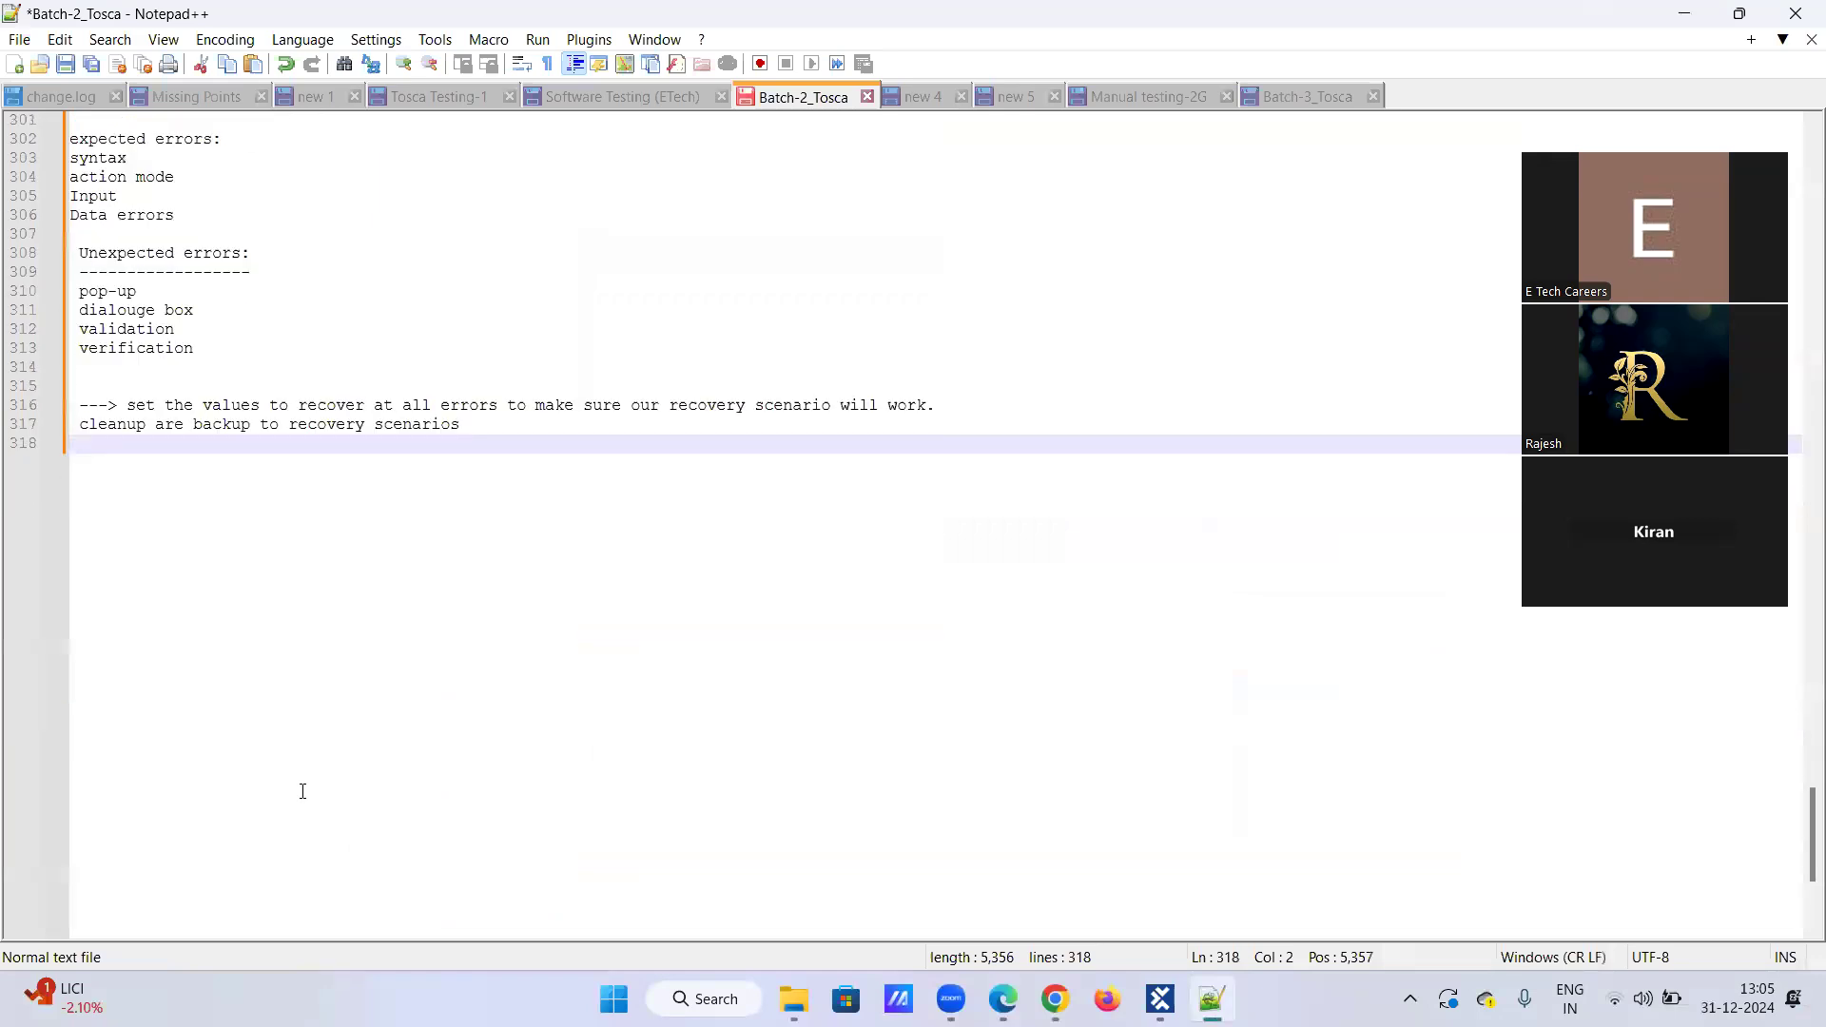
Step: Below the recovery notes, add a 'Conditional Statement:' heading underlined with a row of dashes
{"action": "key", "text": "Return"}
{"action": "key", "text": "Return"}
{"action": "key", "text": "Return"}
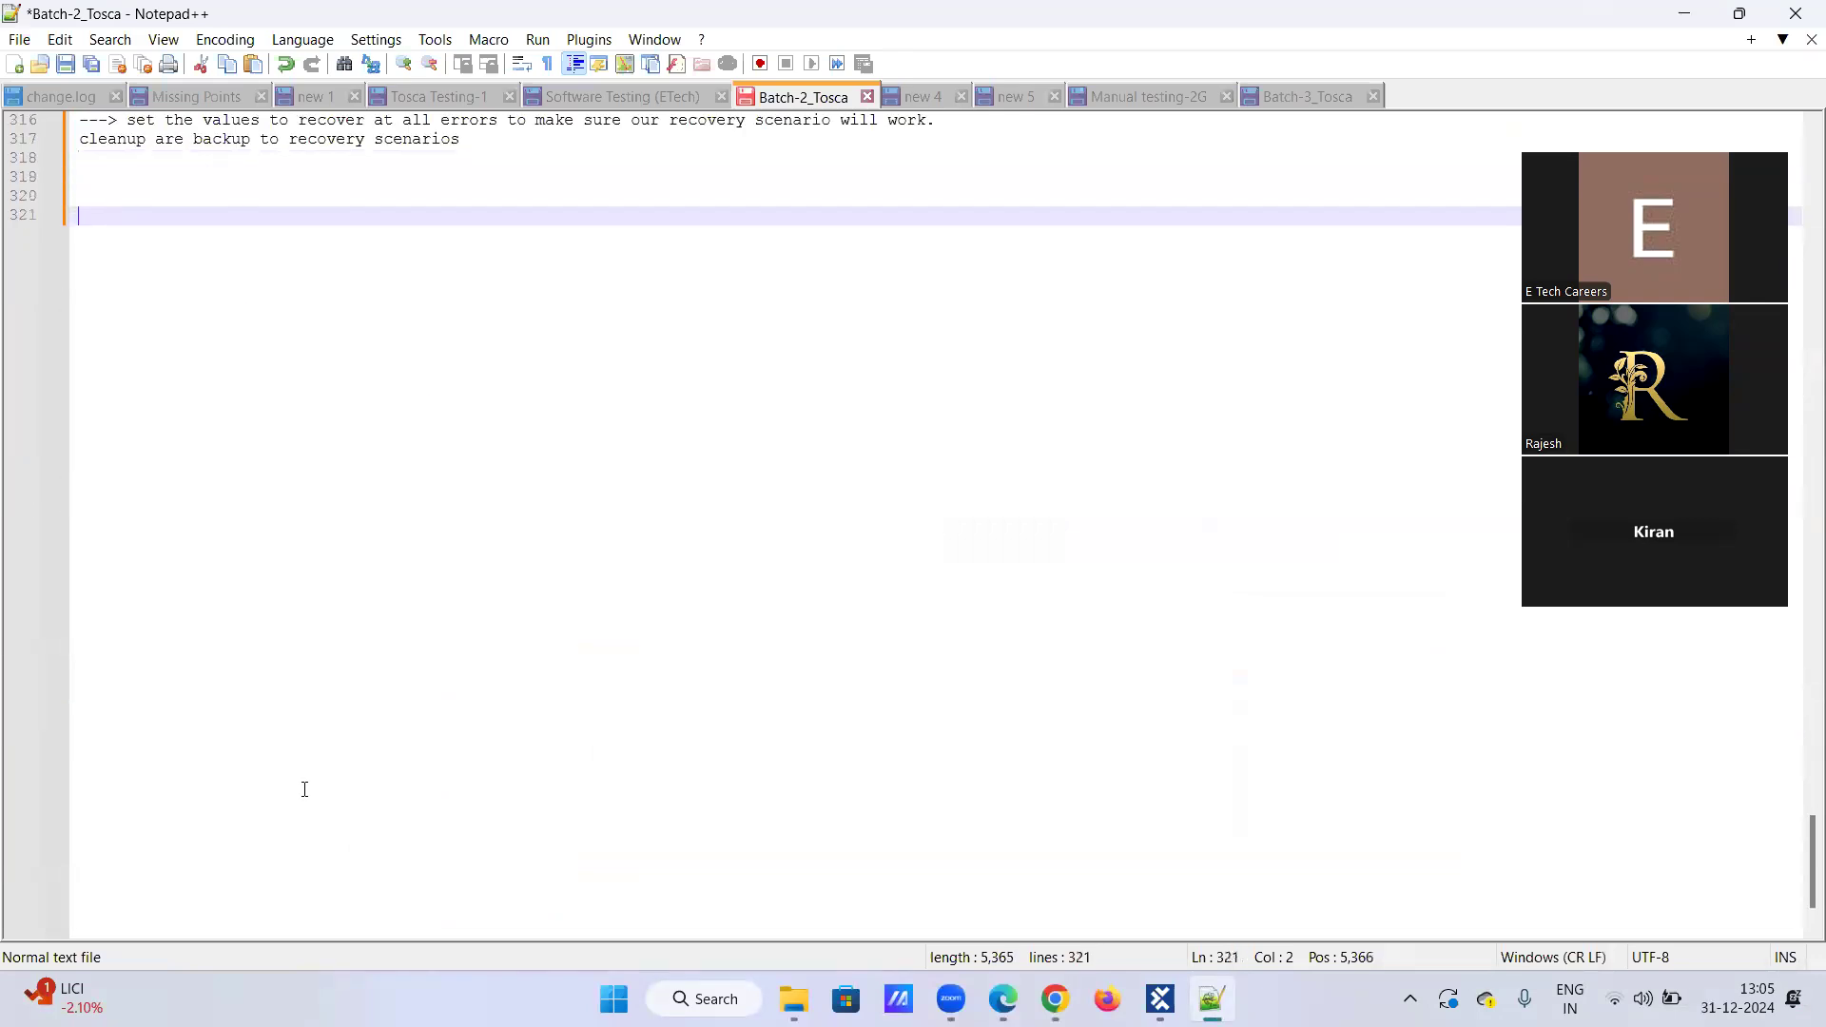
{"action": "scroll", "coordinate": [305, 789], "scroll_direction": "down", "scroll_amount": 2}
{"action": "scroll", "coordinate": [304, 787], "scroll_direction": "up", "scroll_amount": 1}
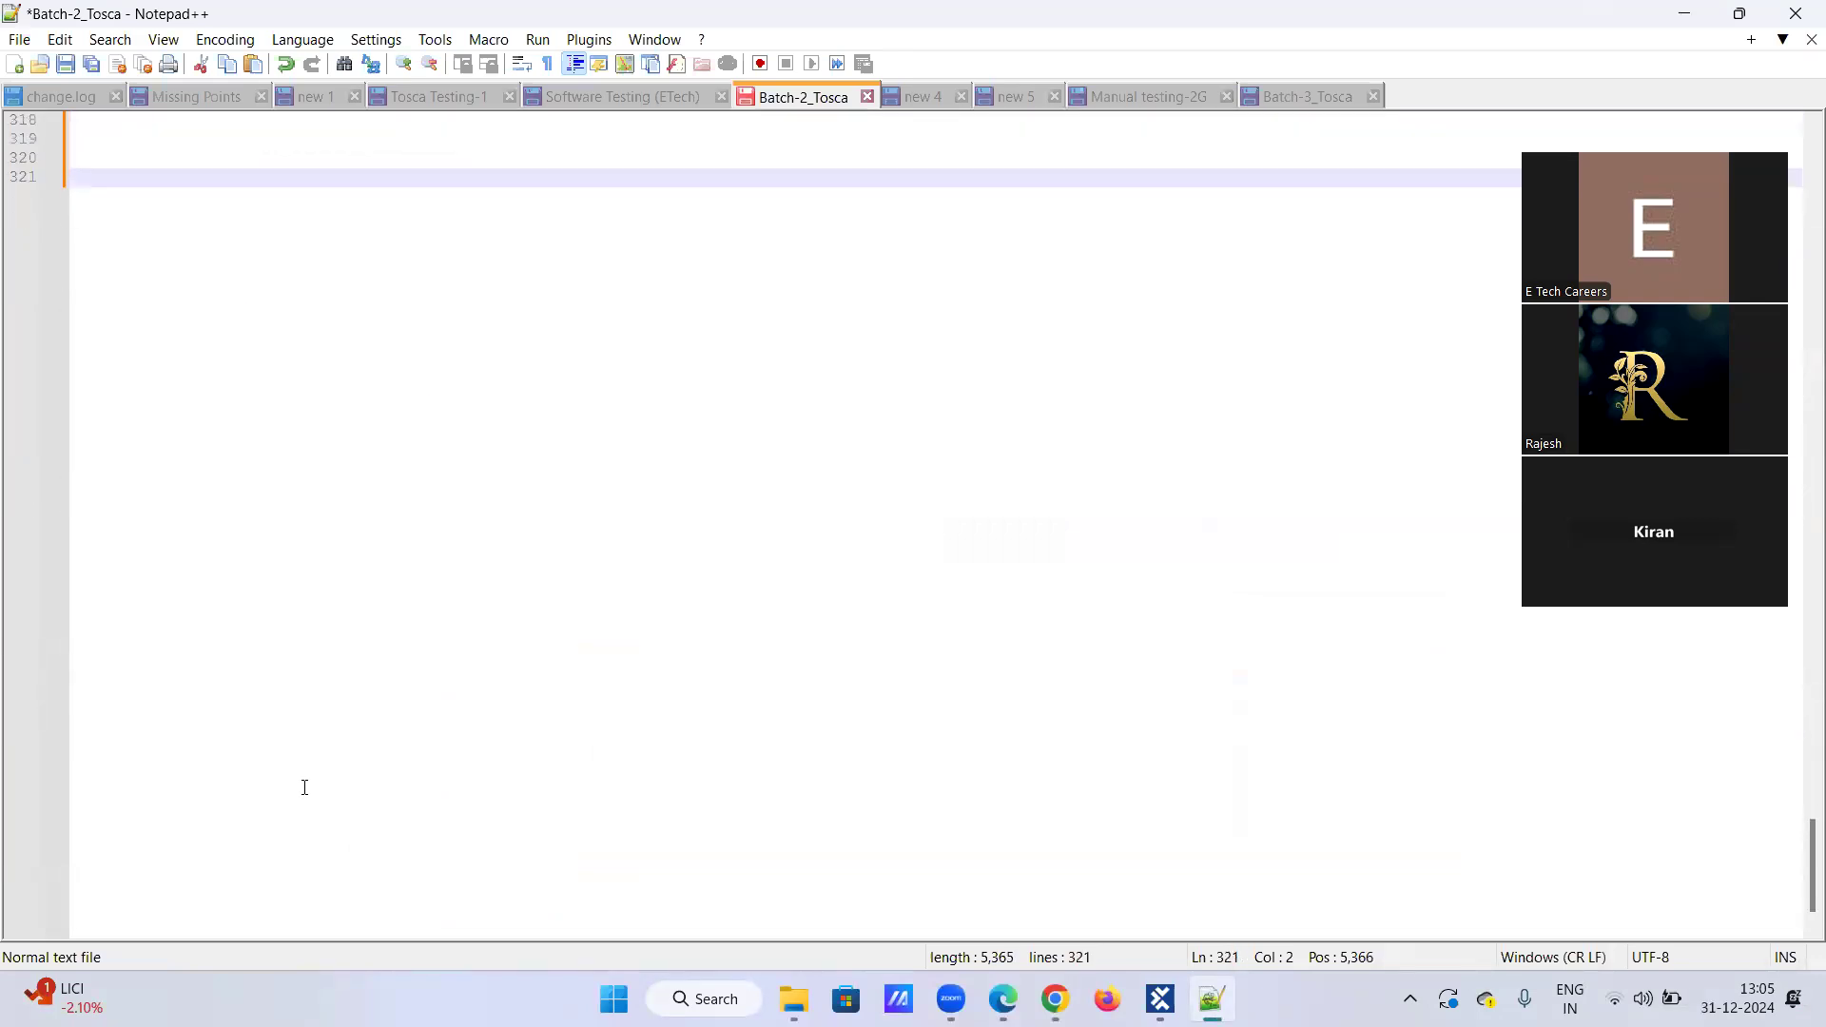
{"action": "type", "text": "Conditional Statement:"}
{"action": "key", "text": "Return"}
{"action": "type", "text": "----------------------"}
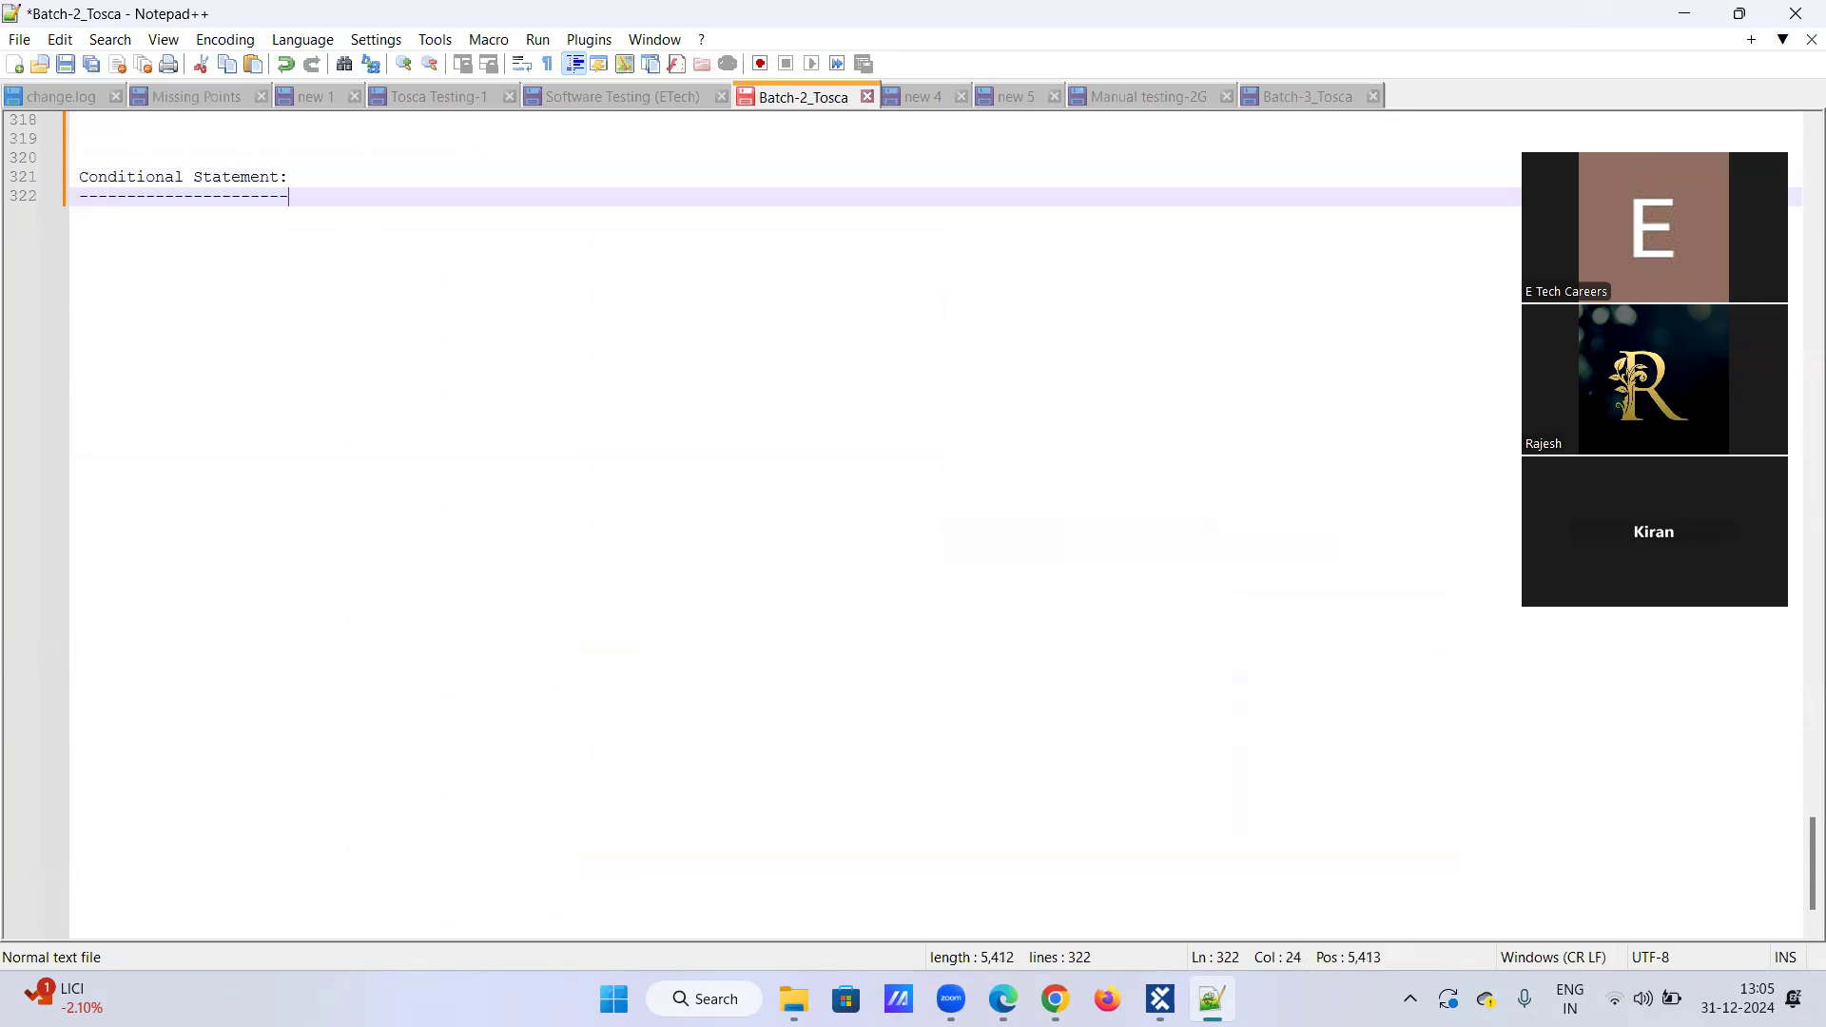
{"action": "key", "text": "Return"}
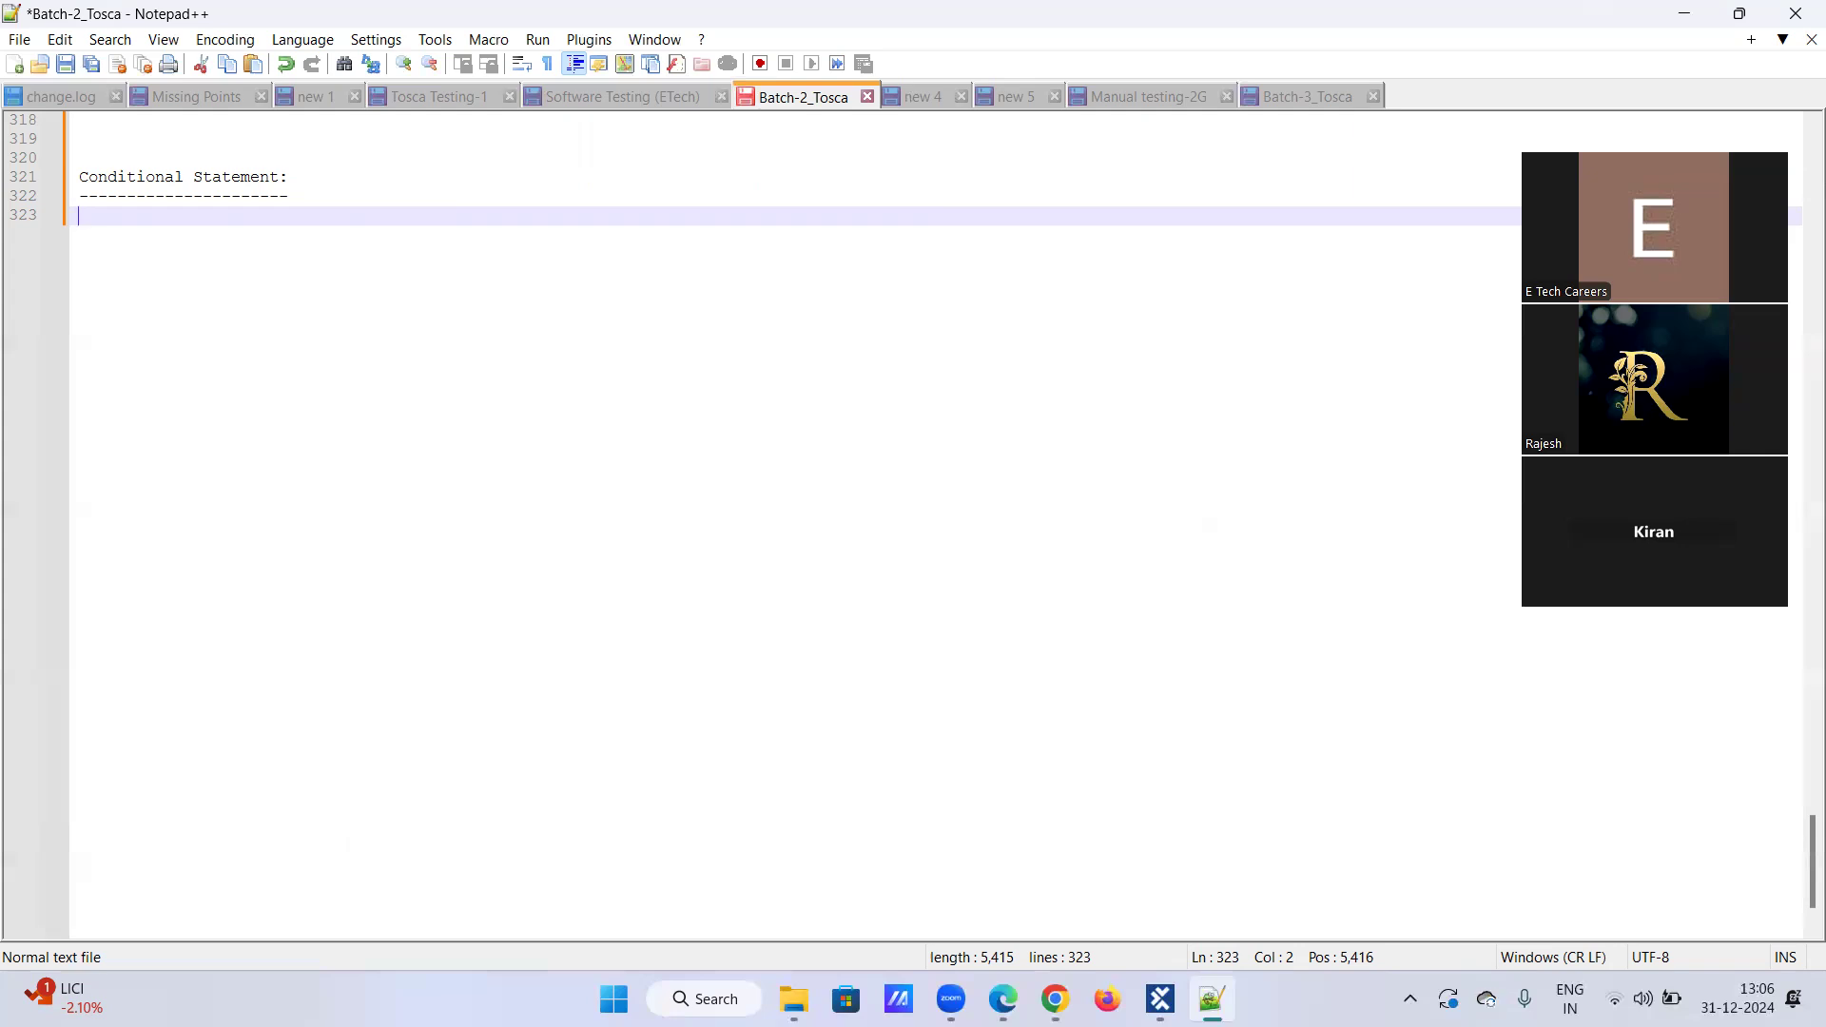
Step: Write 'If Statement' on the line beneath the dashed underline and start a new line
{"action": "type", "text": "If S"}
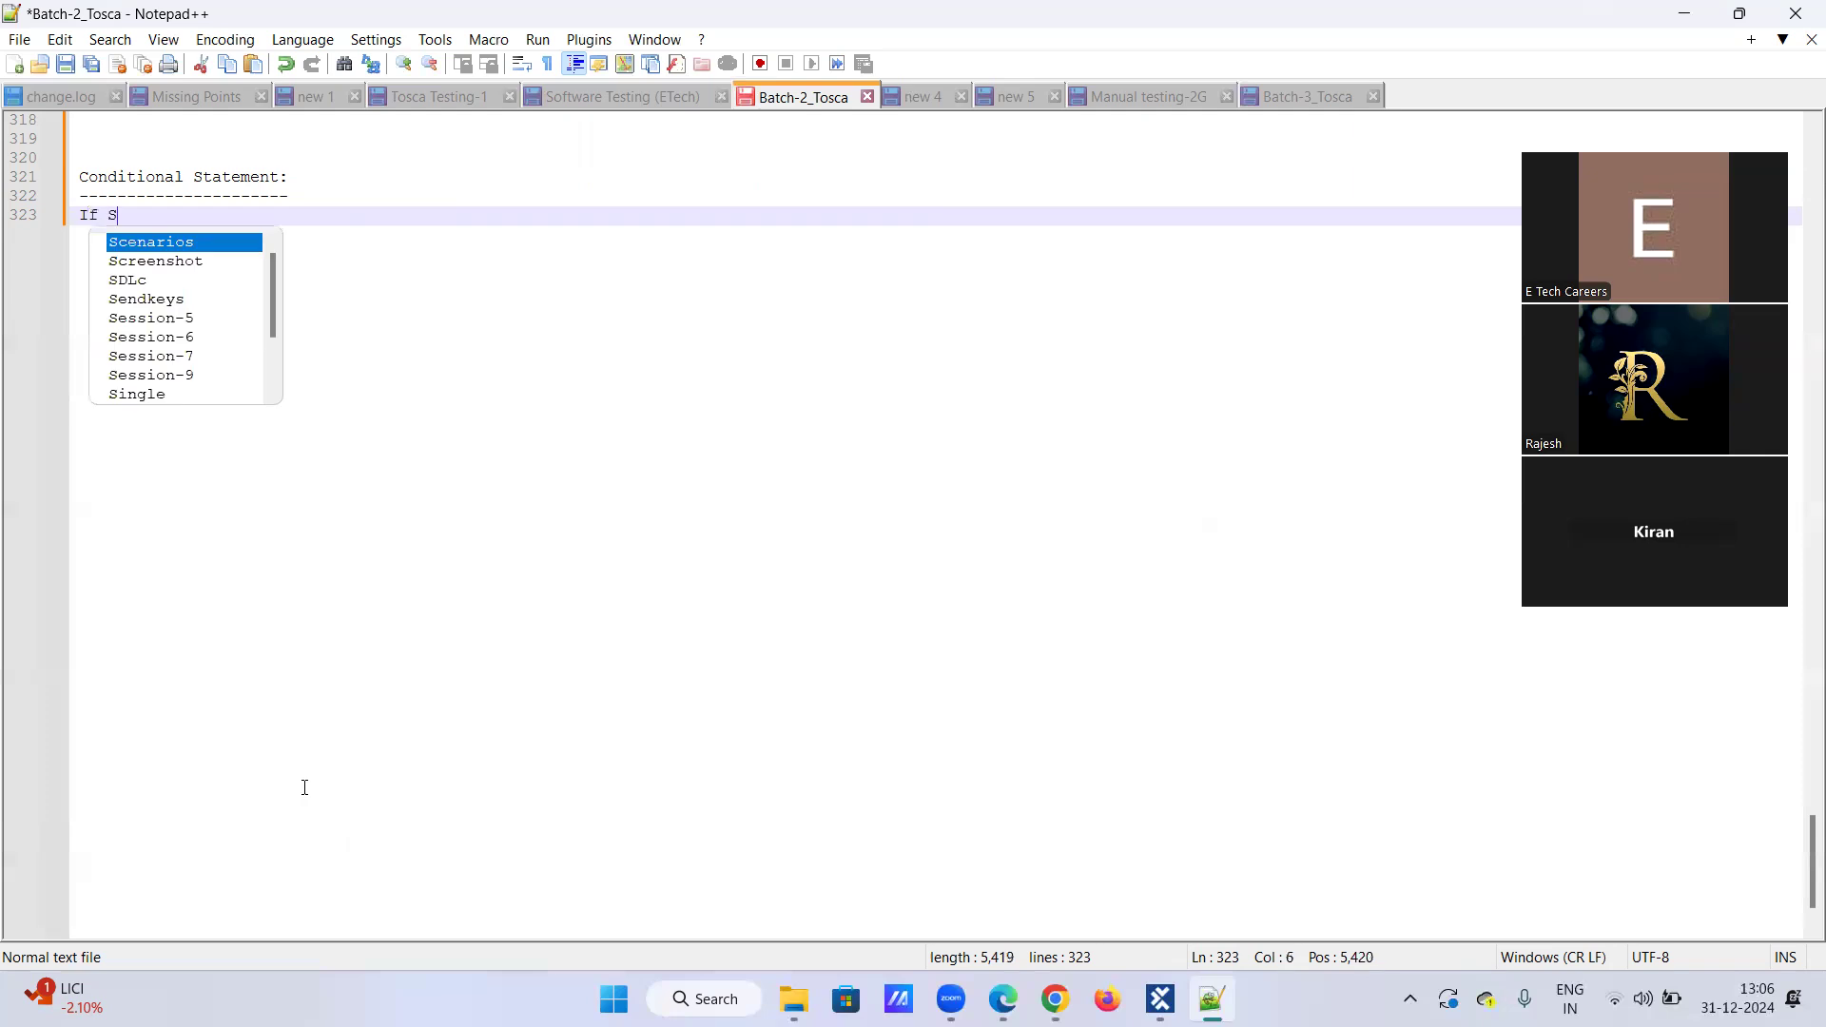
{"action": "type", "text": "tatement"}
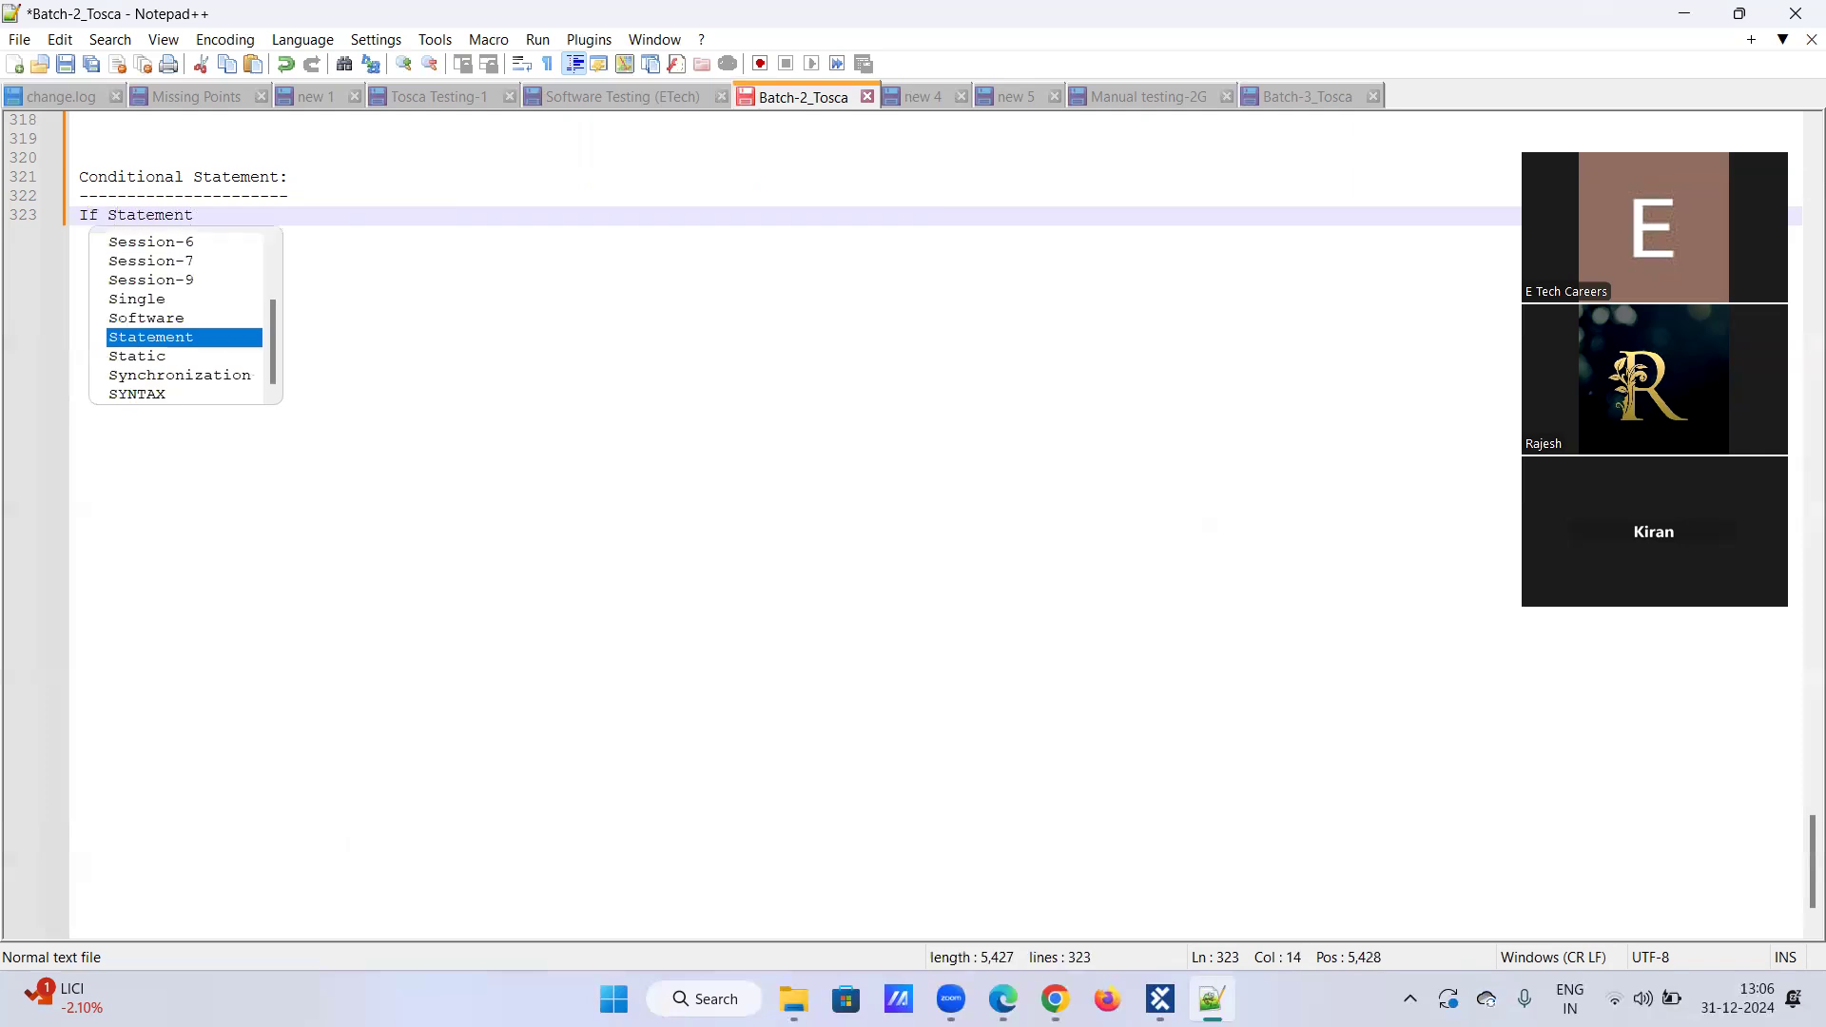
{"action": "key", "text": "Return"}
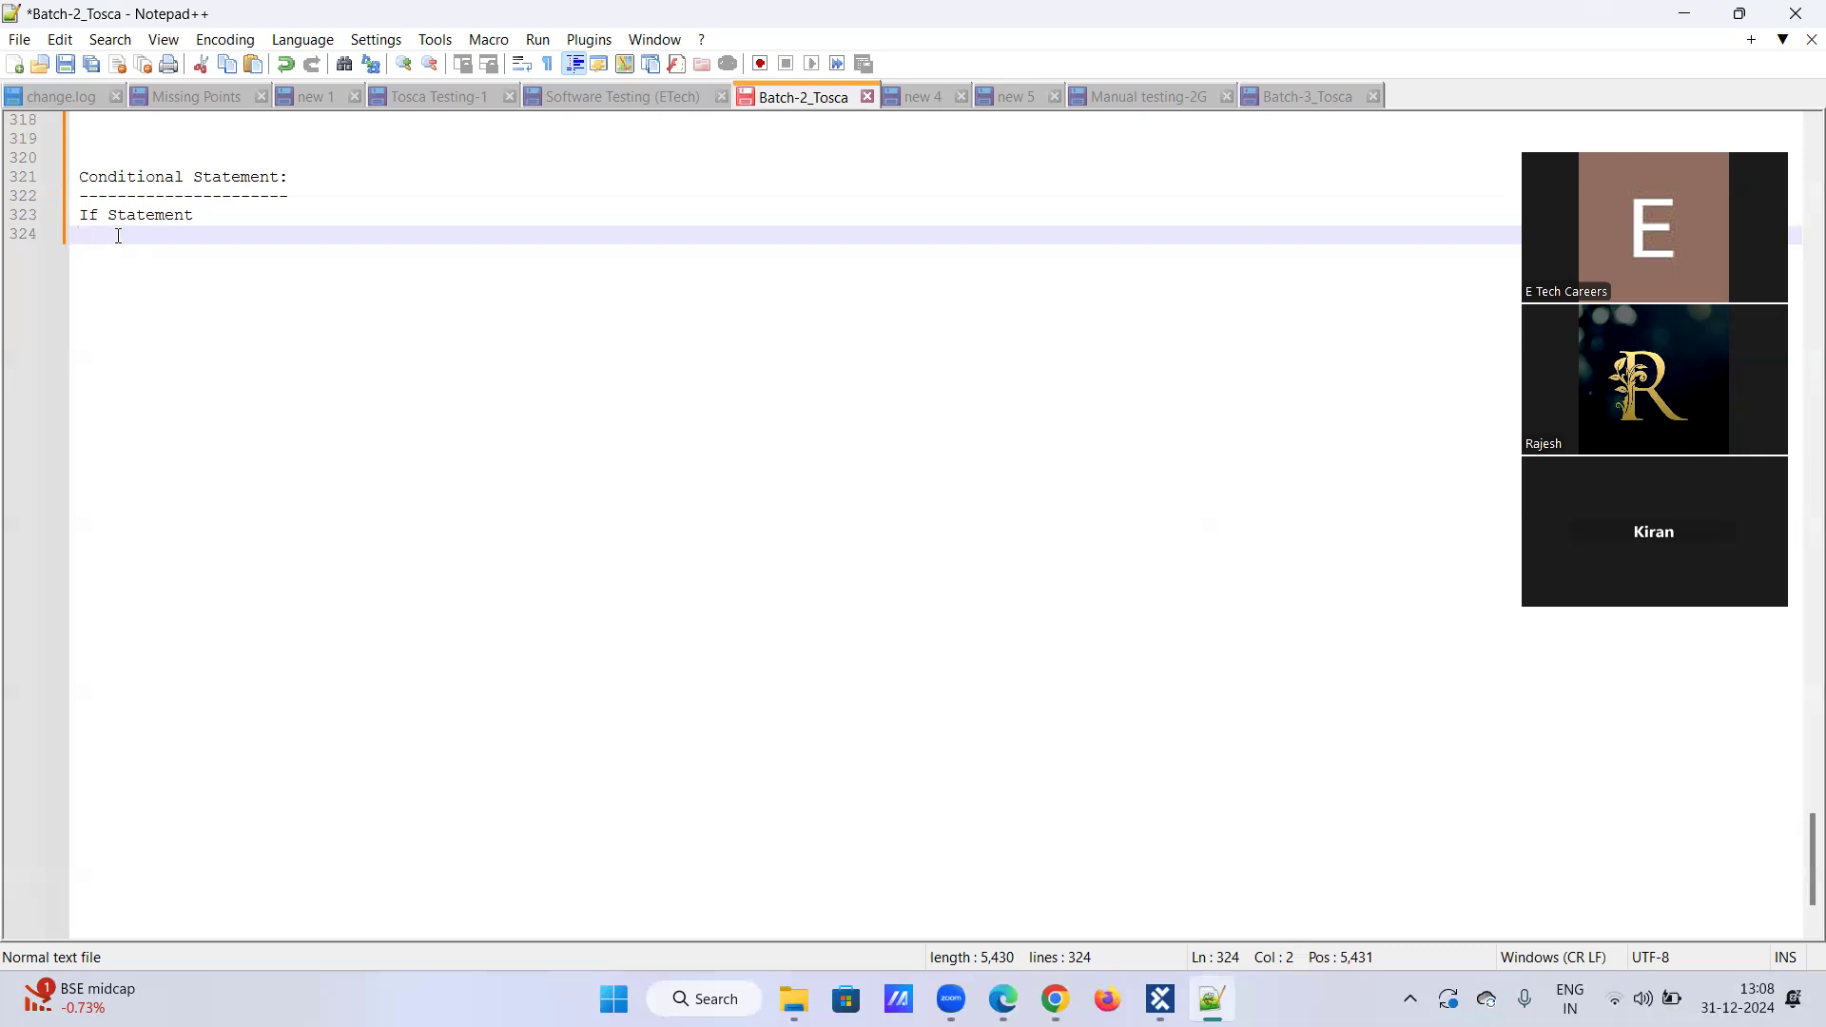
Step: After a blank line, add an 'If' line followed by a 'condition []' line
{"action": "key", "text": "Return"}
{"action": "key", "text": "Return"}
{"action": "type", "text": "If"}
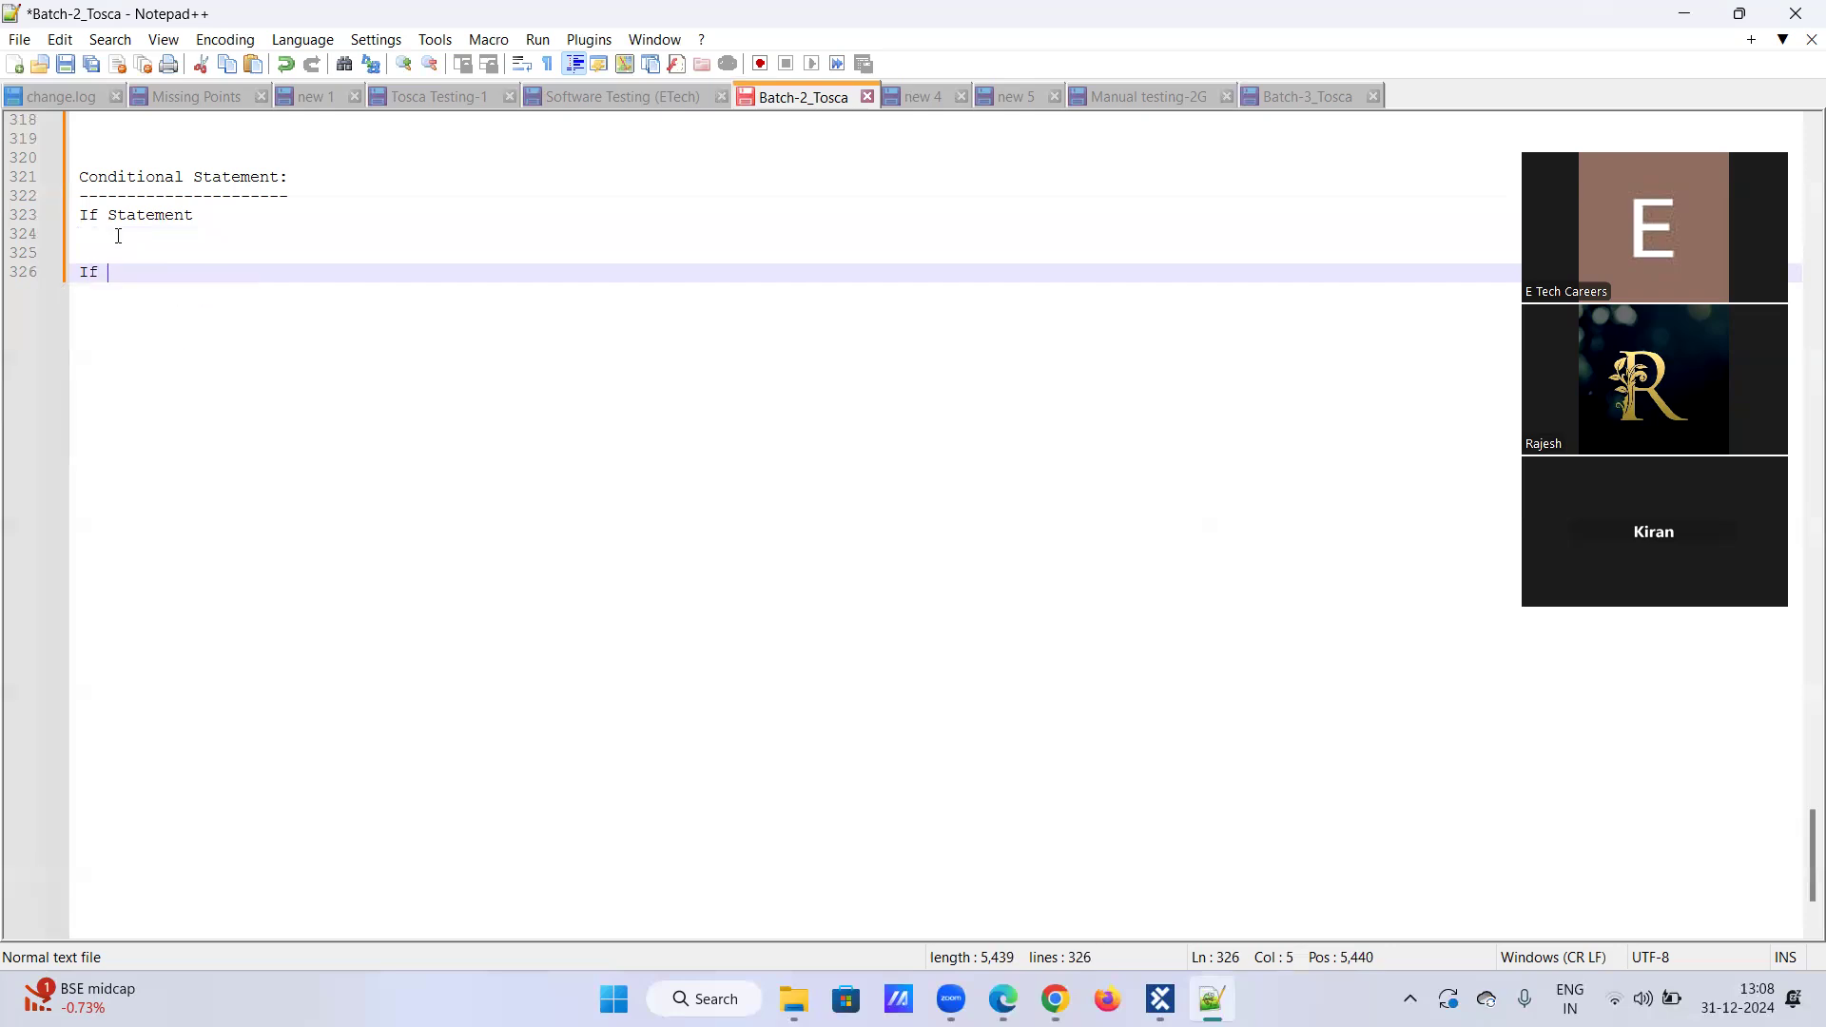
{"action": "key", "text": "Return"}
{"action": "type", "text": "con"}
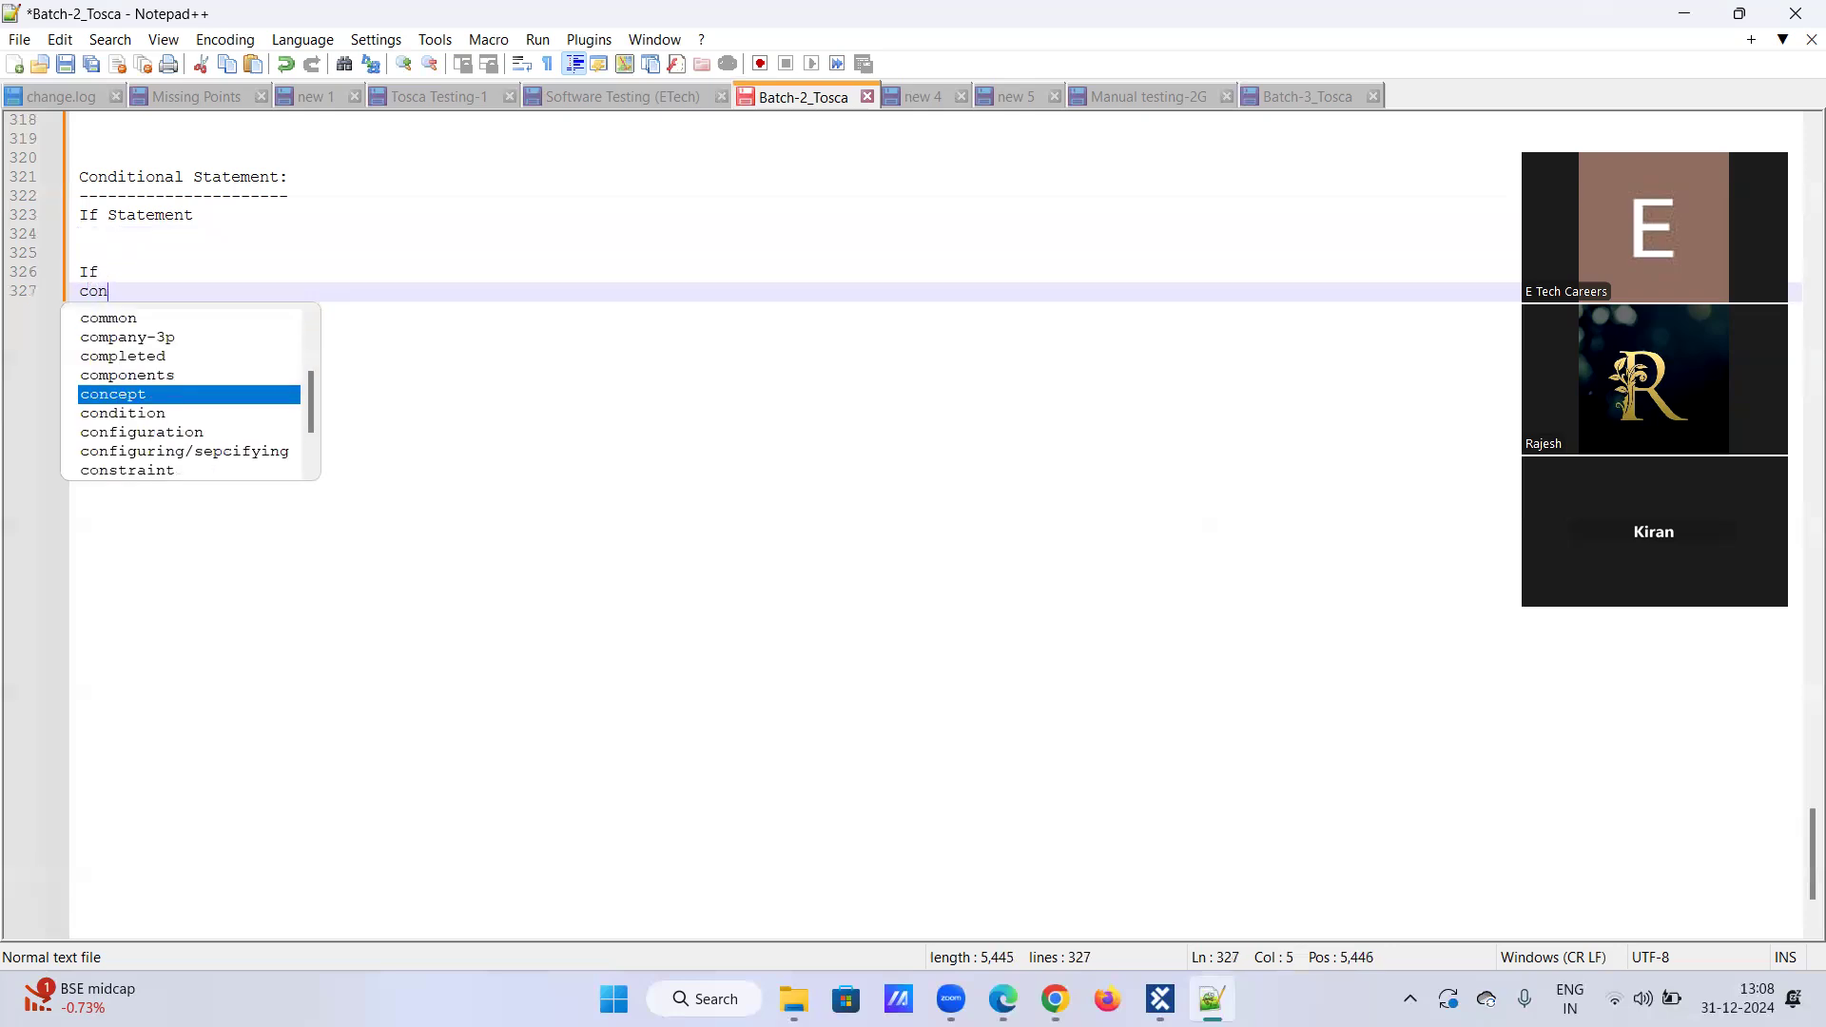
{"action": "type", "text": "dition []"}
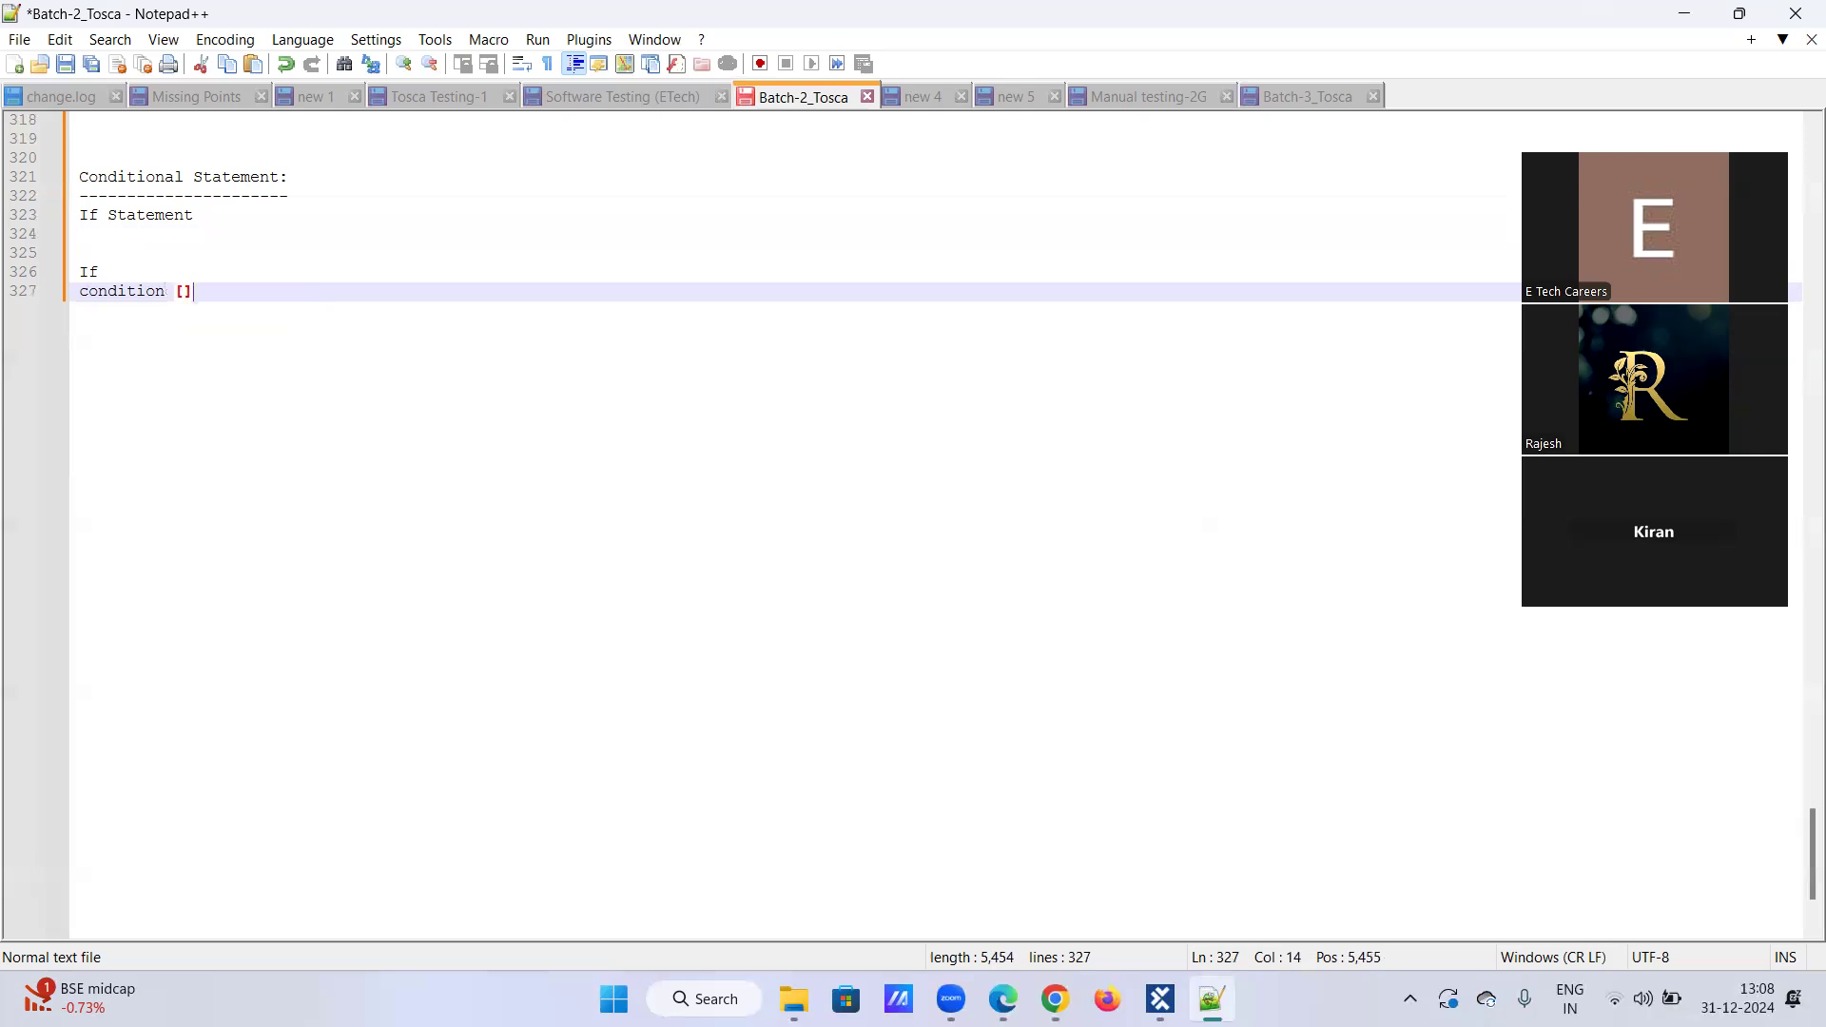
{"action": "key", "text": "Return"}
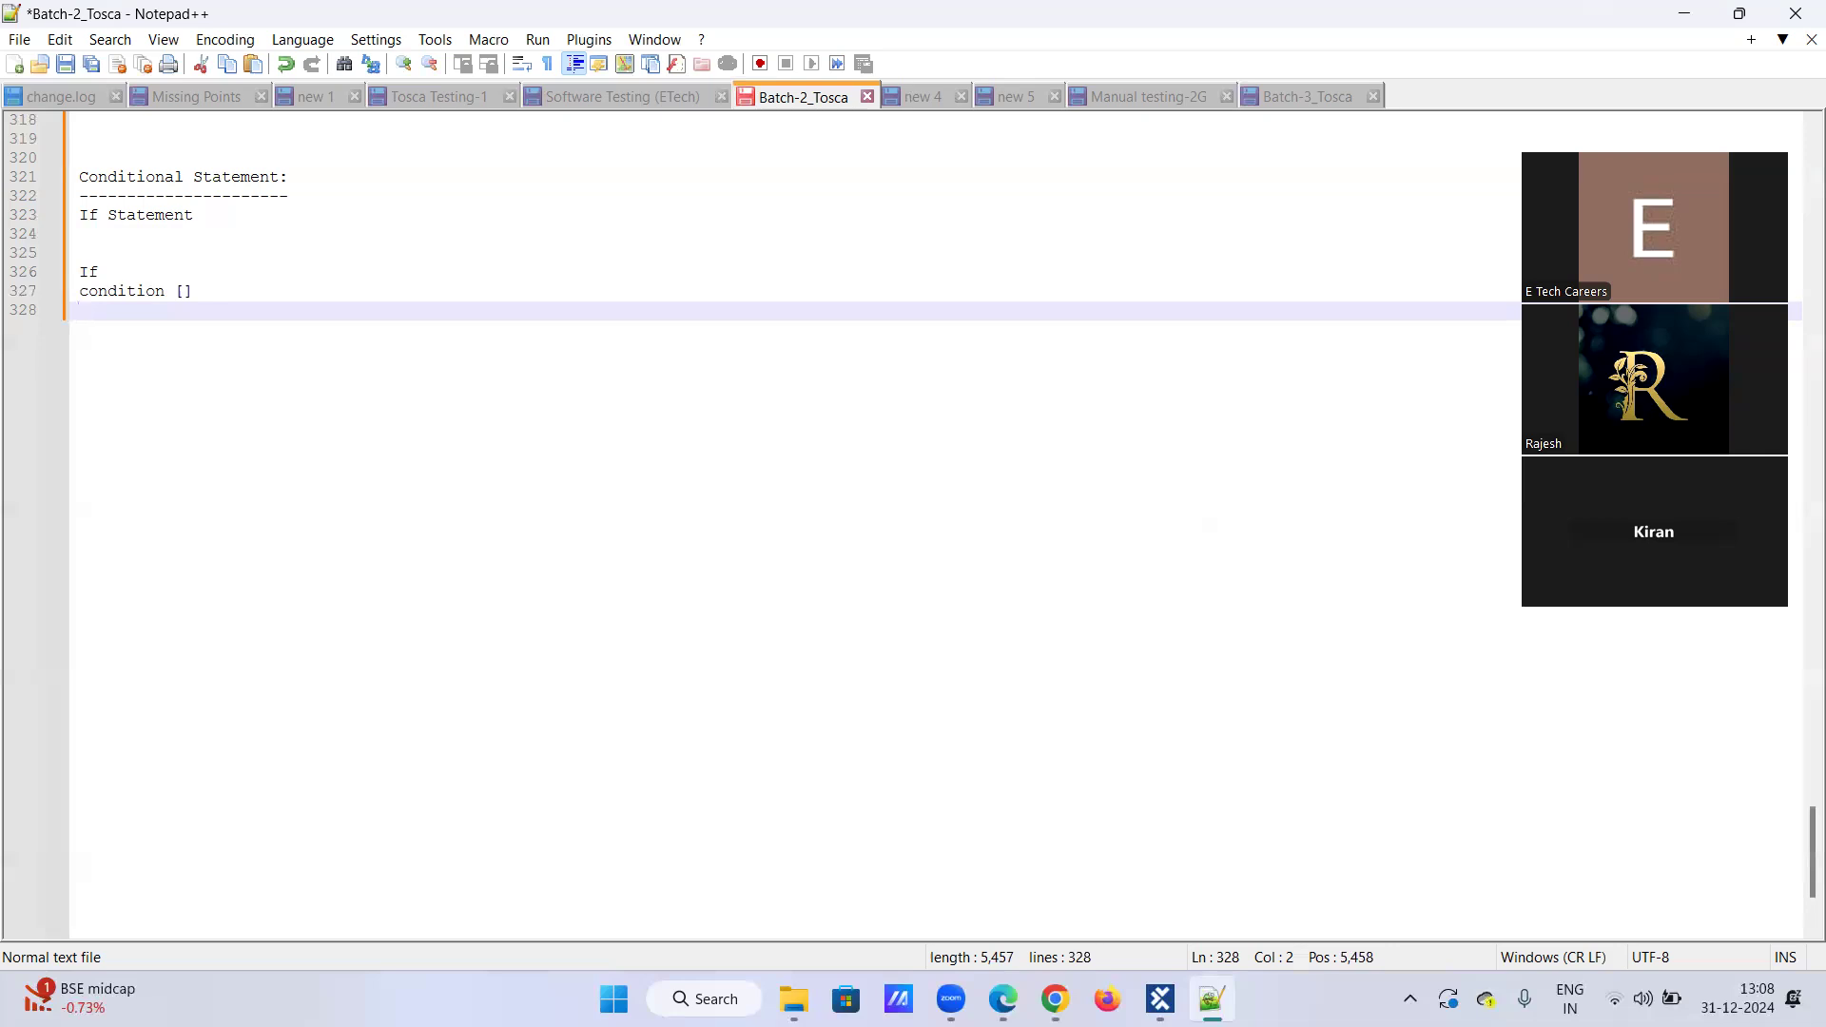
Step: Add 'Yes' and 'Then' lines under condition []
{"action": "type", "text": "Yes"}
{"action": "key", "text": "Return"}
{"action": "type", "text": "then"}
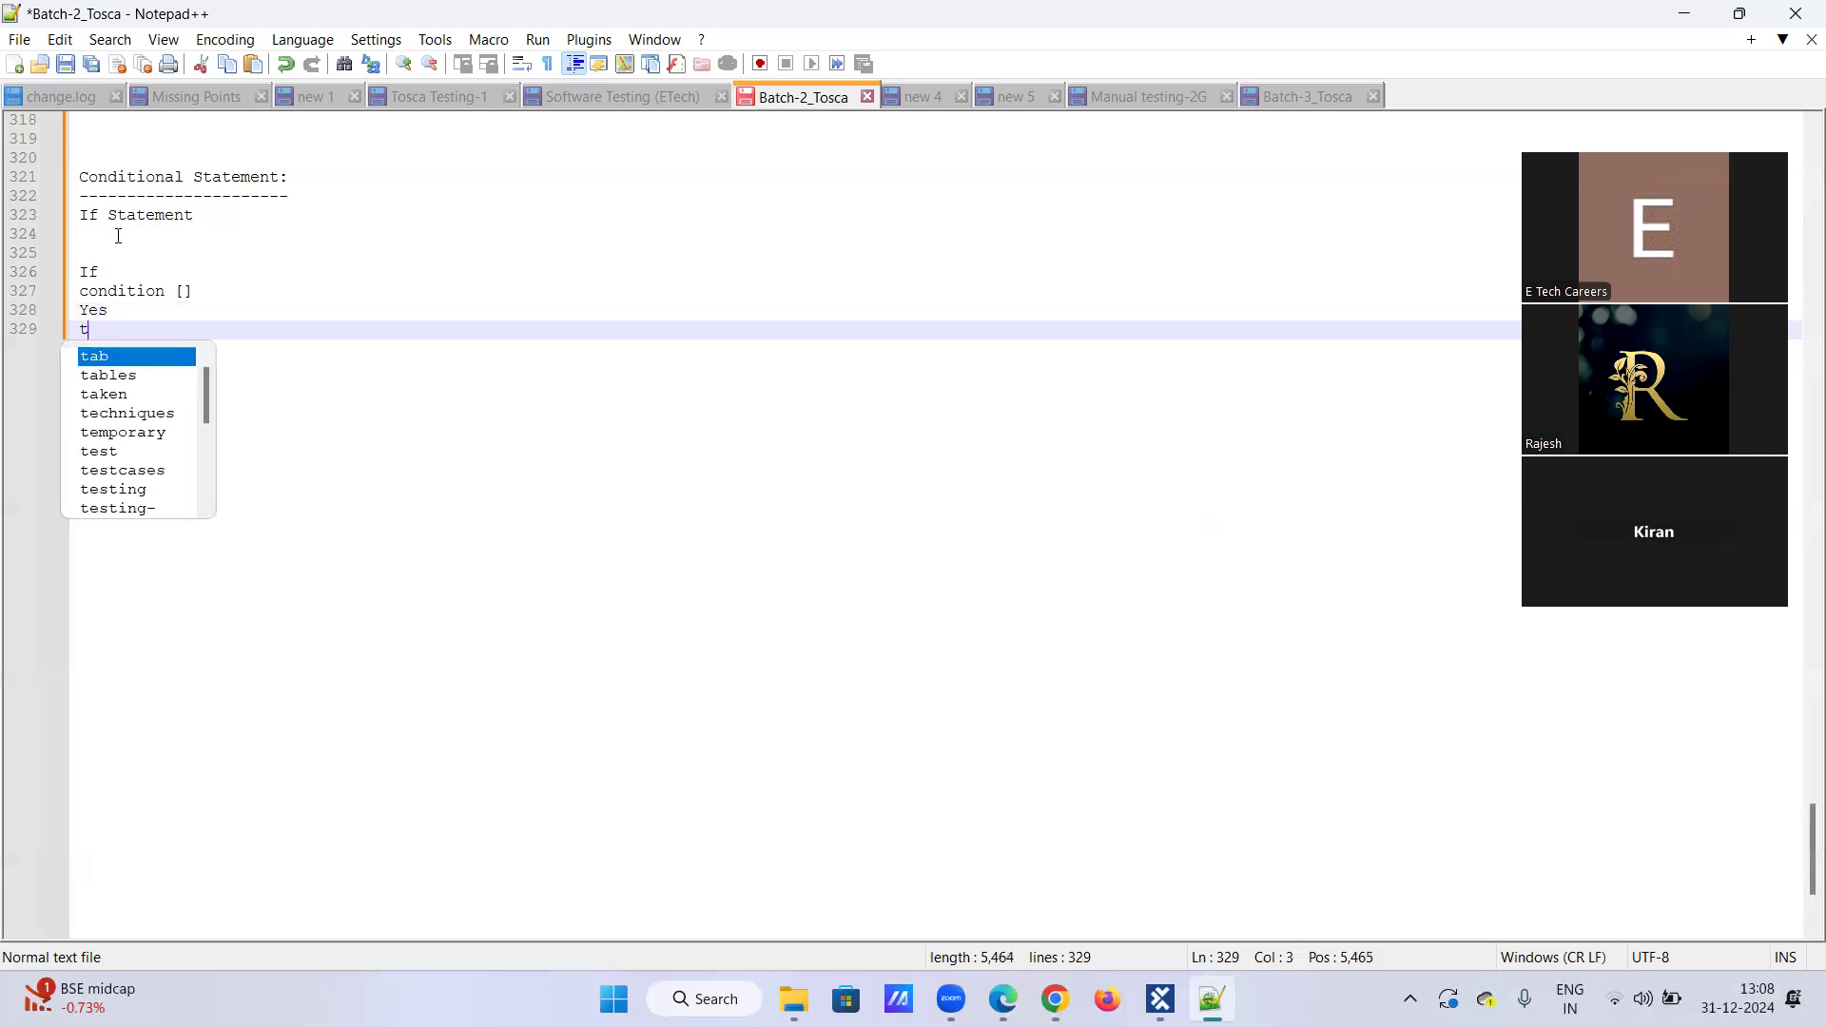
{"action": "key", "text": "BackSpace"}
{"action": "key", "text": "BackSpace"}
{"action": "key", "text": "BackSpace"}
{"action": "key", "text": "BackSpace"}
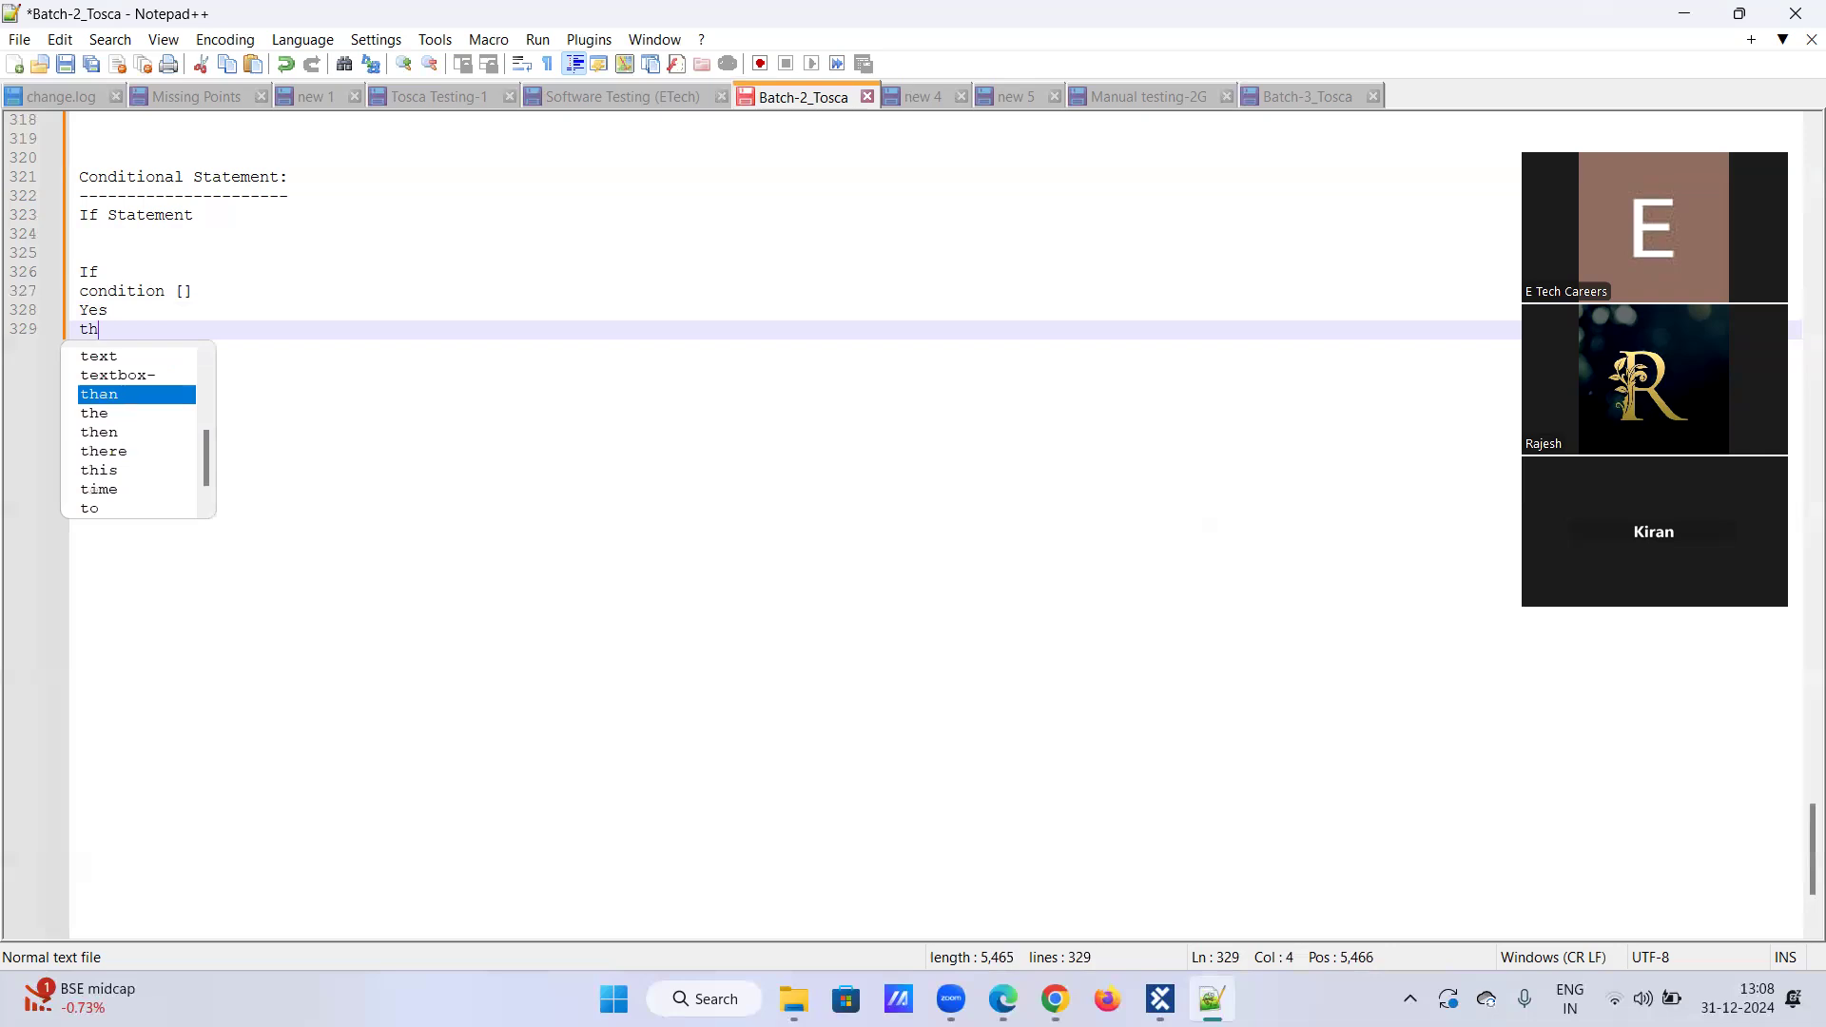
{"action": "type", "text": "Then"}
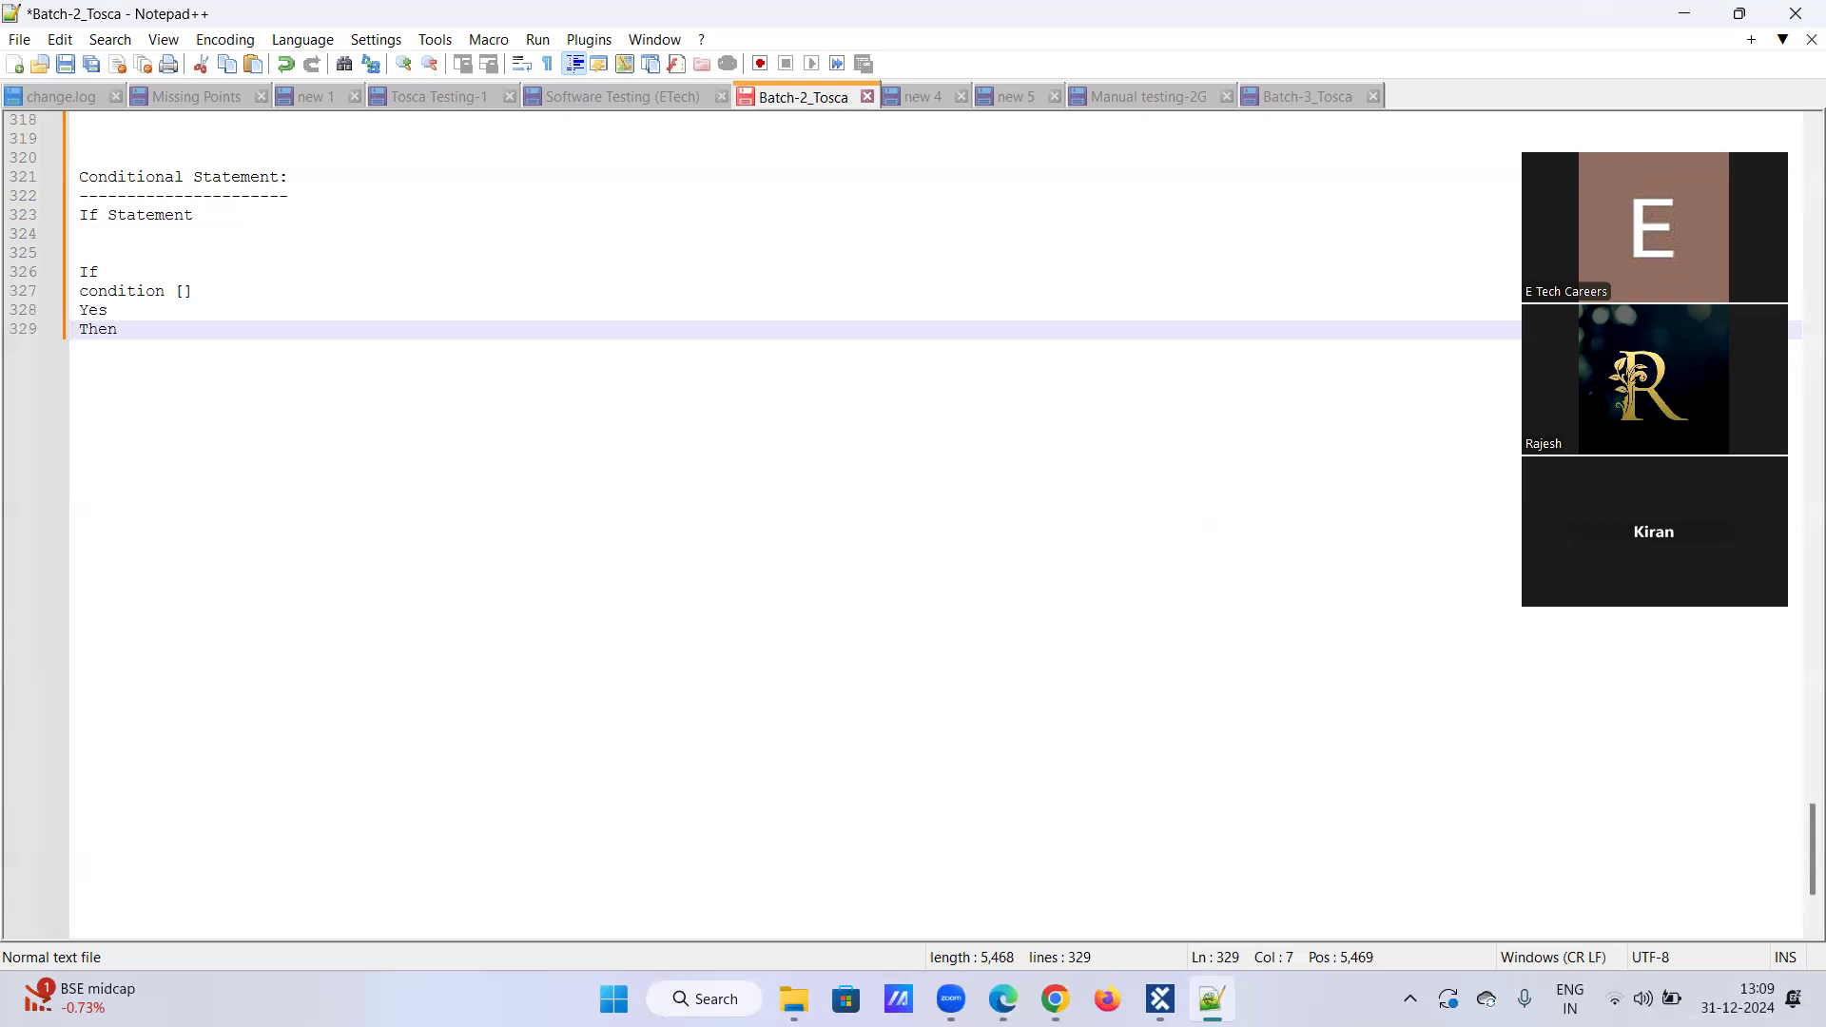
{"action": "type", "text": "N"}
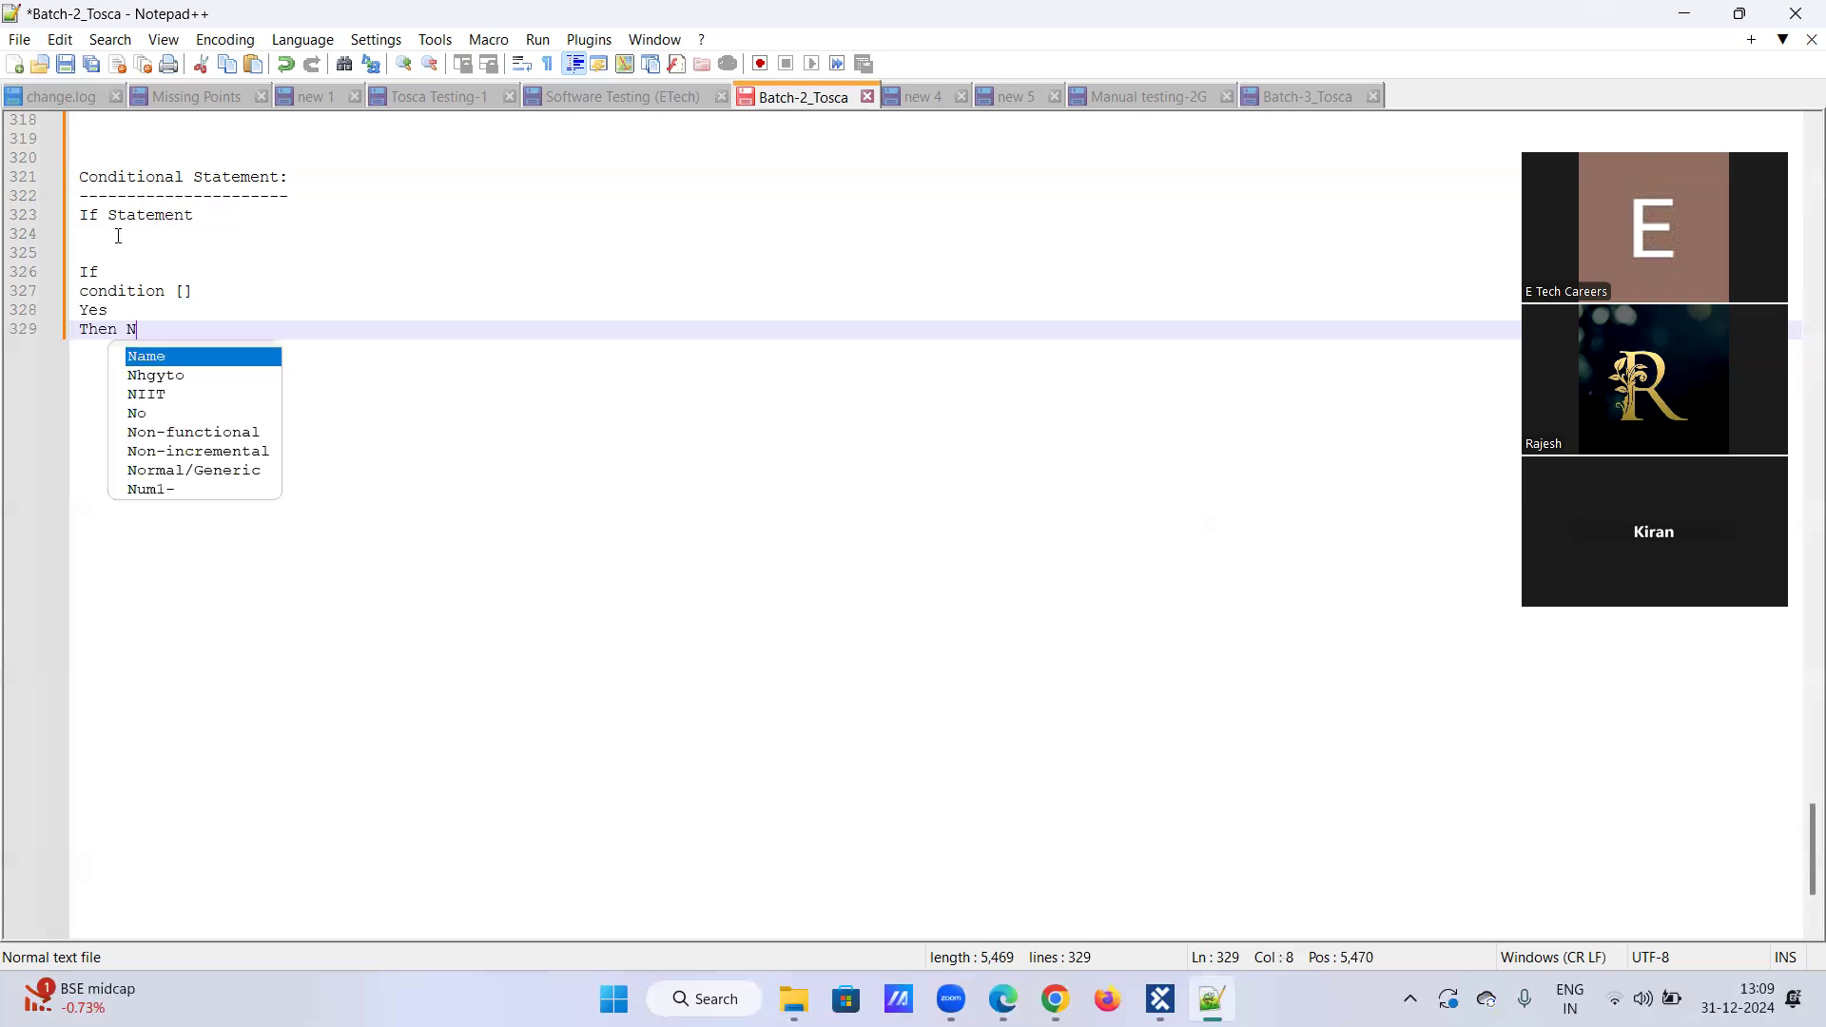
{"action": "key", "text": "BackSpace"}
{"action": "key", "text": "Return"}
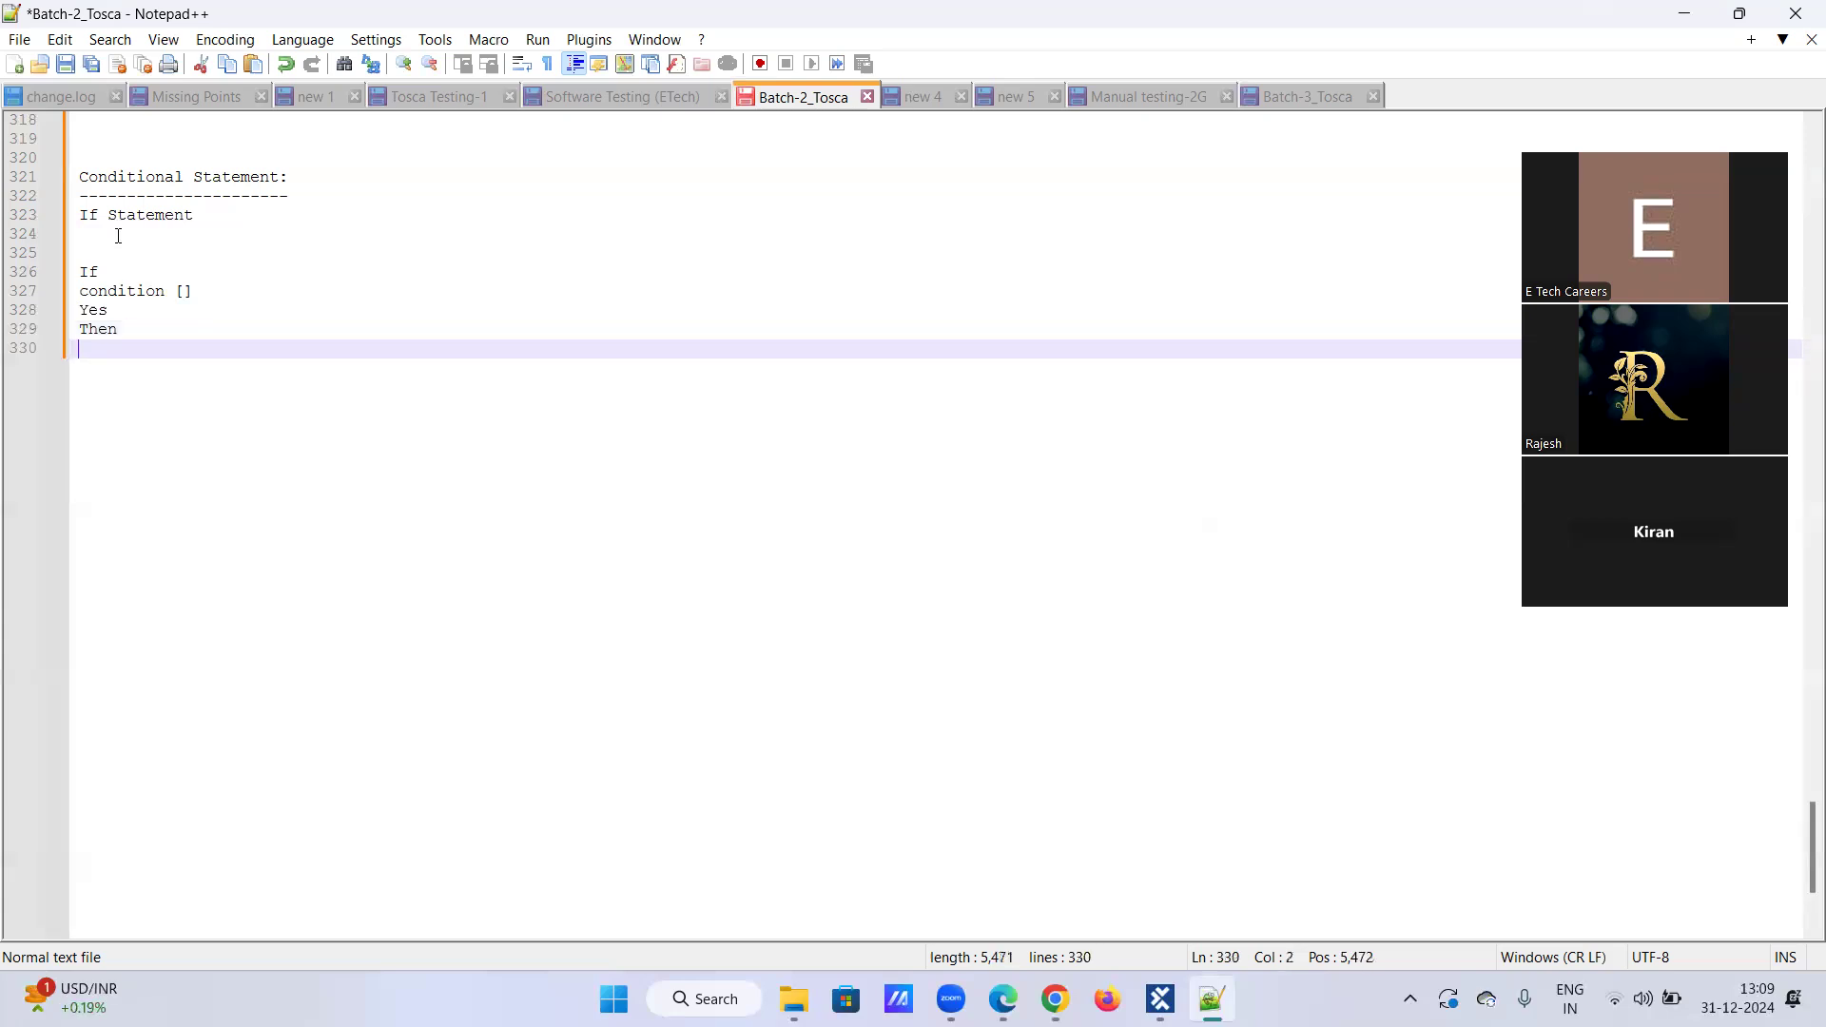
Step: Add 'No' and 'Else' lines below Then
{"action": "type", "text": "no"}
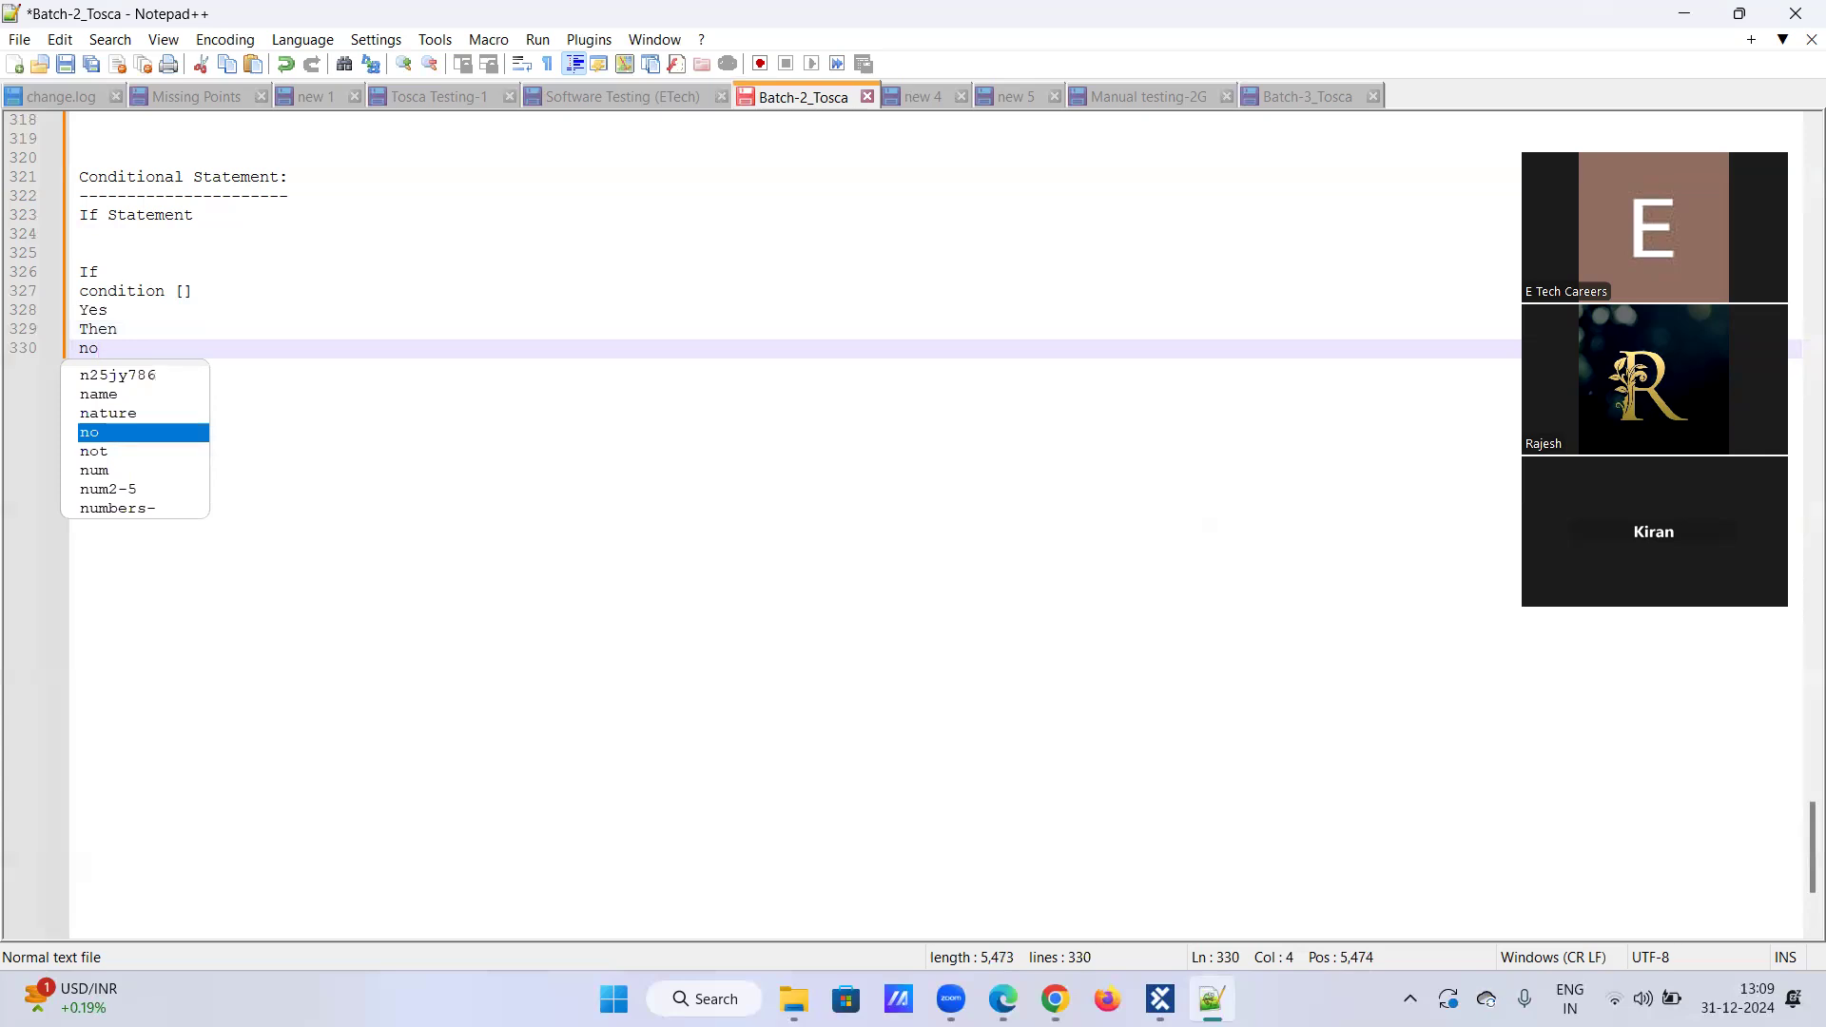
{"action": "key", "text": "Escape"}
{"action": "key", "text": "BackSpace"}
{"action": "key", "text": "BackSpace"}
{"action": "type", "text": "No"}
{"action": "key", "text": "Return"}
{"action": "type", "text": "Es"}
{"action": "key", "text": "BackSpace"}
{"action": "type", "text": "lse"}
Step: Append '-----> Action' to the Then line and '----> Action' to the Else line
{"action": "left_click", "coordinate": [135, 326]}
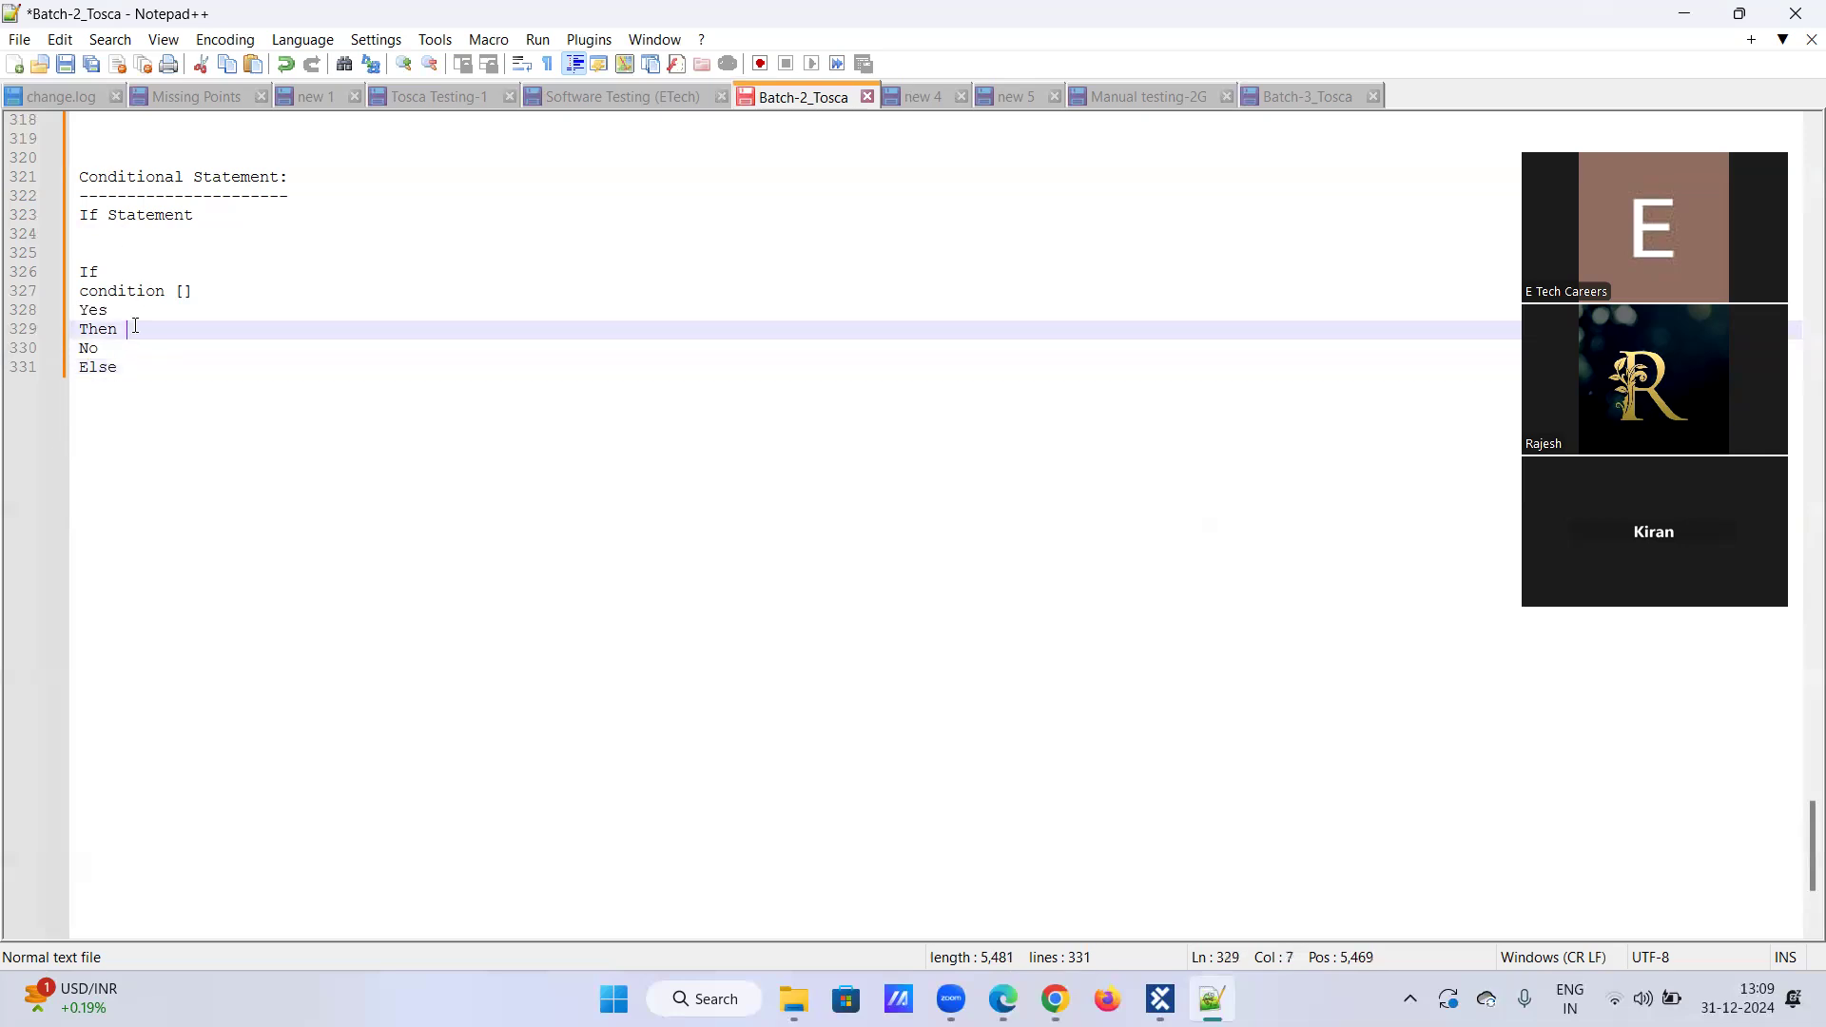
{"action": "type", "text": "-----> Action"}
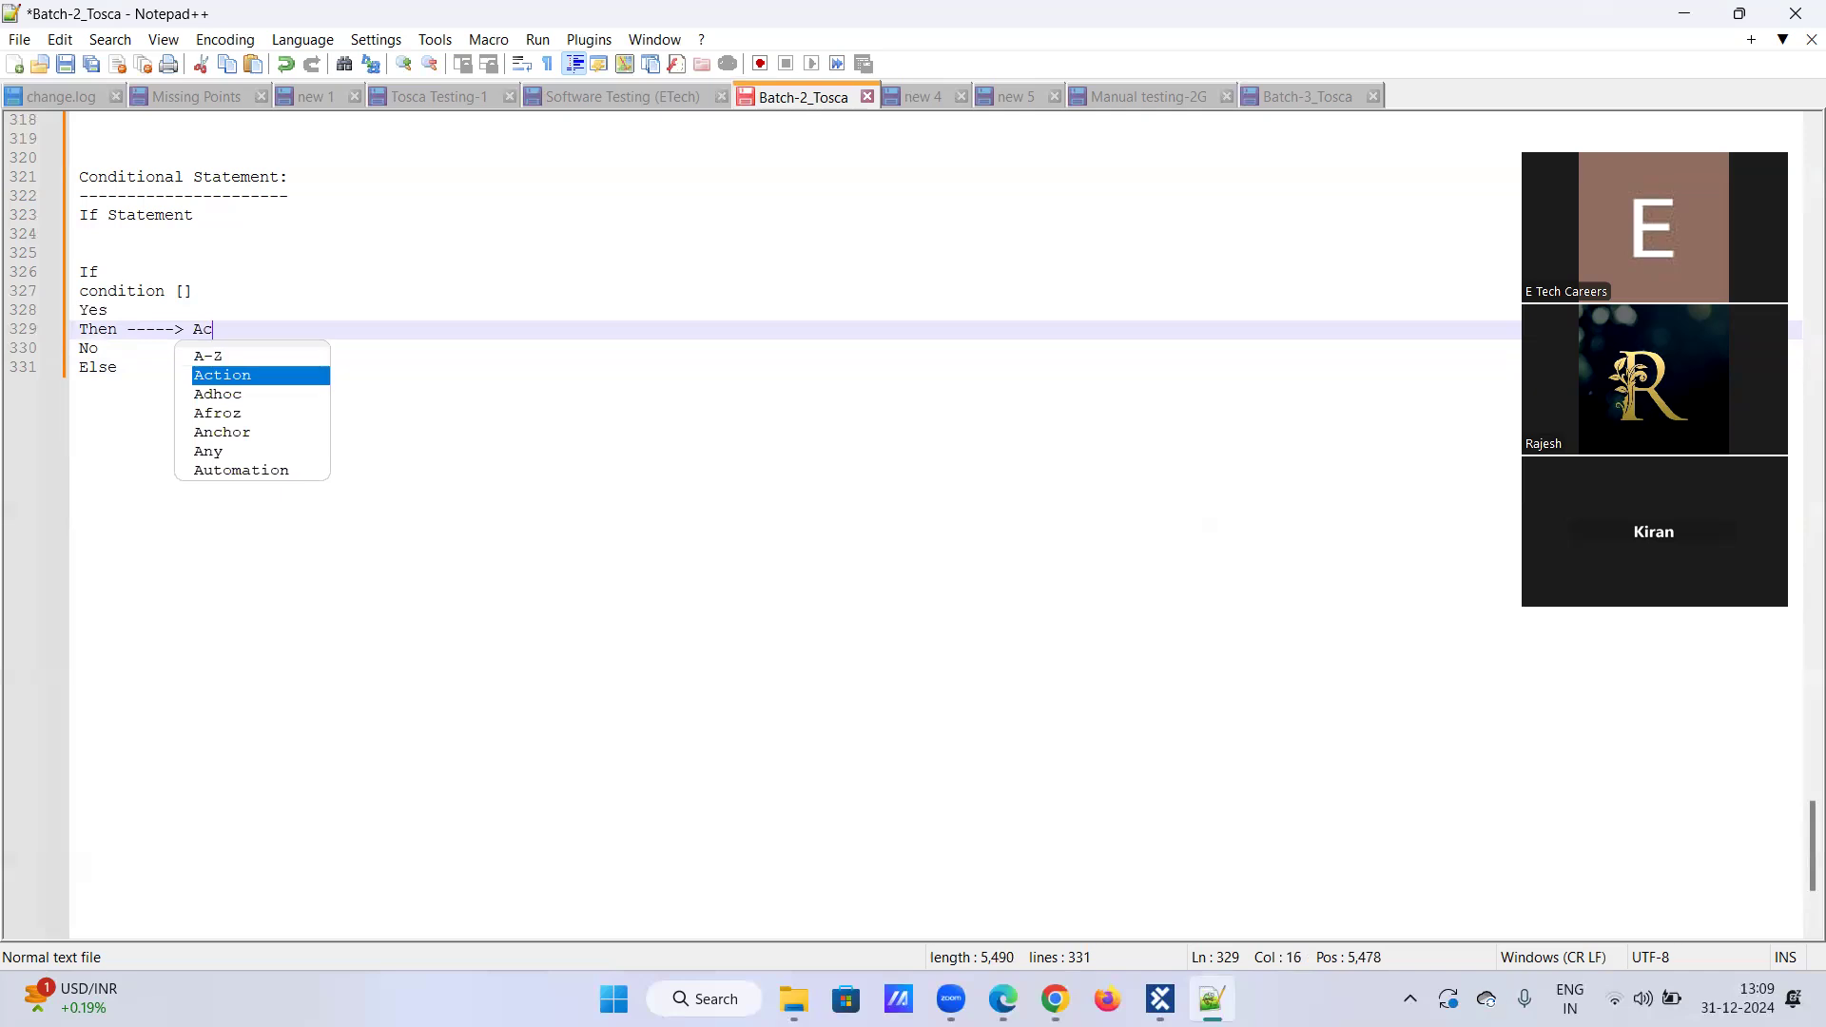
{"action": "left_click", "coordinate": [130, 368]}
{"action": "type", "text": "----> Ac"}
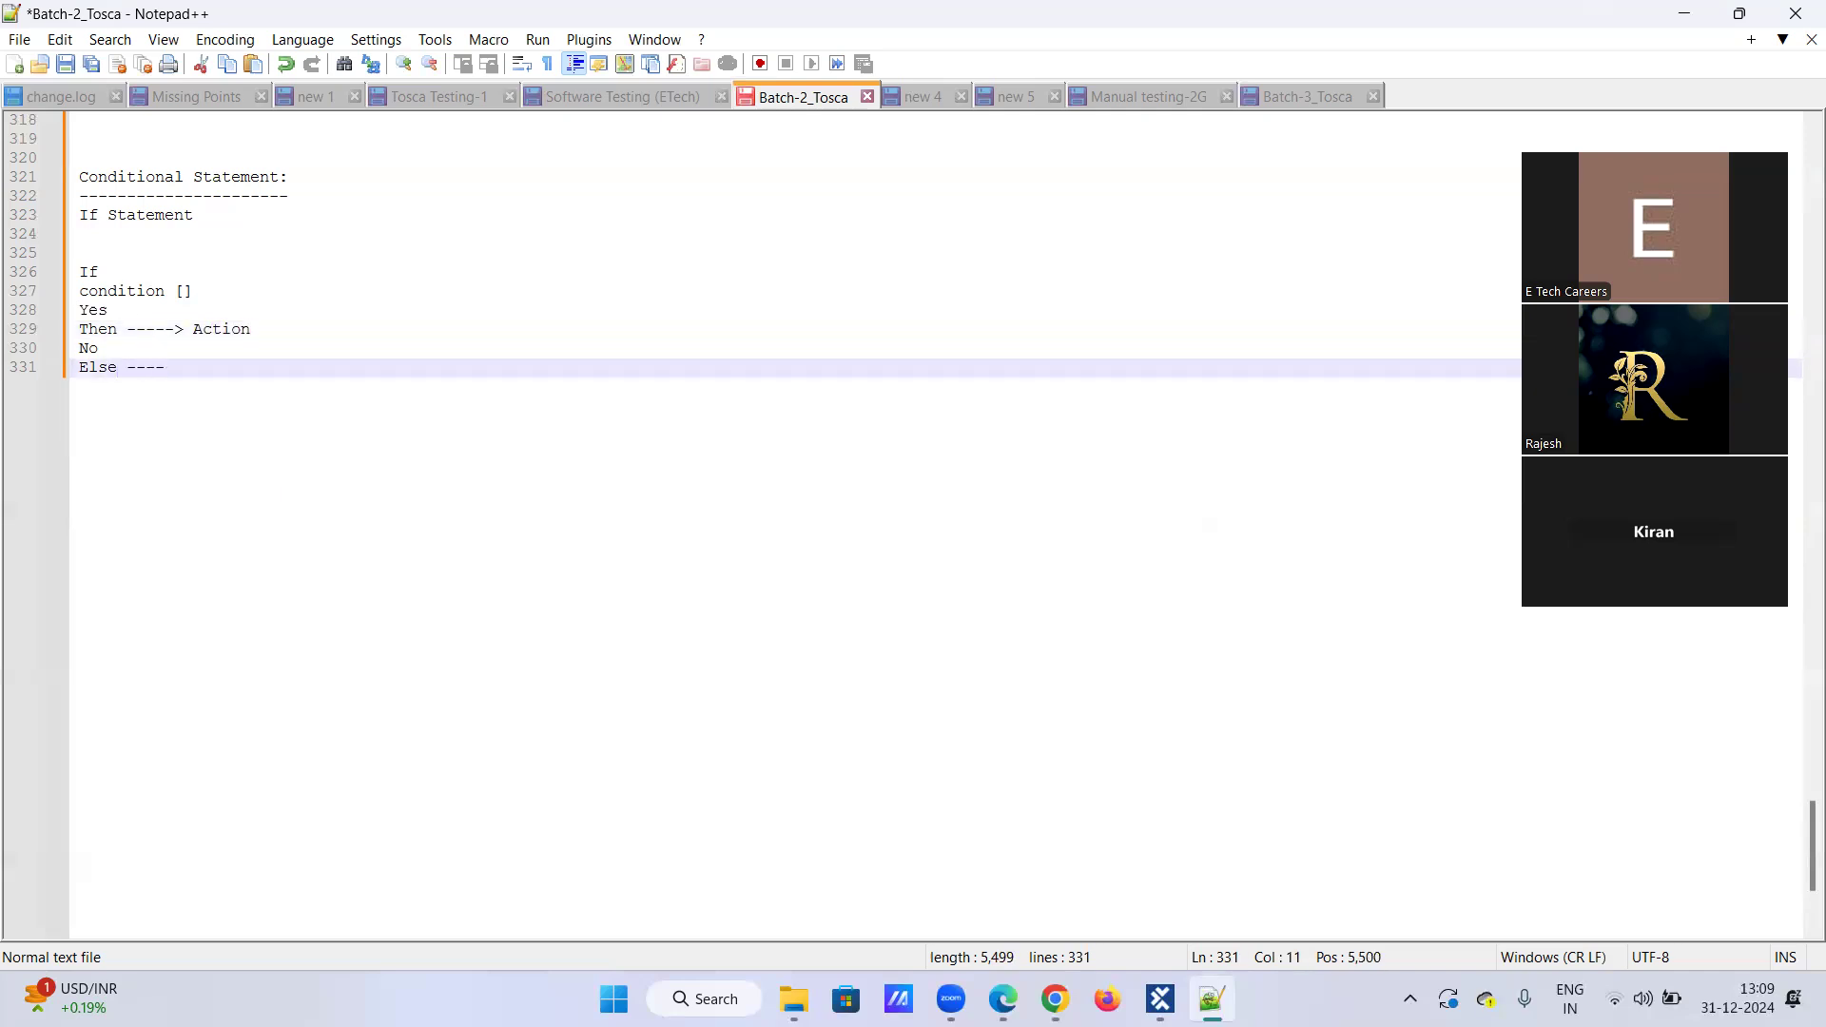
{"action": "type", "text": "tion"}
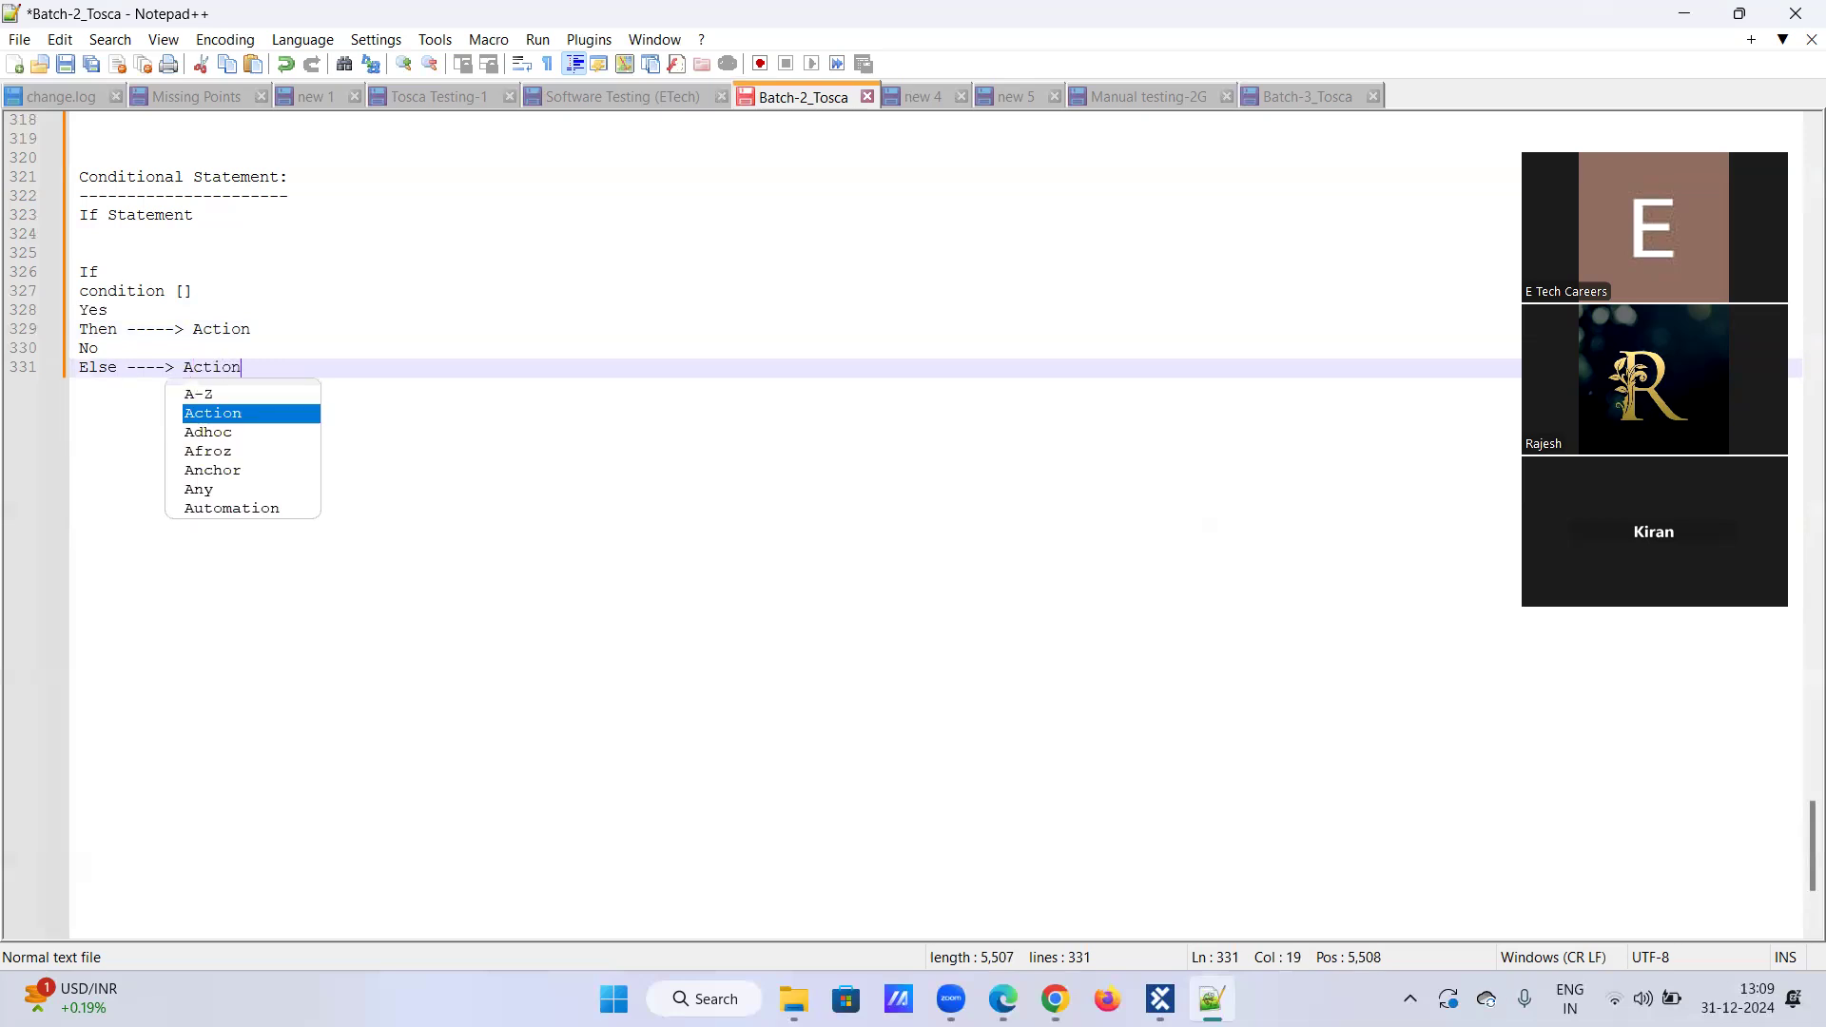
{"action": "key", "text": "Return"}
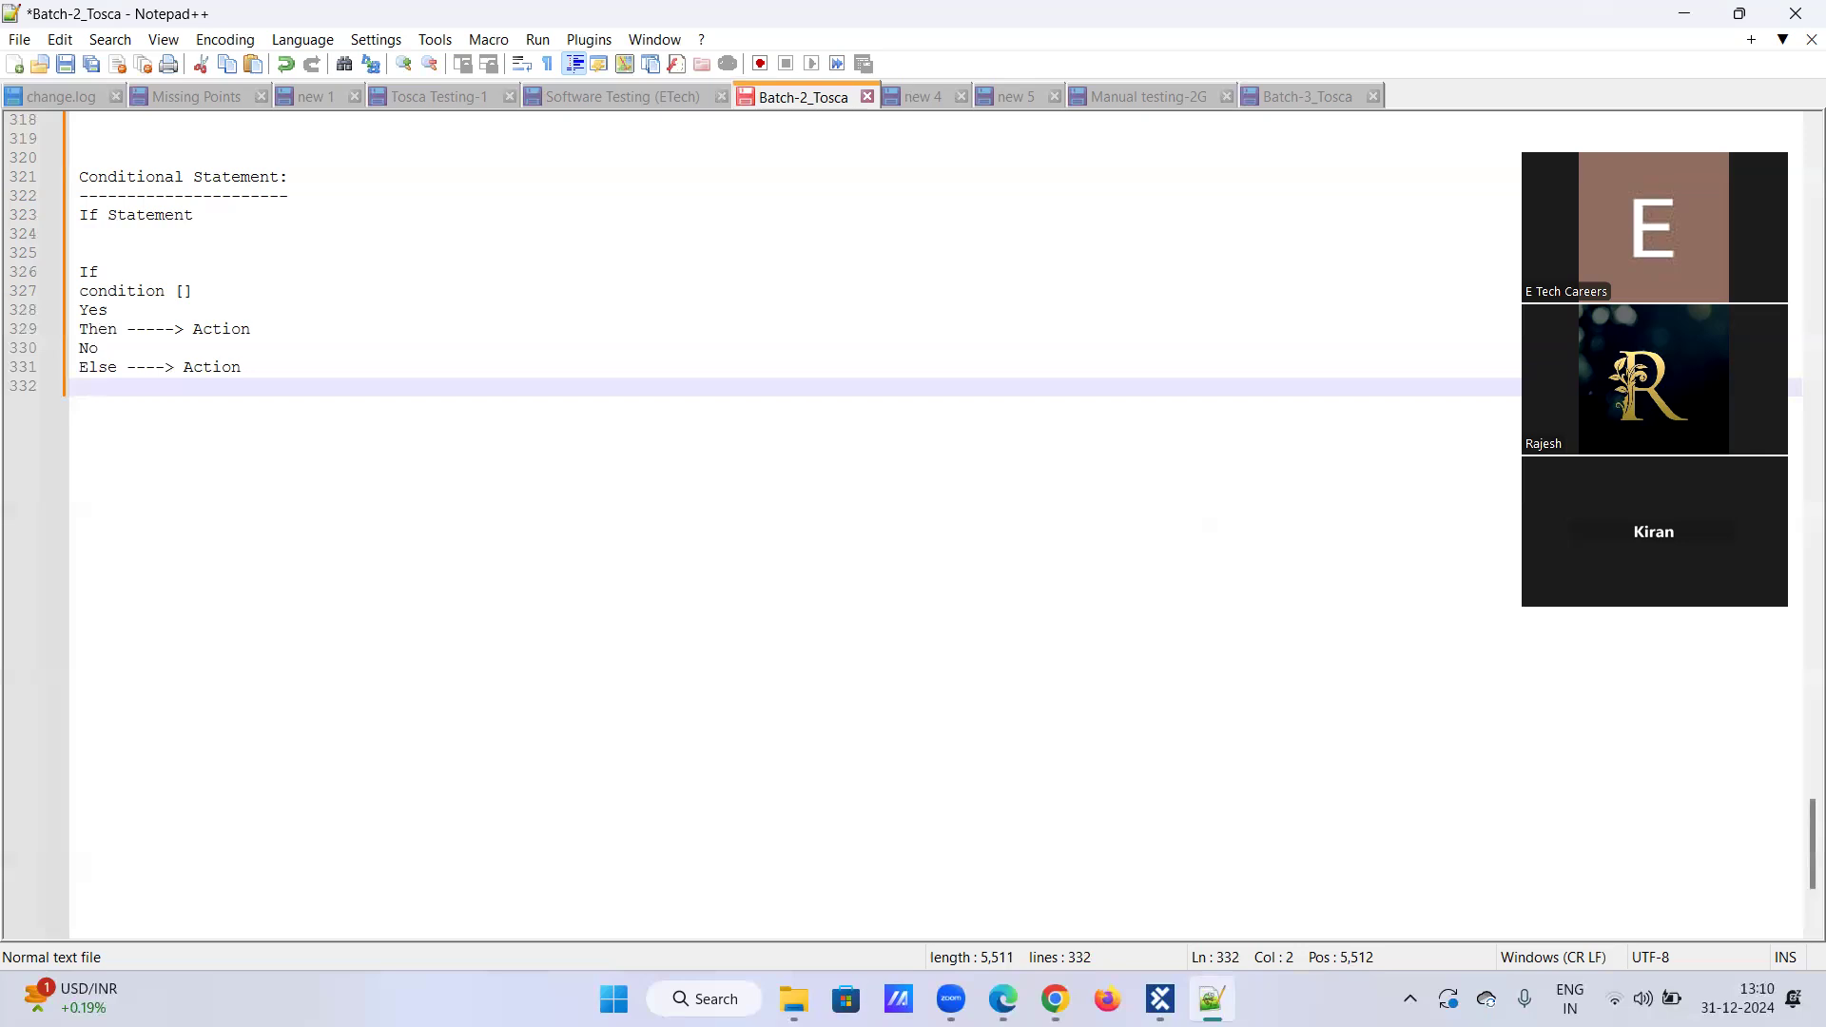
Step: Switch from Notepad++ to the Demo Web Shop home page in Chrome
{"action": "left_click", "coordinate": [1054, 998]}
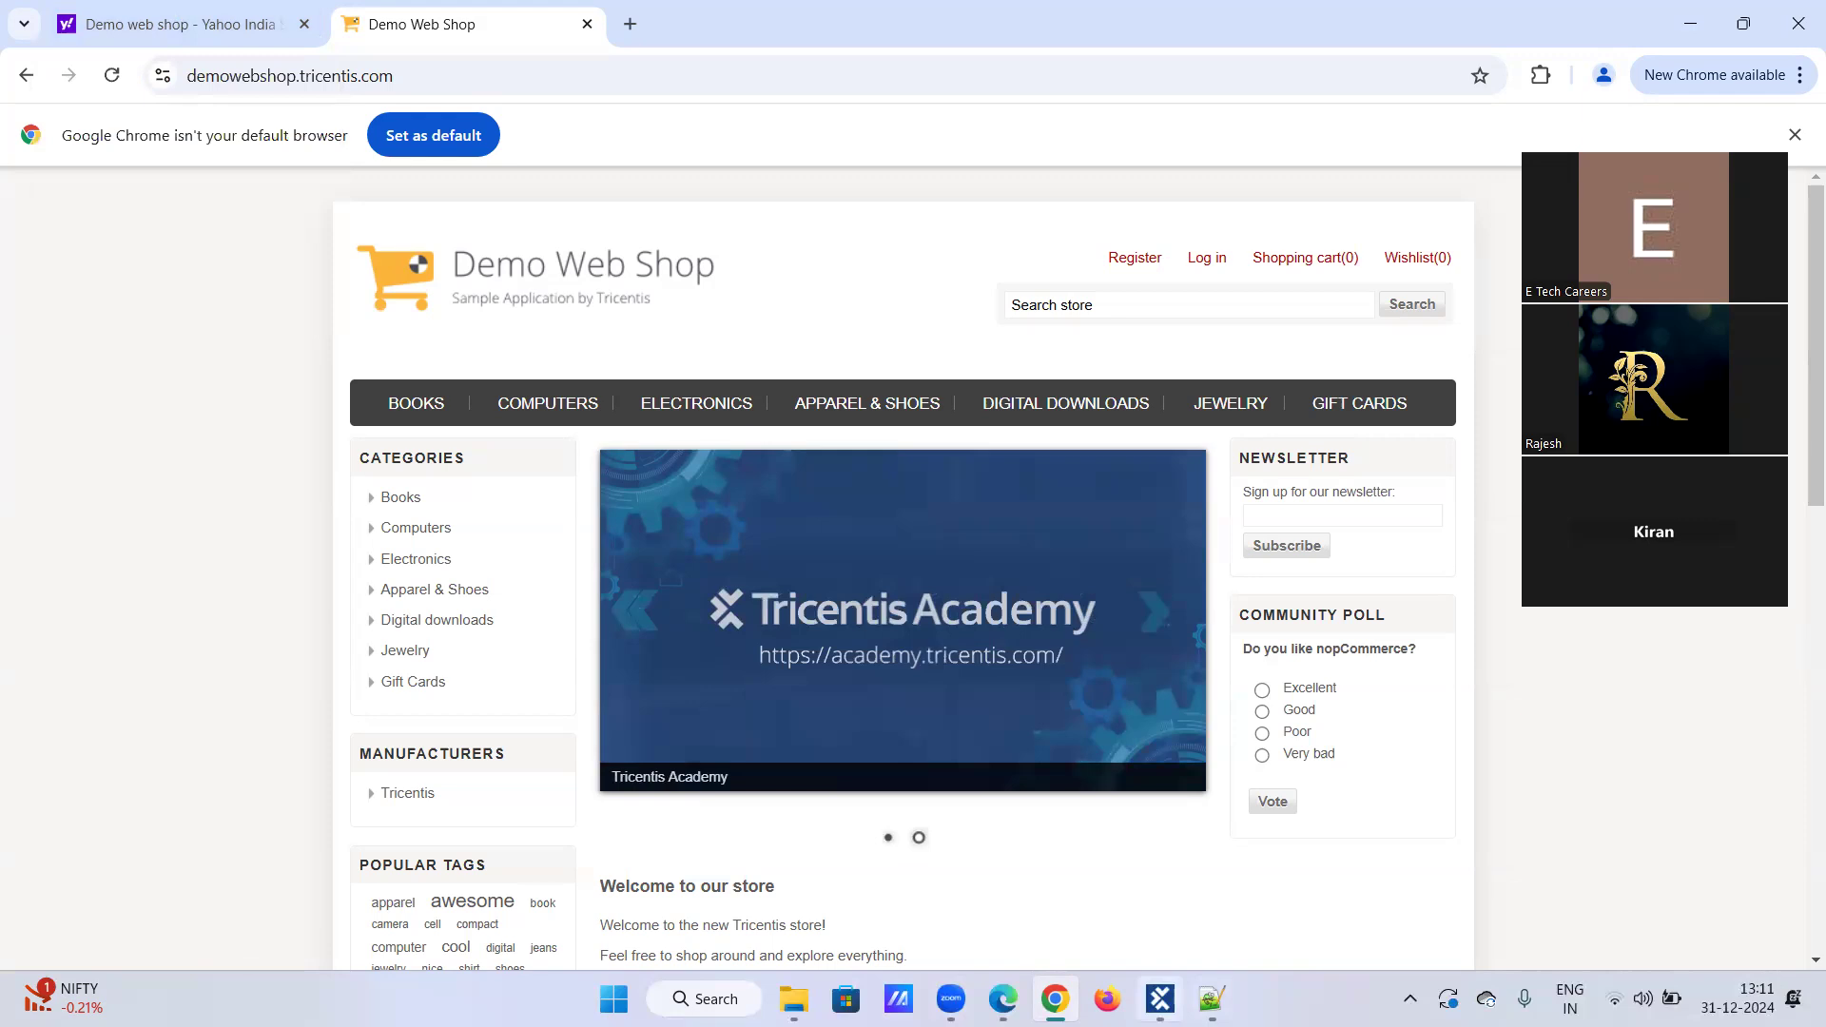
Step: Bring Tosca Commander to the front, showing the TestCases tree of the Batch-2 workspace
{"action": "left_click", "coordinate": [1160, 998]}
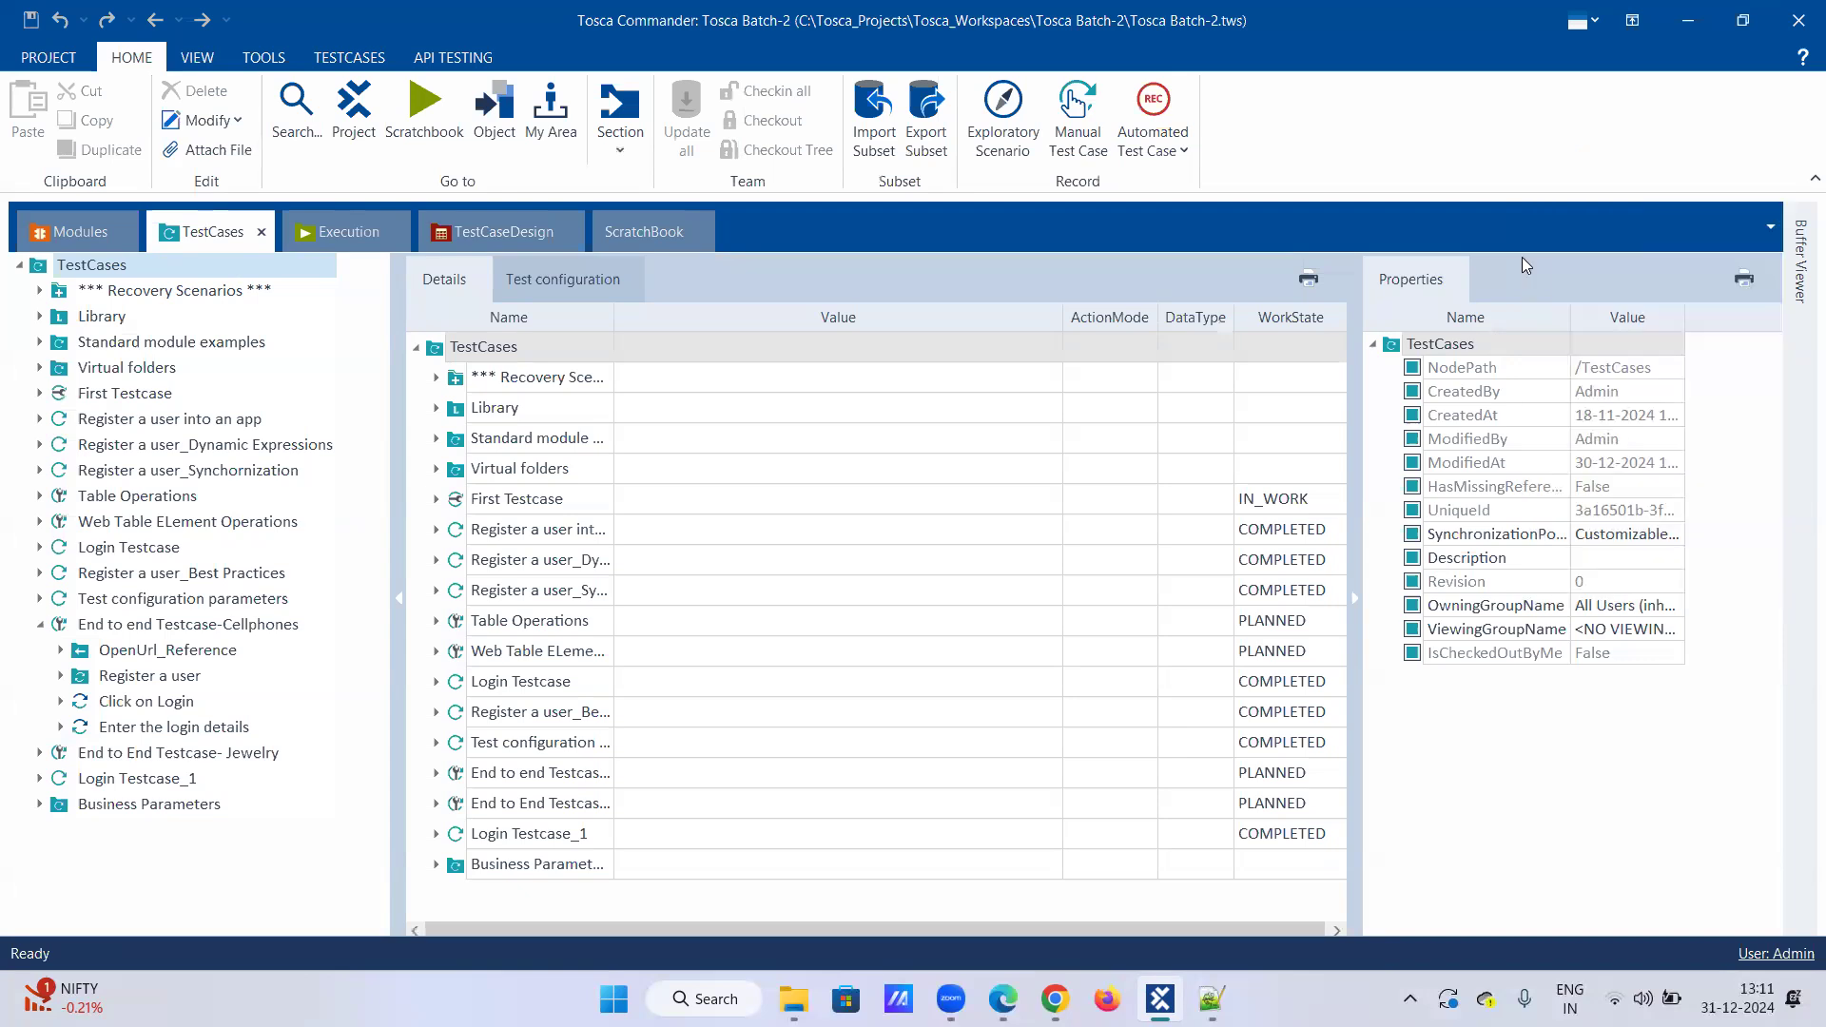
Step: Copy the Email_Id value from the Buffer Viewer, then open the Demo Web Shop login page
{"action": "left_click", "coordinate": [1799, 256]}
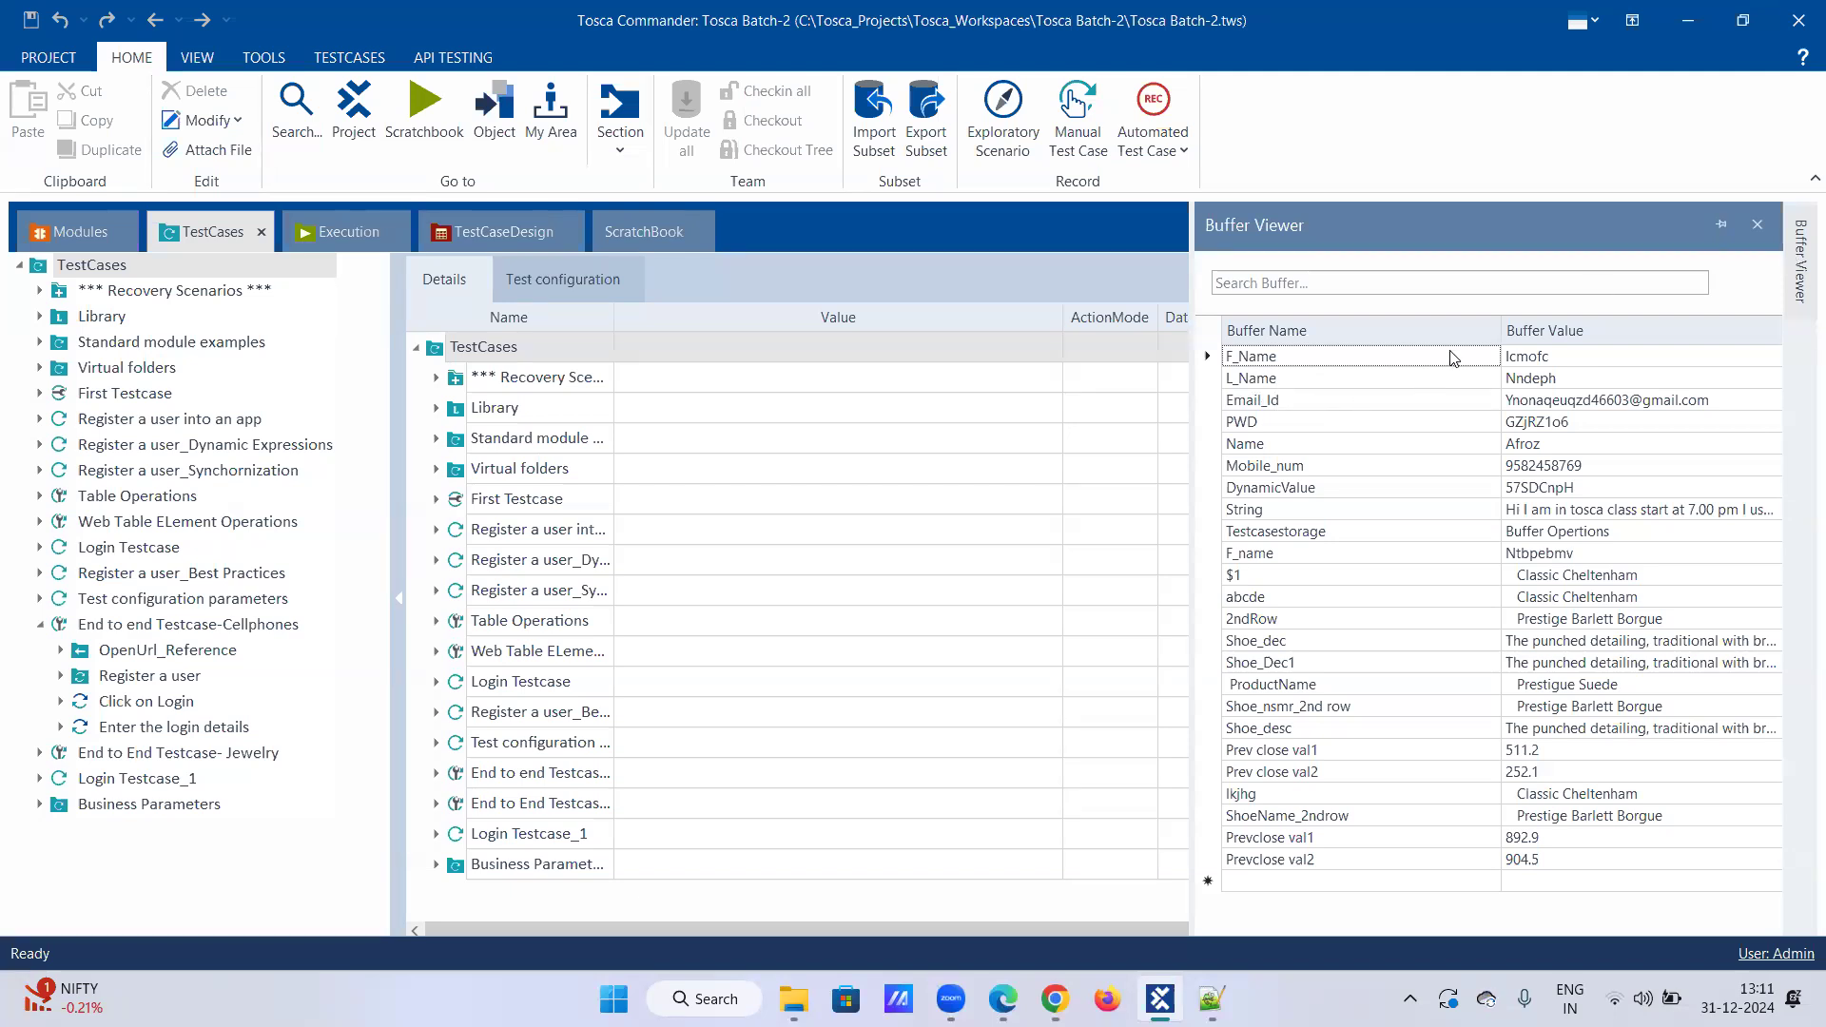
{"action": "left_click", "coordinate": [1546, 400]}
{"action": "left_click_drag", "start_coordinate": [1734, 399], "coordinate": [1384, 426]}
{"action": "key", "text": "ctrl+c"}
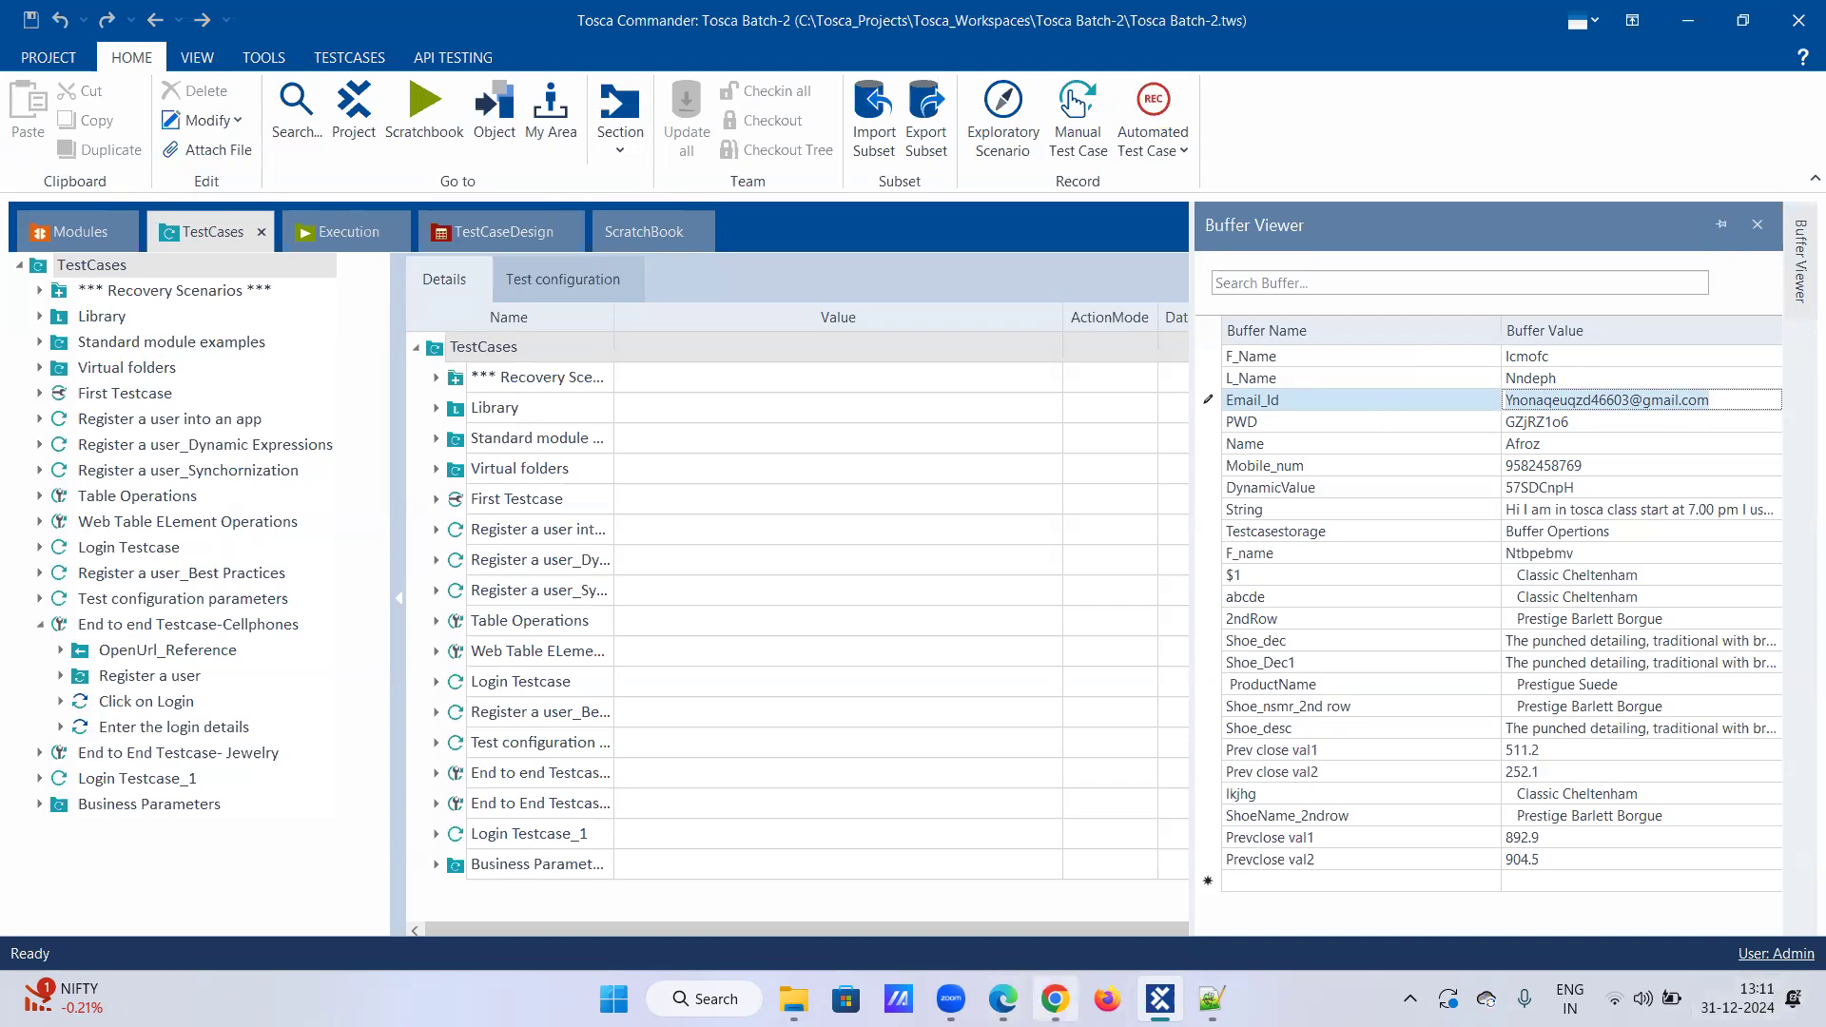
{"action": "left_click", "coordinate": [1053, 999]}
{"action": "left_click", "coordinate": [1215, 267]}
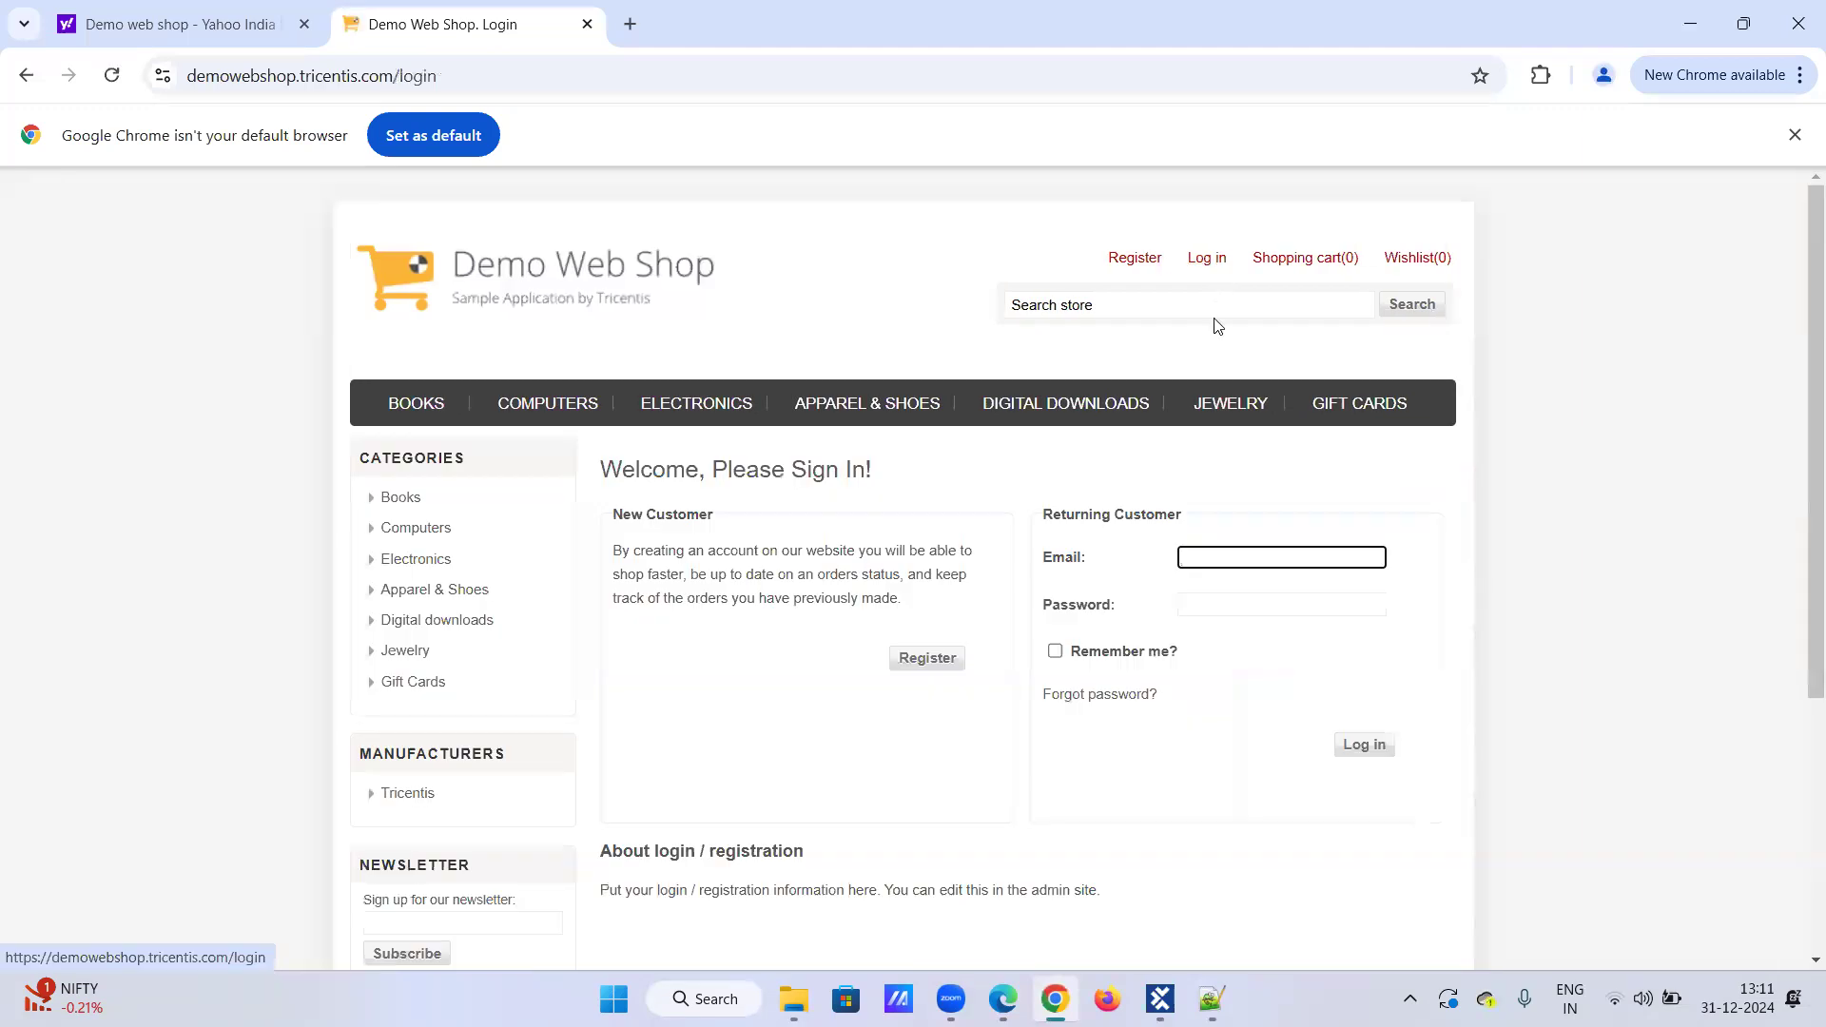
Step: Paste the buffered email and PWD password into the login form, sign in, then close Chrome
{"action": "left_click", "coordinate": [1242, 559]}
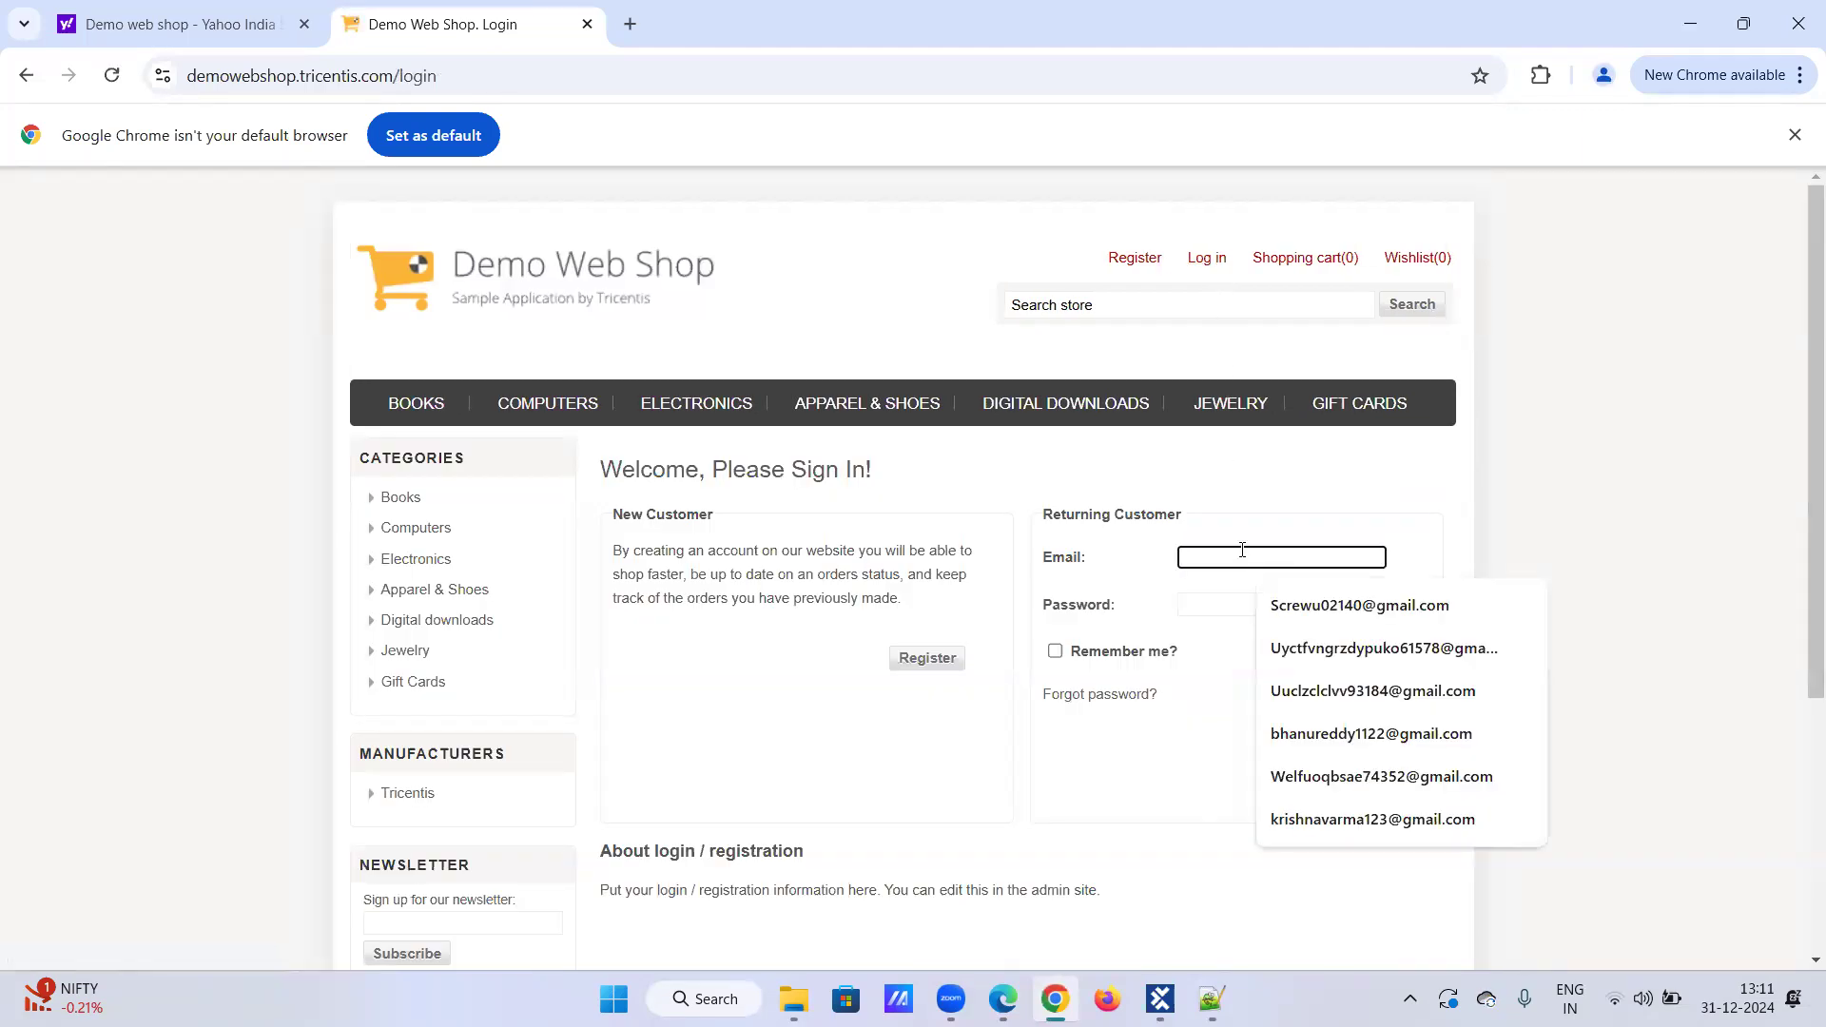
{"action": "key", "text": "ctrl+v"}
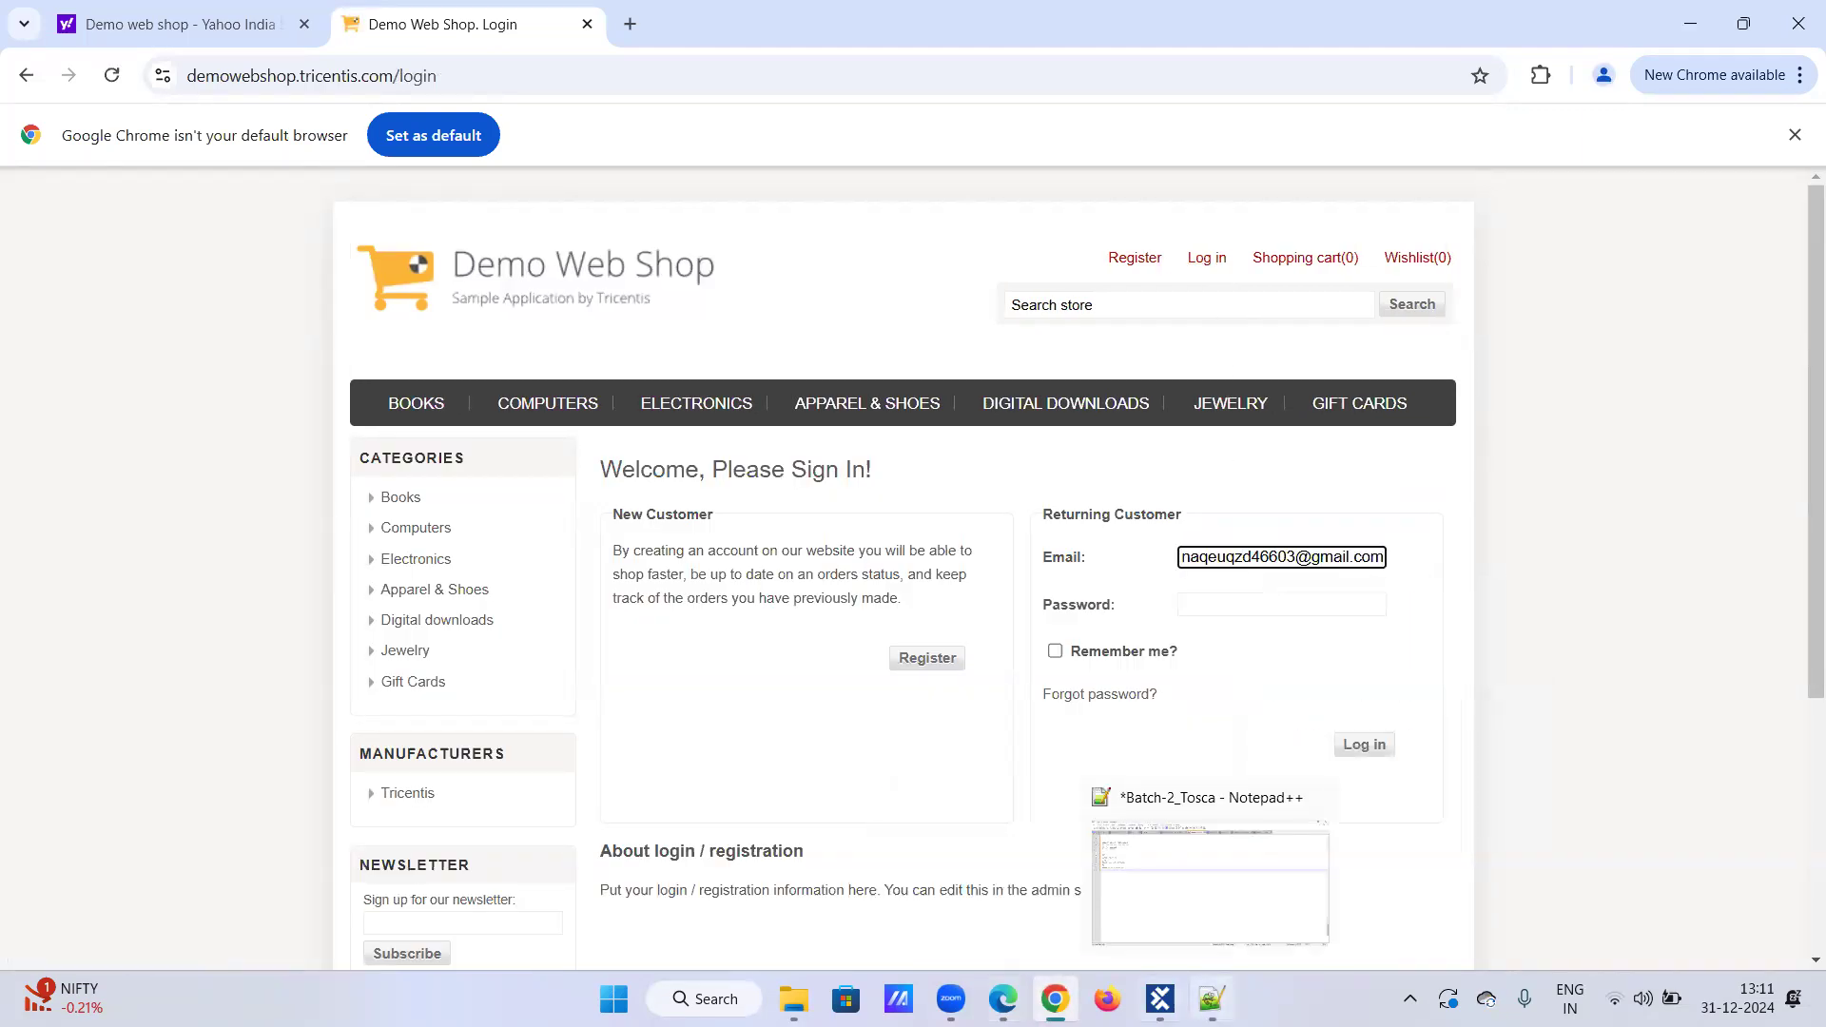
{"action": "left_click", "coordinate": [1160, 999]}
{"action": "left_click", "coordinate": [1536, 422]}
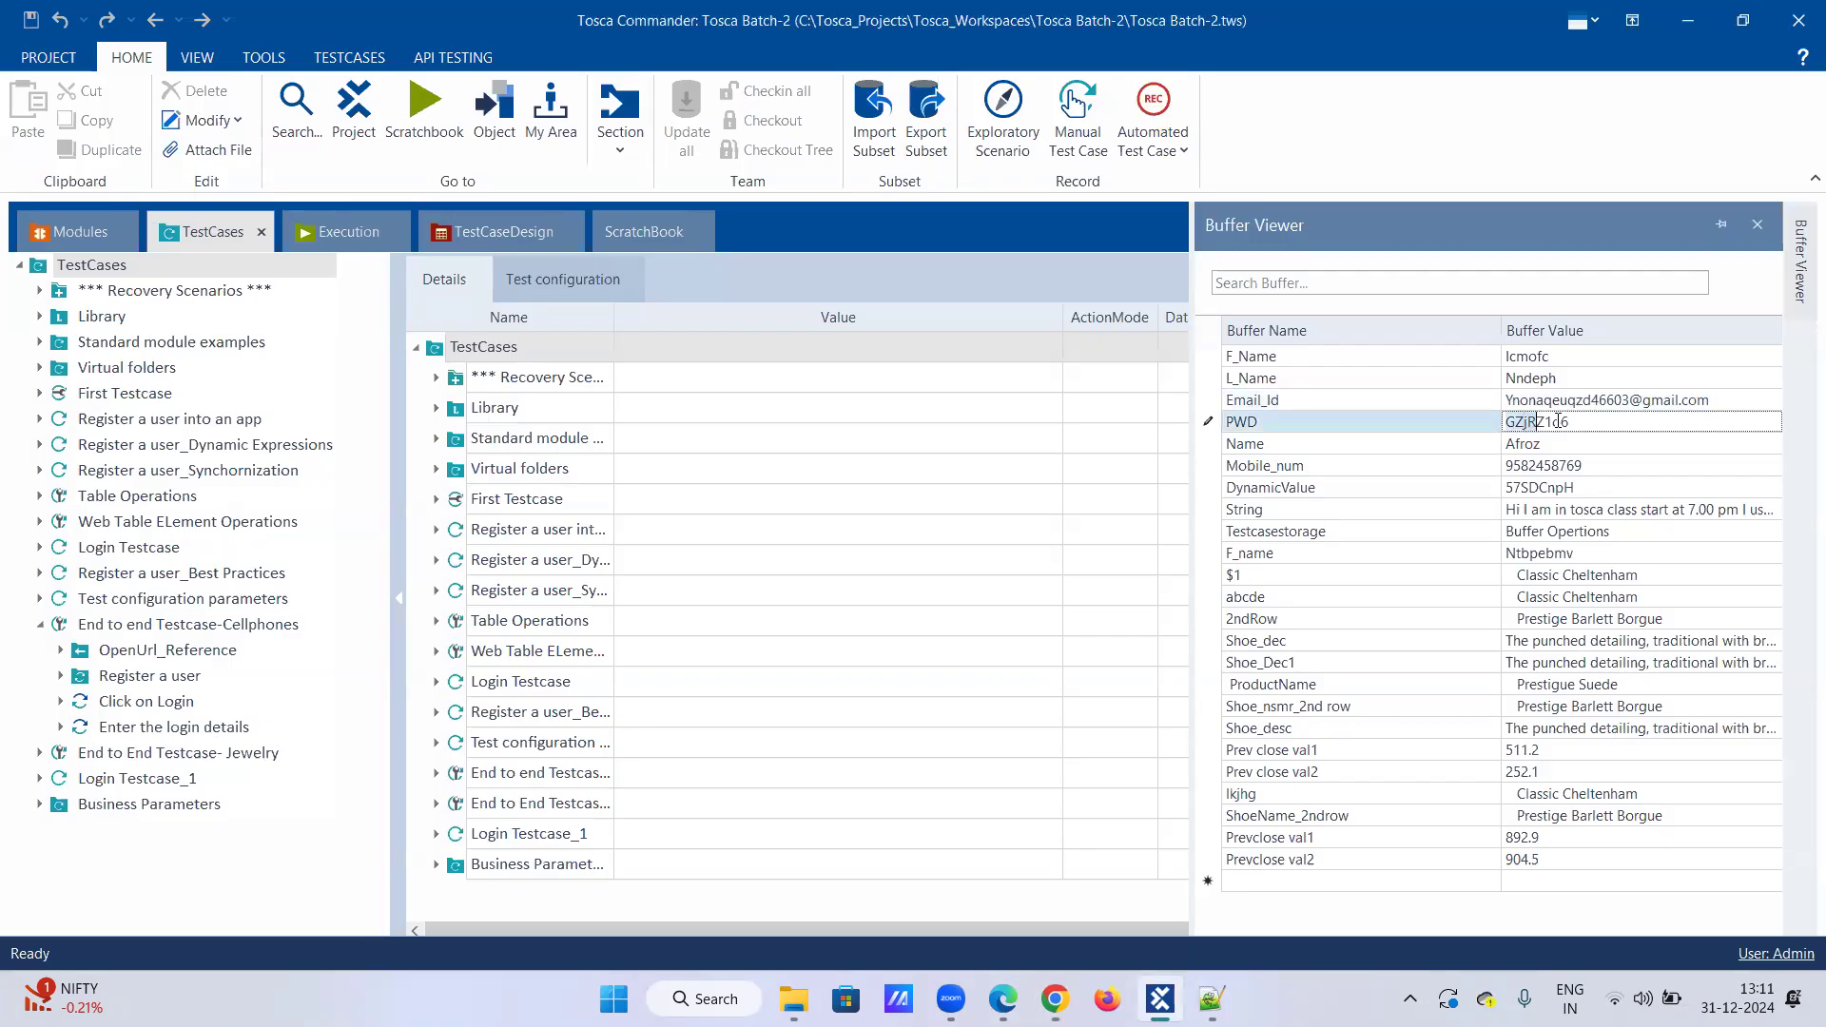
{"action": "left_click_drag", "start_coordinate": [1584, 420], "coordinate": [1385, 427]}
{"action": "left_click", "coordinate": [1054, 999]}
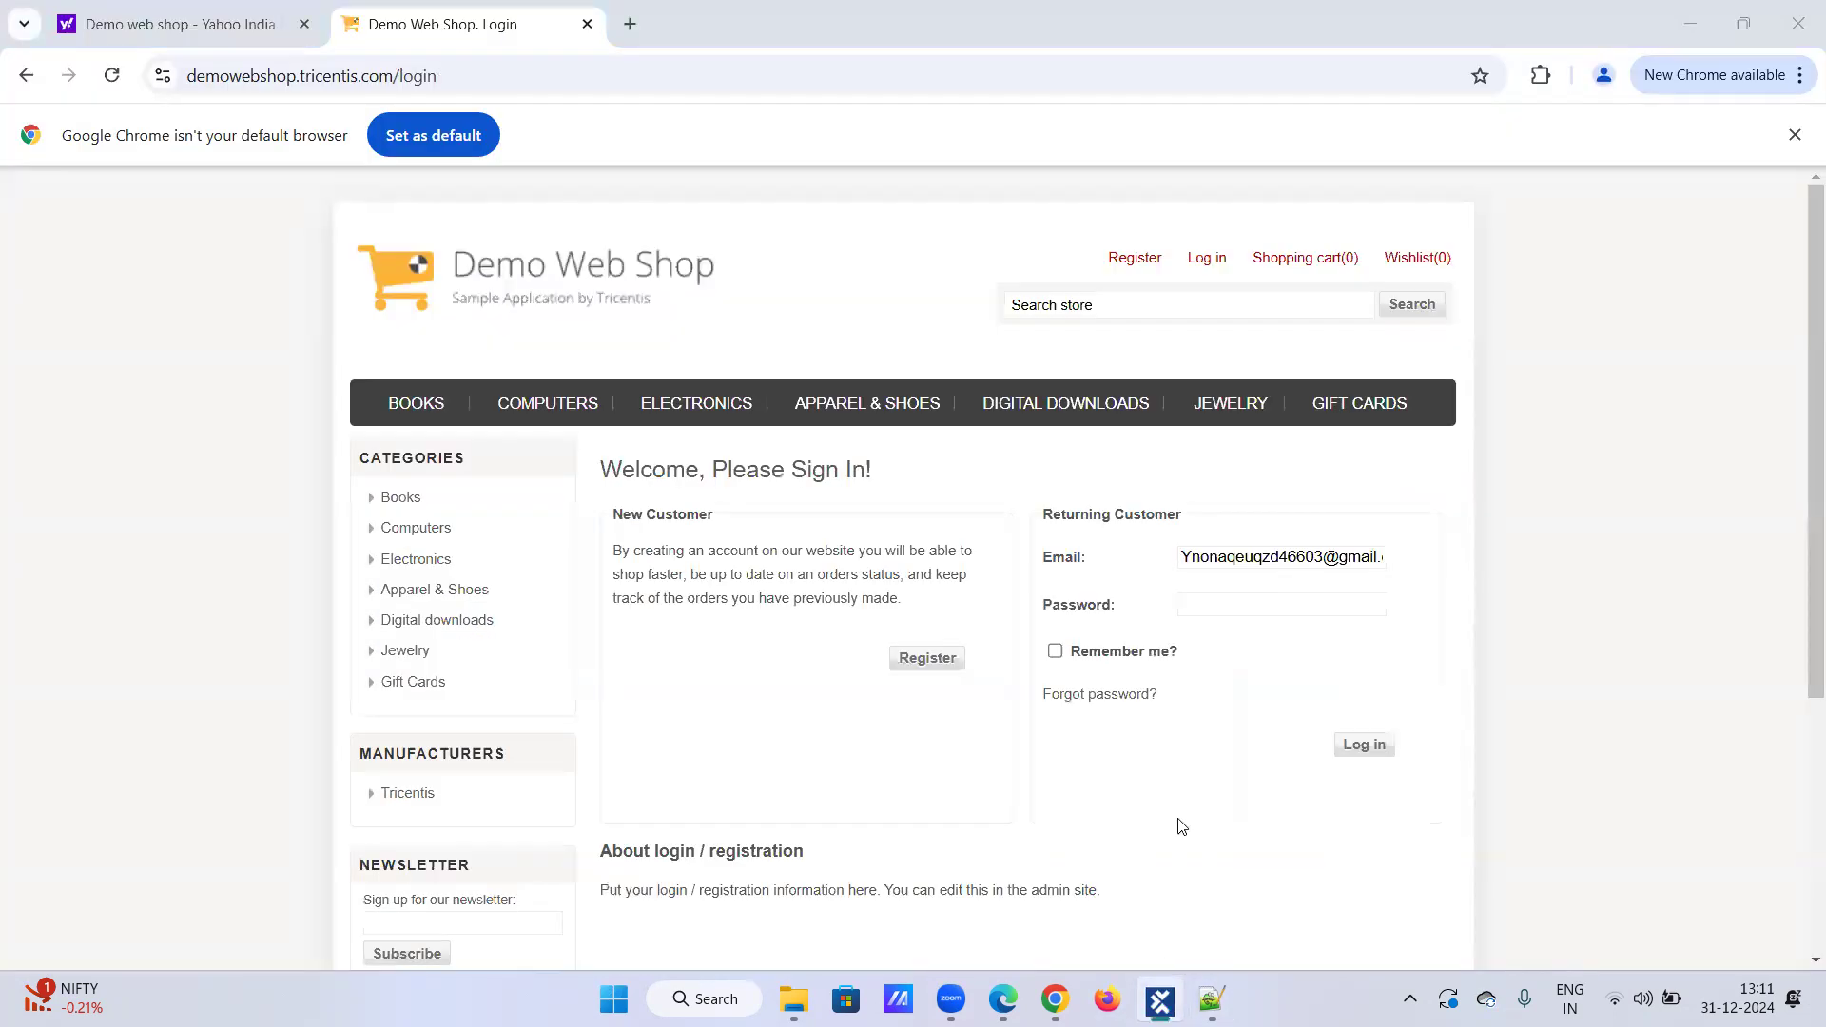
{"action": "left_click", "coordinate": [1203, 600]}
{"action": "key", "text": "ctrl+v"}
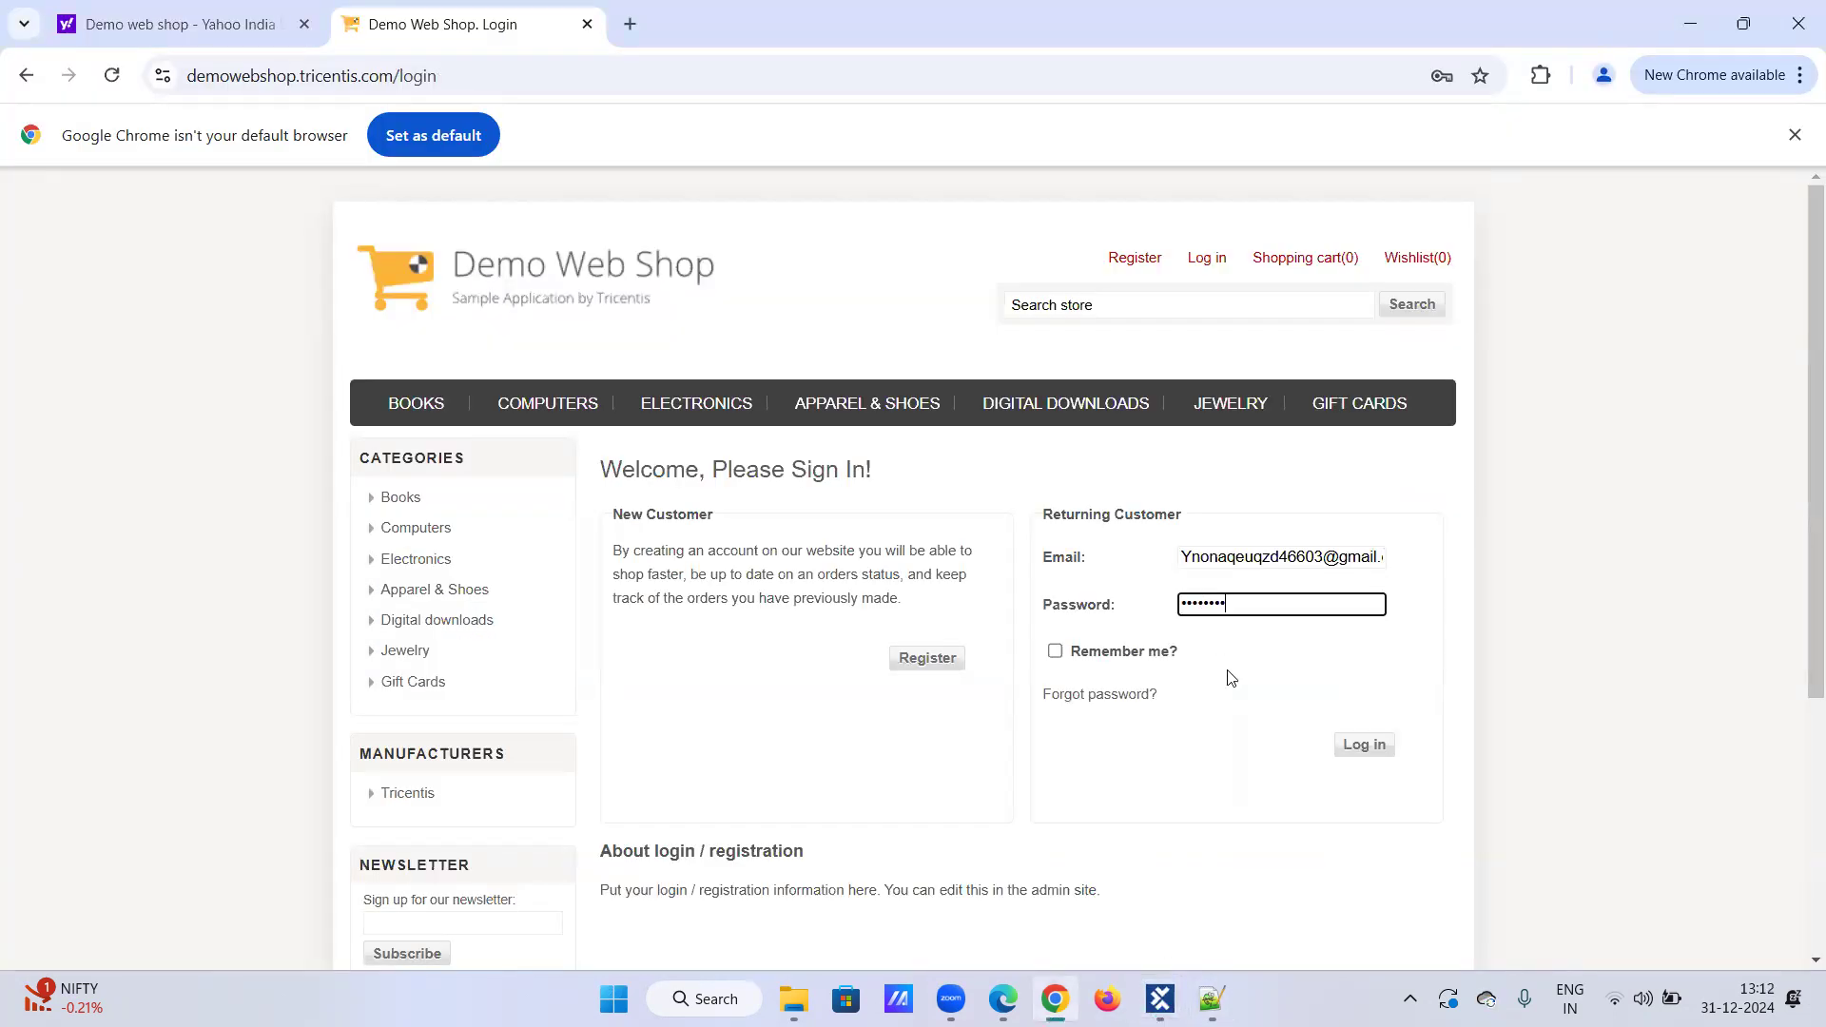
{"action": "left_click", "coordinate": [1381, 749]}
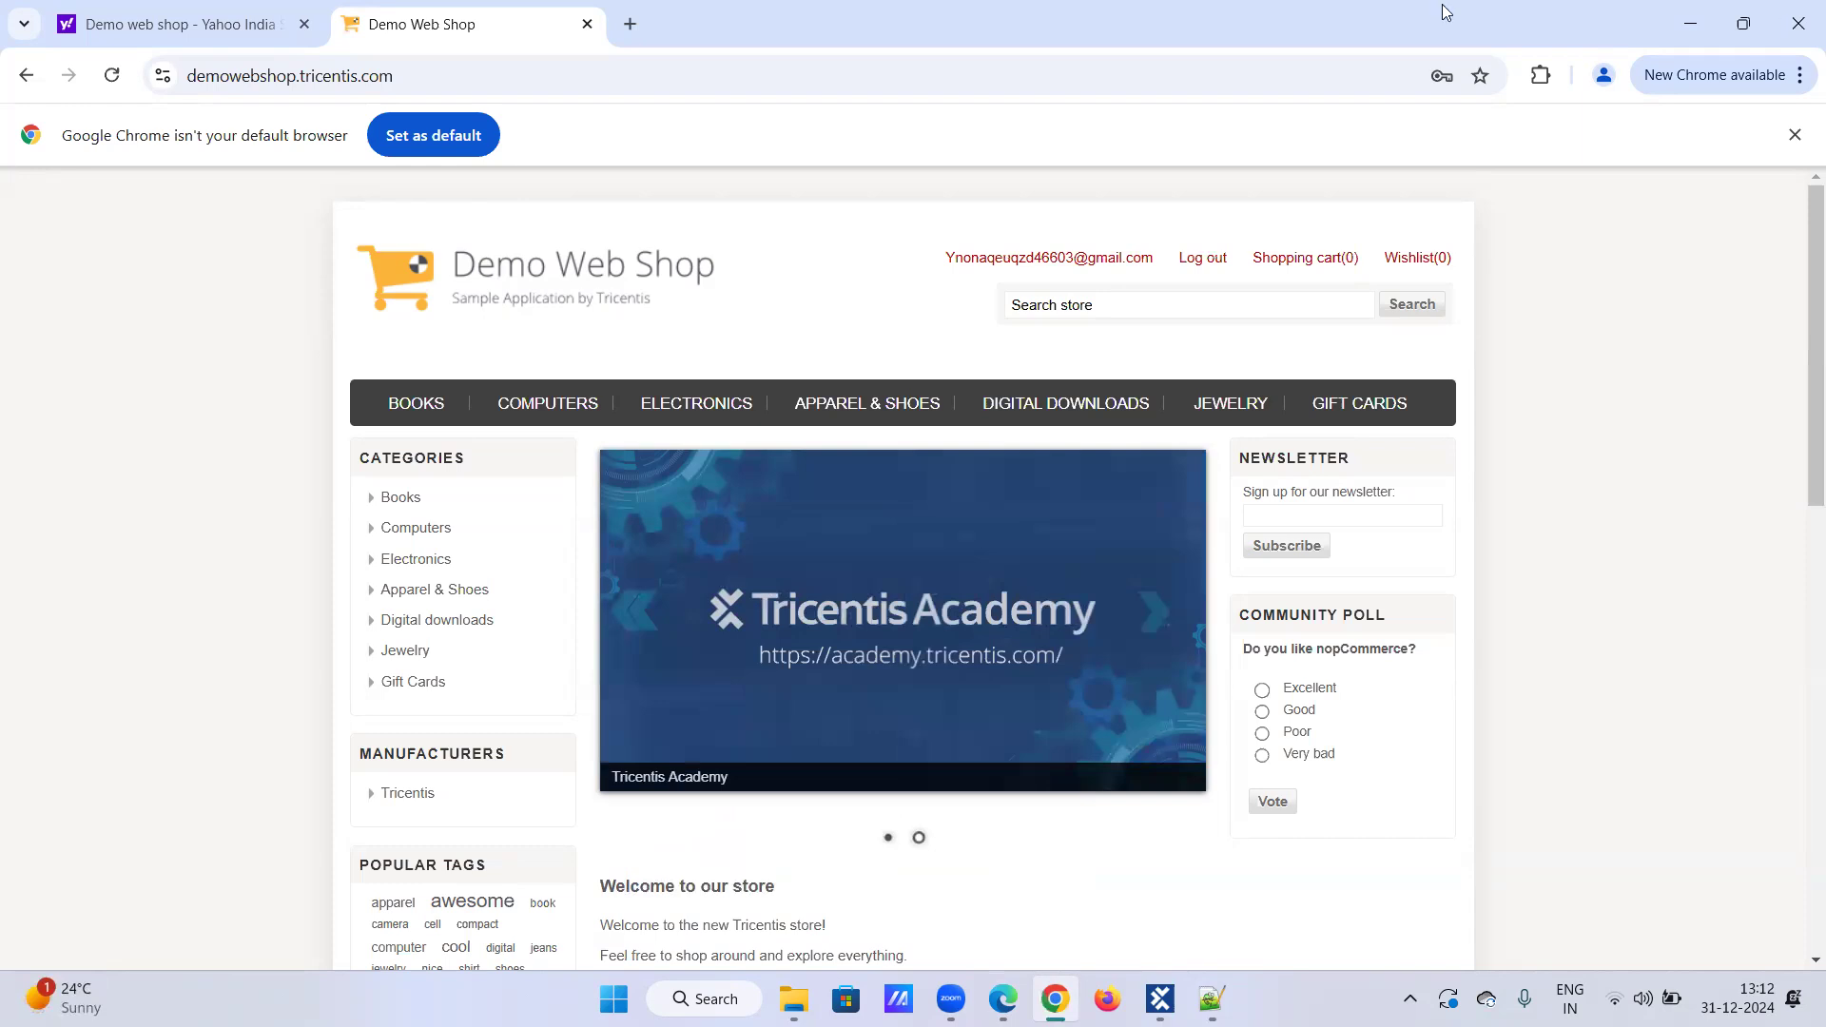
{"action": "left_click", "coordinate": [1798, 17]}
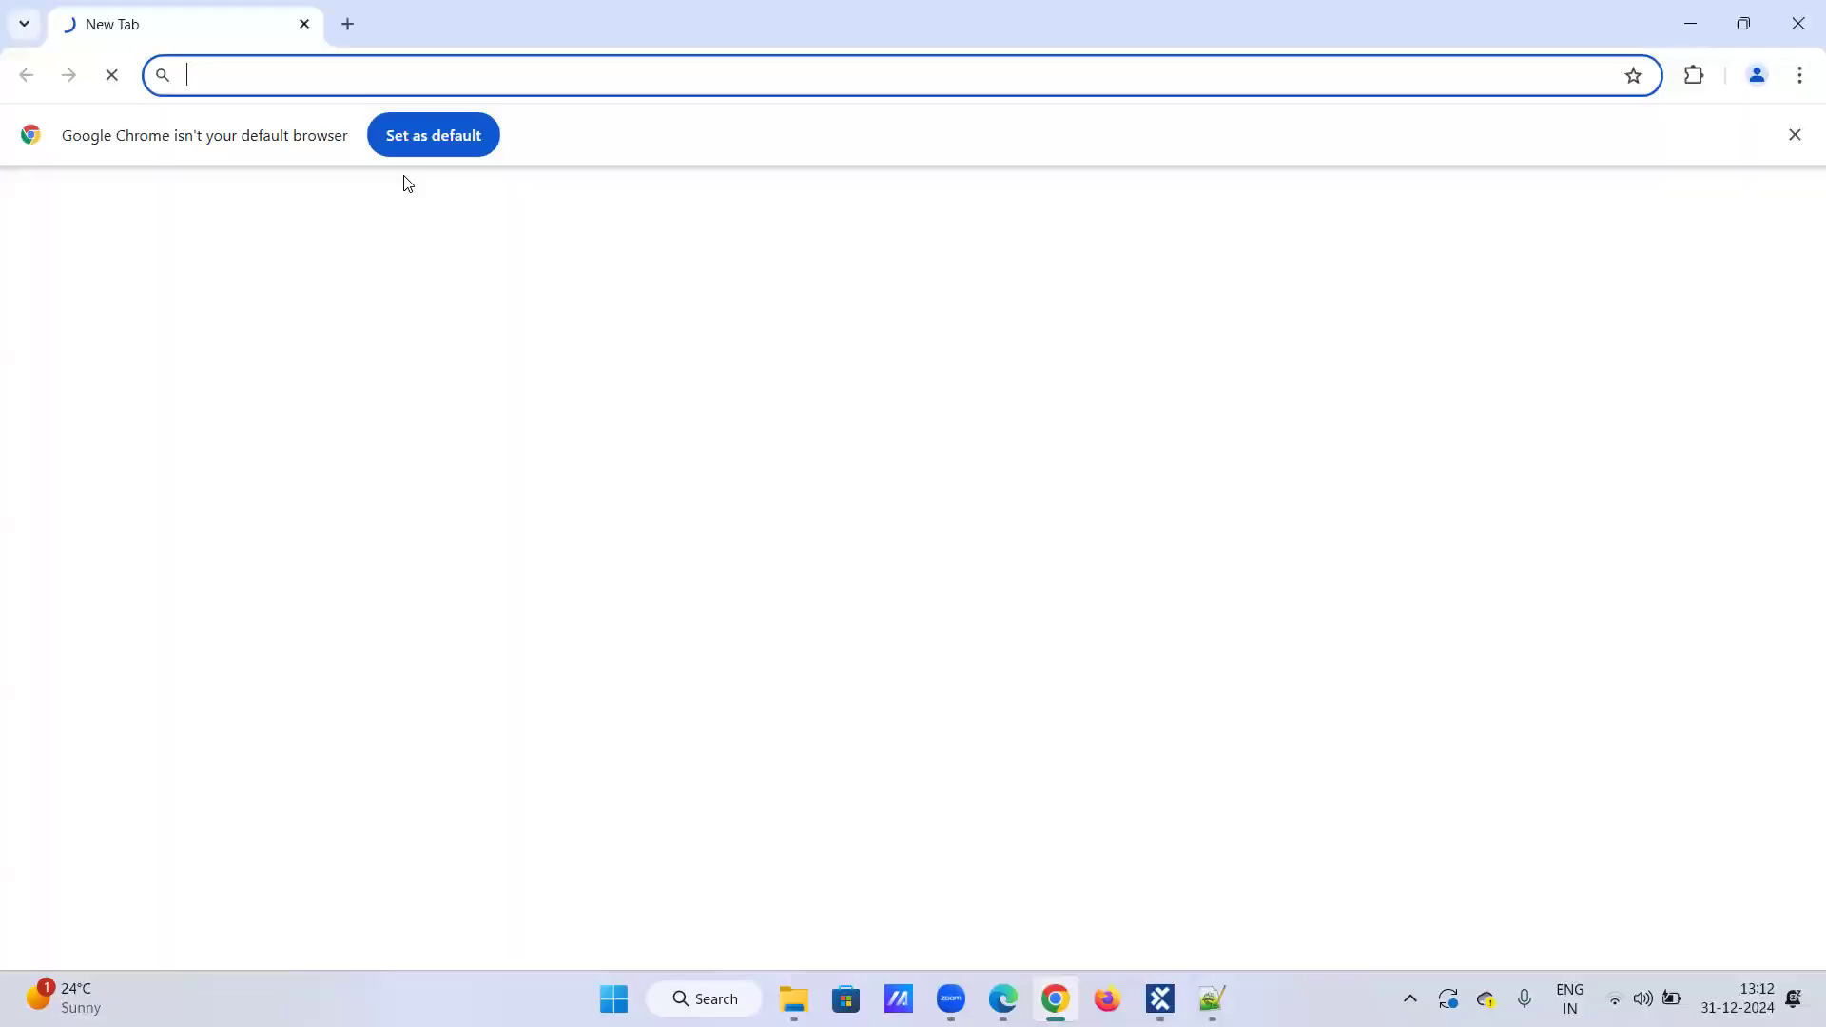
Step: Search Chrome for 'demo web shop' and open the Tricentis Demo Web Shop result
{"action": "type", "text": "demo "}
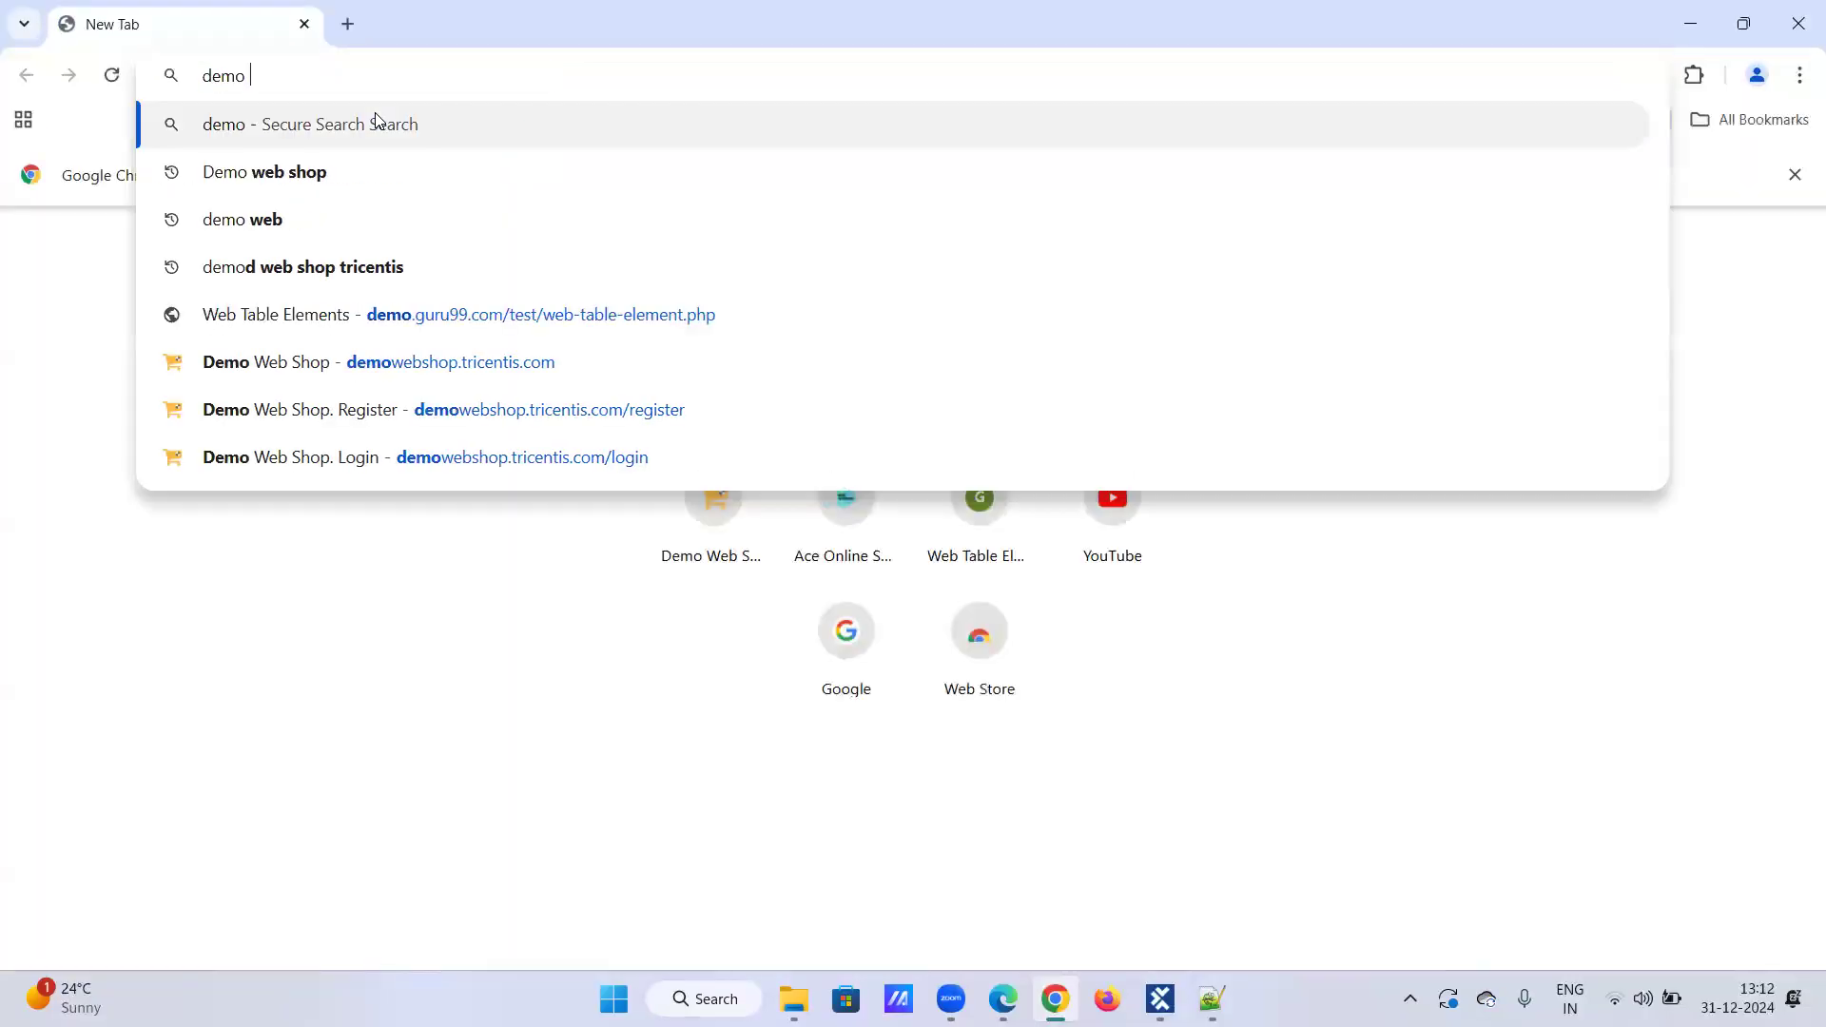
{"action": "type", "text": "web shop"}
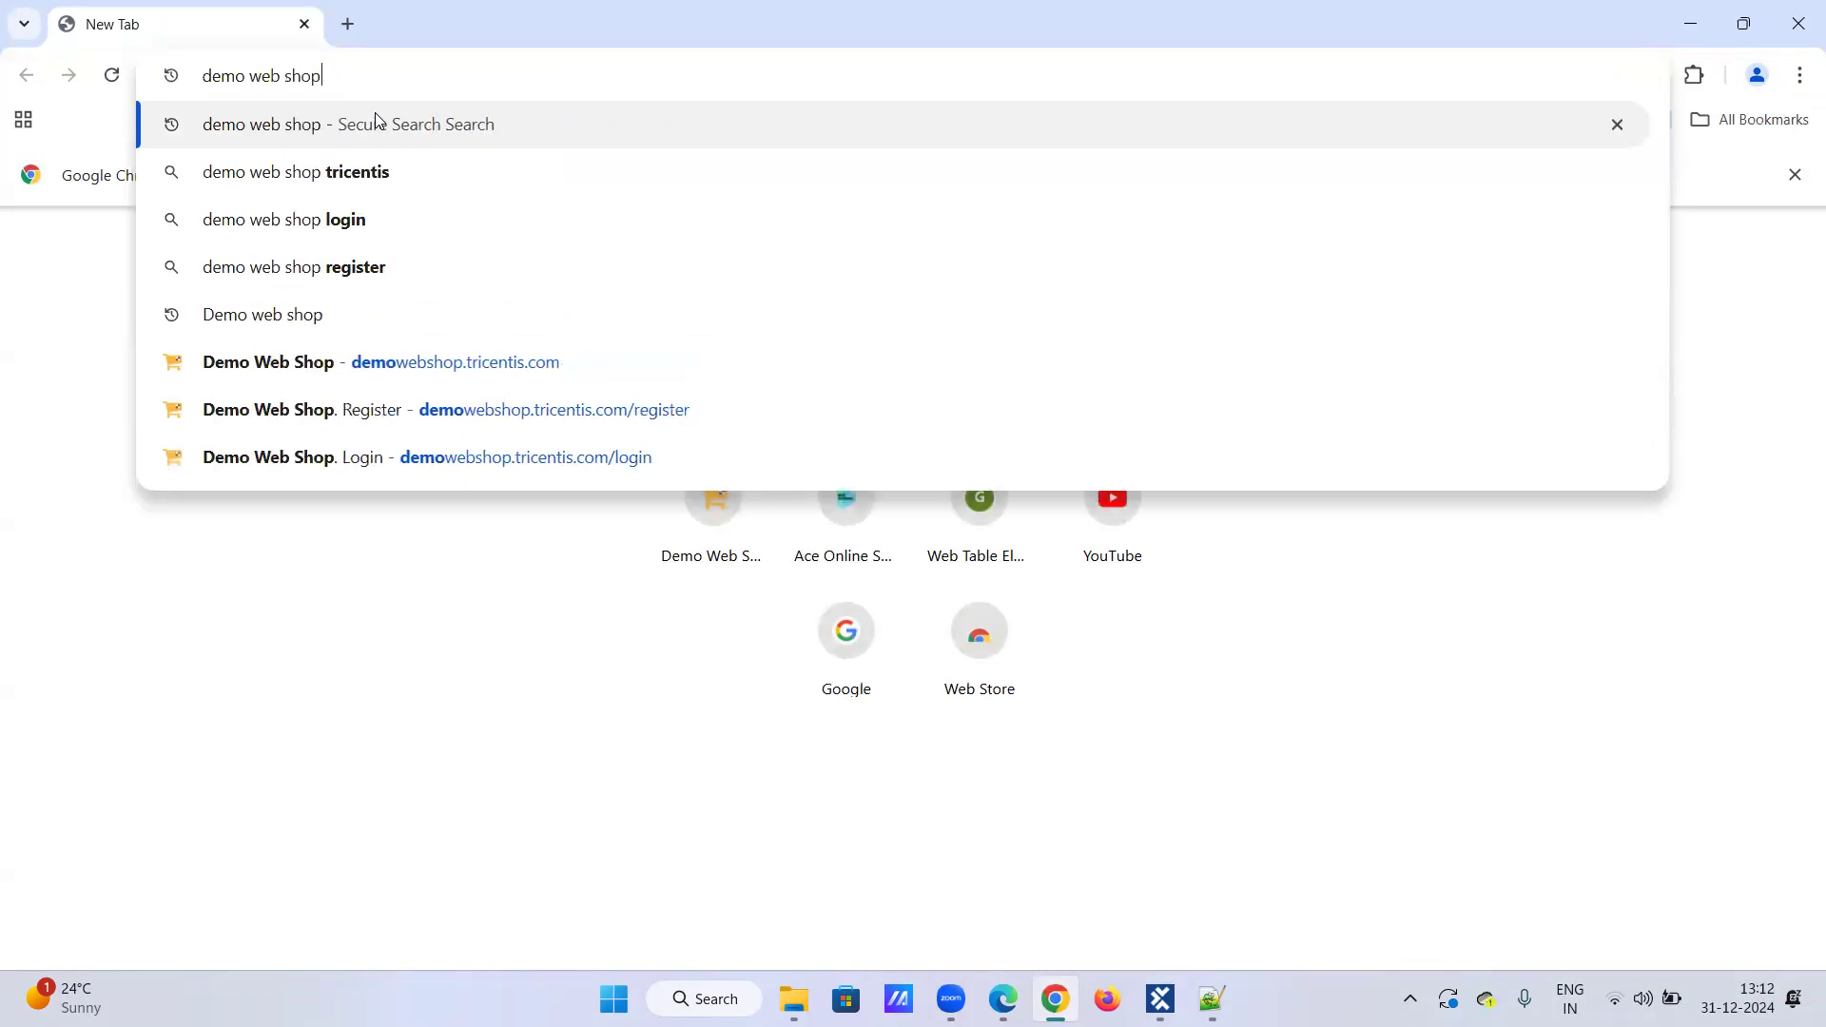
{"action": "key", "text": "Return"}
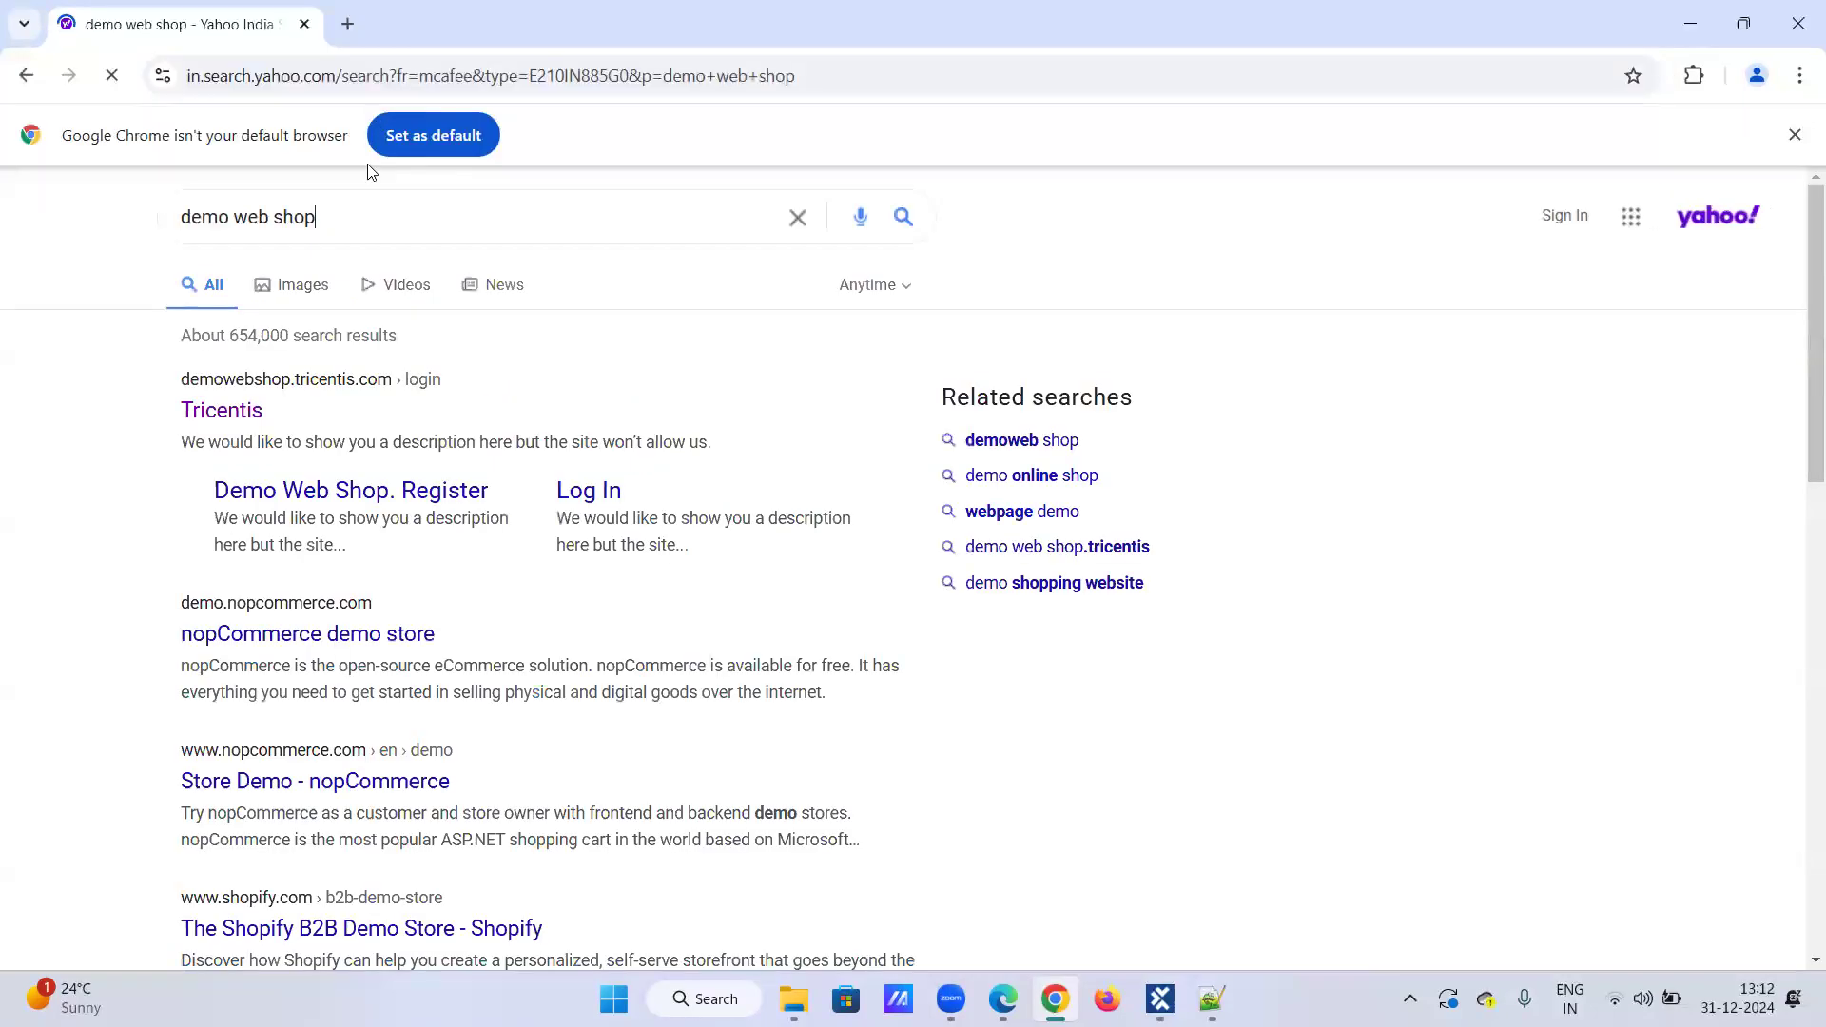
{"action": "left_click", "coordinate": [238, 419]}
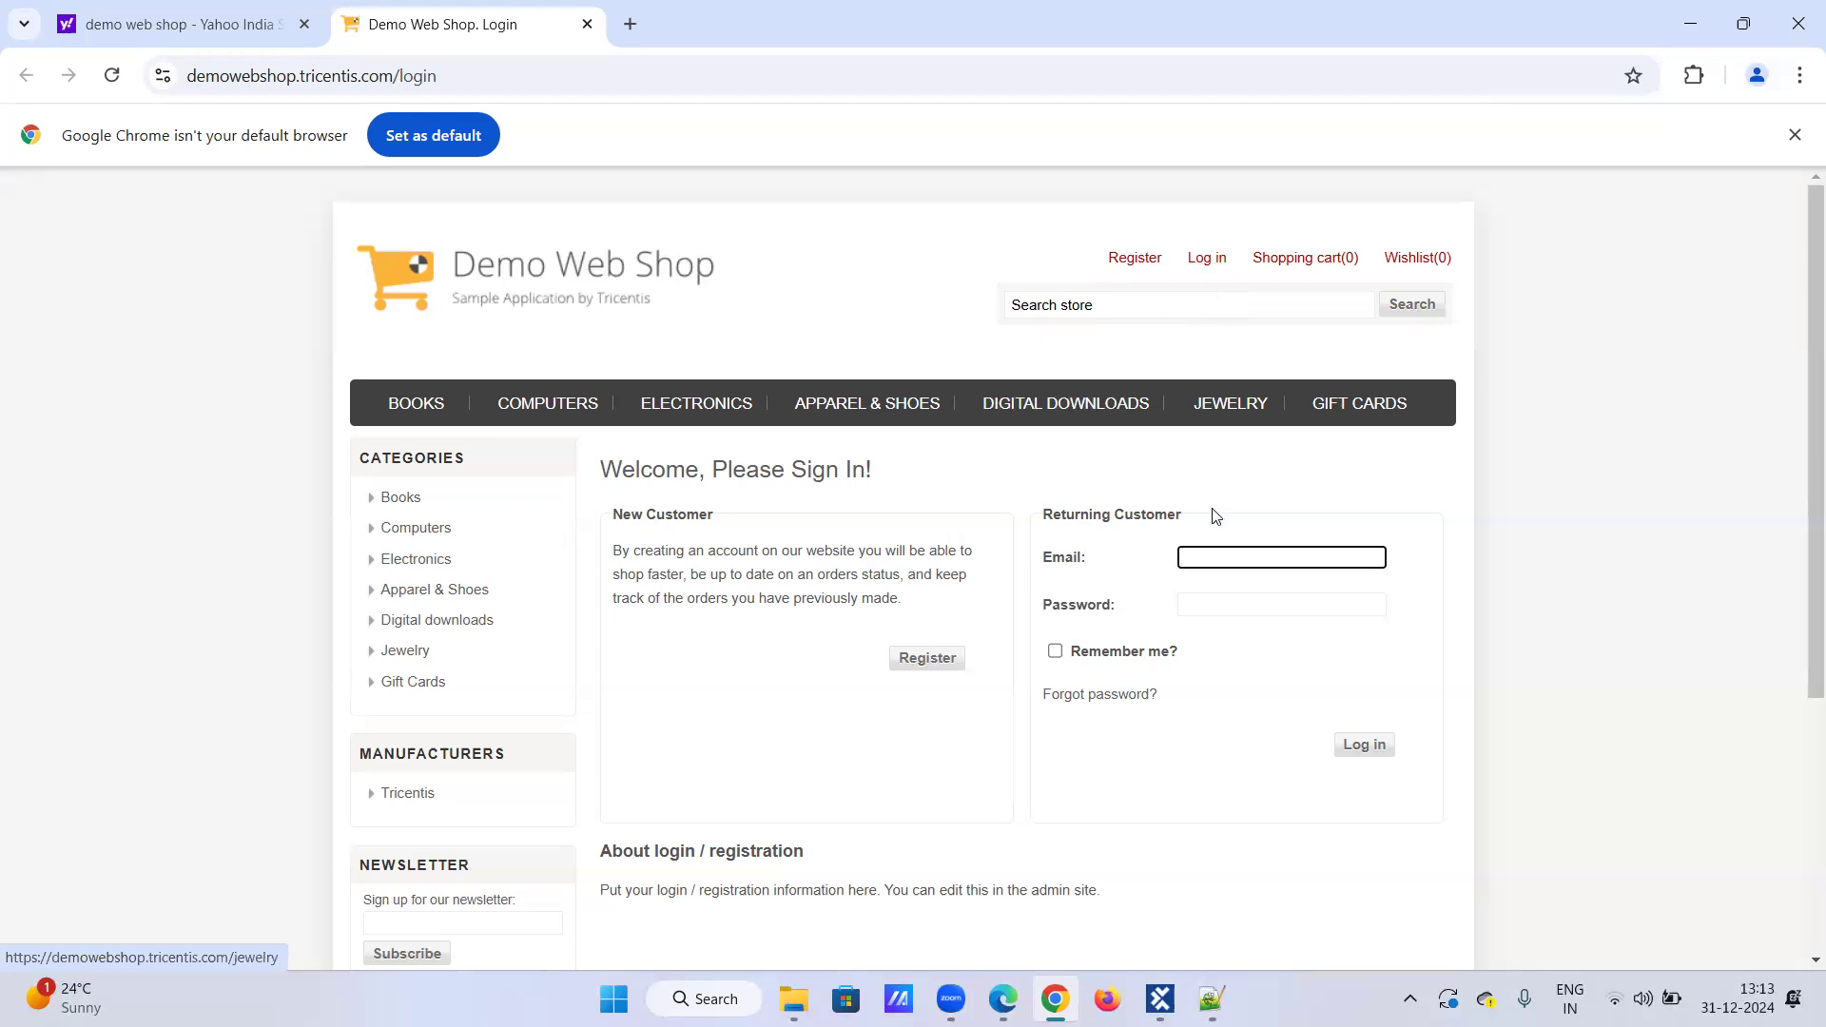
Step: Switch from the Demo Web Shop sign-in page to Tosca Commander, now showing the ScratchBook section
{"action": "left_click", "coordinate": [1159, 998]}
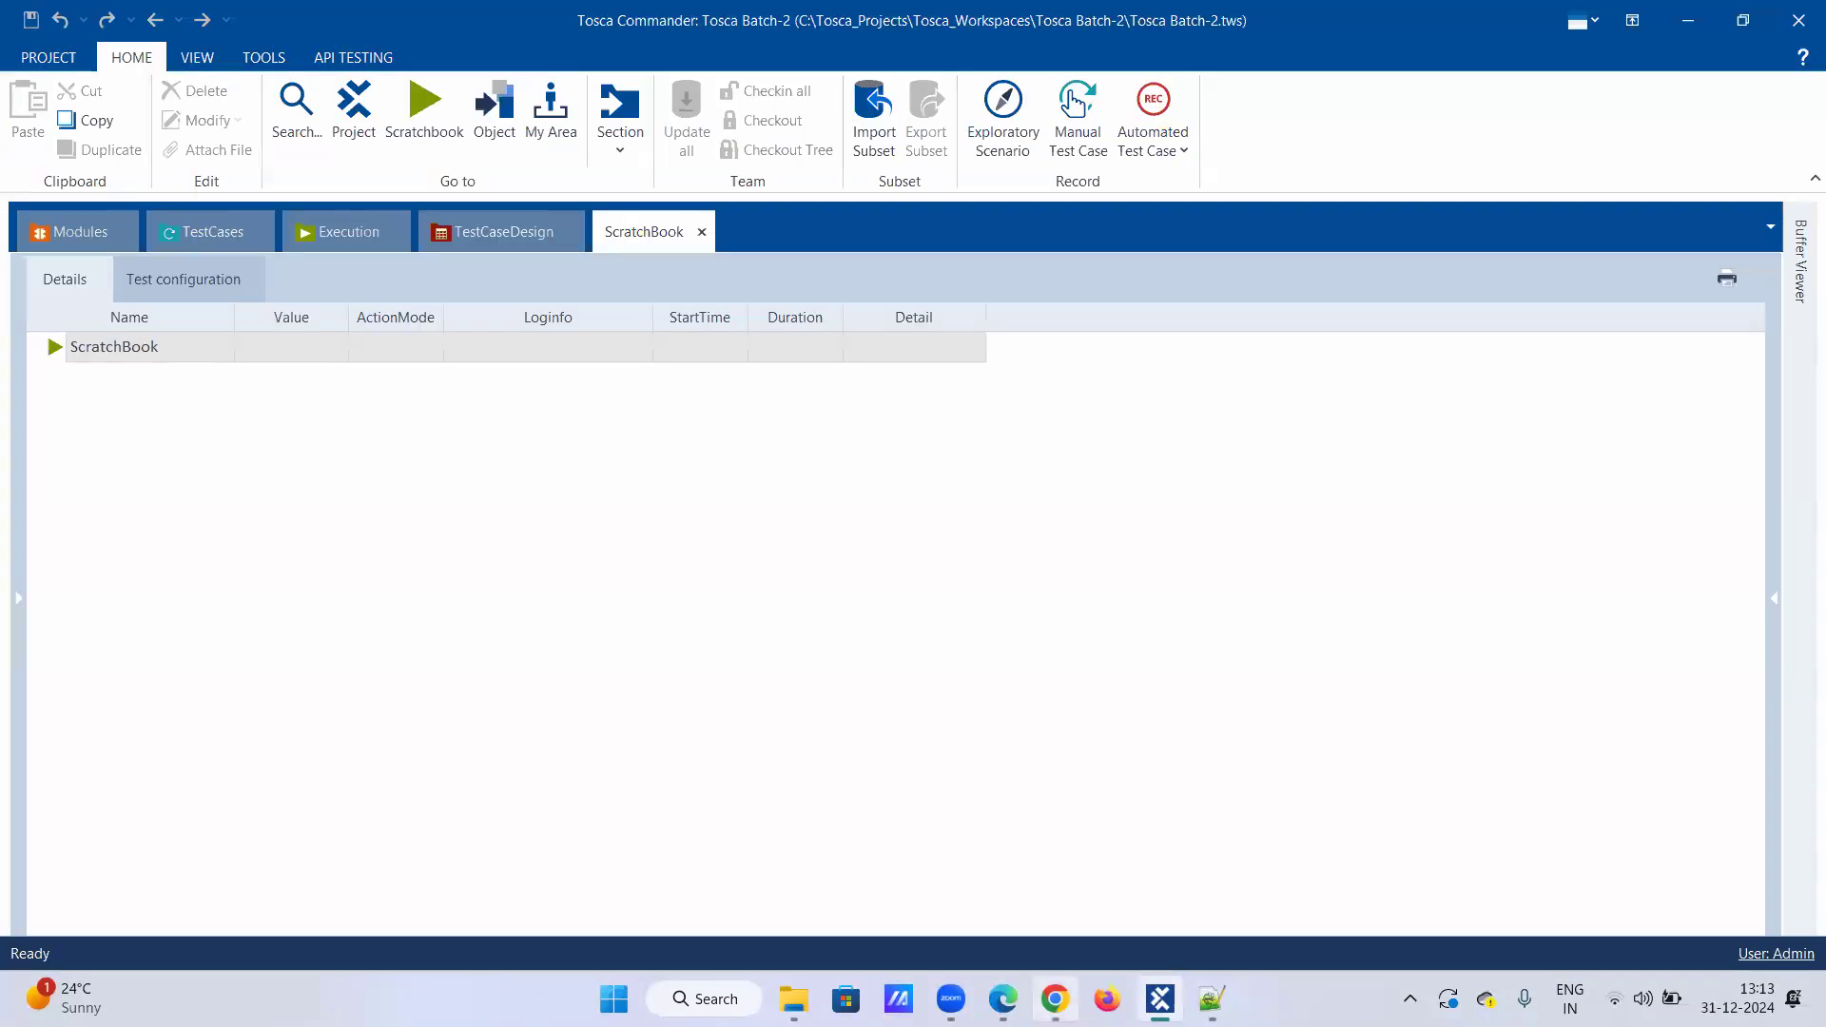
Step: Paste the stored password into the Demo Web Shop Password field
{"action": "left_click", "coordinate": [1003, 998]}
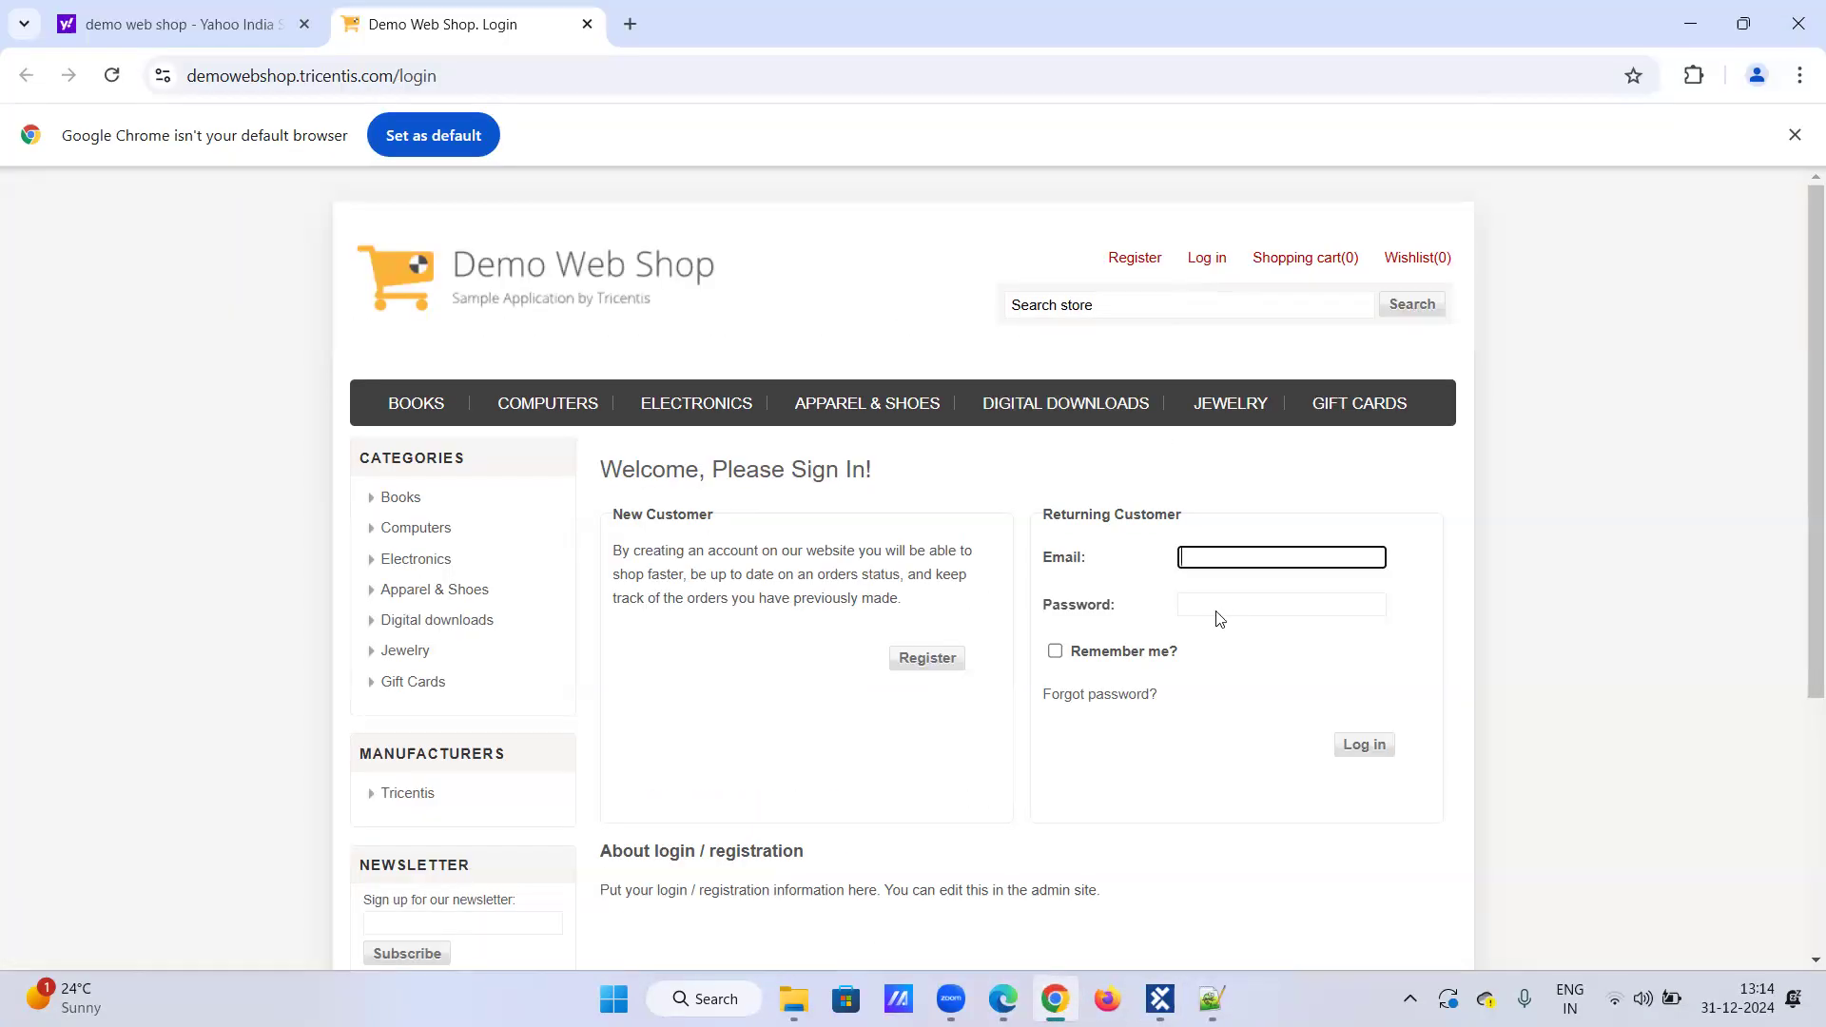
{"action": "left_click", "coordinate": [1214, 605]}
{"action": "key", "text": "ctrl+v"}
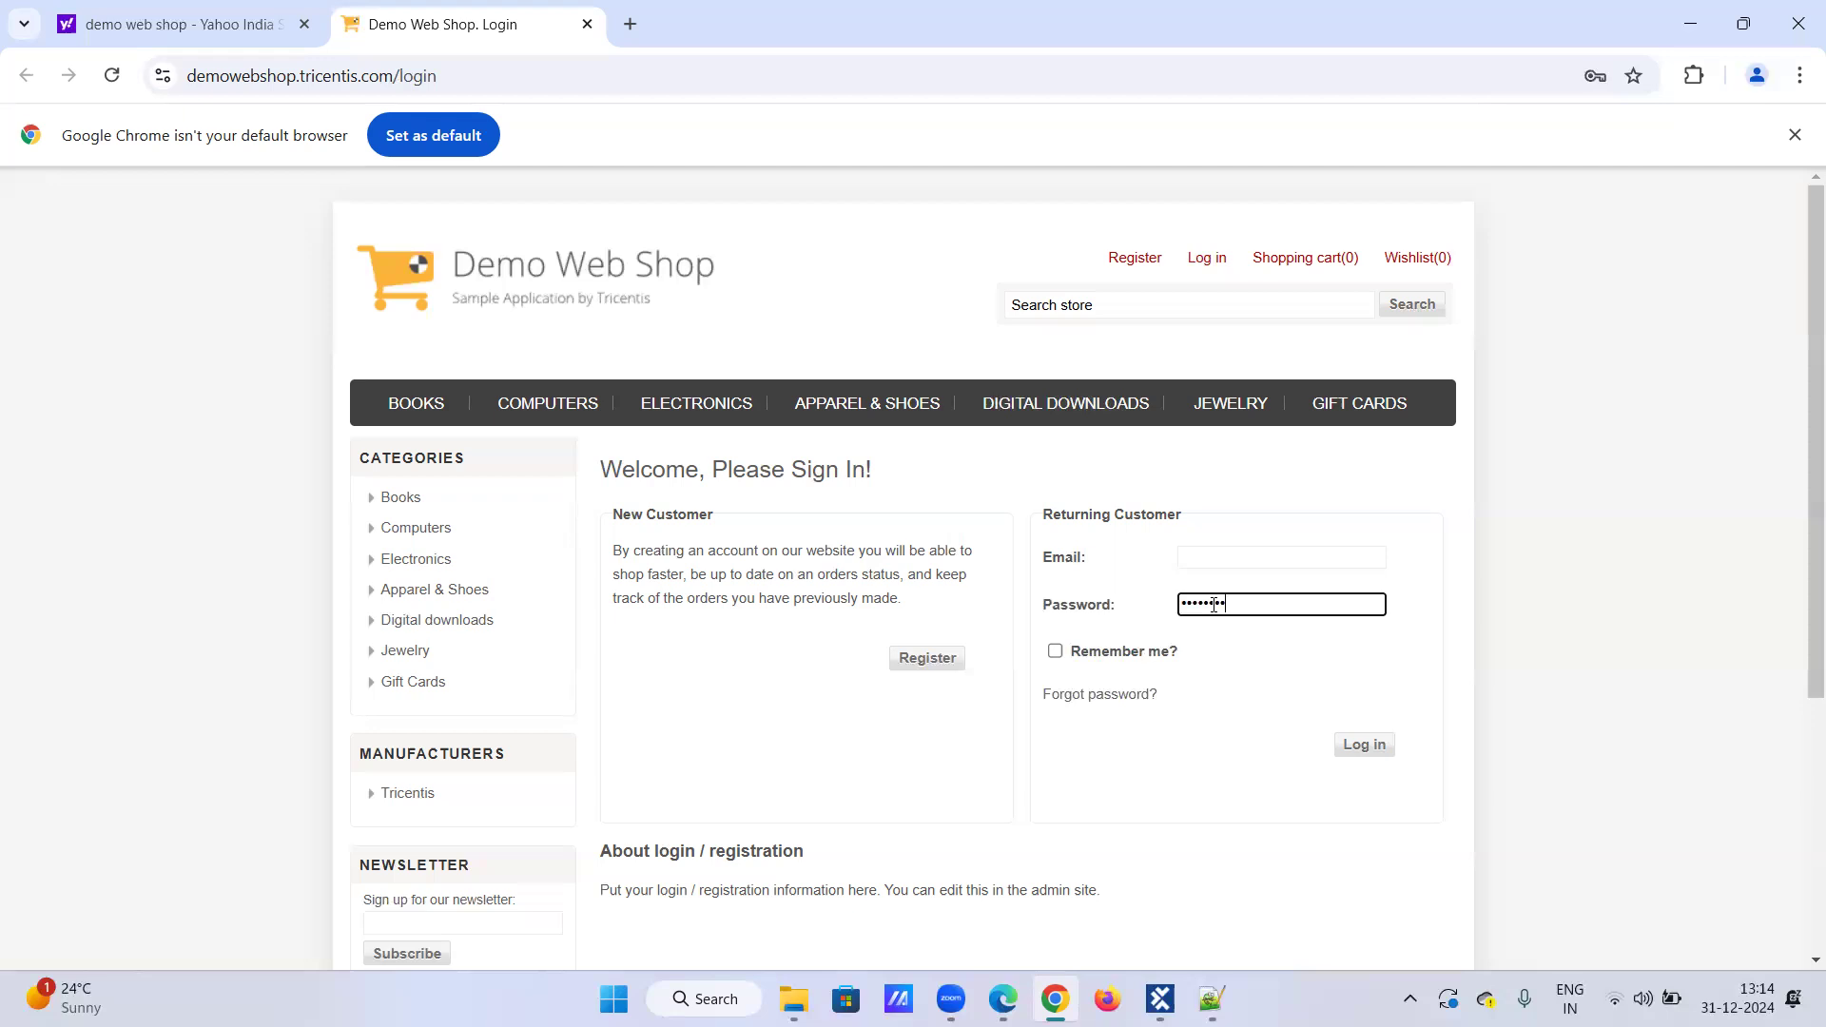
Step: Copy the Email_Id value from Tosca's Buffer Viewer and paste it into the Email field
{"action": "left_click", "coordinate": [1212, 561]}
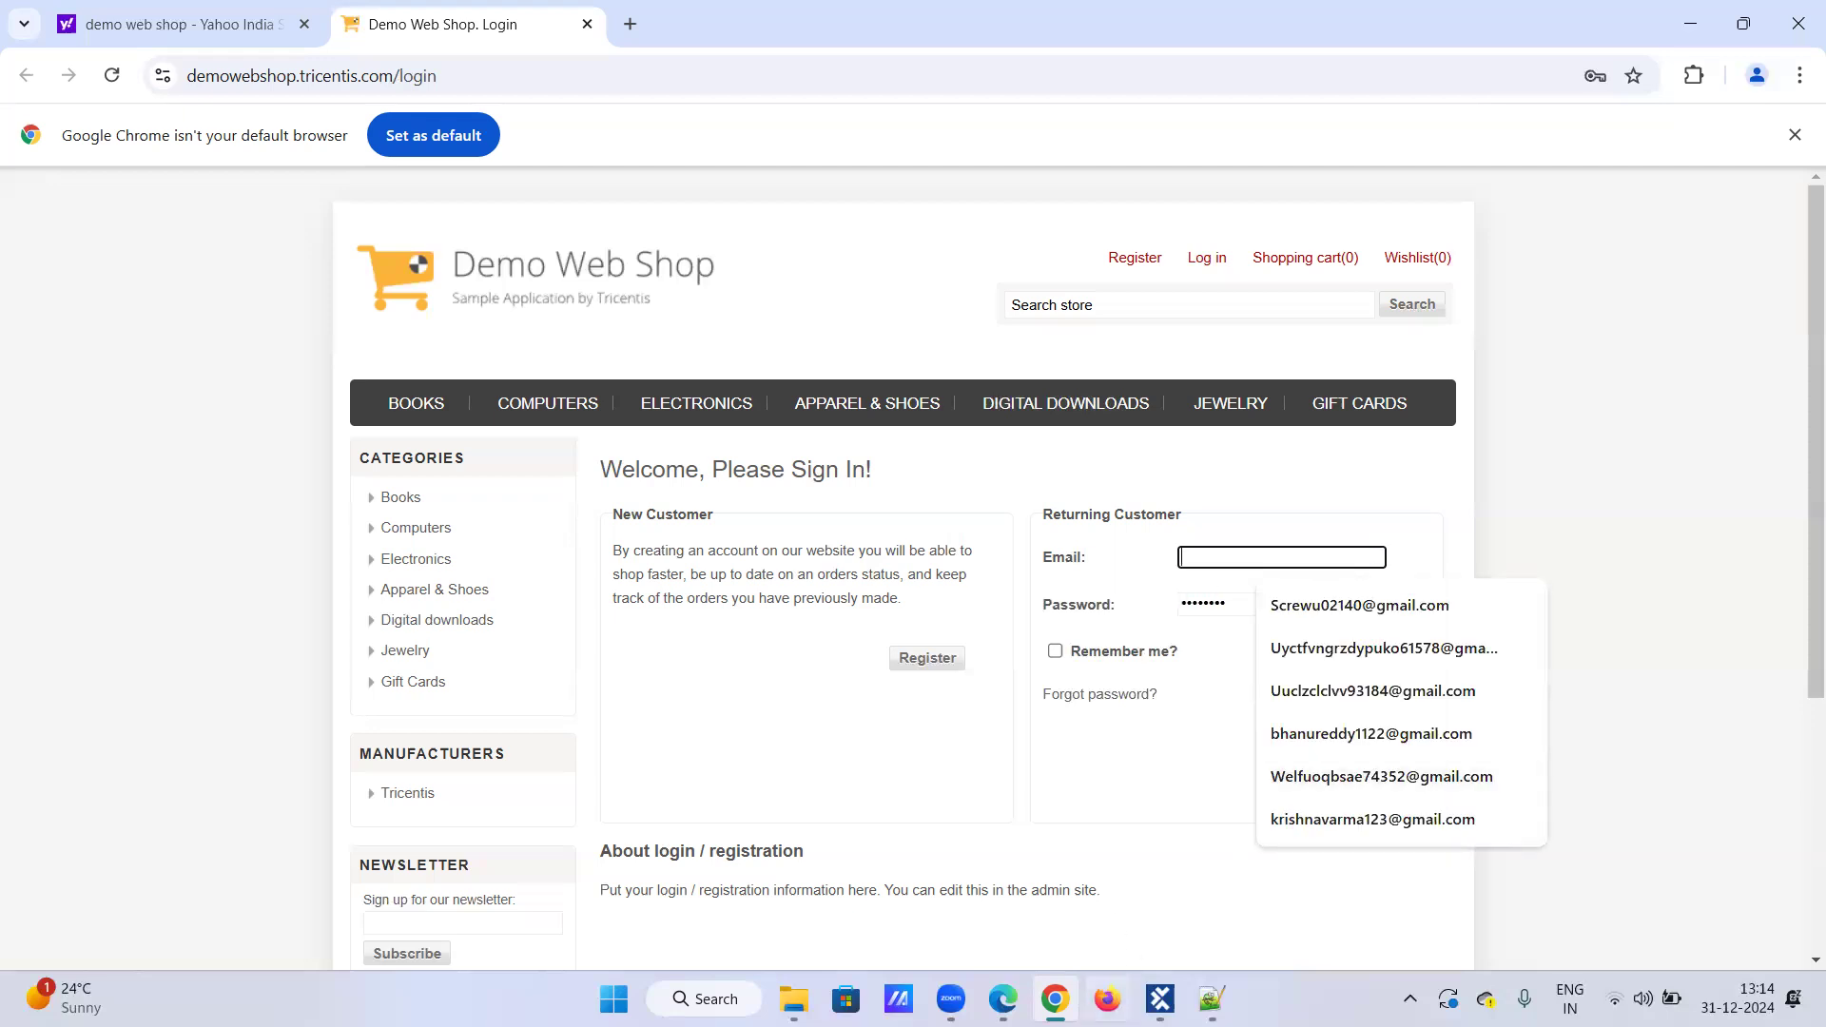
{"action": "left_click", "coordinate": [1160, 998]}
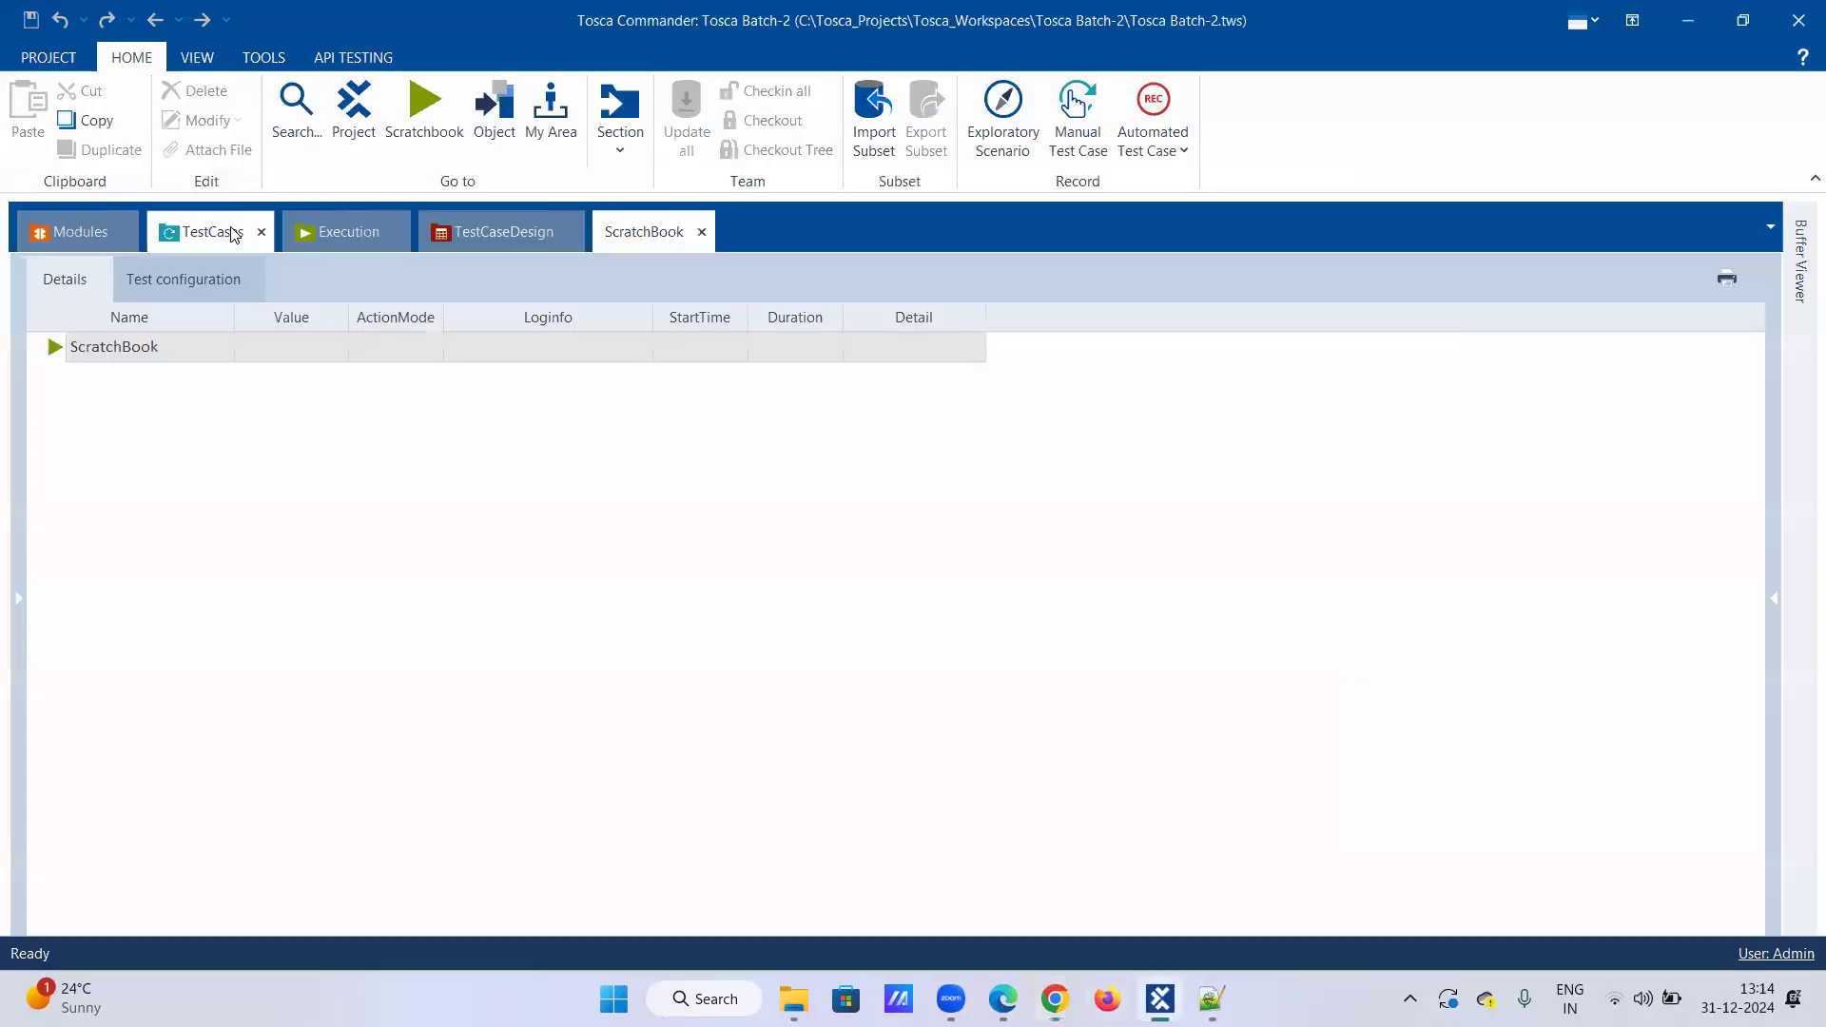
{"action": "left_click", "coordinate": [201, 231]}
{"action": "left_click", "coordinate": [1800, 252]}
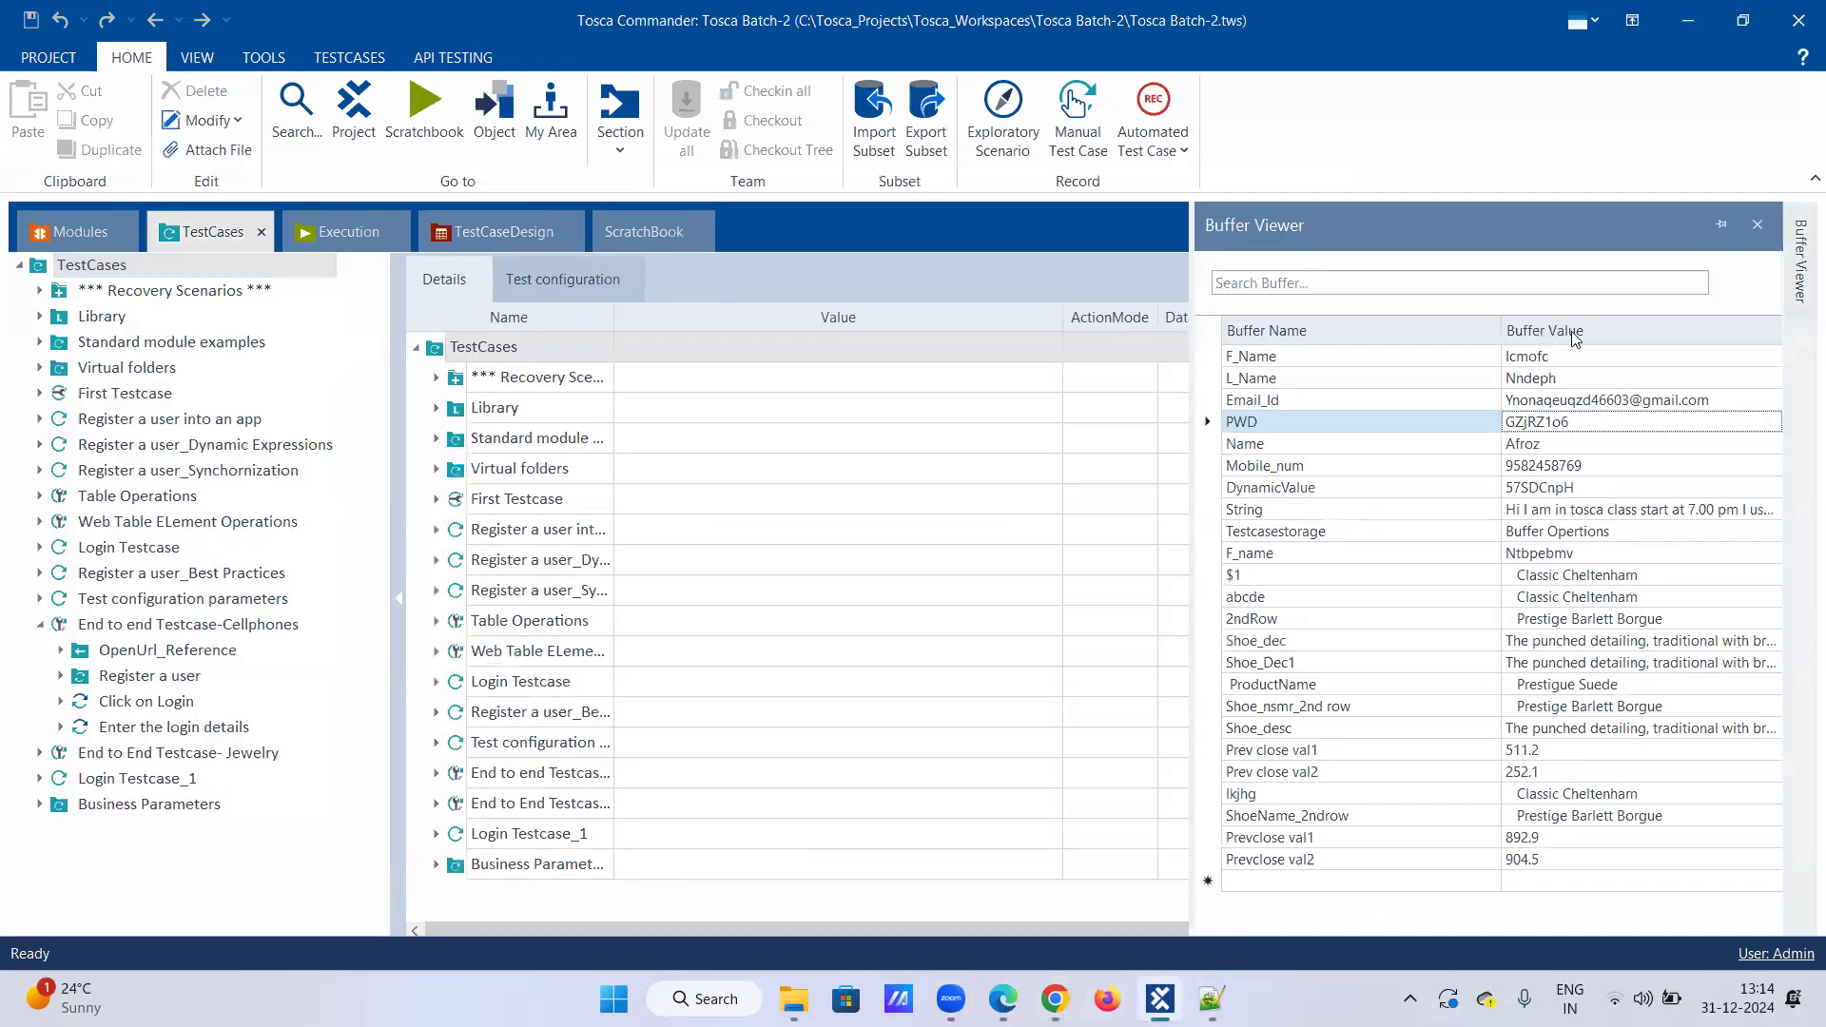
{"action": "left_click", "coordinate": [1535, 400]}
{"action": "left_click", "coordinate": [1498, 400]}
{"action": "left_click", "coordinate": [1510, 400]}
{"action": "left_click_drag", "start_coordinate": [1709, 401], "coordinate": [1504, 400]}
{"action": "key", "text": "ctrl+c"}
{"action": "key", "text": "alt+Tab"}
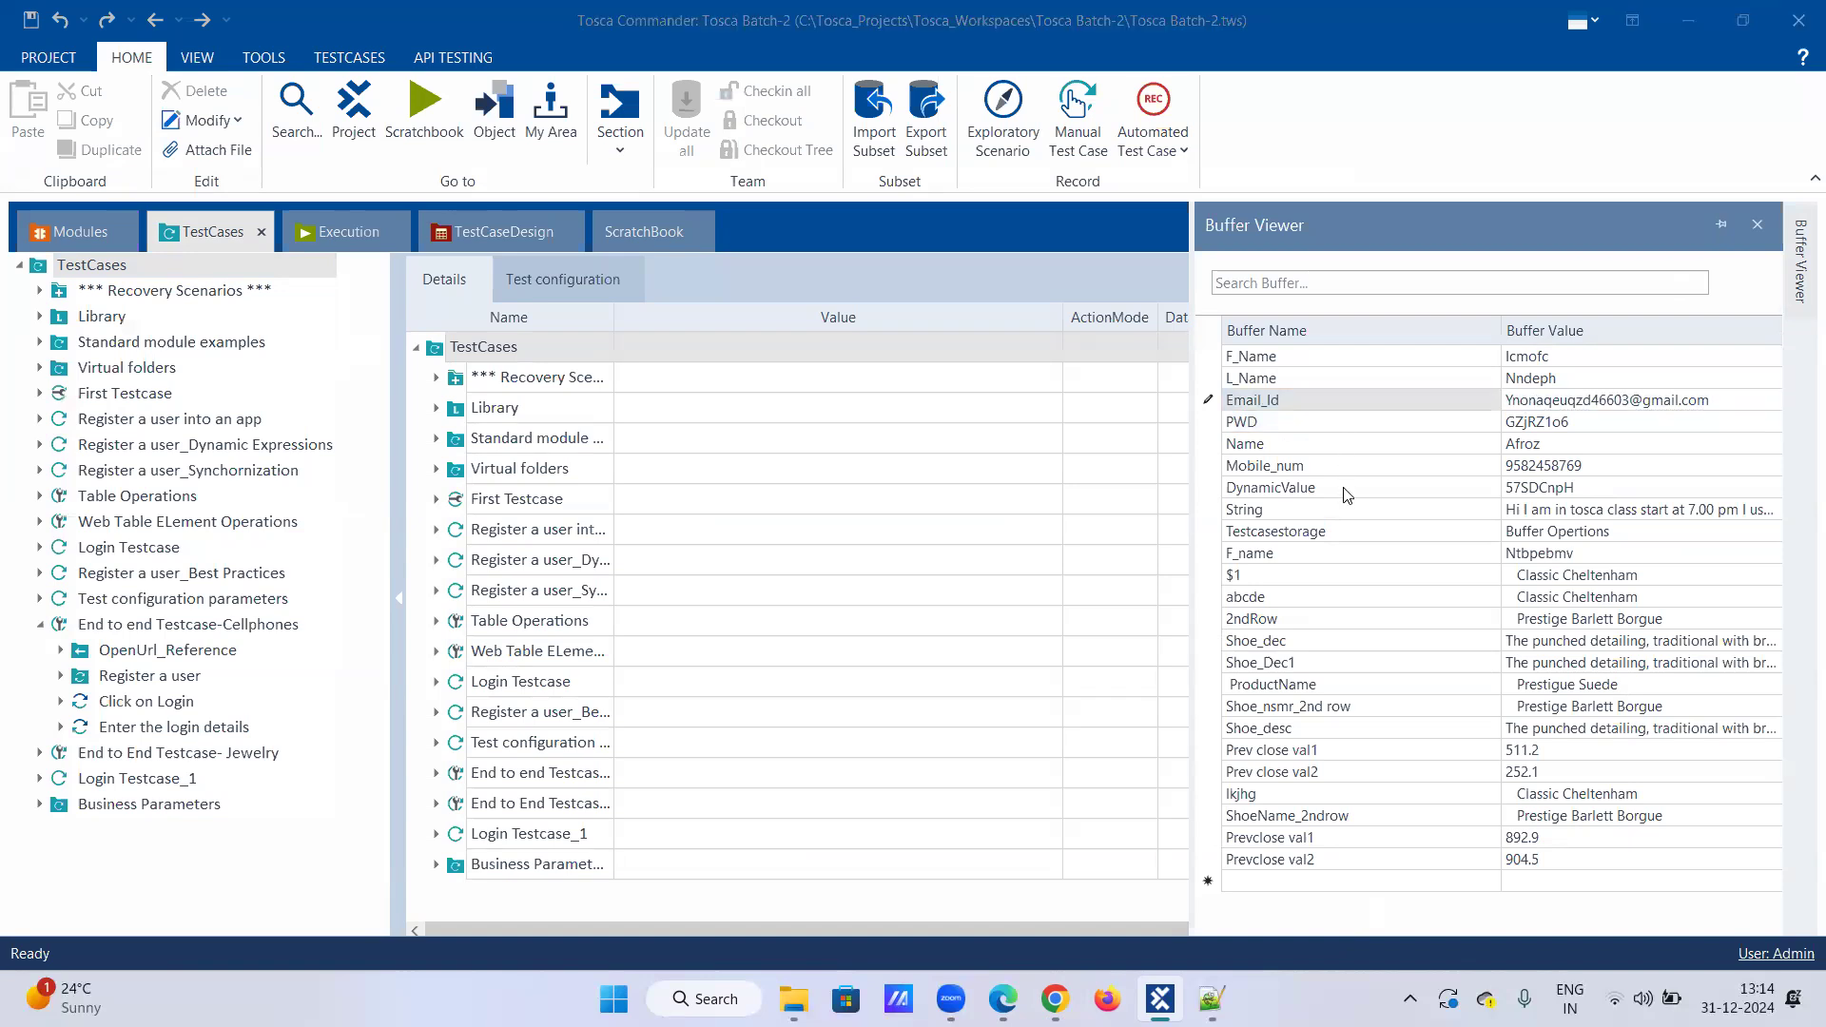
{"action": "key", "text": "ctrl+v"}
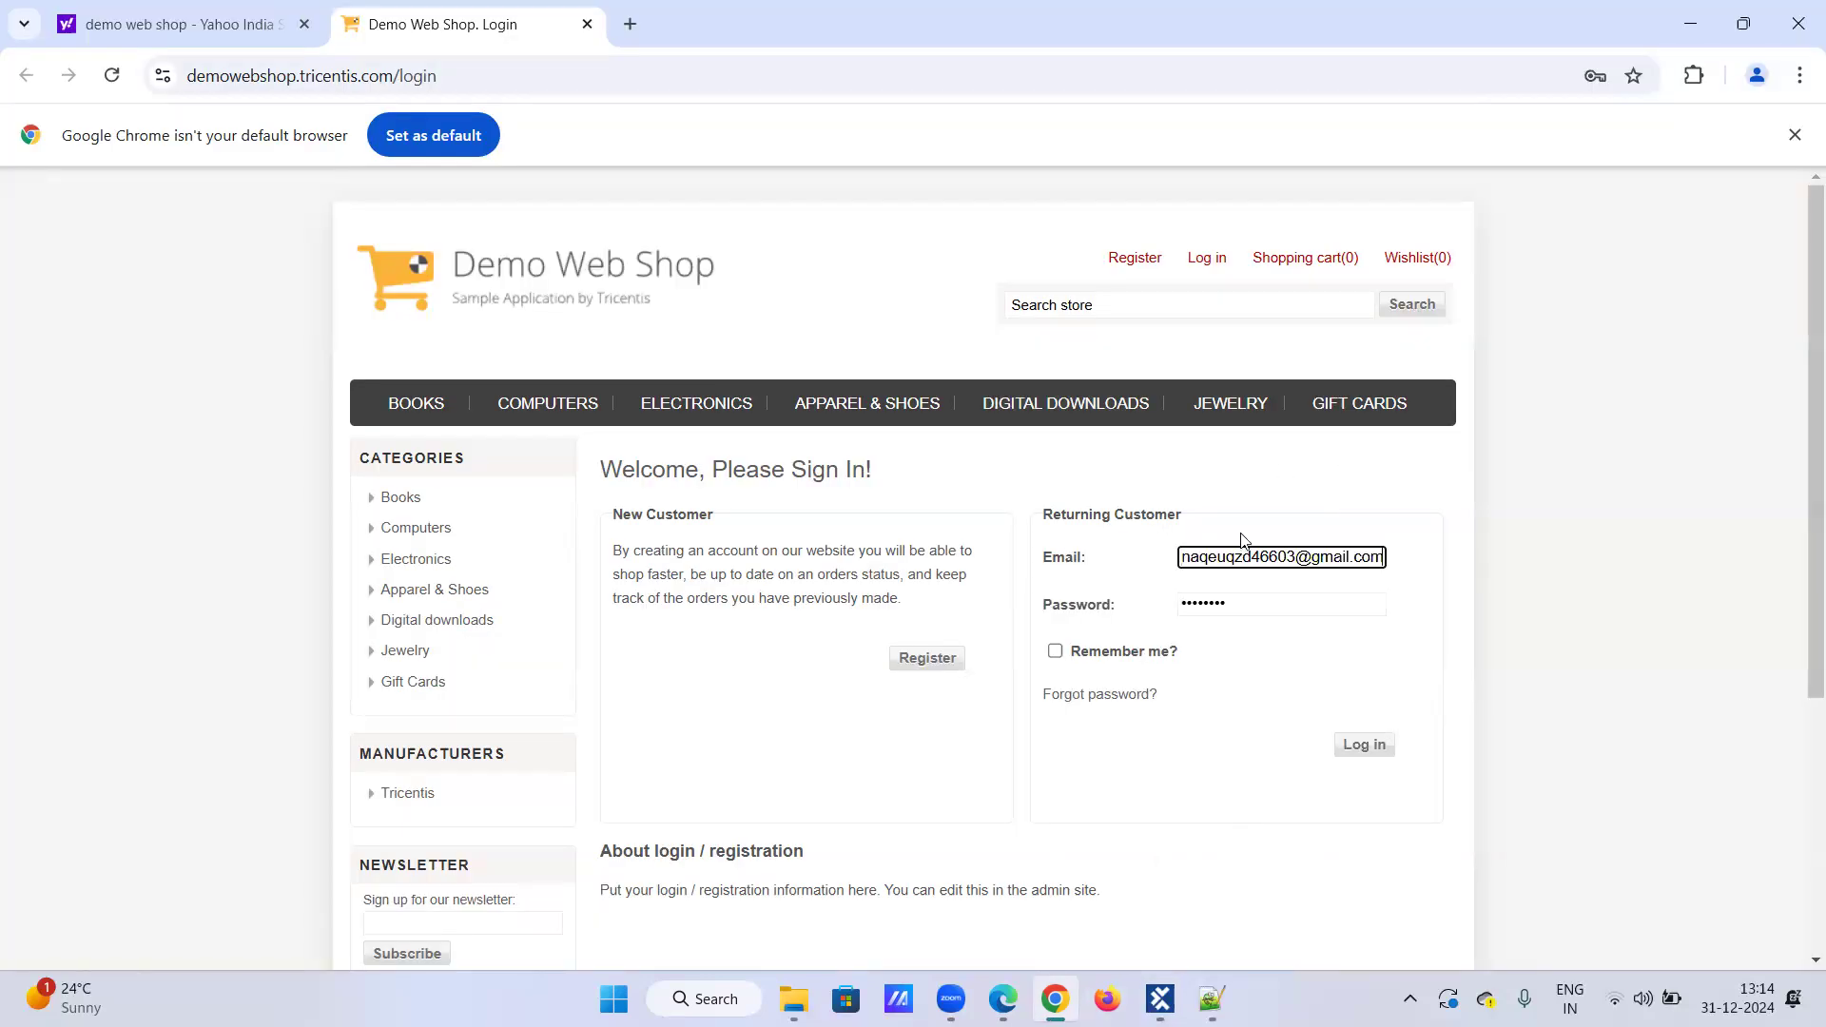
Step: Submit the Demo Web Shop login form, then return to Tosca Commander
{"action": "left_click", "coordinate": [1375, 753]}
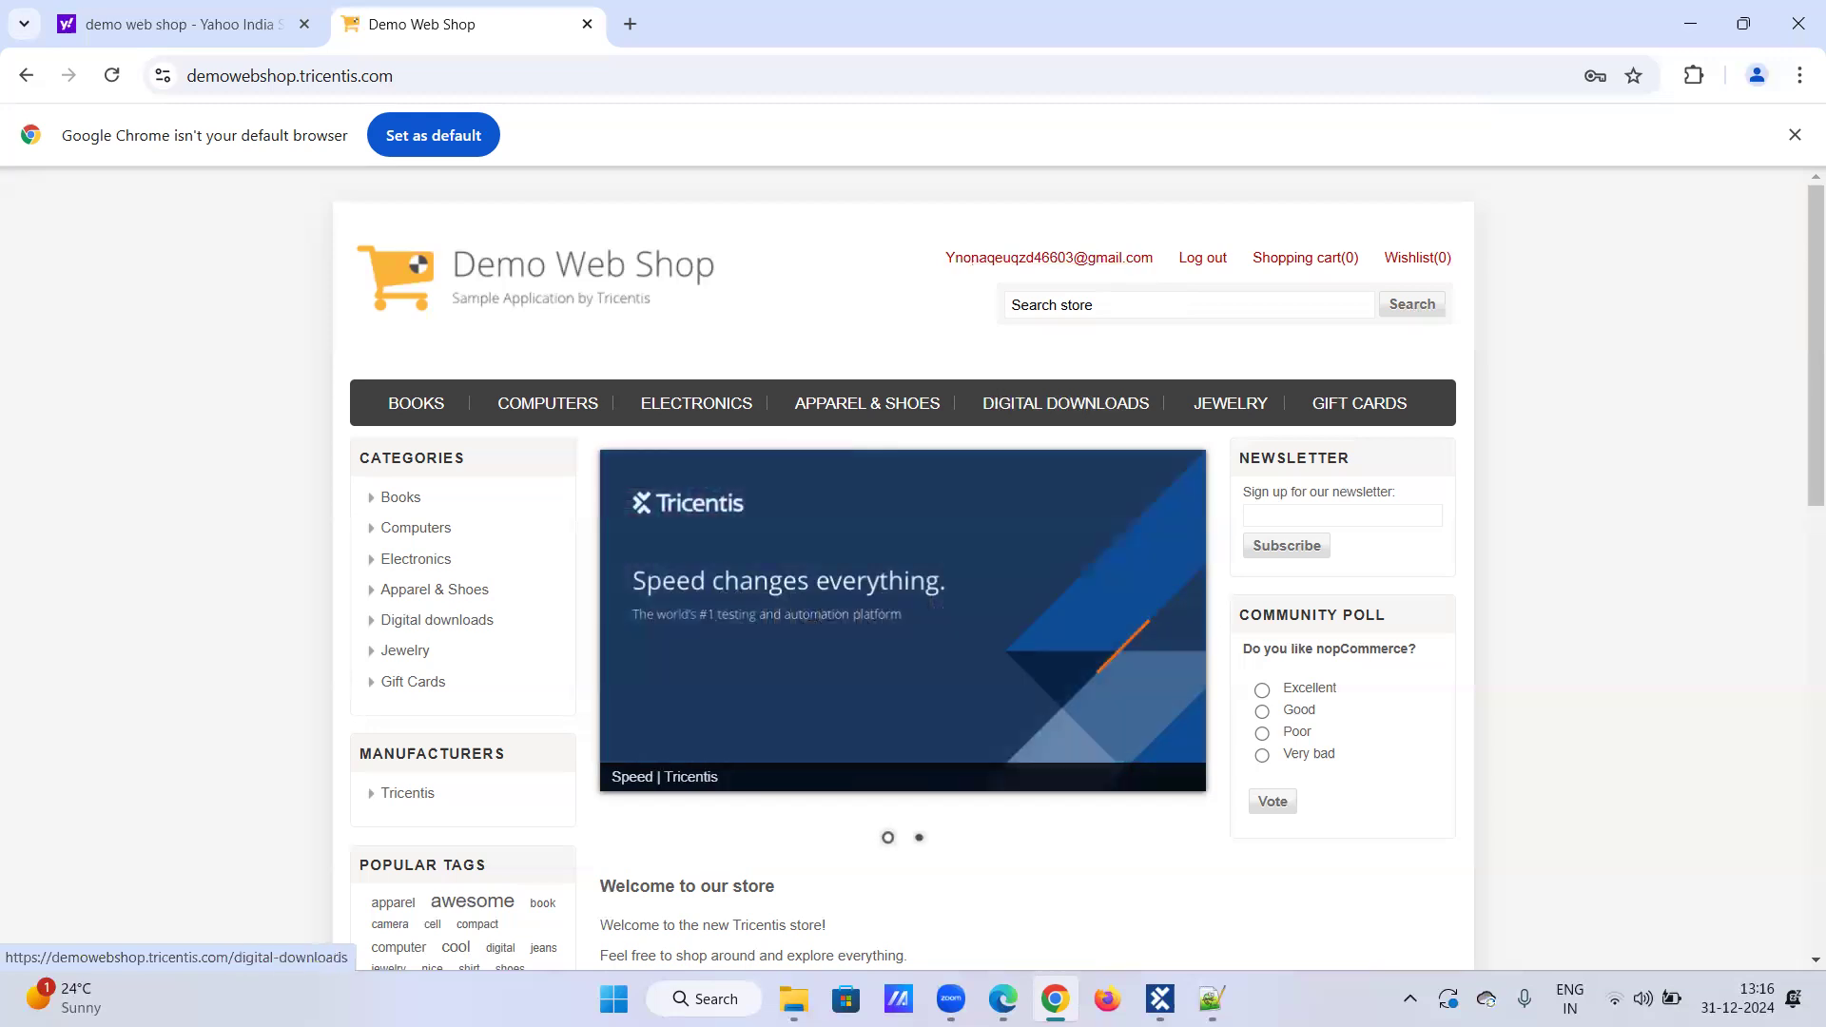
{"action": "left_click", "coordinate": [1160, 998]}
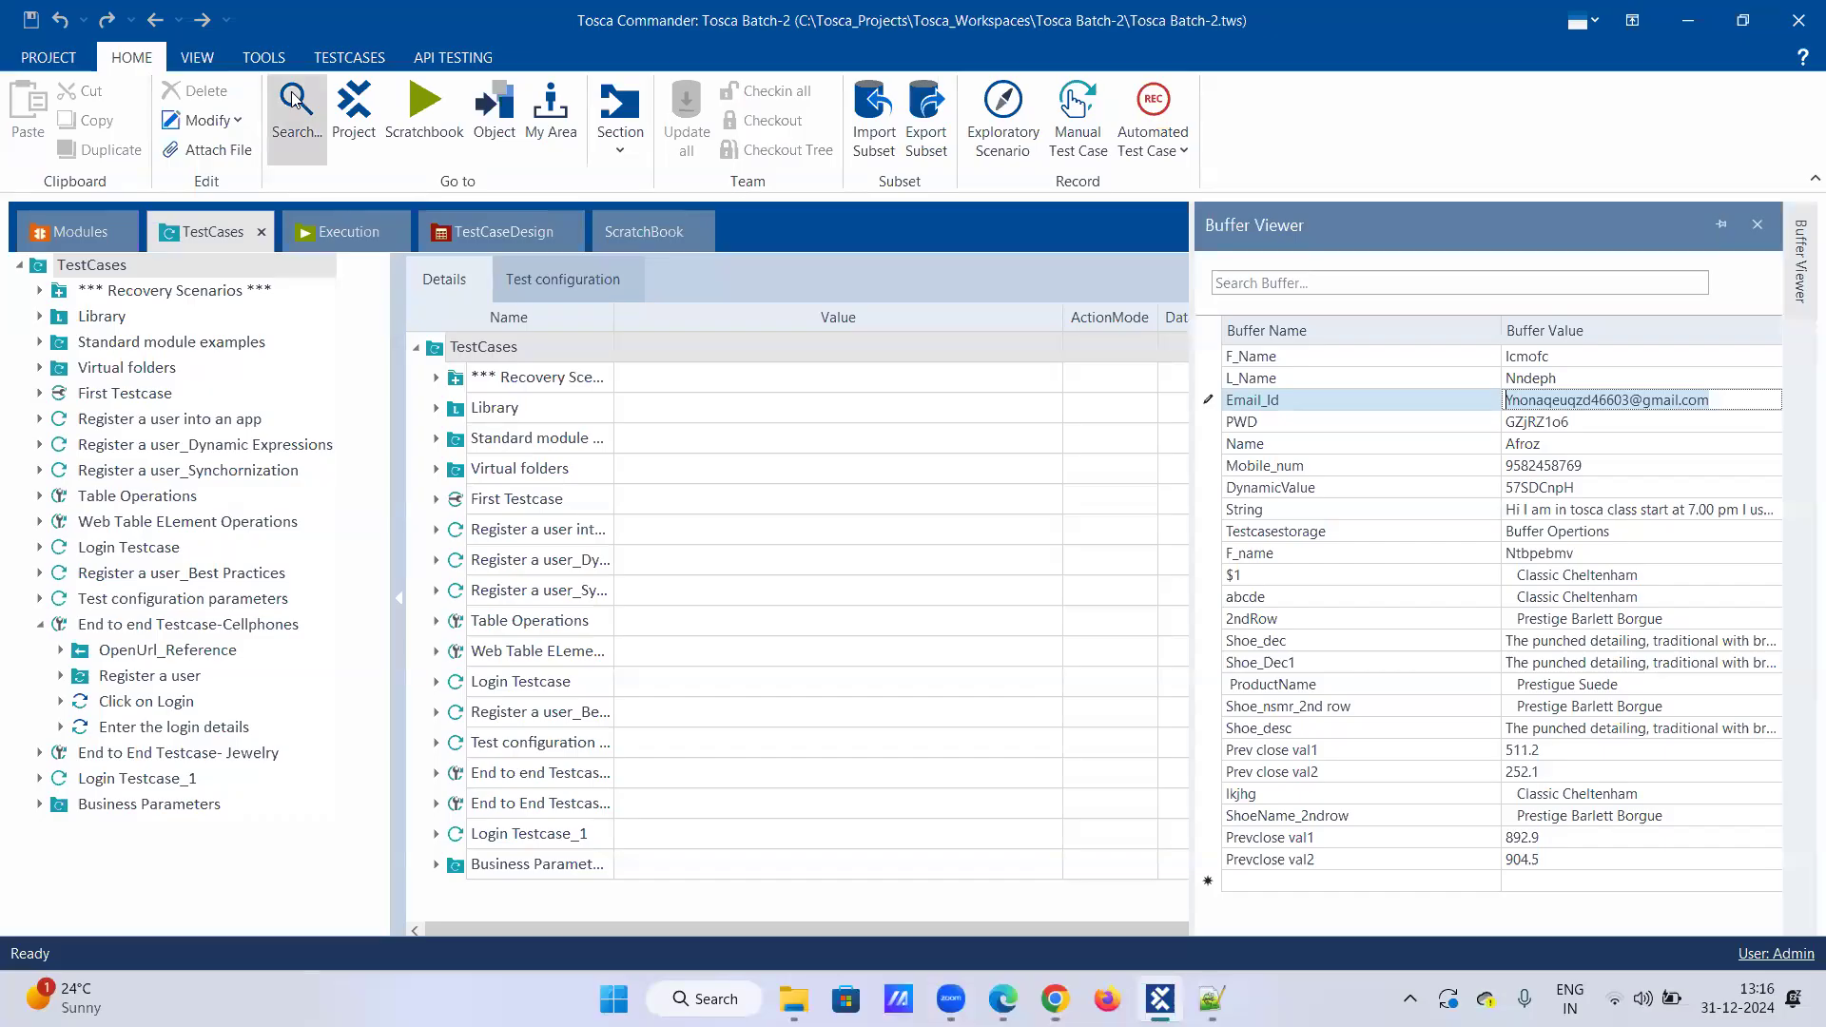
Step: Close the Buffer Viewer and create a new empty test case under TestCases
{"action": "left_click", "coordinate": [1739, 228]}
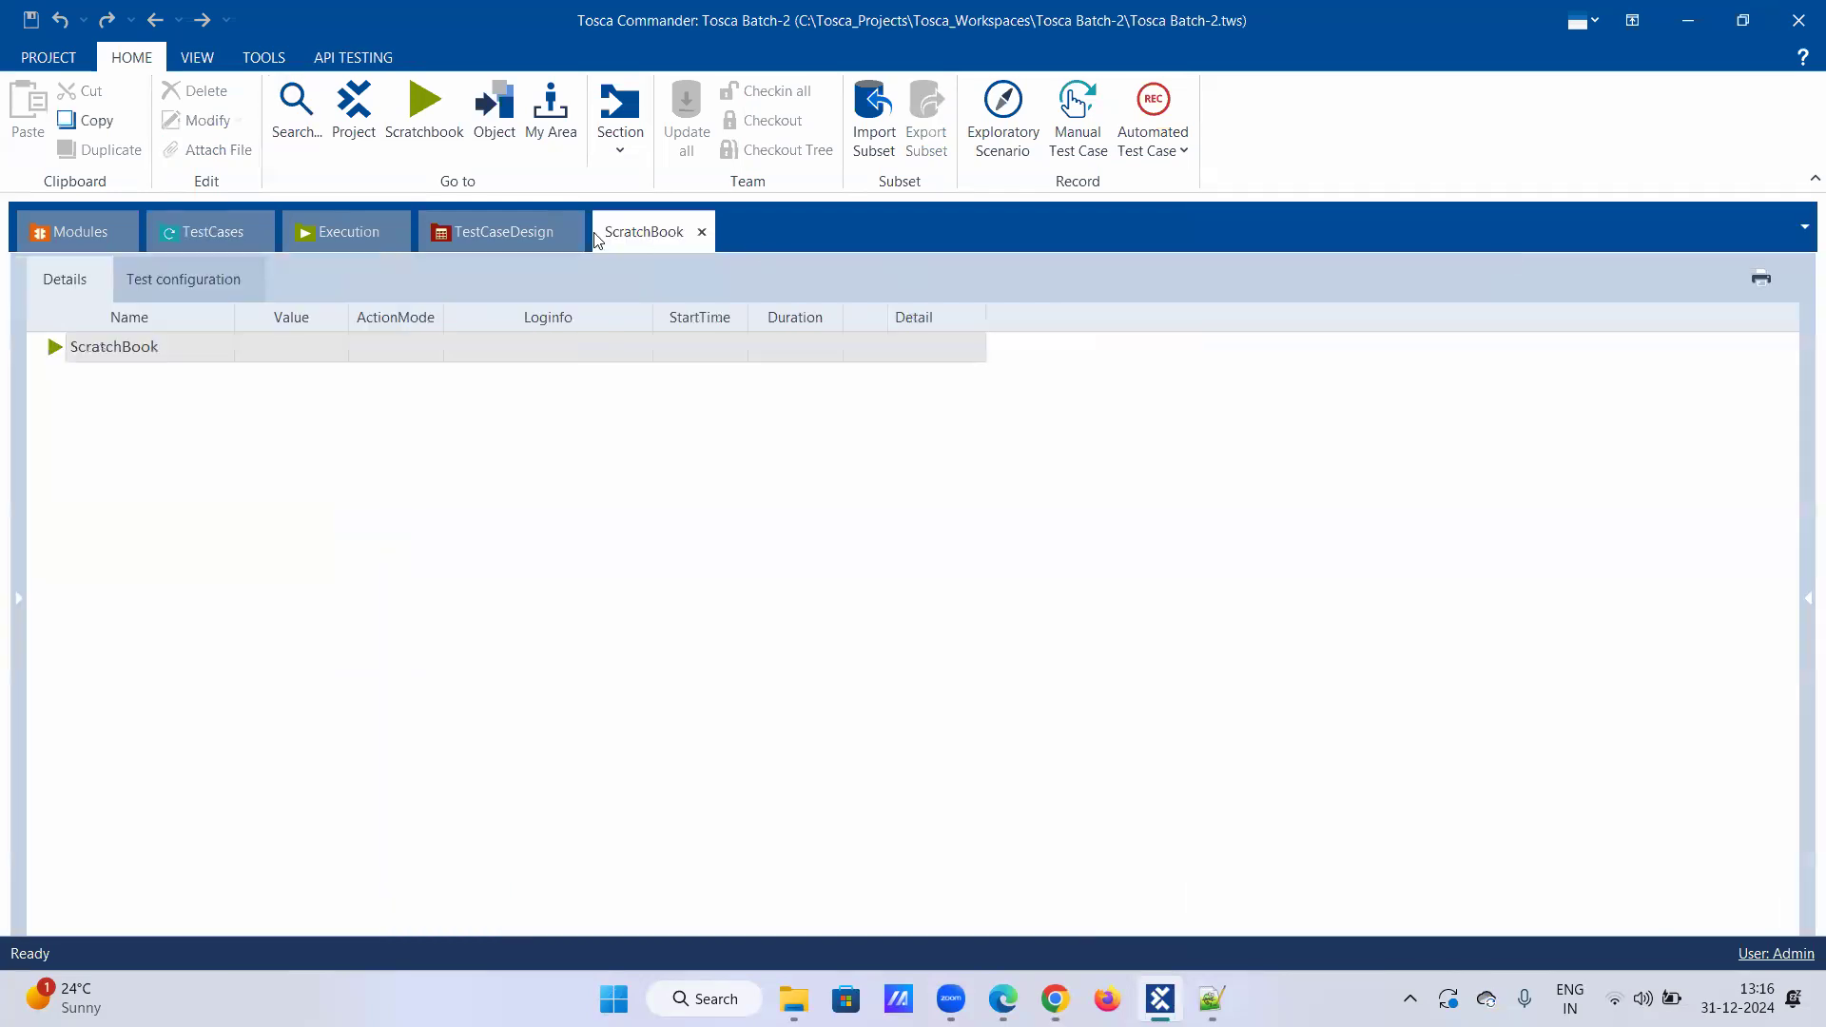
{"action": "left_click", "coordinate": [169, 237]}
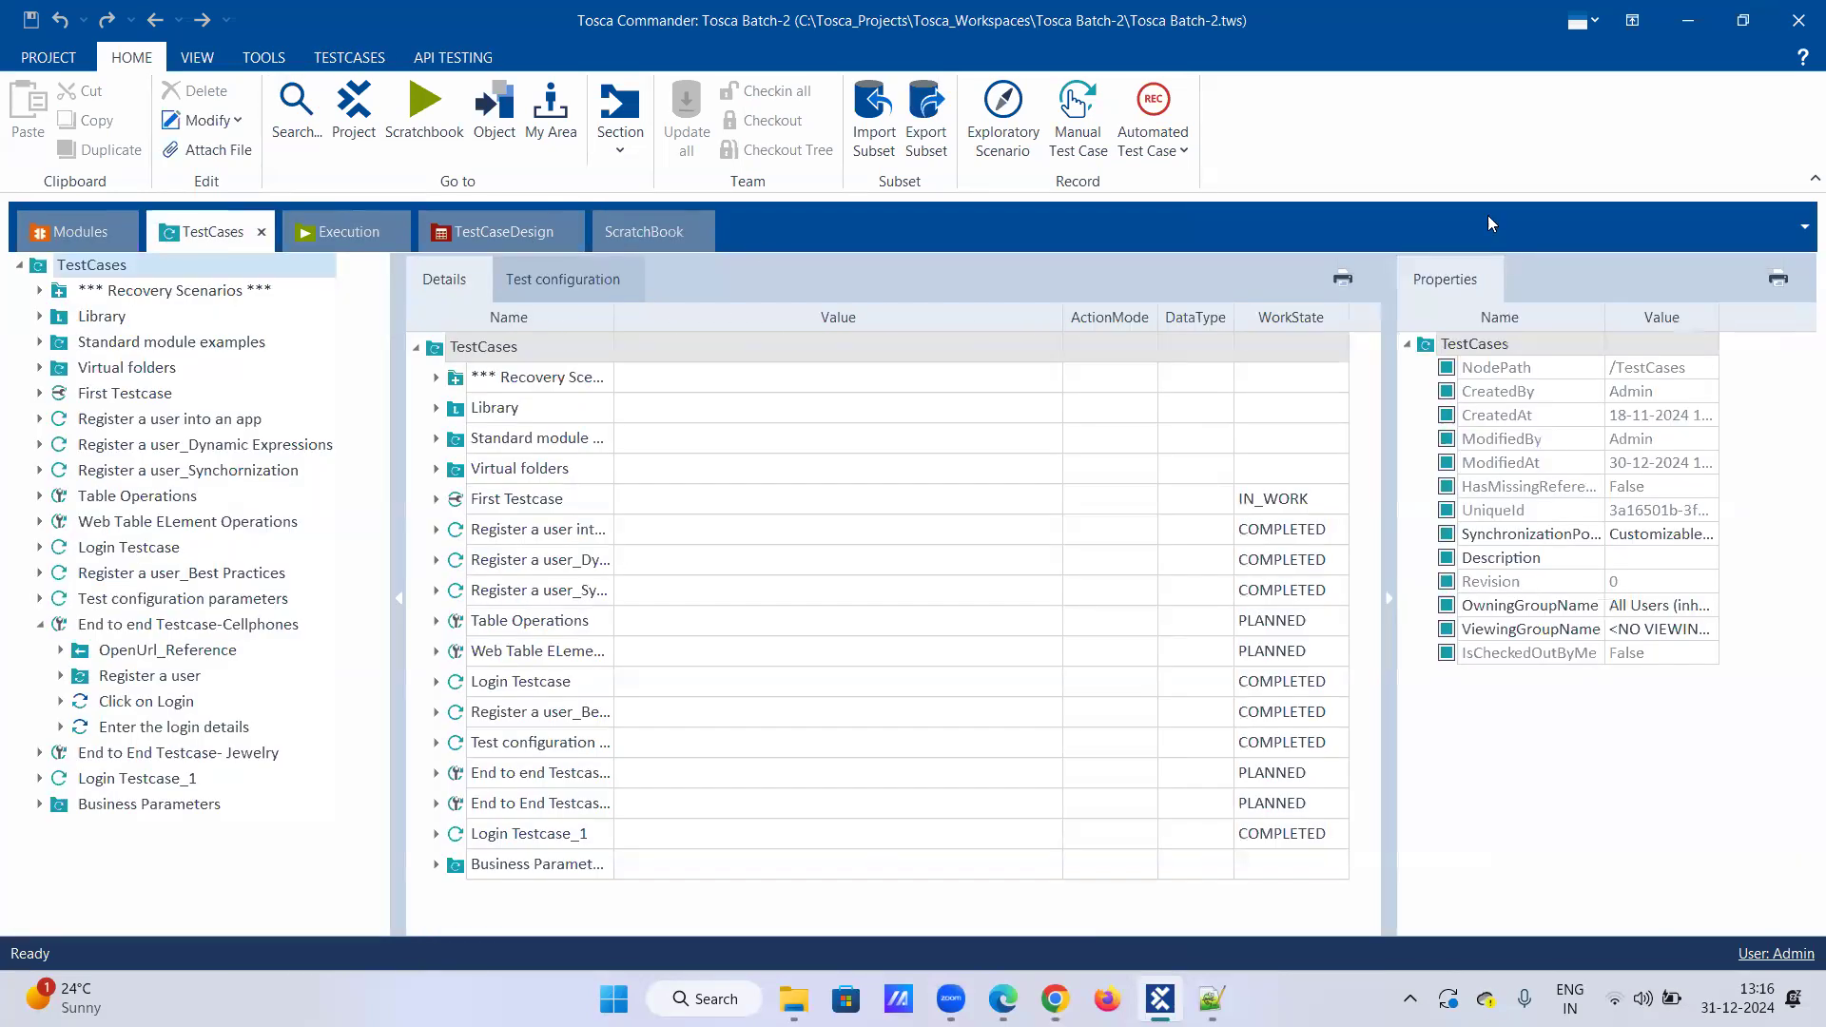
{"action": "right_click", "coordinate": [143, 264]}
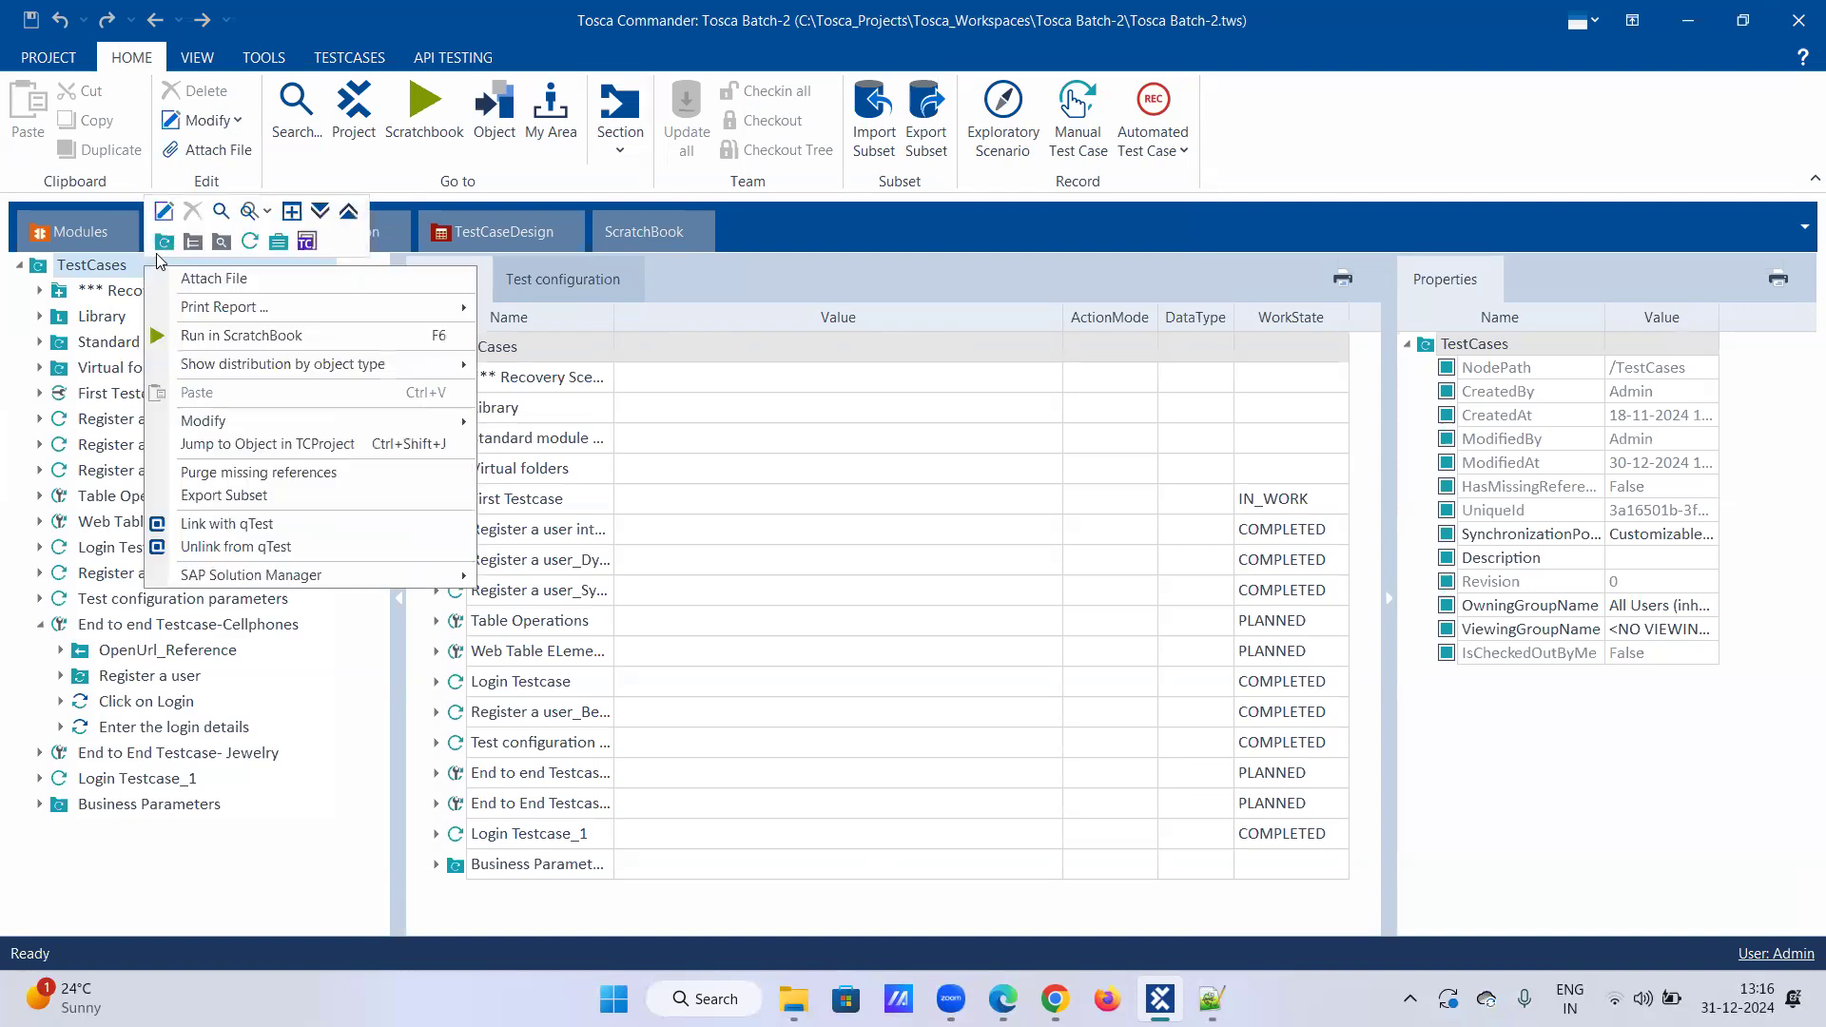
{"action": "left_click", "coordinate": [162, 243]}
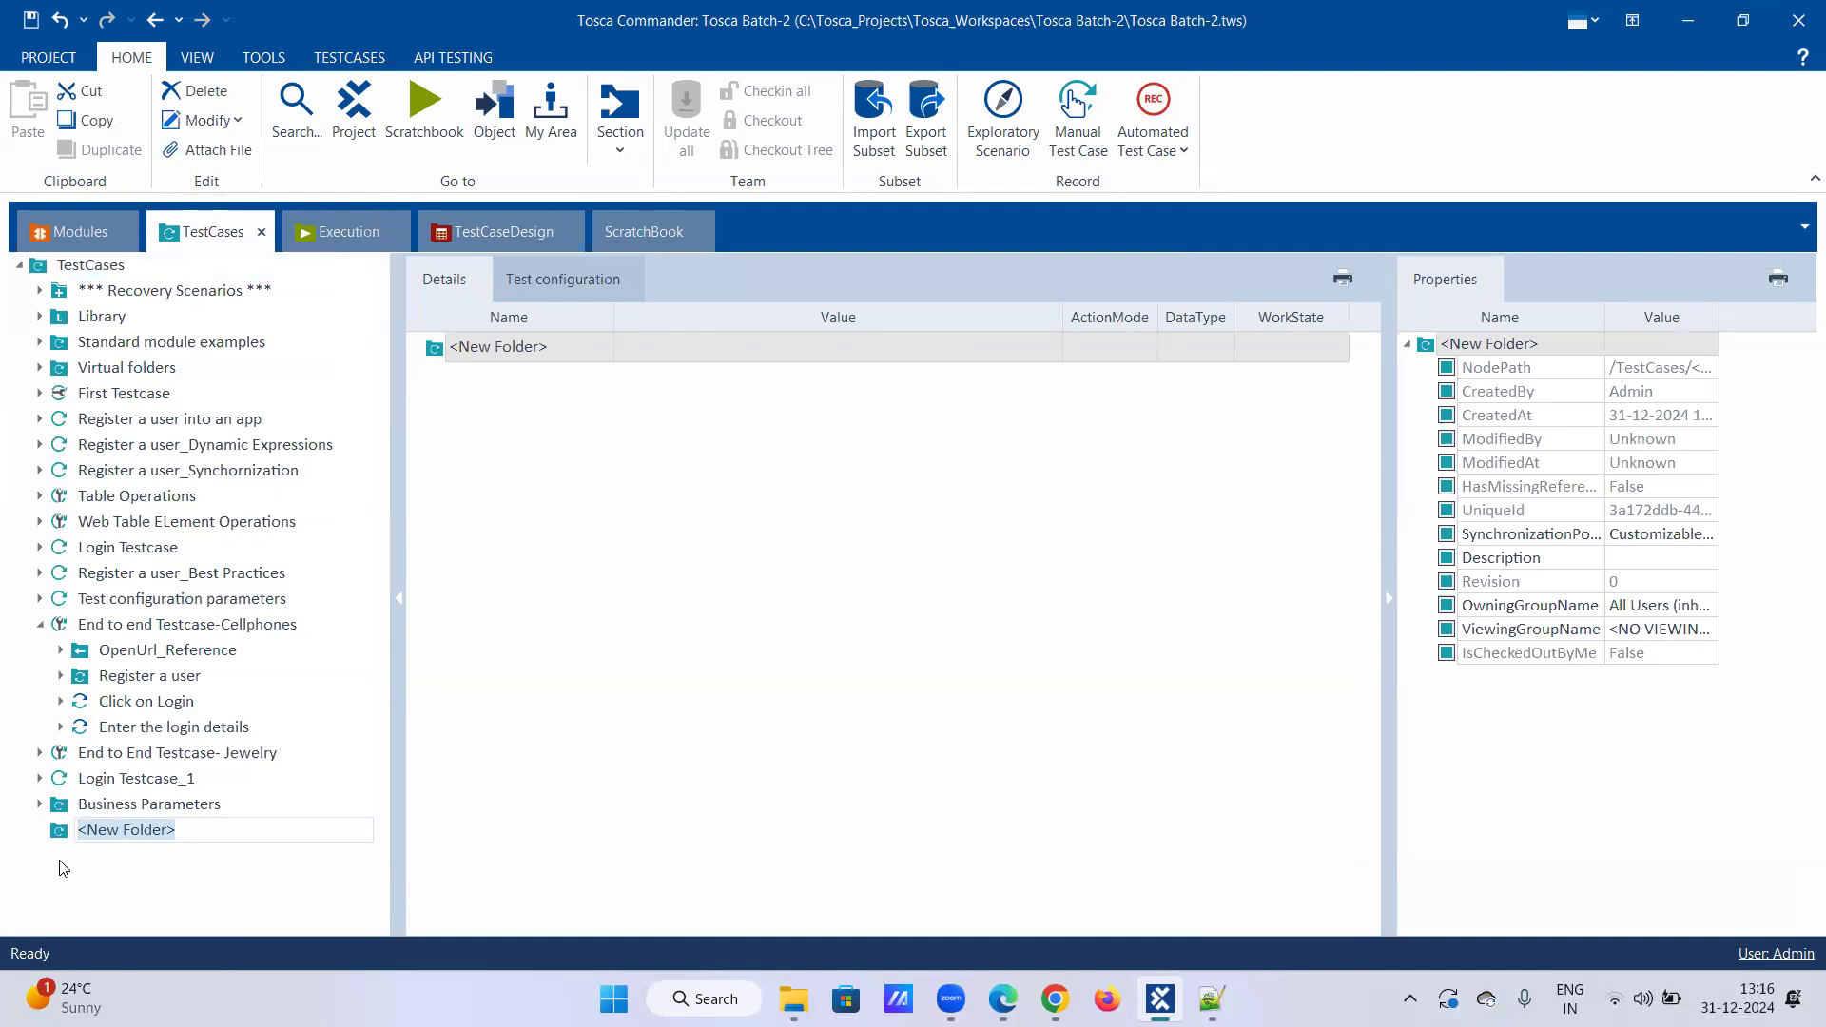
{"action": "right_click", "coordinate": [67, 832]}
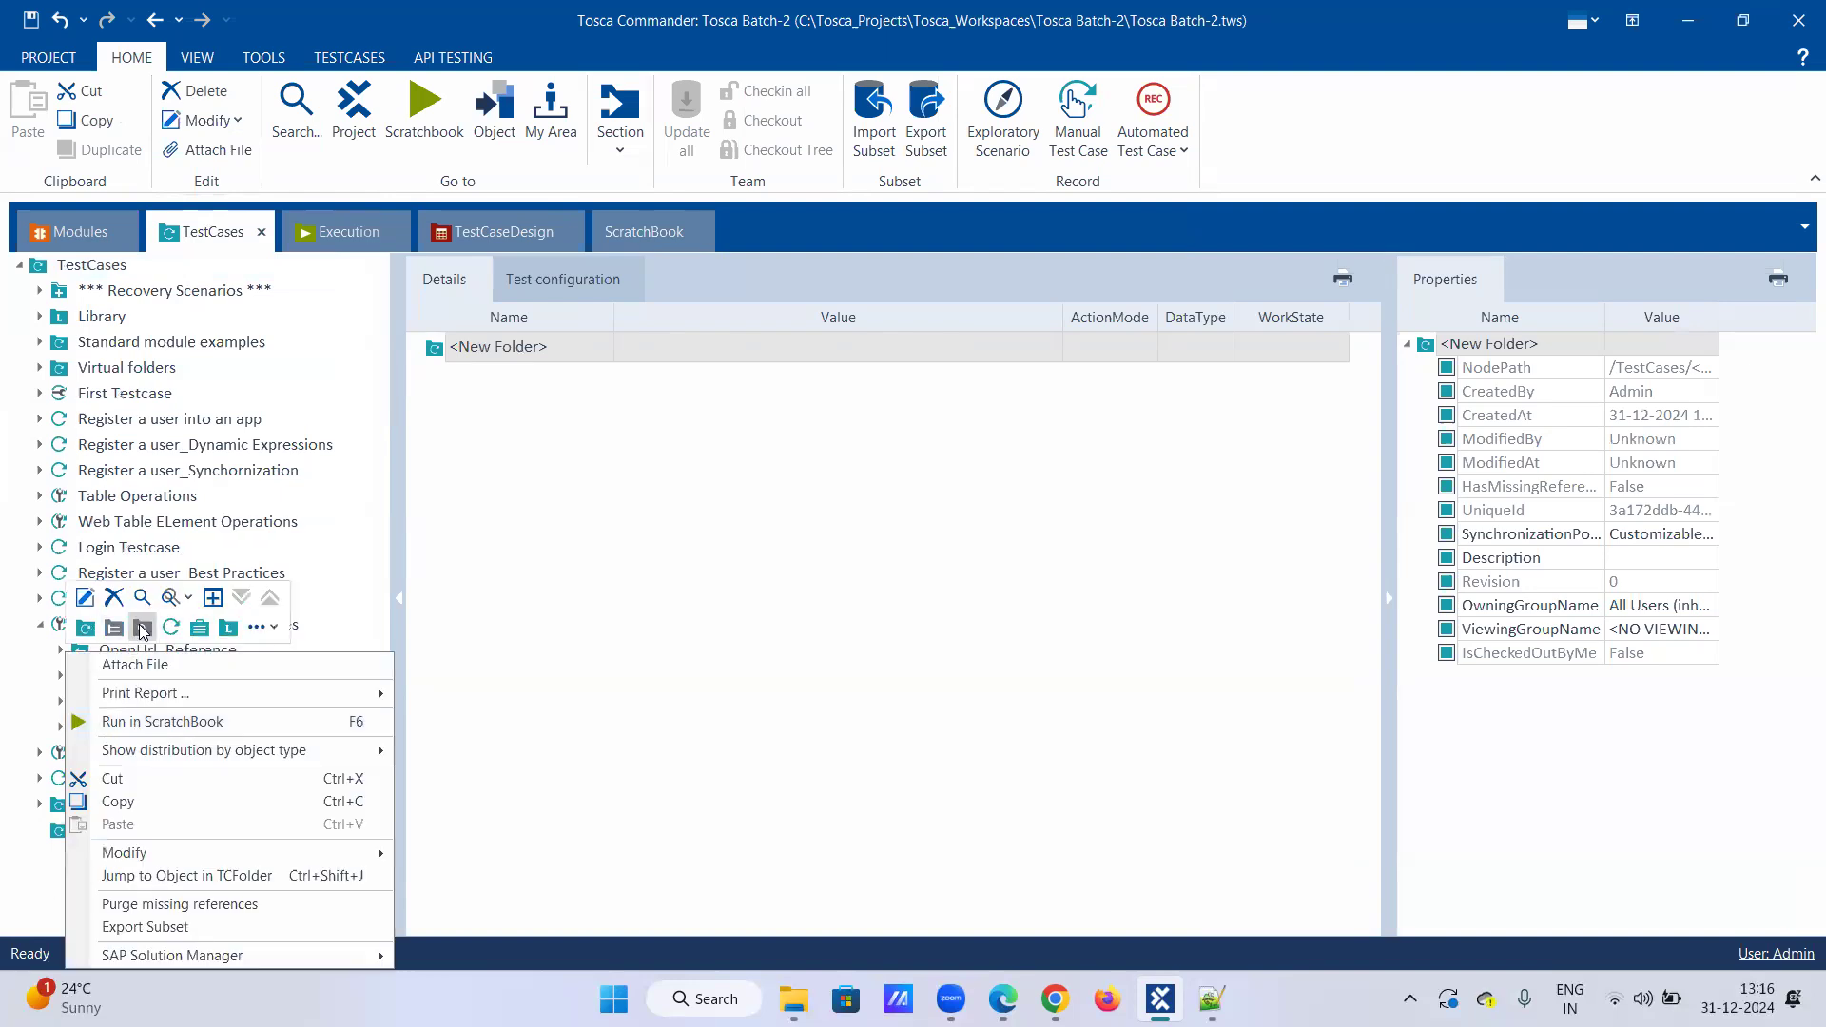
{"action": "left_click", "coordinate": [113, 597]}
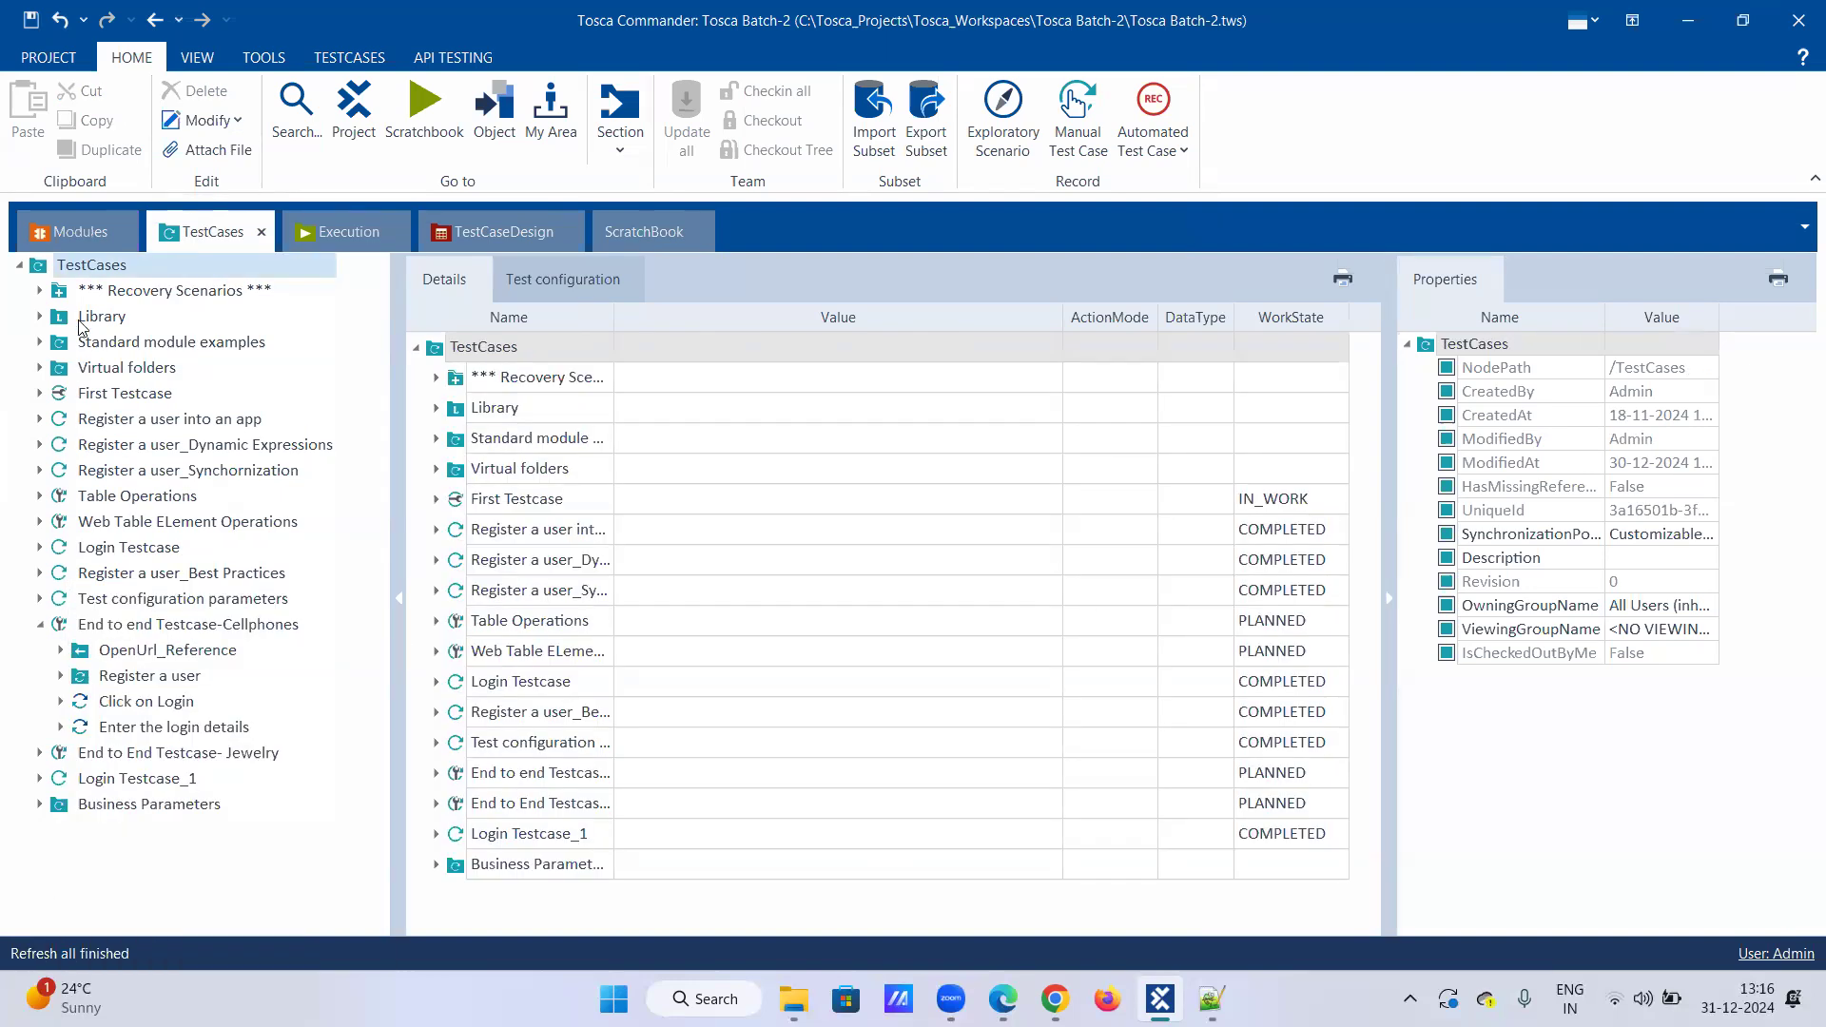
{"action": "right_click", "coordinate": [76, 267]}
{"action": "left_click", "coordinate": [185, 244]}
{"action": "left_click", "coordinate": [186, 243]}
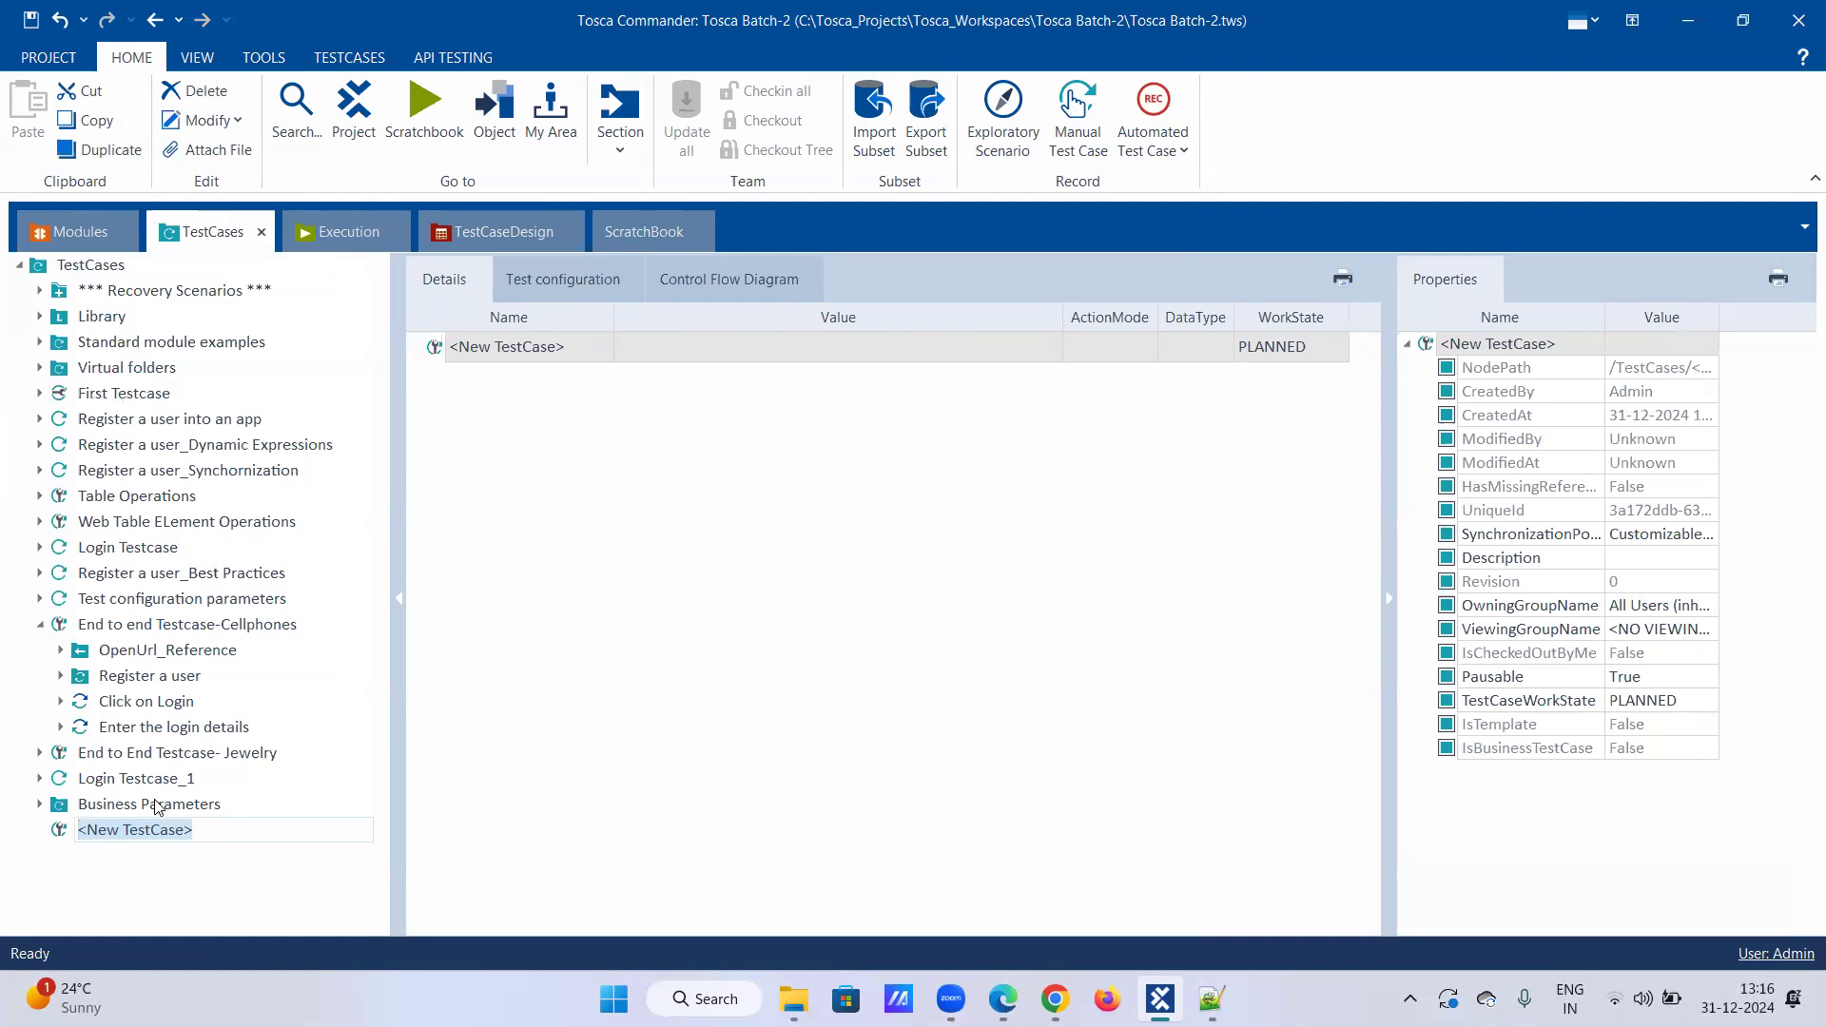
Step: Name the new test case 'Conditional statement-IF-ELse'
{"action": "type", "text": "C"}
{"action": "key", "text": "BackSpace"}
{"action": "key", "text": "BackSpace"}
{"action": "type", "text": "onditional stateme"}
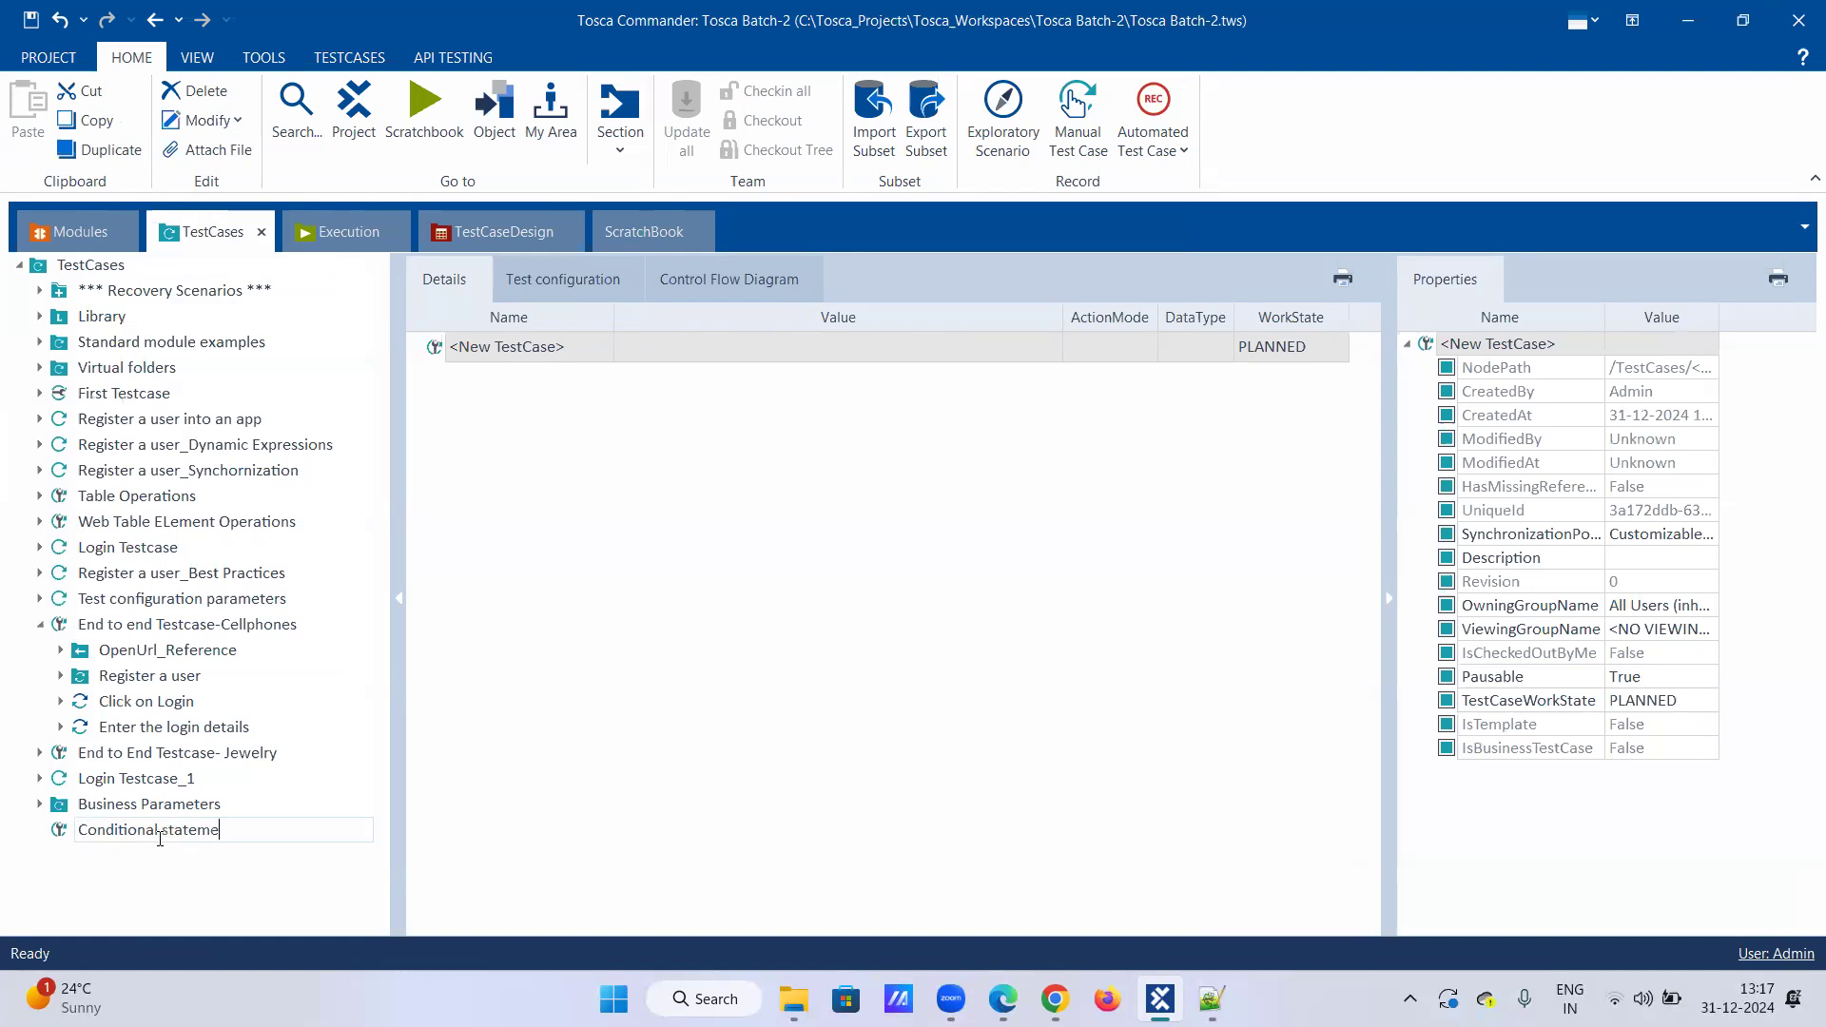
{"action": "type", "text": "nt-IF-ELse"}
{"action": "key", "text": "Return"}
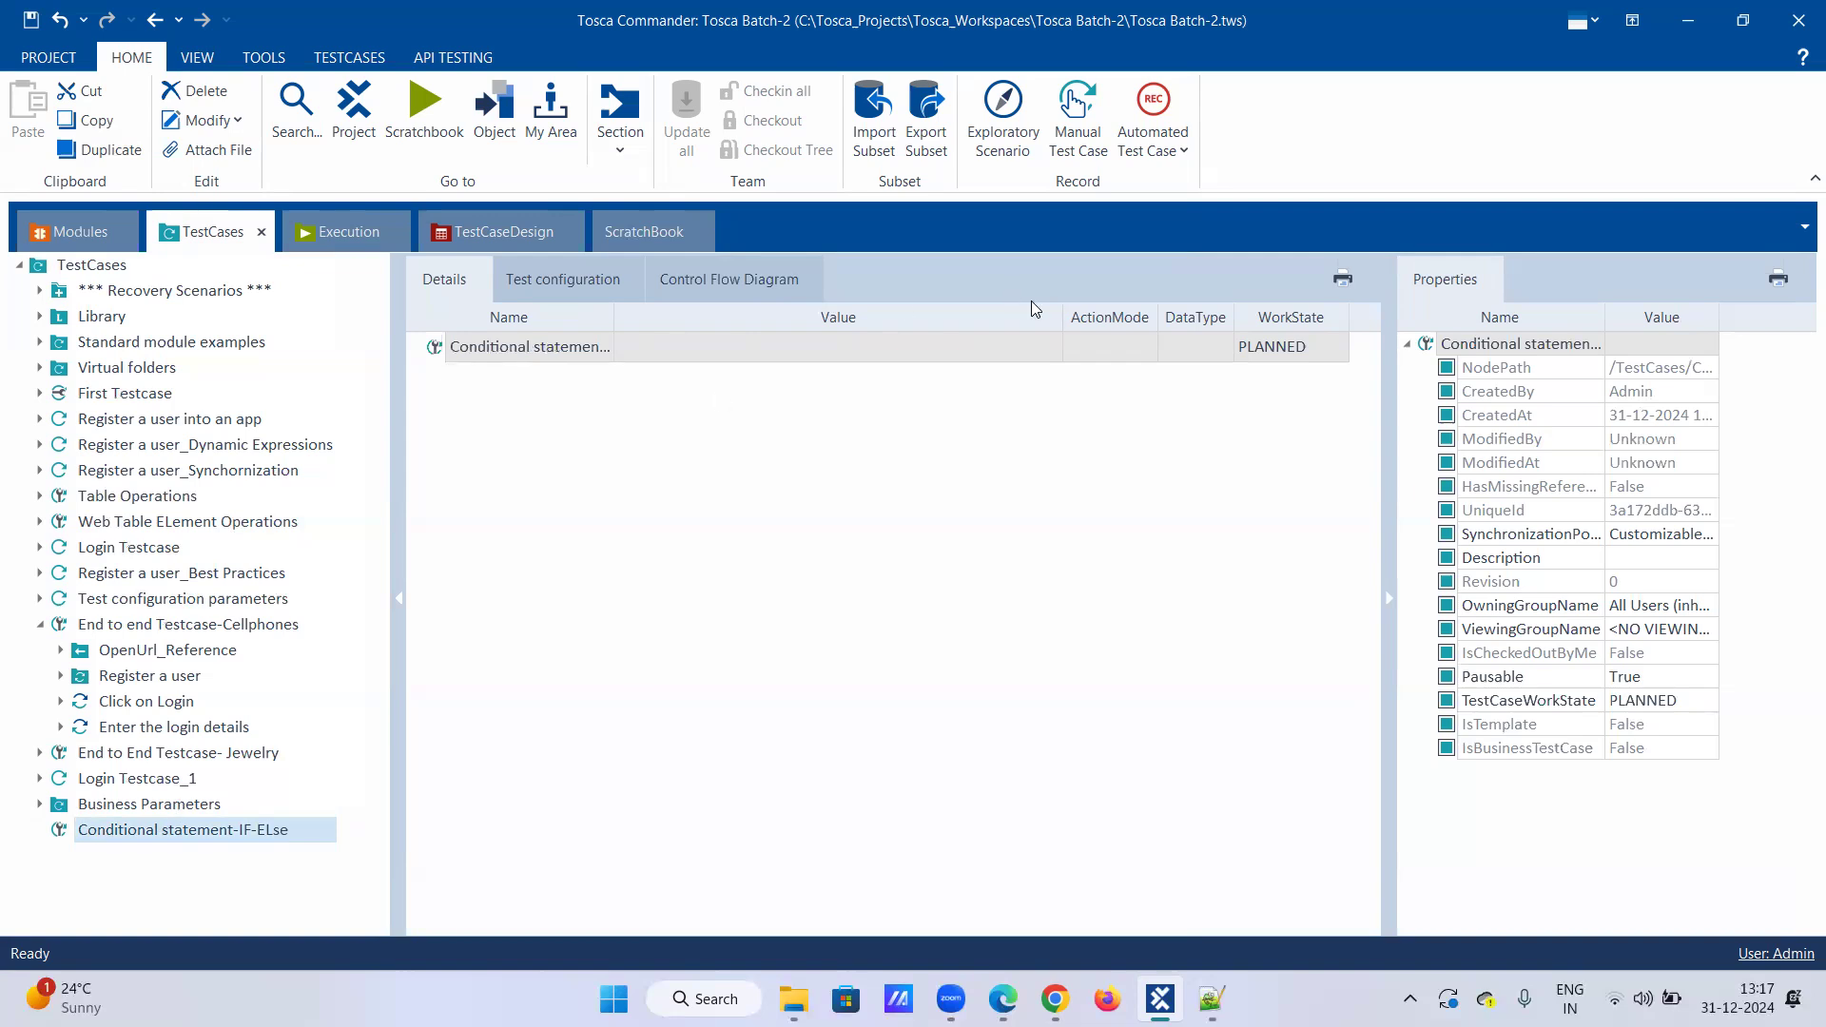
Step: Set the test case's WorkState to IN_WORK
{"action": "left_click", "coordinate": [1340, 354]}
{"action": "left_click", "coordinate": [1310, 400]}
{"action": "left_click", "coordinate": [1090, 443]}
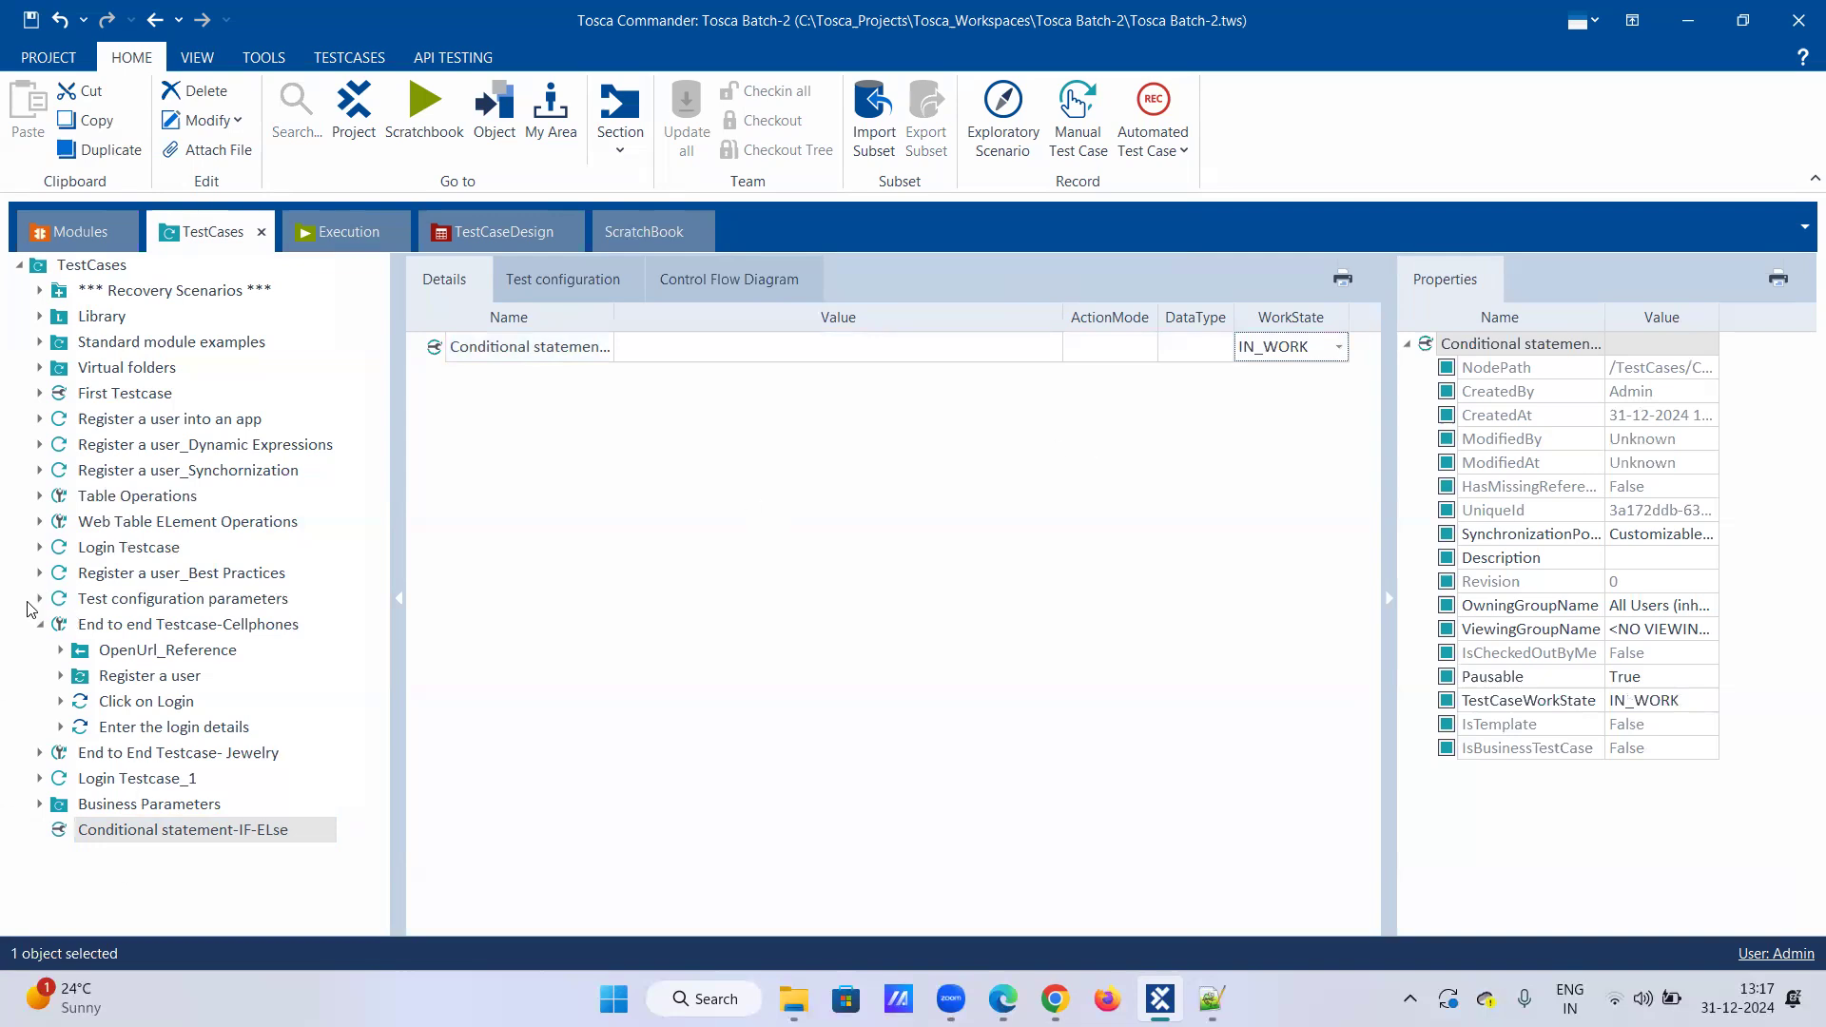
{"action": "left_click", "coordinate": [40, 471]}
Step: Copy the OpenUrl step from Register a user_Synchronization into Conditional statement-IF-ELse, then switch to Chrome
{"action": "left_click", "coordinate": [99, 497]}
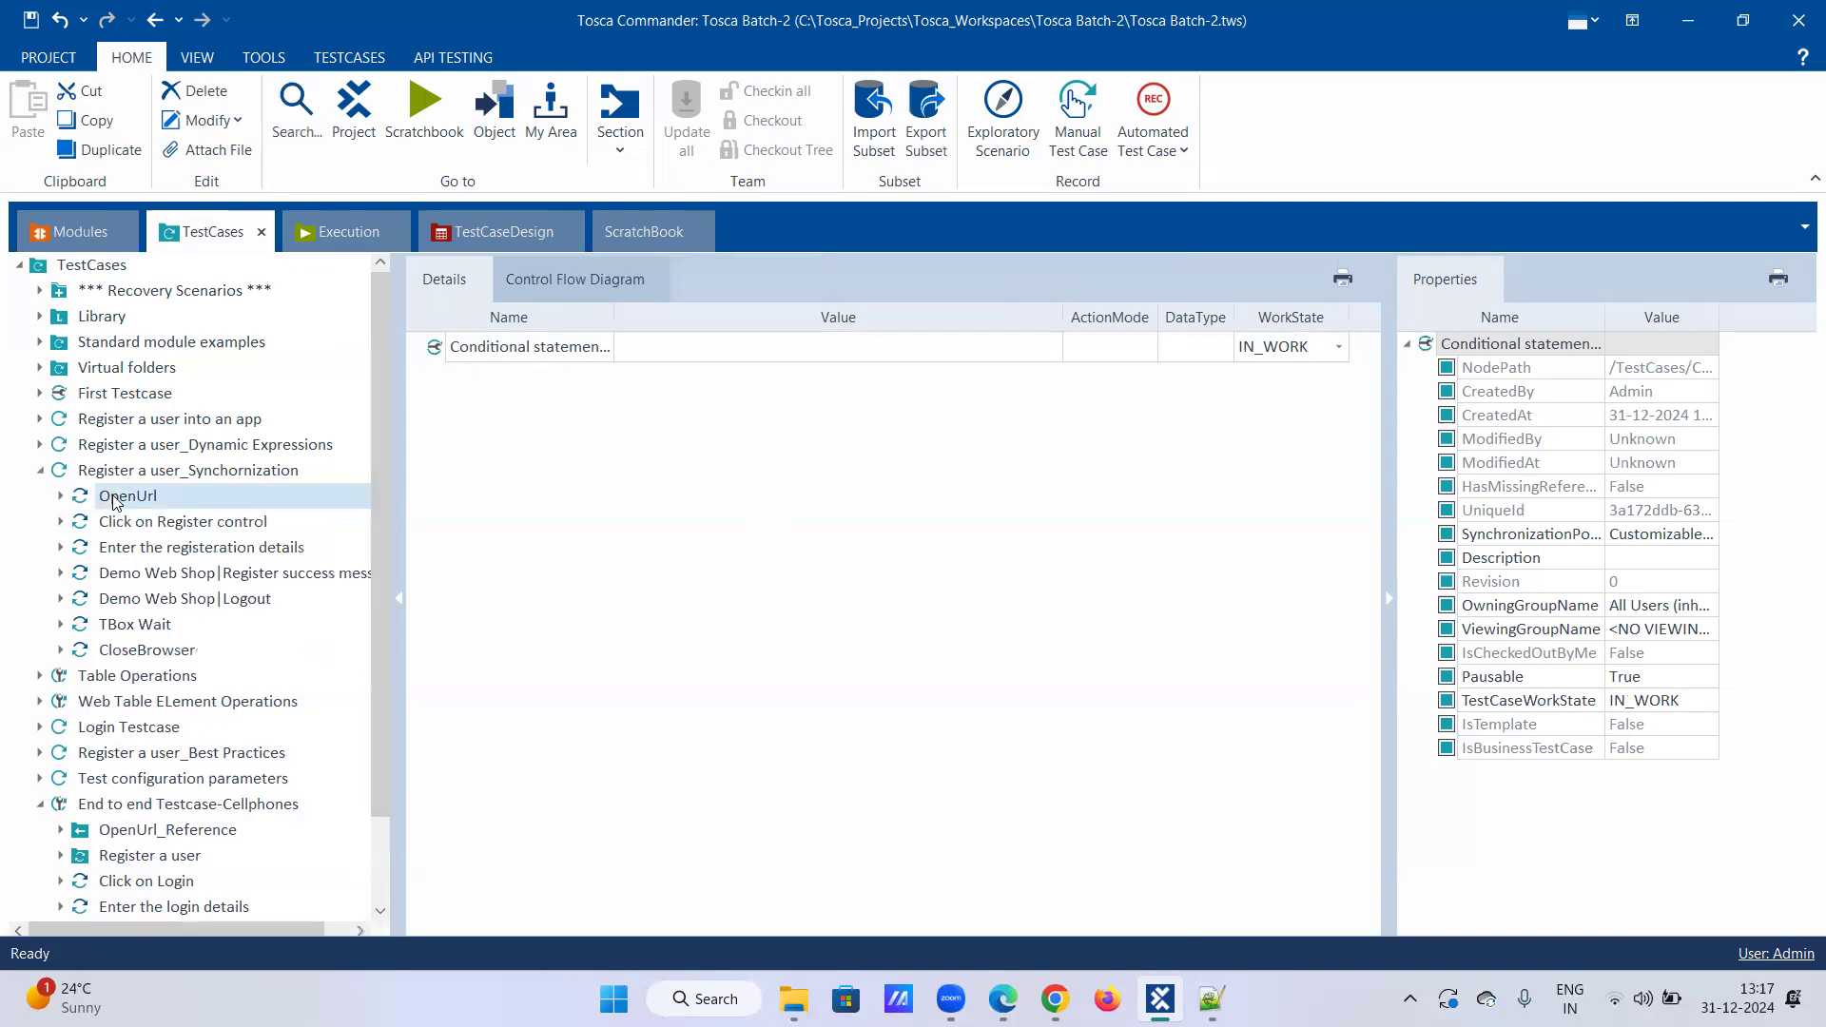
{"action": "right_click", "coordinate": [96, 501]}
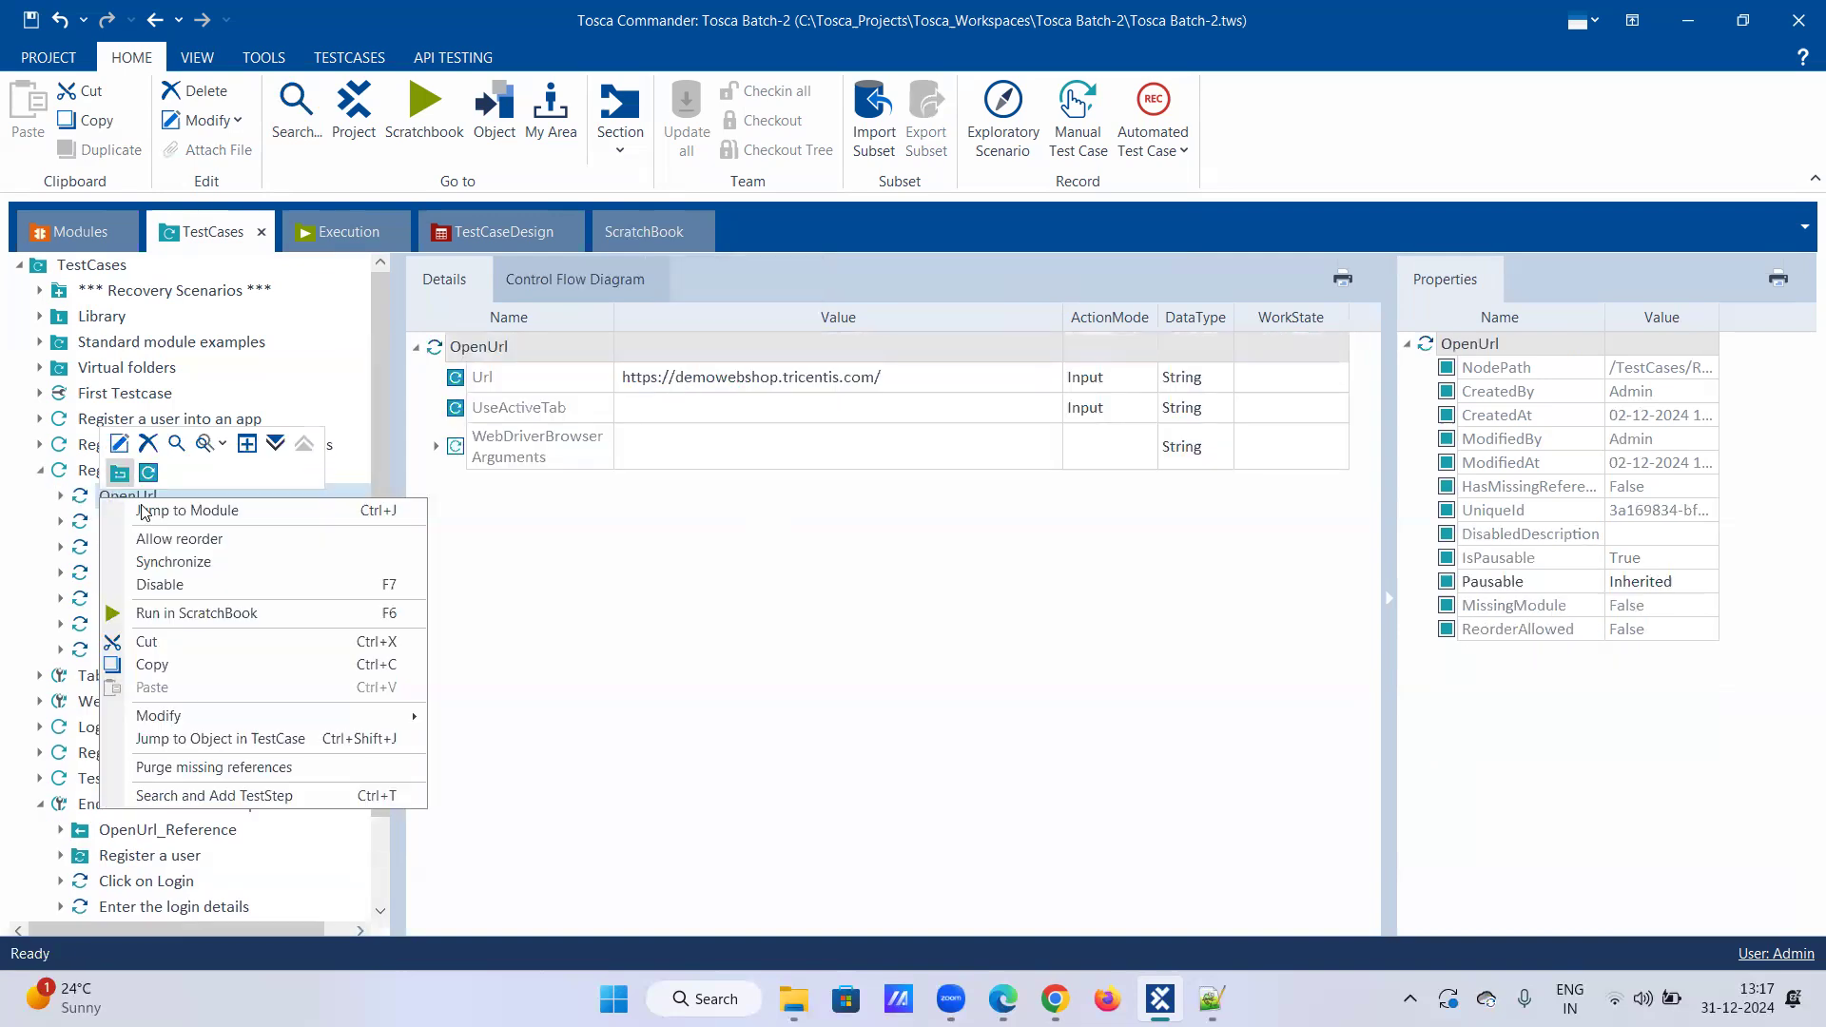
{"action": "left_click", "coordinate": [151, 665]}
{"action": "scroll", "coordinate": [143, 856], "scroll_direction": "down", "scroll_amount": 1}
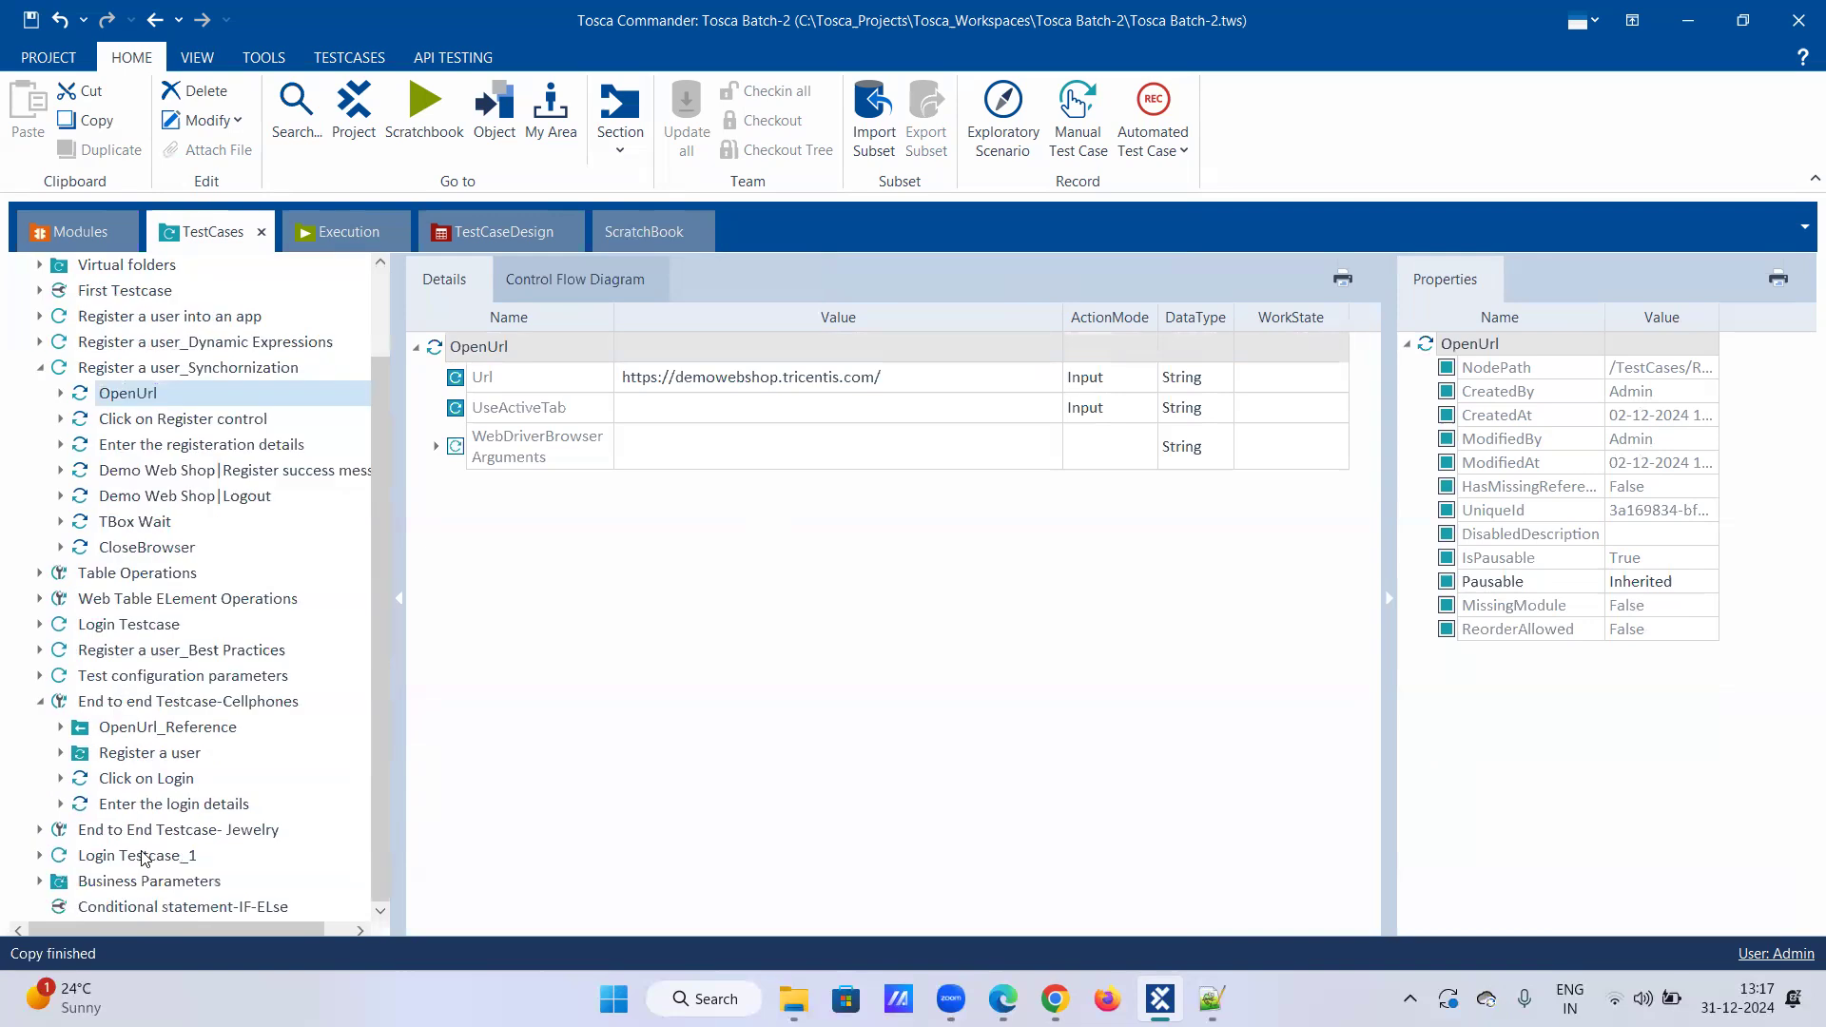
{"action": "right_click", "coordinate": [137, 910]}
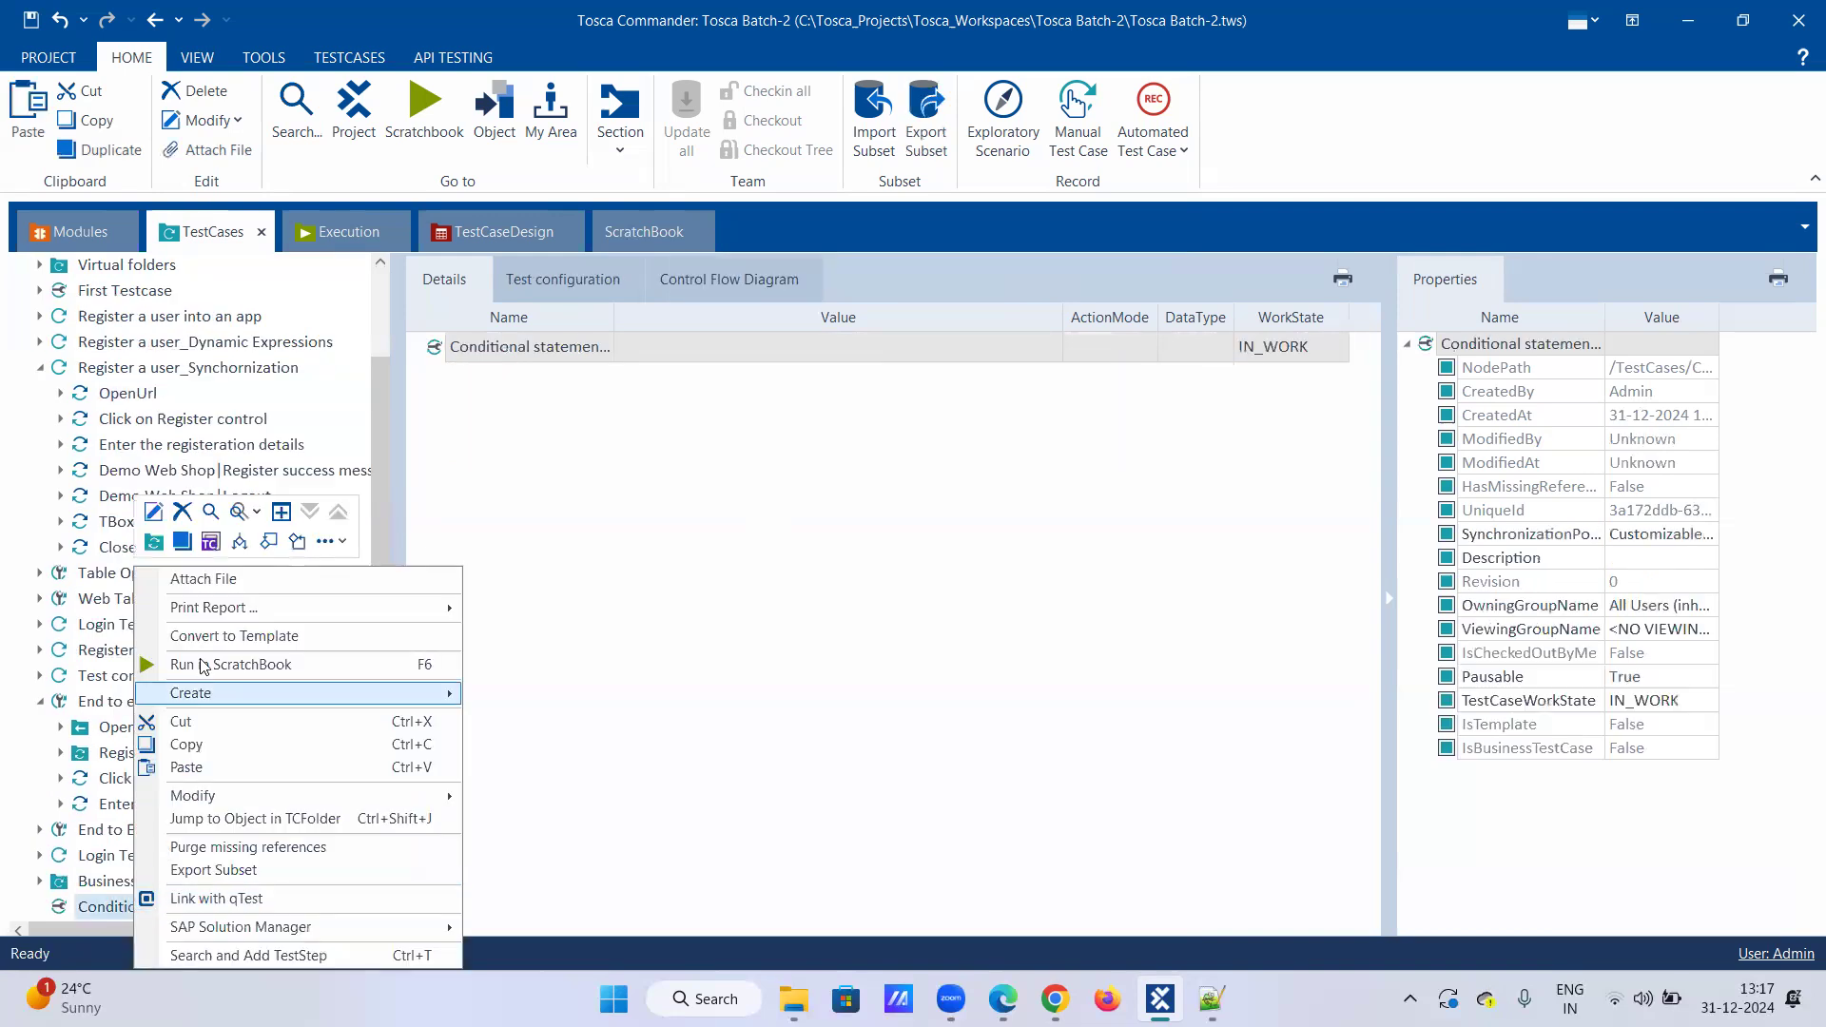
{"action": "left_click", "coordinate": [193, 768]}
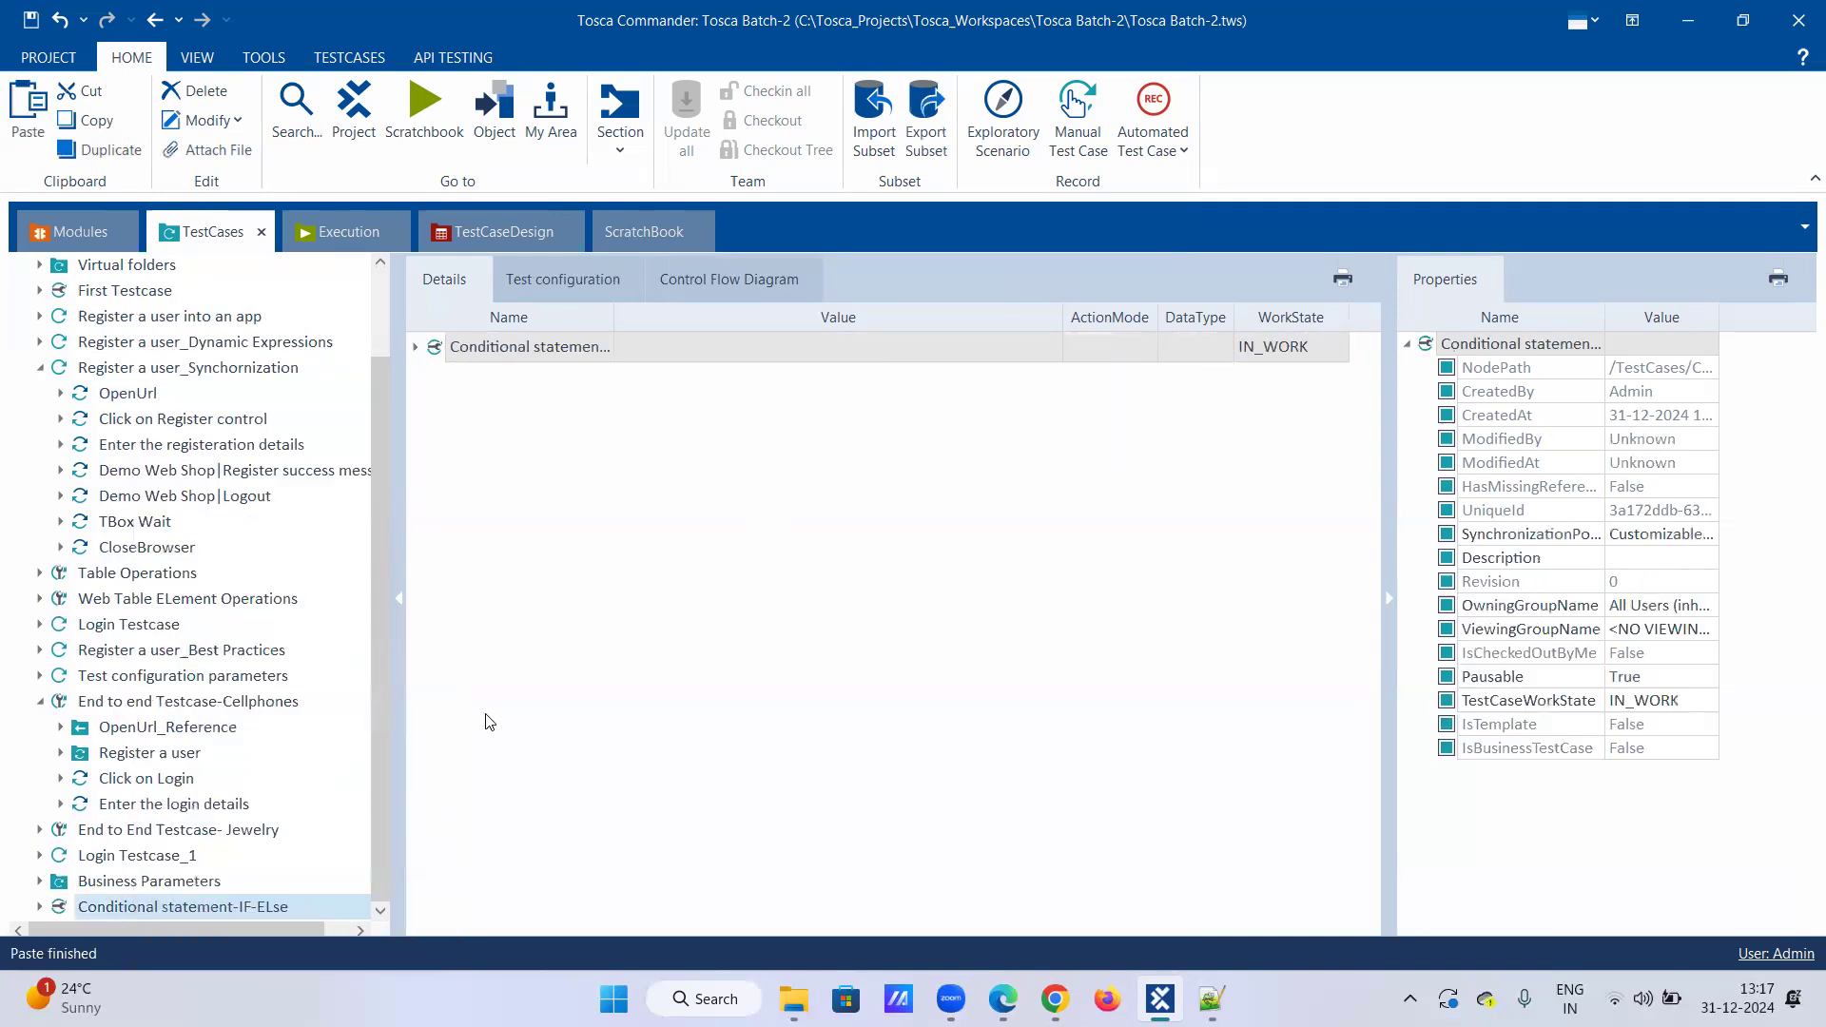
{"action": "left_click", "coordinate": [302, 753]}
{"action": "left_click", "coordinate": [39, 906]}
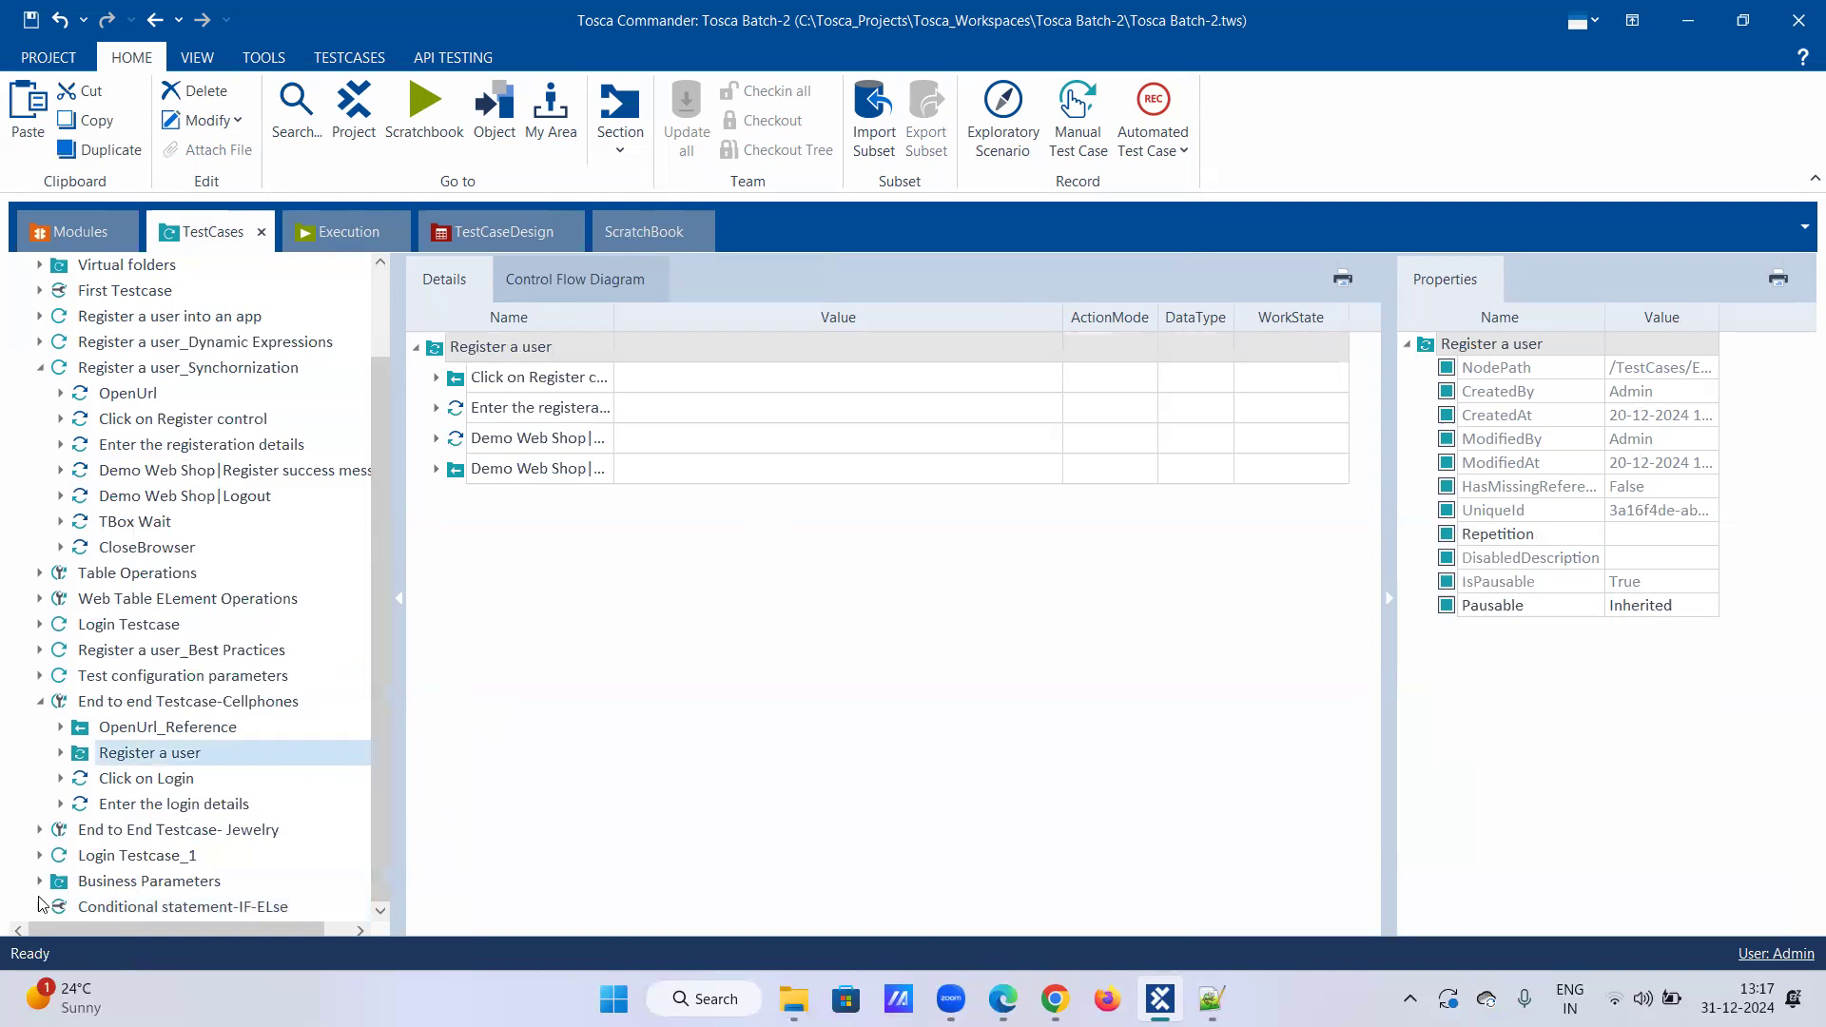
{"action": "scroll", "coordinate": [143, 823], "scroll_direction": "down", "scroll_amount": 1}
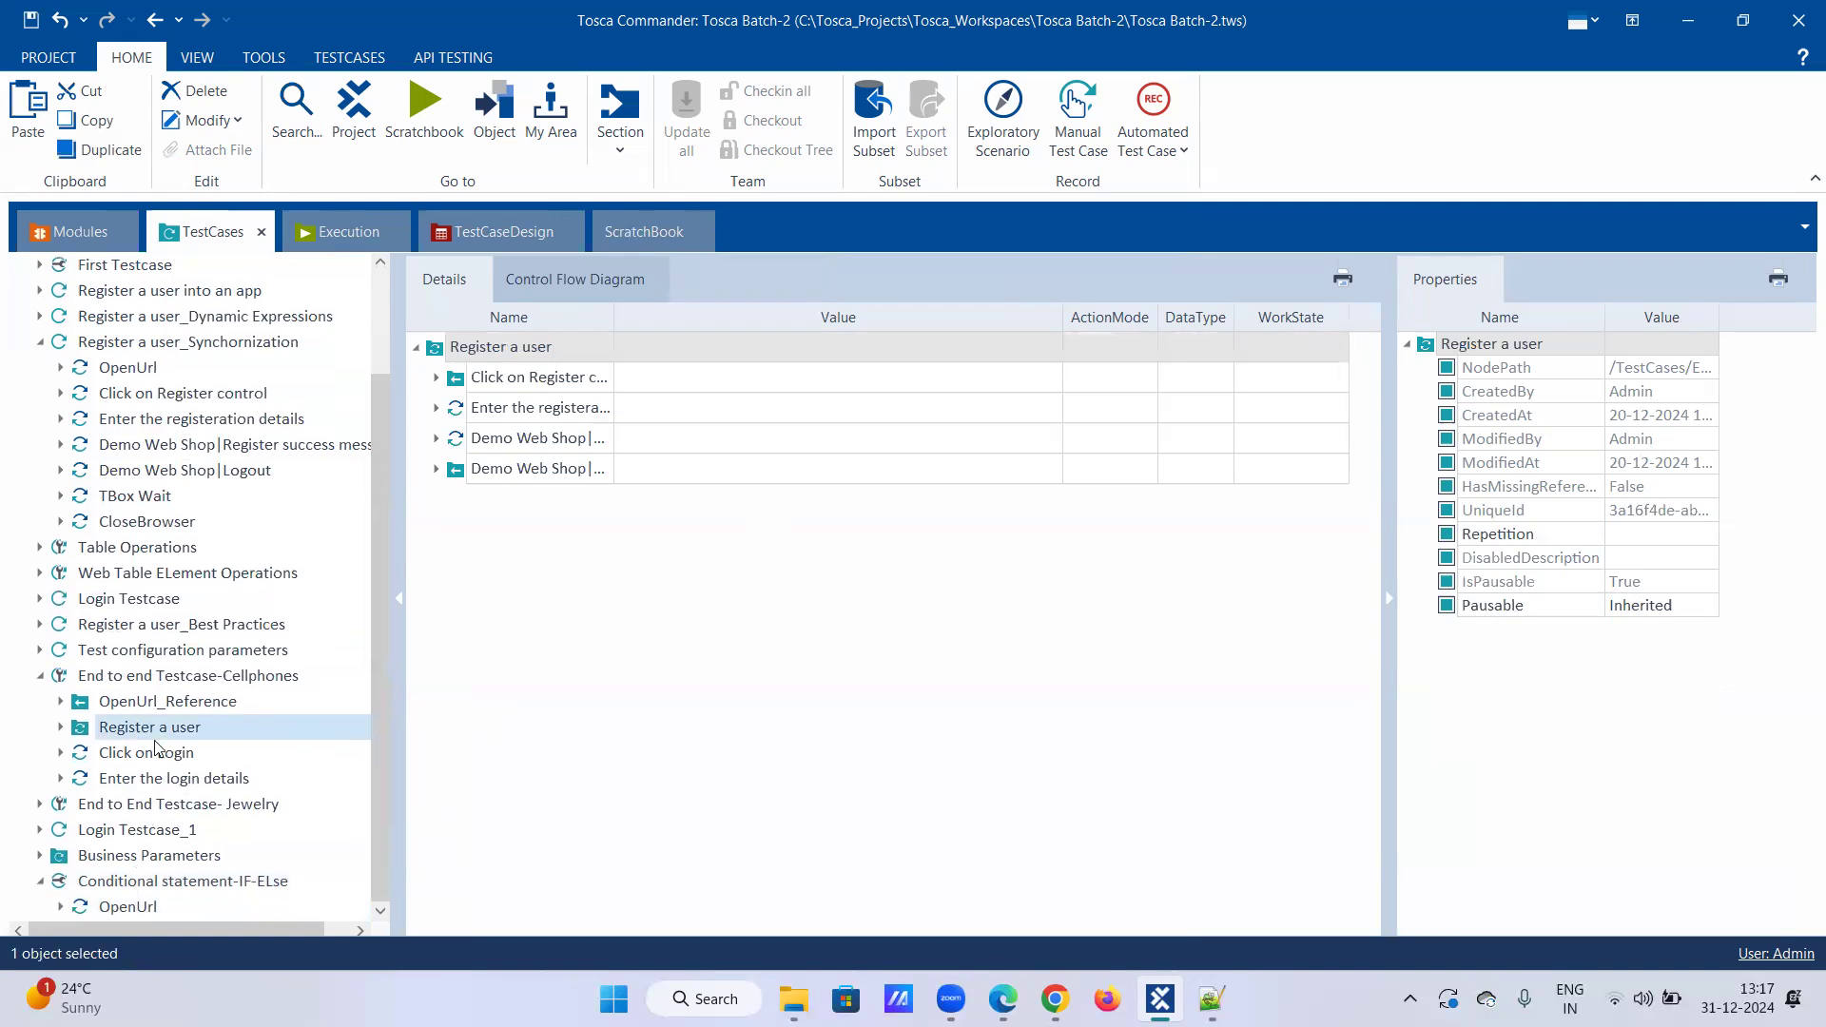
{"action": "left_click", "coordinate": [40, 342]}
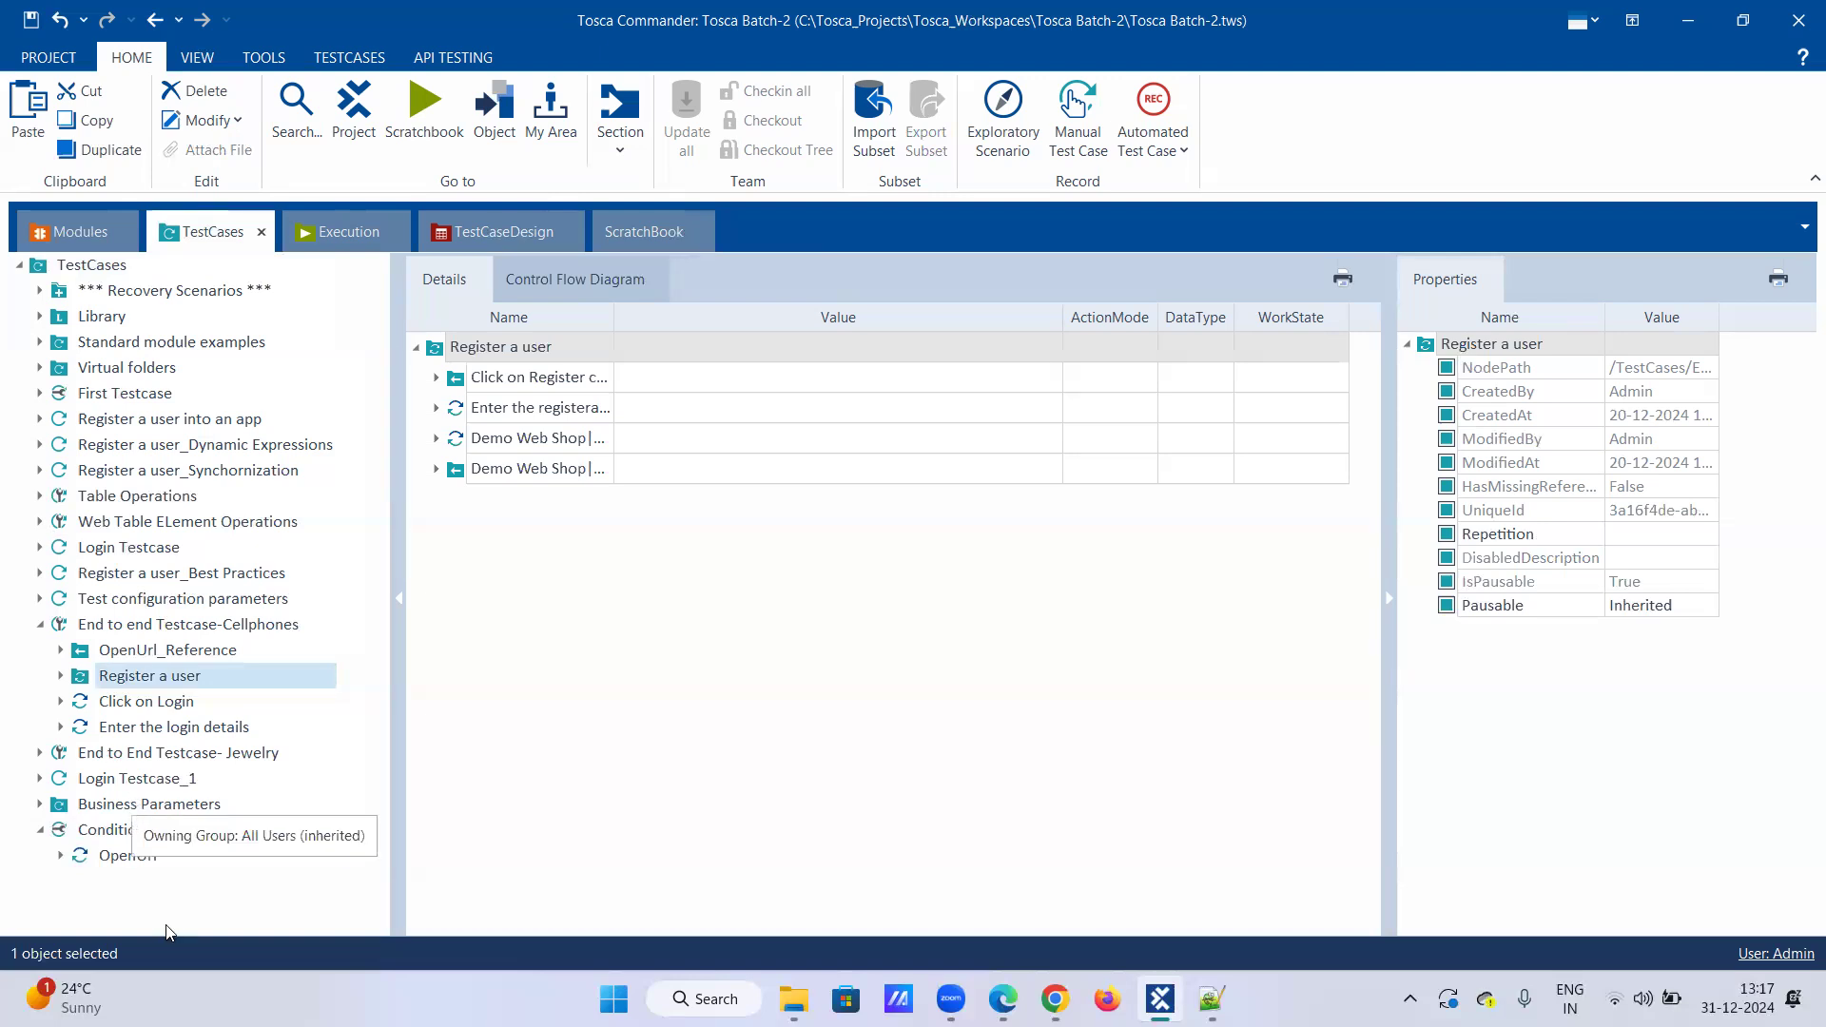
{"action": "left_click", "coordinate": [1055, 999]}
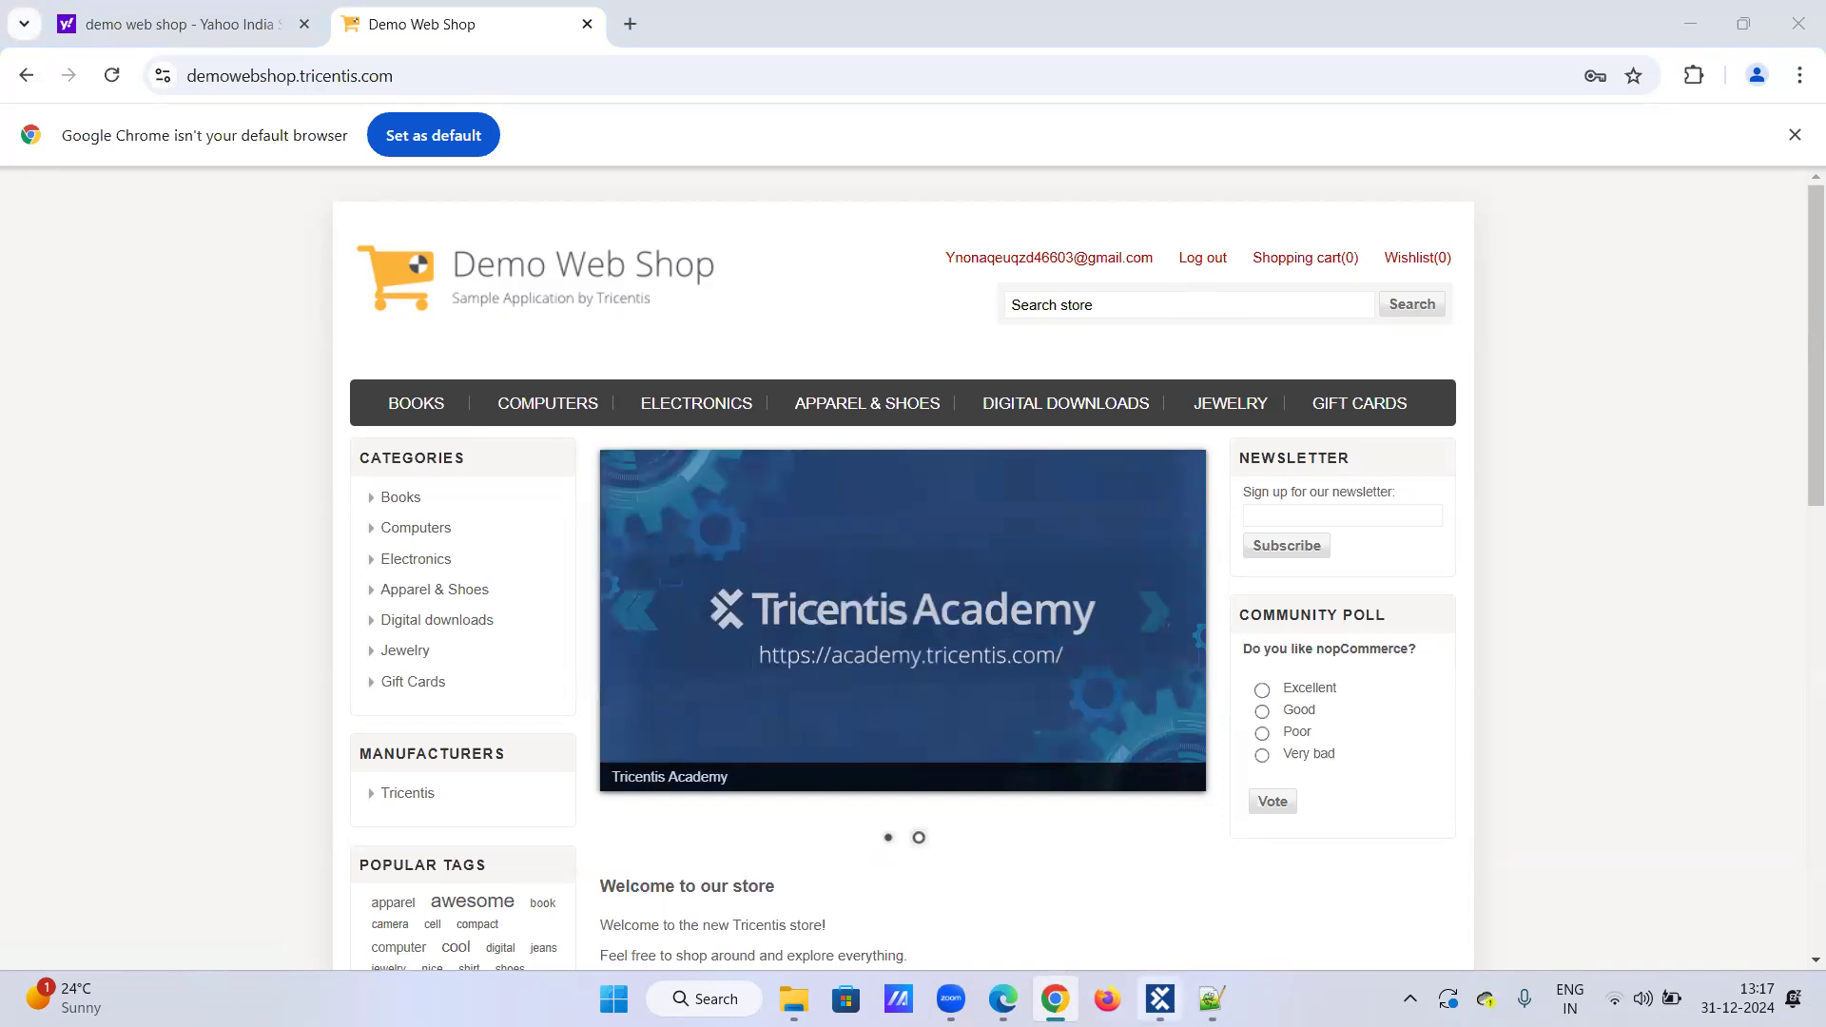
Step: Add an If statement to the Conditional statement-IF-ELse test case
{"action": "key", "text": "alt+Tab"}
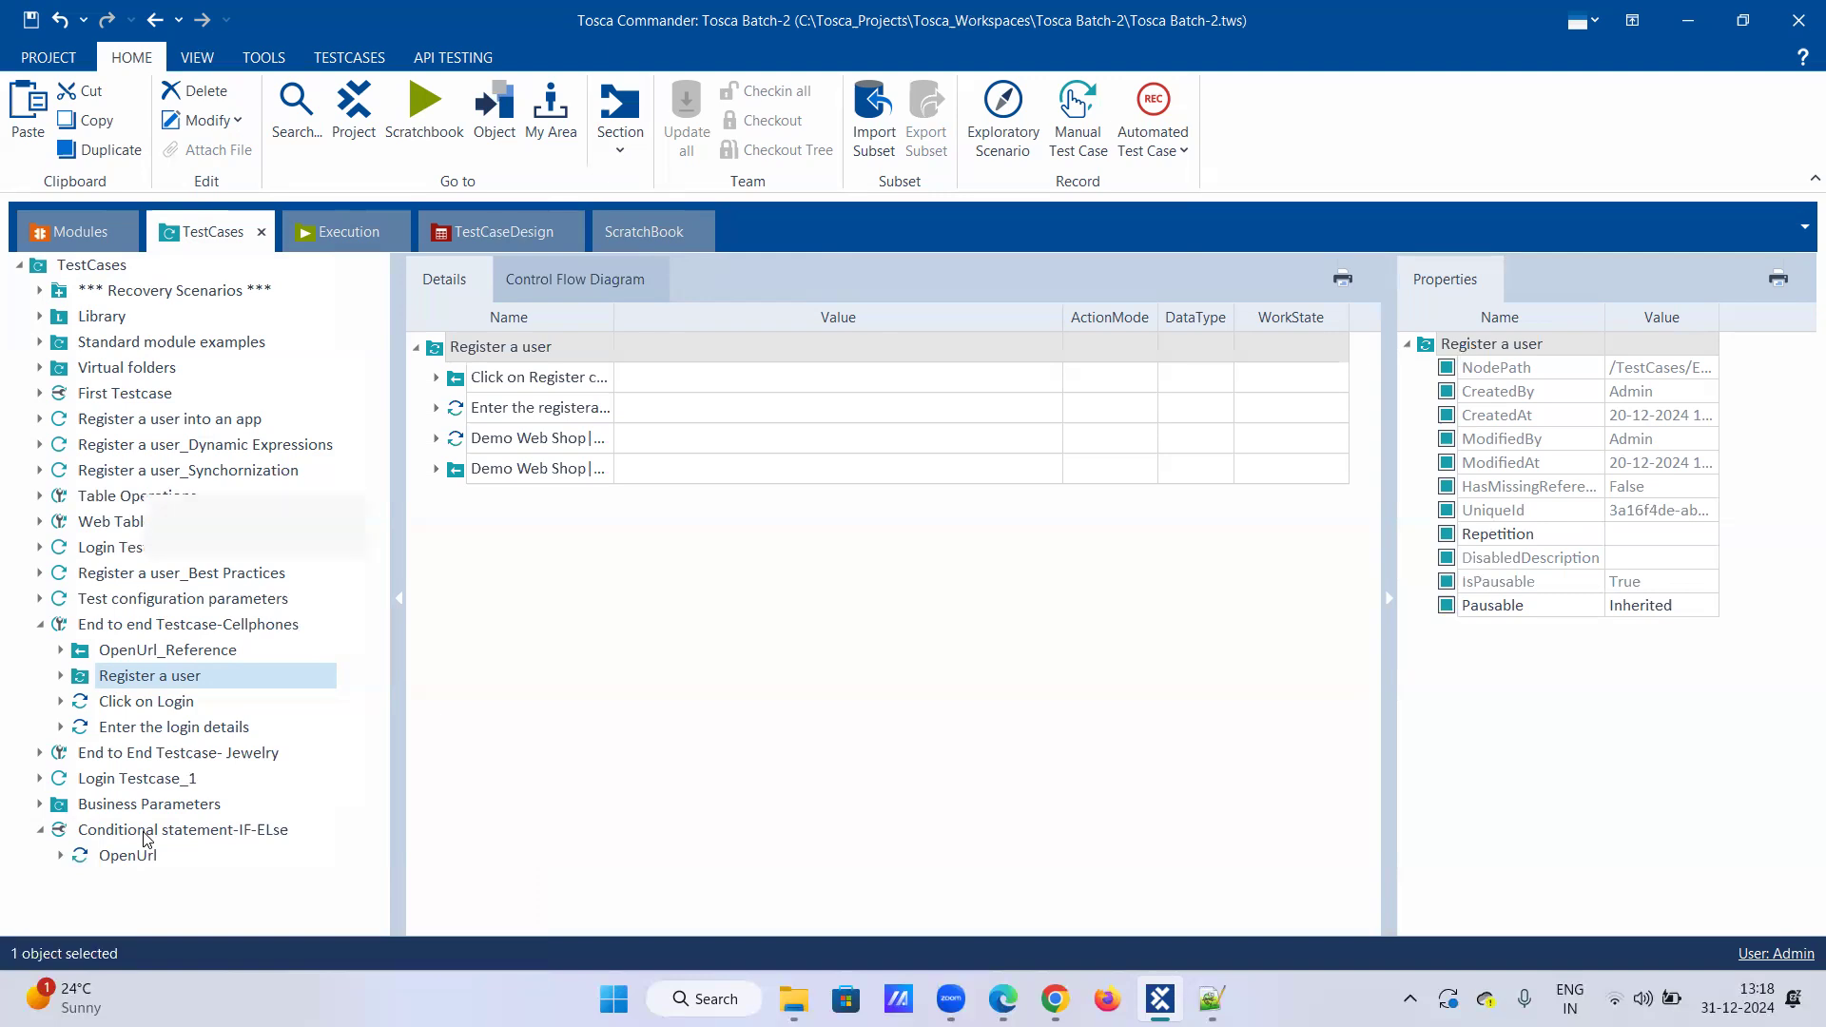
{"action": "right_click", "coordinate": [142, 836]}
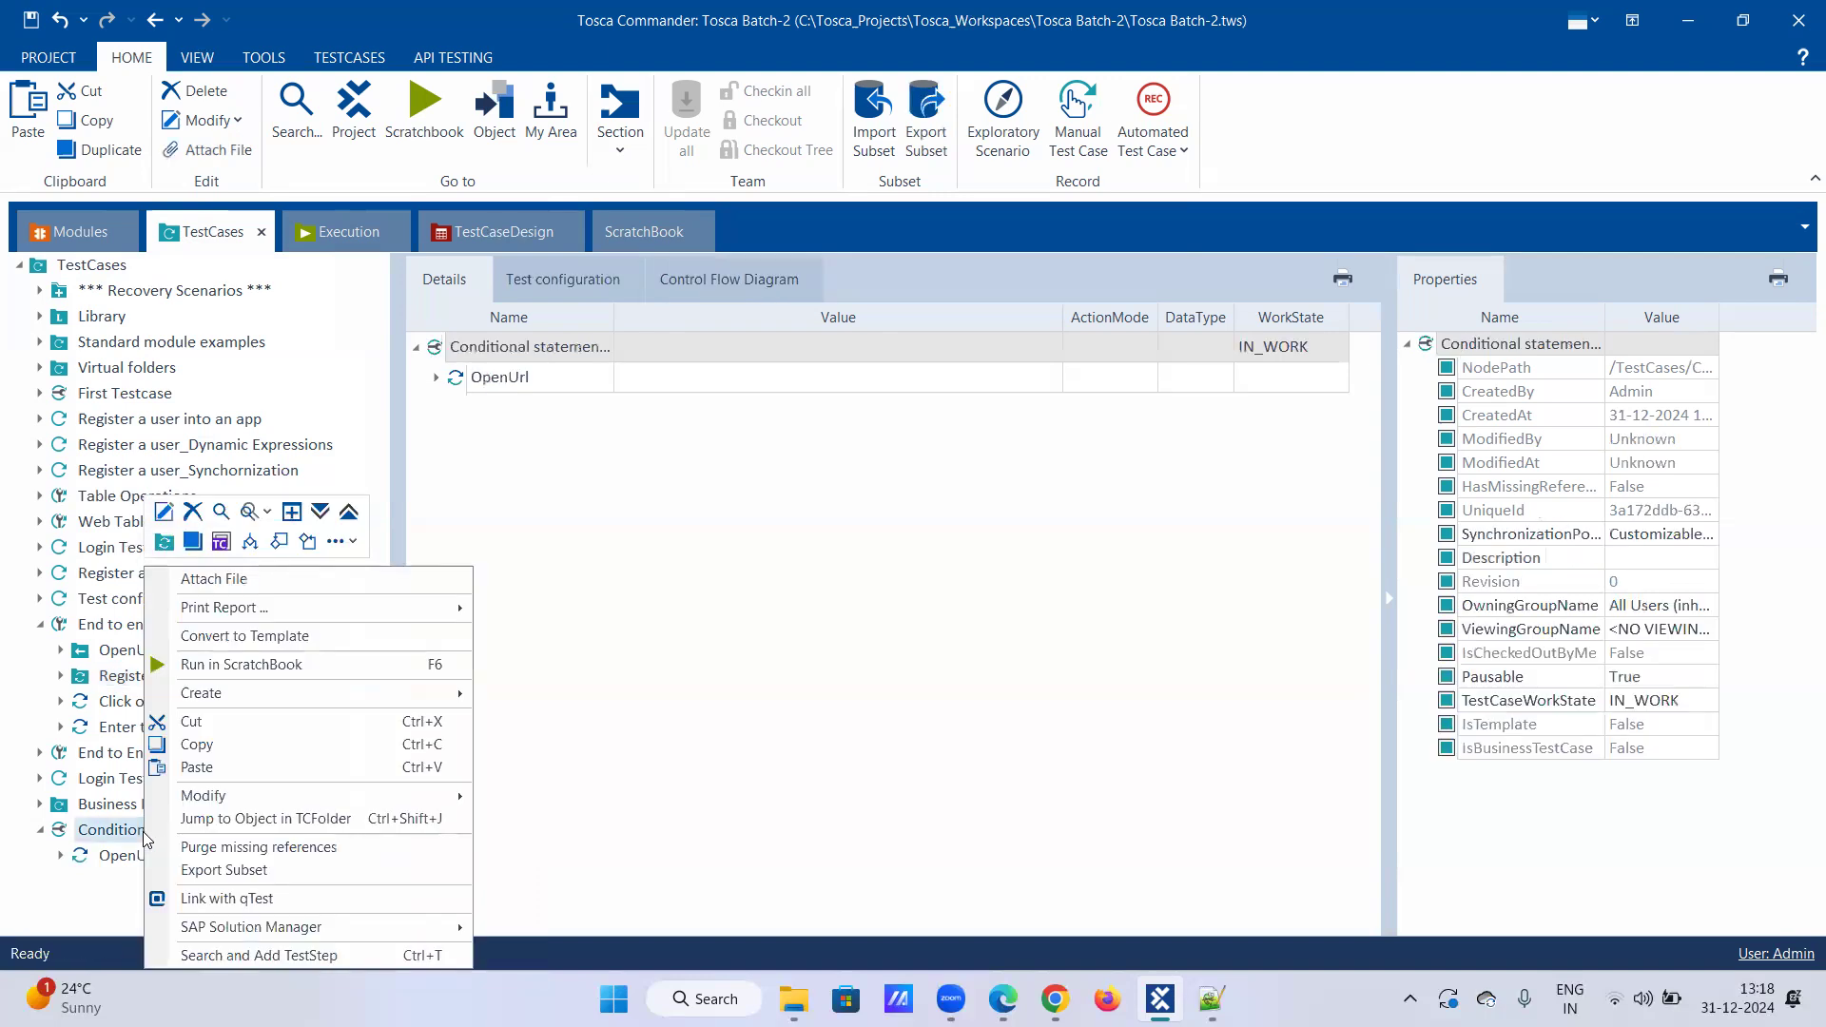
{"action": "left_click", "coordinate": [252, 540]}
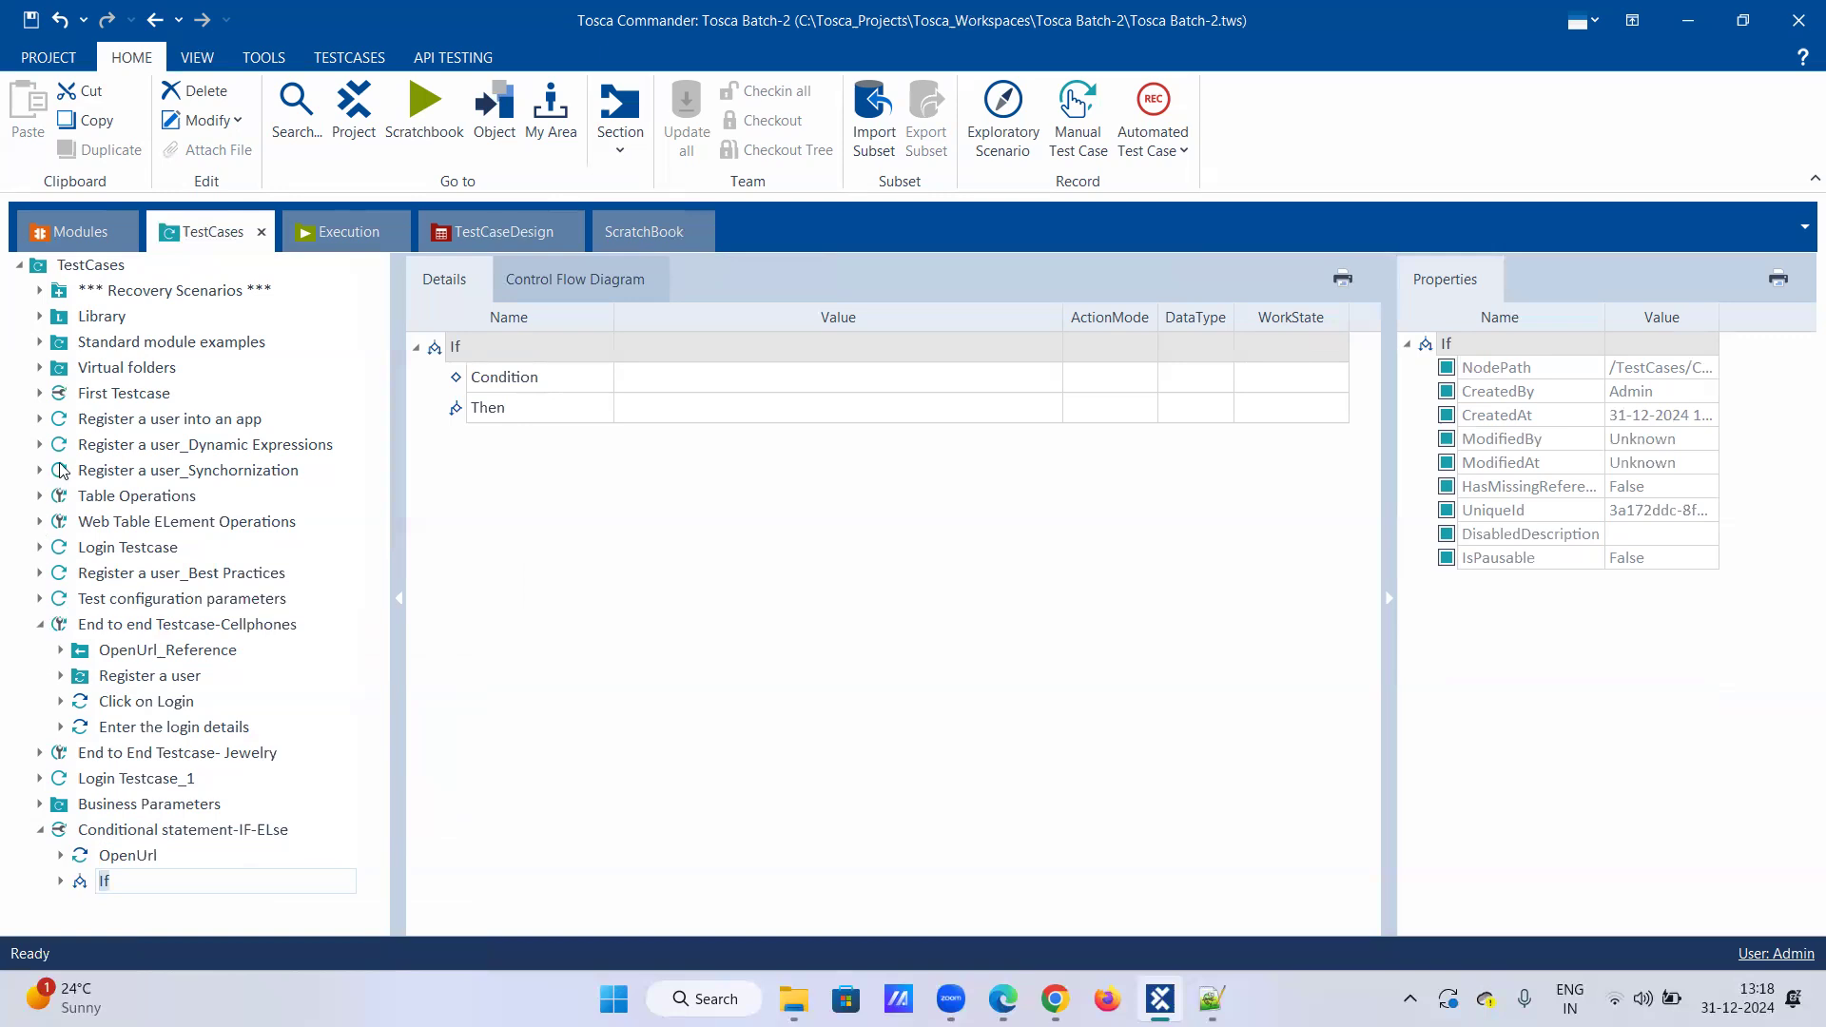
Step: Paste a copy of Register a user_Best Practices' Click on Register control step into the If's Condition
{"action": "left_click", "coordinate": [39, 572]}
{"action": "left_click", "coordinate": [62, 625]}
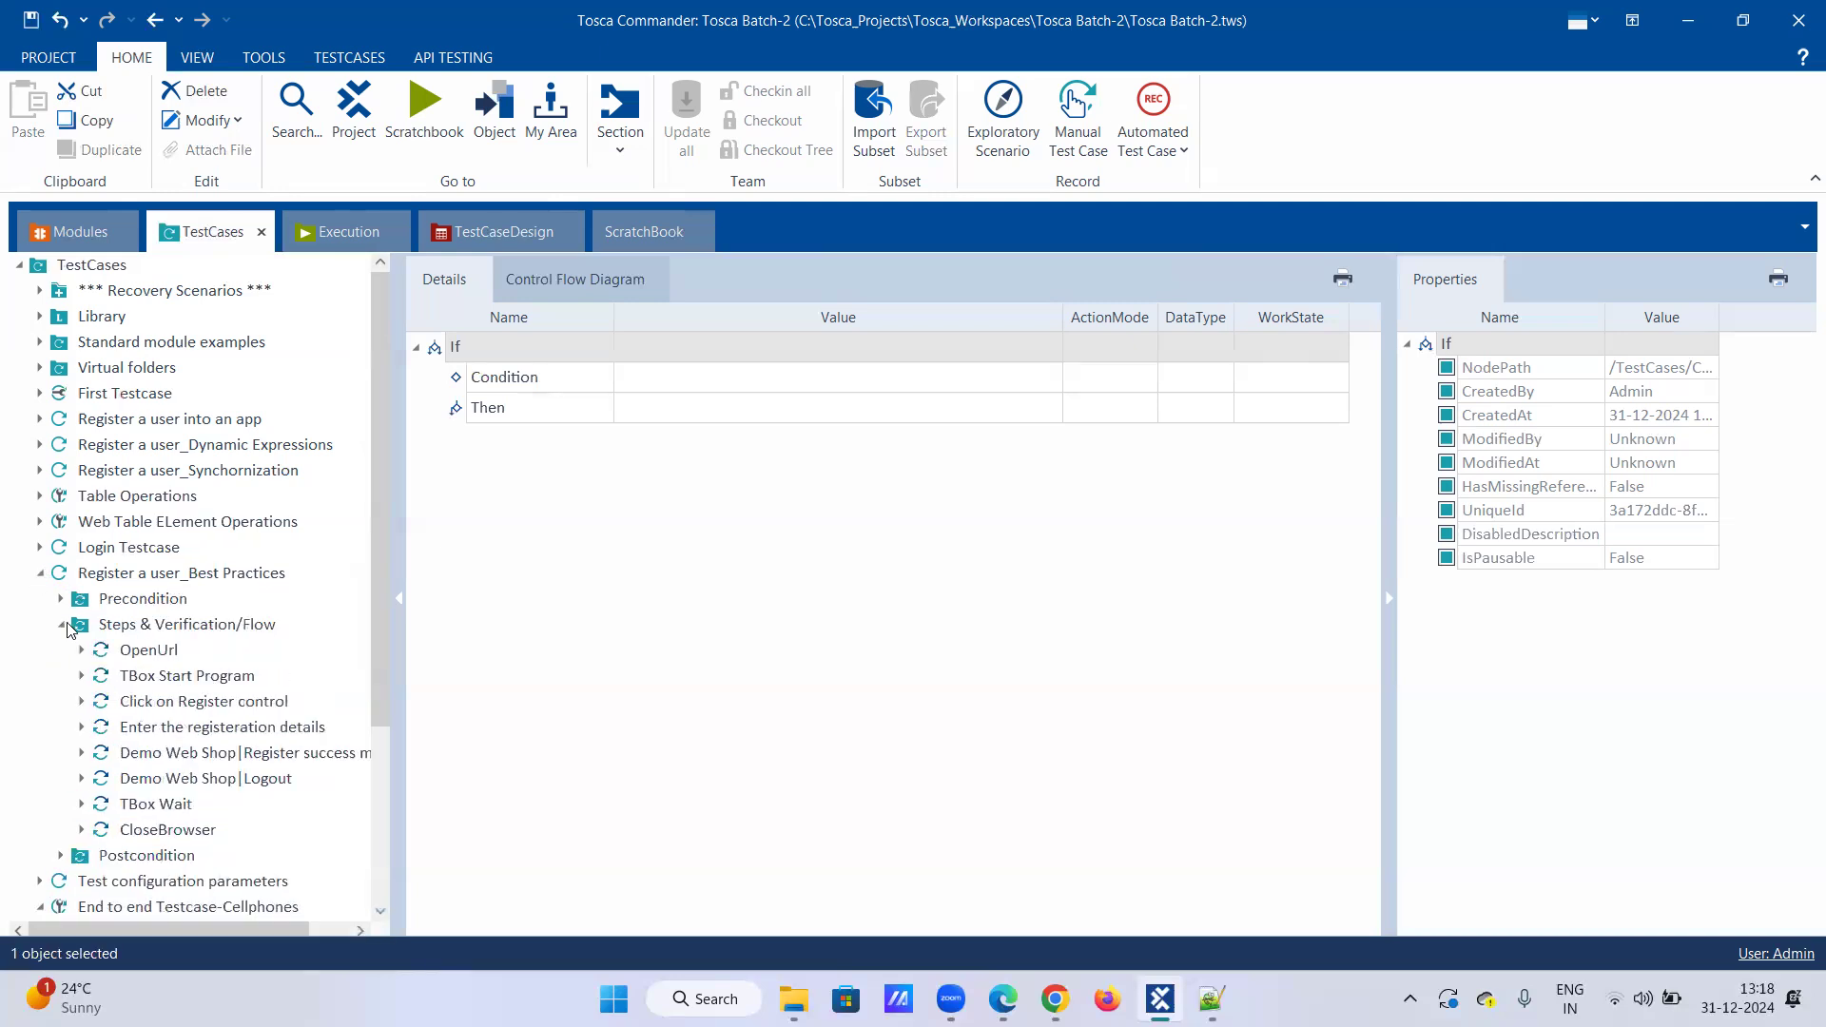
{"action": "scroll", "coordinate": [72, 628], "scroll_direction": "down", "scroll_amount": 2}
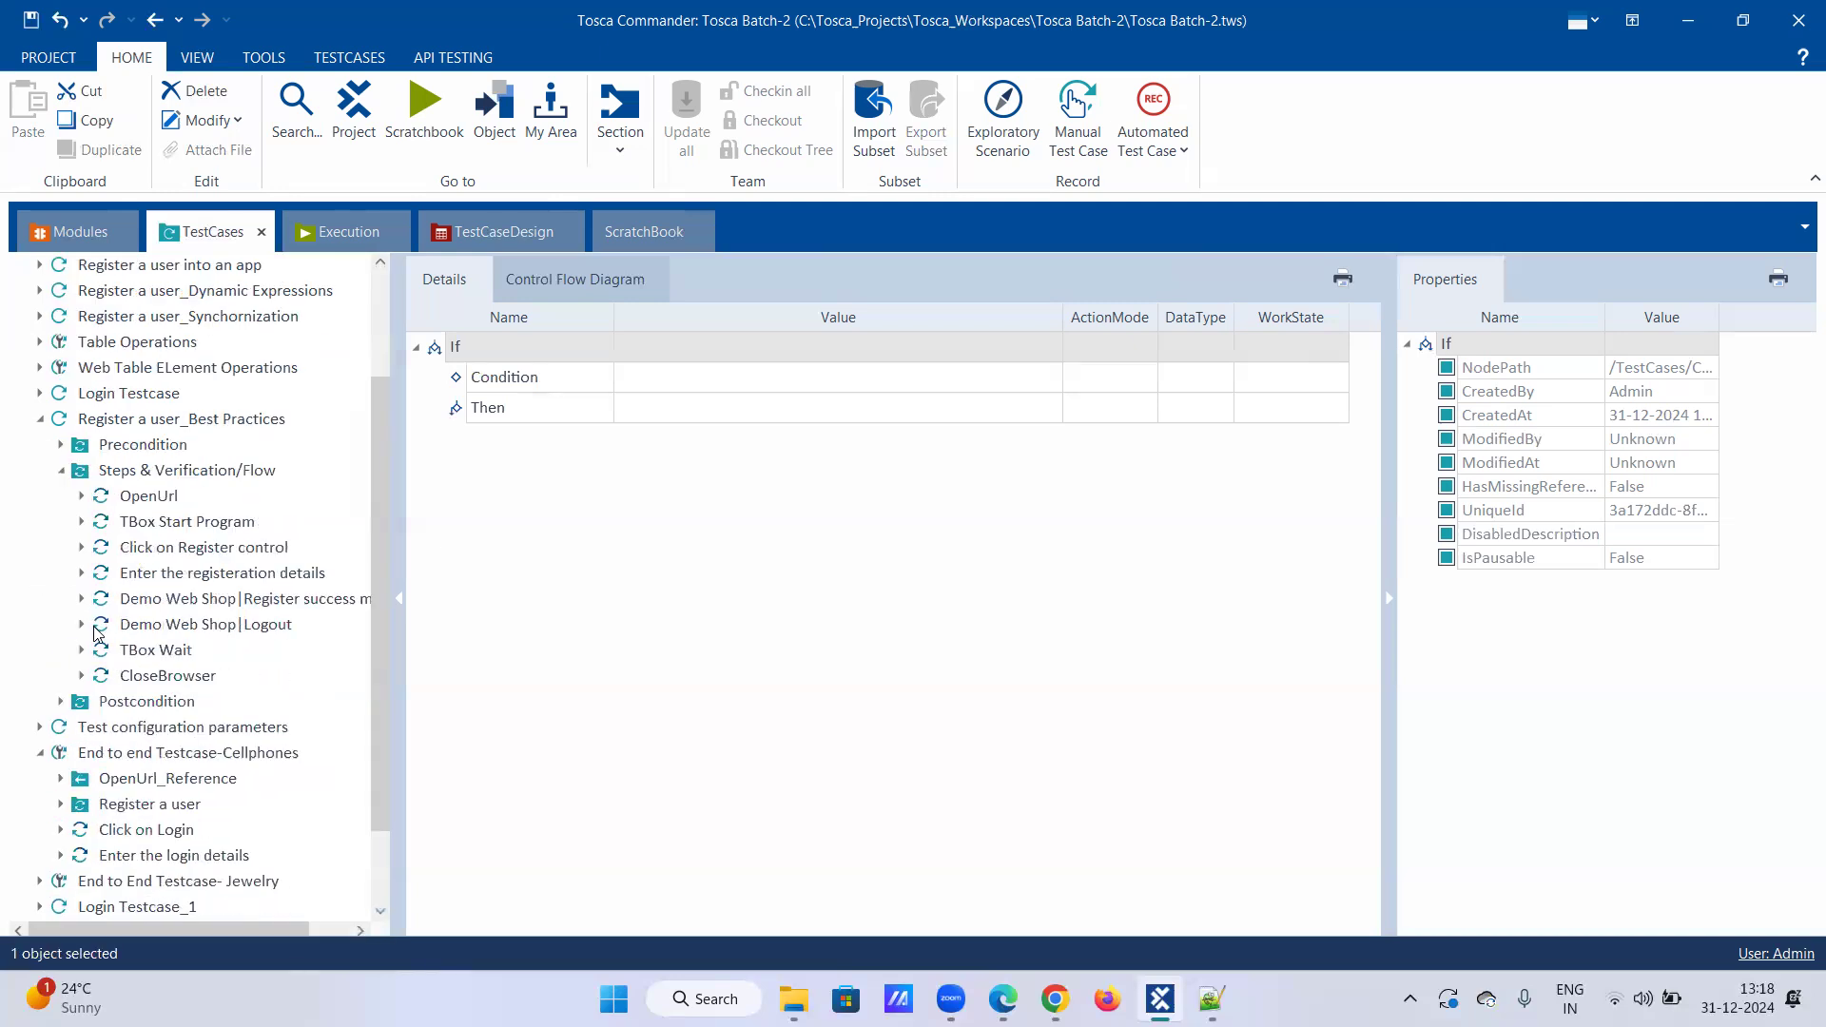
{"action": "left_click", "coordinate": [215, 550]}
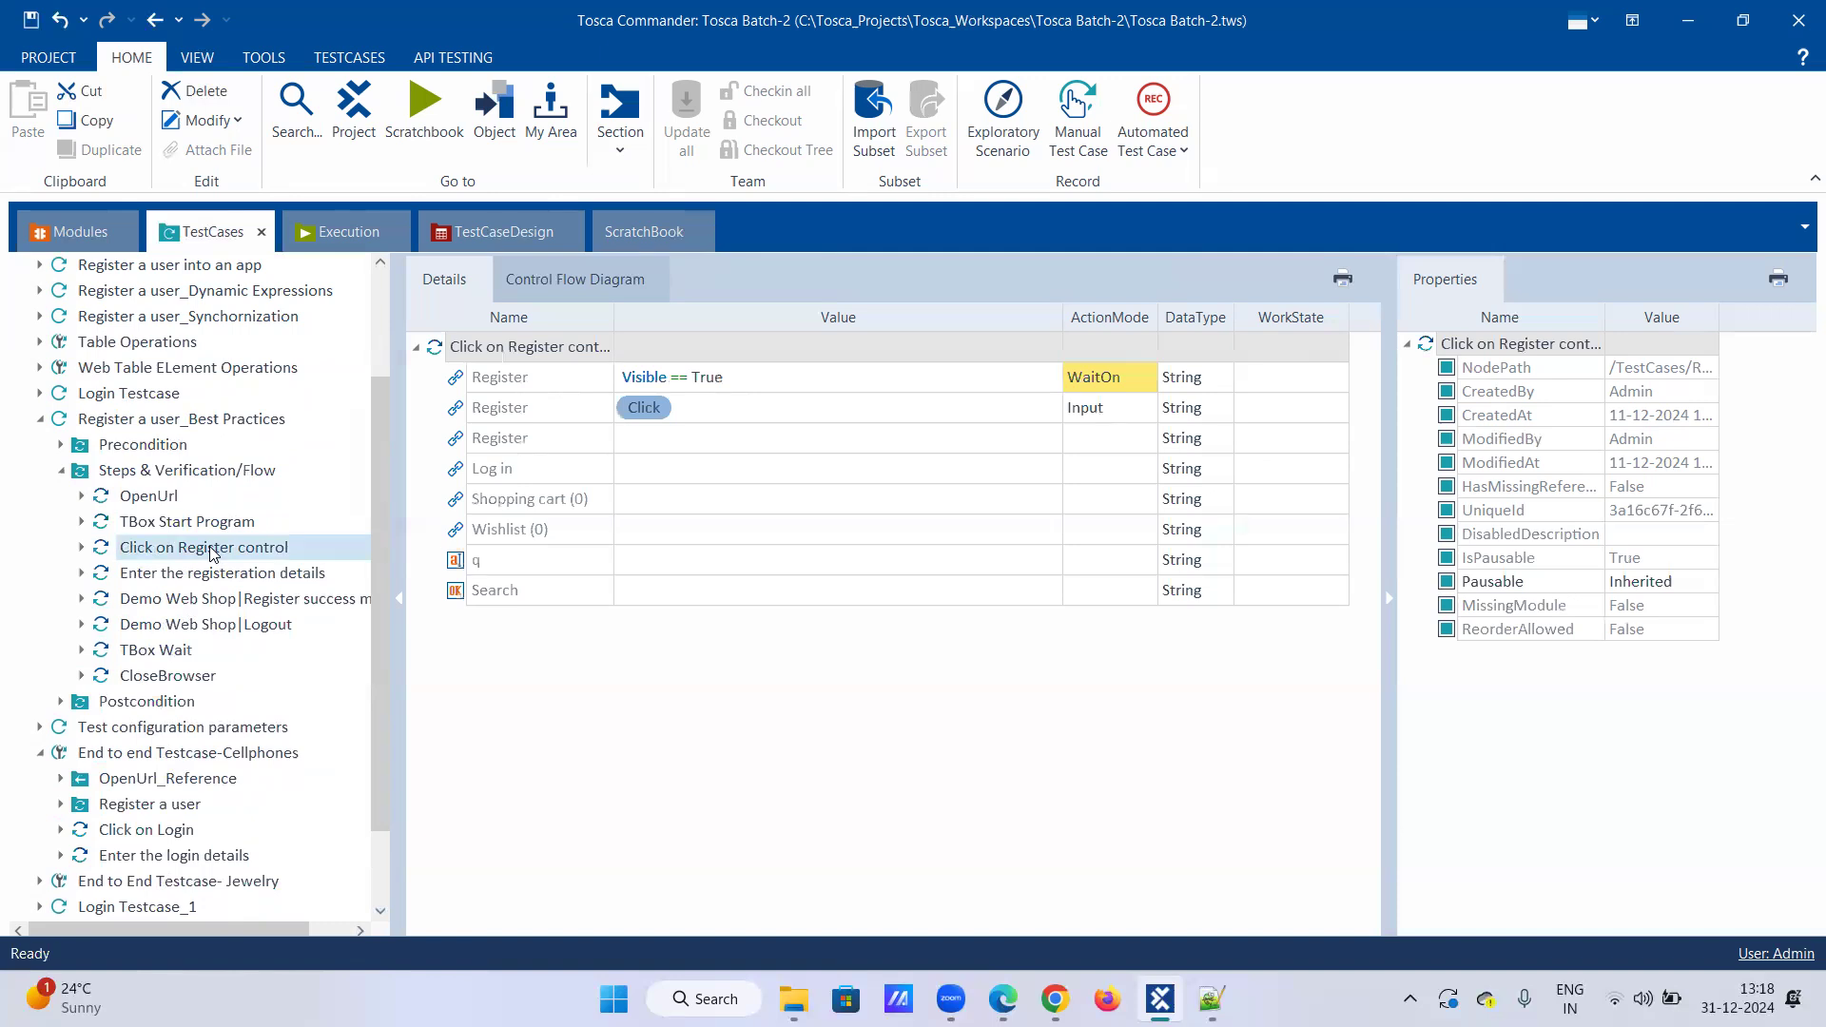
{"action": "right_click", "coordinate": [213, 549]}
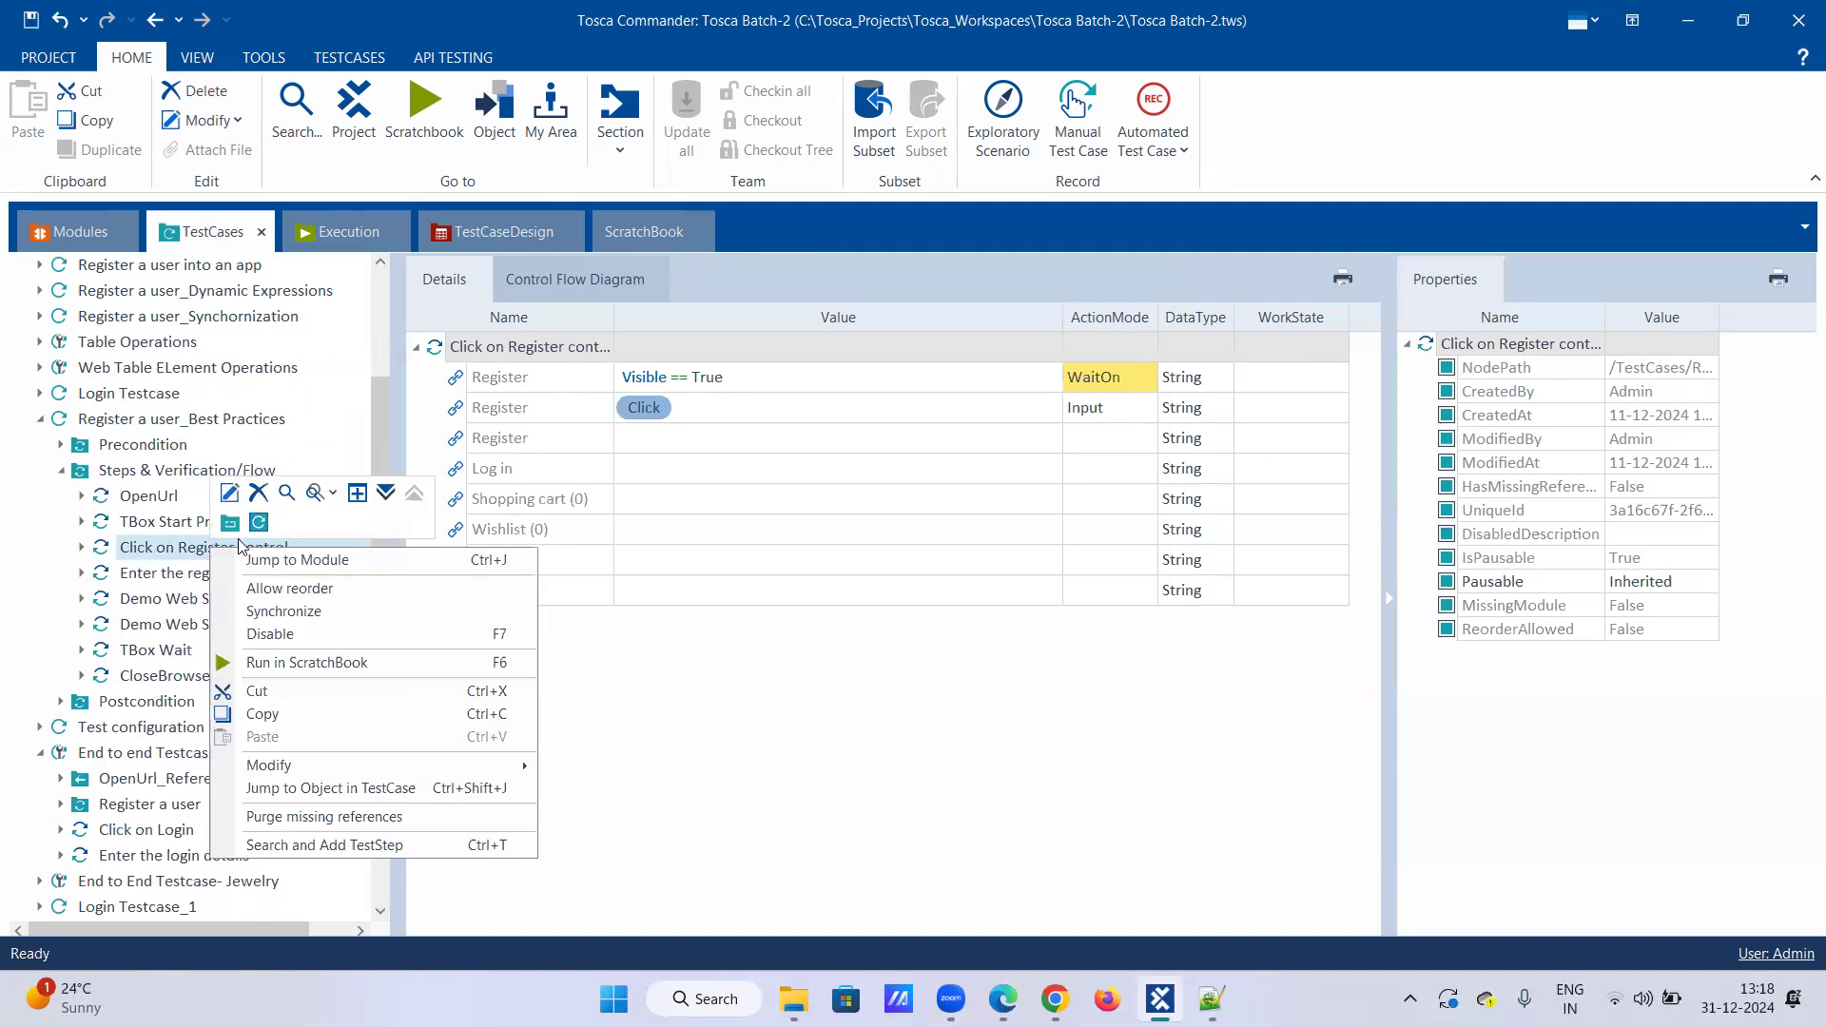
{"action": "left_click", "coordinate": [253, 714]}
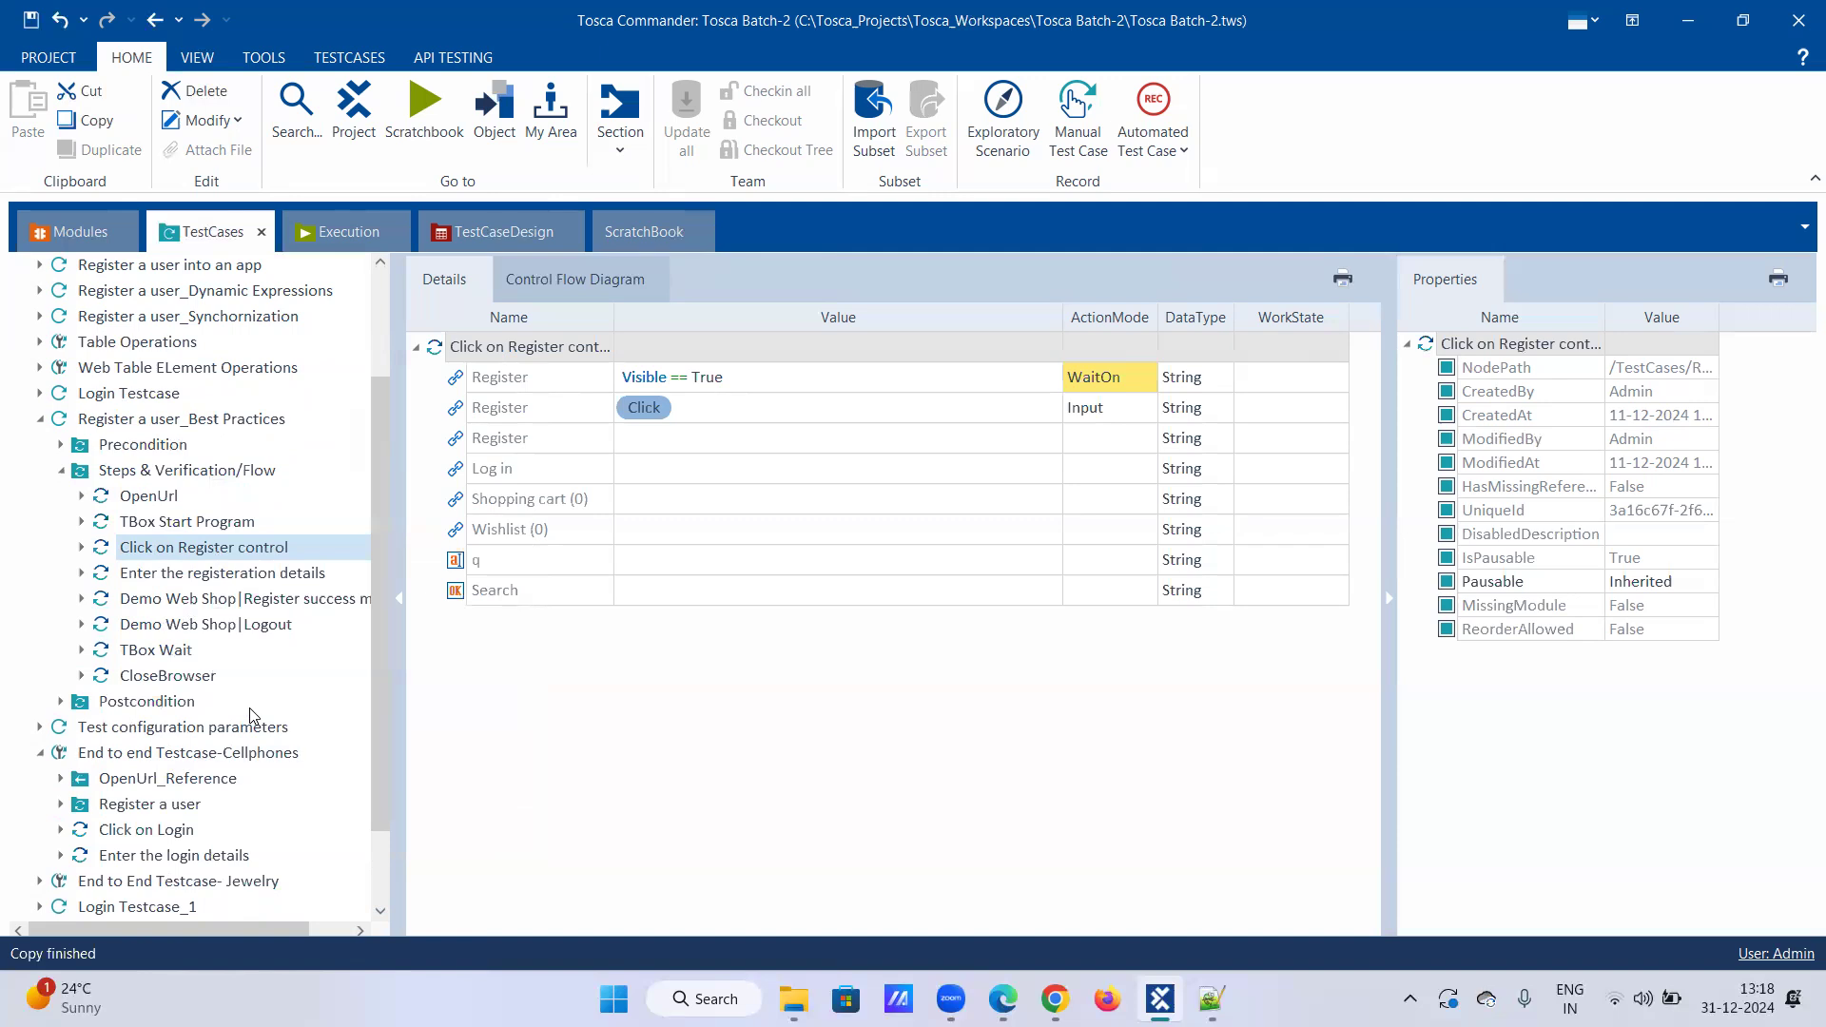
{"action": "scroll", "coordinate": [238, 741], "scroll_direction": "down", "scroll_amount": 2}
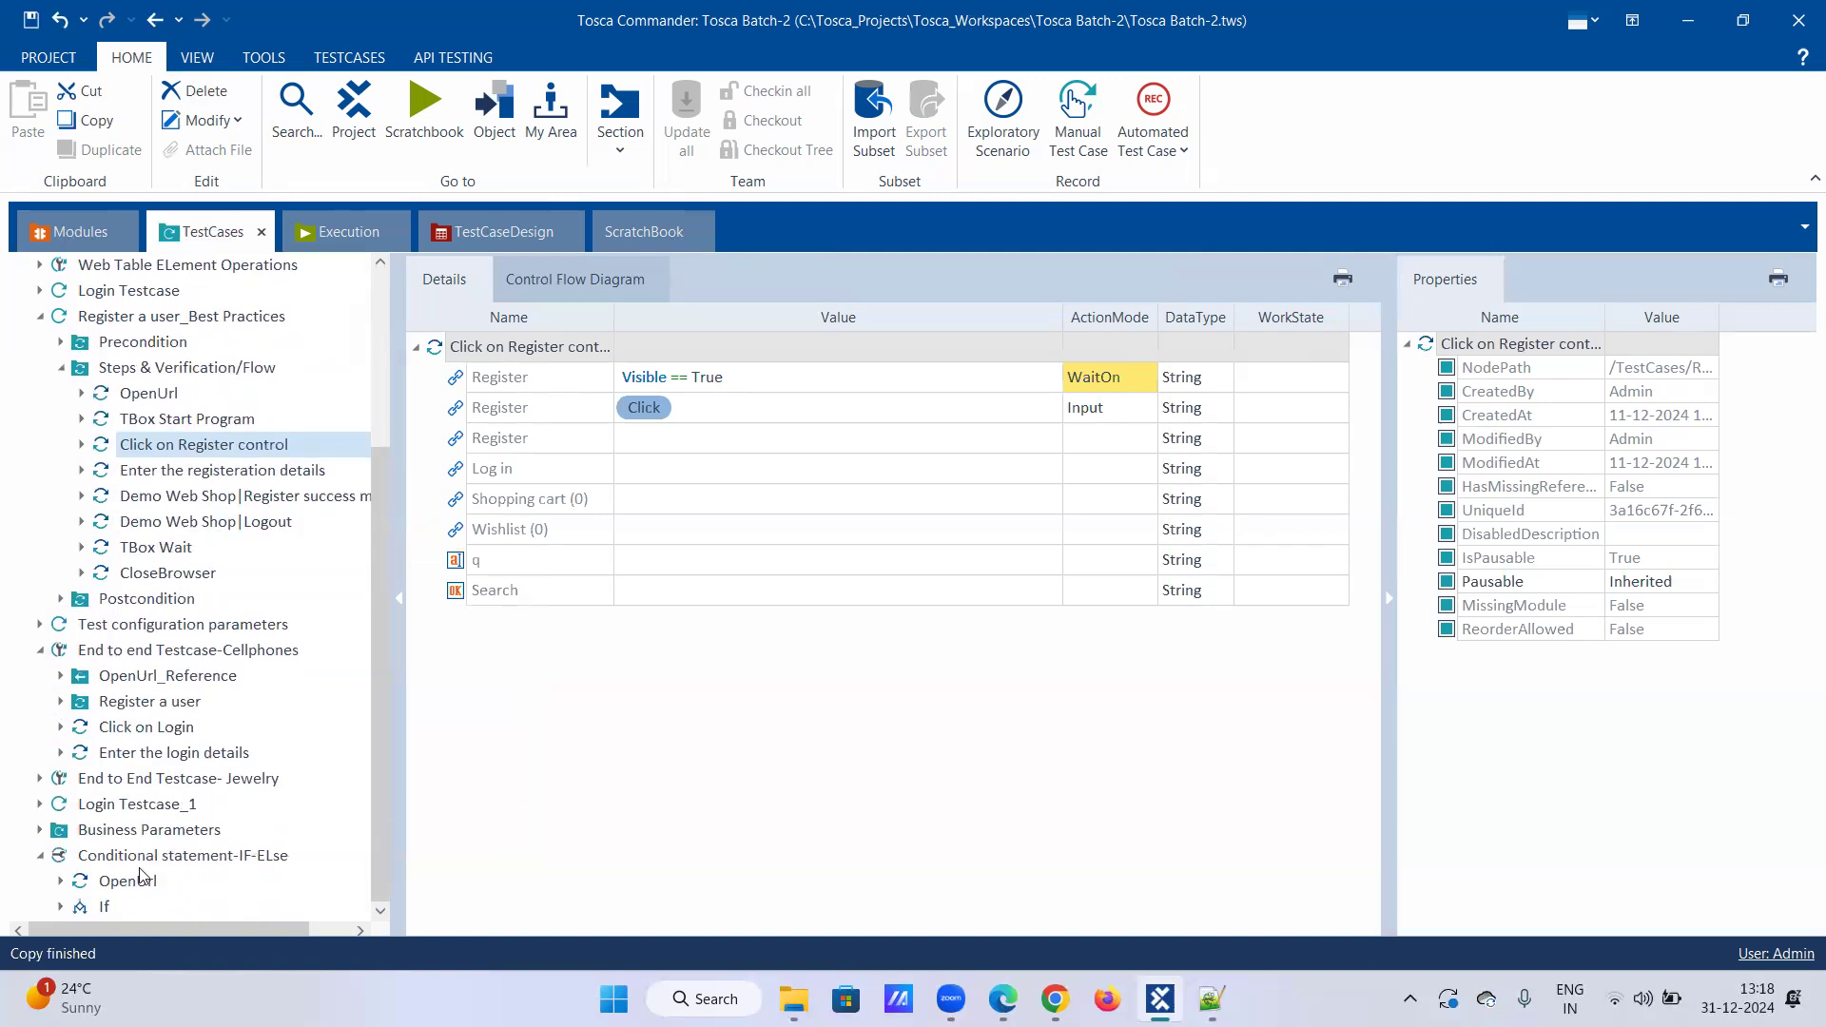
{"action": "left_click", "coordinate": [62, 907]}
{"action": "scroll", "coordinate": [195, 830], "scroll_direction": "down", "scroll_amount": 1}
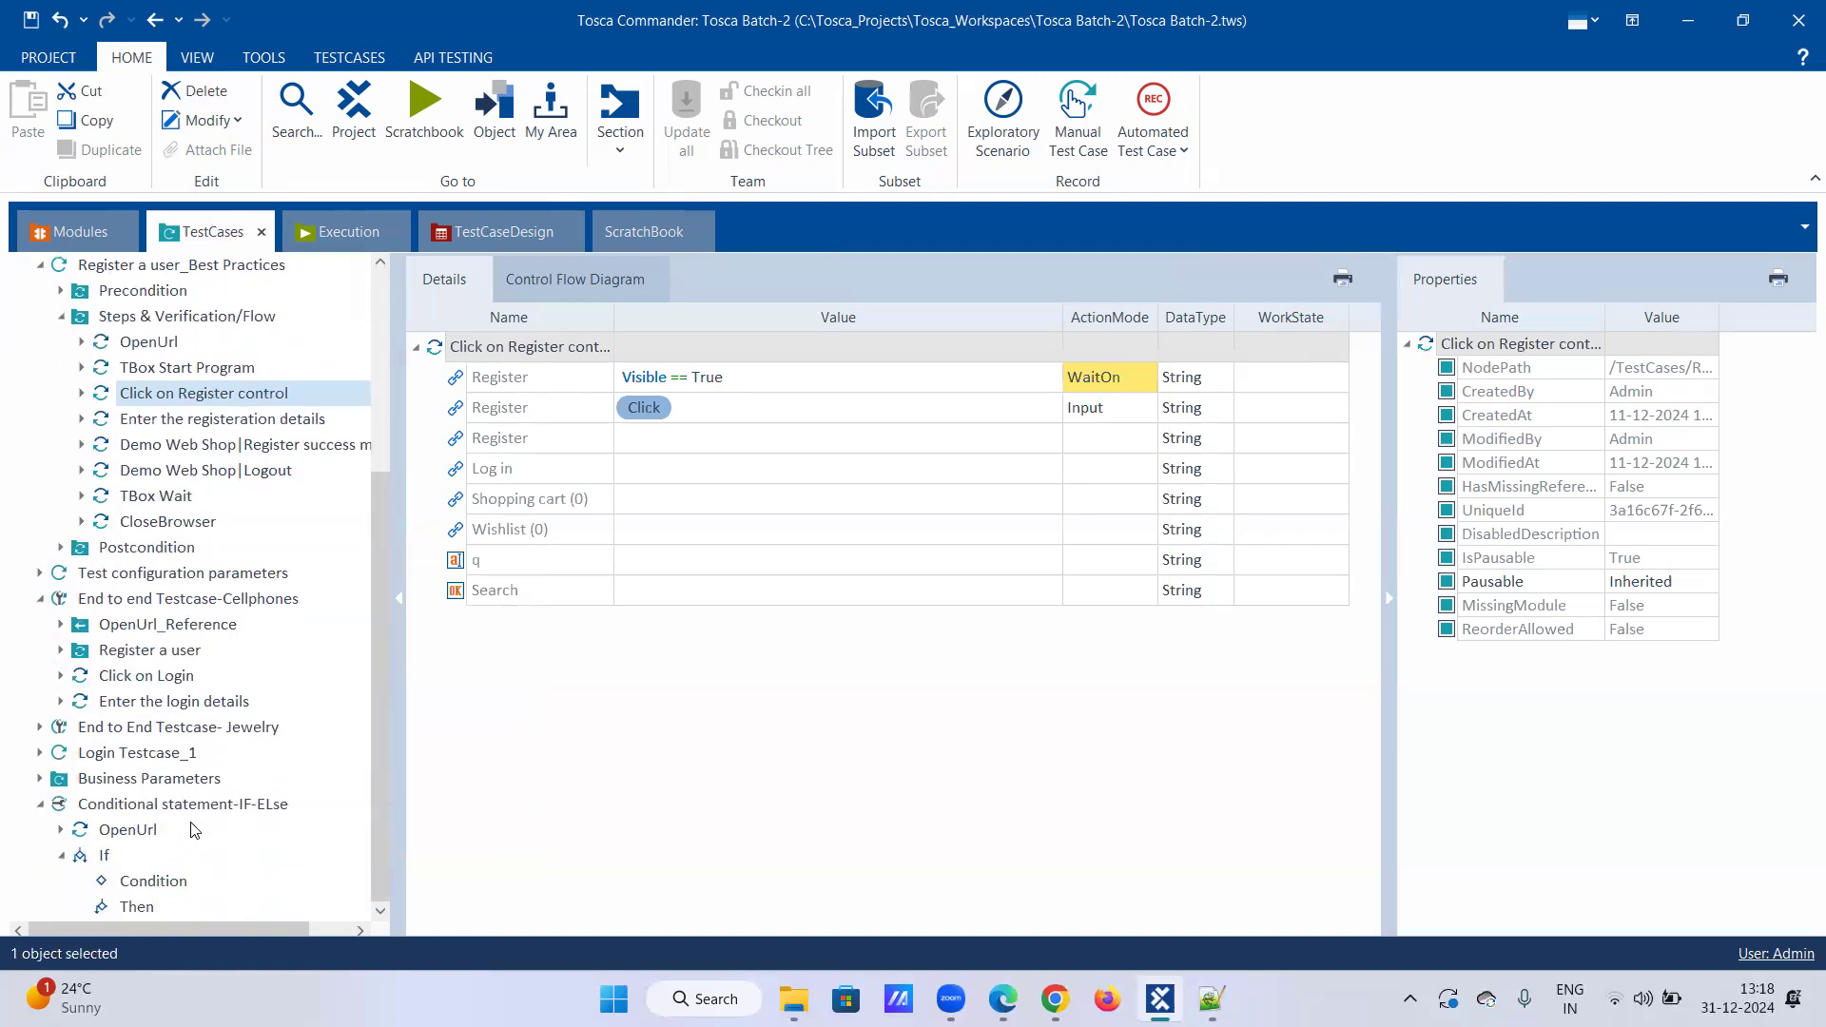
{"action": "right_click", "coordinate": [163, 883]}
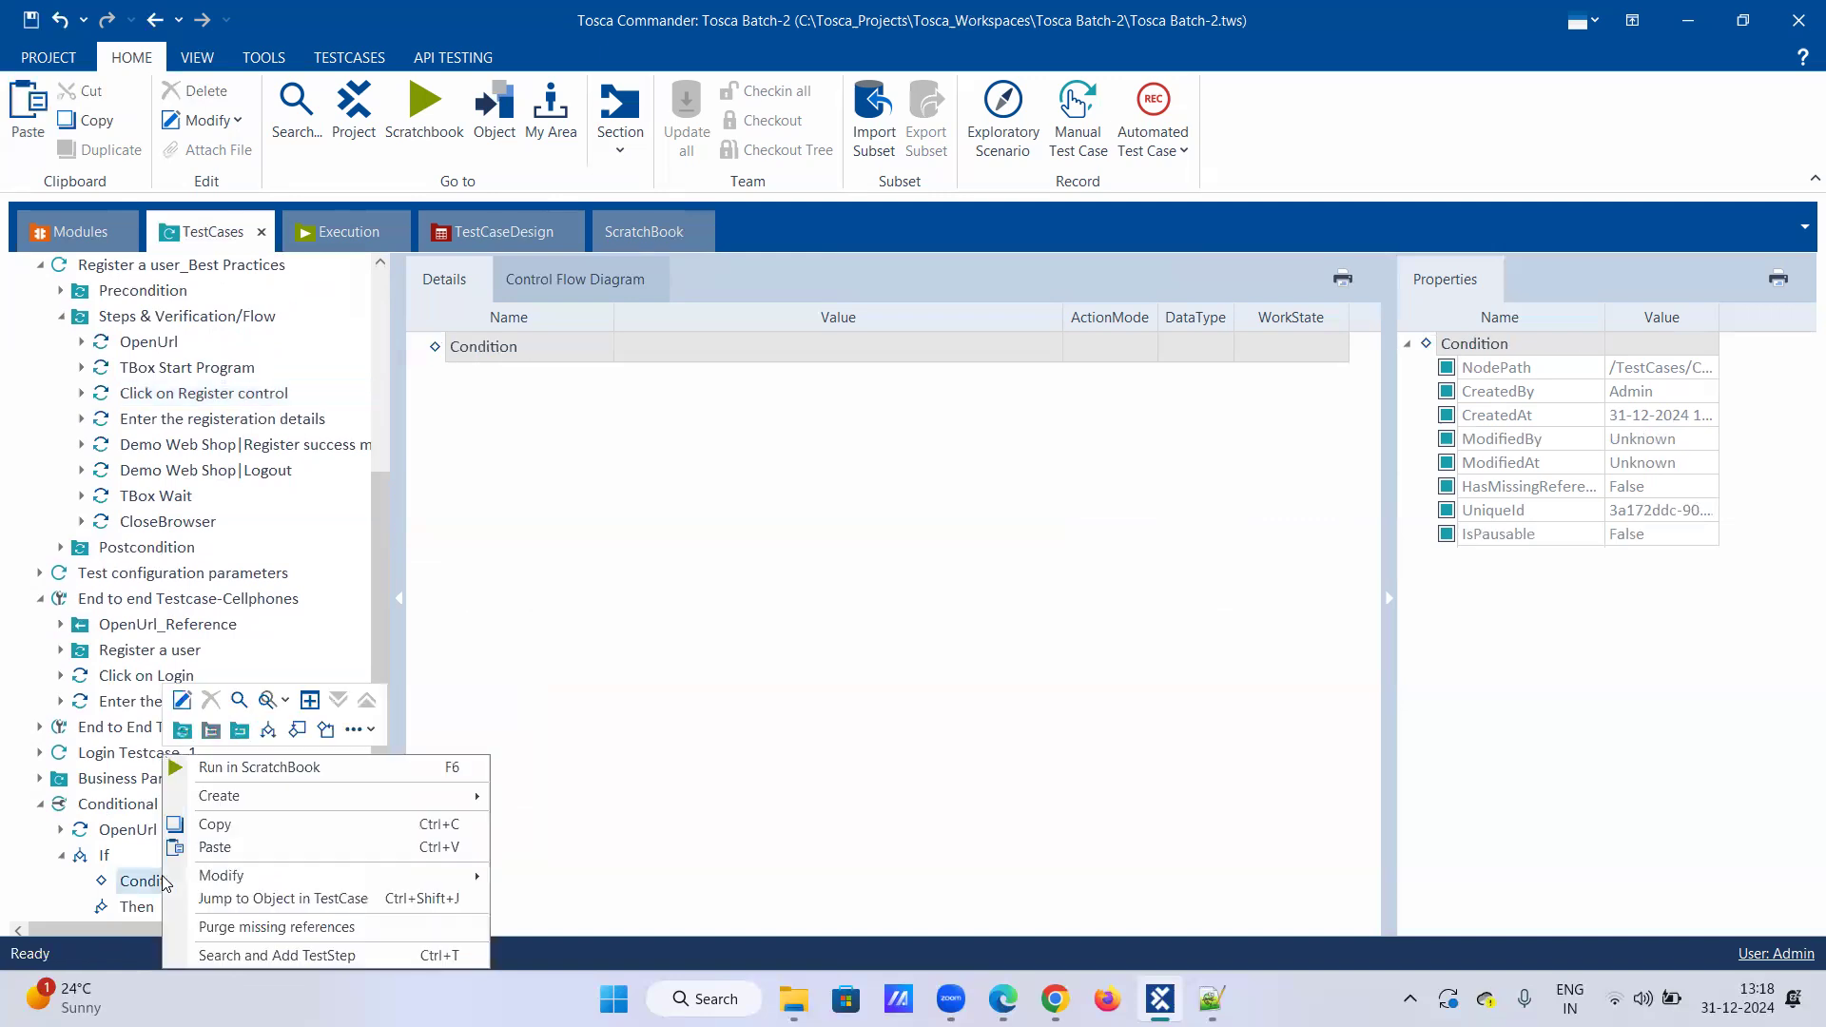
{"action": "left_click", "coordinate": [187, 849]}
{"action": "left_click", "coordinate": [81, 880]}
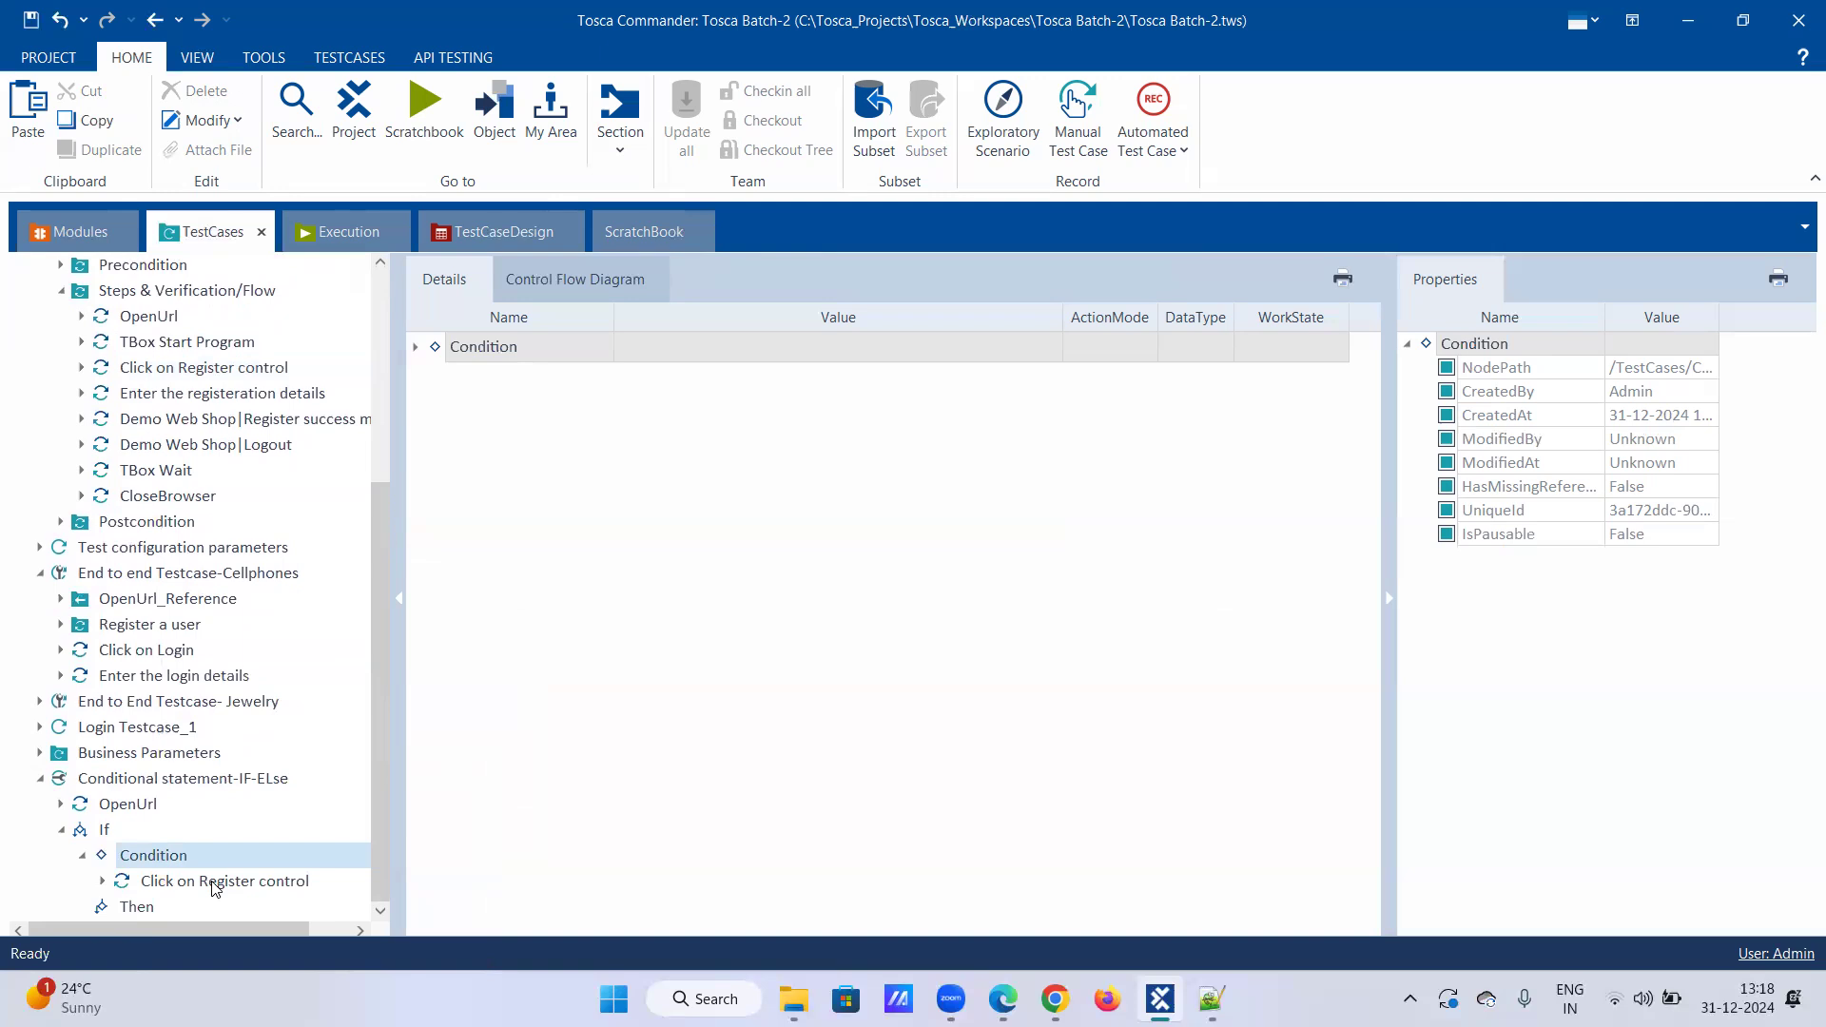
Step: Rename the pasted step to 'Verify if register is present or not'
{"action": "right_click", "coordinate": [215, 888]}
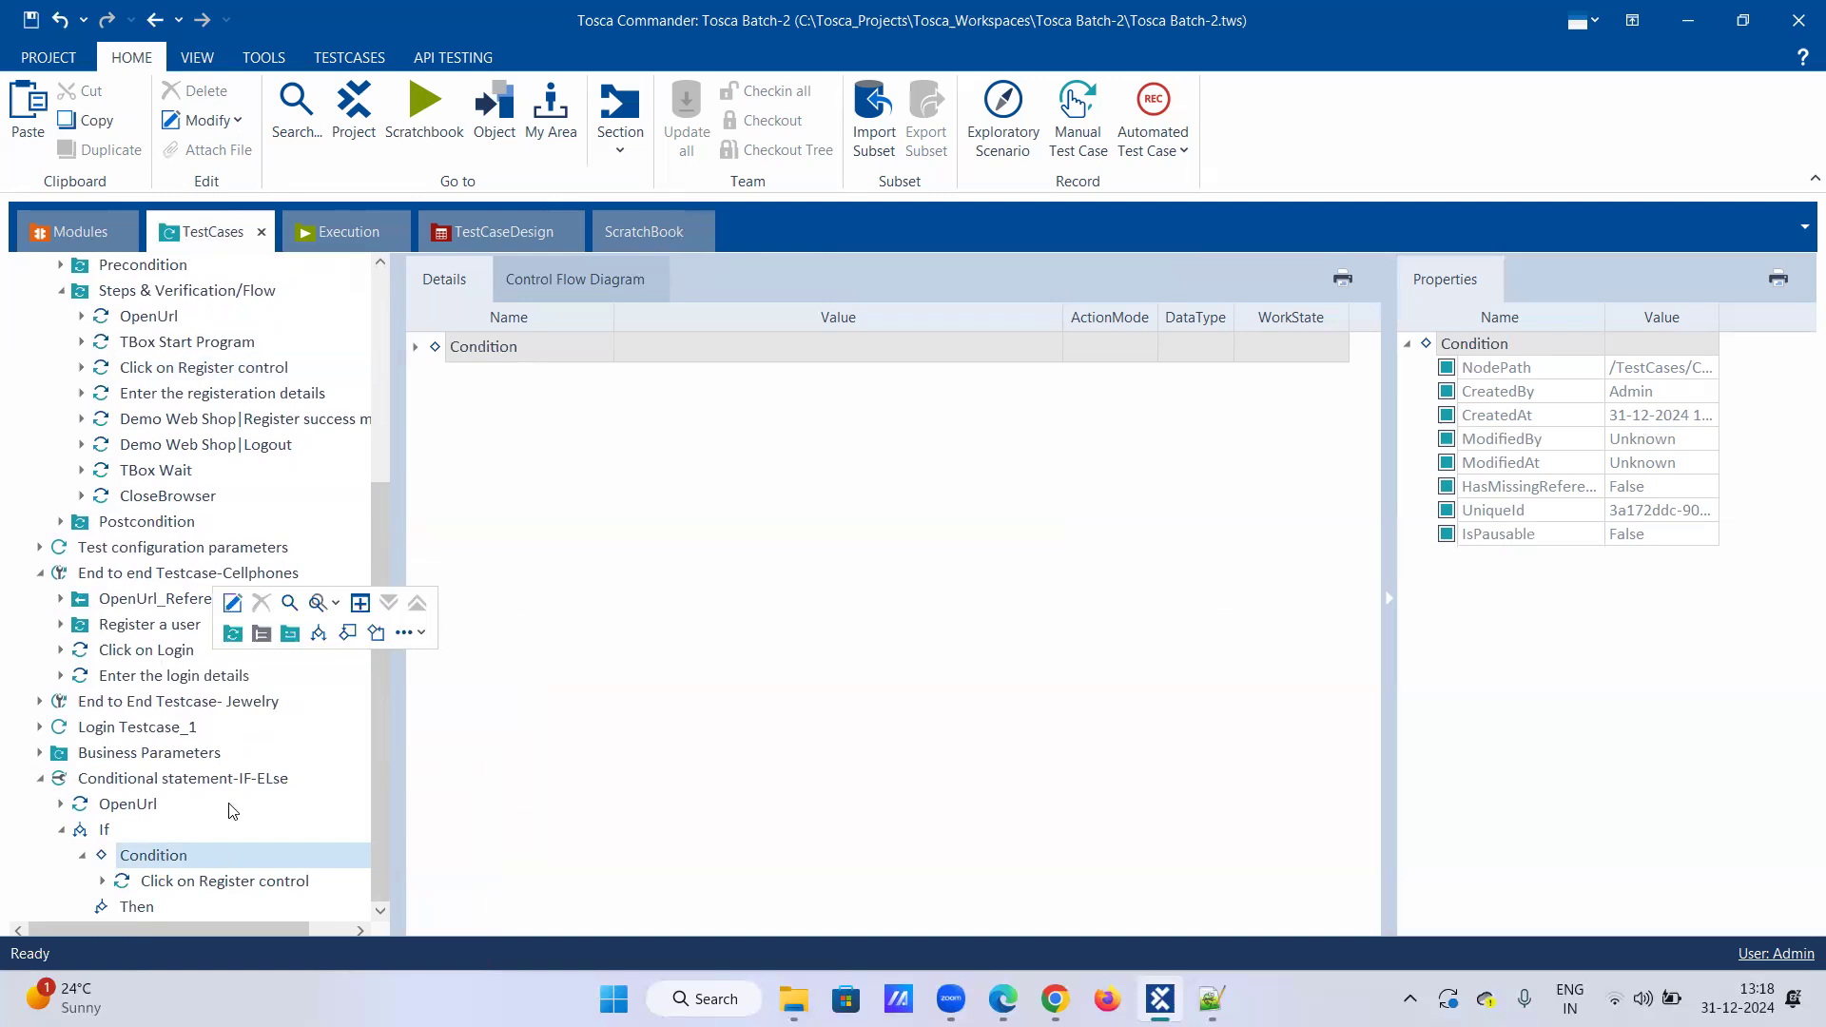
{"action": "left_click", "coordinate": [238, 605]}
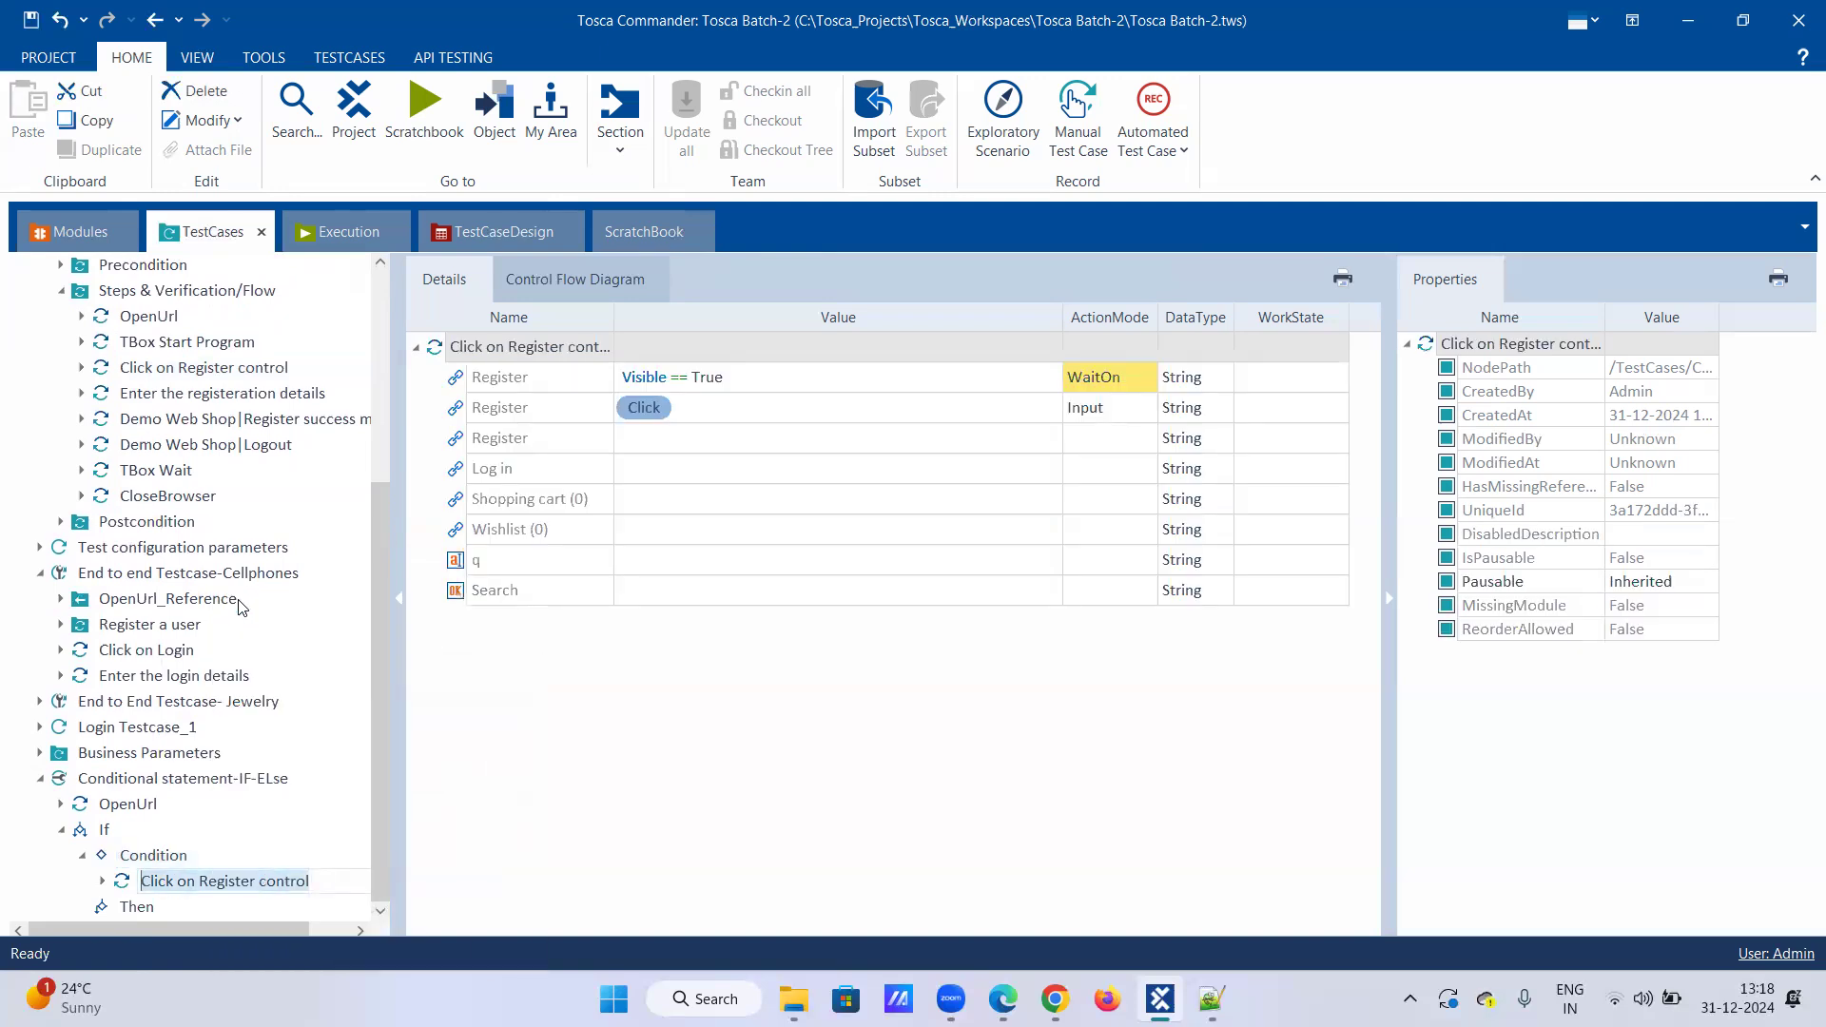
{"action": "type", "text": "Verify"}
{"action": "key", "text": "BackSpace"}
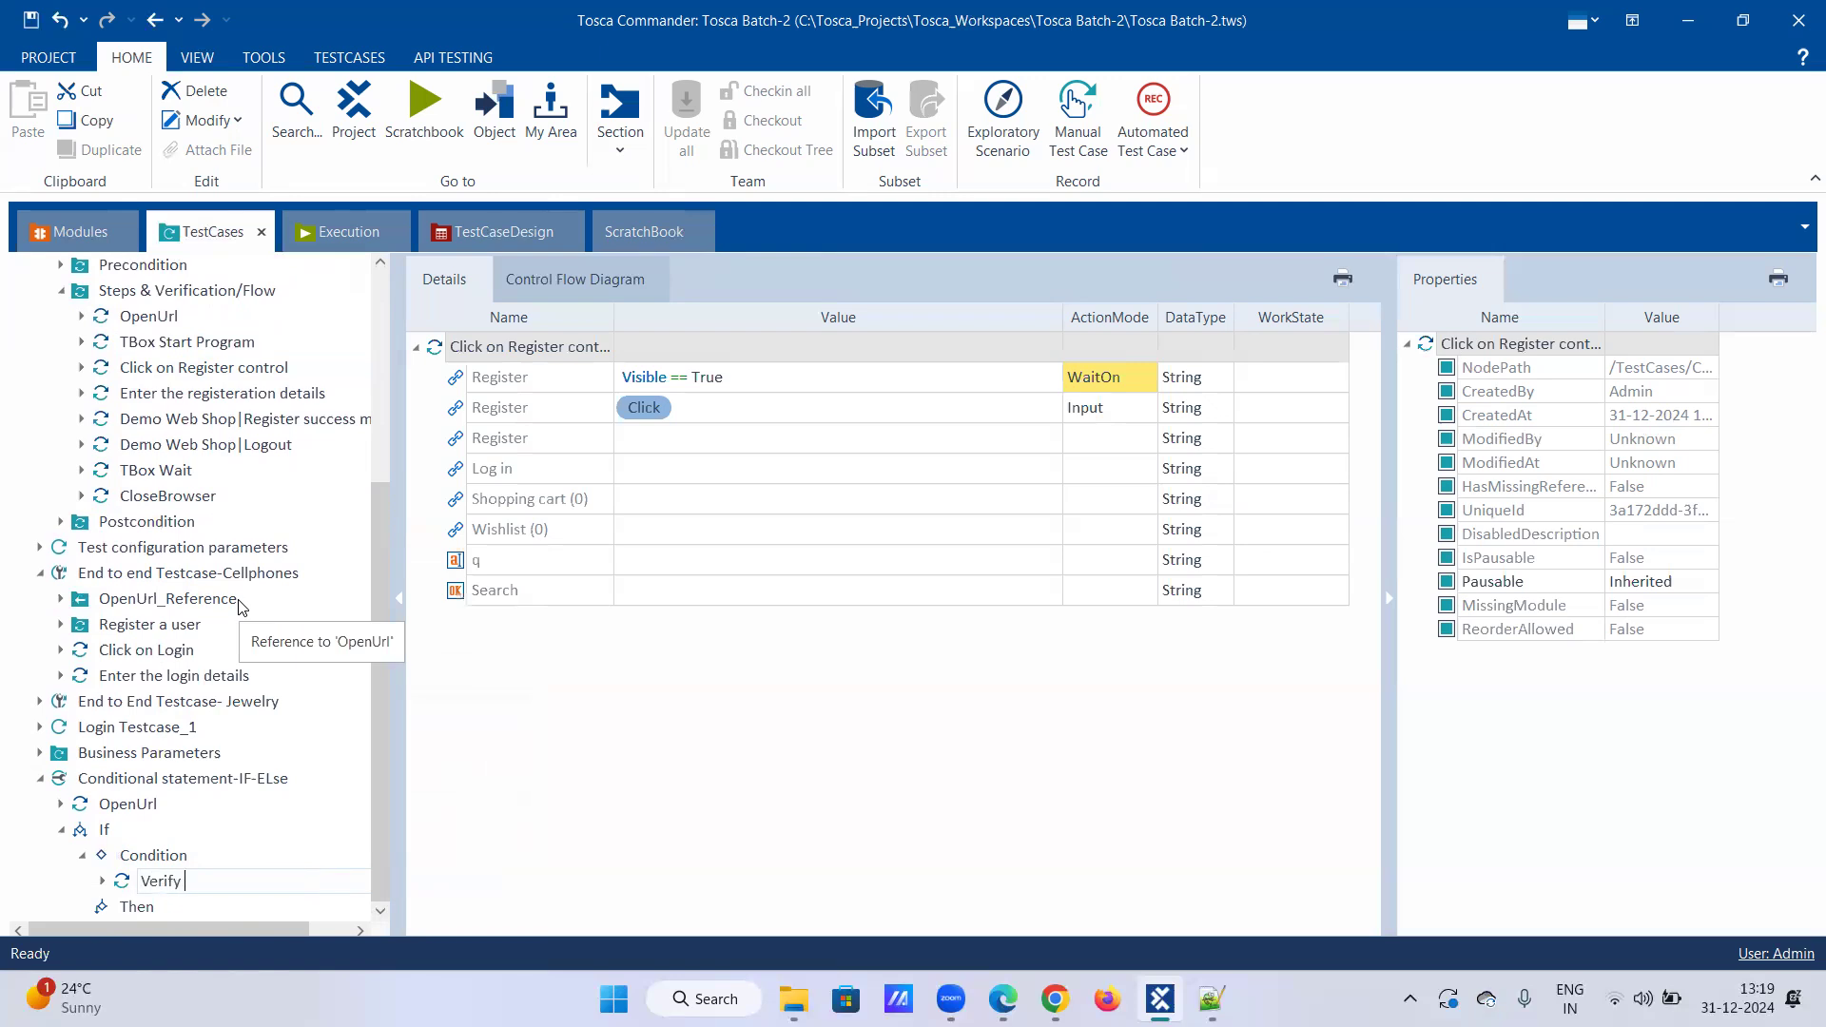
{"action": "type", "text": "if register is prese"}
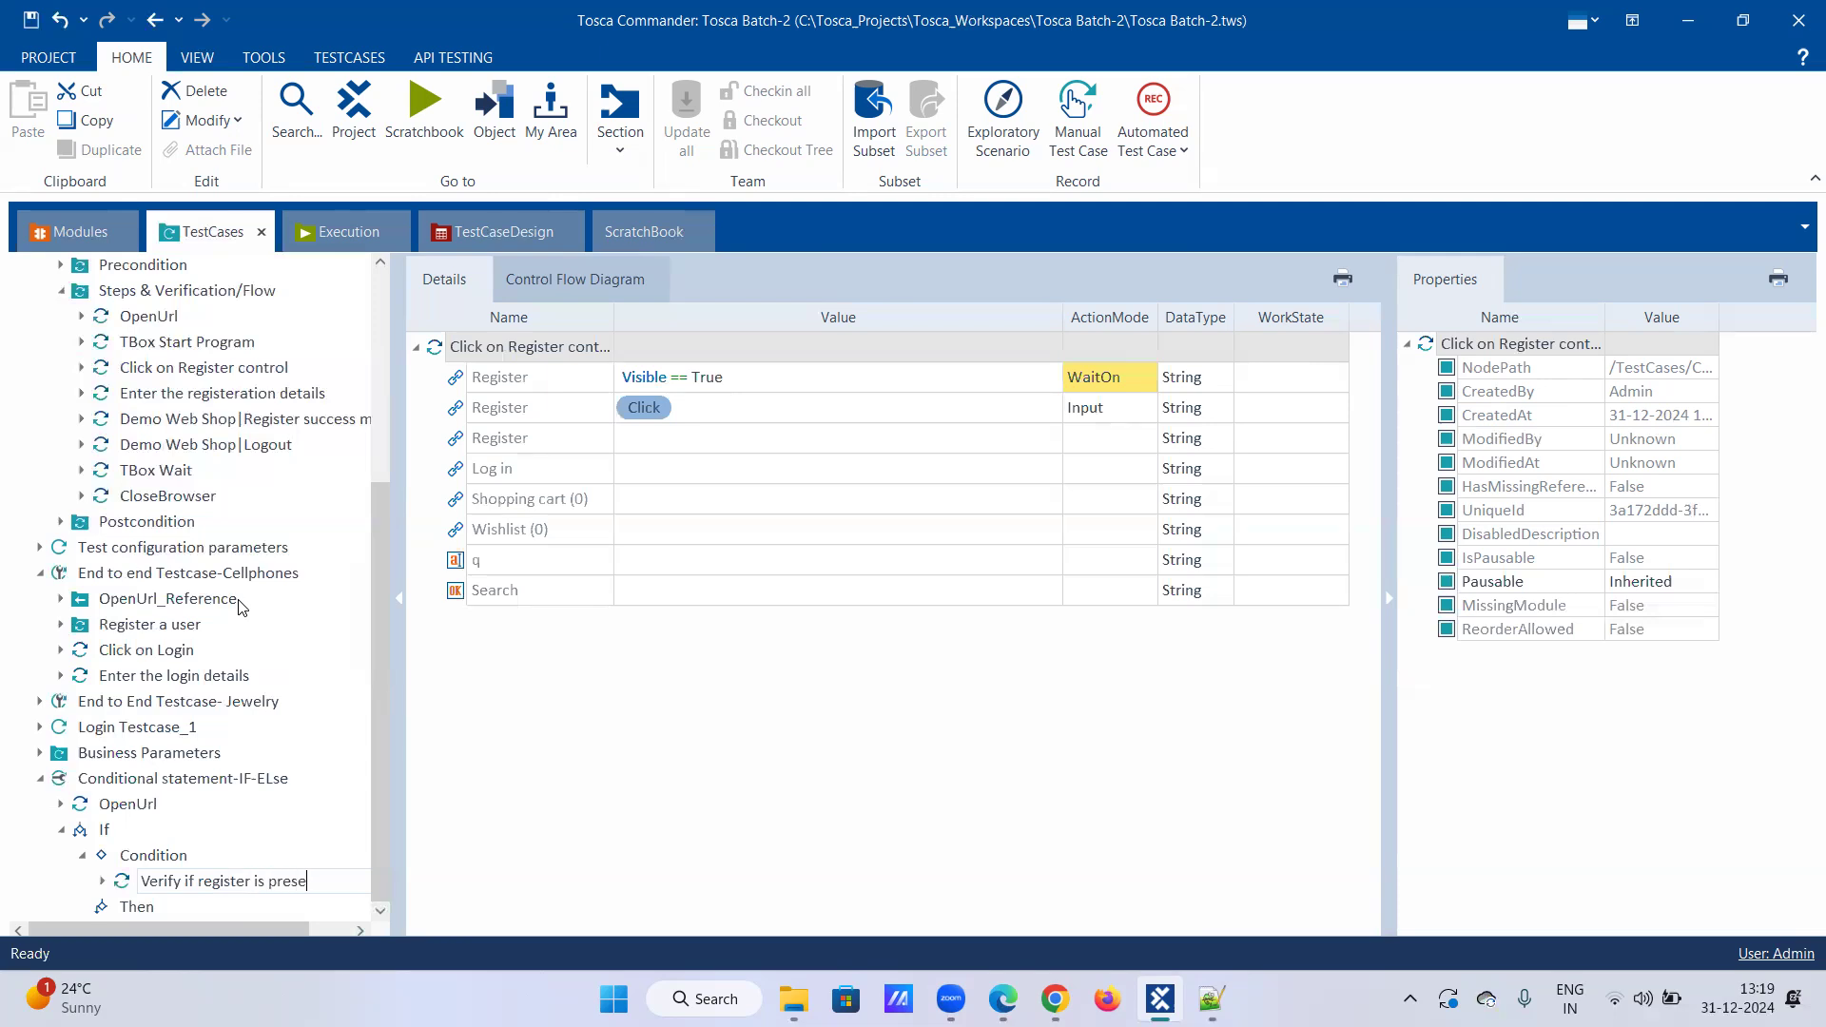
{"action": "type", "text": "nt or not"}
{"action": "key", "text": "Return"}
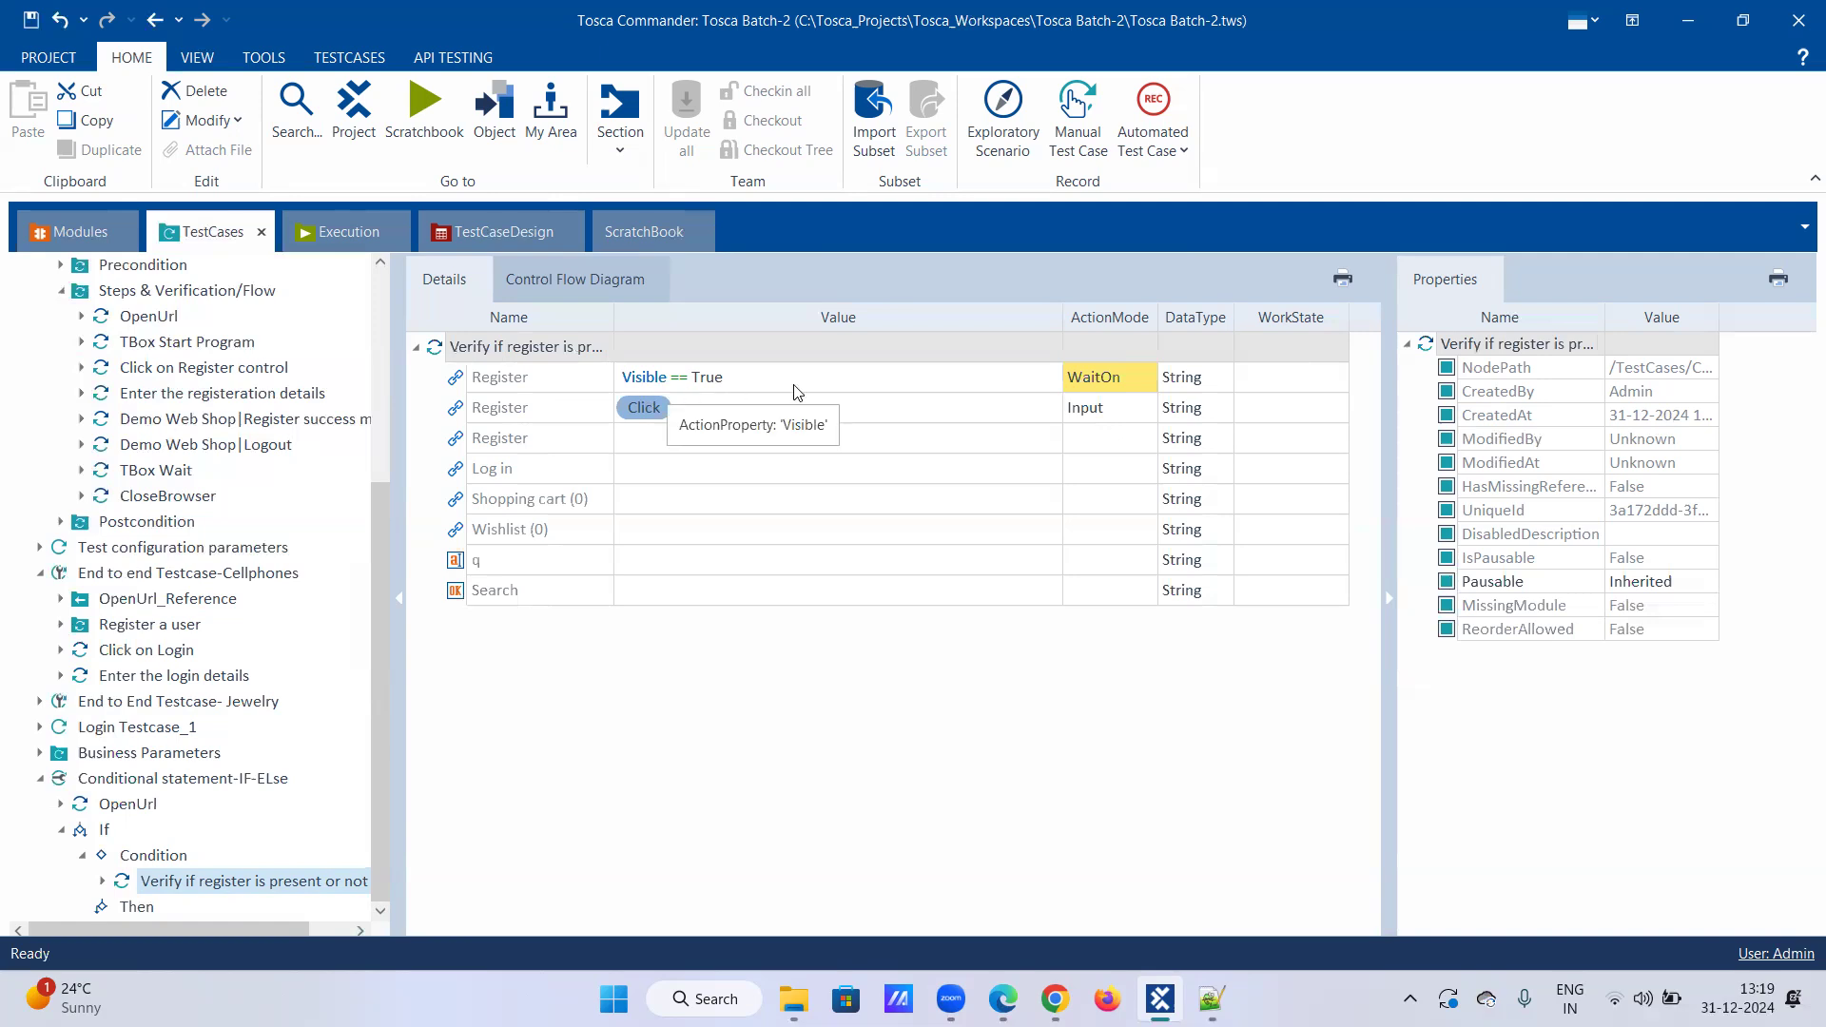
Step: Set the first Register row's ActionMode to Verify
{"action": "left_click", "coordinate": [1141, 381]}
{"action": "left_click", "coordinate": [1145, 379]}
{"action": "left_click", "coordinate": [1110, 439]}
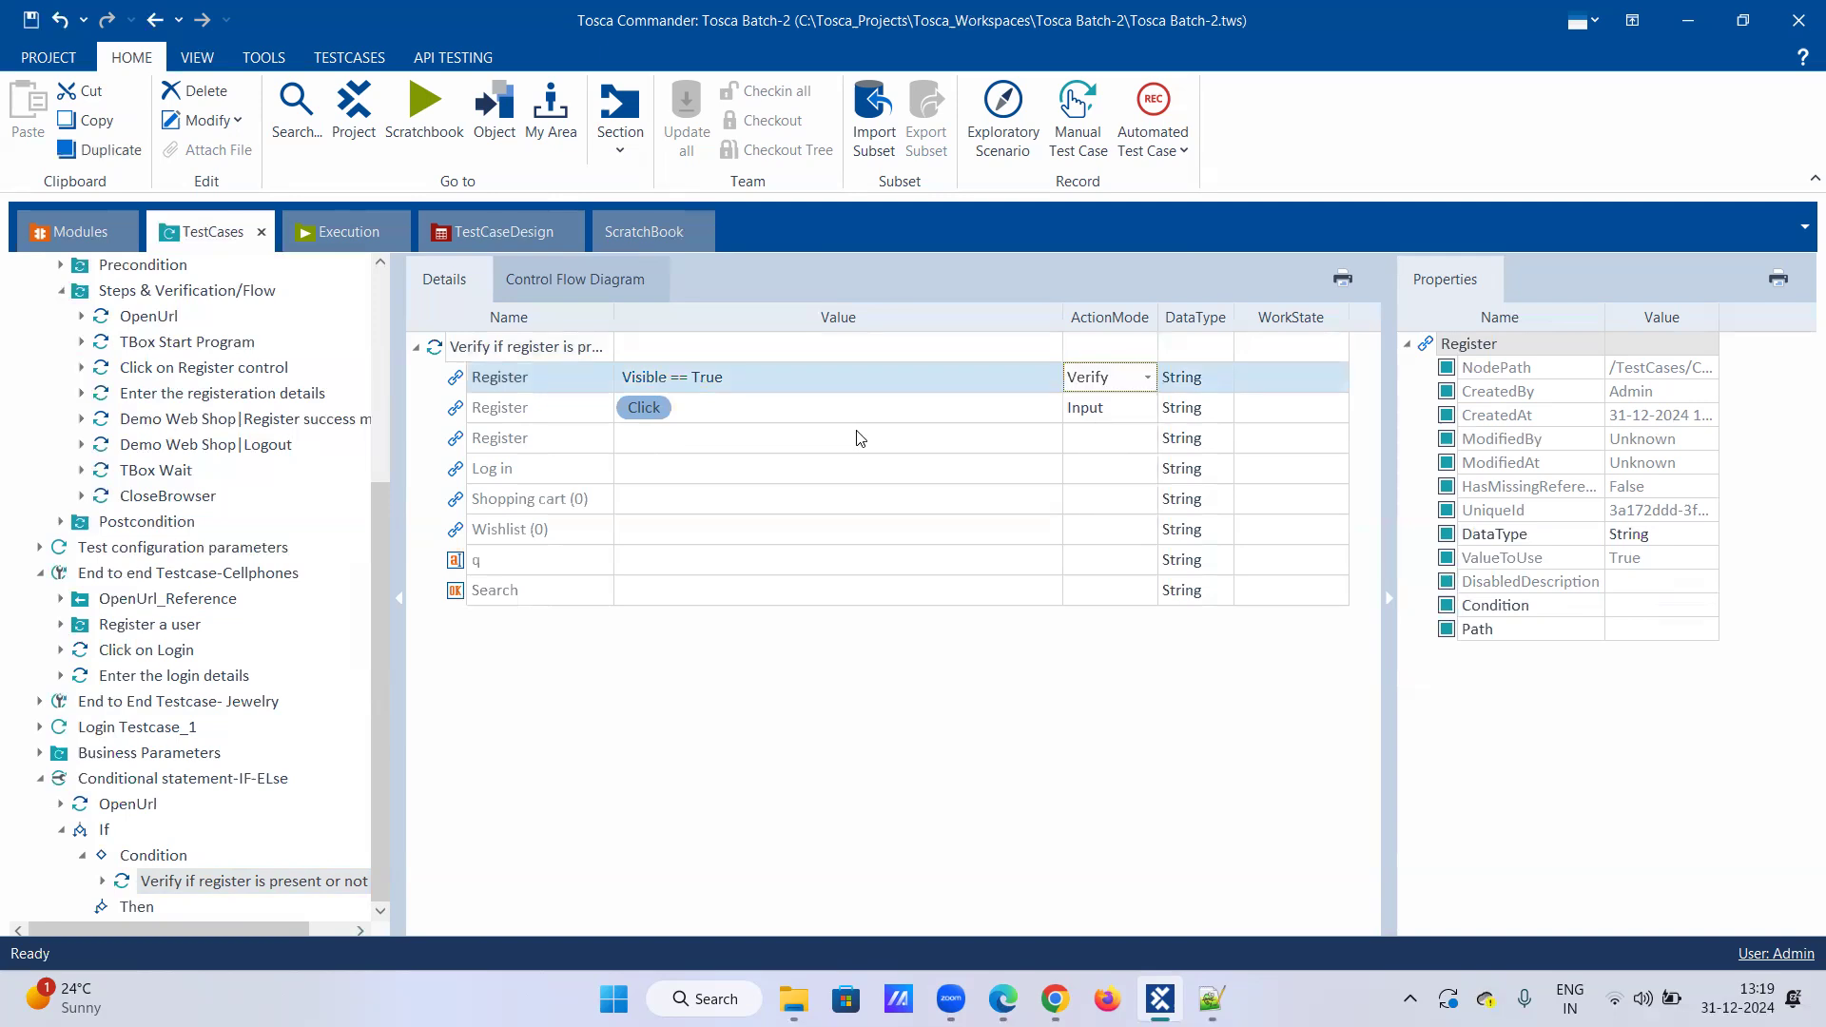
Step: Cut the Register click row out of the condition step
{"action": "left_click", "coordinate": [856, 418]}
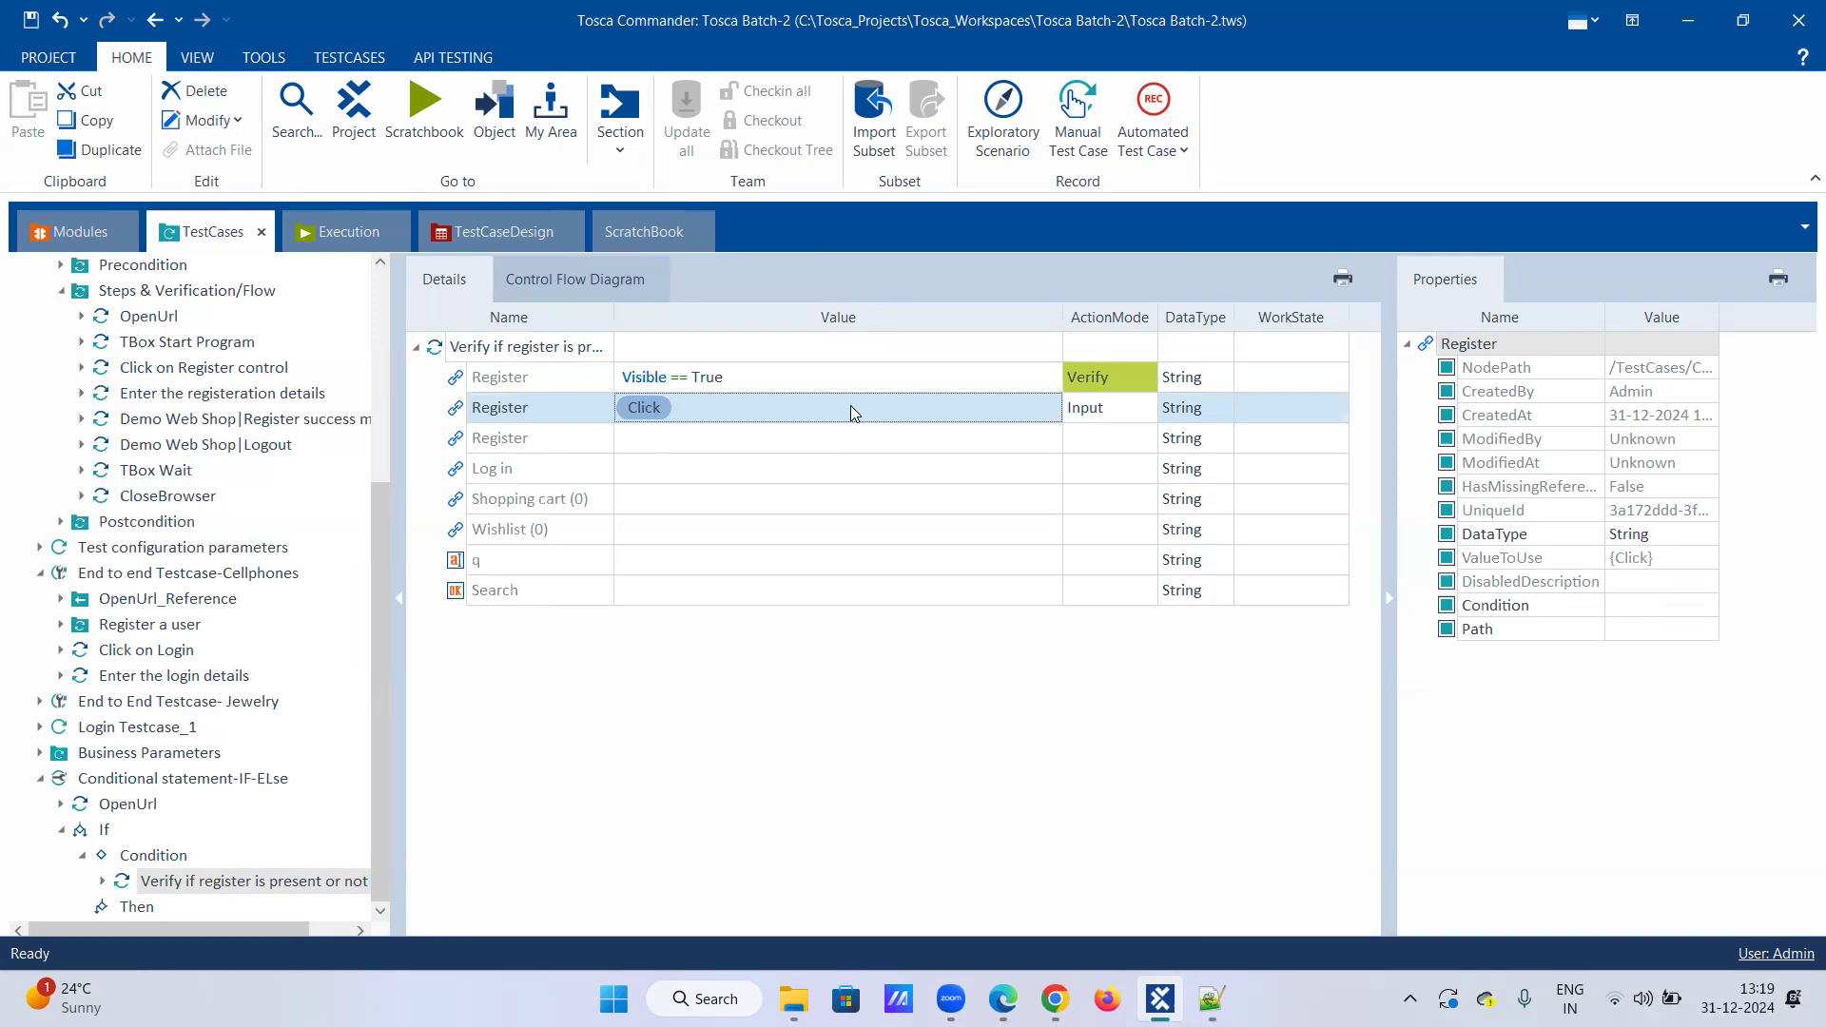
{"action": "right_click", "coordinate": [847, 411]}
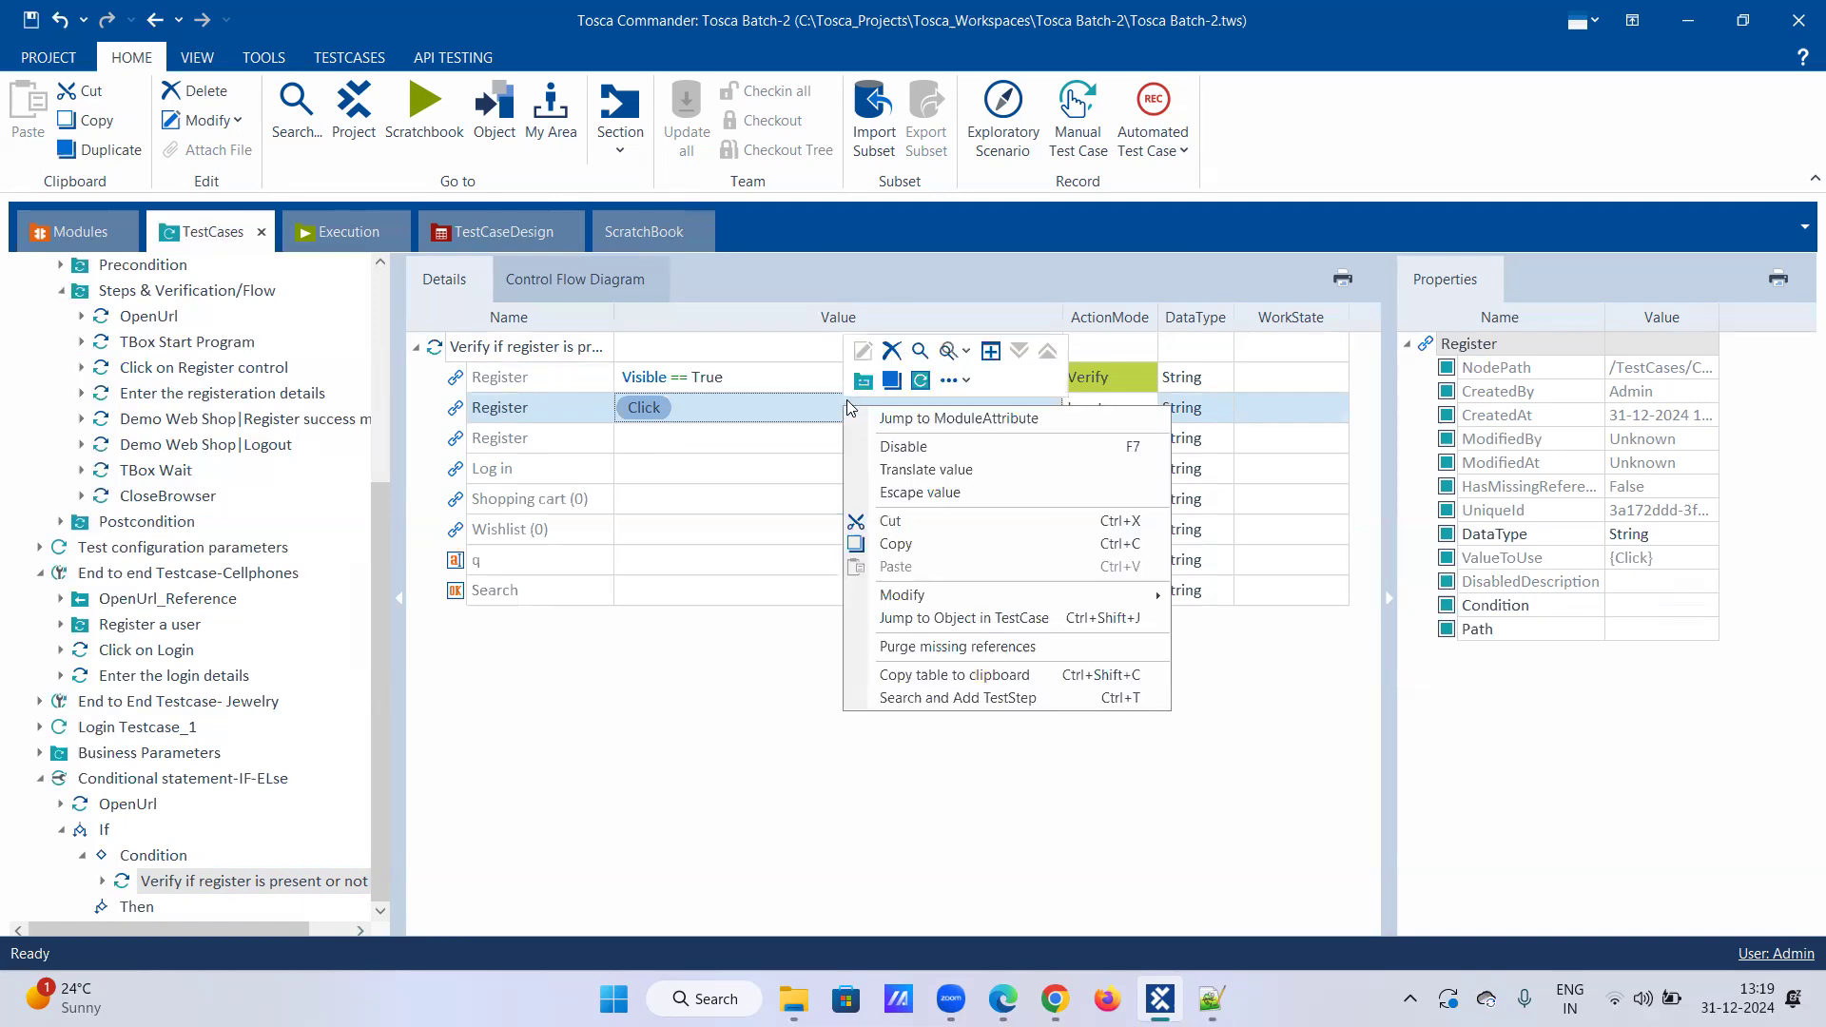
{"action": "left_click", "coordinate": [892, 351]}
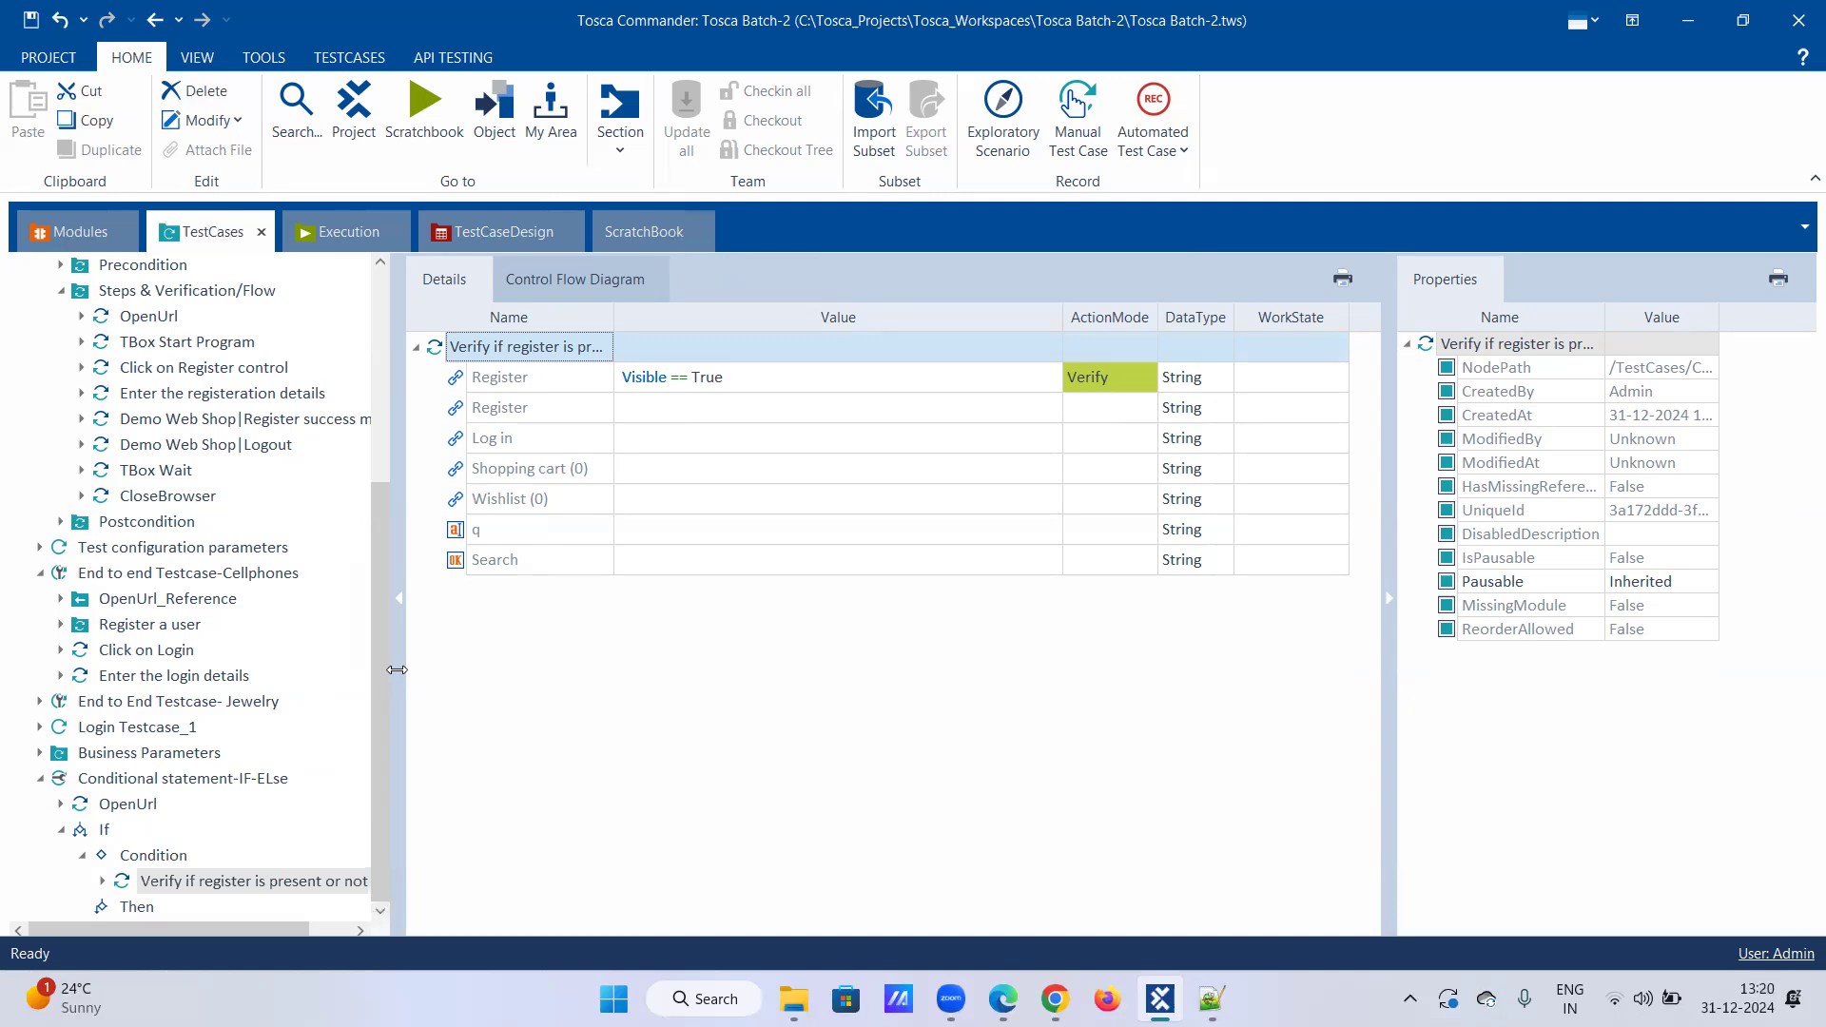
Step: Bring the Demo Web Shop Chrome window forward, then switch back to Tosca Commander
{"action": "mouse_move", "coordinate": [1054, 998]}
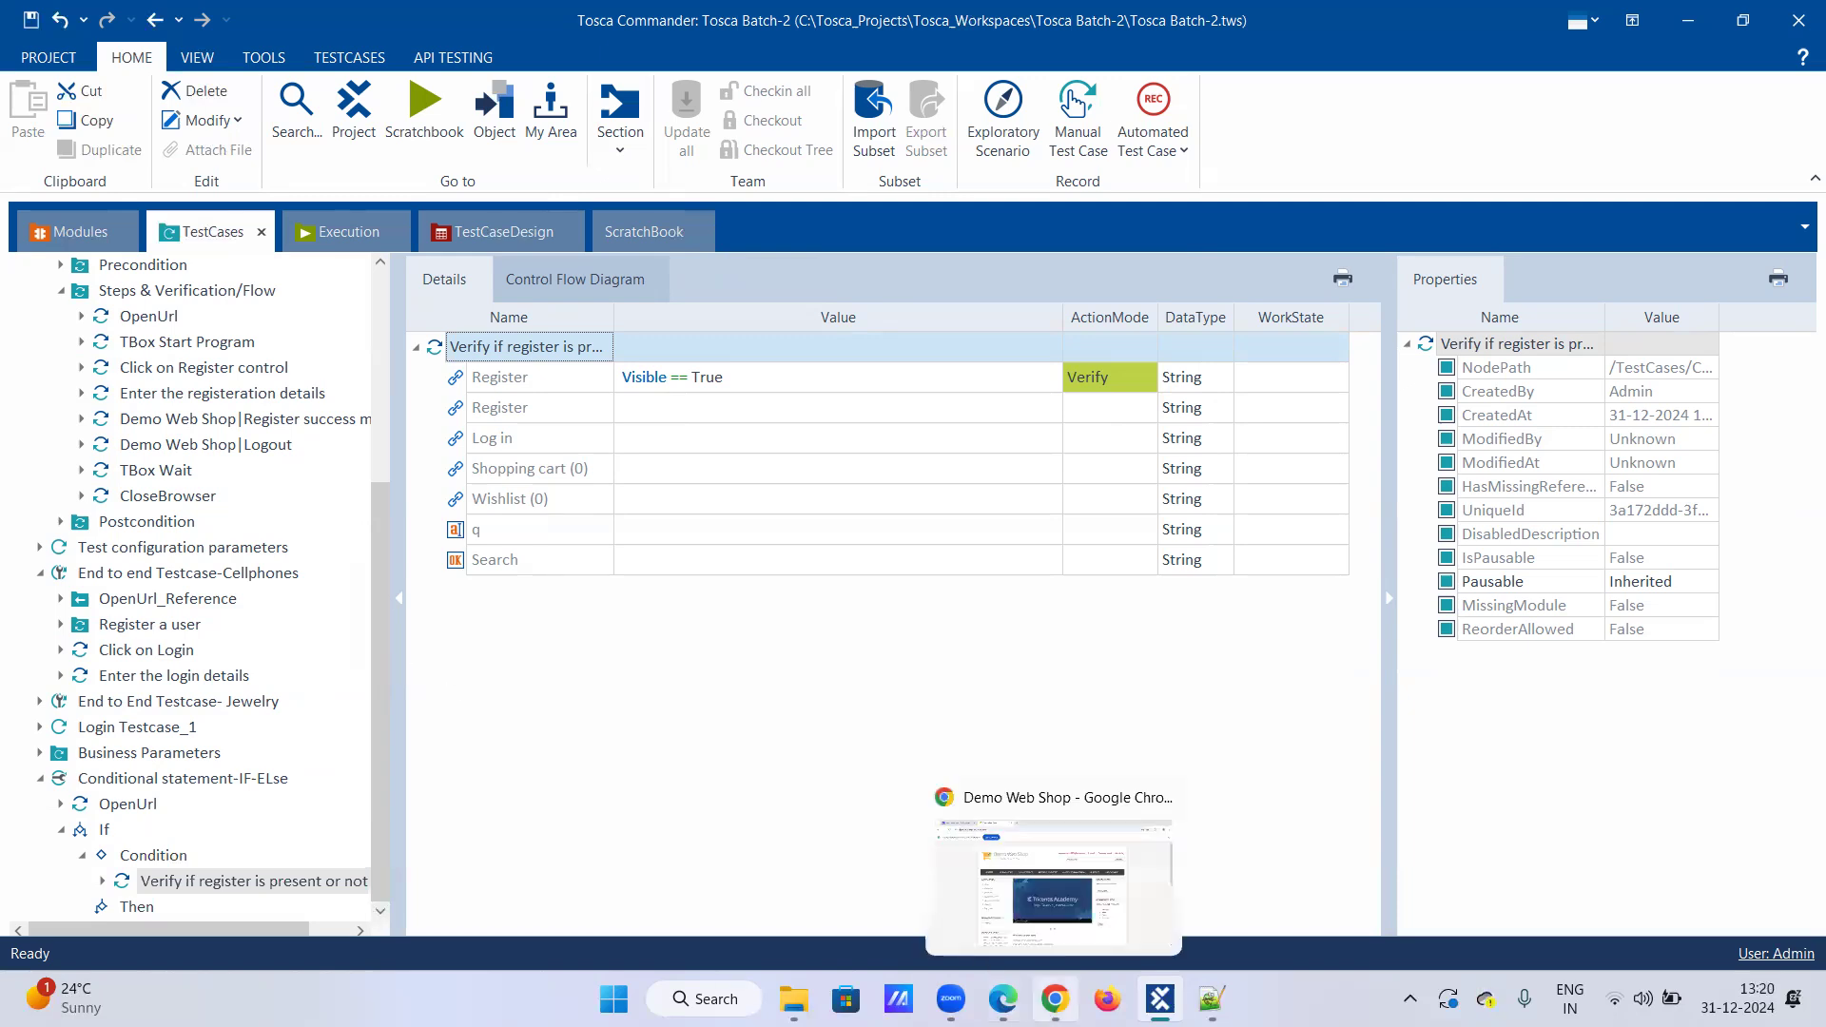
{"action": "left_click", "coordinate": [994, 894]}
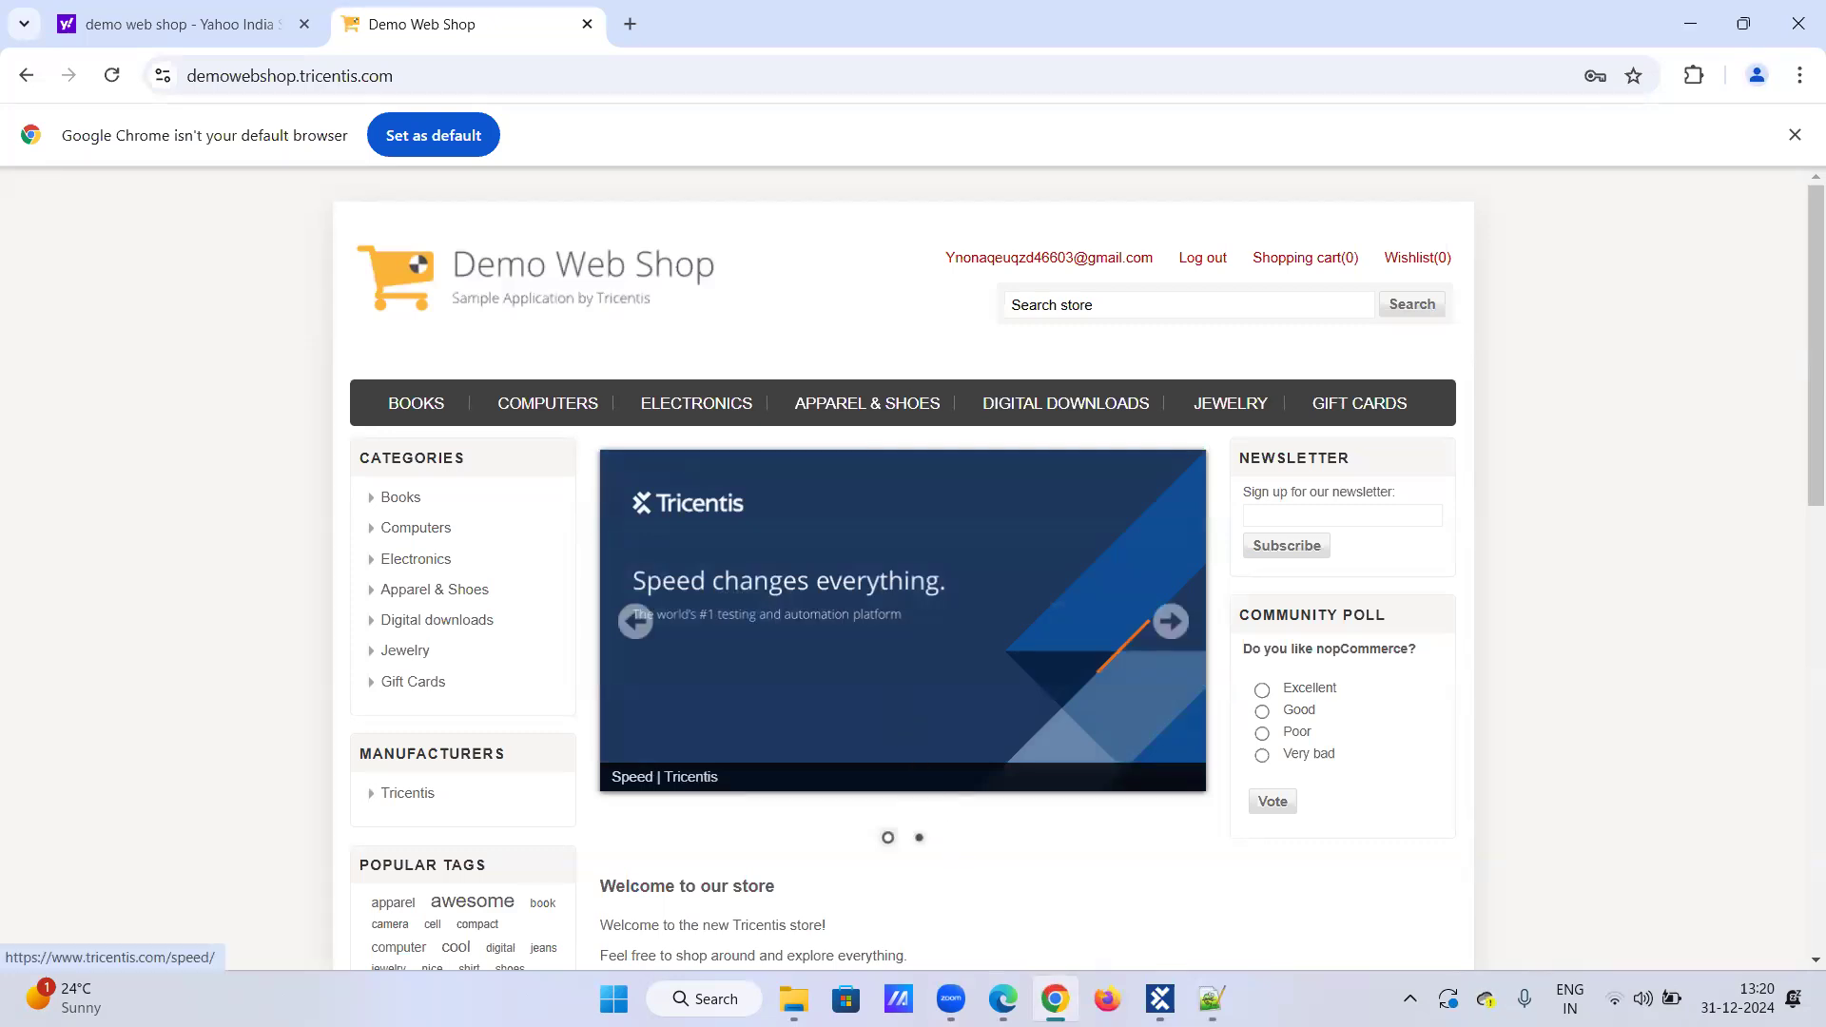
{"action": "left_click", "coordinate": [1160, 998]}
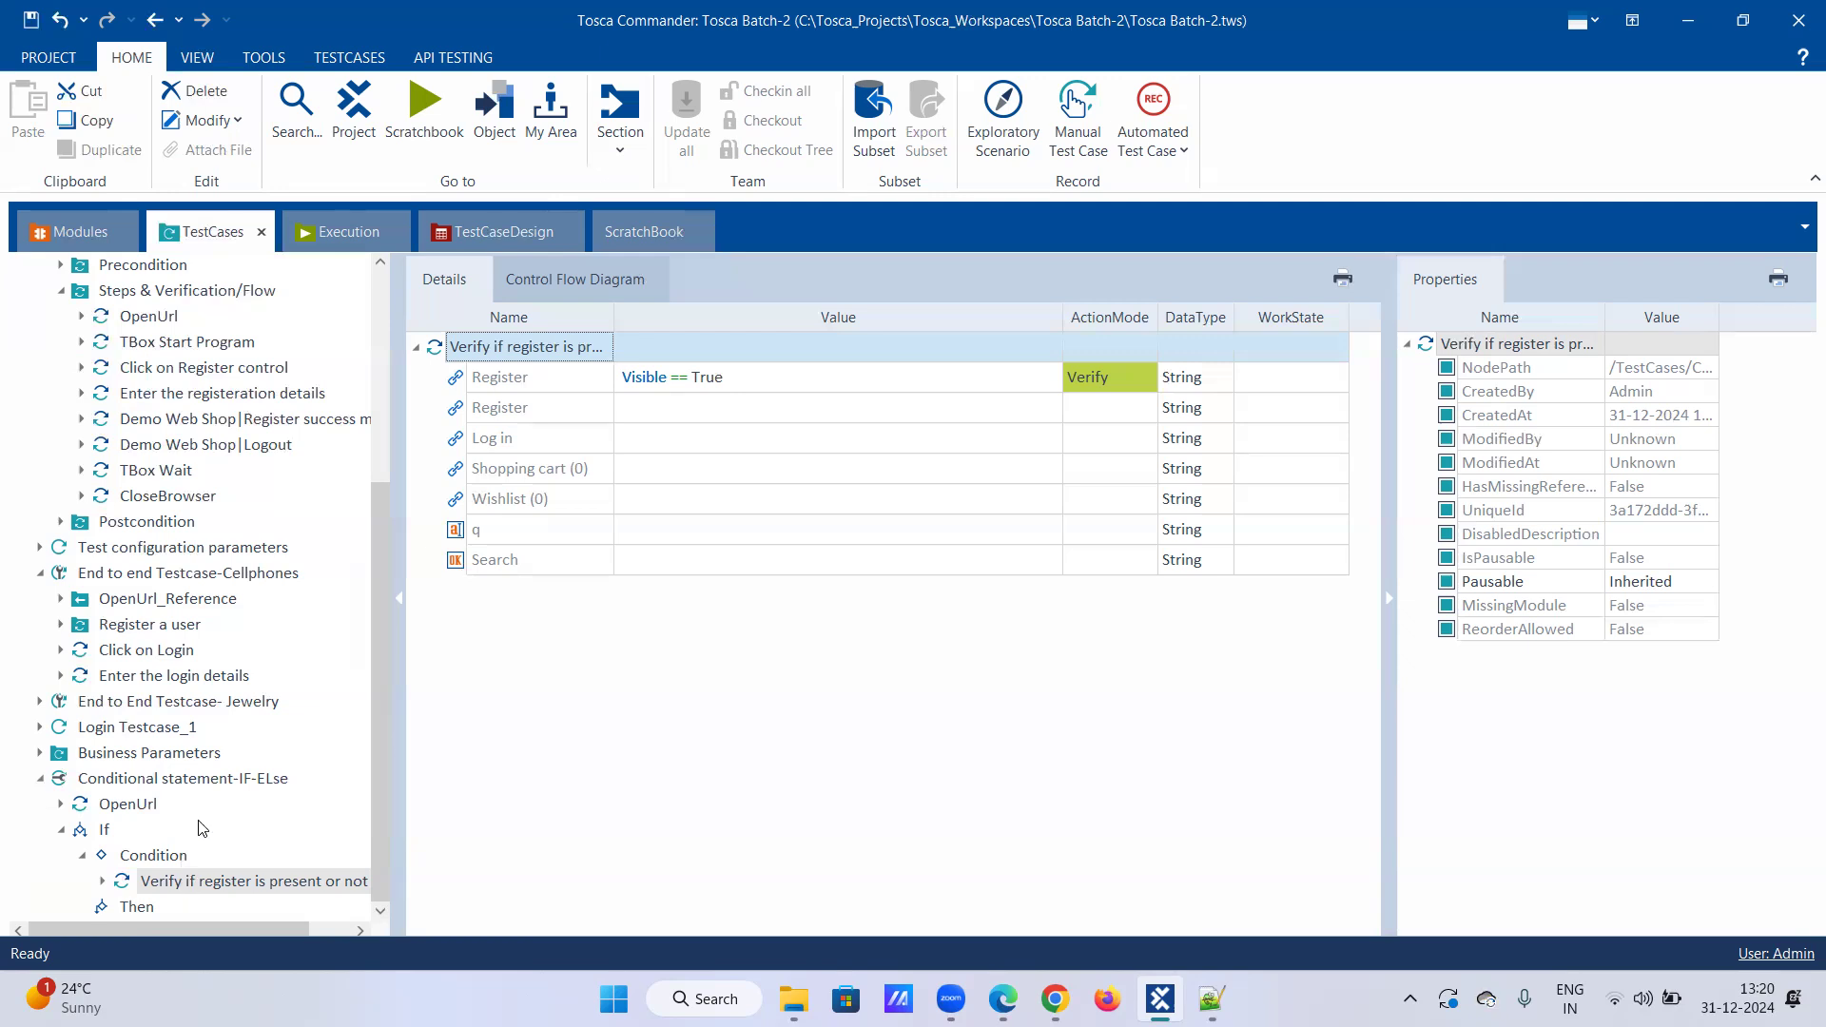
Step: Paste Click on Register control, Enter the registeration details and Register success message into the Then branch
{"action": "left_click", "coordinate": [163, 377]}
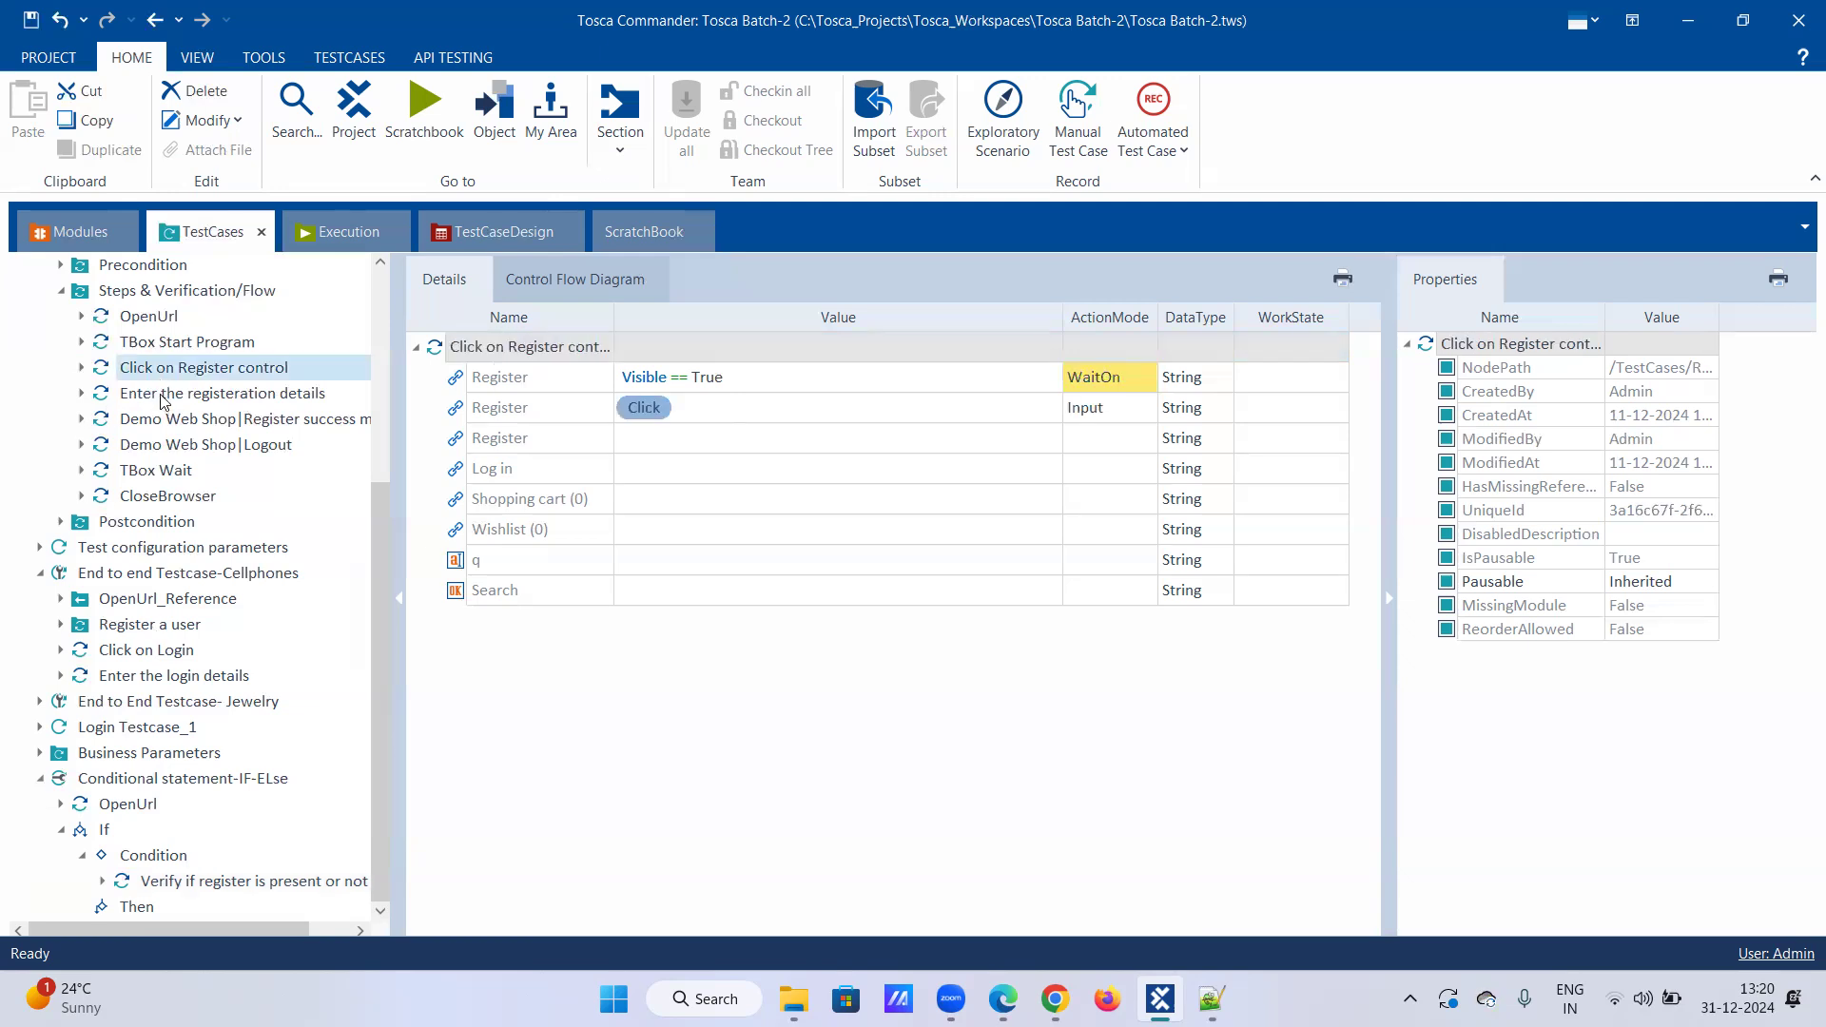
{"action": "left_click", "coordinate": [163, 392], "text": "shift"}
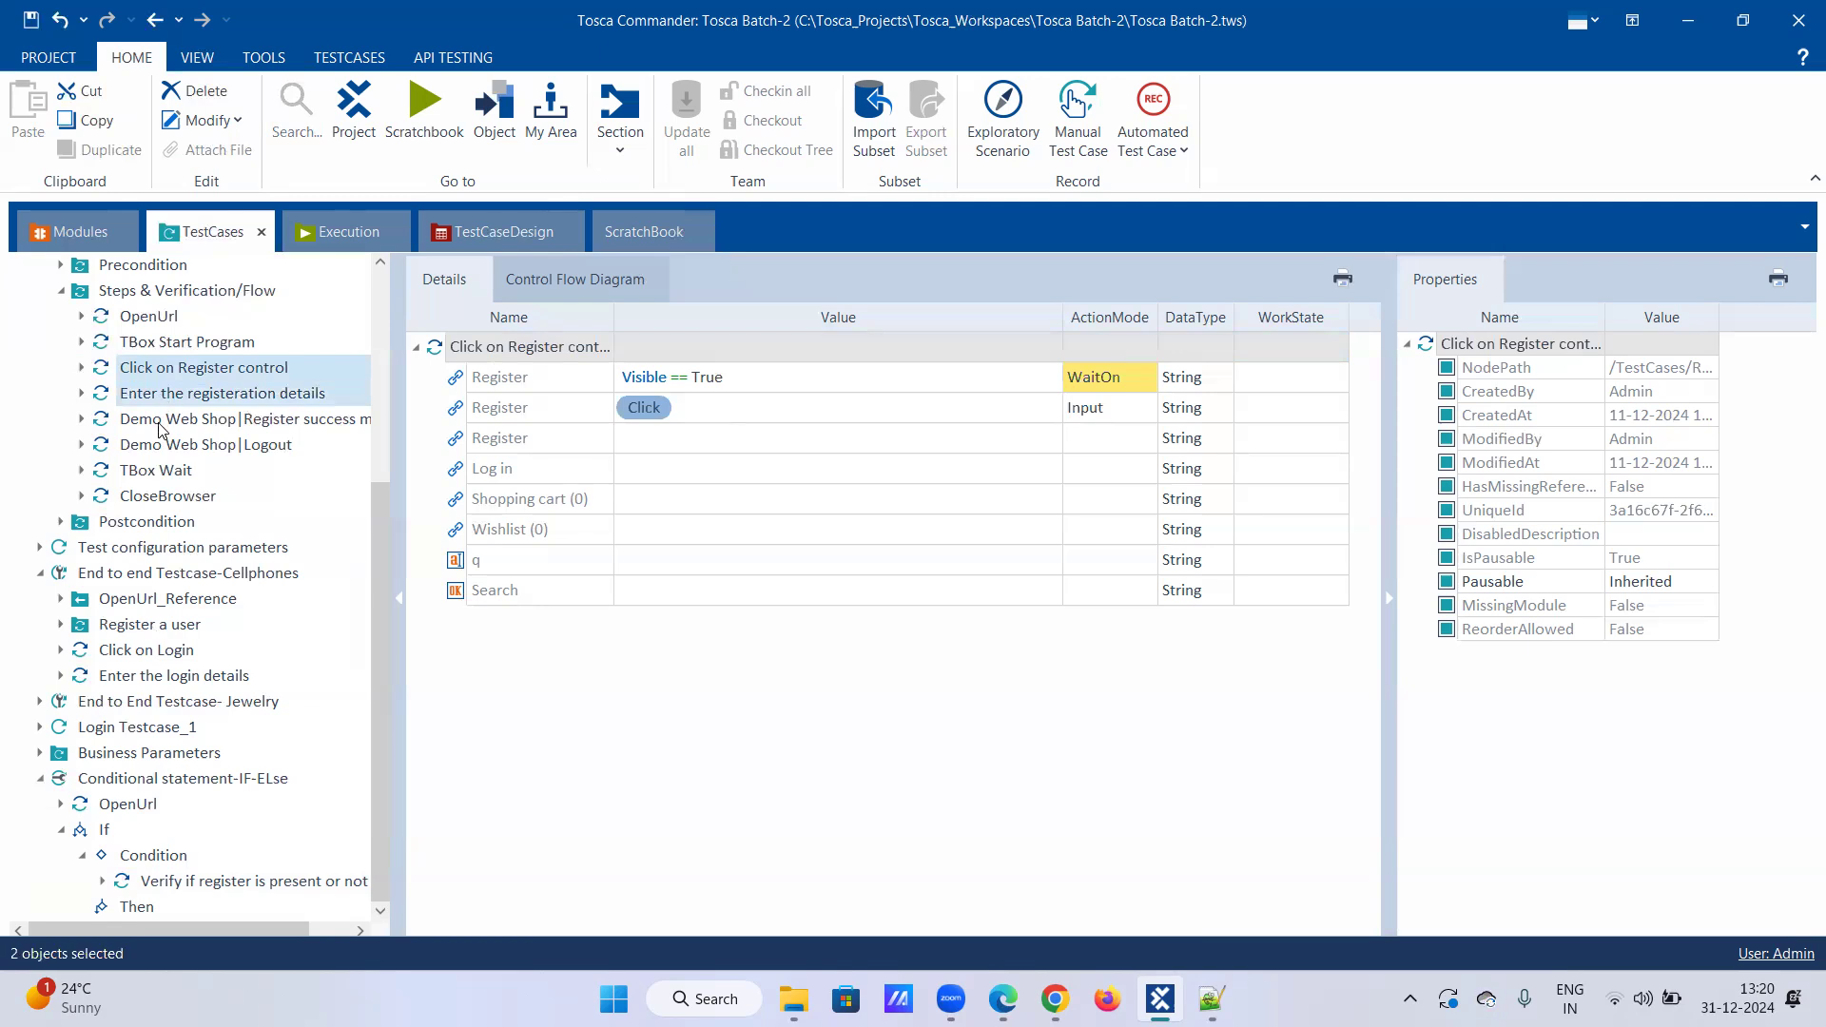
{"action": "right_click", "coordinate": [160, 429]}
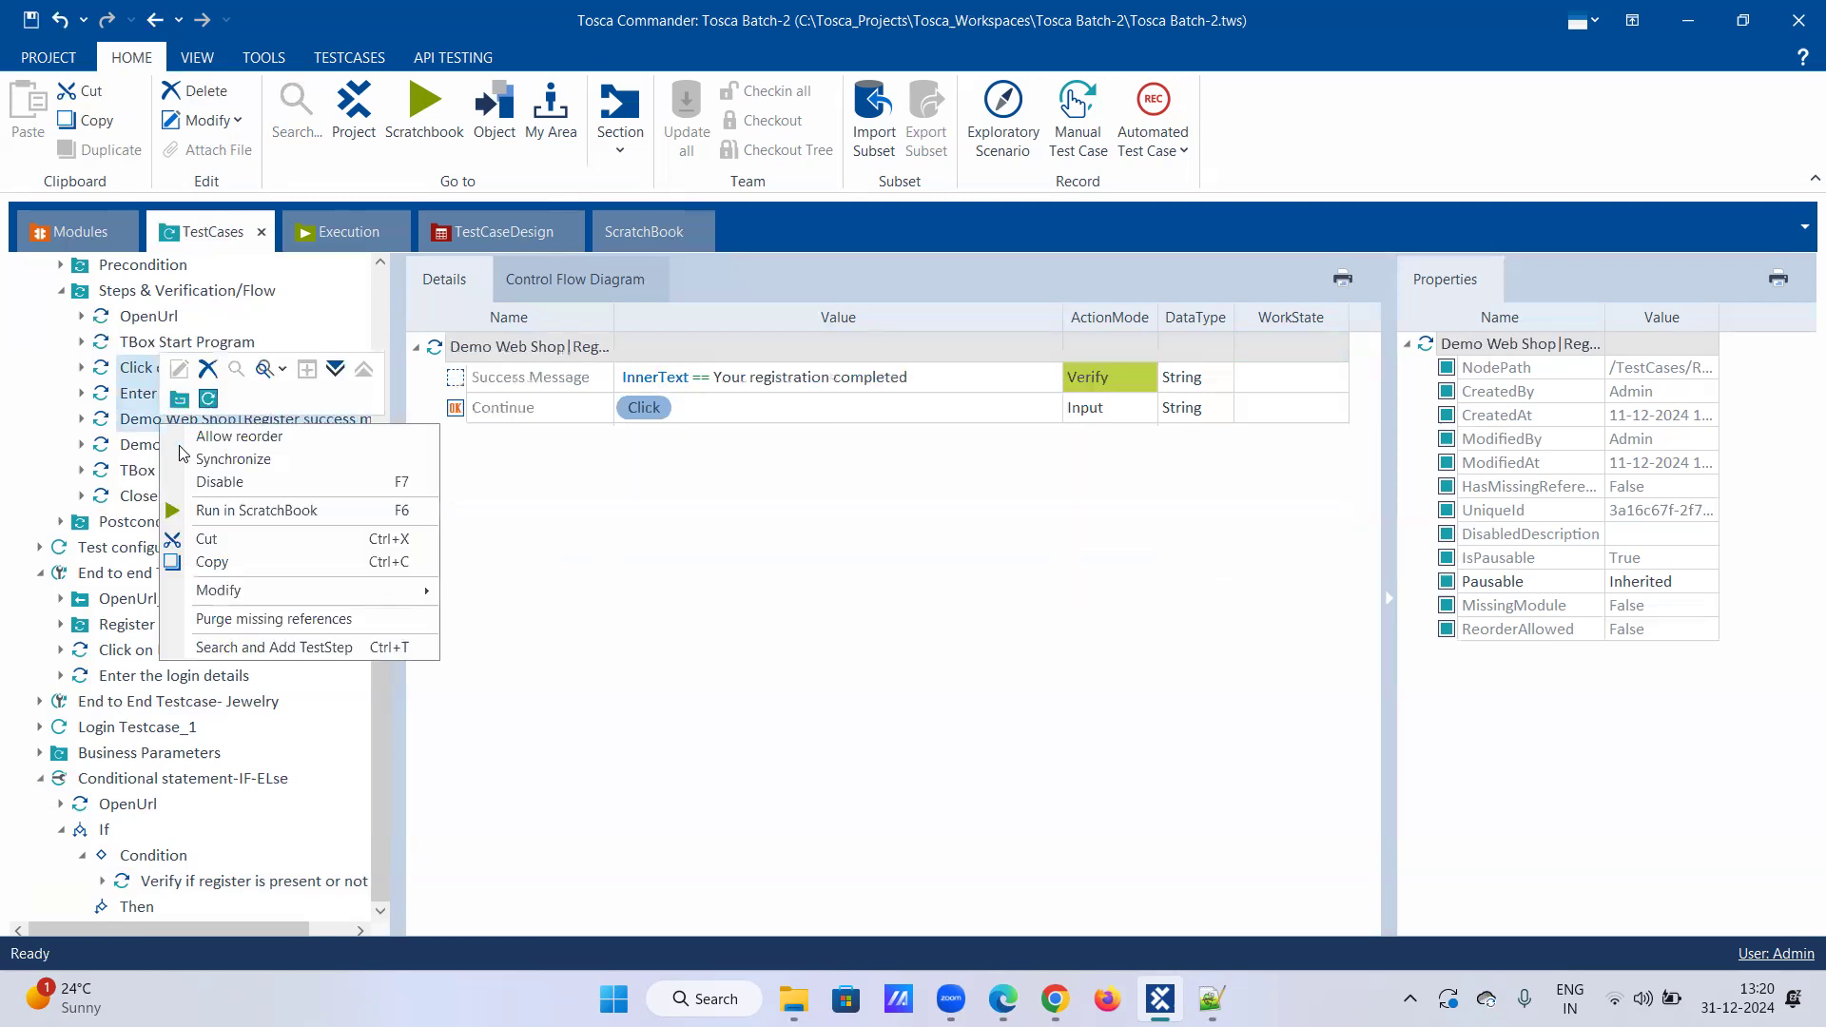
{"action": "left_click", "coordinate": [210, 563]}
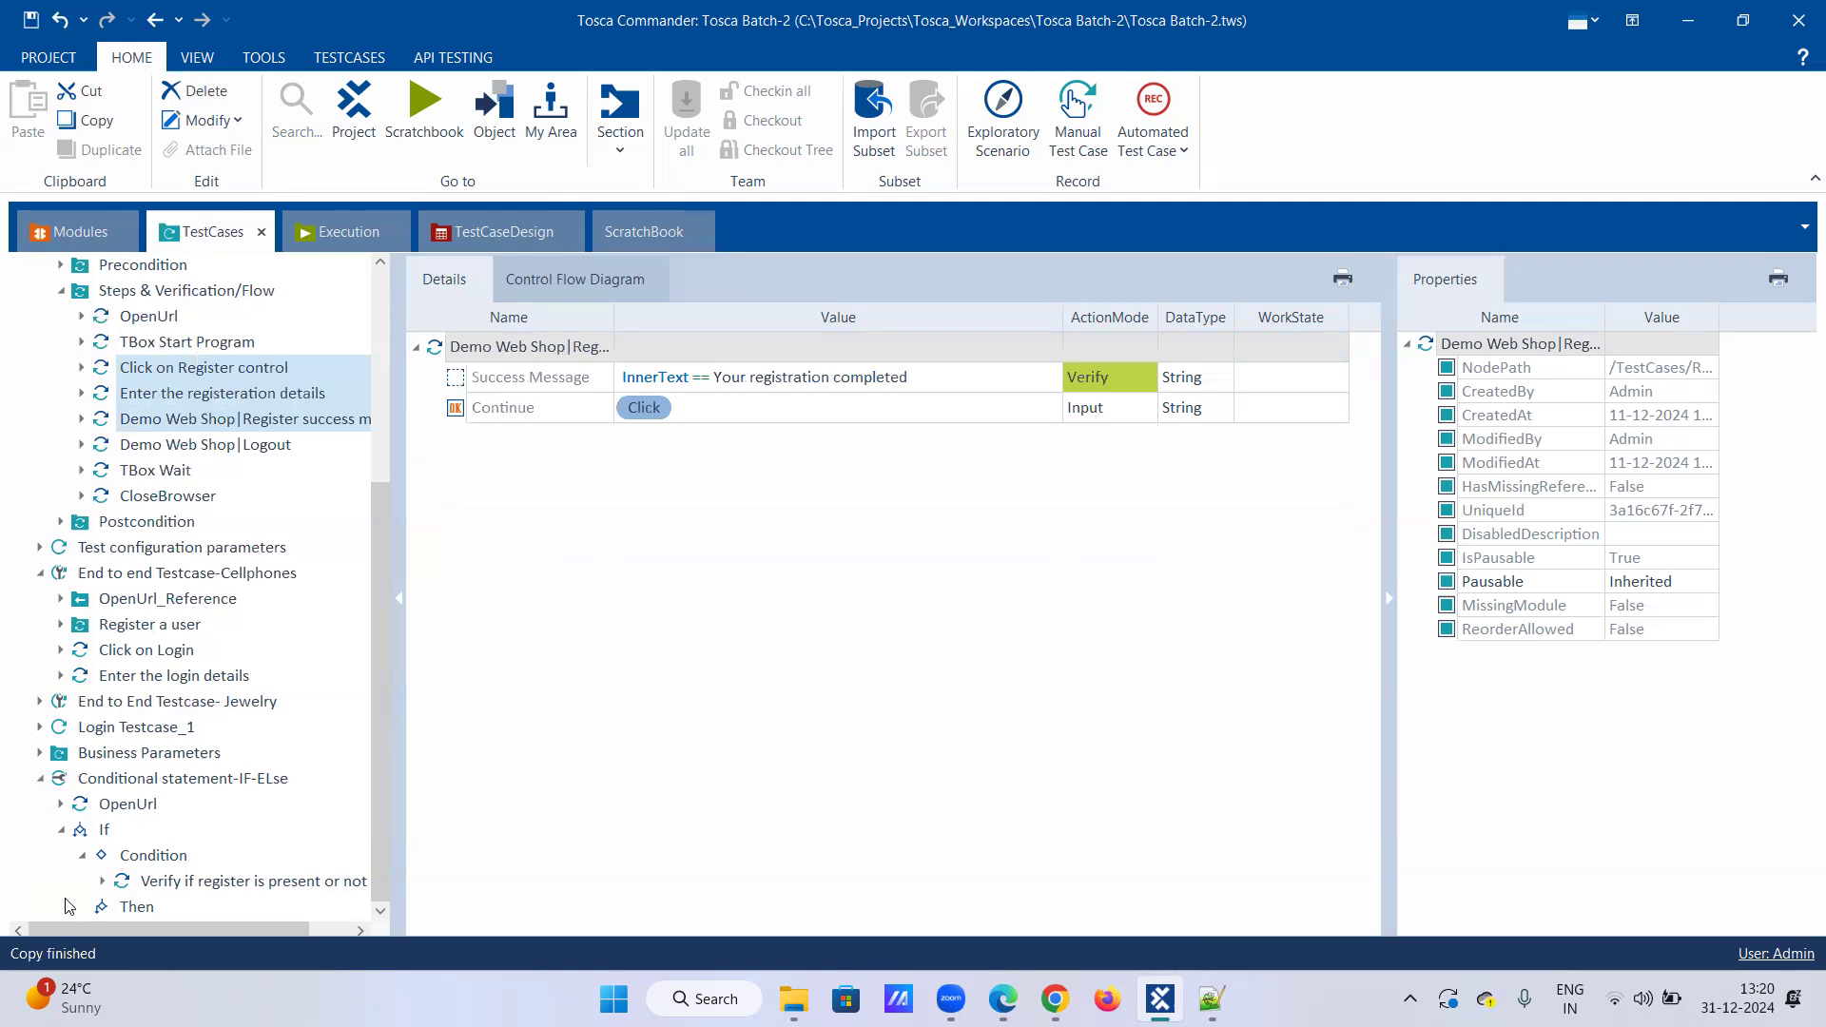
{"action": "right_click", "coordinate": [121, 908]}
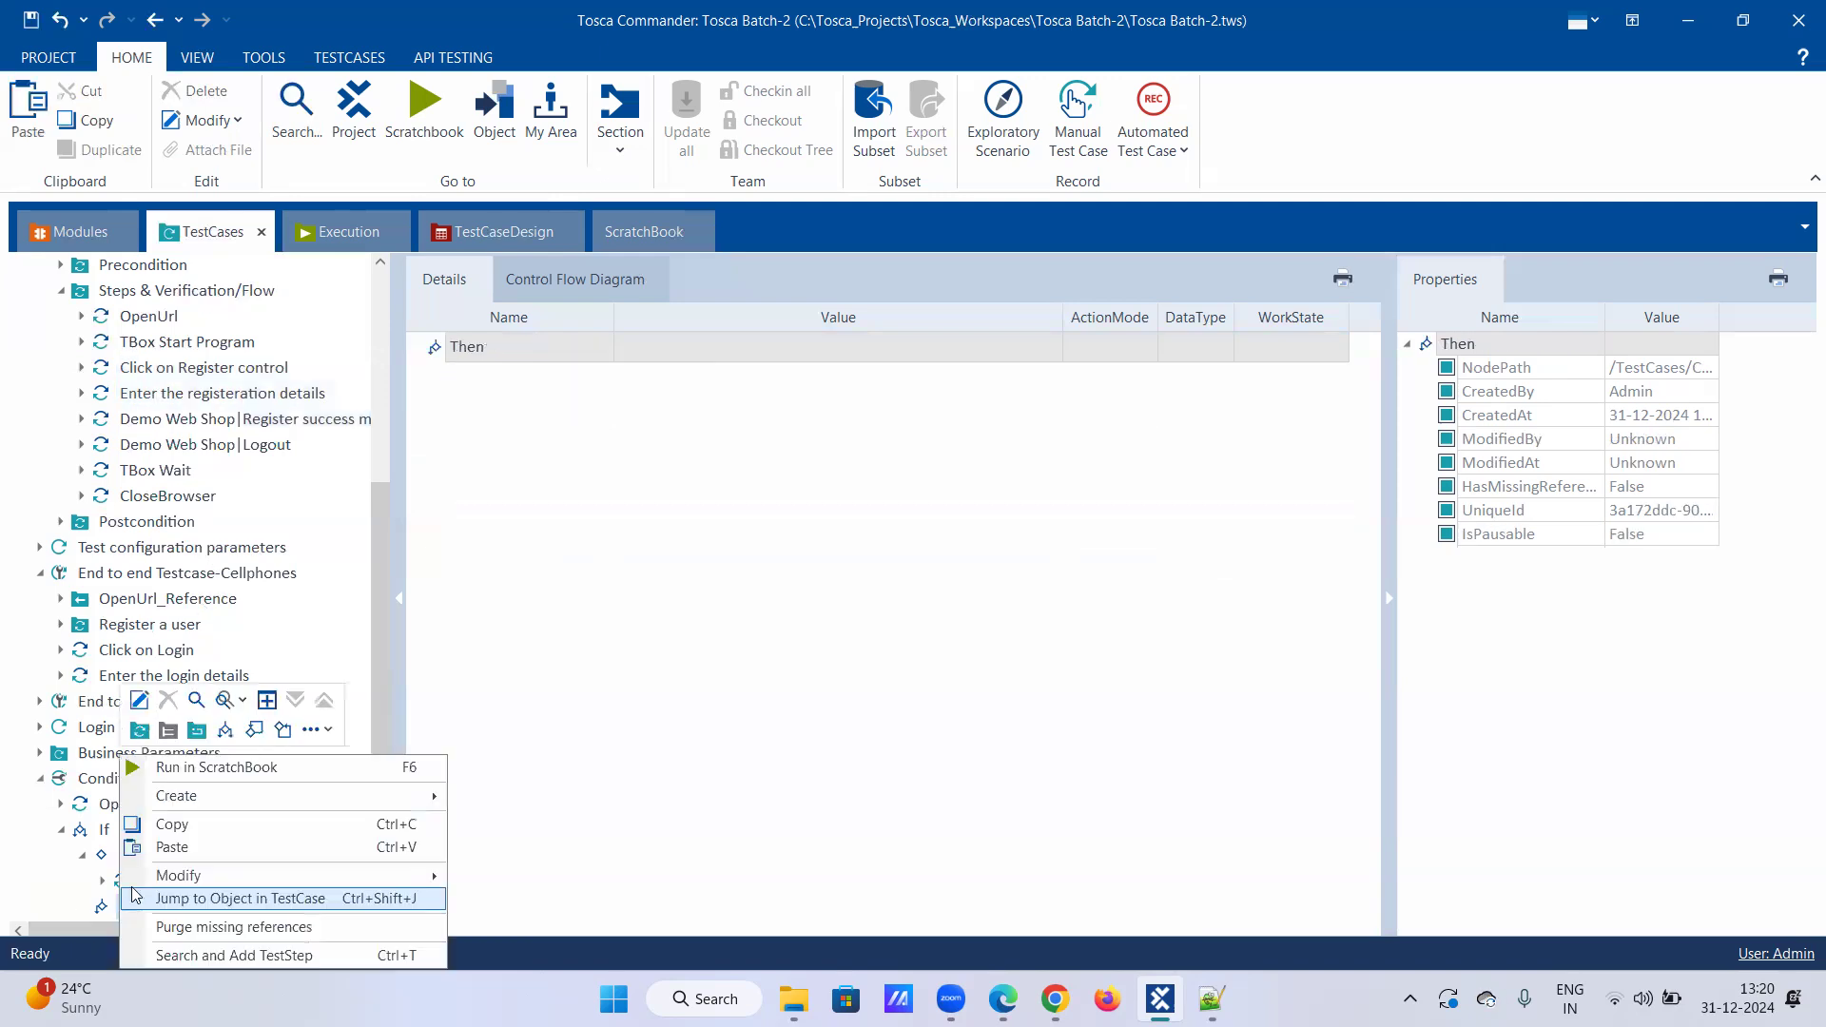
{"action": "left_click", "coordinate": [162, 847]}
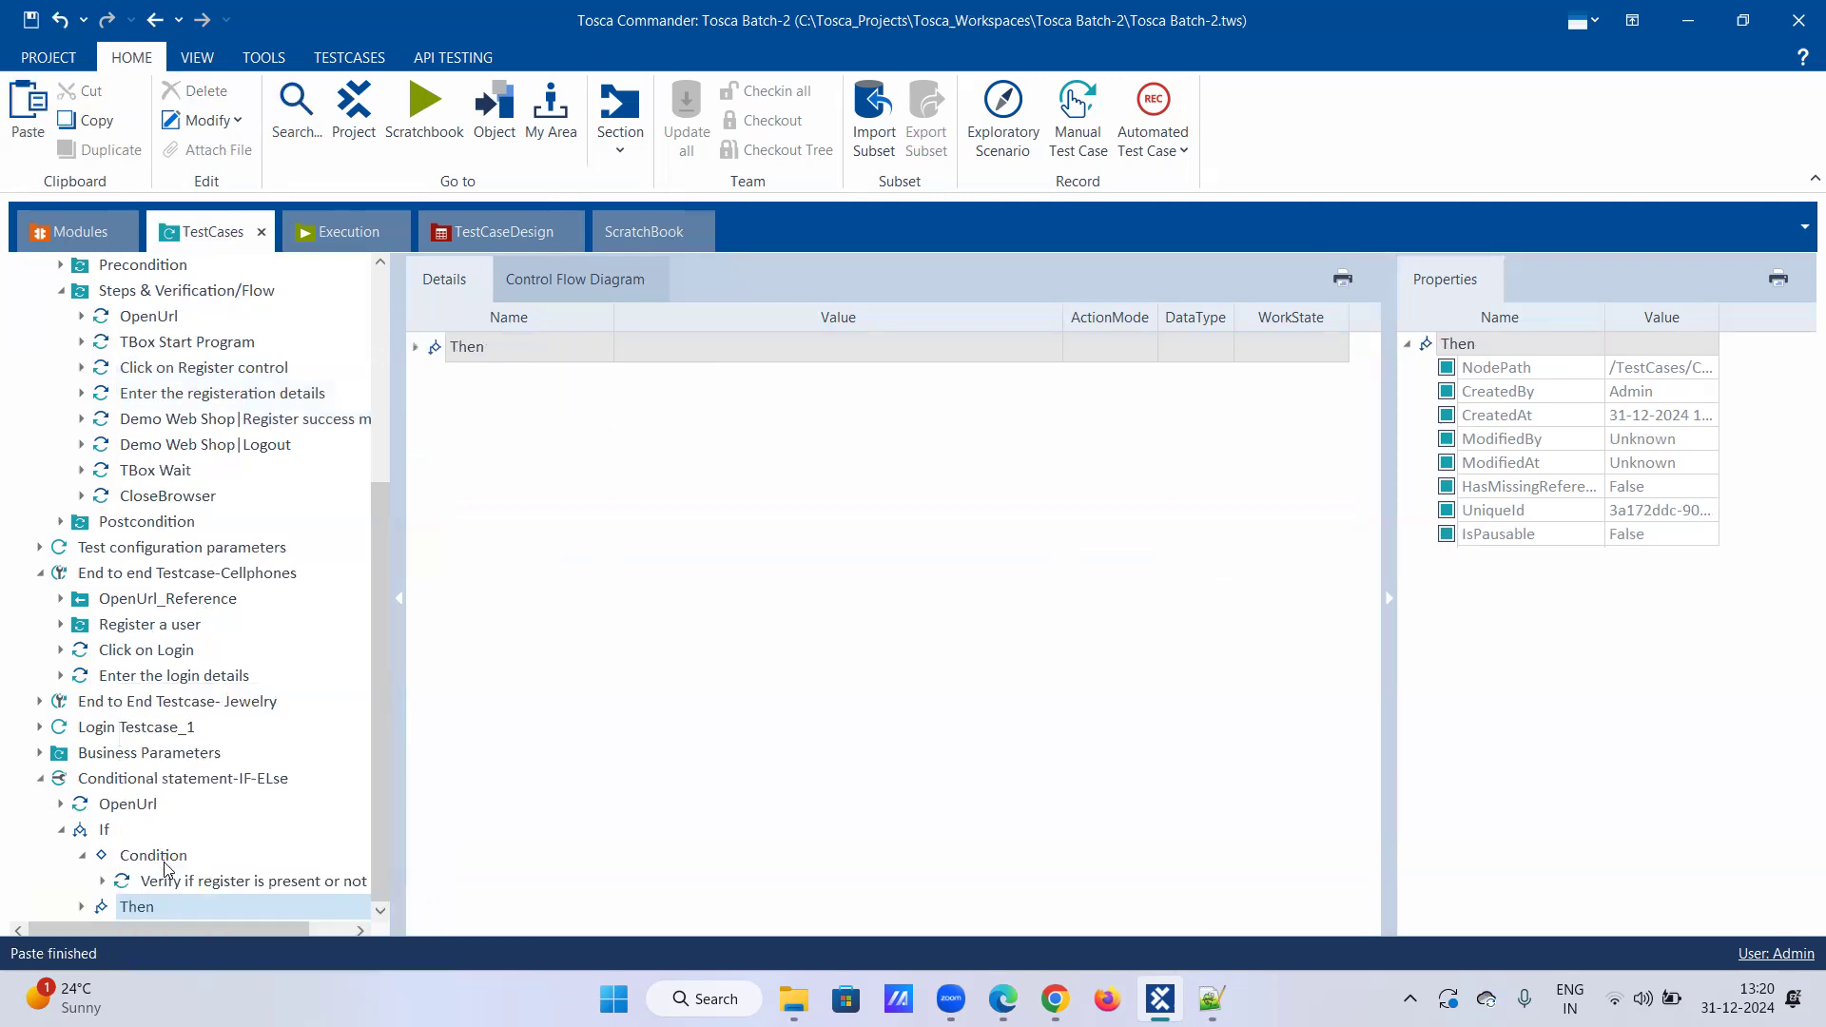
{"action": "left_click", "coordinate": [83, 908]}
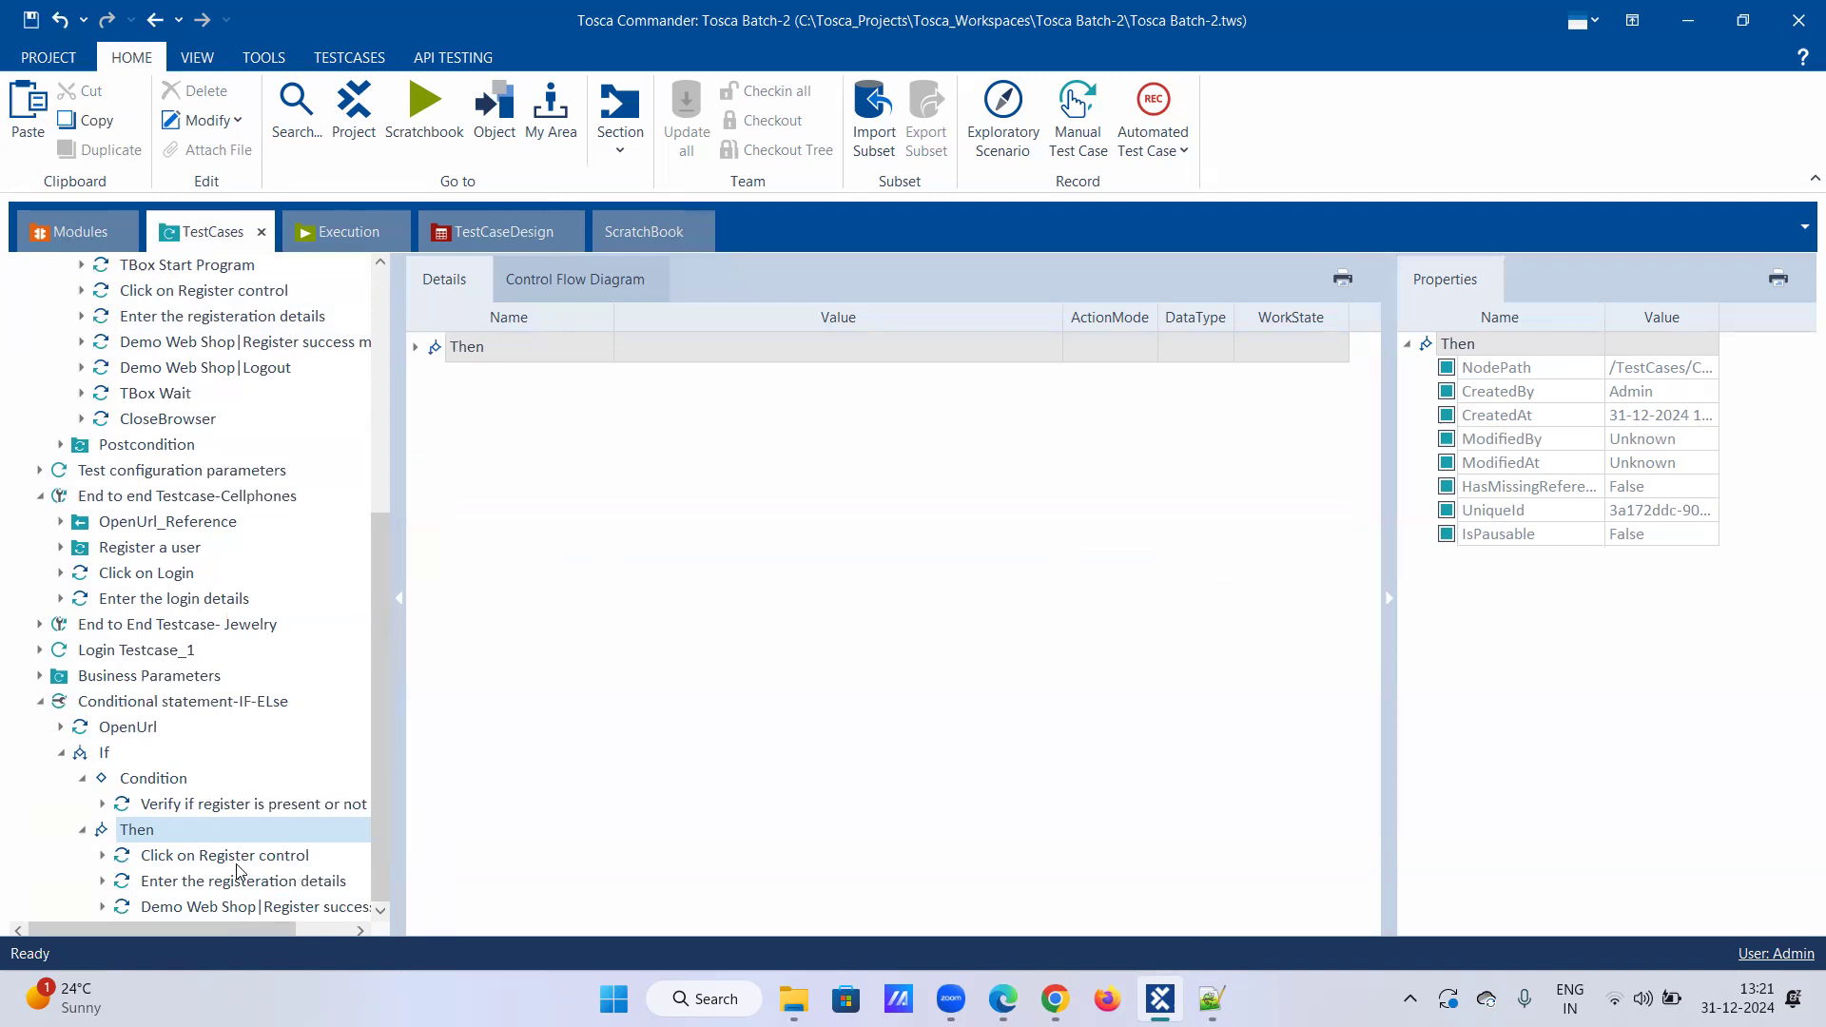
Step: Show the IF-ELse test case in the details grid and expand its Then branch and Click on Register rows
{"action": "left_click", "coordinate": [154, 779]}
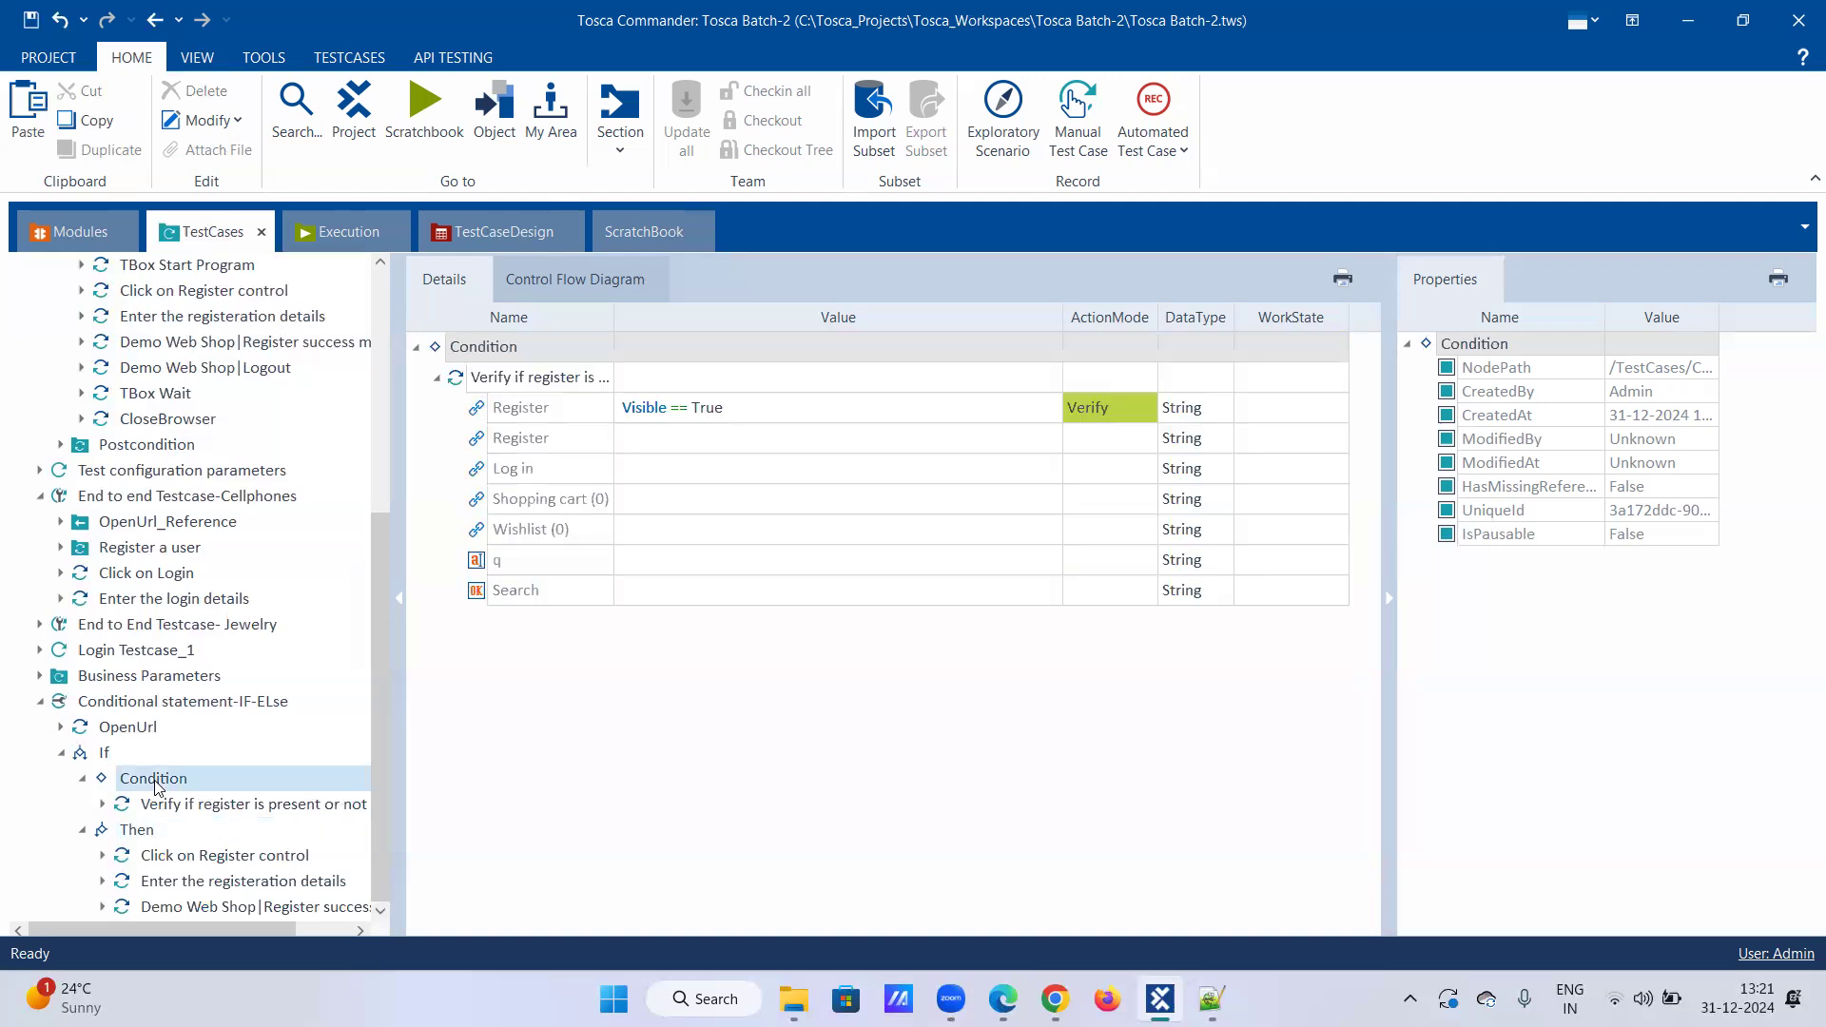
{"action": "left_click", "coordinate": [115, 728]}
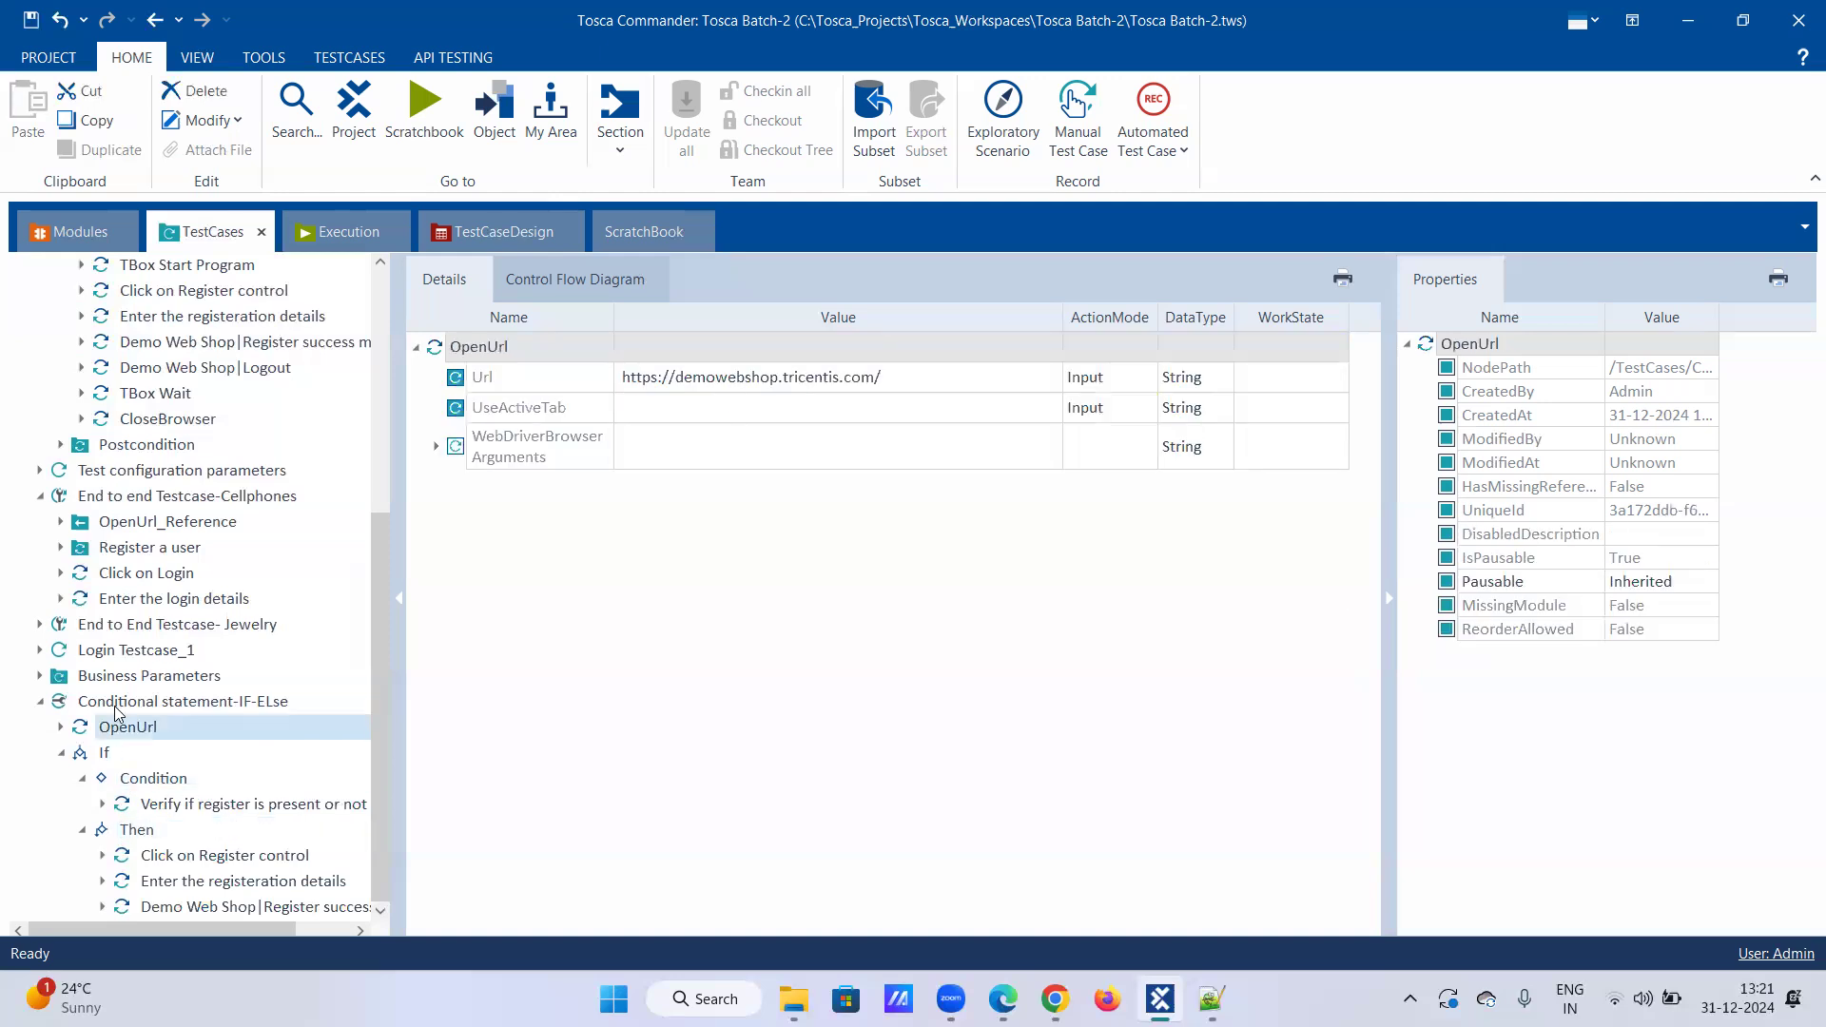
{"action": "left_click", "coordinate": [116, 703]}
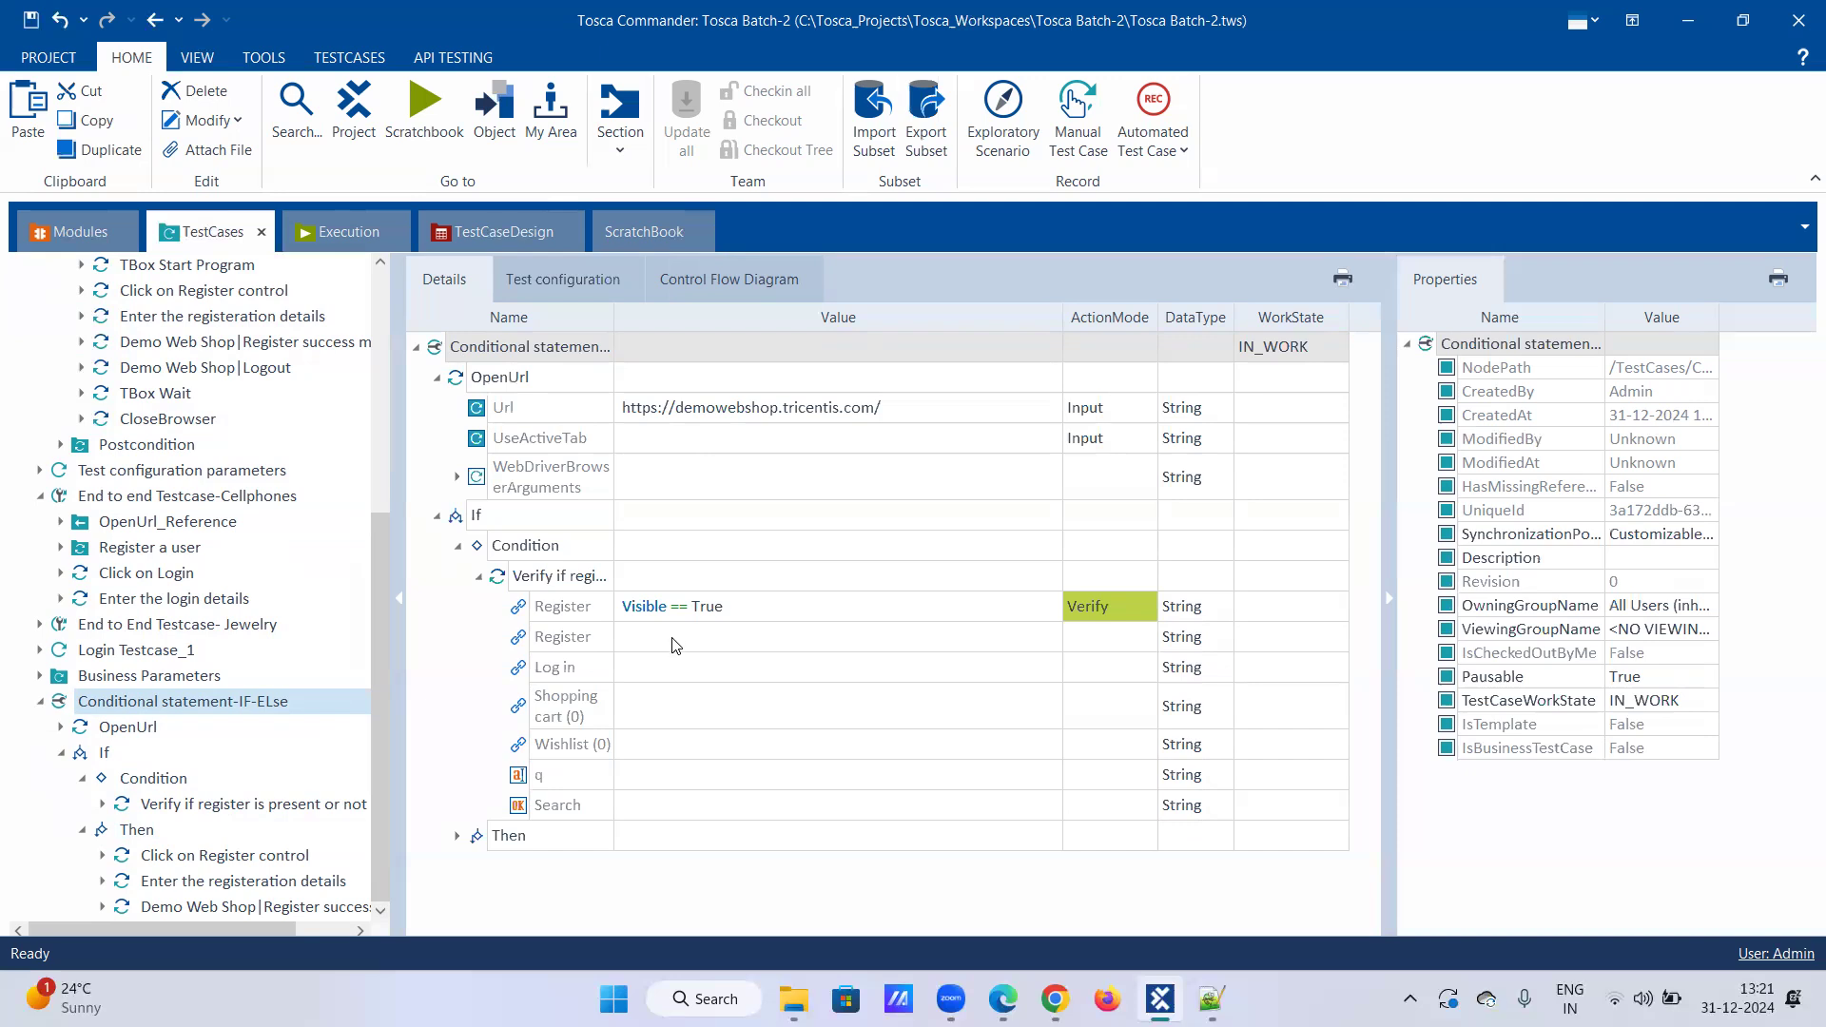
{"action": "left_click", "coordinate": [456, 835]}
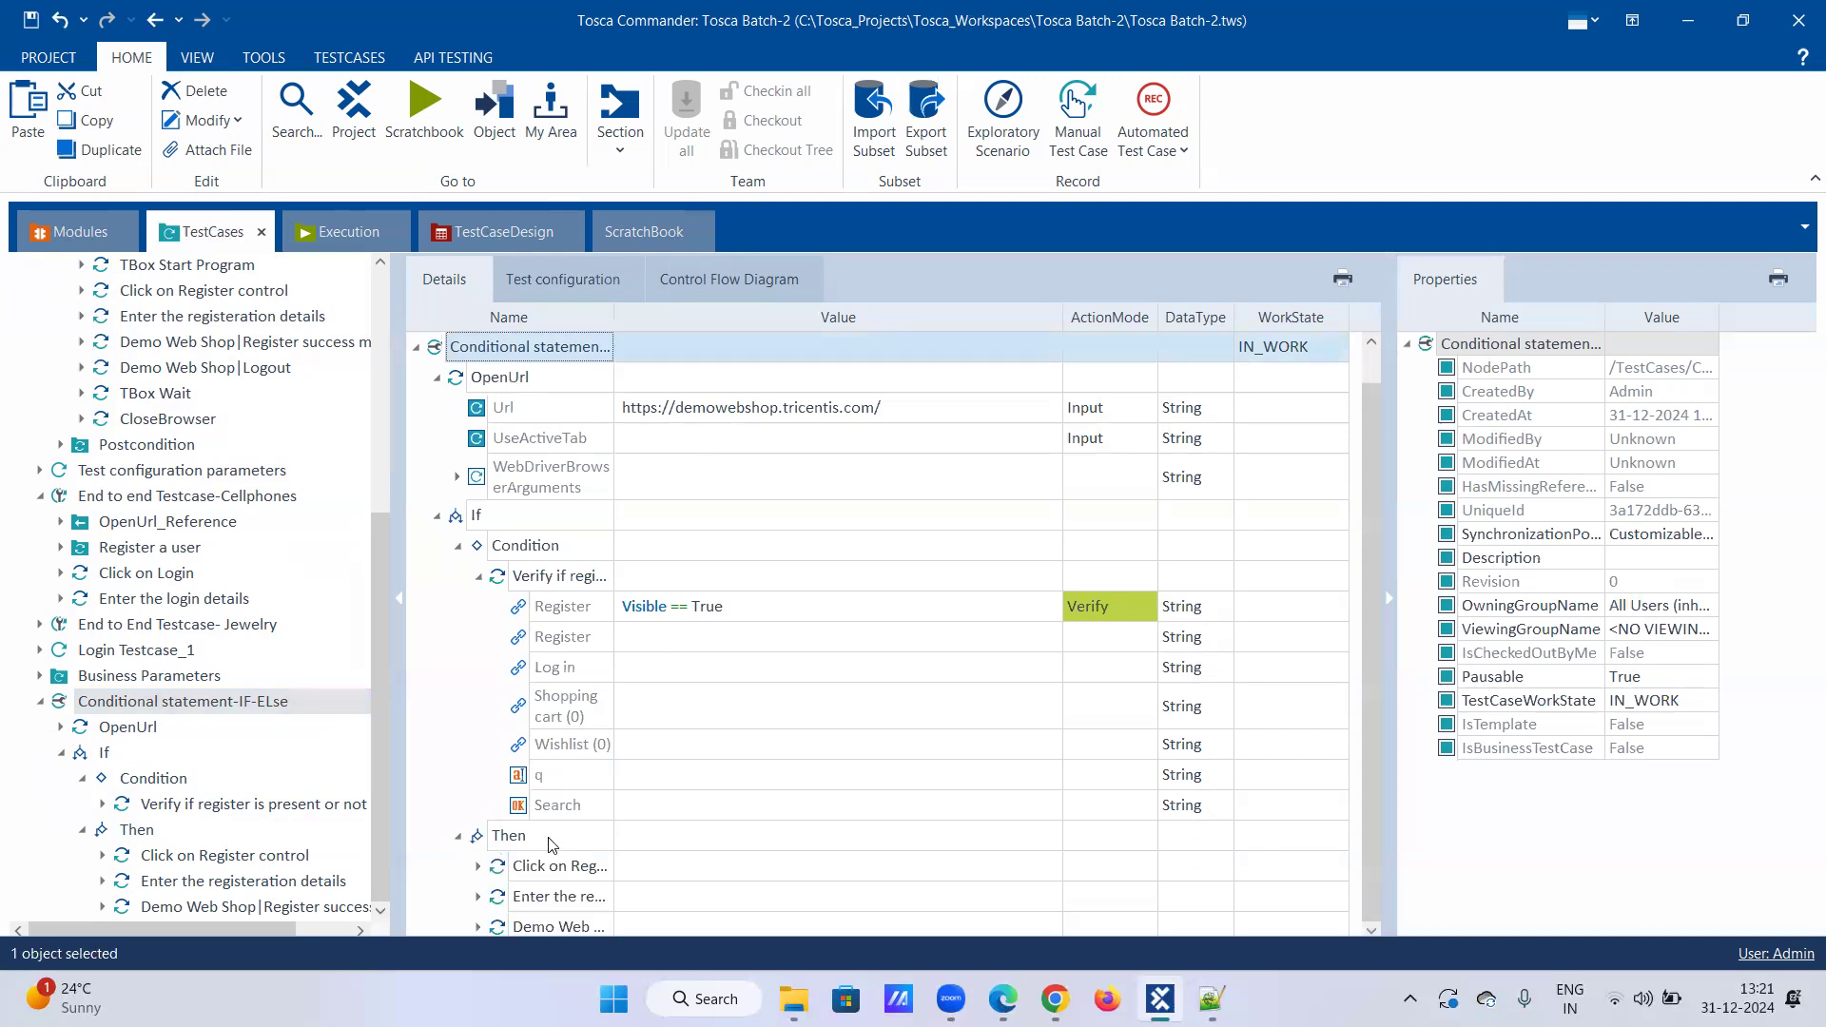
{"action": "left_click", "coordinate": [479, 835]}
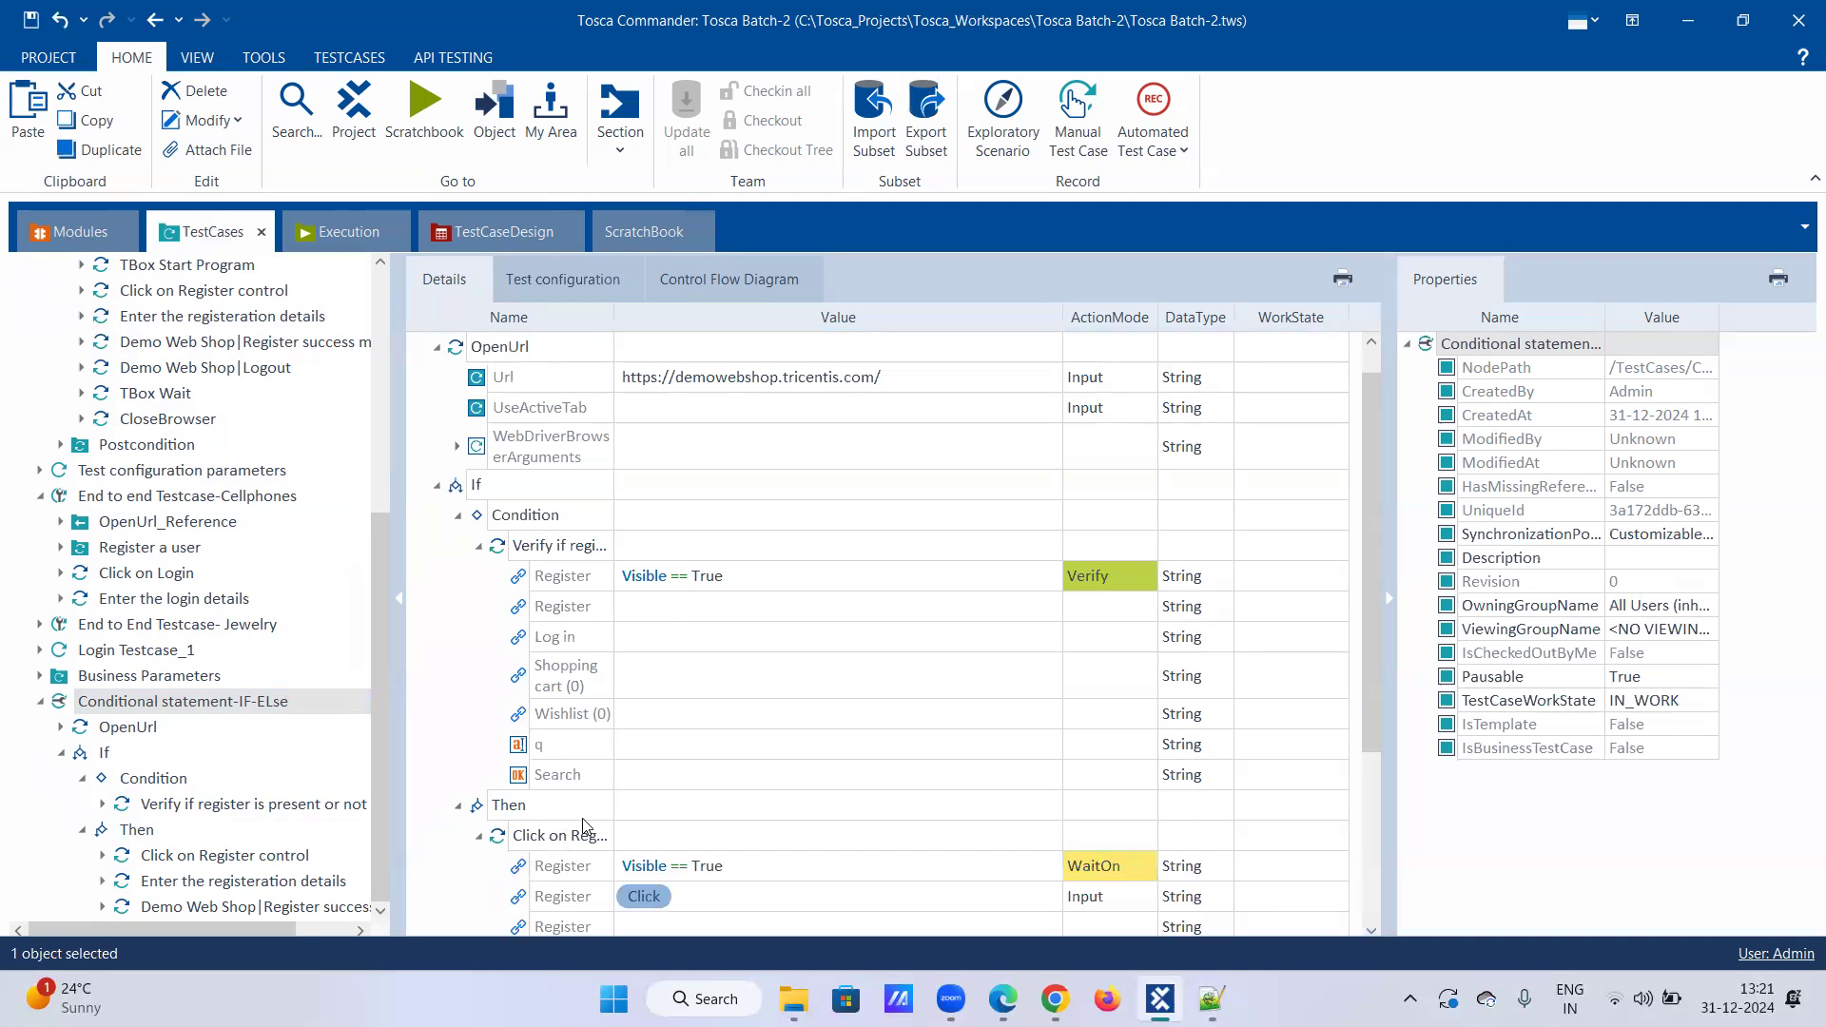
{"action": "scroll", "coordinate": [628, 771], "scroll_direction": "down", "scroll_amount": 3}
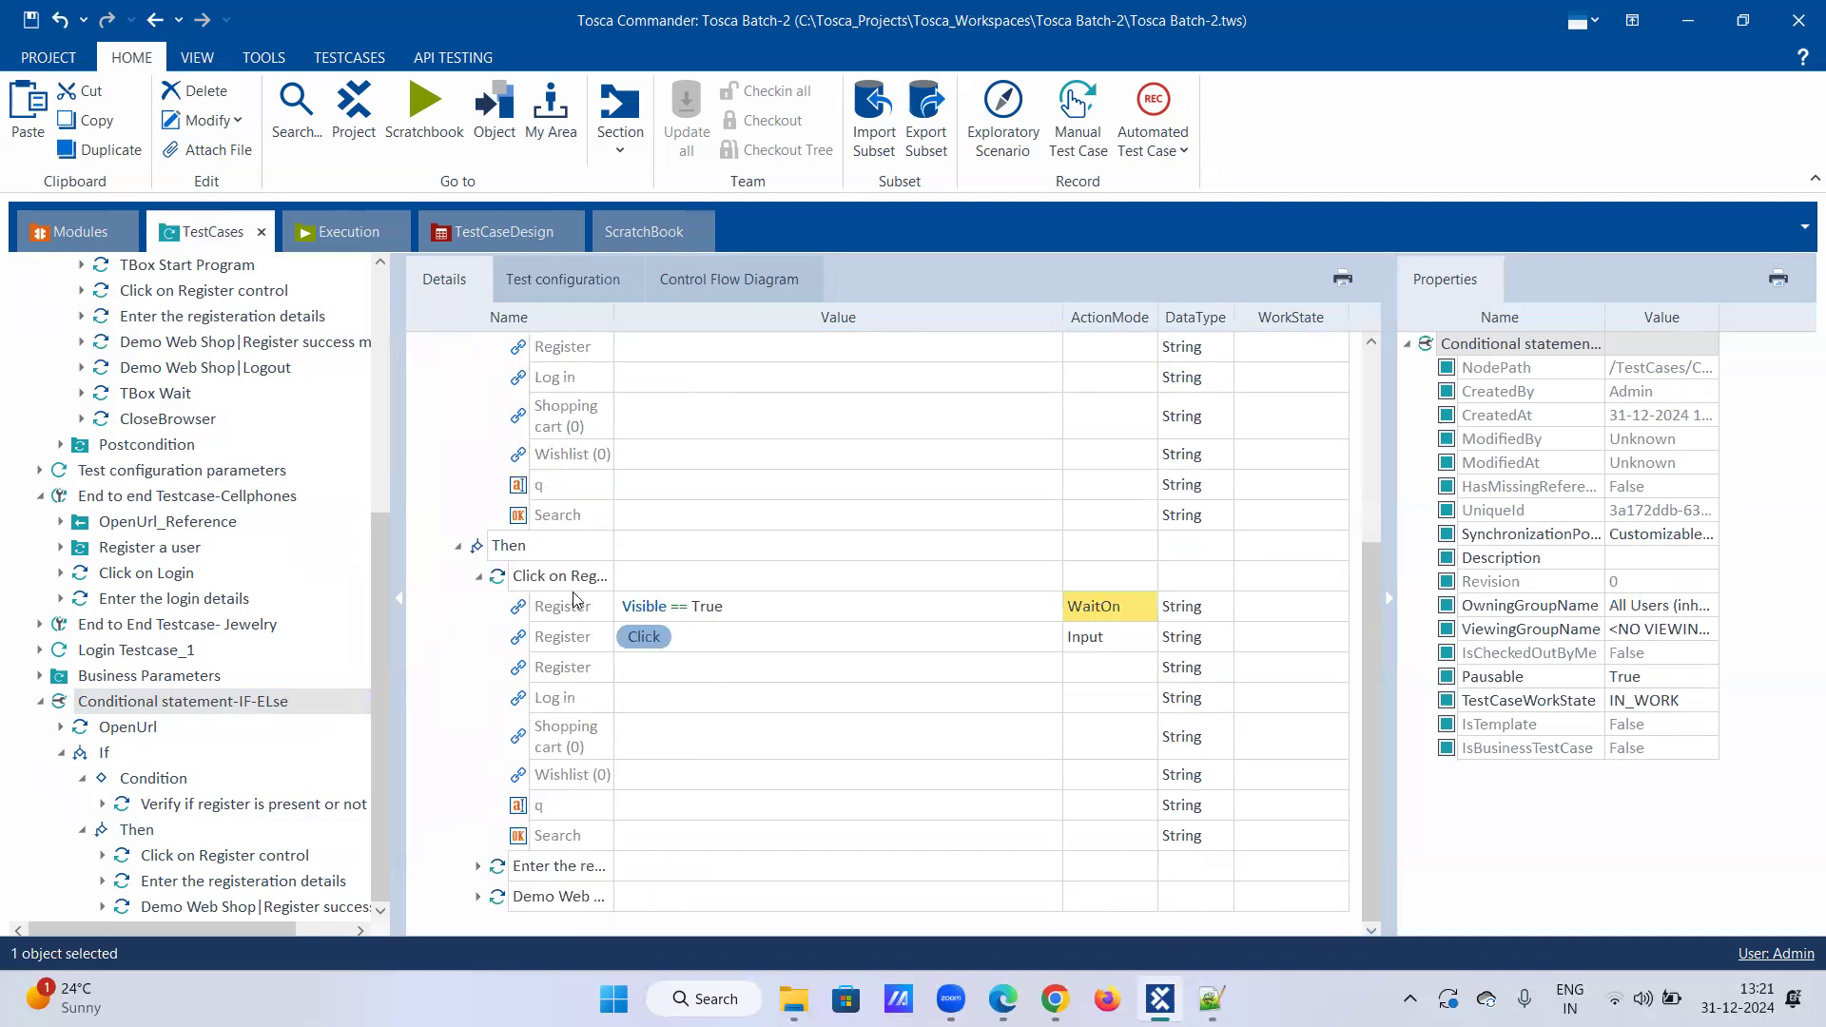
Step: Expand all steps under Then and scroll down to the Success Message check
{"action": "right_click", "coordinate": [532, 548]}
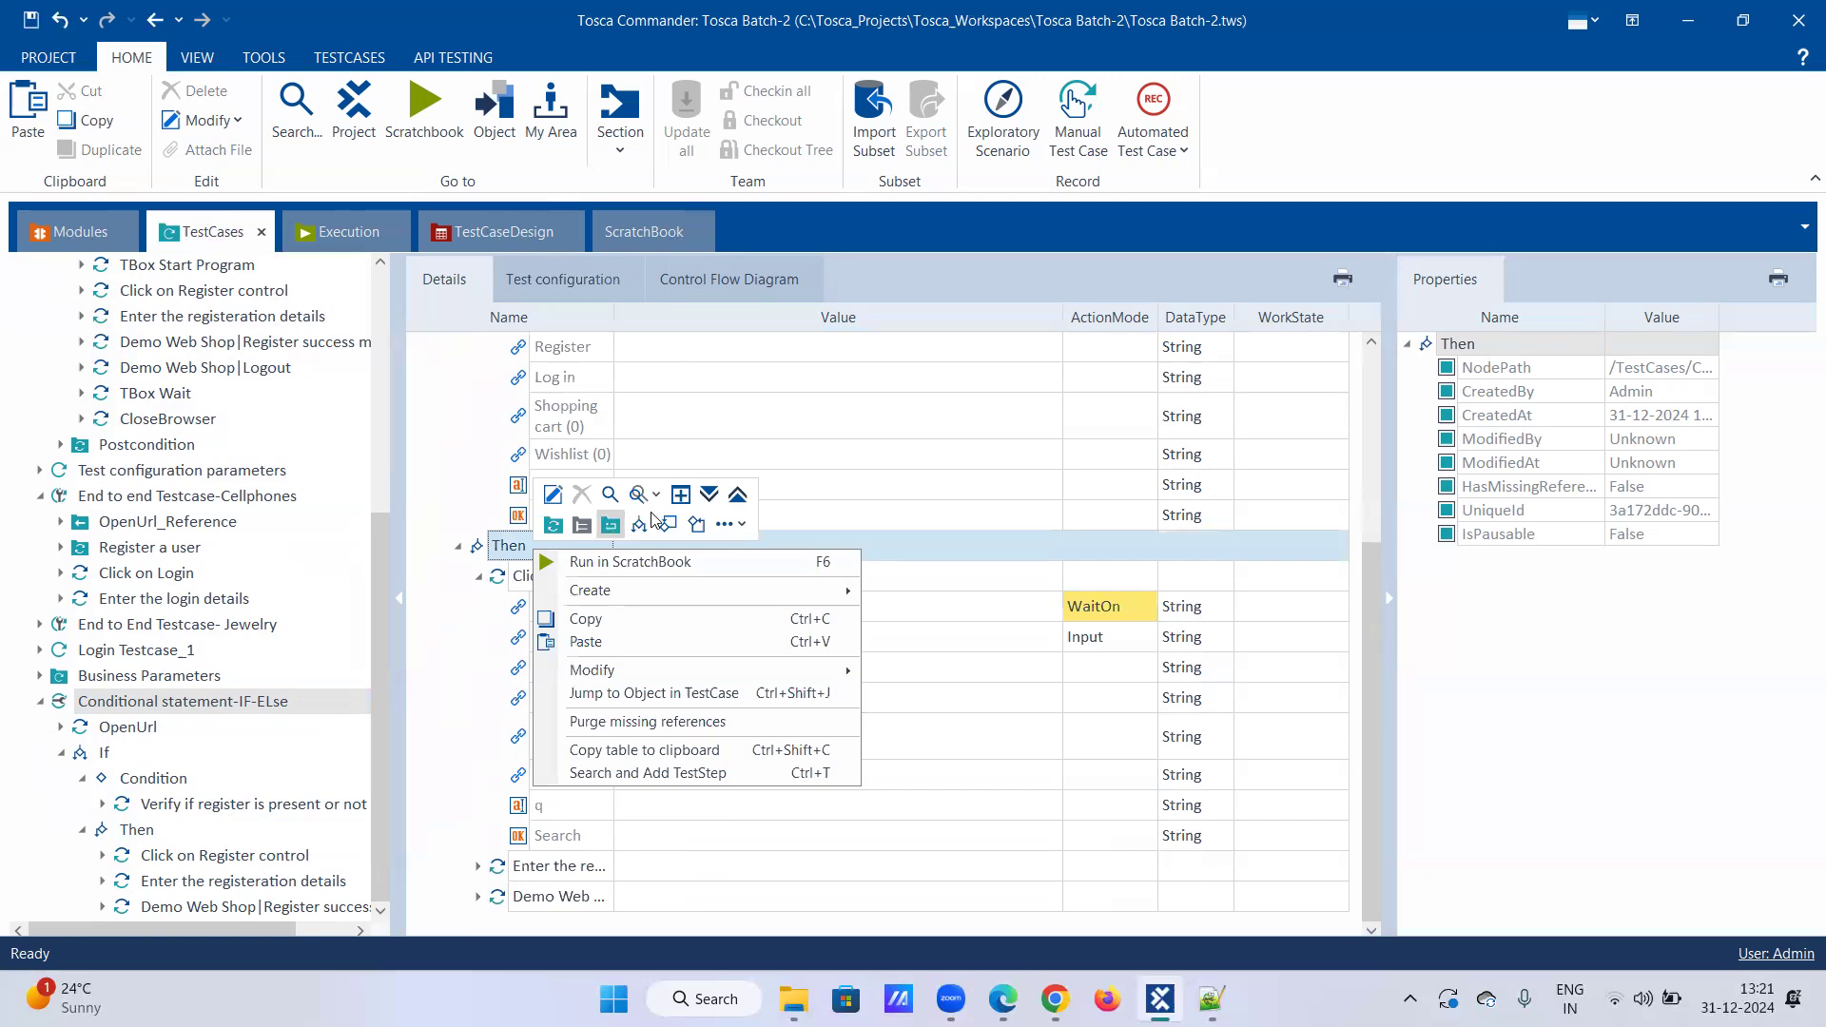
{"action": "left_click", "coordinate": [713, 502]}
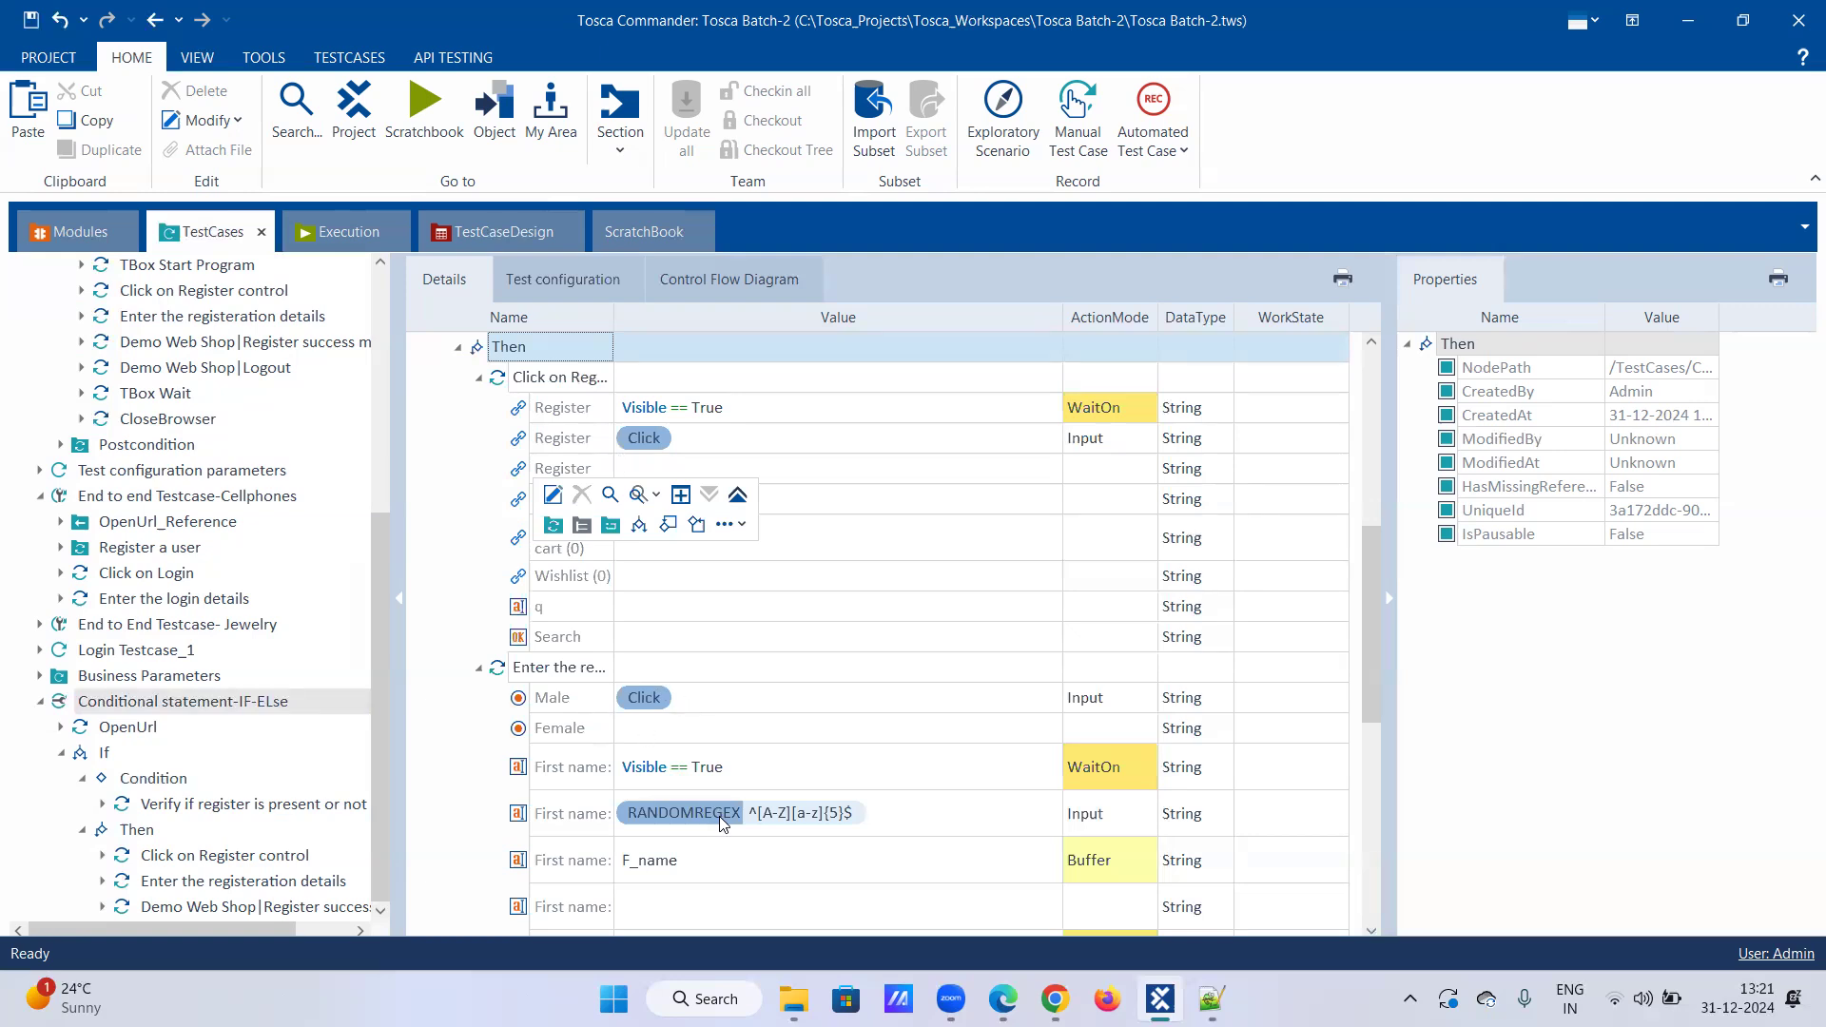
{"action": "scroll", "coordinate": [719, 815], "scroll_direction": "down", "scroll_amount": 1}
{"action": "scroll", "coordinate": [713, 865], "scroll_direction": "down", "scroll_amount": 2}
{"action": "scroll", "coordinate": [718, 867], "scroll_direction": "down", "scroll_amount": 2}
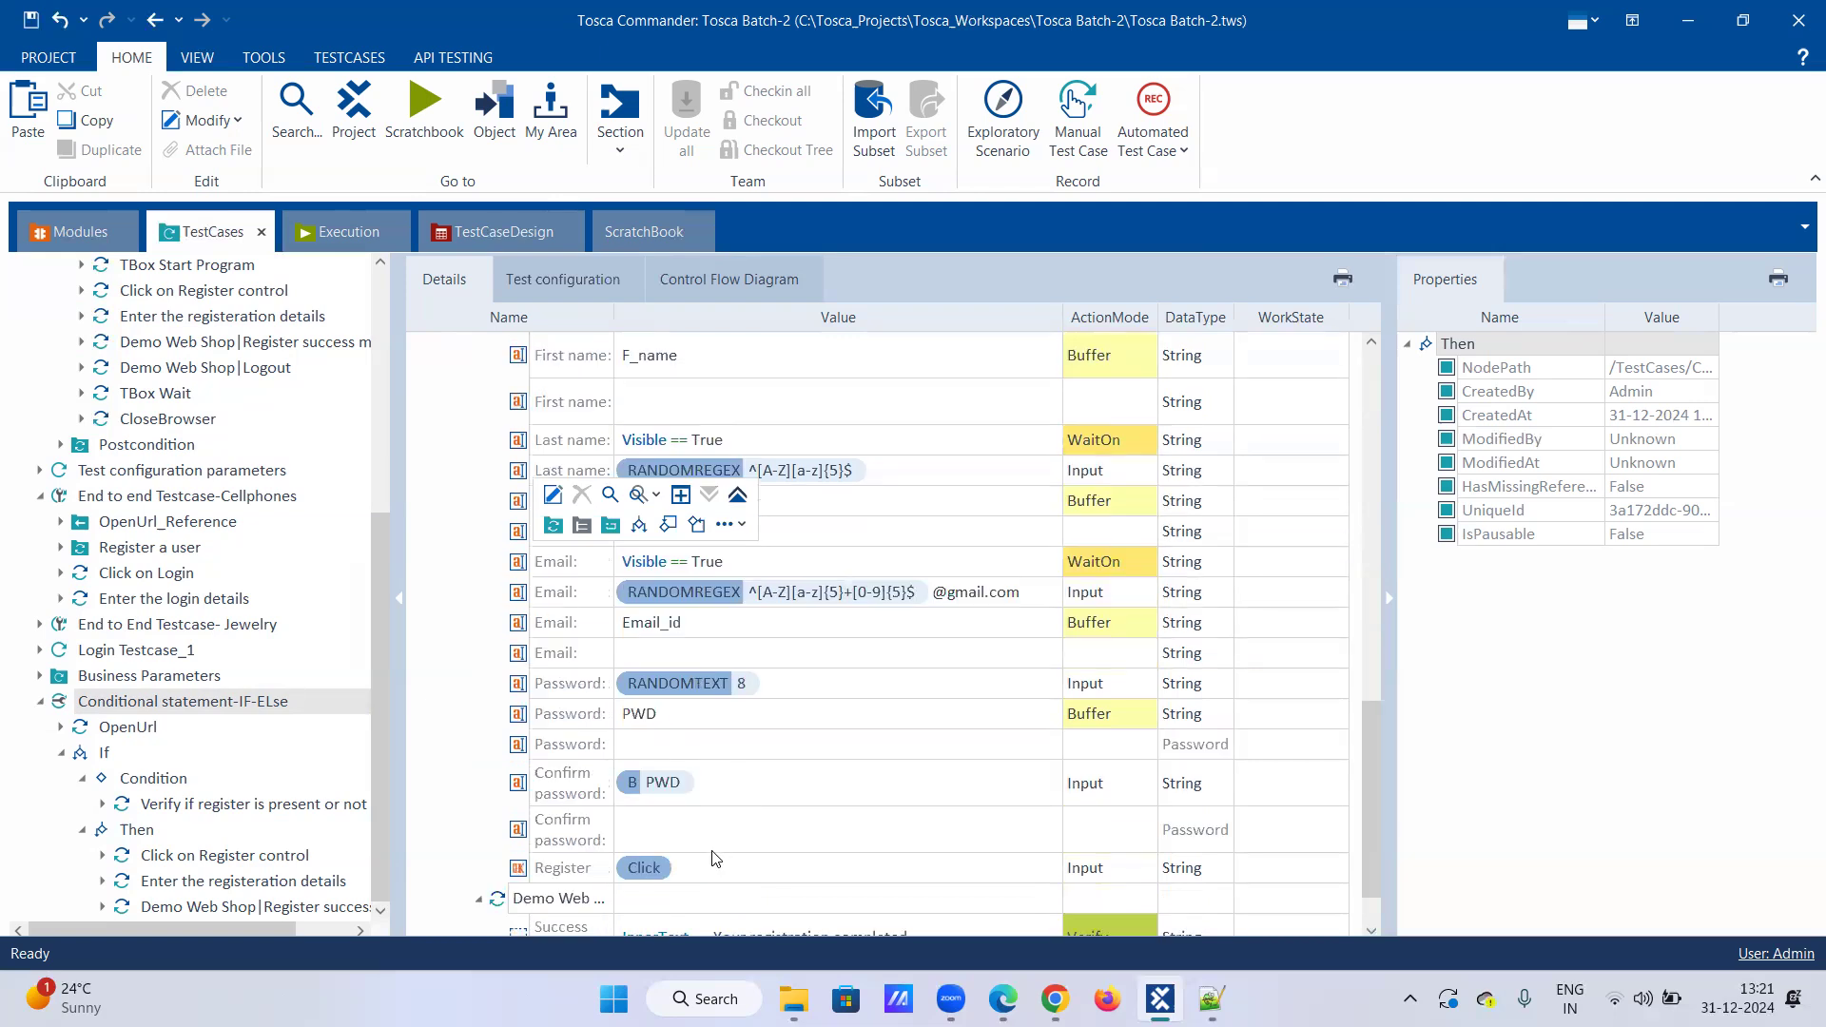
{"action": "scroll", "coordinate": [609, 809], "scroll_direction": "down", "scroll_amount": 1}
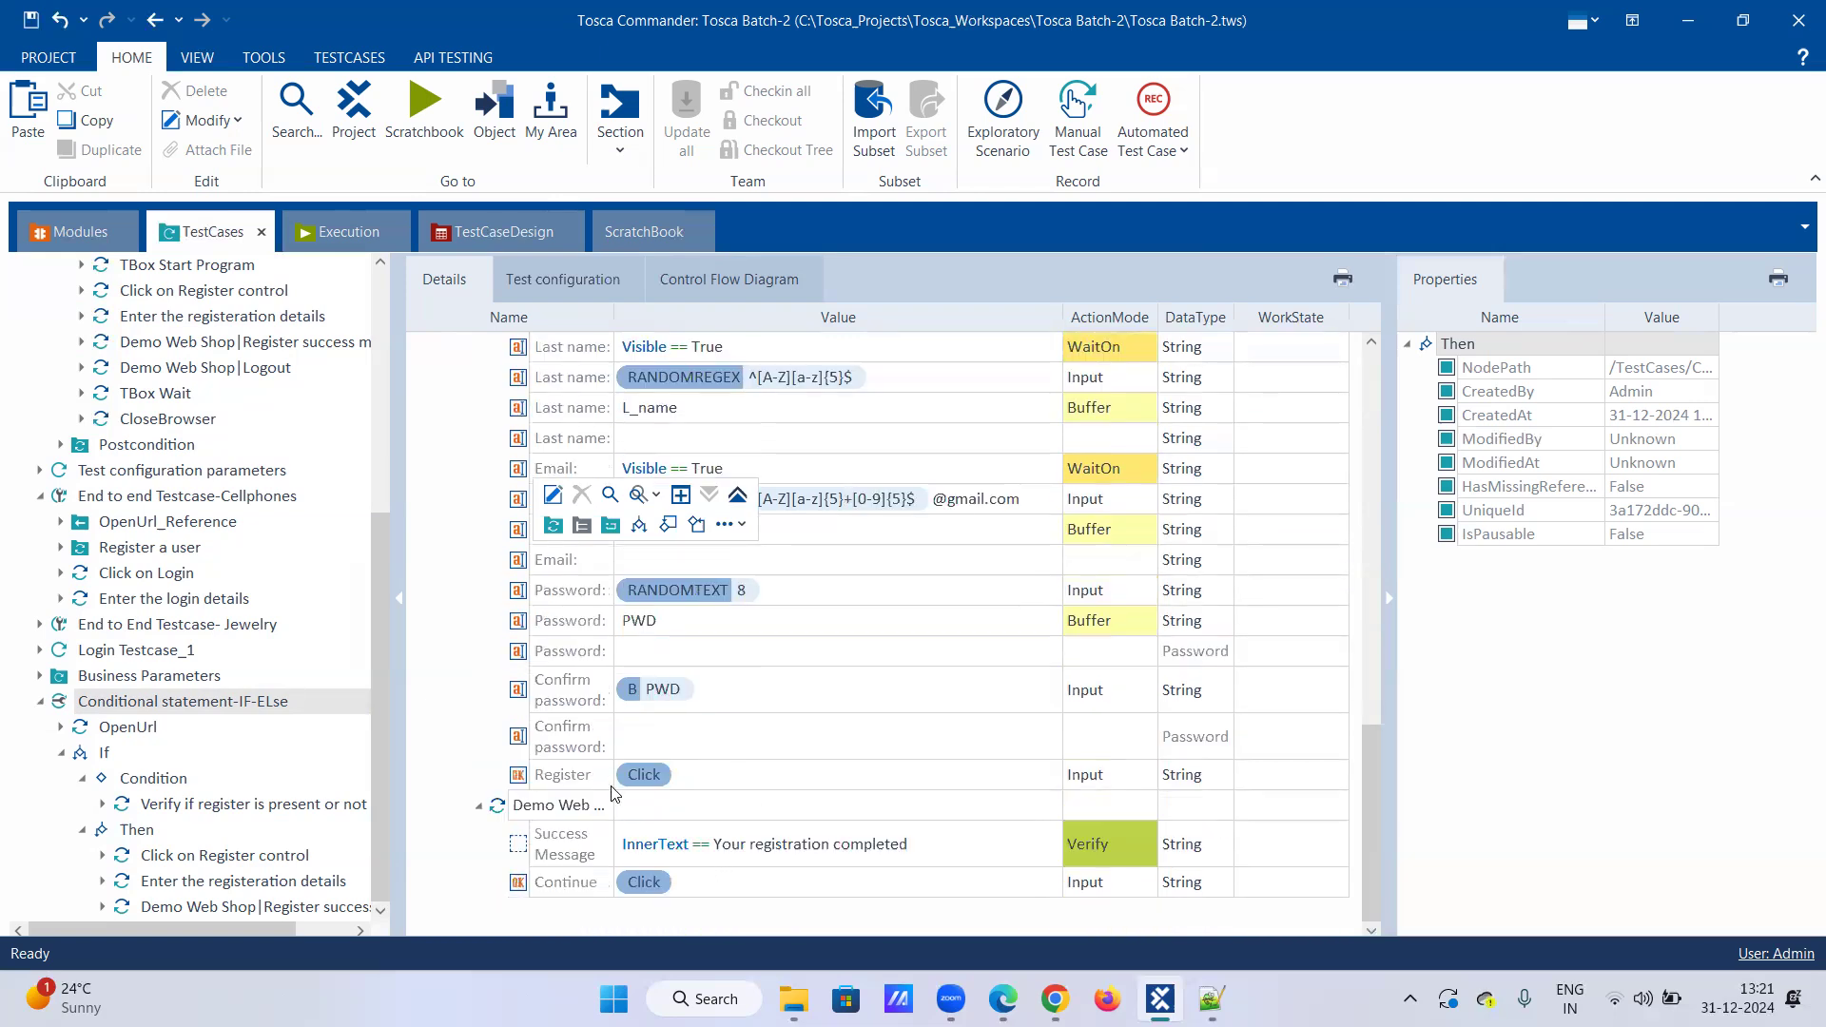
{"action": "left_click", "coordinate": [413, 623]}
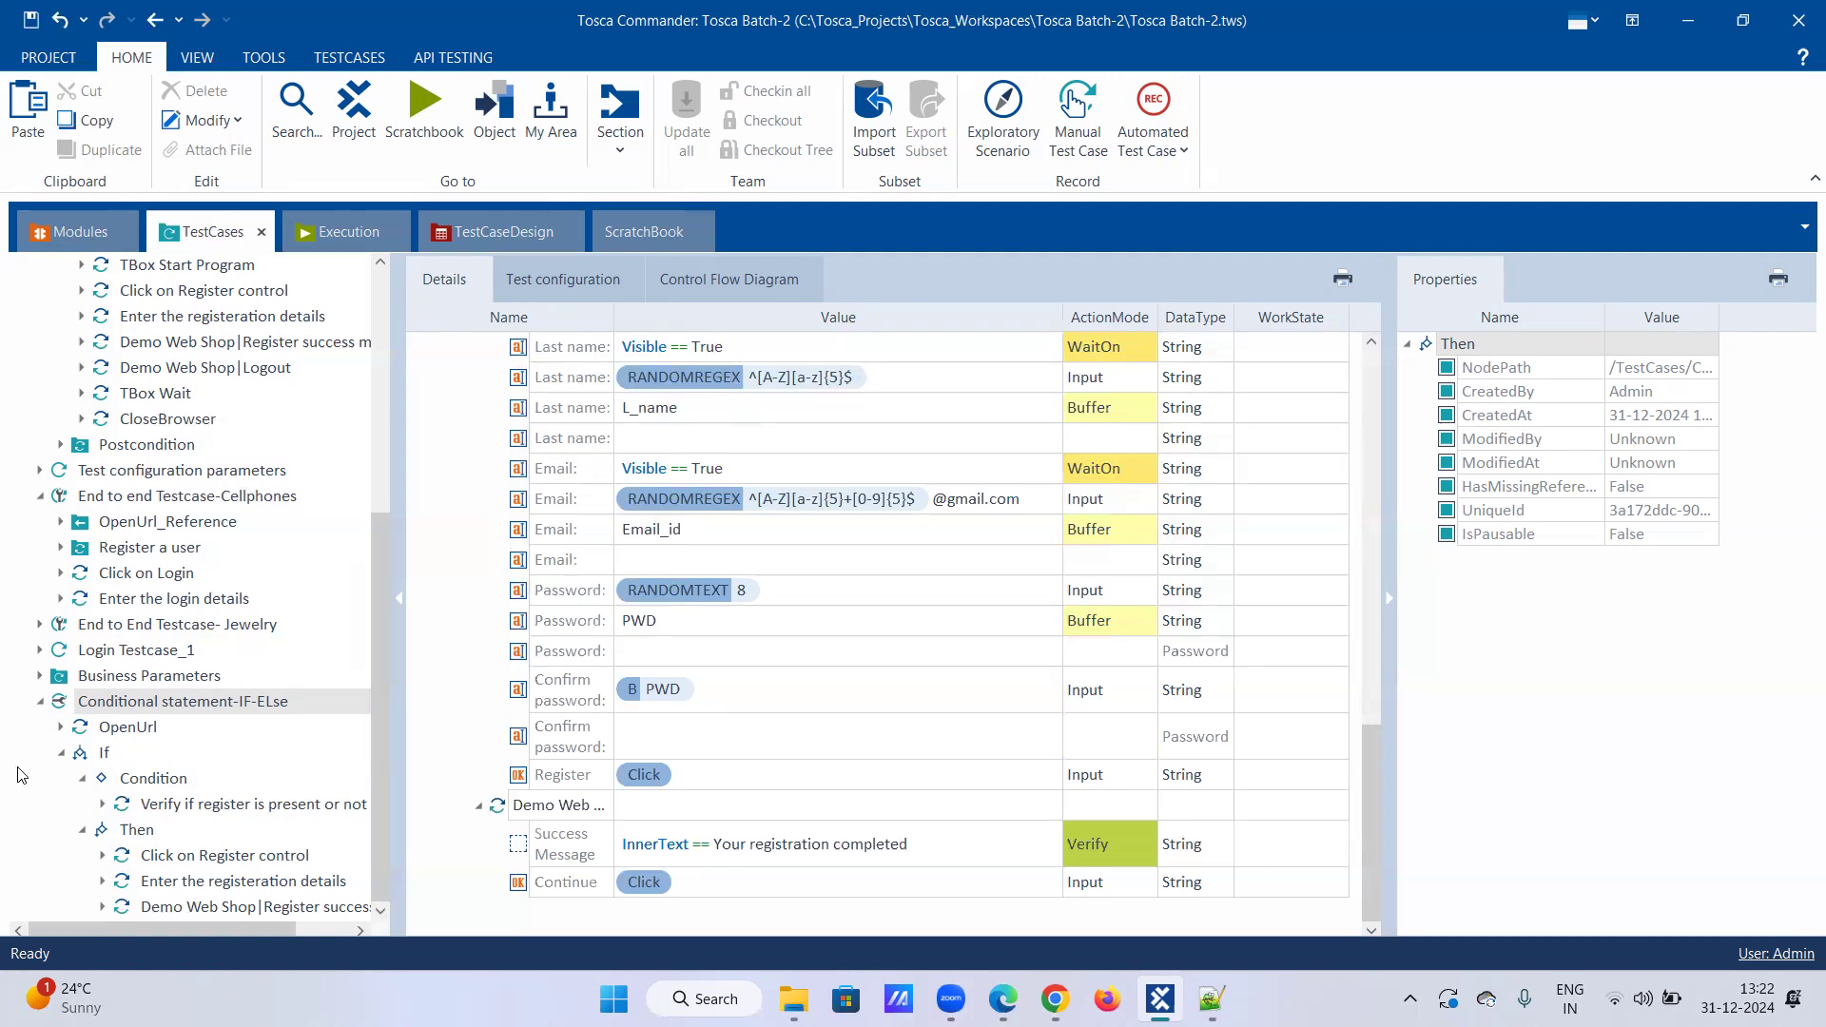
Step: Create an ELSE statement for the If block of the IF-ELse test case
{"action": "left_click", "coordinate": [61, 756]}
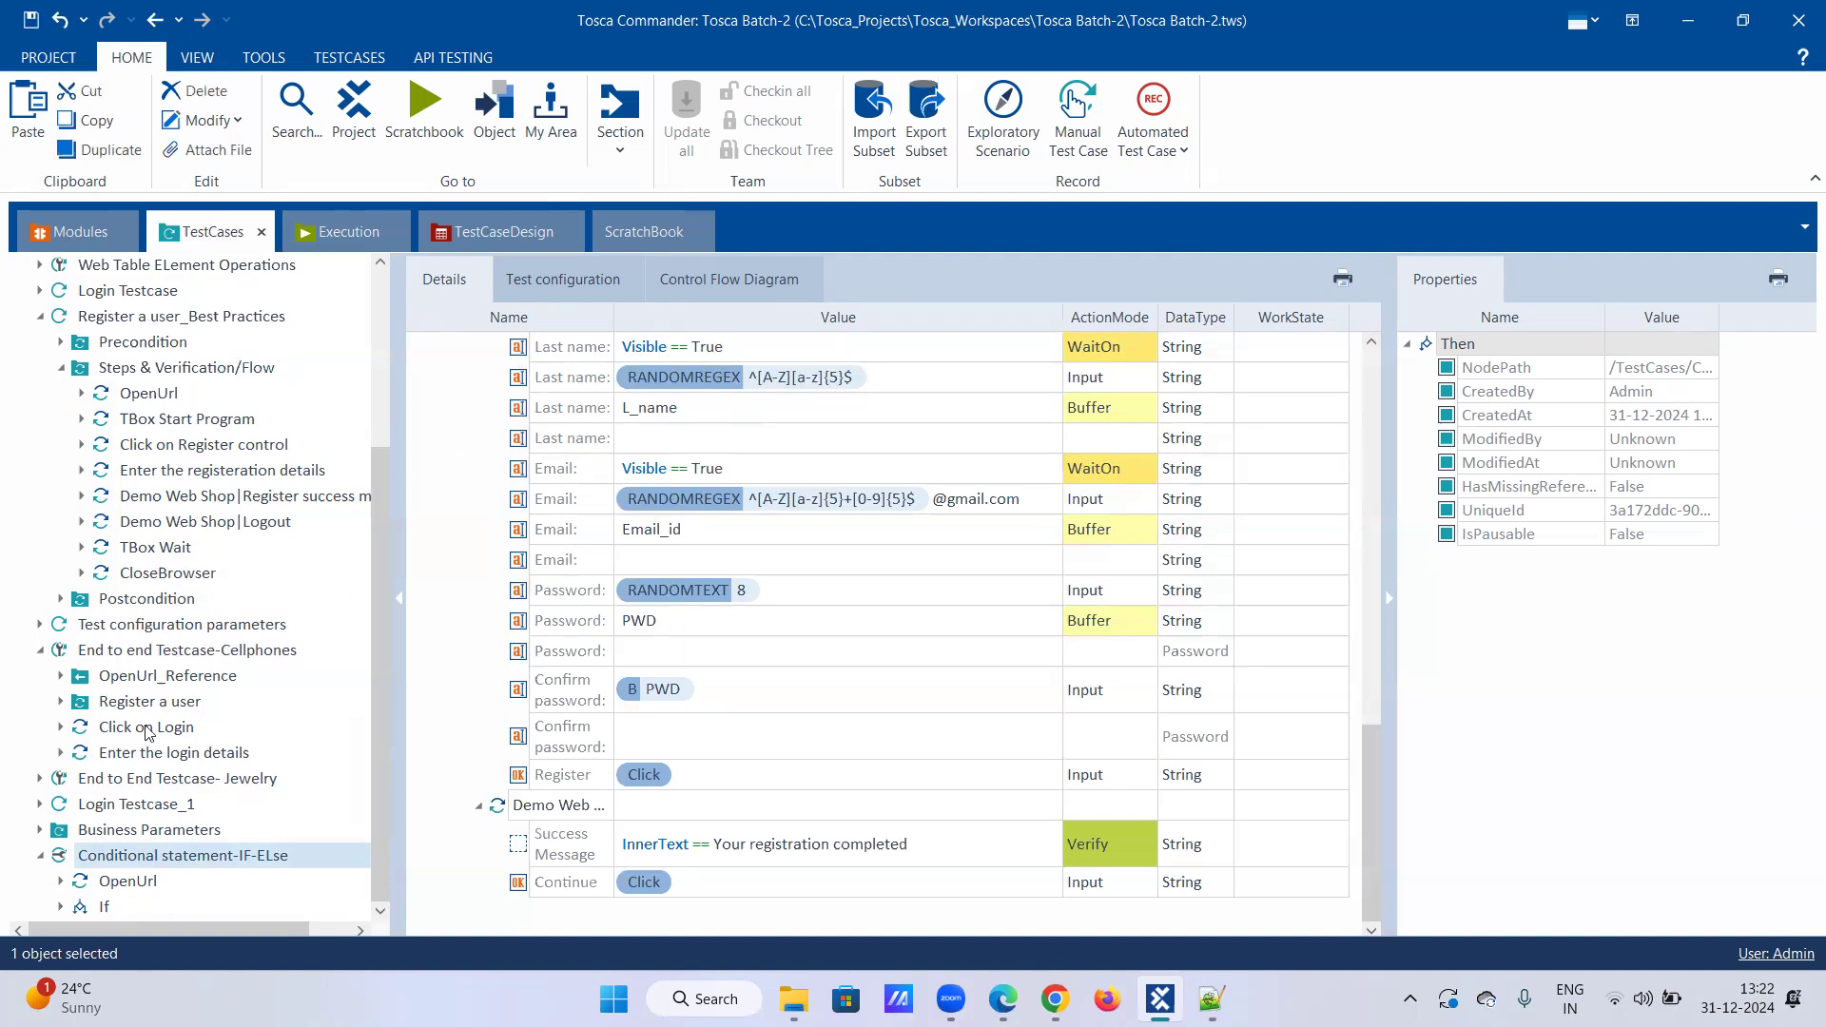
{"action": "left_click", "coordinate": [119, 884]}
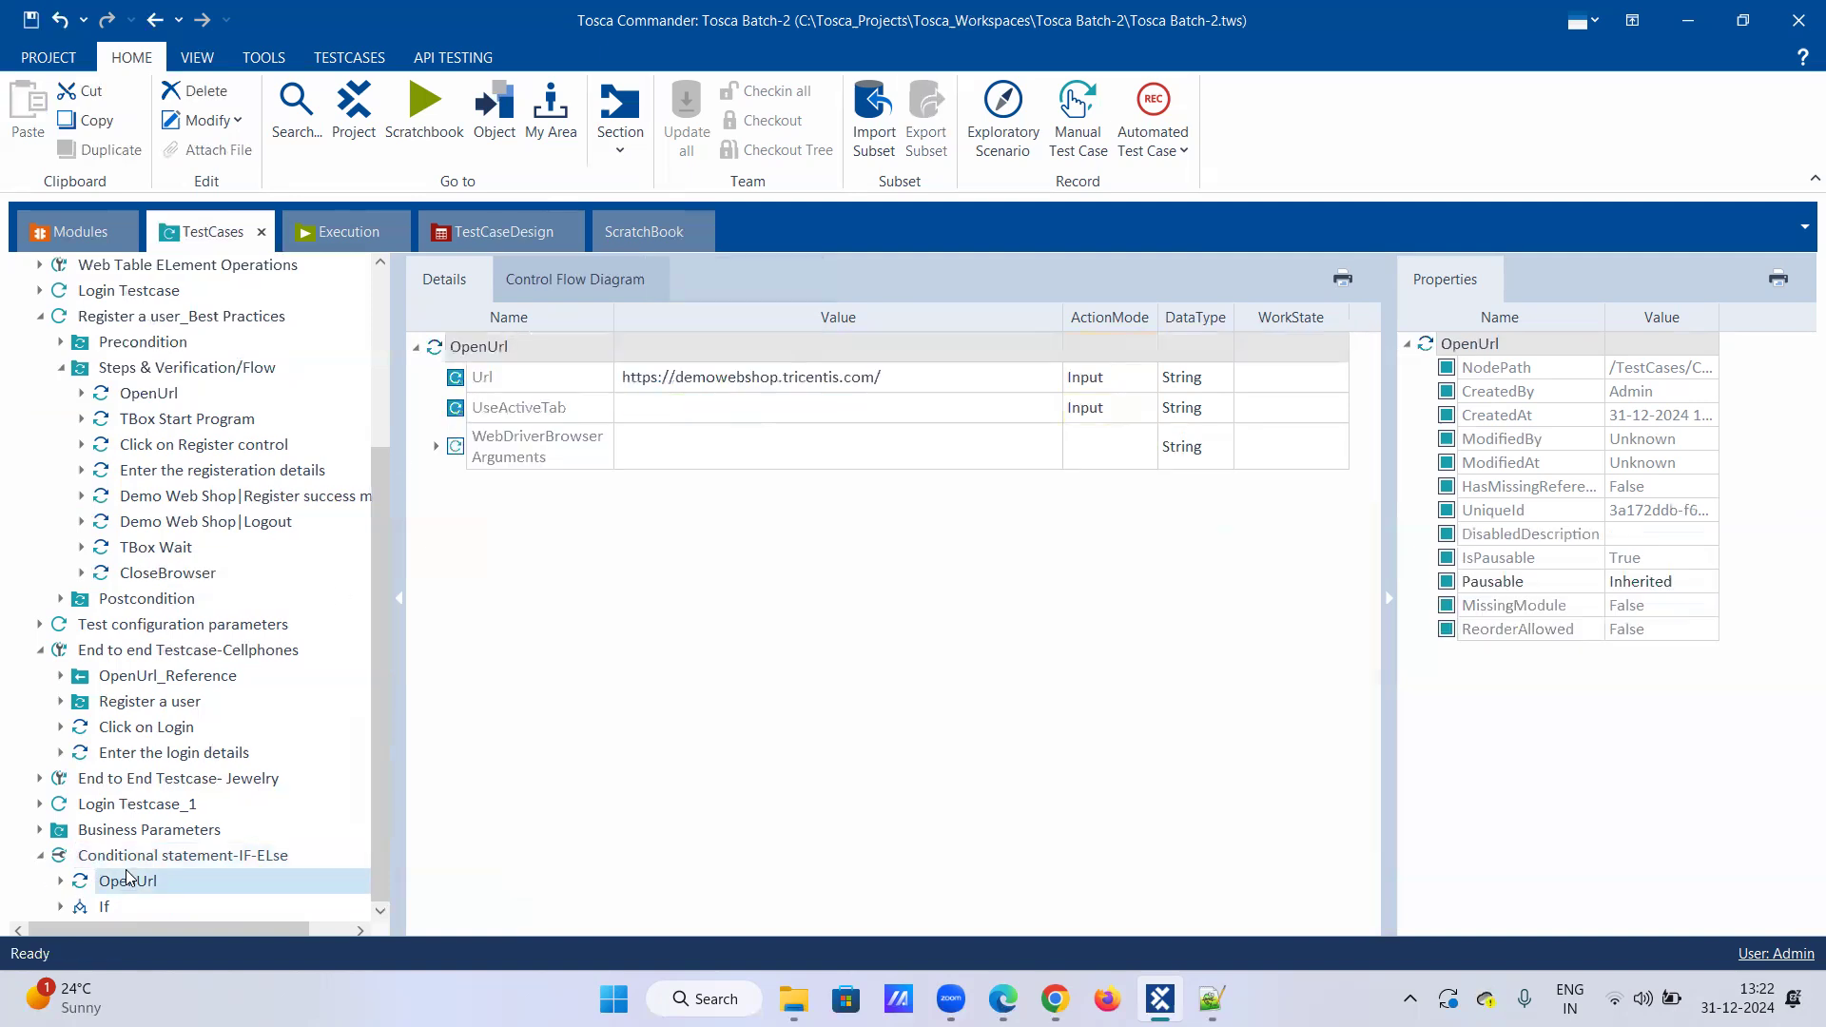
{"action": "left_click", "coordinate": [119, 909]}
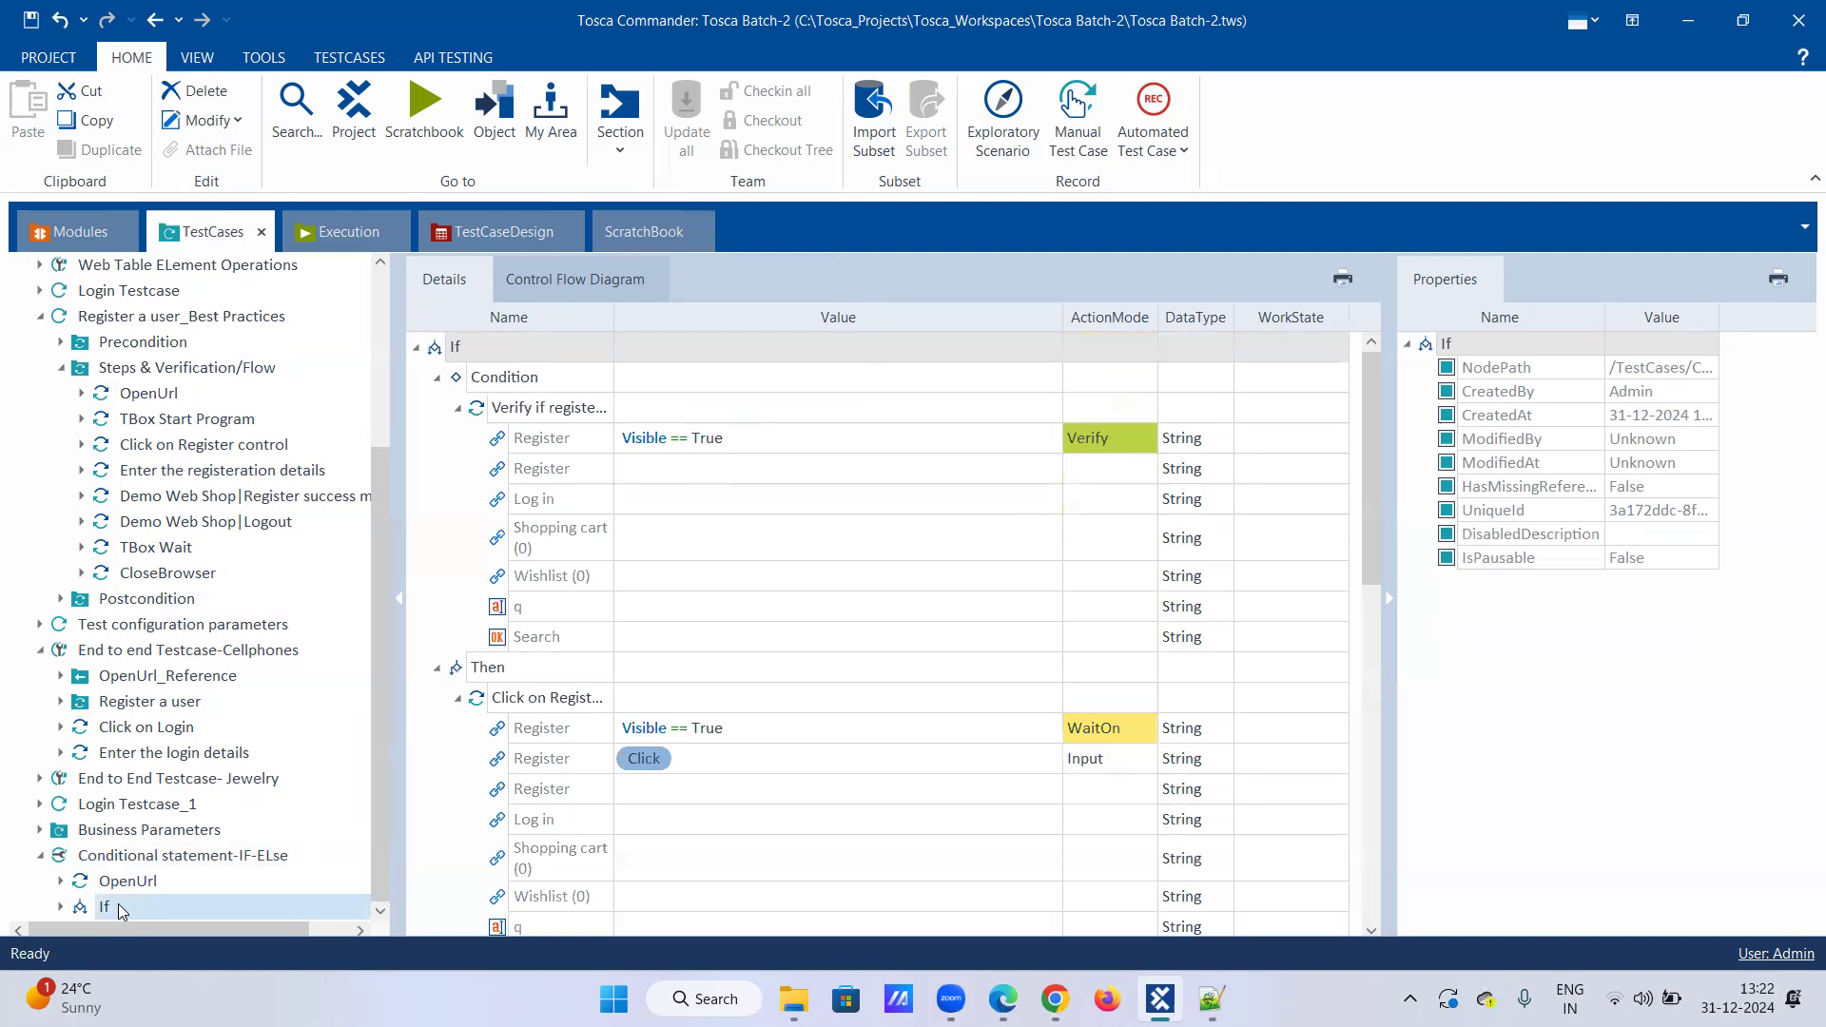
{"action": "right_click", "coordinate": [121, 911]}
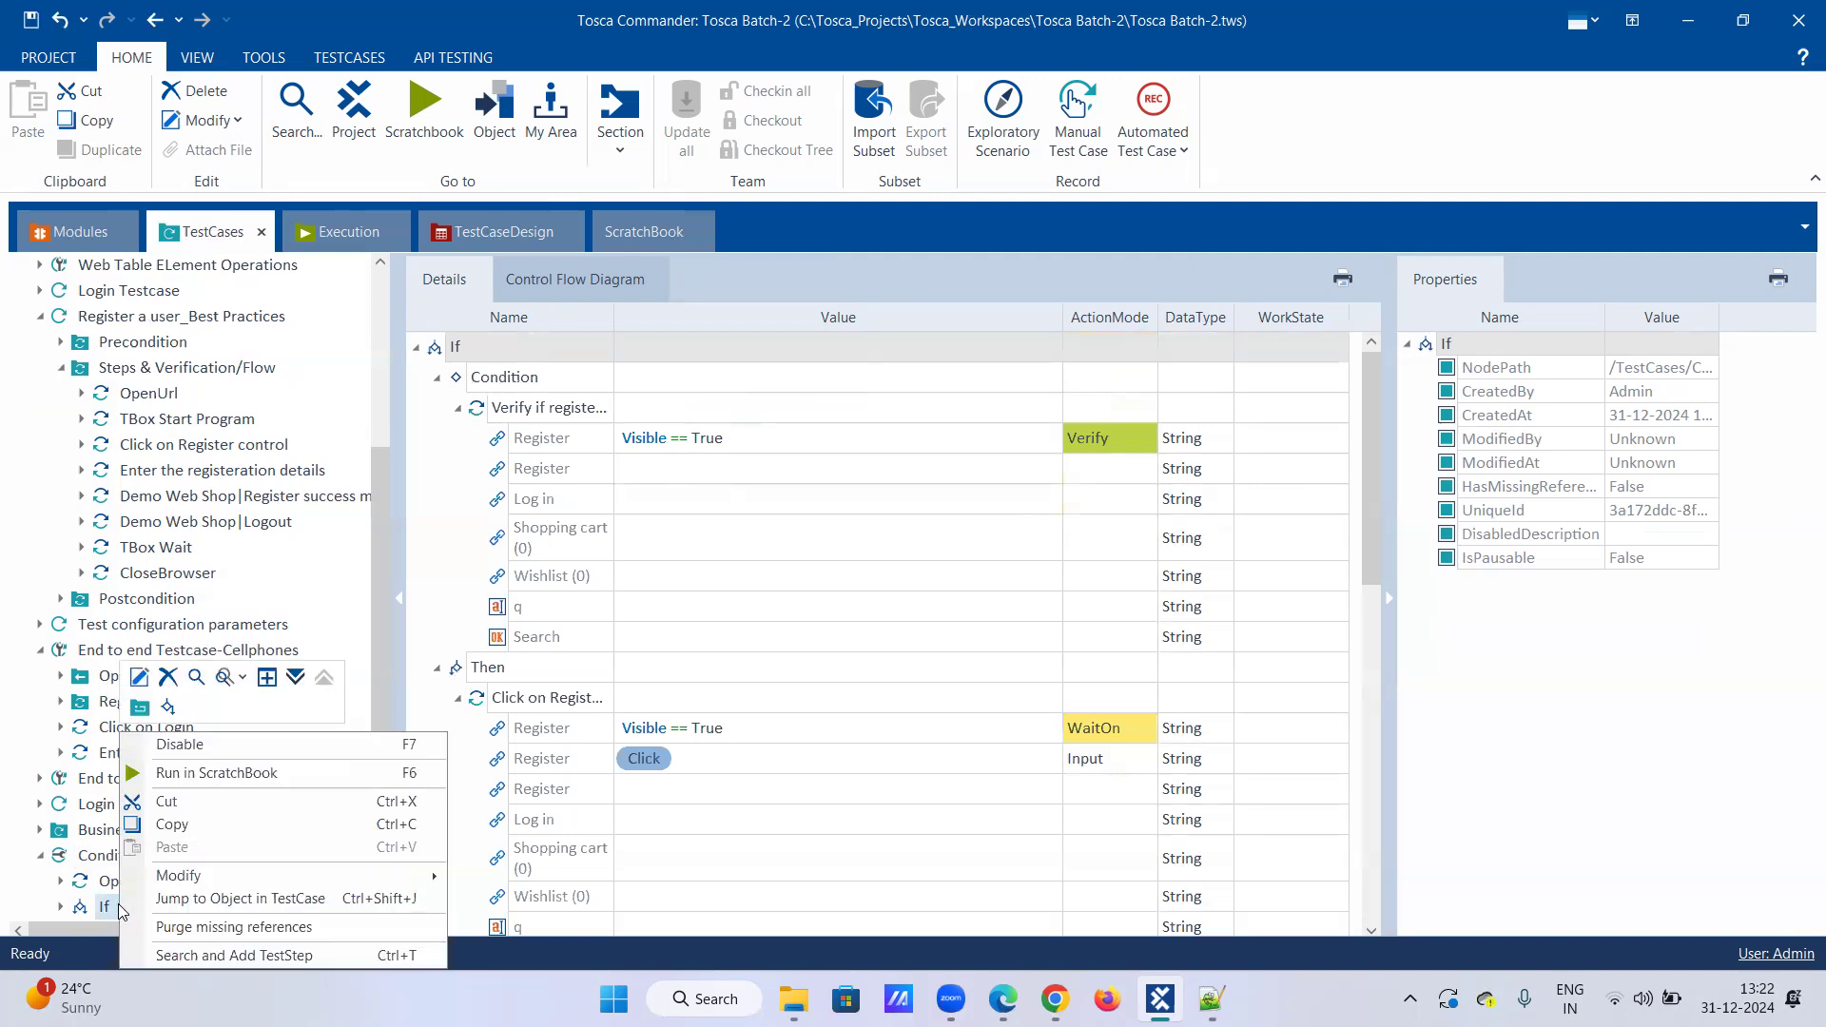
{"action": "left_click", "coordinate": [170, 709]}
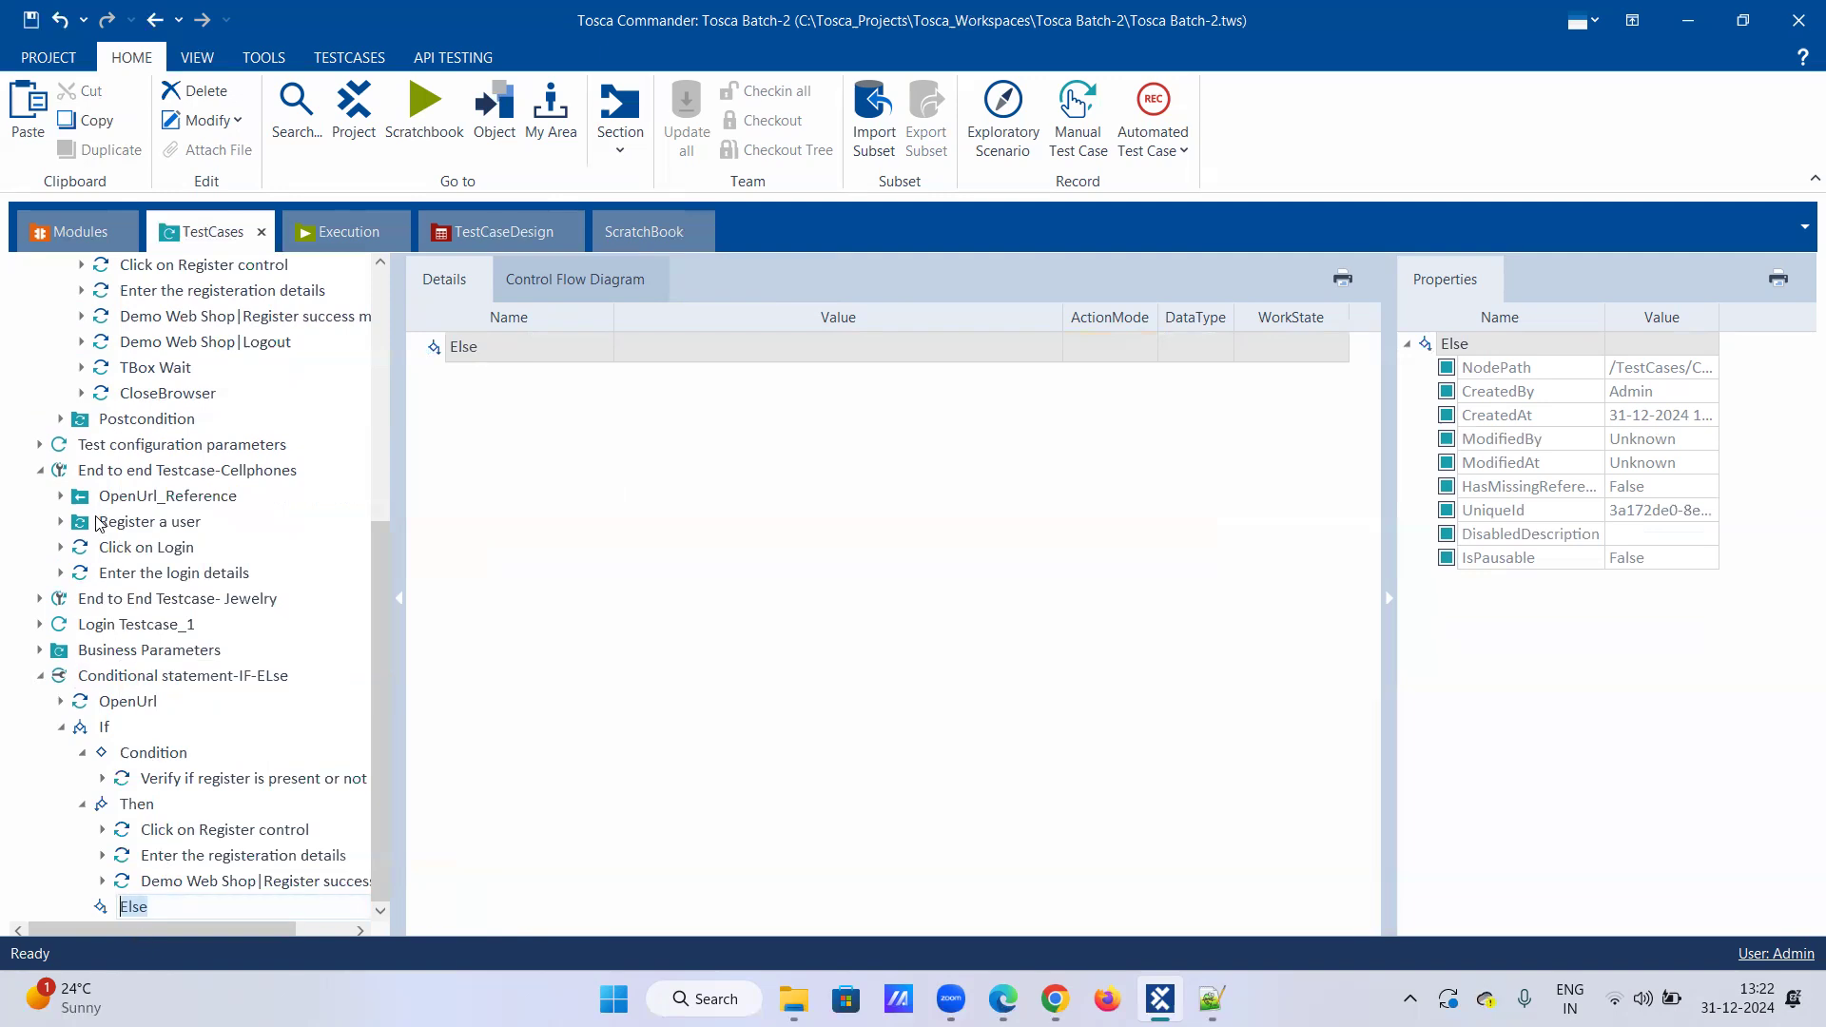
Step: Copy the Demo Web Shop|Logout step
{"action": "left_click", "coordinate": [162, 348]}
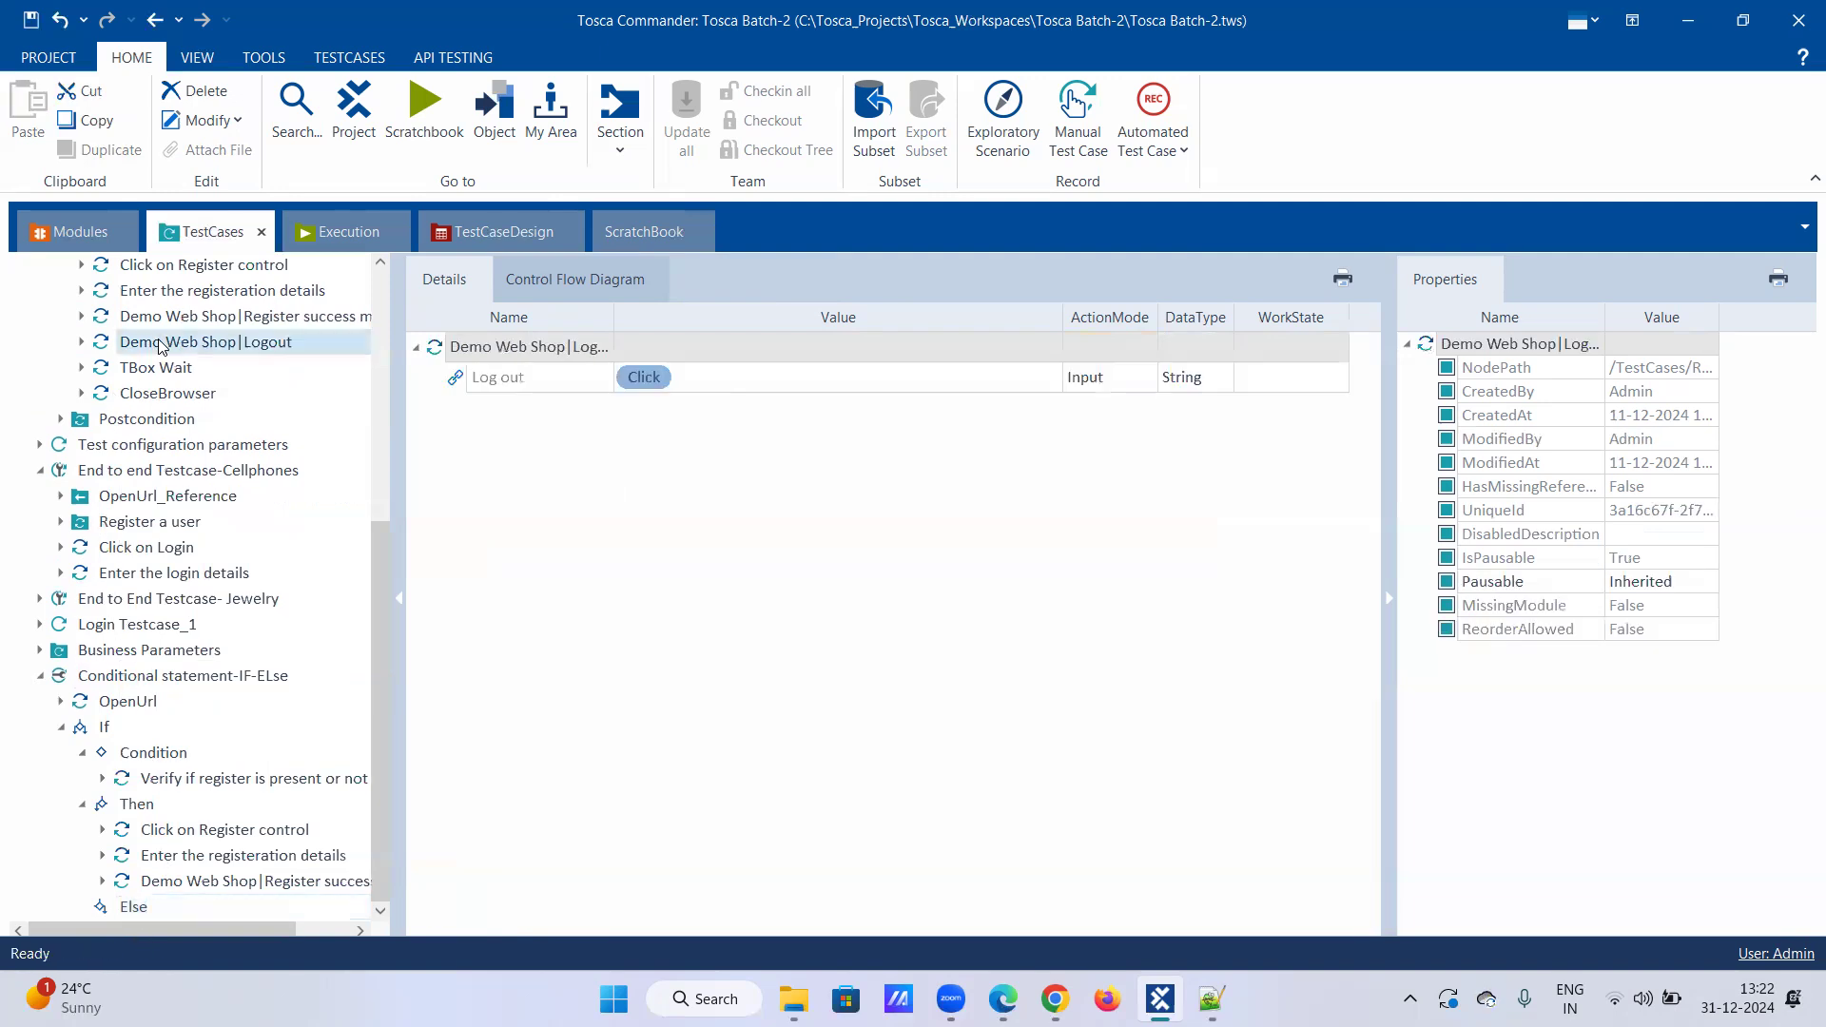
{"action": "right_click", "coordinate": [144, 340]}
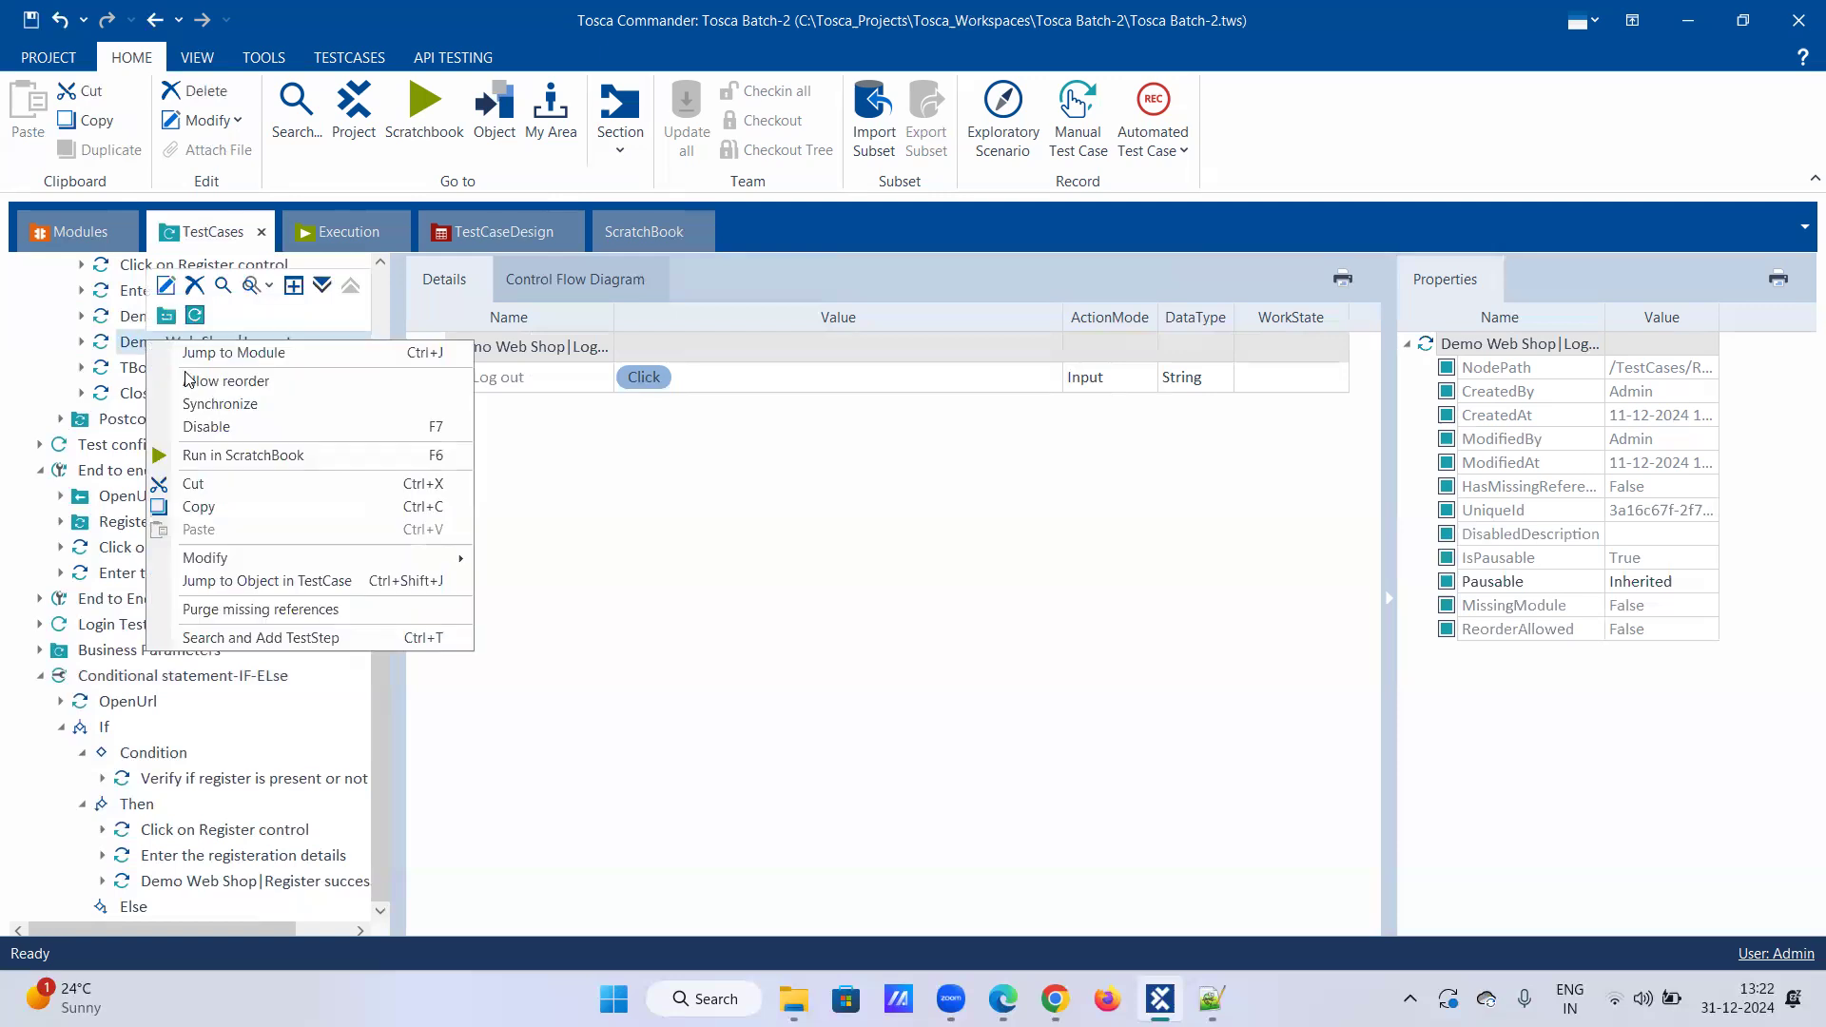
{"action": "left_click", "coordinate": [205, 505]}
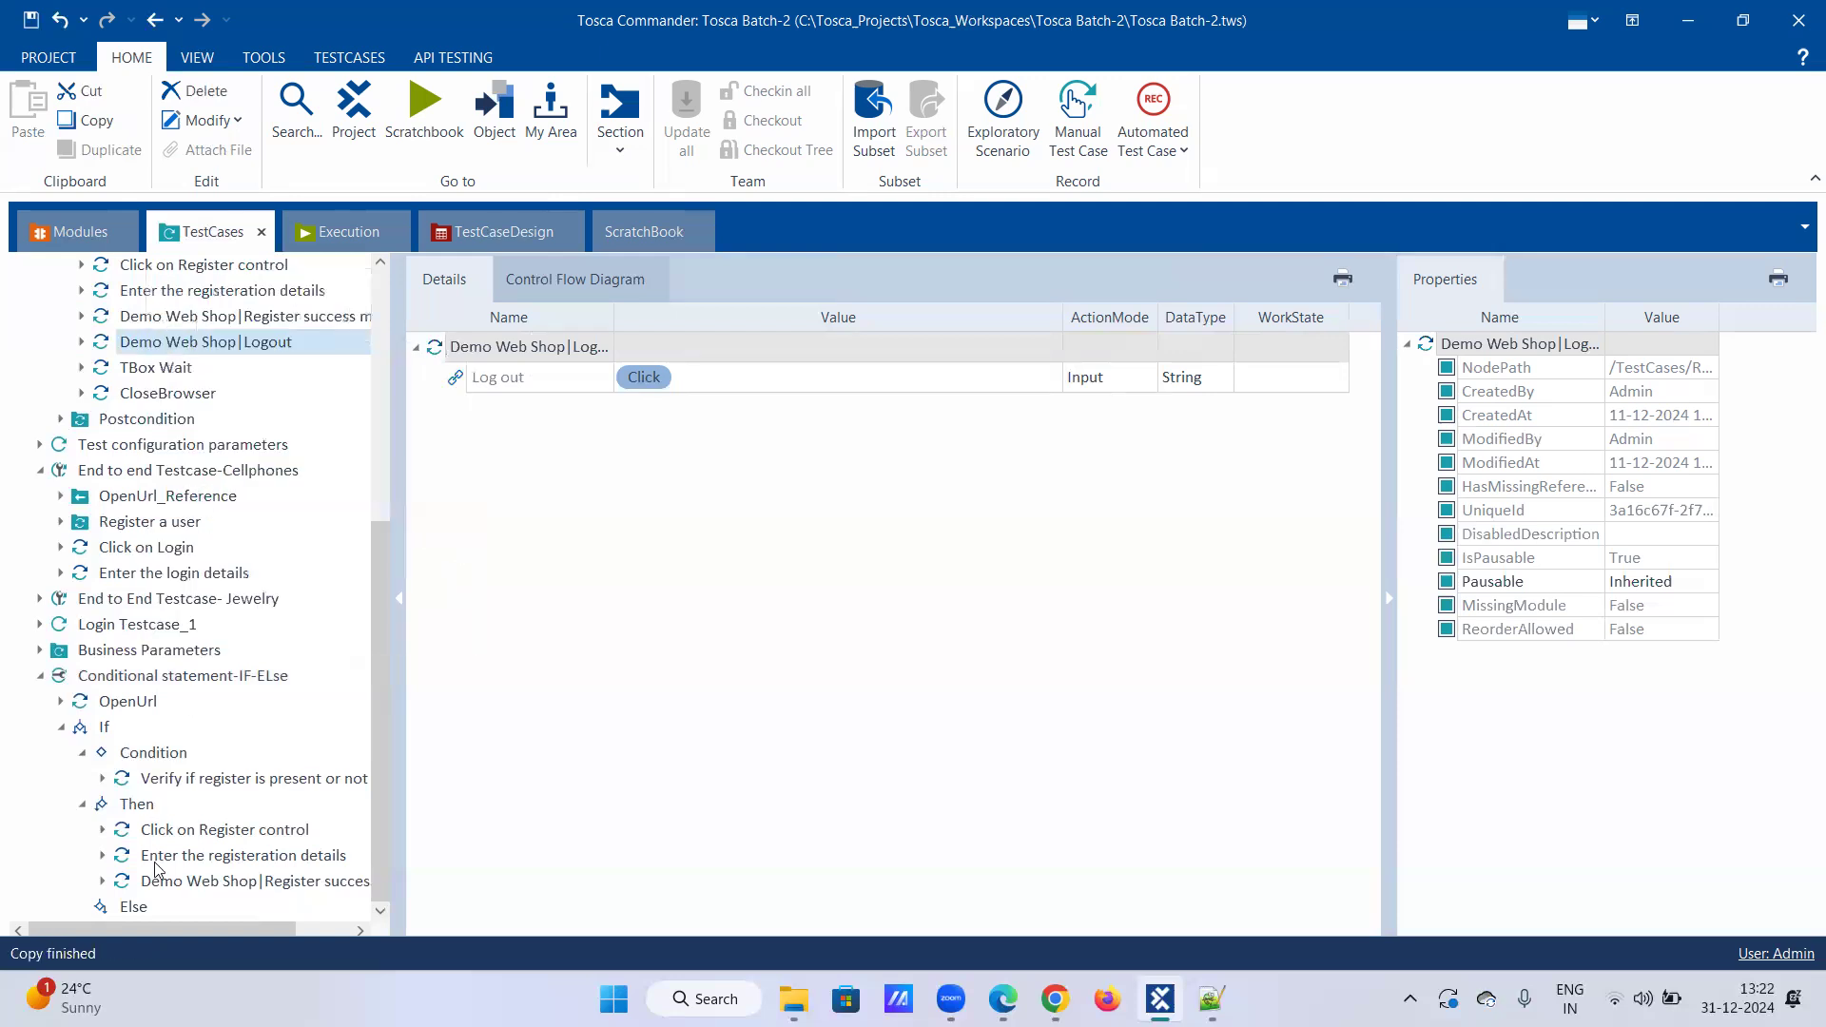
Step: Paste Logout into Else, then copy in Click on Register, registration details and Register success
{"action": "right_click", "coordinate": [133, 908]}
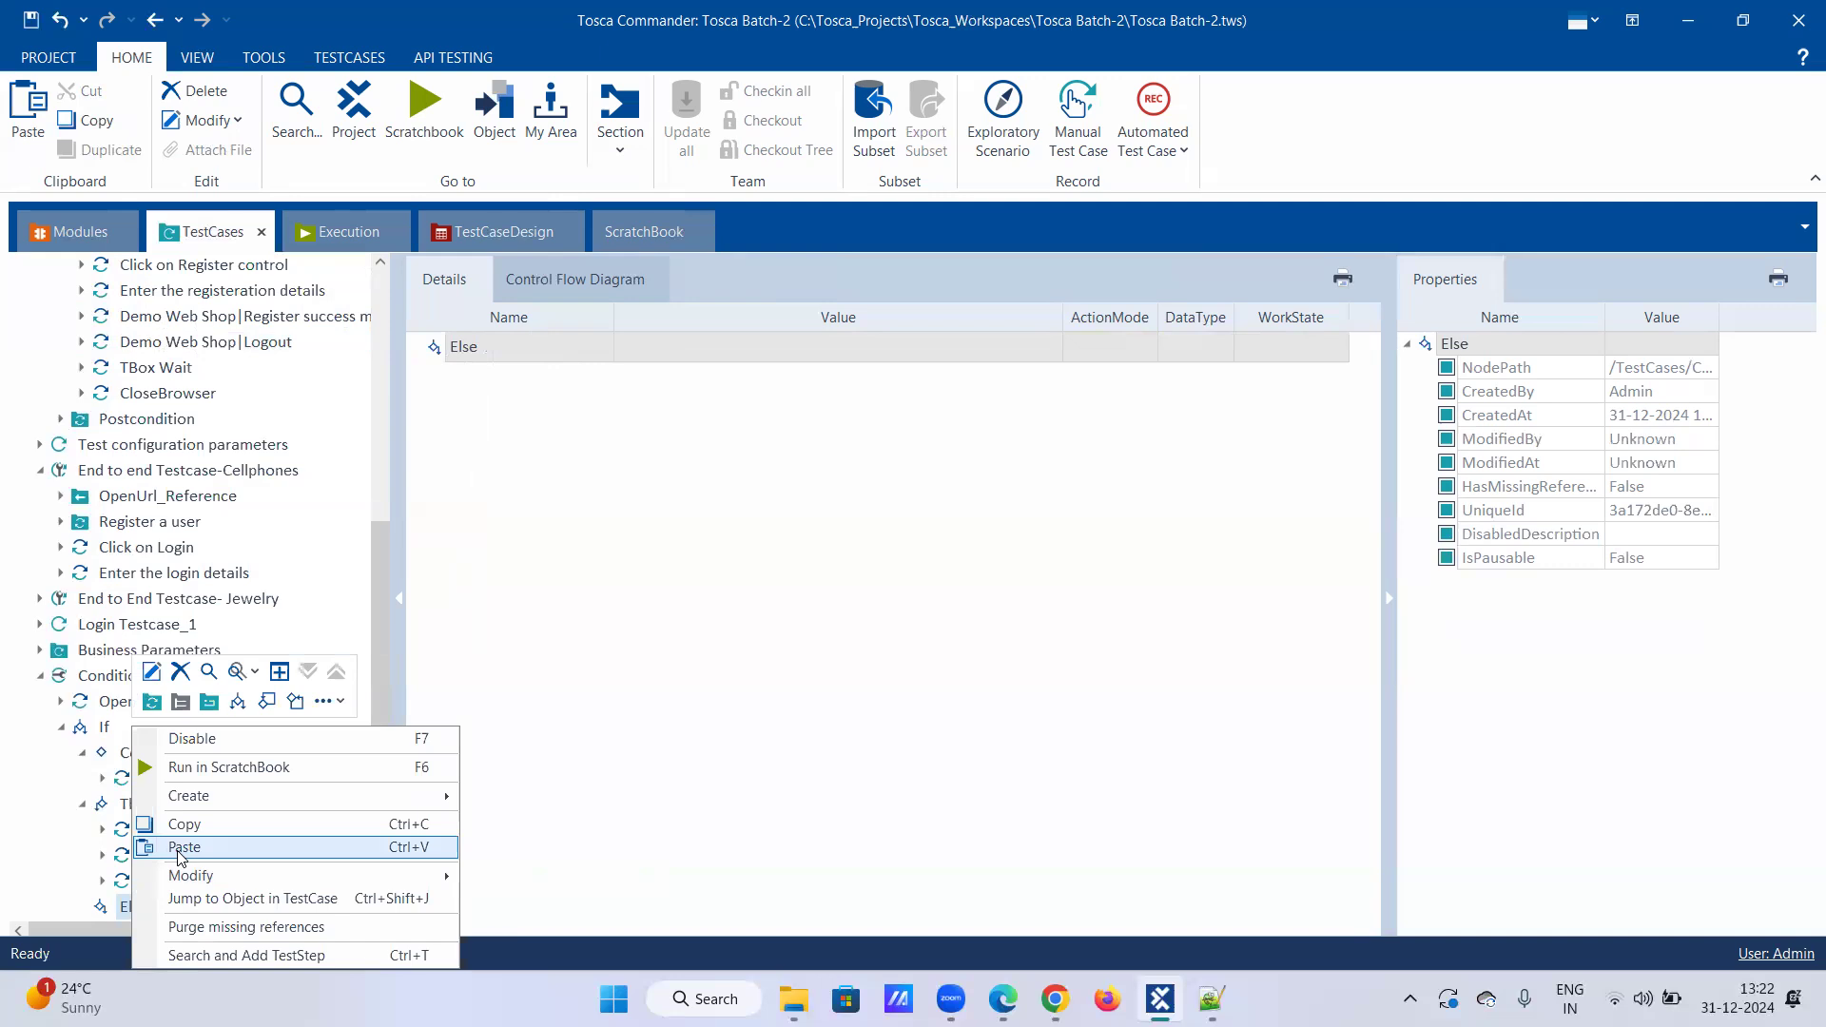
{"action": "left_click", "coordinate": [180, 846]}
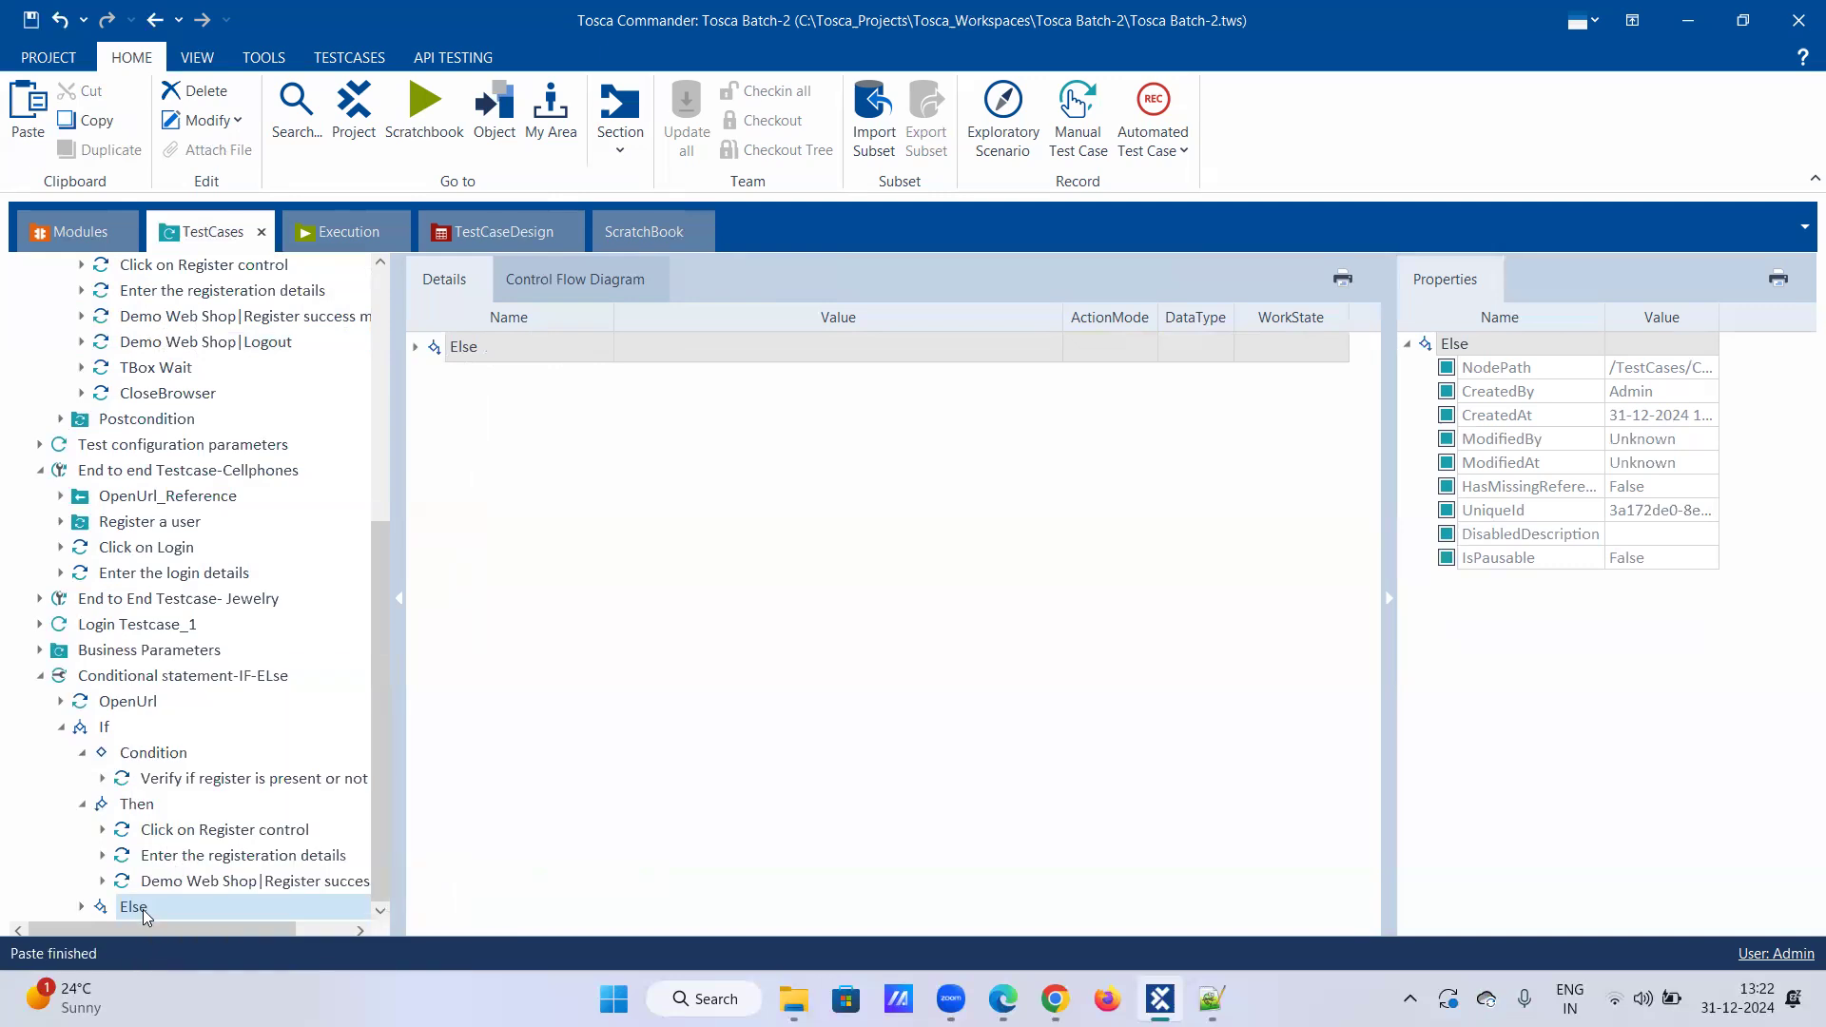
{"action": "left_click", "coordinate": [169, 833]}
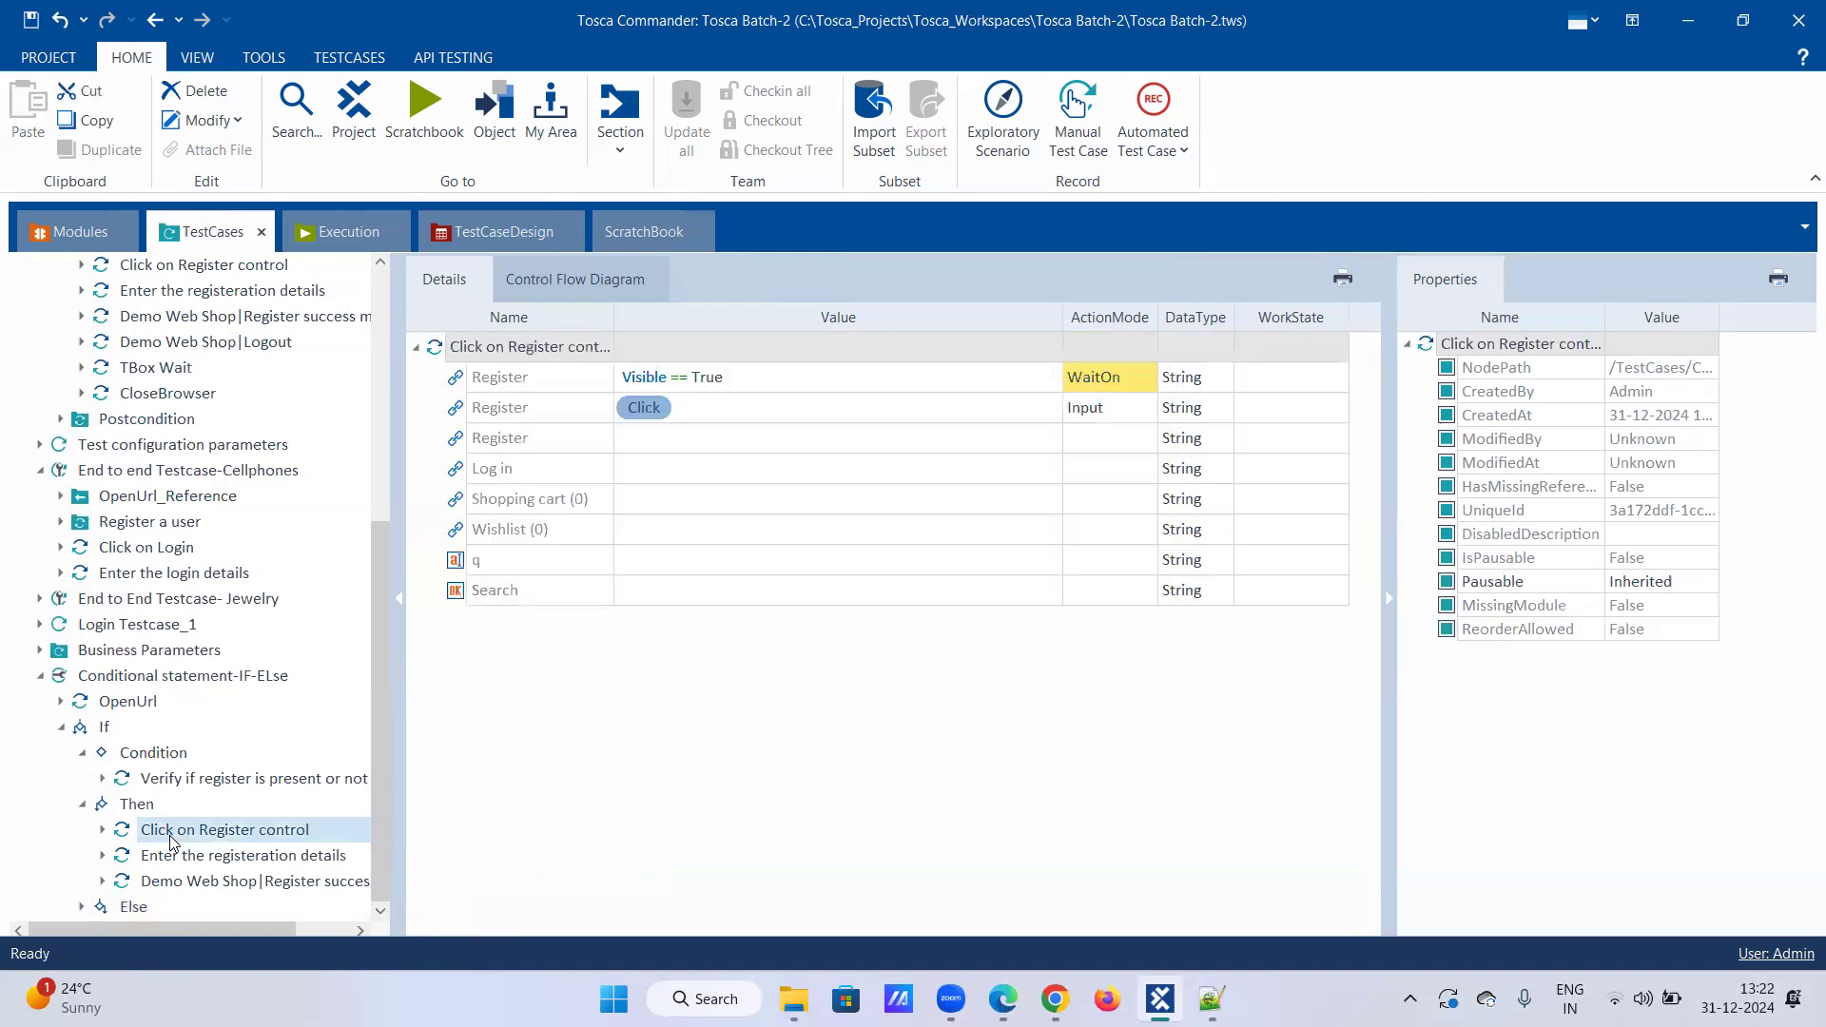
{"action": "left_click", "coordinate": [171, 856], "text": "shift"}
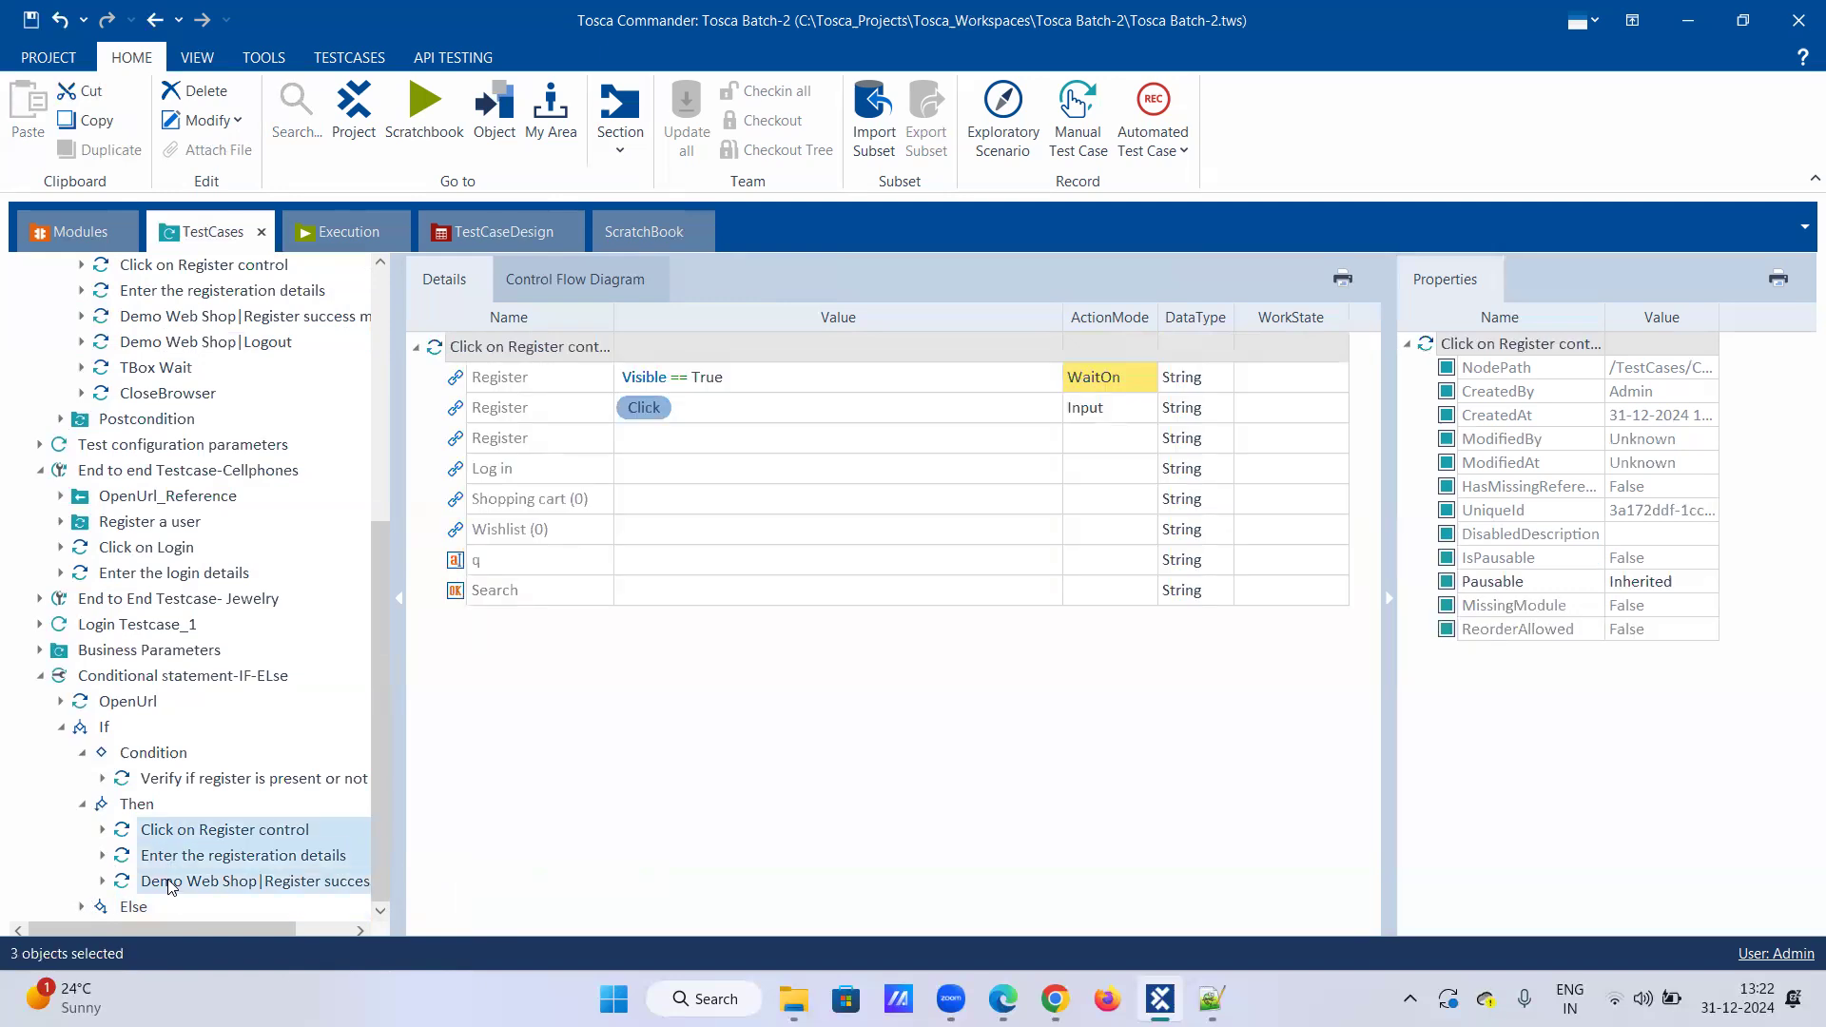
{"action": "right_click", "coordinate": [172, 885]}
{"action": "left_click", "coordinate": [214, 868]}
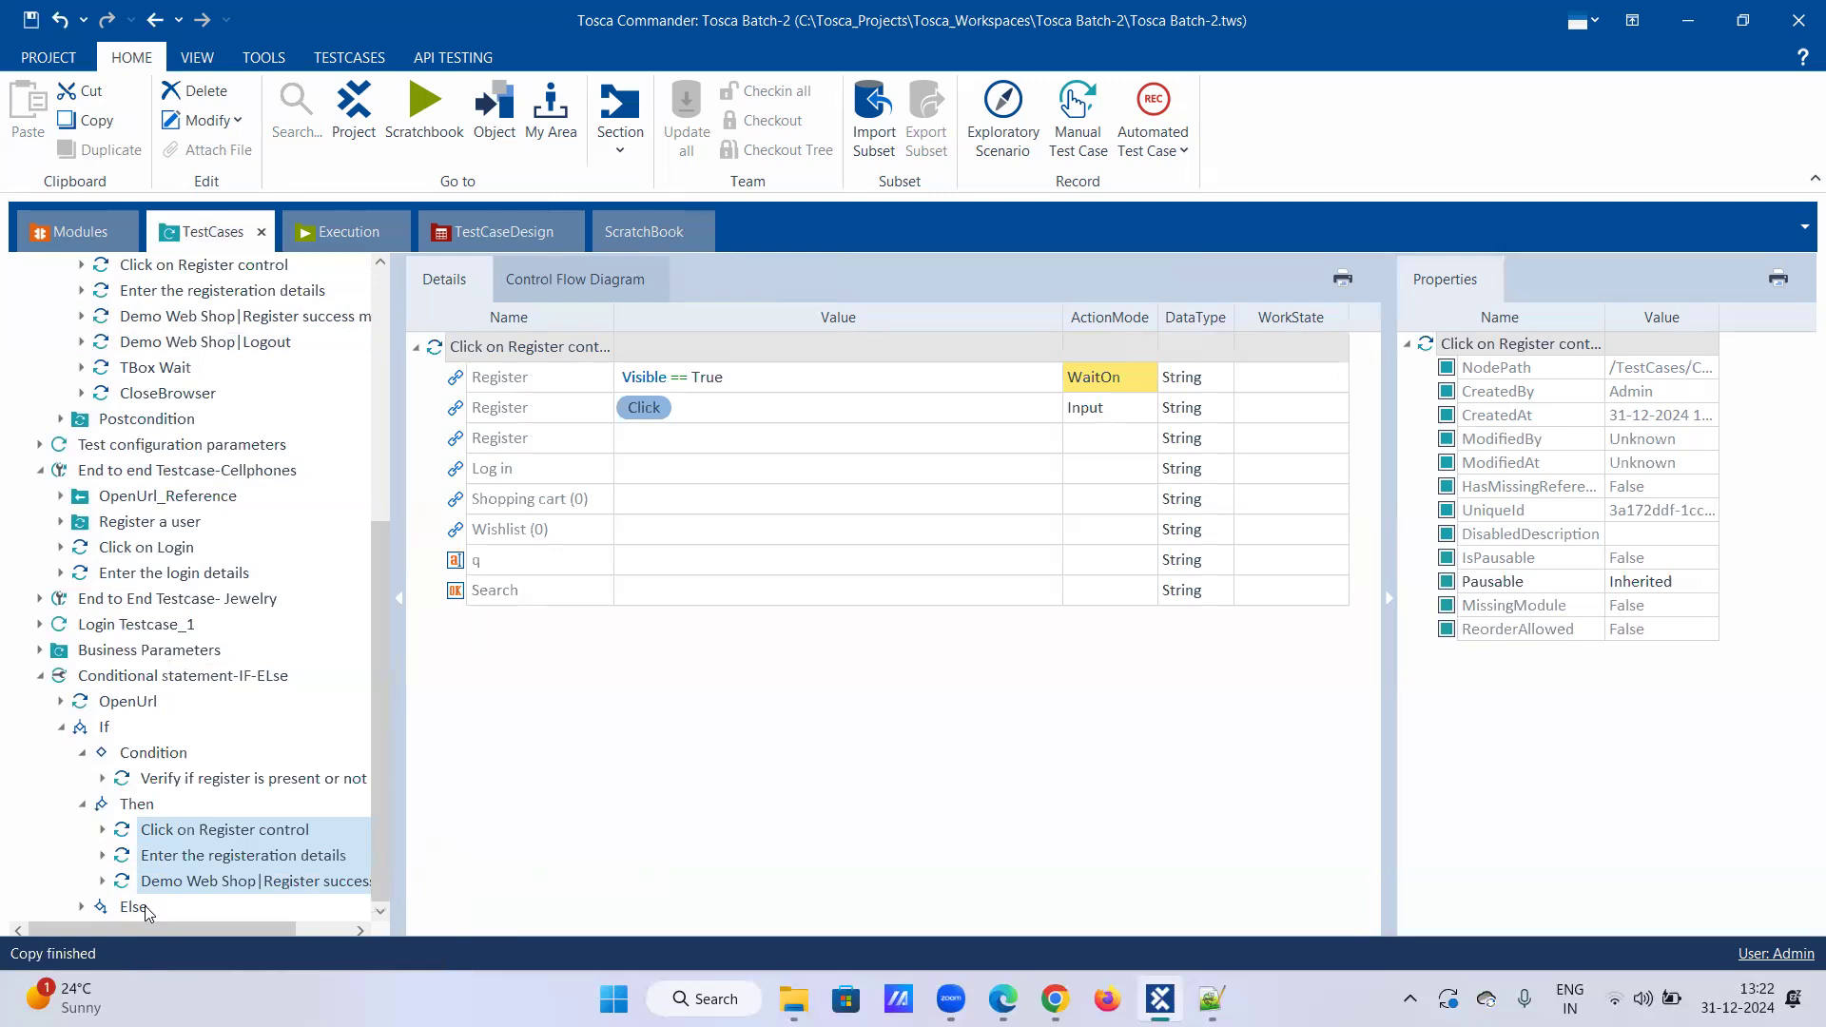
{"action": "right_click", "coordinate": [145, 905]}
{"action": "left_click", "coordinate": [186, 856]}
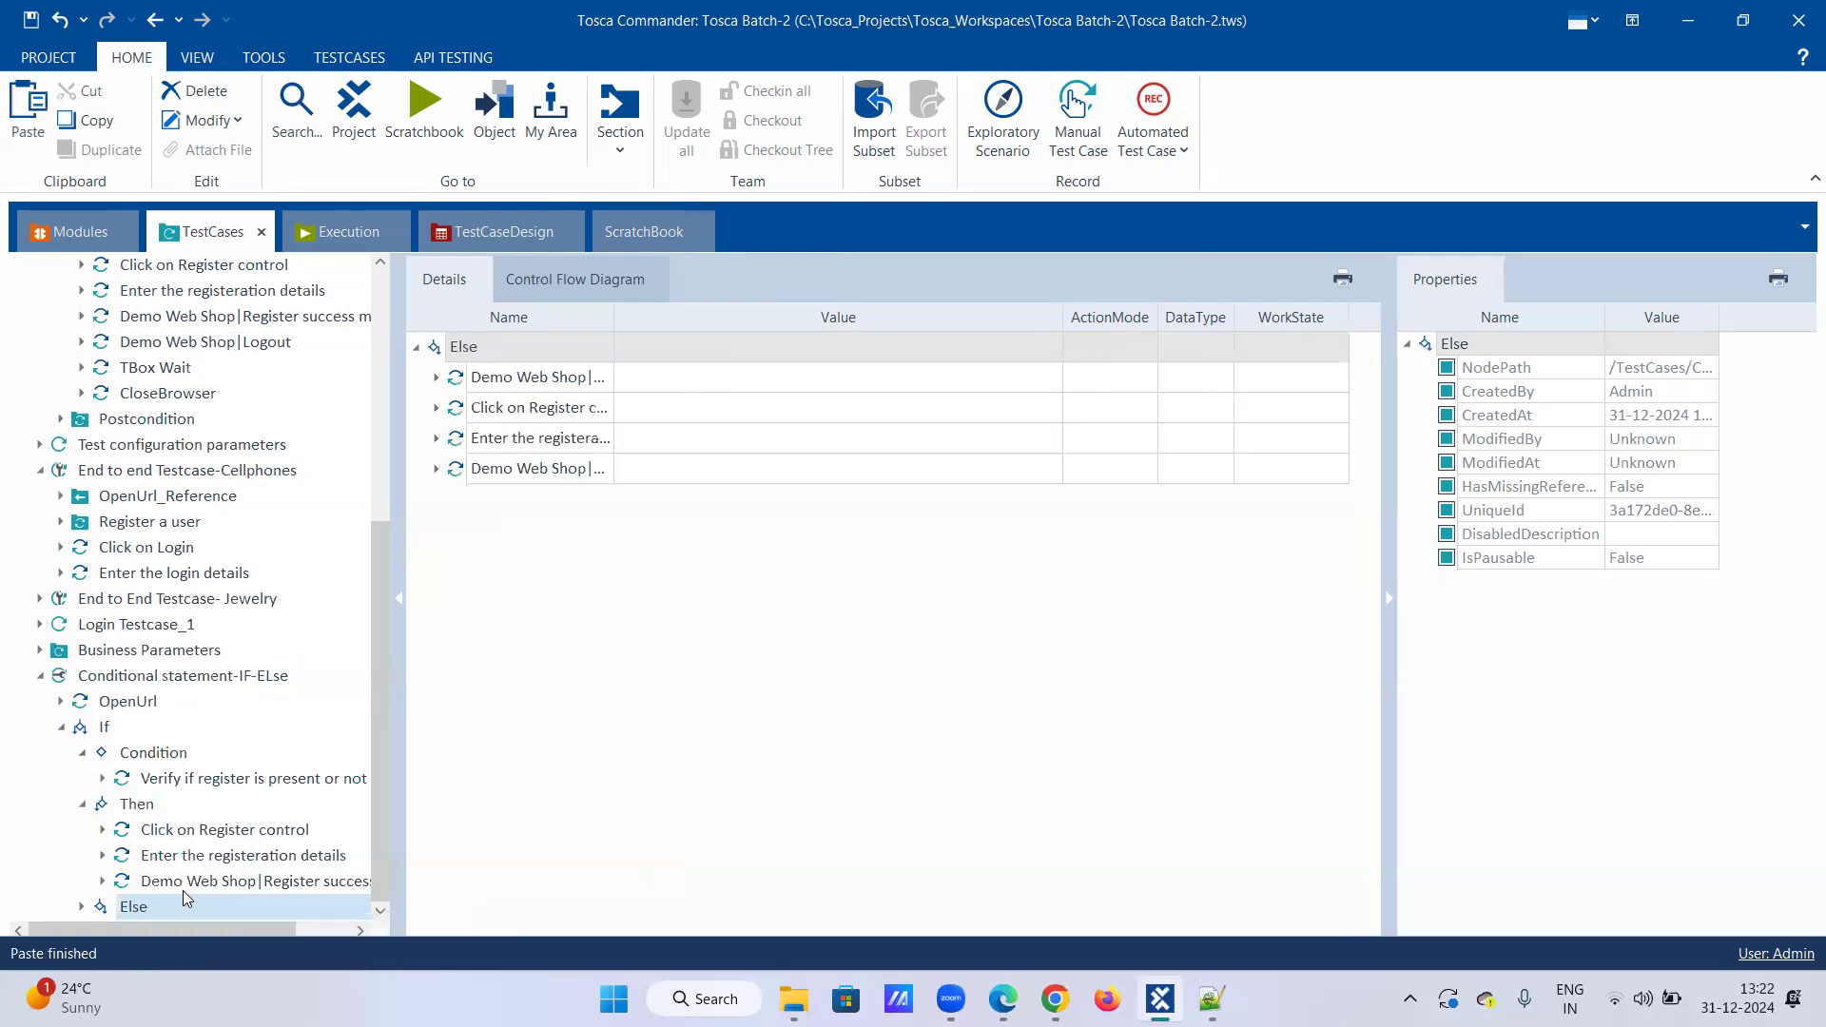
{"action": "left_click", "coordinate": [83, 904]}
{"action": "scroll", "coordinate": [154, 888], "scroll_direction": "down", "scroll_amount": 2}
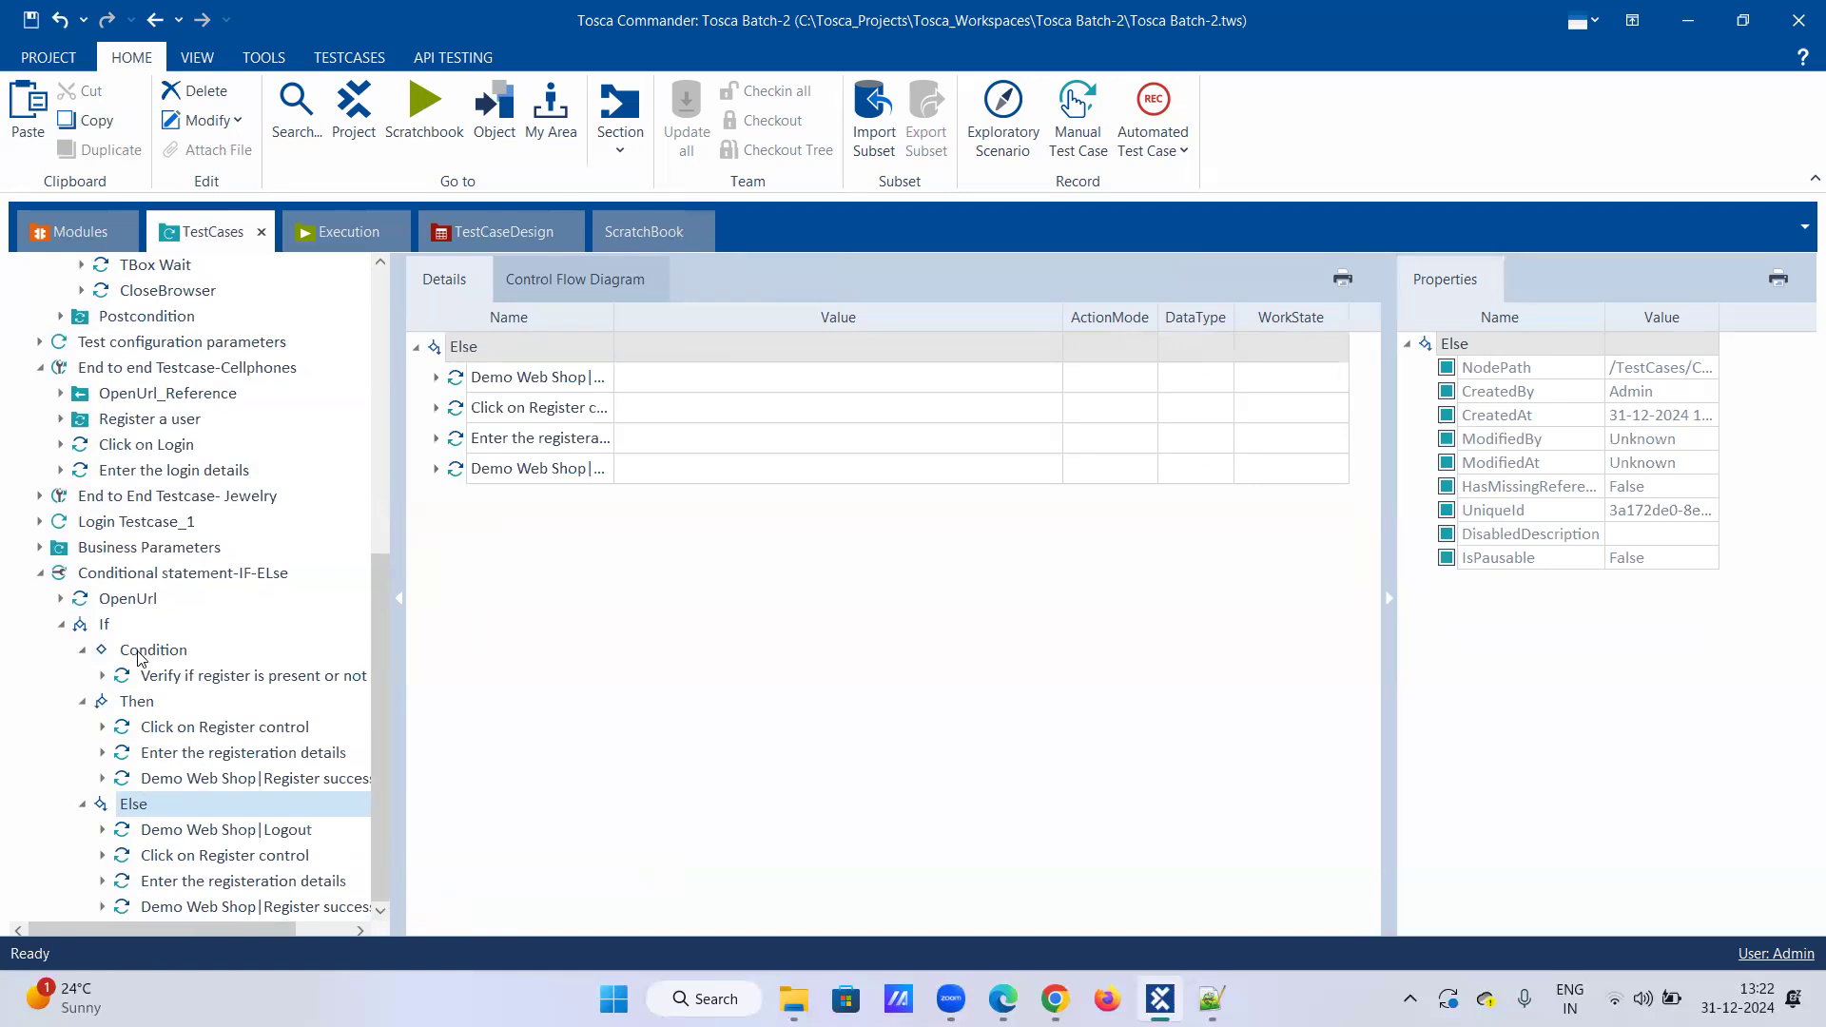
Step: Inspect the Condition's verification and the Then branch's Register, details and success steps
{"action": "left_click", "coordinate": [106, 623]}
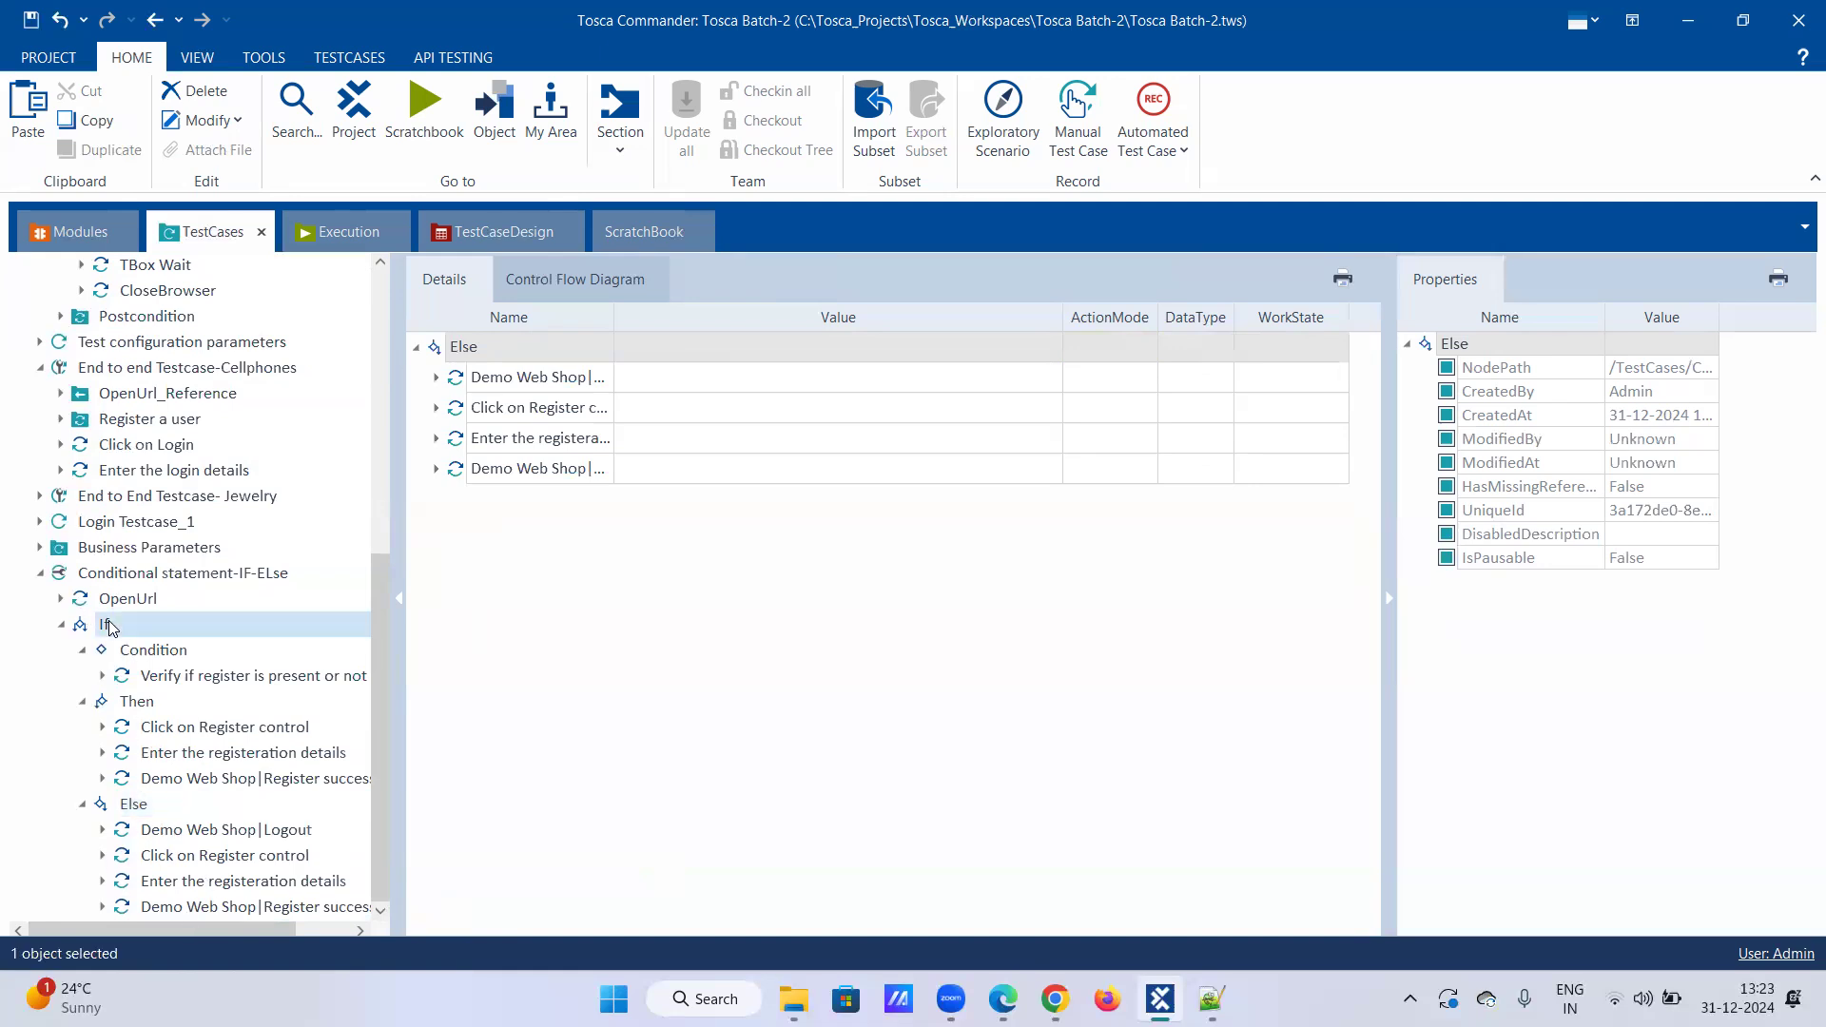
{"action": "left_click", "coordinate": [134, 574]}
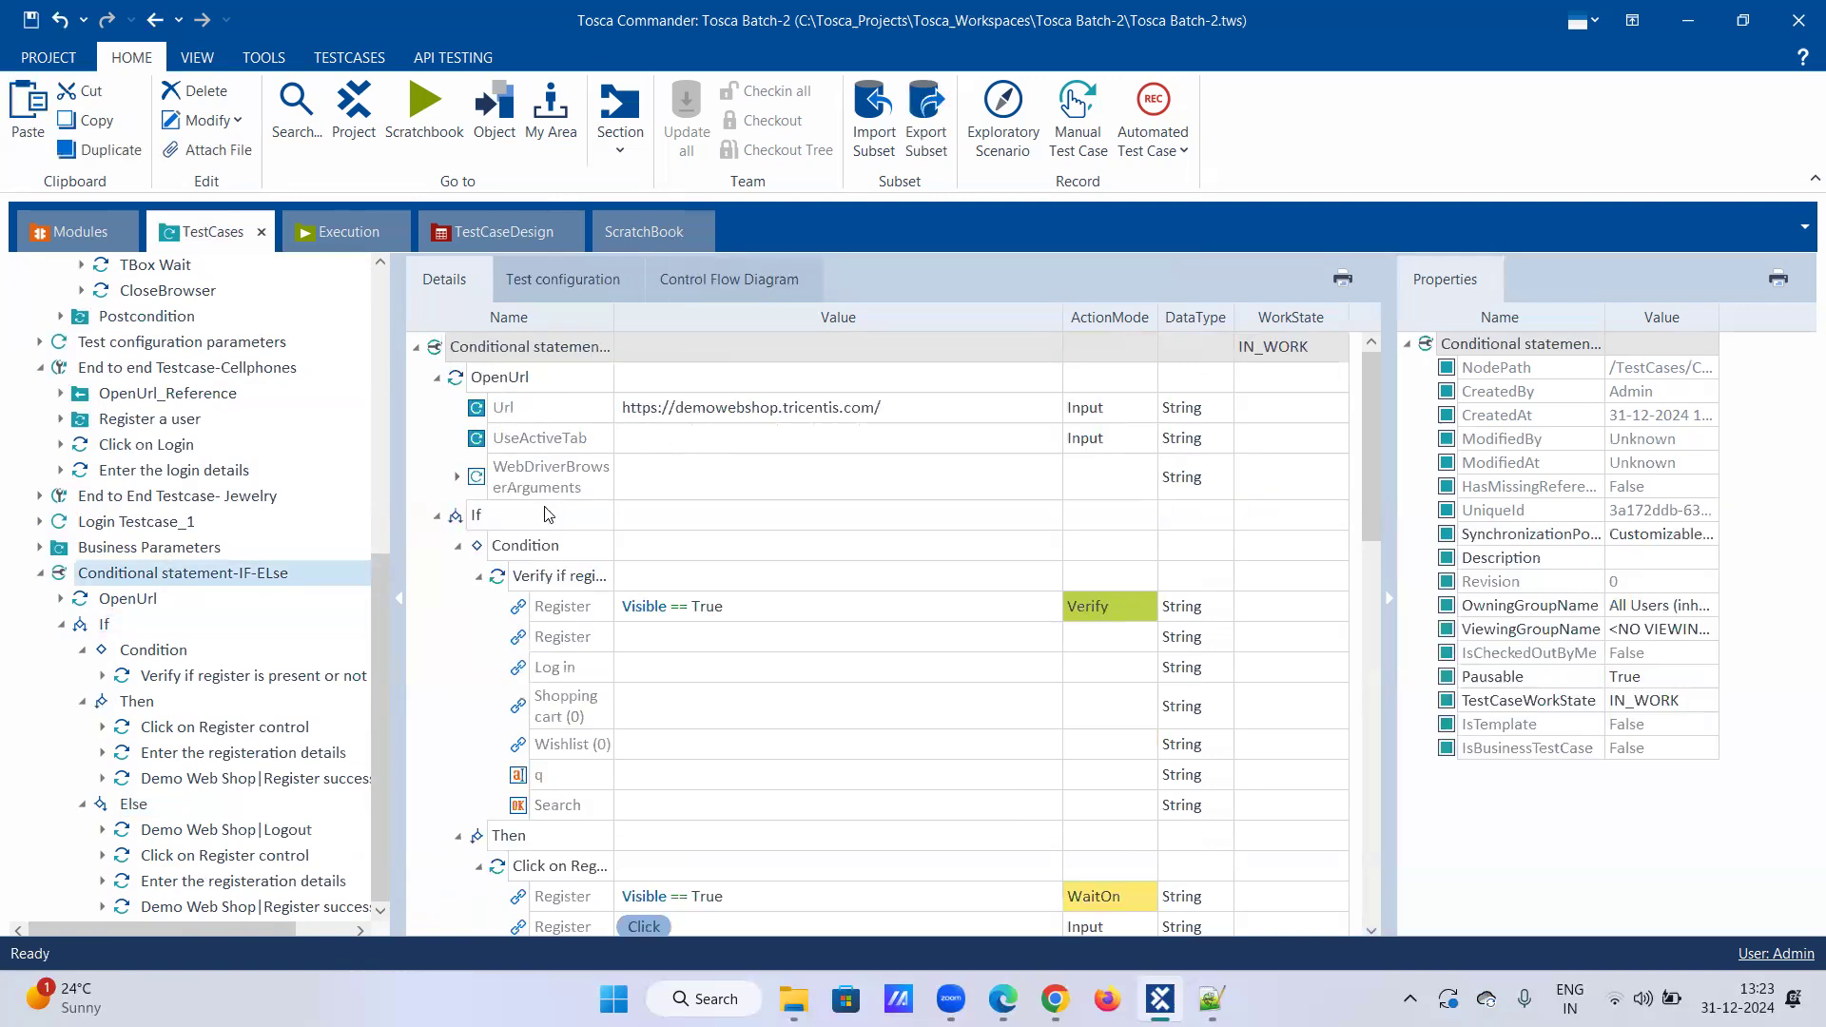
{"action": "scroll", "coordinate": [547, 521], "scroll_direction": "down", "scroll_amount": 1}
{"action": "left_click", "coordinate": [161, 656]}
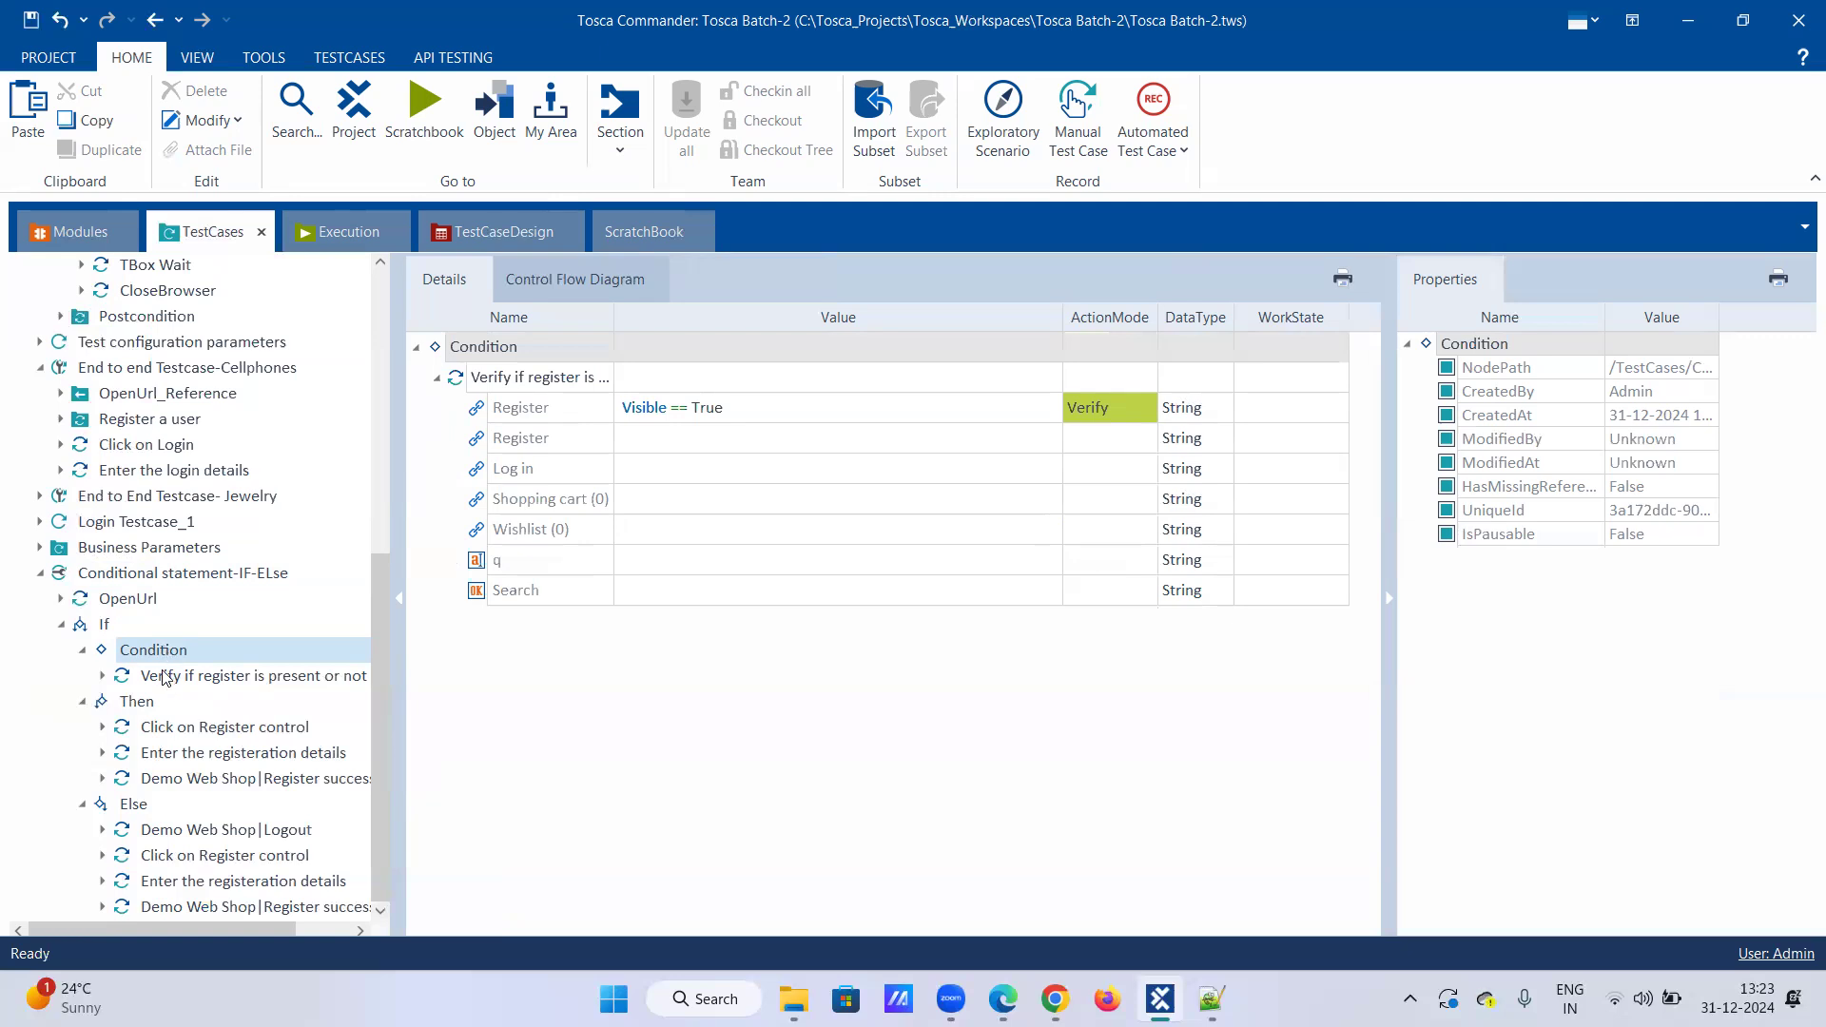
{"action": "left_click", "coordinate": [181, 729]}
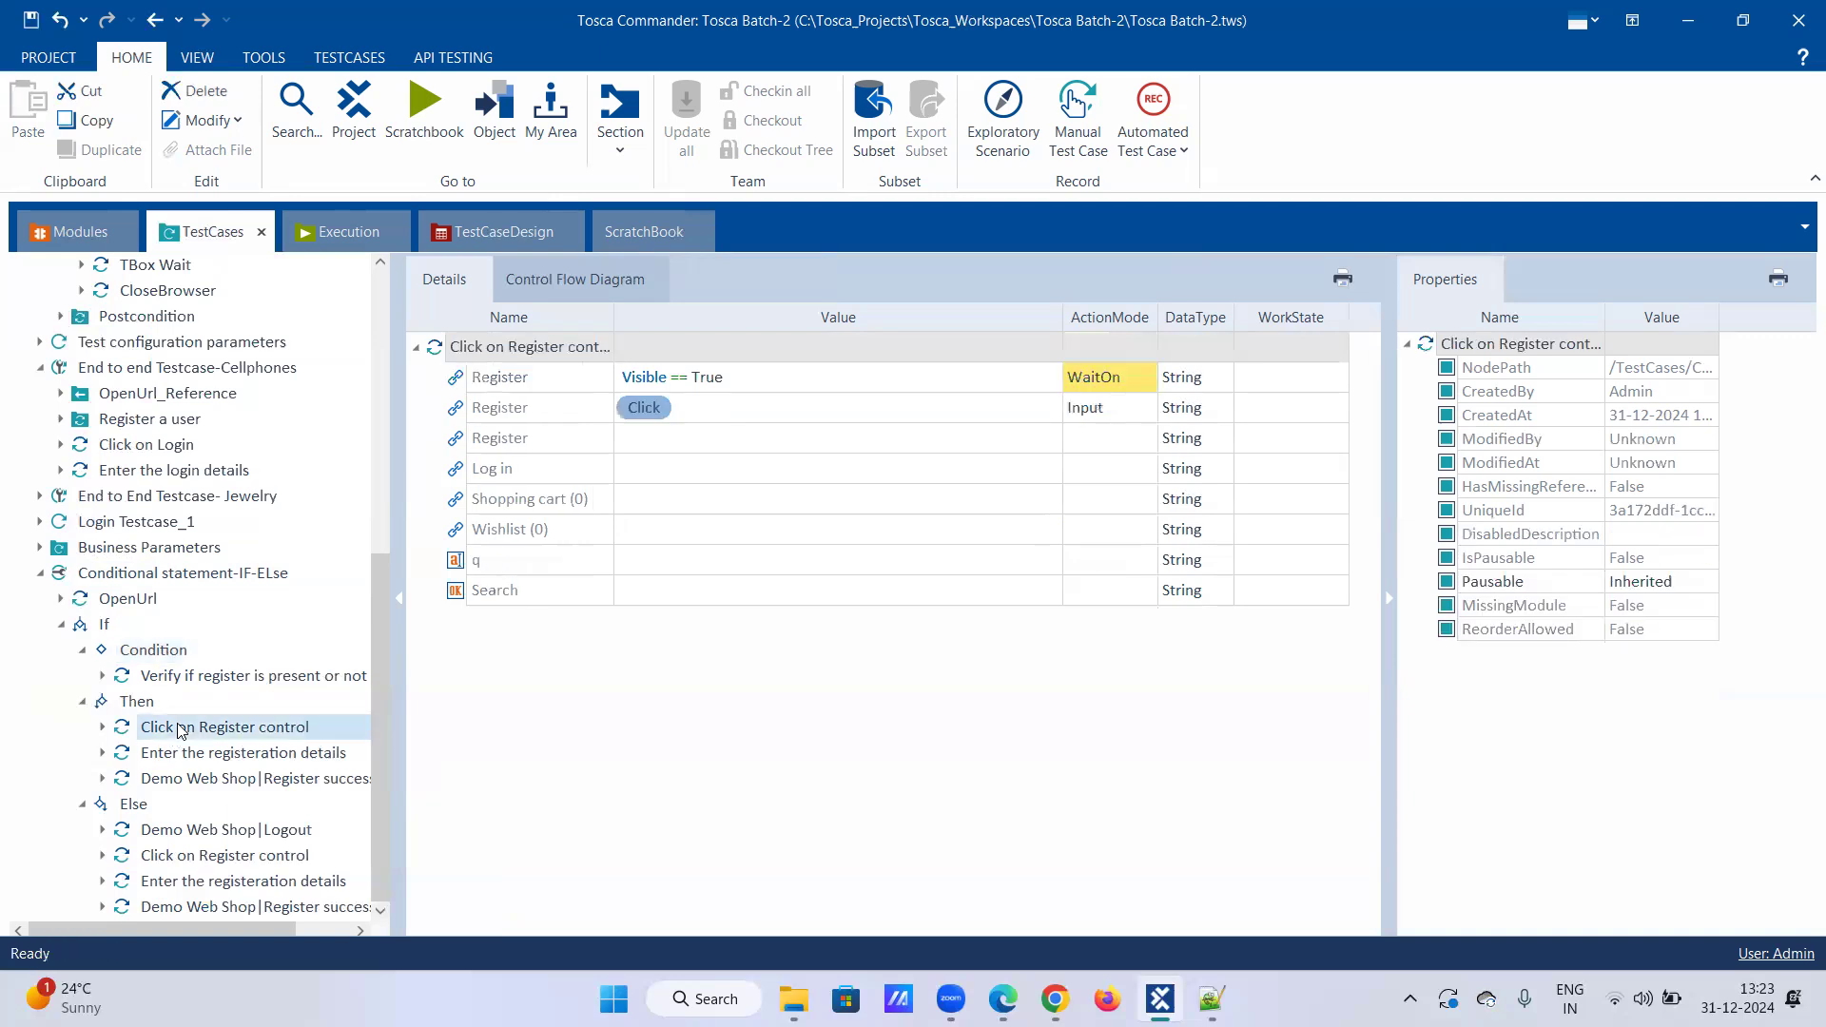
{"action": "left_click", "coordinate": [181, 756]}
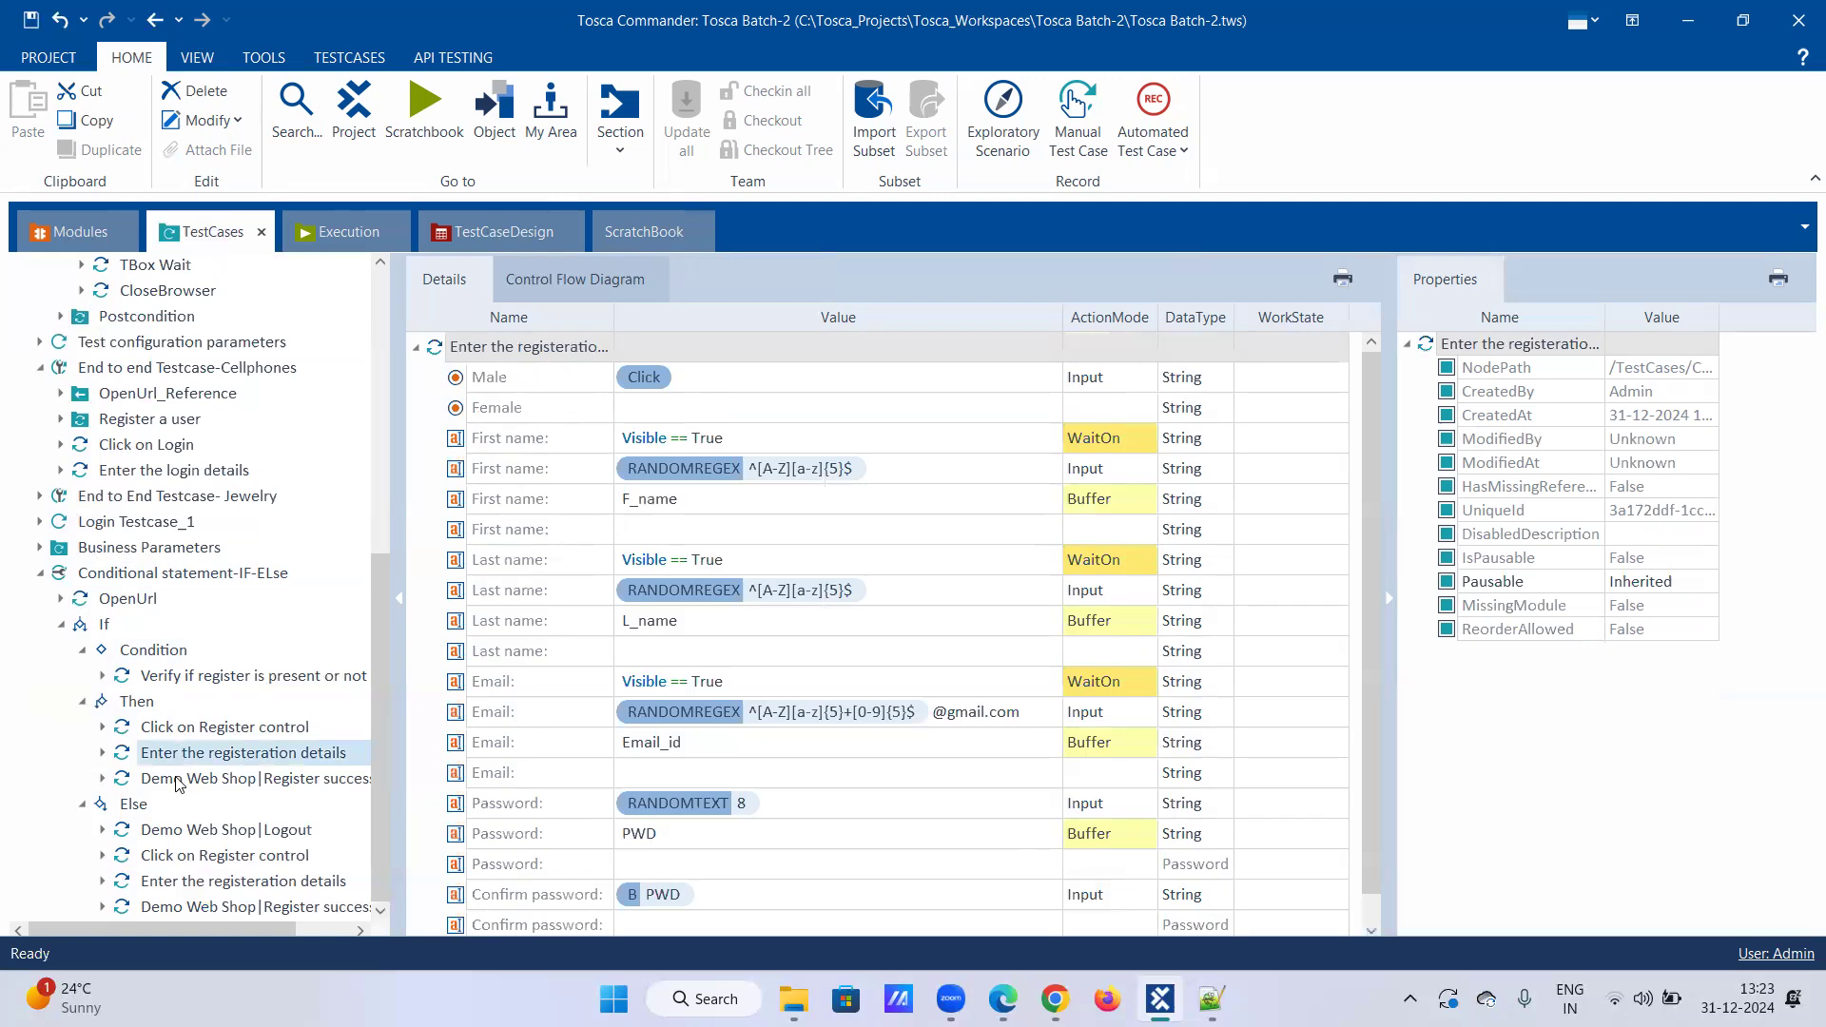
{"action": "left_click", "coordinate": [178, 780]}
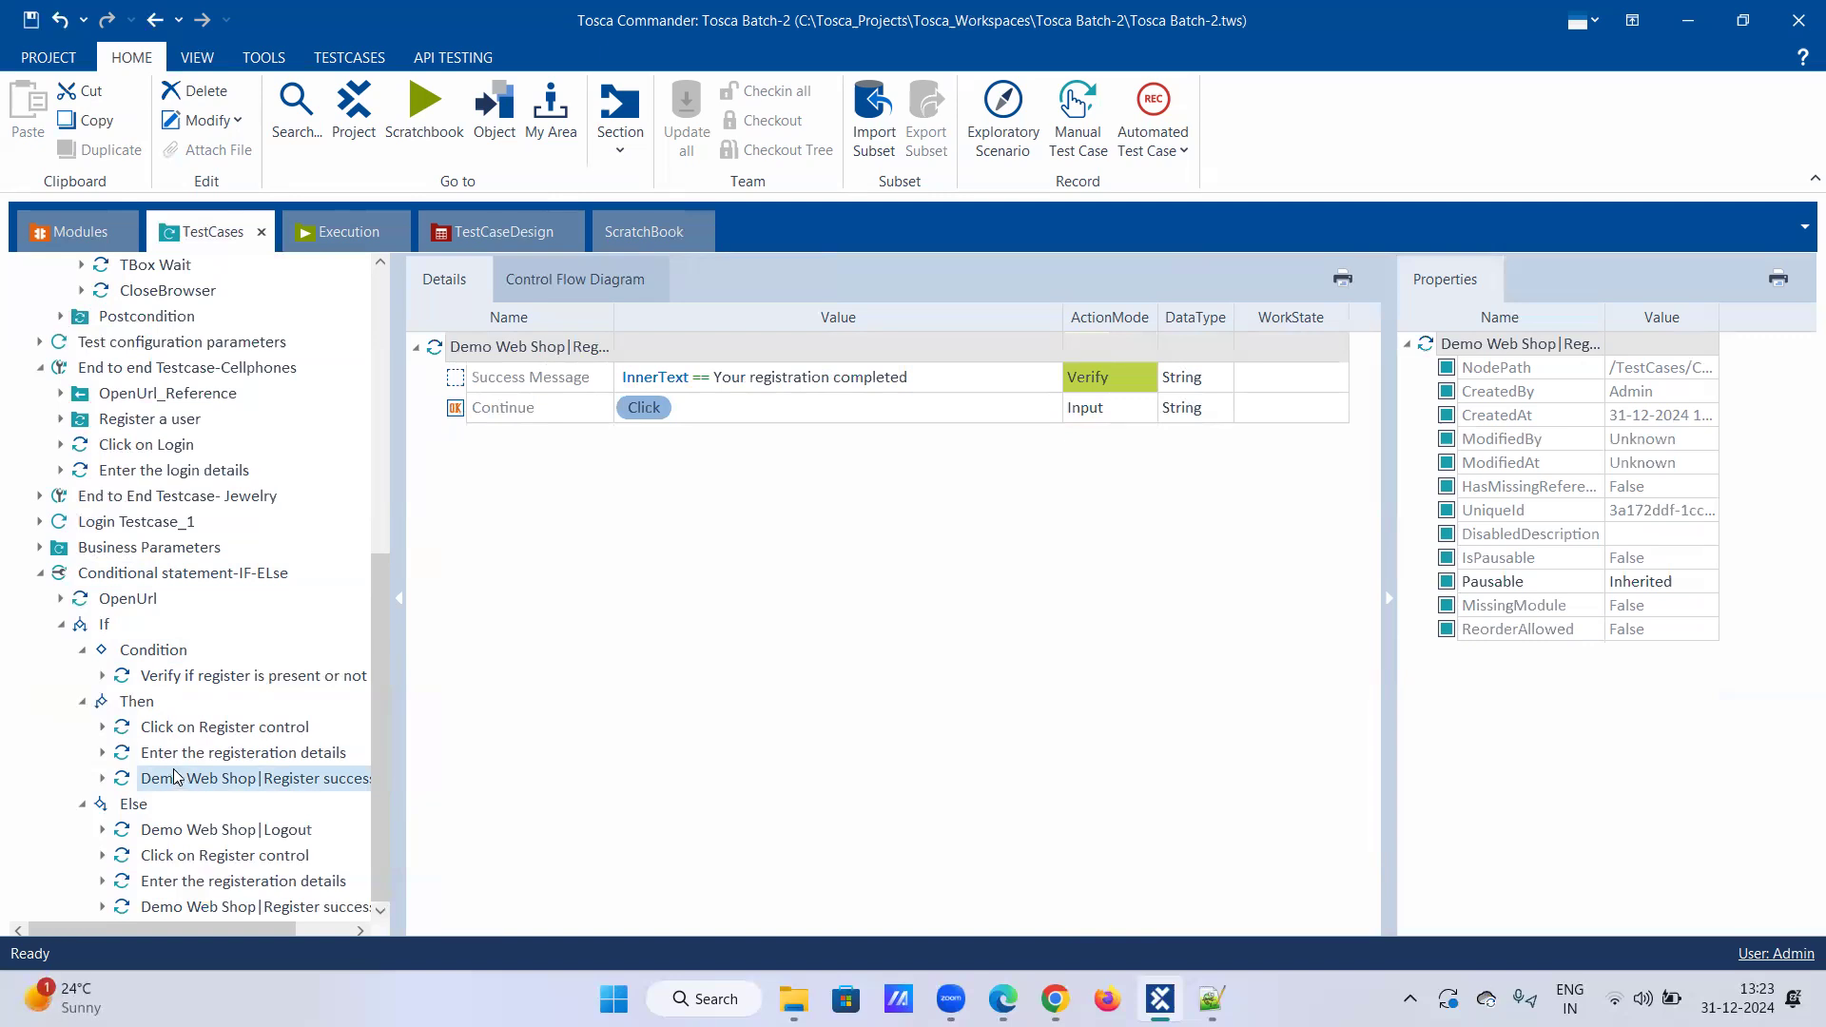
Step: Inspect the Verify if register is present step and each of Else's four steps
{"action": "left_click", "coordinate": [172, 675]}
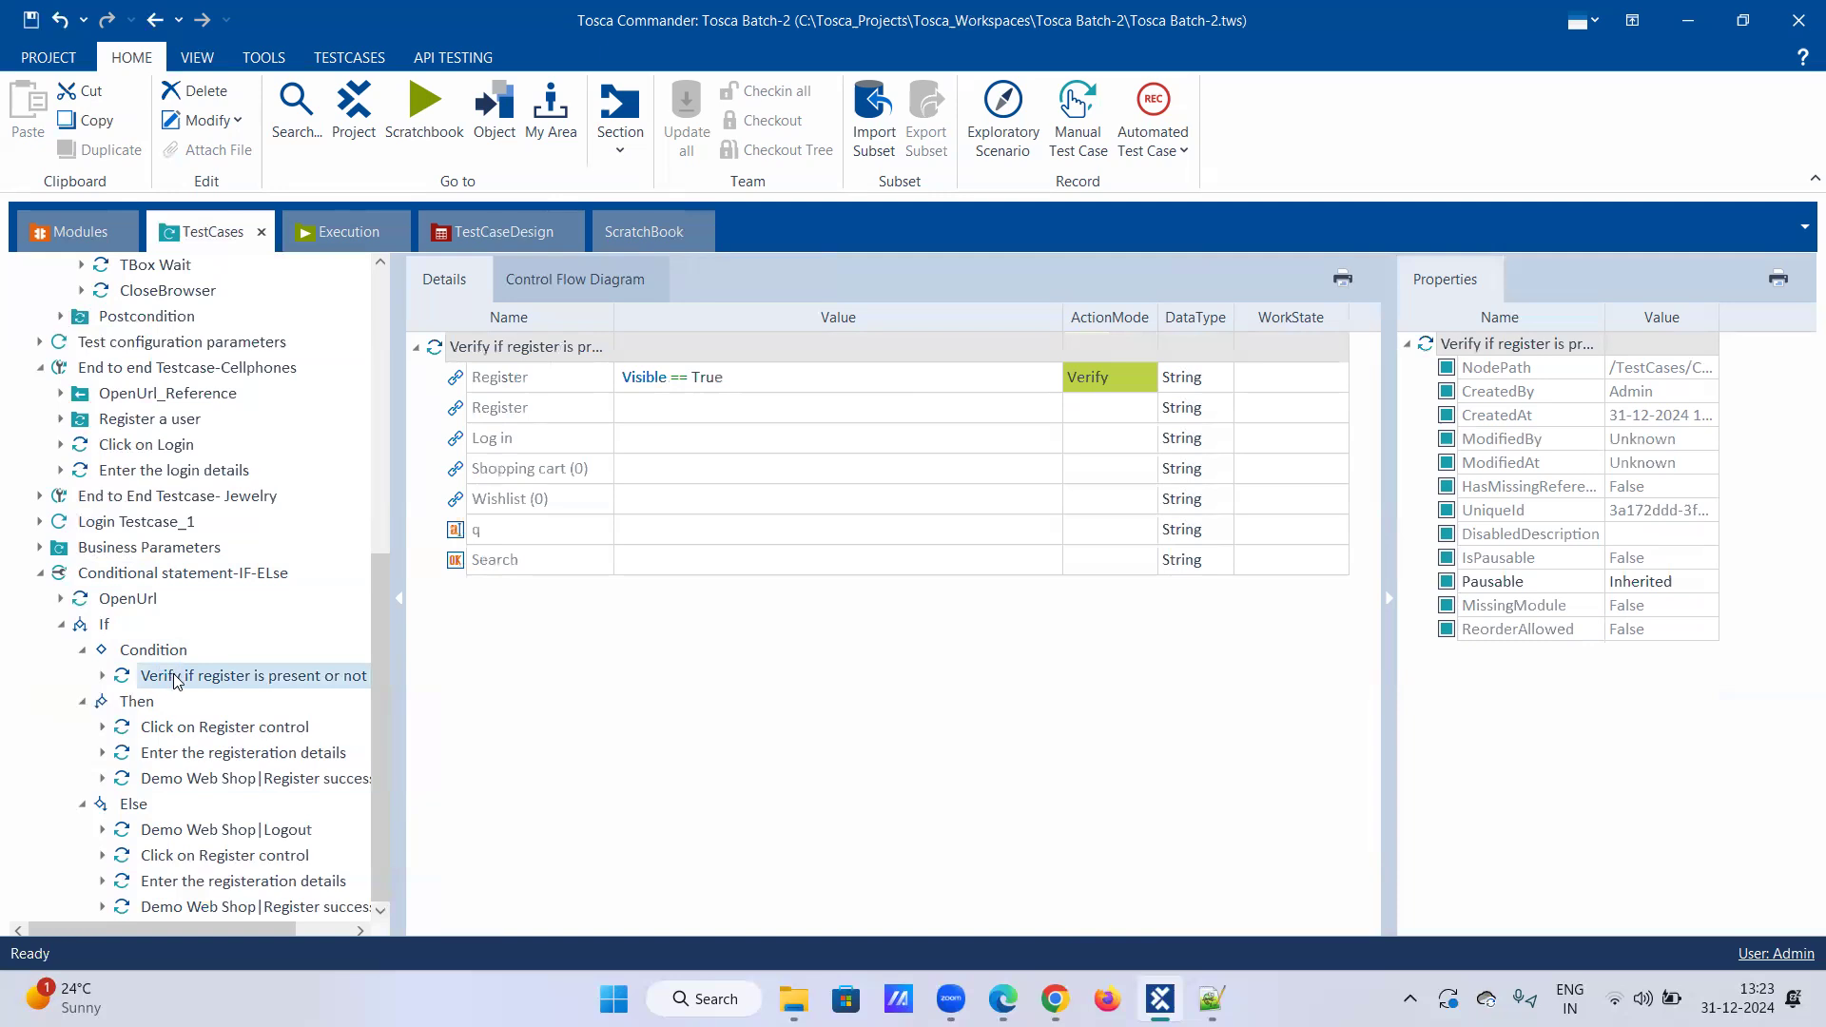
{"action": "left_click", "coordinate": [215, 831]}
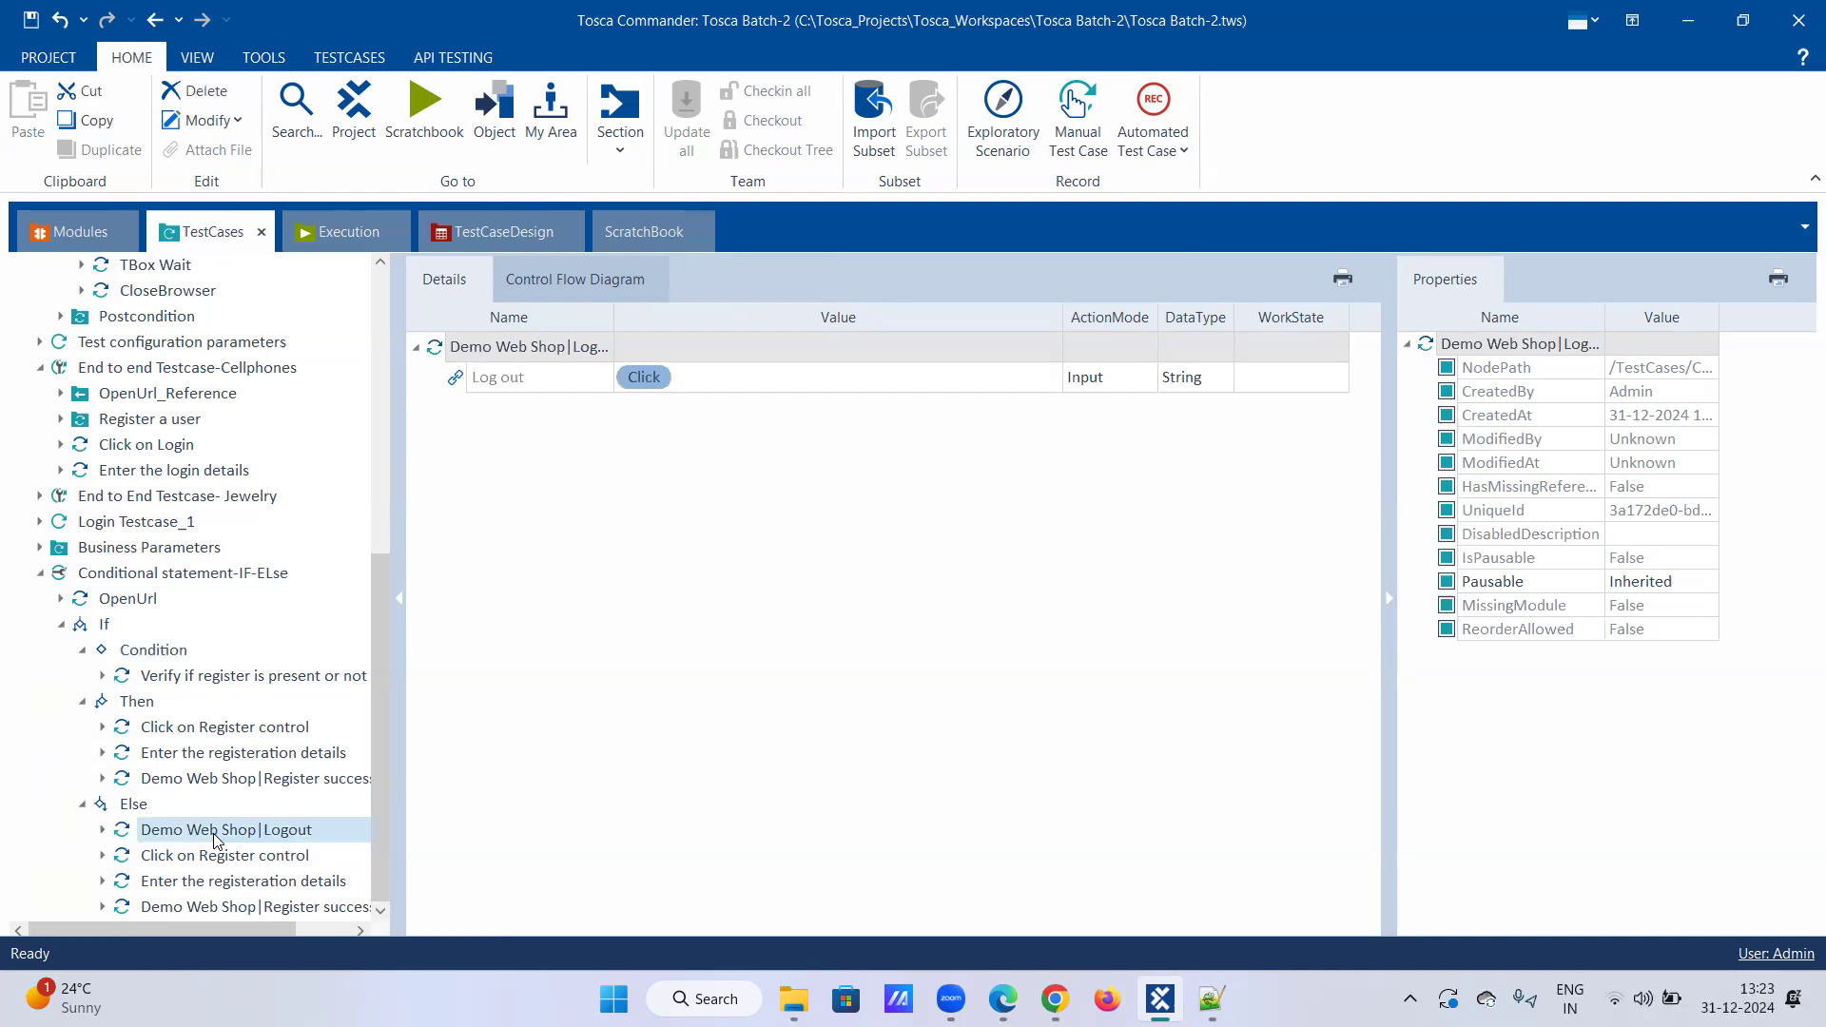
{"action": "left_click", "coordinate": [211, 856]}
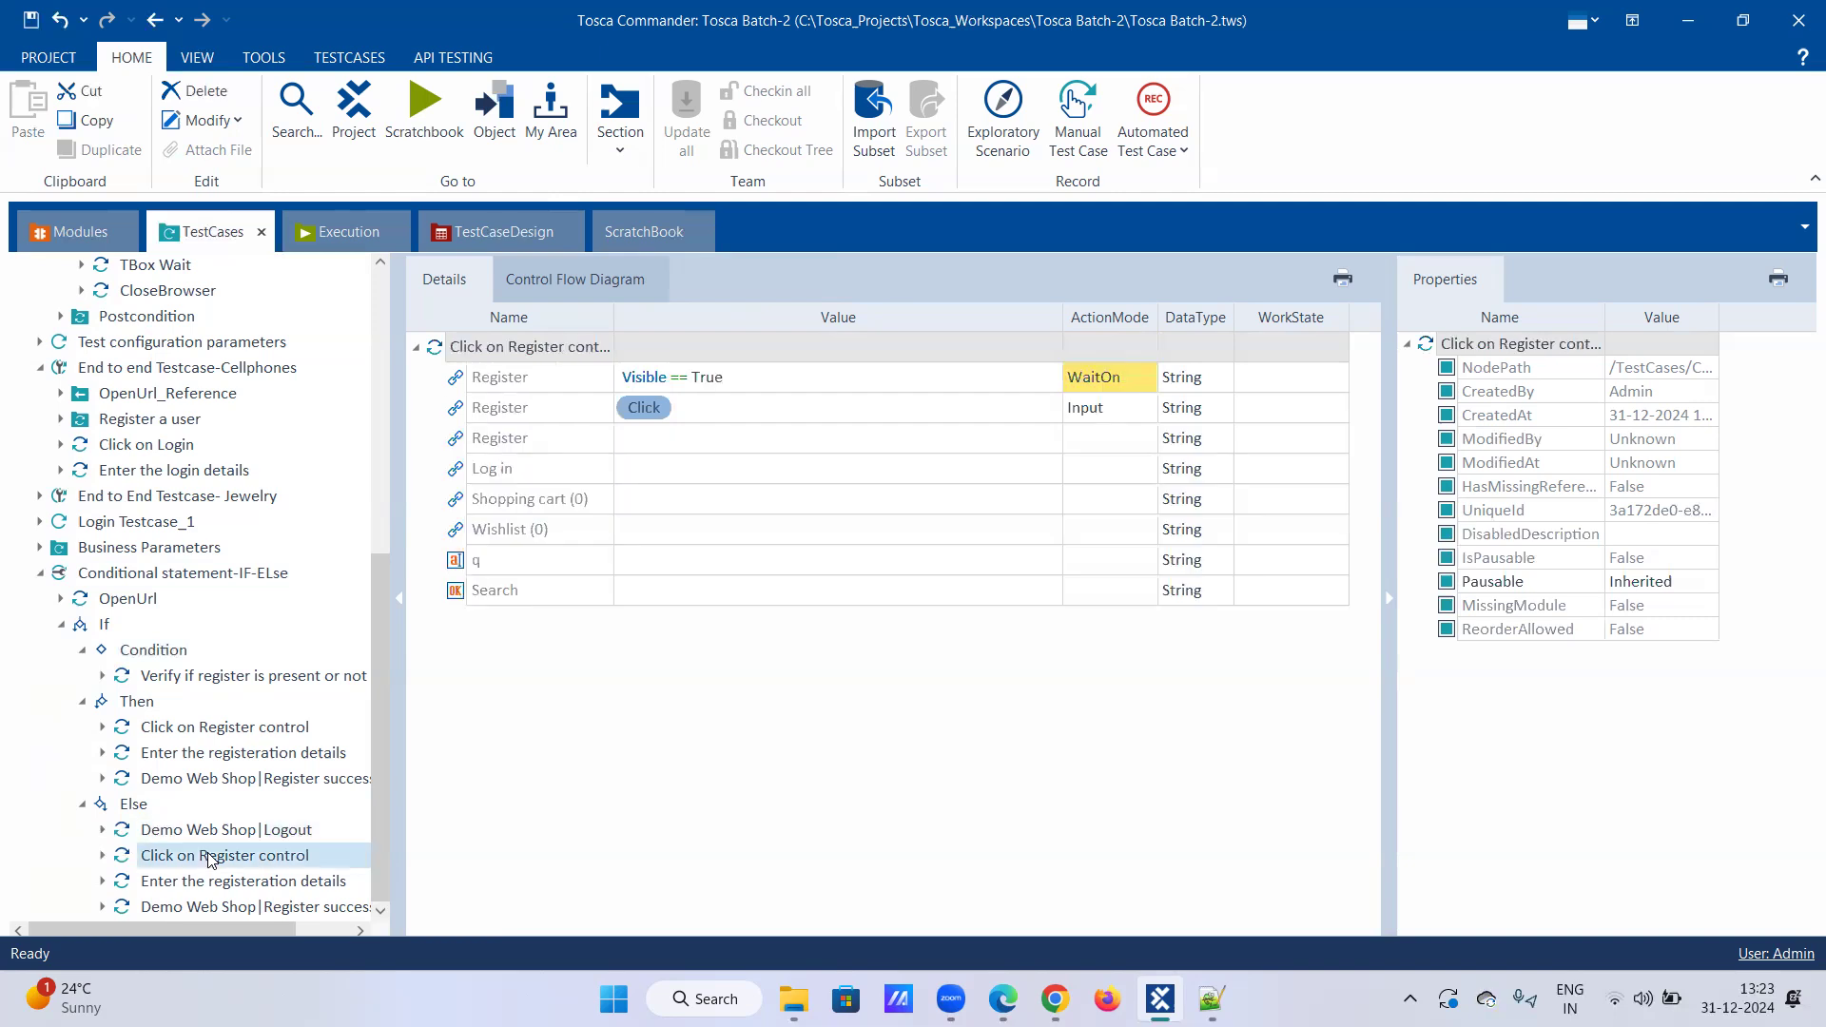
{"action": "left_click", "coordinate": [209, 883]}
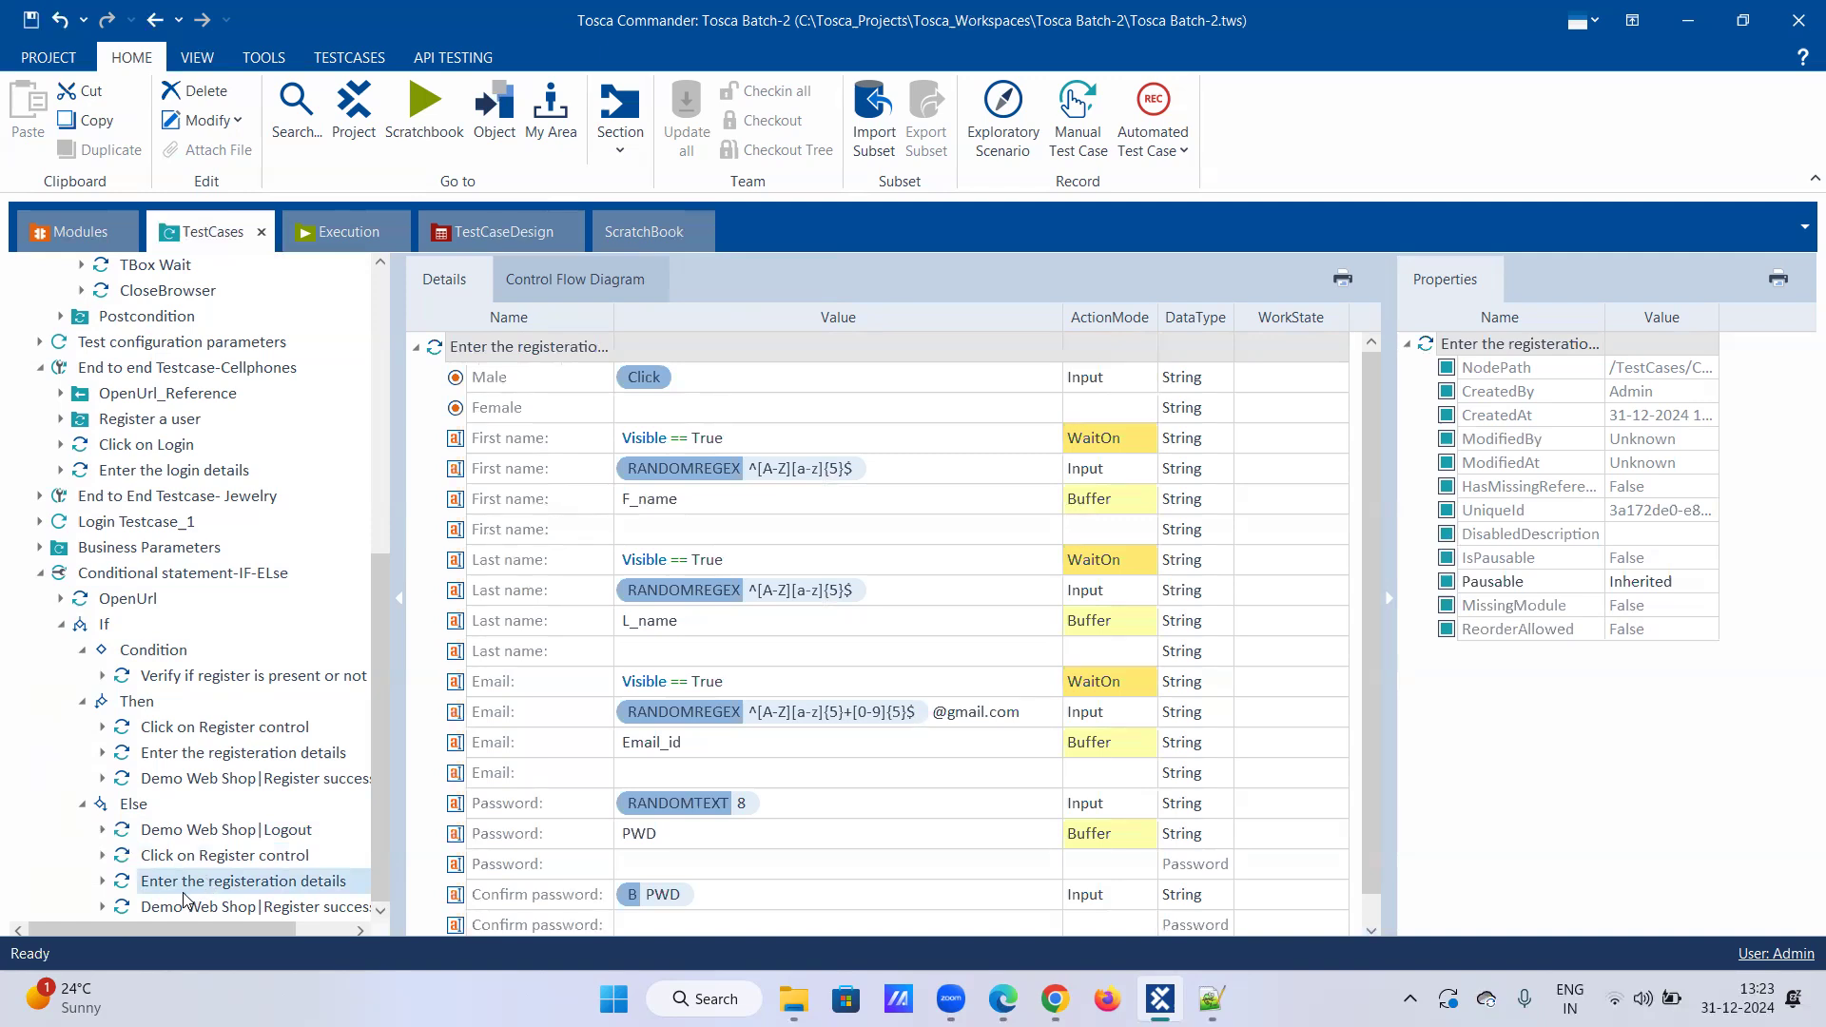
{"action": "left_click", "coordinate": [183, 908]}
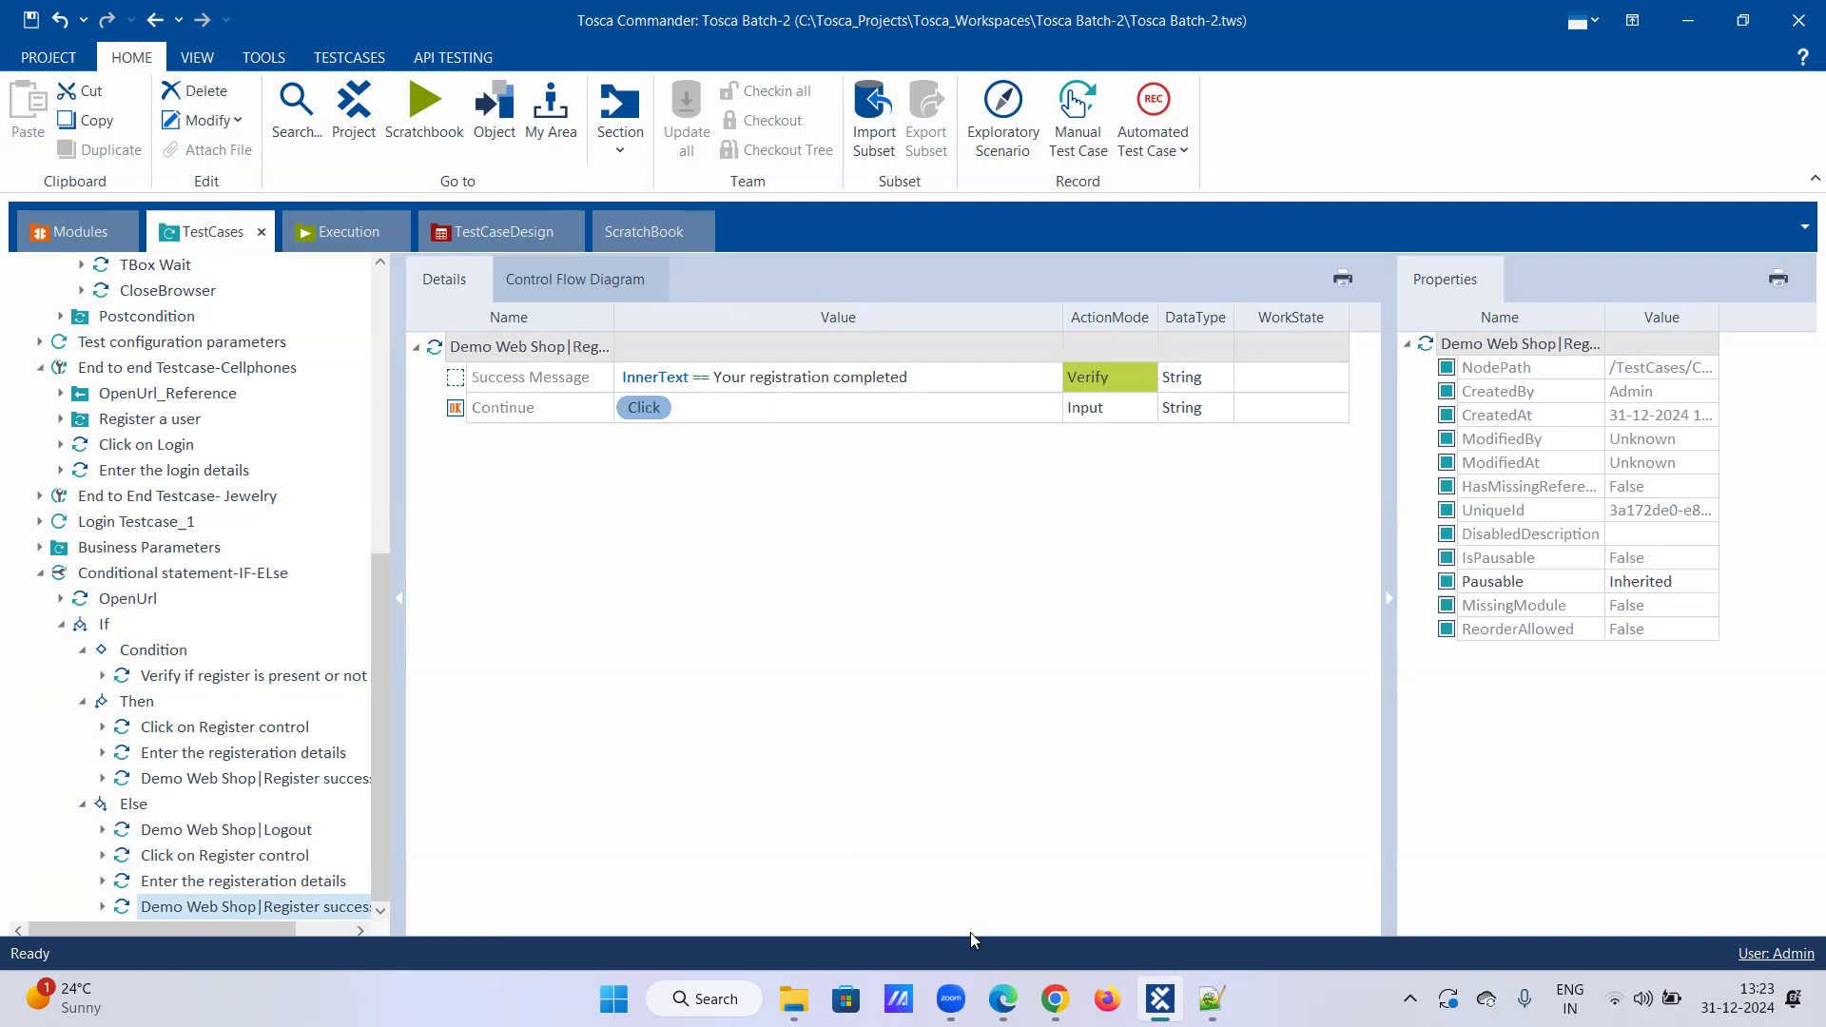
Step: Close the background Chrome browser window from the taskbar
{"action": "left_click", "coordinate": [1054, 998]}
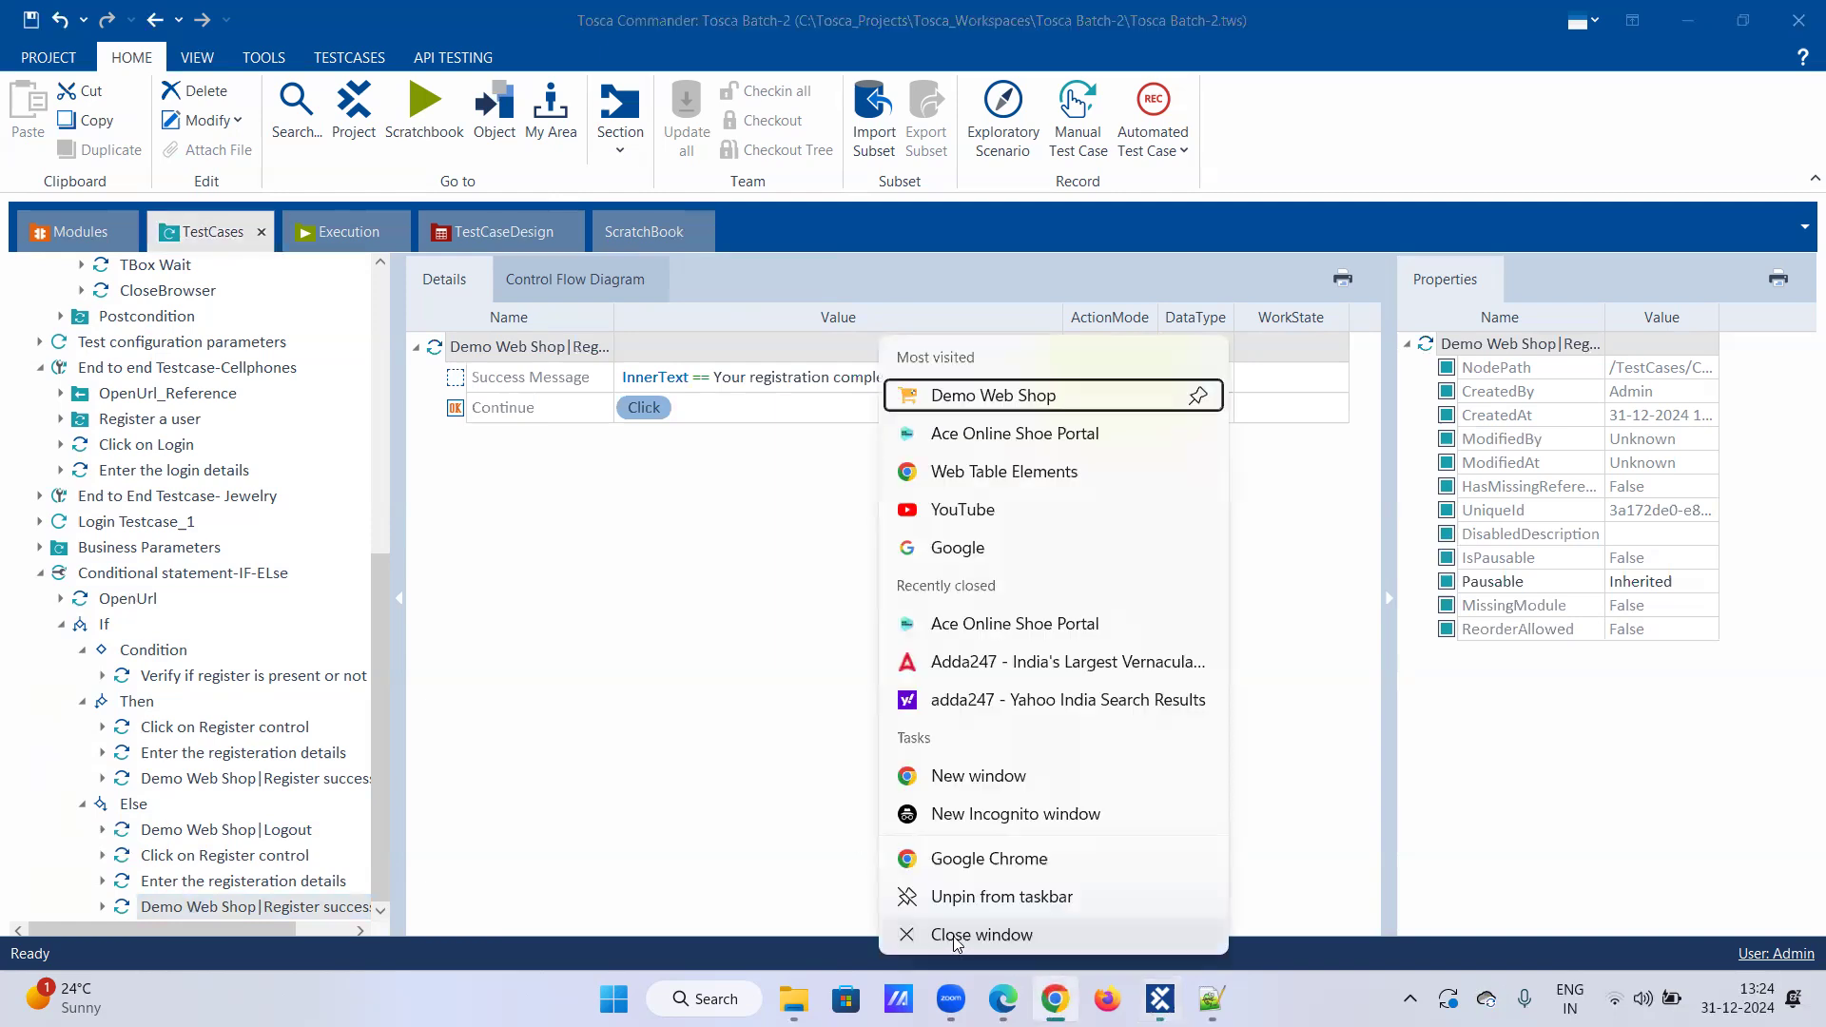
{"action": "left_click", "coordinate": [955, 941]}
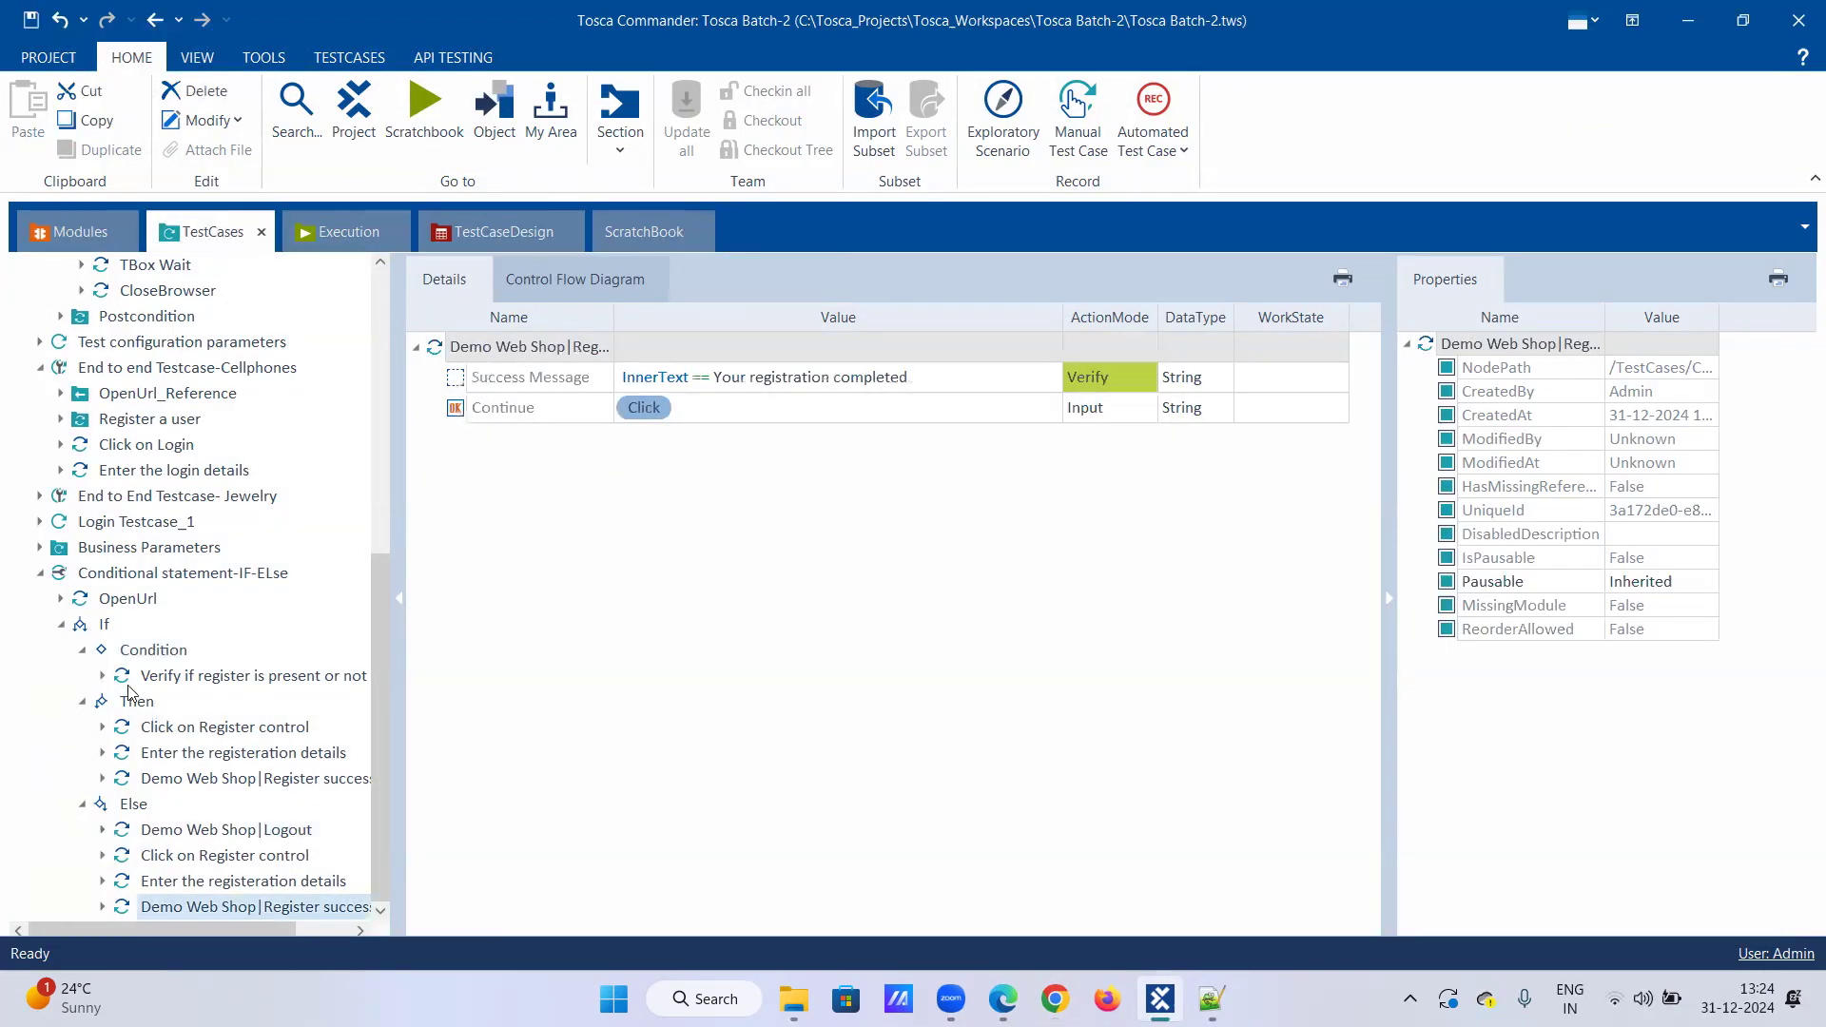
{"action": "right_click", "coordinate": [138, 575]}
Step: Run the IF-Else test case in the ScratchBook, registering a new male Demo Web Shop user
{"action": "left_click", "coordinate": [207, 663]}
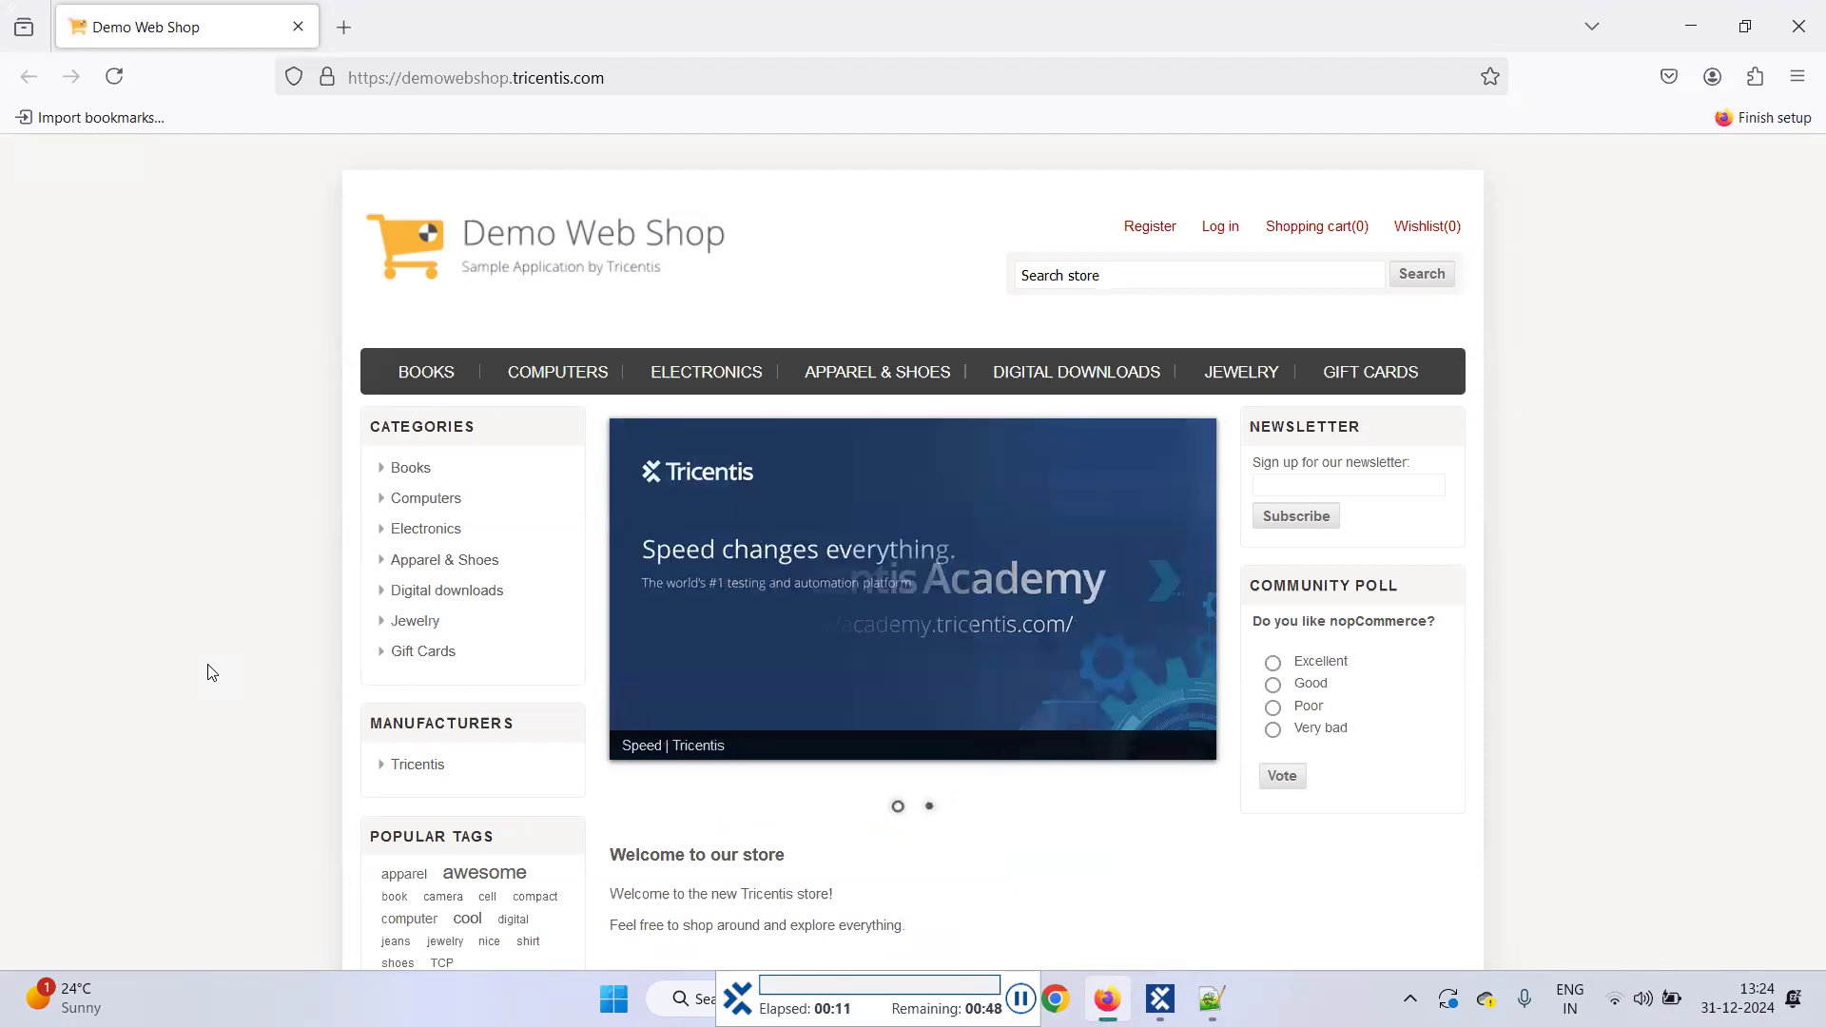
{"action": "left_click", "coordinate": [1147, 233]}
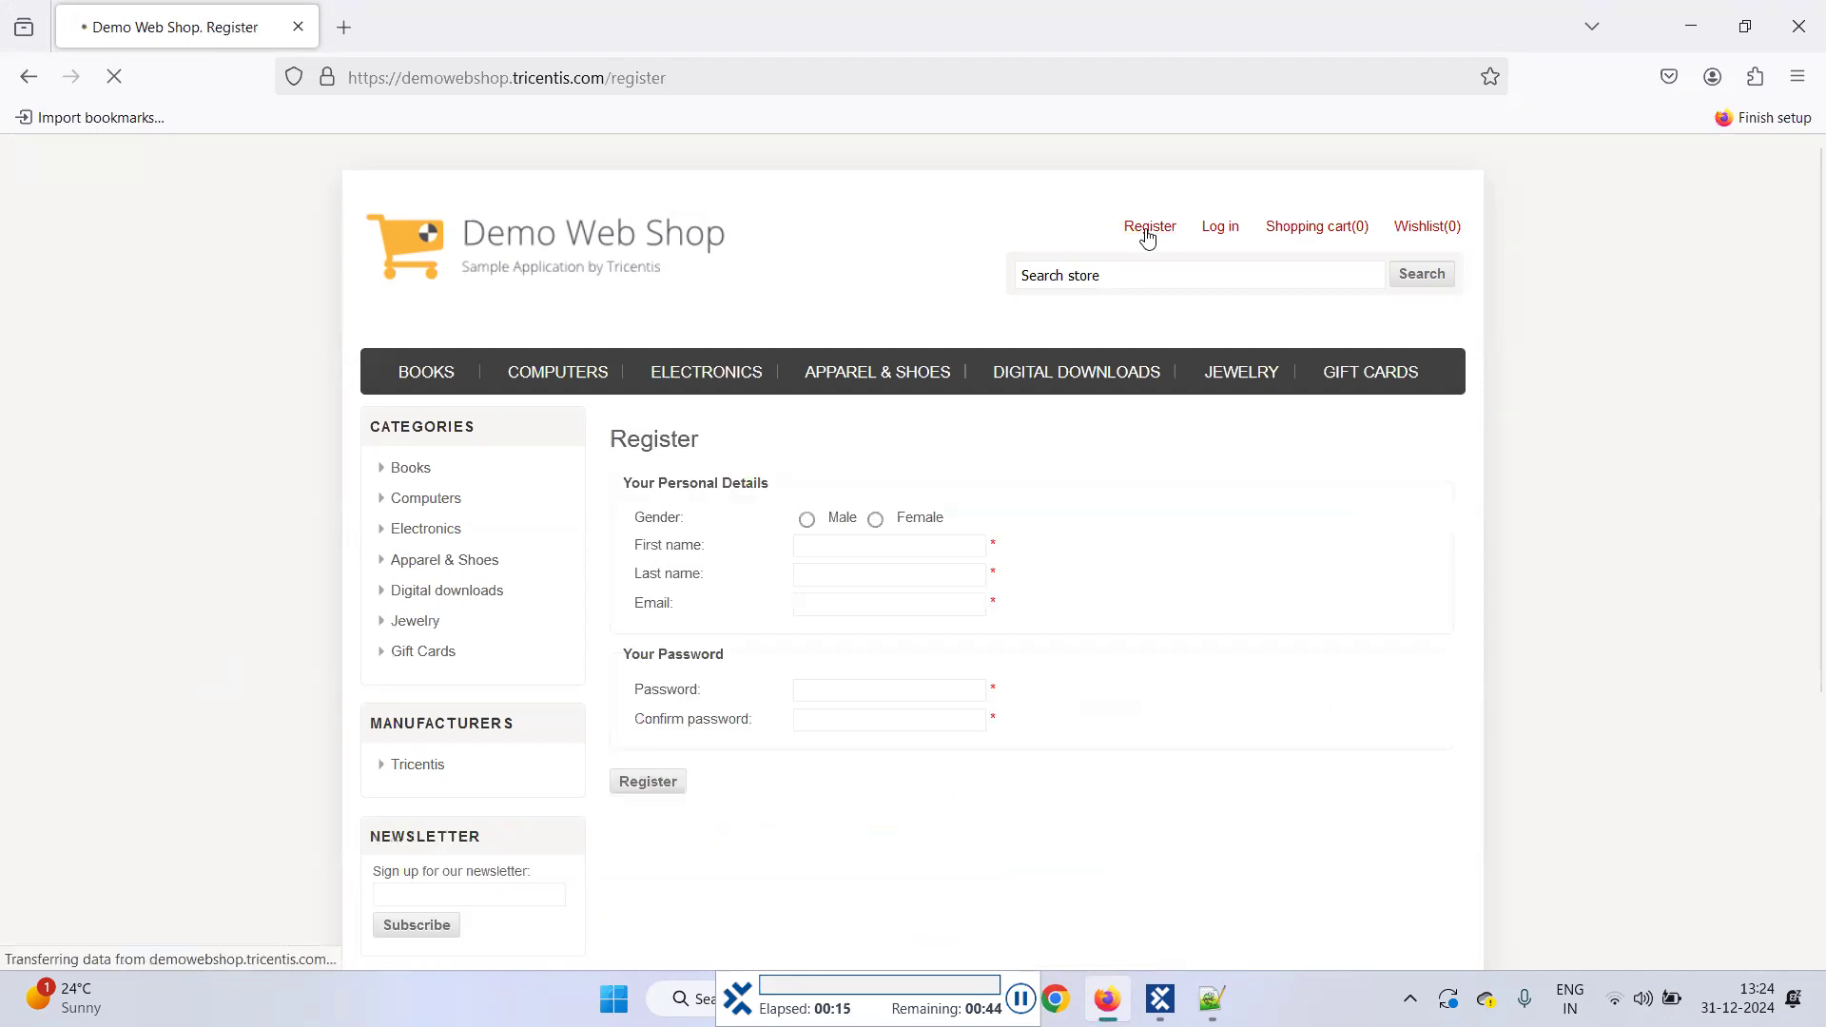
{"action": "left_click", "coordinate": [807, 520]}
{"action": "key", "text": "Tab"}
{"action": "type", "text": "Wqqdza"}
{"action": "key", "text": "Tab"}
{"action": "type", "text": "Qufjgj"}
{"action": "key", "text": "Tab"}
{"action": "key", "text": "Tab"}
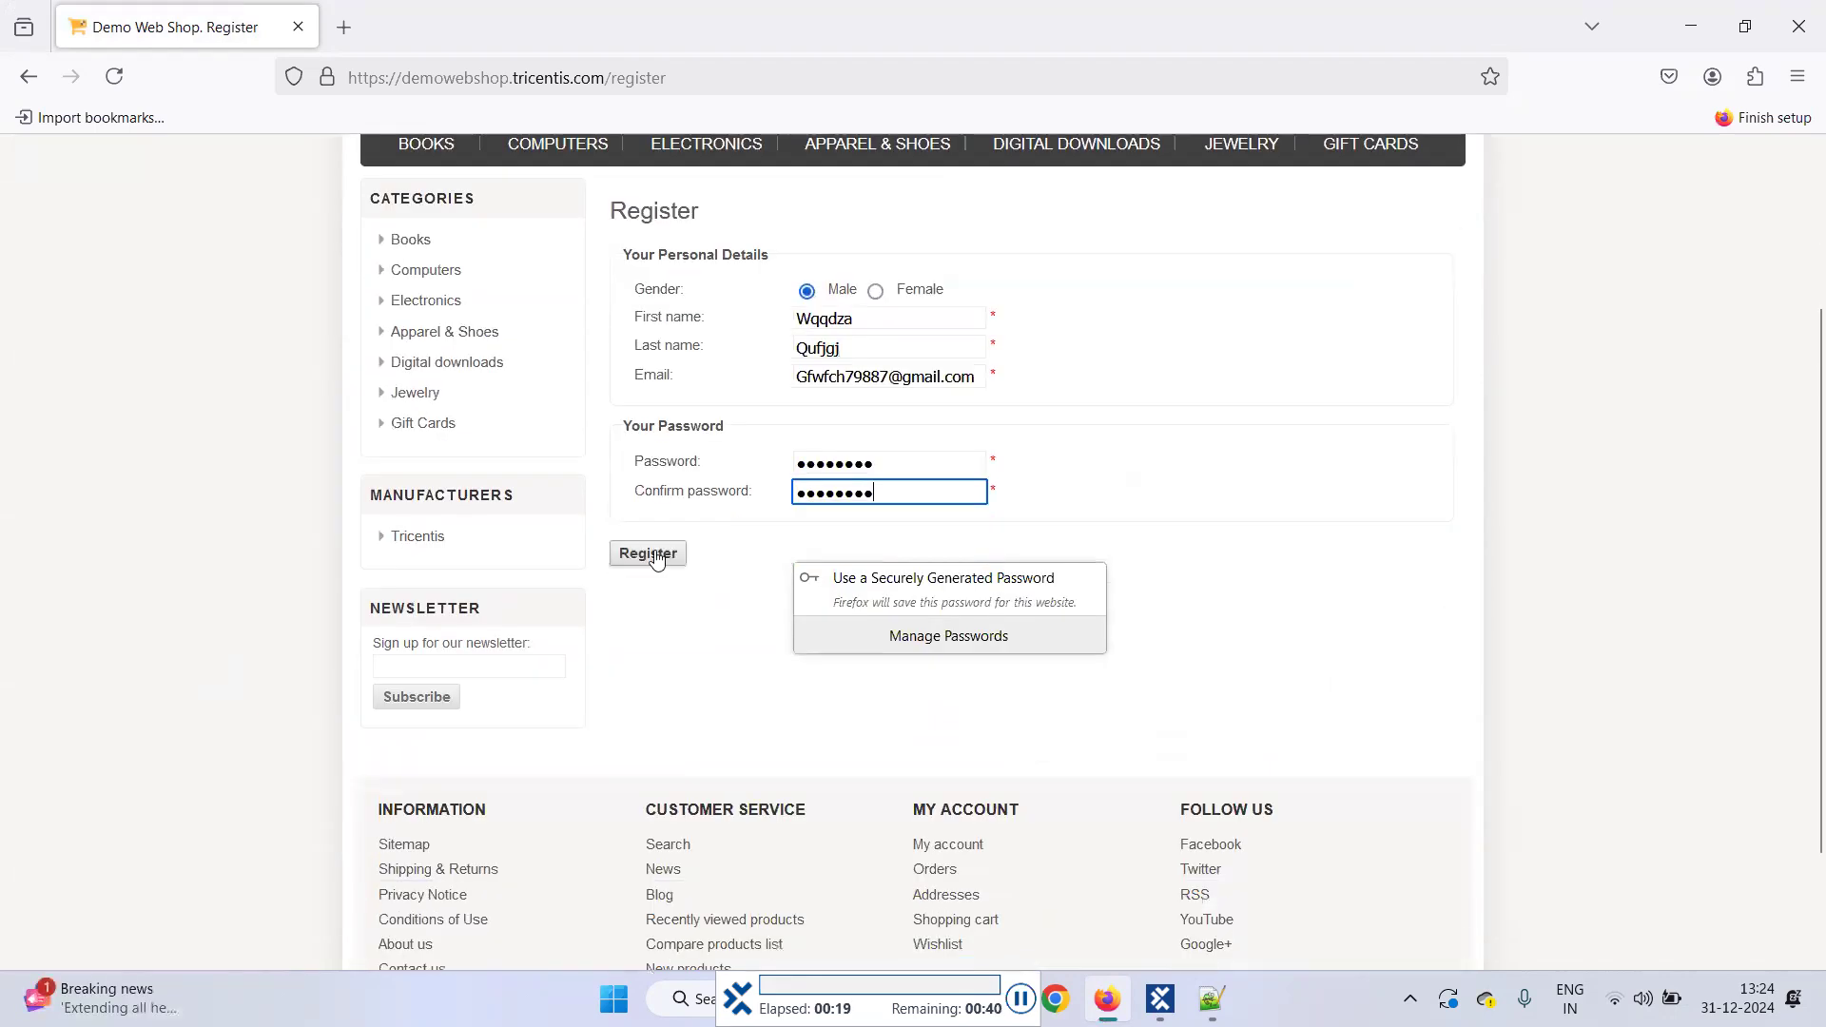
{"action": "left_click", "coordinate": [649, 555]}
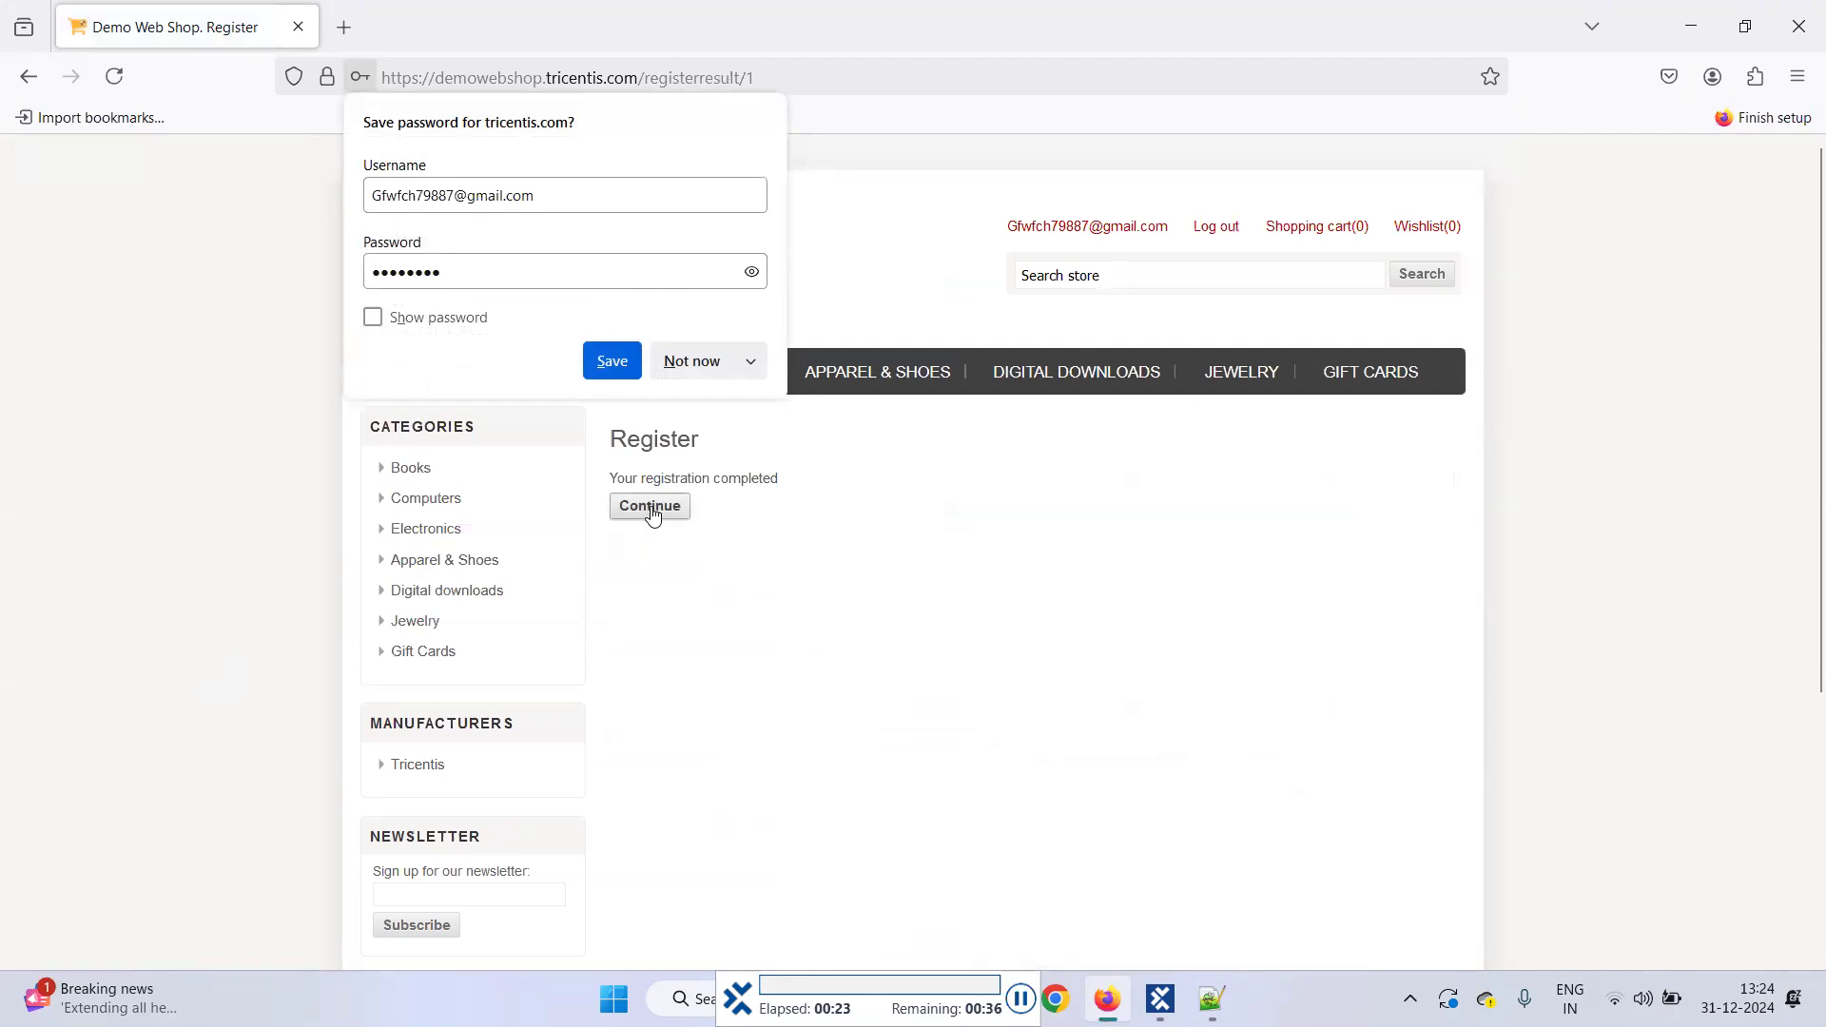
{"action": "left_click", "coordinate": [650, 508]}
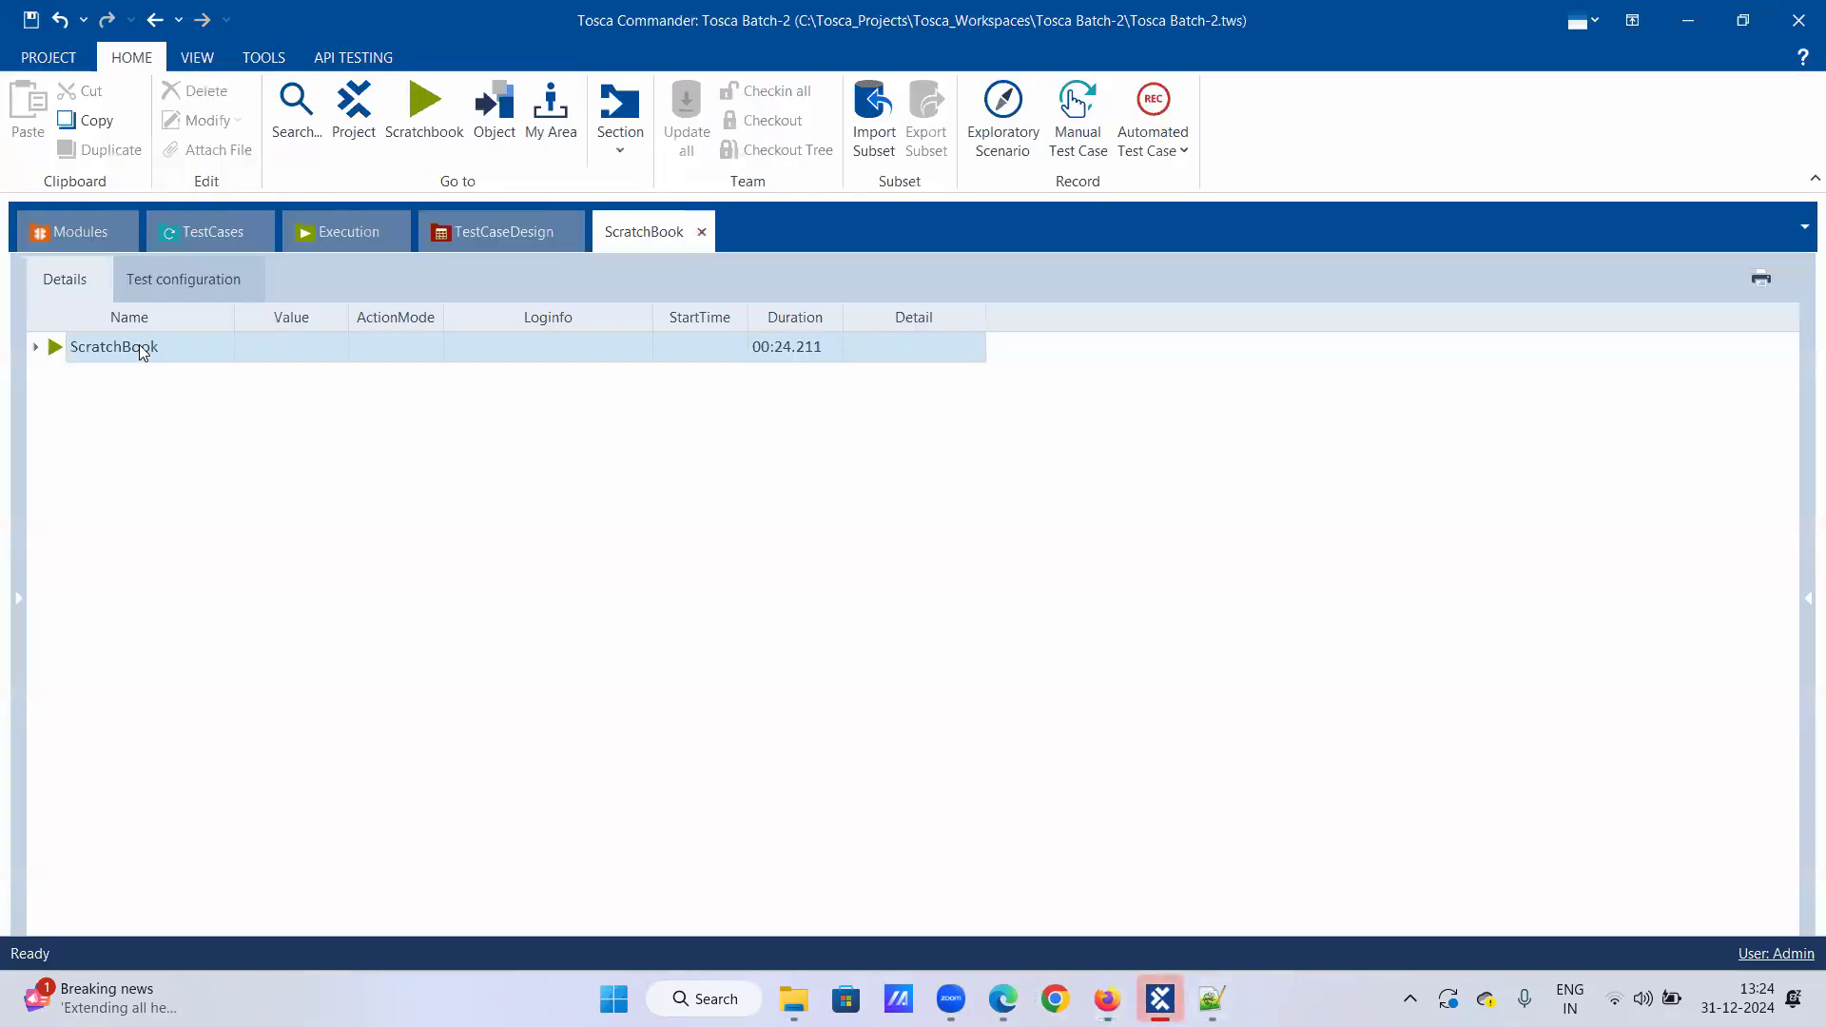
Step: Expand the full ScratchBook execution log, review it, and collapse the registration steps' logs
{"action": "right_click", "coordinate": [143, 344]}
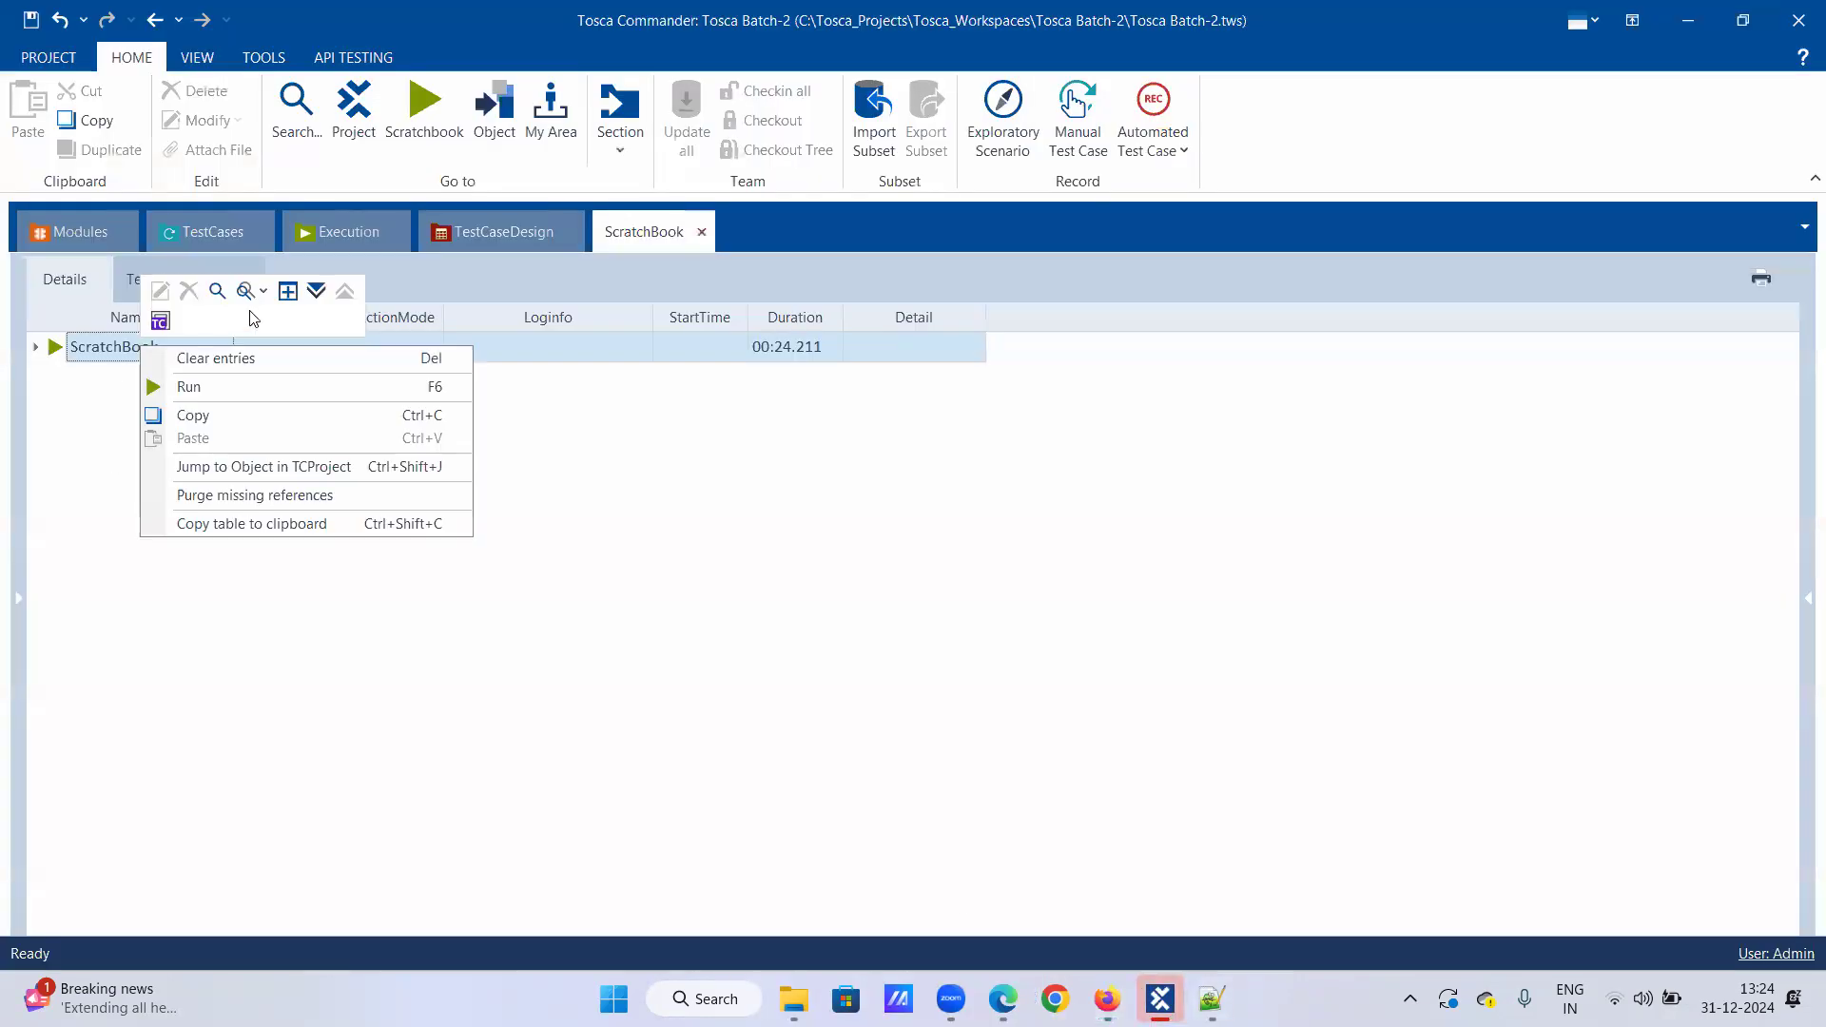
{"action": "left_click", "coordinate": [315, 291]}
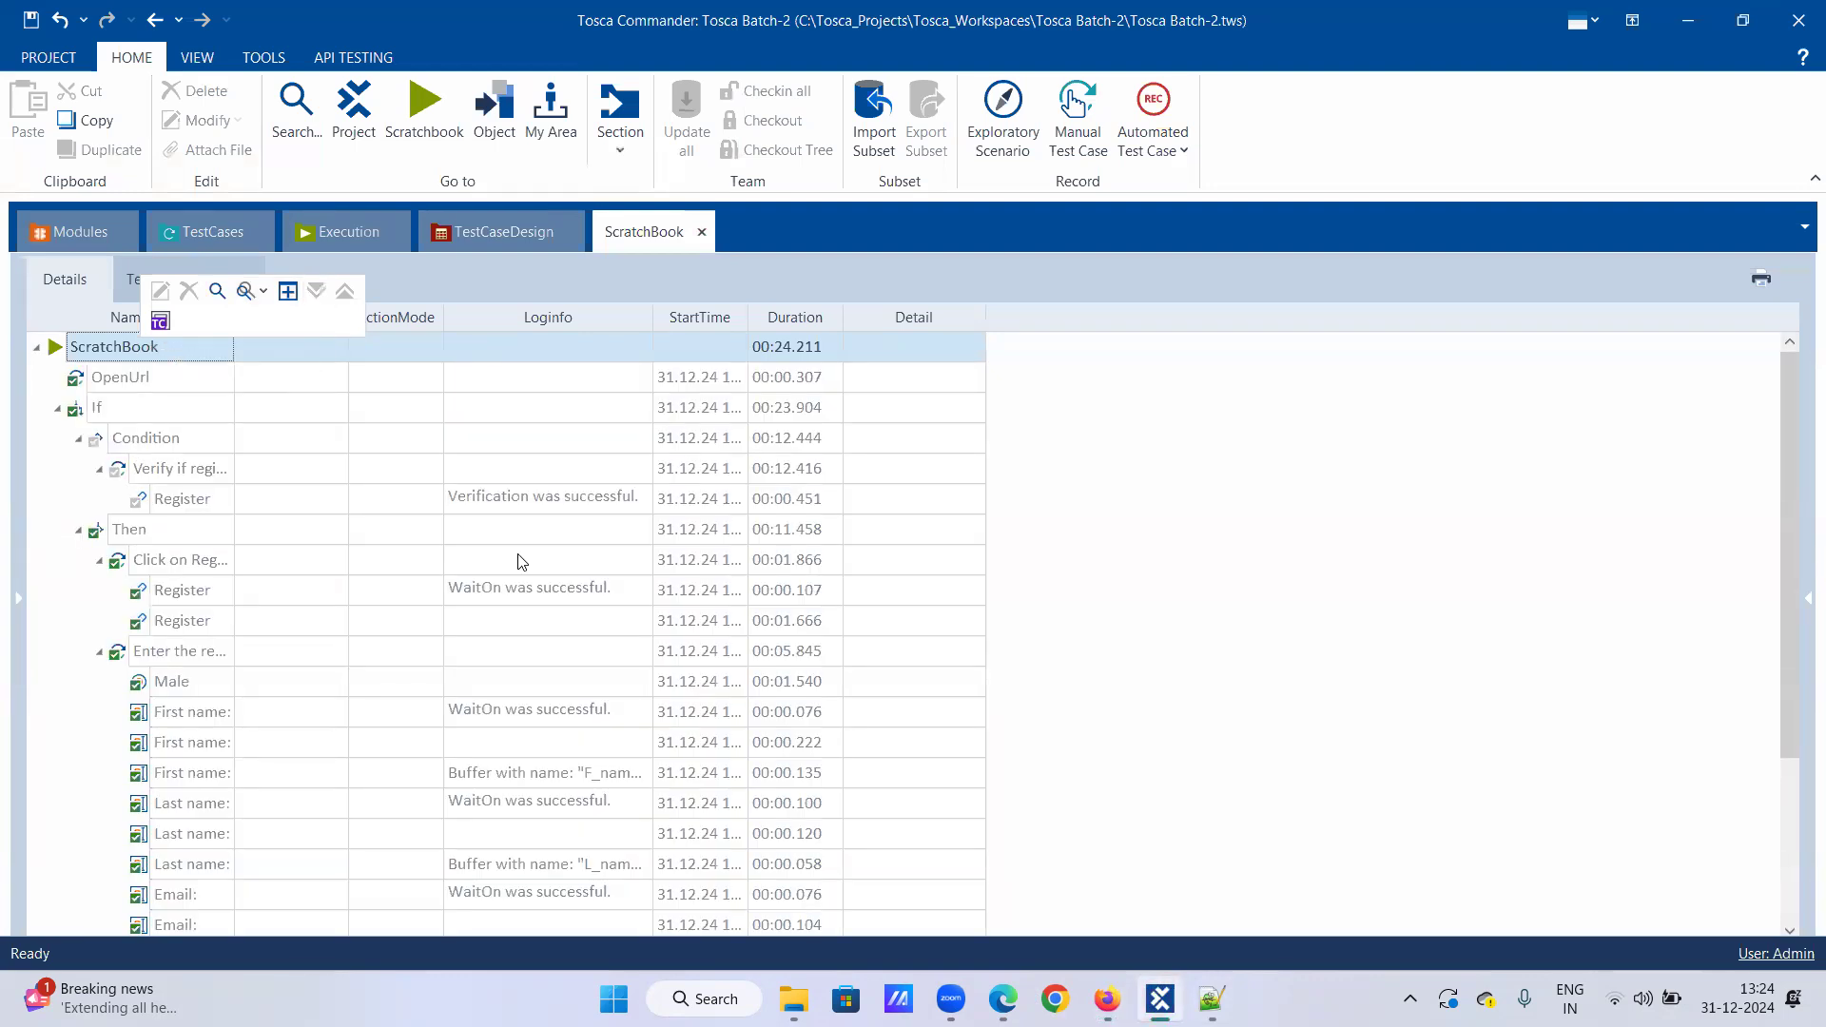
{"action": "scroll", "coordinate": [403, 566], "scroll_direction": "down", "scroll_amount": 1}
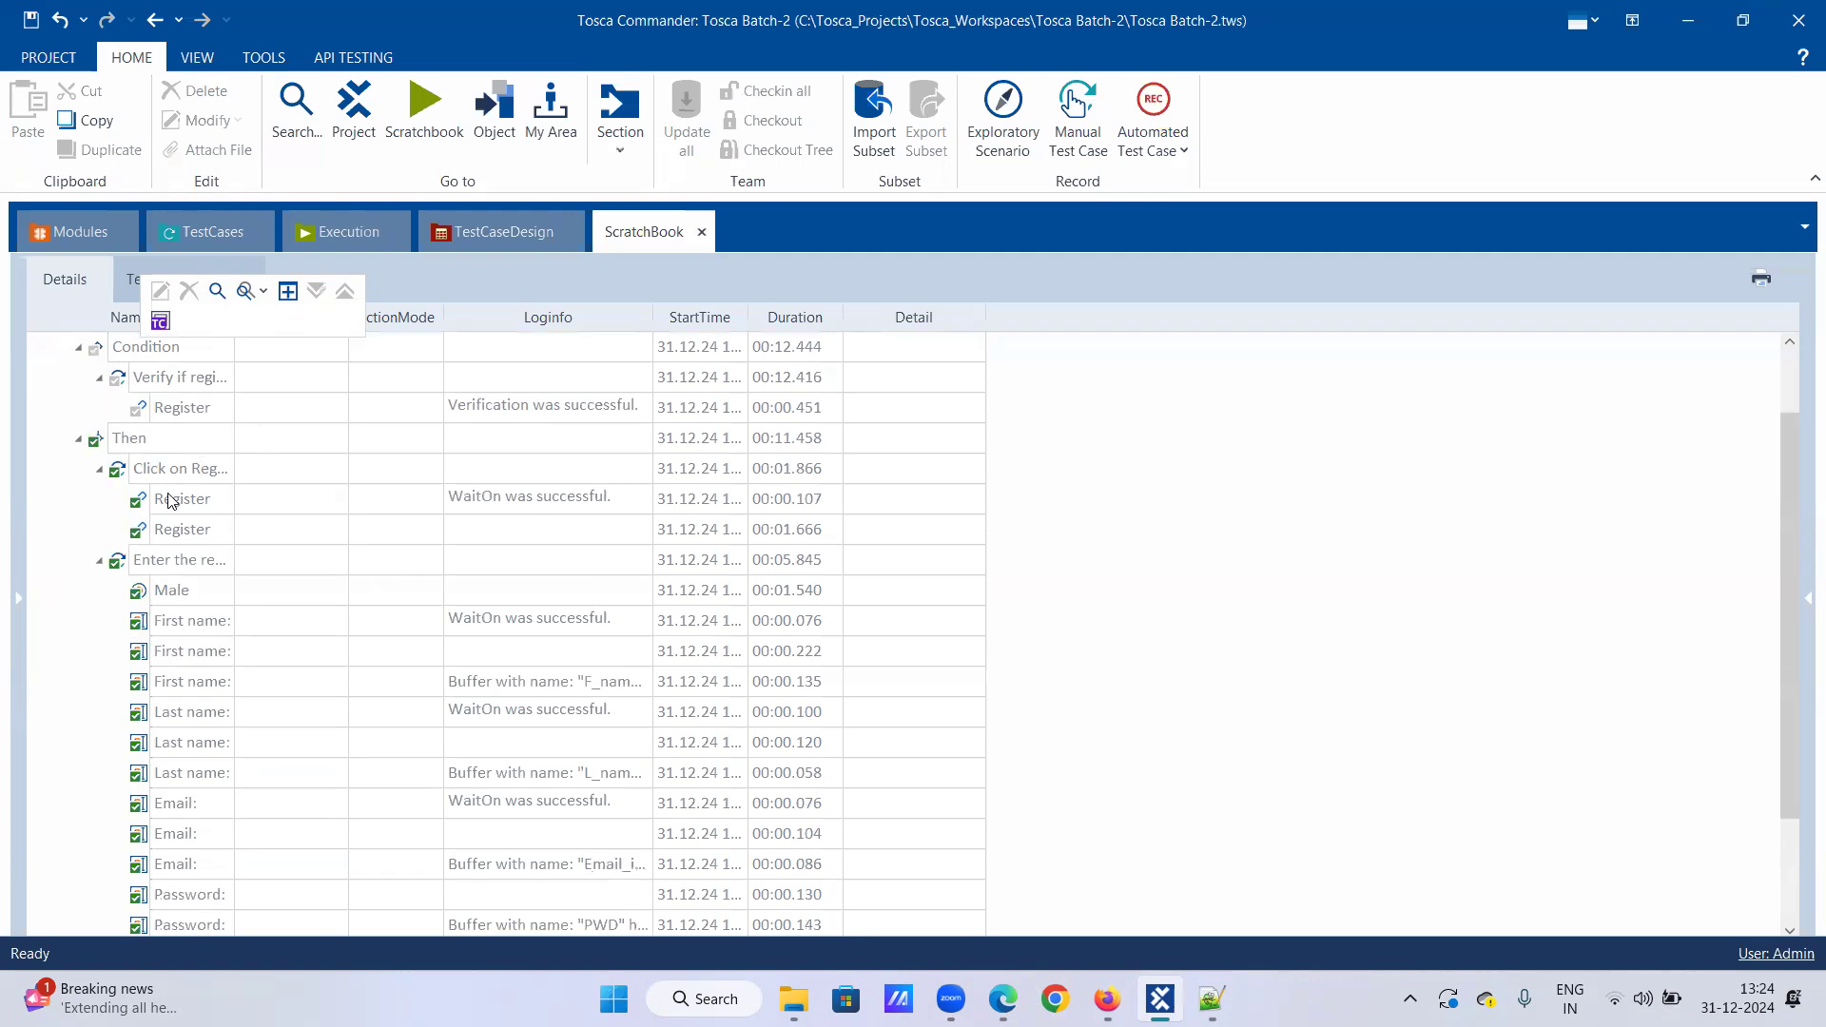
{"action": "scroll", "coordinate": [261, 586], "scroll_direction": "down", "scroll_amount": 2}
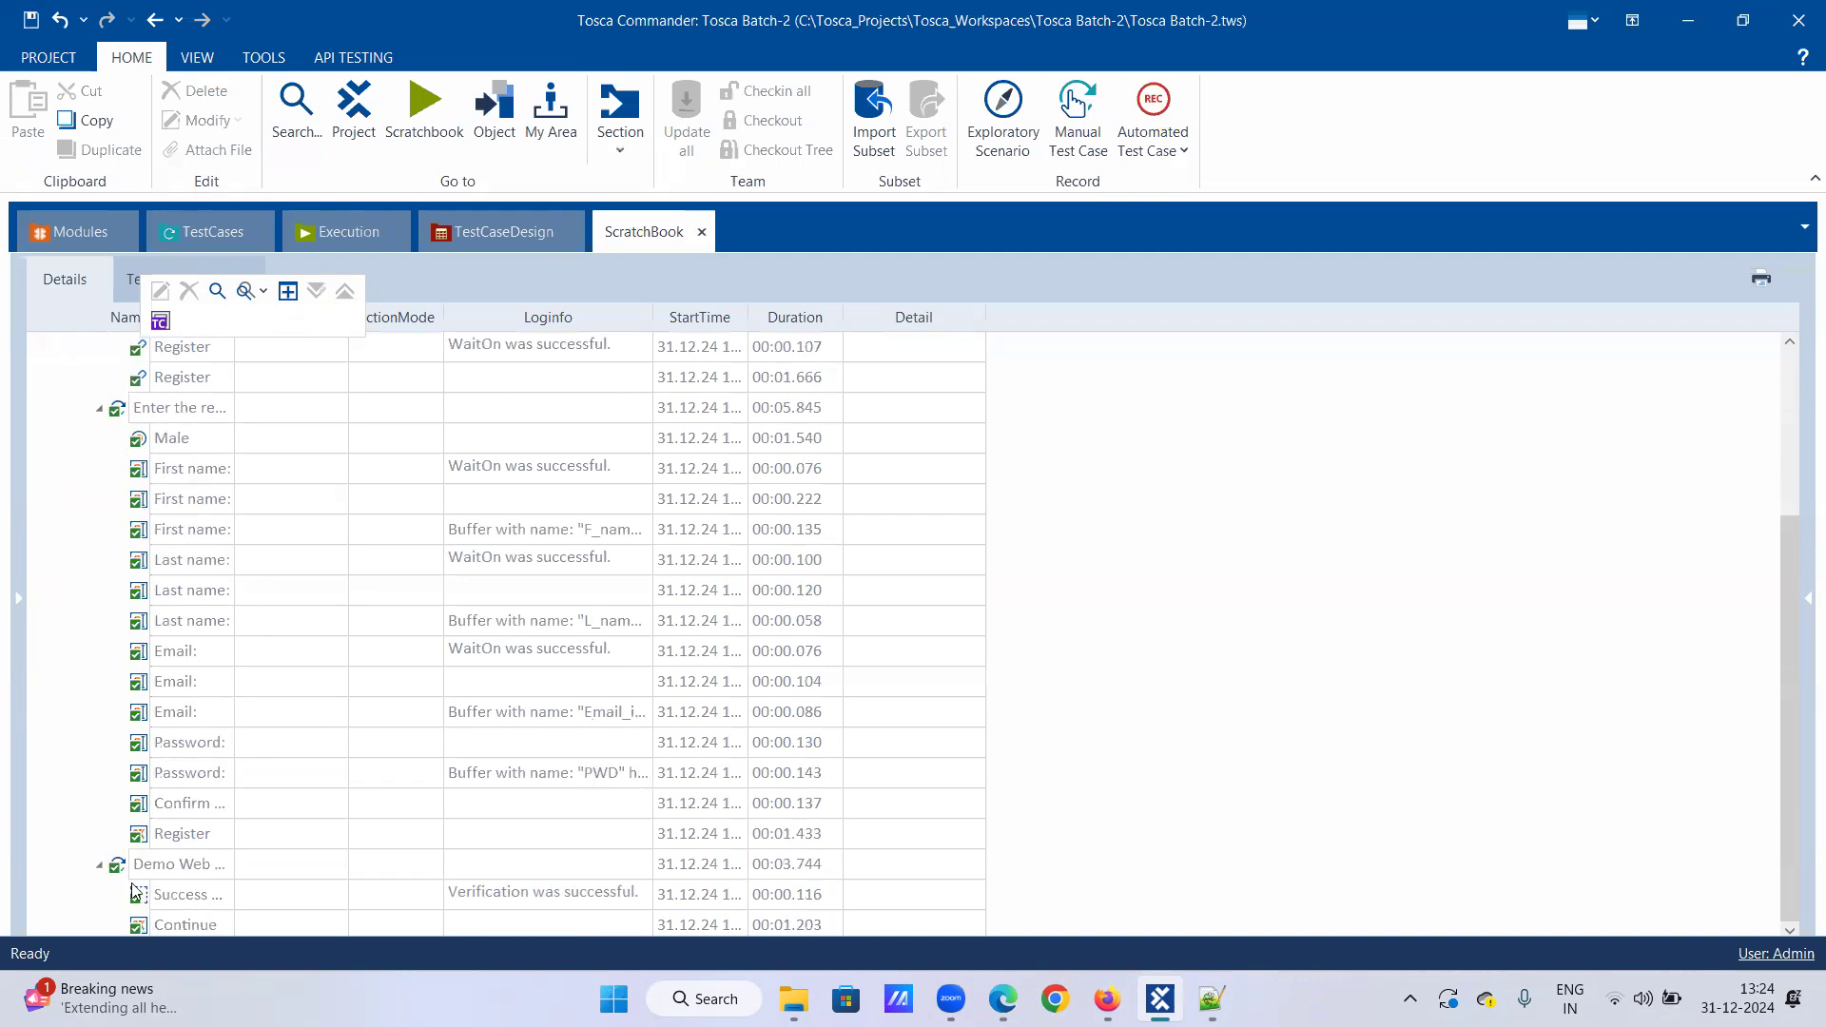
{"action": "left_click", "coordinate": [99, 866]}
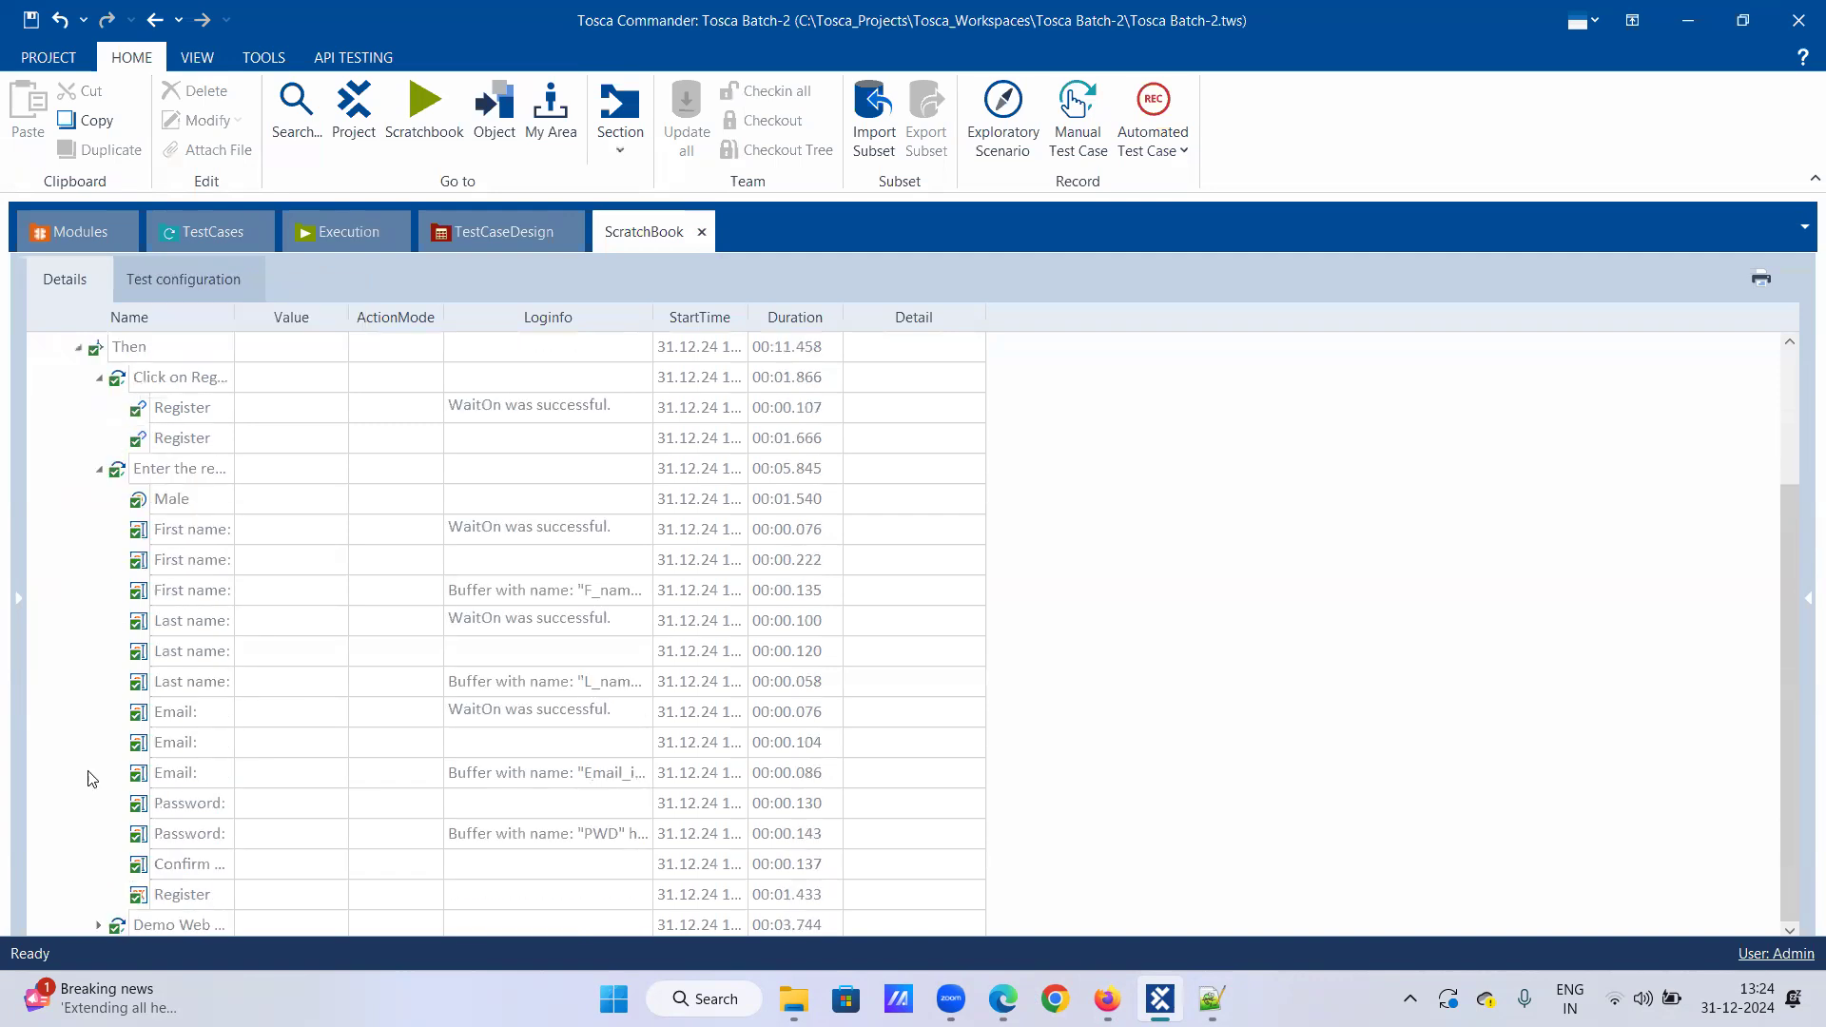
{"action": "left_click", "coordinate": [100, 470]}
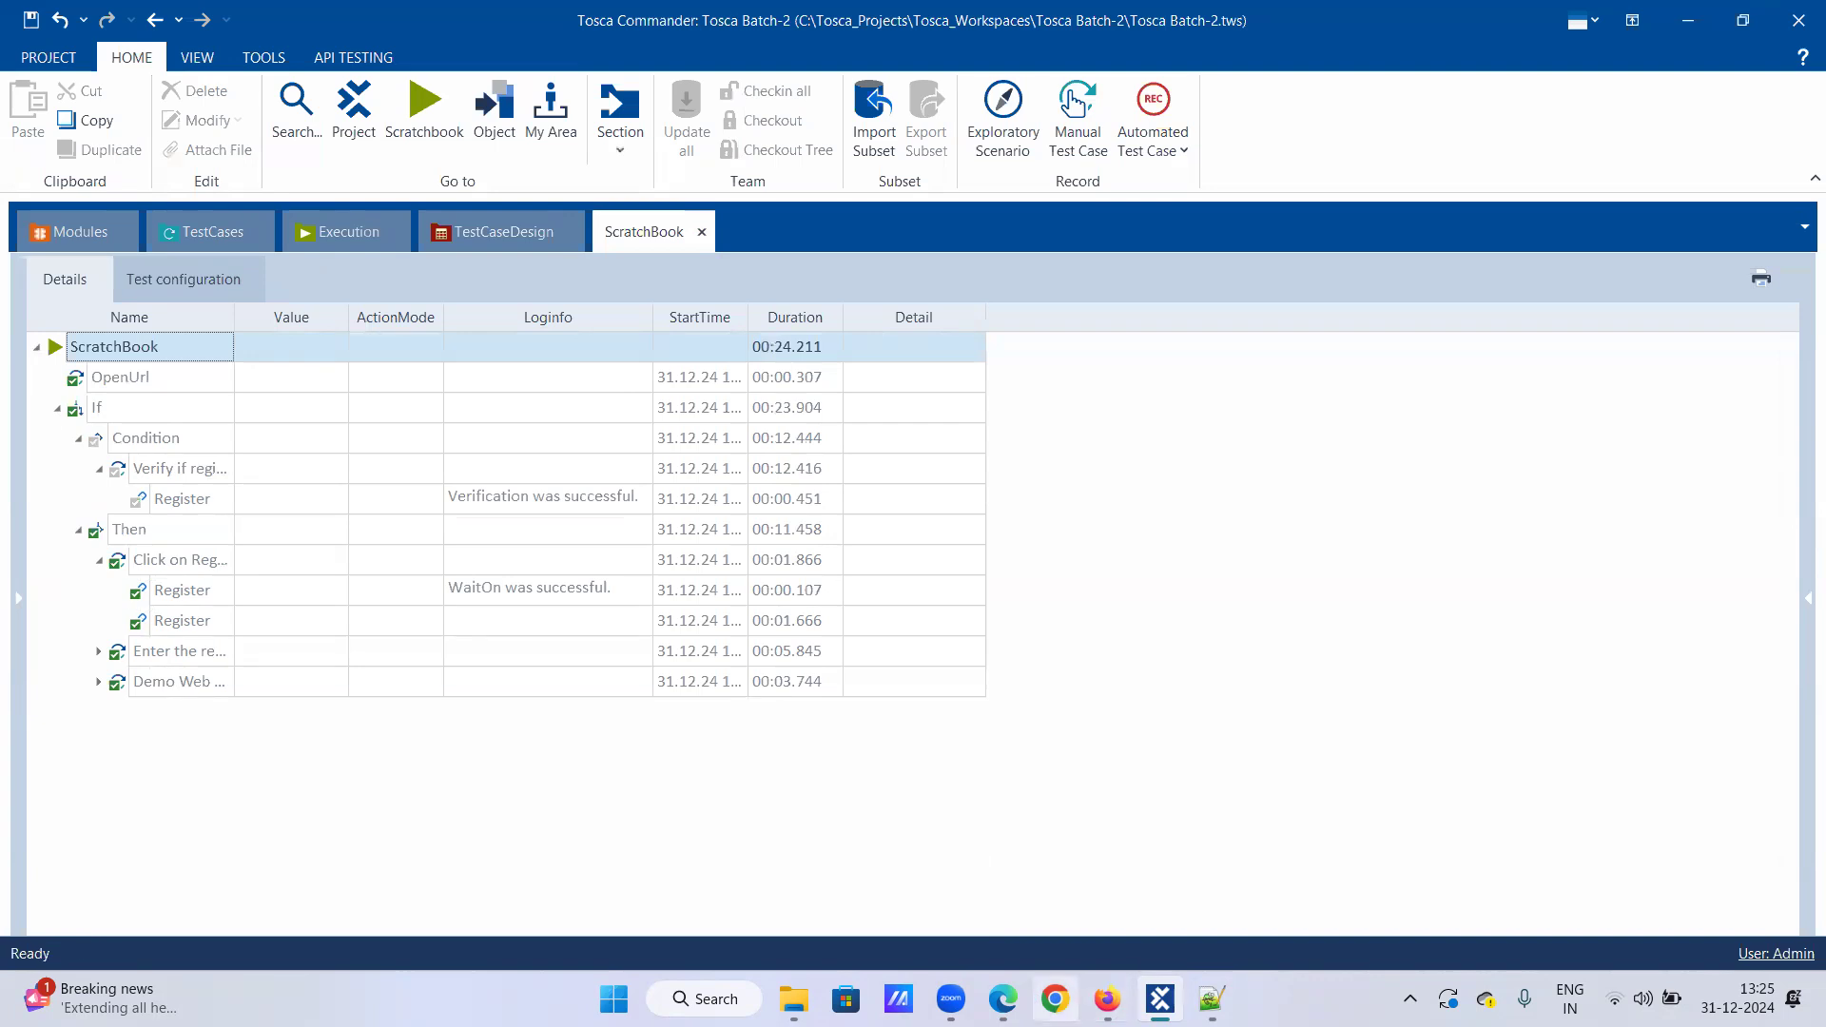
Step: Check the Demo Web Shop in Firefox, then return to Tosca's TestCases tree
{"action": "left_click", "coordinate": [1107, 998]}
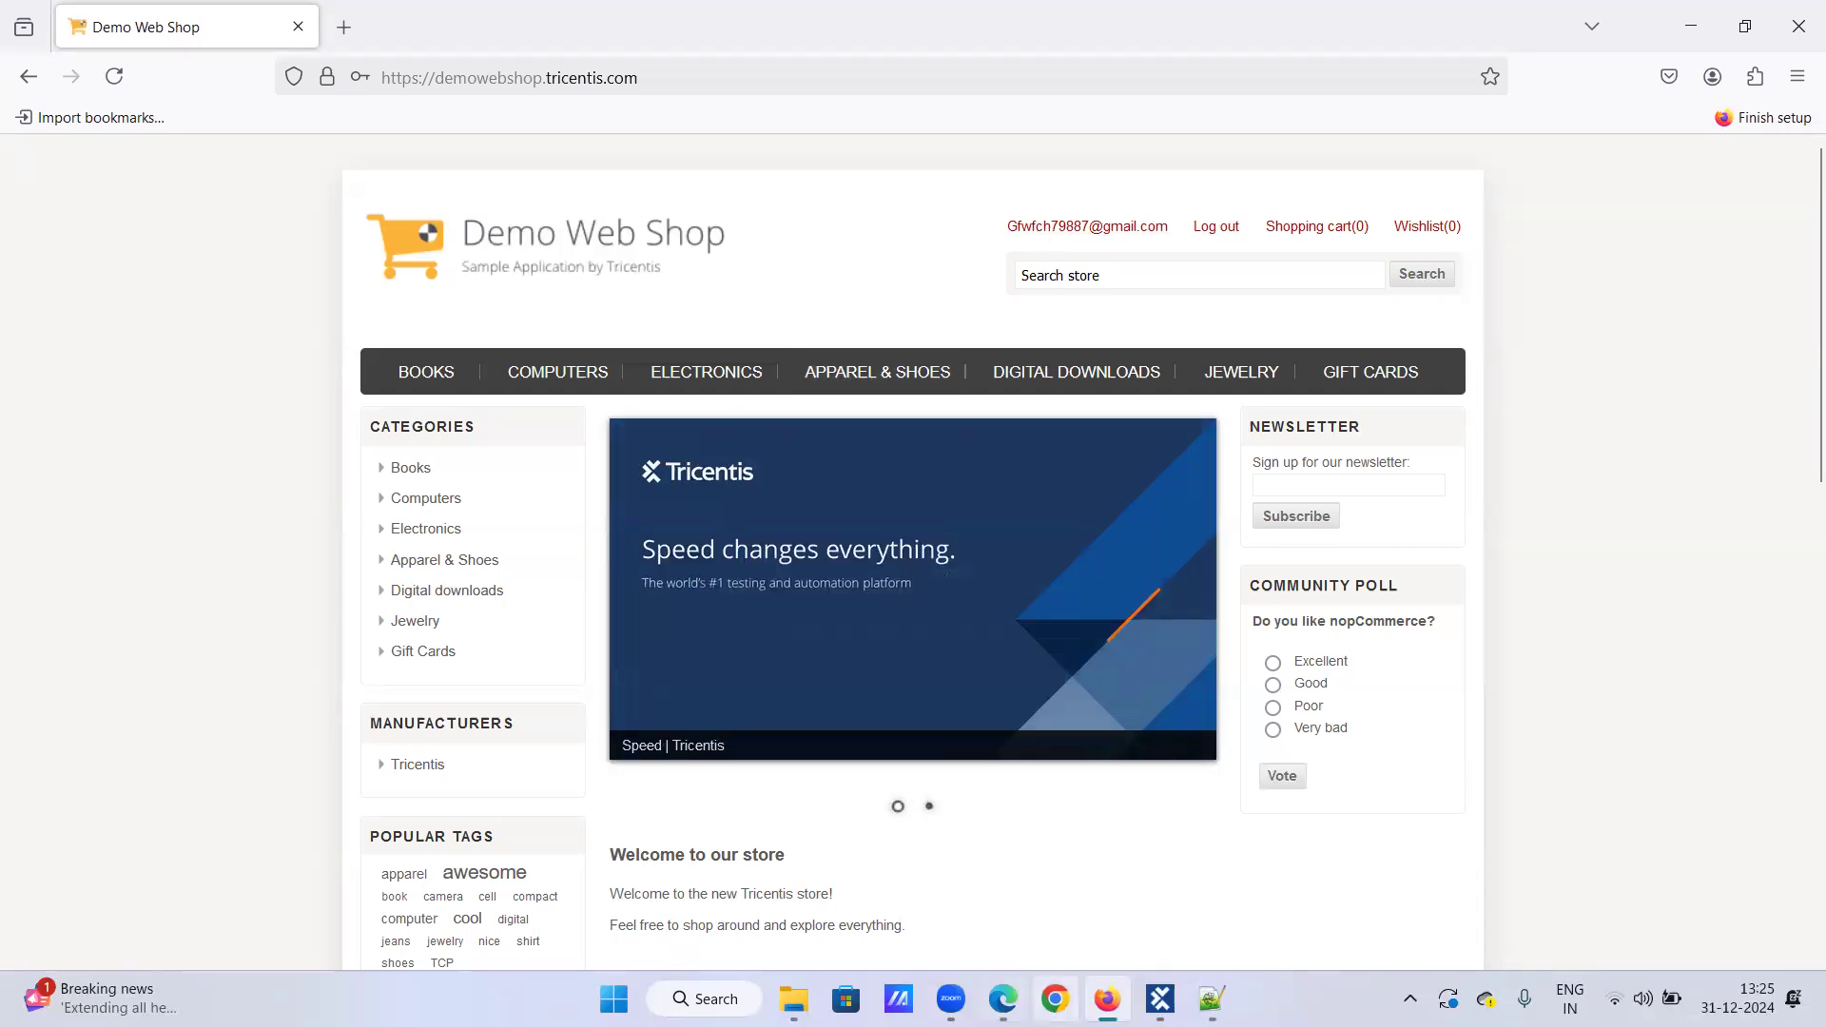
{"action": "left_click", "coordinate": [1160, 998]}
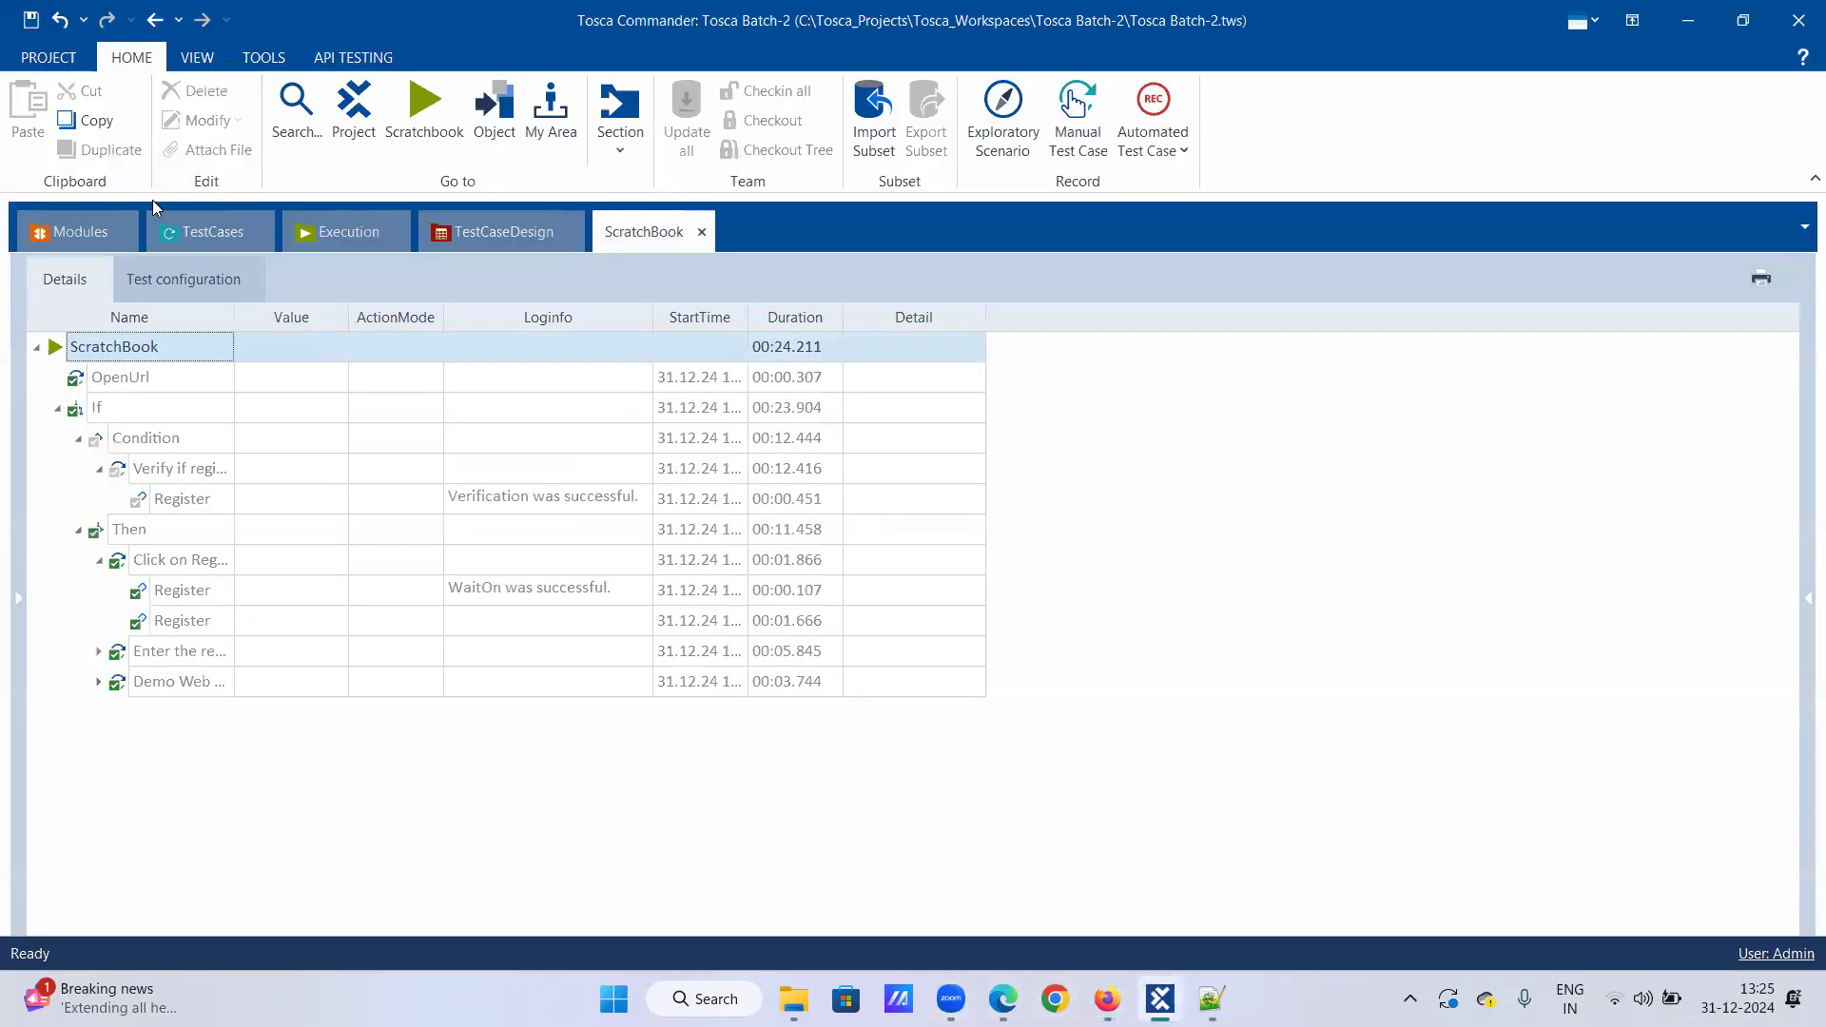
{"action": "left_click", "coordinate": [167, 231]}
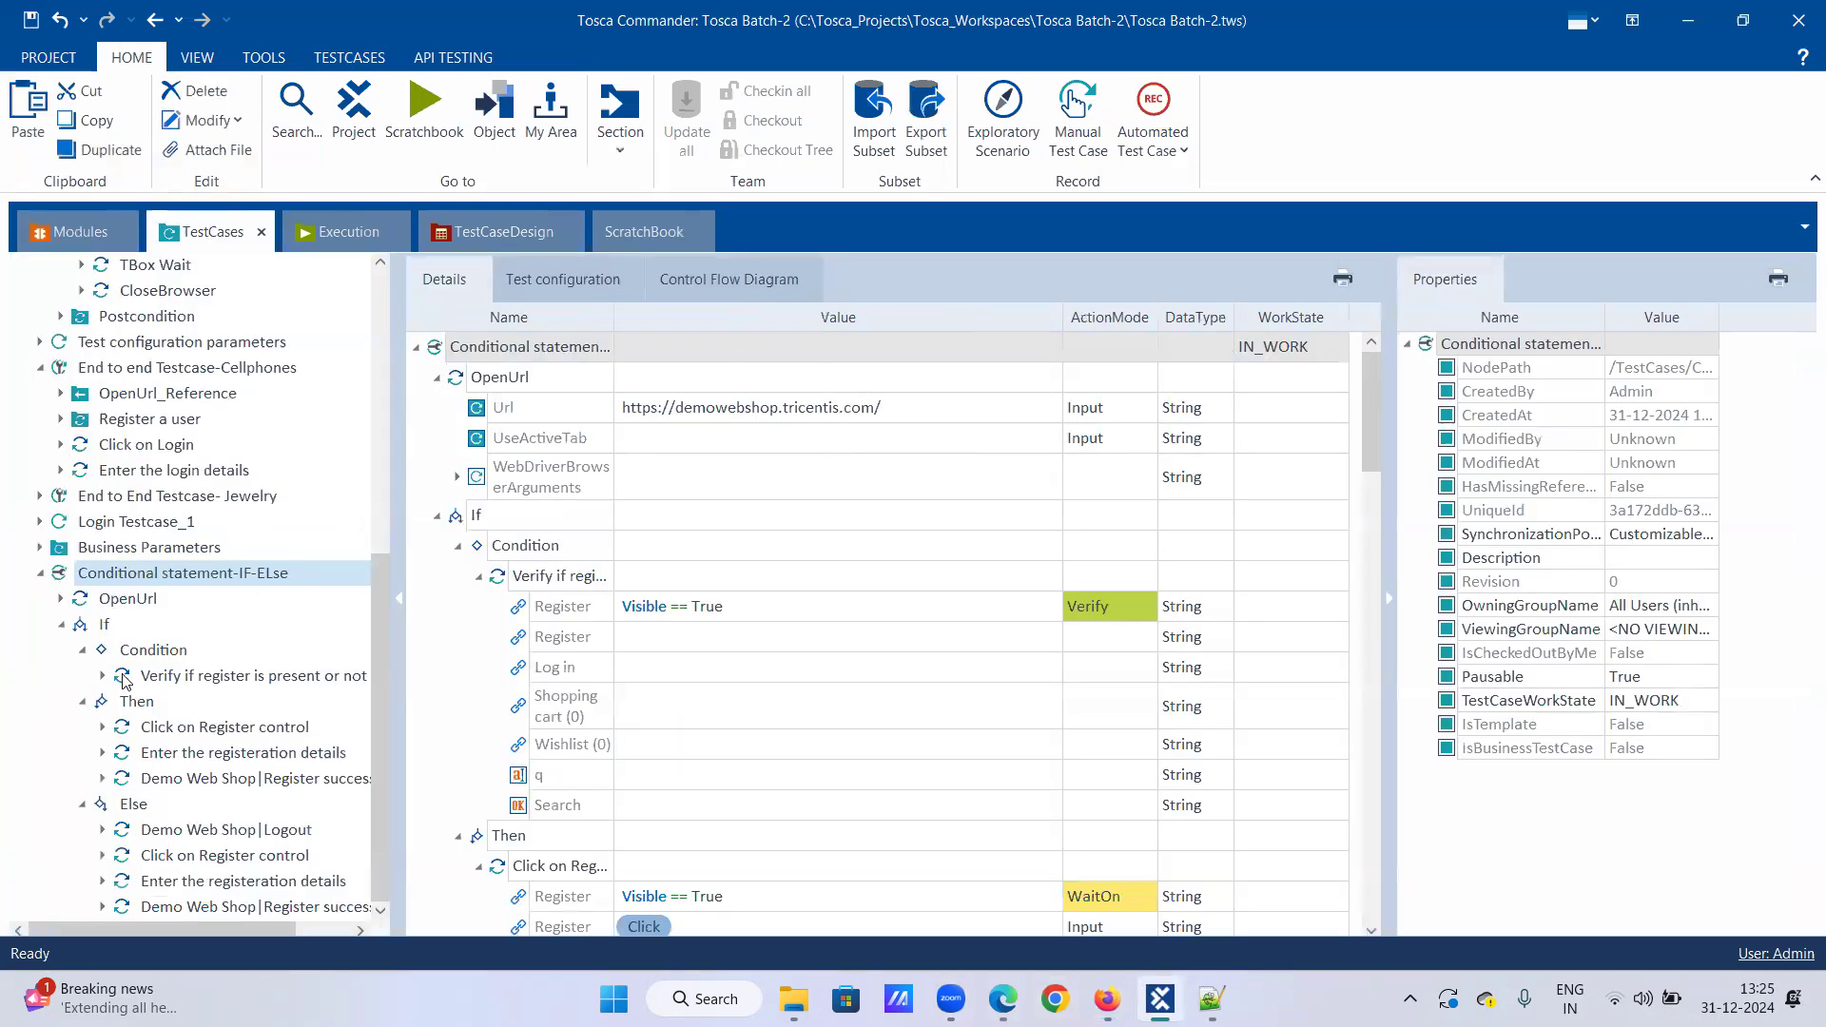
Step: Collapse the If block's Condition, Then and Else nodes and run the If block in the ScratchBook
{"action": "left_click", "coordinate": [107, 626]}
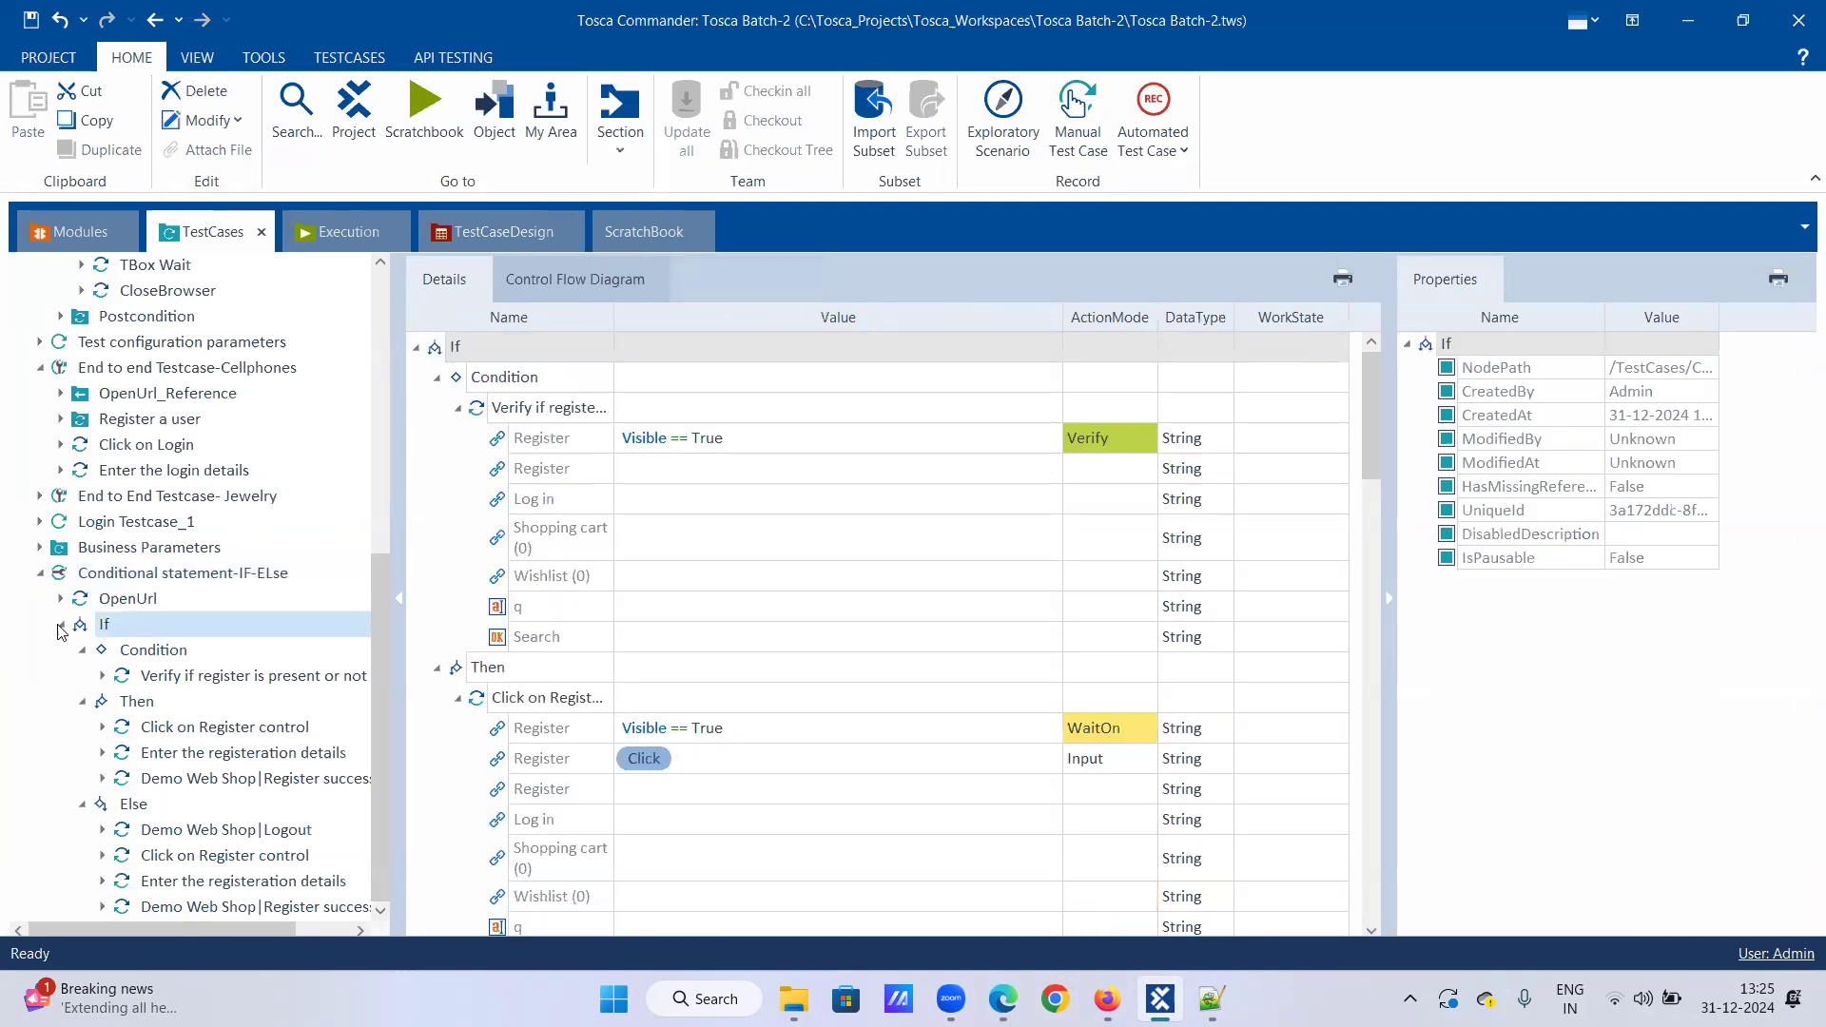
{"action": "left_click", "coordinate": [61, 624]}
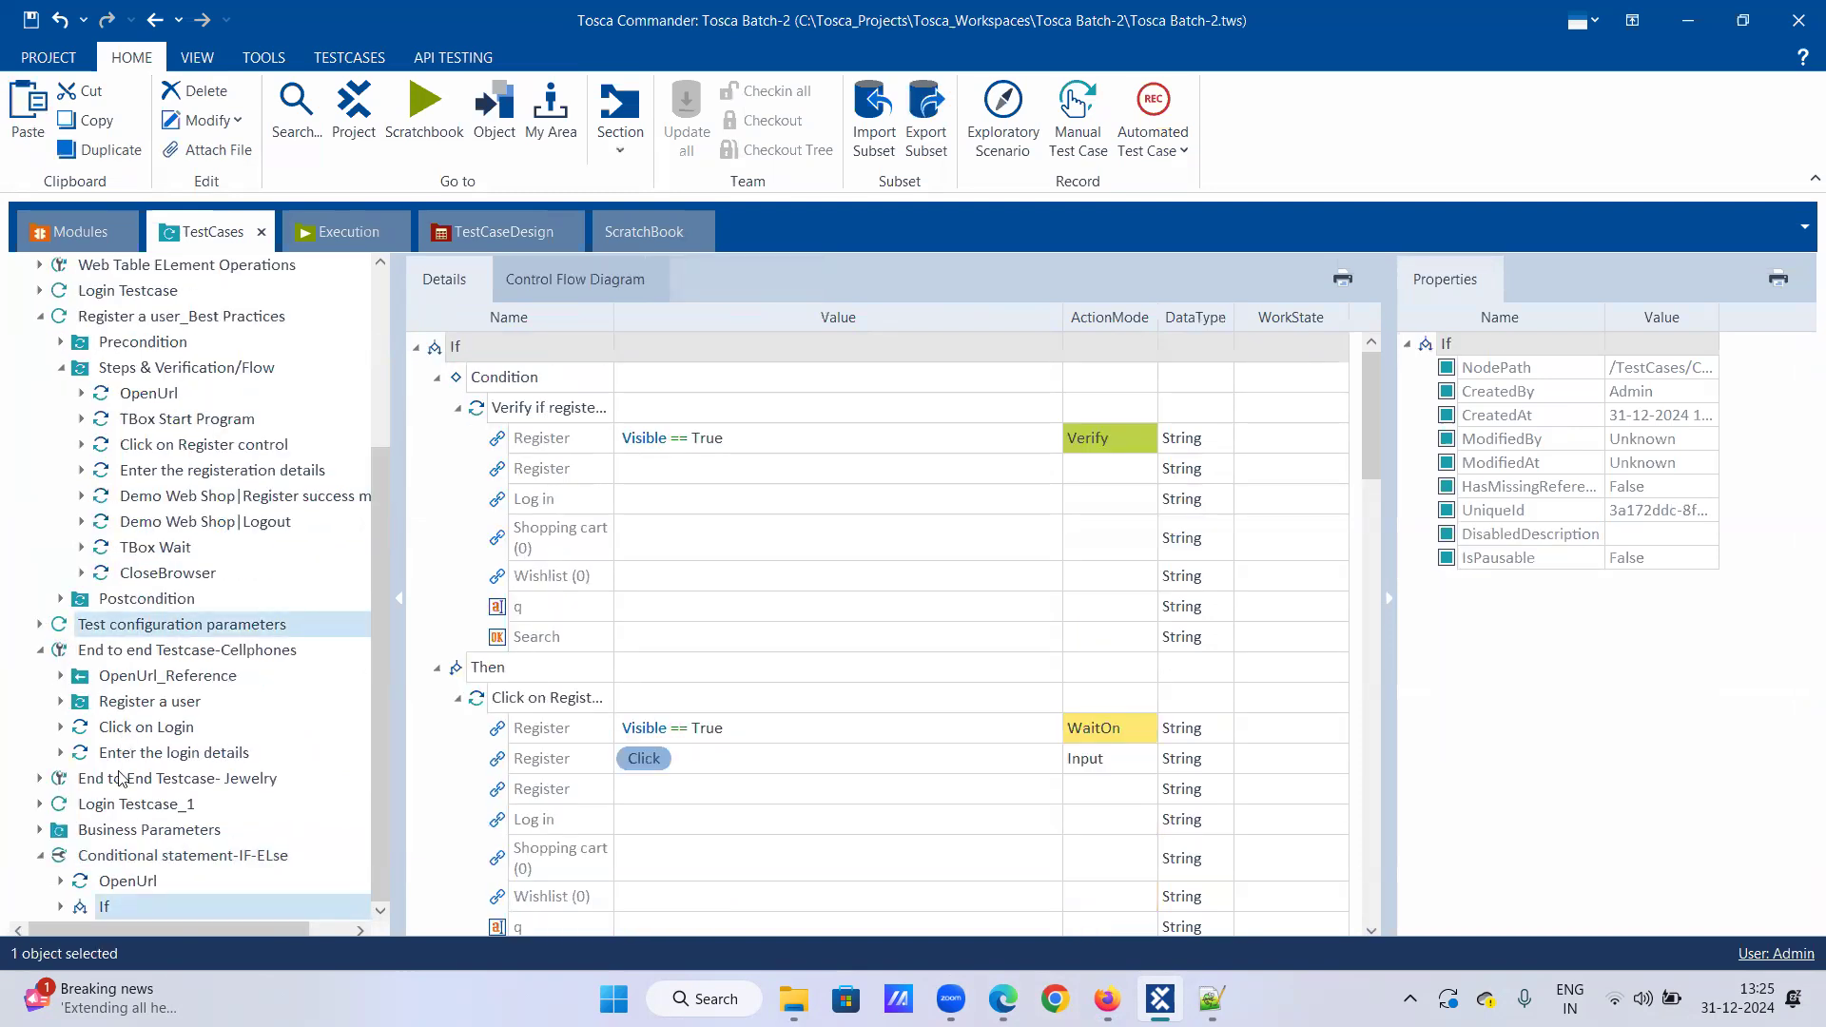
{"action": "left_click", "coordinate": [63, 906]}
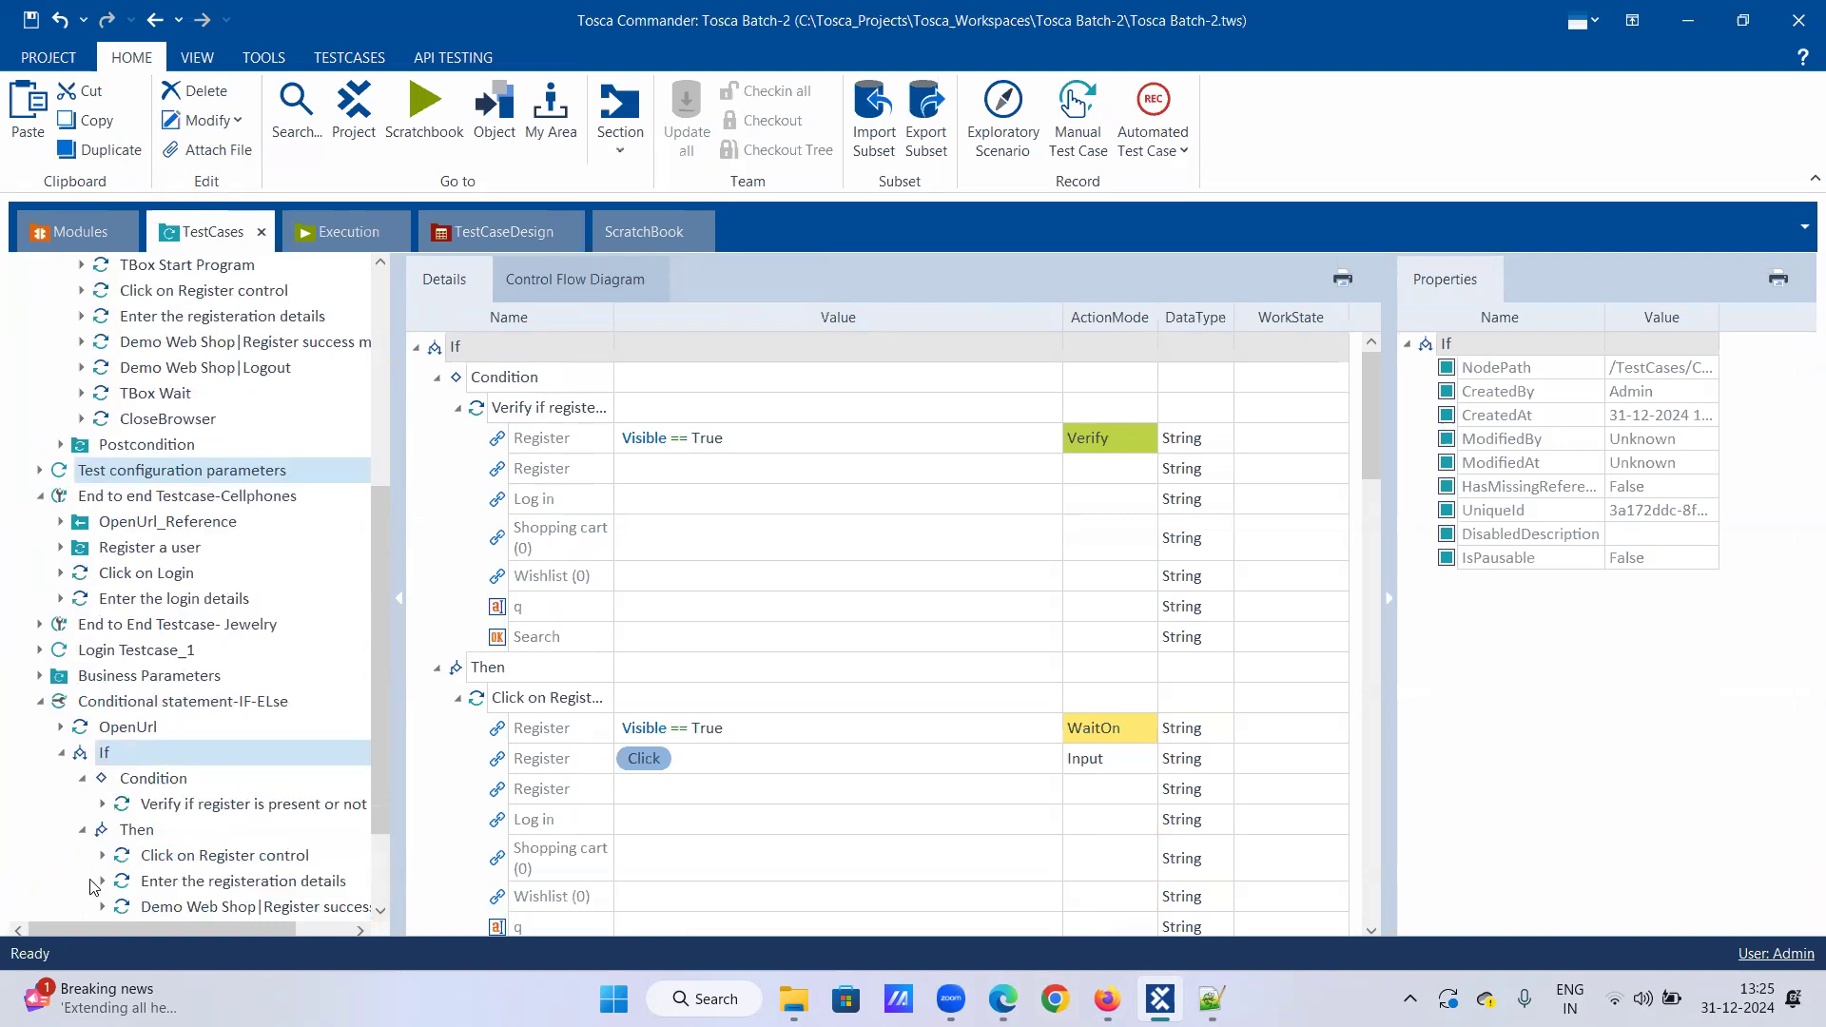
{"action": "left_click", "coordinate": [82, 649]}
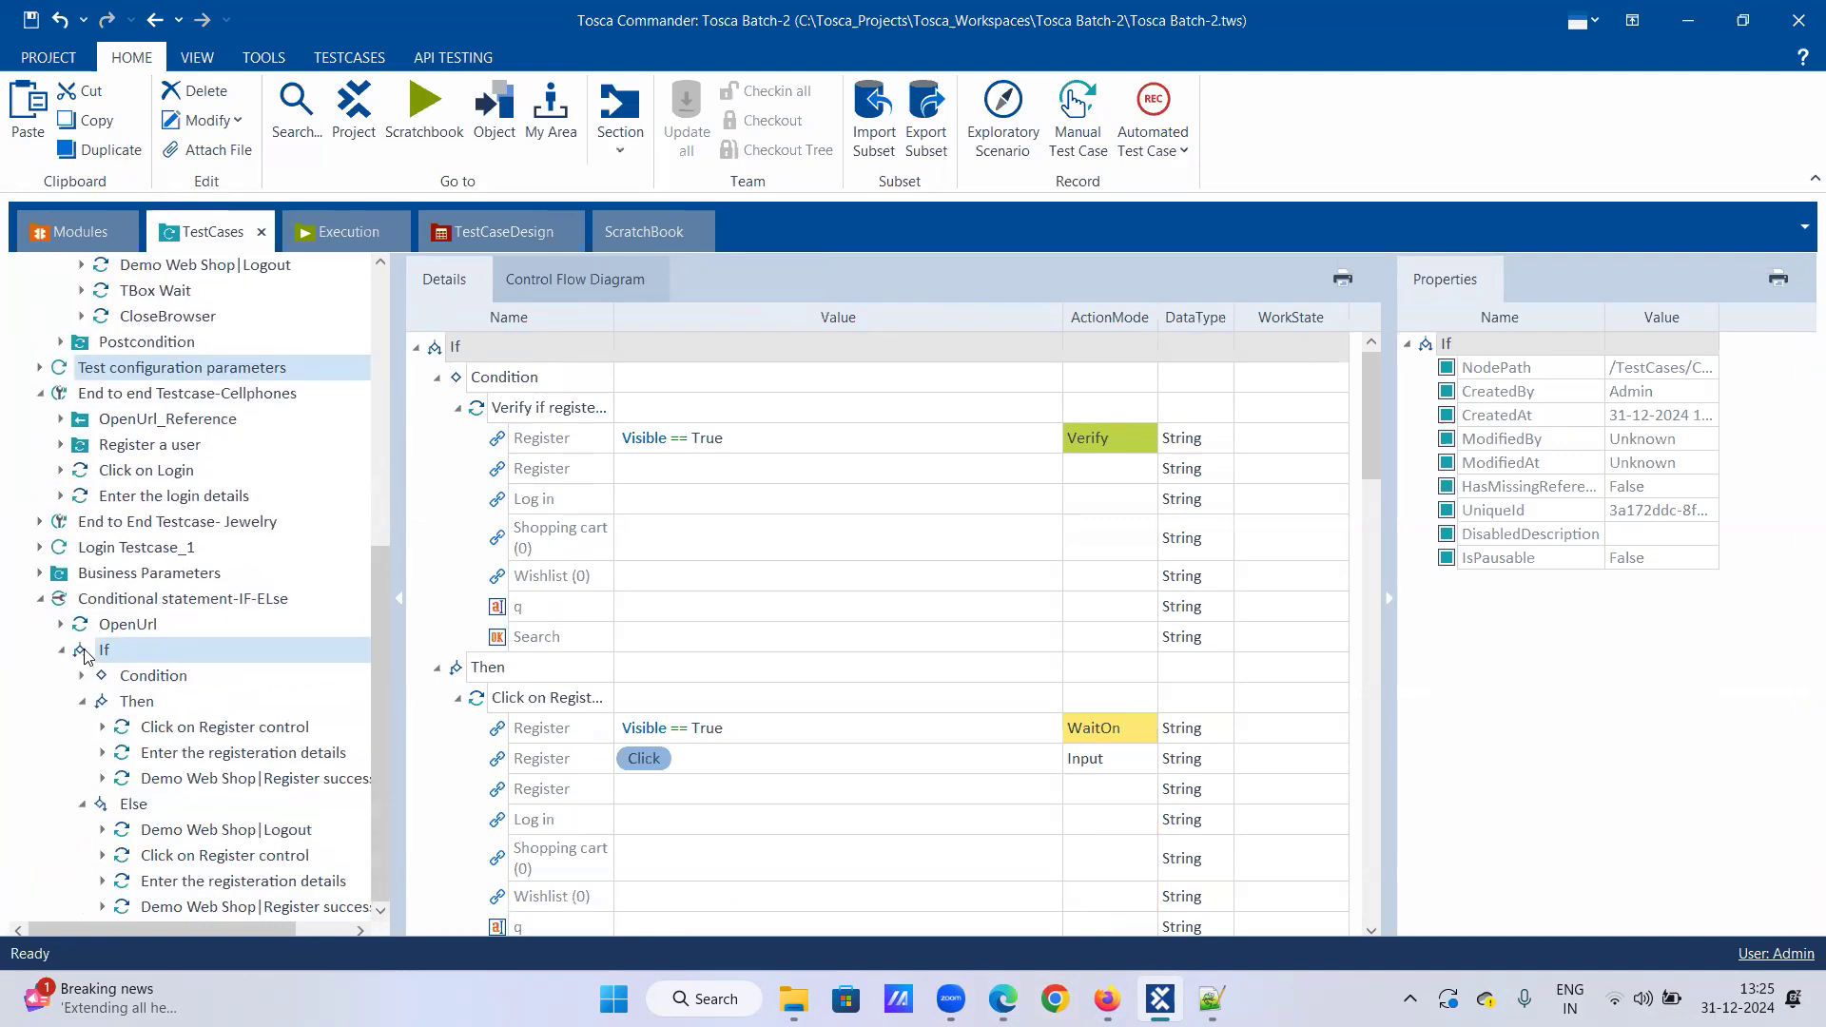
{"action": "left_click", "coordinate": [82, 701]}
{"action": "left_click", "coordinate": [82, 803]}
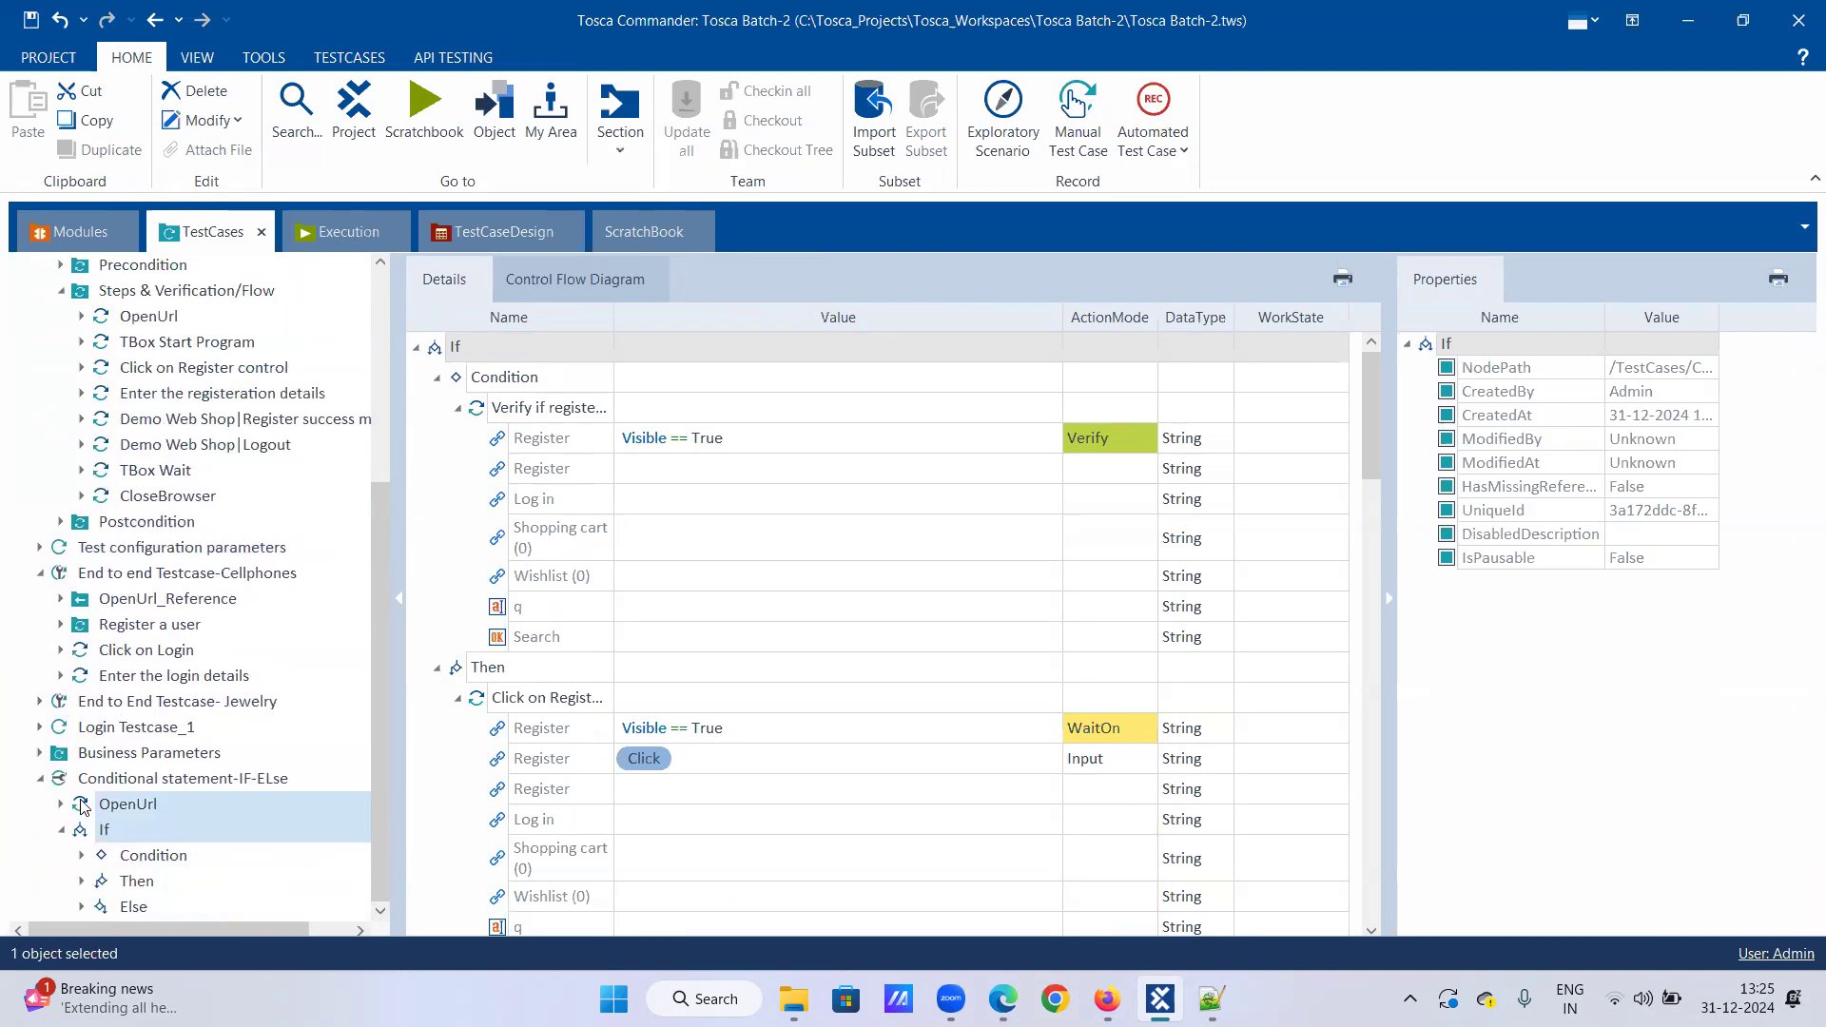
{"action": "right_click", "coordinate": [105, 835]}
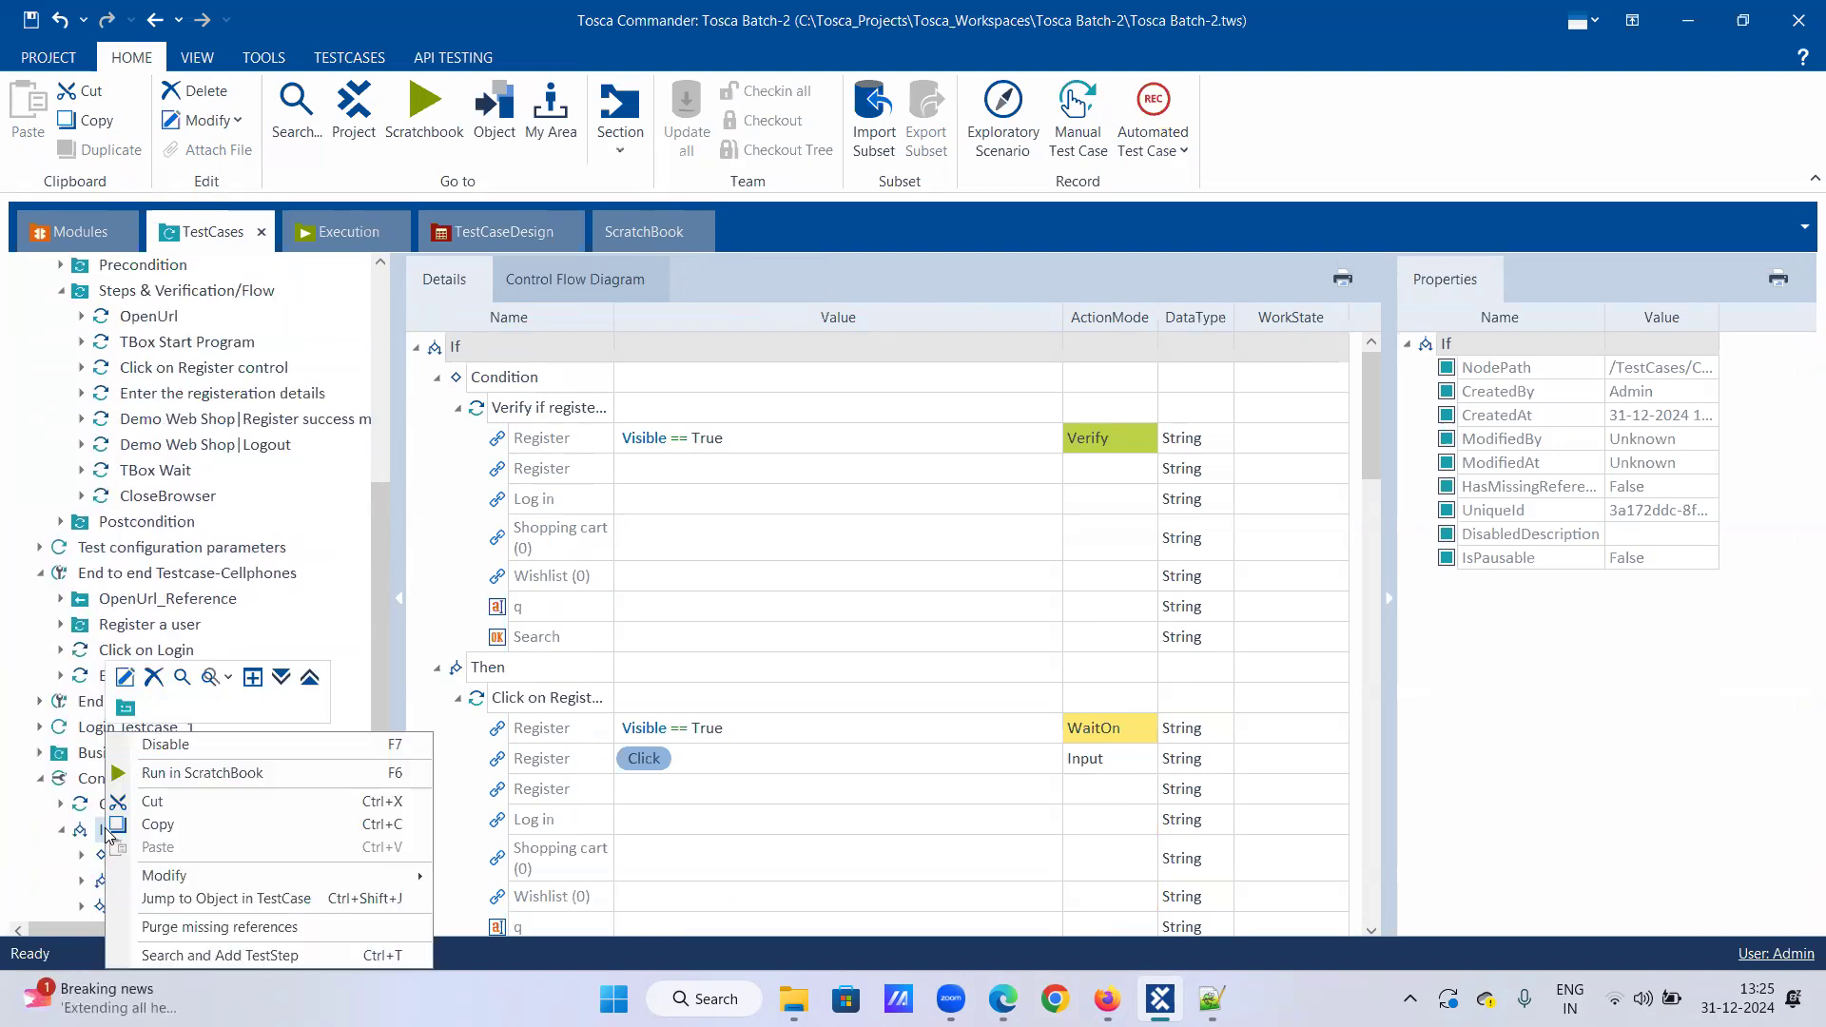
{"action": "left_click", "coordinate": [164, 774]}
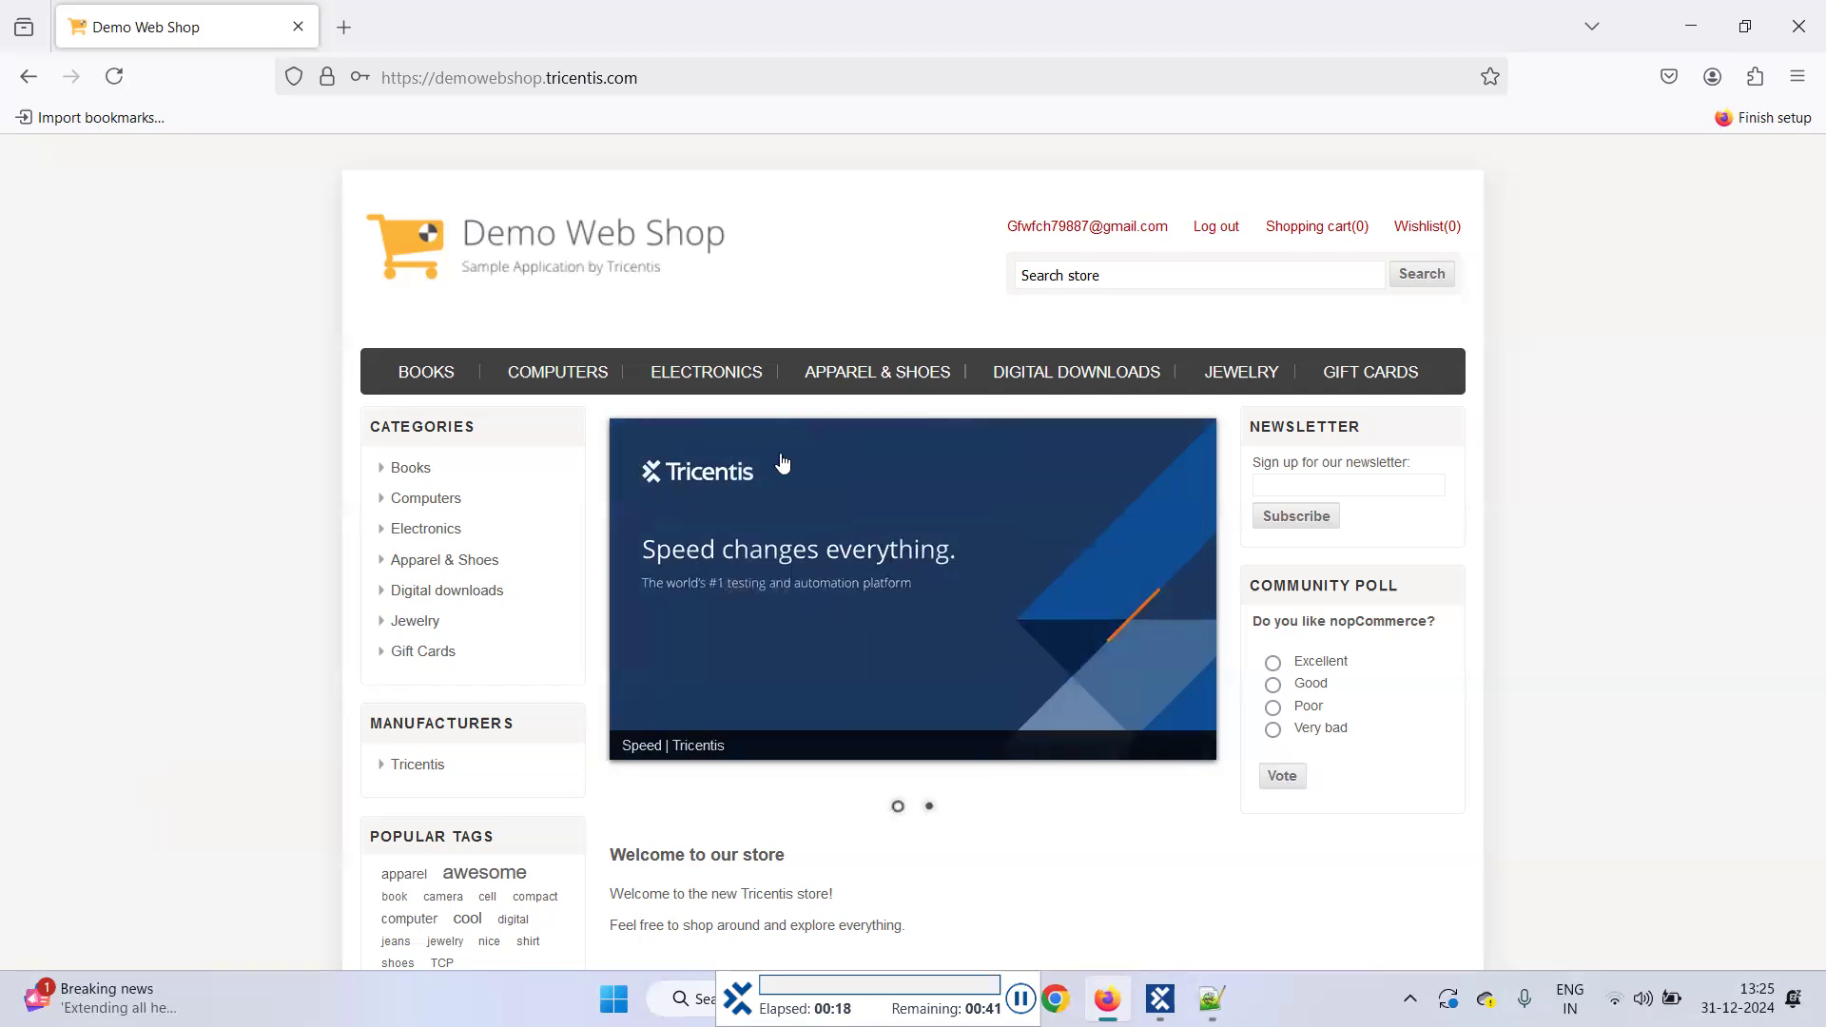
Step: Log out of Demo Web Shop and register a new male account with name, email and password
{"action": "left_click", "coordinate": [1211, 232]}
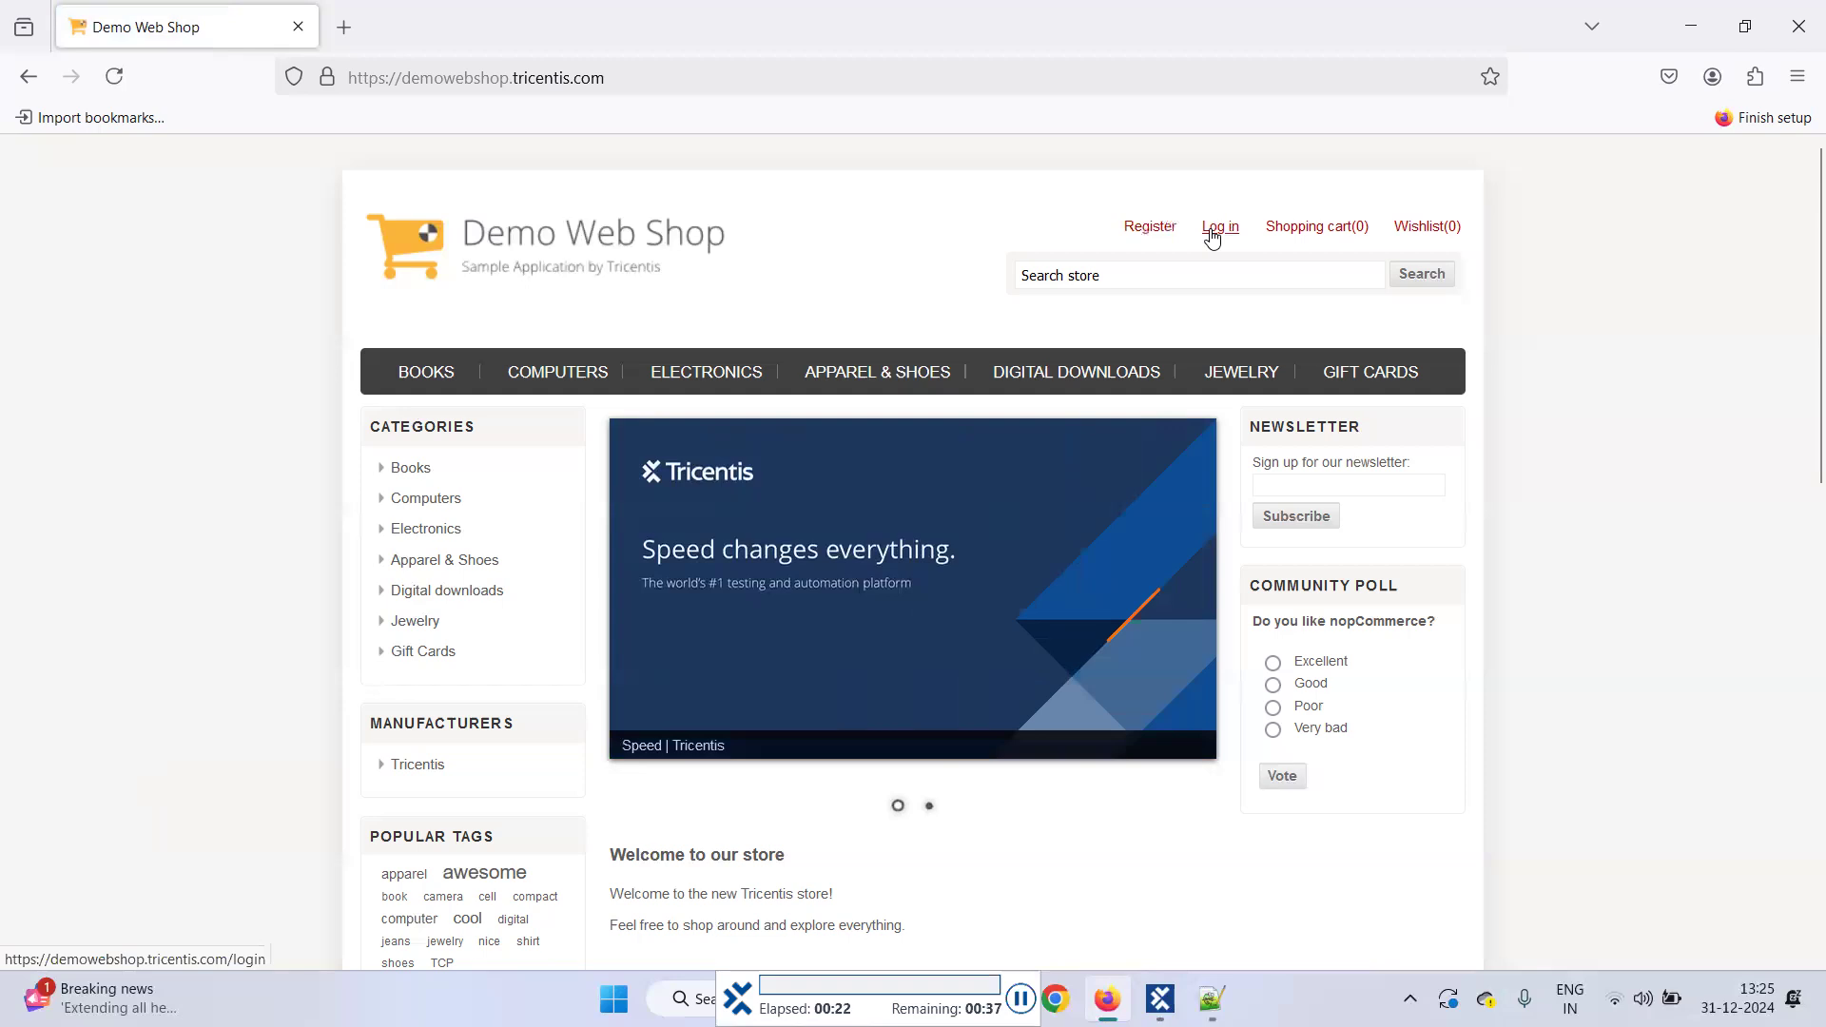
{"action": "left_click", "coordinate": [1147, 231]}
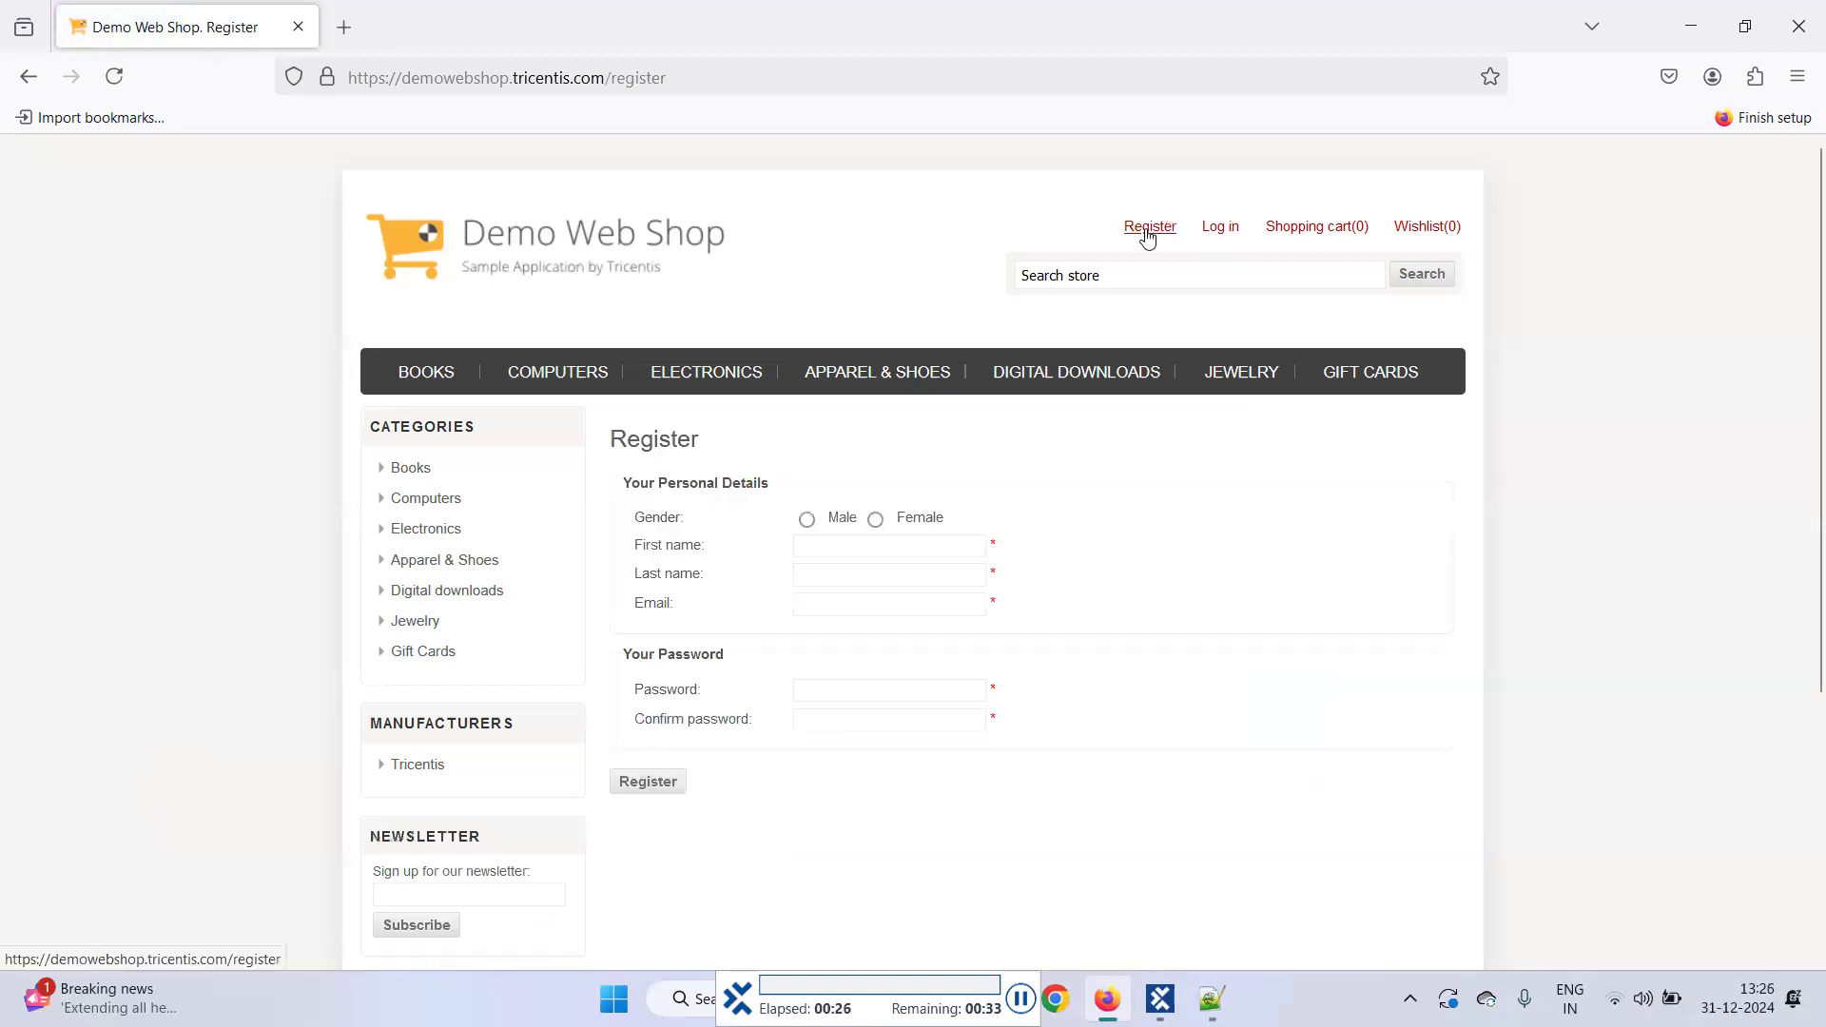
{"action": "left_click", "coordinate": [808, 519]}
{"action": "key", "text": "Tab"}
{"action": "type", "text": "Vjmfsw"}
{"action": "key", "text": "Tab"}
{"action": "type", "text": "Prihjl"}
{"action": "key", "text": "Tab"}
{"action": "key", "text": "Tab"}
{"action": "key", "text": "Tab"}
{"action": "type", "text": "********"}
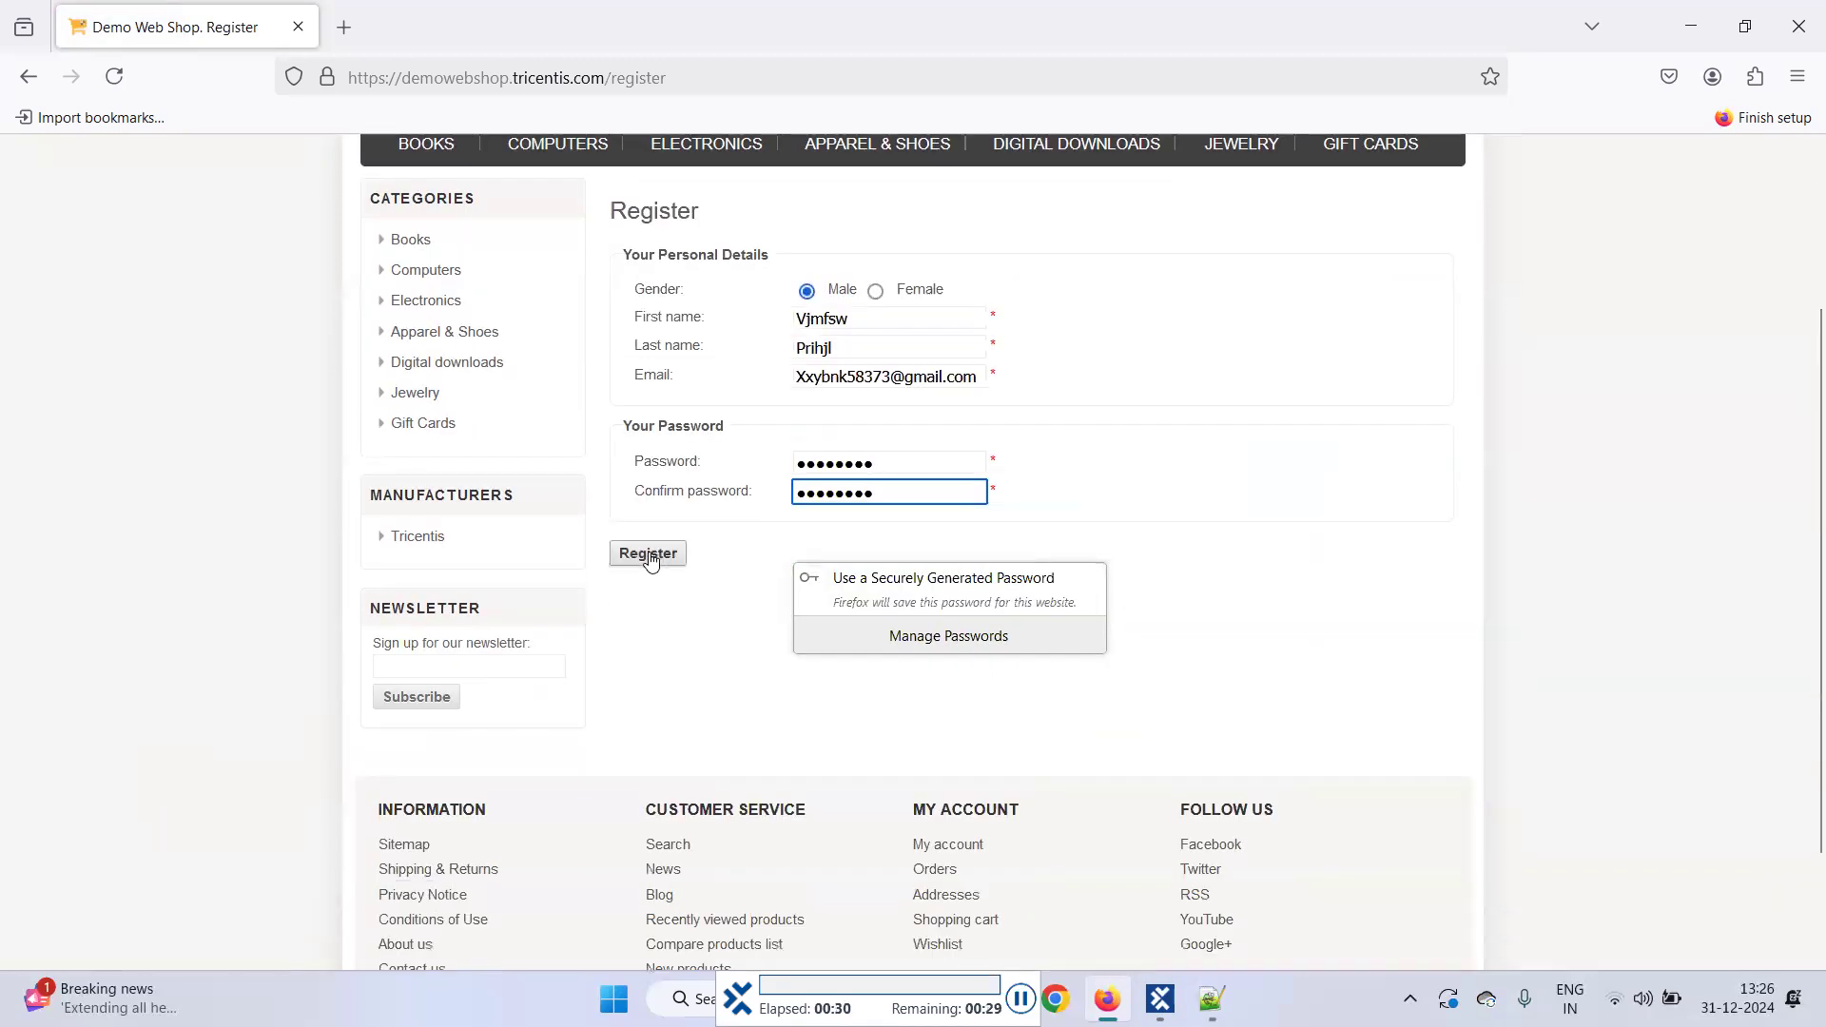
{"action": "left_click", "coordinate": [651, 559]}
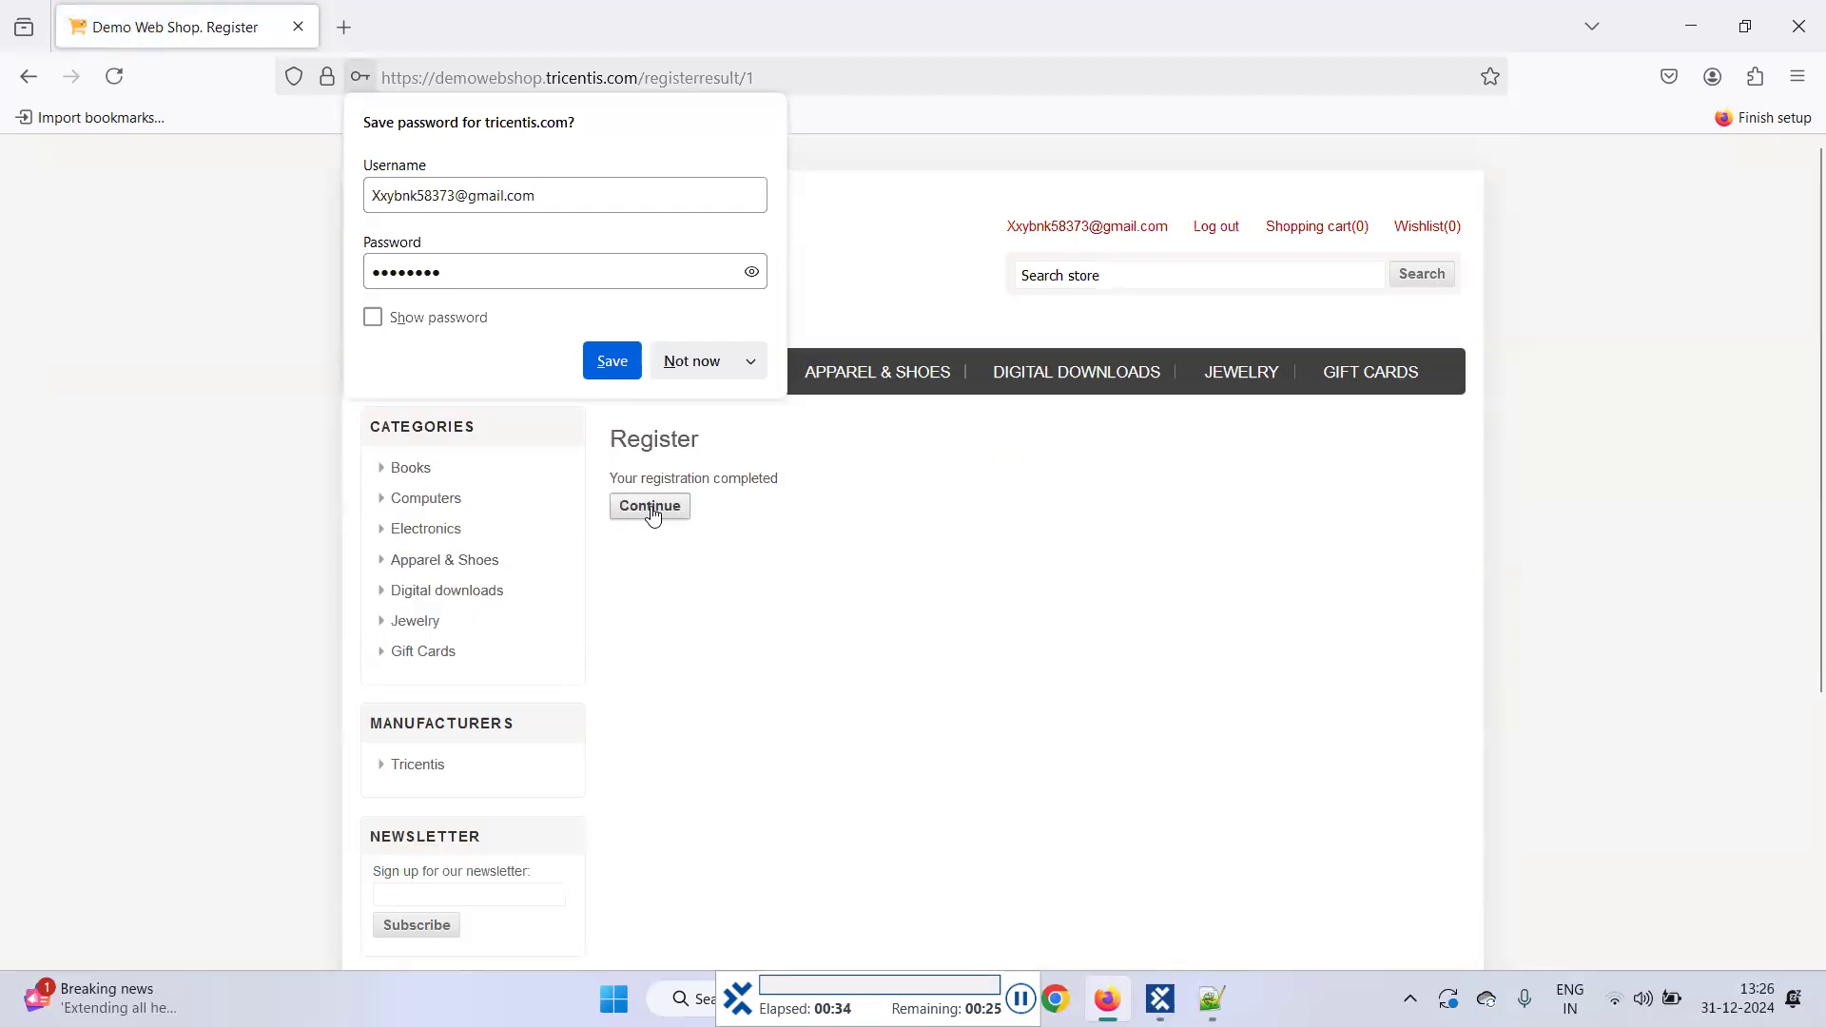
{"action": "left_click", "coordinate": [652, 506]}
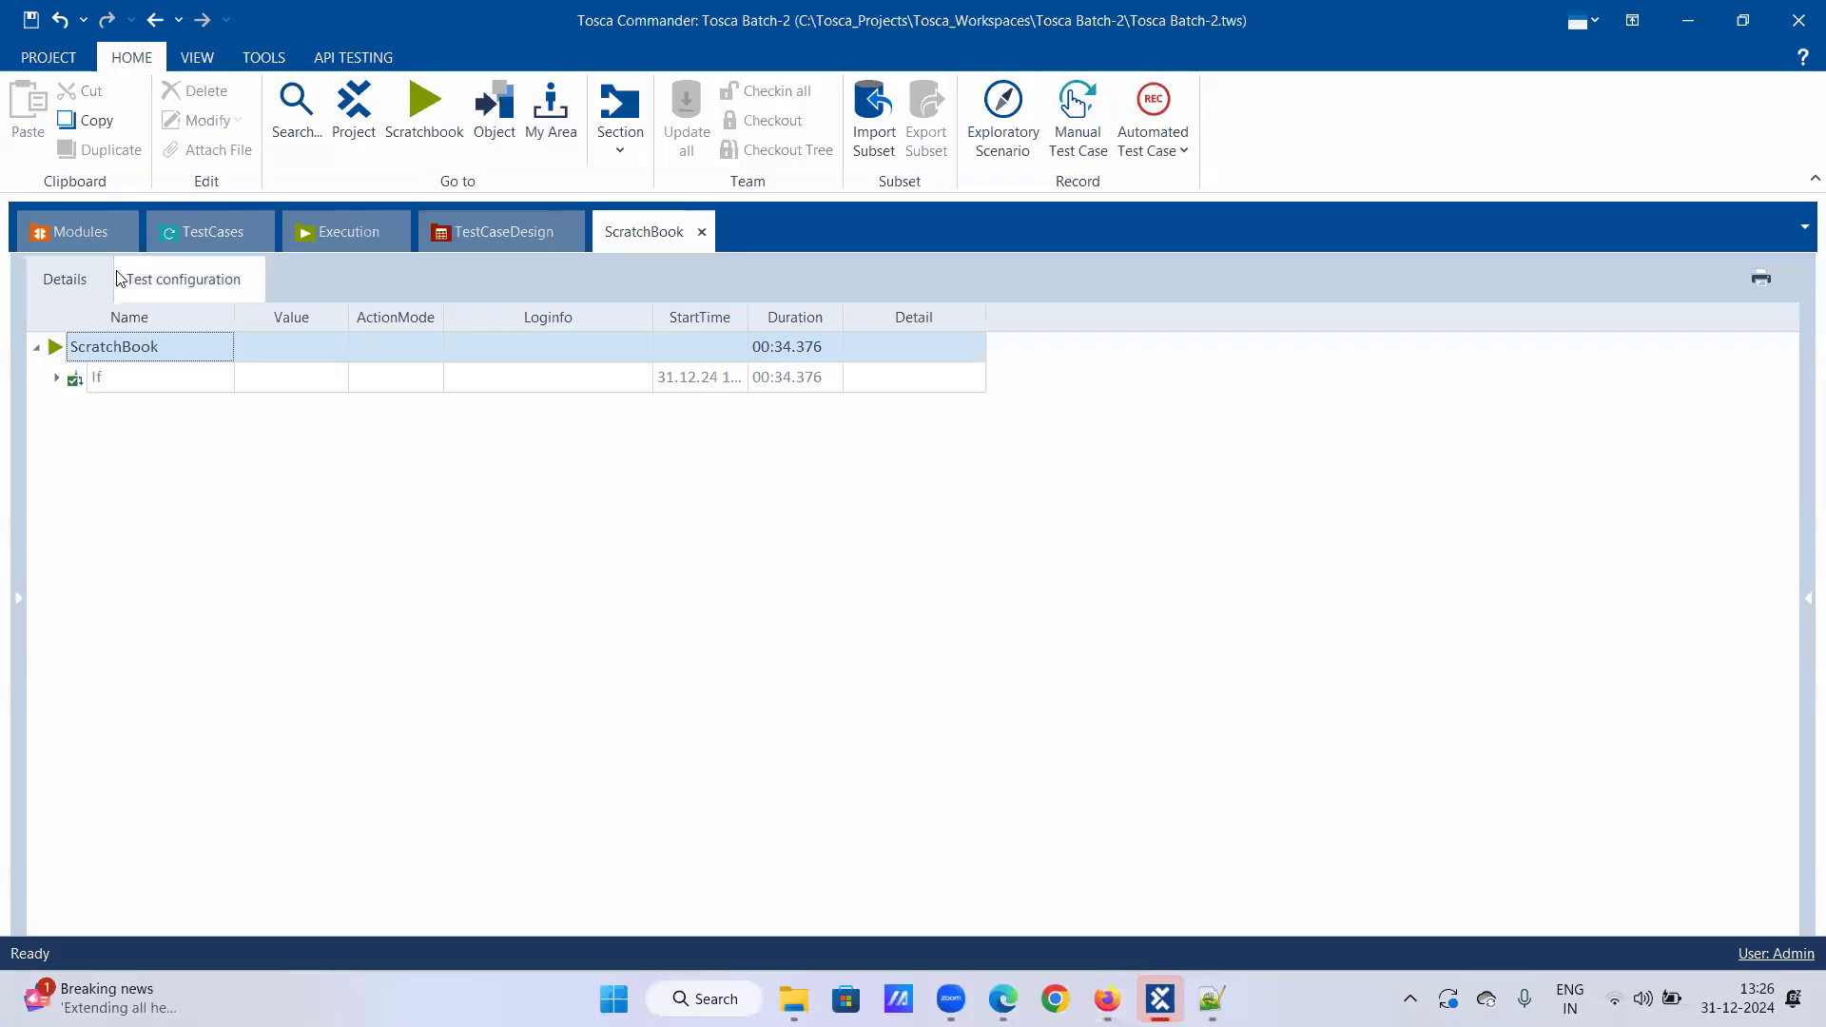
Step: Expand all If results, read the failed Register check's log message, then return to TestCases
{"action": "right_click", "coordinate": [99, 377]}
{"action": "left_click", "coordinate": [280, 317]}
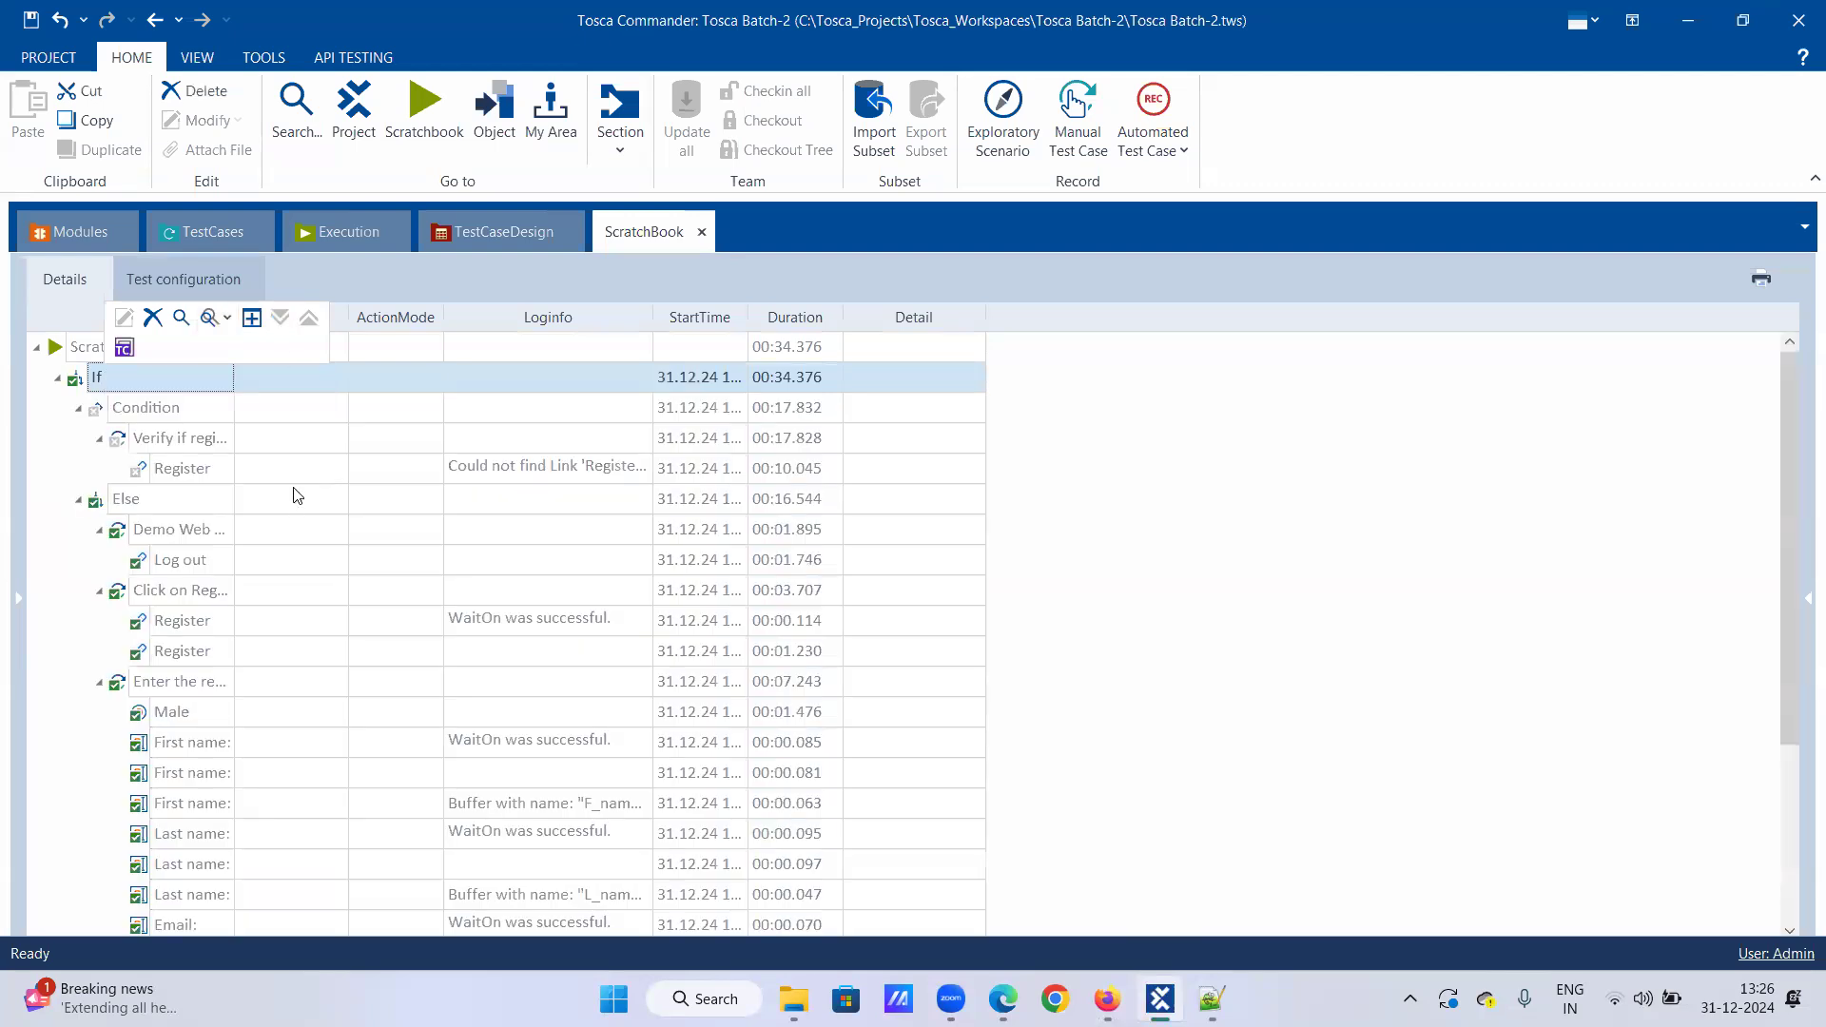
{"action": "scroll", "coordinate": [294, 494], "scroll_direction": "down", "scroll_amount": 3}
{"action": "scroll", "coordinate": [293, 493], "scroll_direction": "up", "scroll_amount": 2}
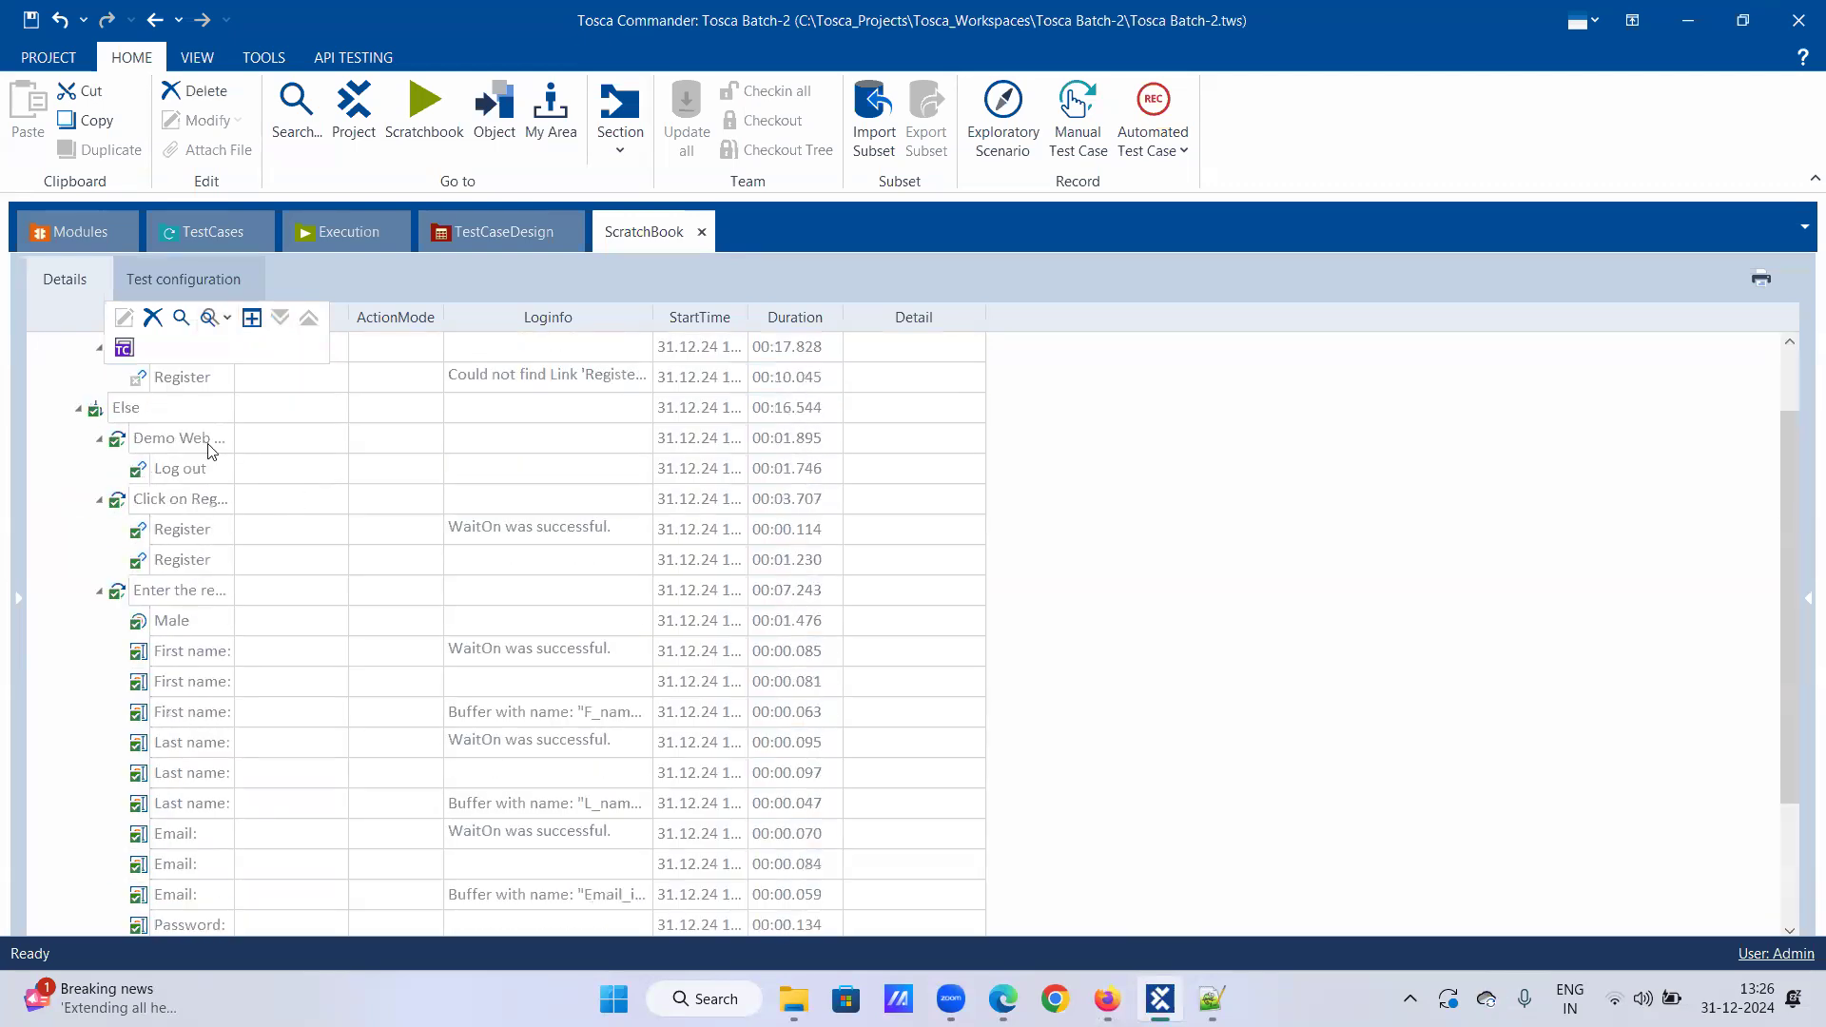
{"action": "scroll", "coordinate": [148, 425], "scroll_direction": "up", "scroll_amount": 1}
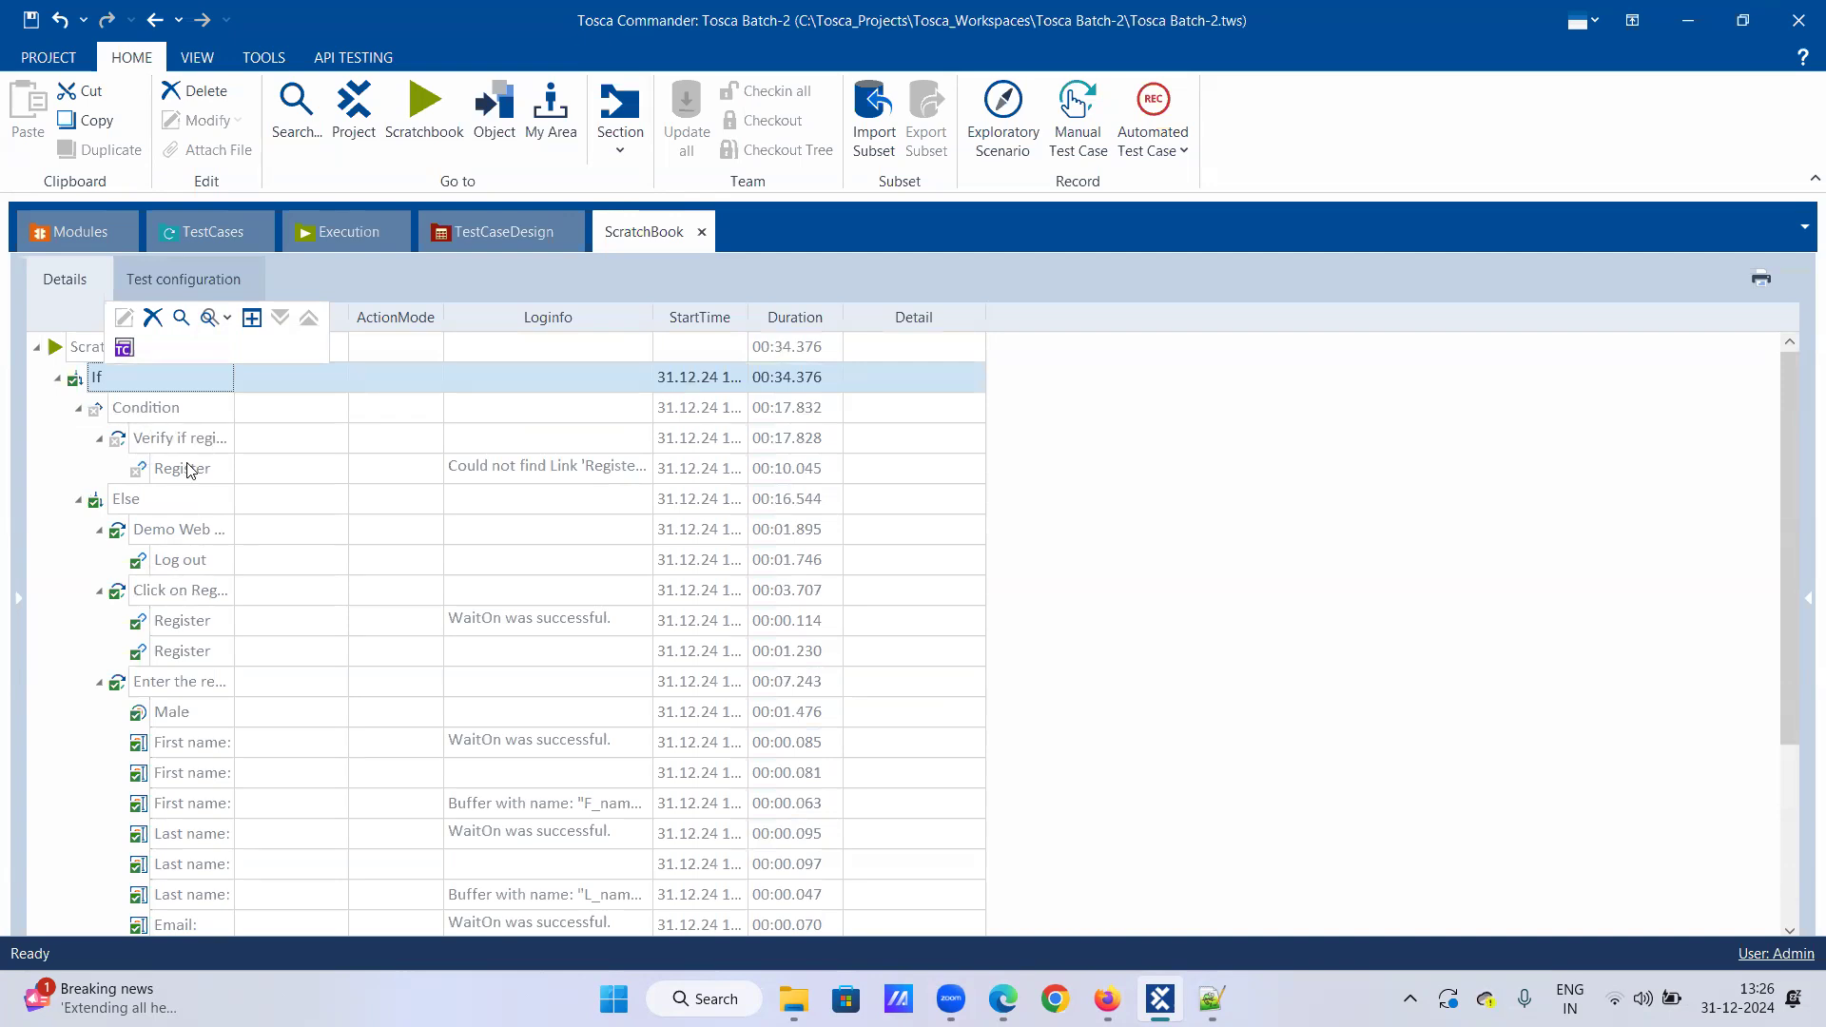
{"action": "left_click", "coordinate": [616, 476]}
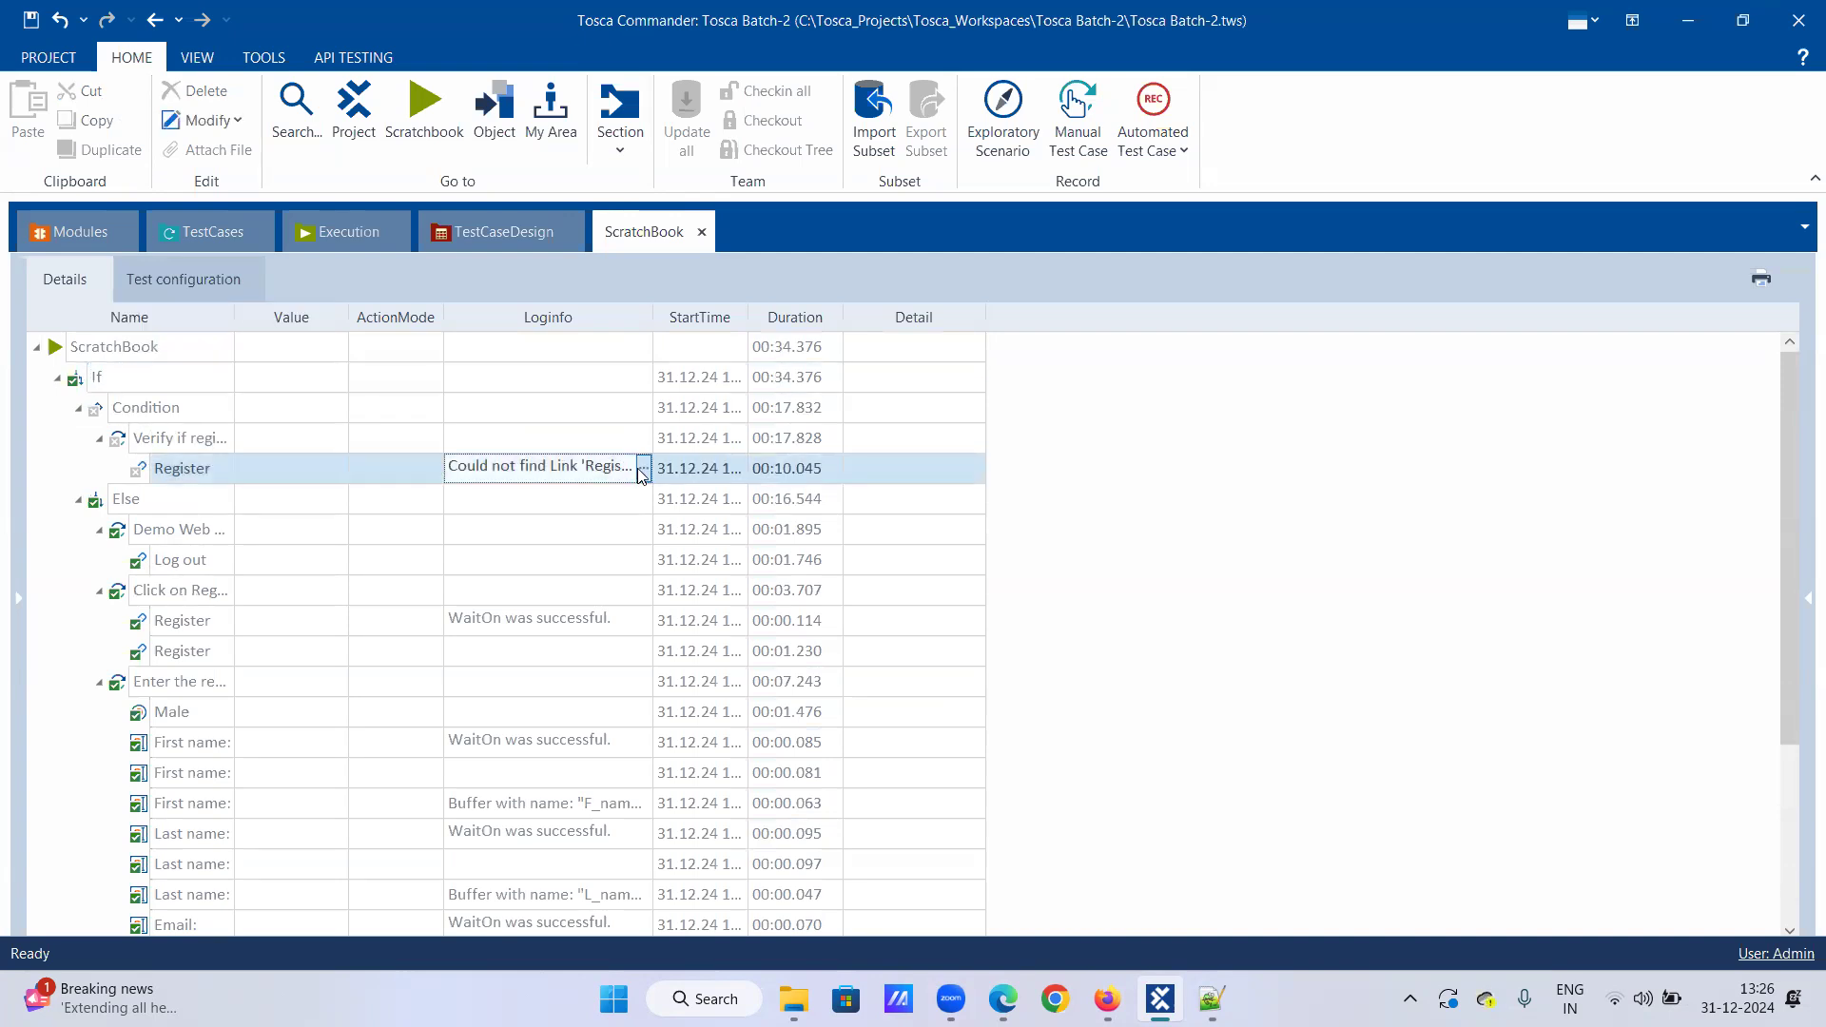
{"action": "left_click", "coordinate": [644, 471]}
{"action": "left_click", "coordinate": [644, 470]}
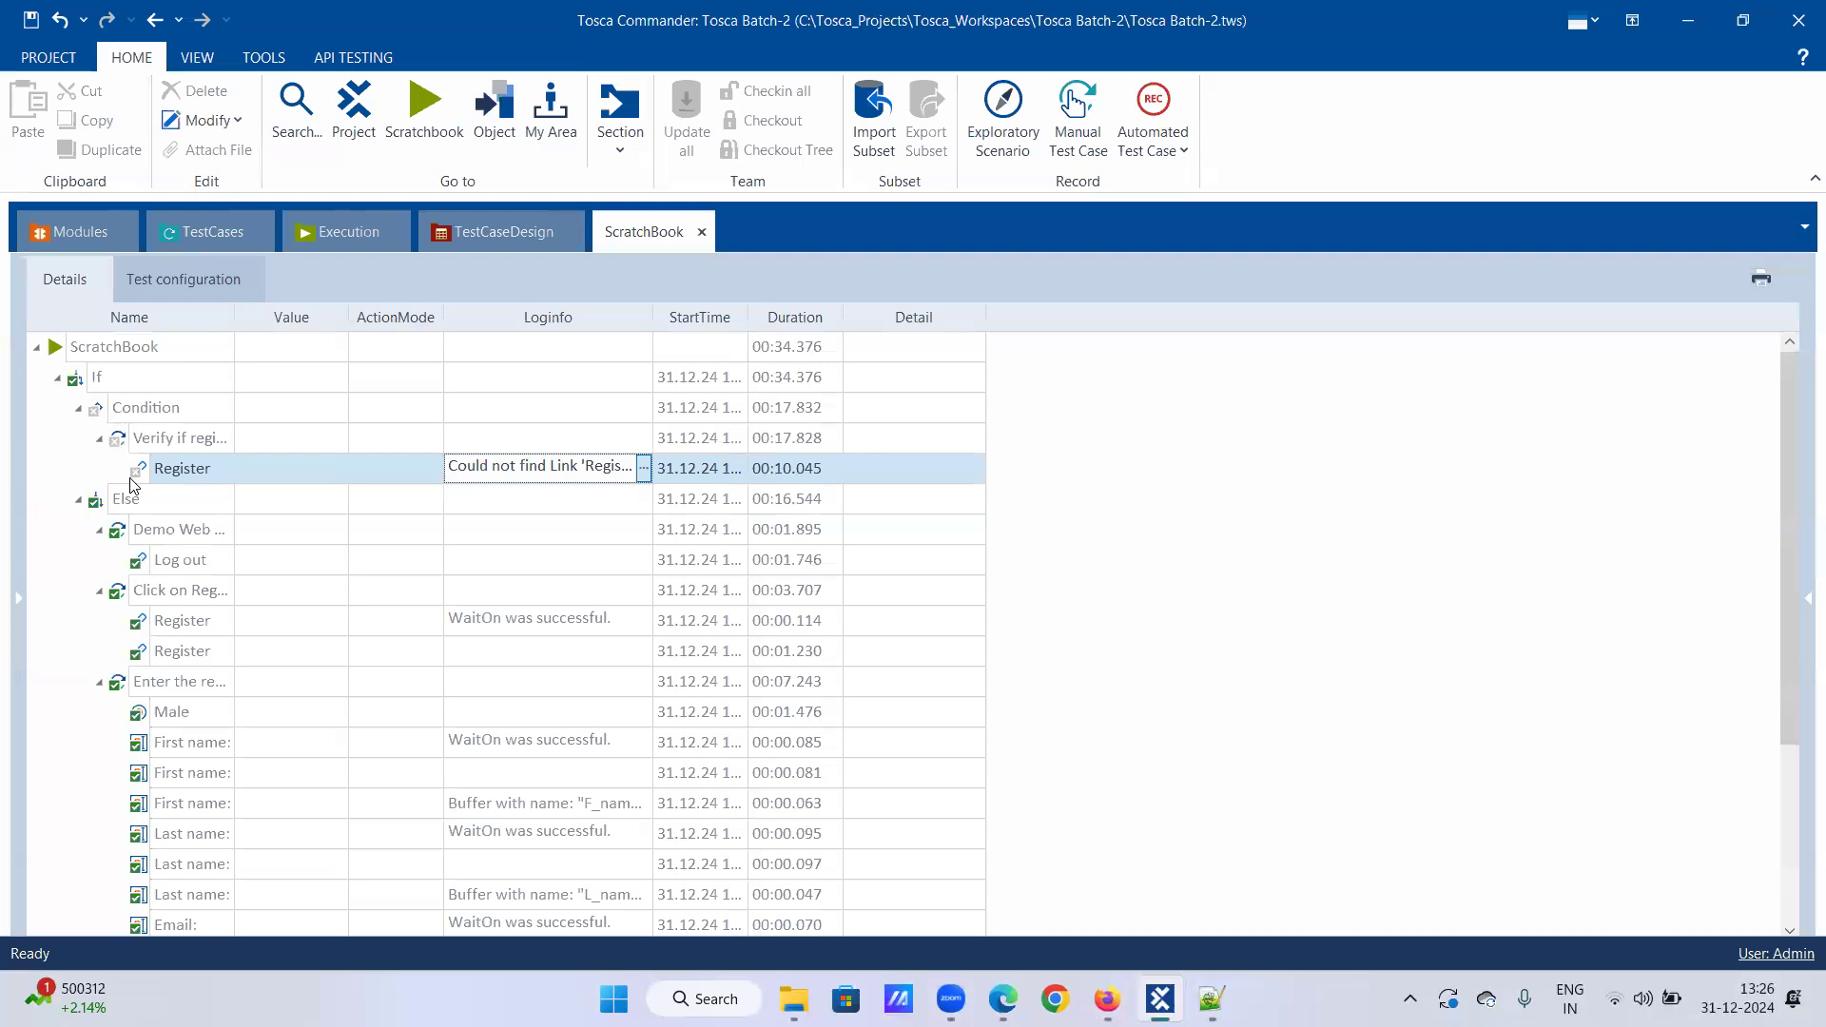
{"action": "mouse_move", "coordinate": [134, 485]}
{"action": "left_click", "coordinate": [226, 233]}
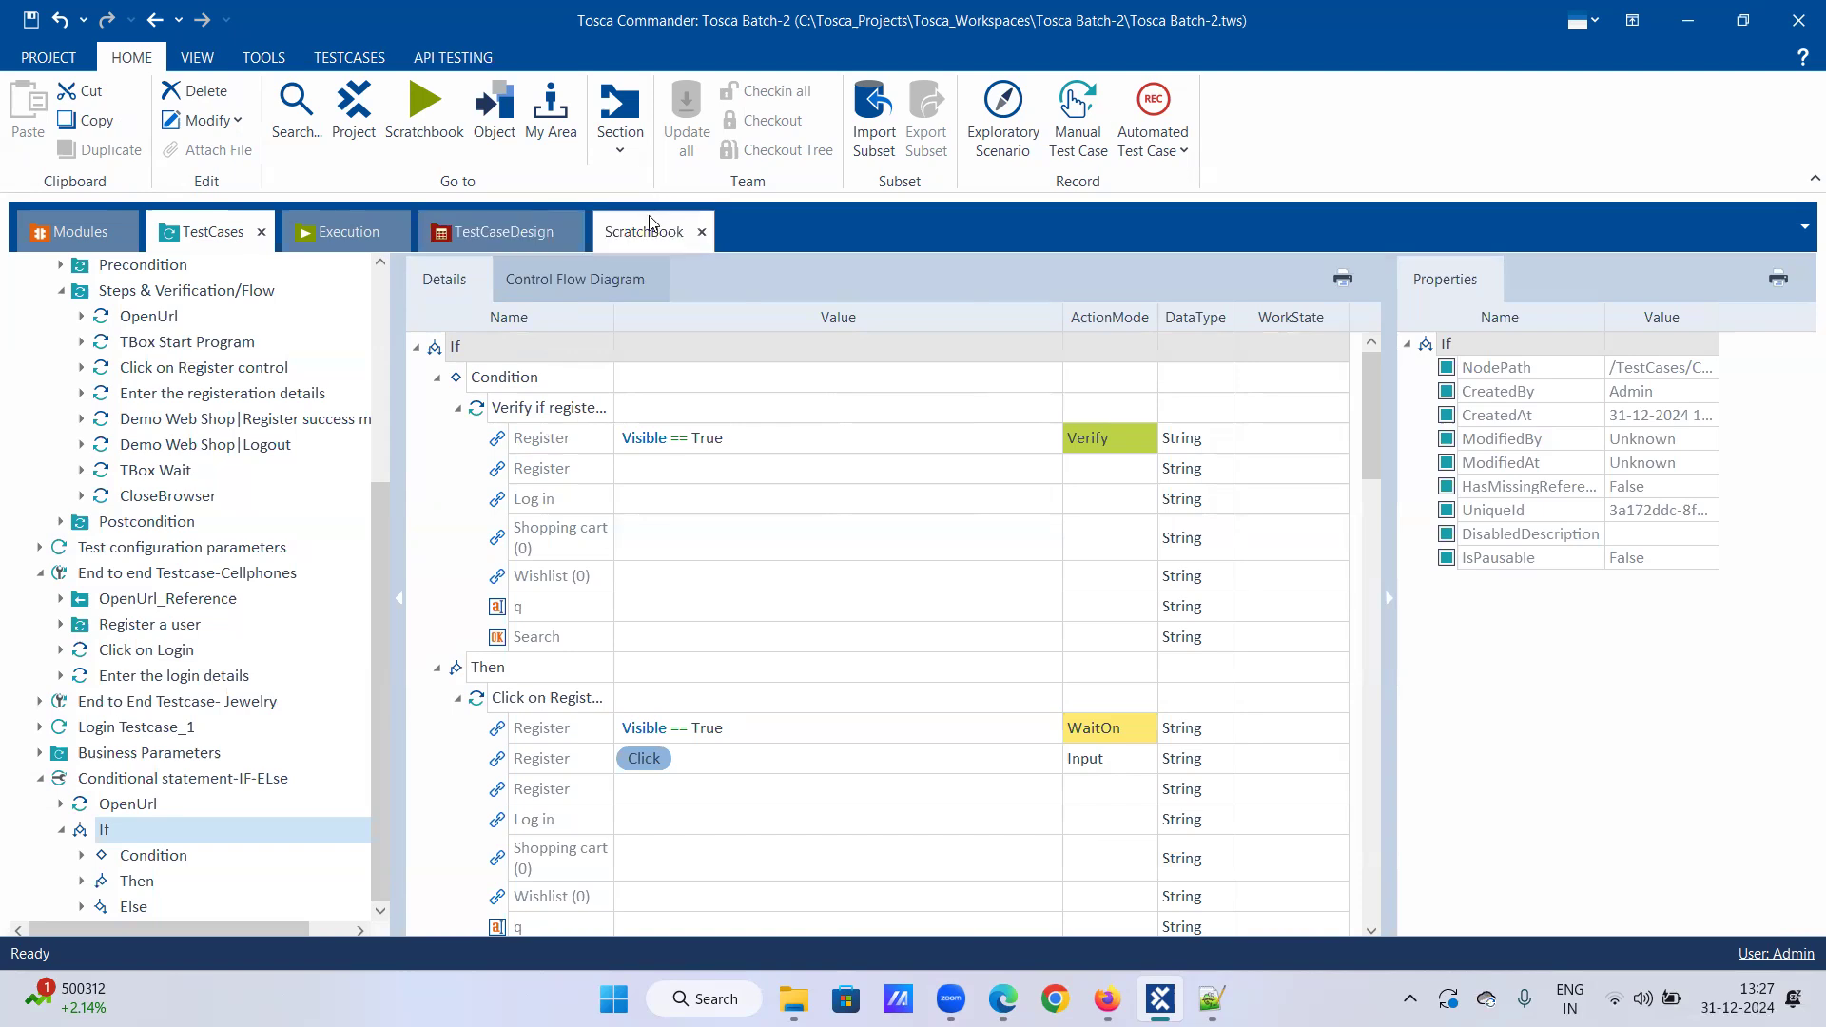
Step: Switch to the ScratchBook tab to view the If run's execution results
{"action": "left_click", "coordinate": [619, 234]}
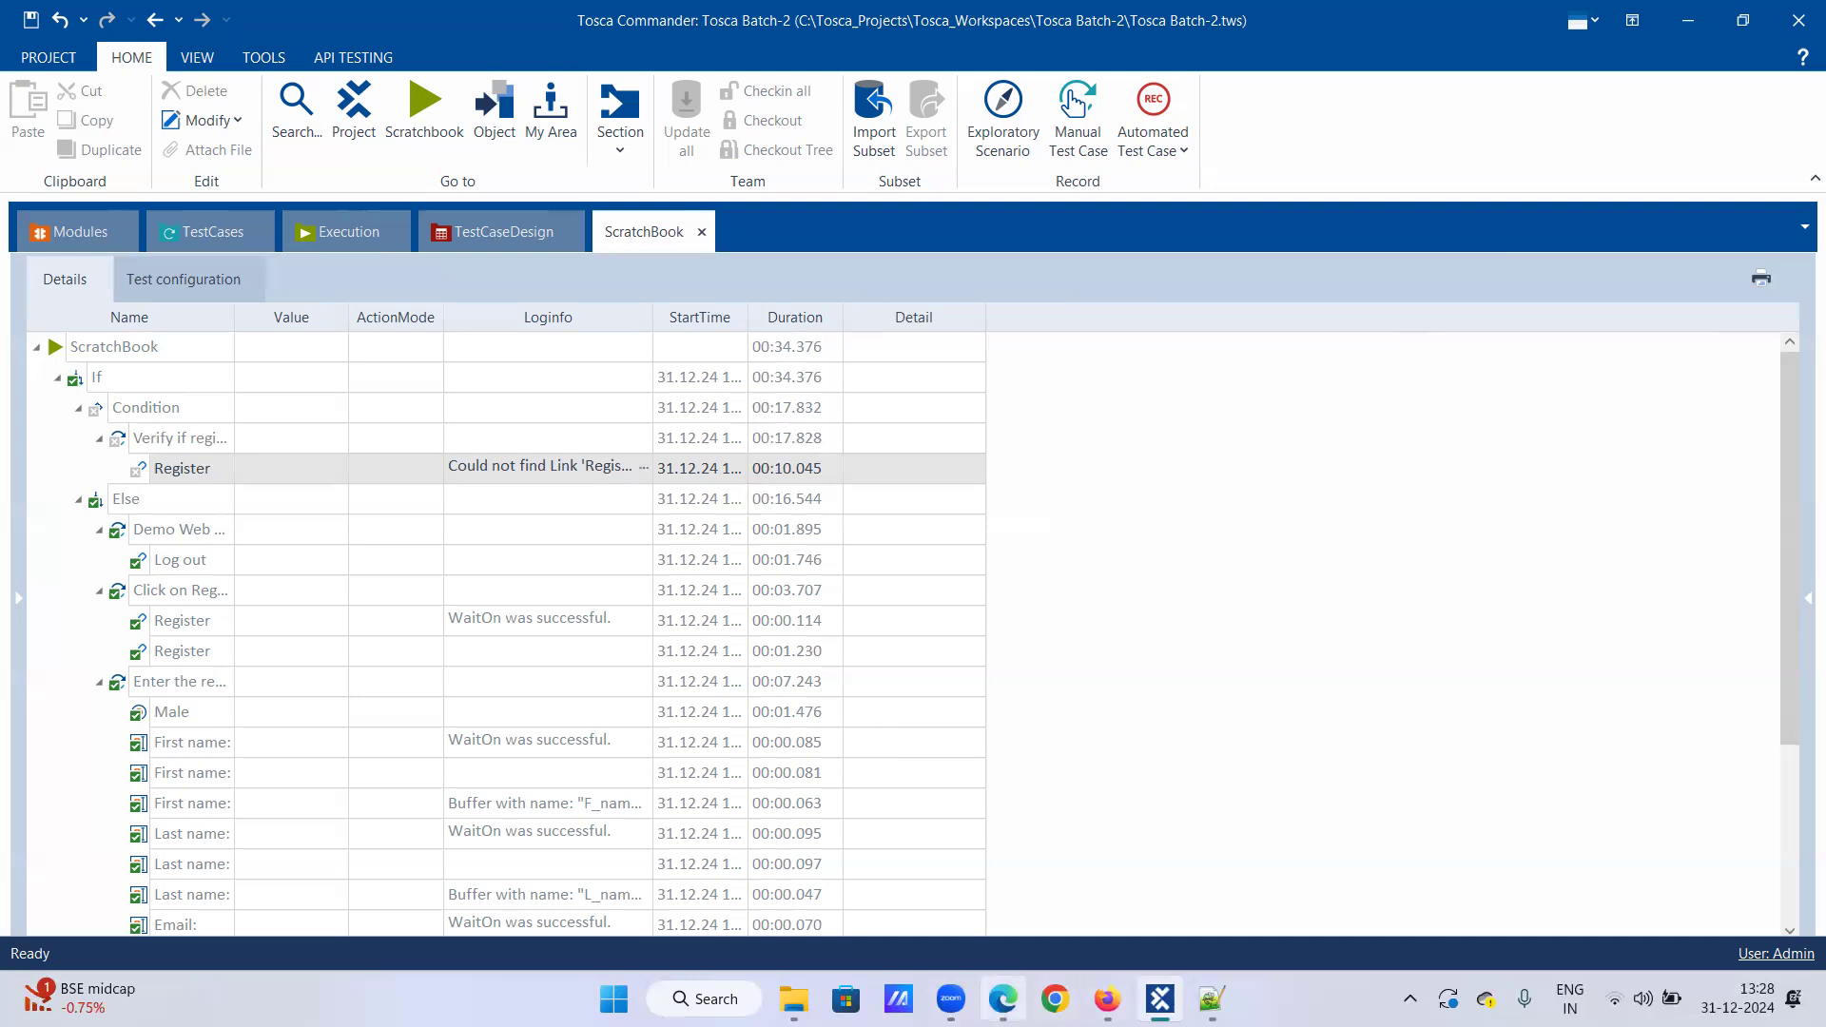
{"action": "mouse_move", "coordinate": [1003, 998]}
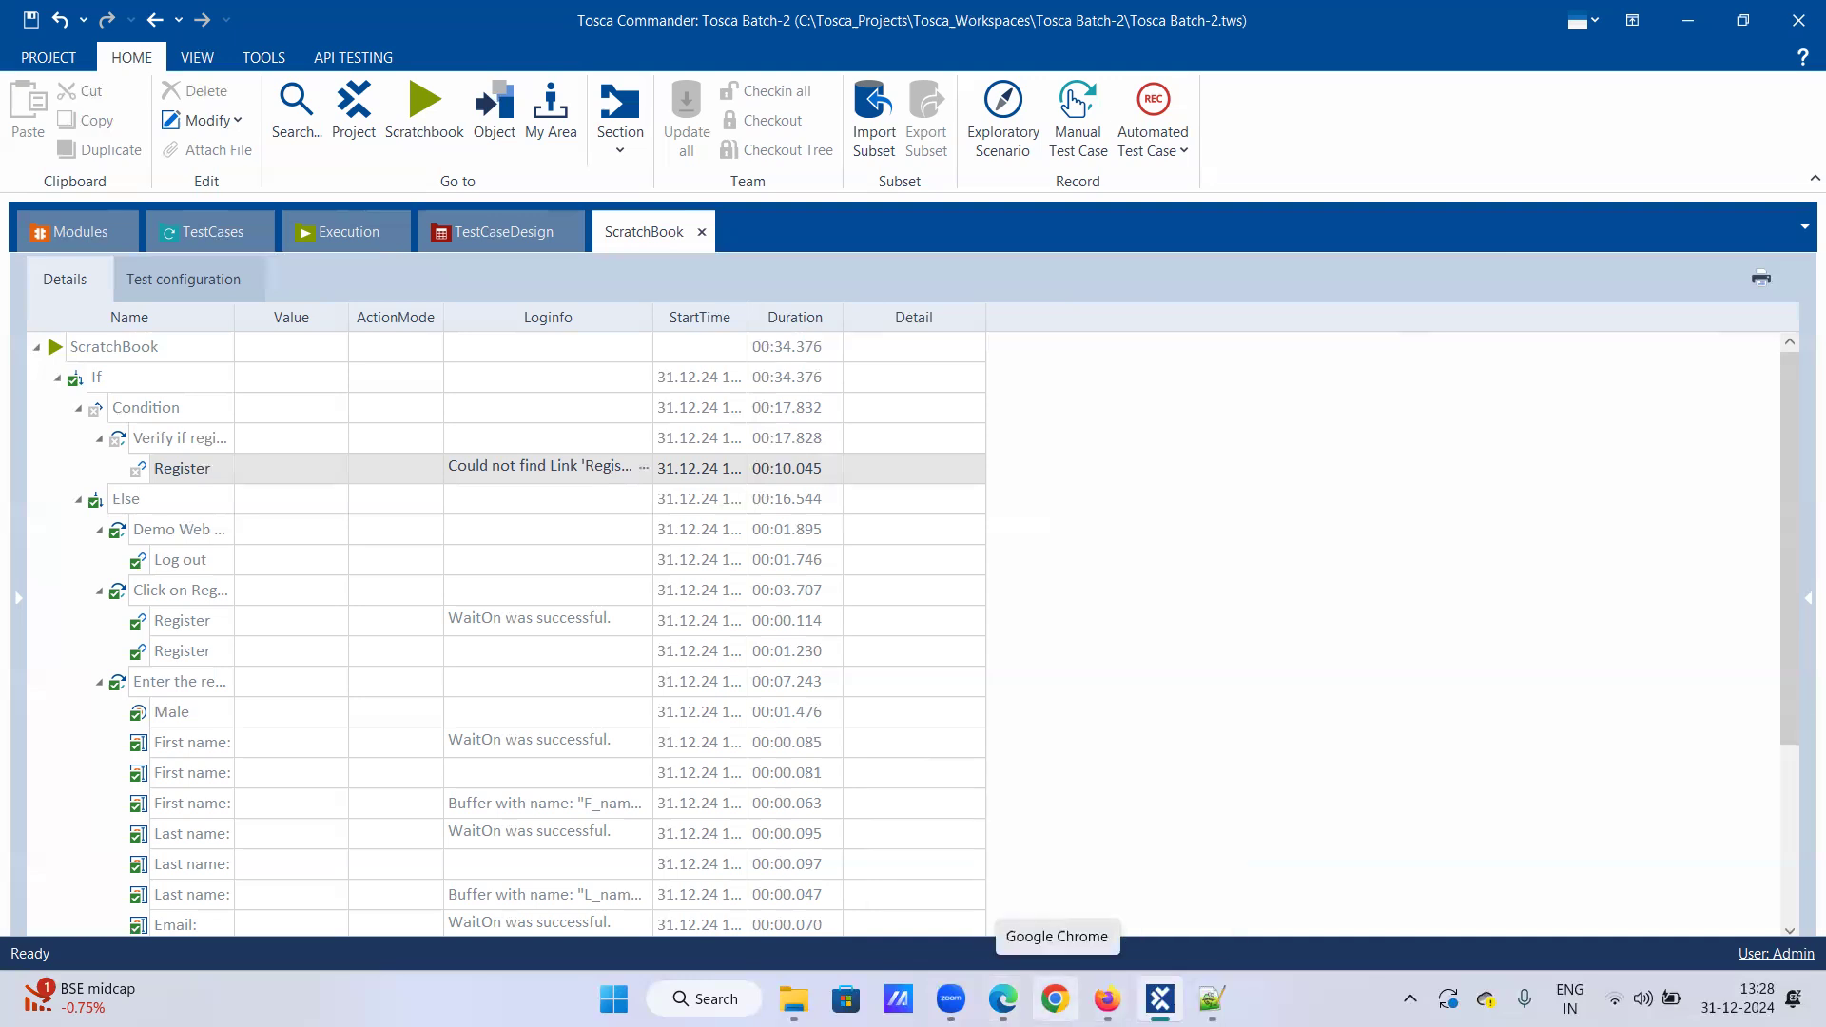
Step: Log out of the Demo Web Shop account in Firefox, then go back to Tosca Commander
{"action": "left_click", "coordinate": [1055, 998]}
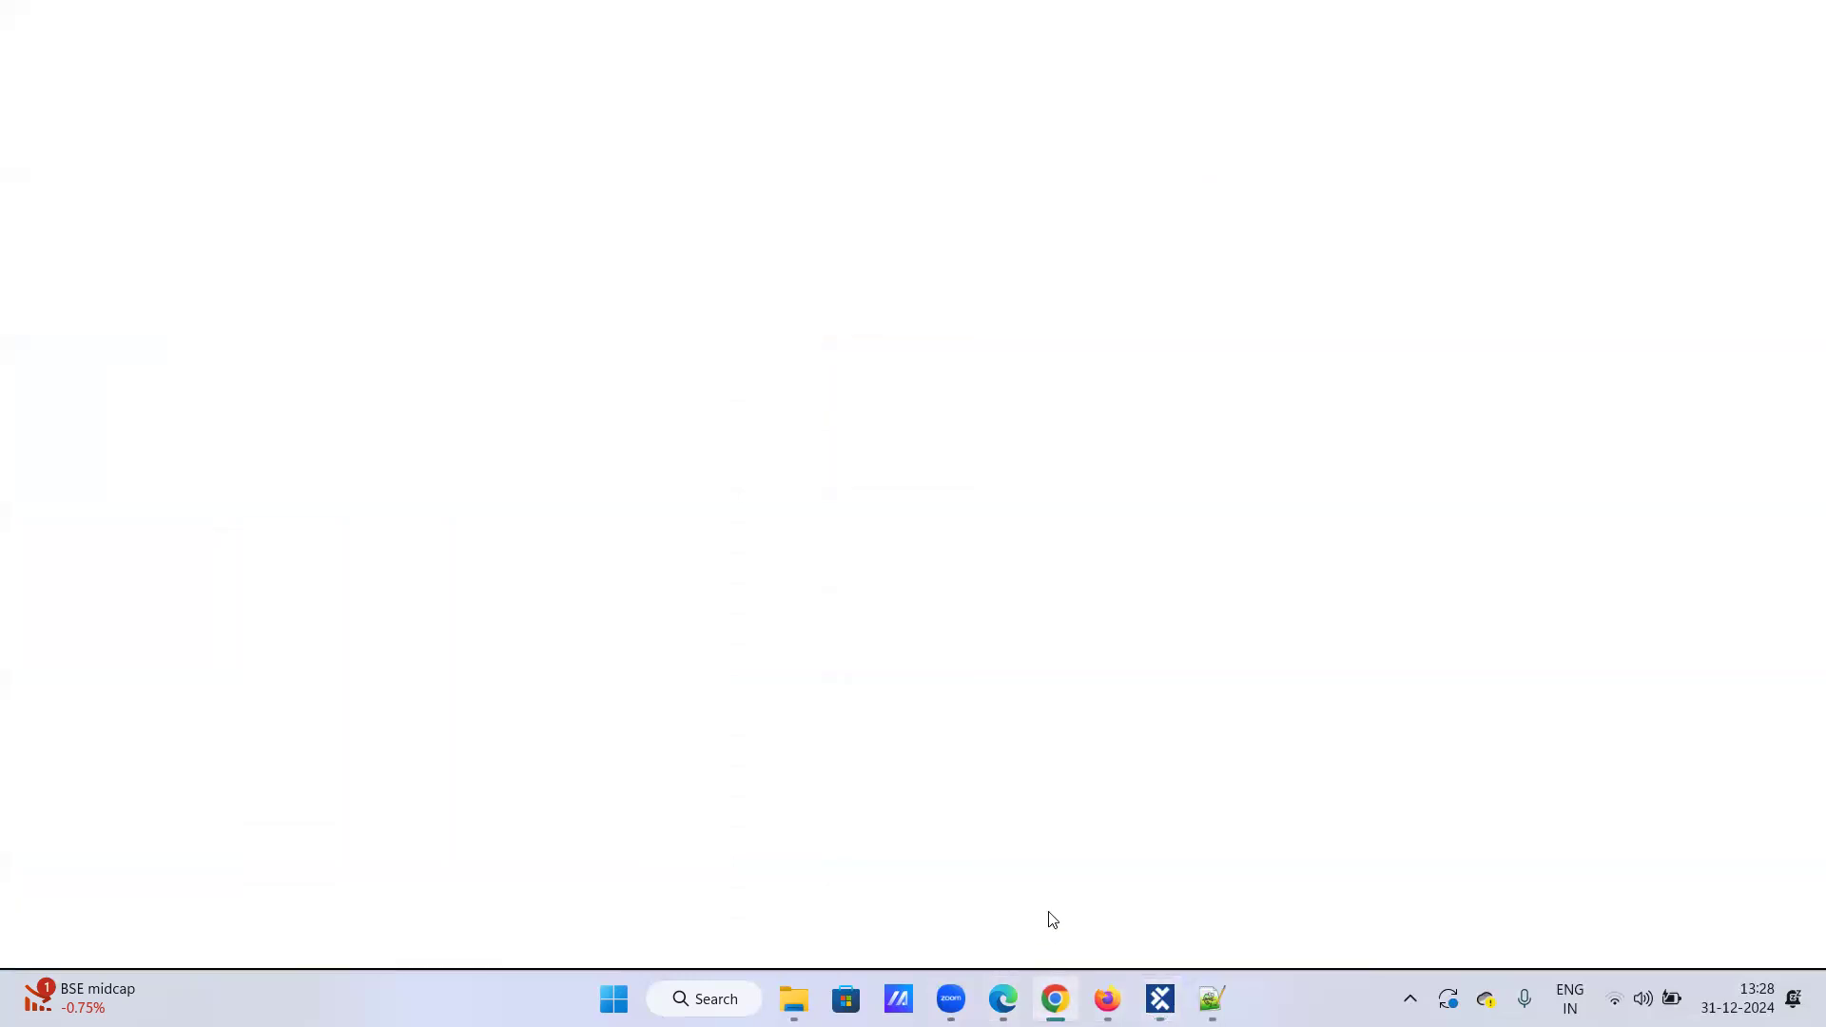
{"action": "left_click", "coordinate": [1108, 998]}
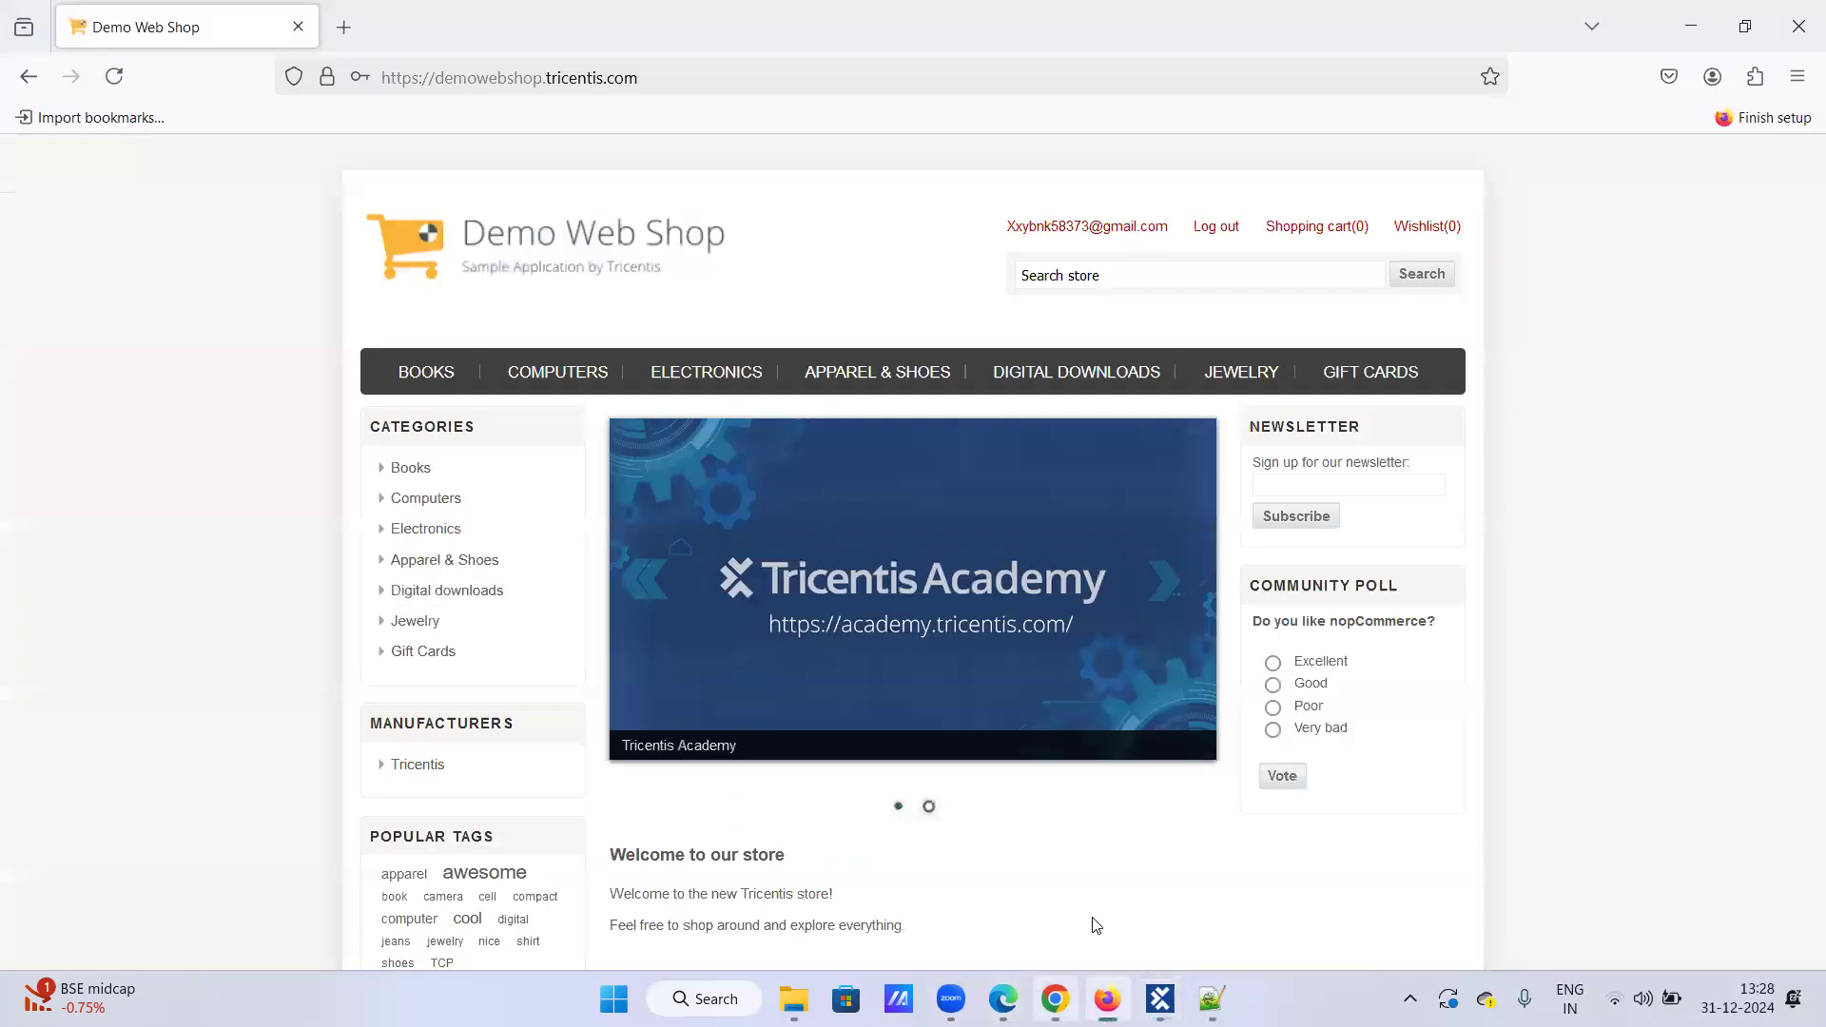
{"action": "left_click", "coordinate": [1216, 229]}
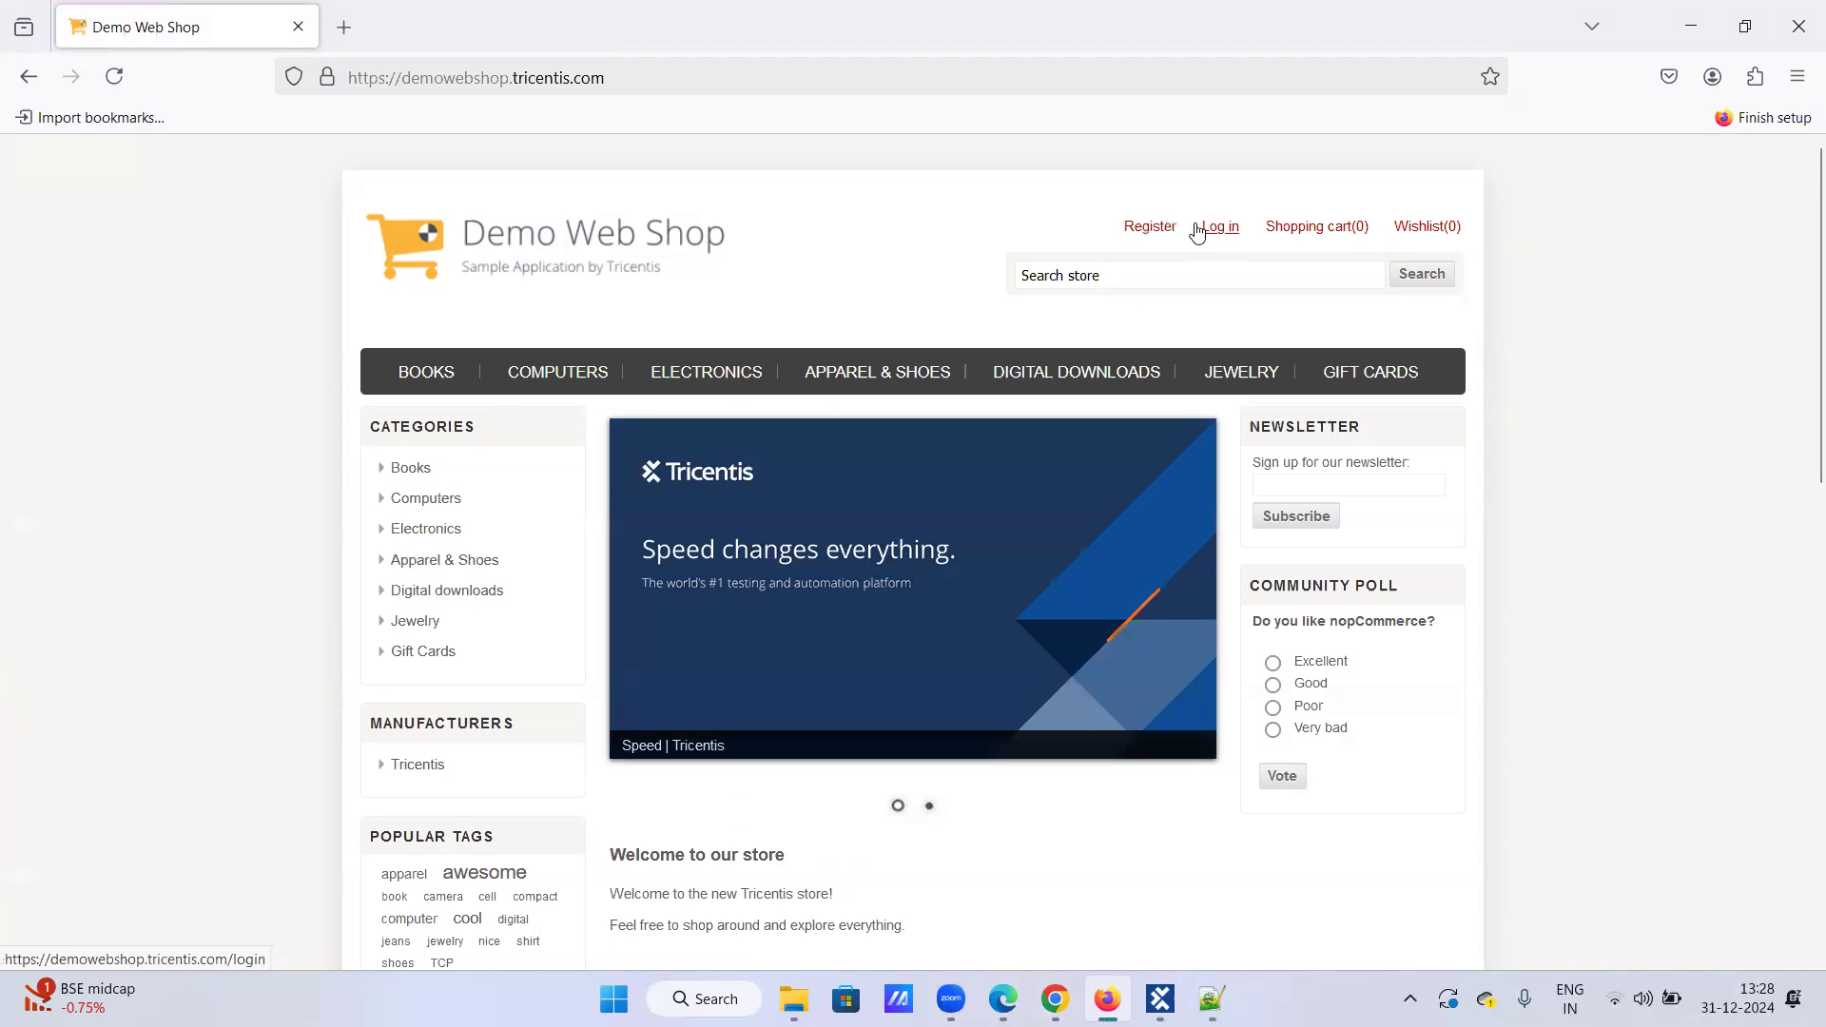
{"action": "mouse_move", "coordinate": [1055, 999]}
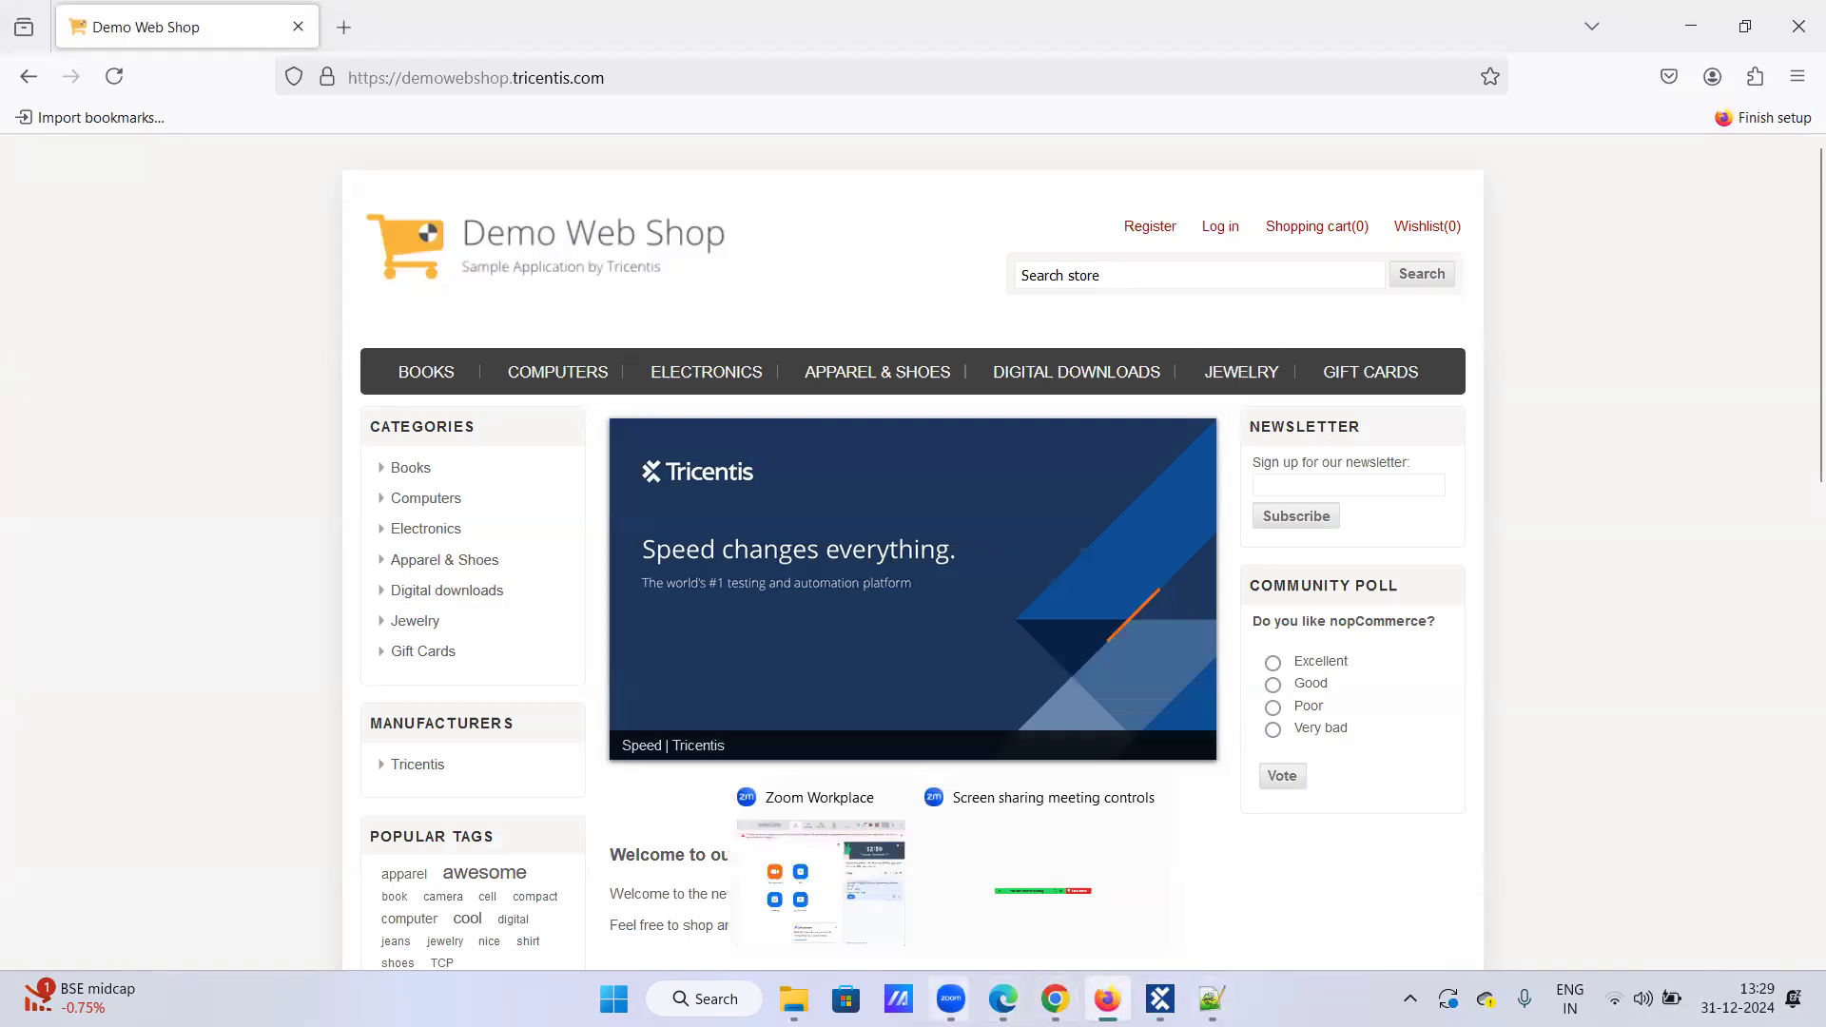
{"action": "left_click", "coordinate": [1159, 998]}
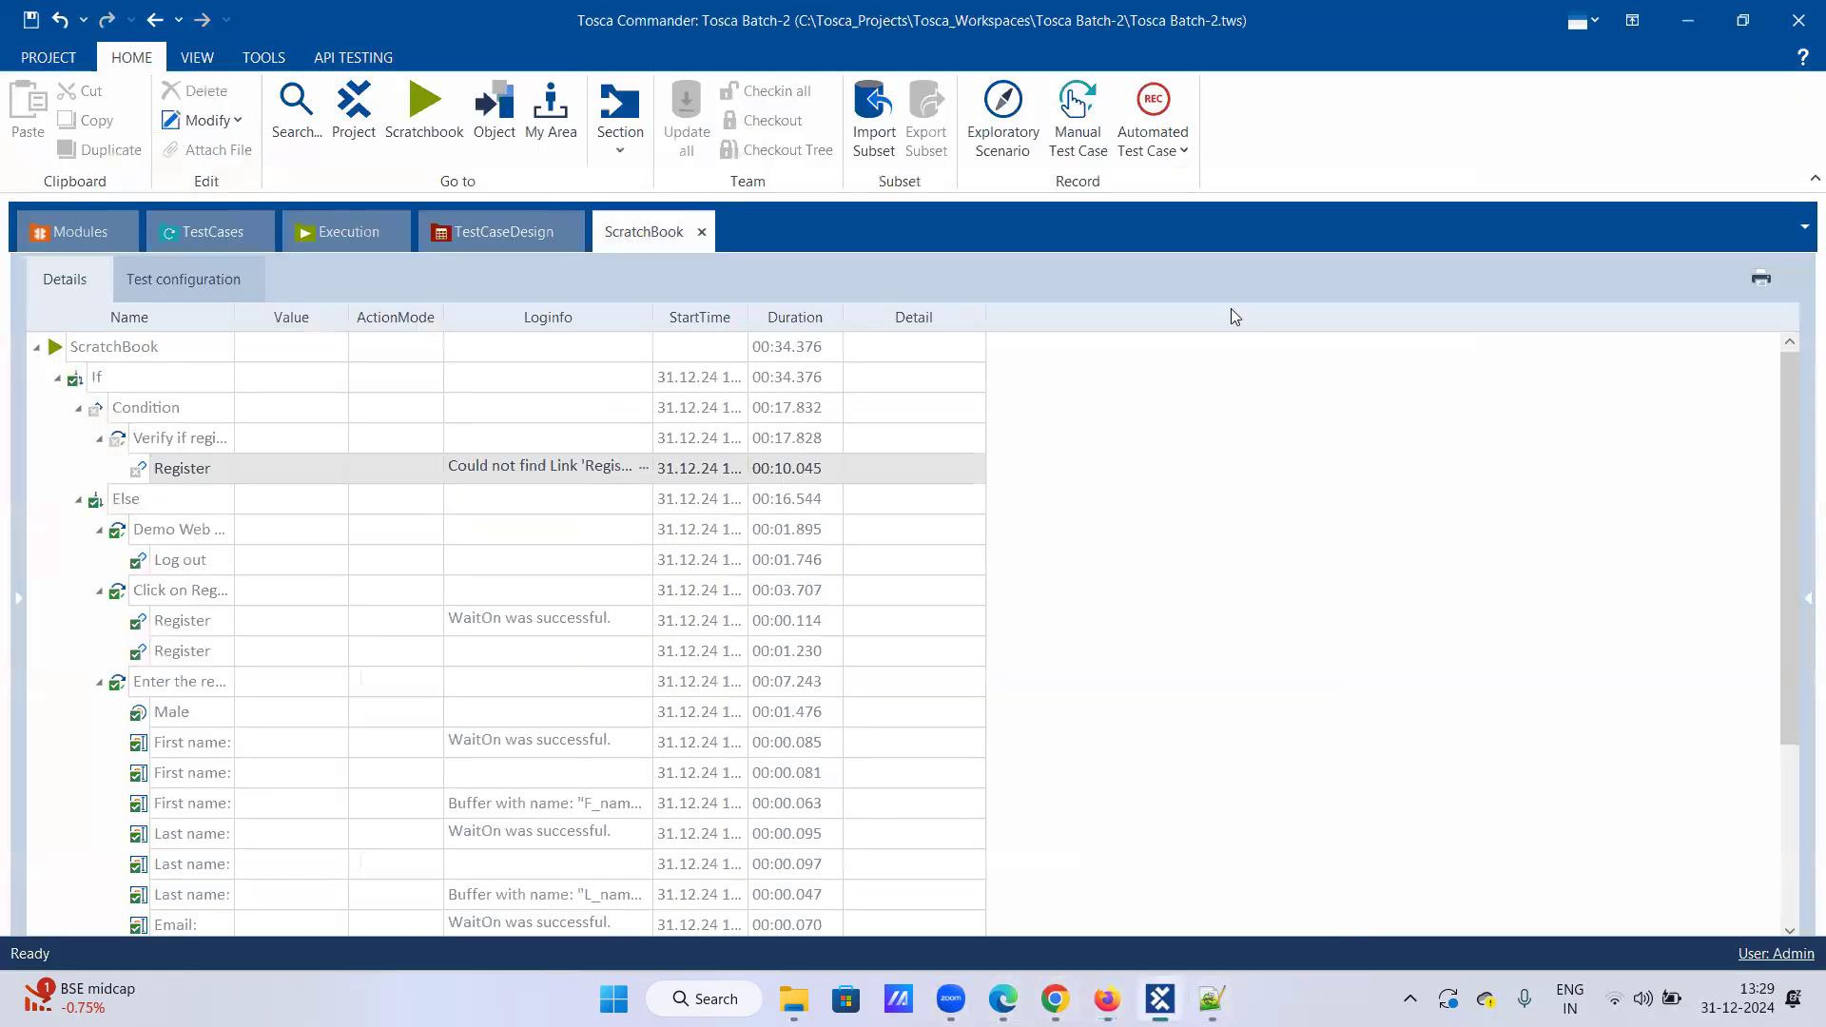
Step: In the Modules tree, launch Scan > Application on the Demo web shop Modules folder
{"action": "left_click", "coordinate": [193, 228]}
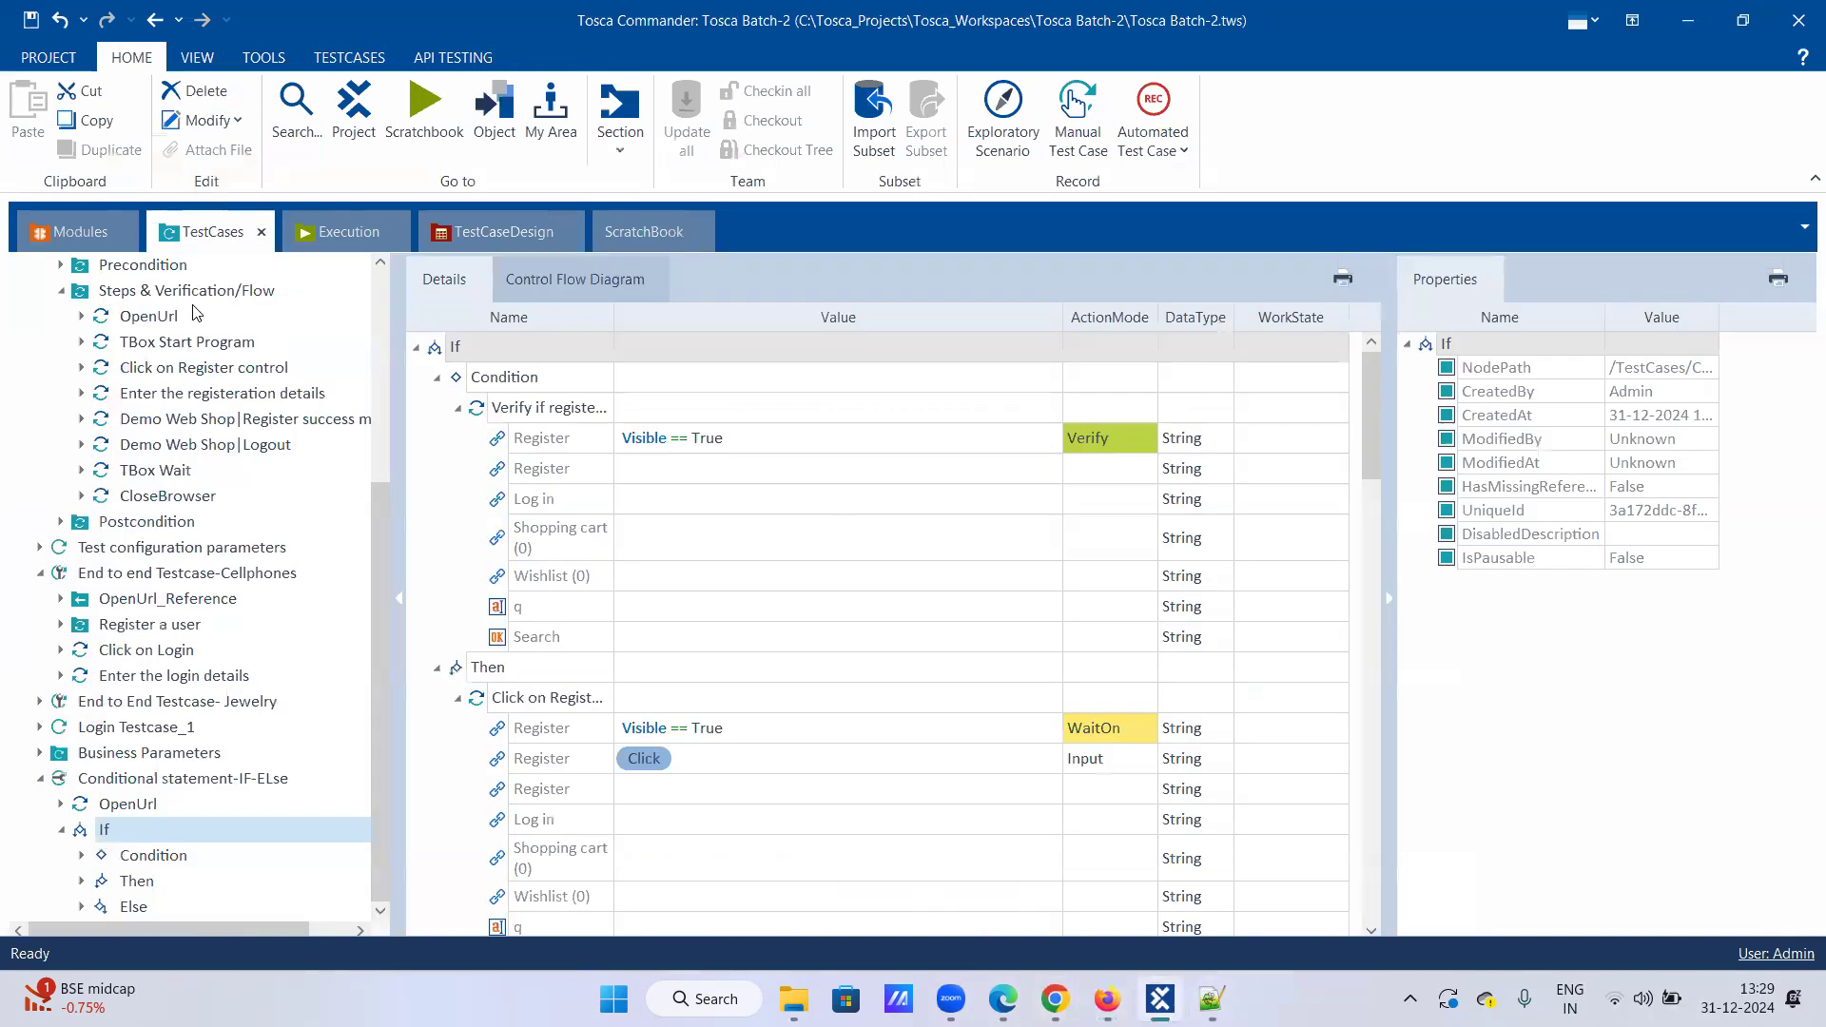
{"action": "left_click", "coordinate": [105, 234]}
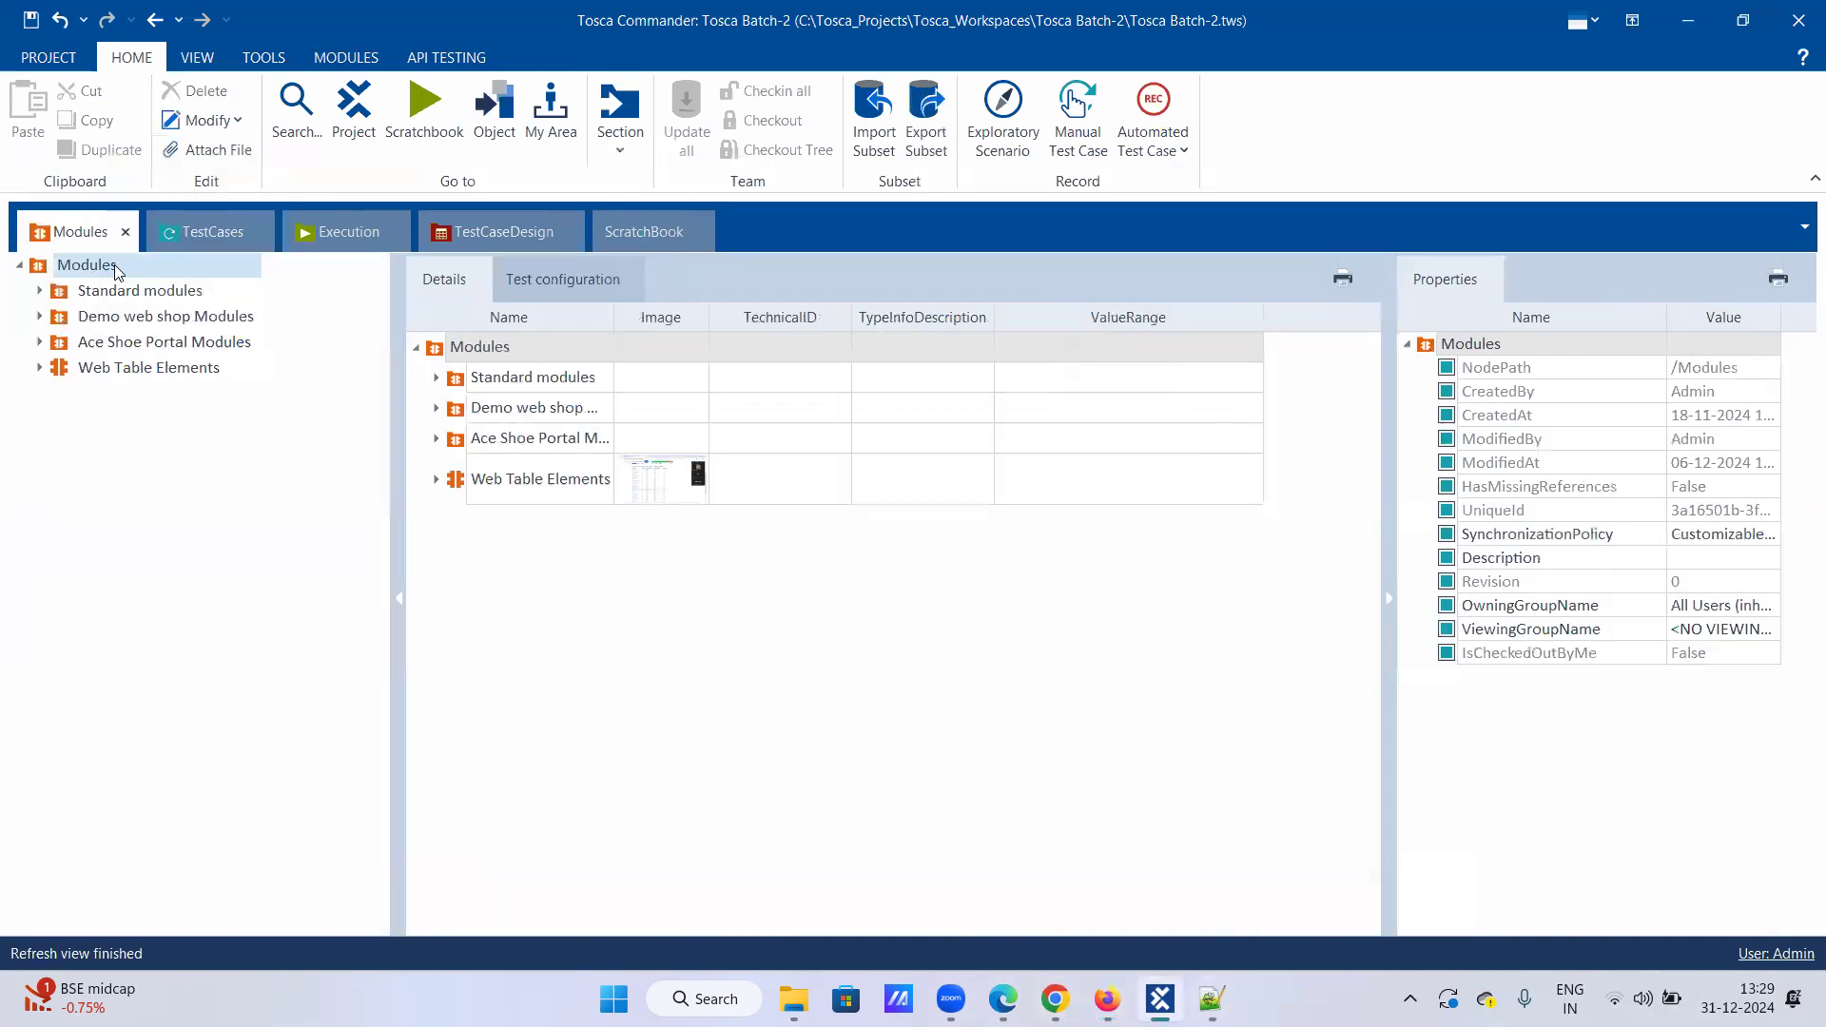
{"action": "right_click", "coordinate": [95, 270]}
{"action": "left_click", "coordinate": [39, 368]}
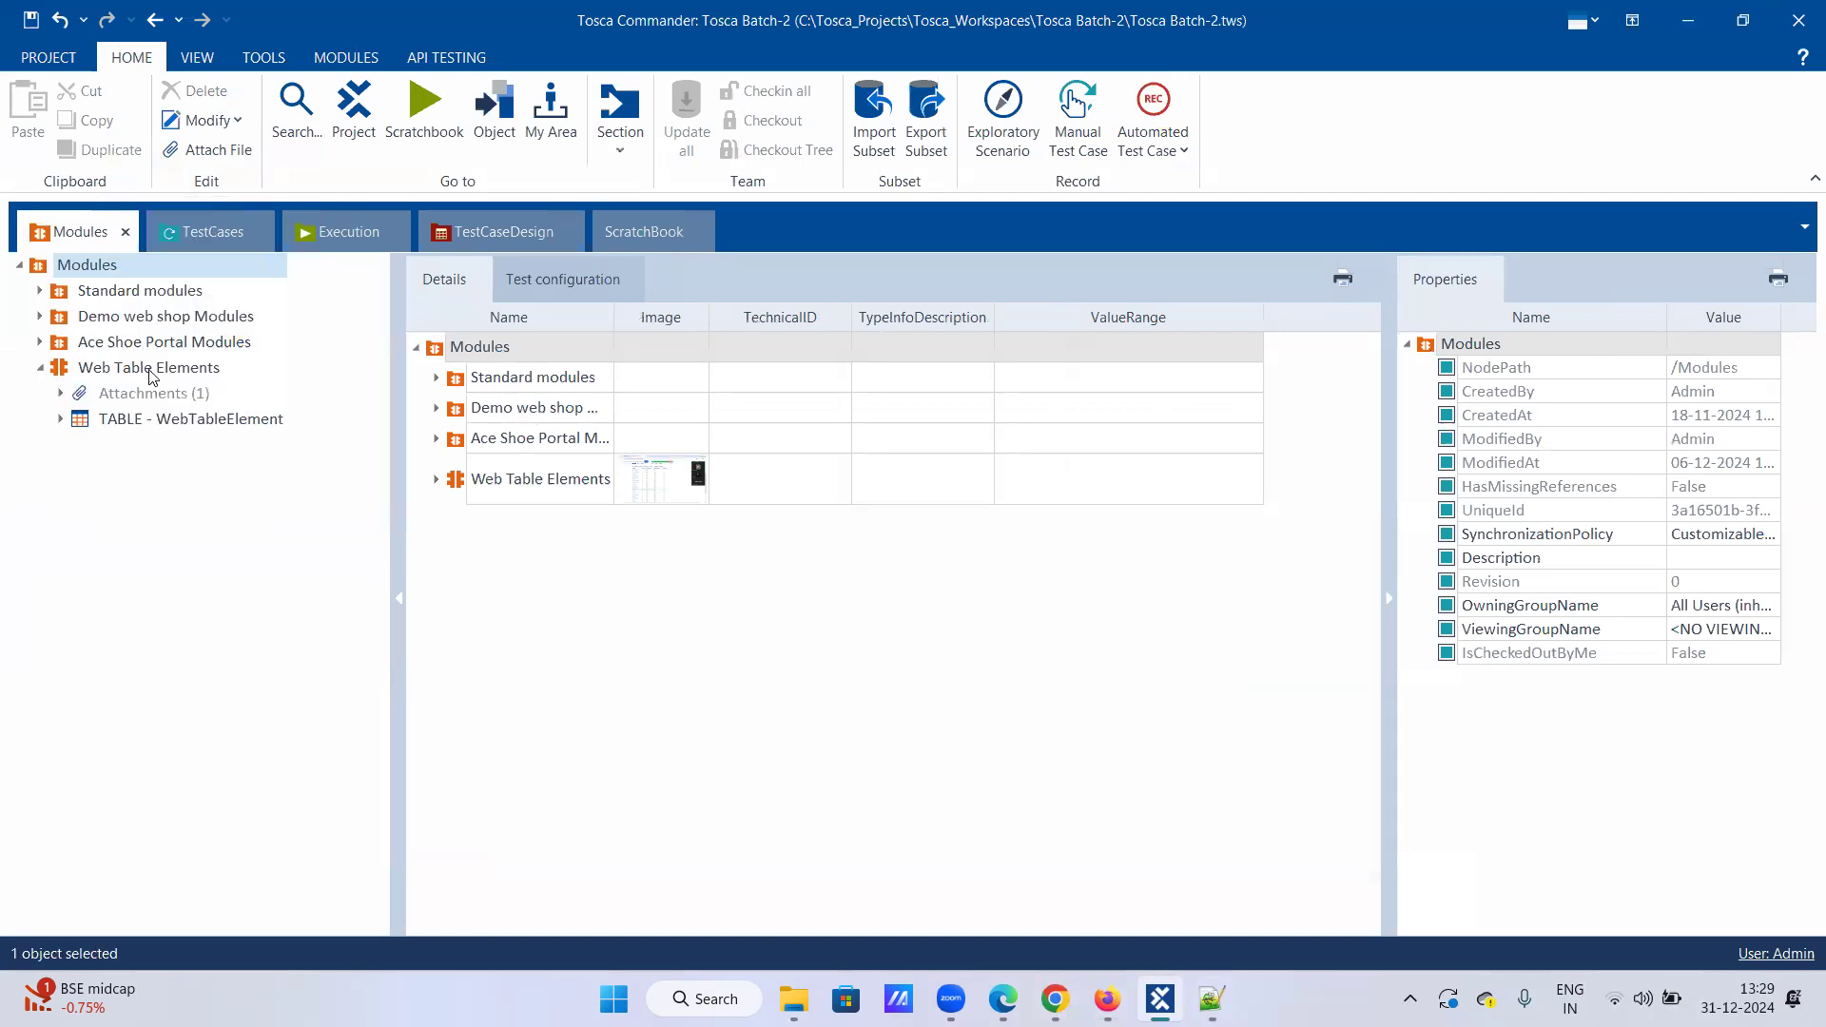
{"action": "left_click", "coordinate": [40, 369]}
{"action": "right_click", "coordinate": [118, 322]}
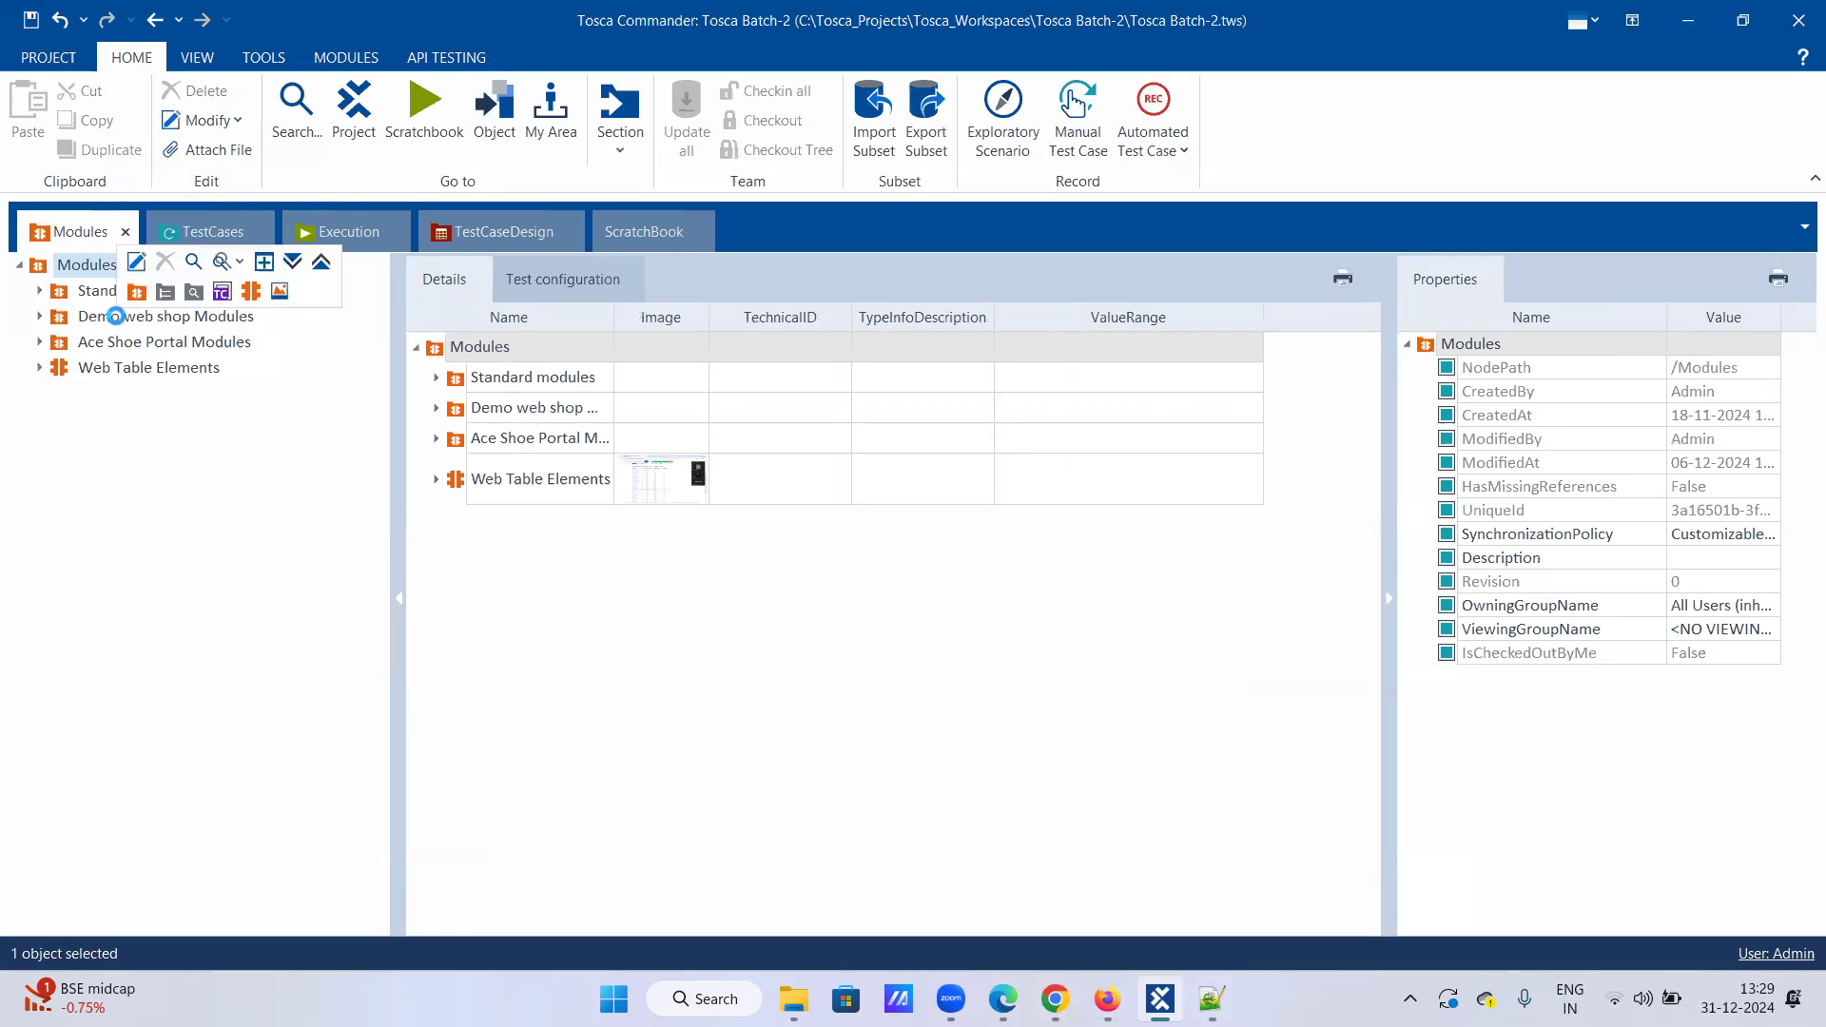
{"action": "mouse_move", "coordinate": [400, 385]}
{"action": "left_click", "coordinate": [487, 390]}
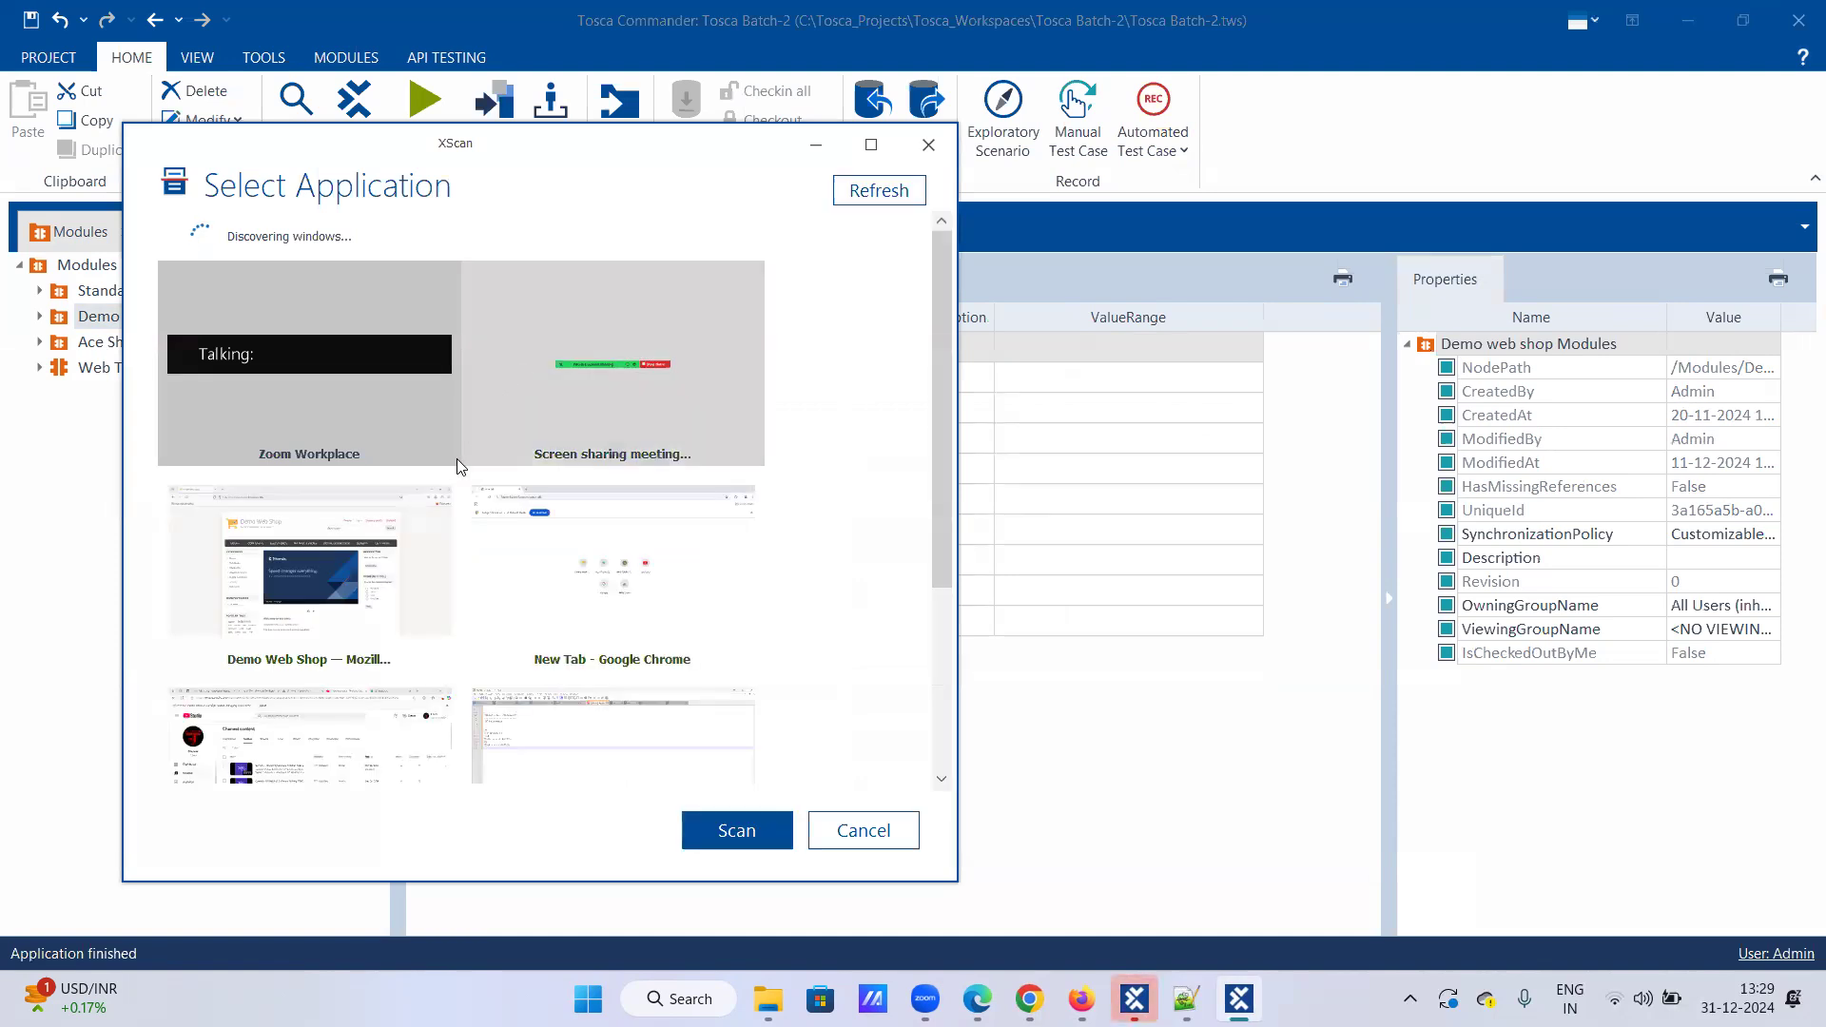
Step: Scan the Firefox Demo Web Shop window and turn on Select on screen
{"action": "left_click", "coordinate": [335, 573]}
{"action": "left_click", "coordinate": [722, 832]}
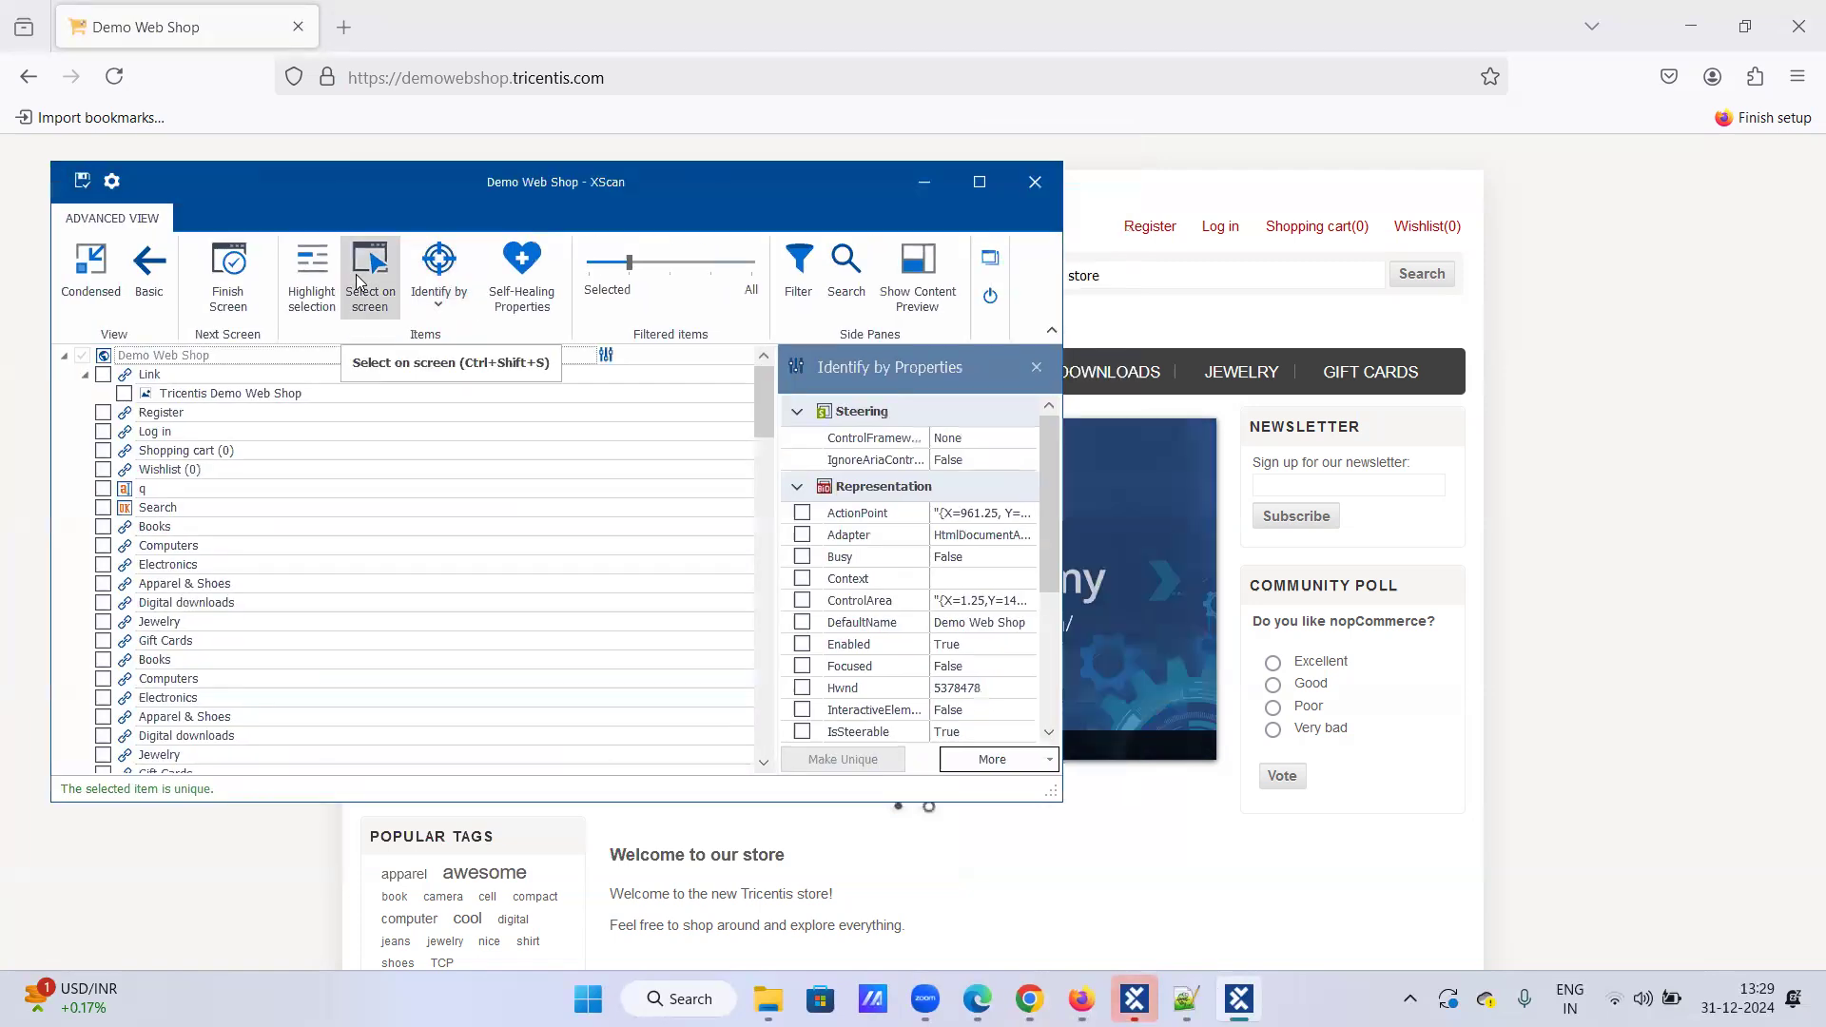
{"action": "left_click", "coordinate": [371, 275]}
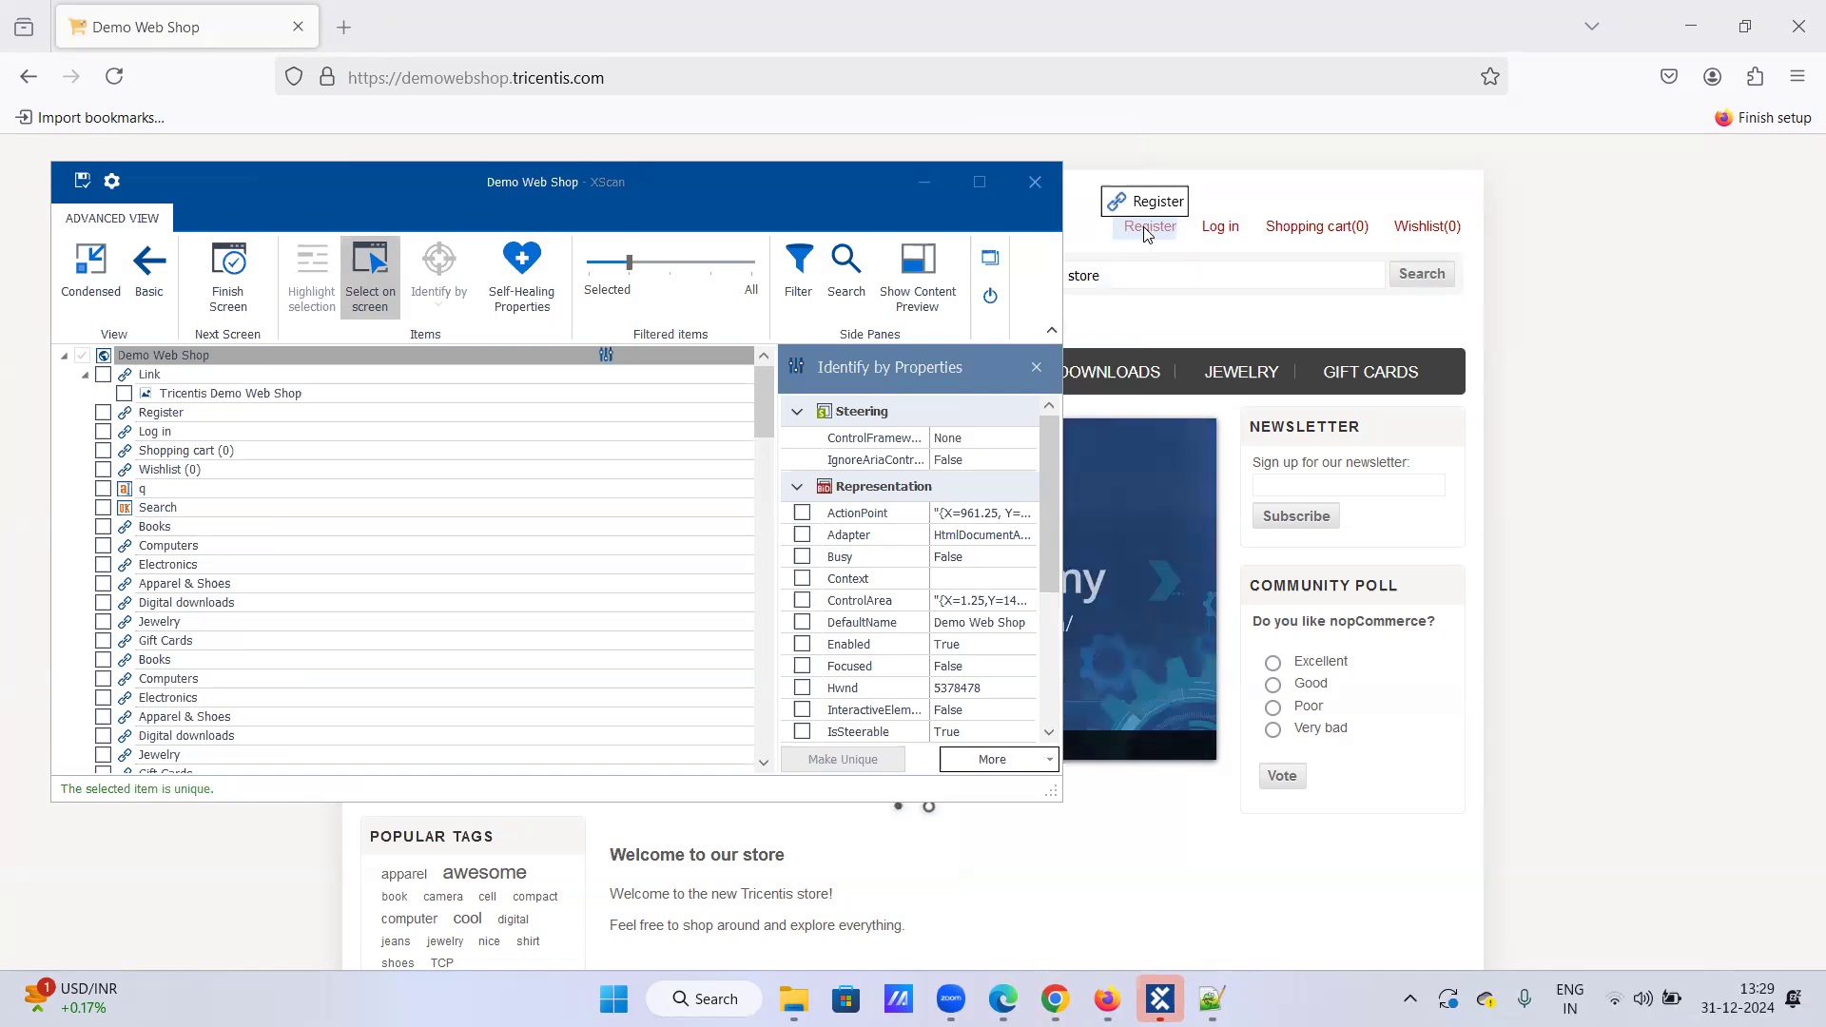
Step: Capture Log in, Shopping cart, Wishlist, the search box and Search, then save the module
{"action": "left_click", "coordinate": [1220, 227]}
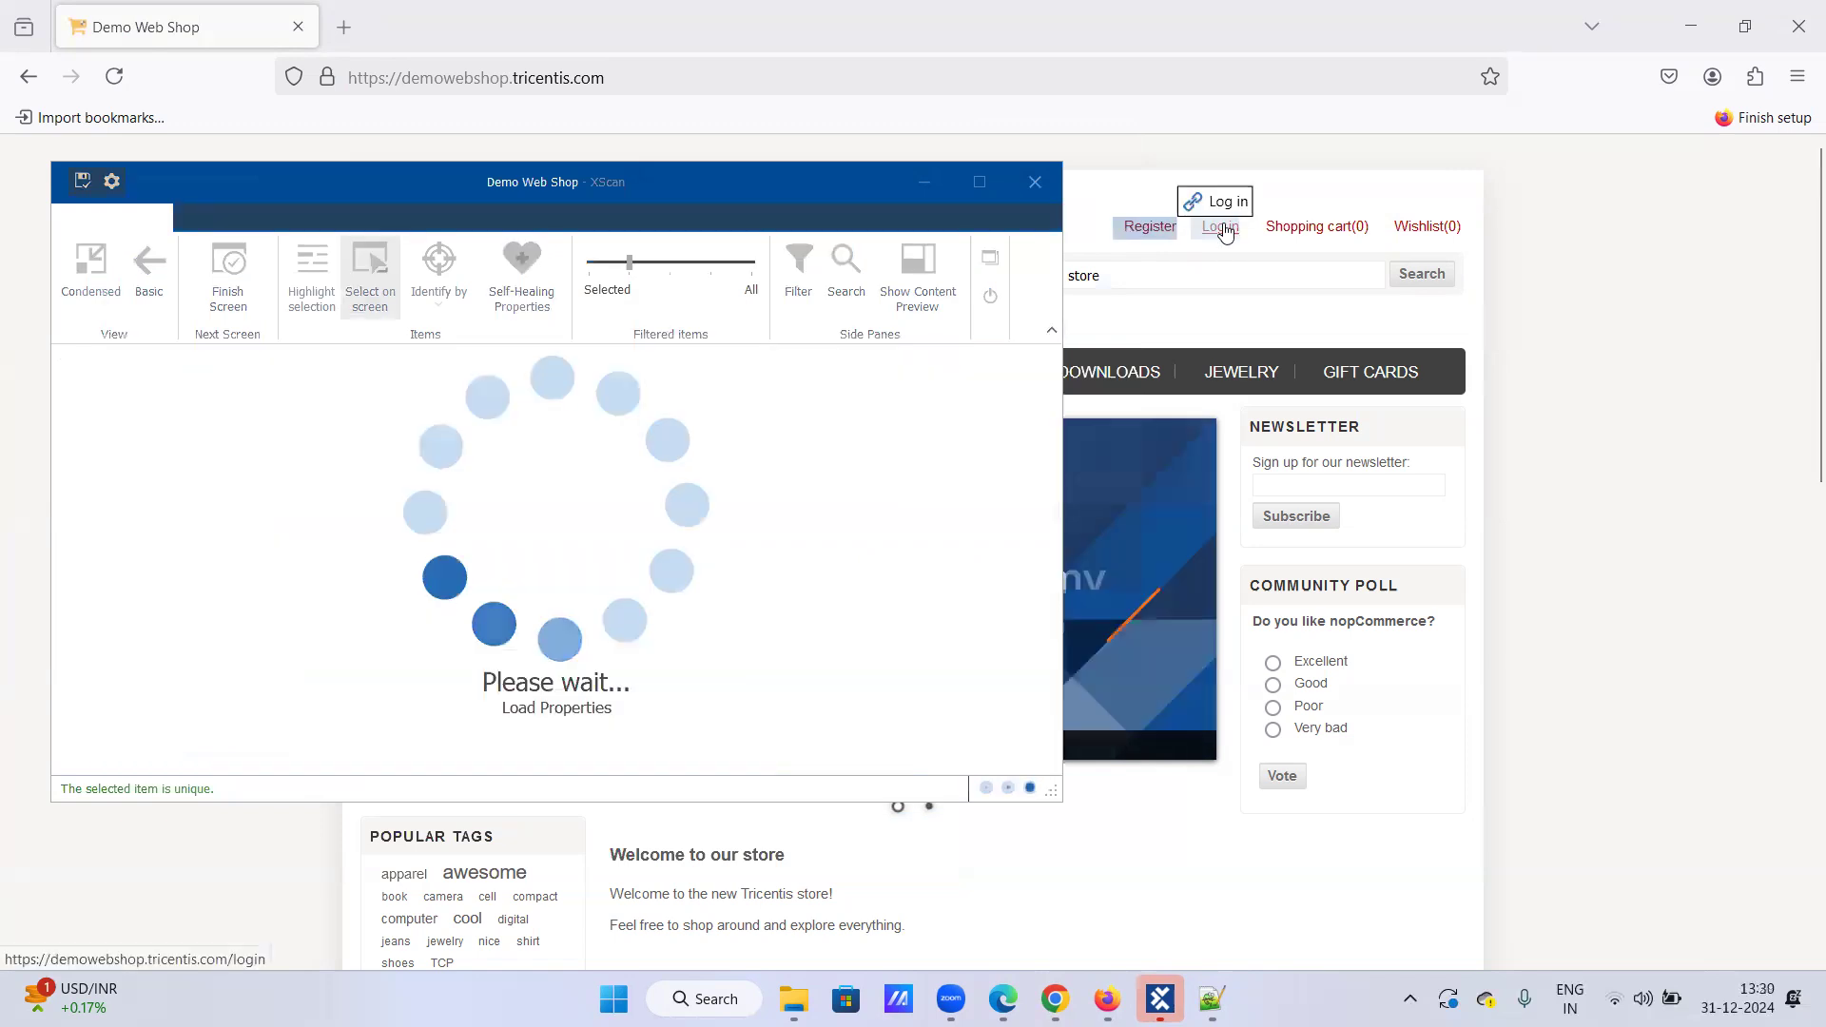
{"action": "left_click", "coordinate": [1304, 228]}
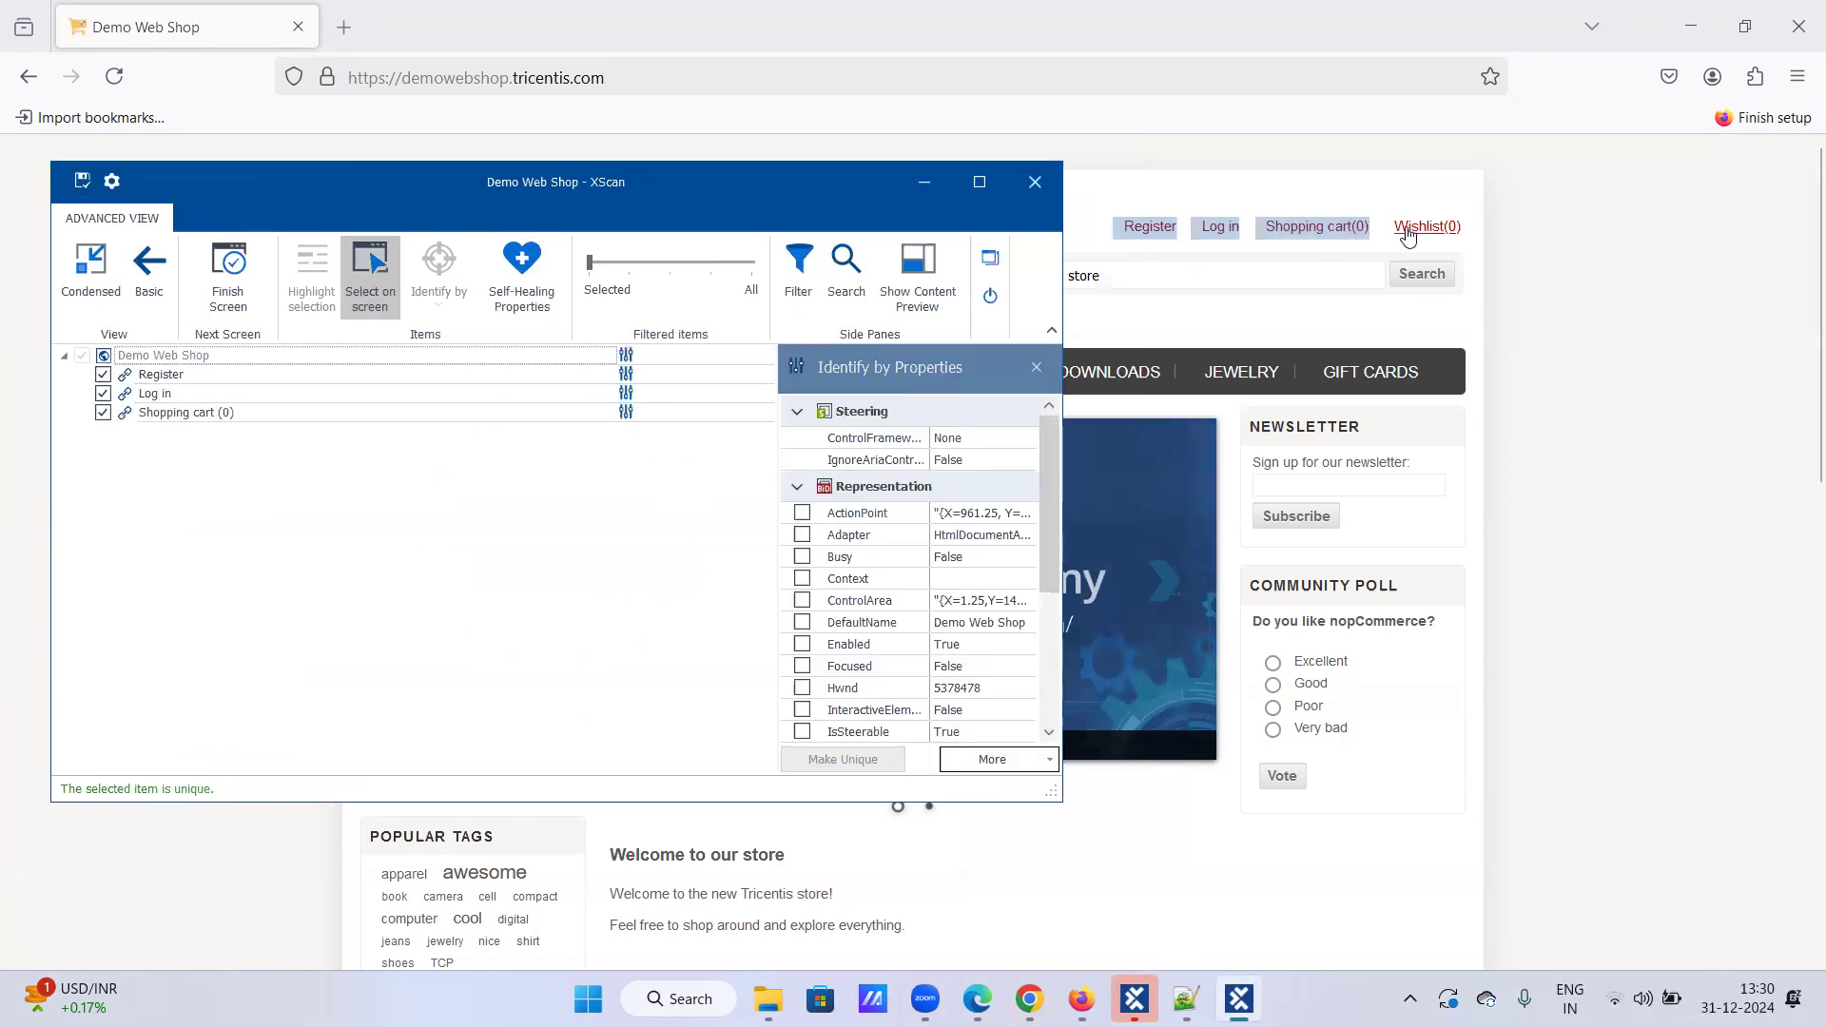
{"action": "left_click", "coordinate": [1408, 232]}
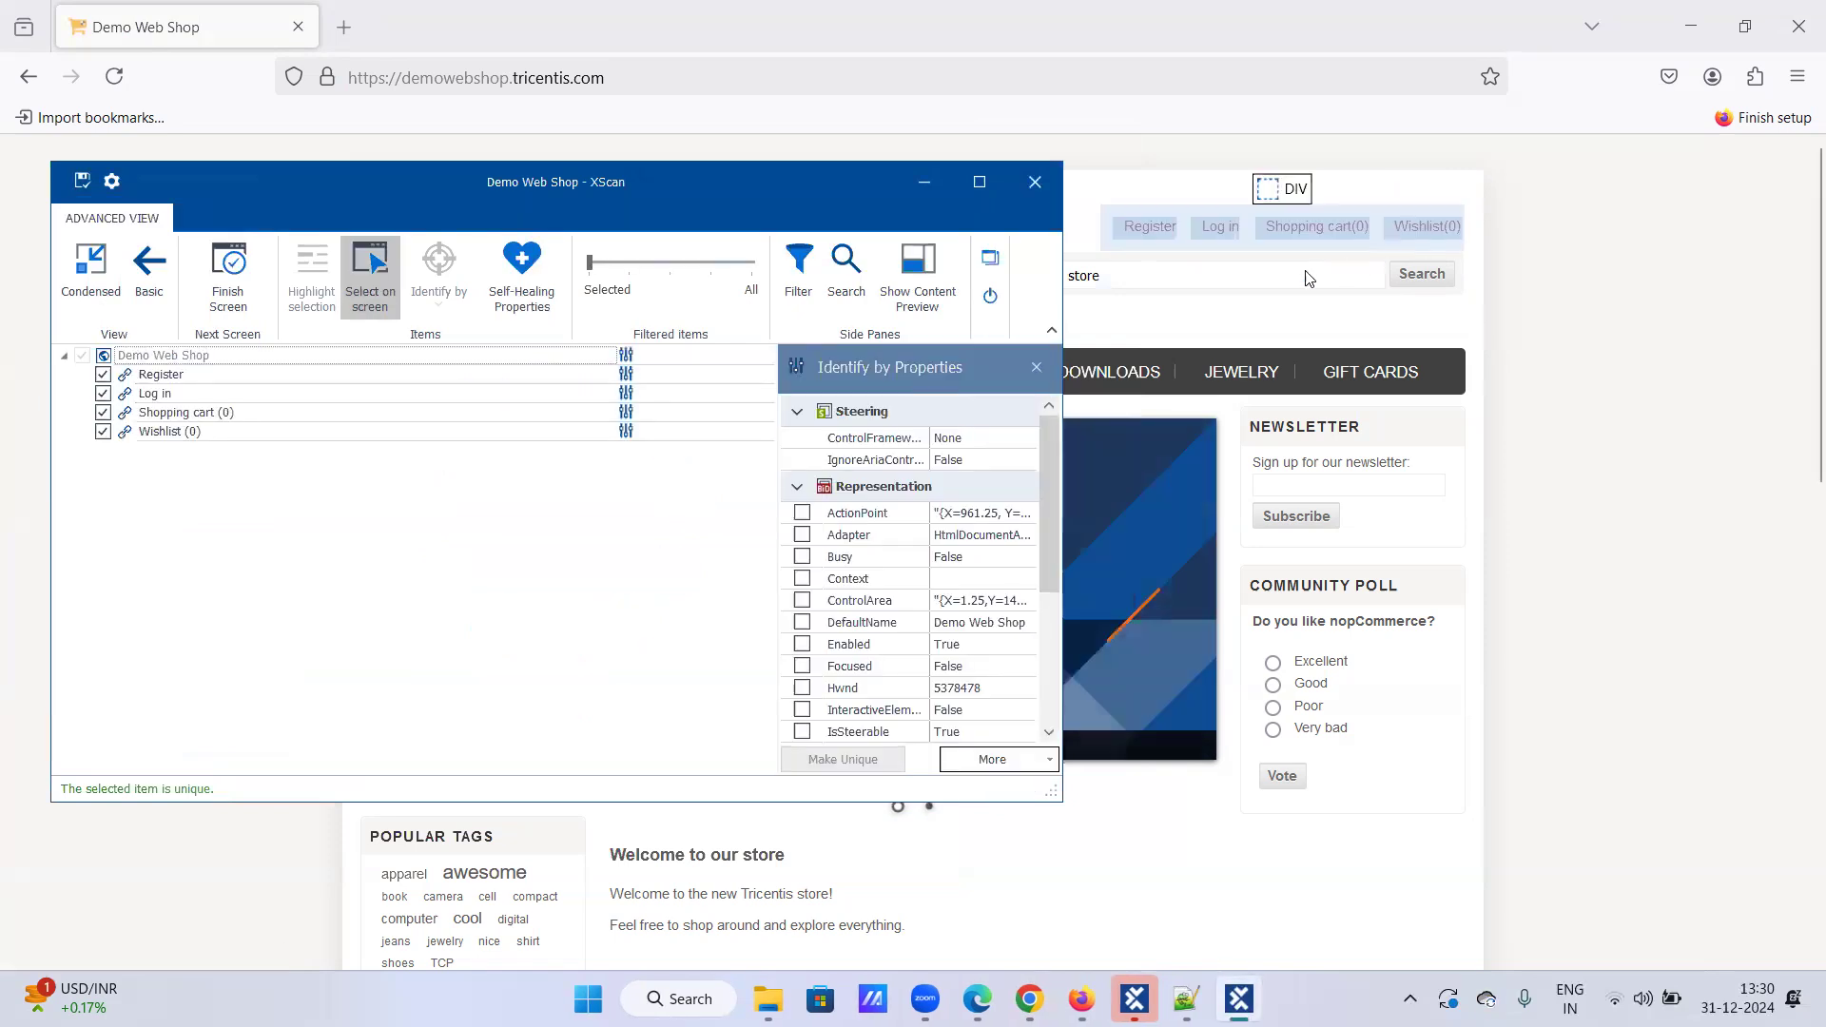
{"action": "left_click", "coordinate": [1378, 275]}
{"action": "left_click", "coordinate": [1400, 278]}
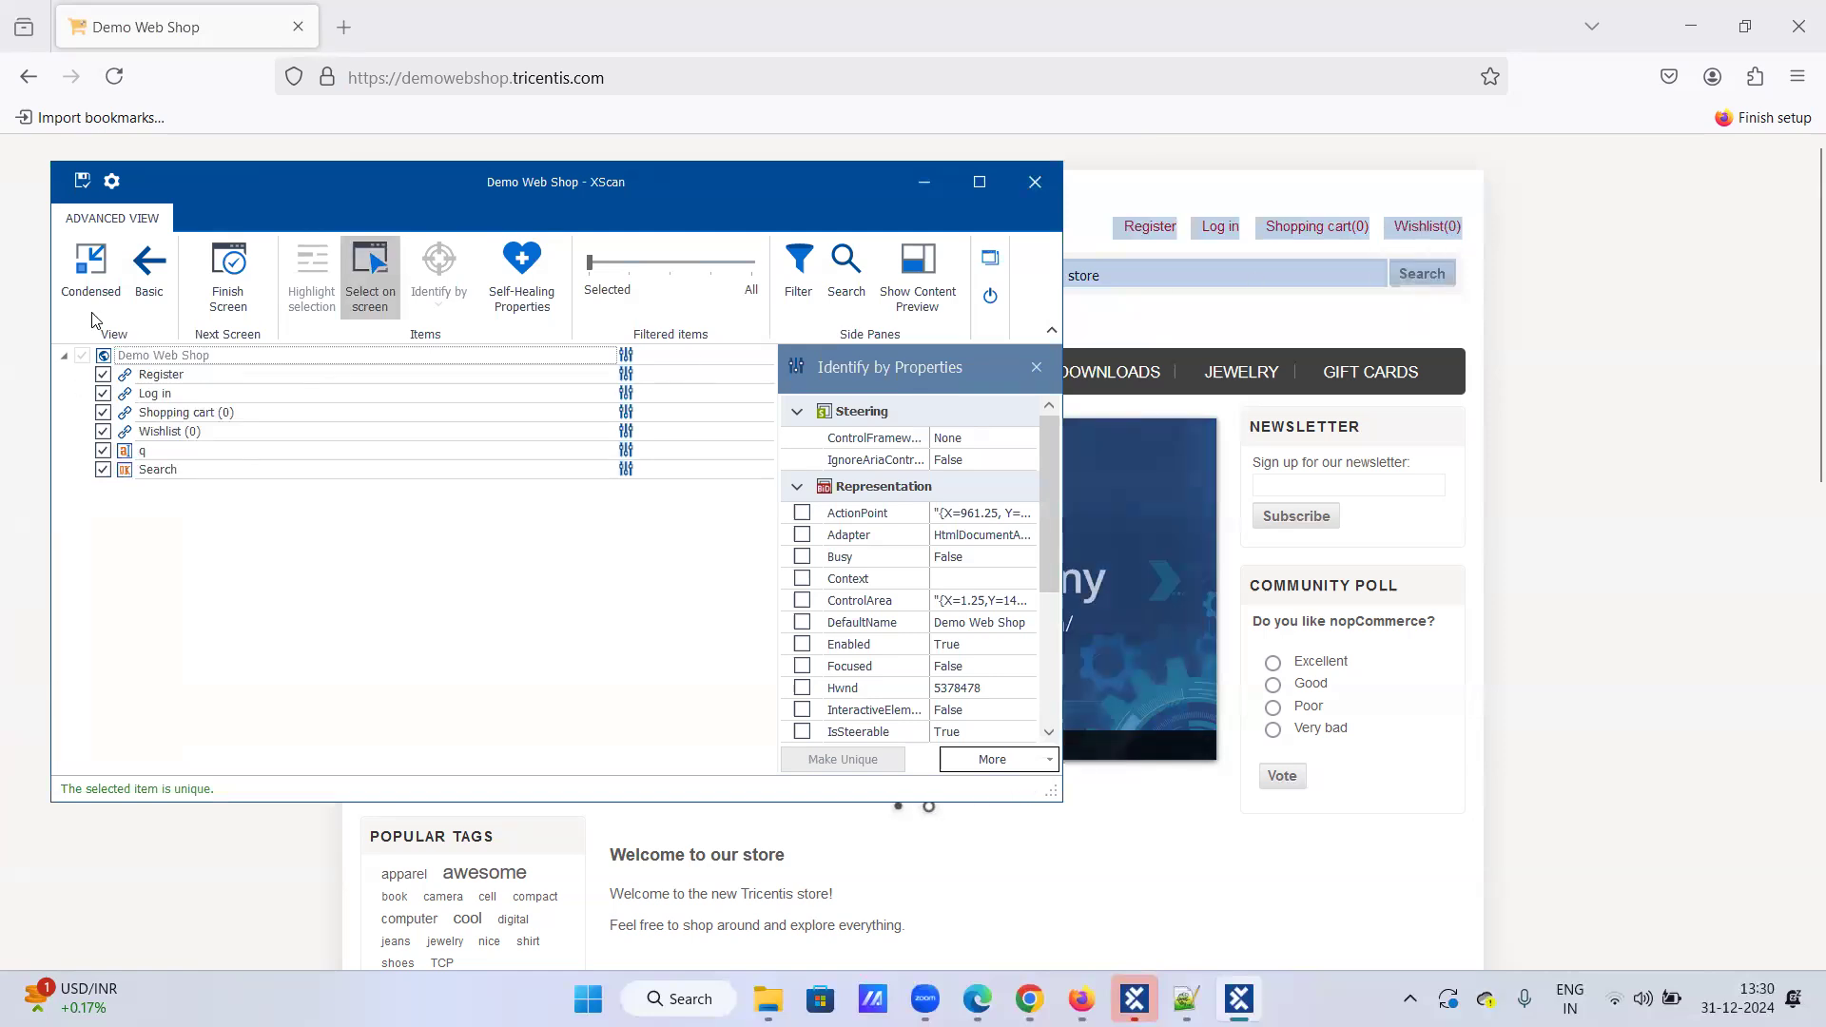
{"action": "left_click", "coordinate": [83, 180]}
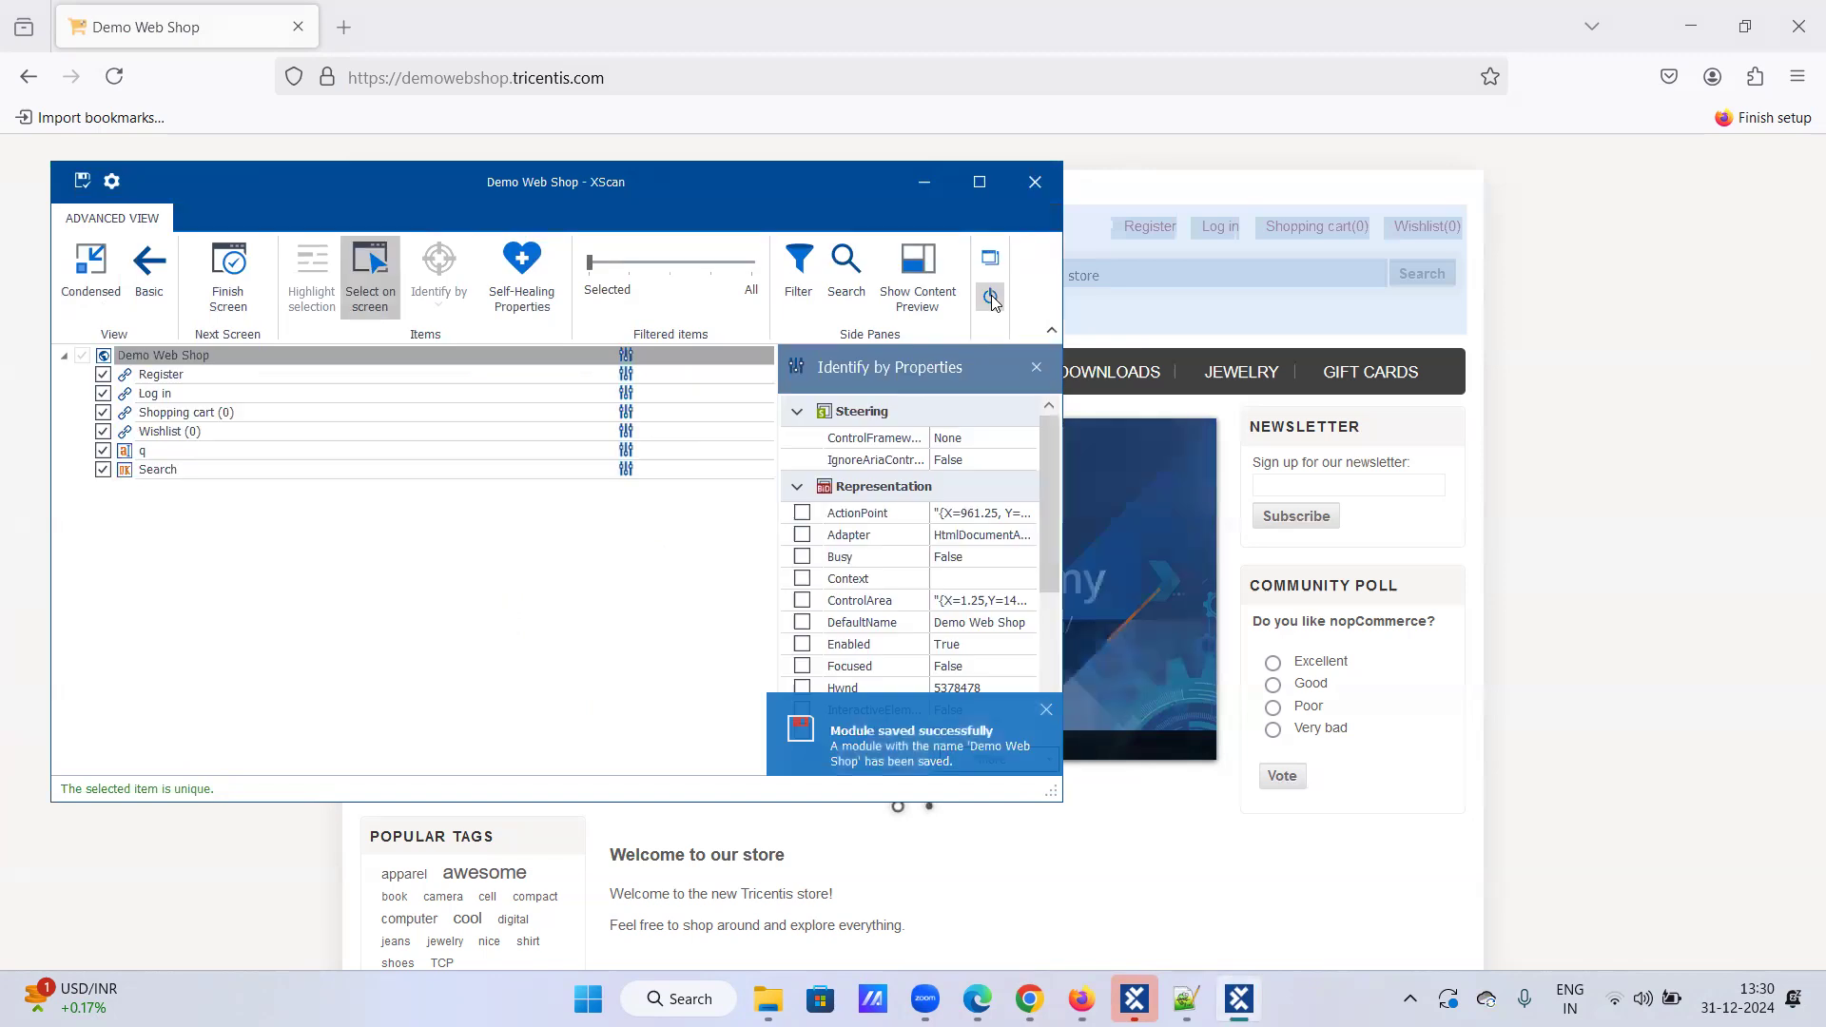
{"action": "left_click", "coordinate": [991, 297]}
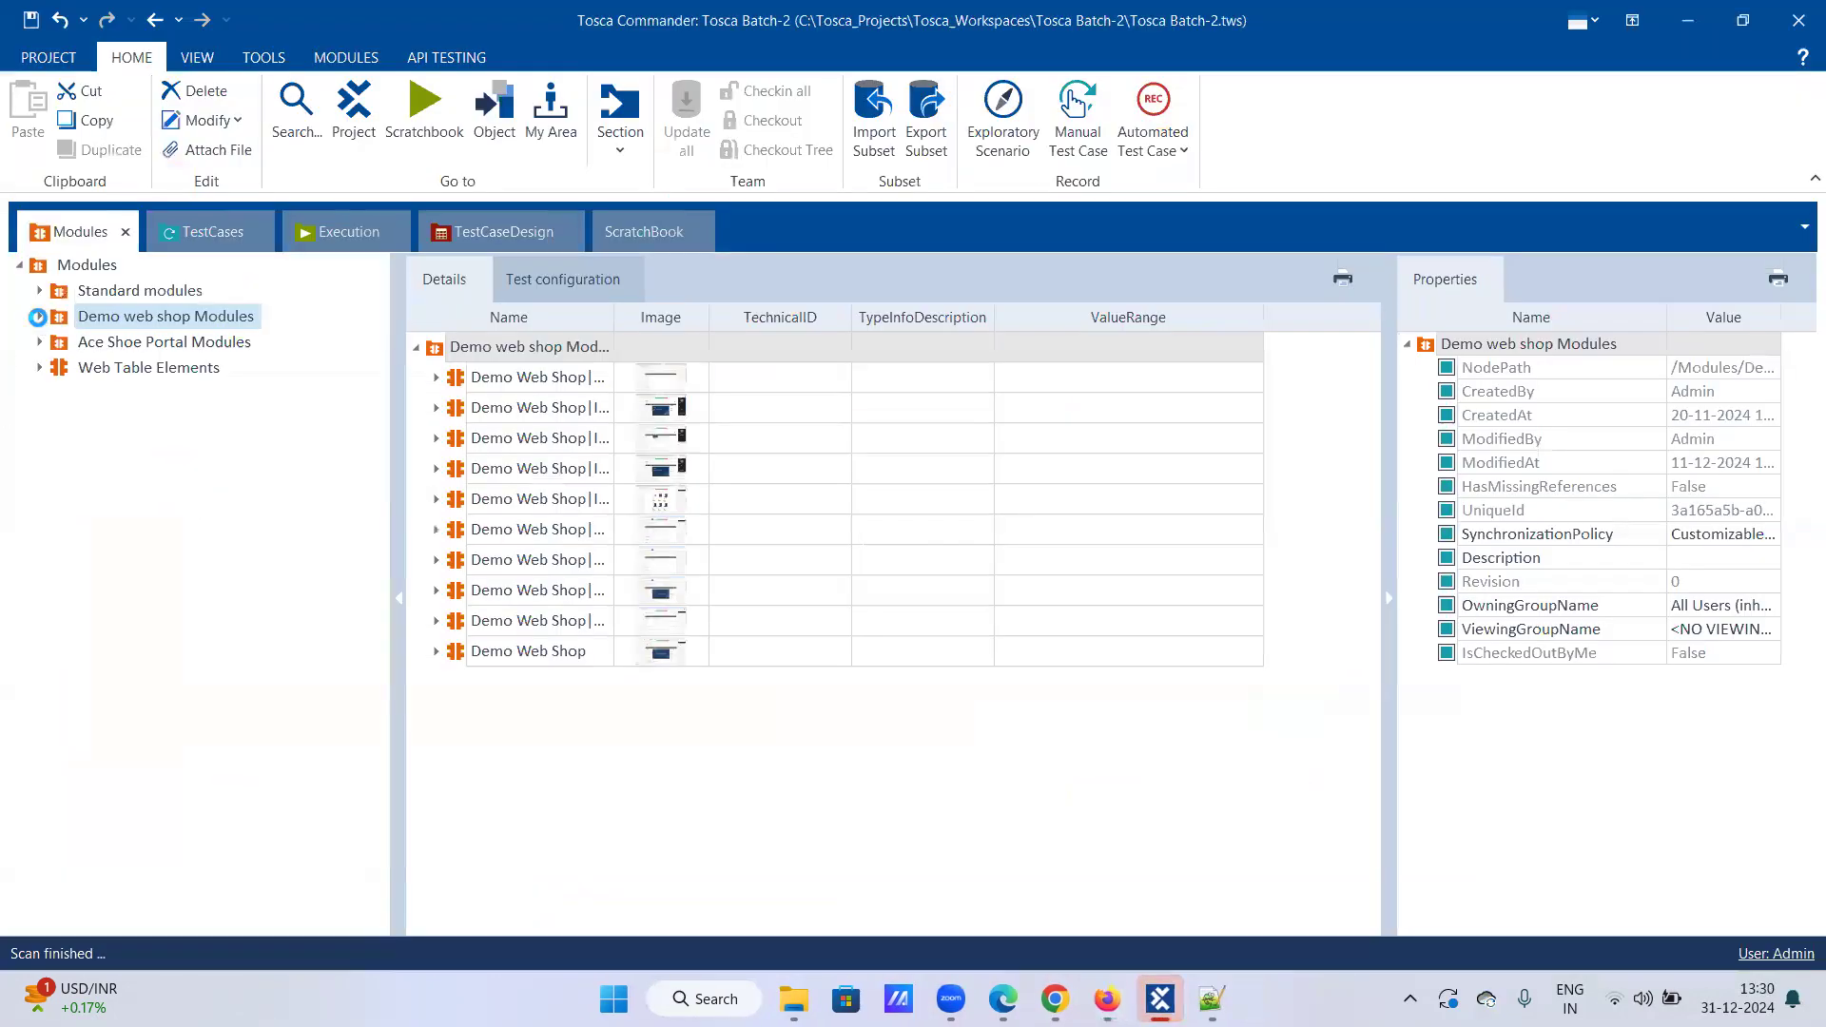
Step: Append '|Basic Contrrols' to the new Demo Web Shop module's name under Demo web shop Modules
{"action": "left_click", "coordinate": [39, 315]}
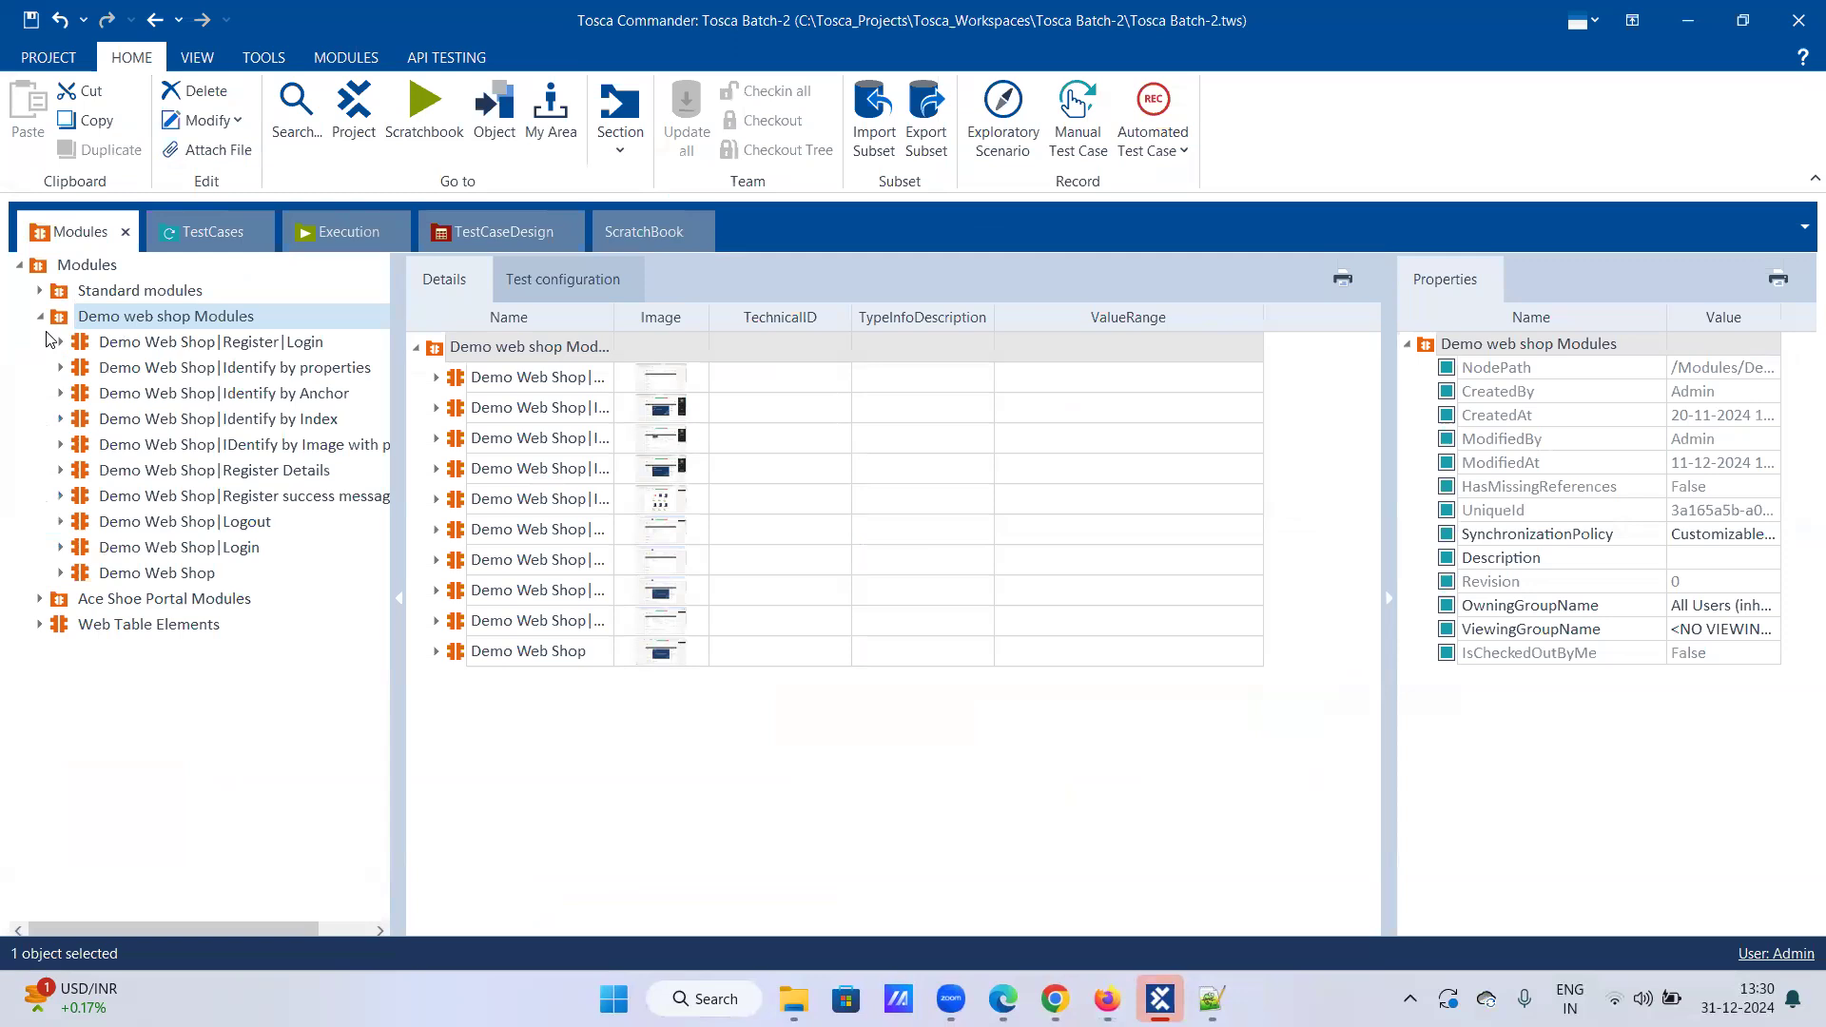
{"action": "left_click", "coordinate": [158, 570]}
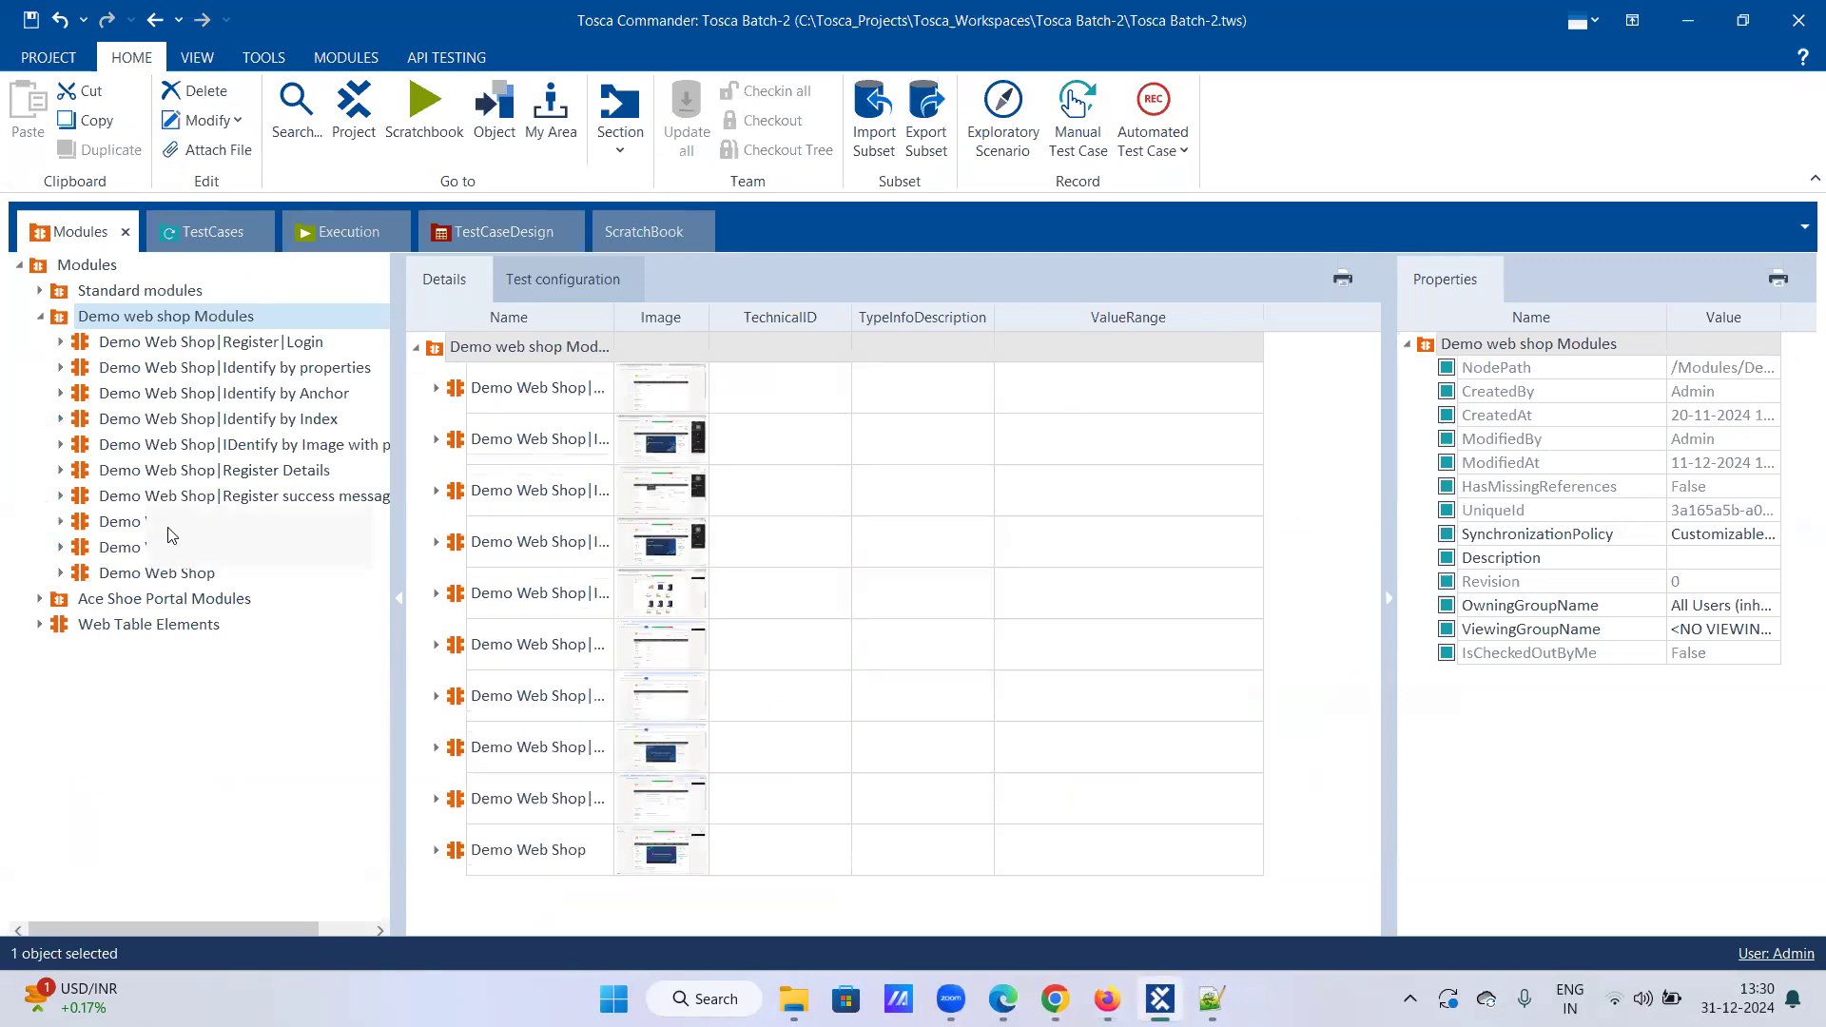
{"action": "right_click", "coordinate": [158, 571]}
{"action": "left_click", "coordinate": [171, 522]}
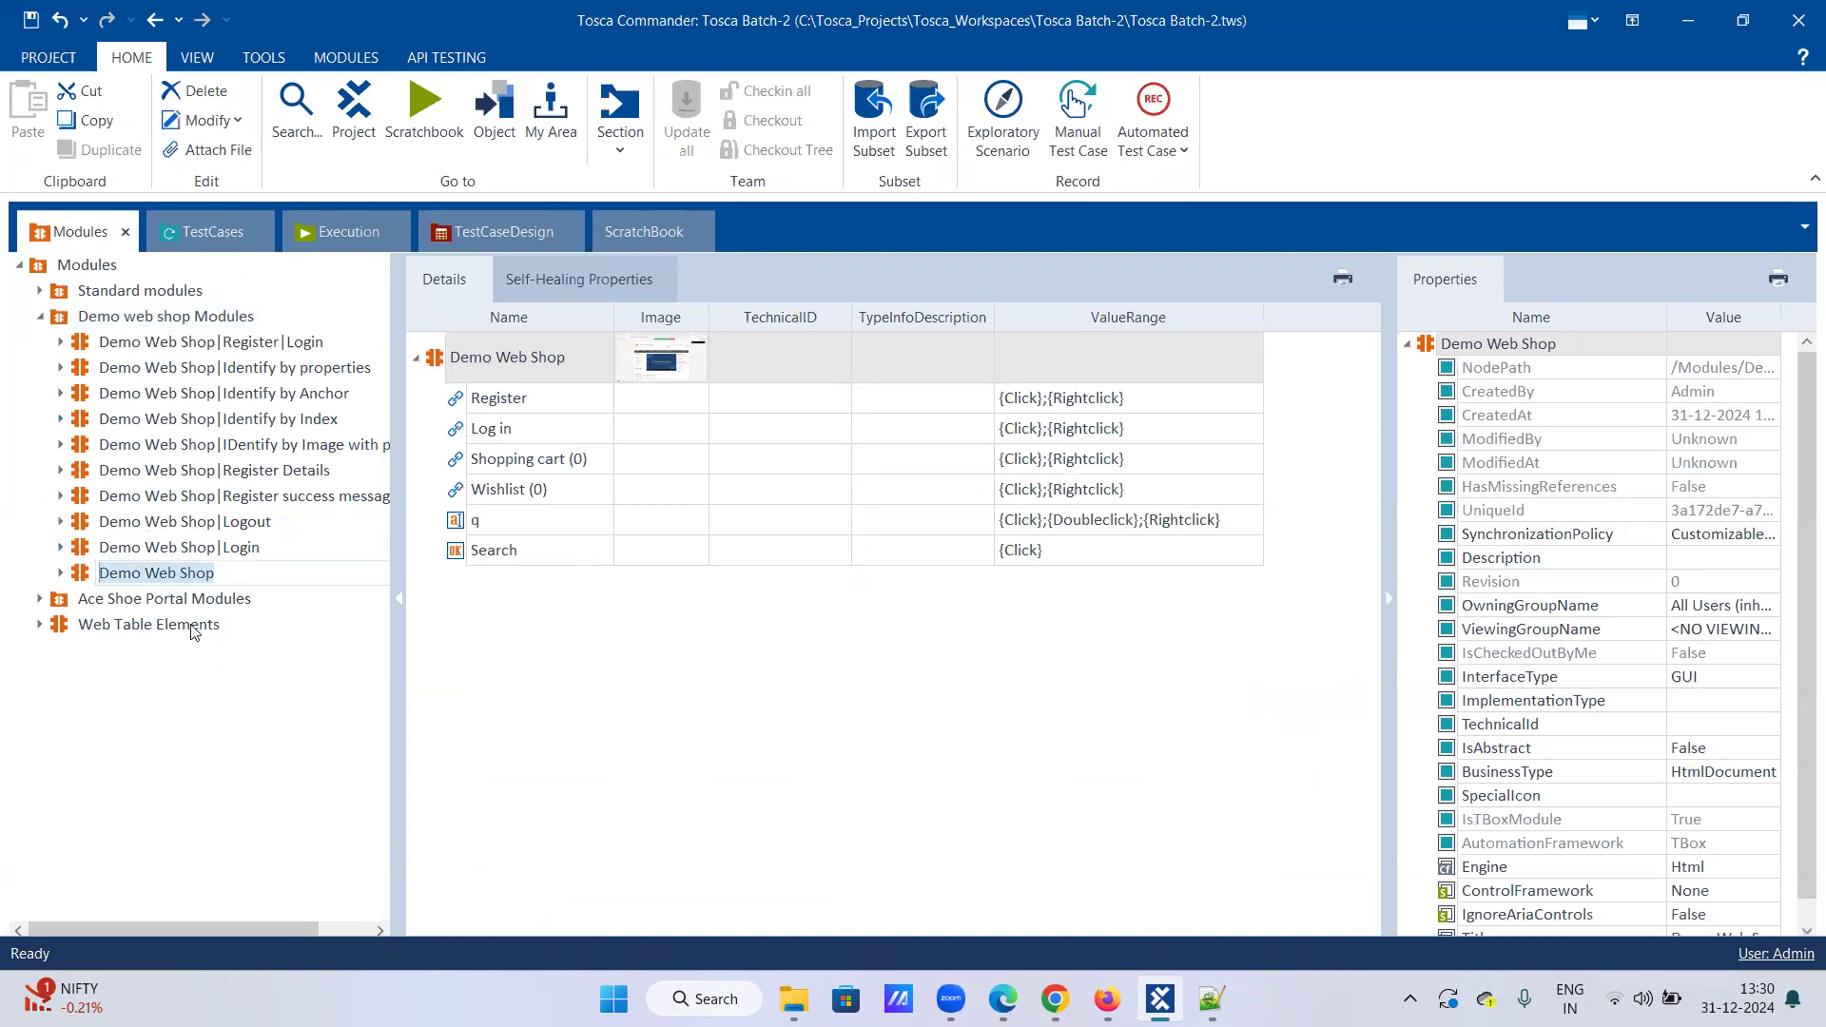
{"action": "left_click", "coordinate": [232, 576]}
{"action": "type", "text": "|"}
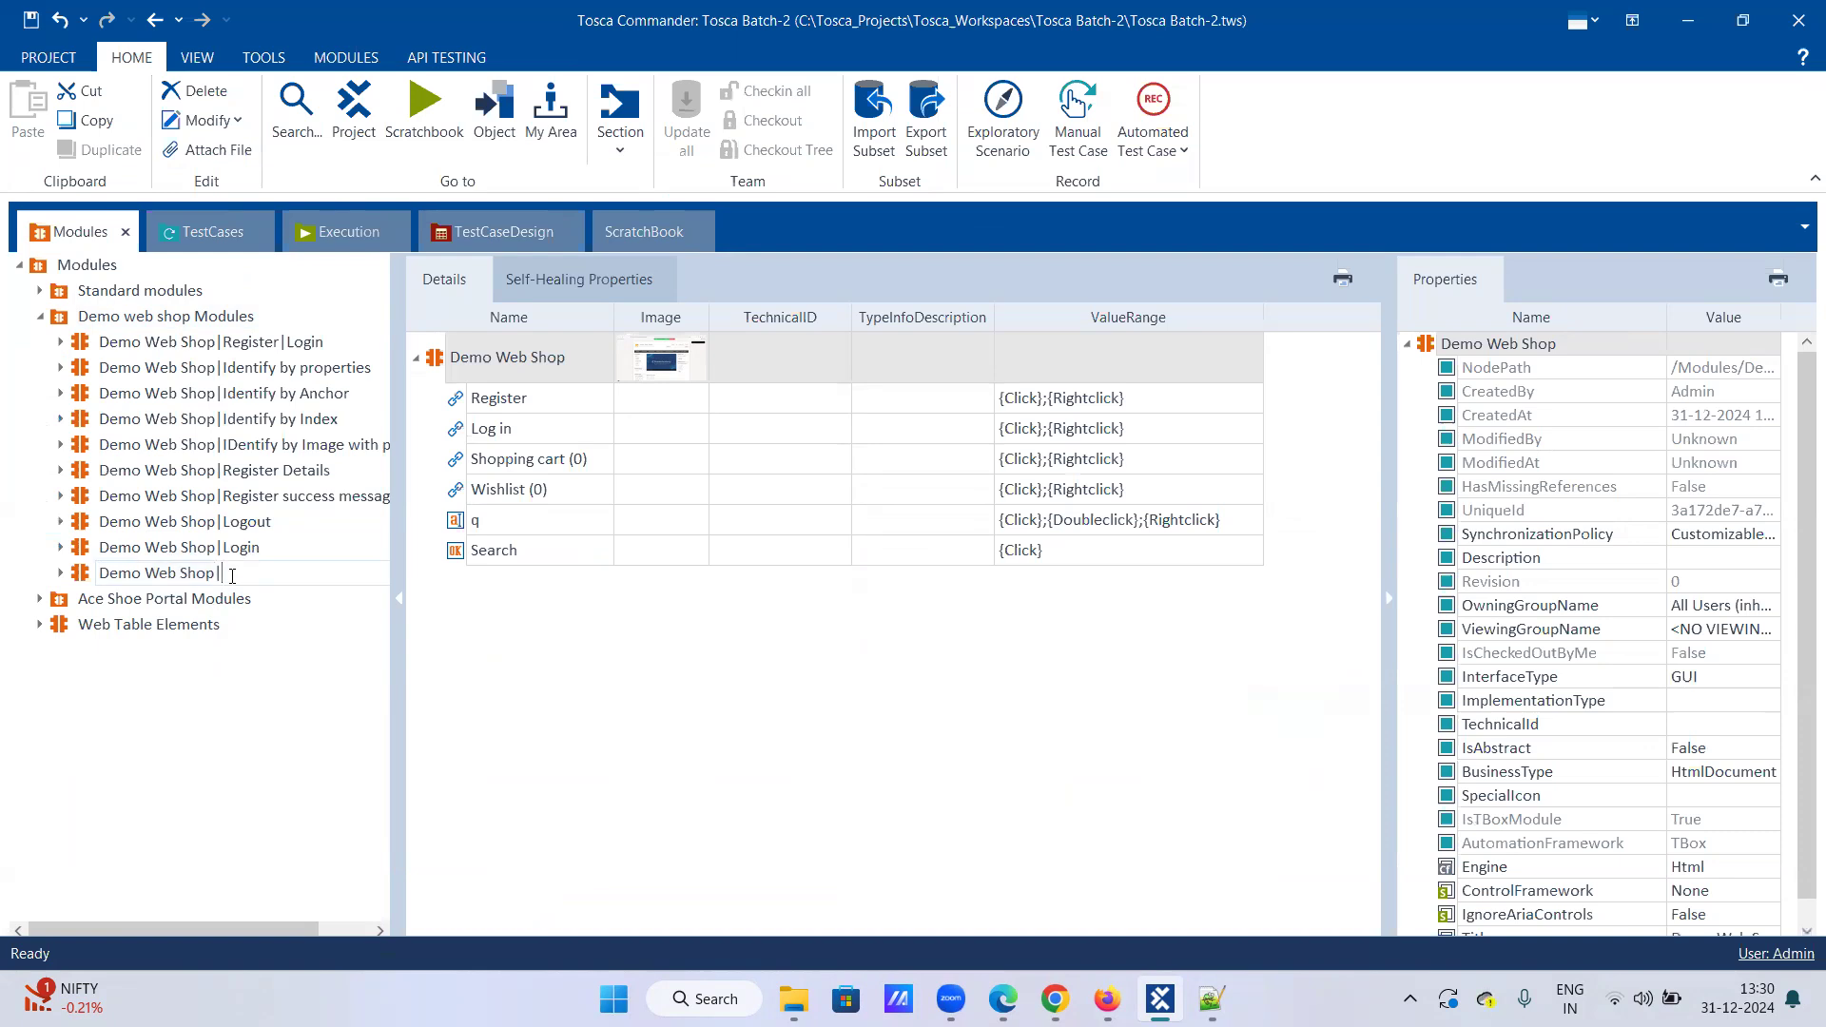
{"action": "type", "text": "Basic Cont"}
{"action": "type", "text": "ro"}
{"action": "key", "text": "BackSpace"}
{"action": "type", "text": "rols"}
{"action": "key", "text": "Return"}
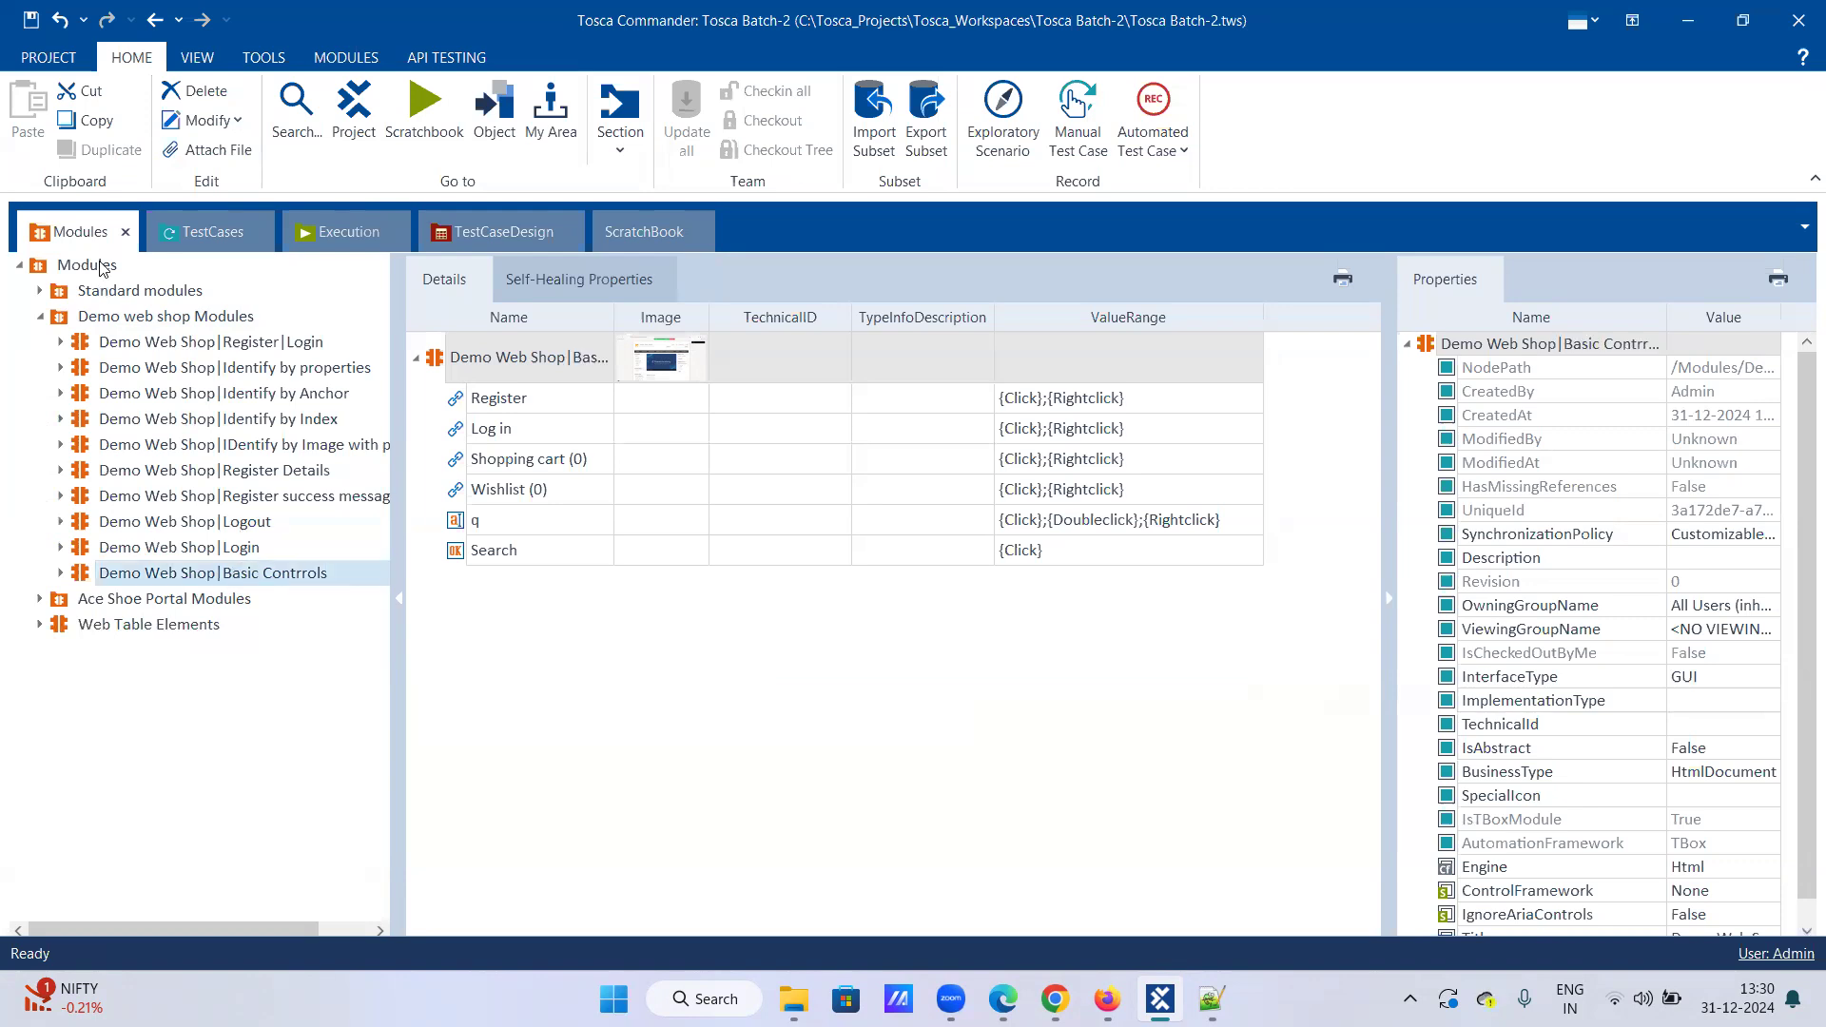
{"action": "left_click", "coordinate": [189, 234]}
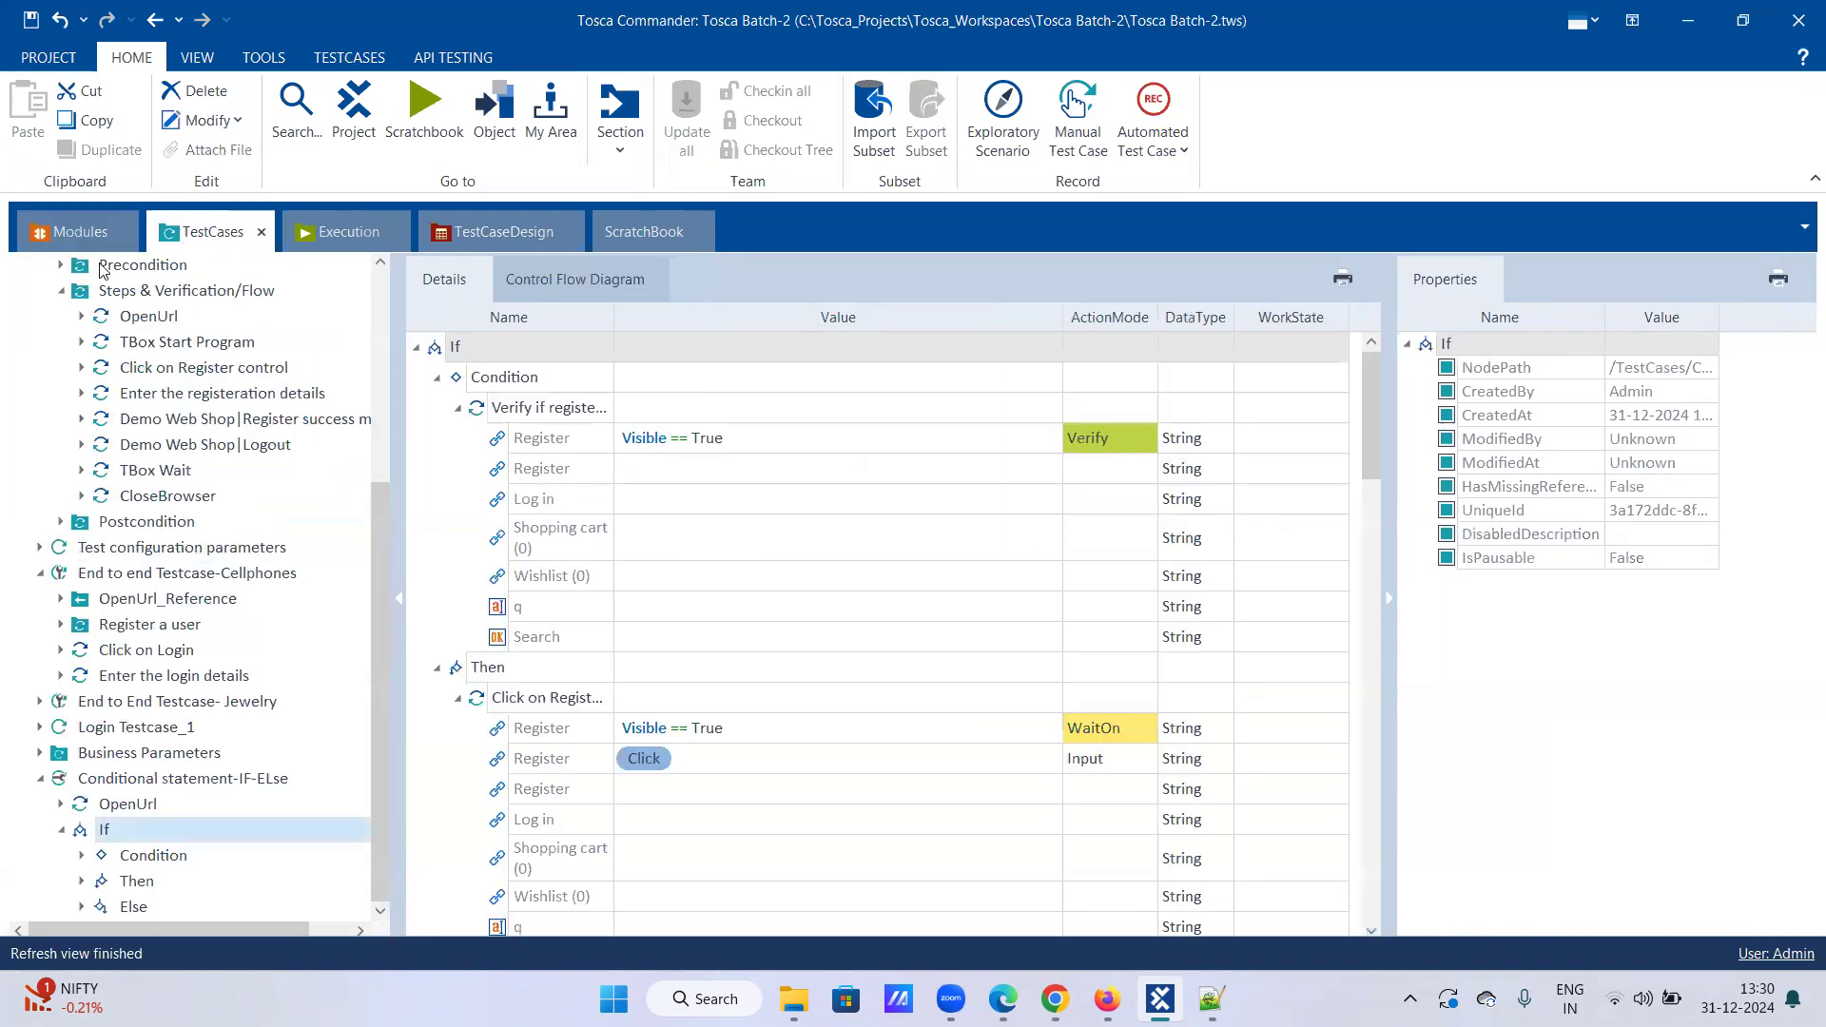
Step: Drag the Demo Web Shop|Basic Contrrols module onto End to end Testcase-Cellphones as its last step
{"action": "left_click", "coordinate": [65, 290]}
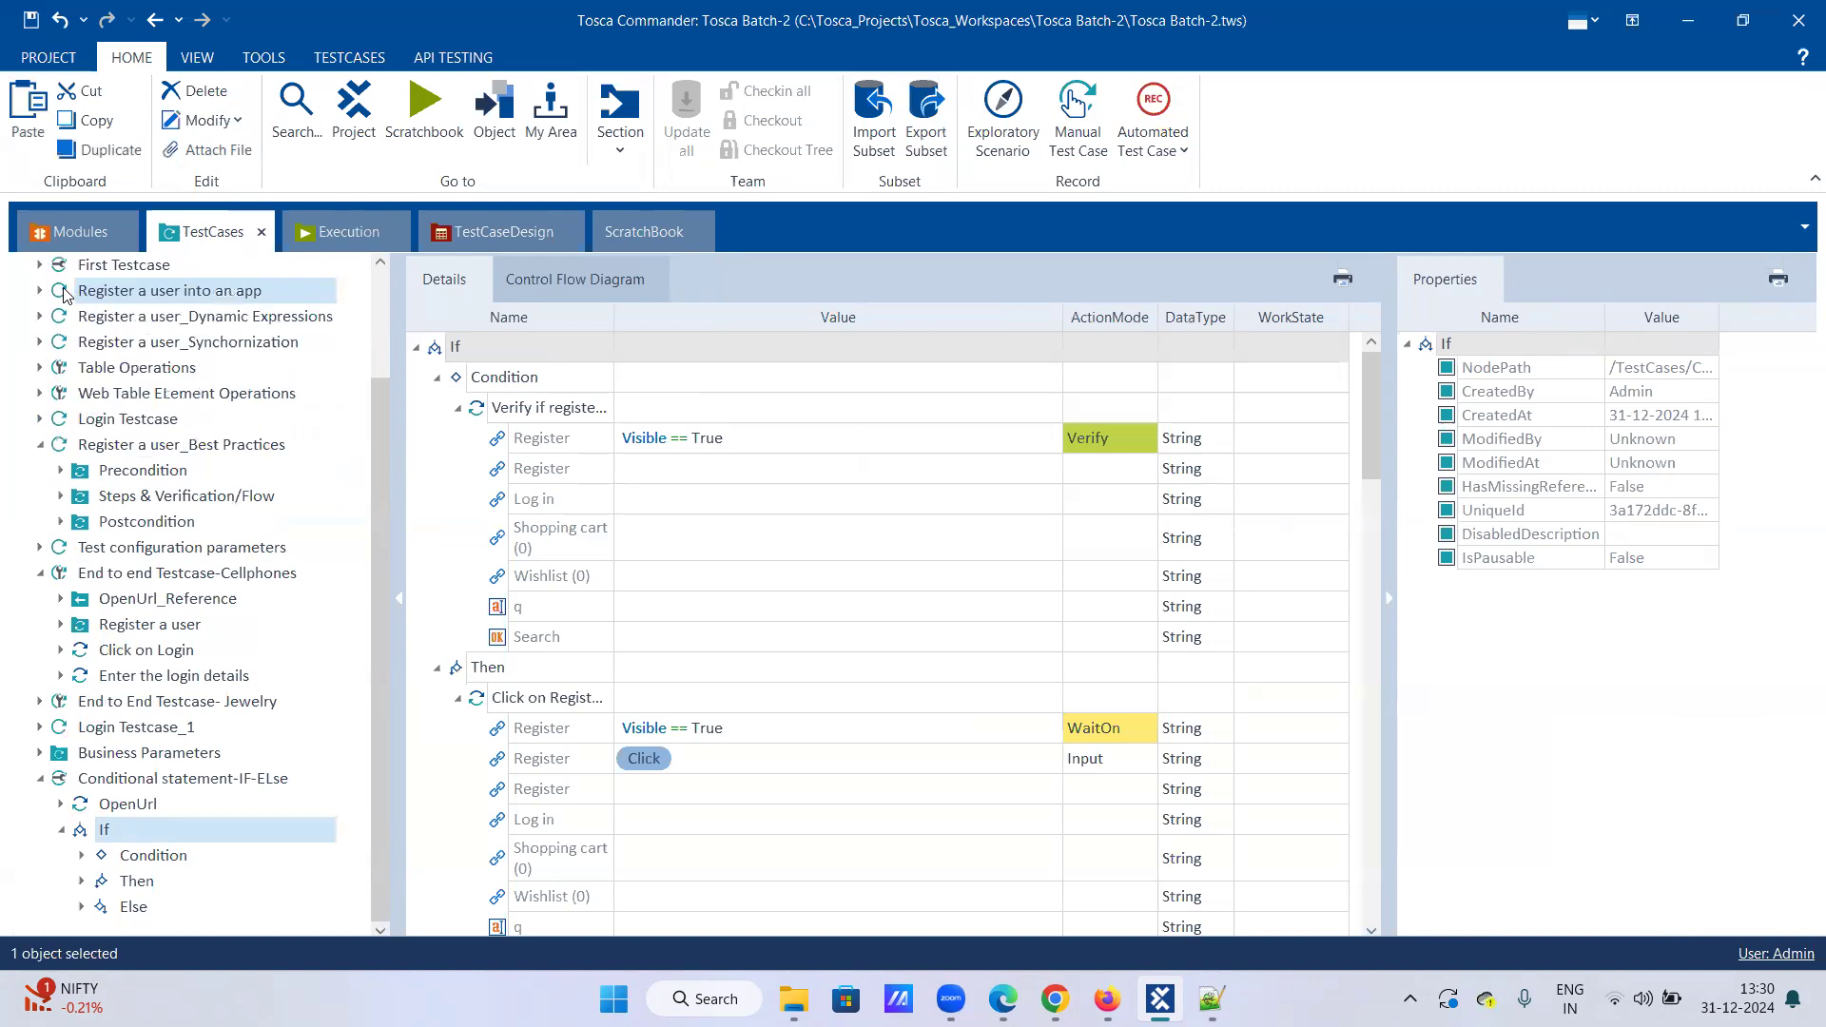
{"action": "left_click", "coordinate": [39, 573]}
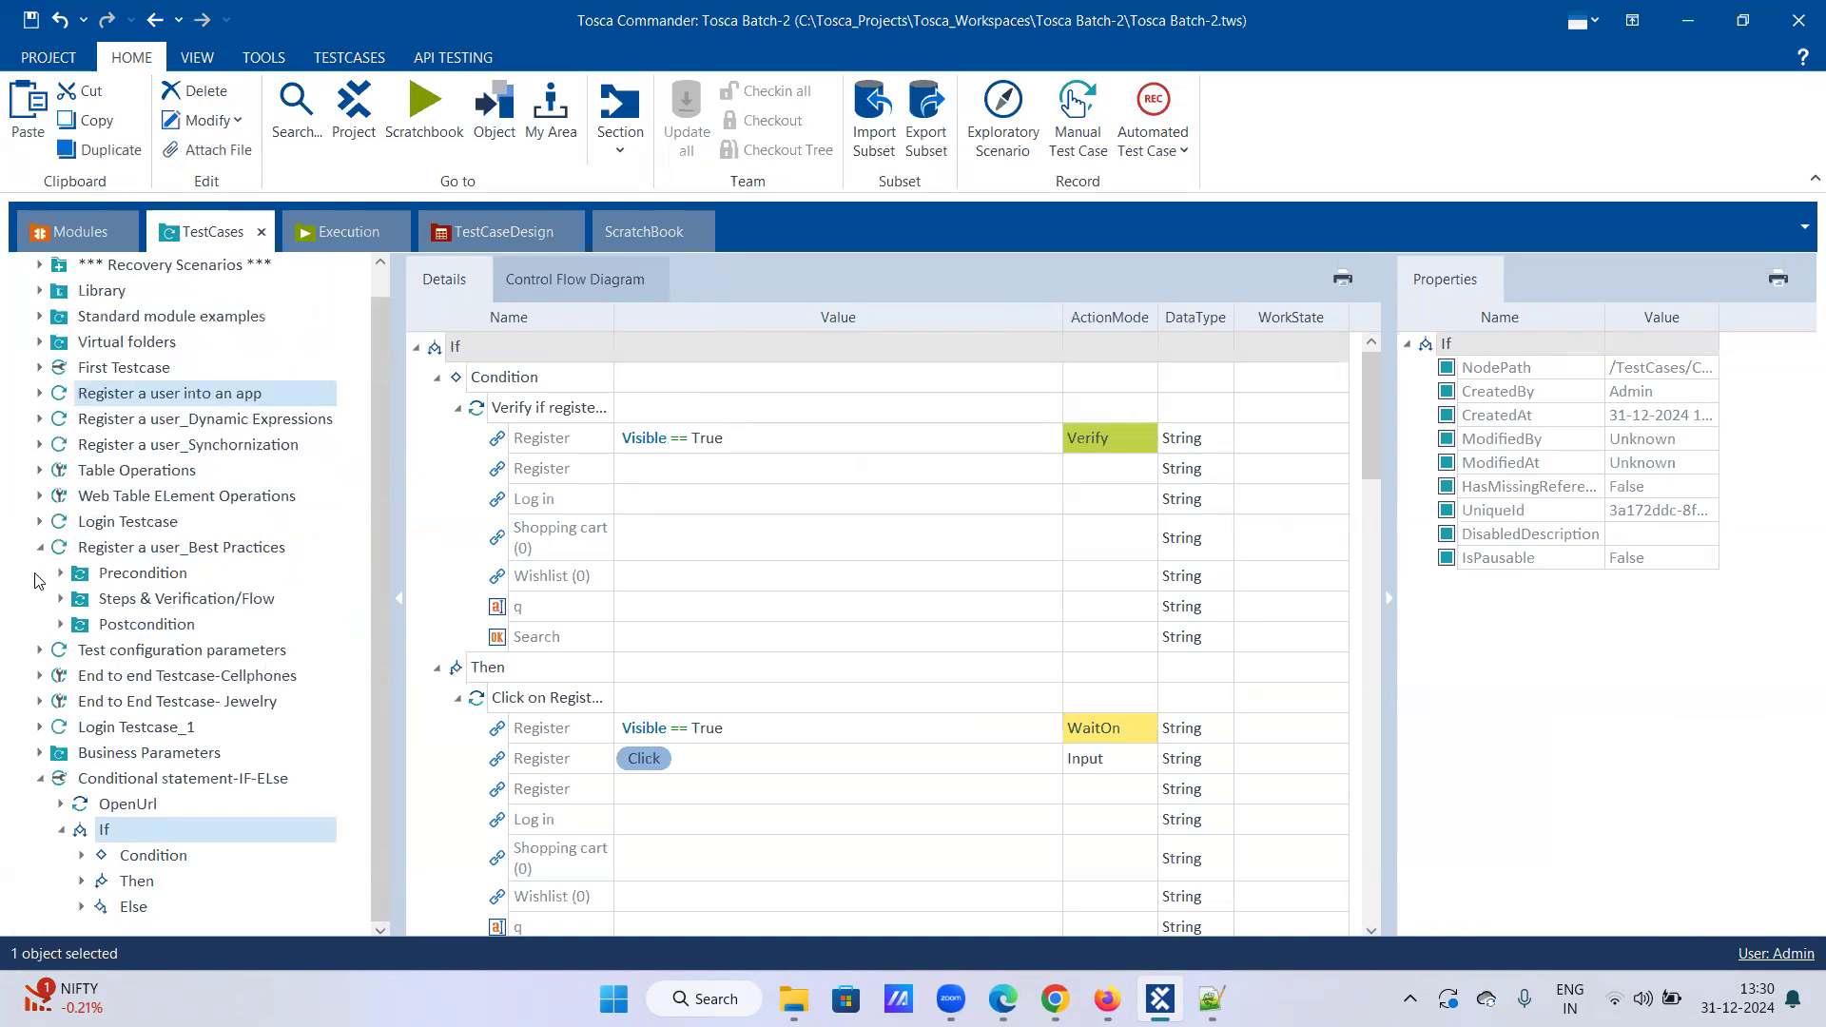
{"action": "left_click", "coordinate": [39, 546]}
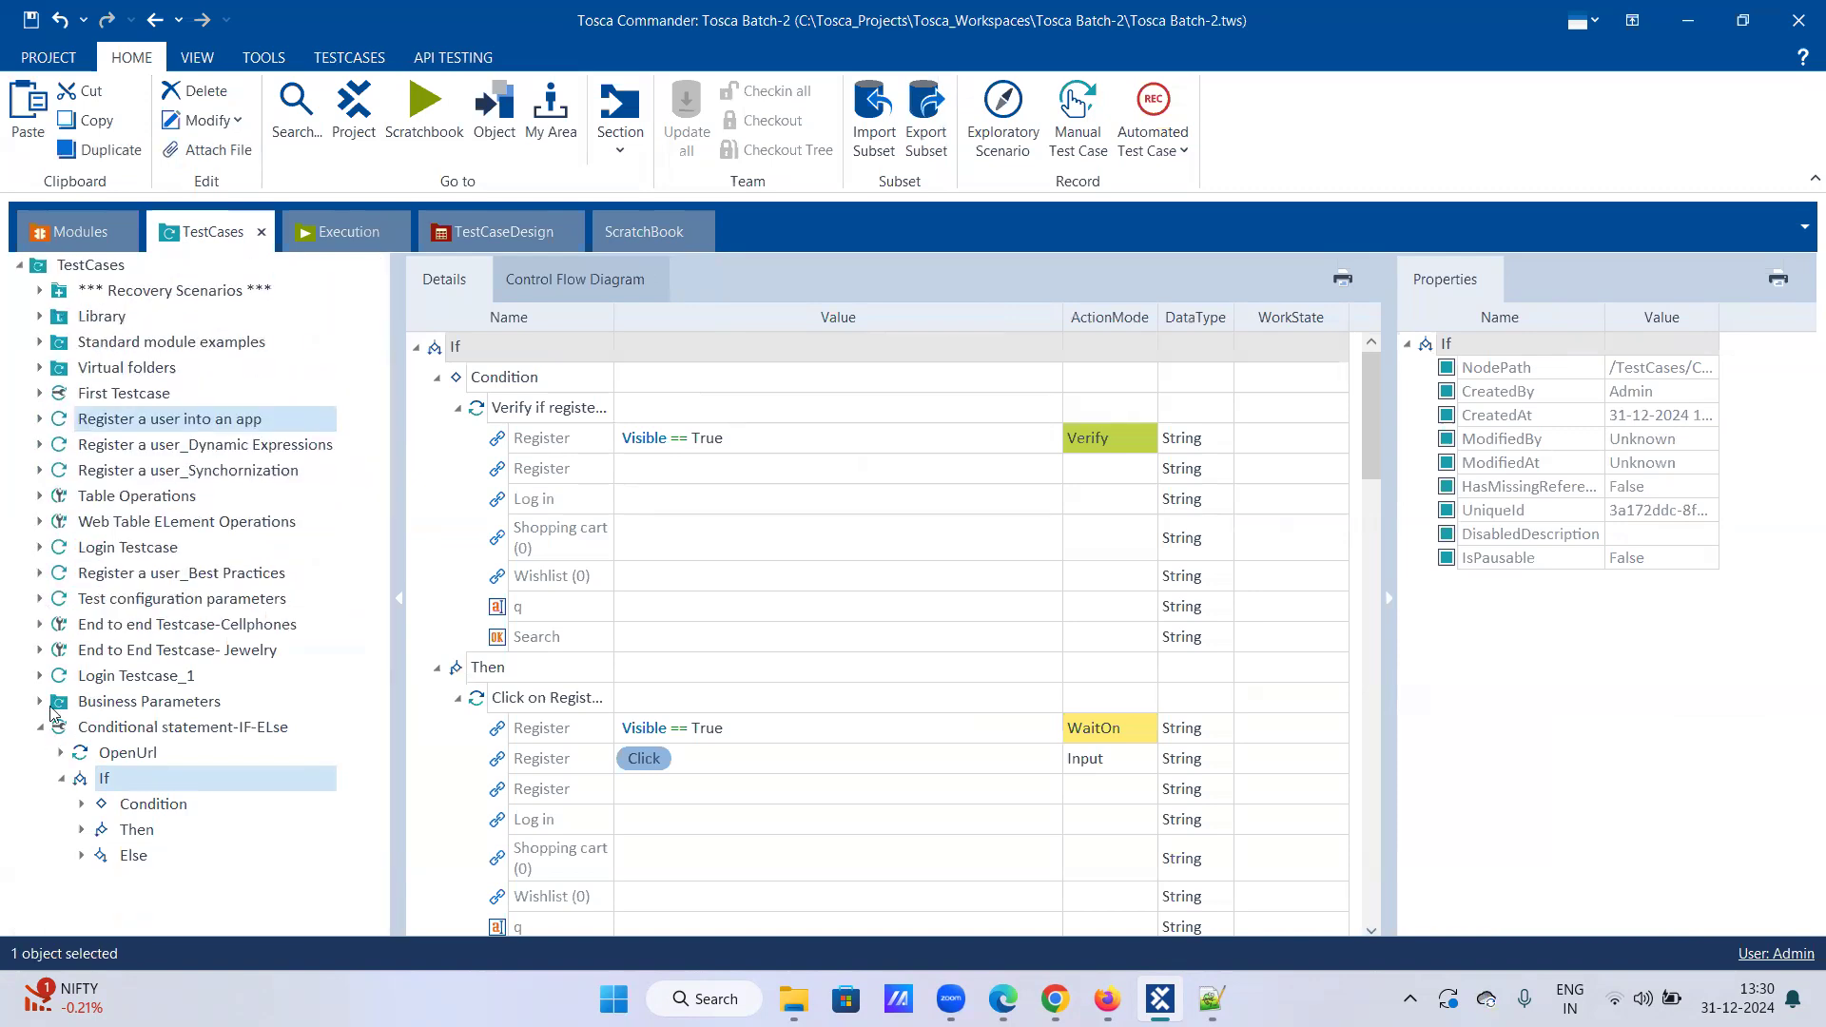
{"action": "left_click", "coordinate": [39, 624]}
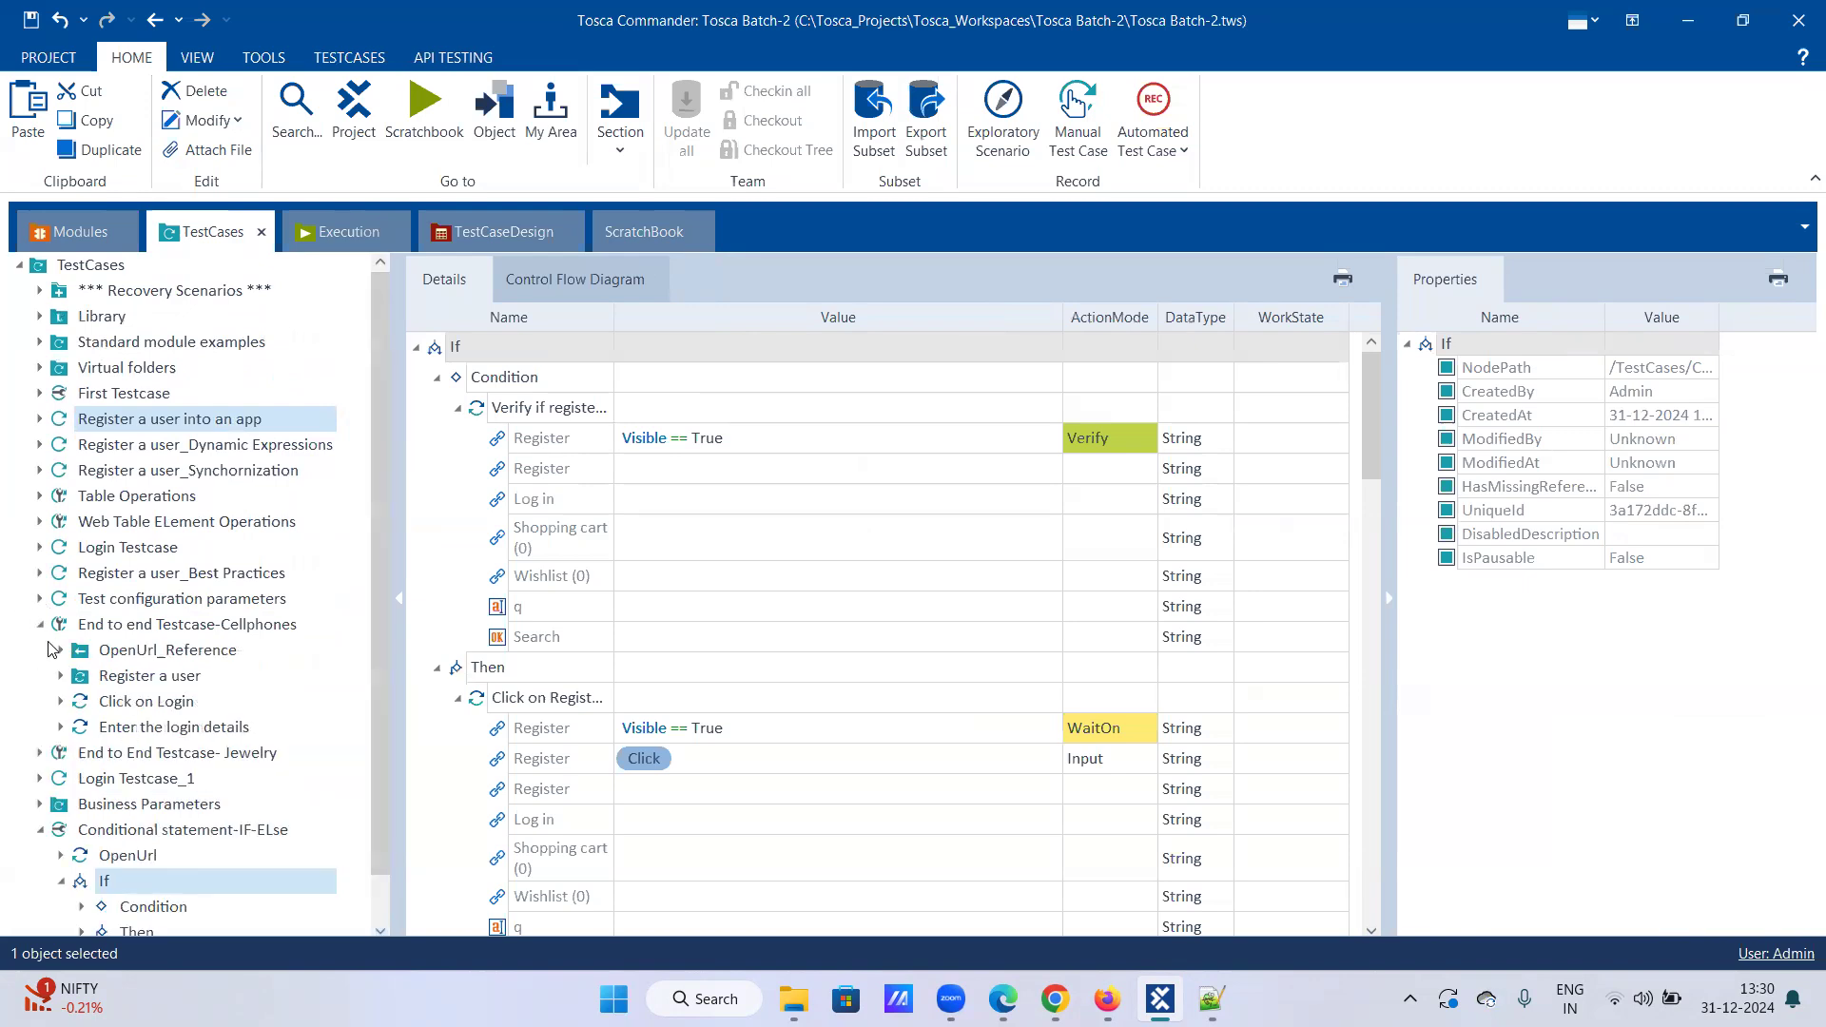
{"action": "left_click", "coordinate": [86, 234]}
{"action": "left_click_drag", "start_coordinate": [195, 563], "coordinate": [136, 630]}
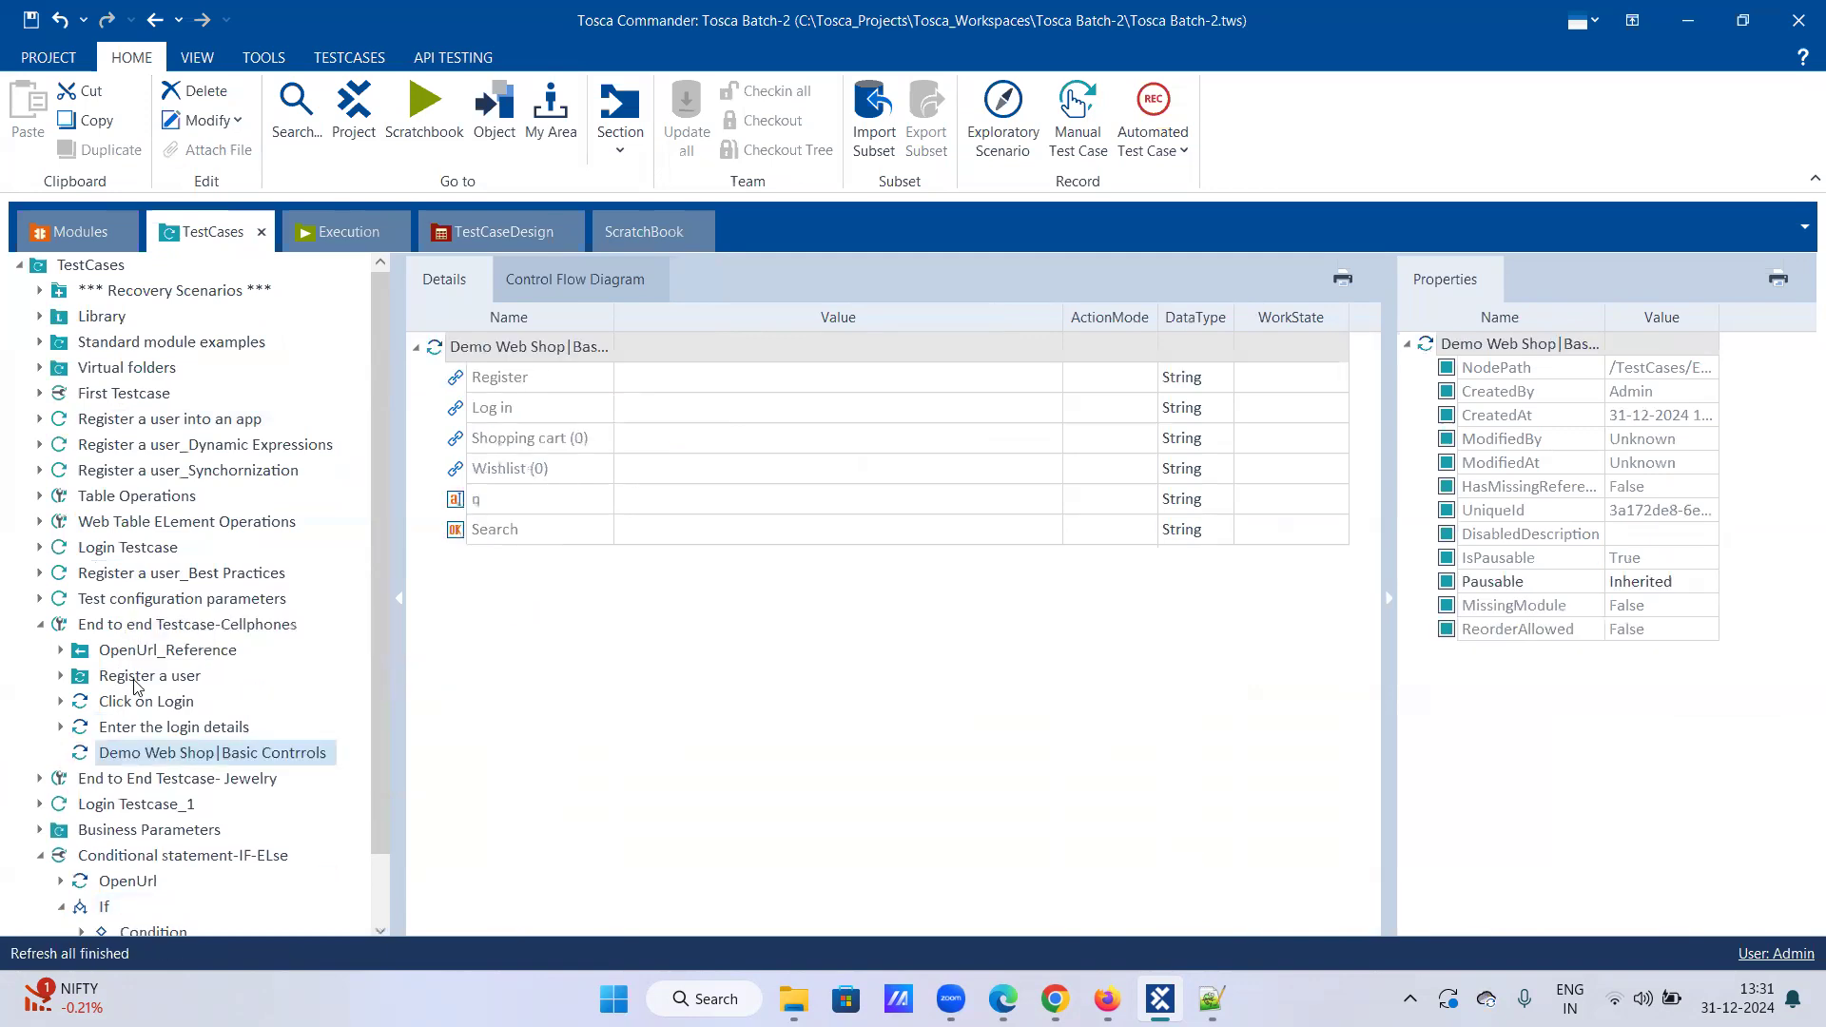
Step: Rename the new test step to 'Click on Shopping cart'
{"action": "right_click", "coordinate": [160, 756]}
{"action": "left_click", "coordinate": [167, 605]}
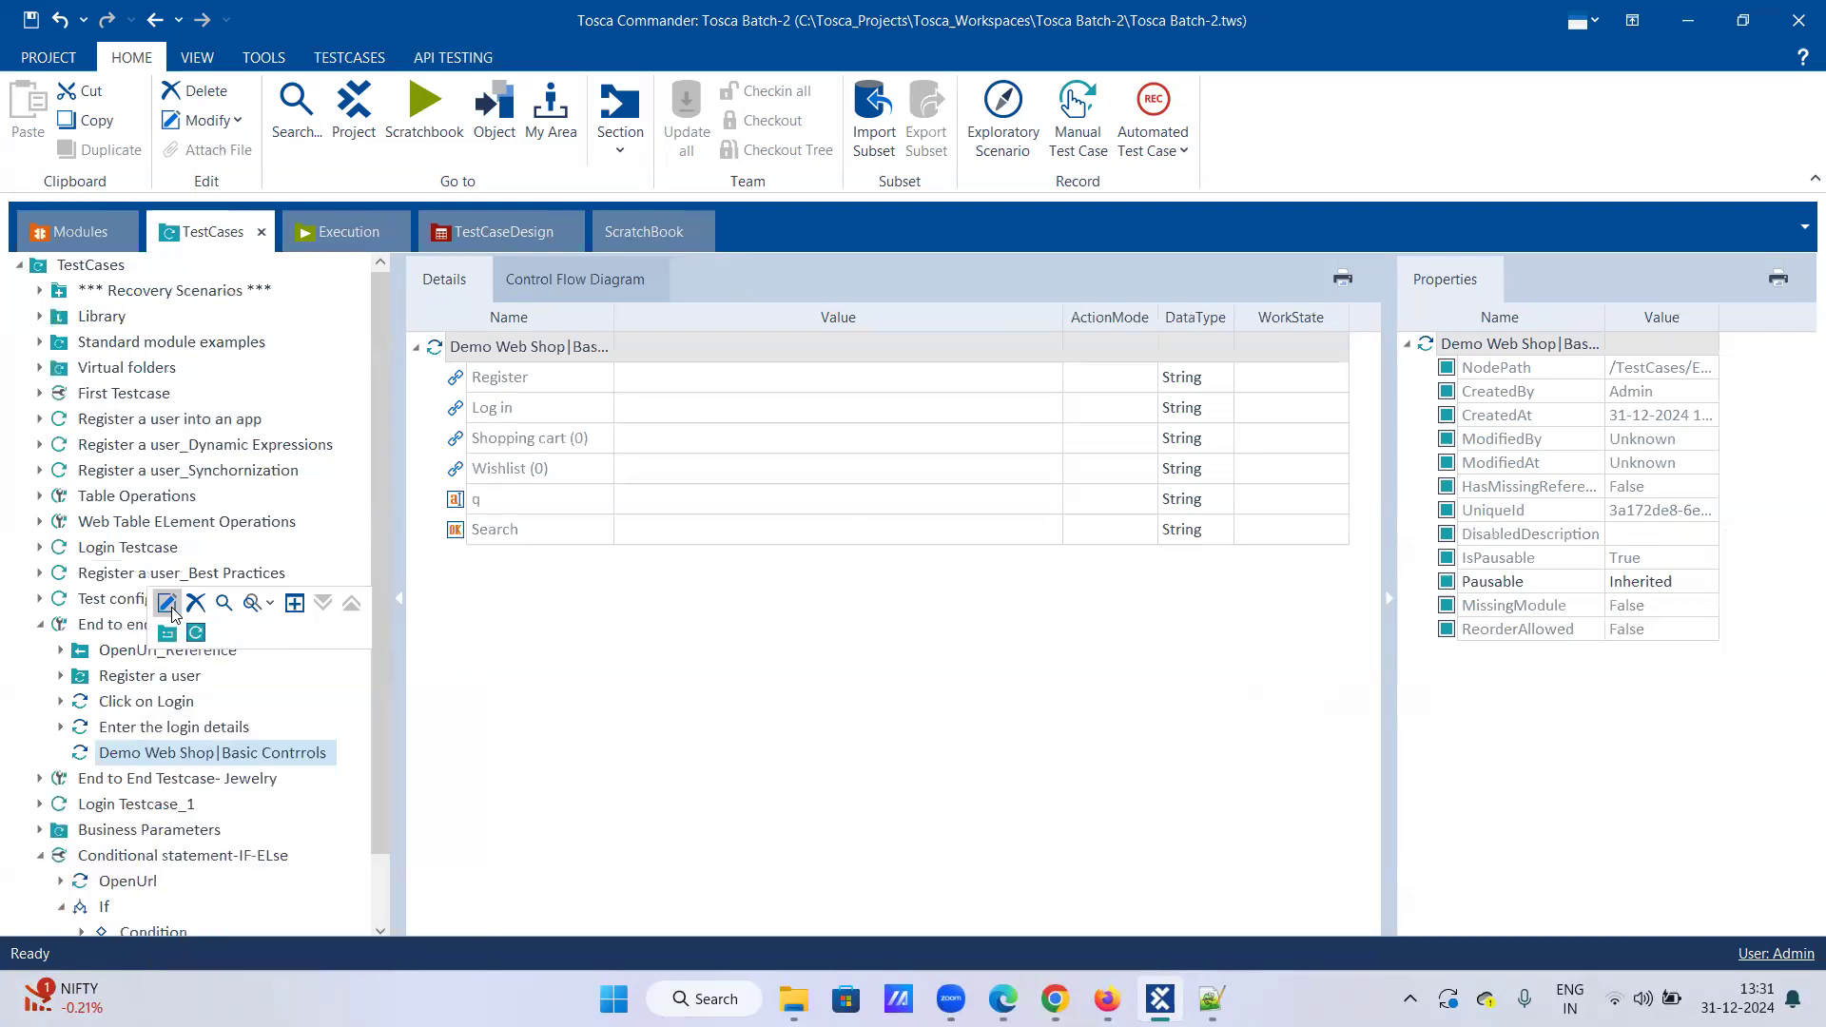
{"action": "type", "text": "Click o"}
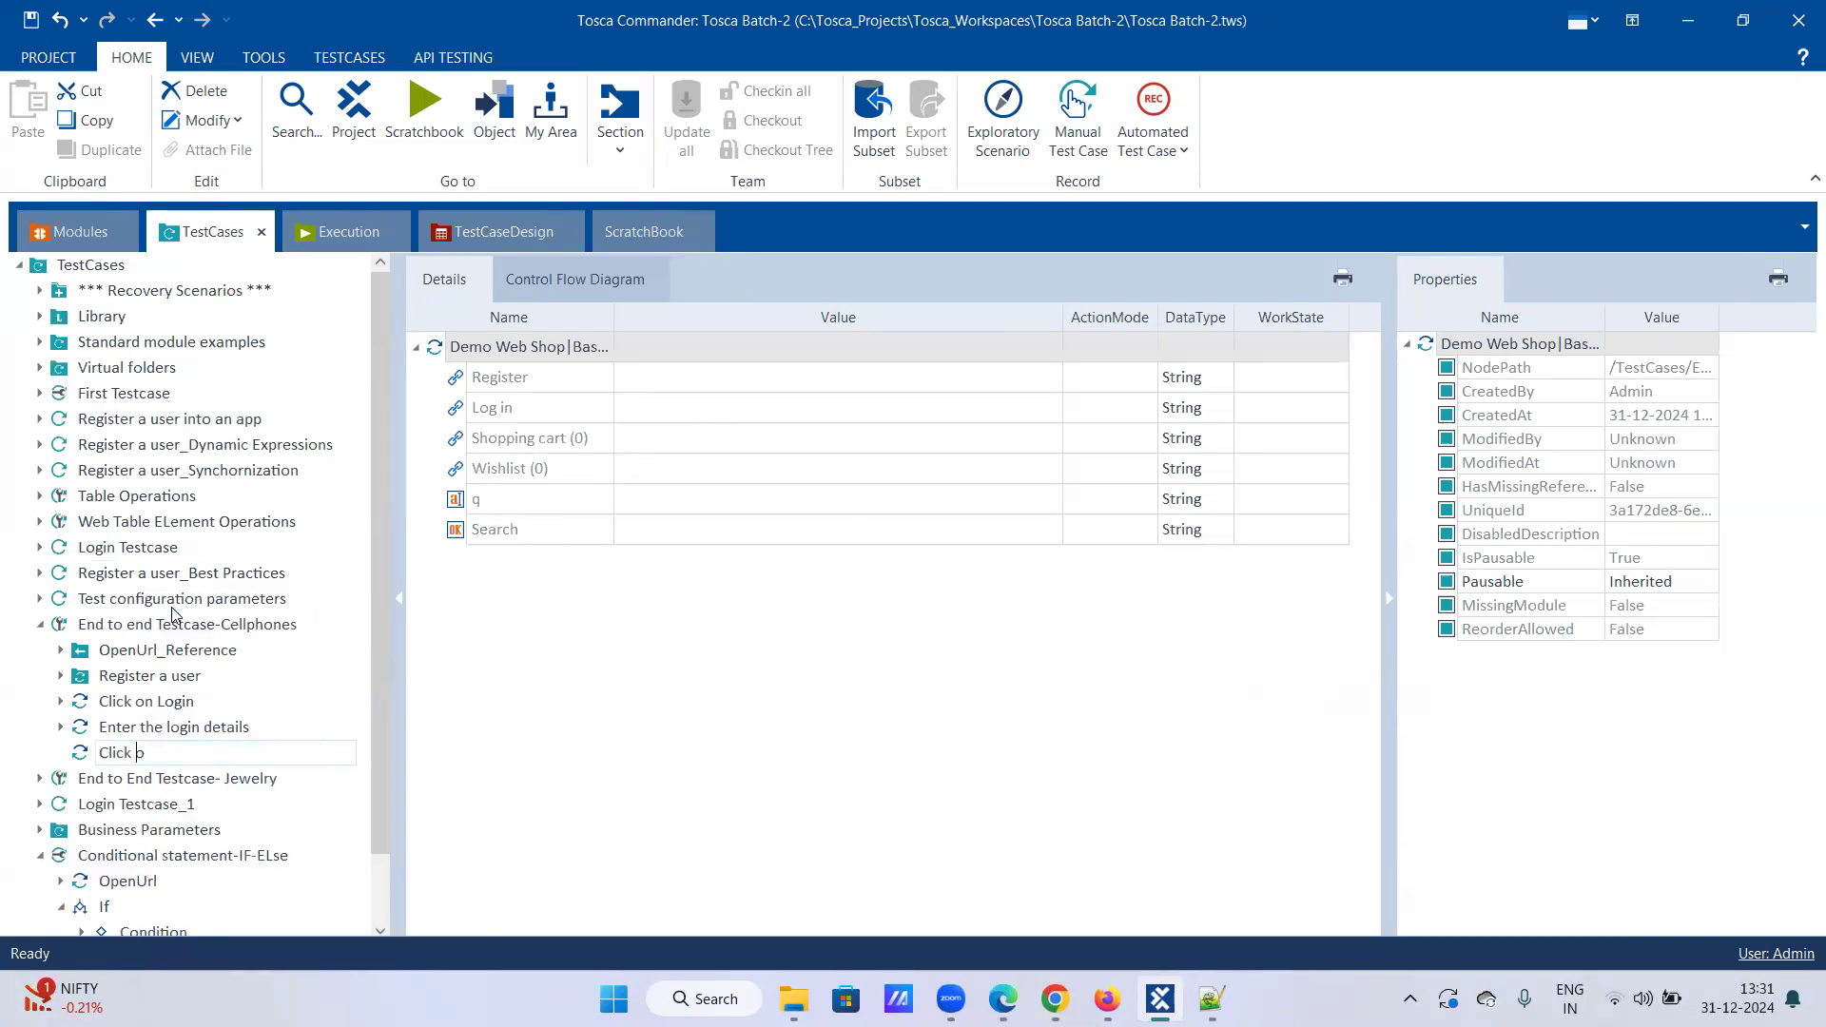
{"action": "type", "text": "n Shopping cart"}
{"action": "key", "text": "Return"}
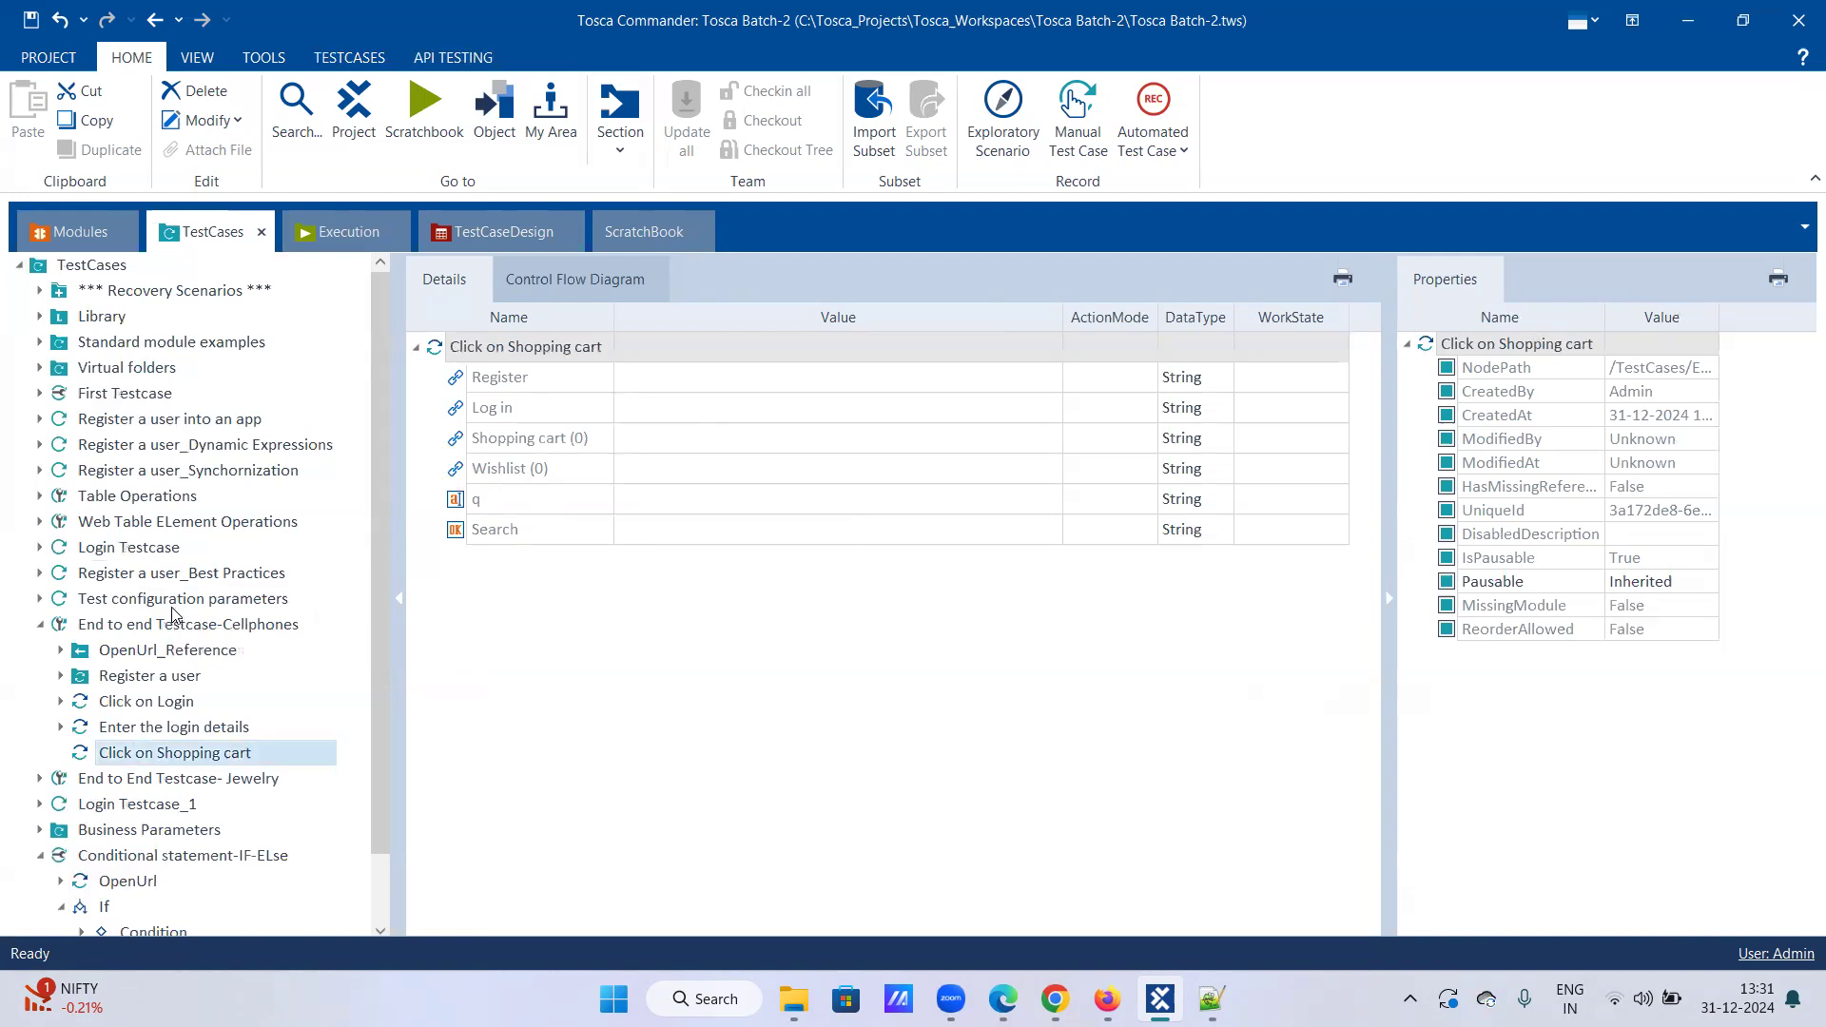
Step: Jump from the step's Shopping cart (0) row to its module attribute
{"action": "left_click", "coordinate": [687, 437]}
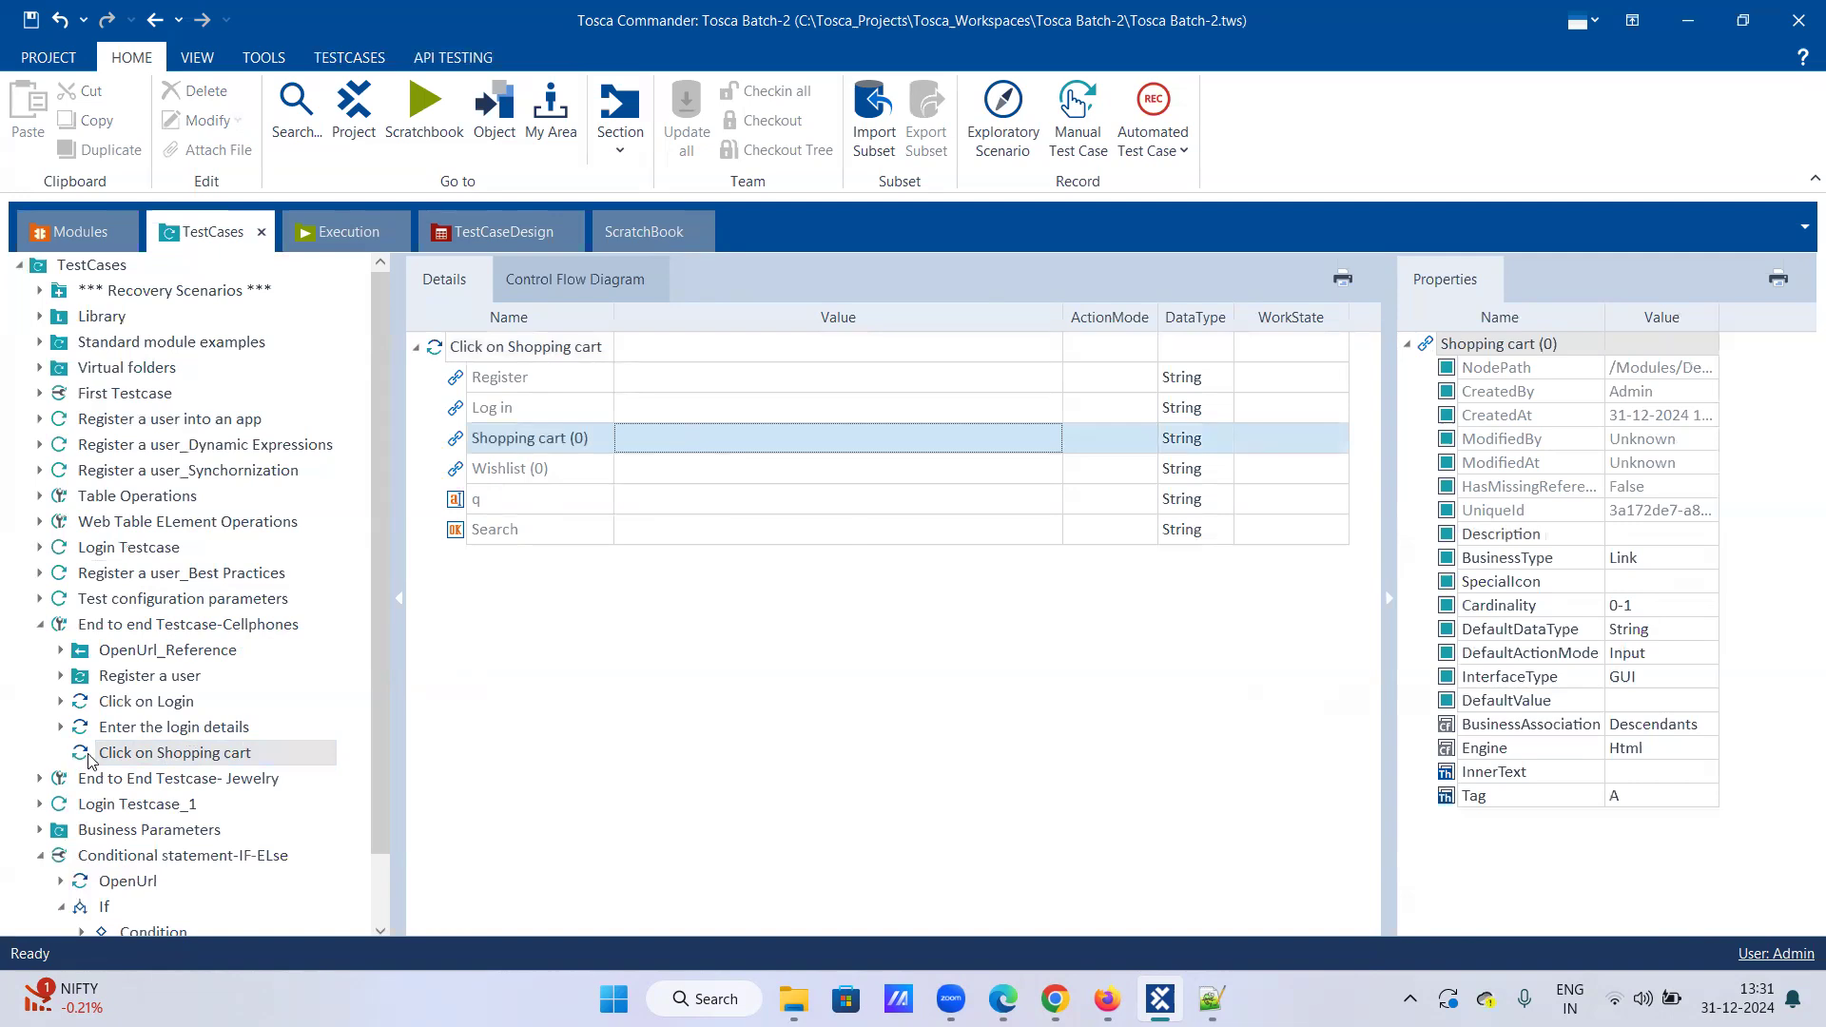
{"action": "right_click", "coordinate": [536, 438]}
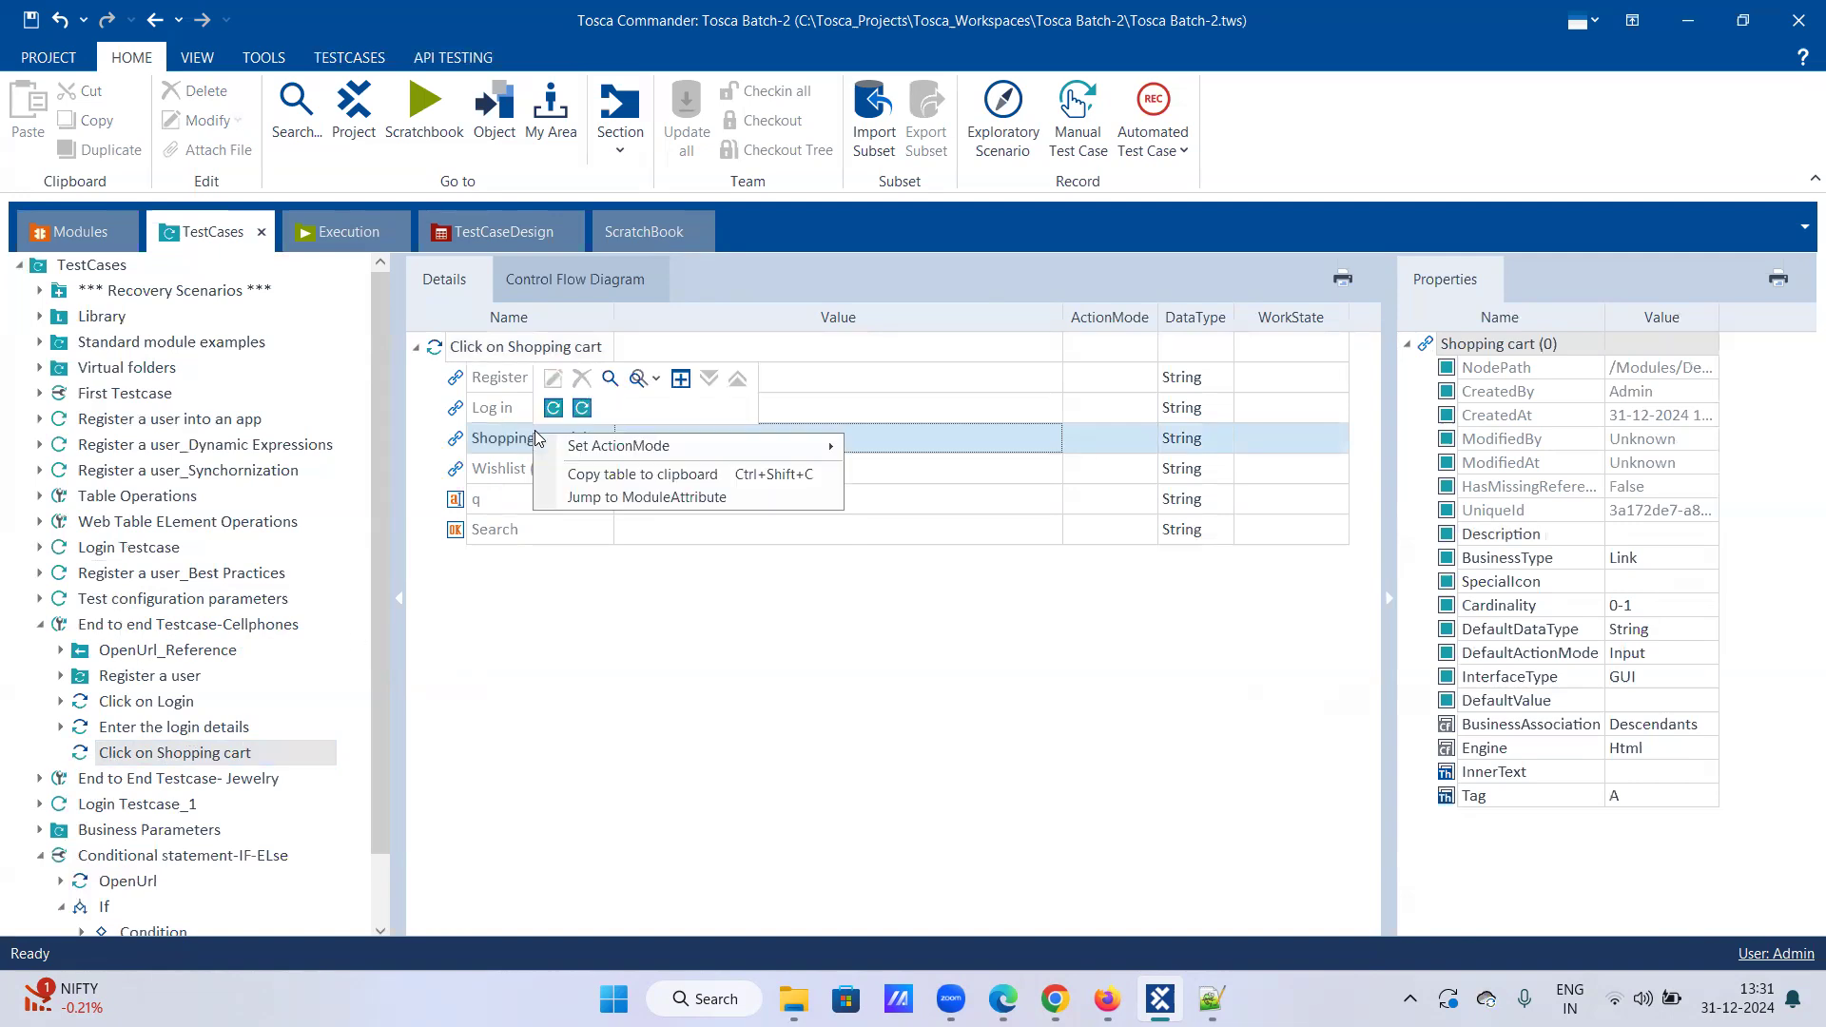
{"action": "mouse_move", "coordinate": [628, 452]}
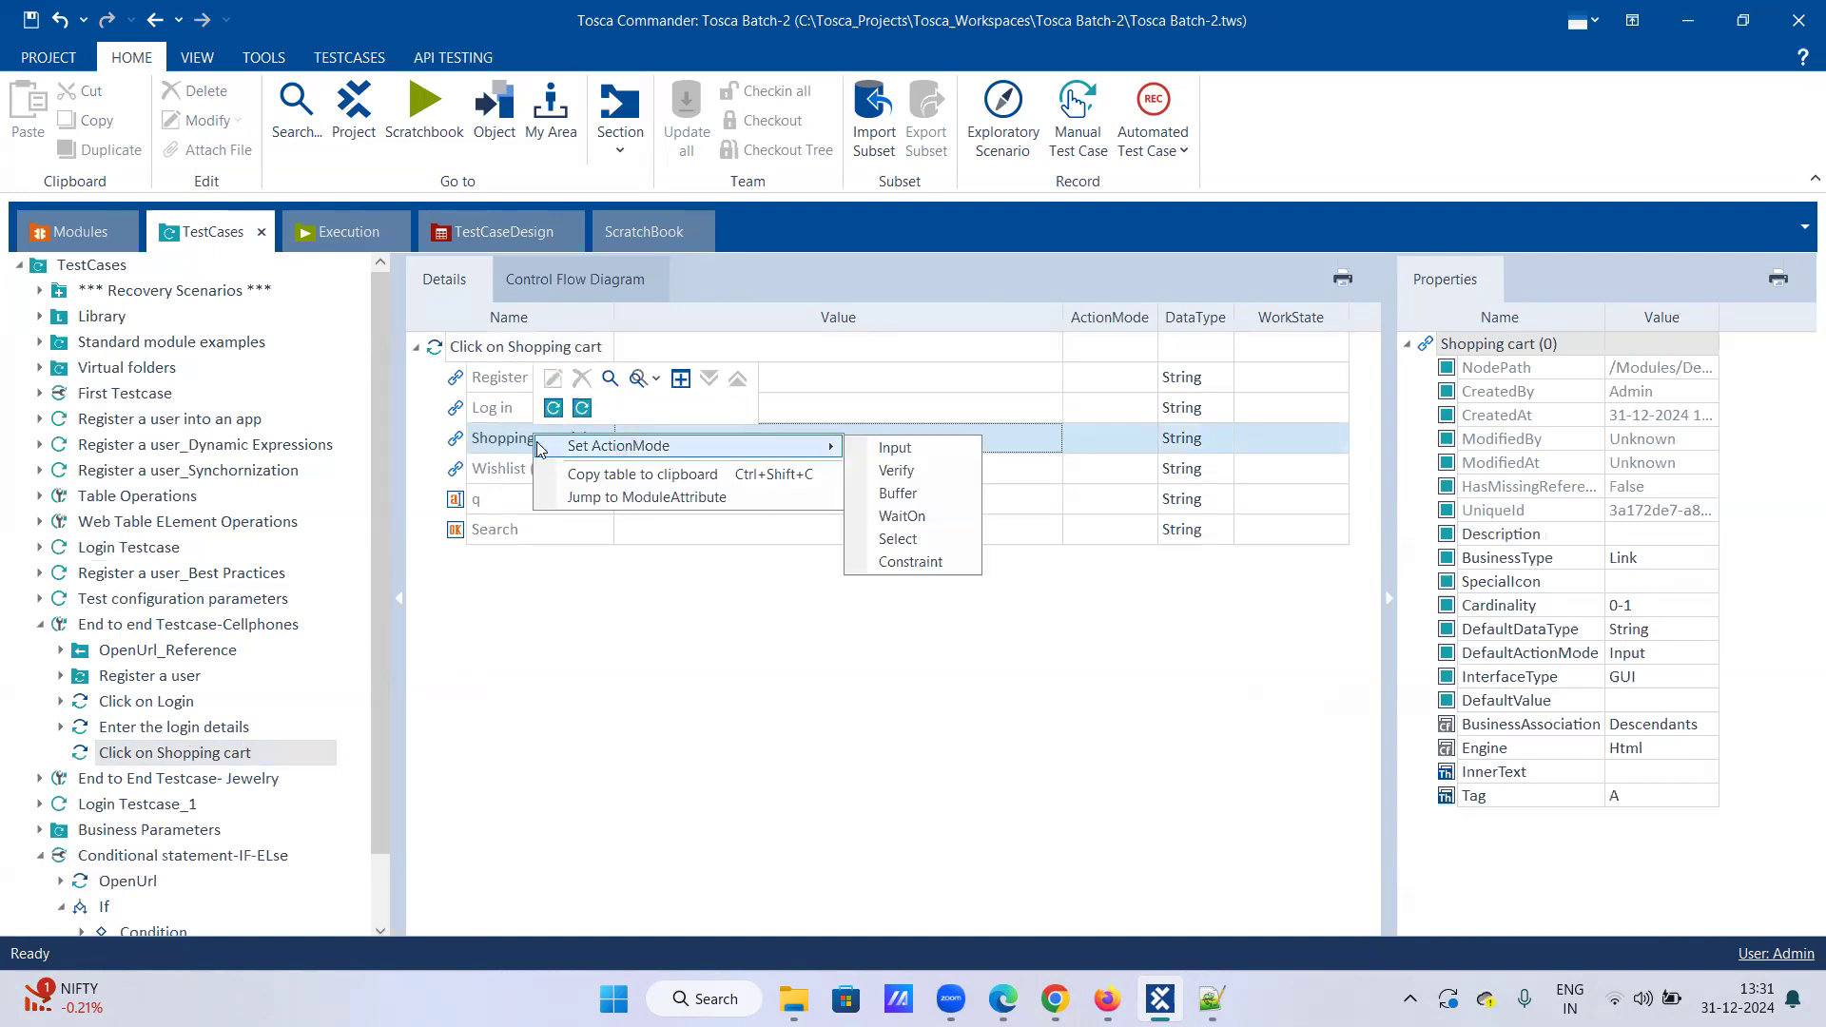
{"action": "left_click", "coordinate": [575, 496]}
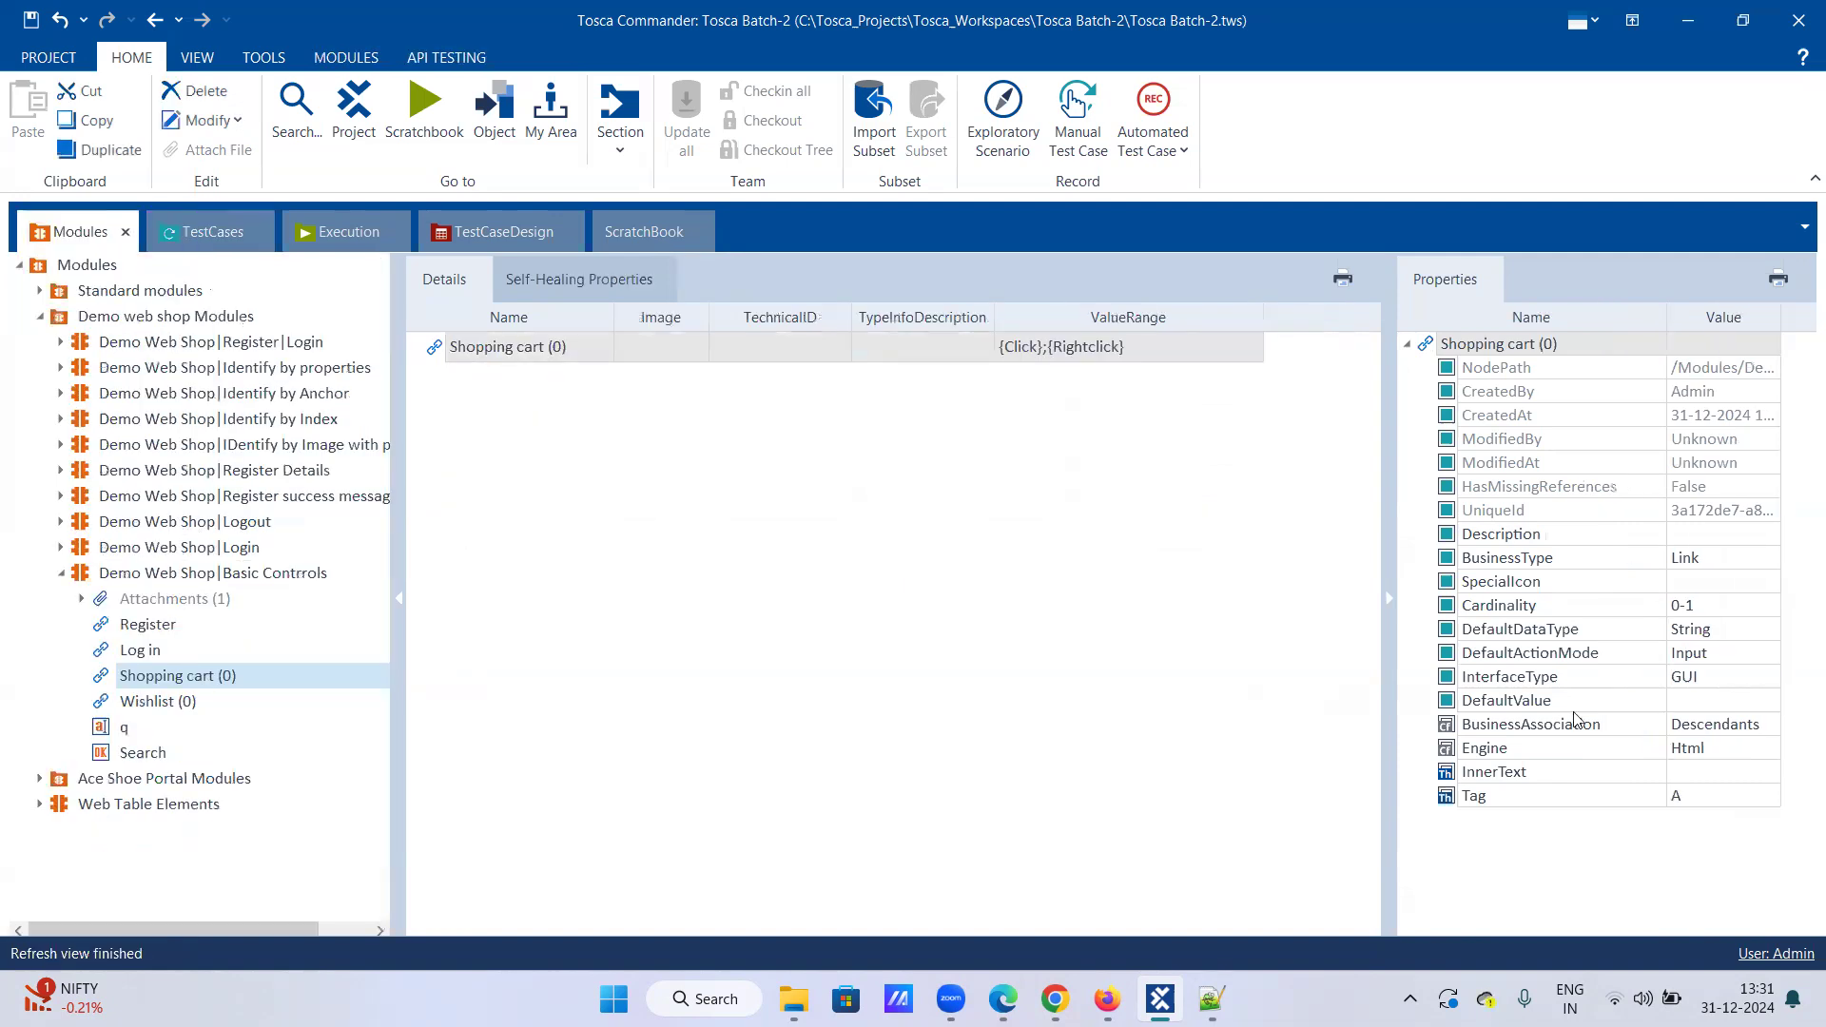
Step: Edit the Shopping cart (0) attribute's Cardinality in Properties from 0-1 to 0-N
{"action": "left_click", "coordinate": [1709, 605]}
{"action": "key", "text": "BackSpace"}
{"action": "key", "text": "Return"}
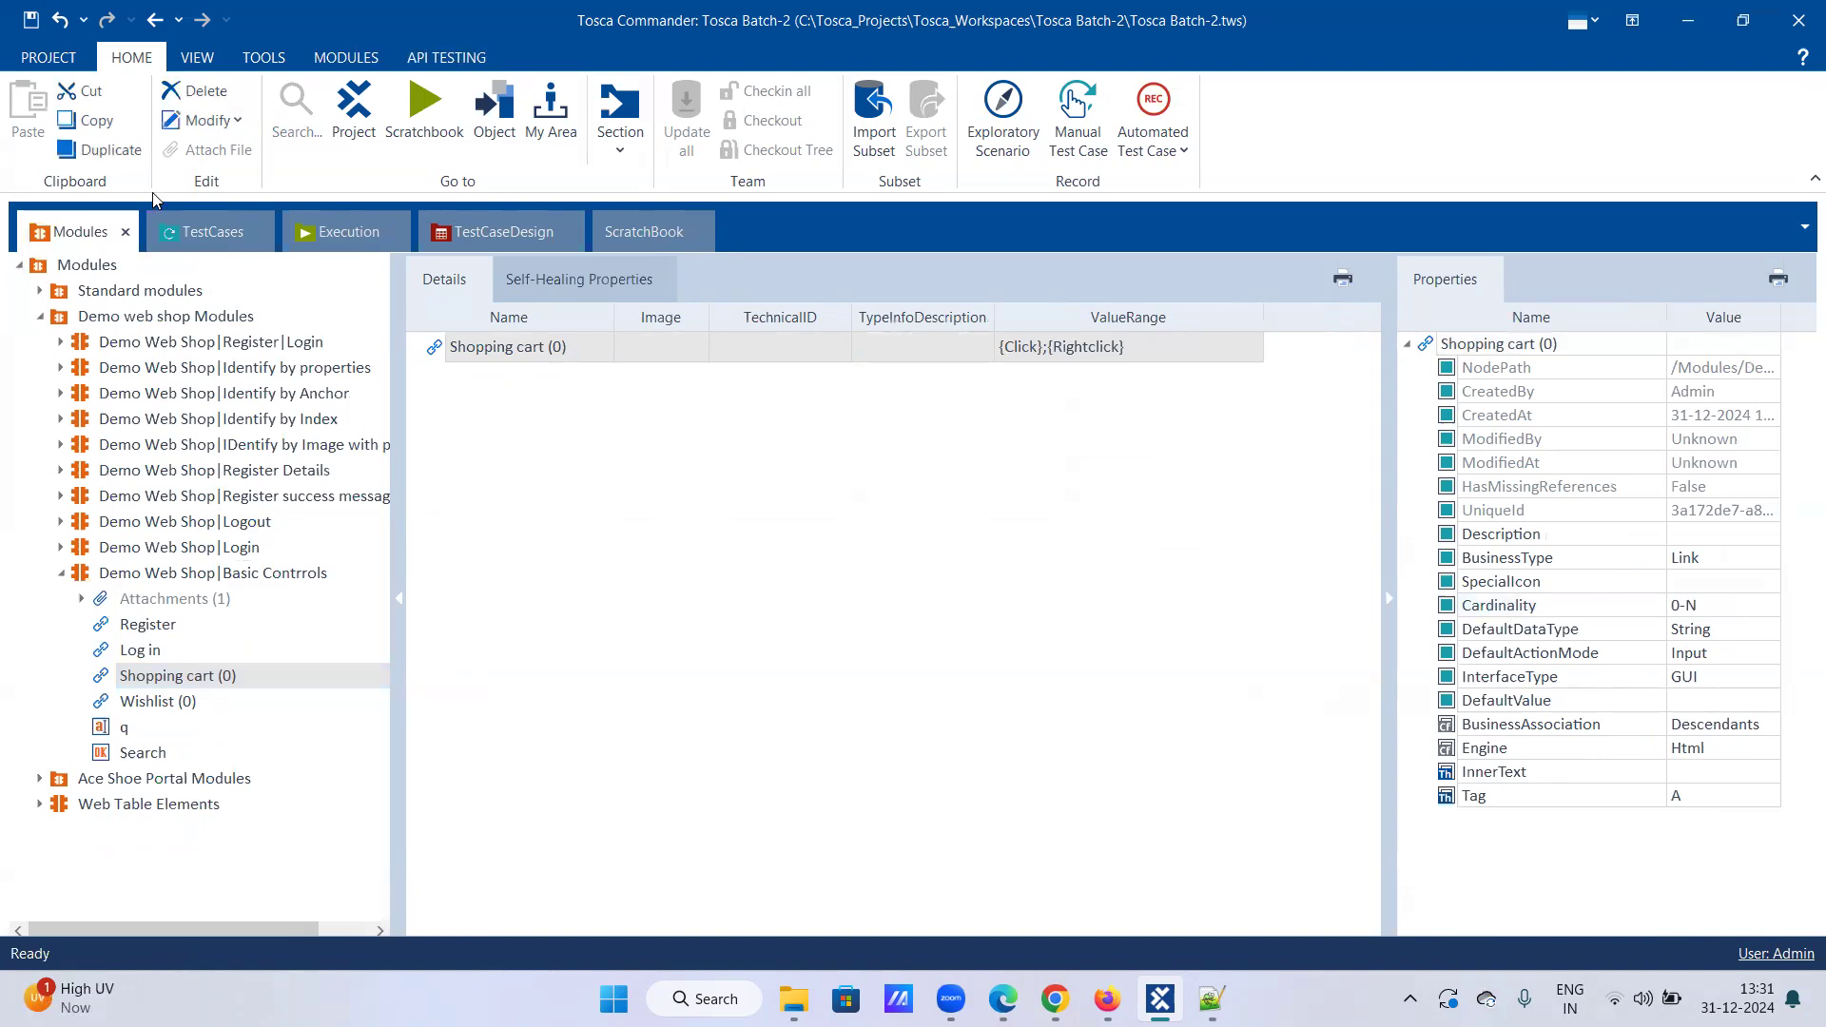
{"action": "left_click", "coordinate": [194, 231]}
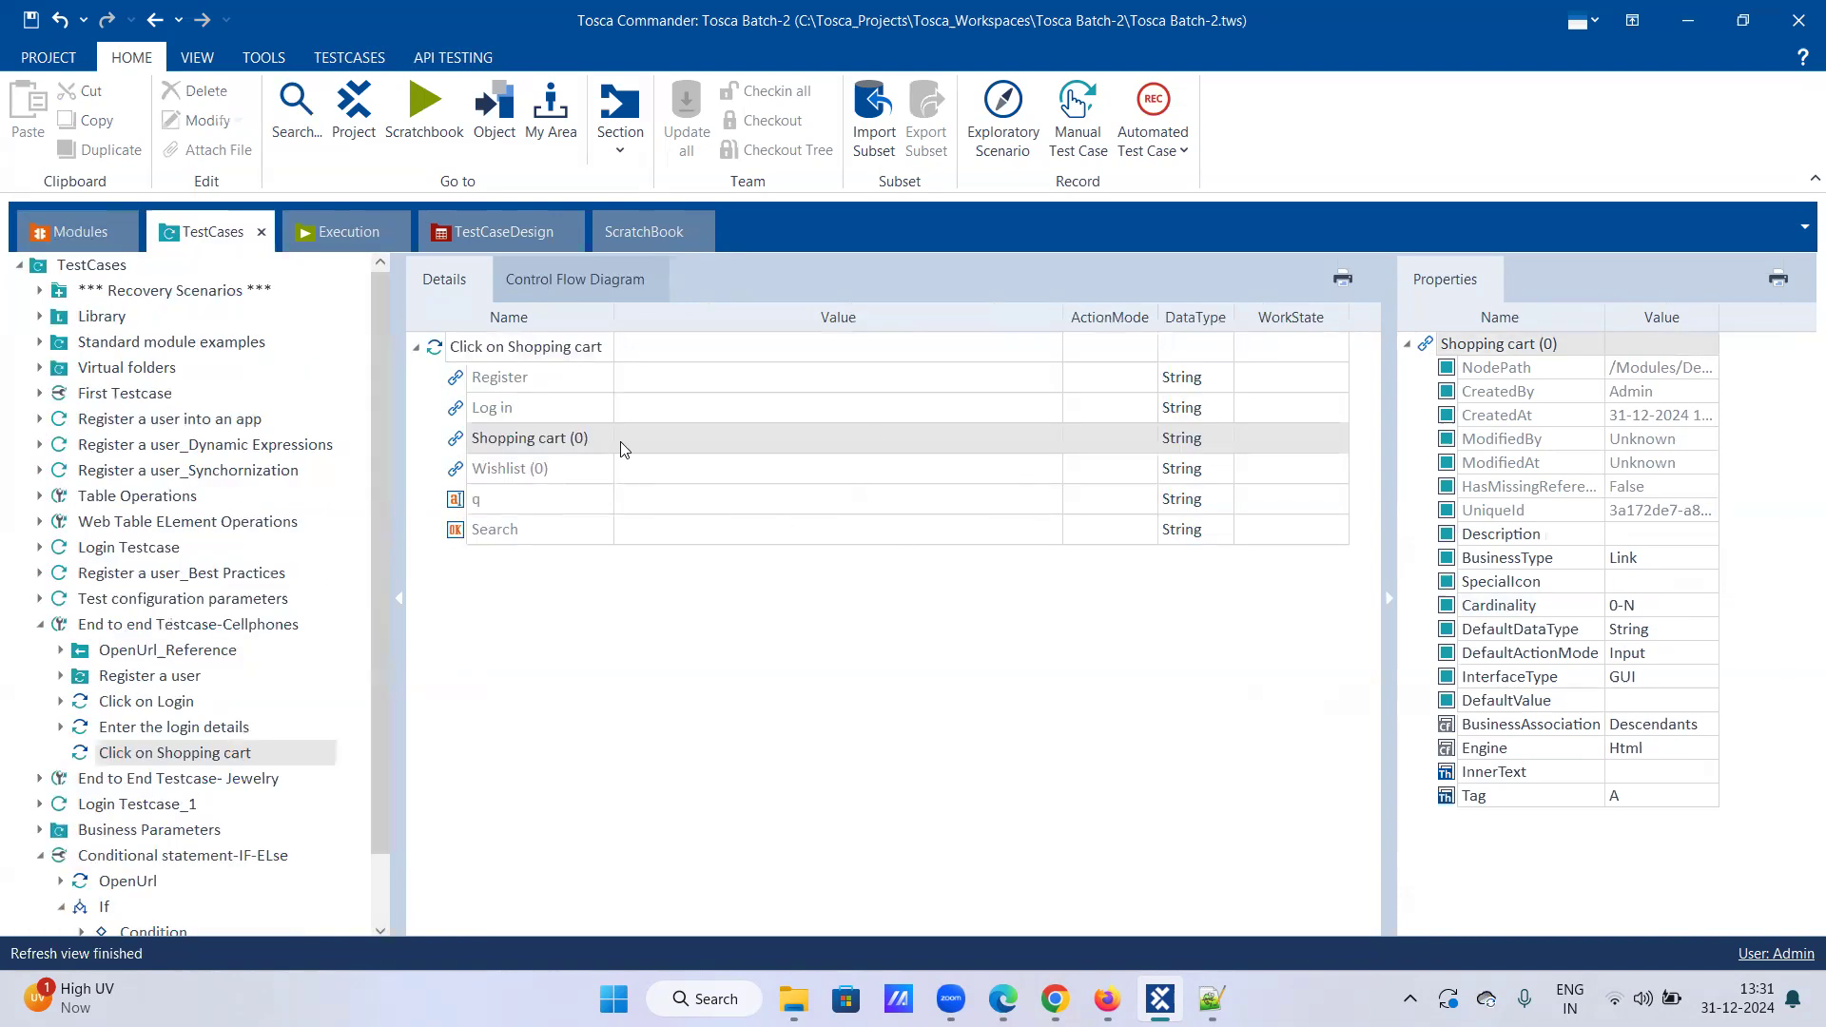
Step: Set the first Shopping cart (0) row to Visible == True with ActionMode WaitOn
{"action": "left_click", "coordinate": [704, 443]}
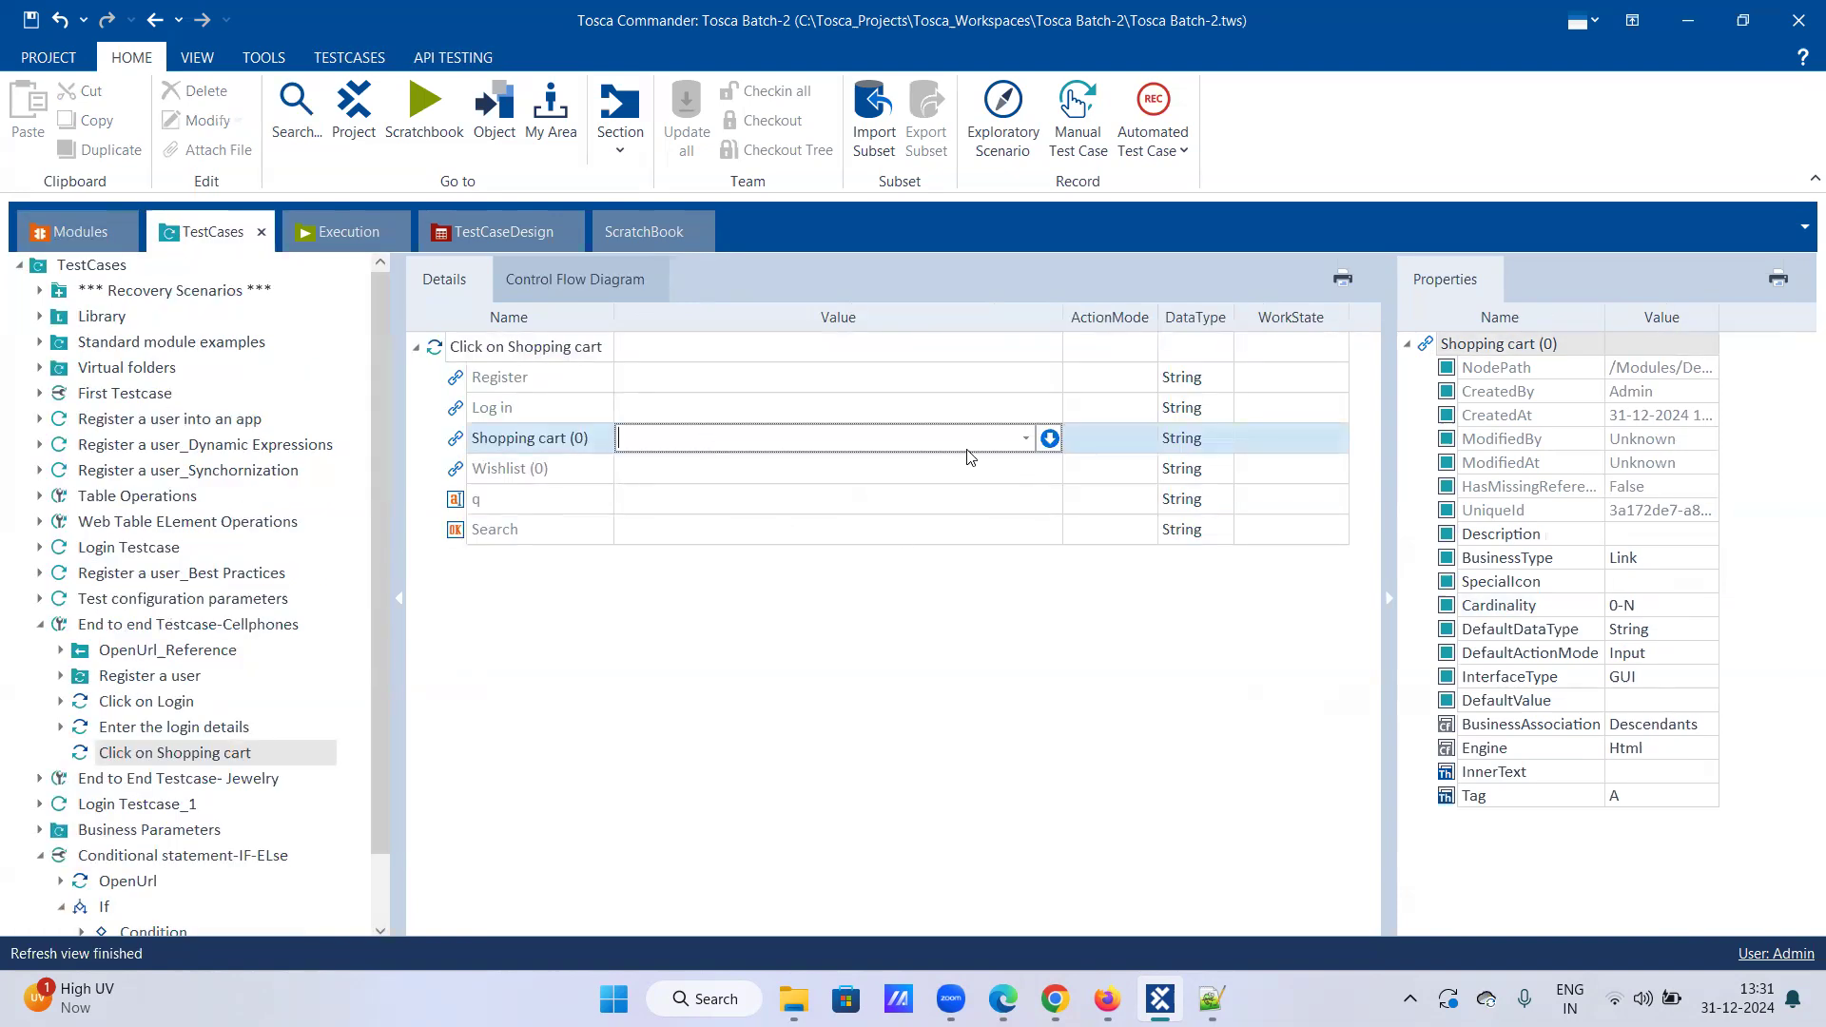
{"action": "left_click", "coordinate": [1049, 437]}
{"action": "left_click", "coordinate": [747, 468]}
{"action": "left_click", "coordinate": [680, 597]}
{"action": "left_click", "coordinate": [873, 469]}
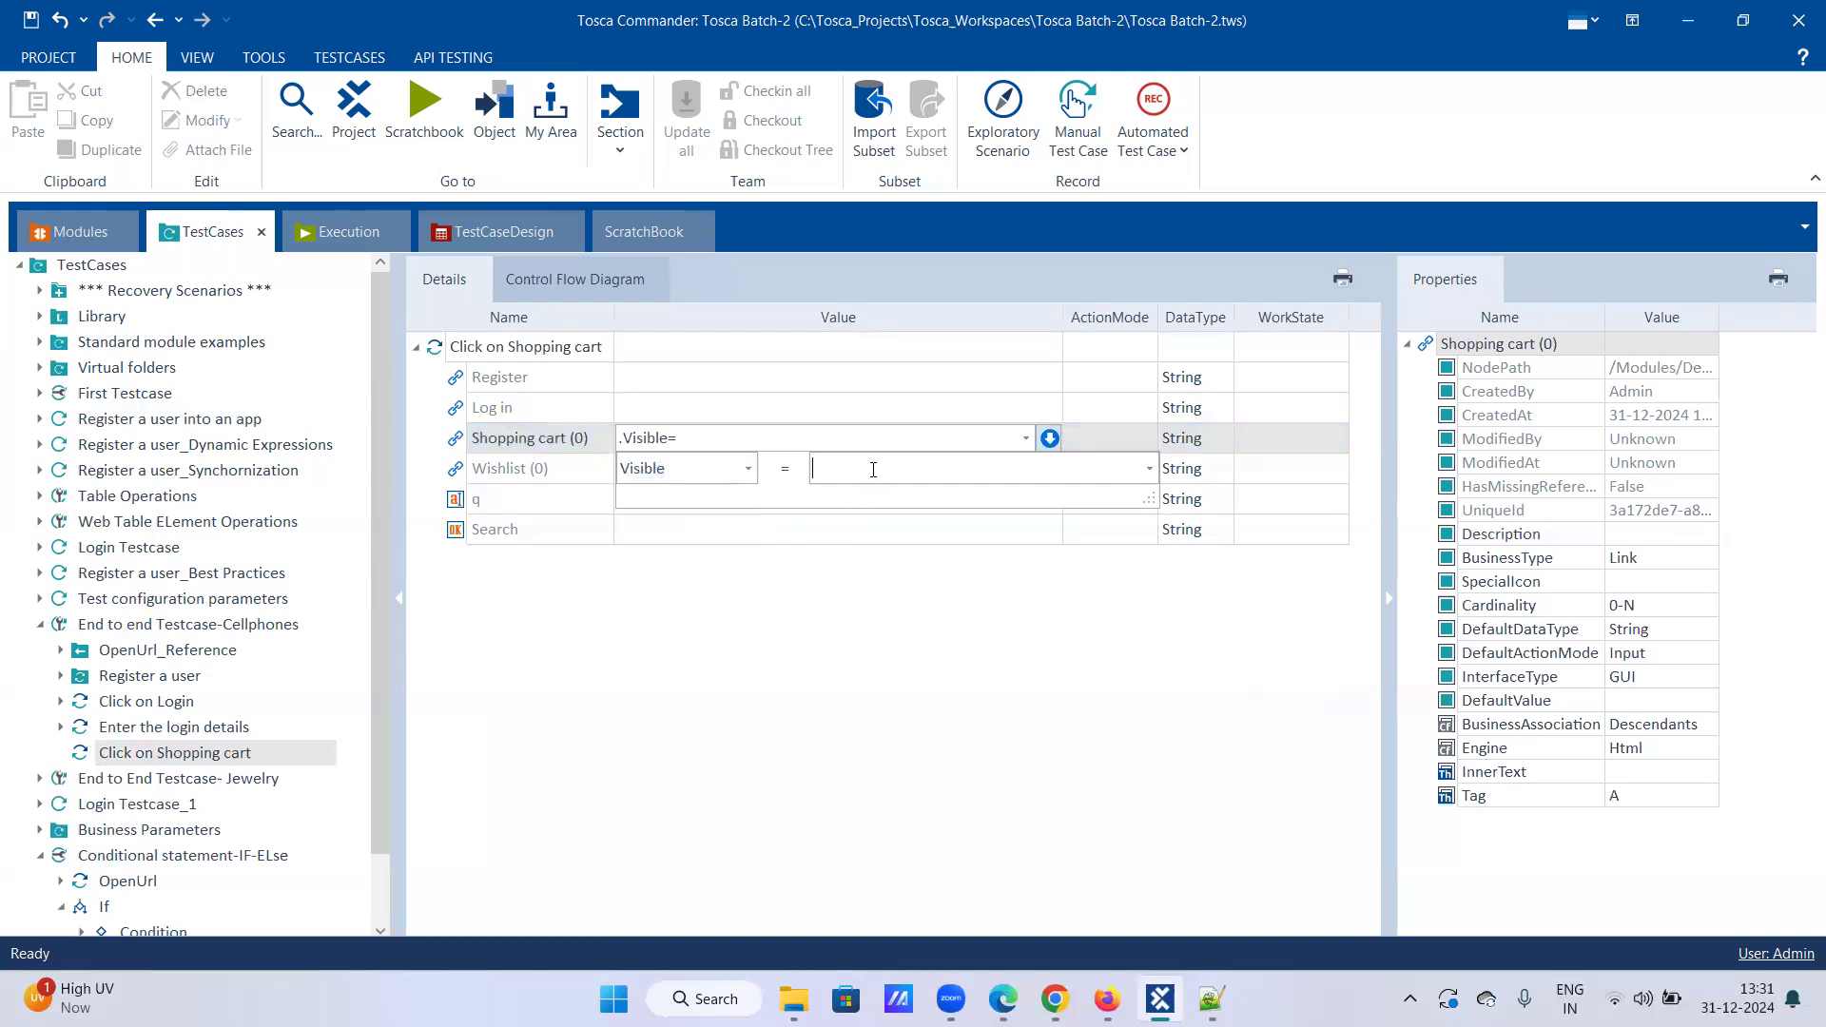
{"action": "type", "text": "True"}
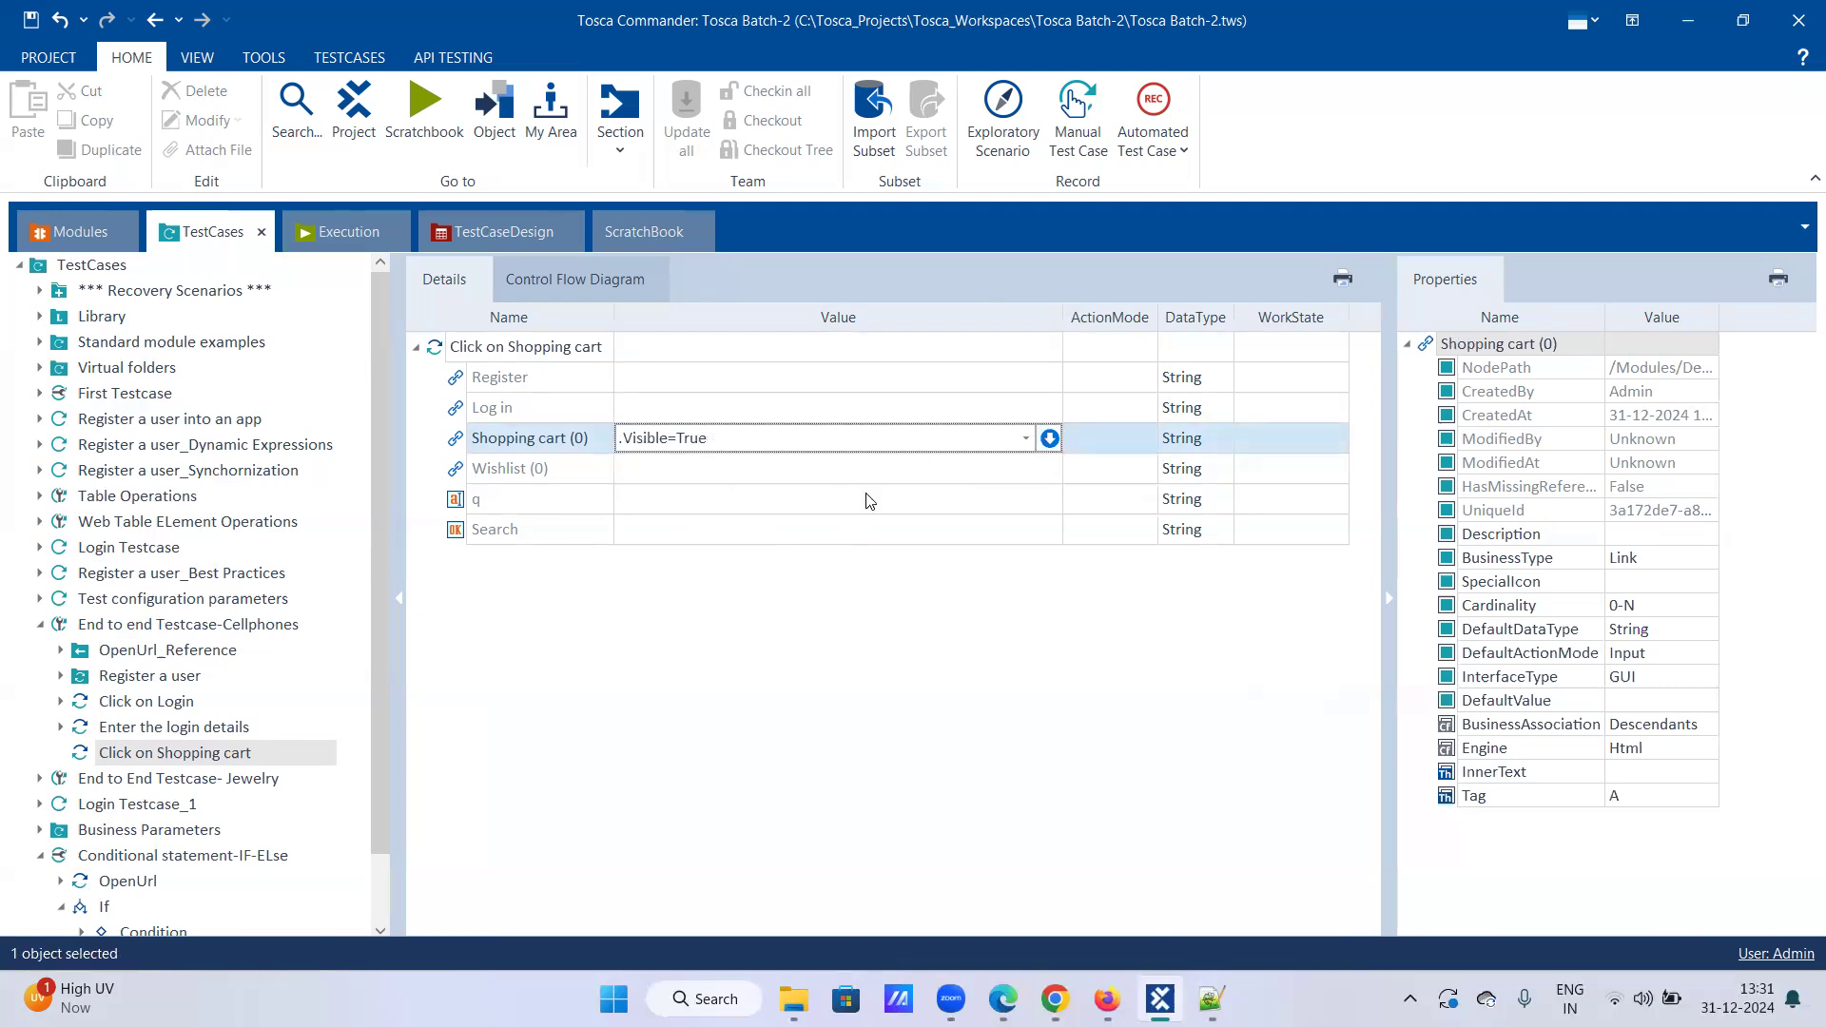
{"action": "left_click", "coordinate": [916, 506]}
{"action": "left_click", "coordinate": [1106, 447]}
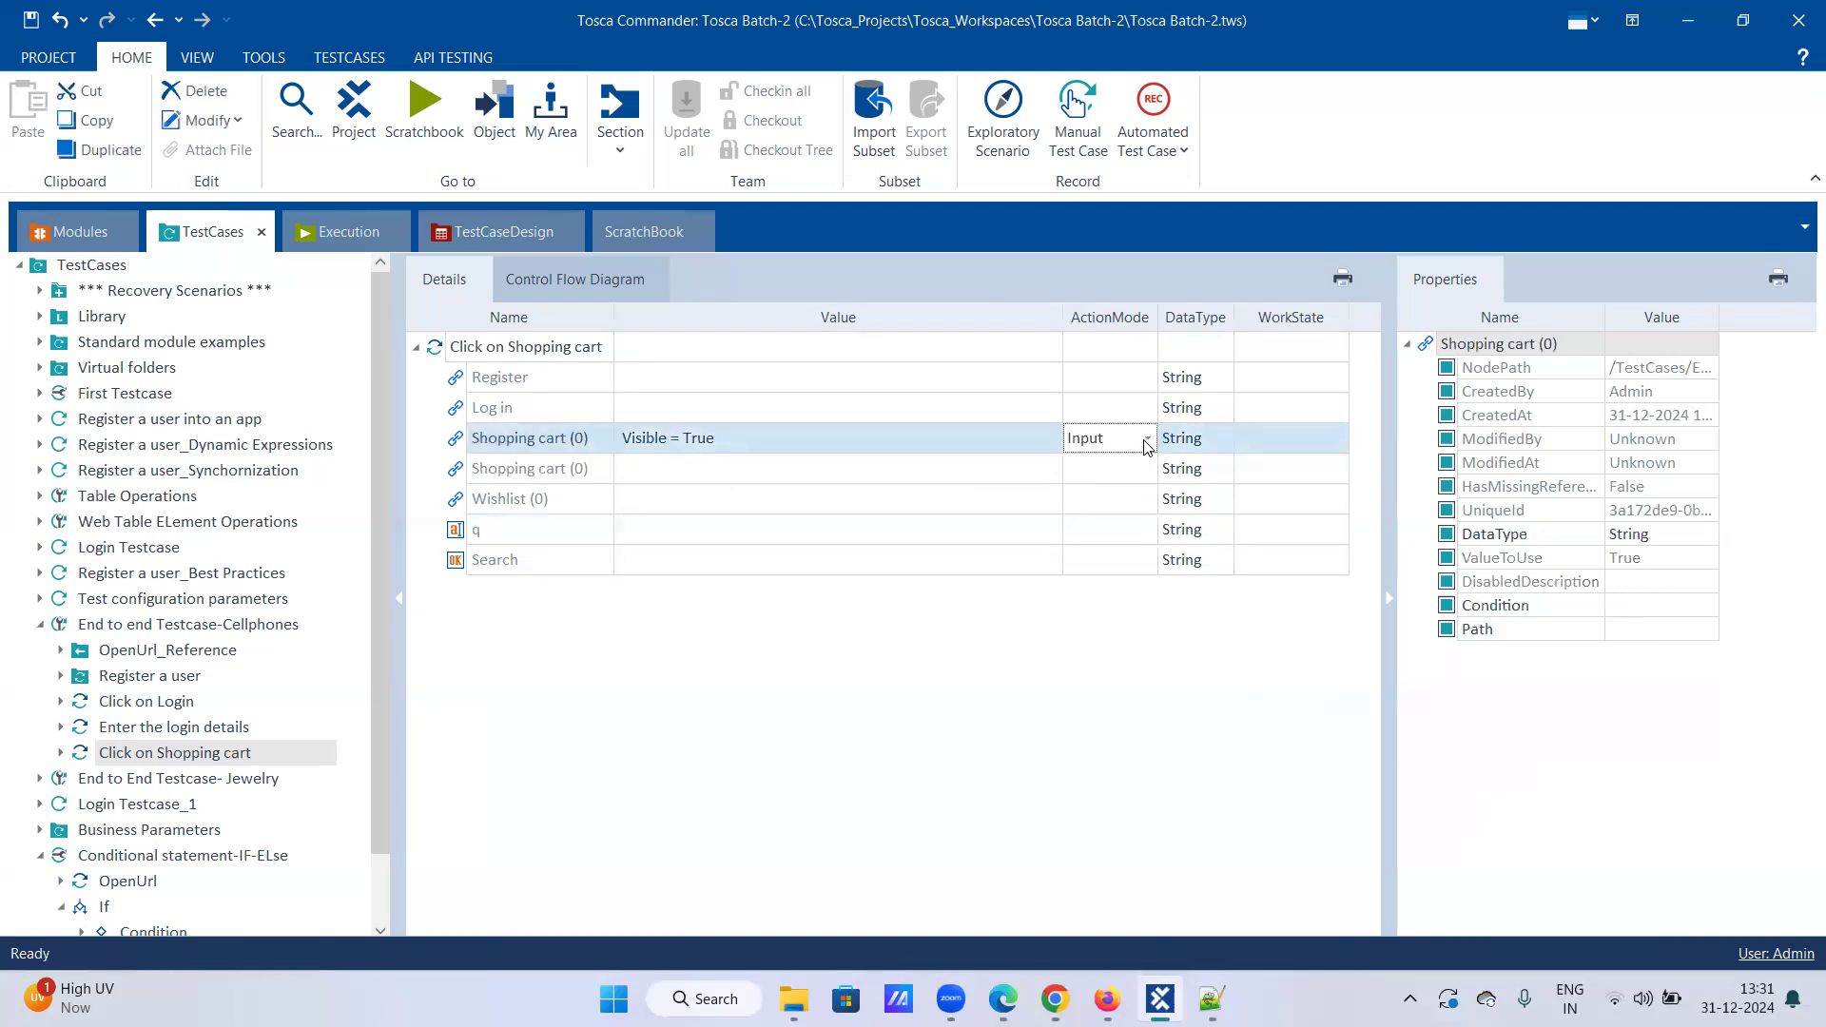
{"action": "left_click", "coordinate": [1147, 444]}
{"action": "left_click", "coordinate": [1093, 546]}
Step: Re-check the first row's condition, keeping Visible == True
{"action": "left_click", "coordinate": [748, 471]}
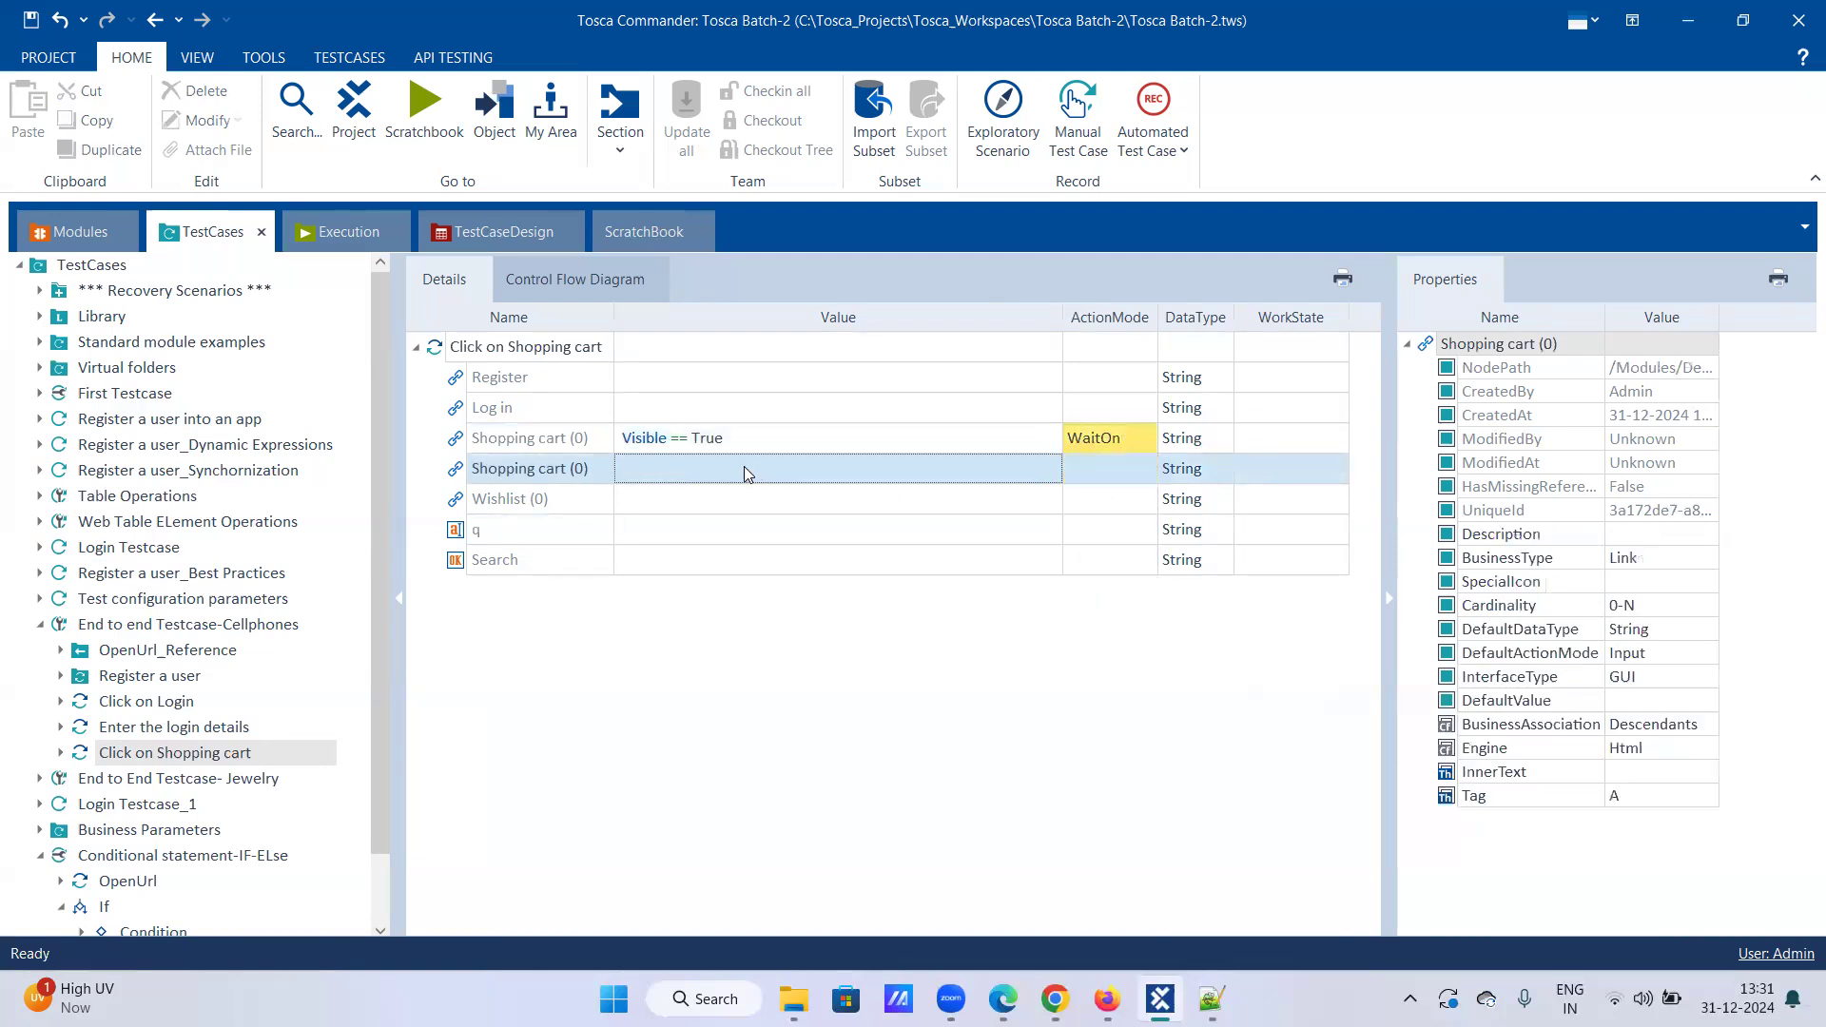
{"action": "left_click", "coordinate": [681, 439]}
{"action": "left_click", "coordinate": [1034, 443]}
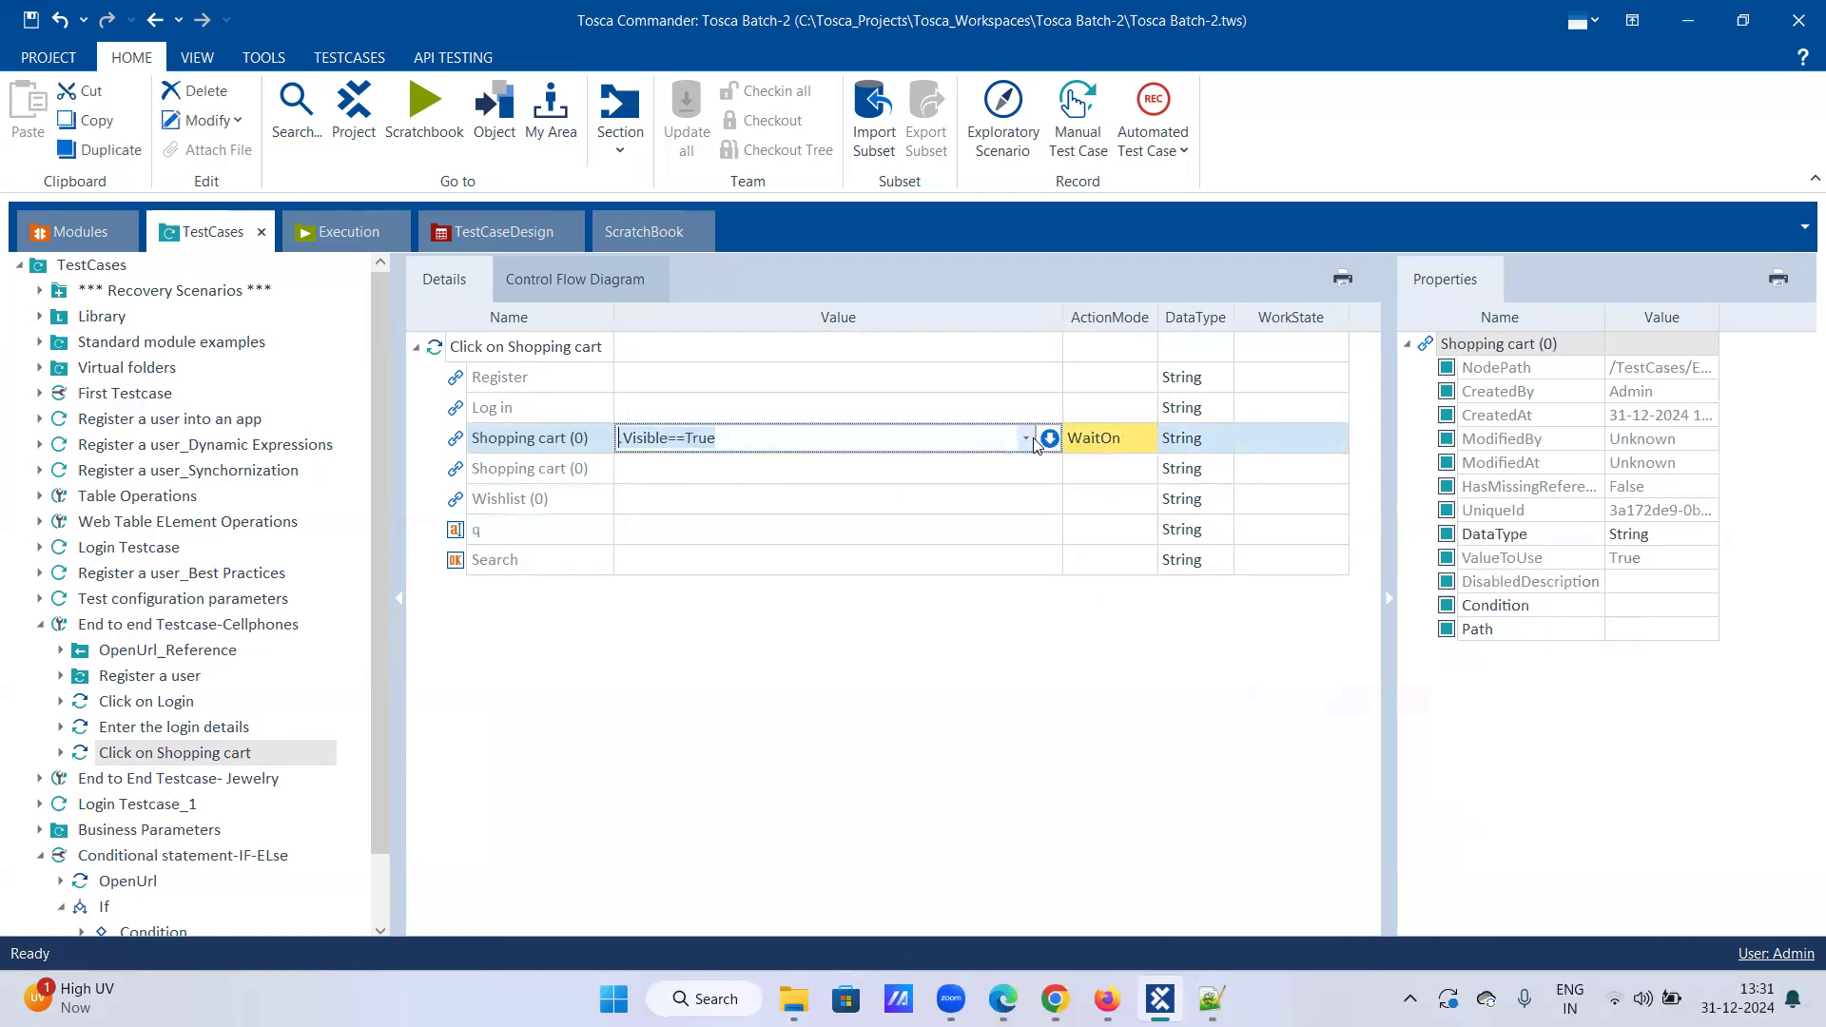
{"action": "left_click", "coordinate": [1024, 439]}
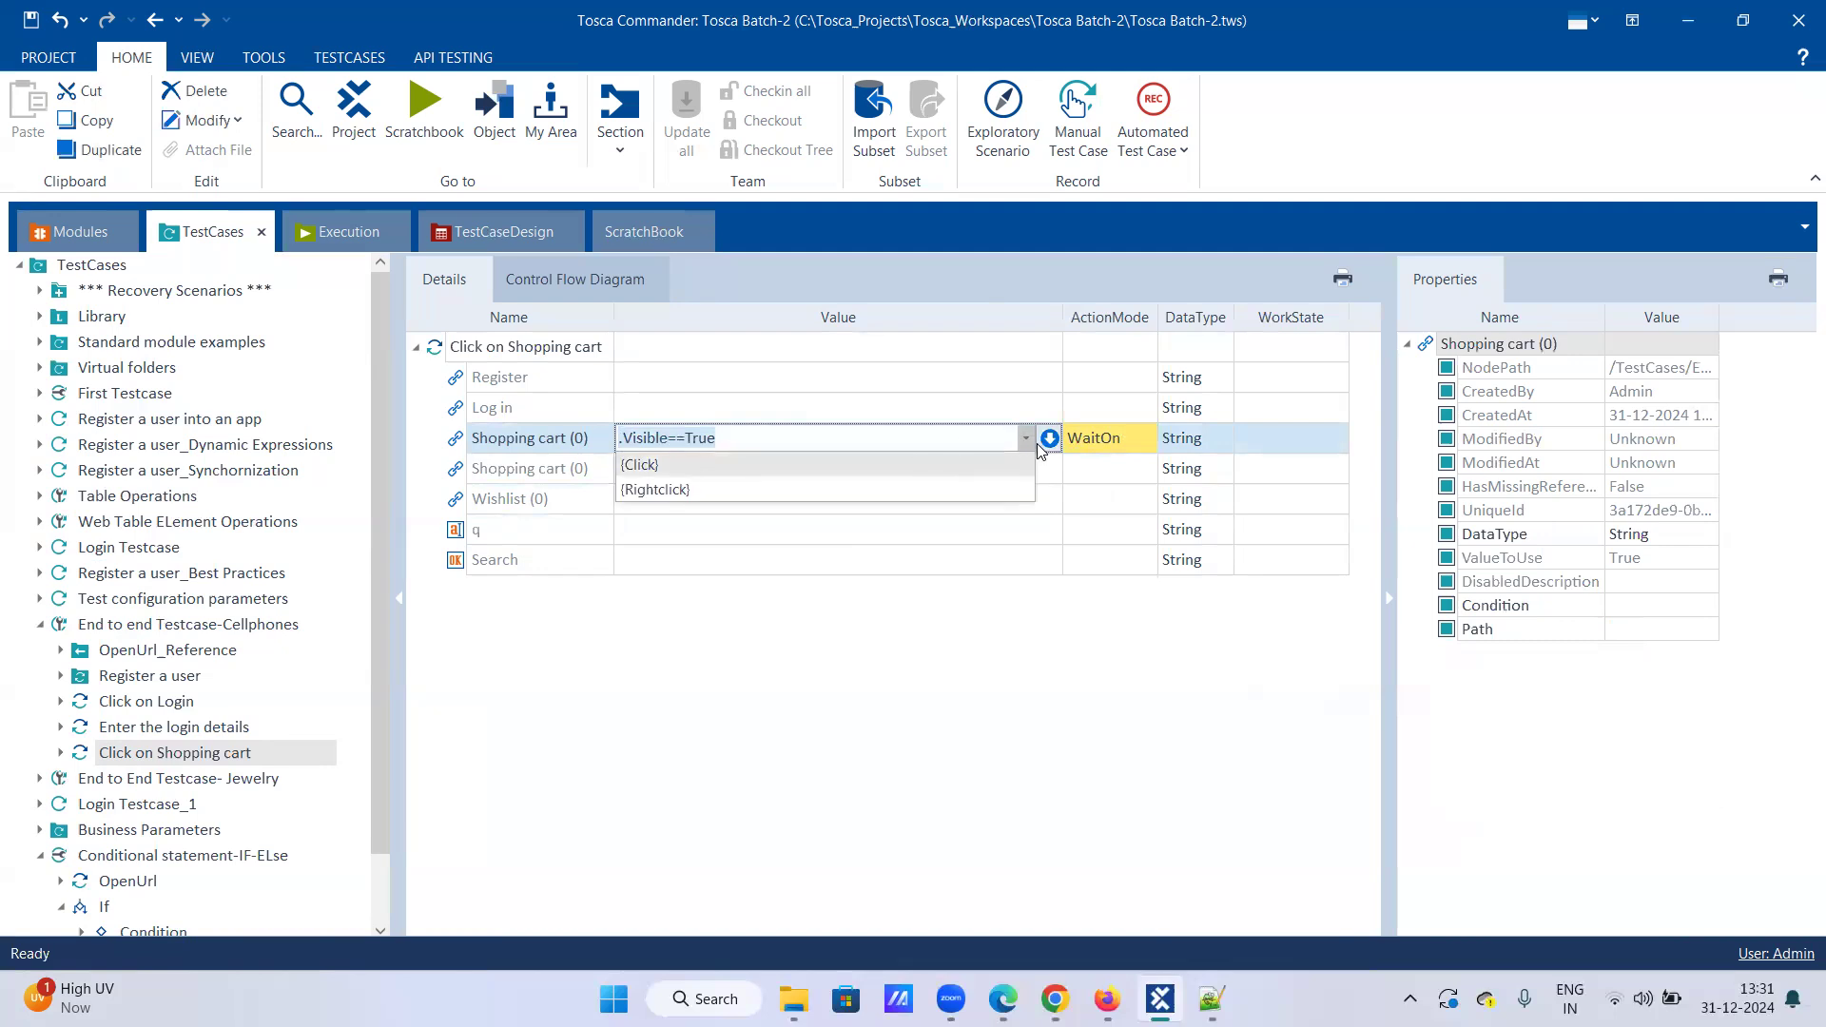
{"action": "left_click", "coordinate": [748, 468]}
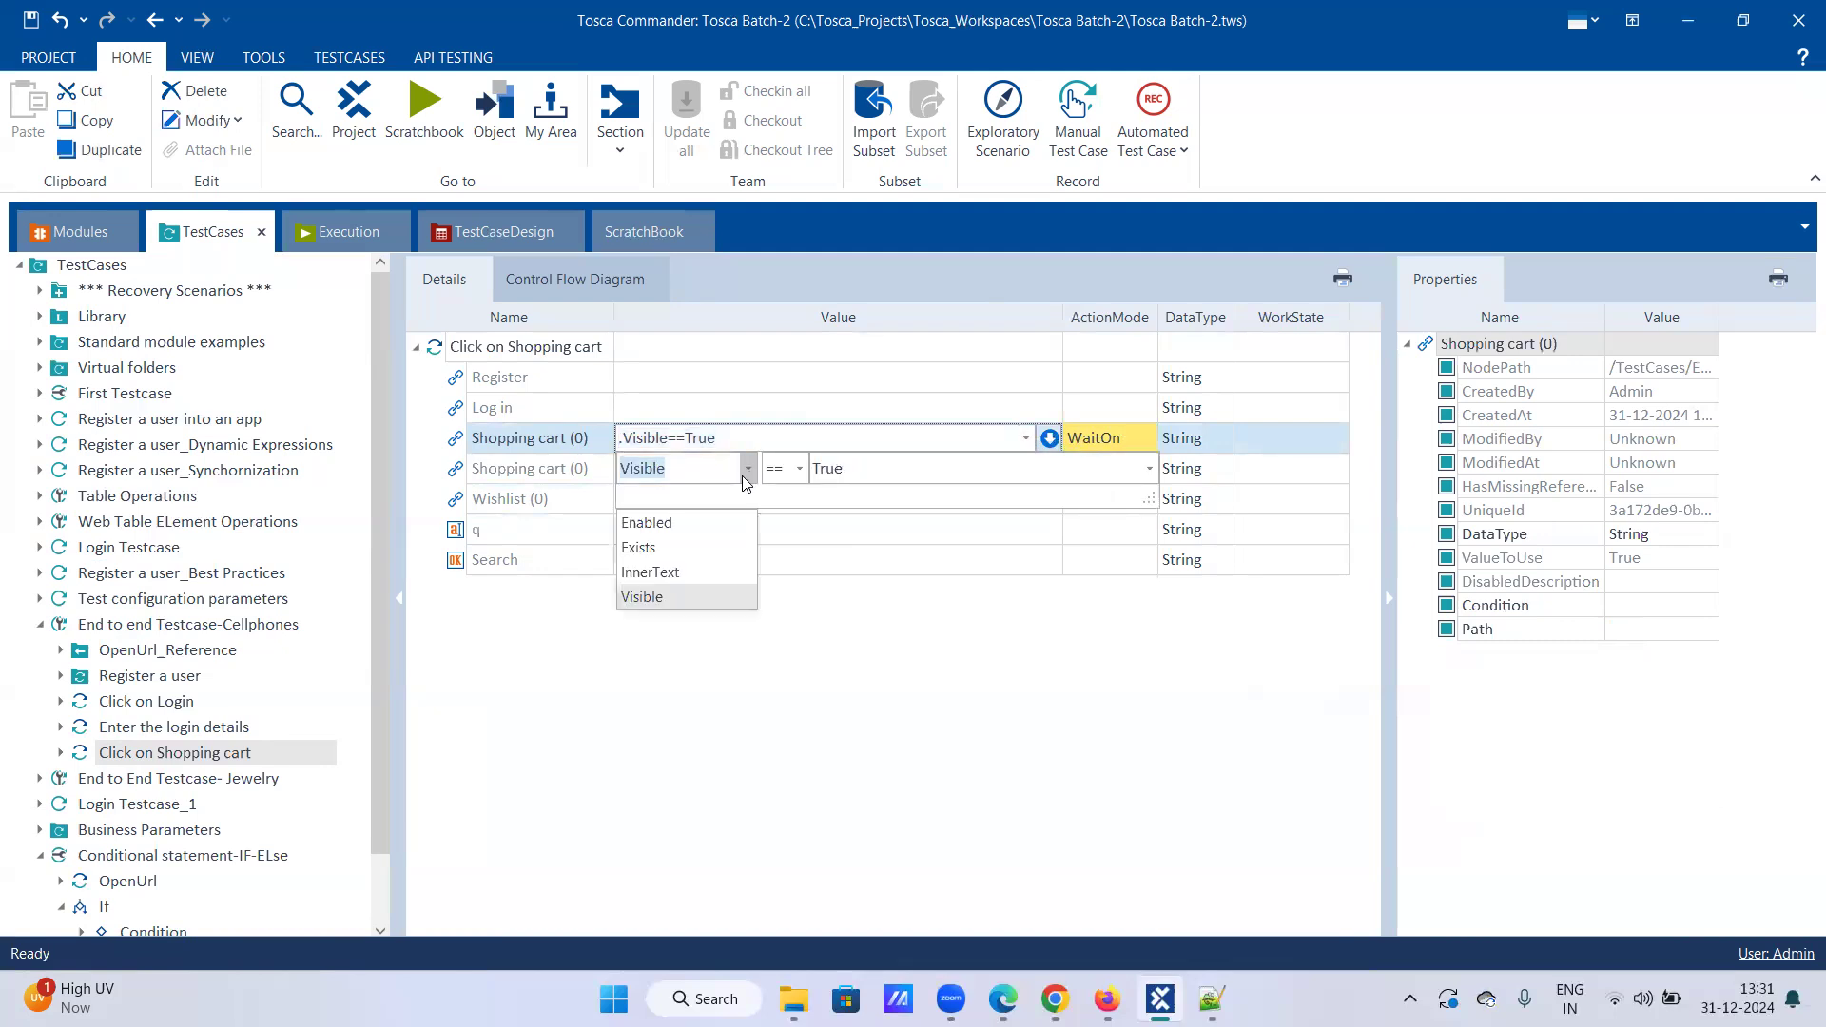
{"action": "left_click", "coordinate": [644, 595]}
{"action": "left_click", "coordinate": [874, 470]}
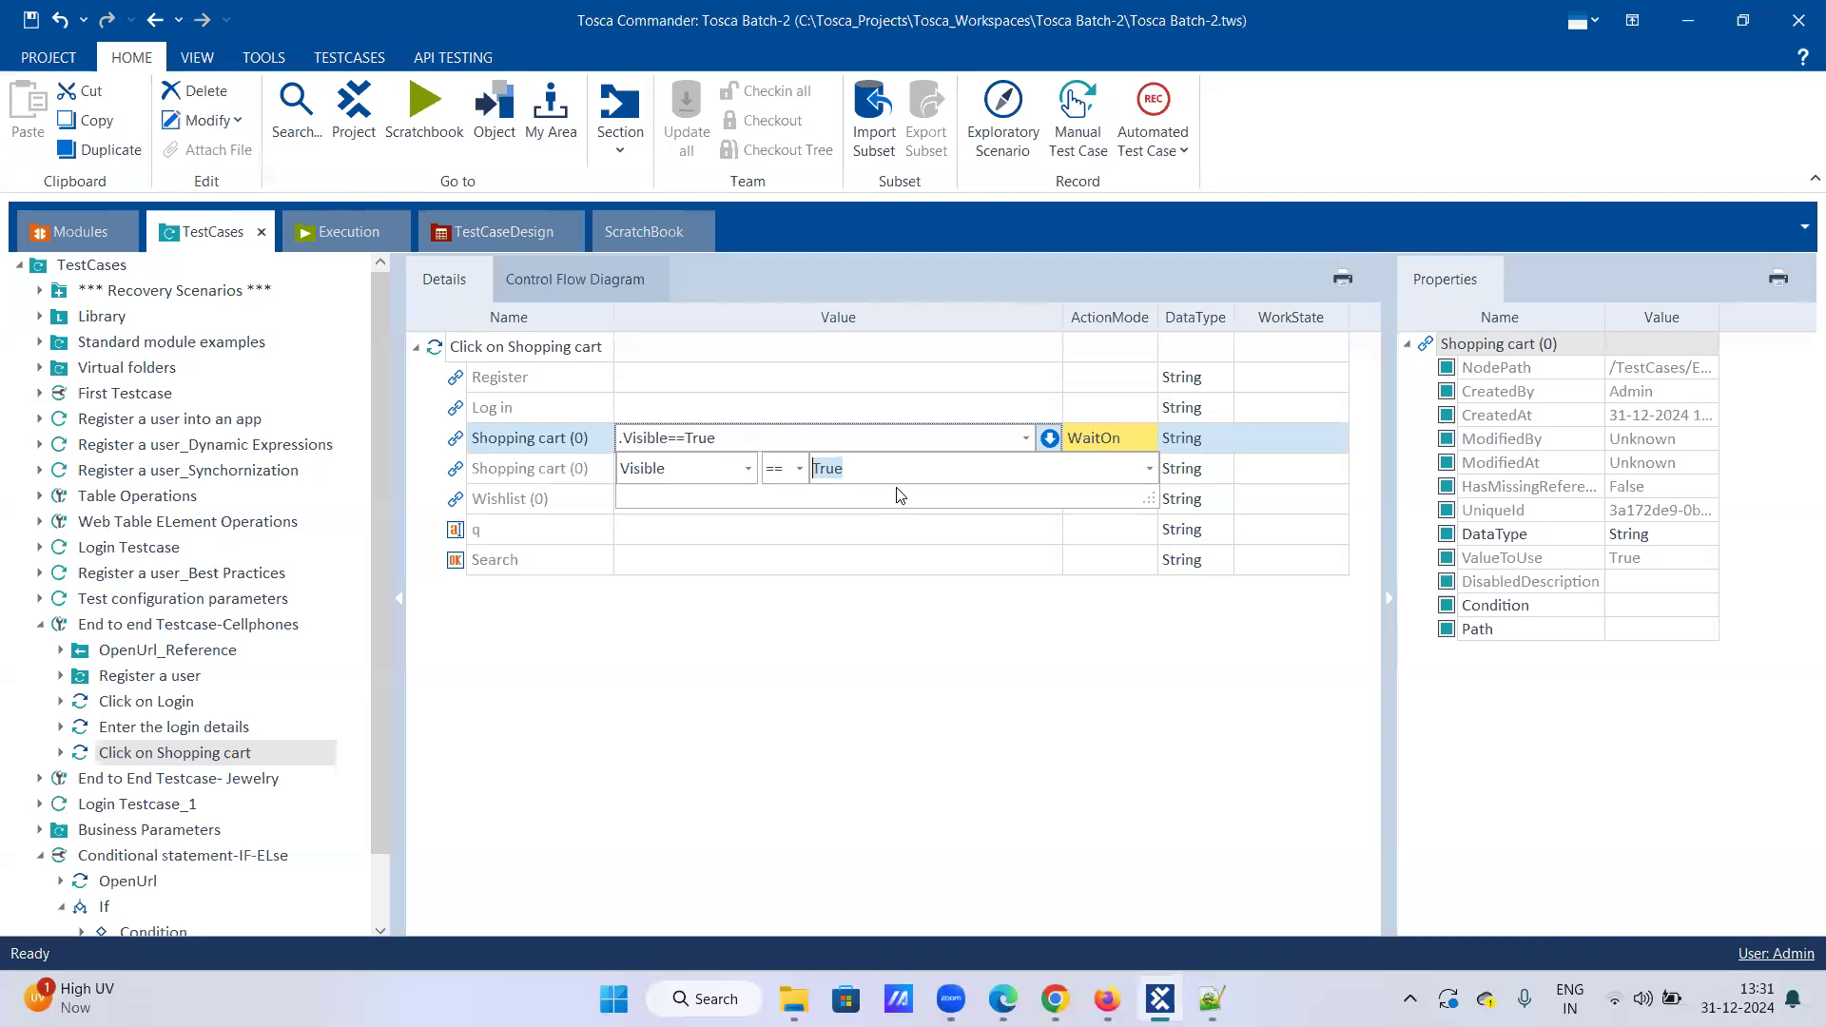
{"action": "left_click", "coordinate": [1164, 521]}
Step: Give the second Shopping cart (0) row the value {Click} and save the test case
{"action": "left_click", "coordinate": [821, 467]}
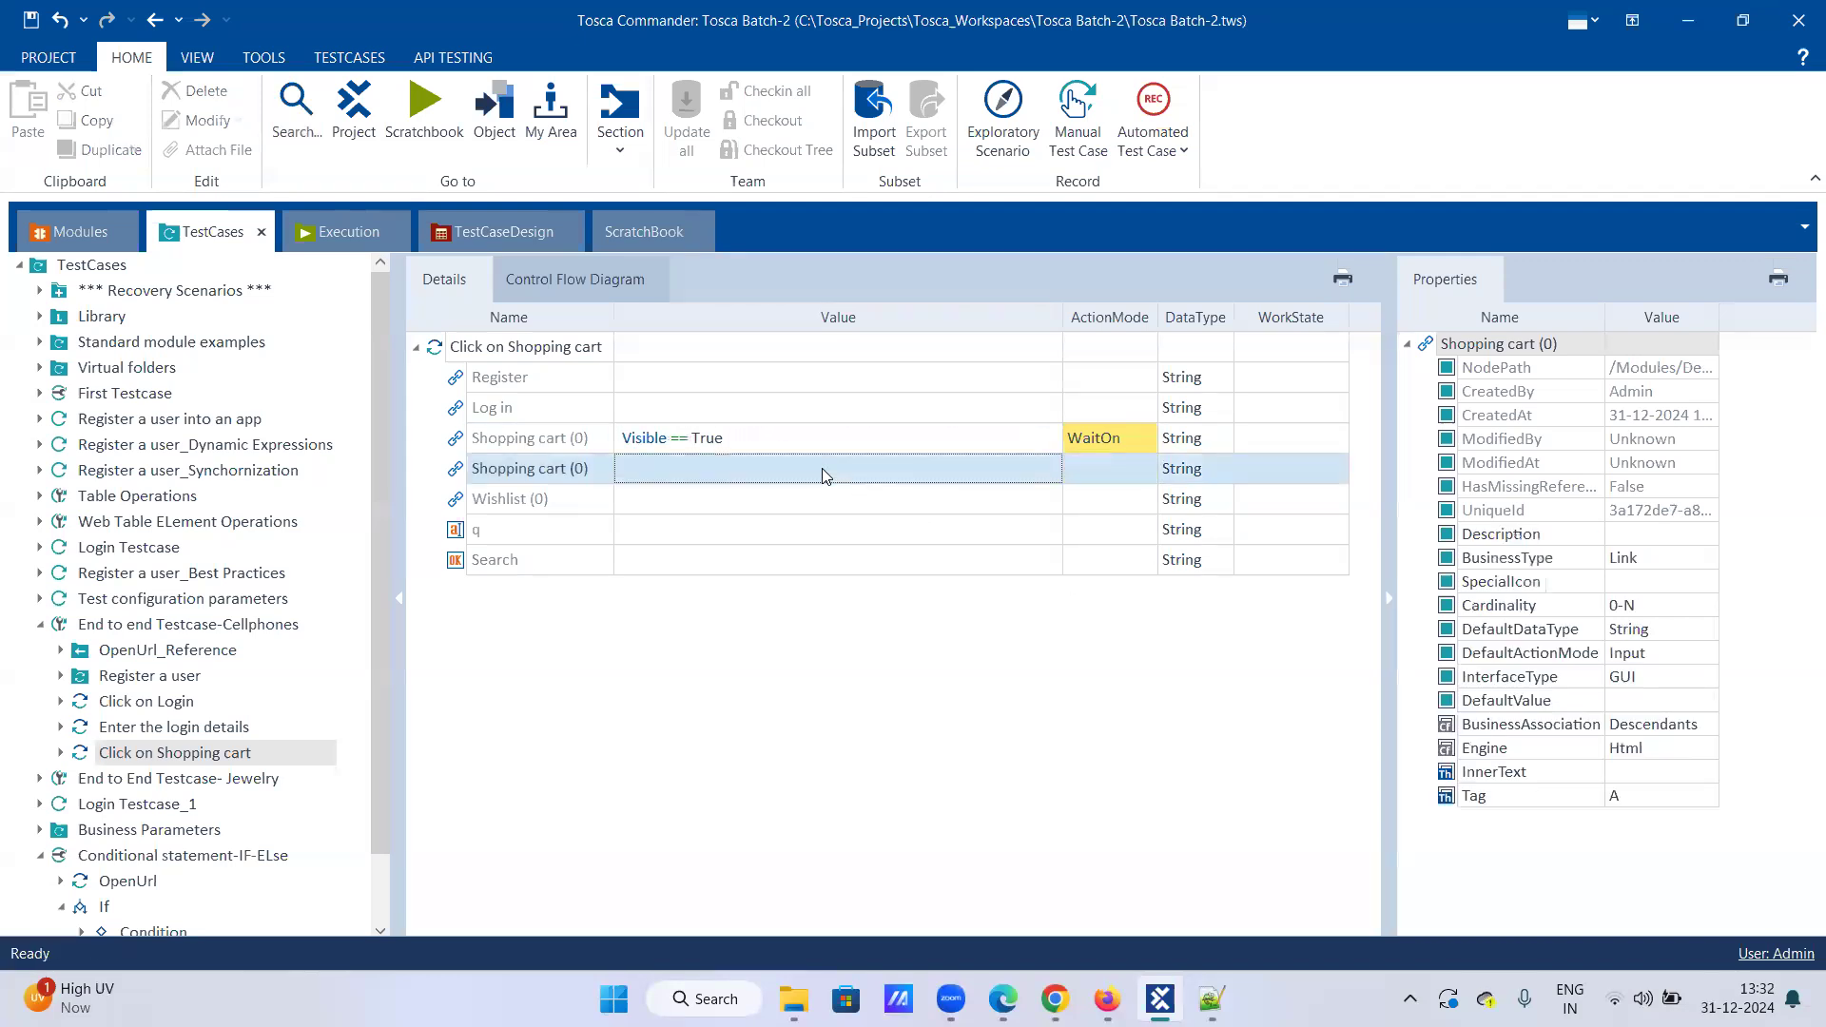
{"action": "left_click", "coordinate": [1025, 468]}
{"action": "left_click", "coordinate": [735, 494]}
{"action": "left_click", "coordinate": [1079, 470]}
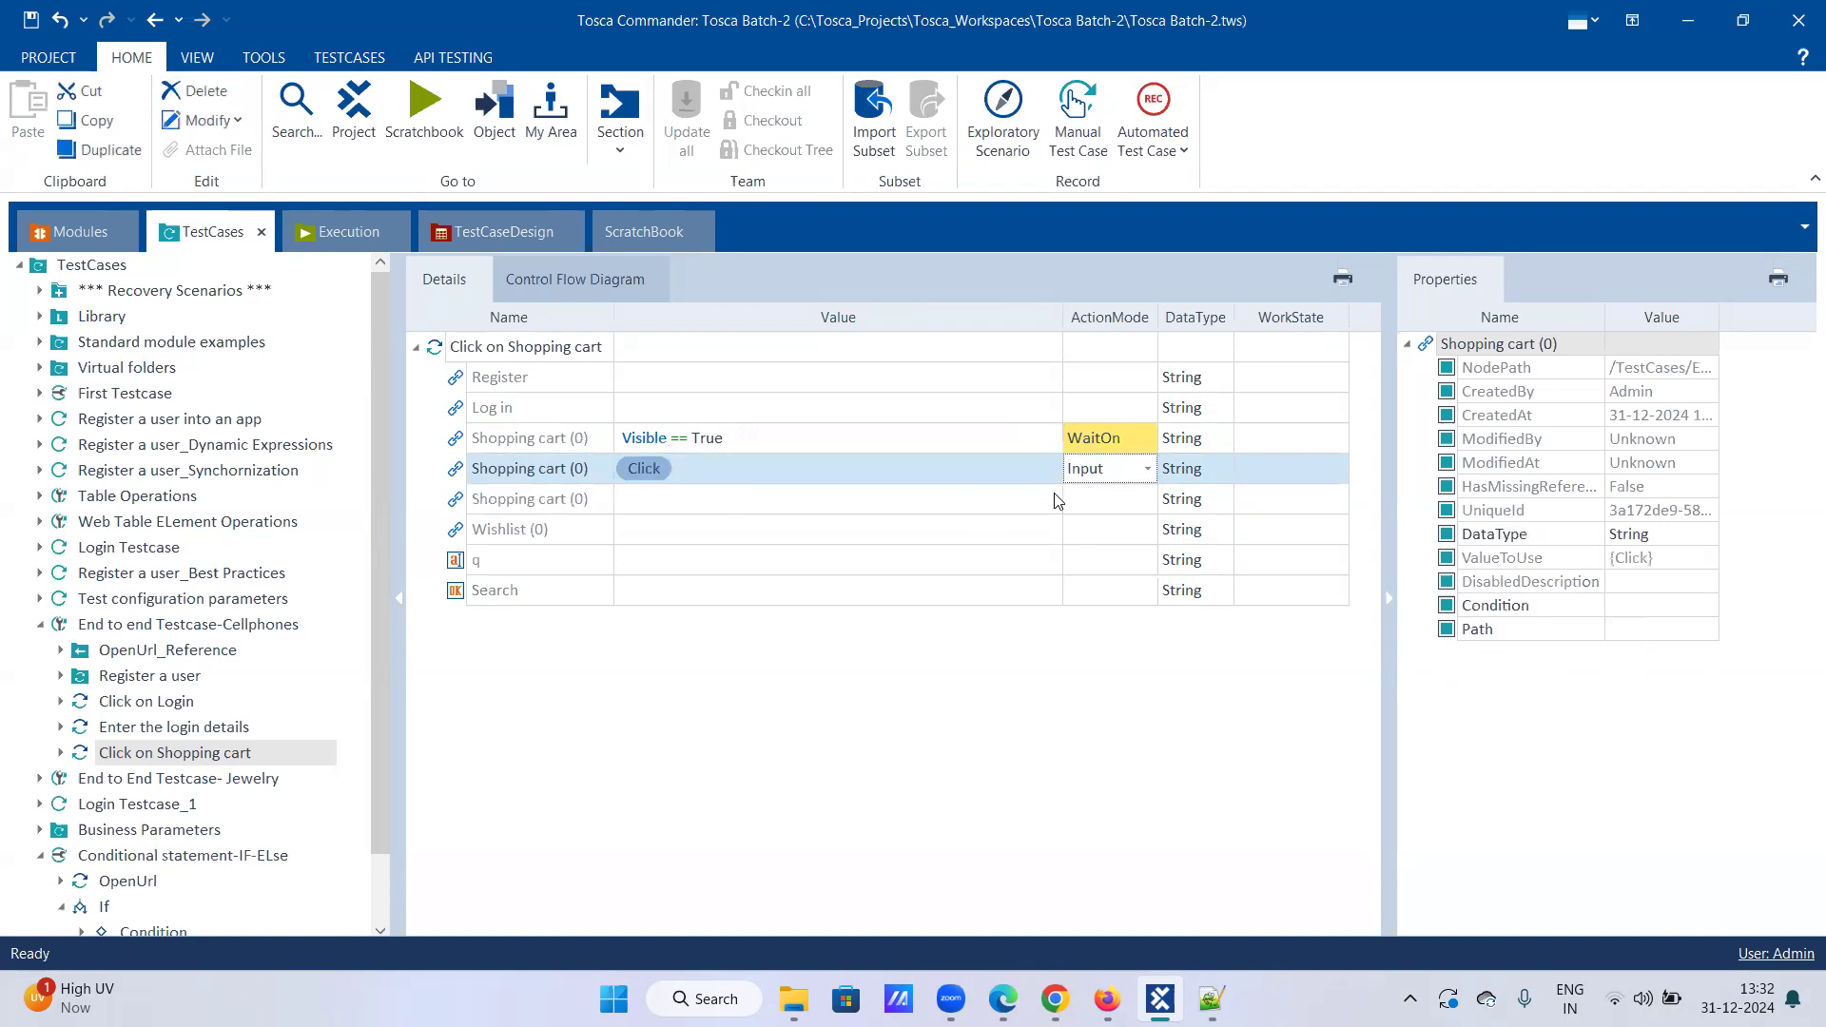
{"action": "left_click", "coordinate": [881, 498]}
{"action": "left_click", "coordinate": [32, 20]}
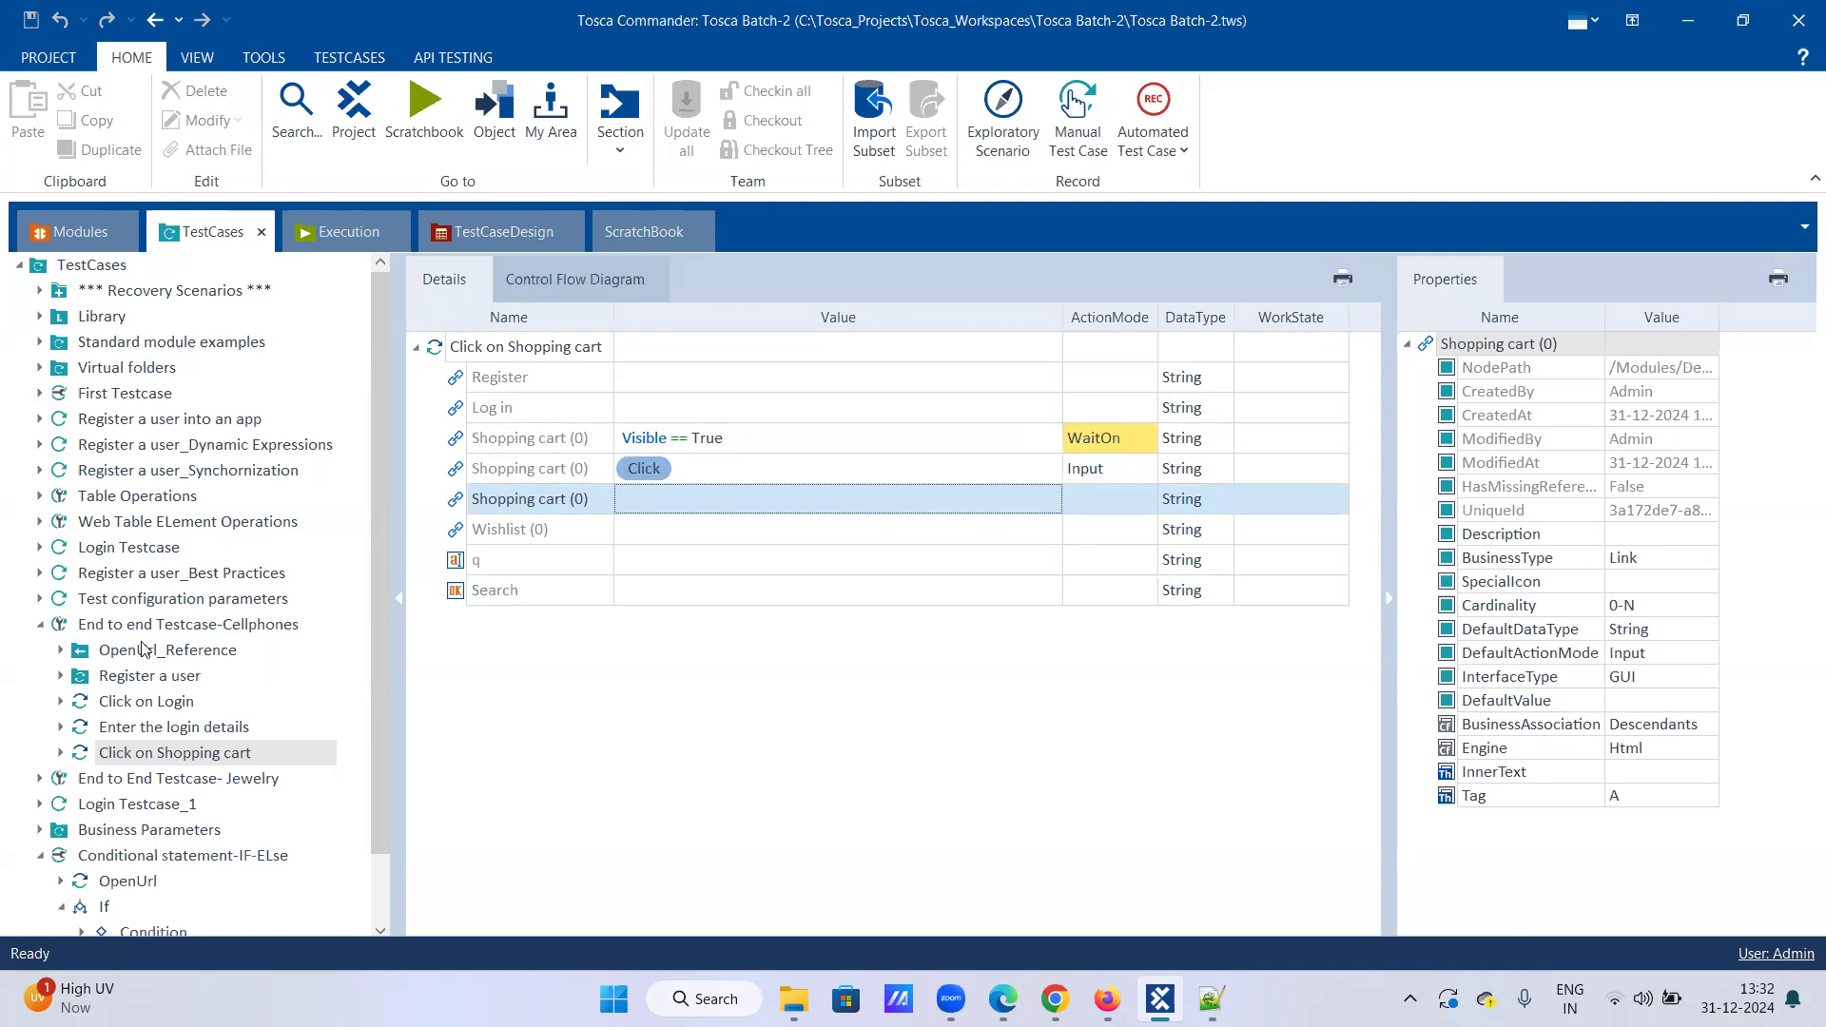
Step: Re-expand End to end Testcase-Cellphones to display its new Click on Shopping cart step
{"action": "left_click", "coordinate": [39, 549]}
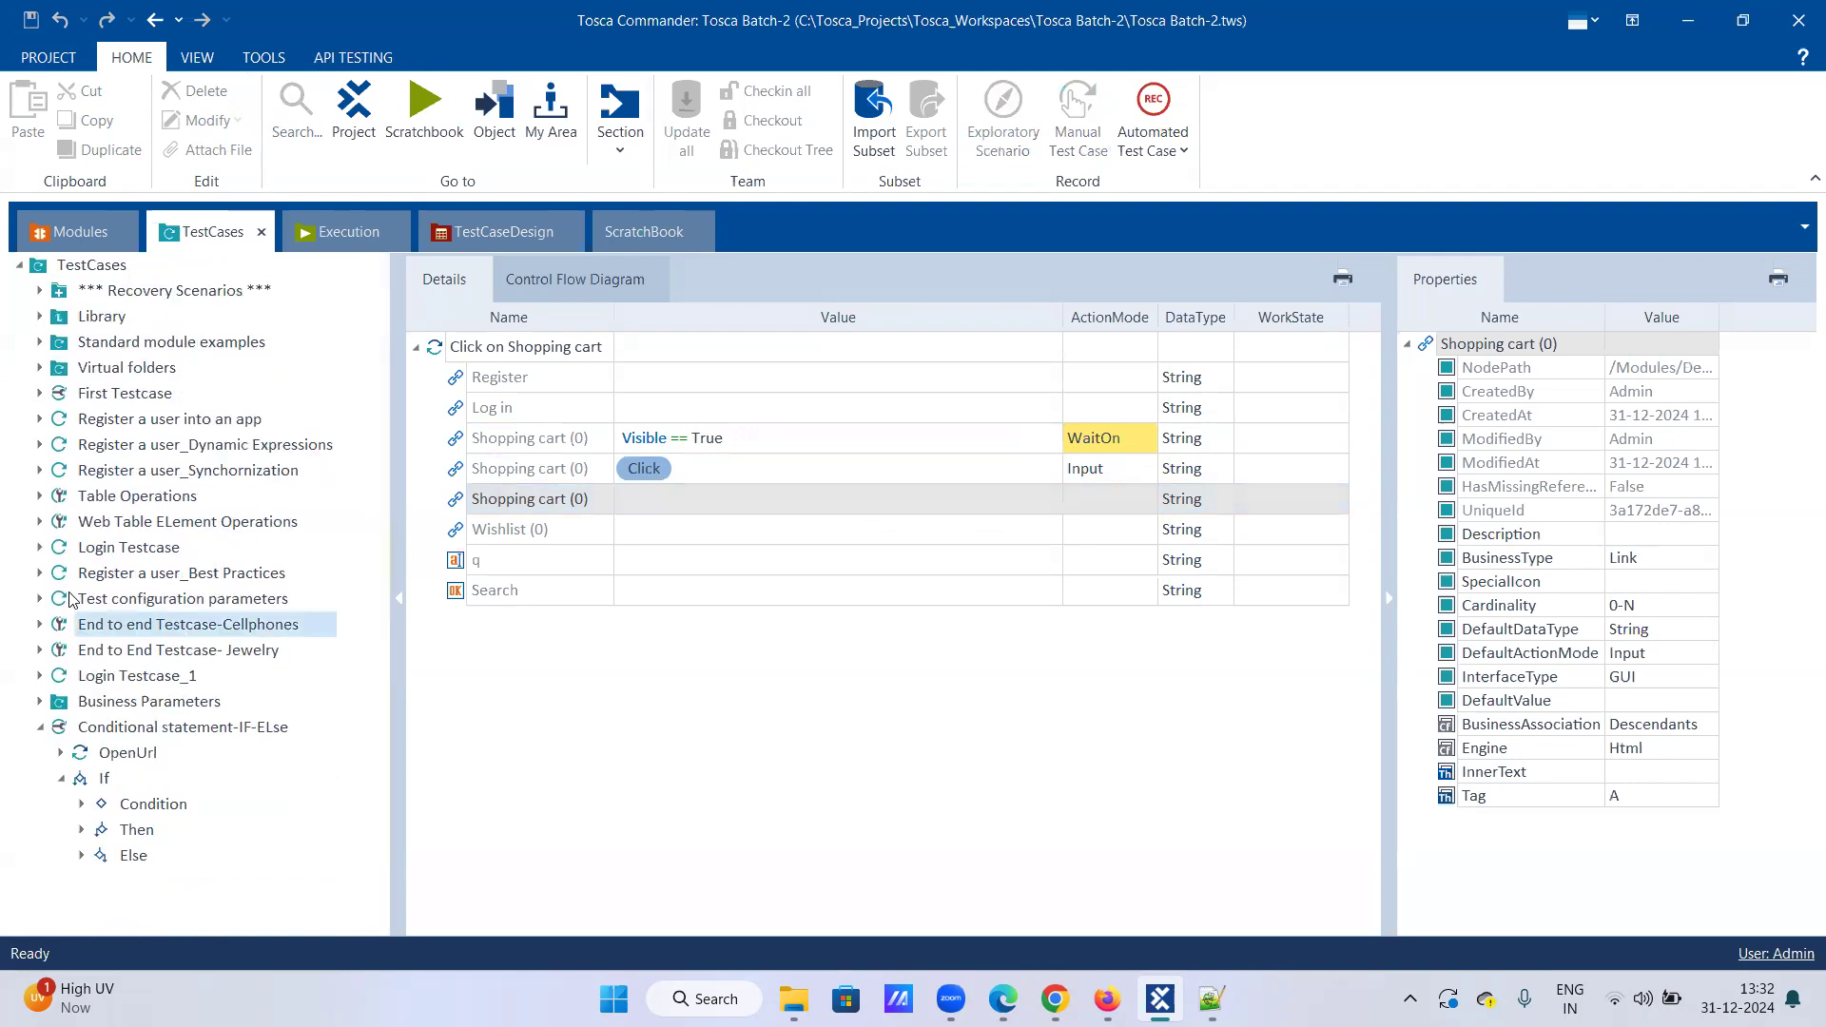
{"action": "left_click", "coordinate": [40, 625]}
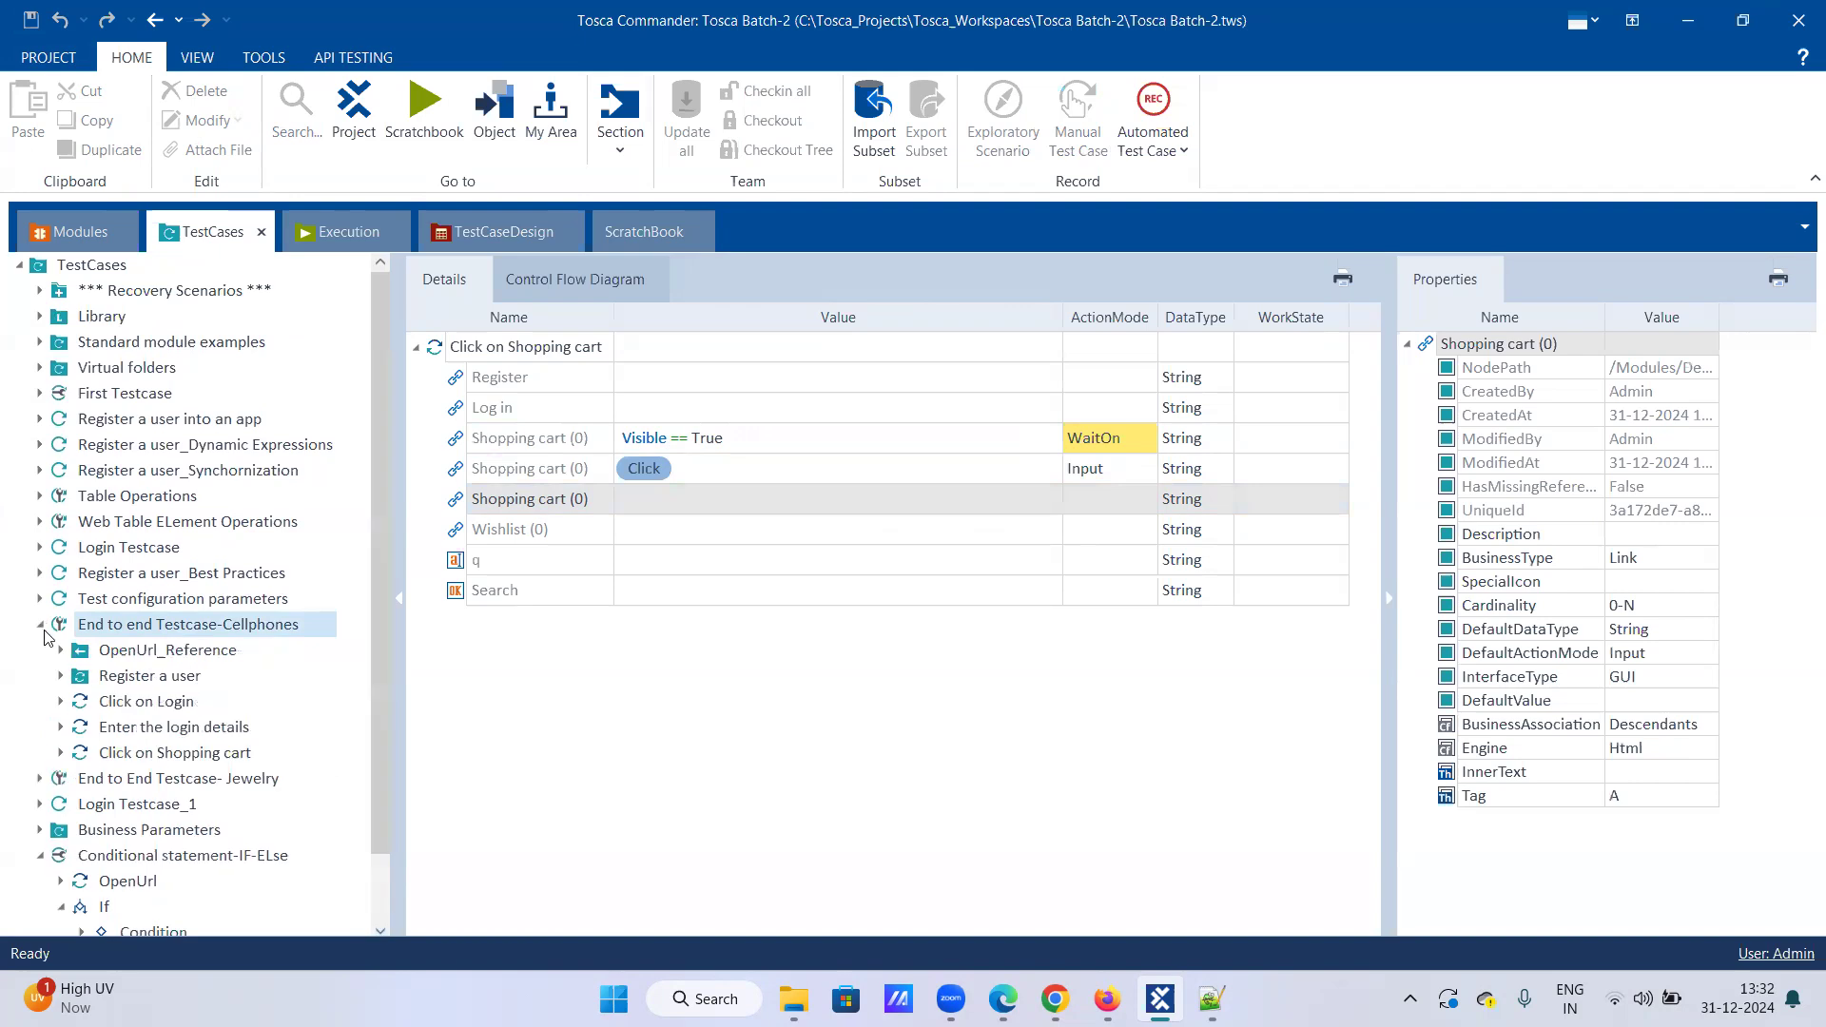
{"action": "scroll", "coordinate": [123, 760], "scroll_direction": "down", "scroll_amount": 1}
{"action": "left_click", "coordinate": [61, 830]}
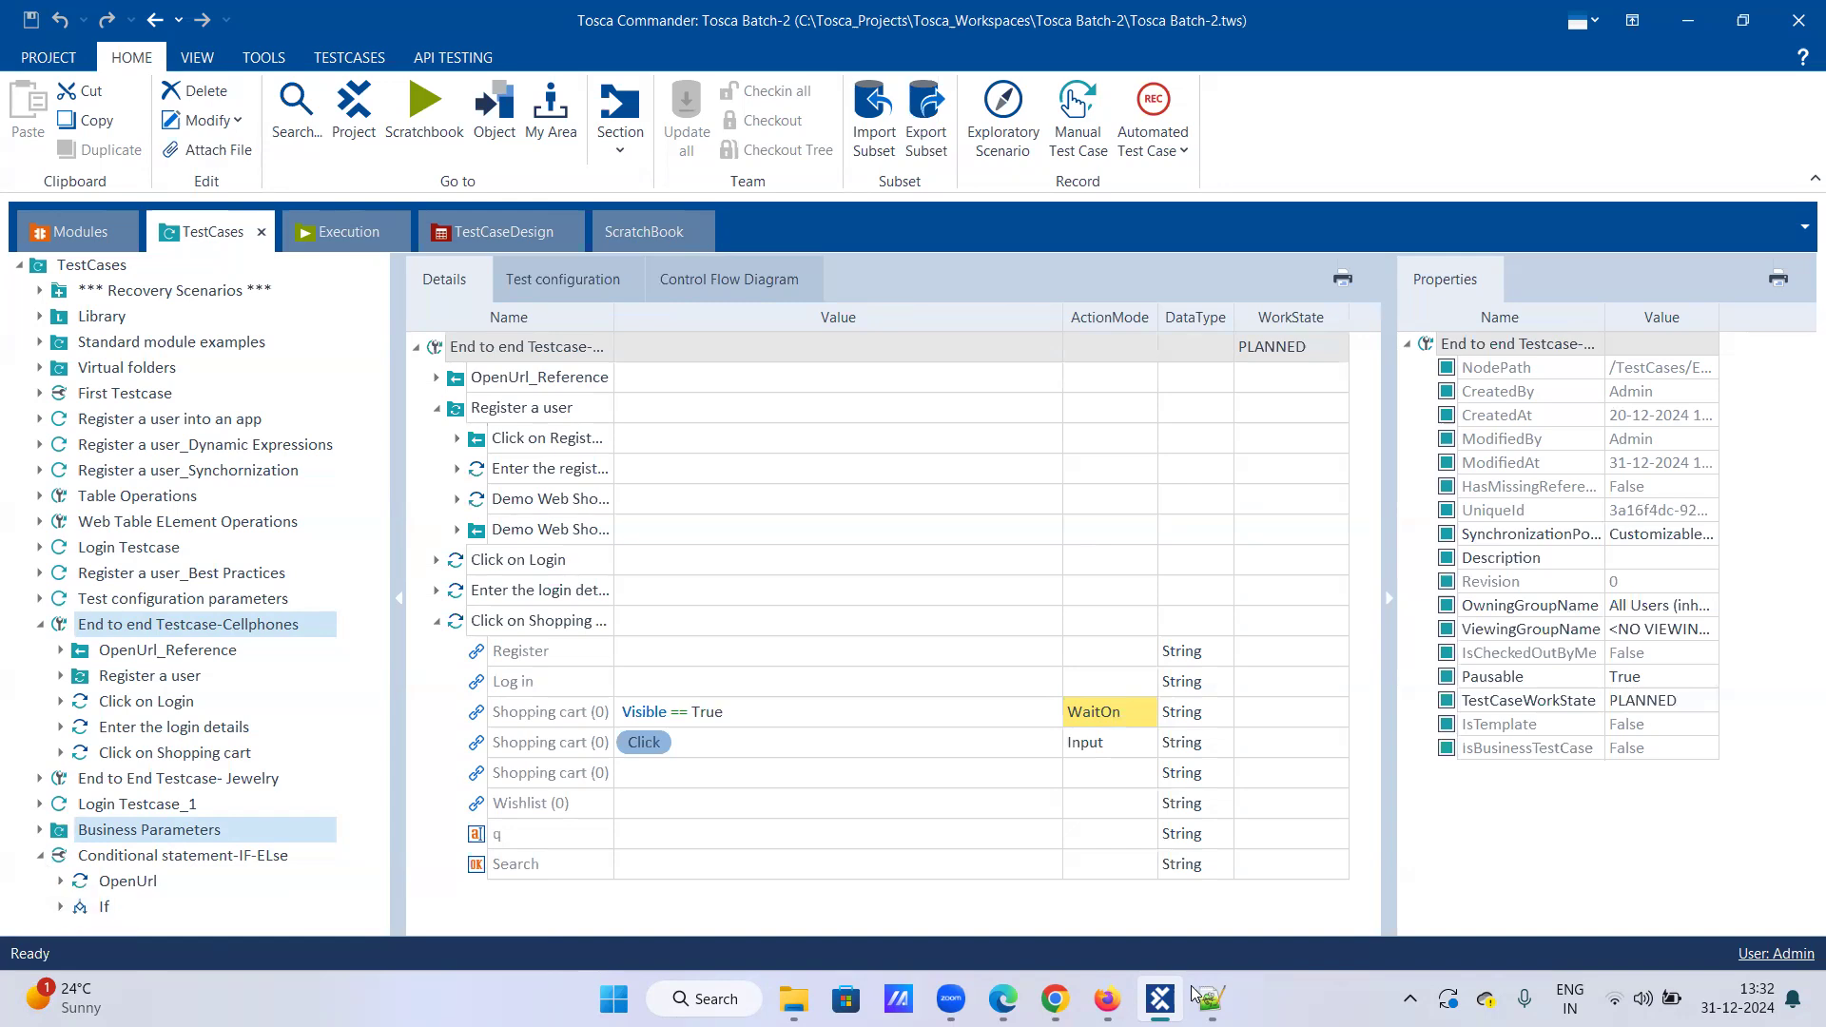
Step: Add 'Loop:' with a '-----' underline and the sentence 'If we want to perform a sepcific set of action for repeated number of times.'
{"action": "key", "text": "alt+Tab"}
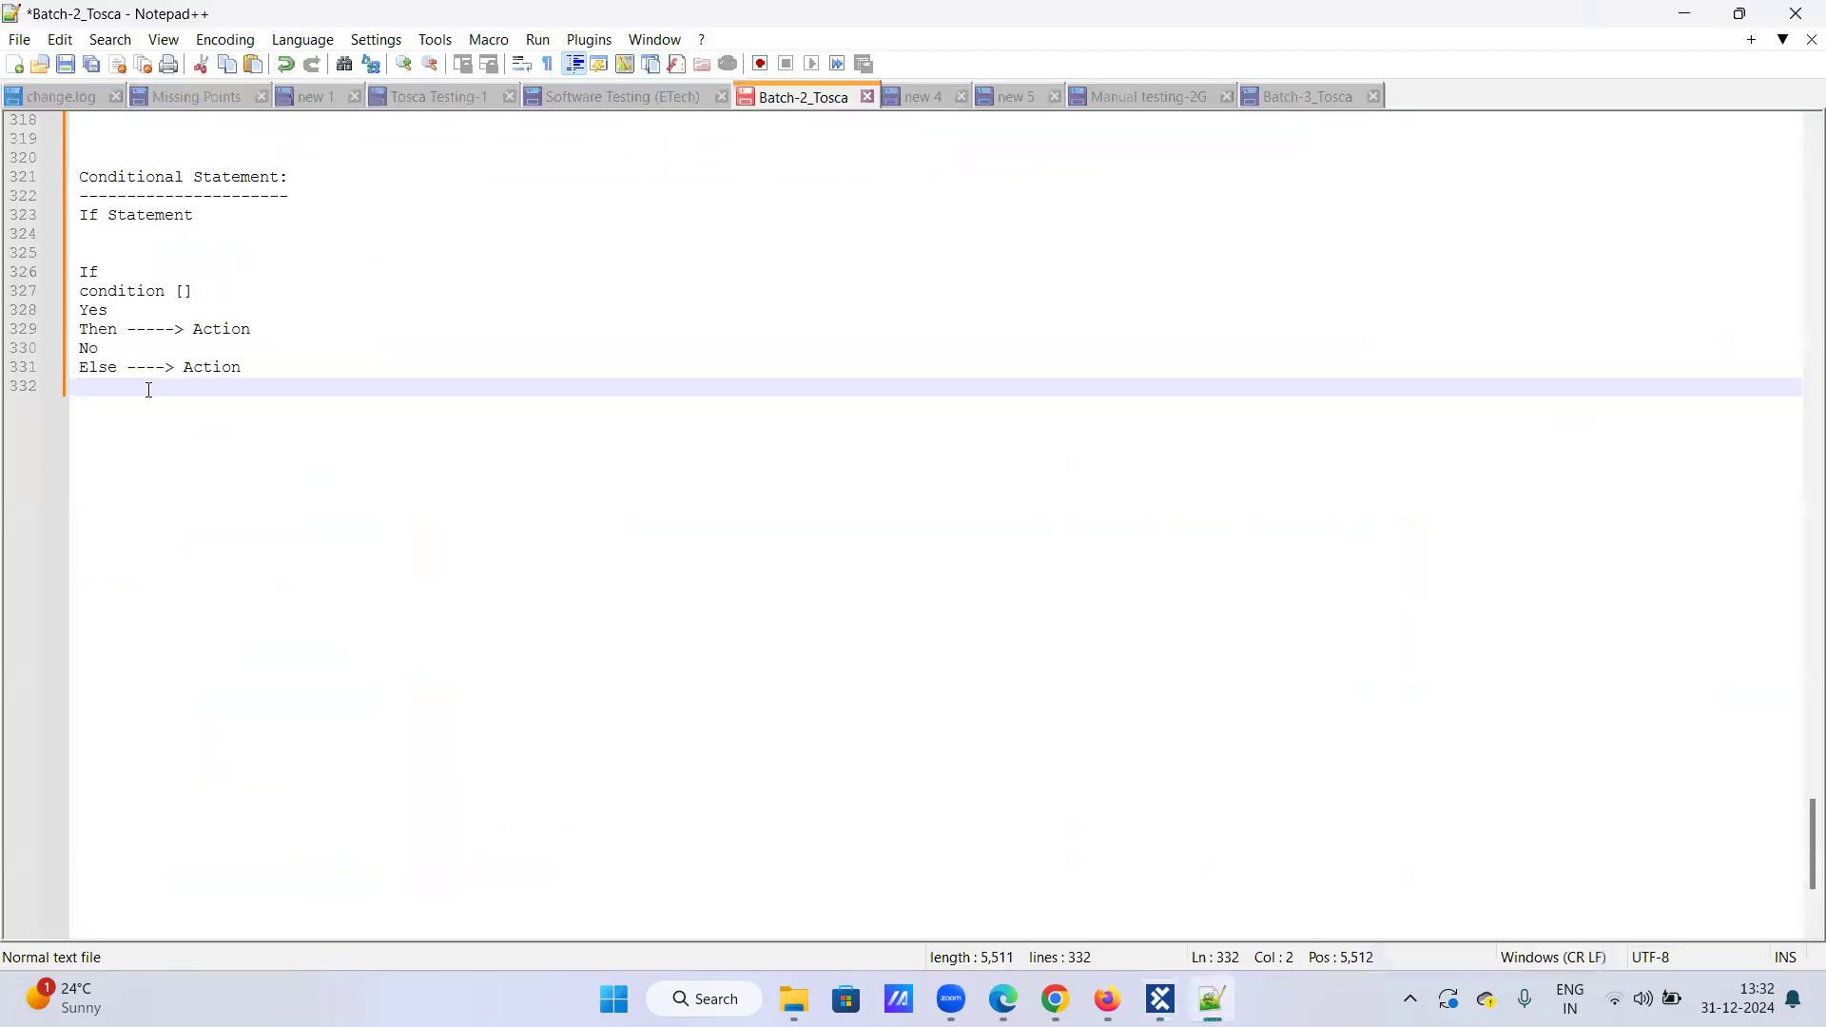
{"action": "key", "text": "Return"}
{"action": "type", "text": "Loop:"}
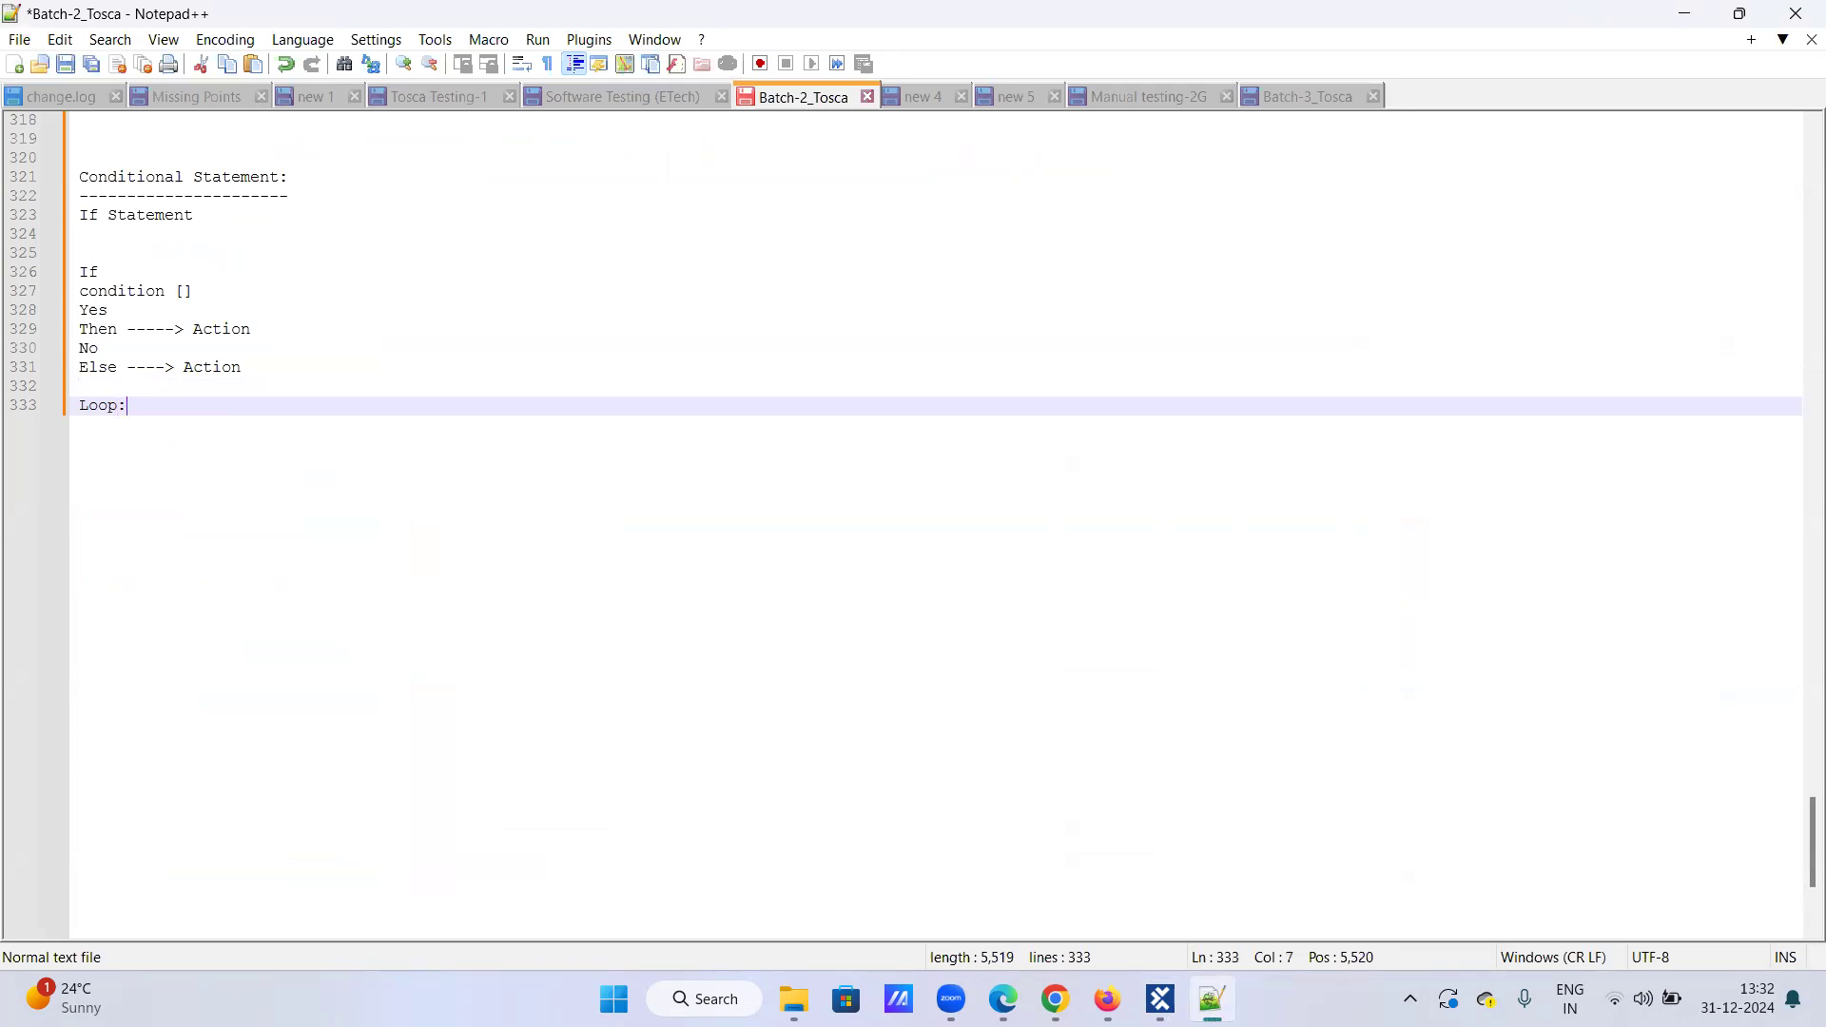
{"action": "key", "text": "Return"}
{"action": "type", "text": "-----"}
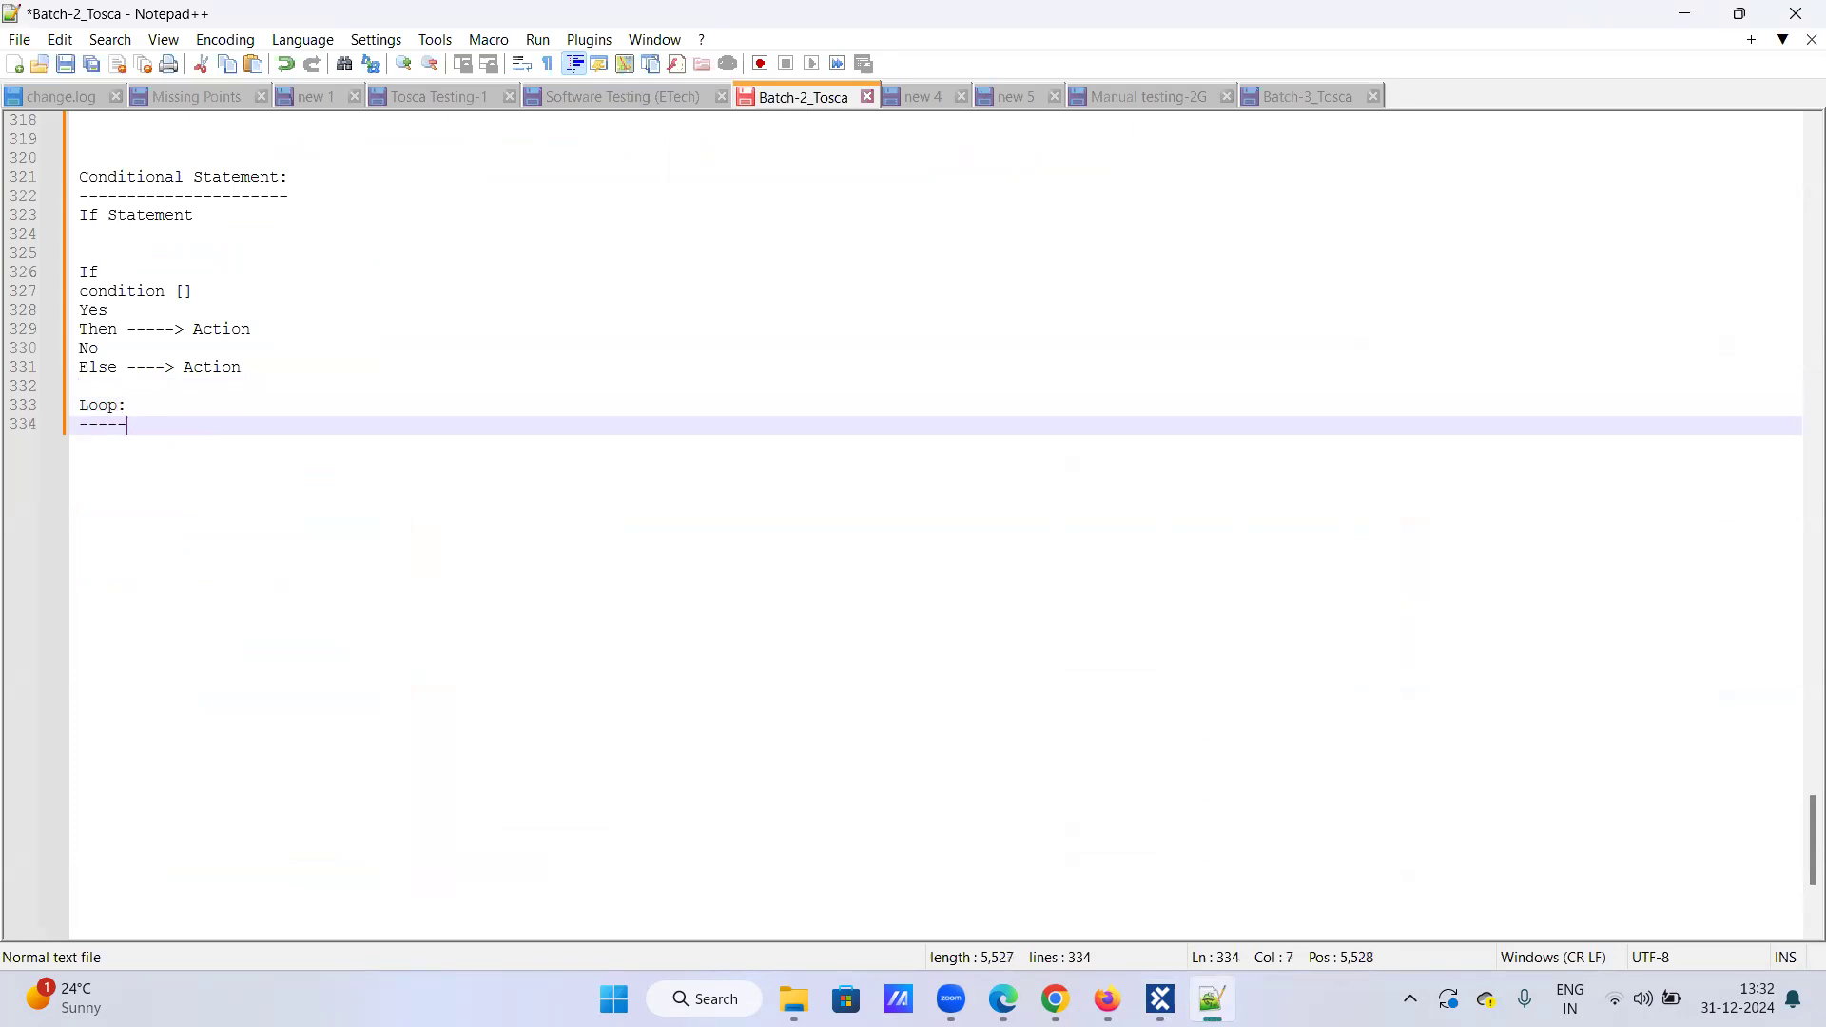
{"action": "key", "text": "Return"}
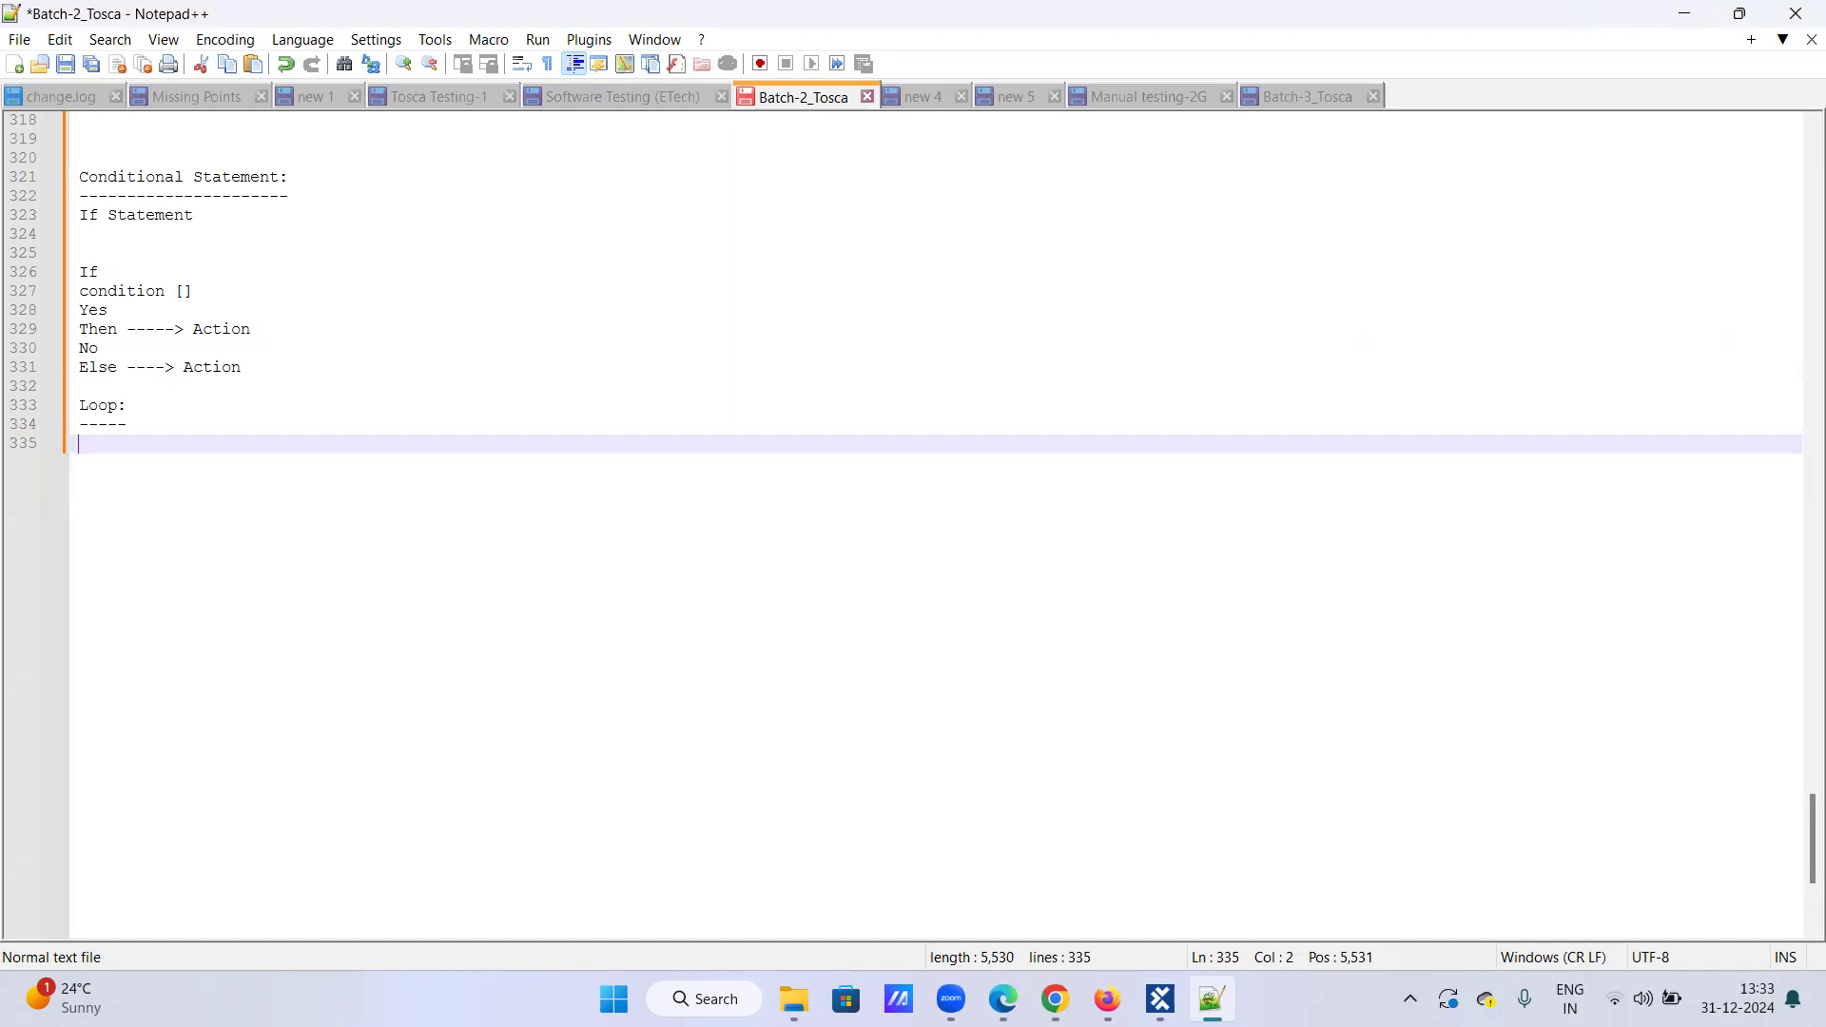
{"action": "type", "text": "If"}
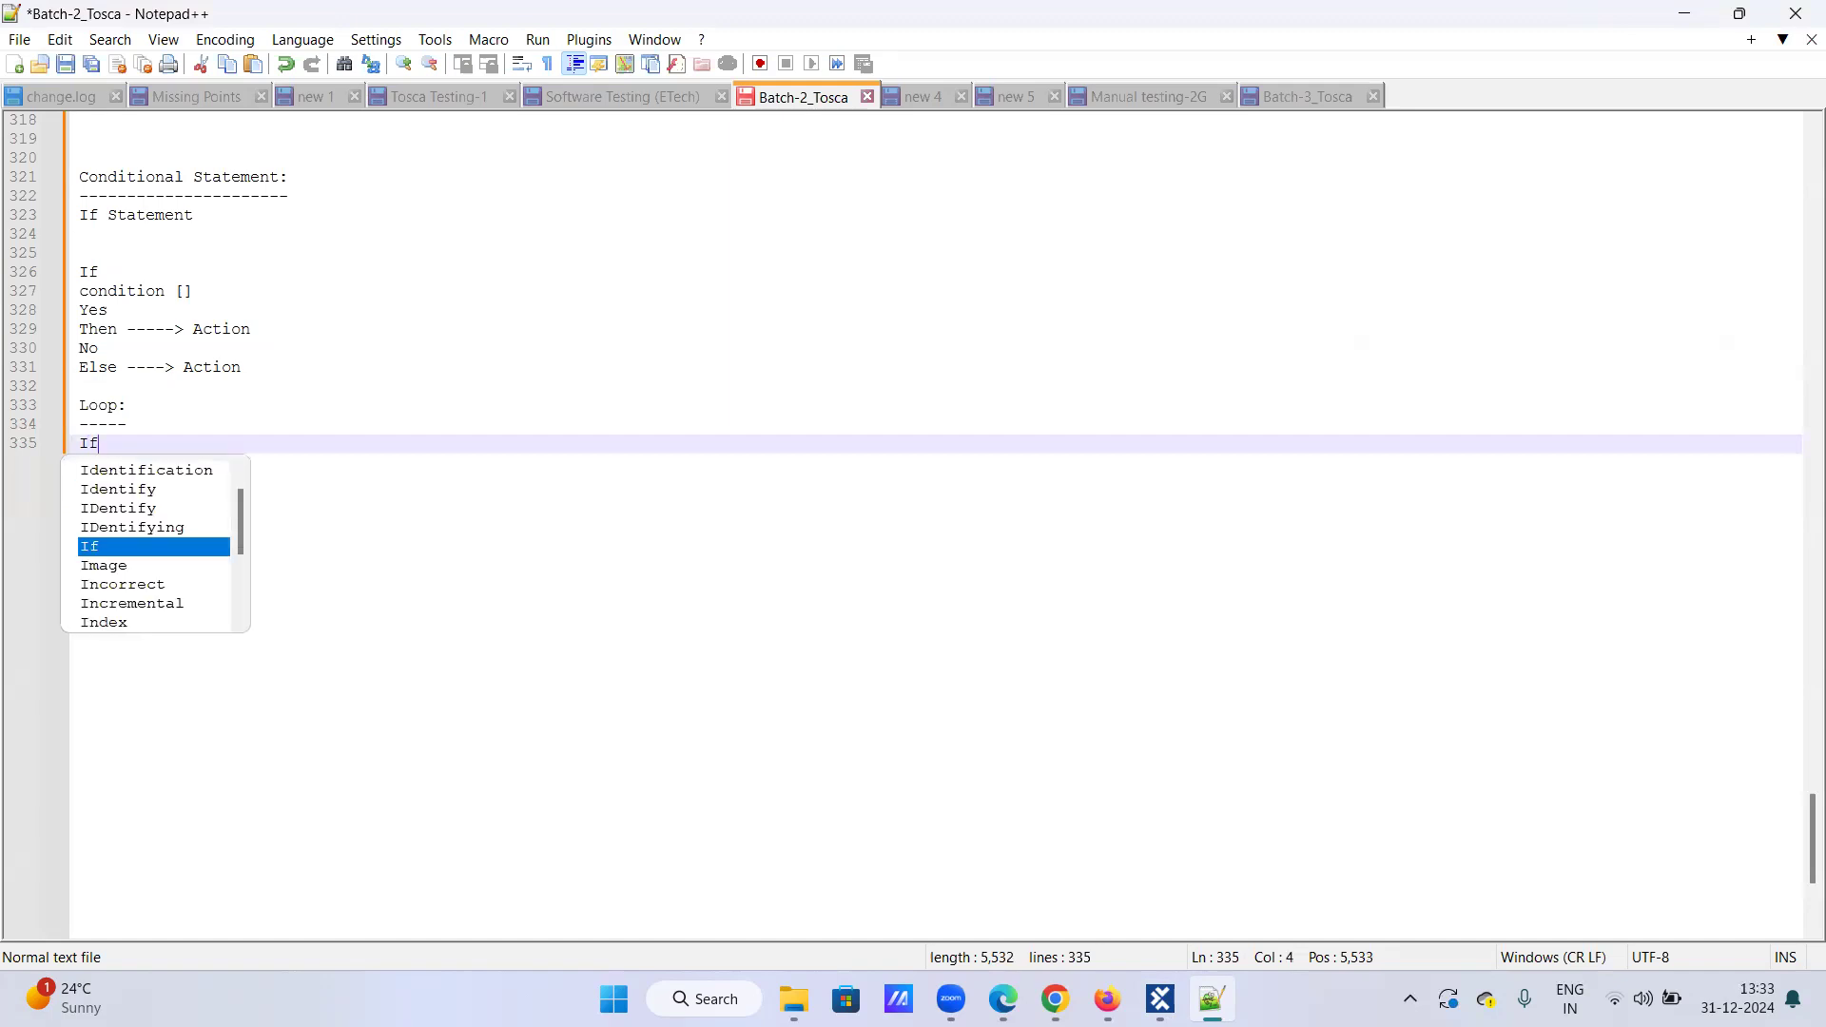
{"action": "type", "text": " we wan"}
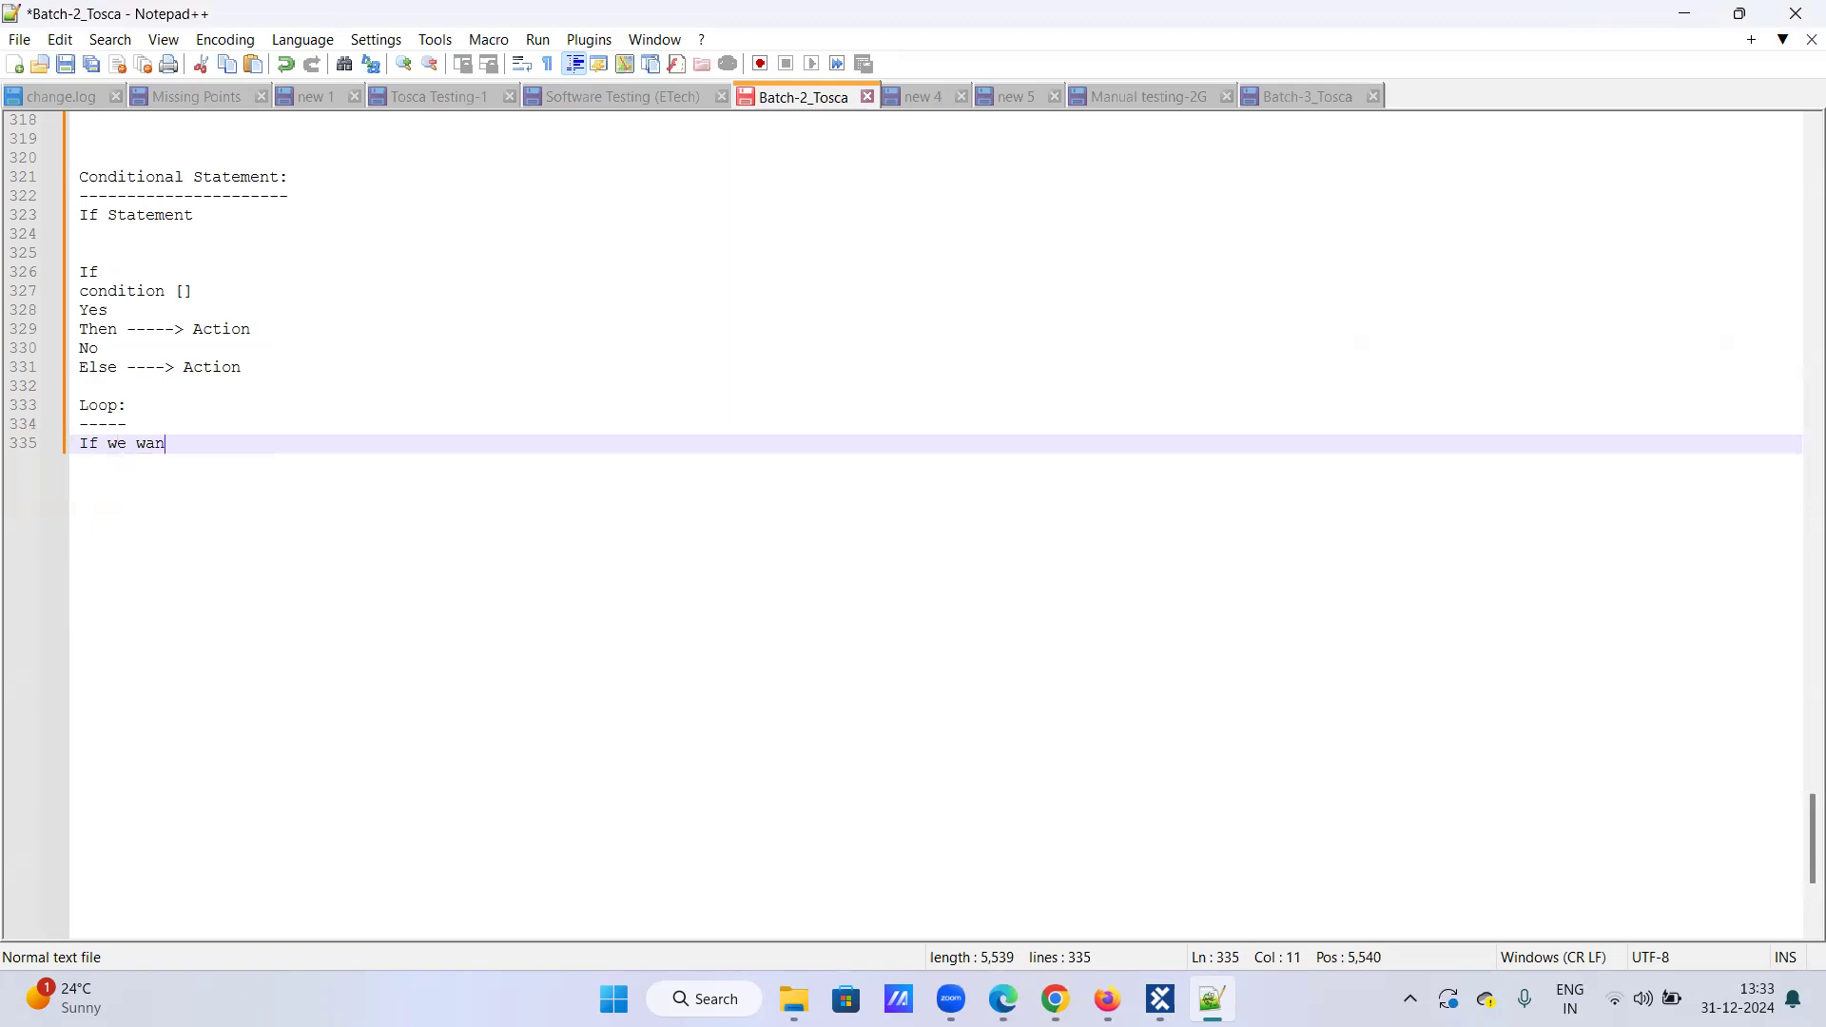
{"action": "type", "text": "t to perform a sepcific set of action for repeated"}
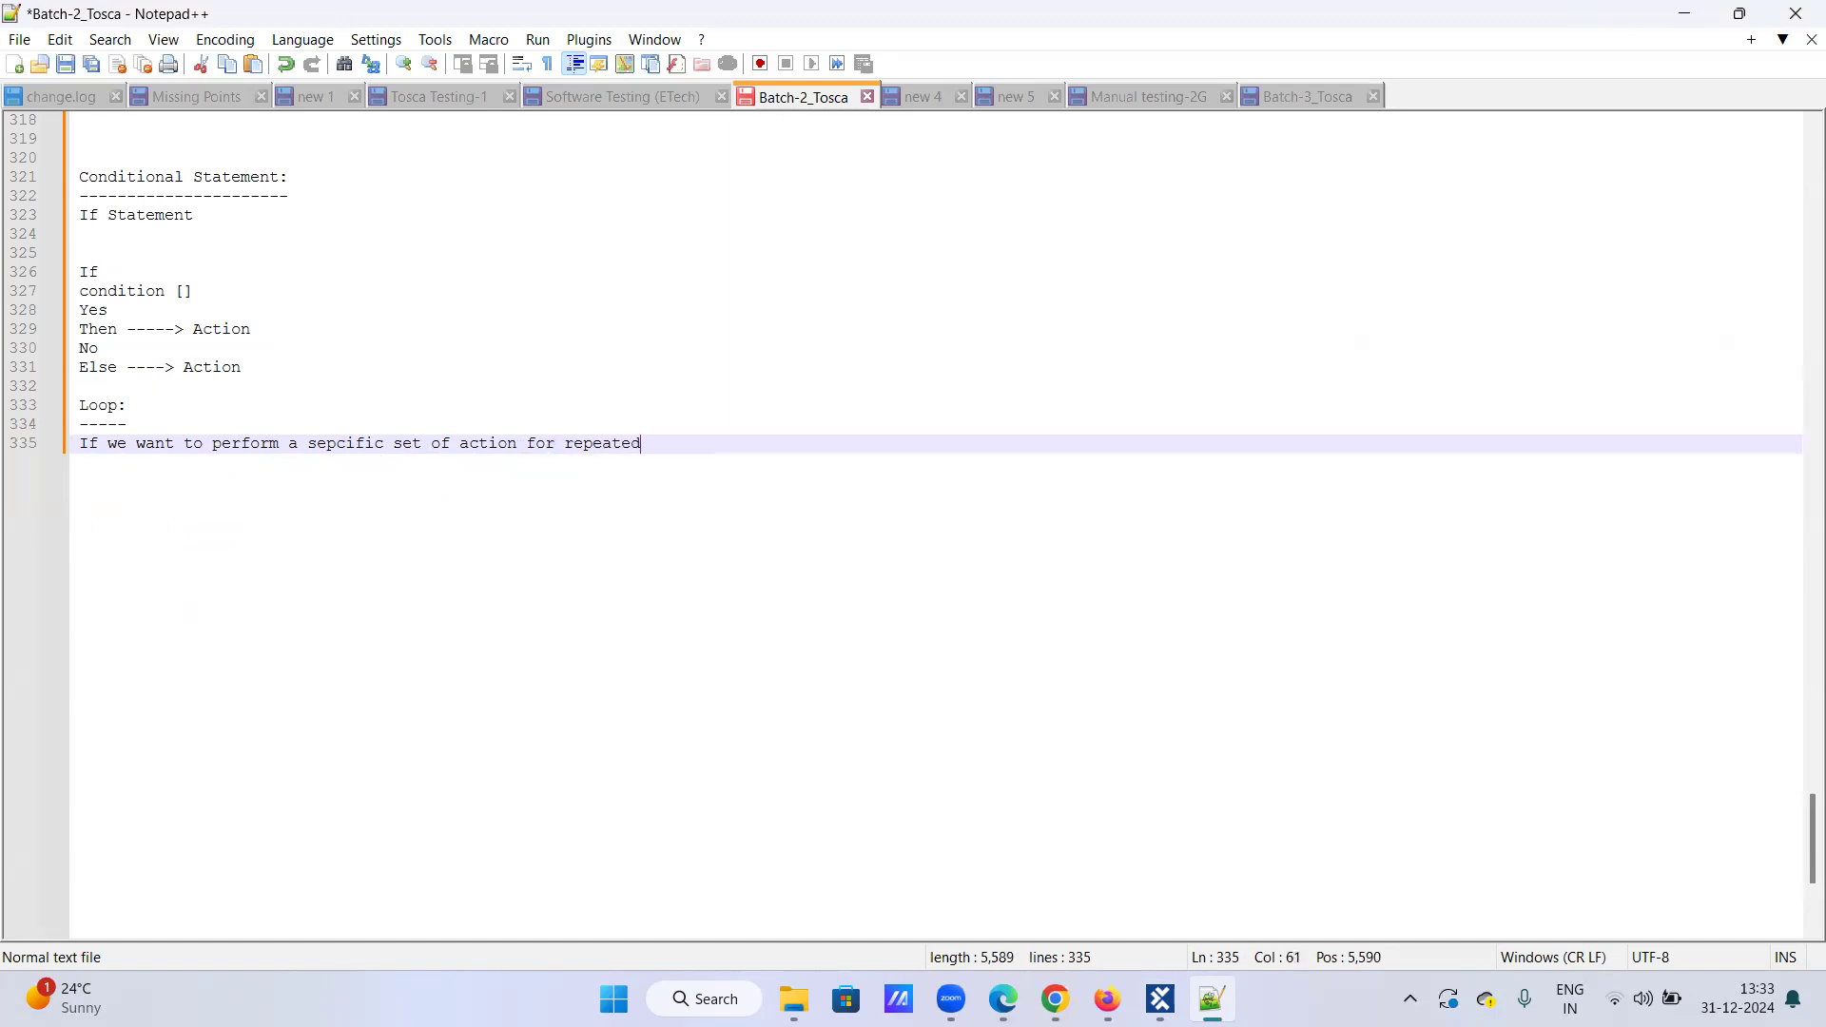
{"action": "type", "text": " number of times."}
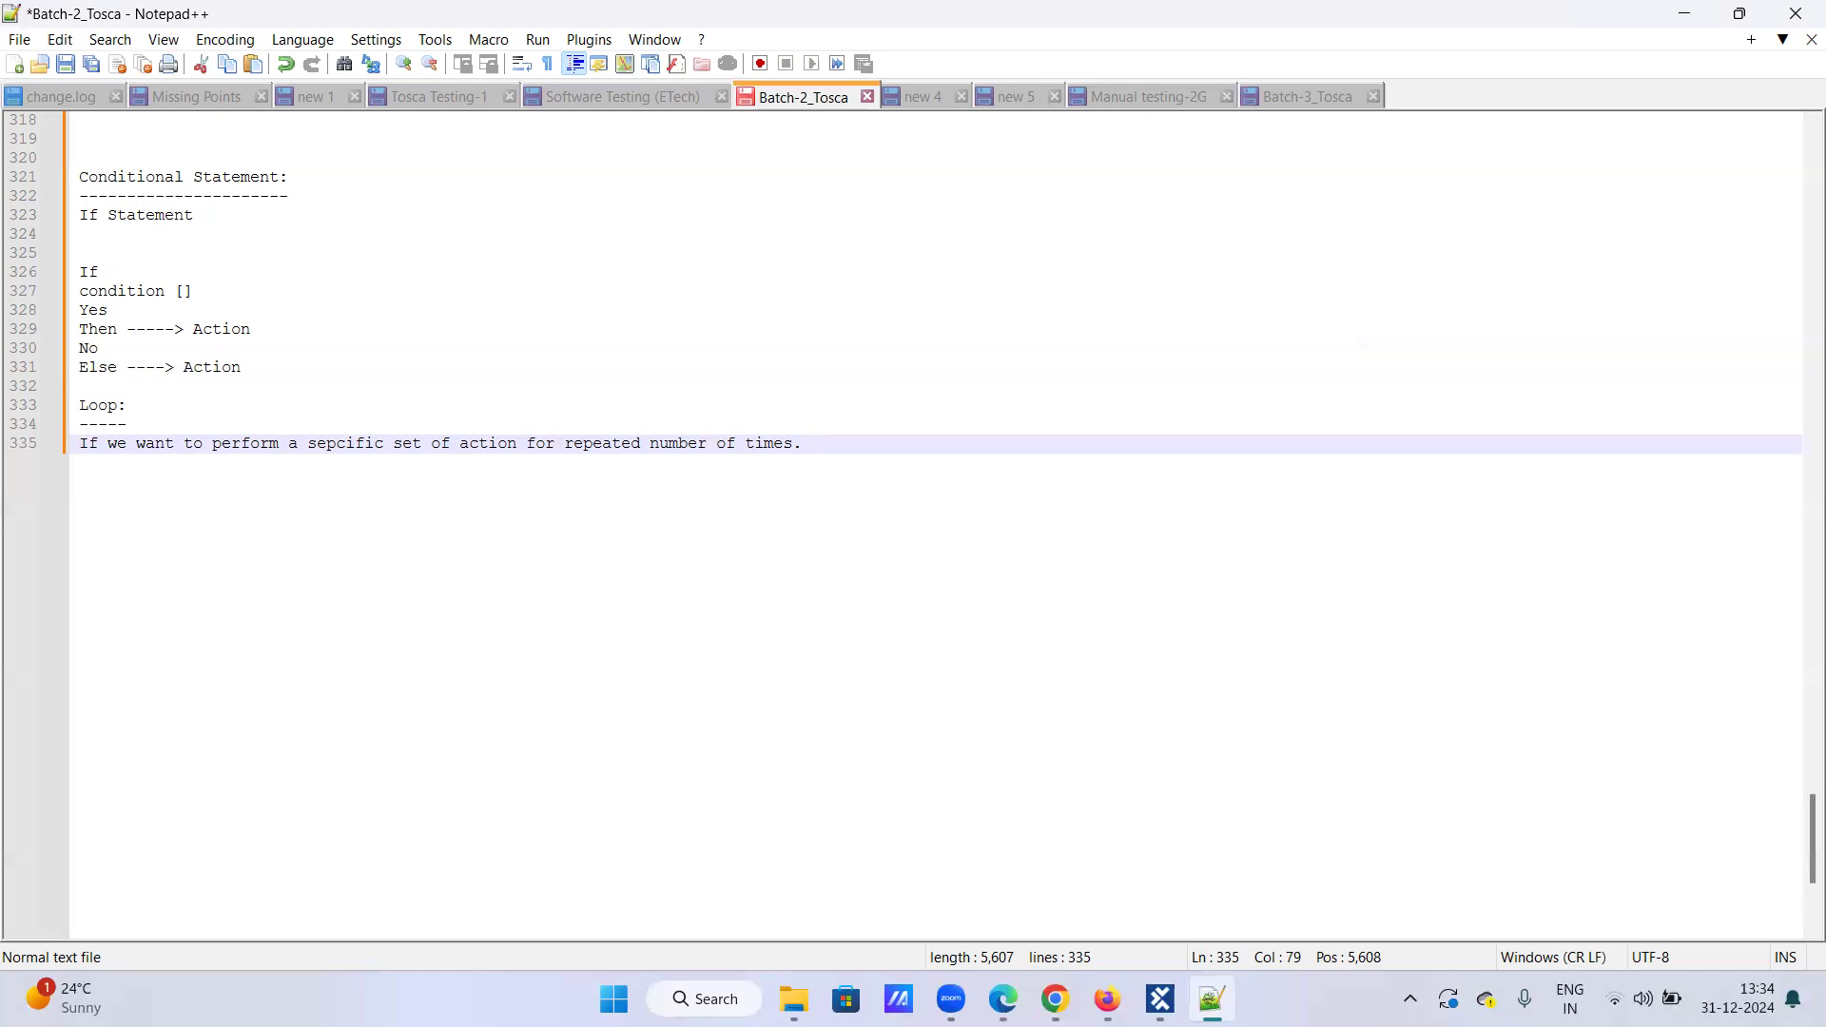
Step: Add 'While' and 'Do-while' on two new lines under the loop description
{"action": "key", "text": "Return"}
{"action": "key", "text": "Return"}
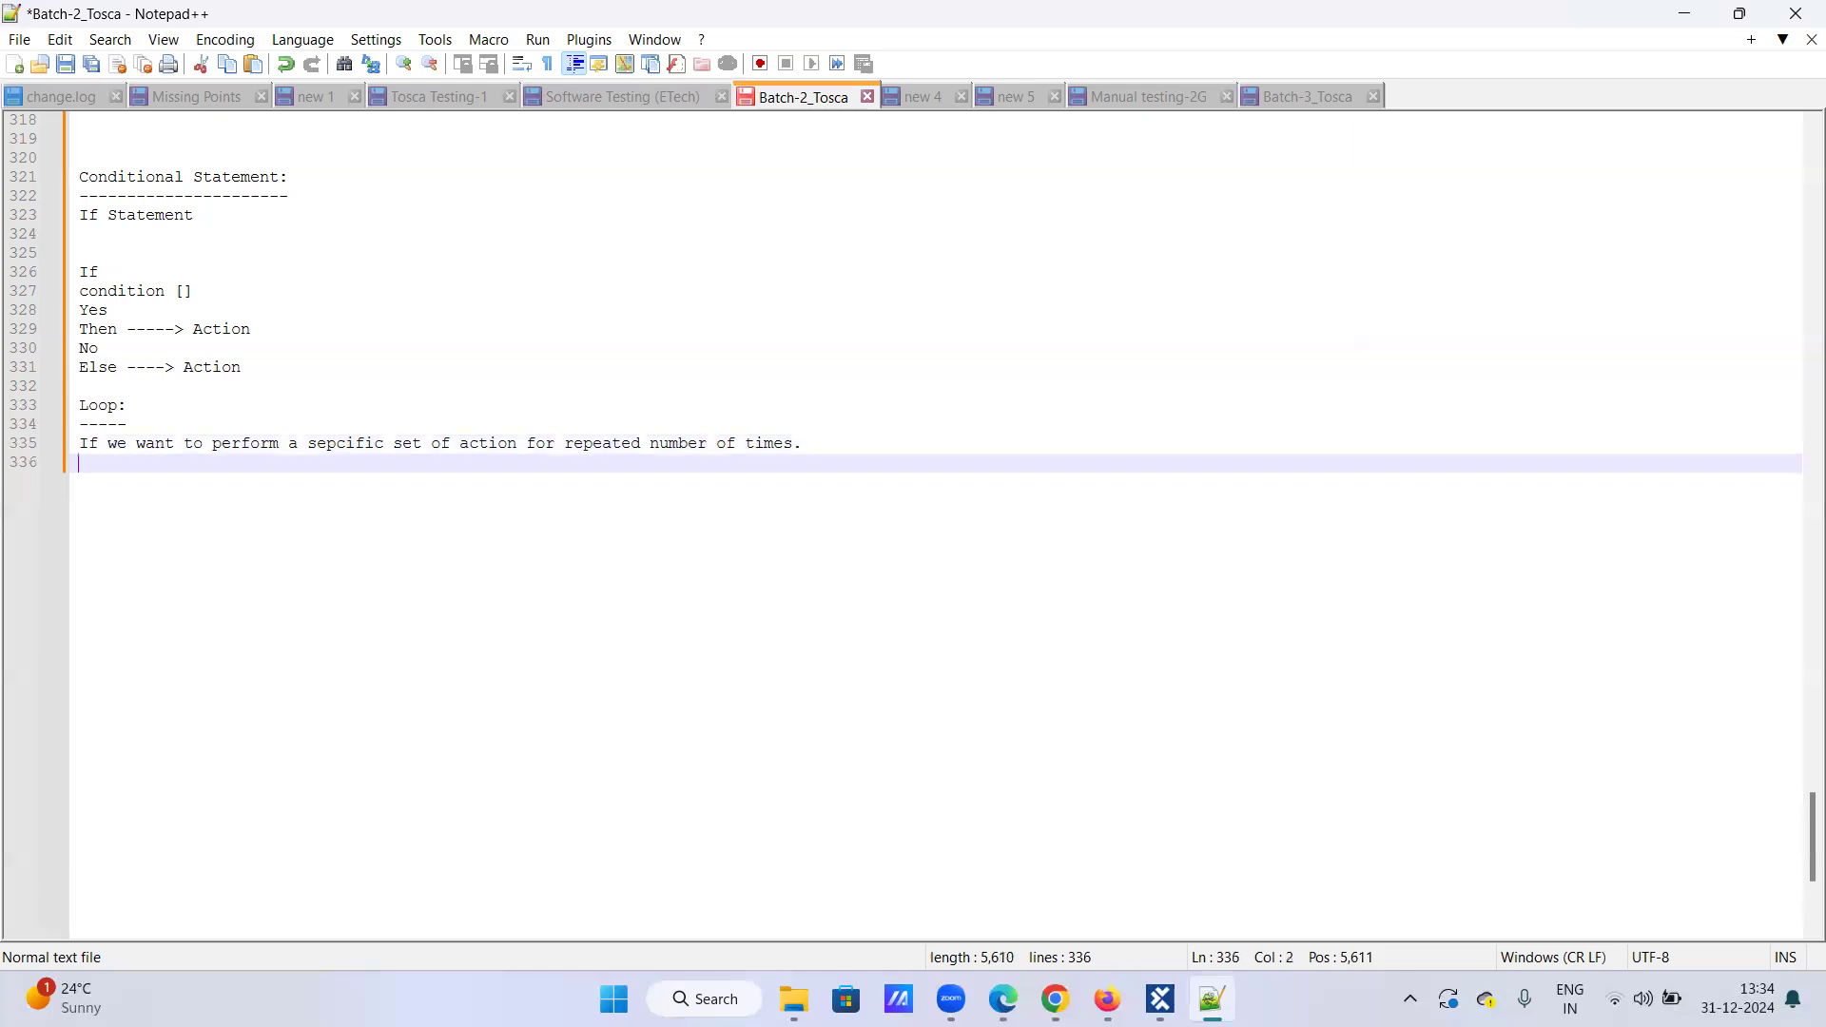
{"action": "type", "text": "while"}
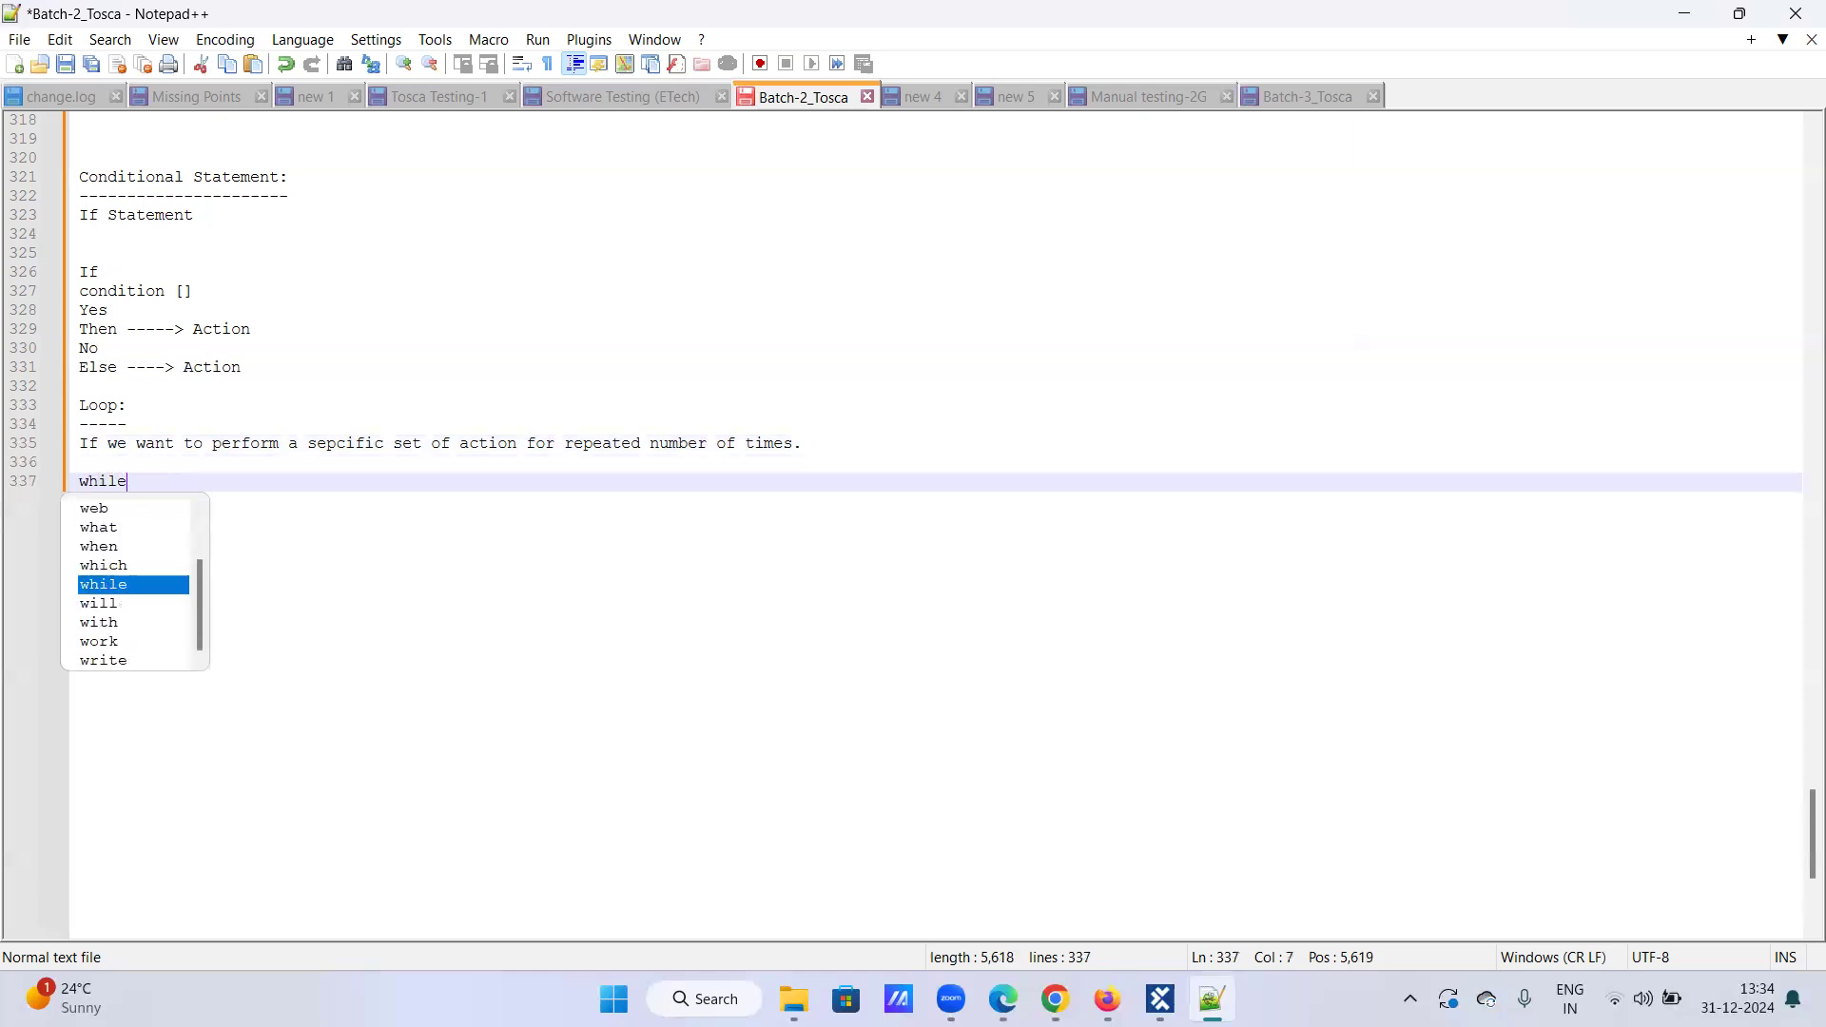
{"action": "key", "text": "Return"}
{"action": "type", "text": "do-while"}
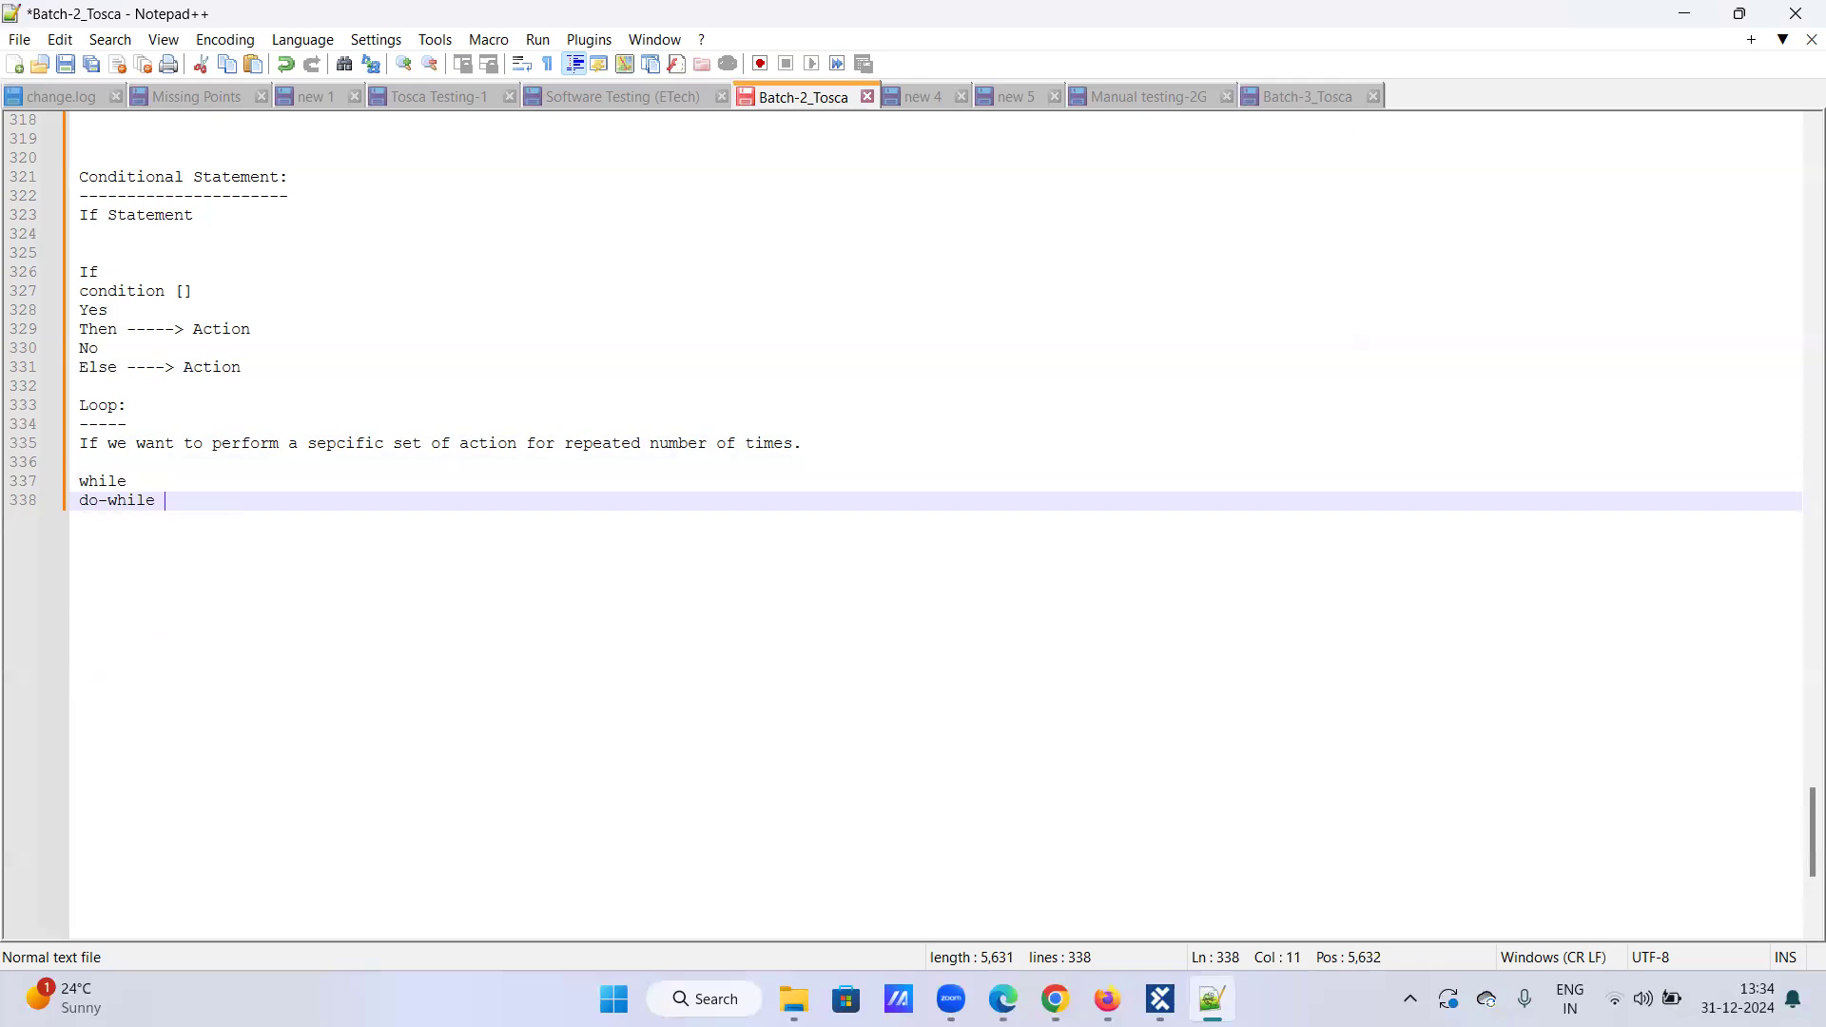
{"action": "key", "text": "Left"}
{"action": "key", "text": "Left"}
{"action": "key", "text": "Left"}
{"action": "key", "text": "Left"}
{"action": "key", "text": "Left"}
{"action": "key", "text": "Left"}
{"action": "key", "text": "Left"}
{"action": "key", "text": "Left"}
{"action": "key", "text": "BackSpace"}
{"action": "type", "text": "D"}
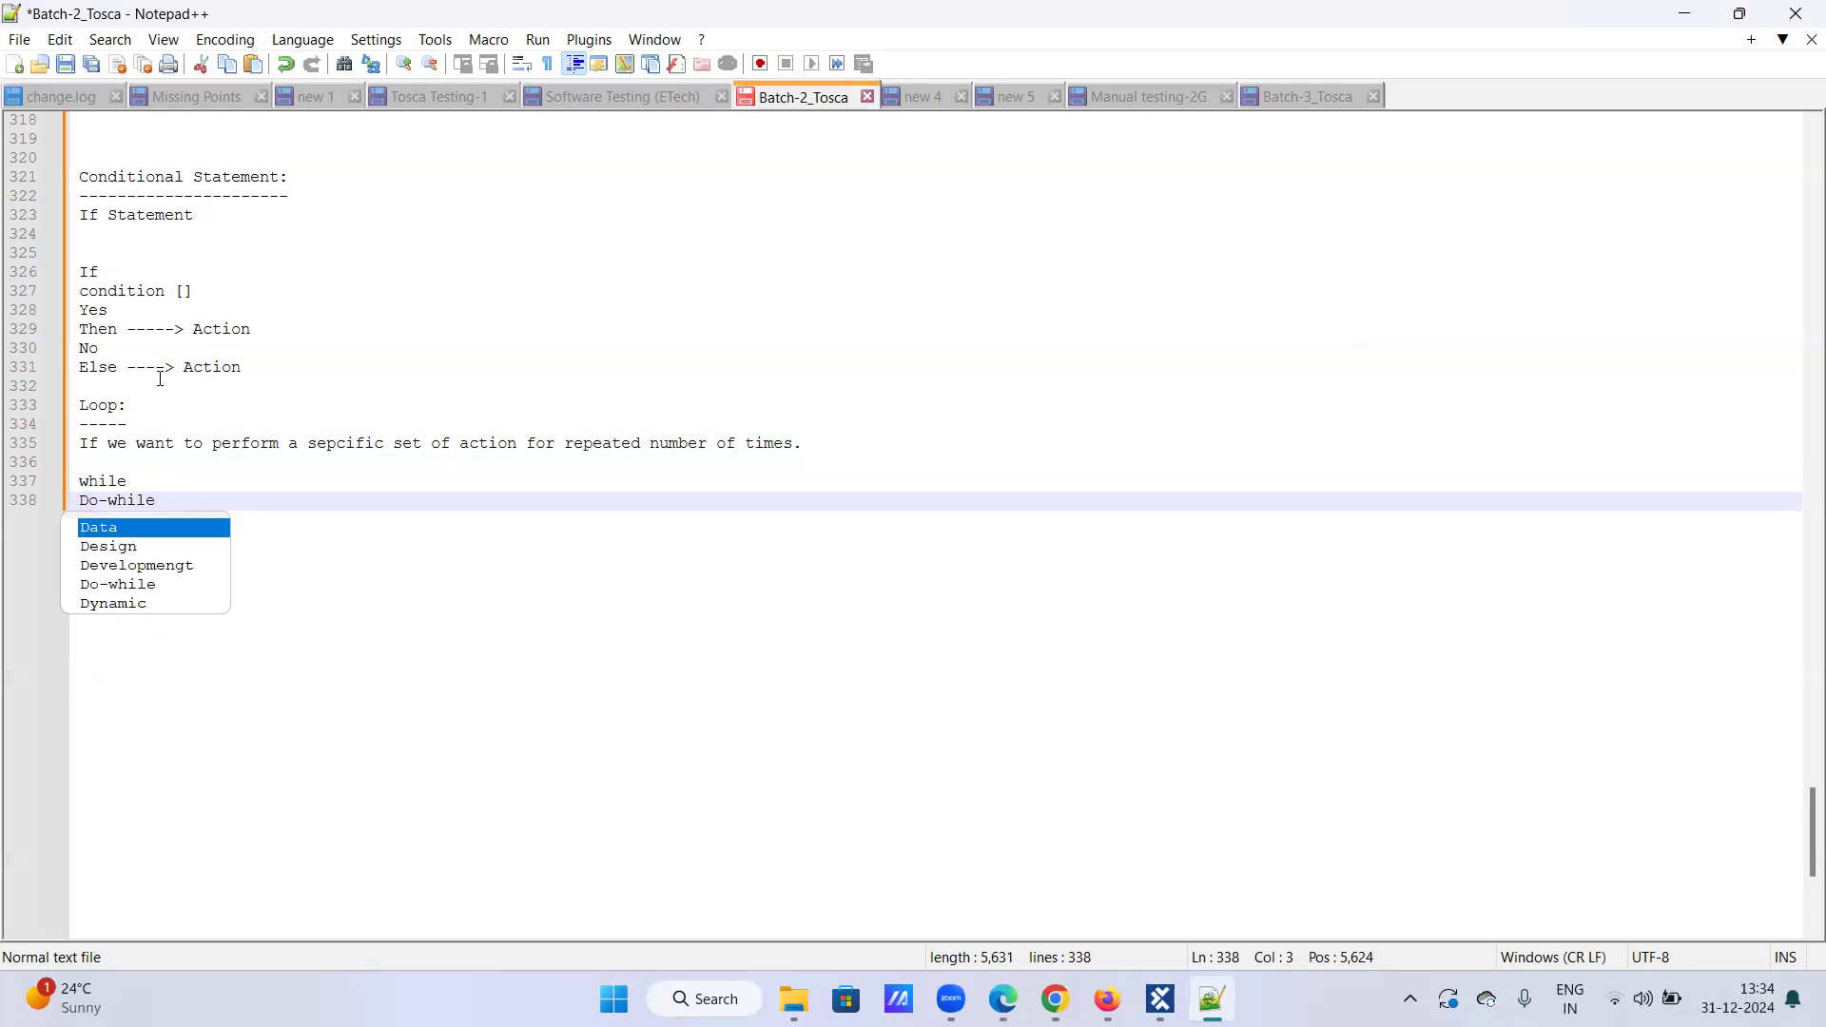
{"action": "left_click", "coordinate": [984, 858]}
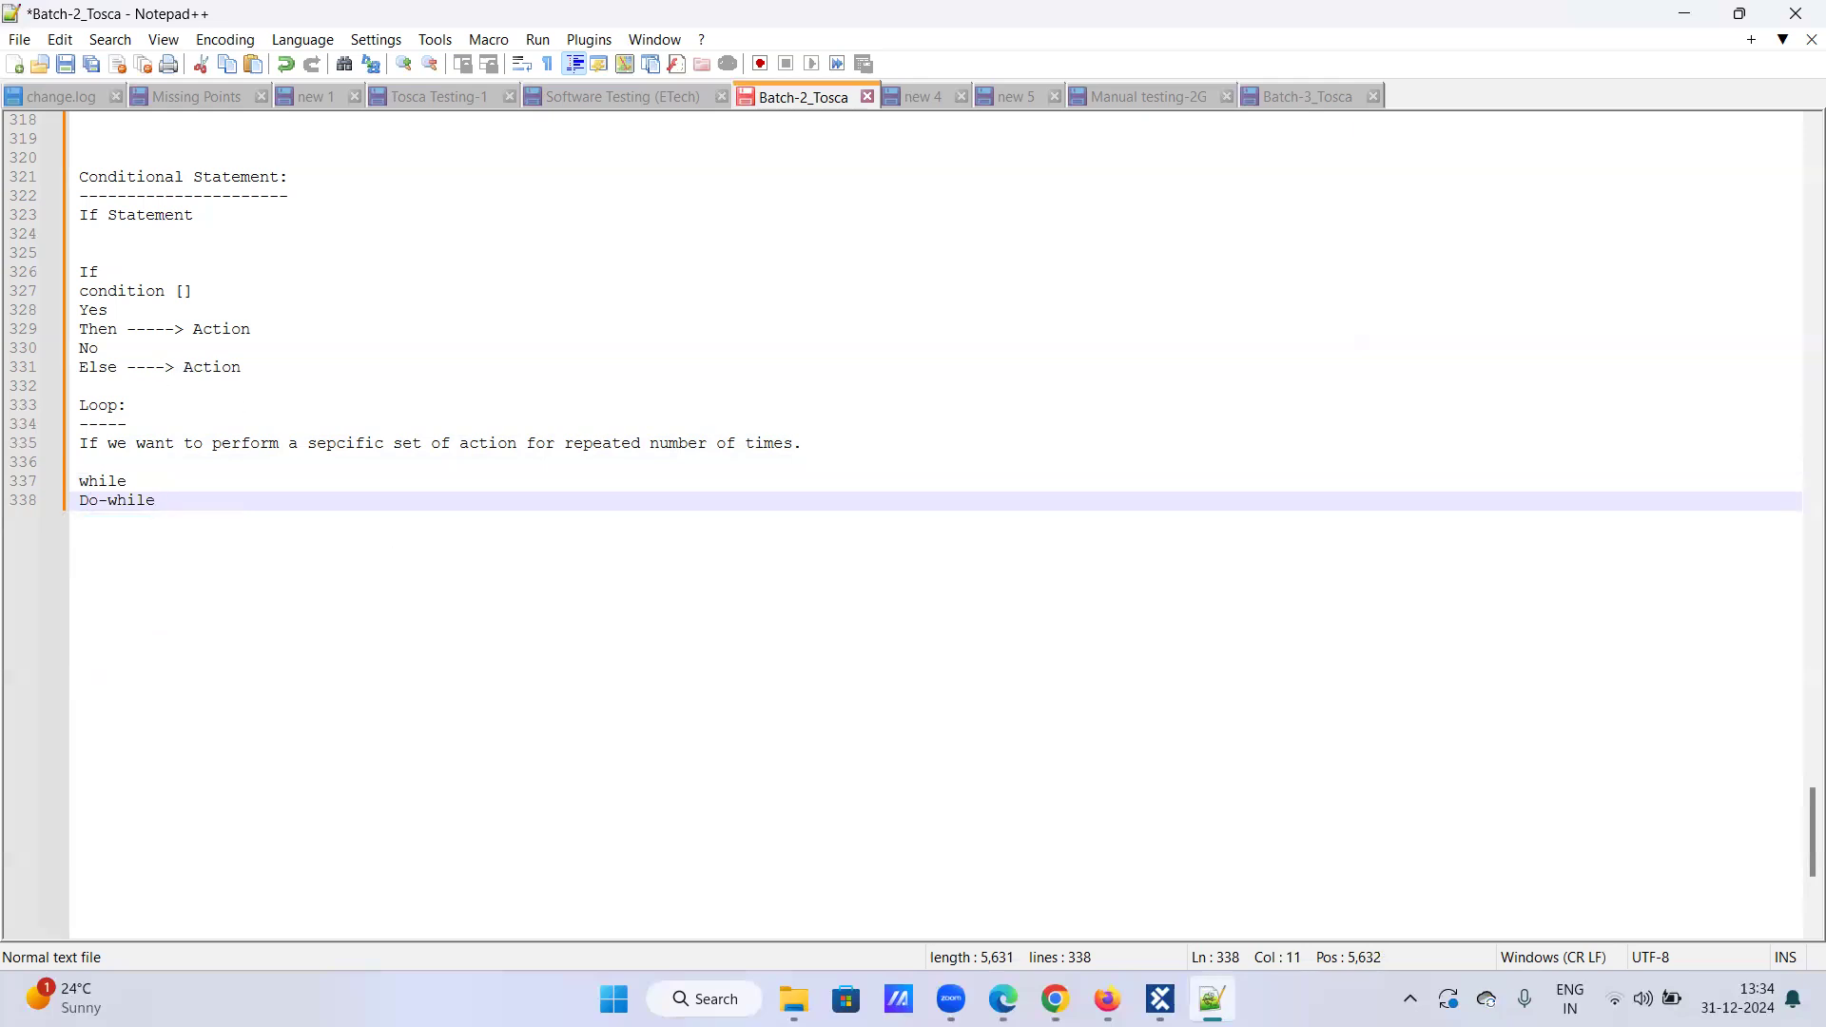
Step: From the Books category, add Computing and Internet, Fiction and Health Book to the cart
{"action": "left_click", "coordinate": [1106, 998]}
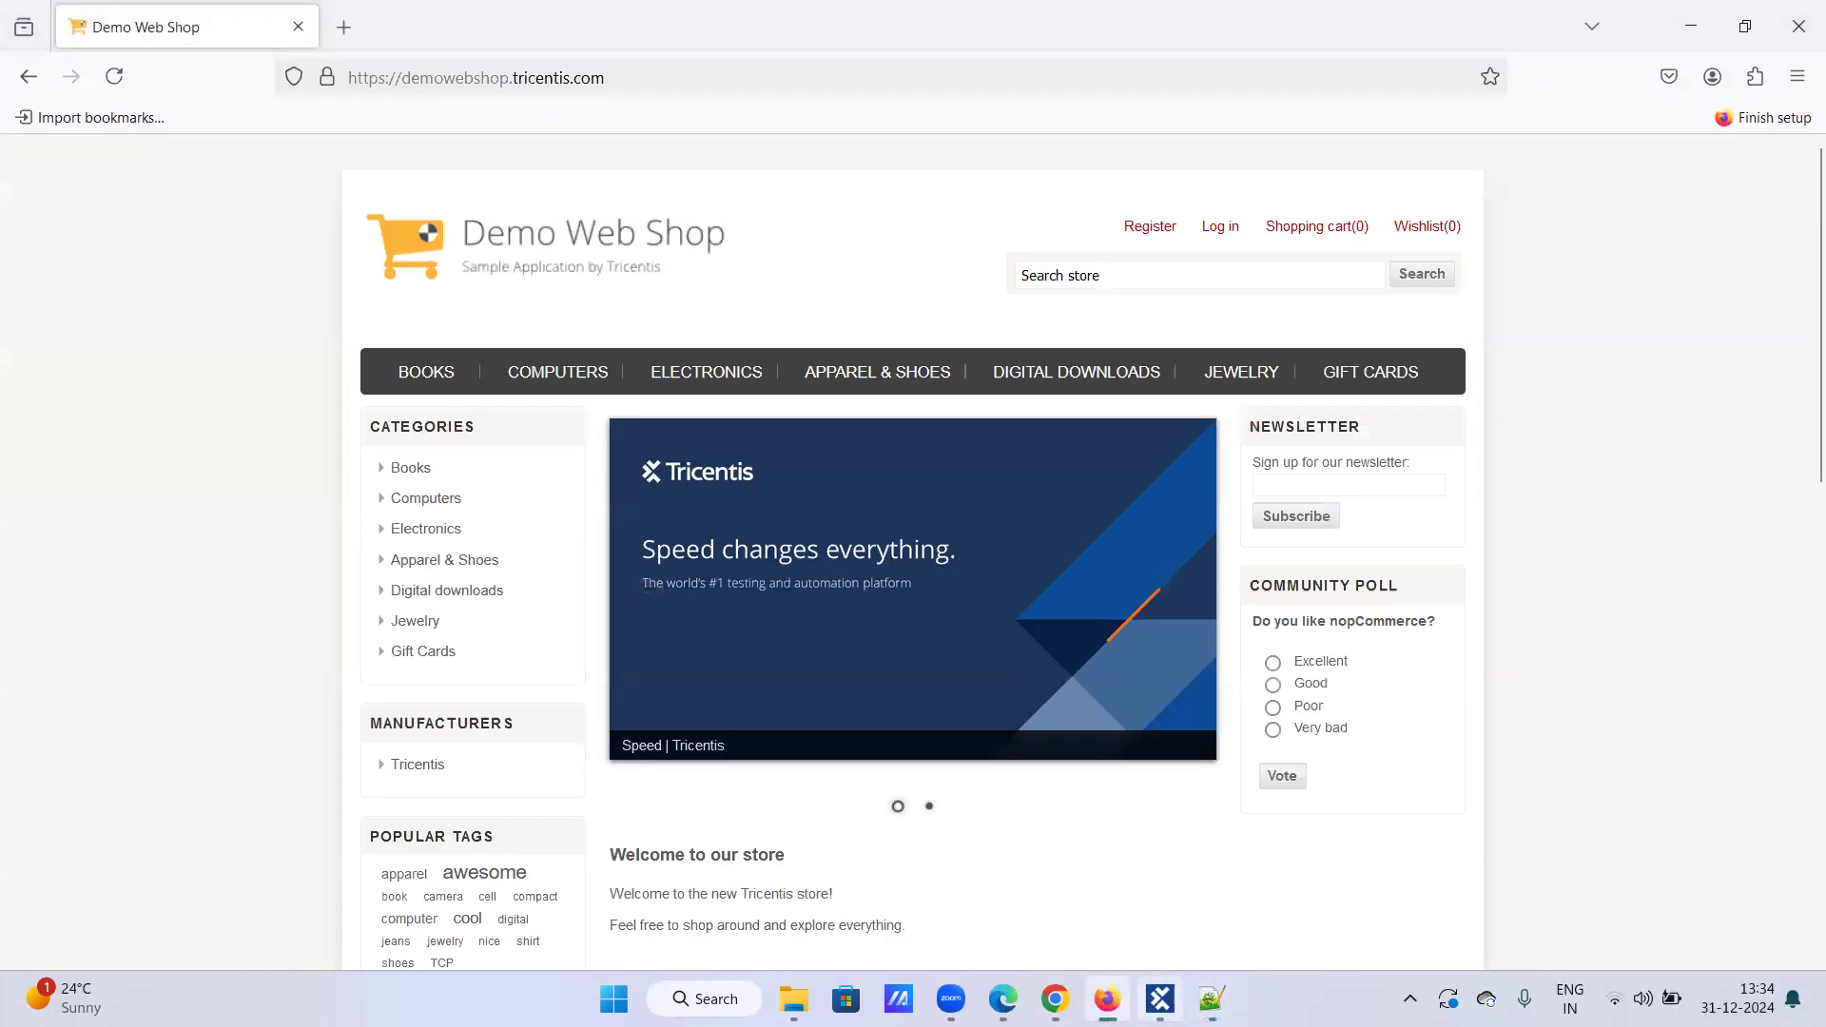
{"action": "mouse_move", "coordinate": [1159, 999]}
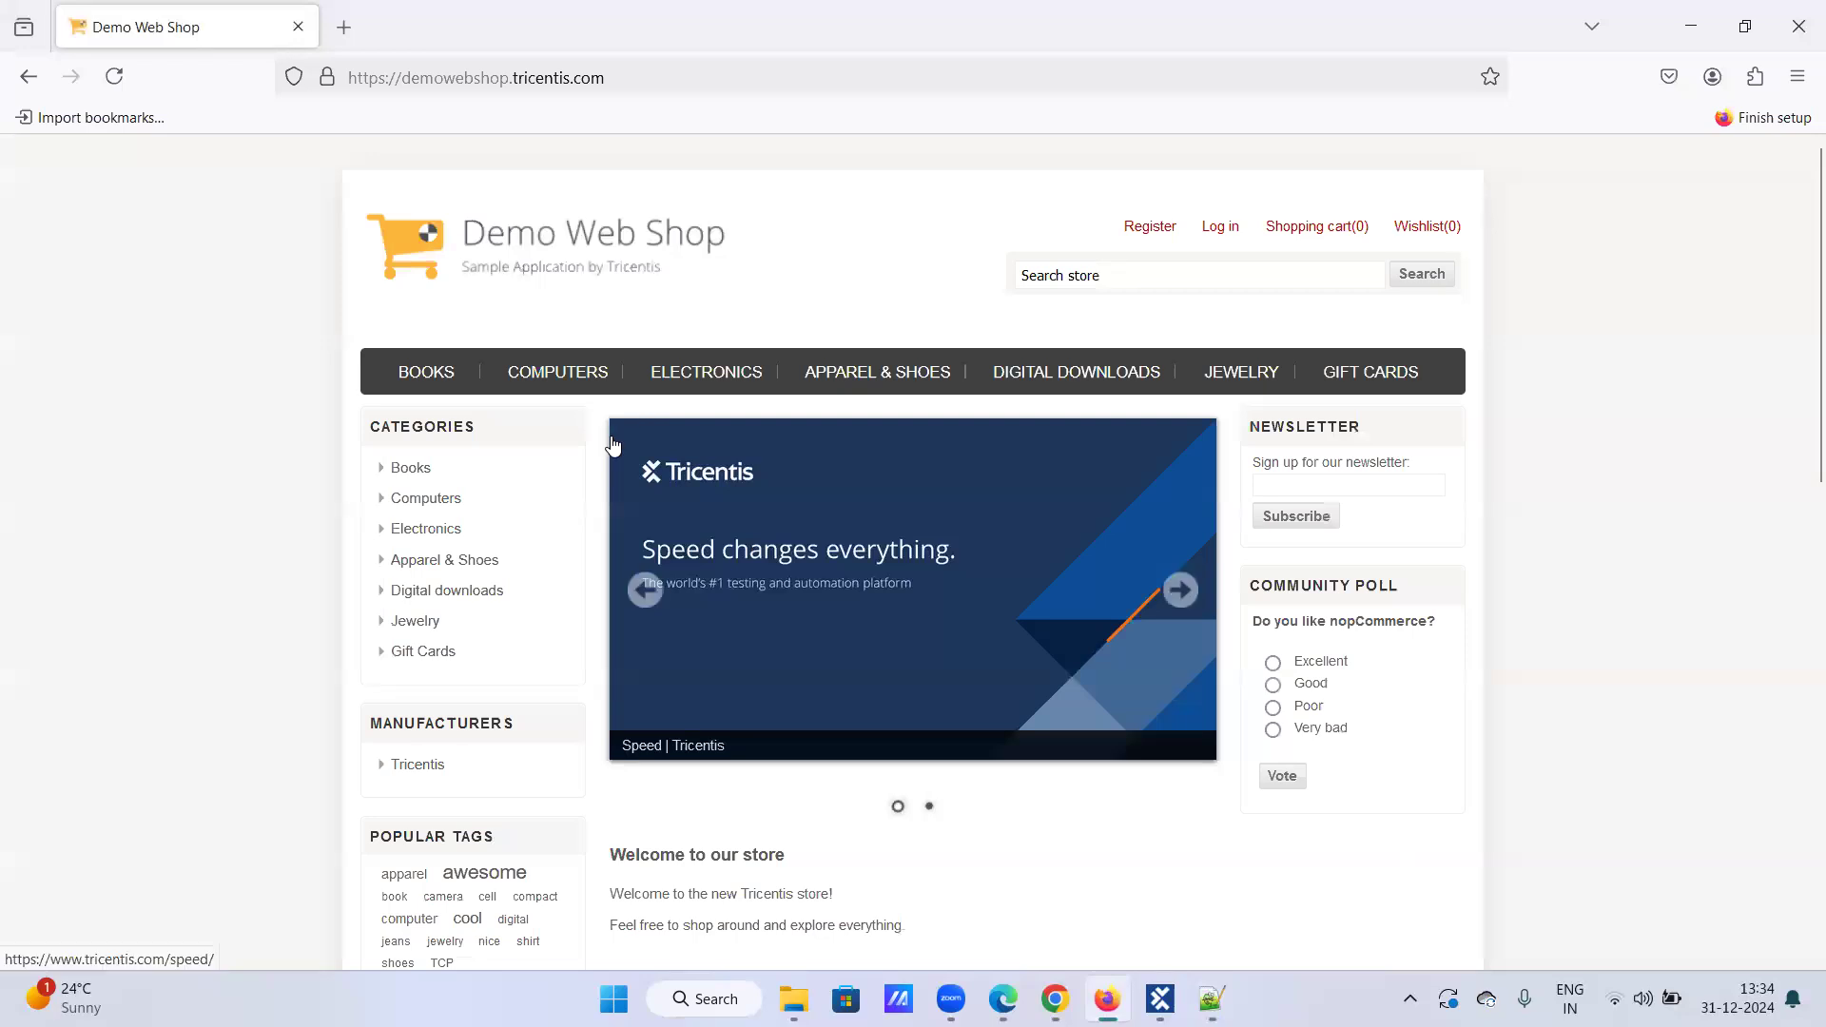
{"action": "scroll", "coordinate": [517, 251], "scroll_direction": "down", "scroll_amount": 2}
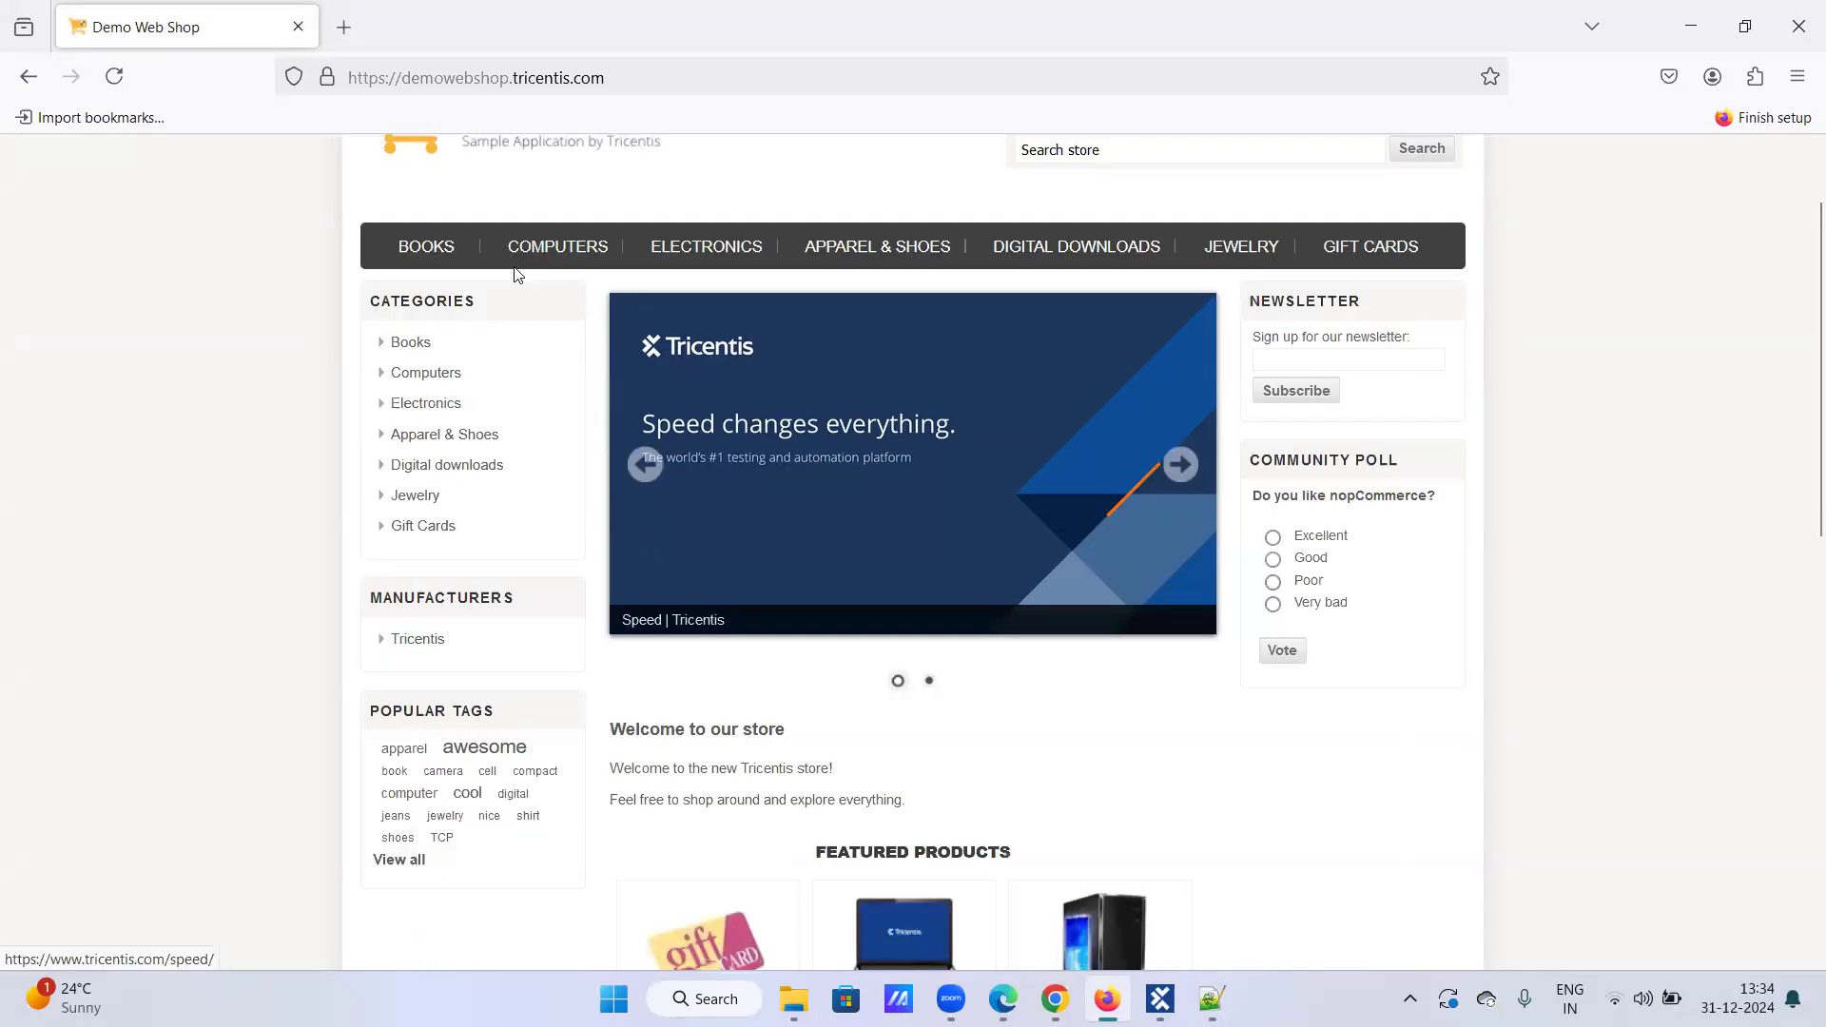
{"action": "left_click", "coordinate": [425, 246]}
{"action": "scroll", "coordinate": [758, 575], "scroll_direction": "down", "scroll_amount": 4}
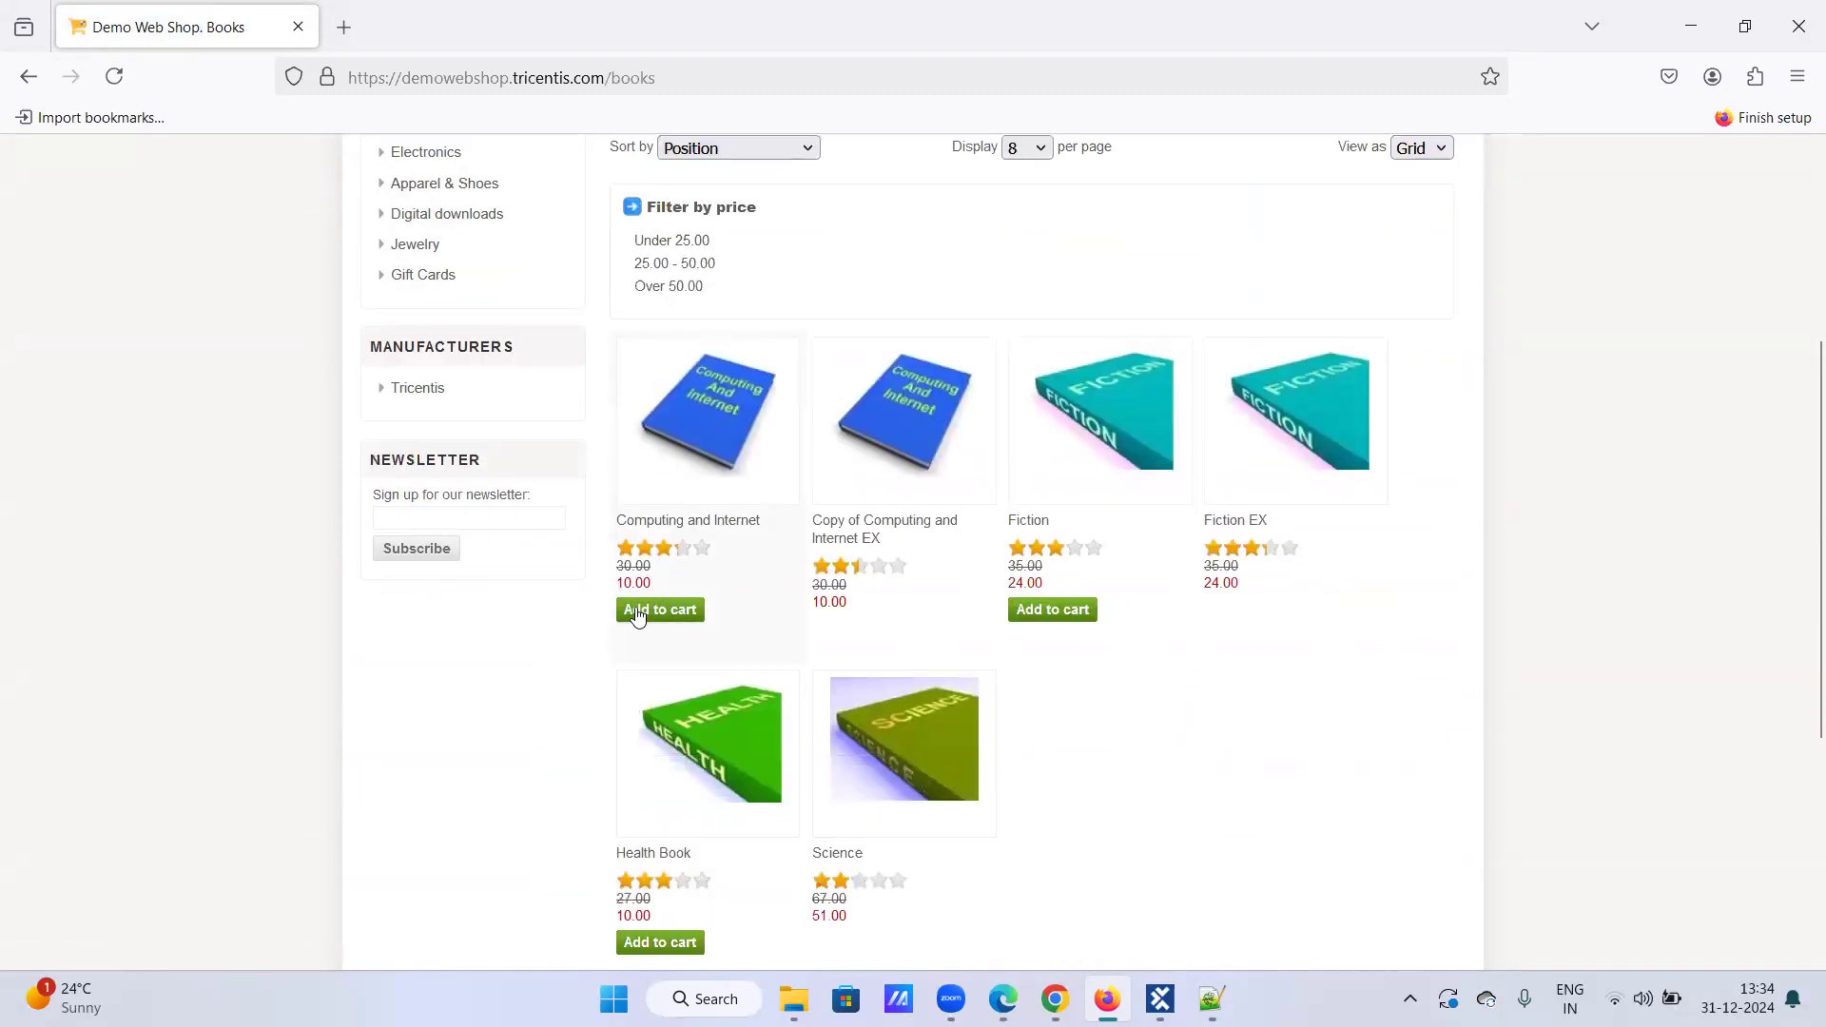
{"action": "left_click", "coordinate": [637, 611]}
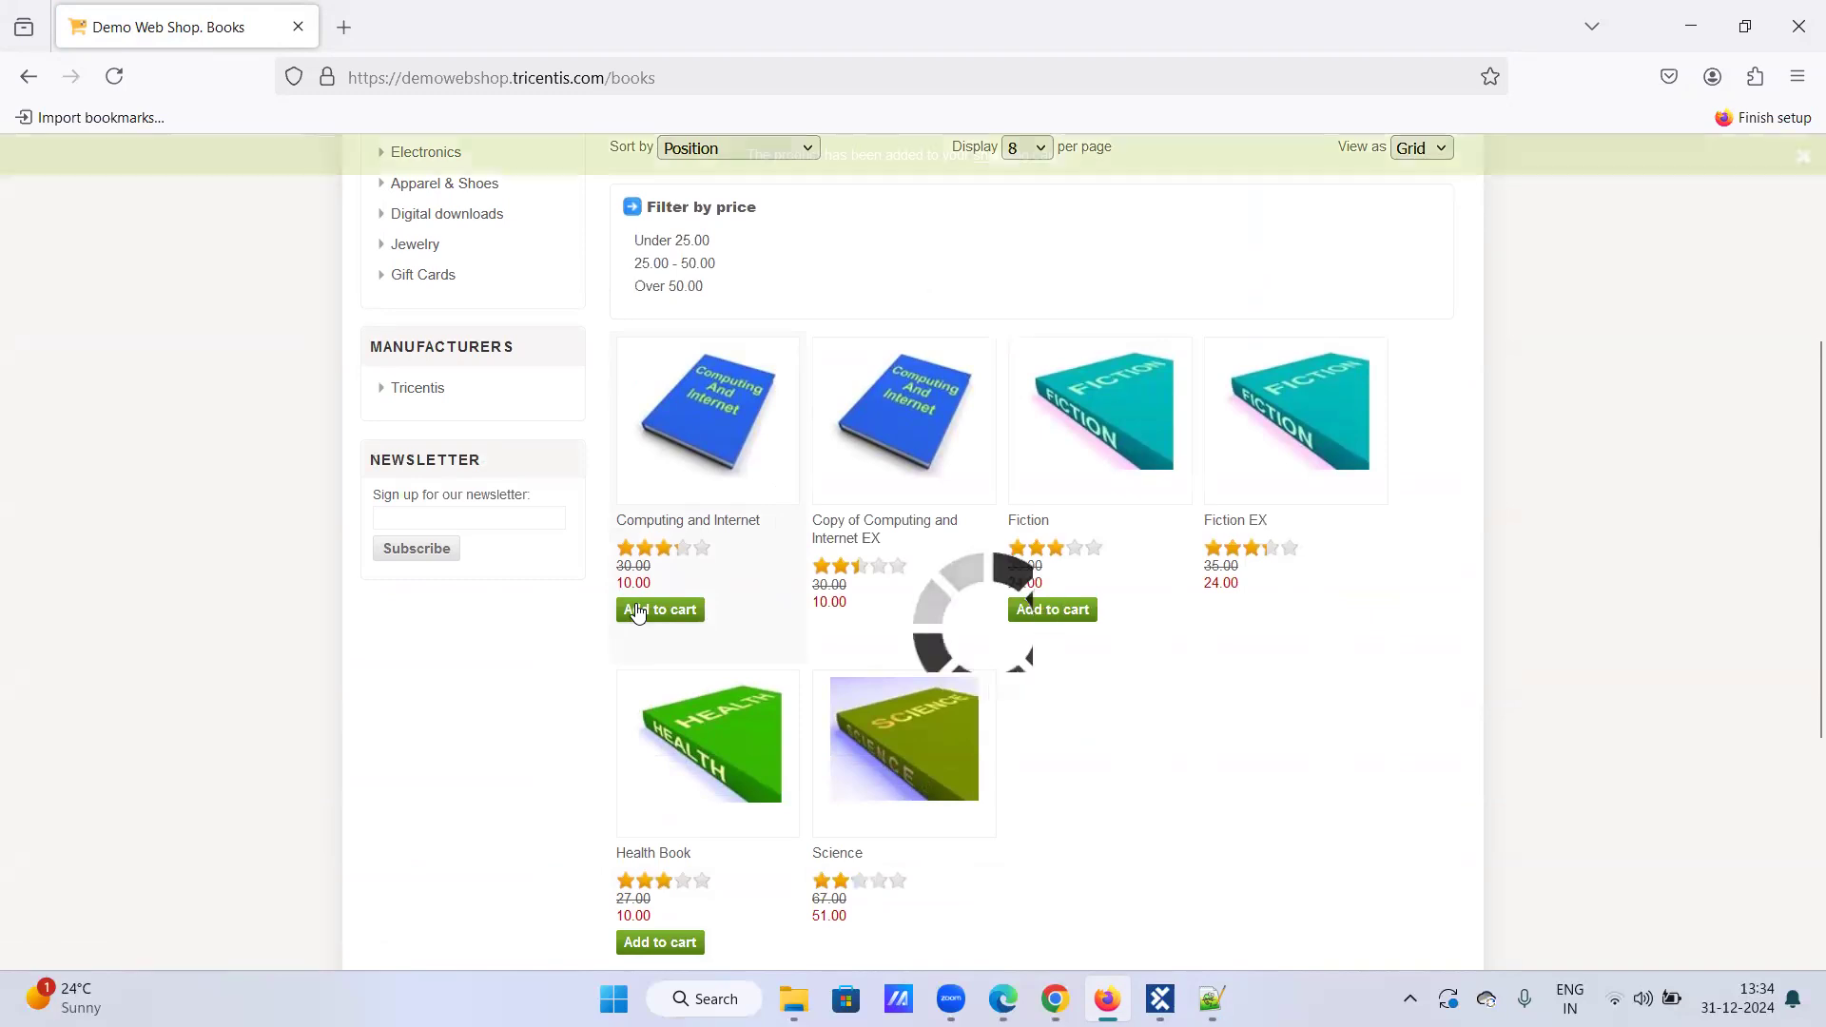
{"action": "left_click", "coordinate": [1074, 616]}
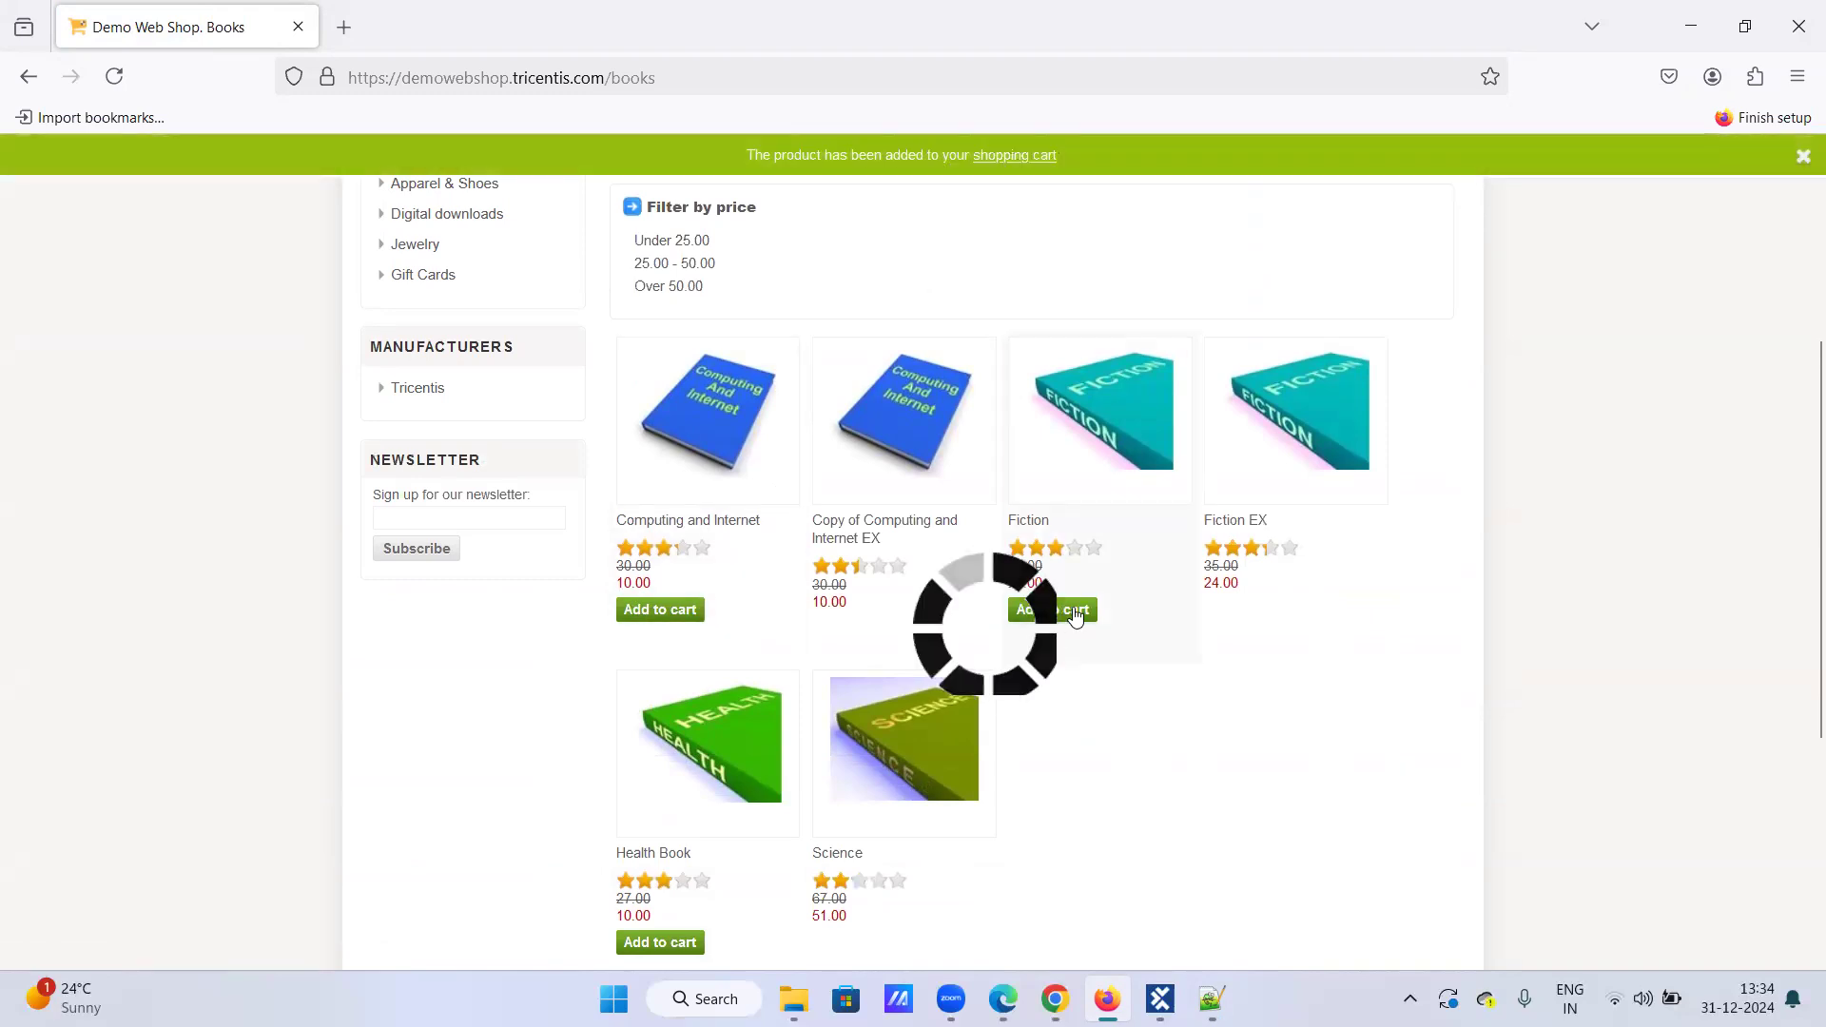
{"action": "left_click", "coordinate": [654, 945]}
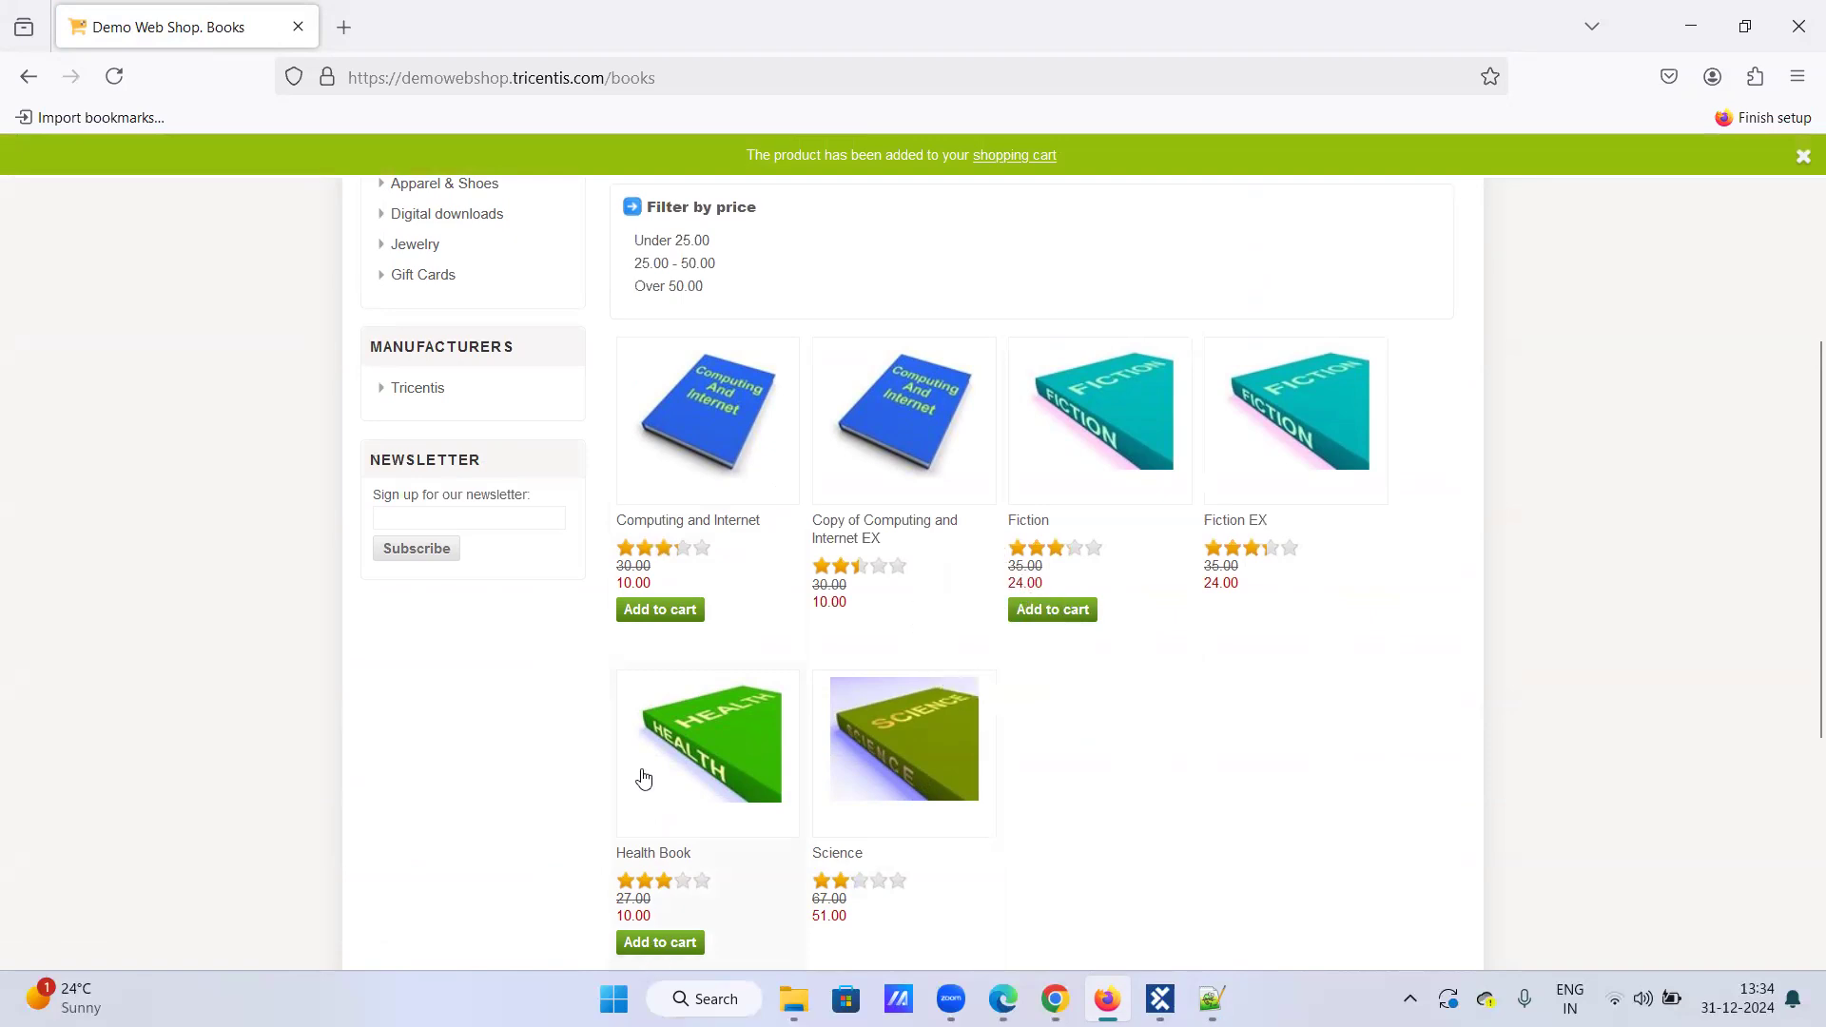
{"action": "scroll", "coordinate": [647, 684], "scroll_direction": "up", "scroll_amount": 4}
{"action": "left_click", "coordinate": [873, 373]}
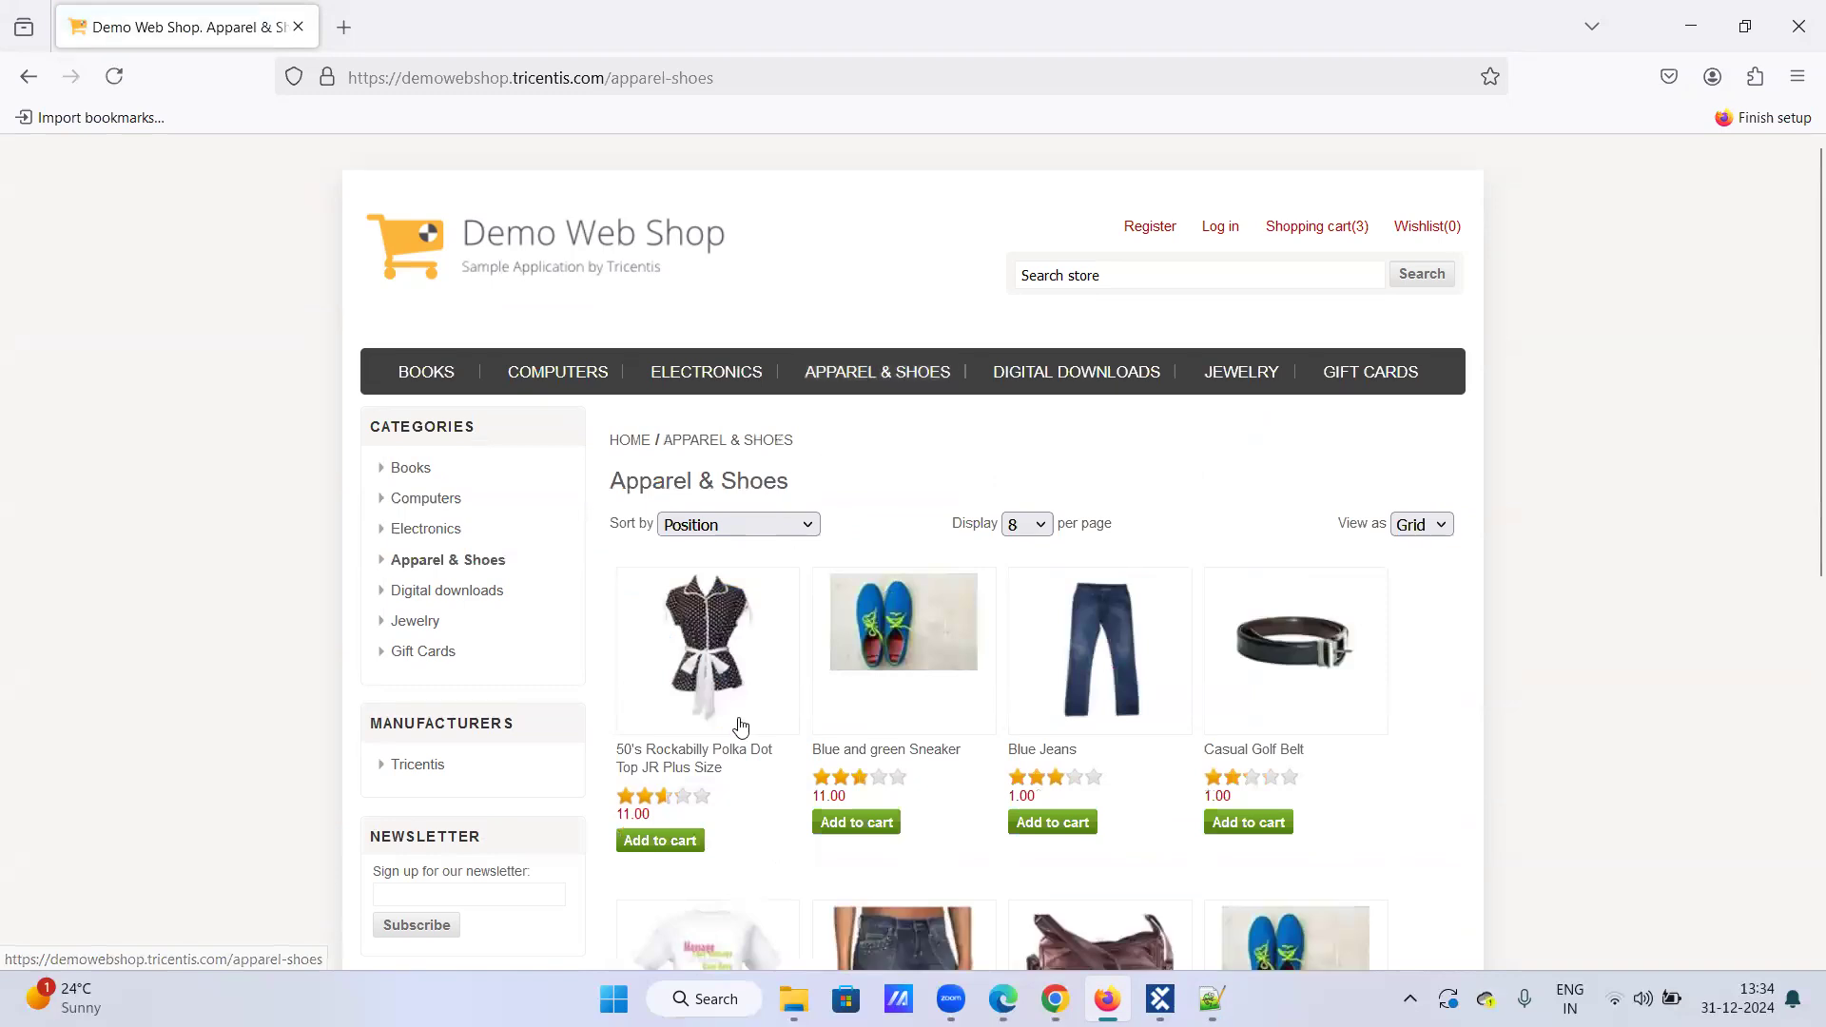
Step: Add Casual Golf Belt and Blue Jeans to the cart, then open the Blue and green Sneaker page
{"action": "scroll", "coordinate": [741, 726], "scroll_direction": "down", "scroll_amount": 4}
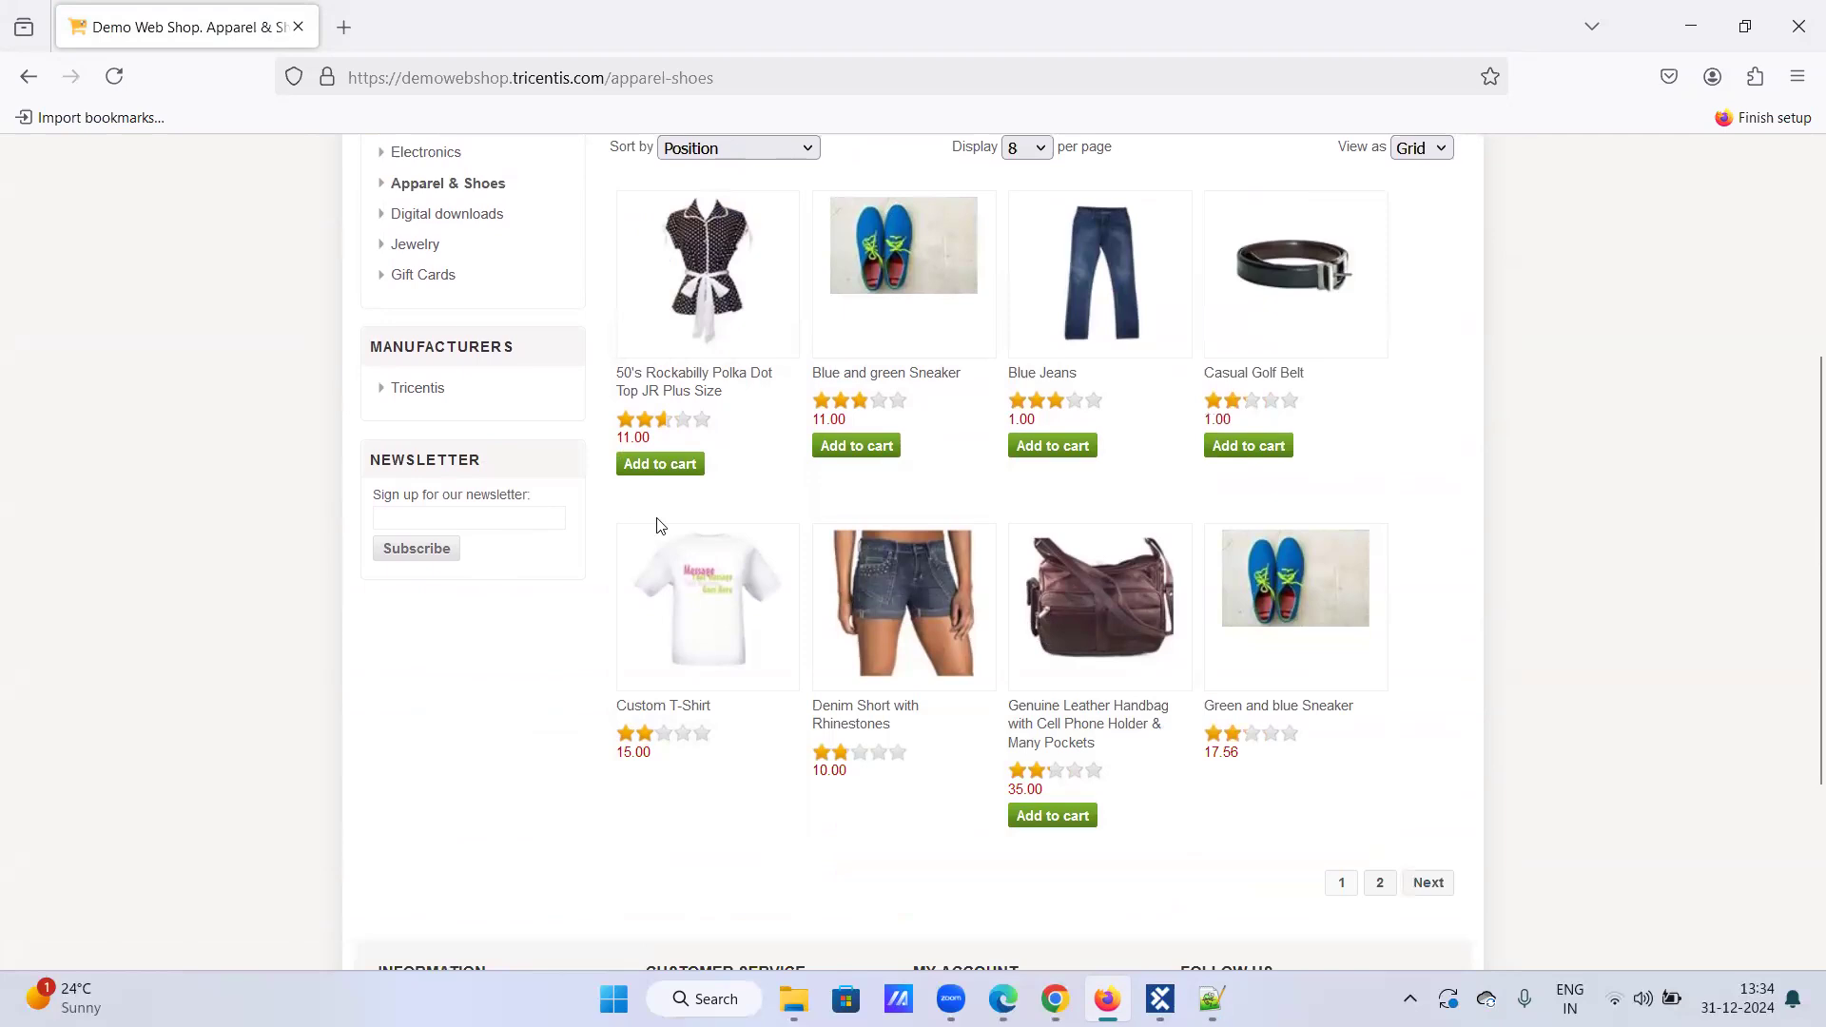
{"action": "left_click", "coordinate": [1236, 447]}
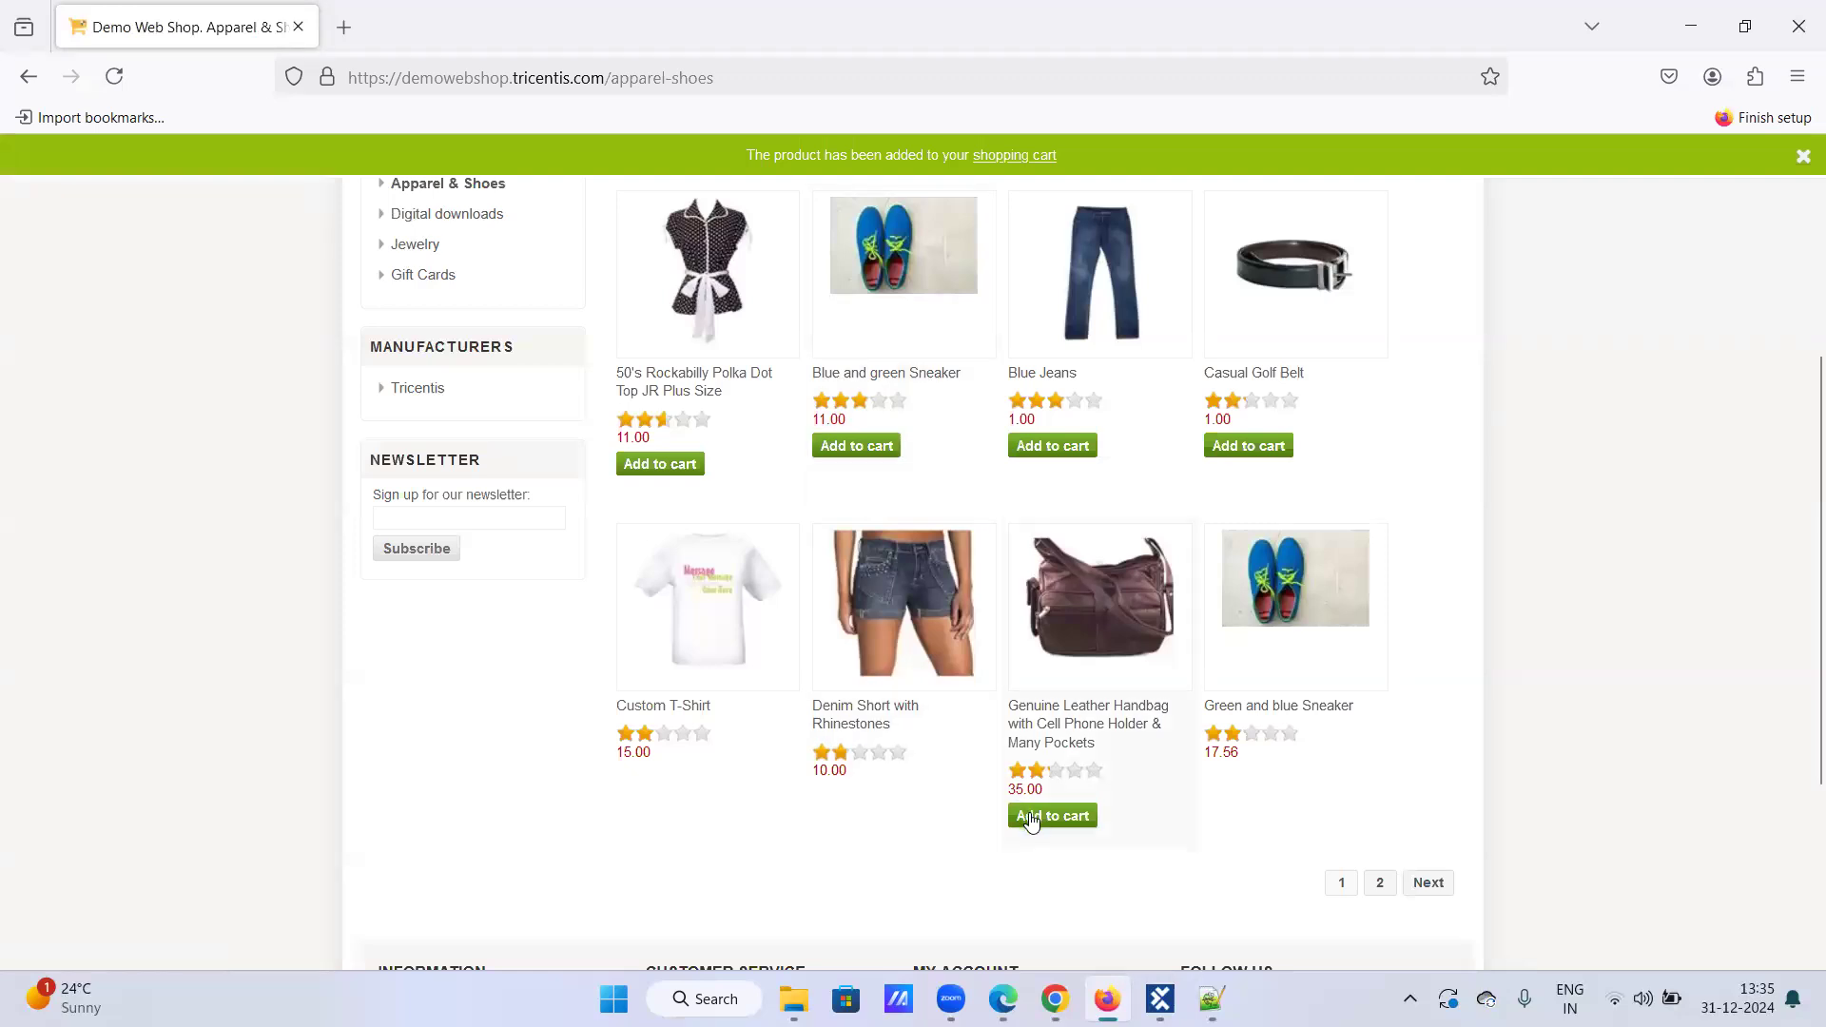
{"action": "left_click", "coordinate": [1067, 819]}
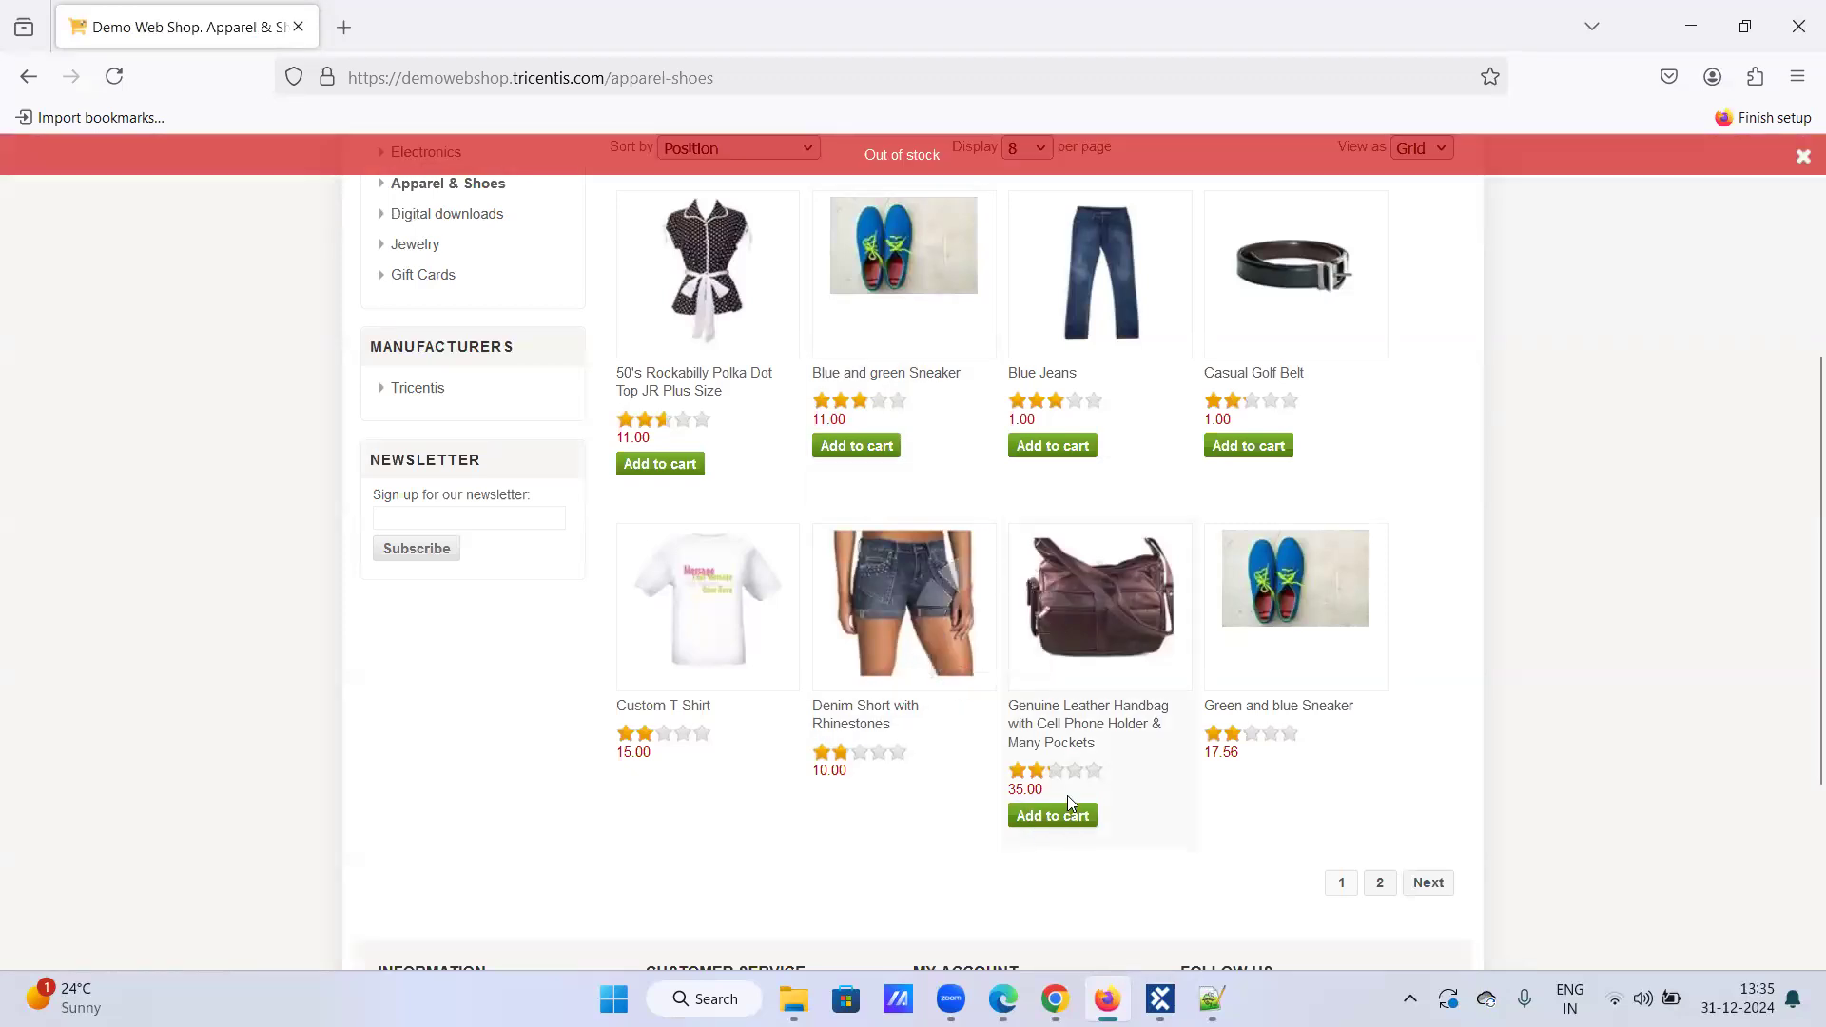
{"action": "left_click", "coordinate": [1046, 449]}
{"action": "left_click", "coordinate": [845, 447]}
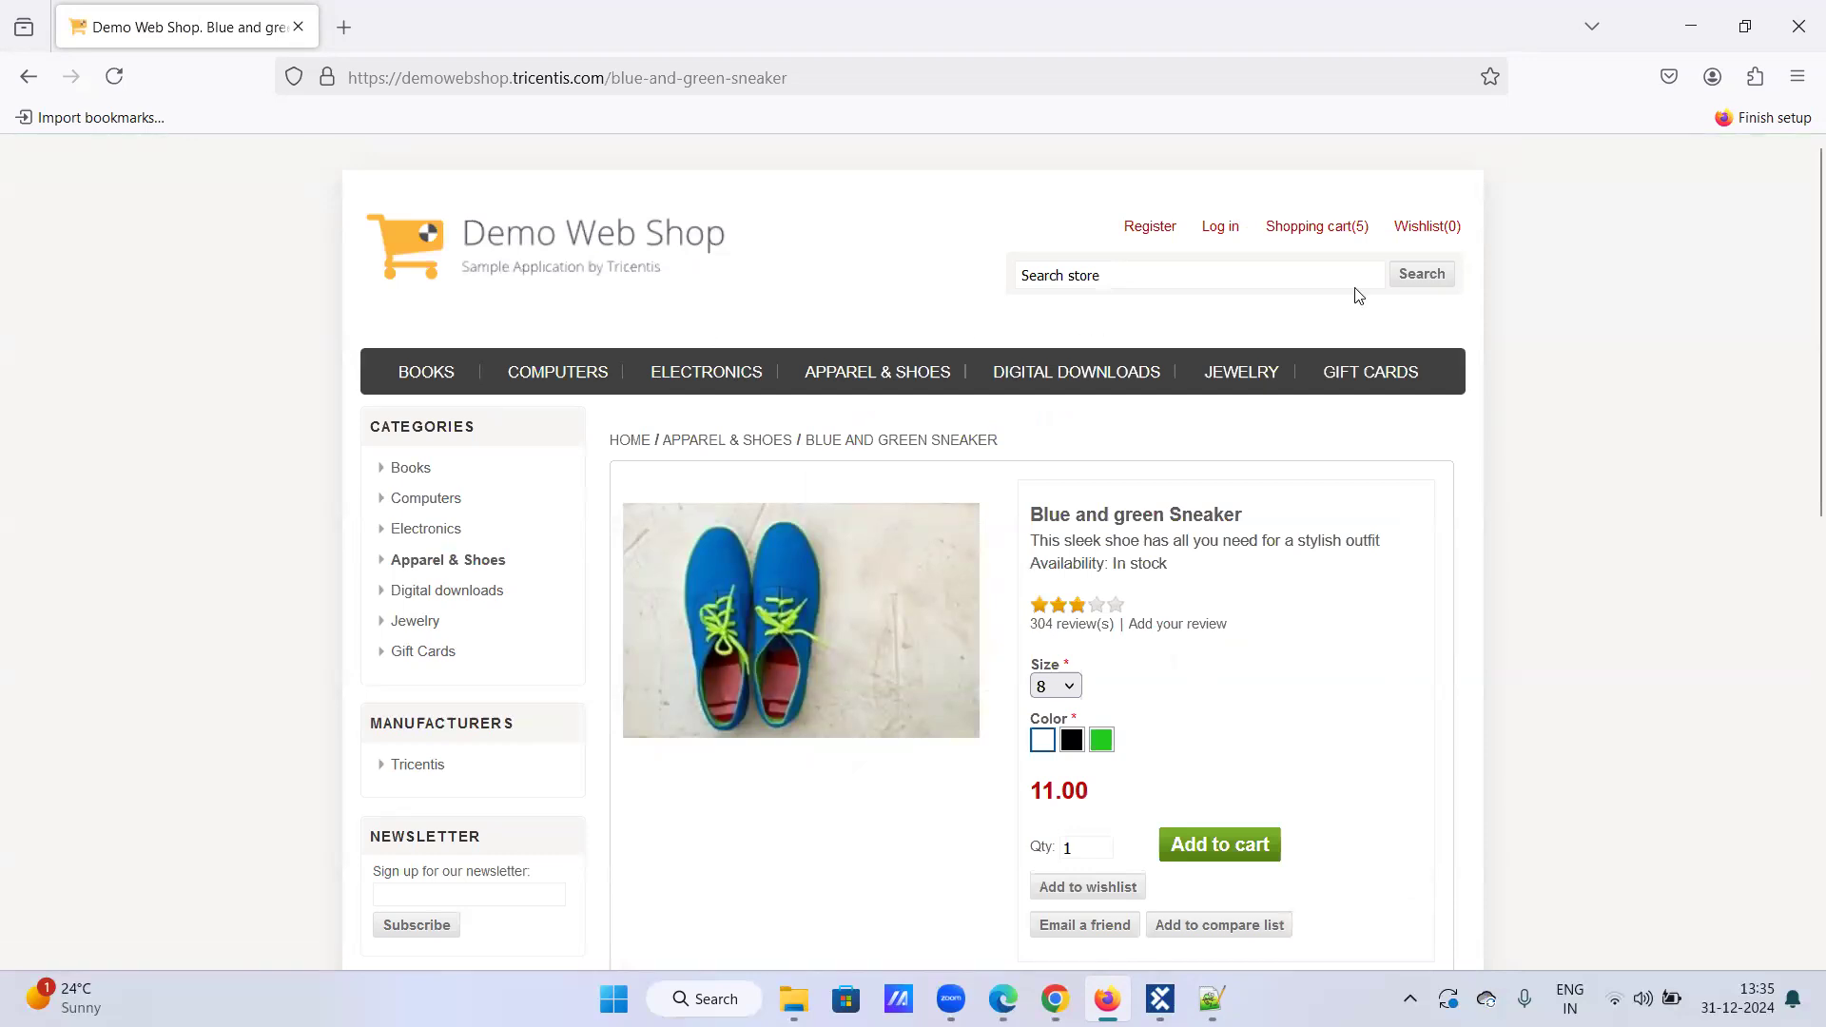
Step: Check the five items on the shopping cart page and return to the Apparel & Shoes listing
{"action": "left_click", "coordinate": [1304, 231]}
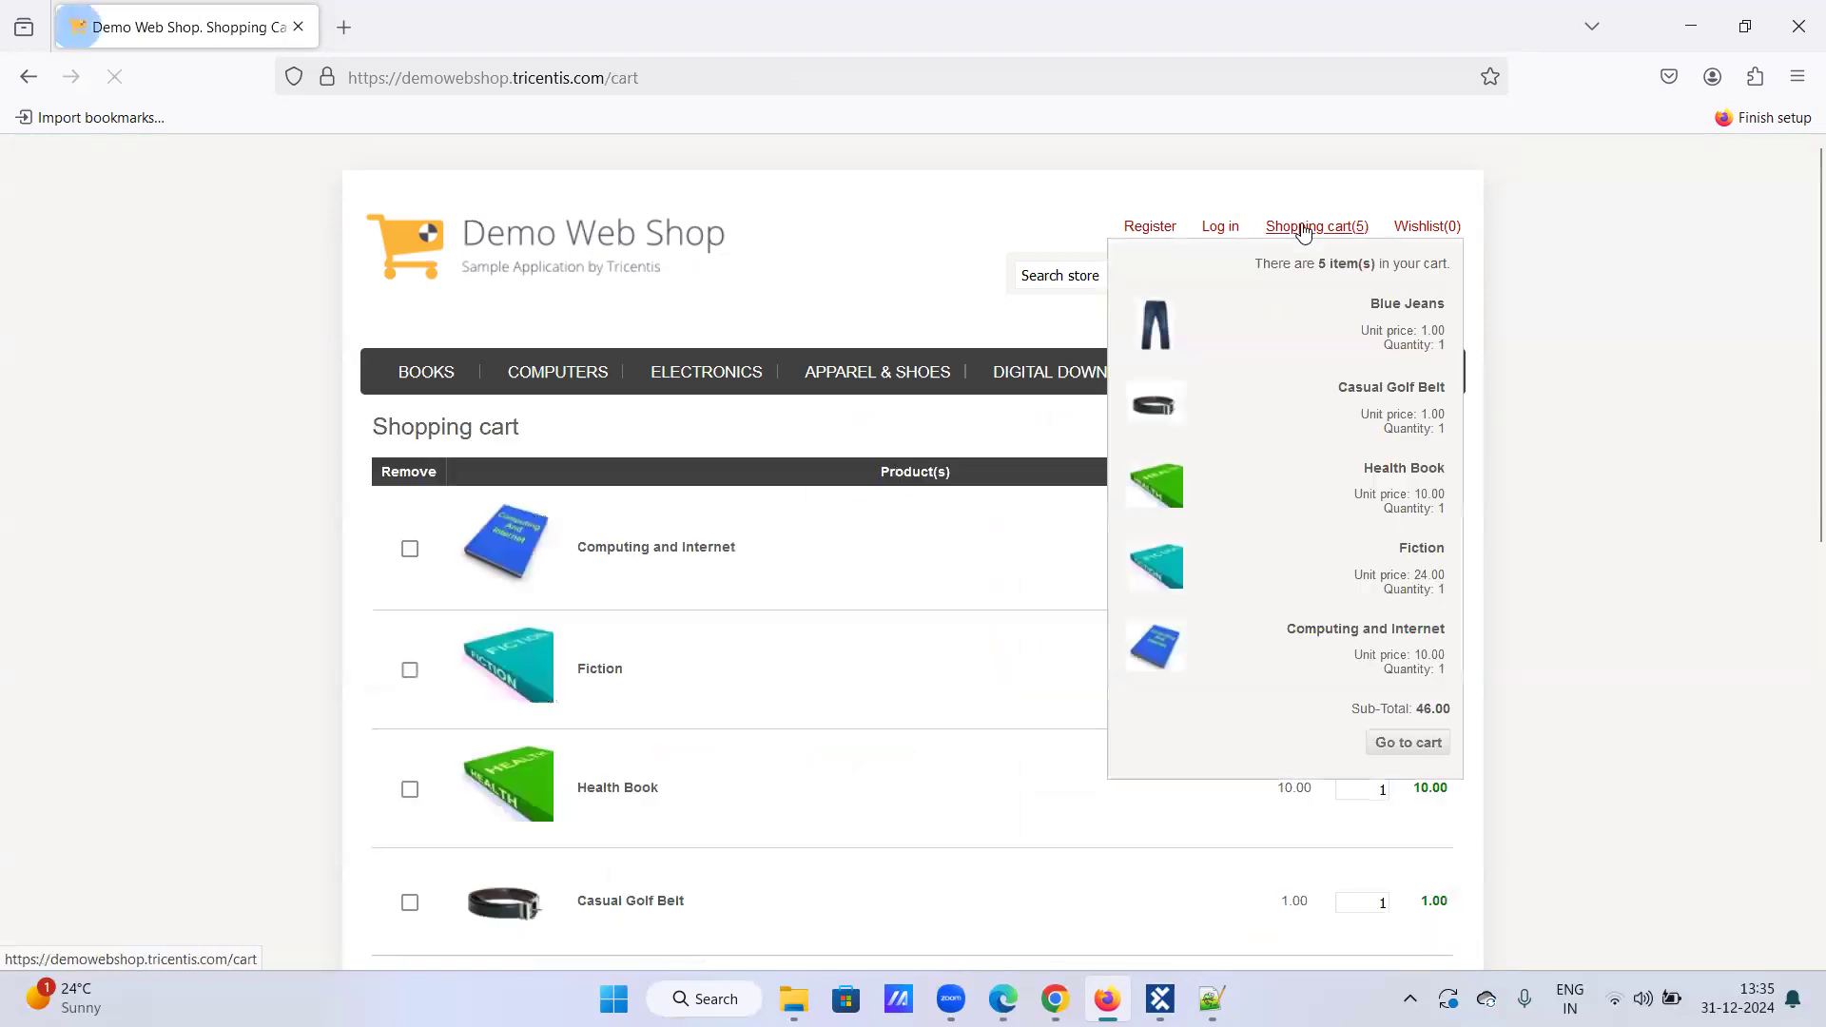
{"action": "left_click", "coordinate": [898, 370]}
{"action": "scroll", "coordinate": [861, 511], "scroll_direction": "down", "scroll_amount": 4}
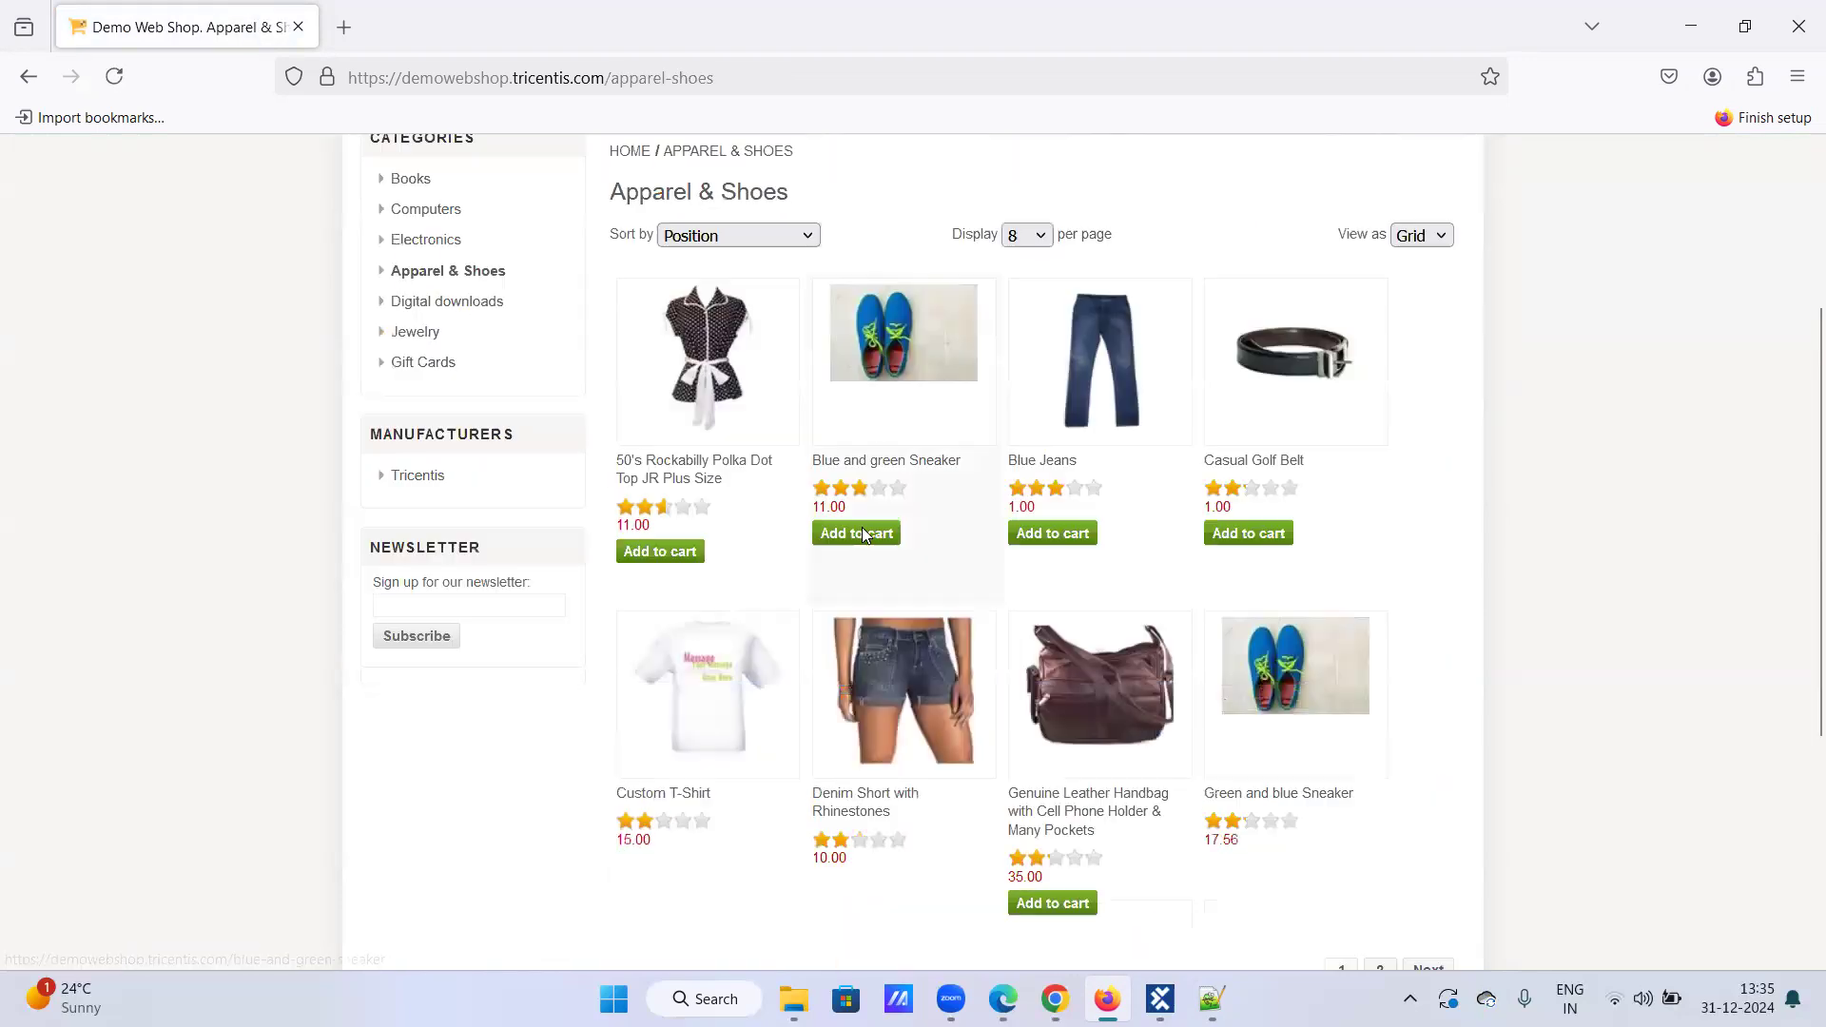
{"action": "scroll", "coordinate": [1350, 285], "scroll_direction": "up", "scroll_amount": 2}
{"action": "scroll", "coordinate": [1367, 231], "scroll_direction": "up", "scroll_amount": 1}
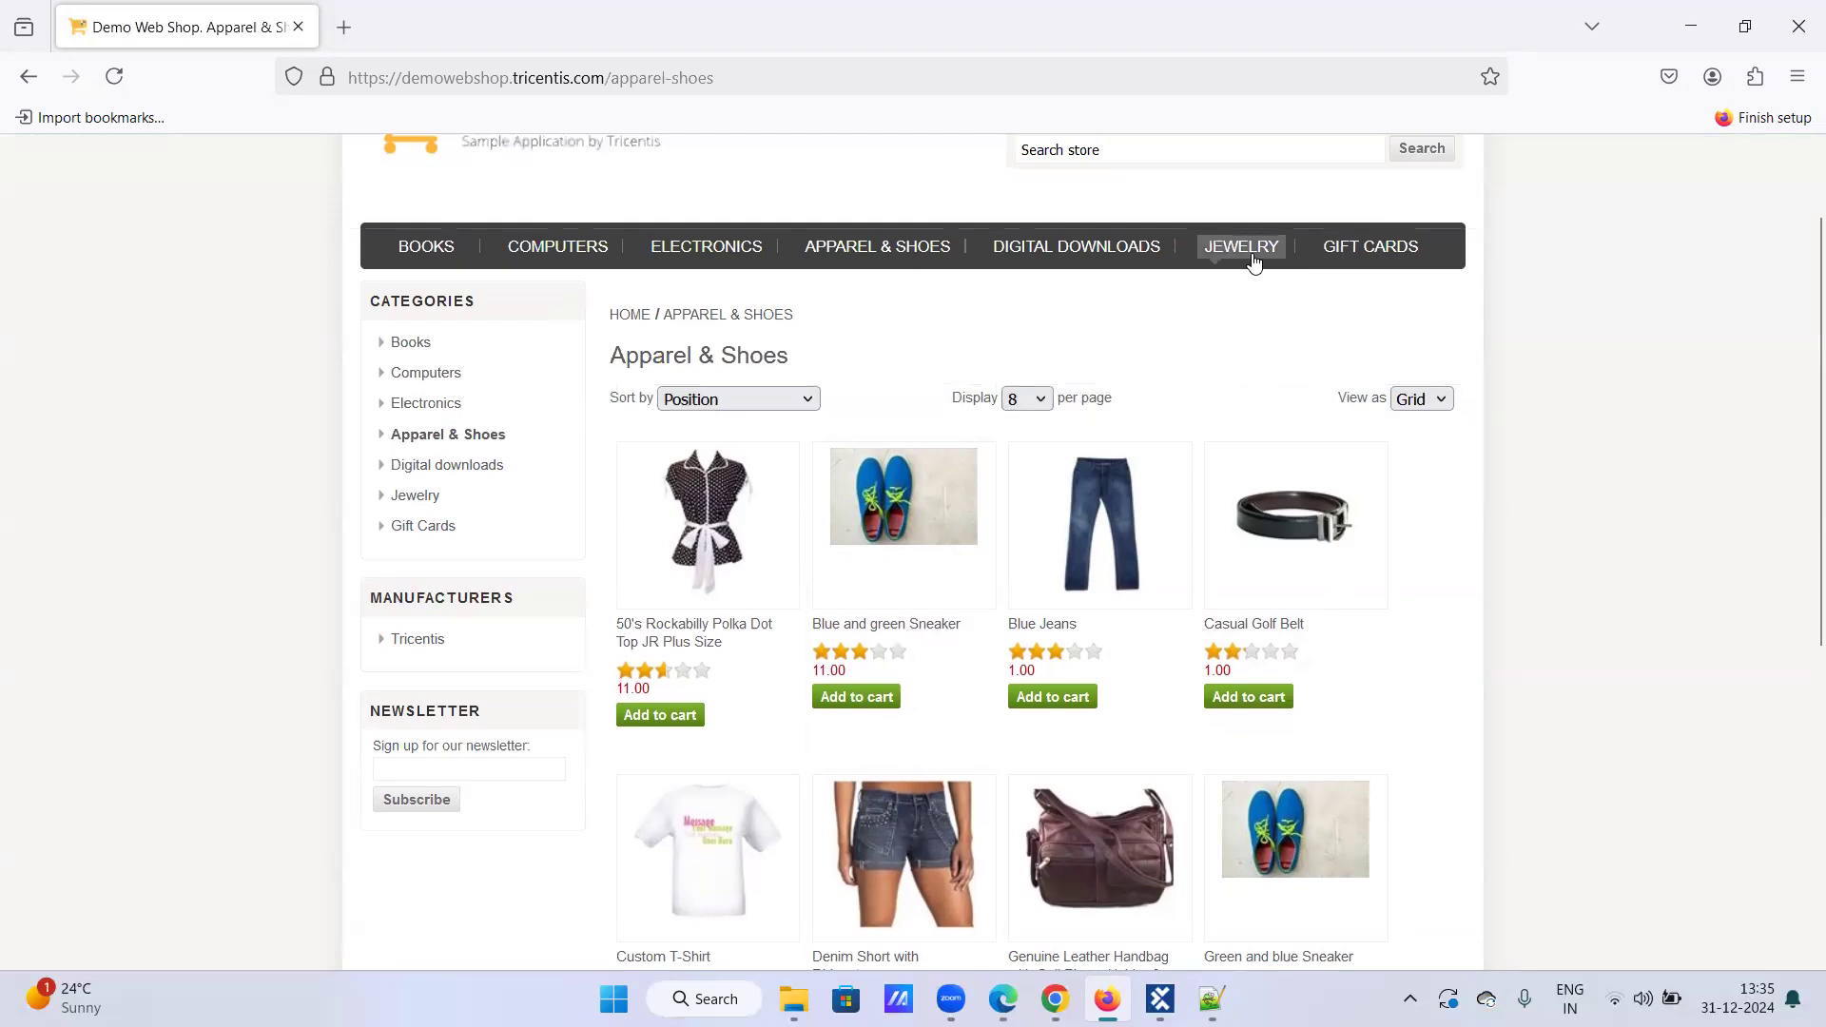
{"action": "scroll", "coordinate": [1288, 276], "scroll_direction": "up", "scroll_amount": 1}
{"action": "left_click", "coordinate": [1303, 233]}
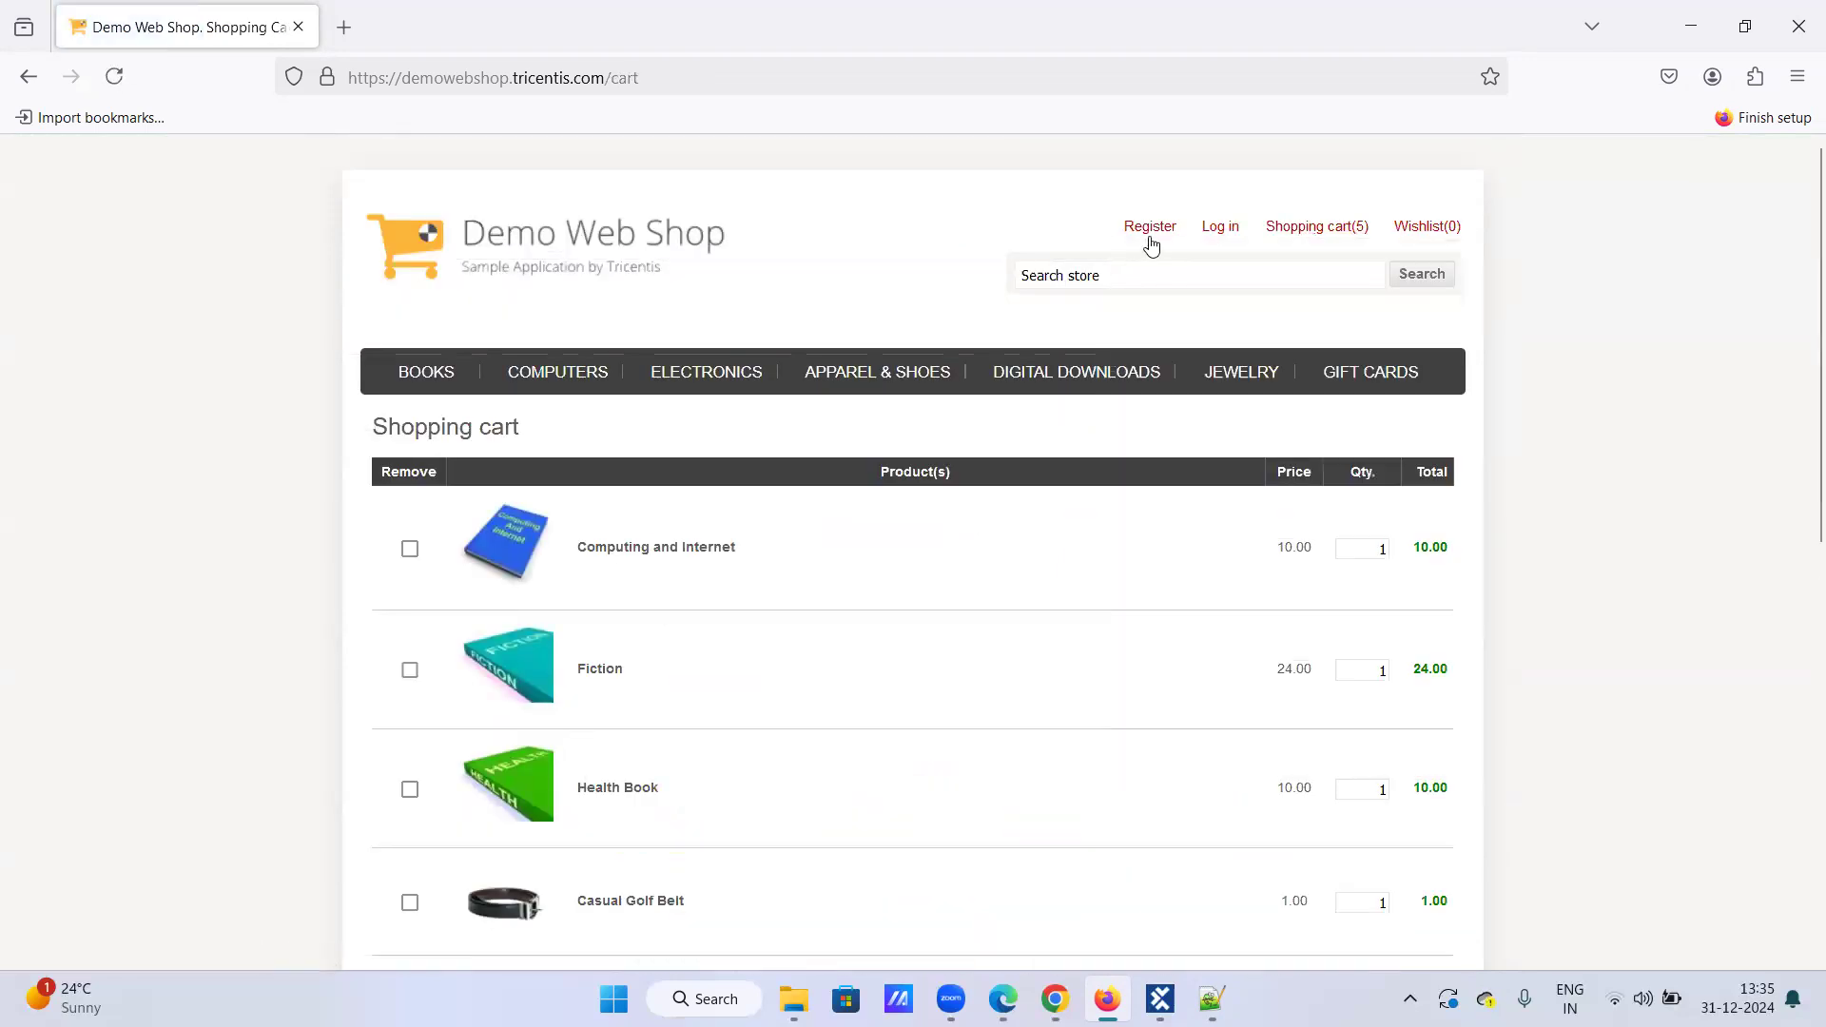
{"action": "left_click", "coordinate": [898, 384]}
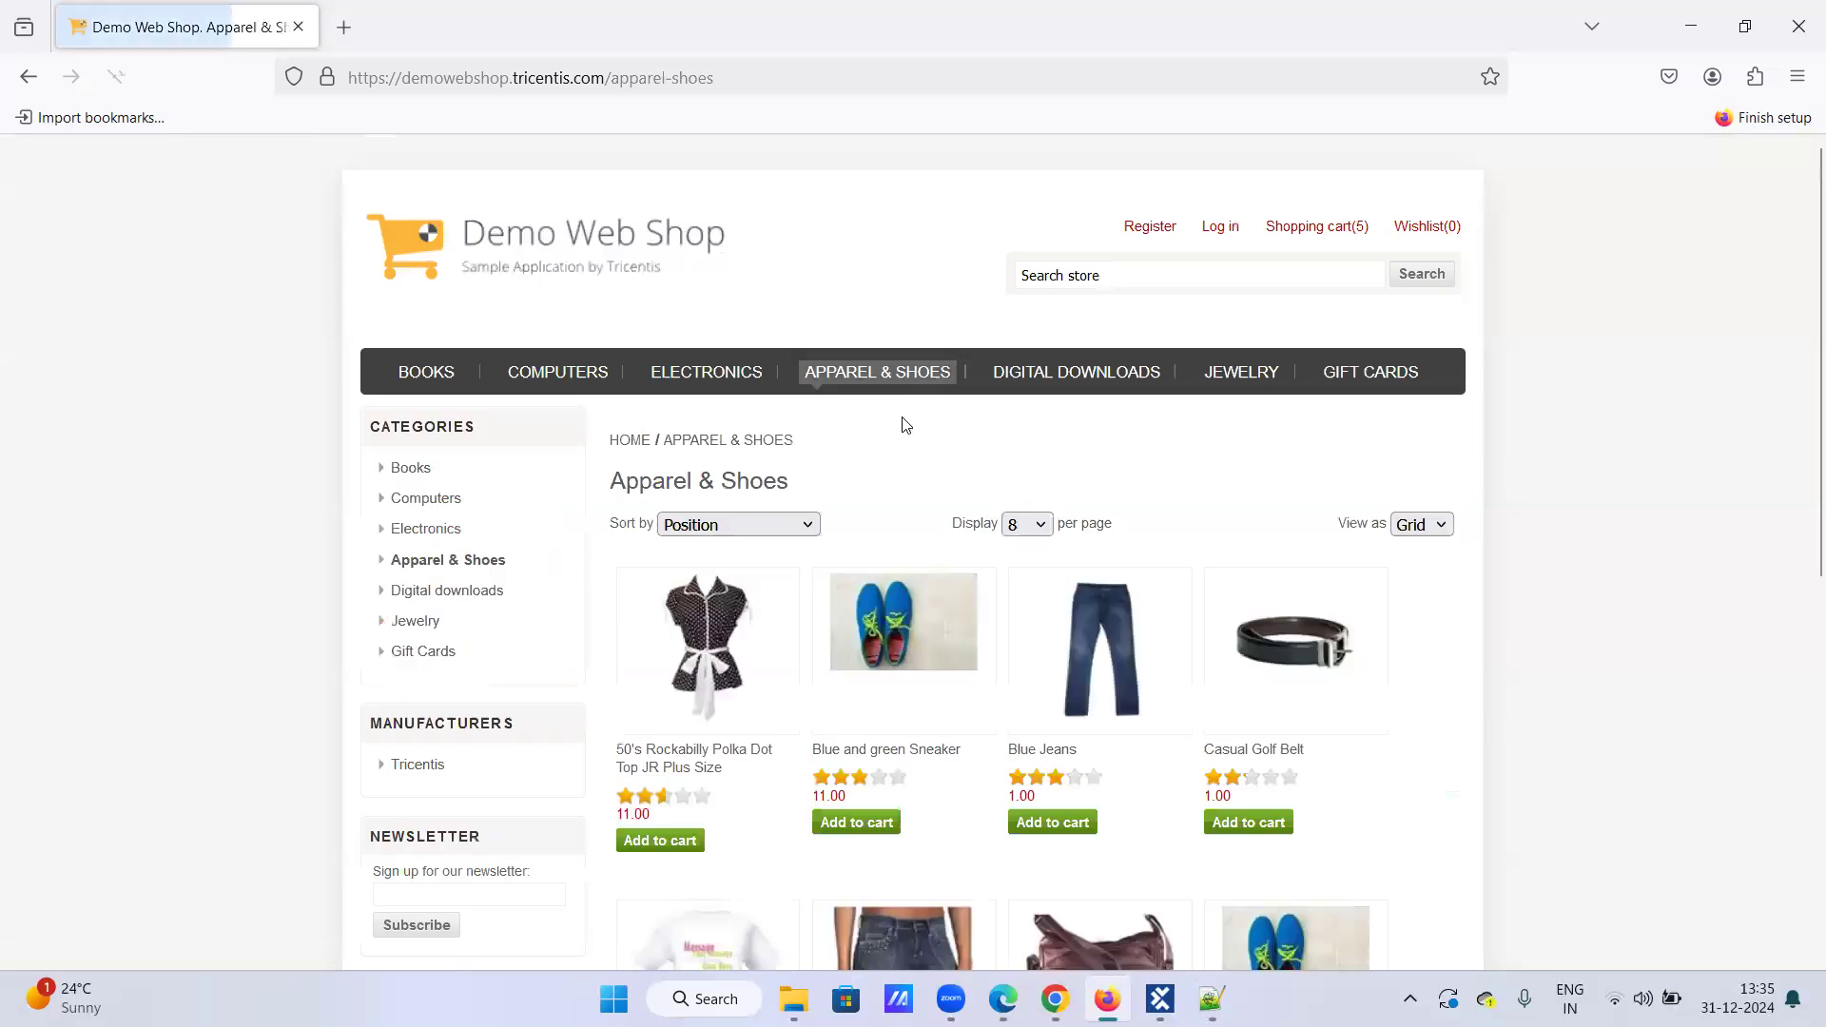
{"action": "scroll", "coordinate": [900, 415], "scroll_direction": "down", "scroll_amount": 4}
Step: Add the Blue and green Sneaker to the cart from its product page
{"action": "left_click", "coordinate": [861, 448]}
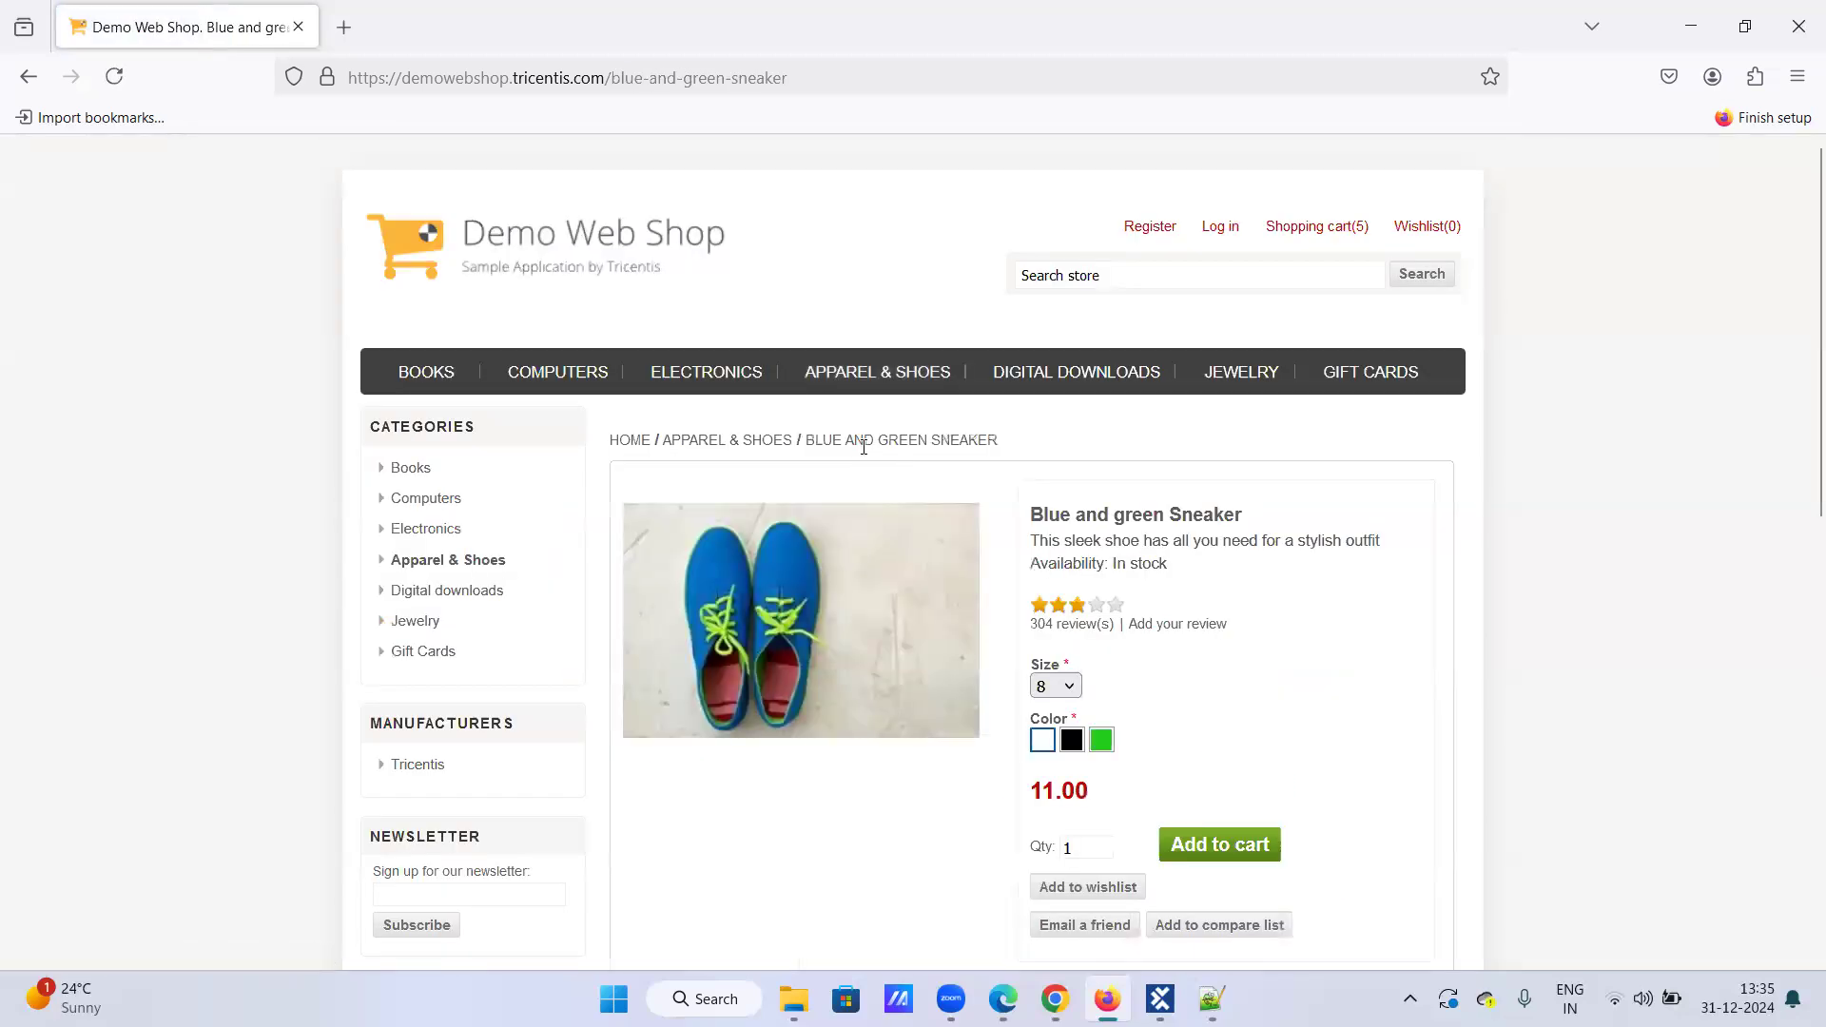
{"action": "scroll", "coordinate": [1222, 635], "scroll_direction": "down", "scroll_amount": 3}
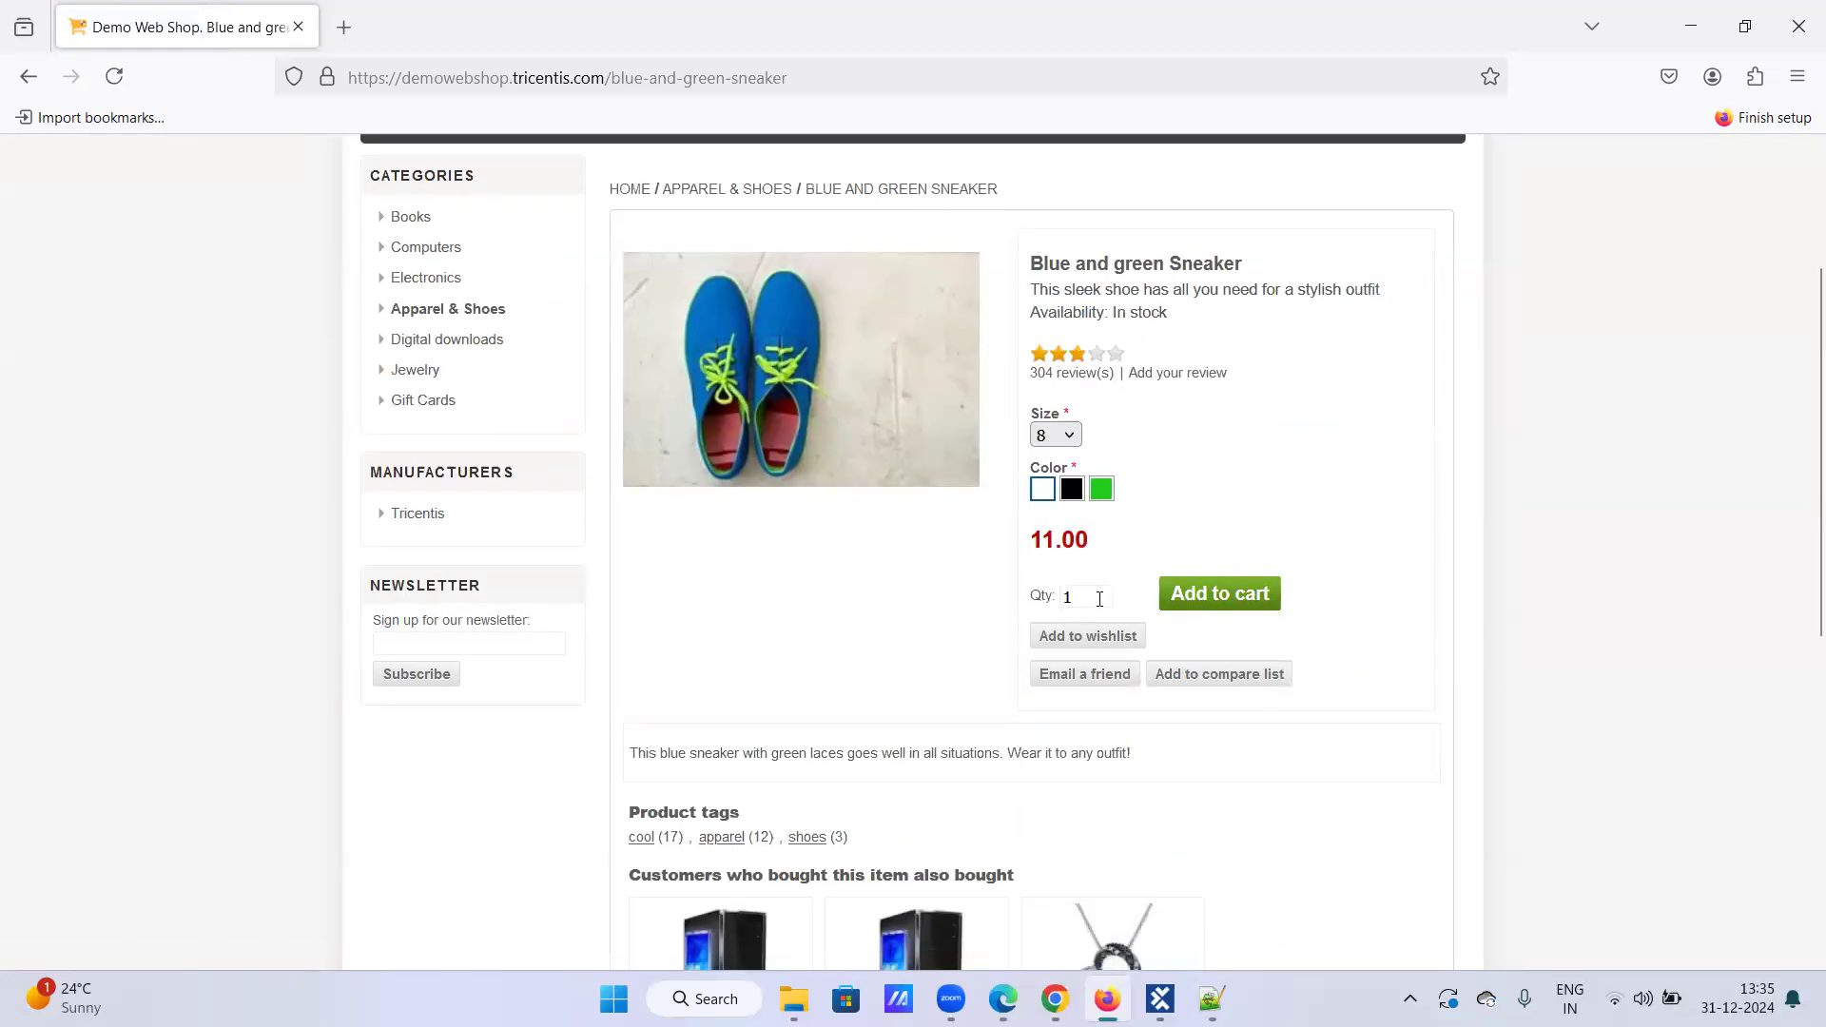
{"action": "left_click", "coordinate": [1217, 594]}
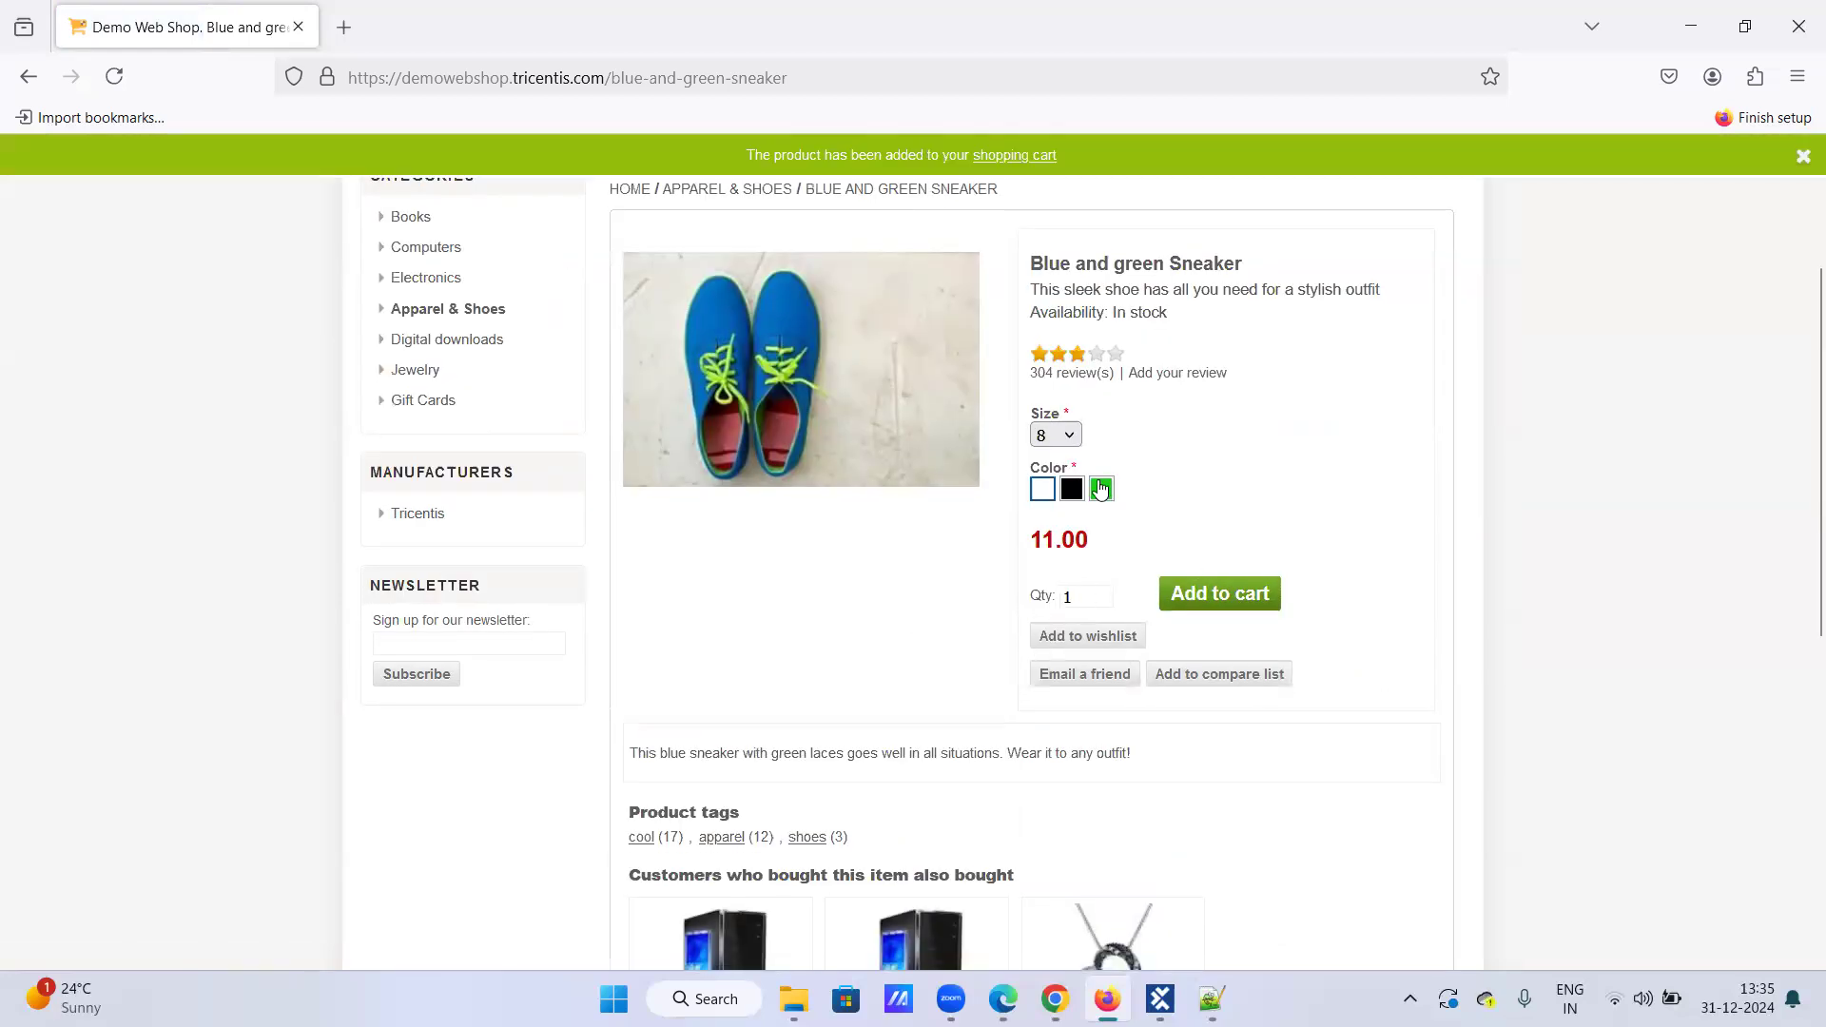
{"action": "scroll", "coordinate": [1027, 461], "scroll_direction": "up", "scroll_amount": 3}
Step: Add the 50's Rockabilly Polka Dot Top in size Small to the cart
{"action": "left_click", "coordinate": [882, 378]}
{"action": "scroll", "coordinate": [1012, 648], "scroll_direction": "down", "scroll_amount": 5}
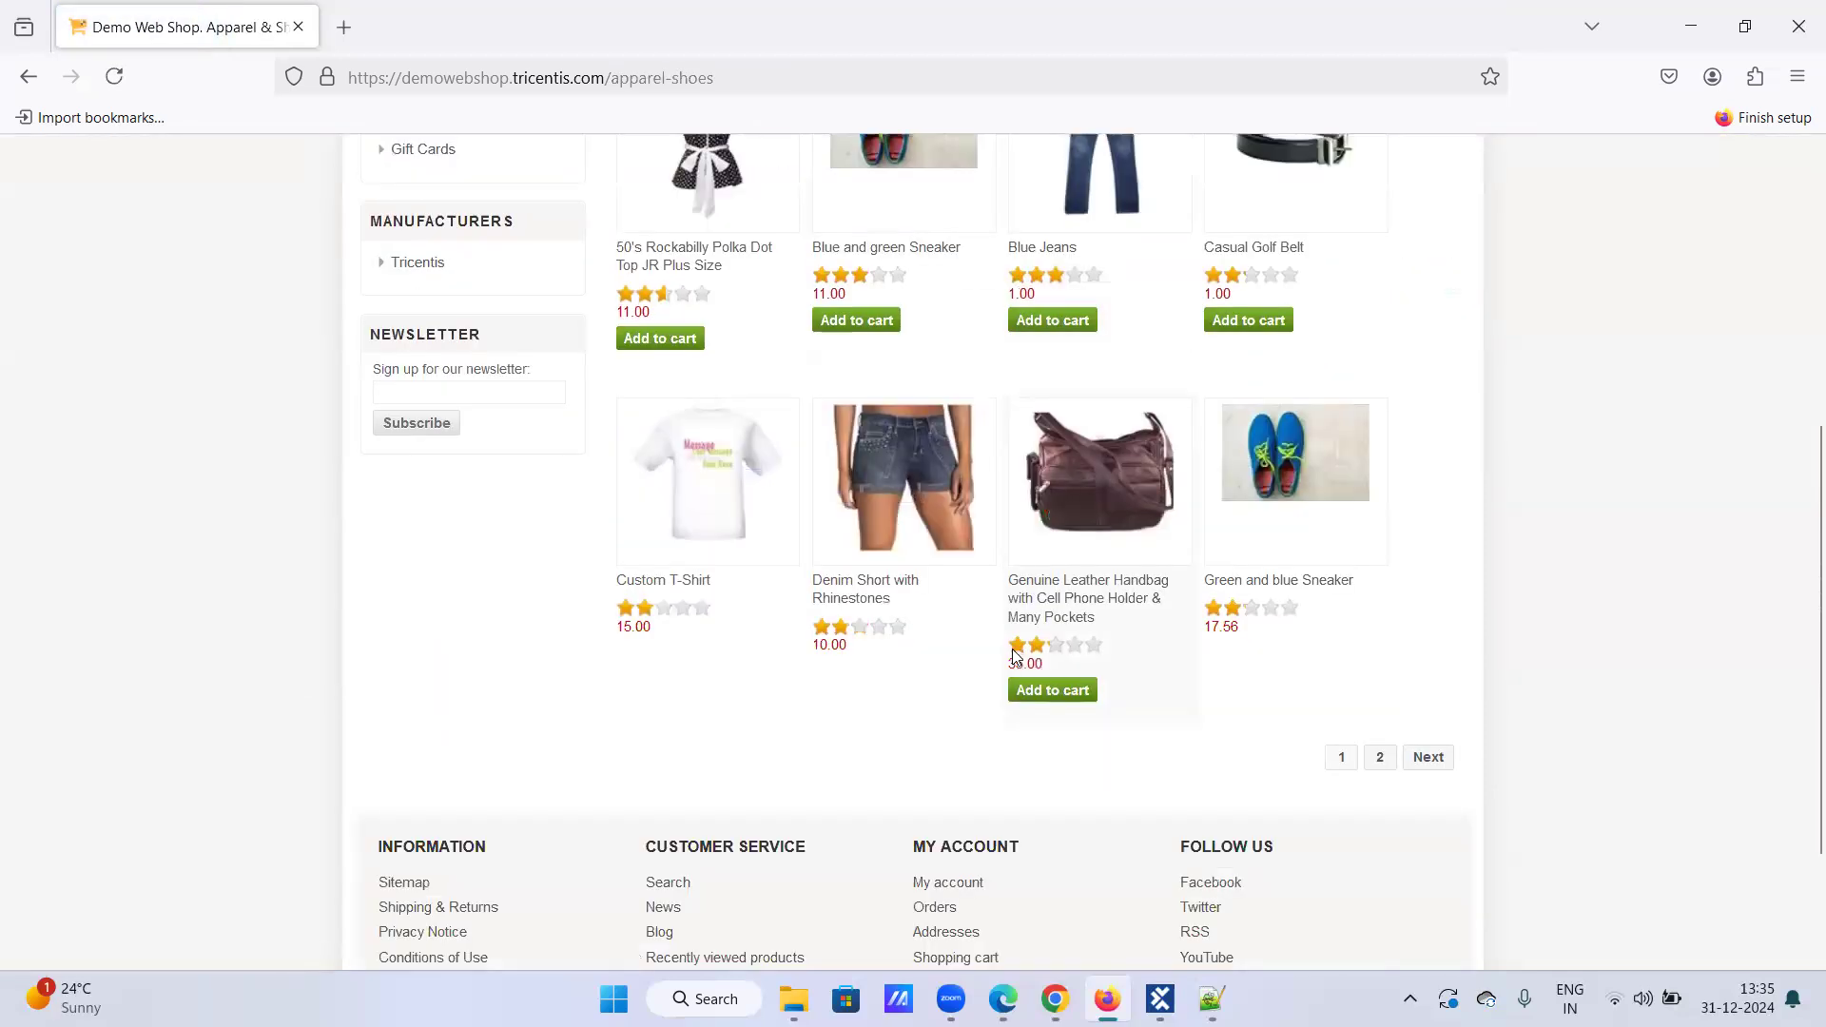
{"action": "left_click", "coordinate": [1055, 691]}
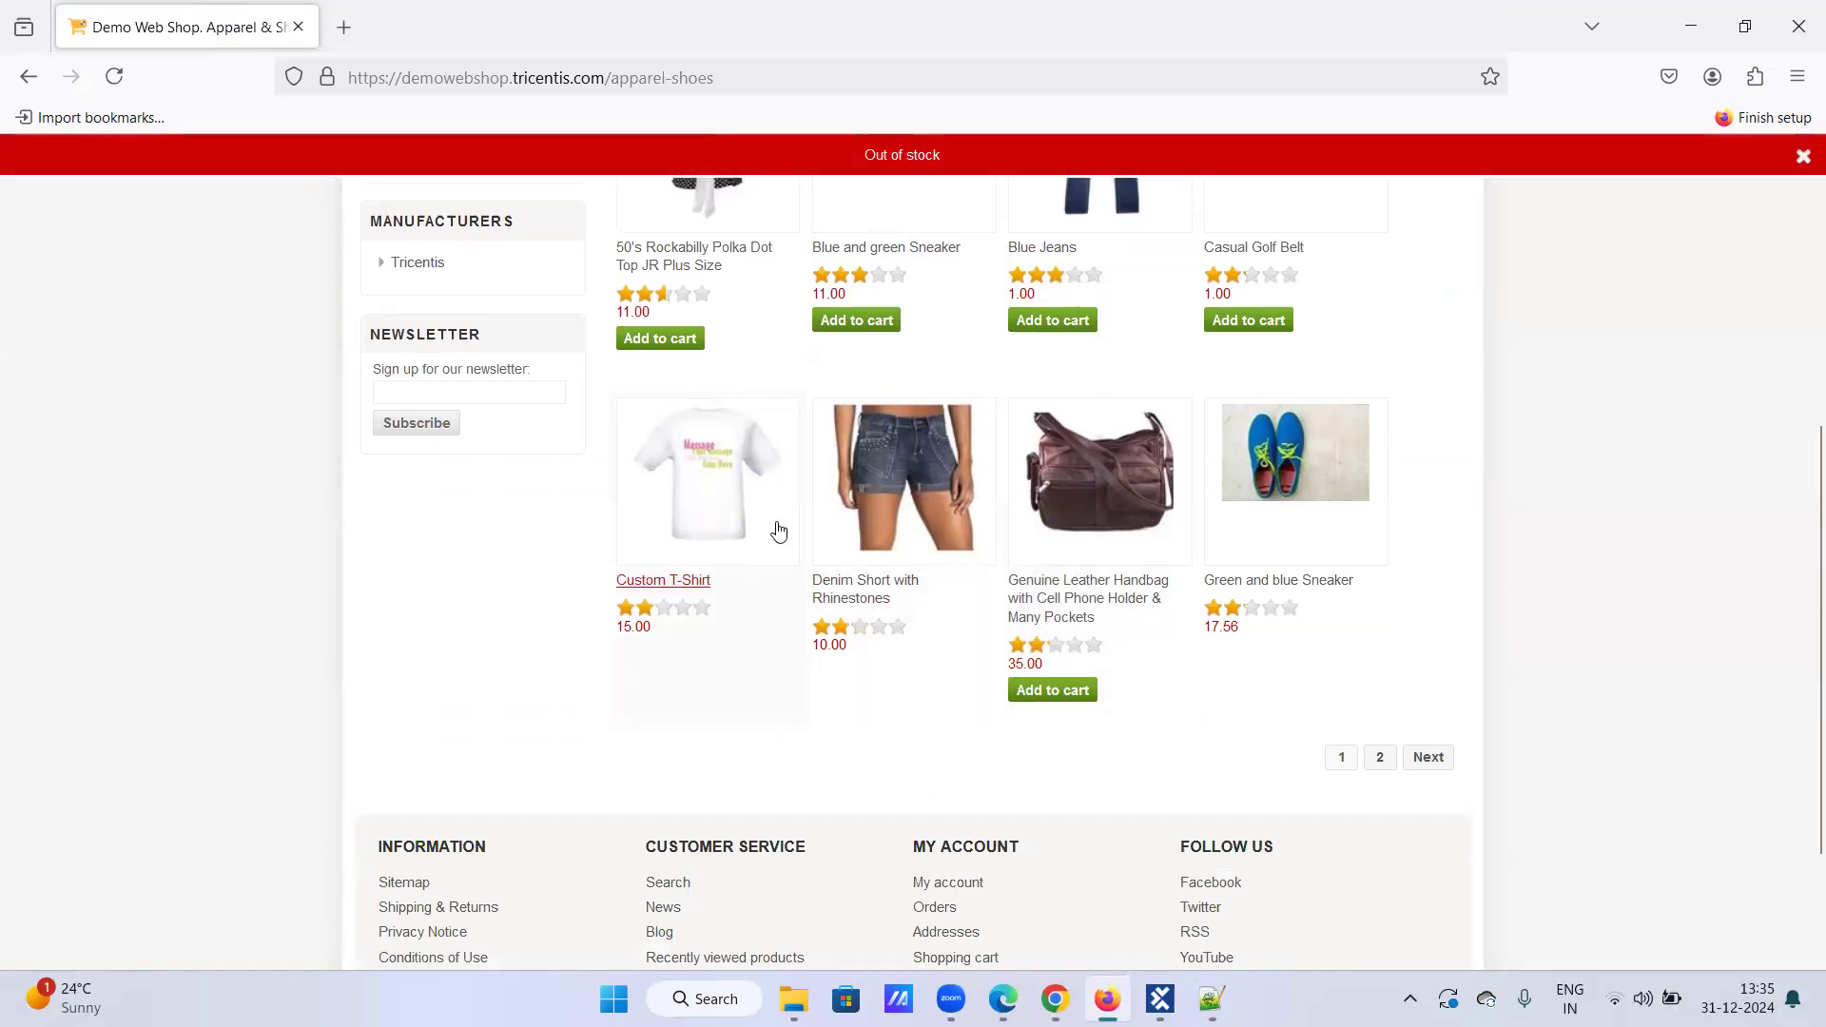
{"action": "scroll", "coordinate": [714, 547], "scroll_direction": "up", "scroll_amount": 3}
{"action": "left_click", "coordinate": [647, 596]}
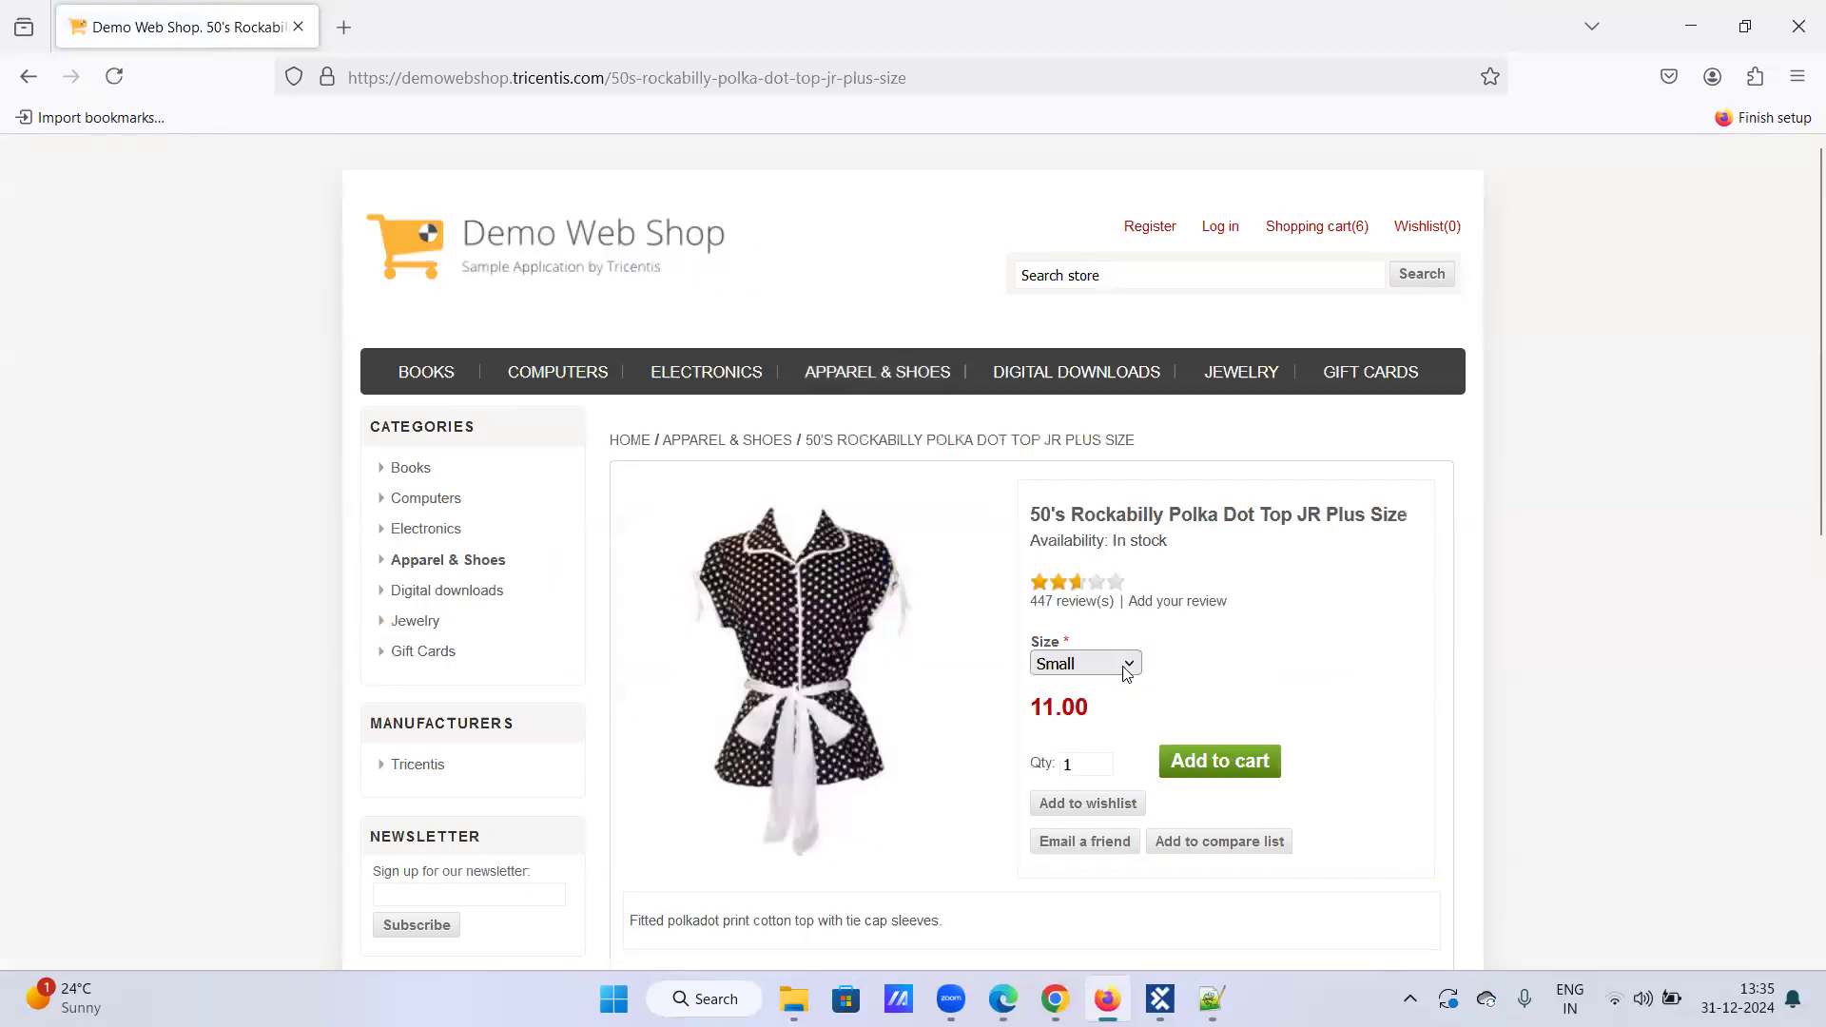
{"action": "left_click", "coordinate": [1127, 669]}
{"action": "left_click", "coordinate": [1104, 689]}
{"action": "left_click", "coordinate": [1197, 766]}
Step: From Electronics > Cell phones, add the Smartphone and a default black Samsung Phone Cover to the cart
{"action": "left_click", "coordinate": [707, 378]}
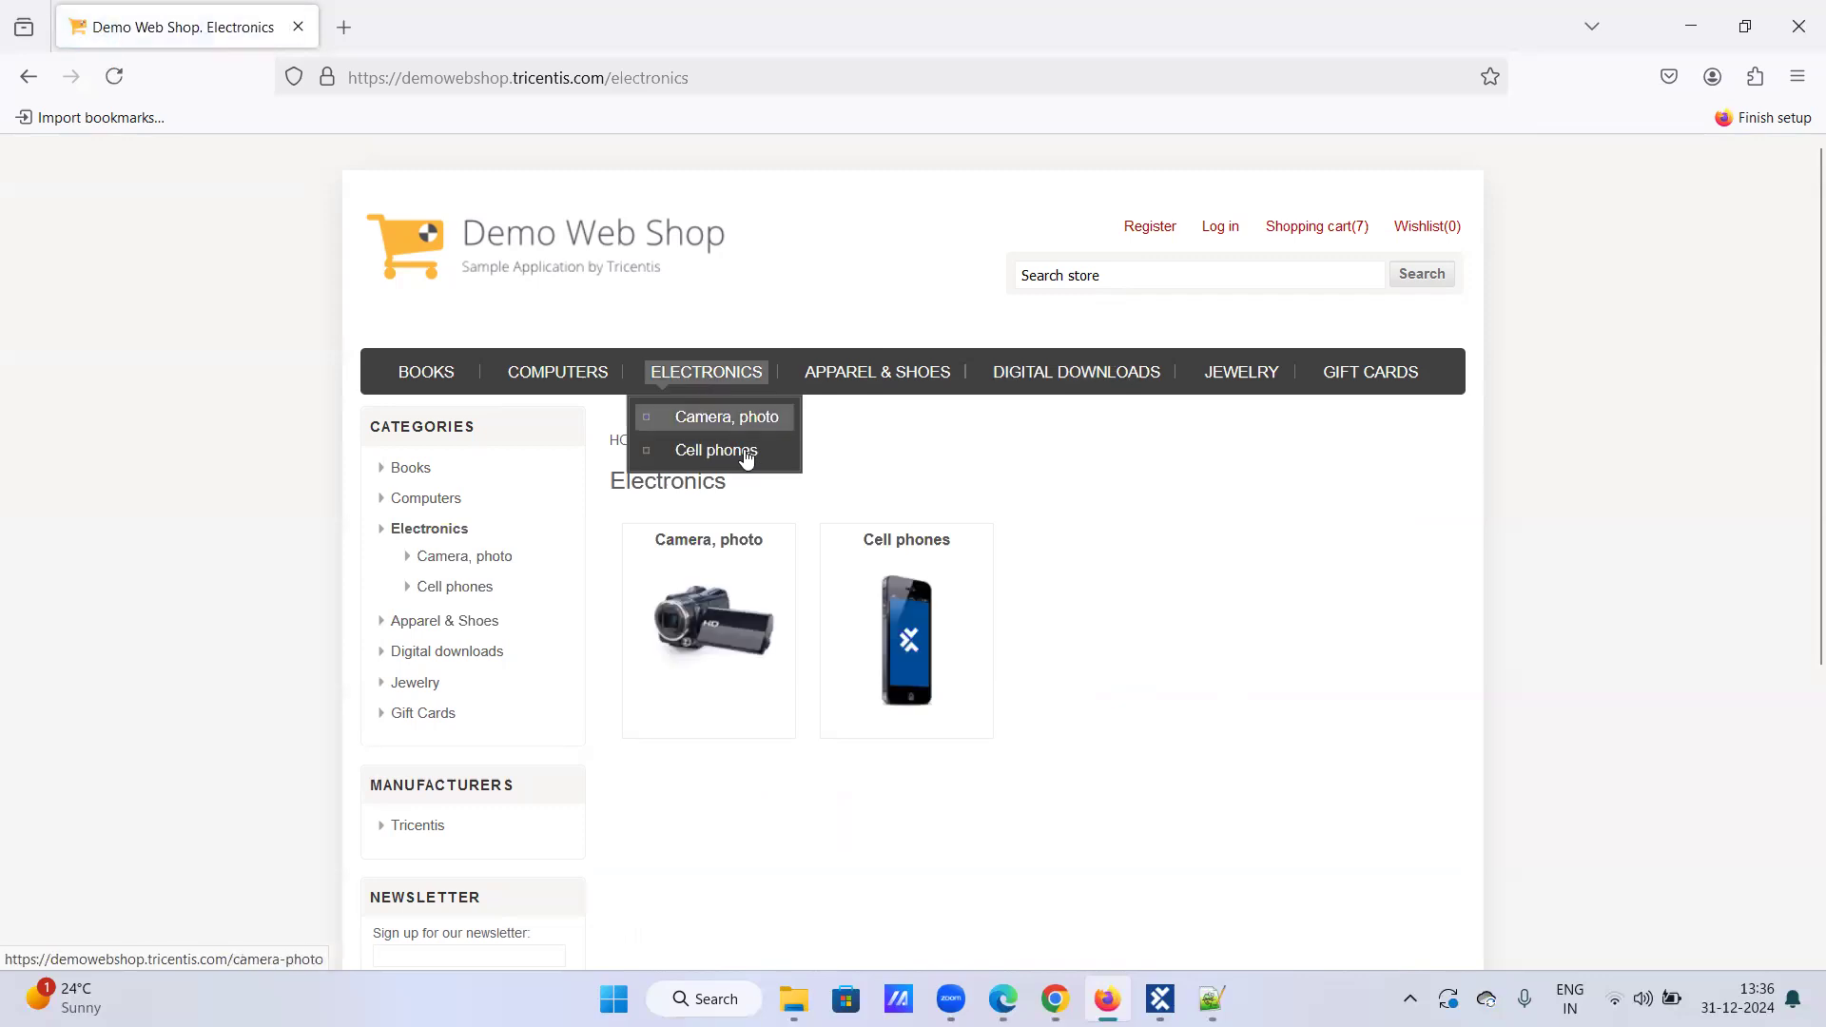
{"action": "left_click", "coordinate": [903, 644]}
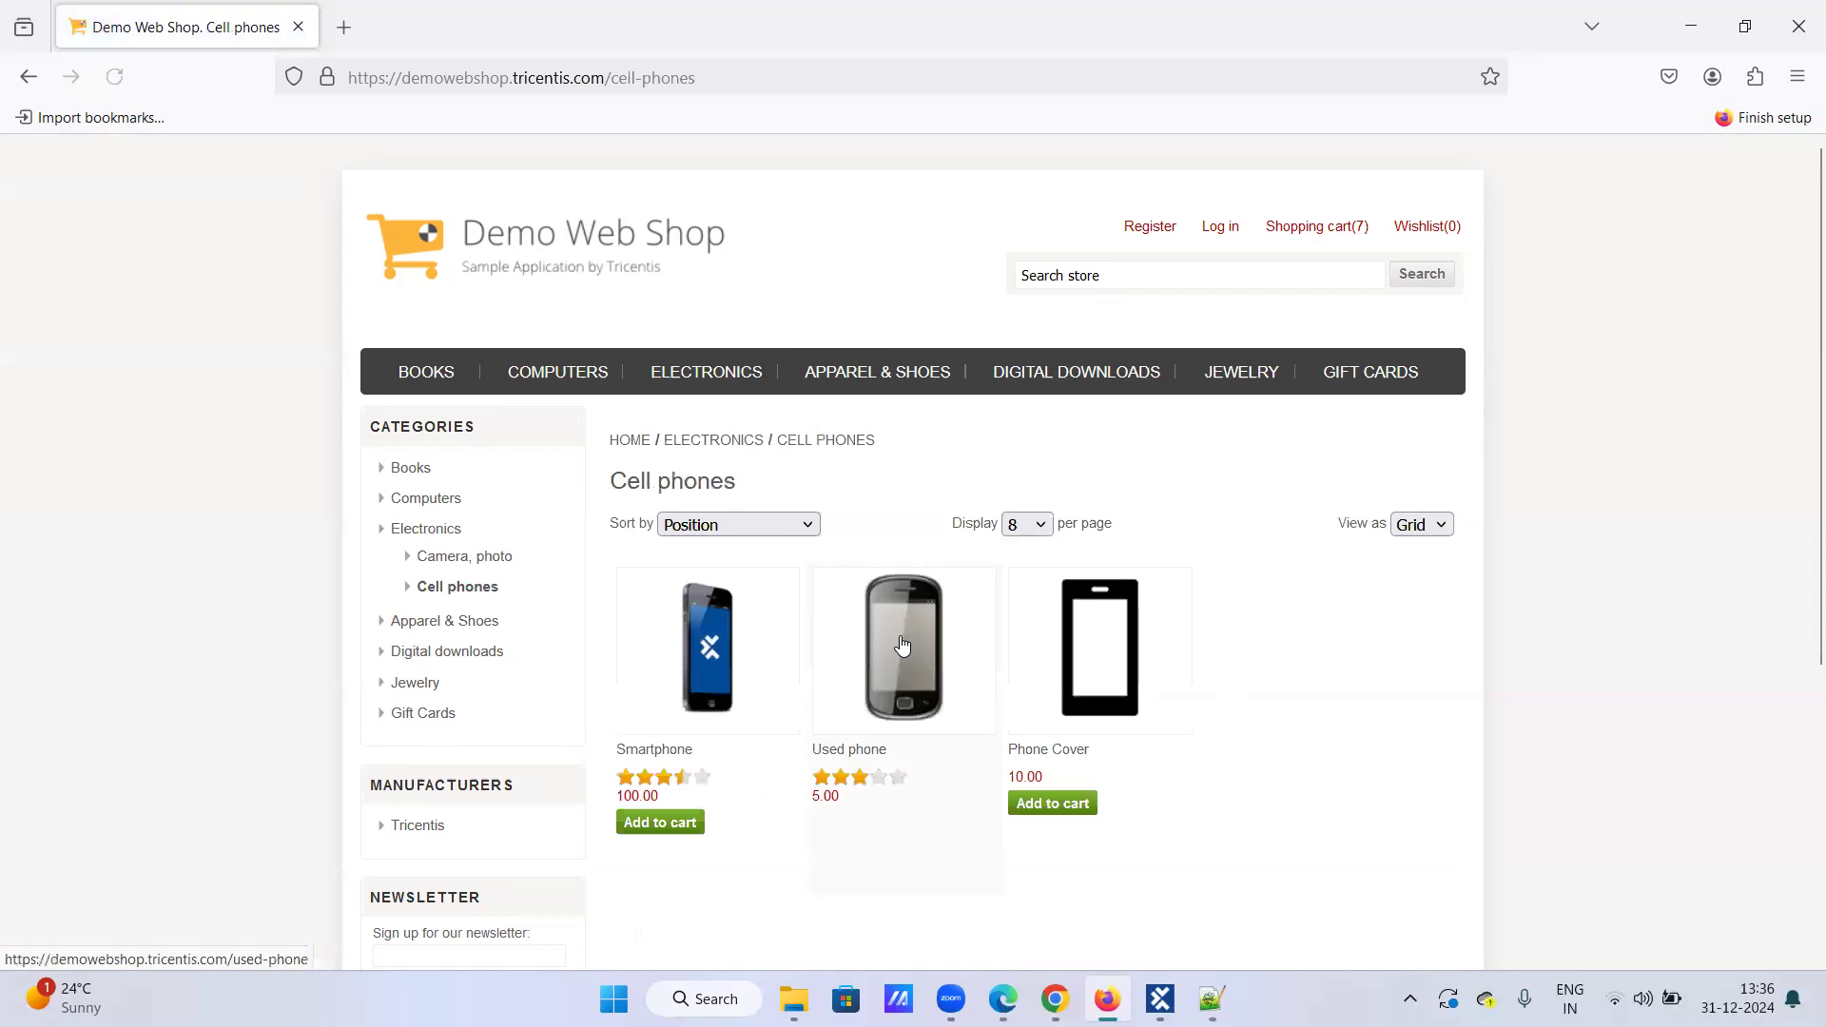
{"action": "left_click", "coordinate": [647, 822]}
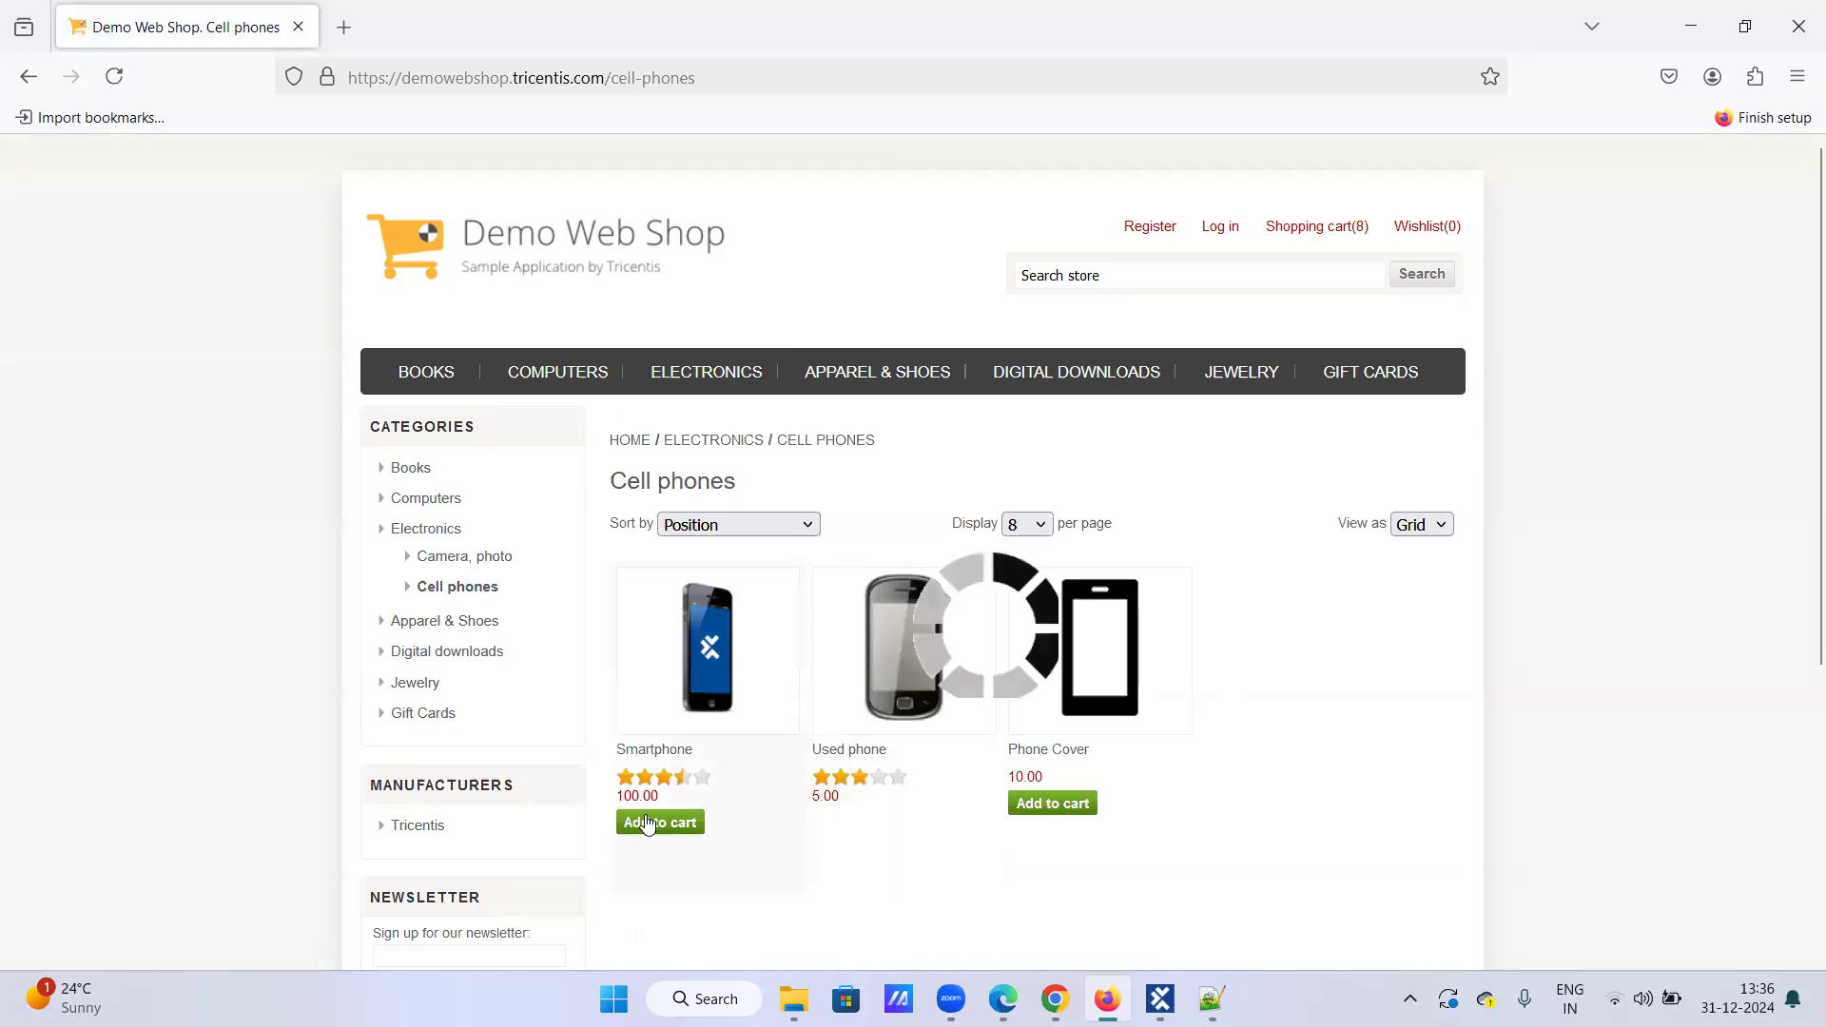
{"action": "left_click", "coordinate": [1036, 806]}
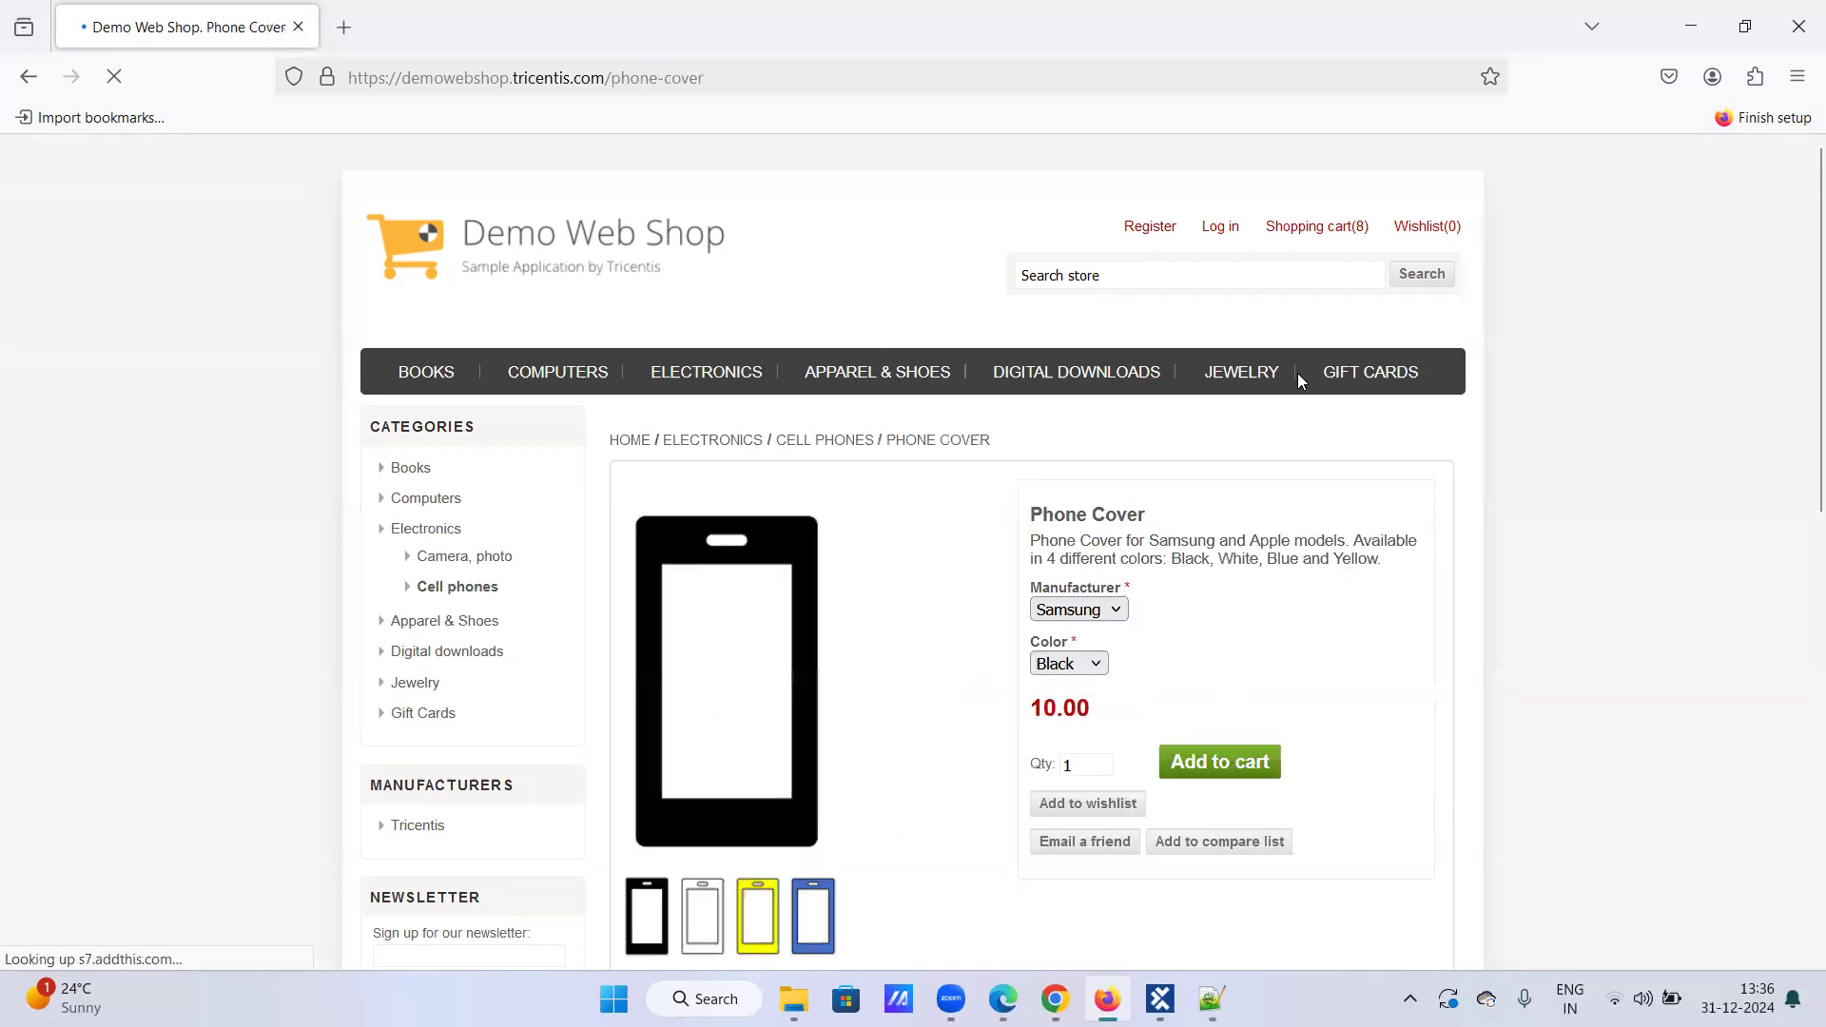
{"action": "left_click", "coordinate": [1179, 759]}
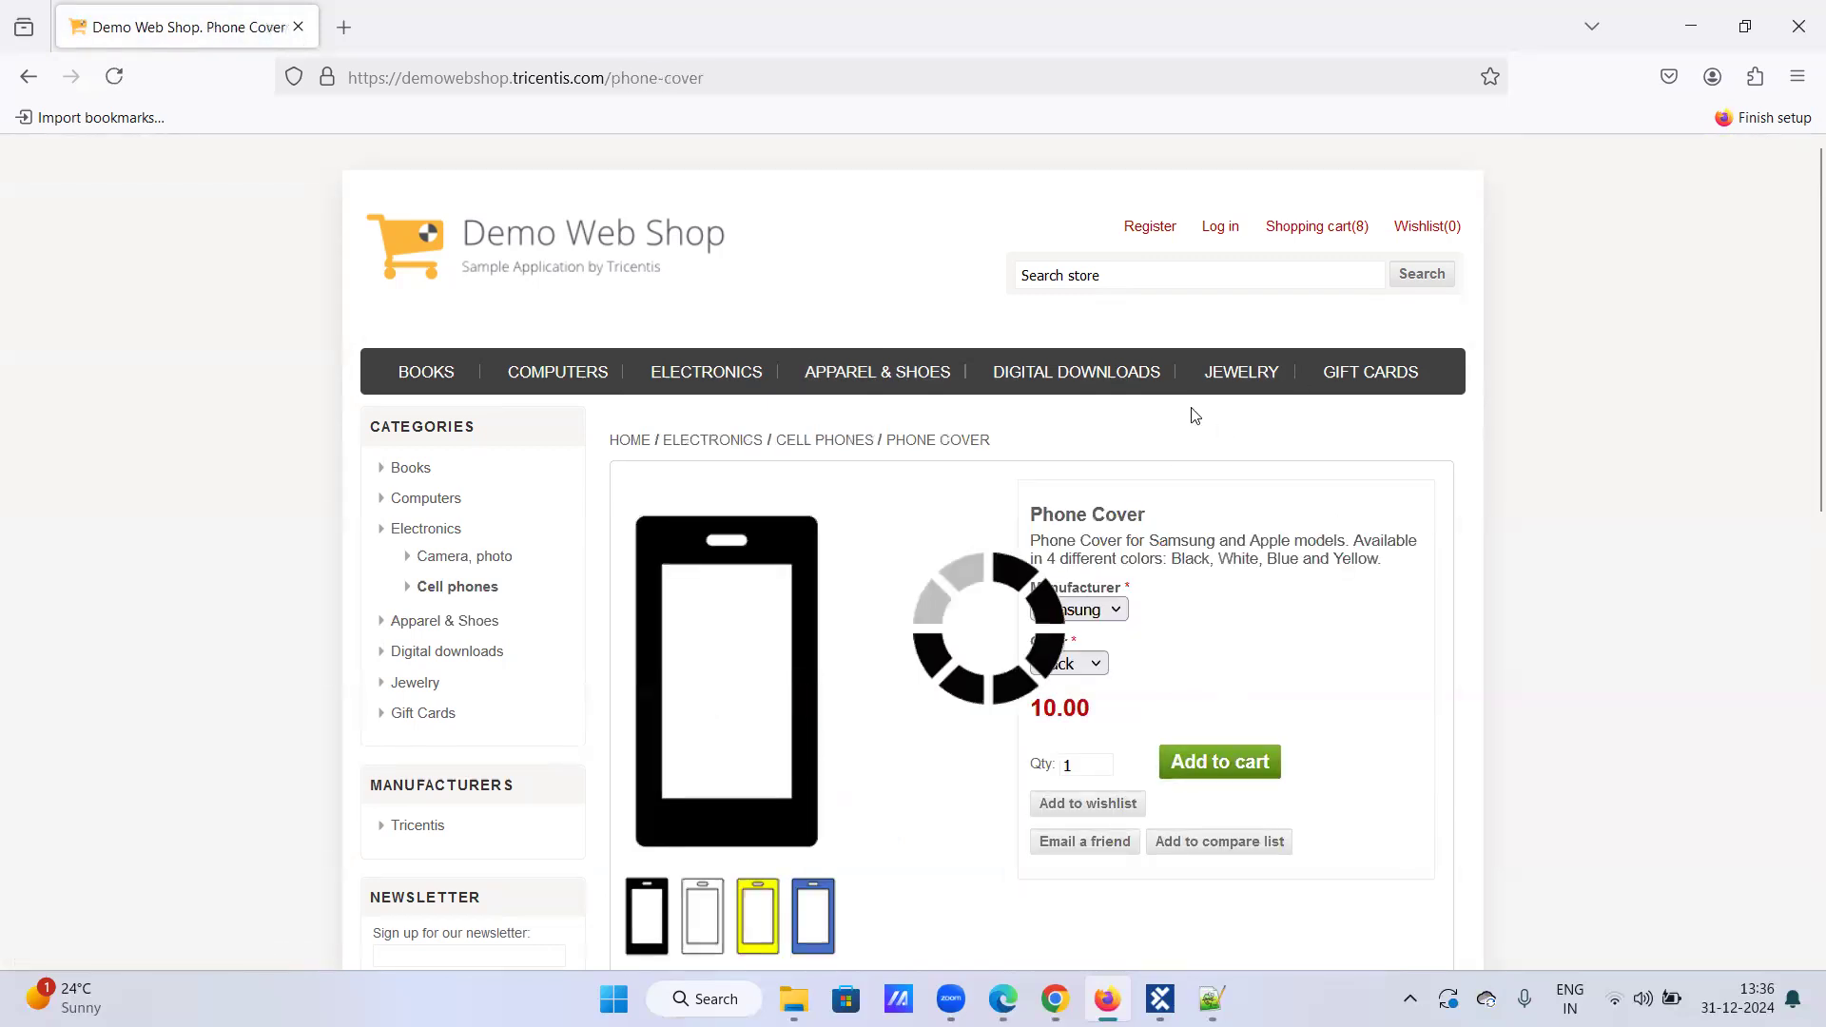
{"action": "left_click", "coordinate": [1224, 370]}
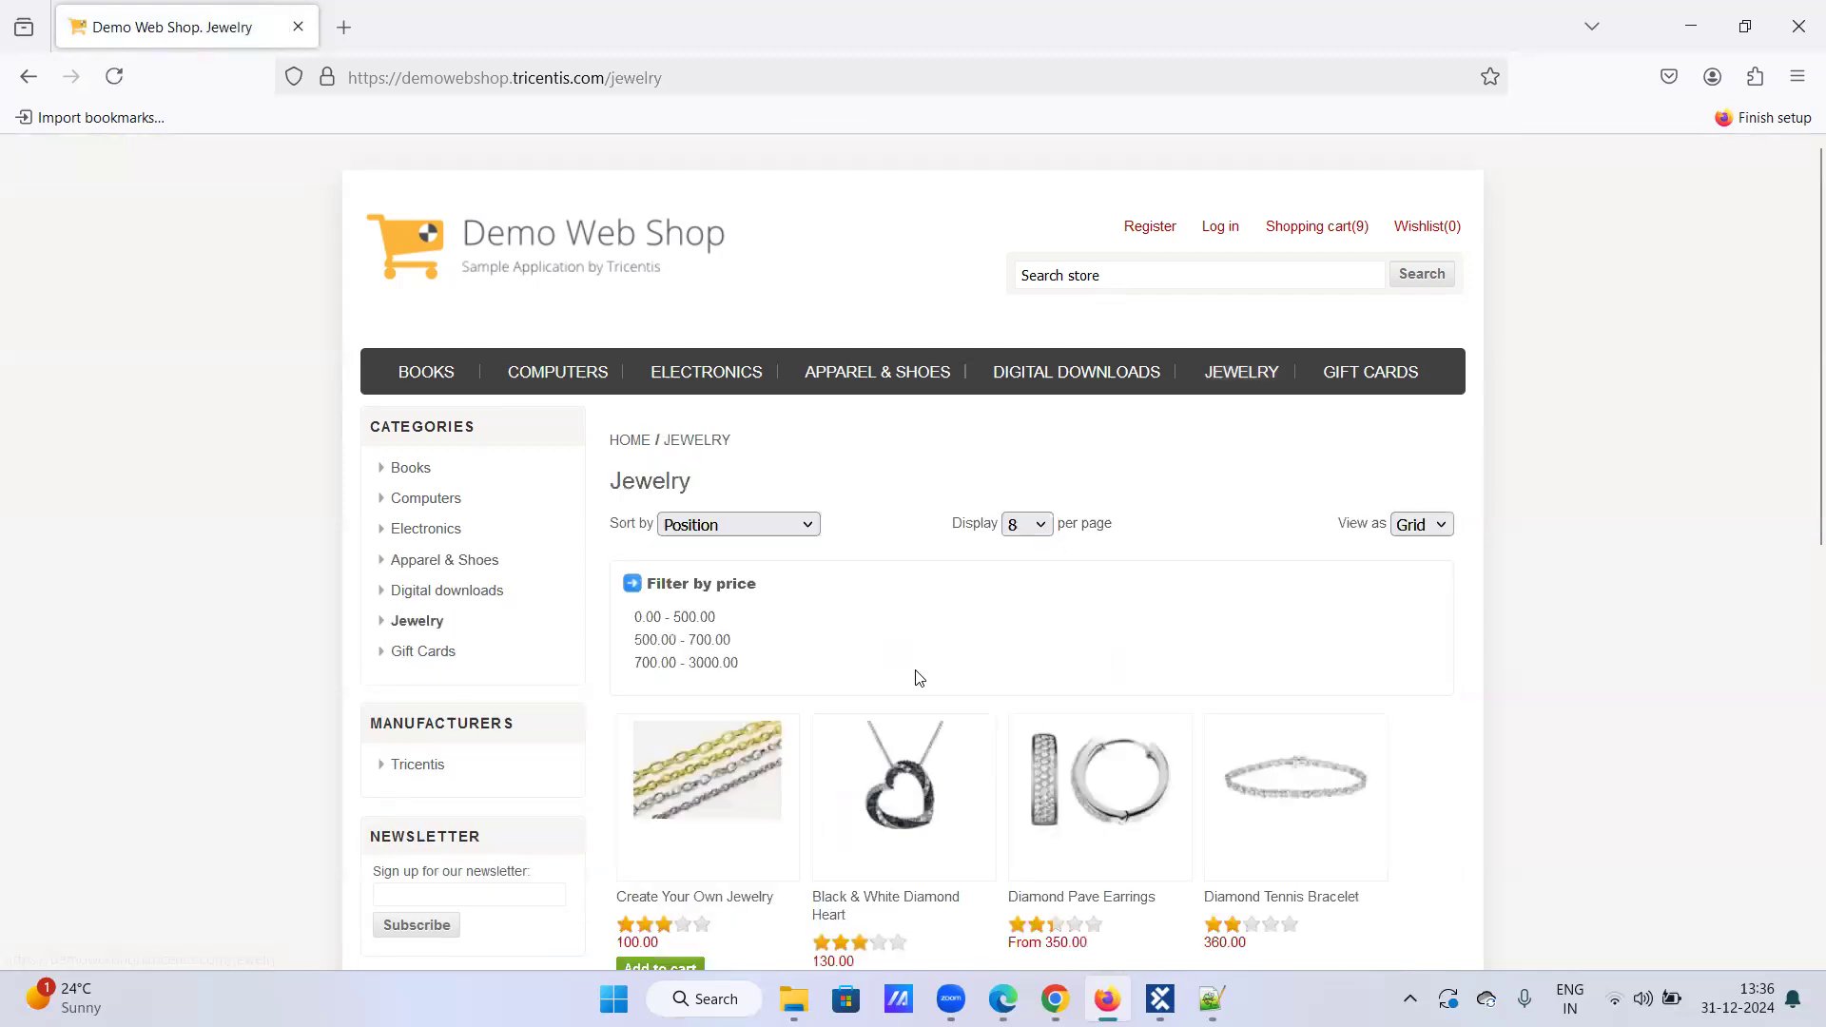
Step: Add a Create Your Own Jewelry chain in Gold (1 mm), 100 cm long, to the cart
{"action": "scroll", "coordinate": [747, 741], "scroll_direction": "down", "scroll_amount": 1}
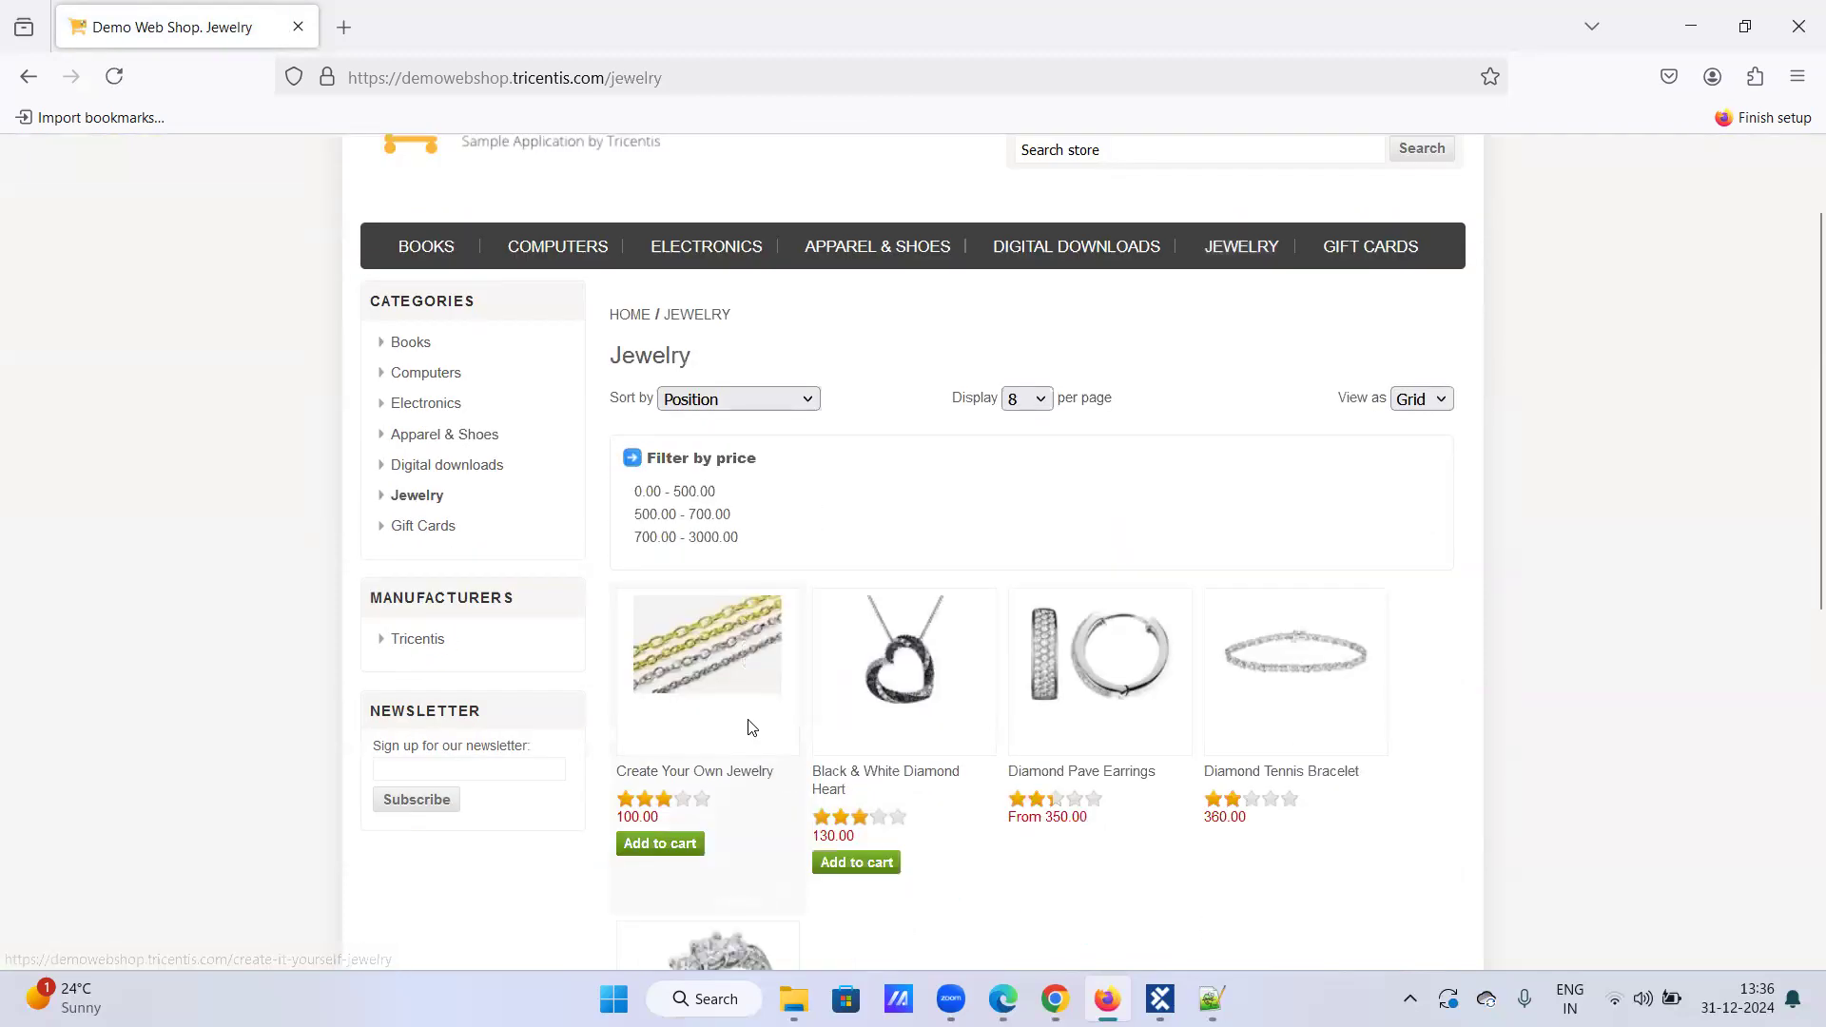
{"action": "scroll", "coordinate": [900, 631], "scroll_direction": "up", "scroll_amount": 1}
{"action": "scroll", "coordinate": [905, 636], "scroll_direction": "down", "scroll_amount": 3}
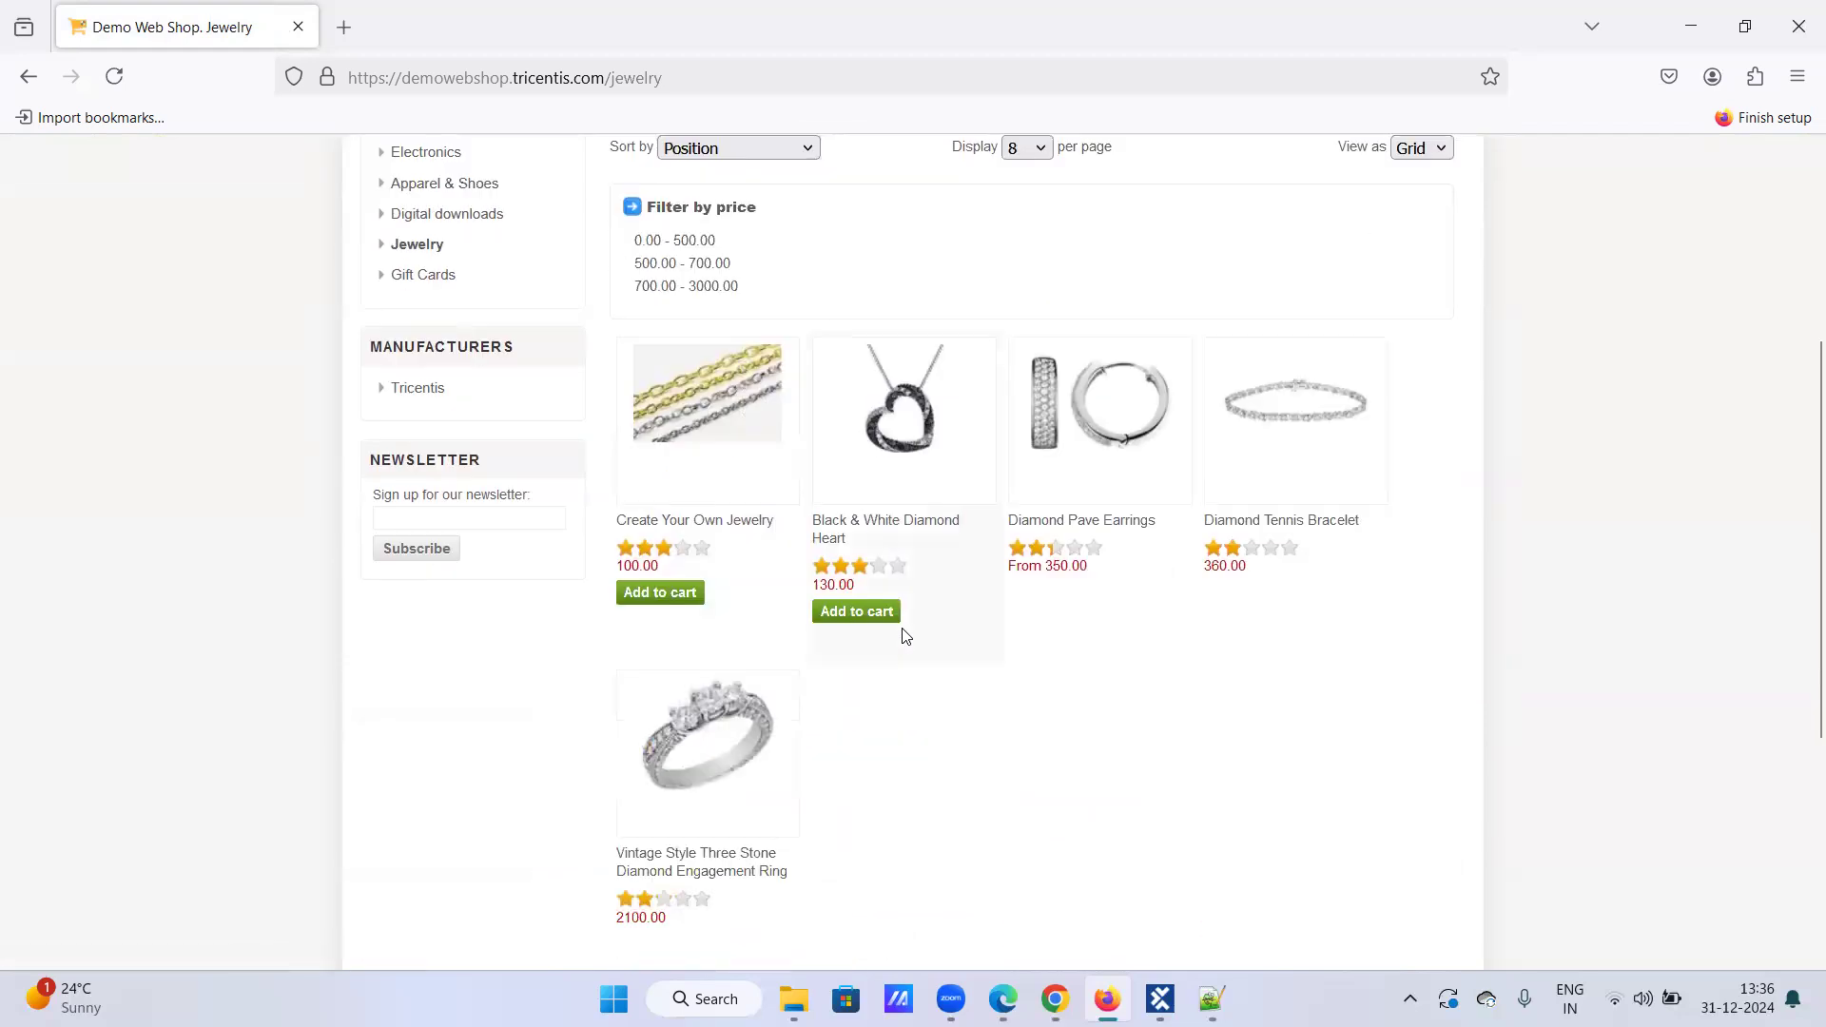
{"action": "left_click", "coordinate": [679, 594]}
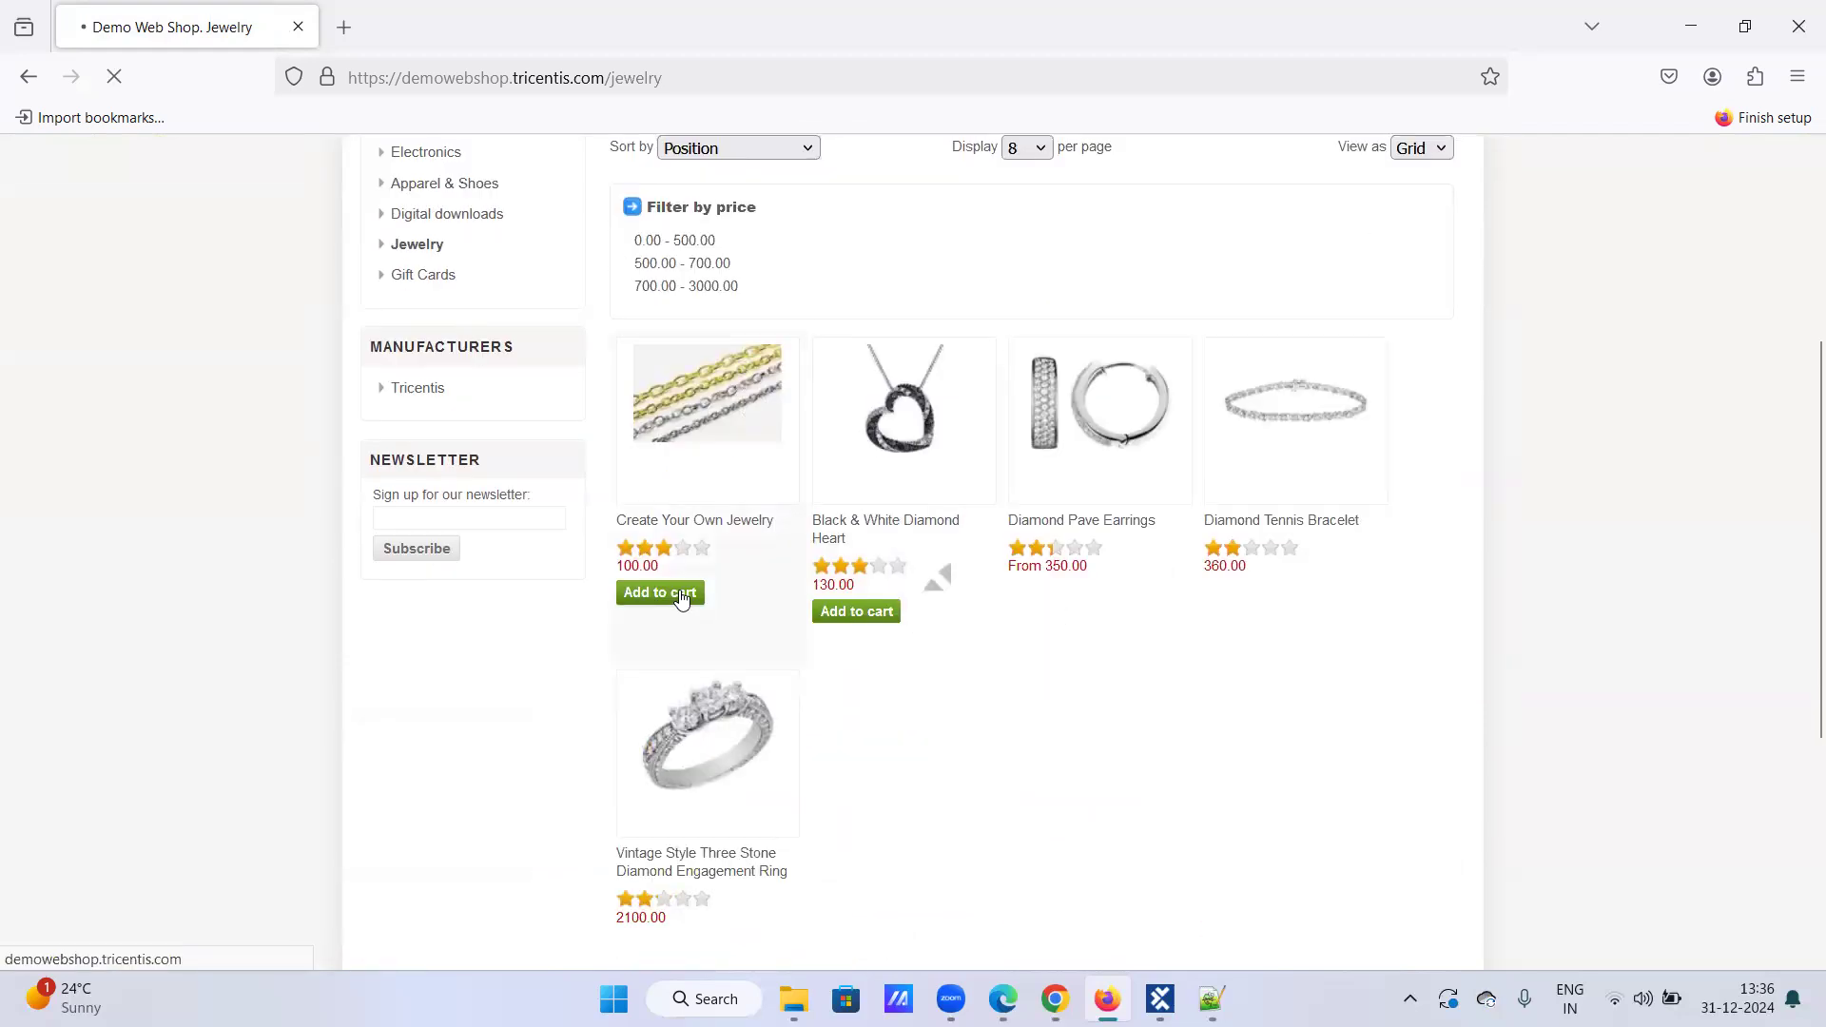
{"action": "left_click", "coordinate": [1217, 923]}
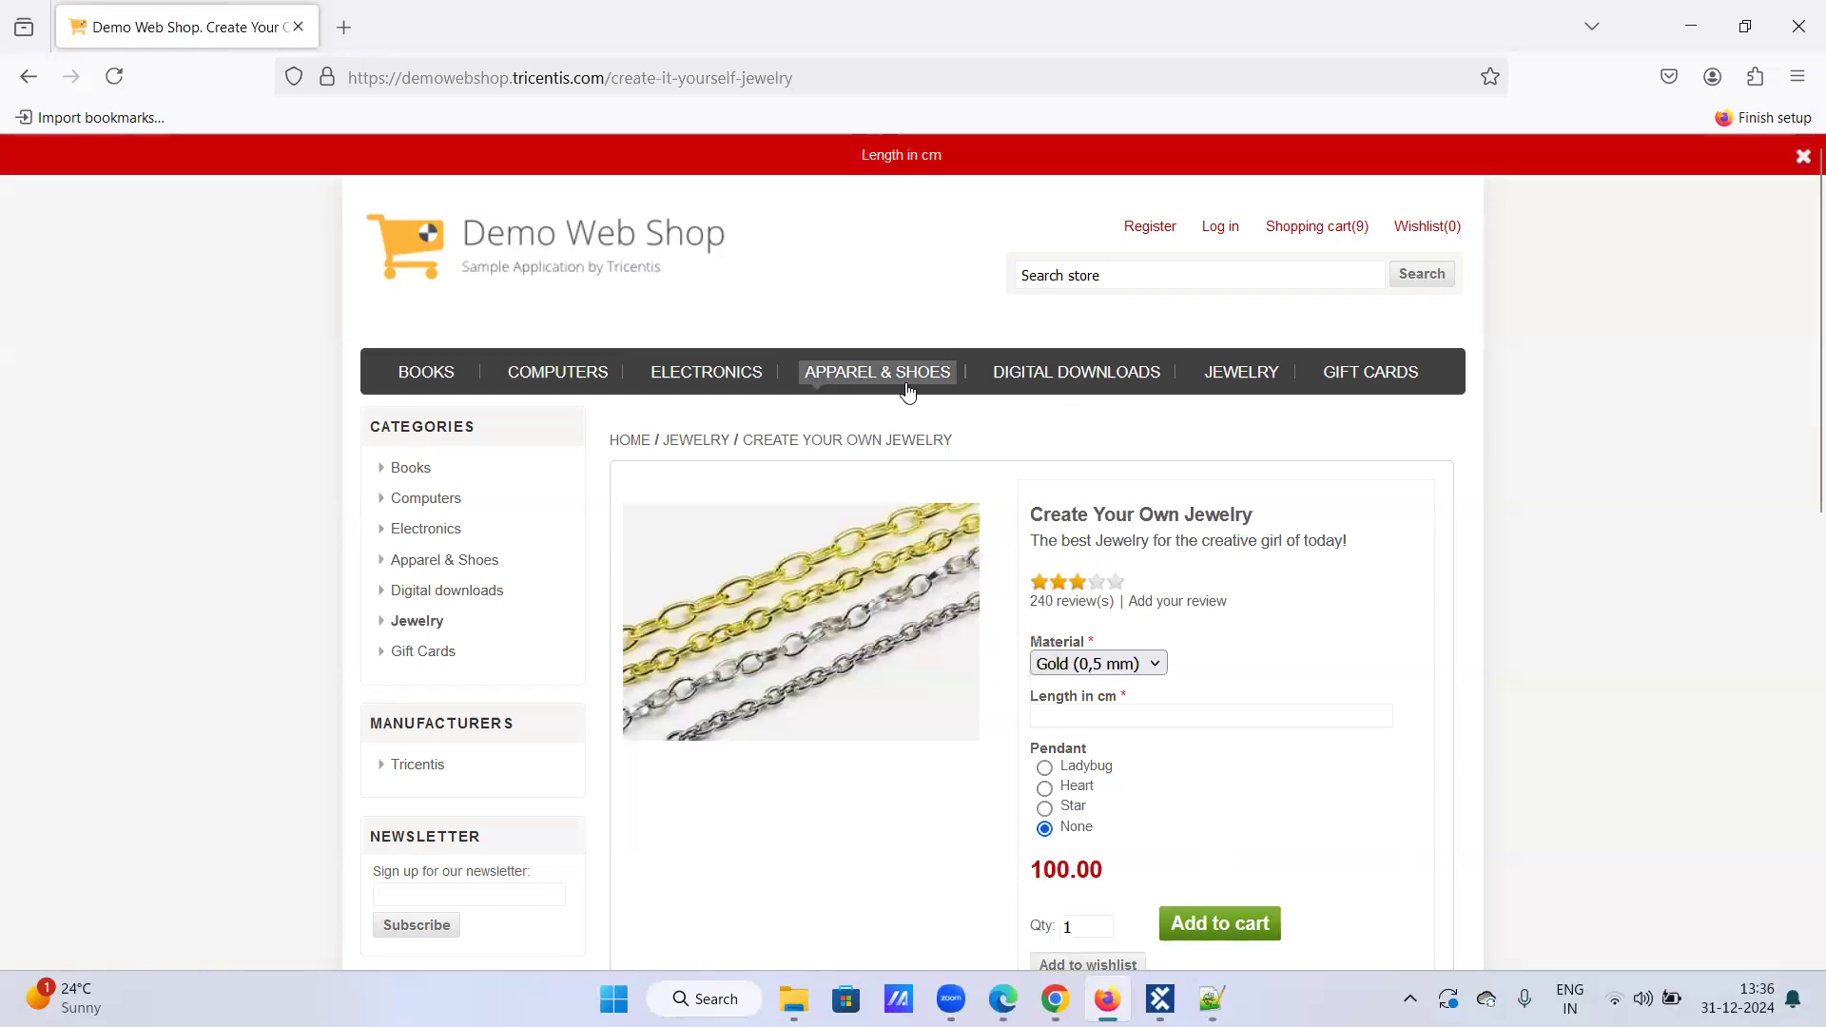
{"action": "scroll", "coordinate": [920, 419], "scroll_direction": "down", "scroll_amount": 3}
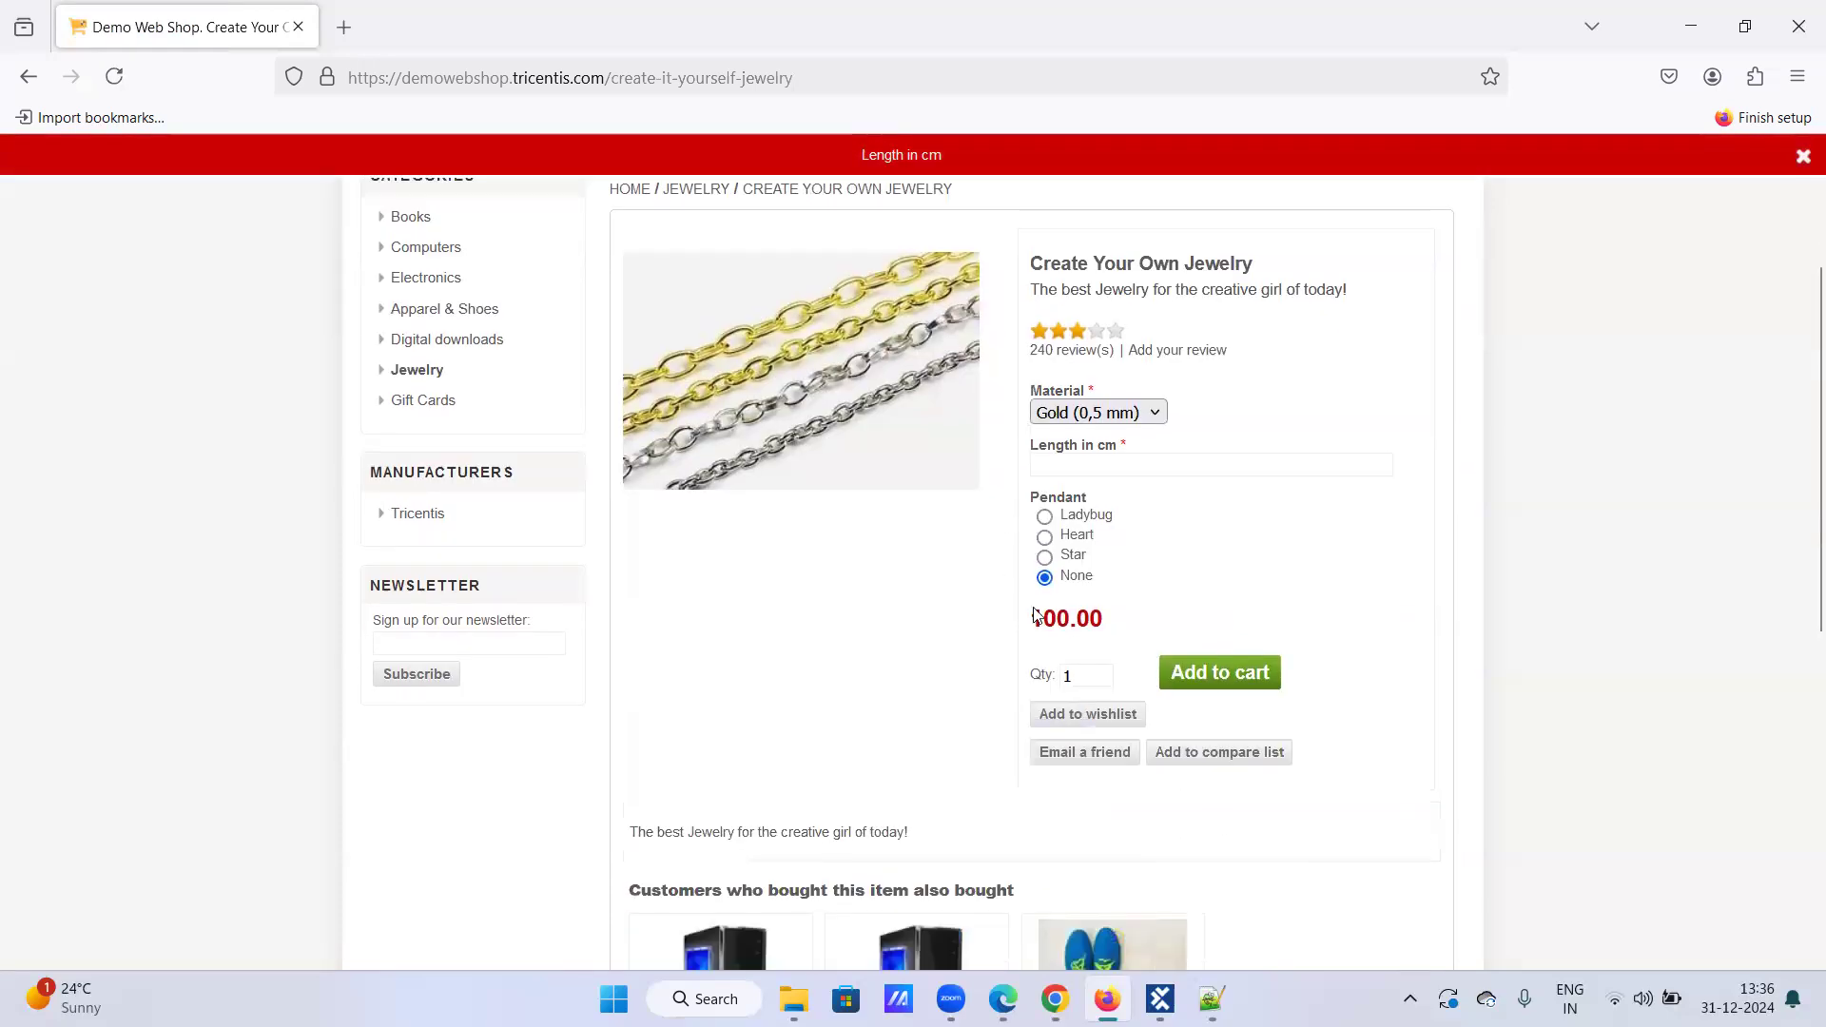
{"action": "left_click", "coordinate": [1151, 416]}
{"action": "left_click", "coordinate": [1122, 473]}
{"action": "left_click", "coordinate": [1187, 679]}
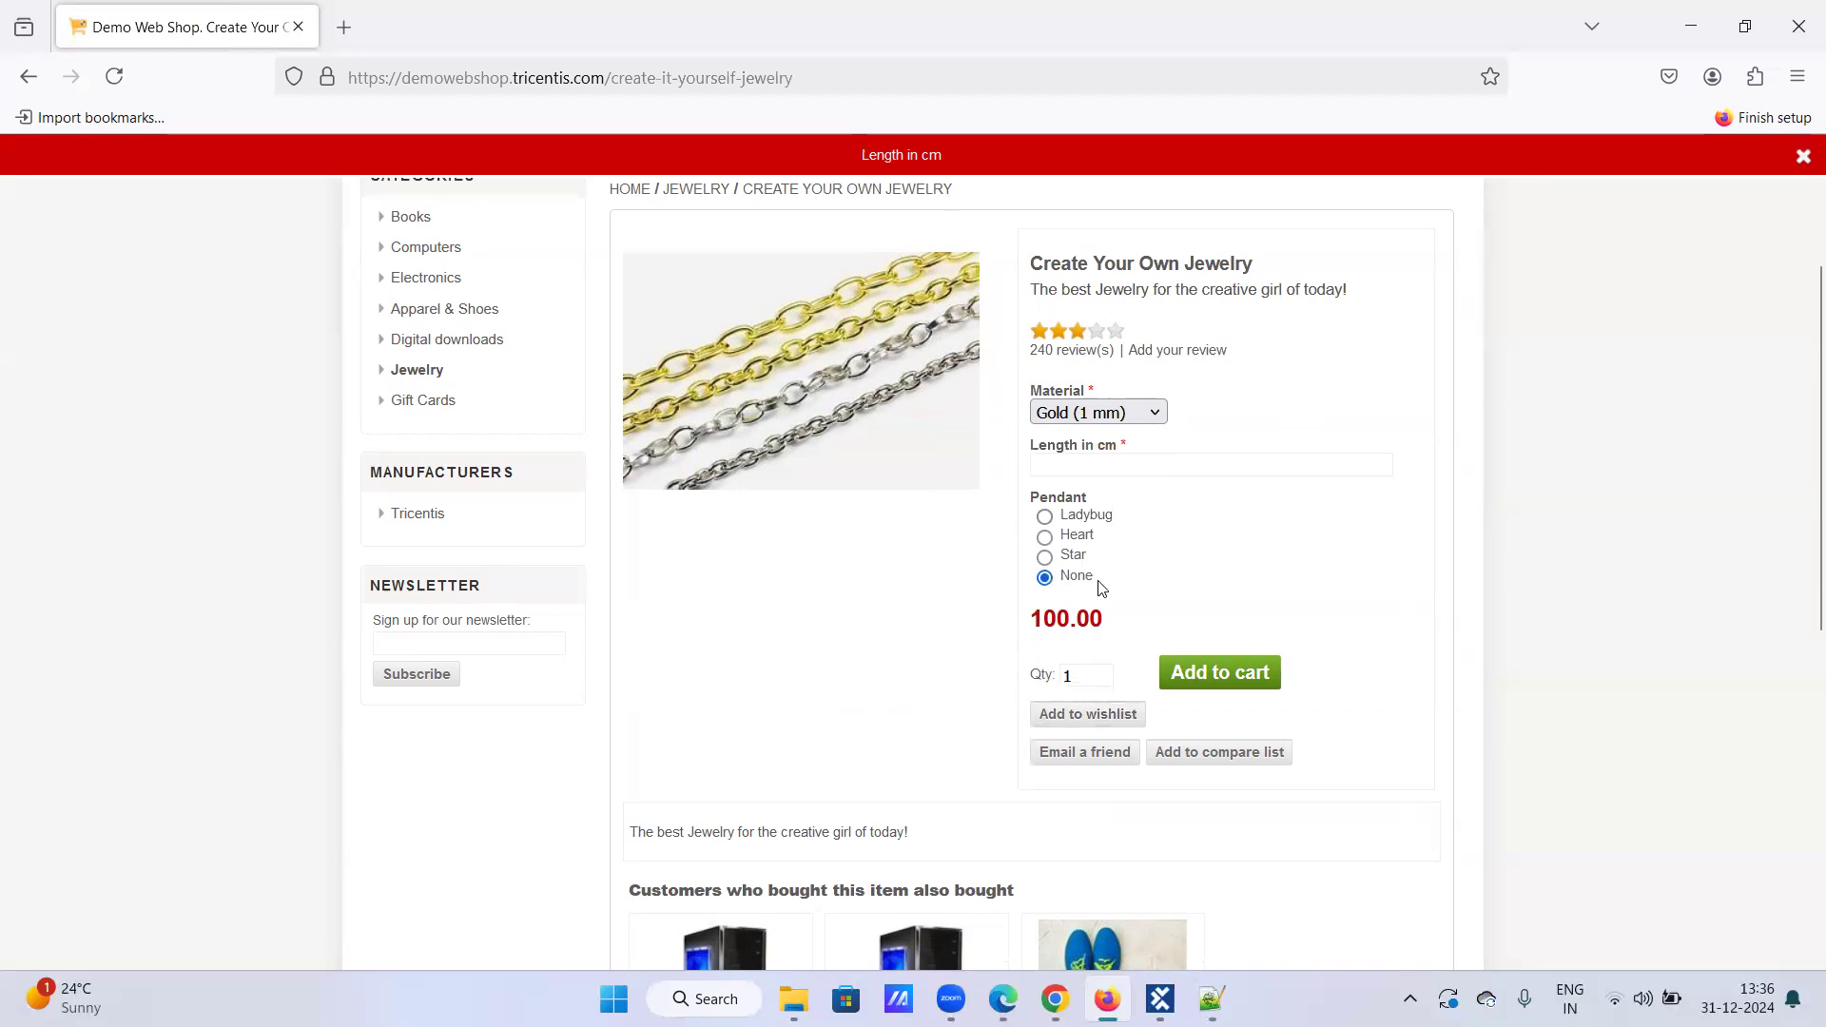
{"action": "left_click", "coordinate": [1093, 466]}
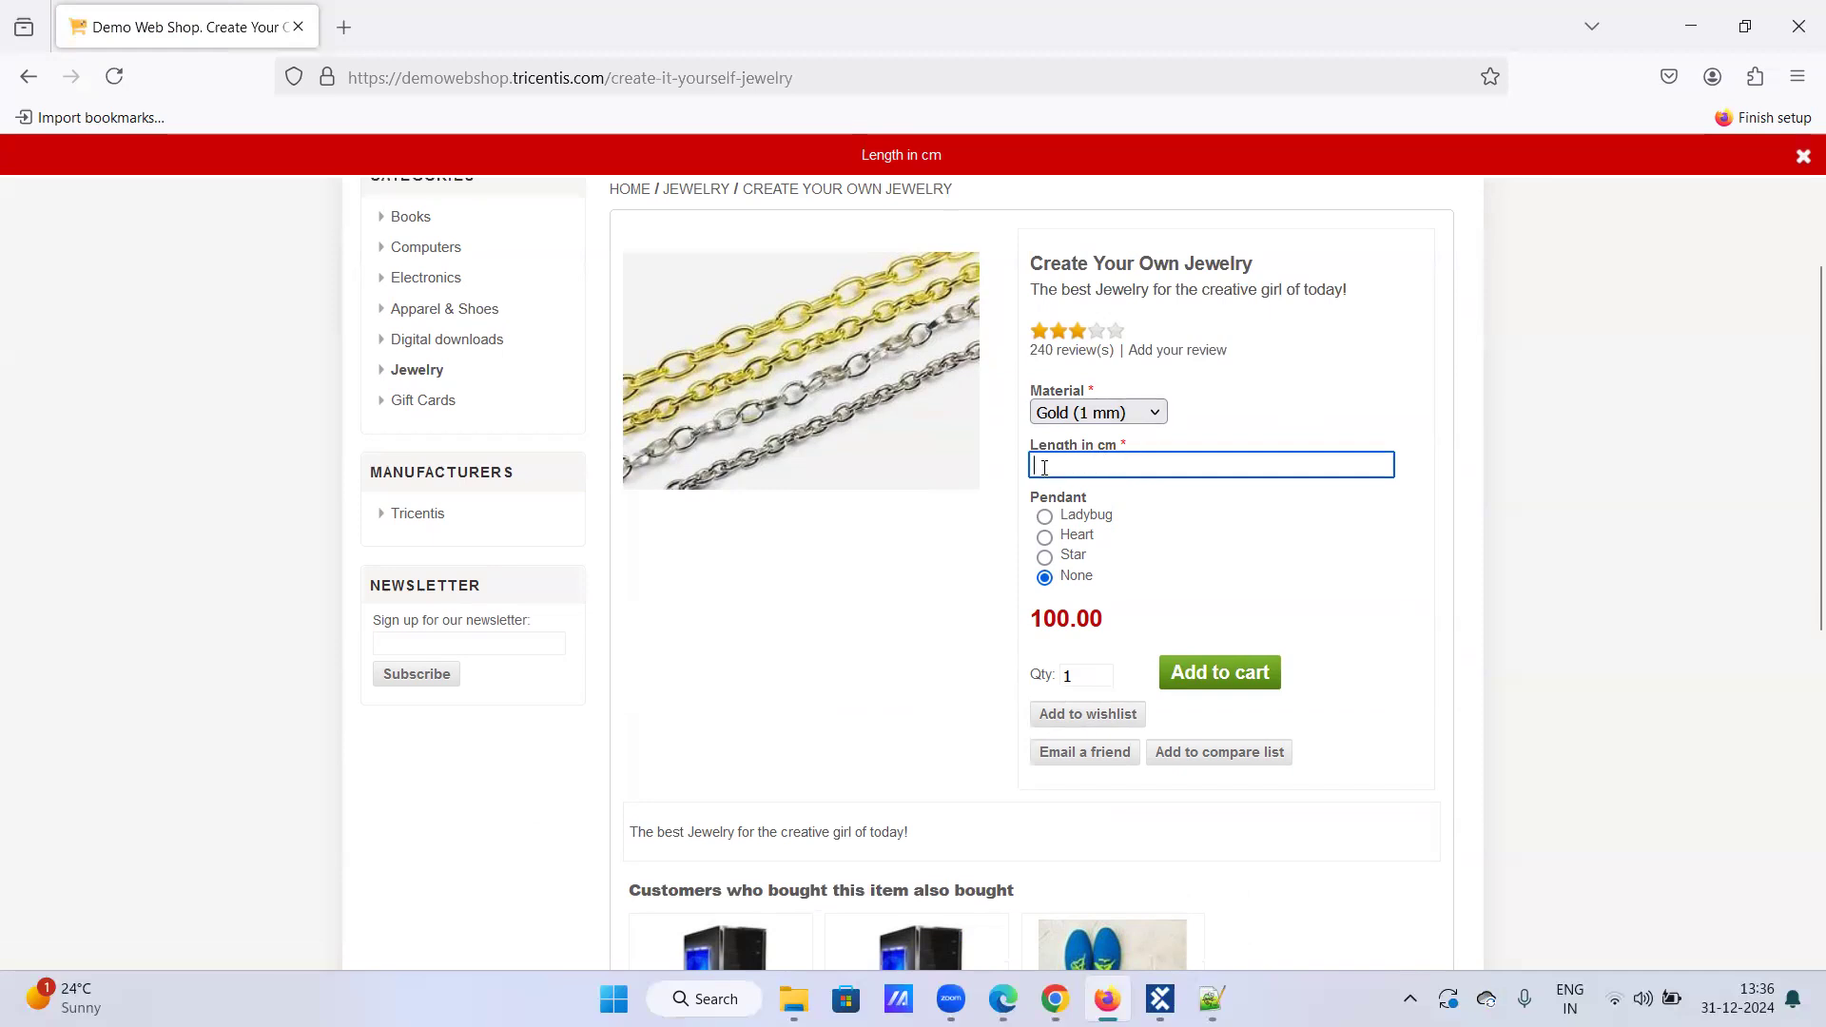
{"action": "type", "text": "100"}
{"action": "left_click", "coordinate": [1229, 676]}
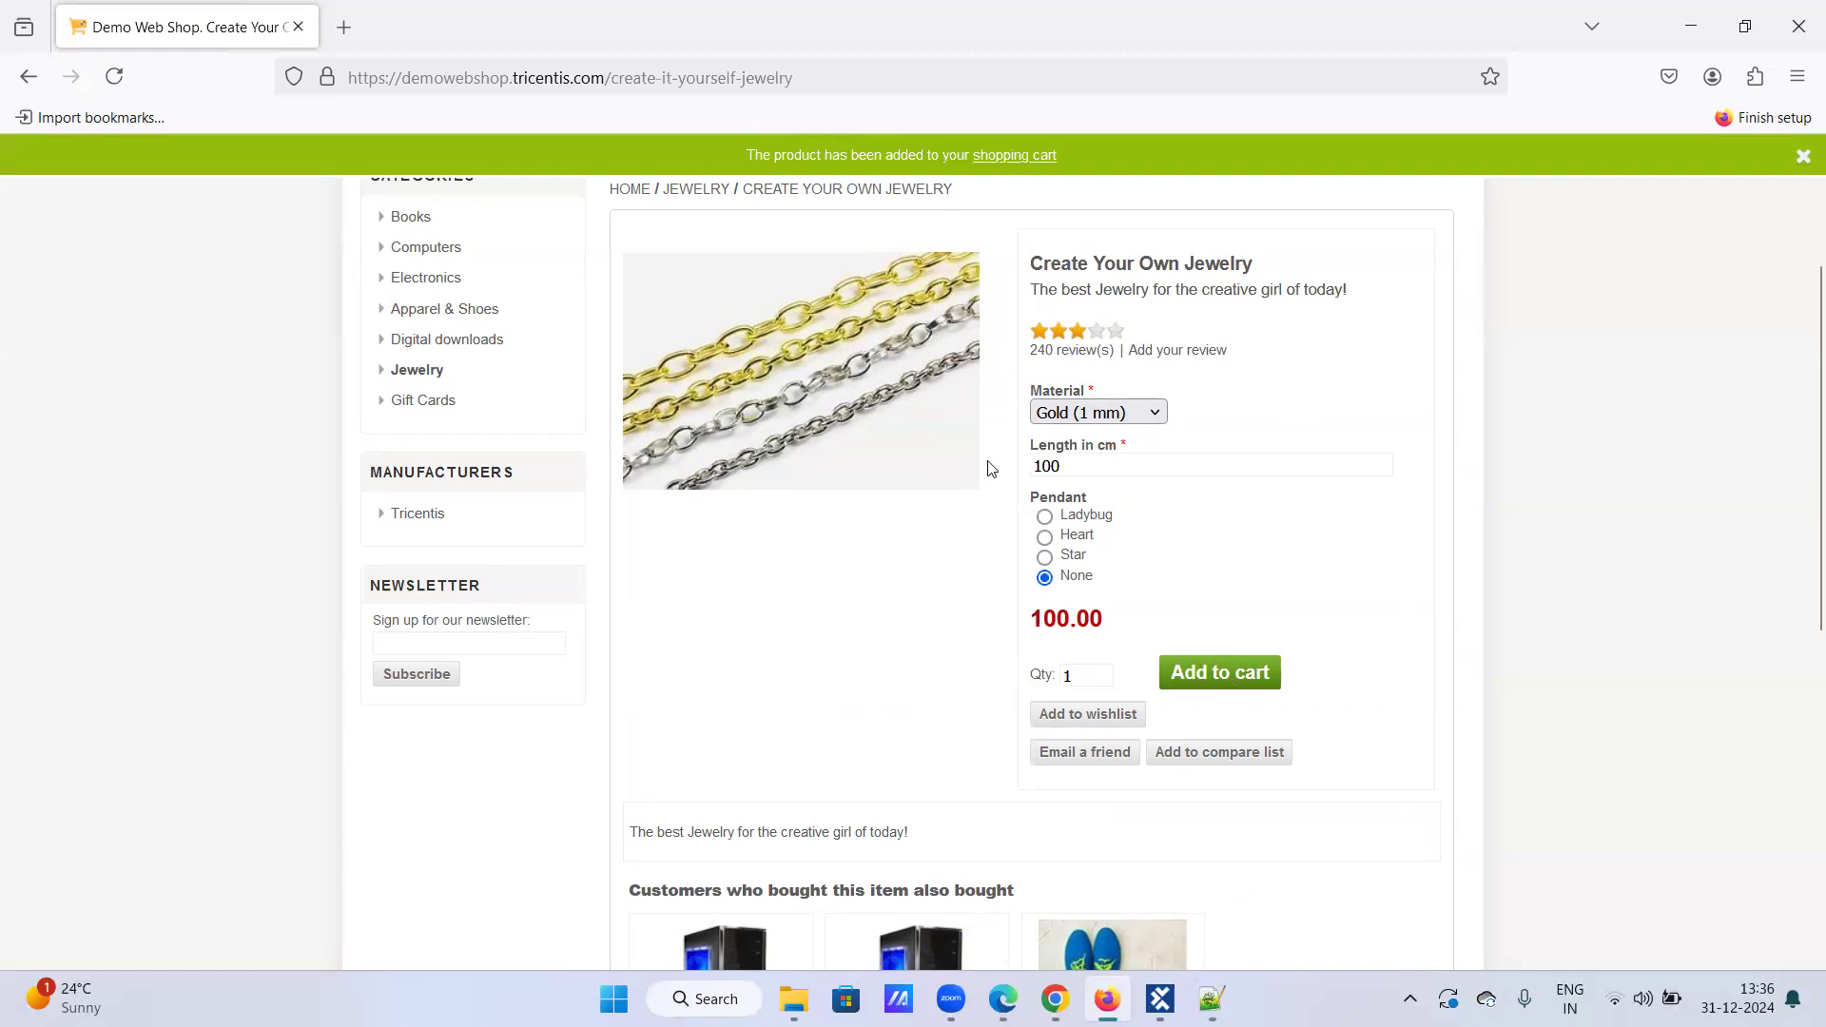
Step: Add the Black & White Diamond Heart from the Jewelry category to the cart
{"action": "scroll", "coordinate": [988, 477], "scroll_direction": "up", "scroll_amount": 3}
{"action": "mouse_move", "coordinate": [735, 379]}
{"action": "left_click", "coordinate": [1247, 373]}
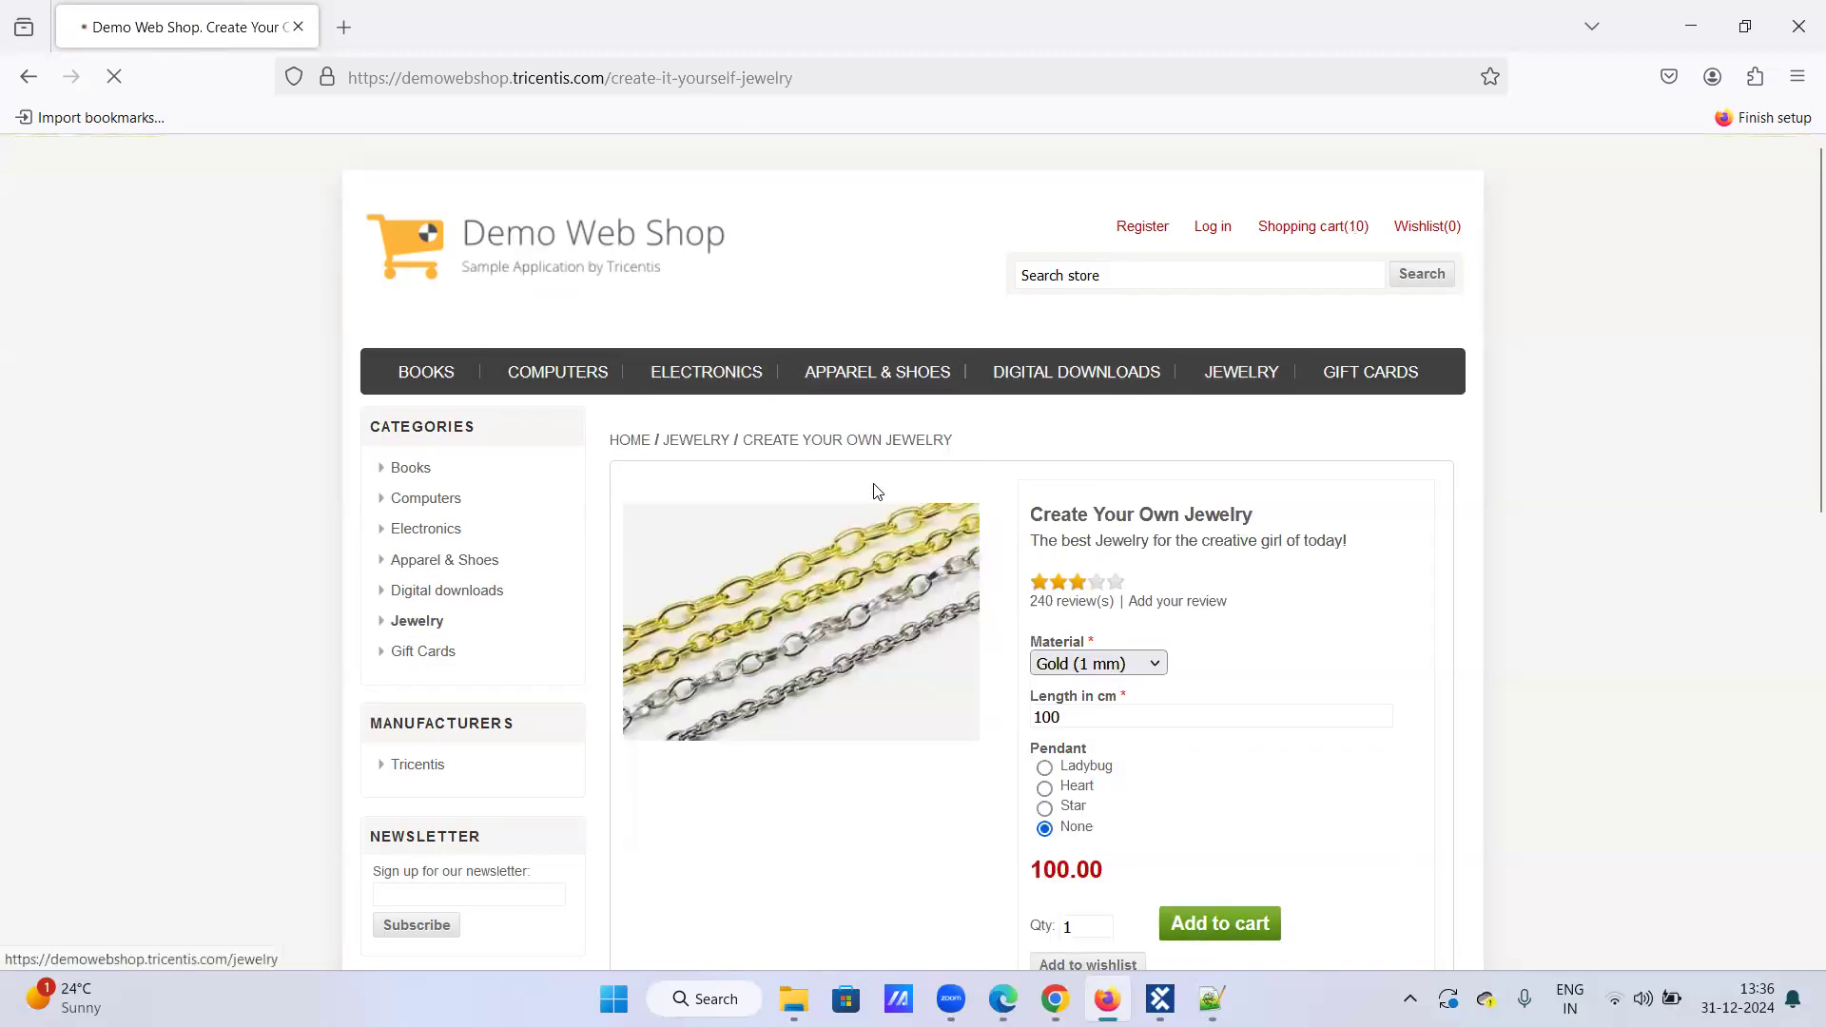
{"action": "scroll", "coordinate": [784, 630], "scroll_direction": "down", "scroll_amount": 4}
{"action": "left_click", "coordinate": [883, 613]}
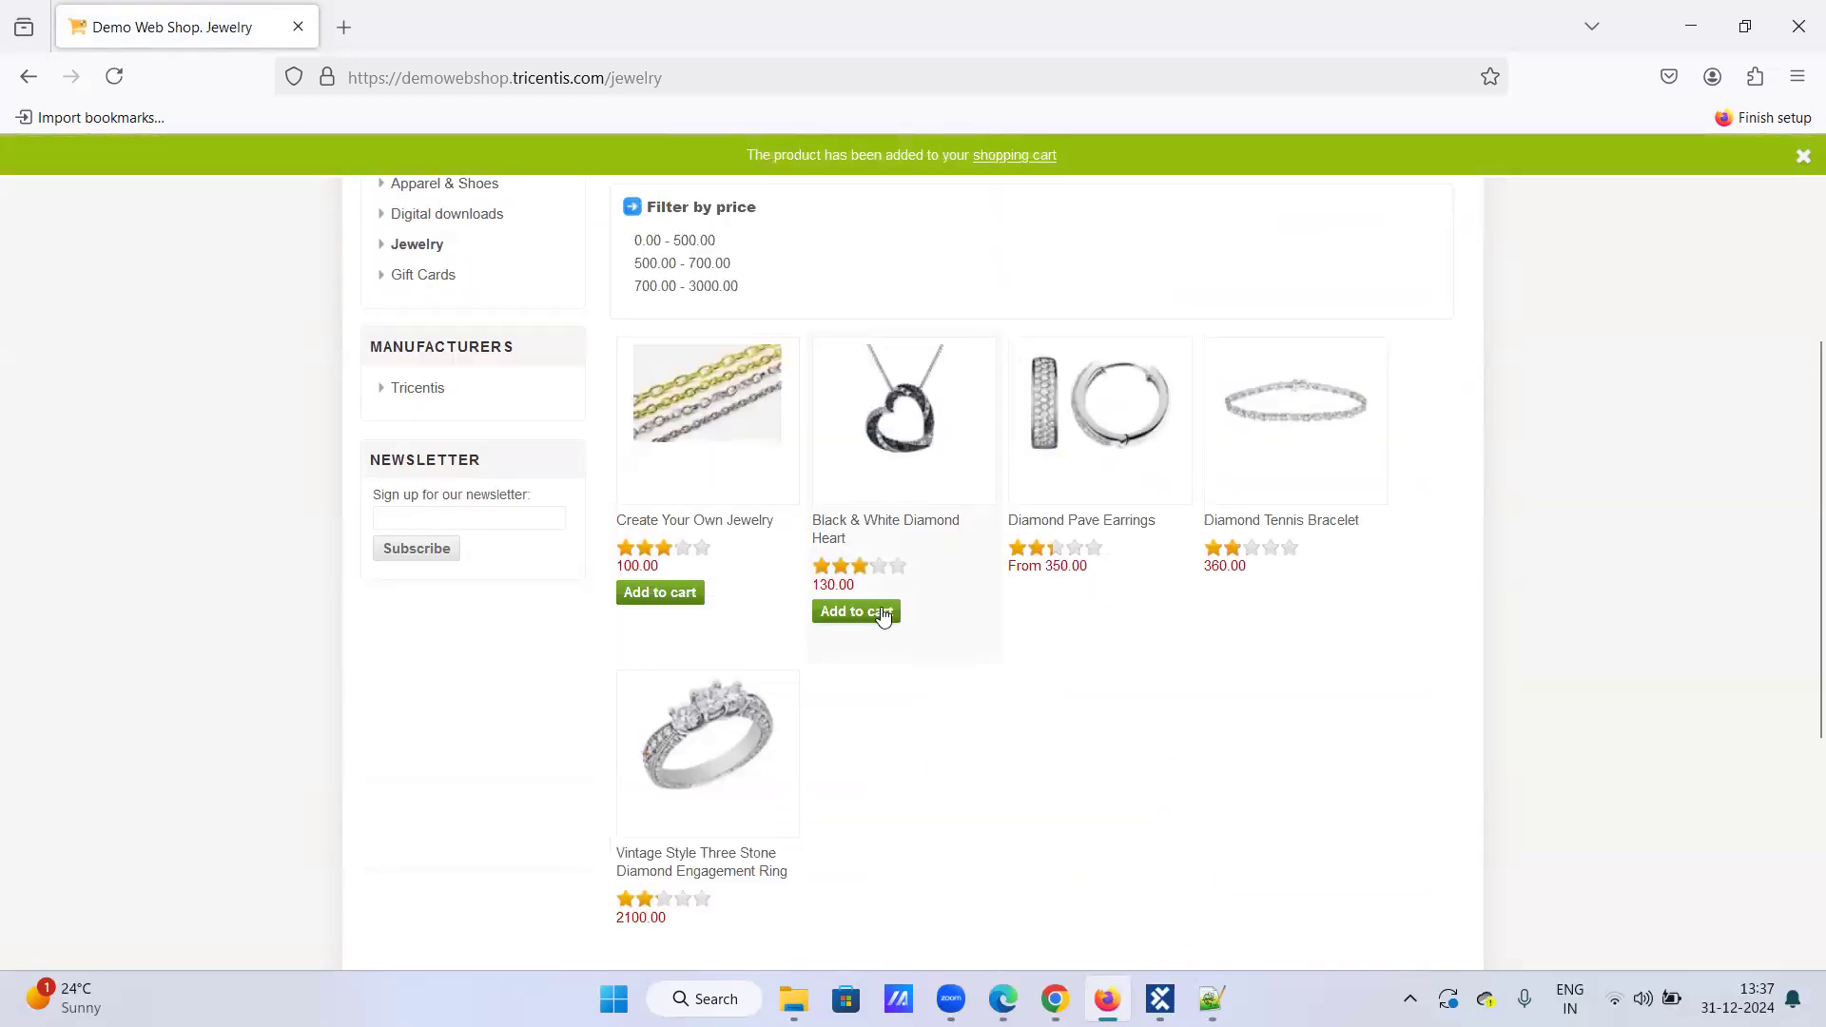
{"action": "scroll", "coordinate": [898, 575], "scroll_direction": "up", "scroll_amount": 4}
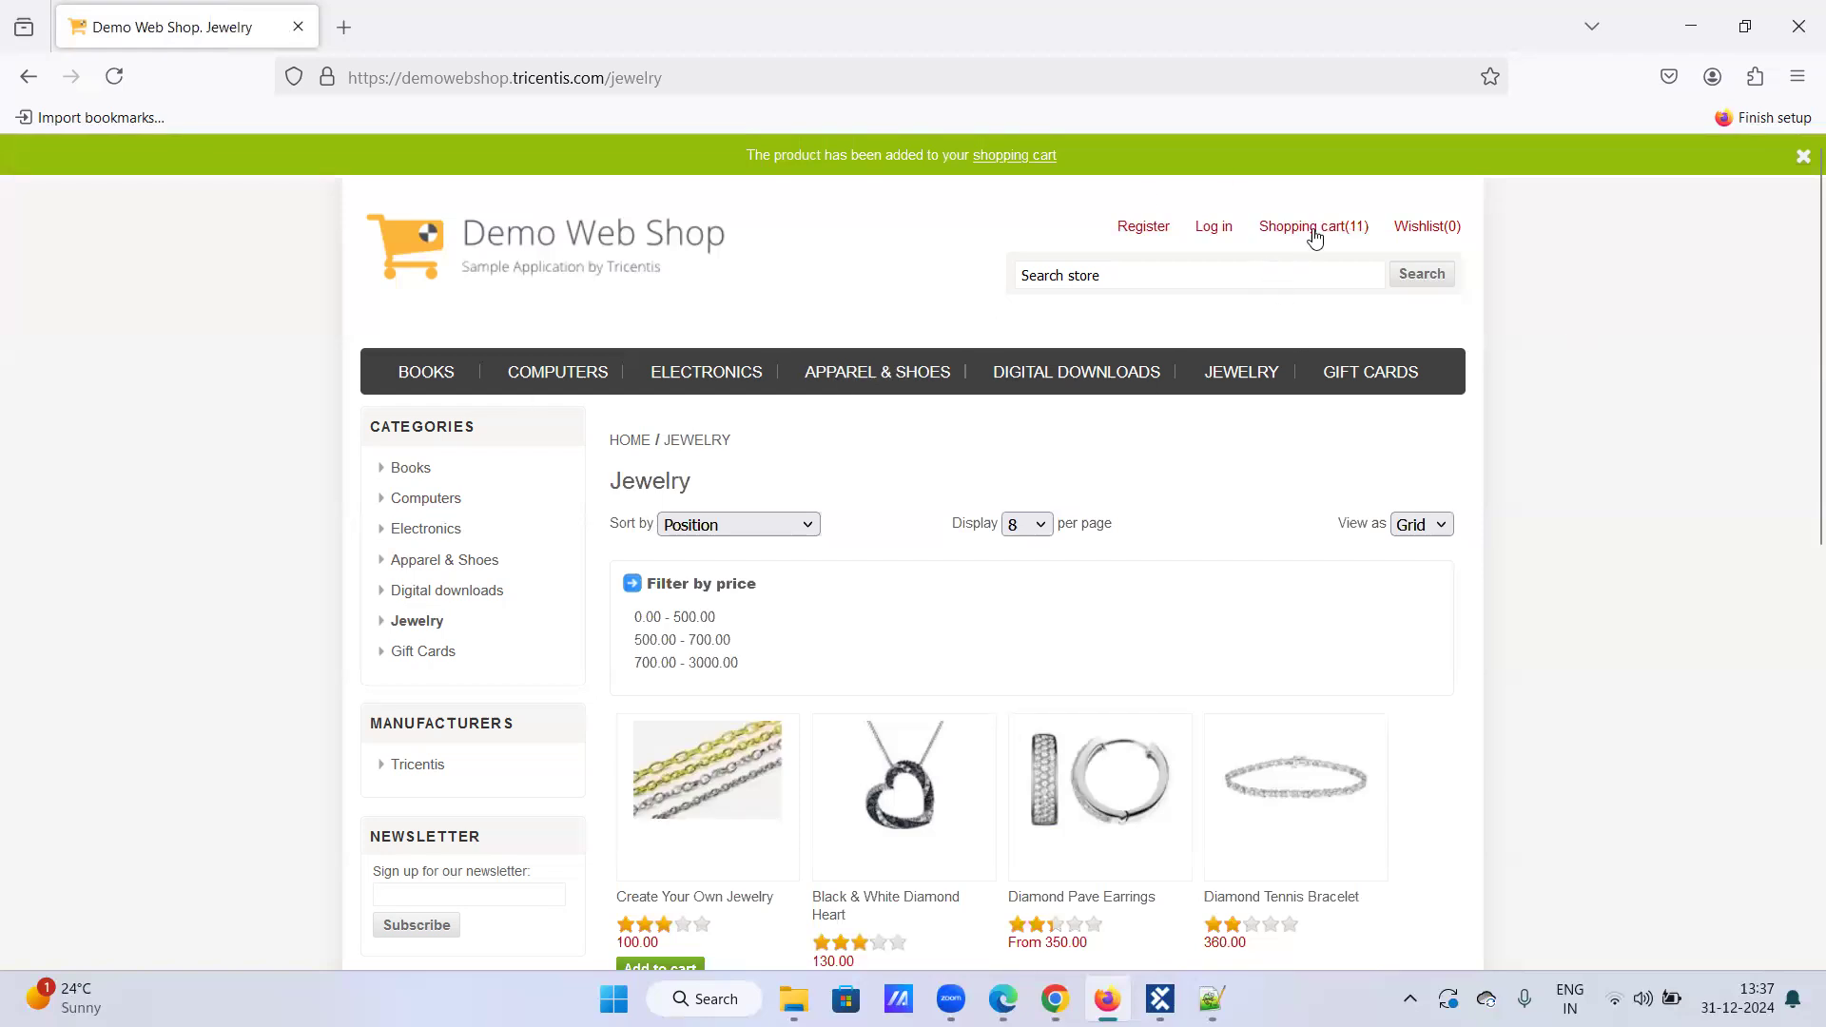
{"action": "mouse_move", "coordinate": [1337, 230]}
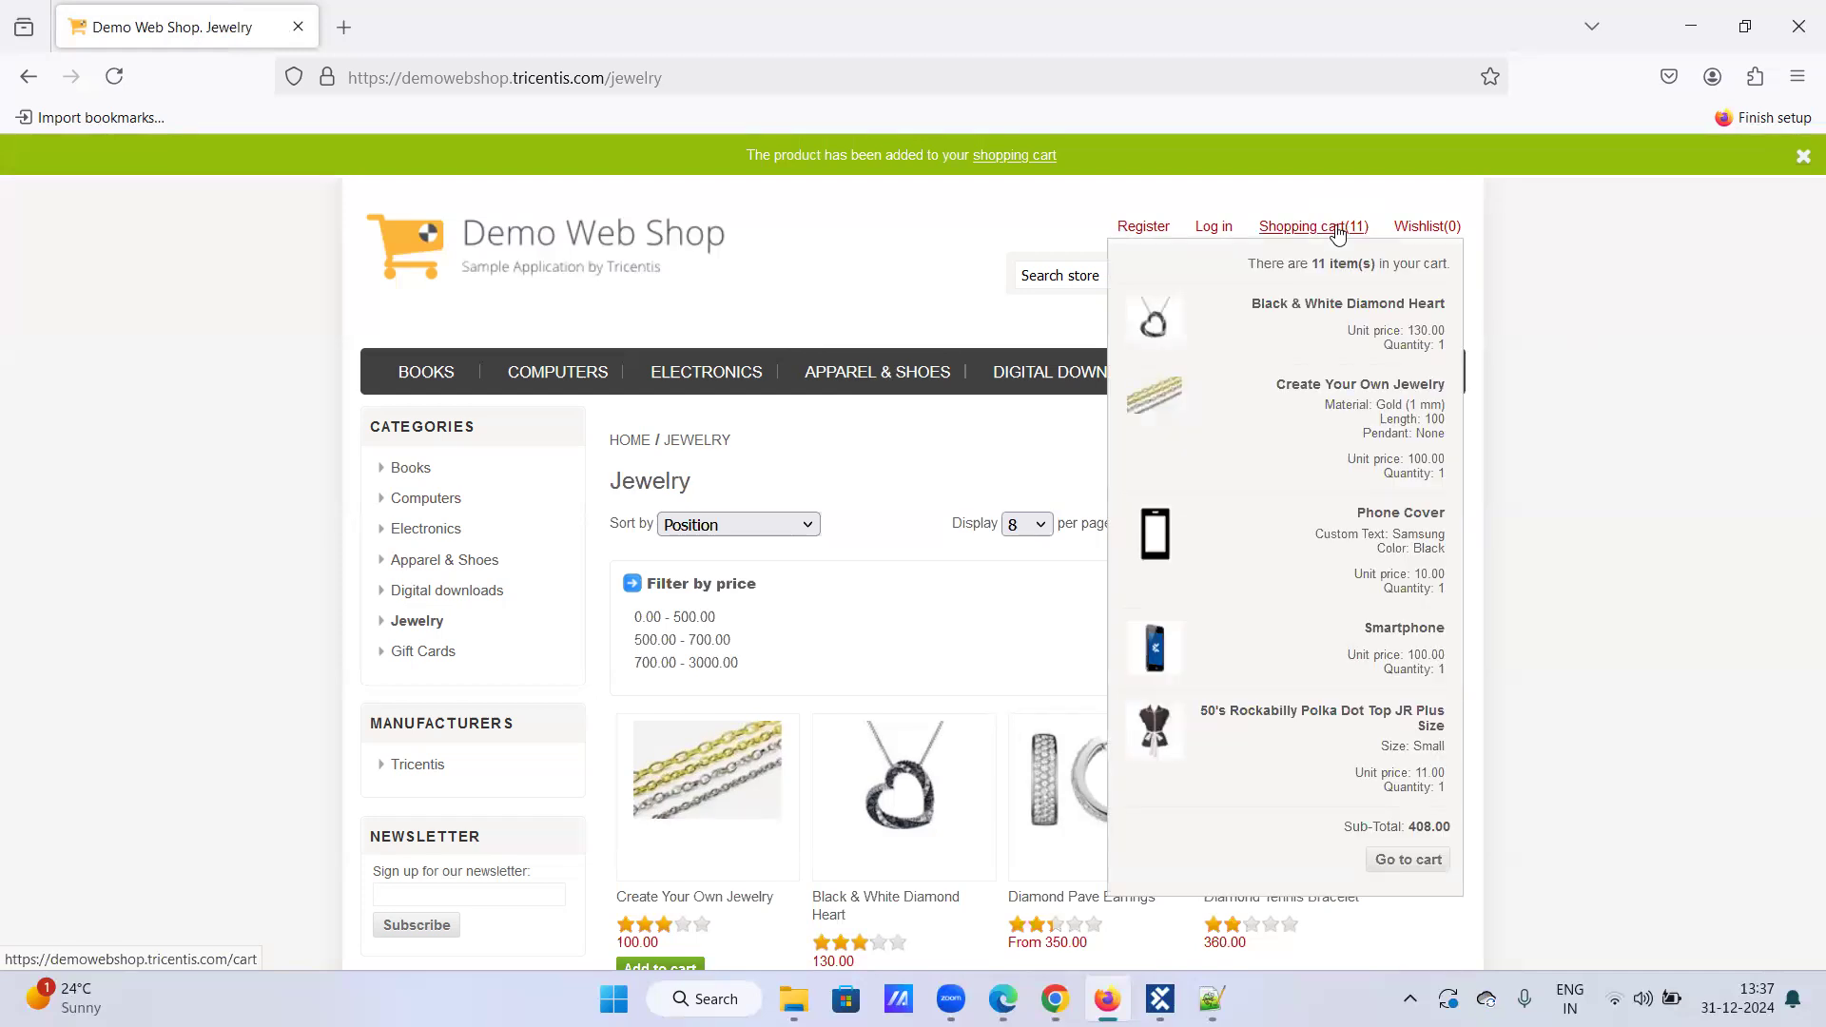
Step: Open the Shopping cart (11) page and scroll through the items totalling 408.00
{"action": "left_click", "coordinate": [1337, 230]}
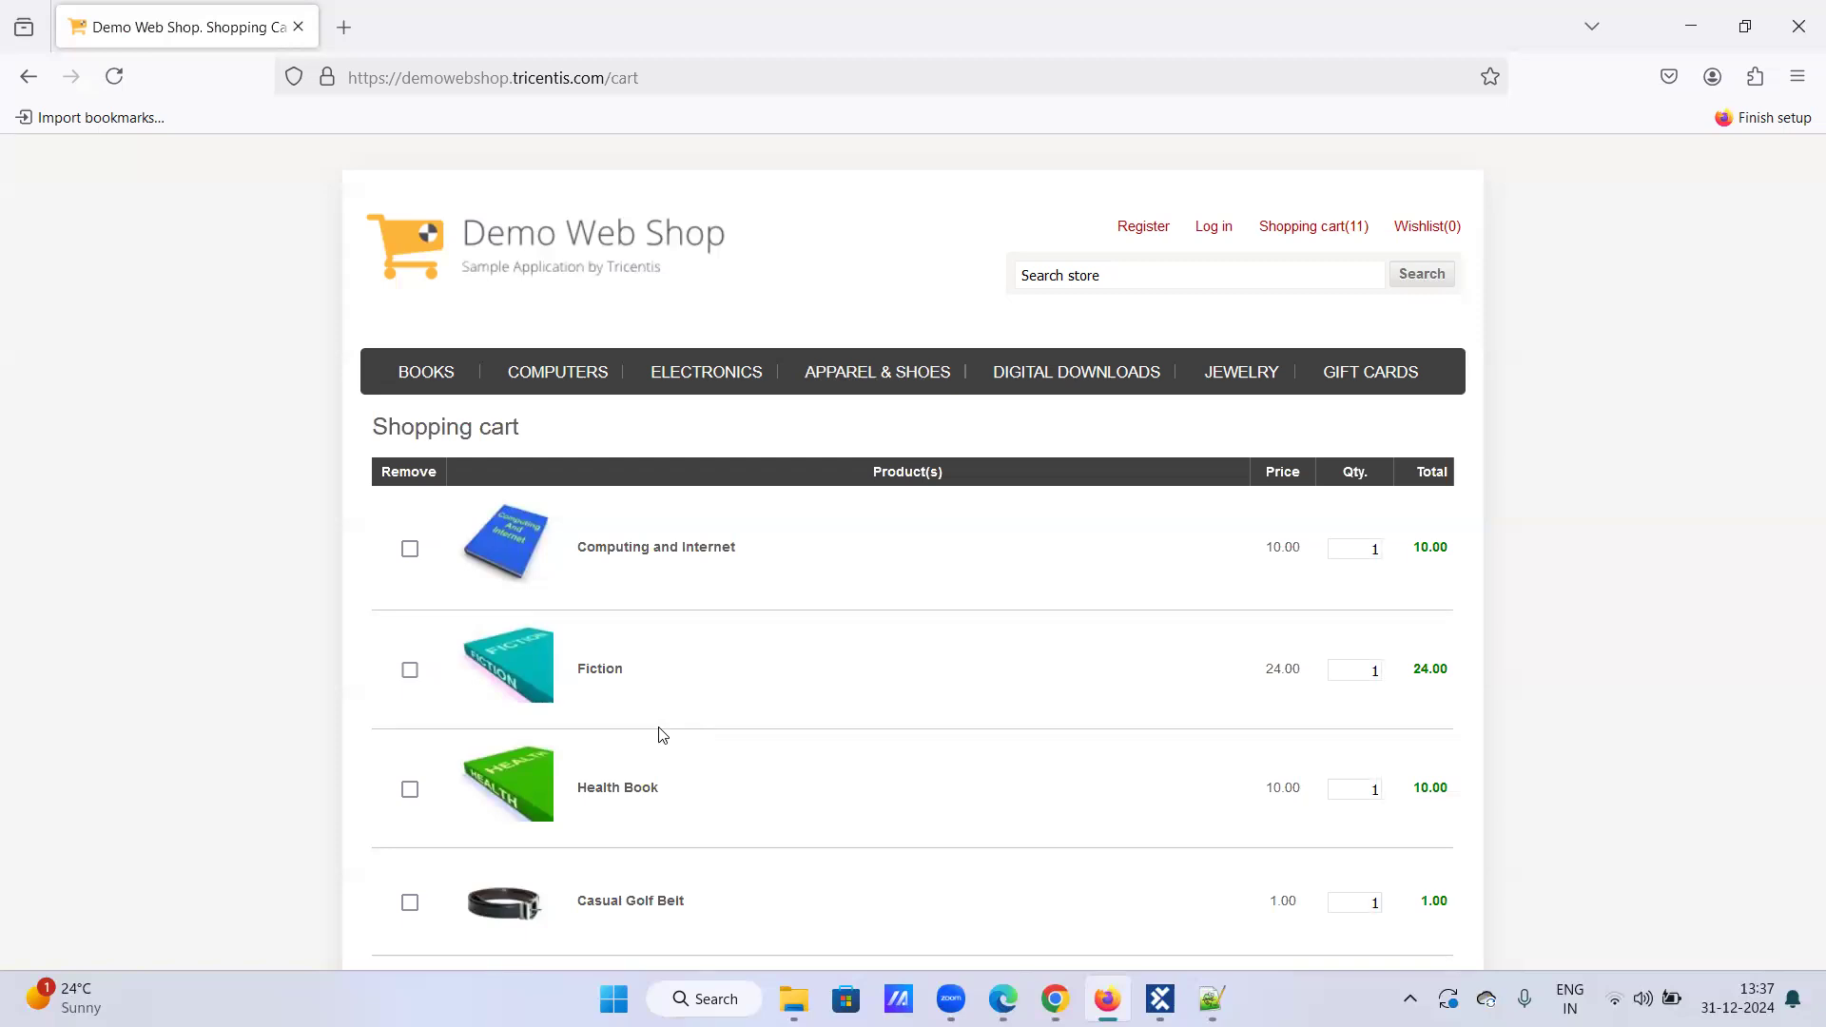
{"action": "scroll", "coordinate": [640, 758], "scroll_direction": "down", "scroll_amount": 3}
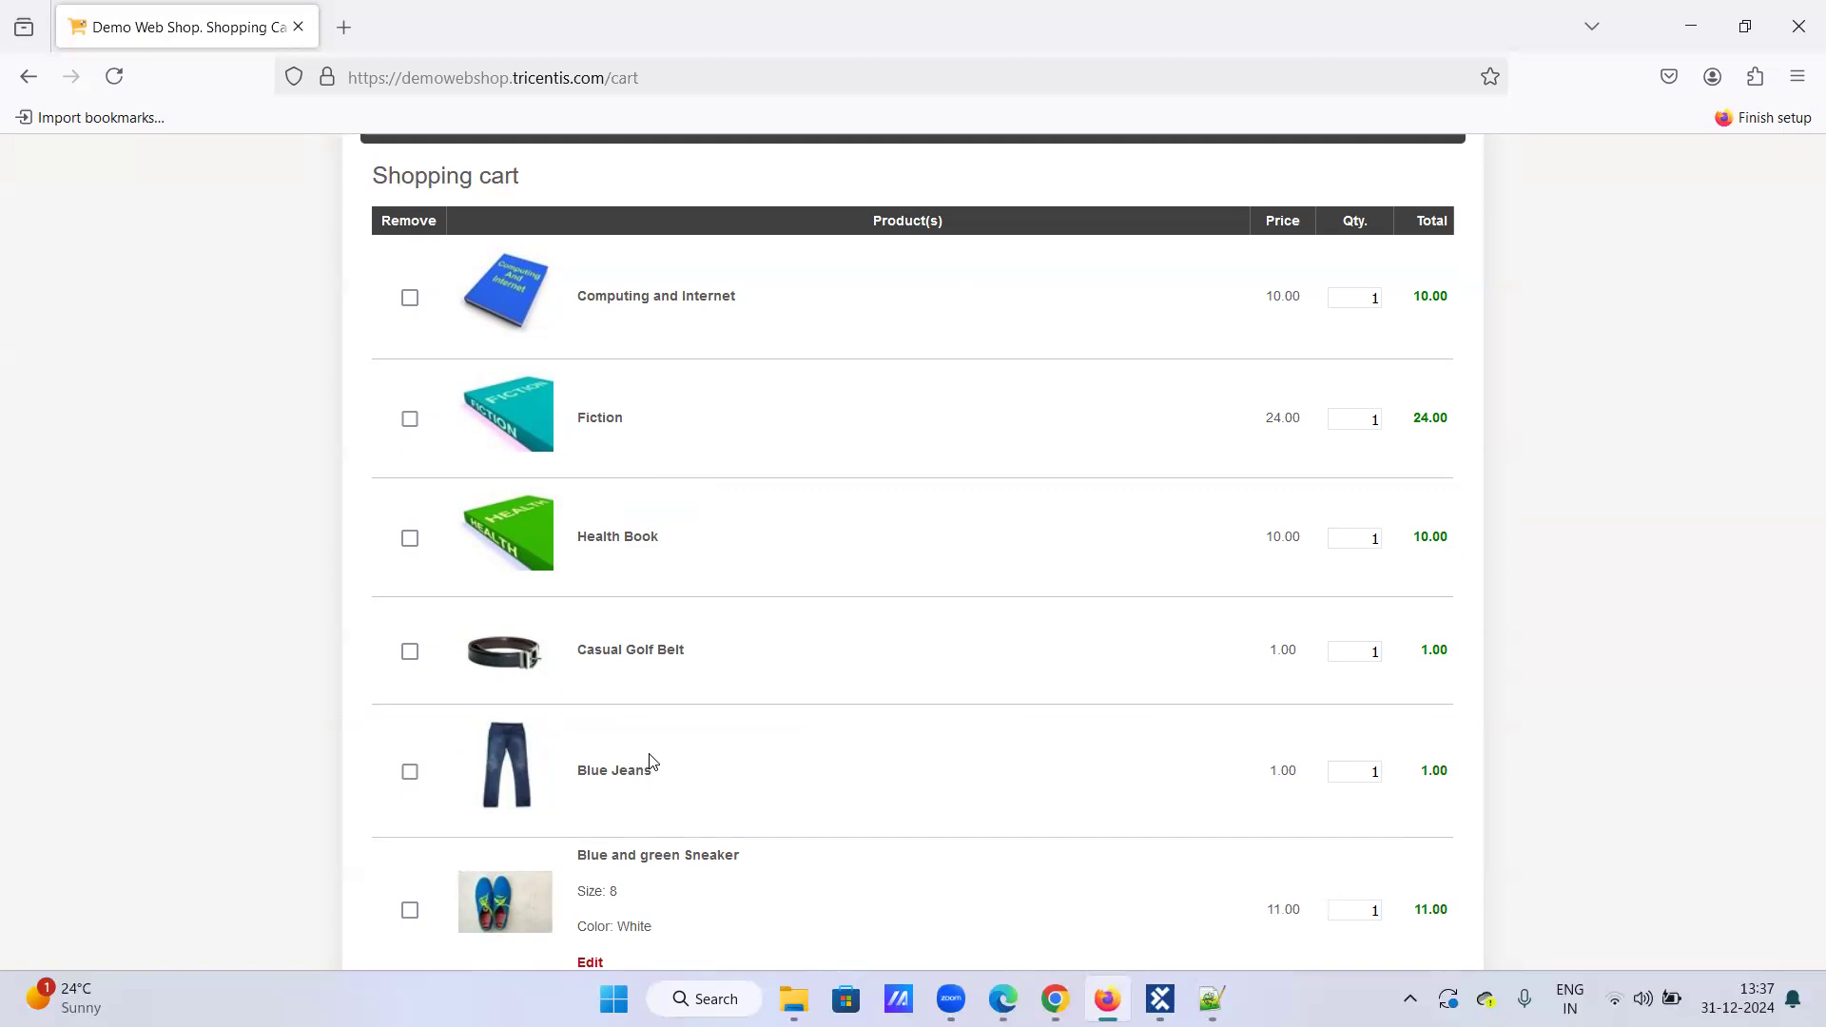
{"action": "scroll", "coordinate": [652, 758], "scroll_direction": "up", "scroll_amount": 3}
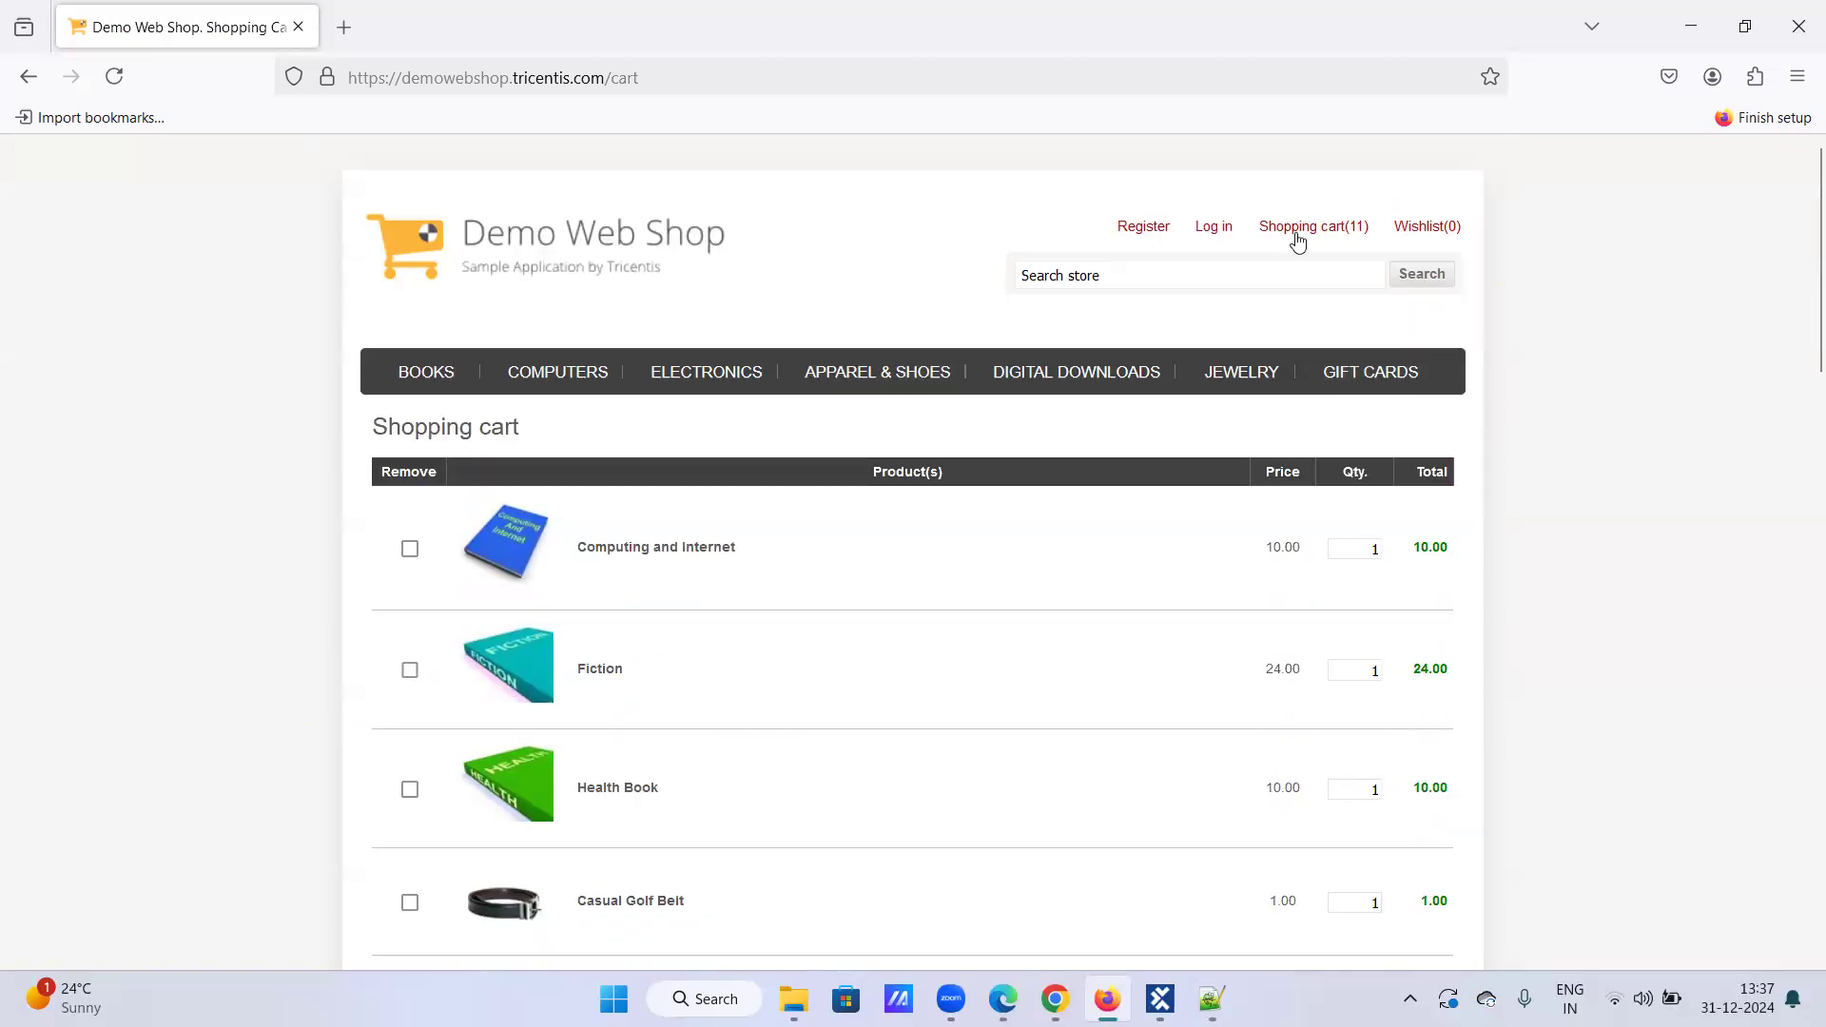
{"action": "scroll", "coordinate": [811, 595], "scroll_direction": "down", "scroll_amount": 4}
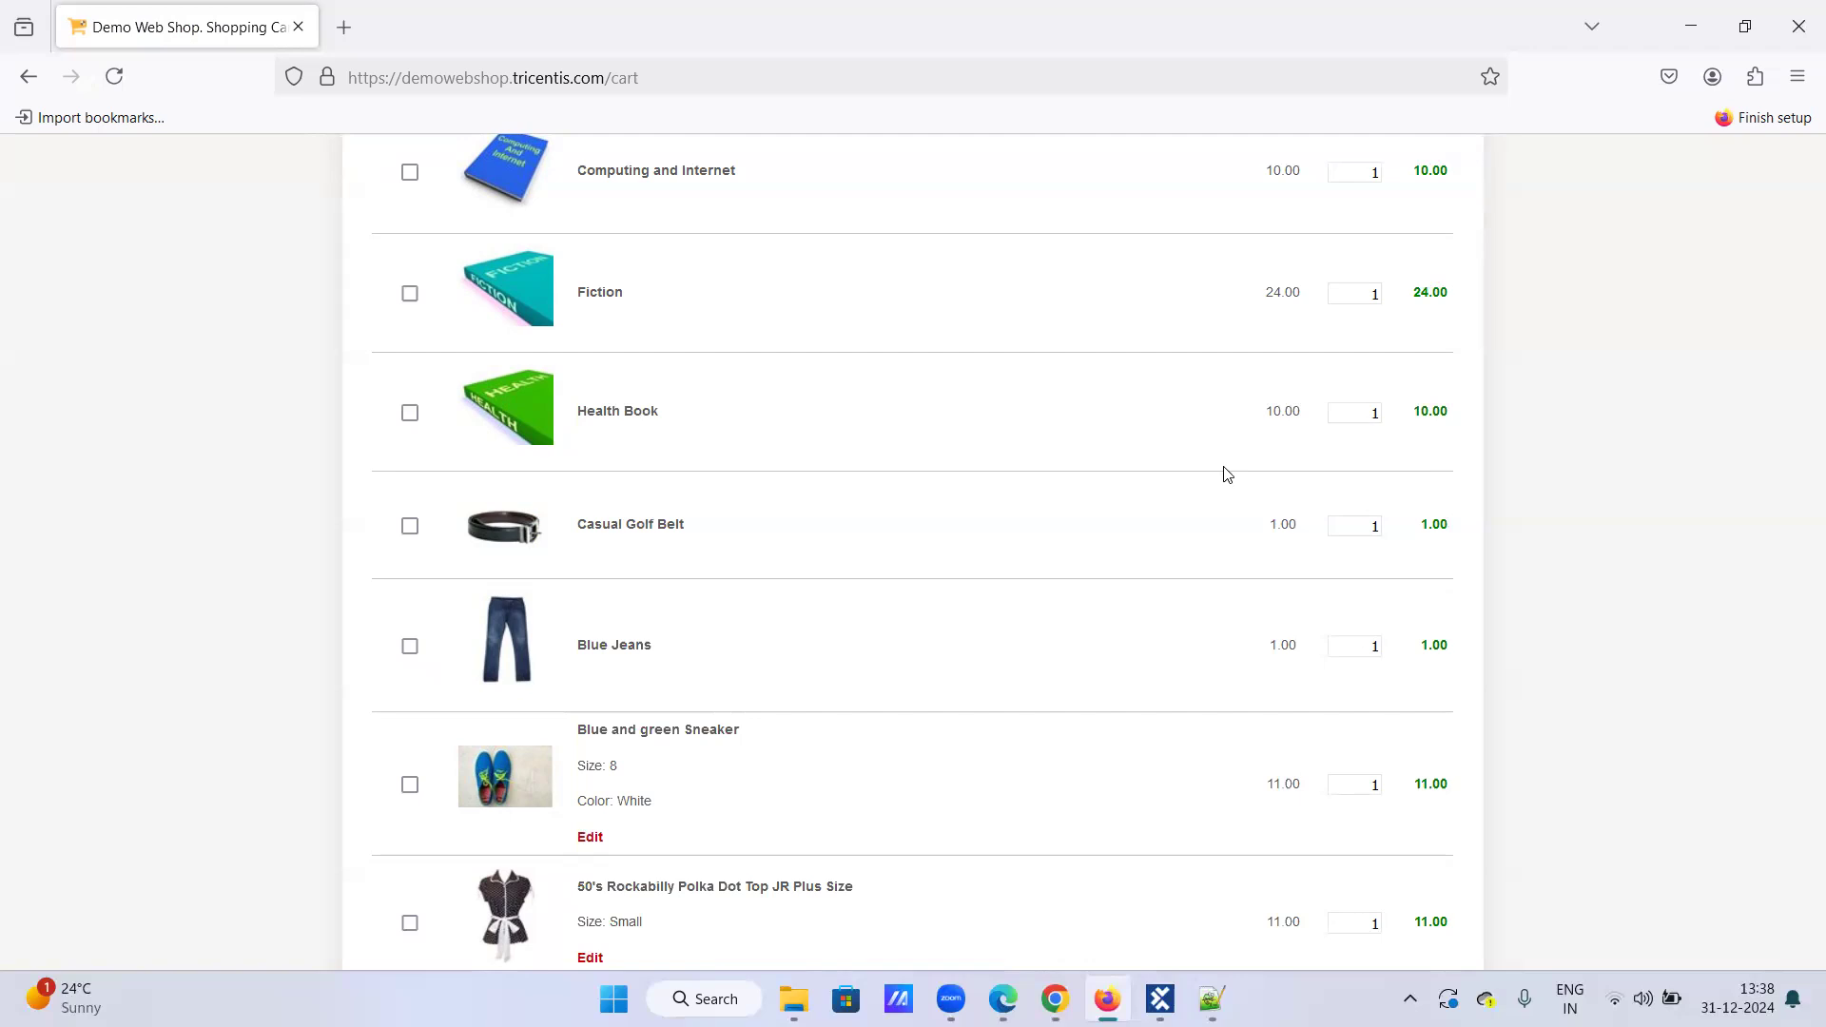
{"action": "scroll", "coordinate": [1198, 568], "scroll_direction": "up", "scroll_amount": 4}
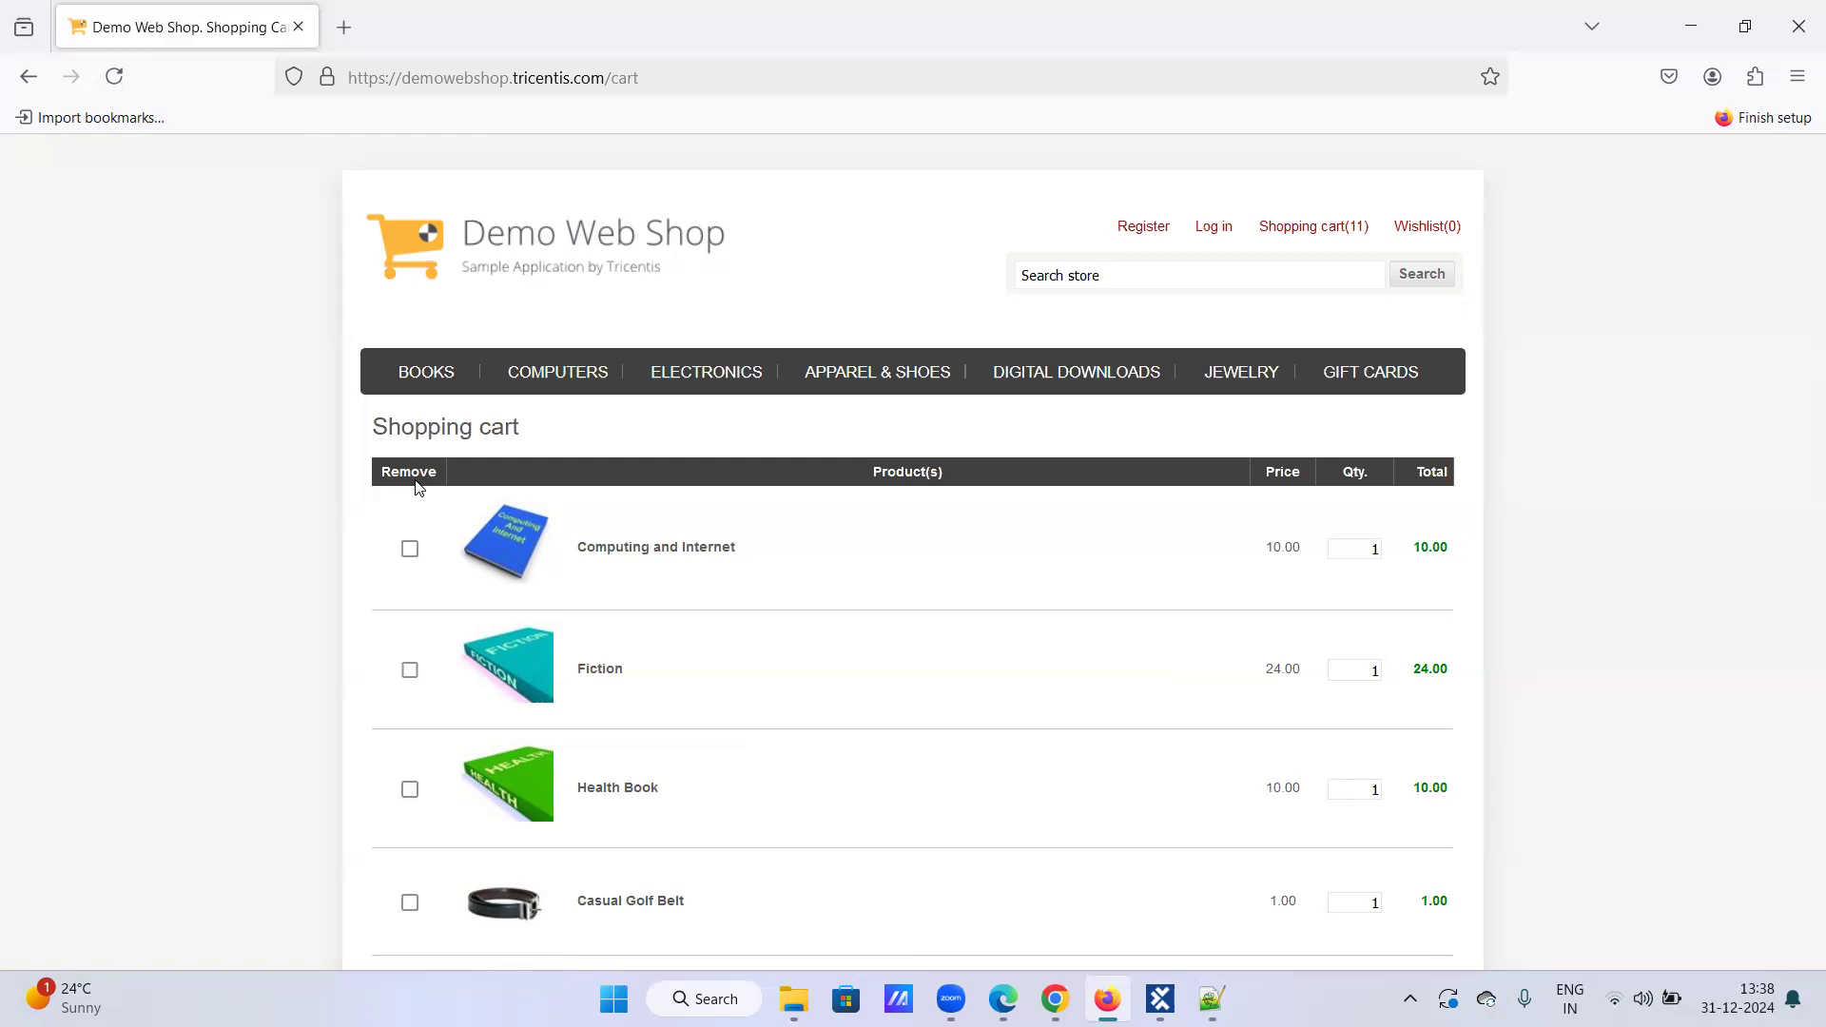
{"action": "scroll", "coordinate": [423, 528], "scroll_direction": "down", "scroll_amount": 2}
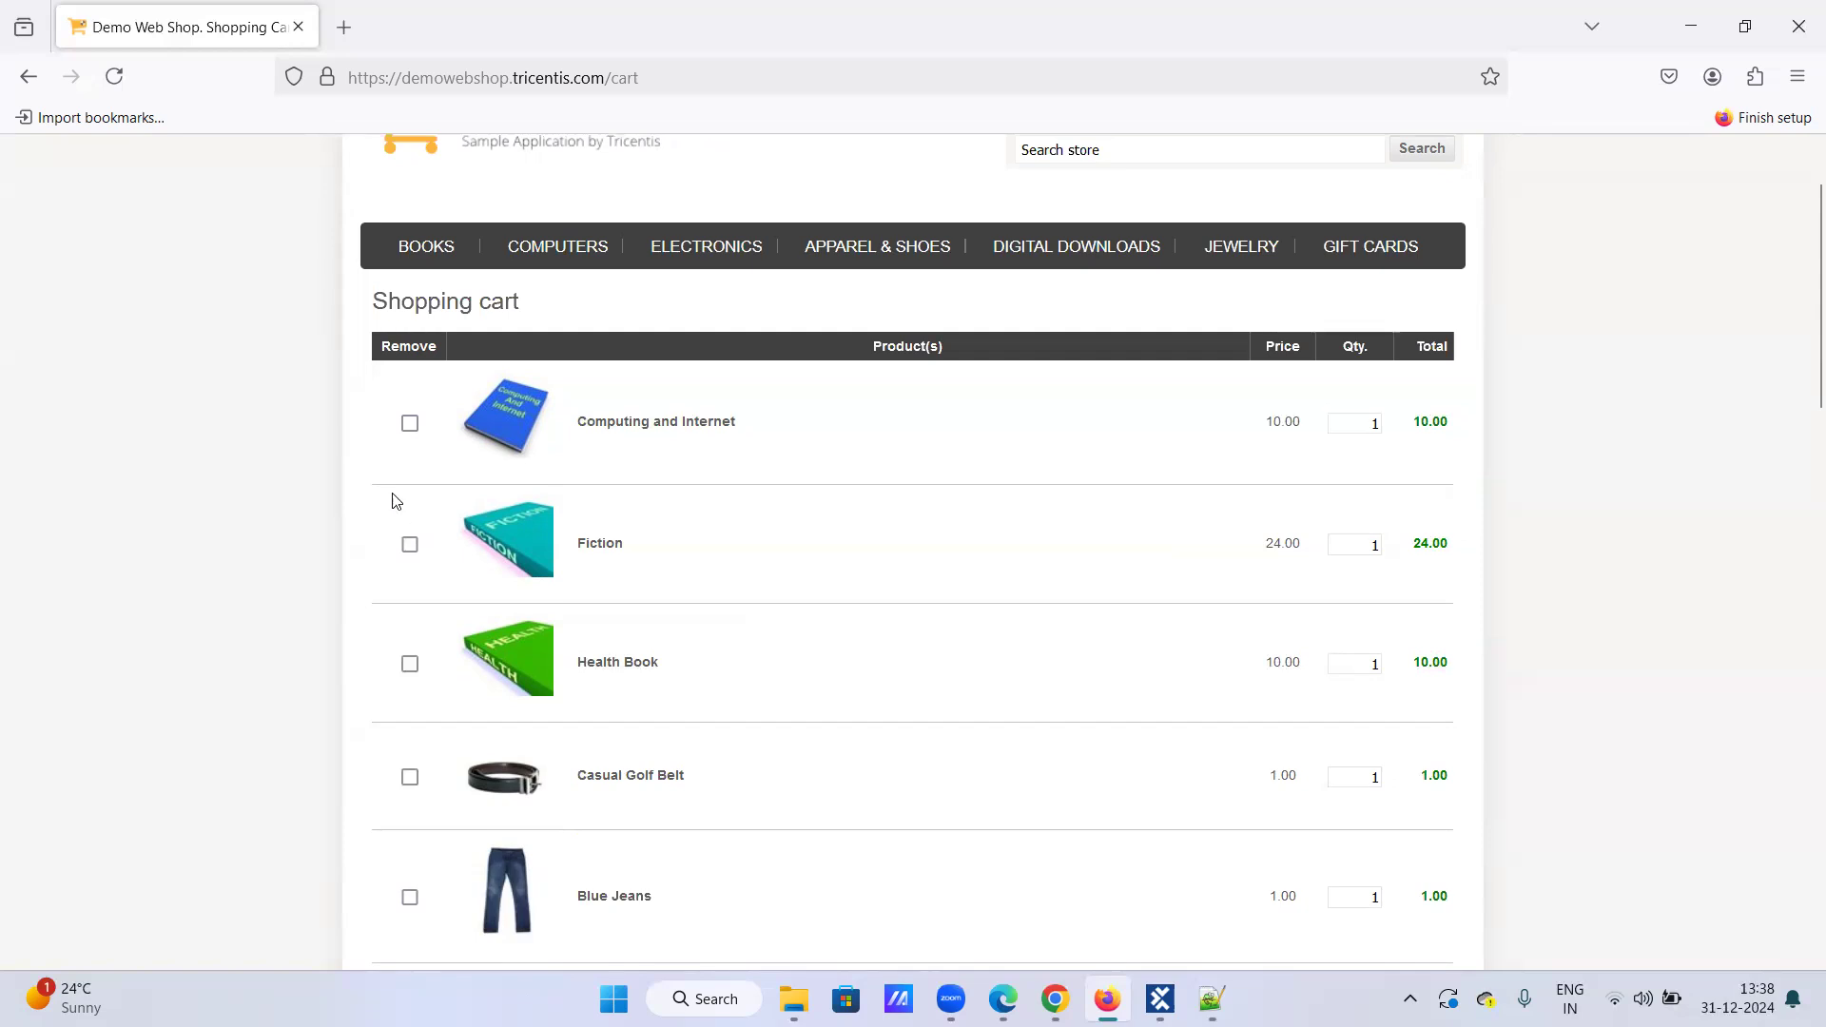
{"action": "scroll", "coordinate": [398, 500], "scroll_direction": "up", "scroll_amount": 2}
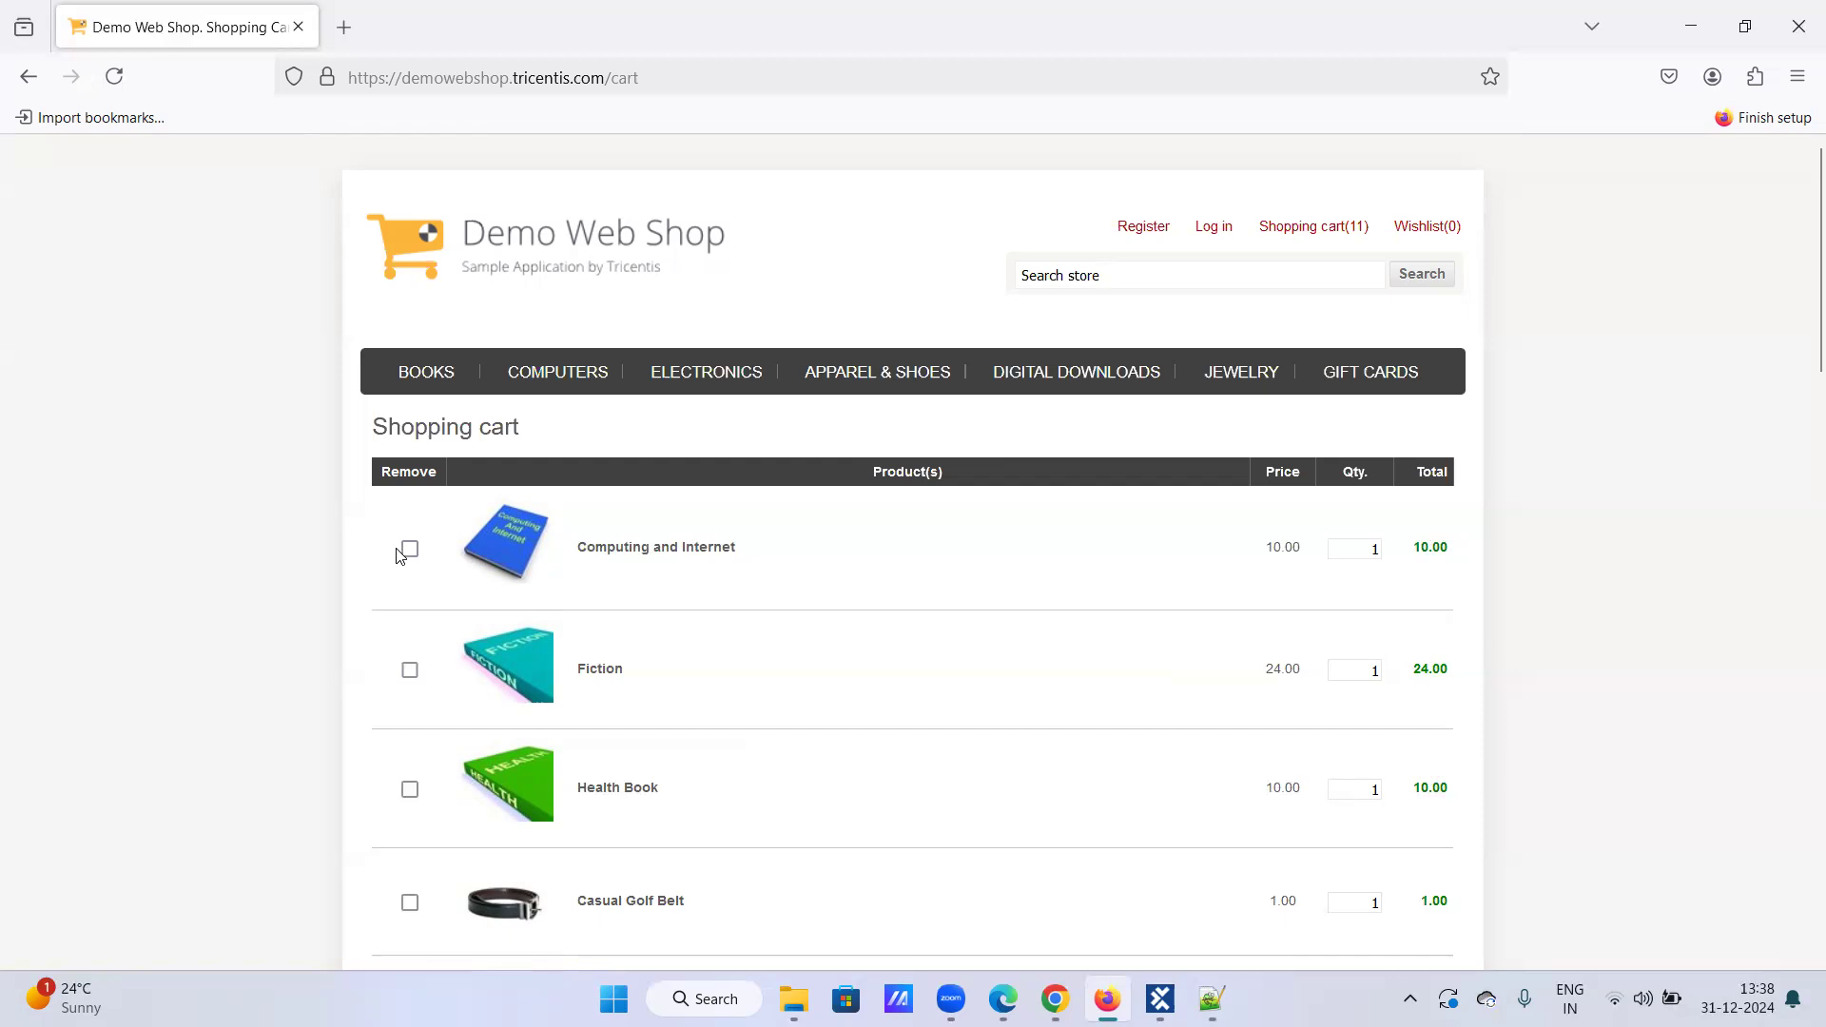
{"action": "scroll", "coordinate": [473, 725], "scroll_direction": "down", "scroll_amount": 15}
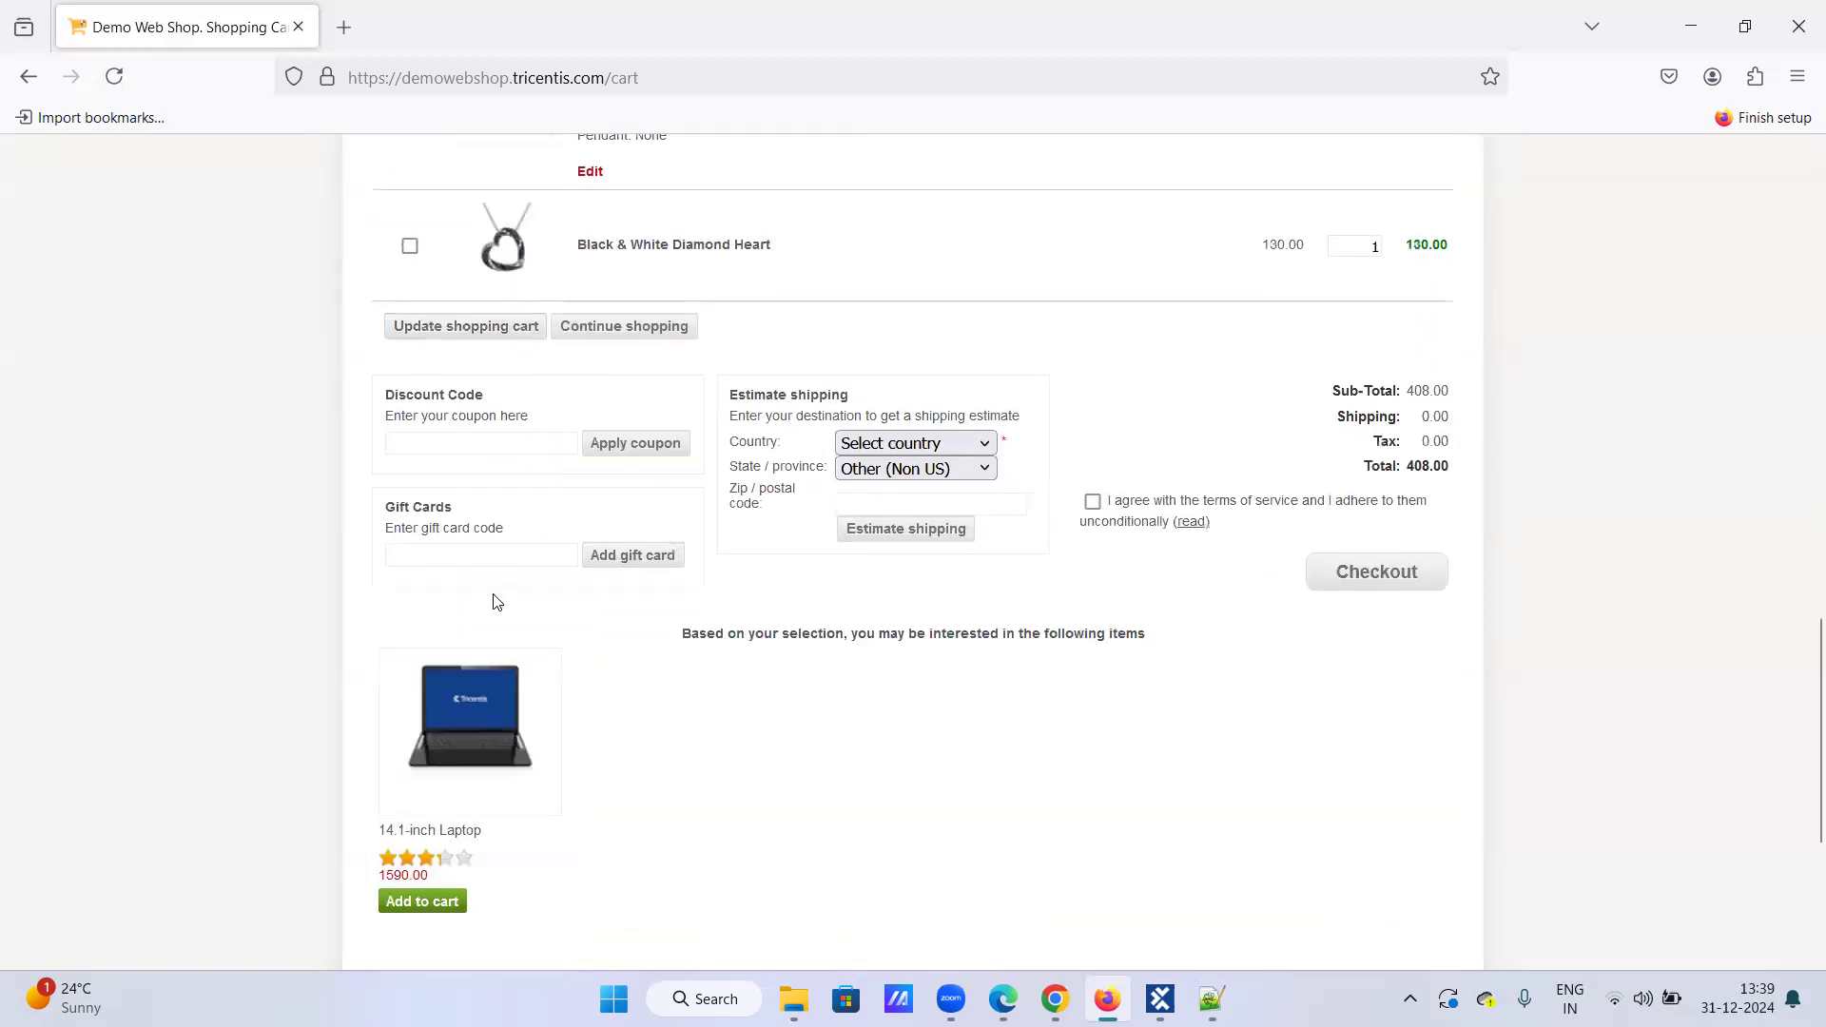
{"action": "scroll", "coordinate": [494, 599], "scroll_direction": "up", "scroll_amount": 5}
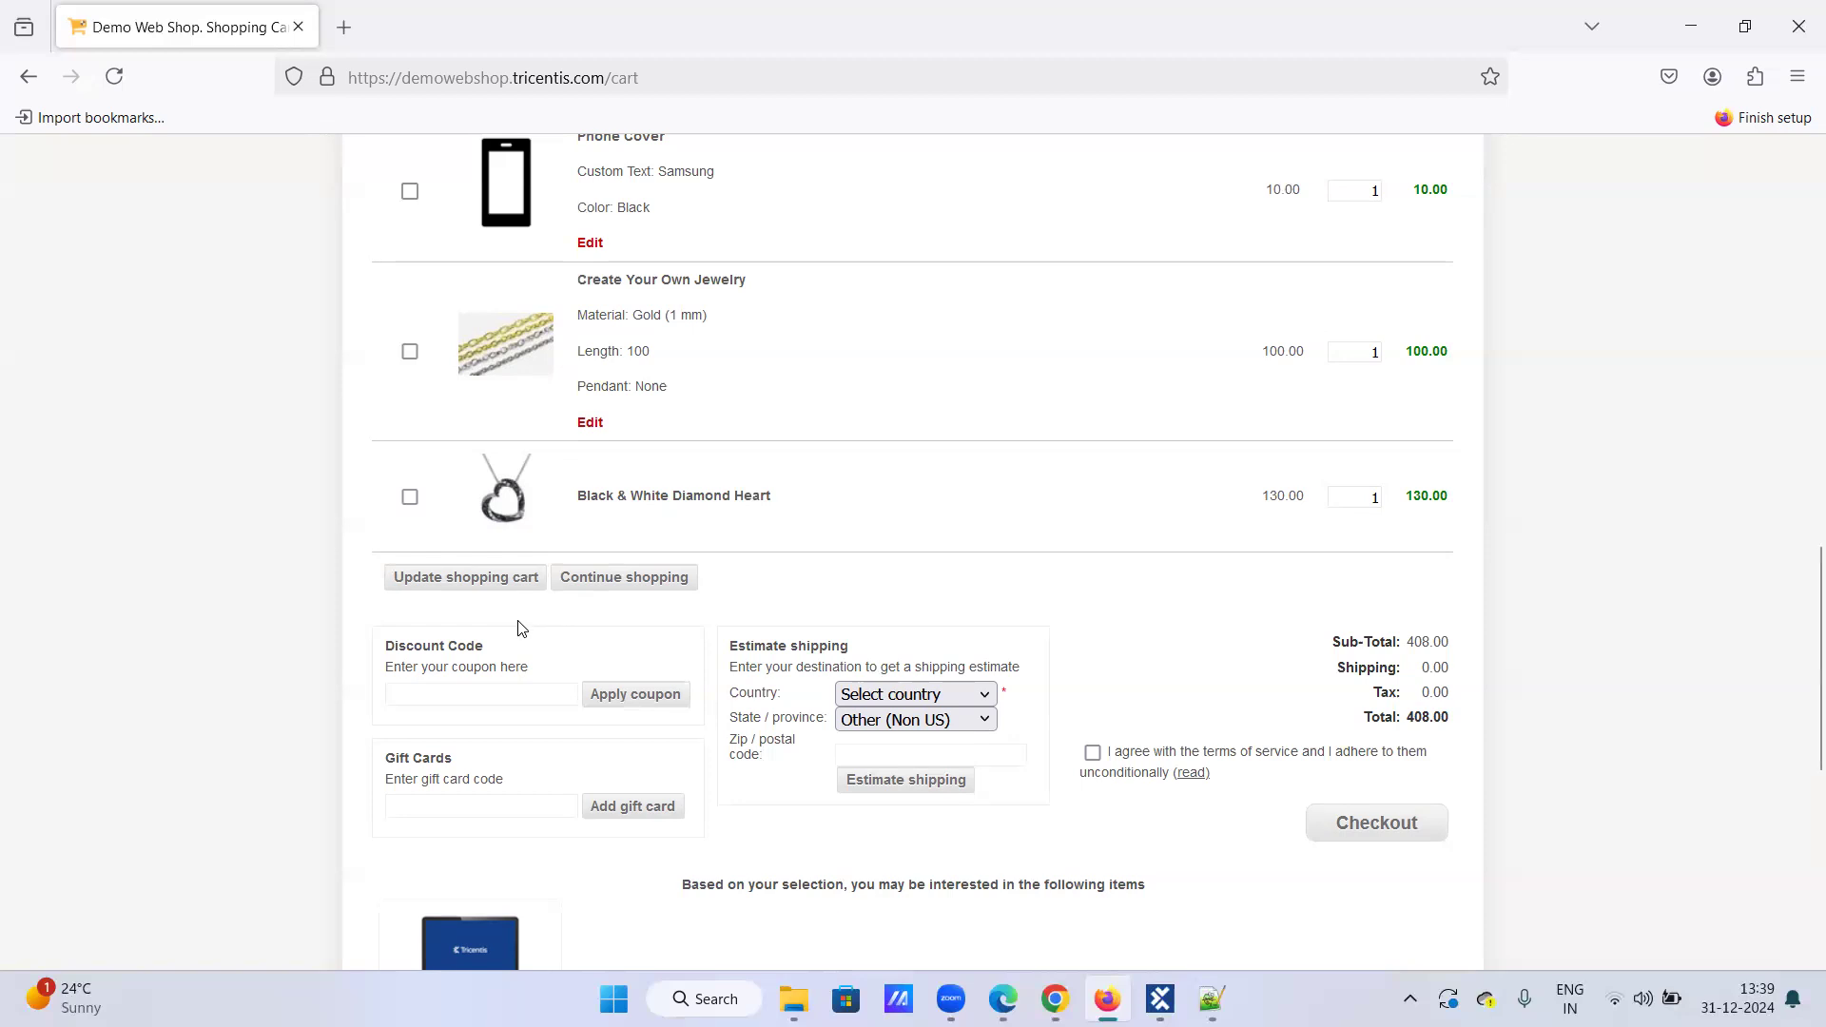
Step: Mark the Black & White Diamond Heart for removal and update the cart to 10 items
{"action": "left_click", "coordinate": [409, 498]}
{"action": "left_click", "coordinate": [439, 579]}
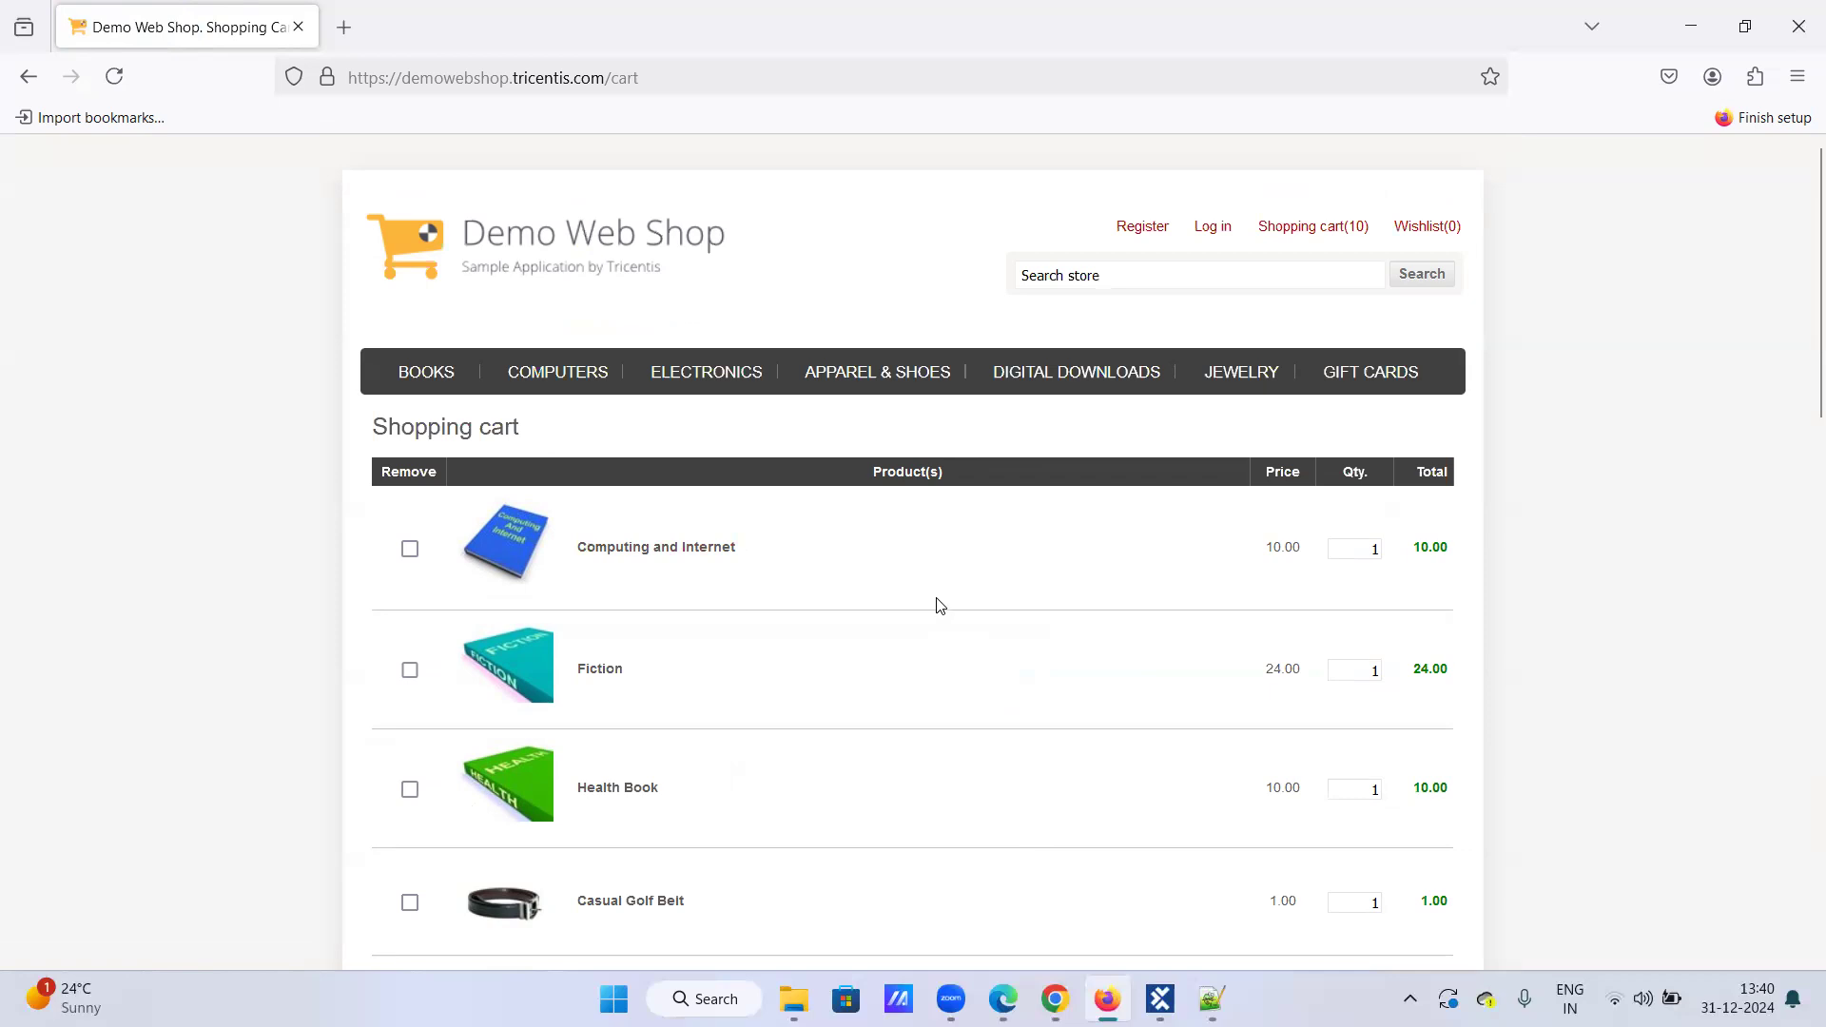
{"action": "scroll", "coordinate": [939, 607], "scroll_direction": "down", "scroll_amount": 2}
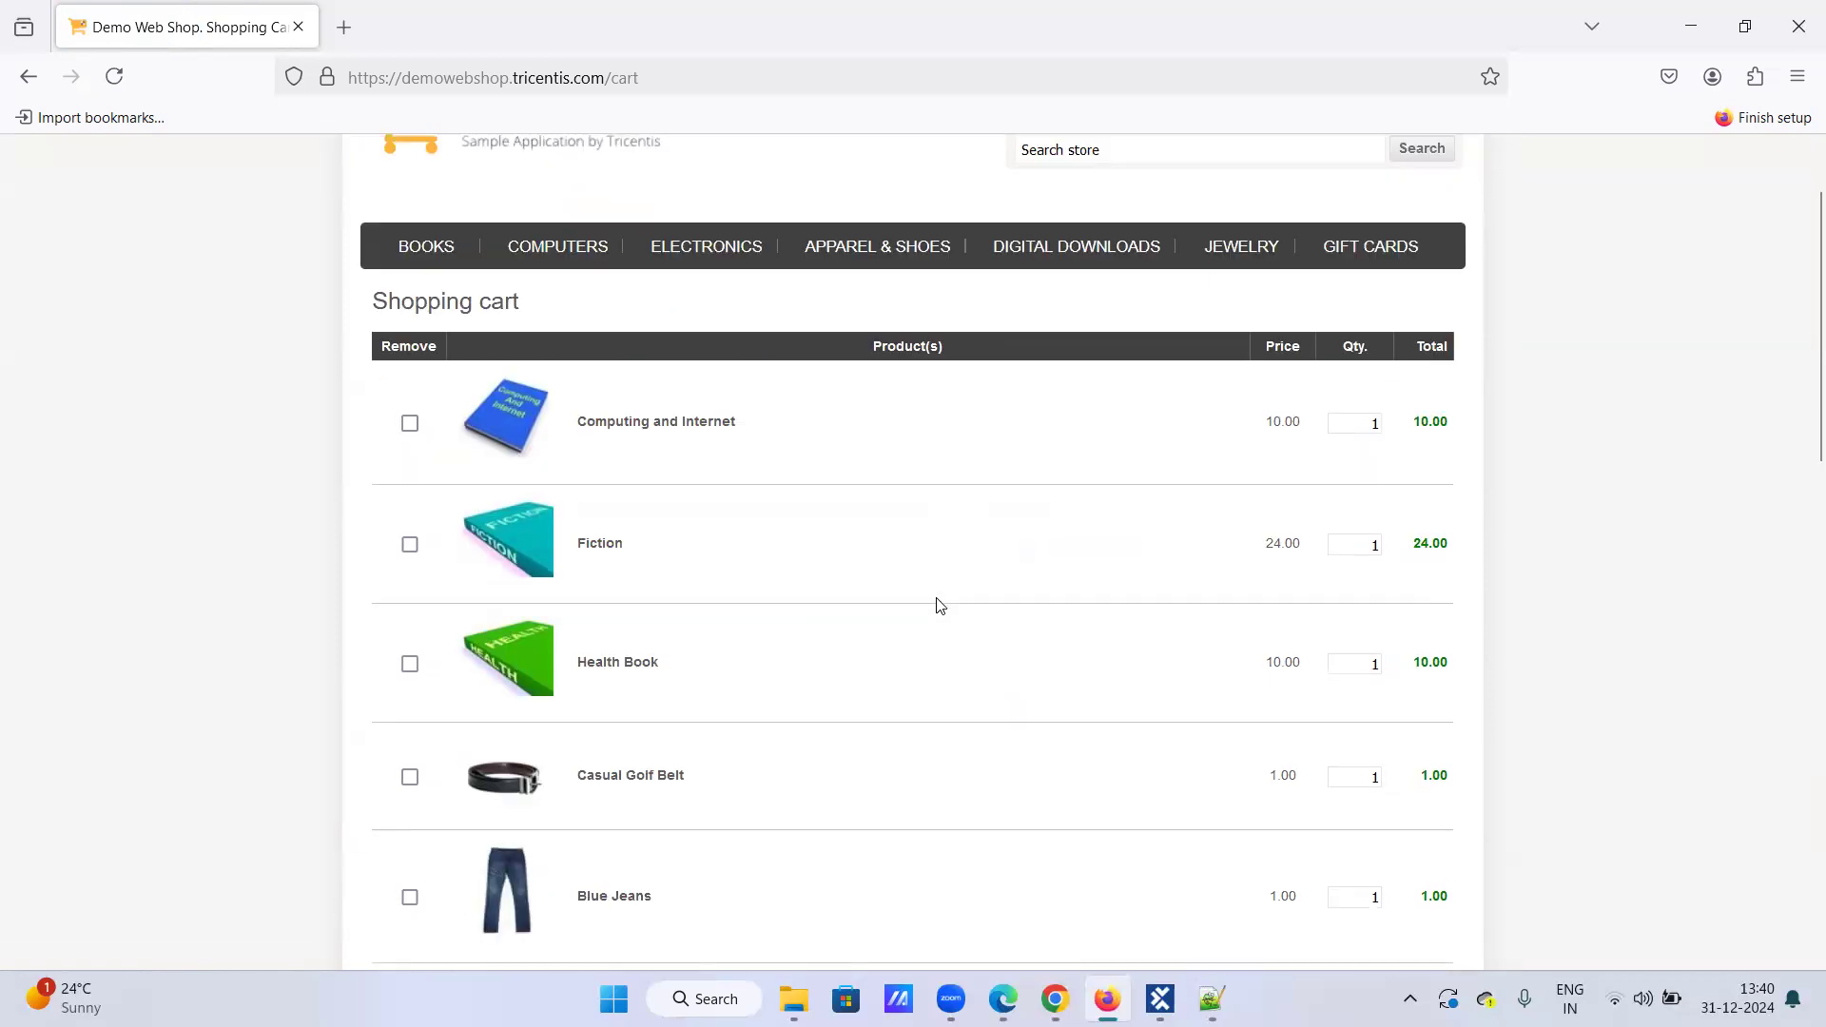
{"action": "scroll", "coordinate": [939, 607], "scroll_direction": "down", "scroll_amount": 15}
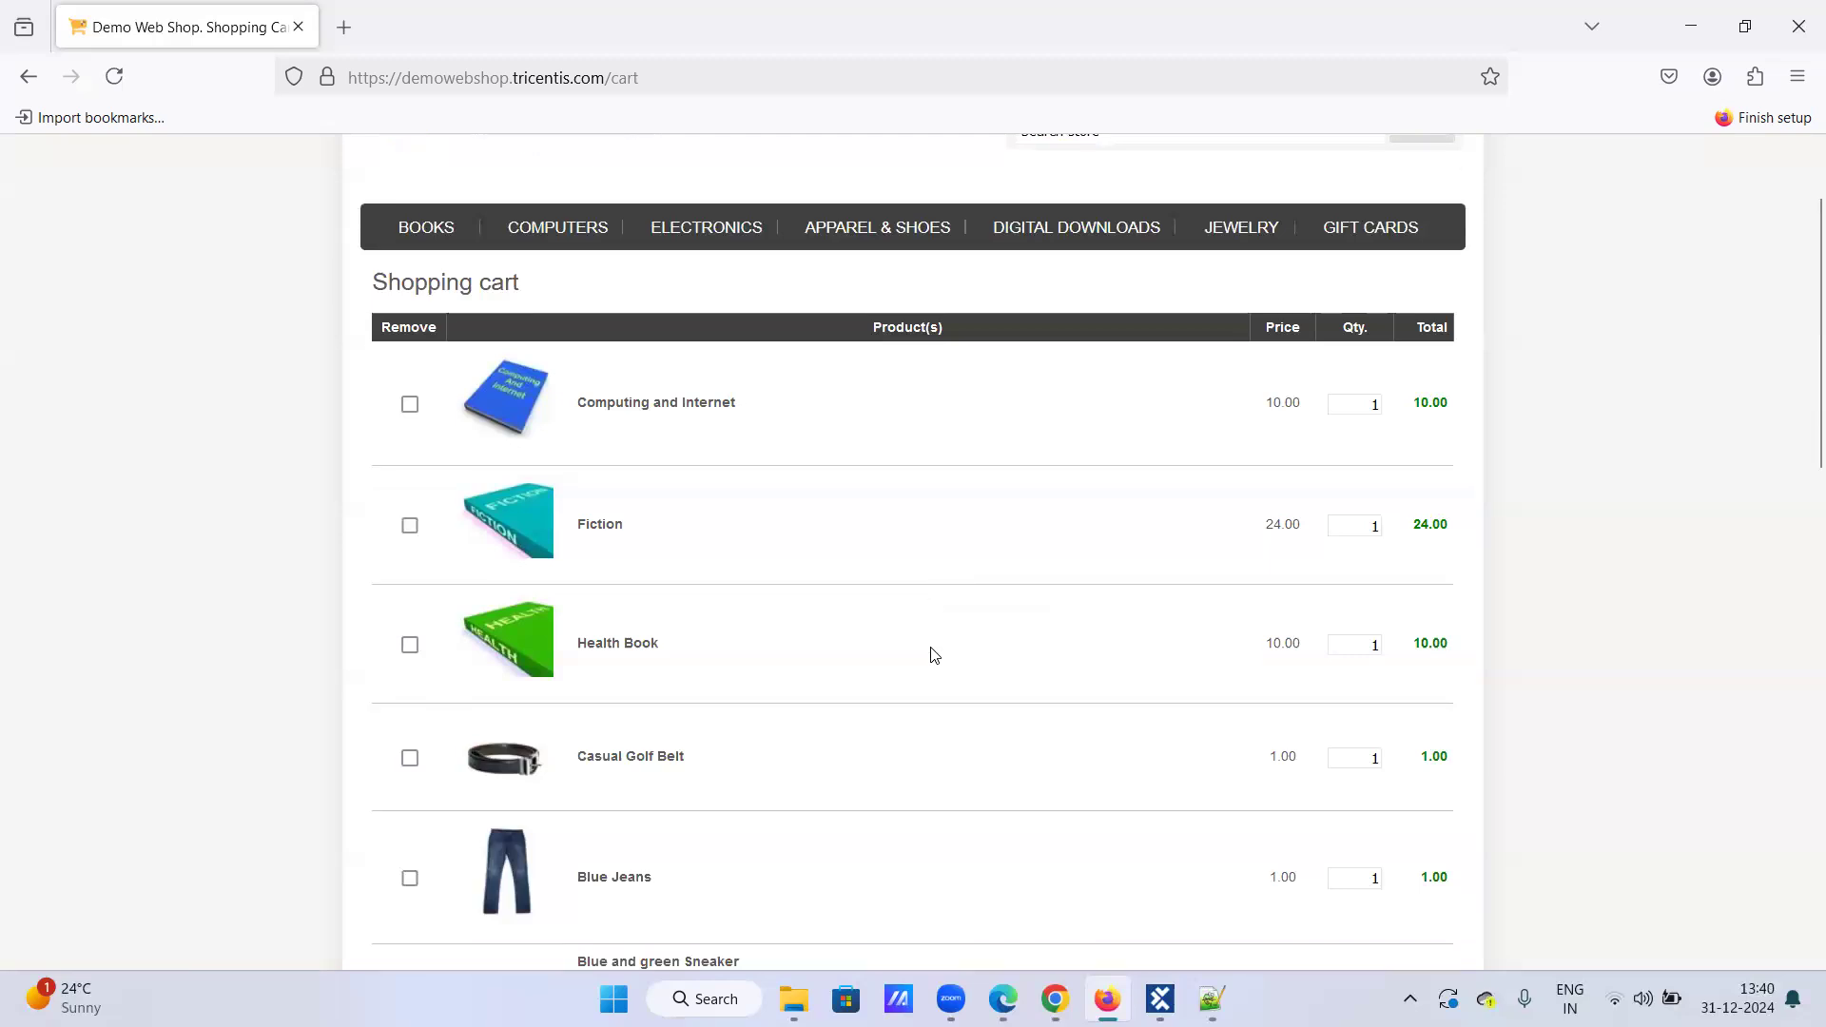
{"action": "scroll", "coordinate": [781, 701], "scroll_direction": "down", "scroll_amount": 3}
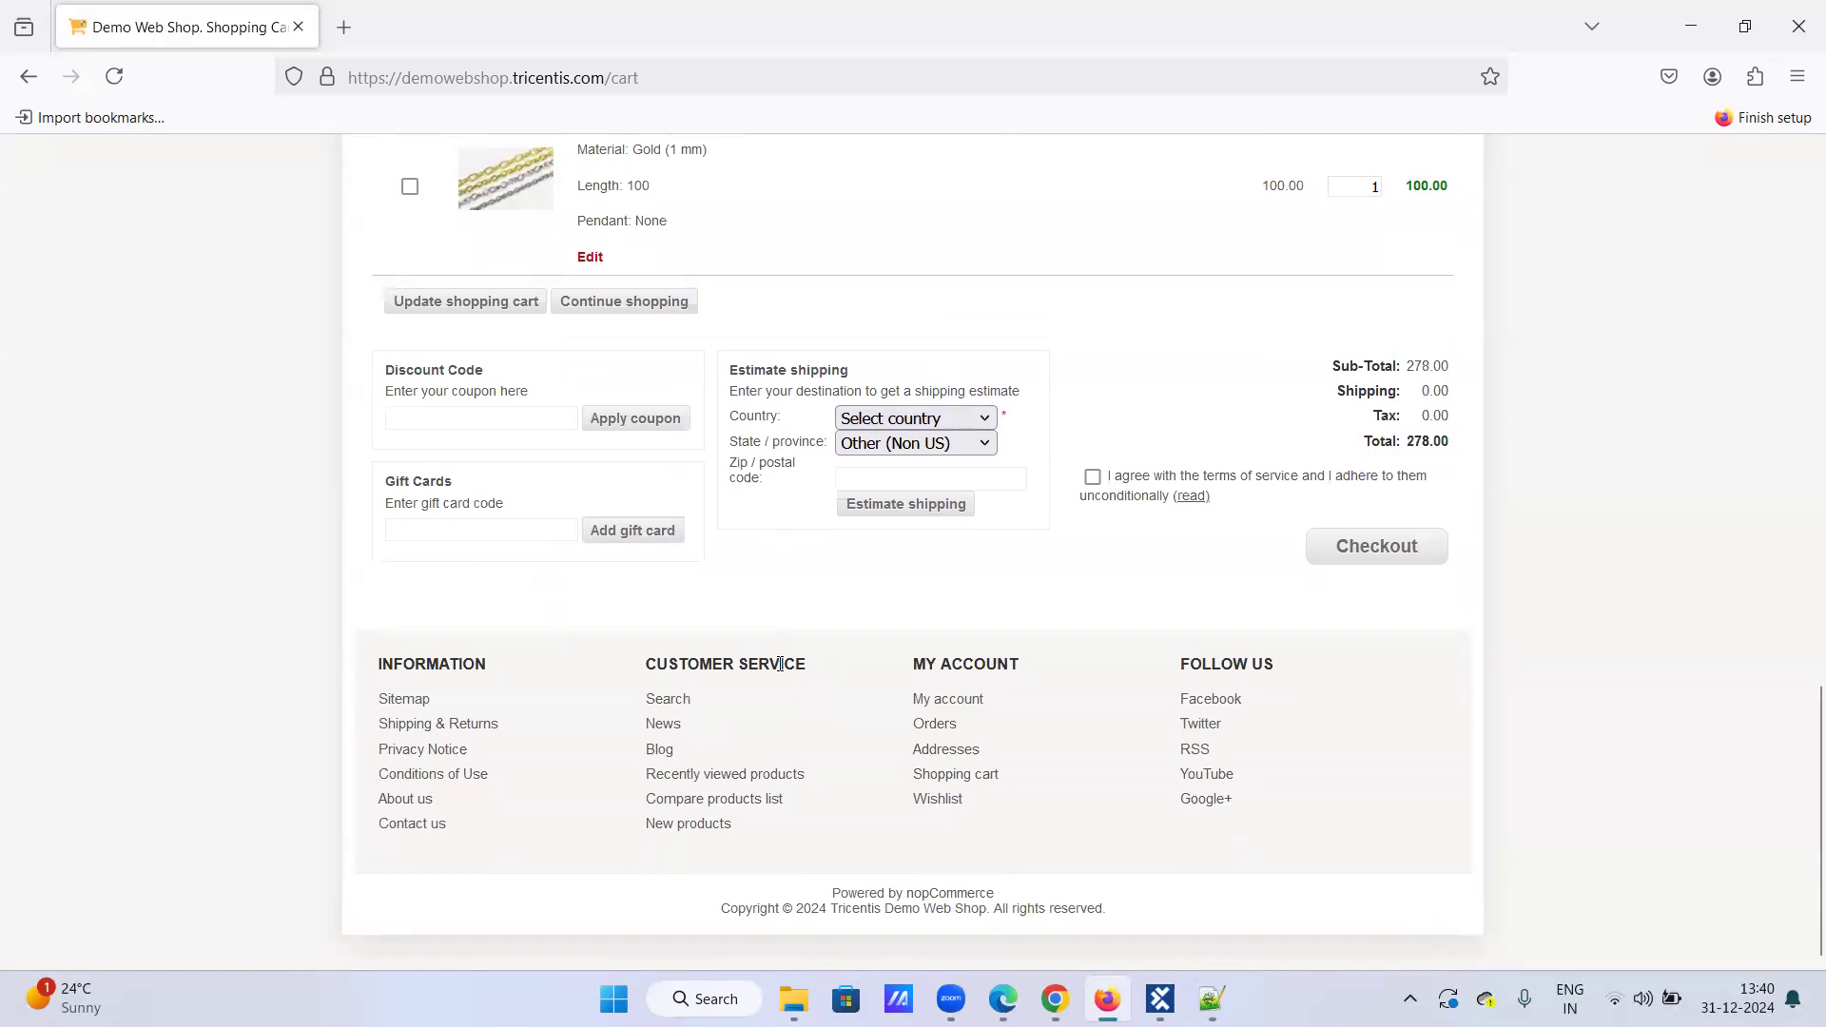
{"action": "scroll", "coordinate": [494, 399], "scroll_direction": "up", "scroll_amount": 4}
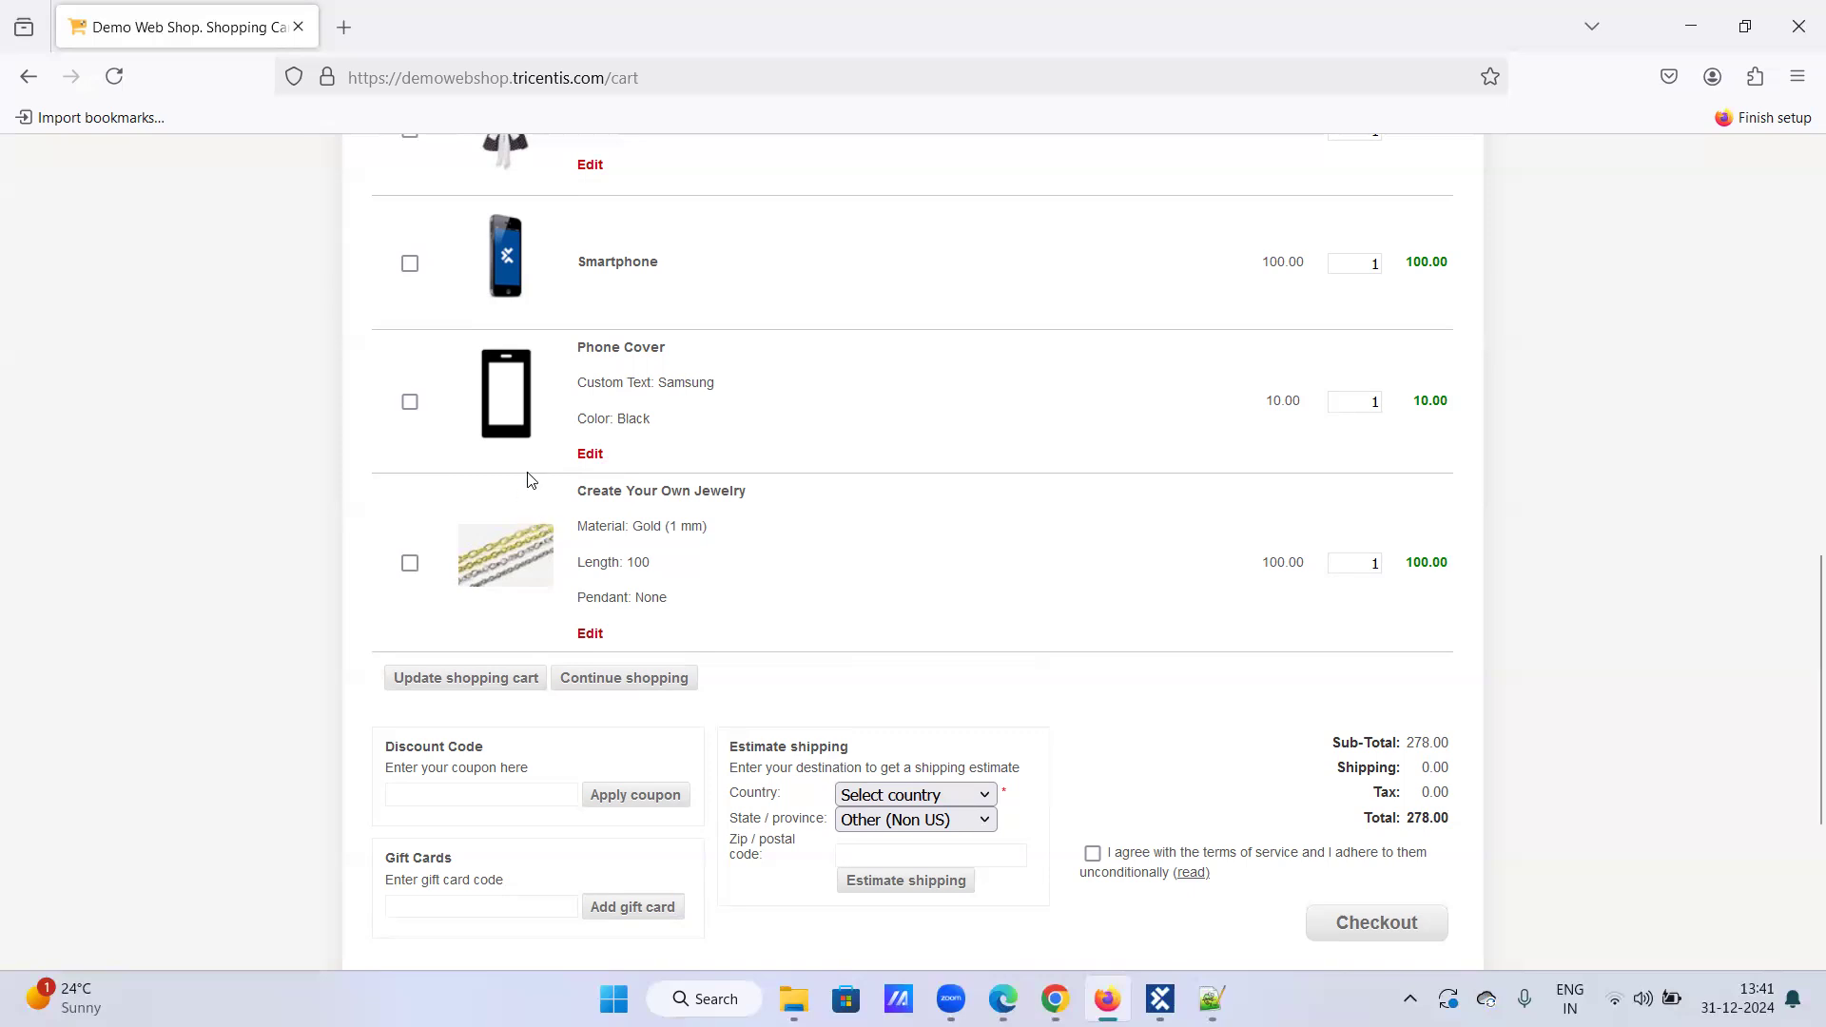
{"action": "scroll", "coordinate": [481, 464], "scroll_direction": "up", "scroll_amount": 6}
Step: Scroll through the shopping cart to review its remaining items
{"action": "scroll", "coordinate": [405, 329], "scroll_direction": "up", "scroll_amount": 1}
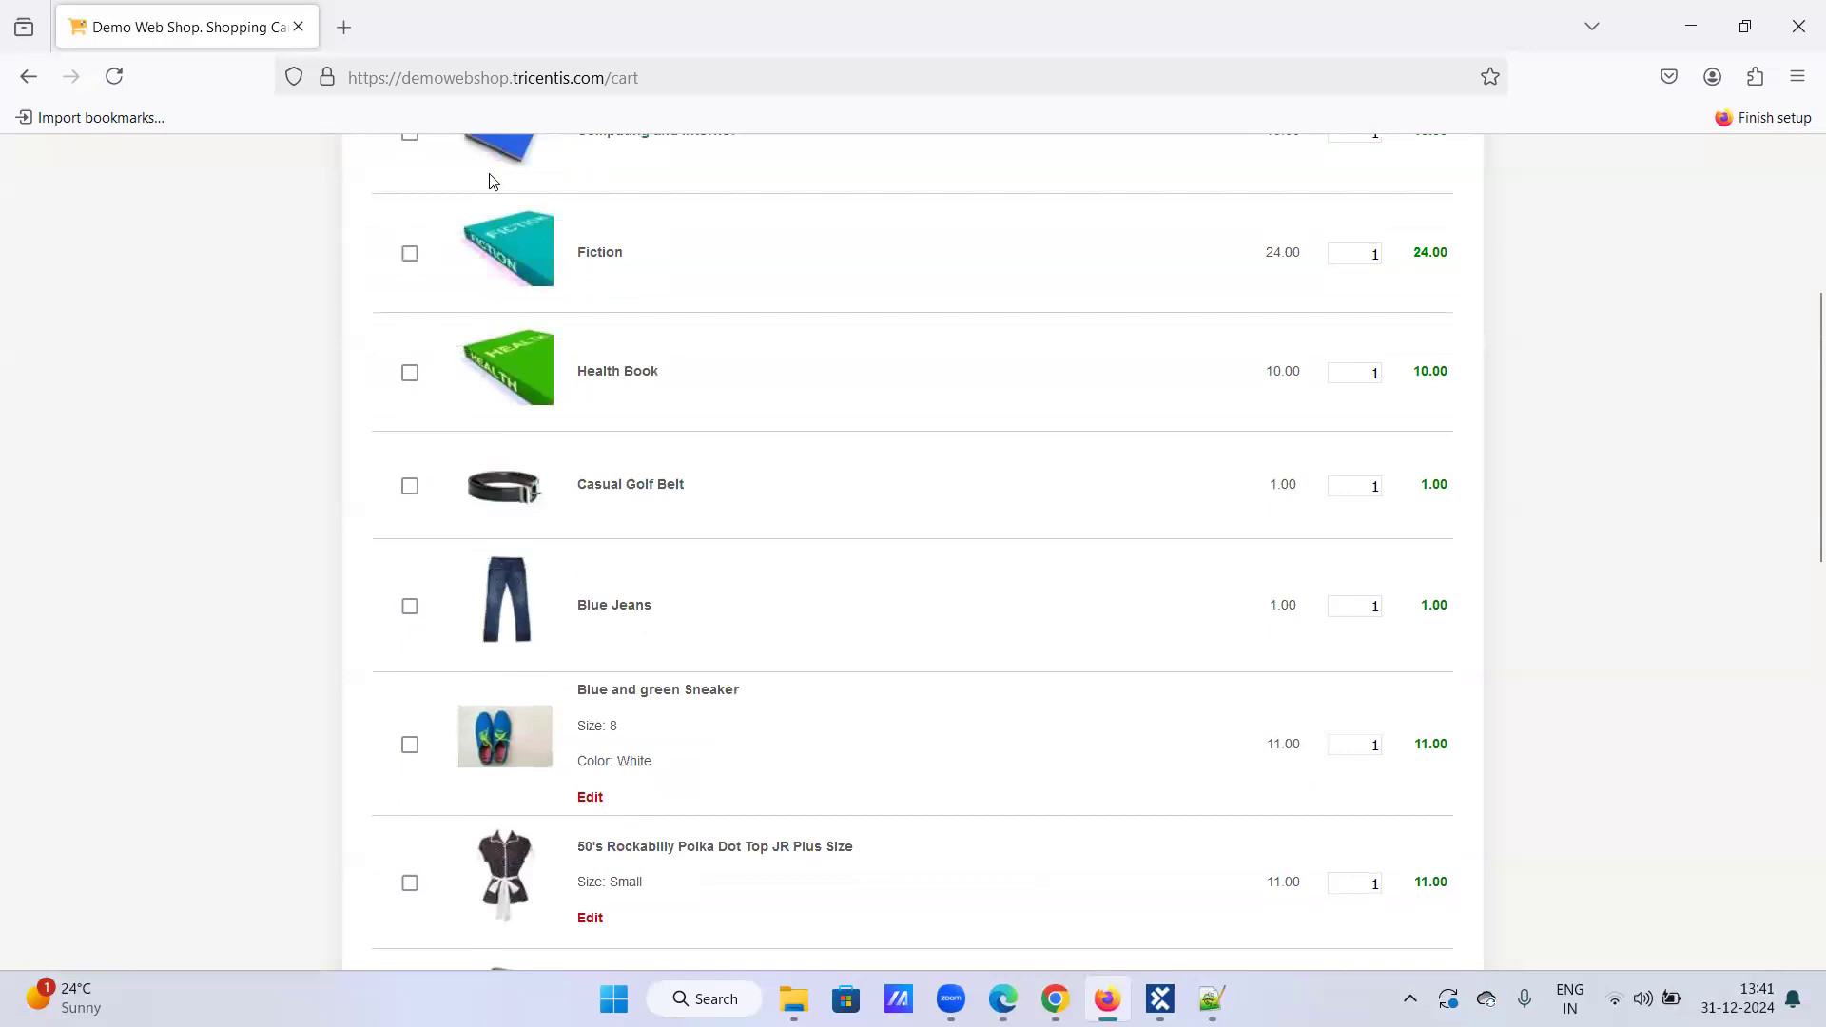
{"action": "scroll", "coordinate": [563, 797], "scroll_direction": "up", "scroll_amount": 4}
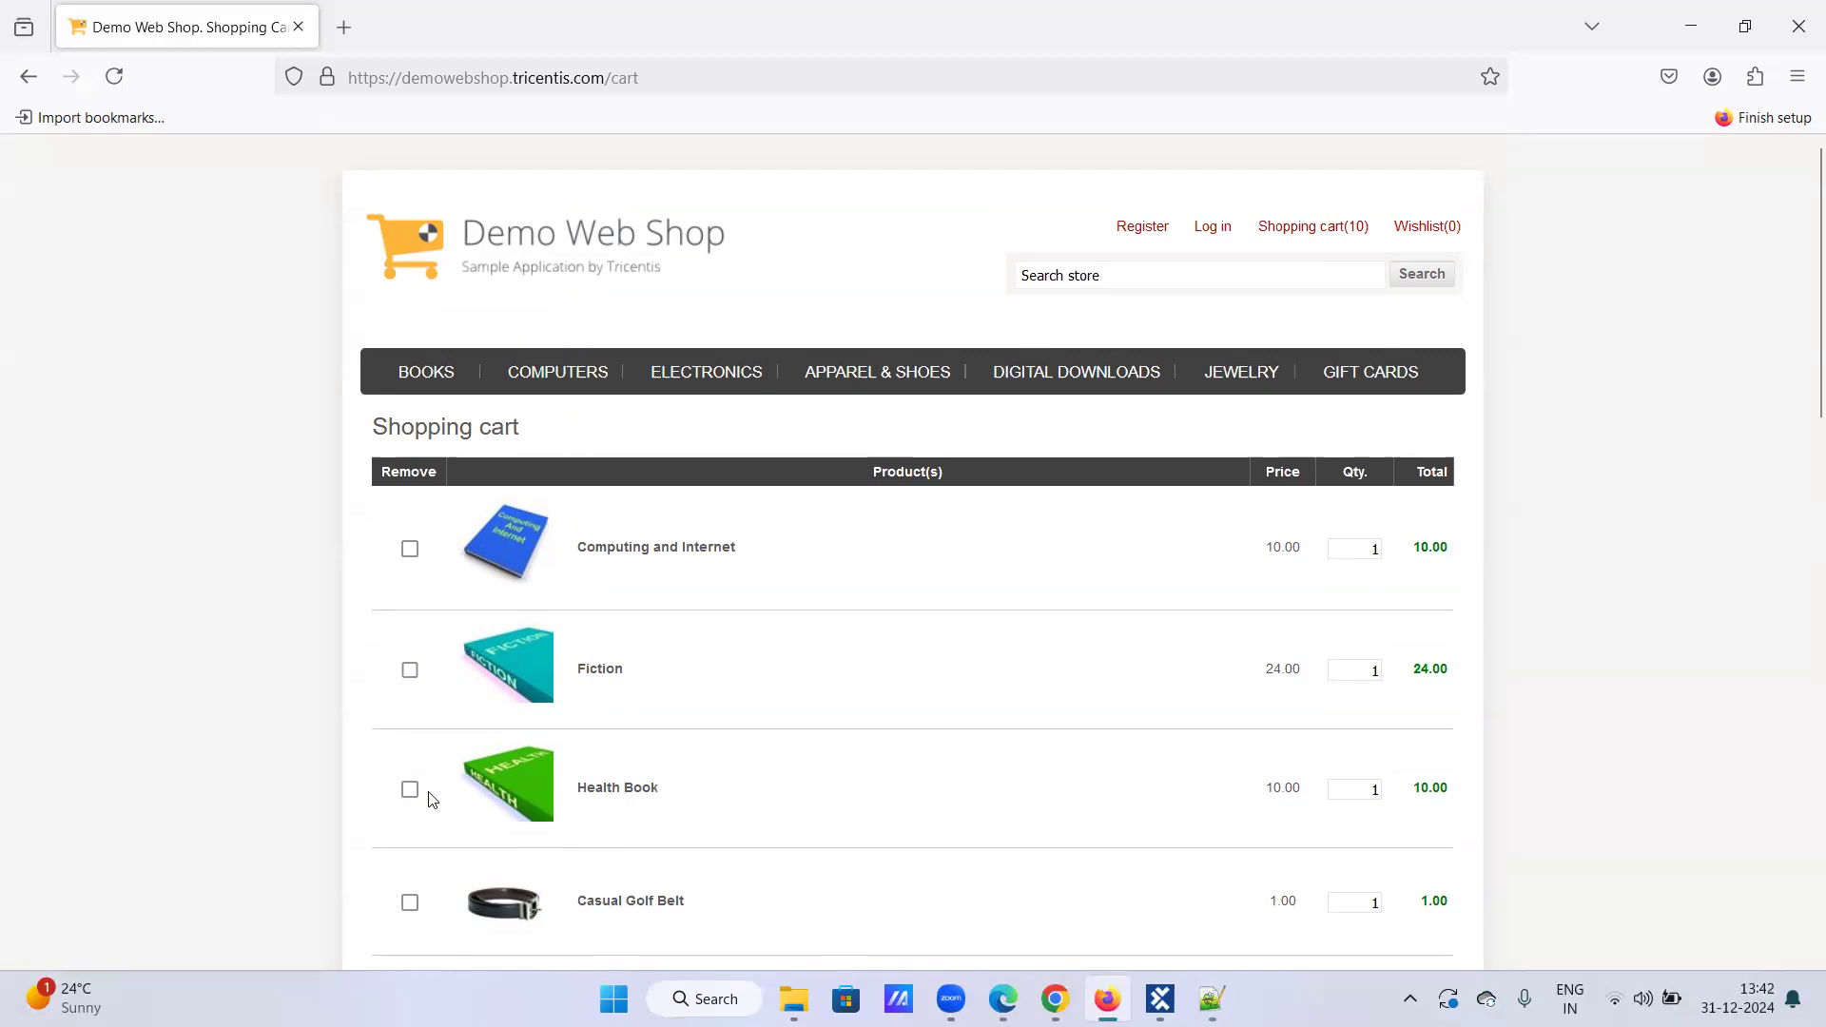
{"action": "scroll", "coordinate": [464, 770], "scroll_direction": "down", "scroll_amount": 10}
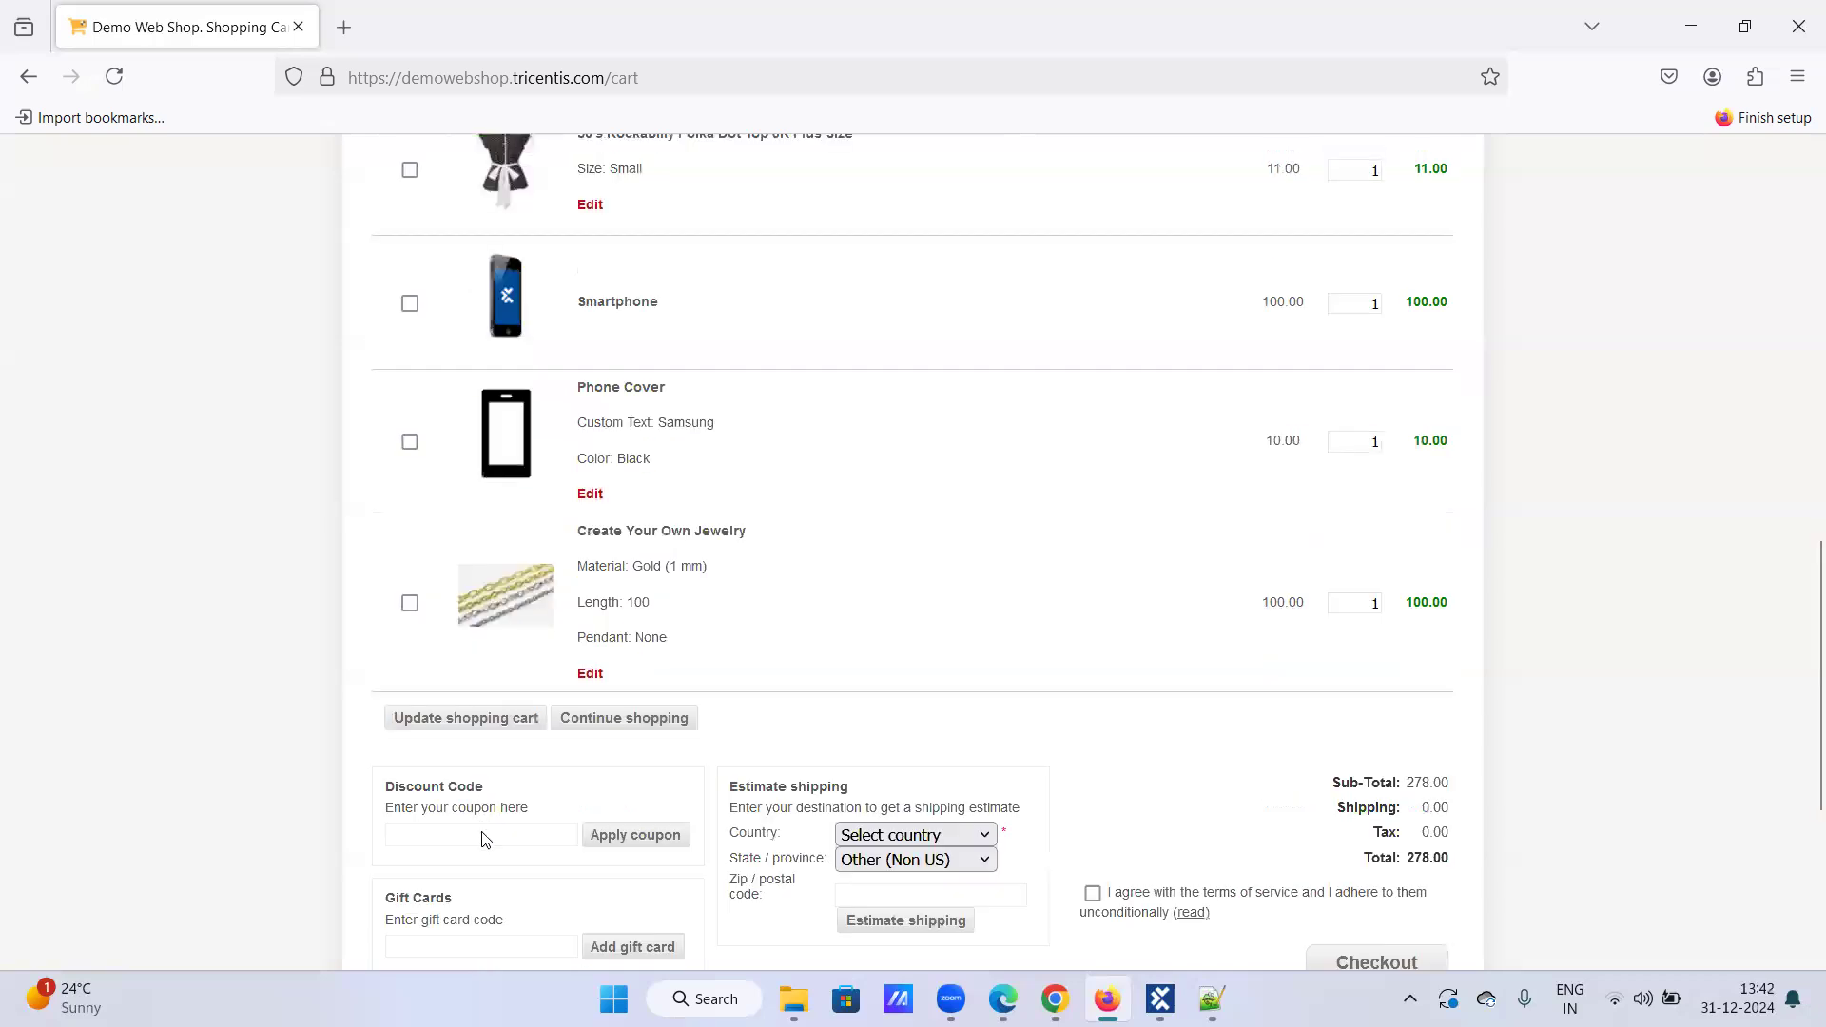
{"action": "scroll", "coordinate": [485, 838], "scroll_direction": "down", "scroll_amount": 4}
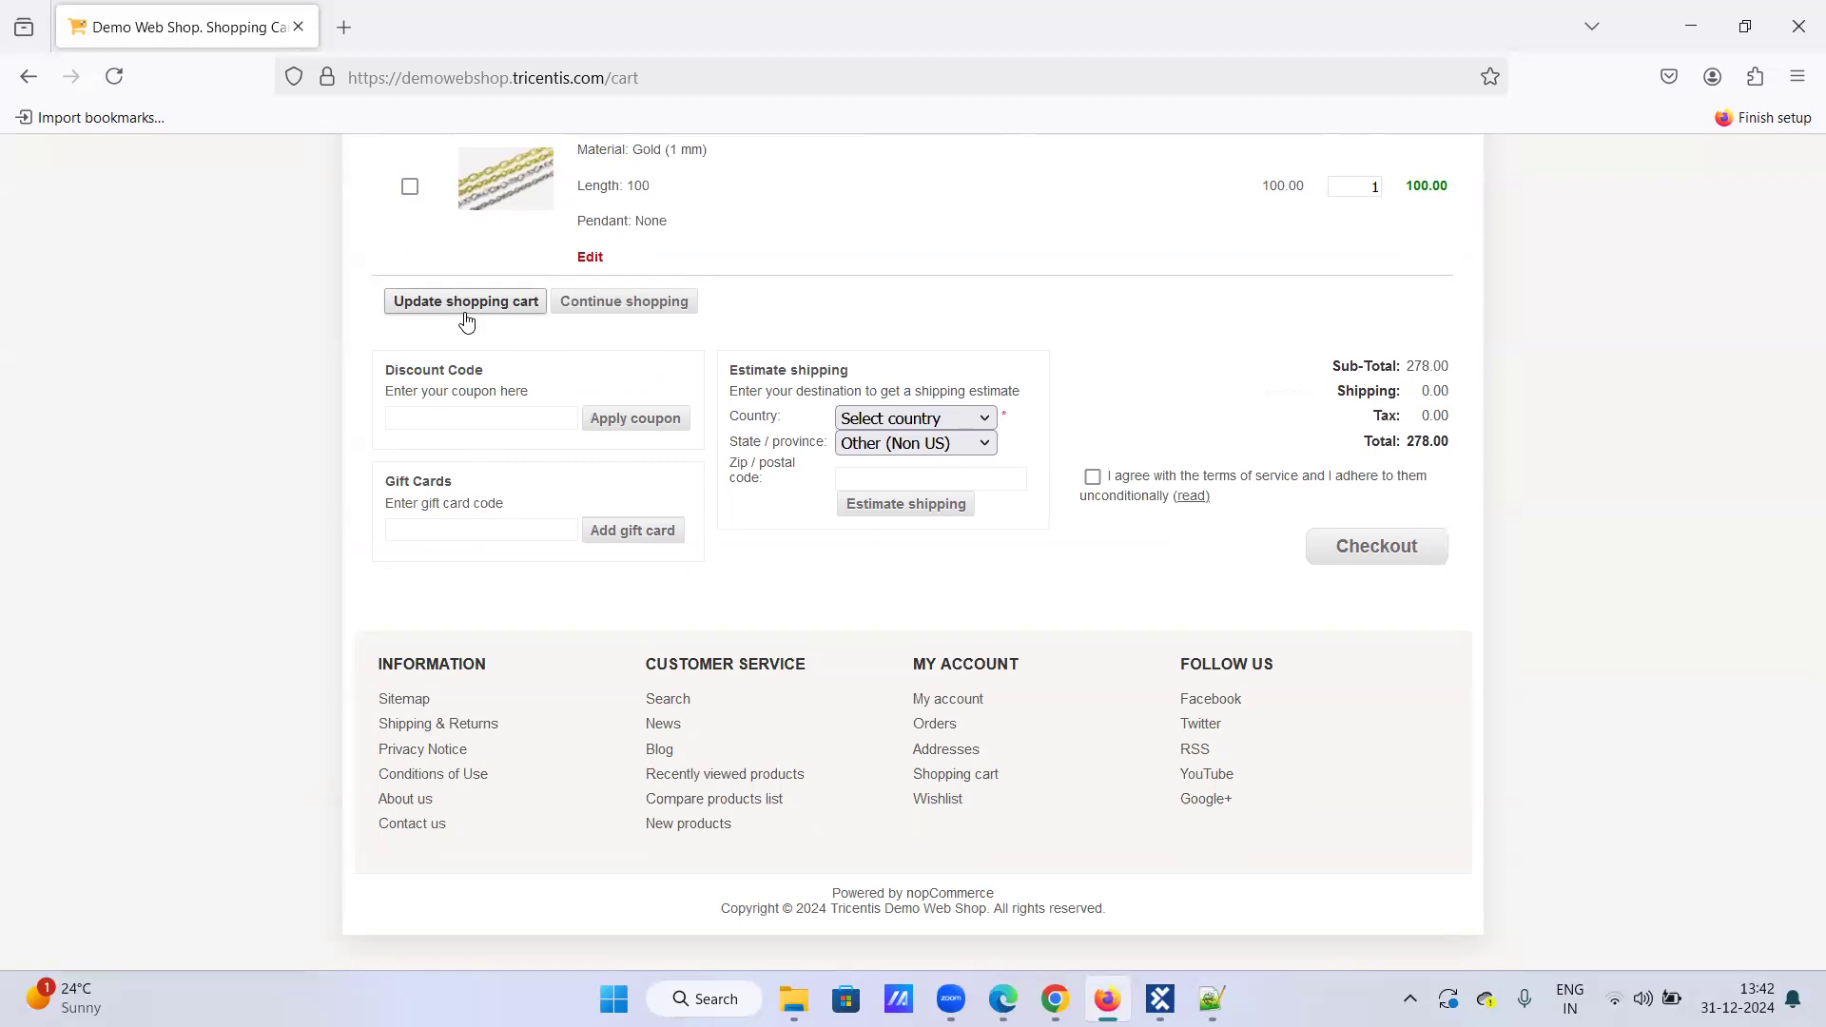
{"action": "scroll", "coordinate": [502, 456], "scroll_direction": "up", "scroll_amount": 3}
{"action": "scroll", "coordinate": [502, 456], "scroll_direction": "up", "scroll_amount": 4}
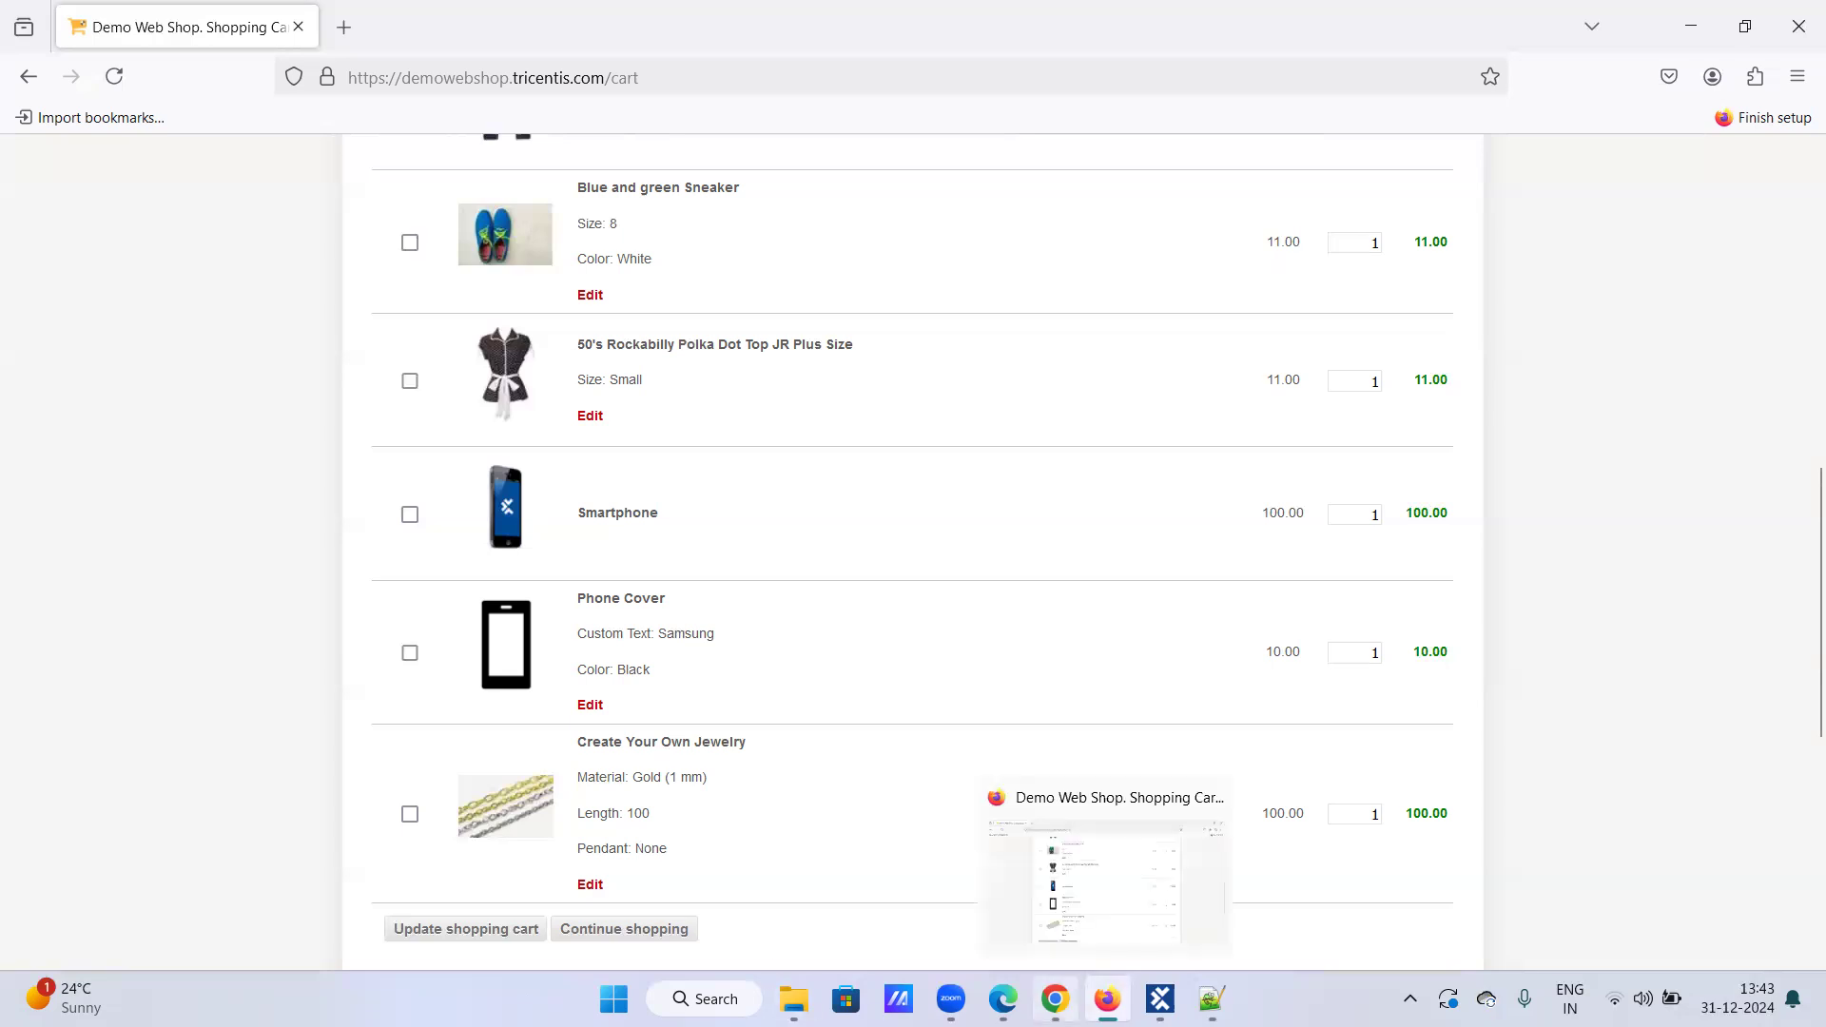
Step: Check the loop notes in Notepad++, then bring Tosca Commander to the front
{"action": "left_click", "coordinate": [1211, 999]}
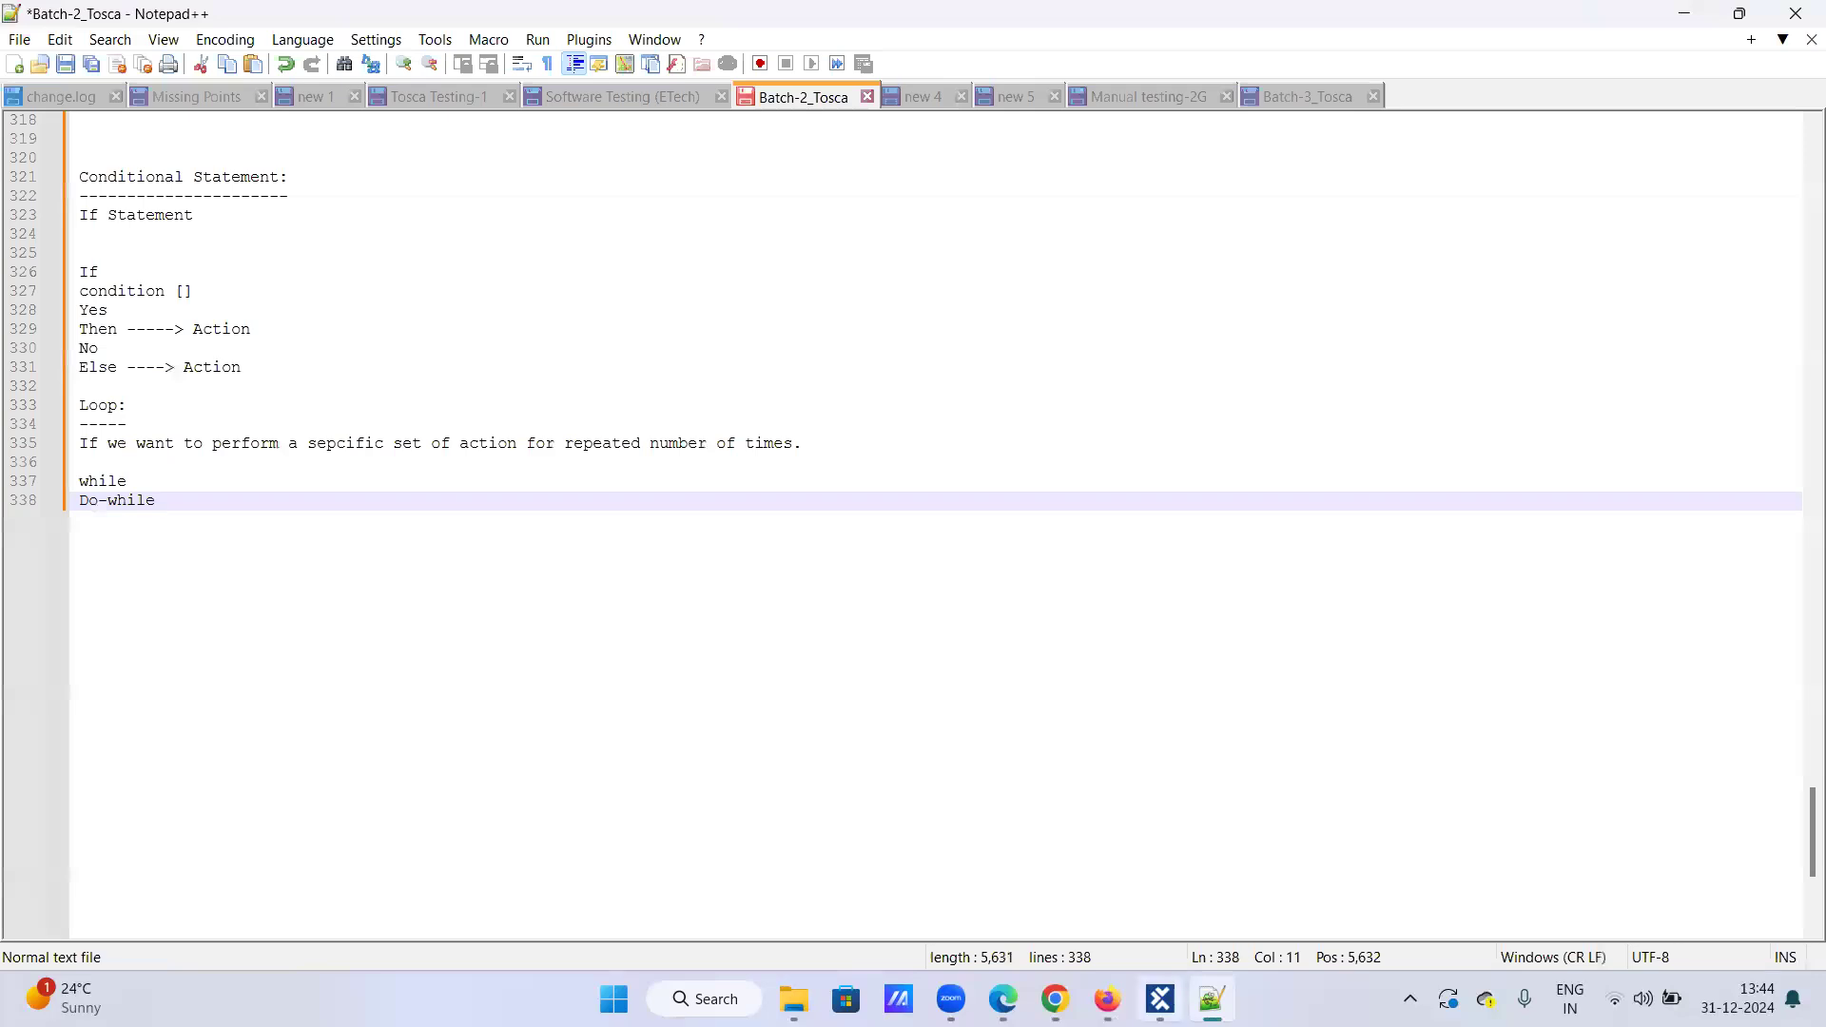
{"action": "left_click", "coordinate": [1107, 998]}
{"action": "scroll", "coordinate": [923, 611], "scroll_direction": "up", "scroll_amount": 6}
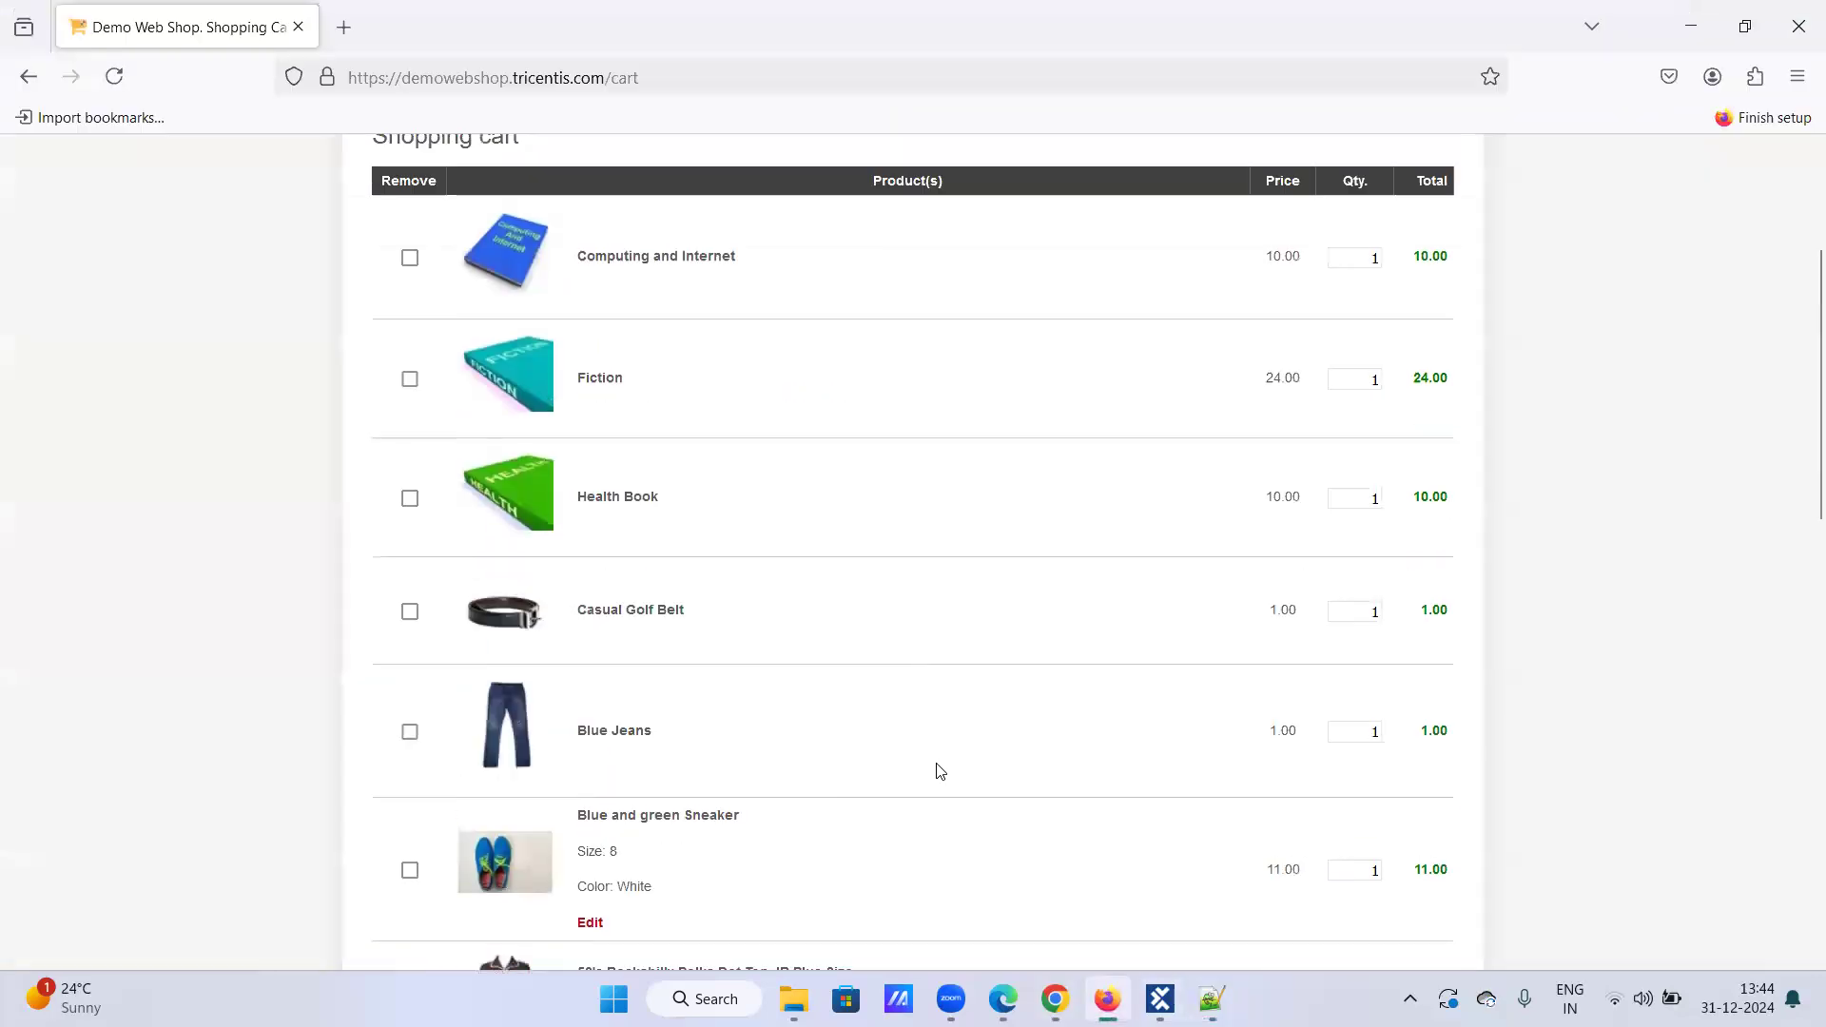
{"action": "left_click", "coordinate": [1160, 999]}
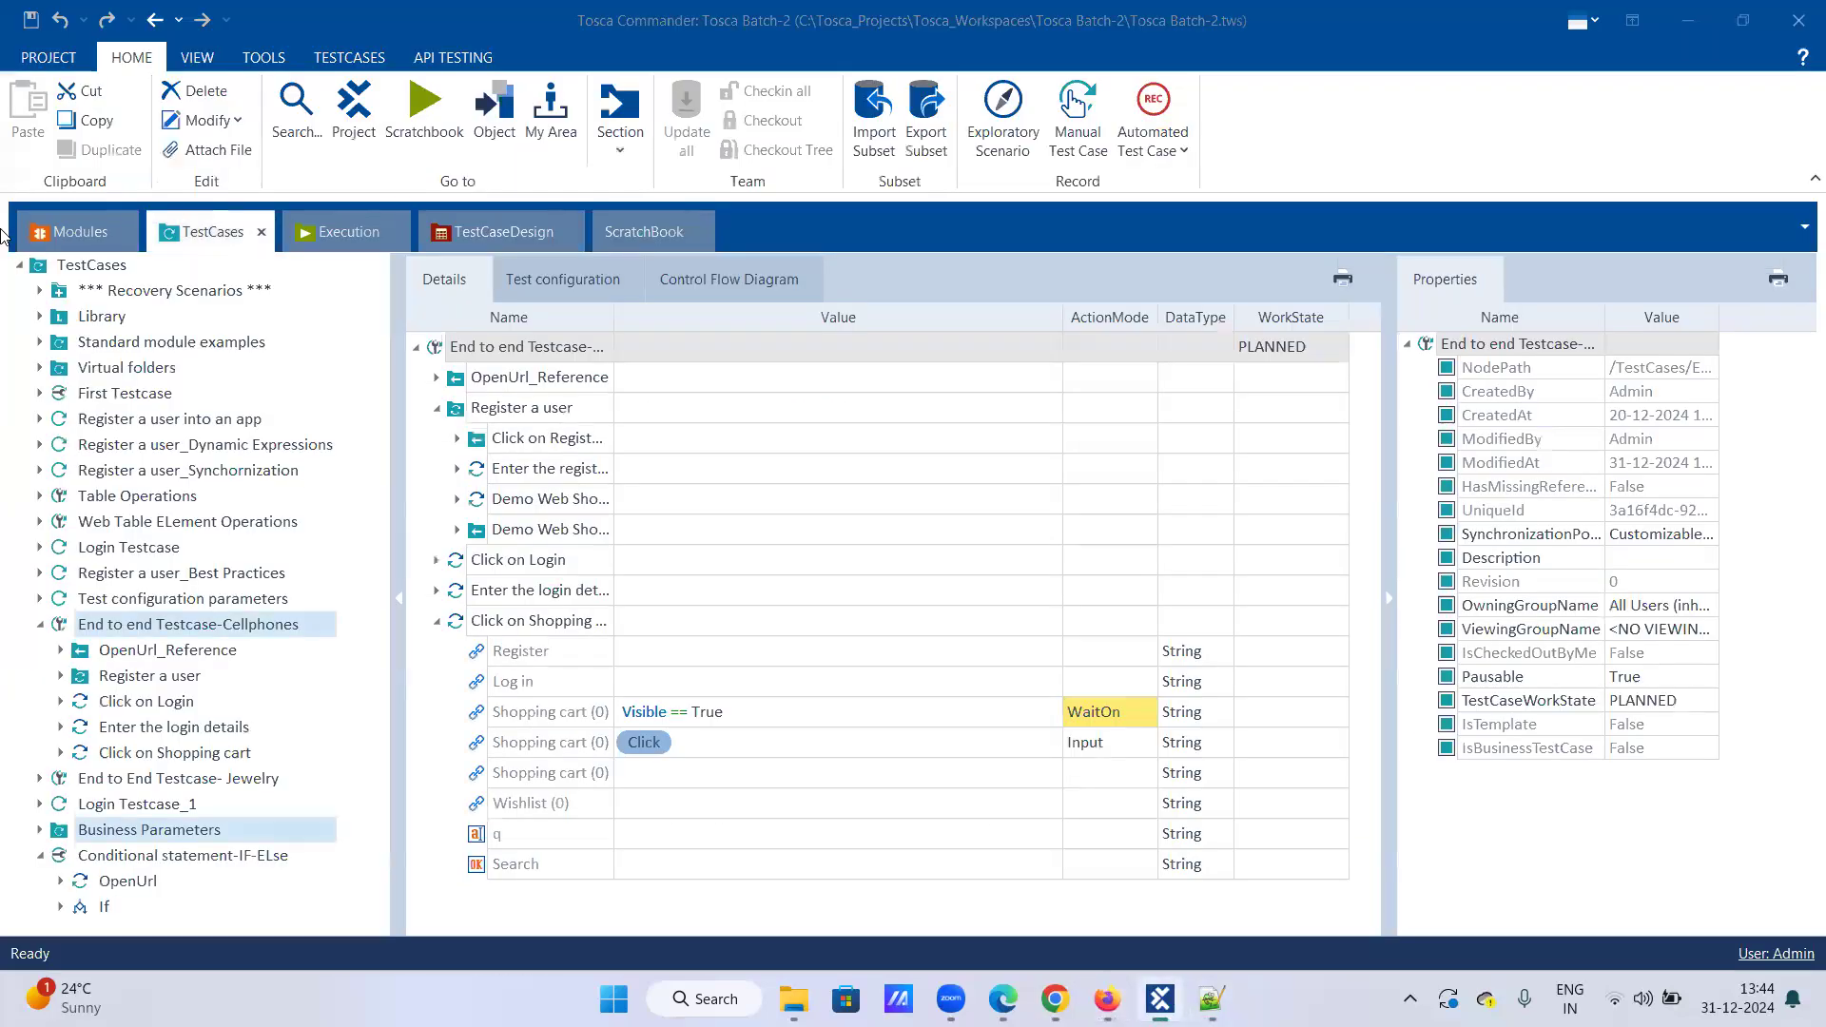
Step: Launch an XScan application scan for the Demo web shop Modules folder from the Modules workspace
{"action": "left_click", "coordinate": [98, 231]}
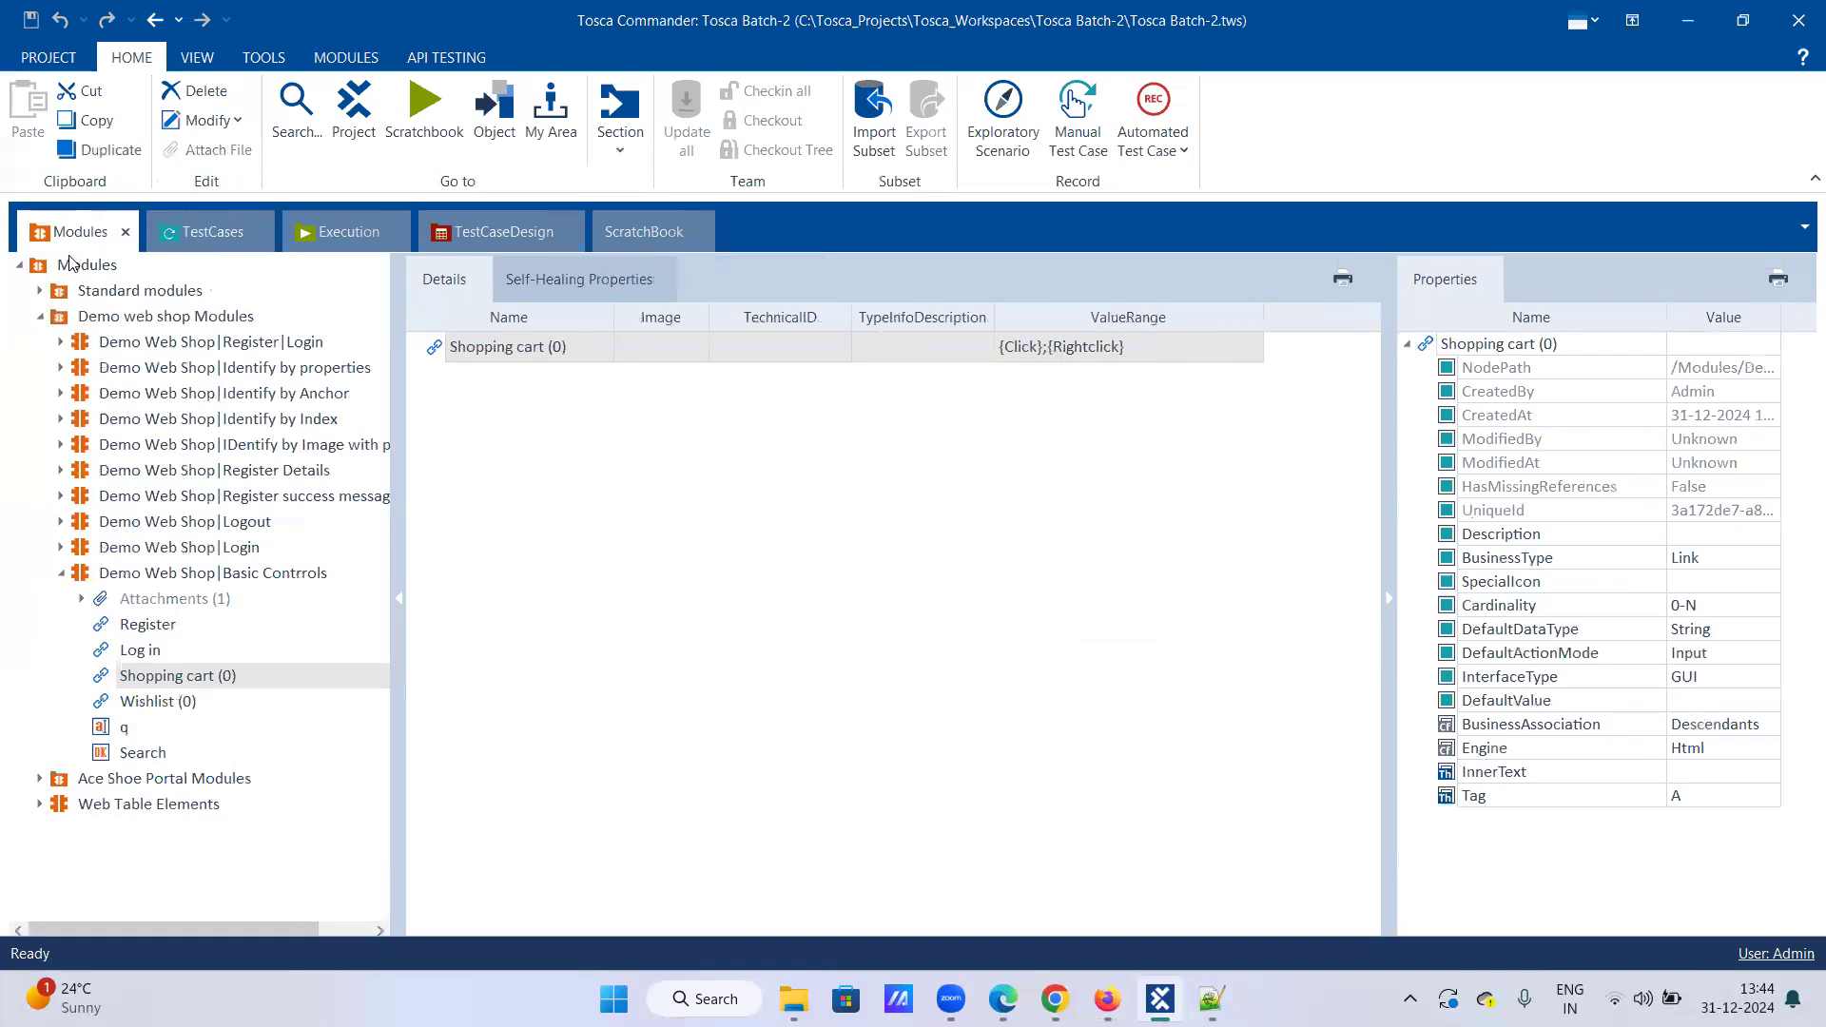
{"action": "left_click", "coordinate": [61, 572]}
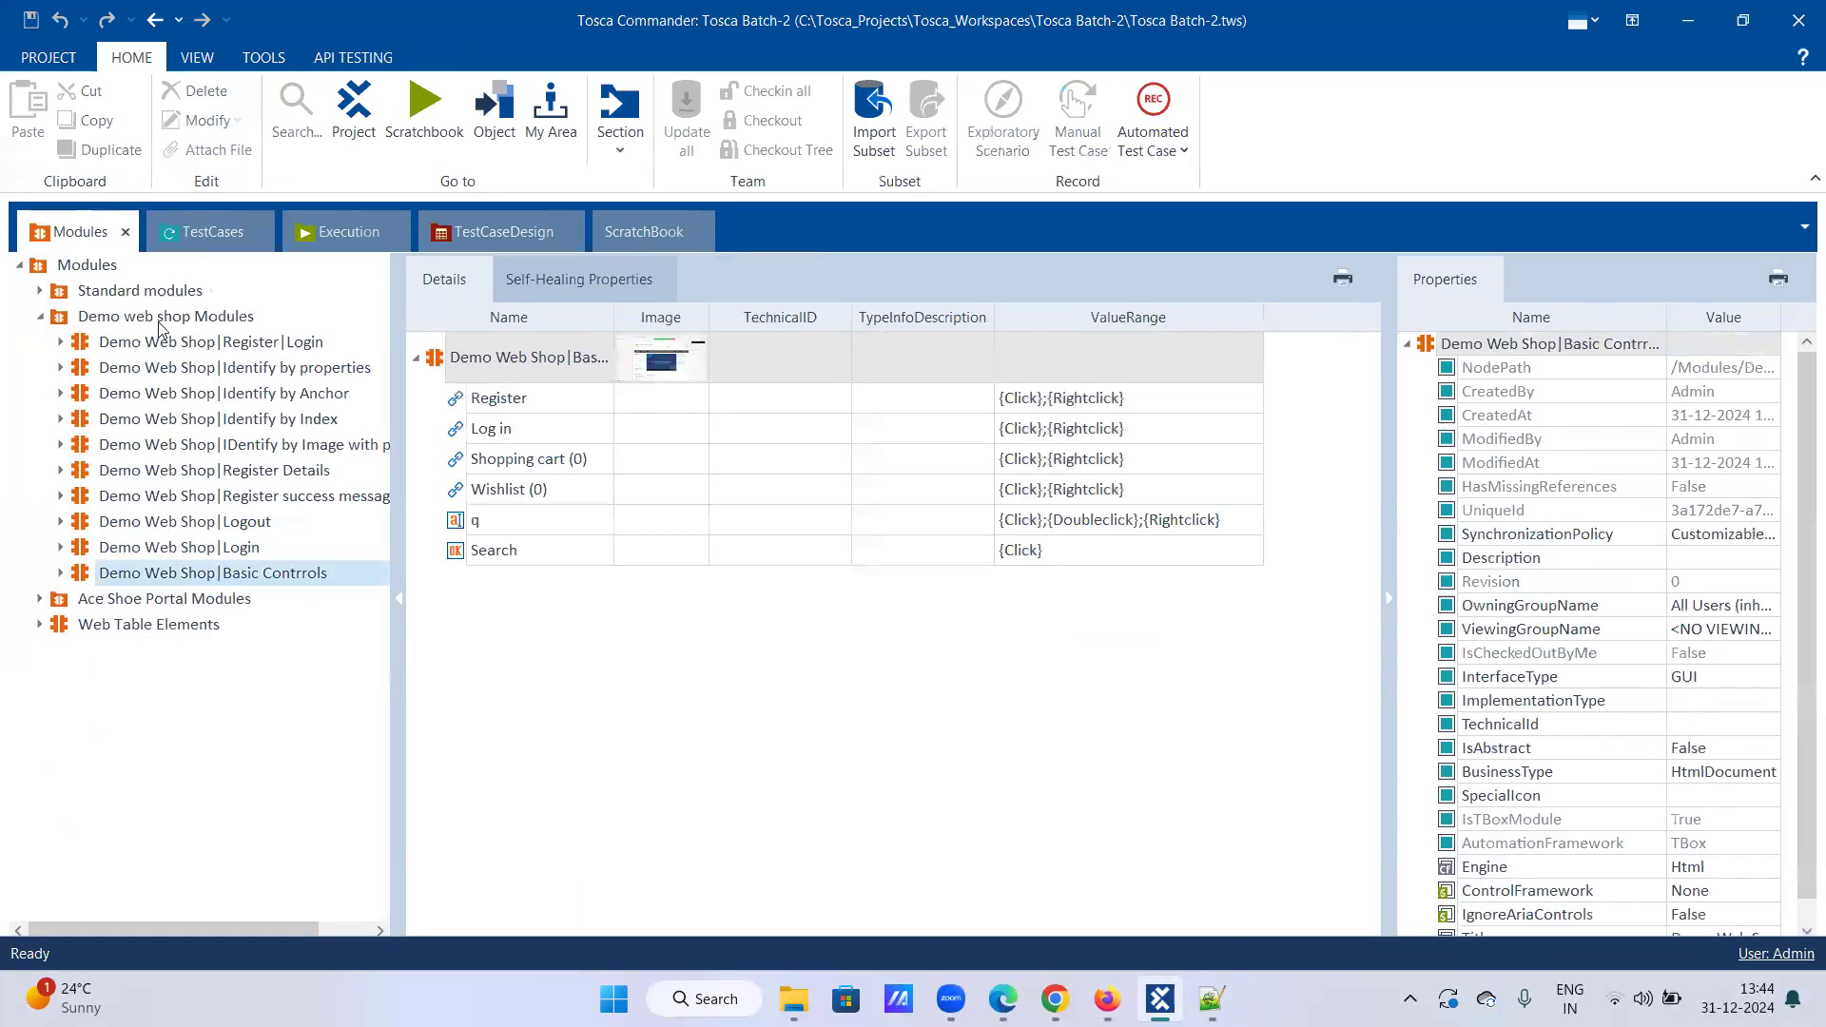
{"action": "right_click", "coordinate": [225, 321]}
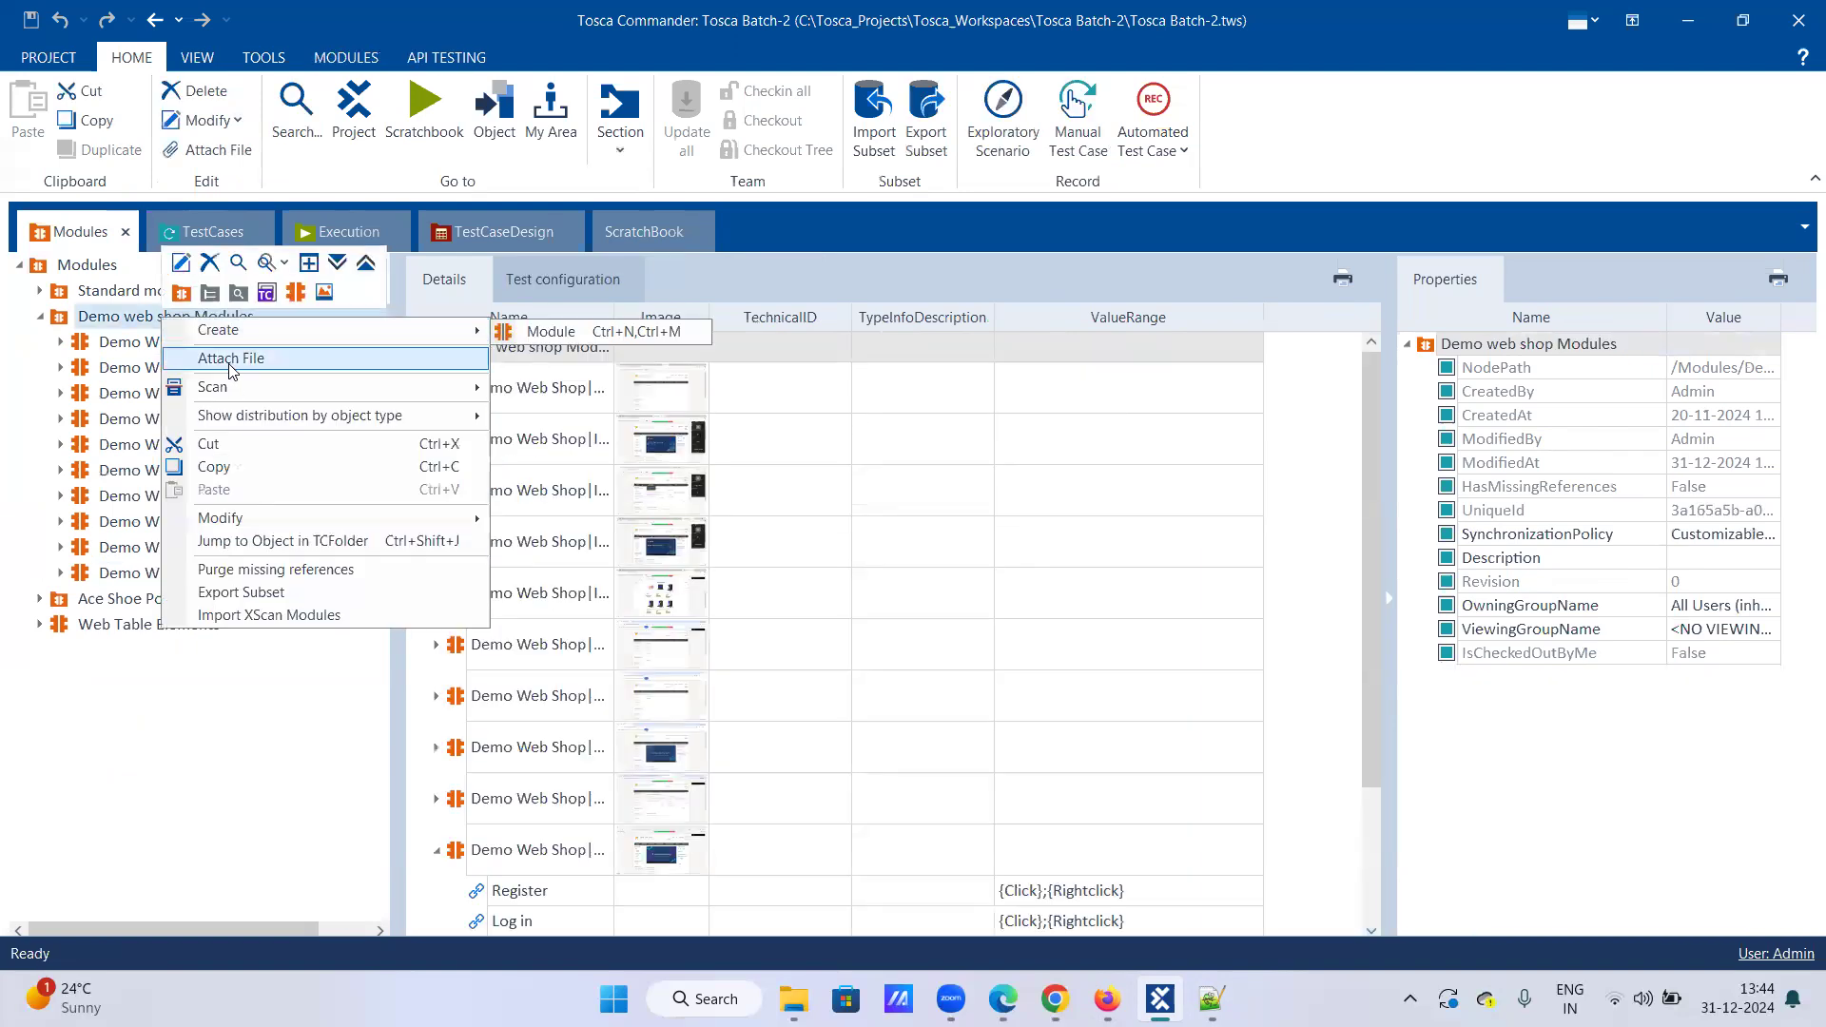
{"action": "mouse_move", "coordinate": [247, 386]}
{"action": "left_click", "coordinate": [605, 388]}
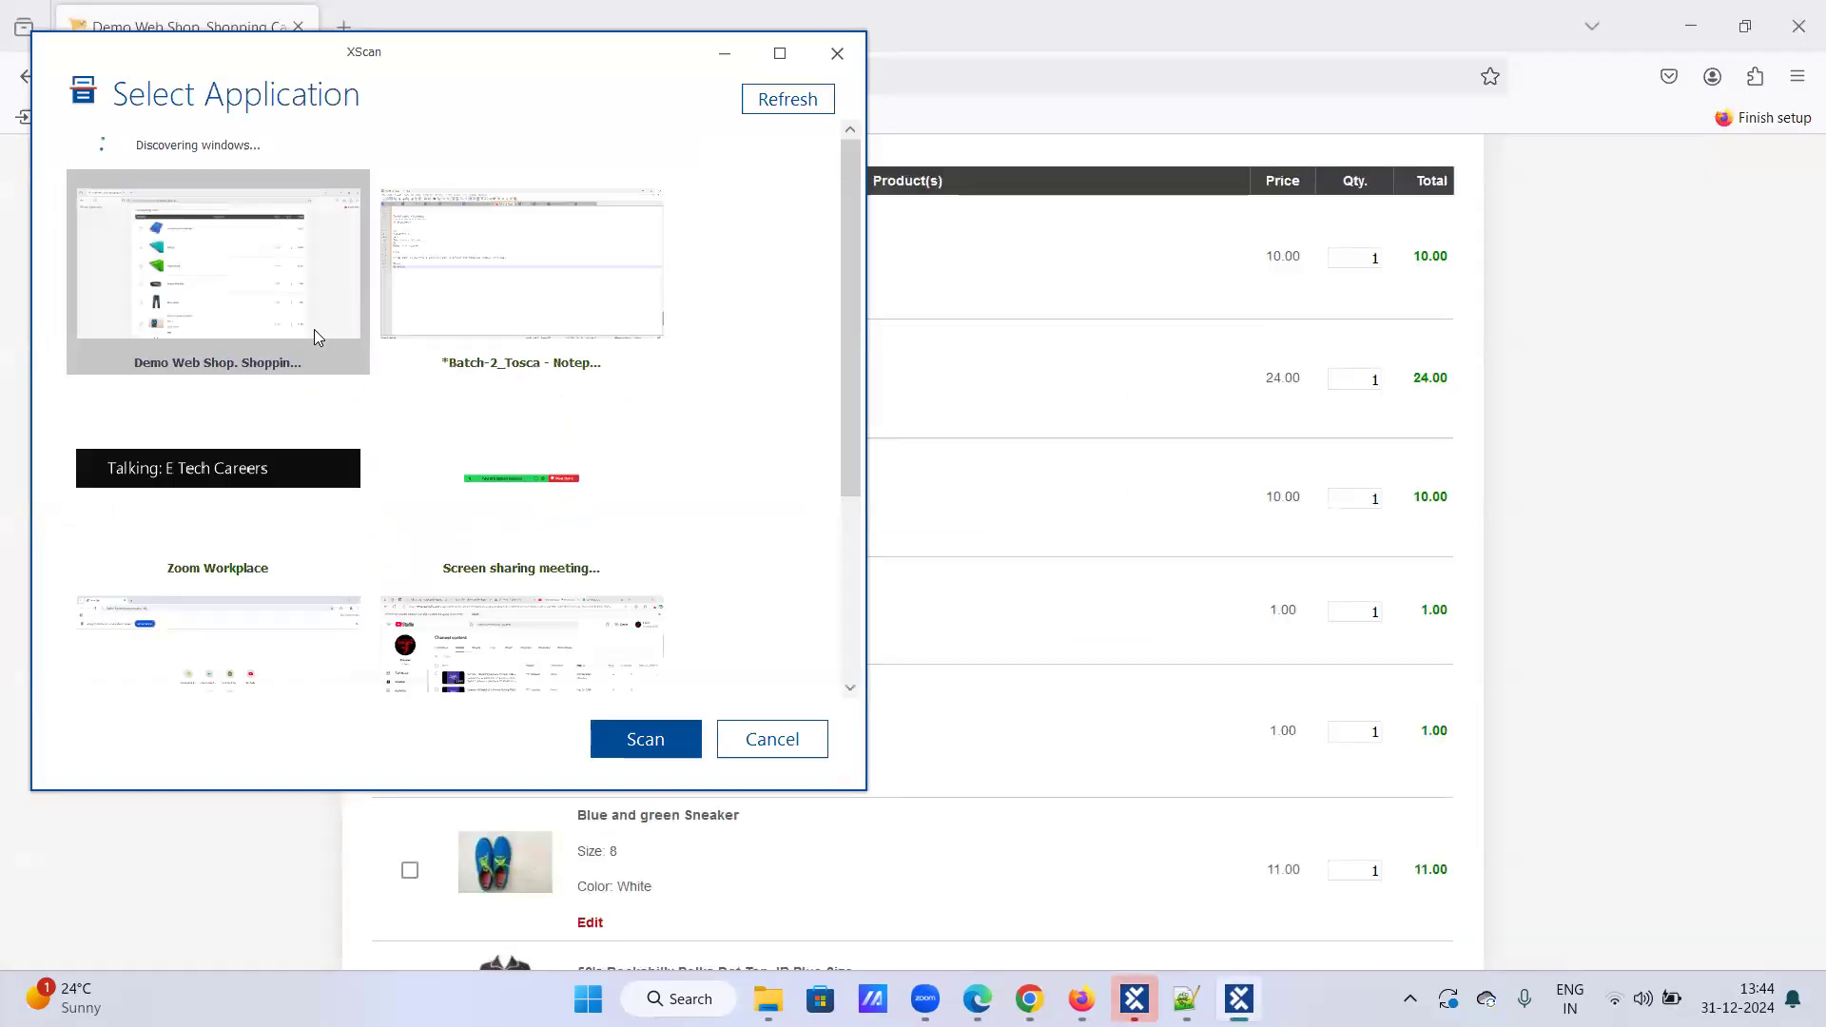
Step: Scan the Demo Web Shop cart window and turn on on-screen selection
{"action": "left_click", "coordinate": [654, 738]}
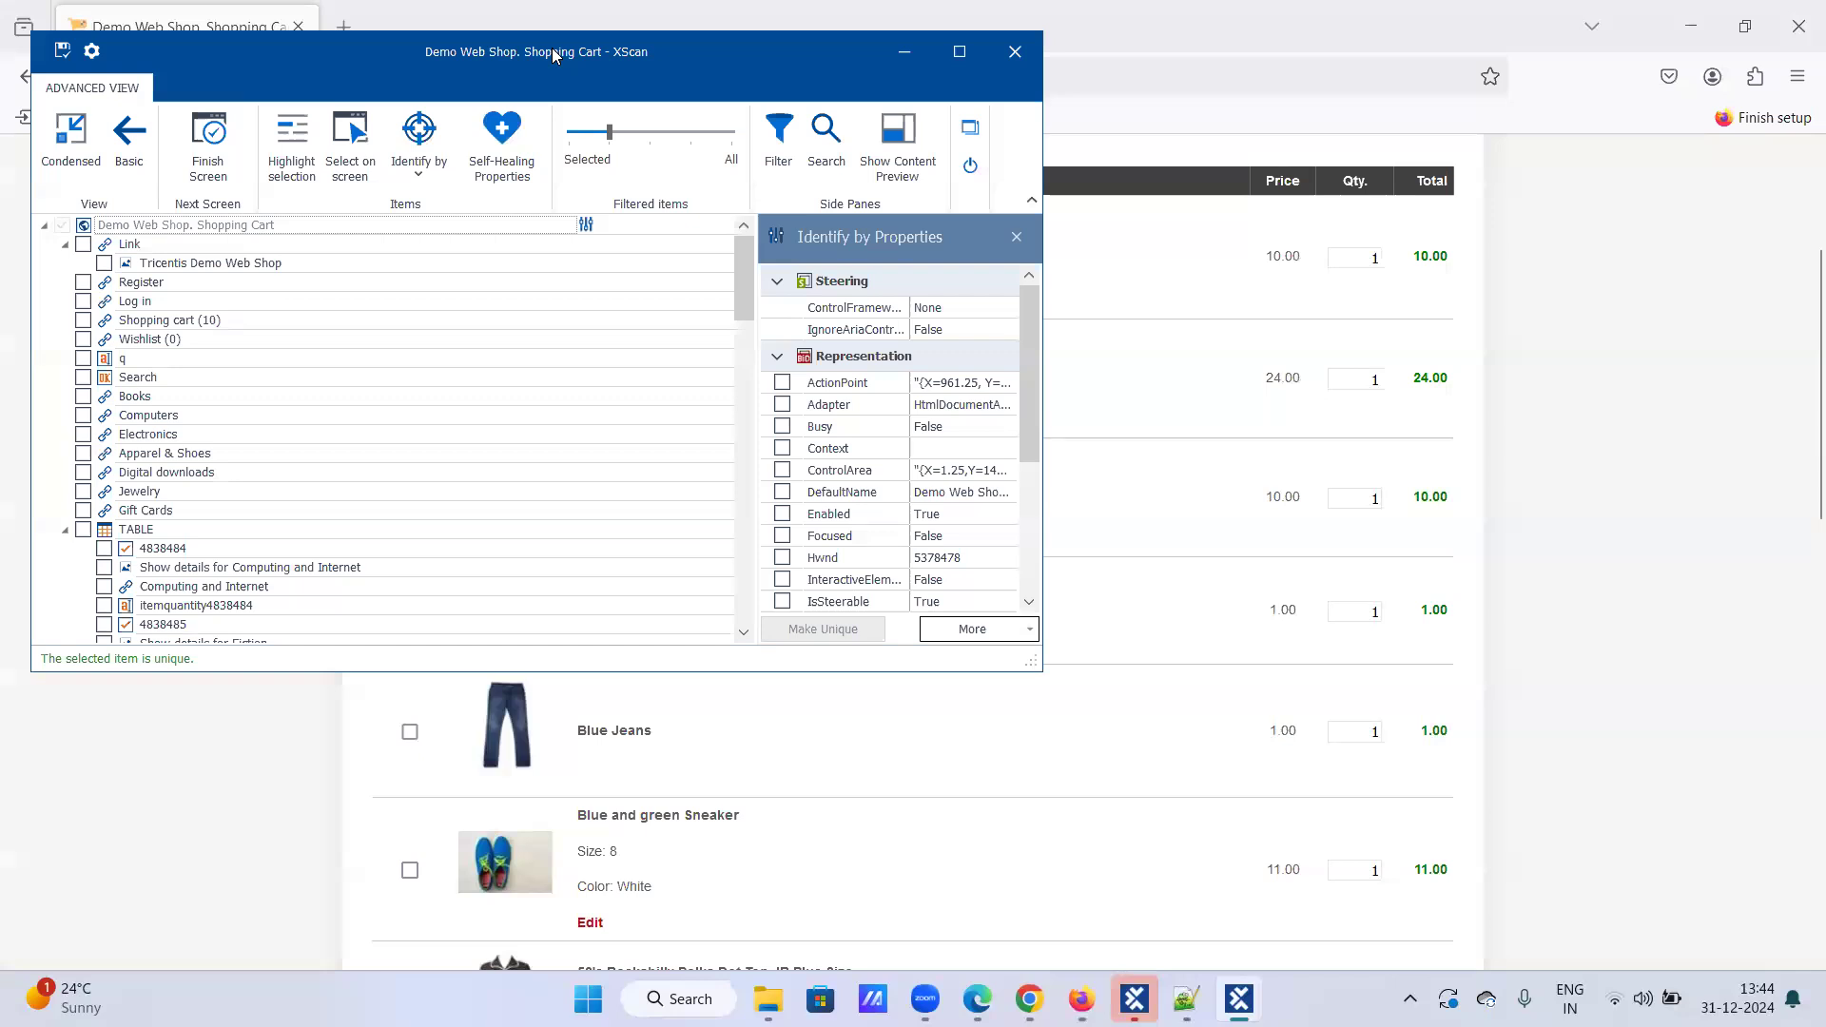
{"action": "left_click_drag", "start_coordinate": [558, 55], "coordinate": [1485, 145]}
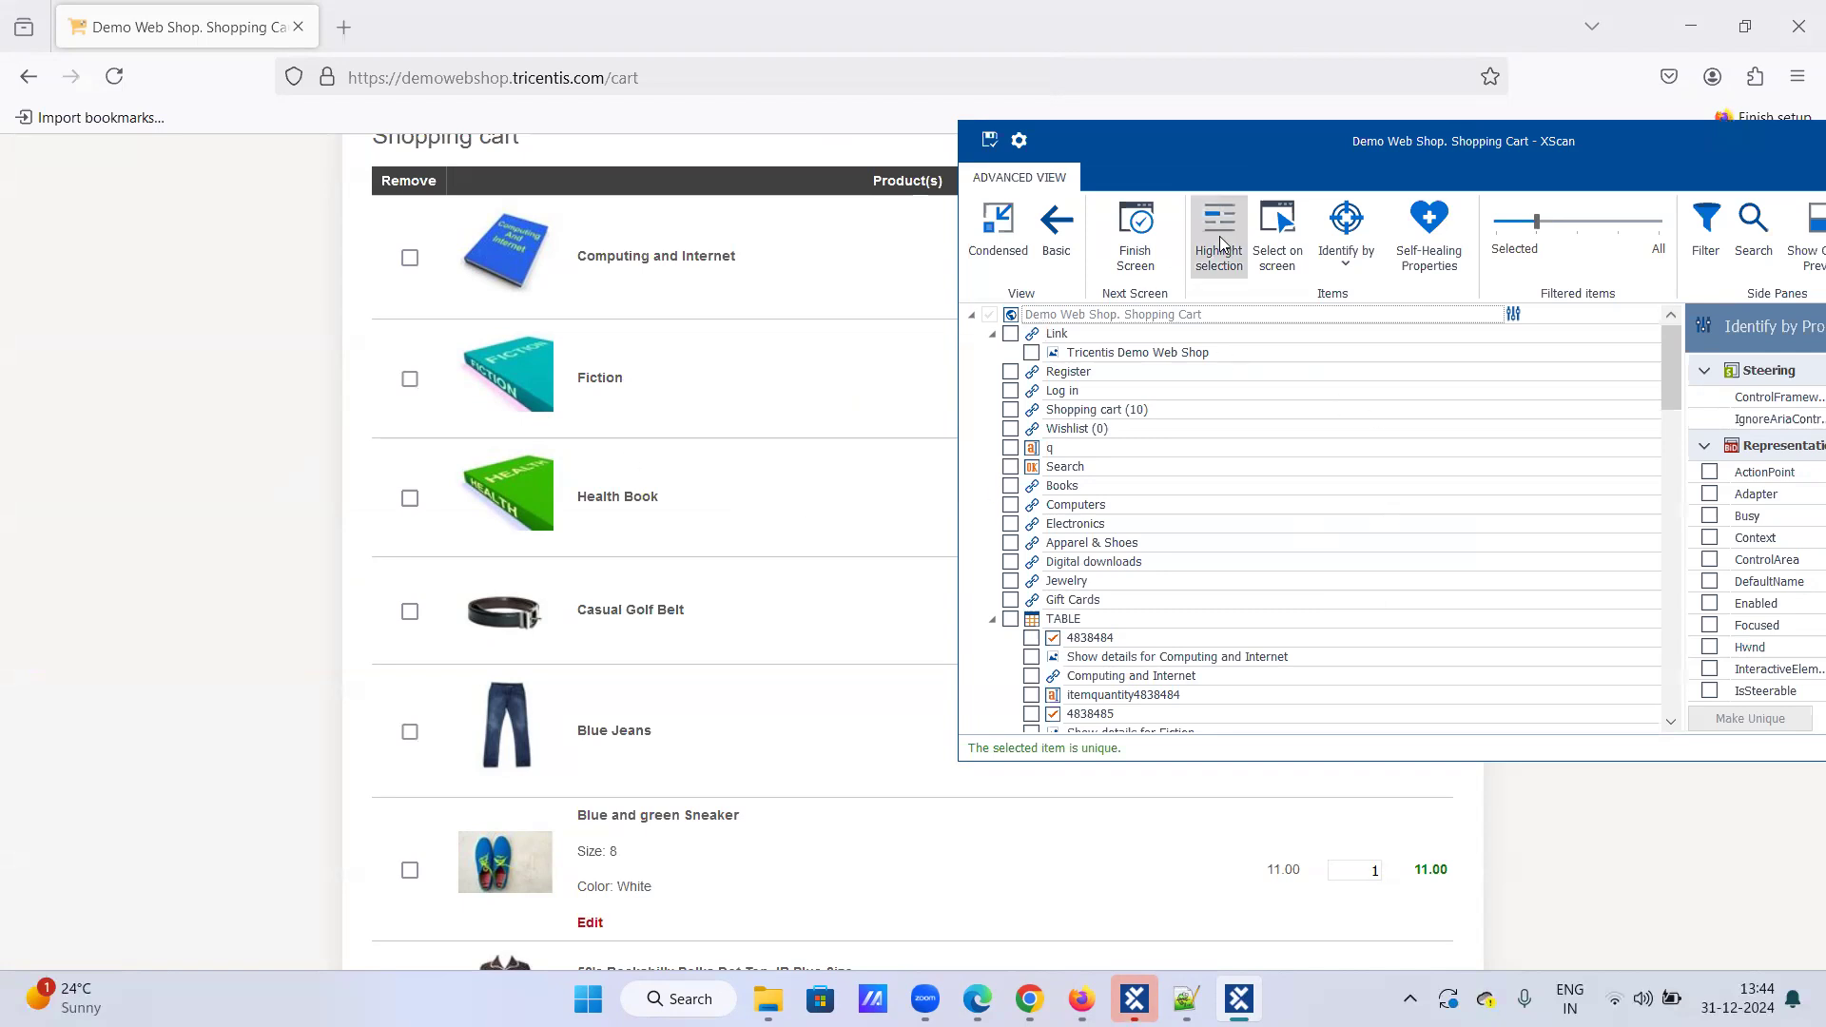
{"action": "left_click", "coordinate": [1270, 233]}
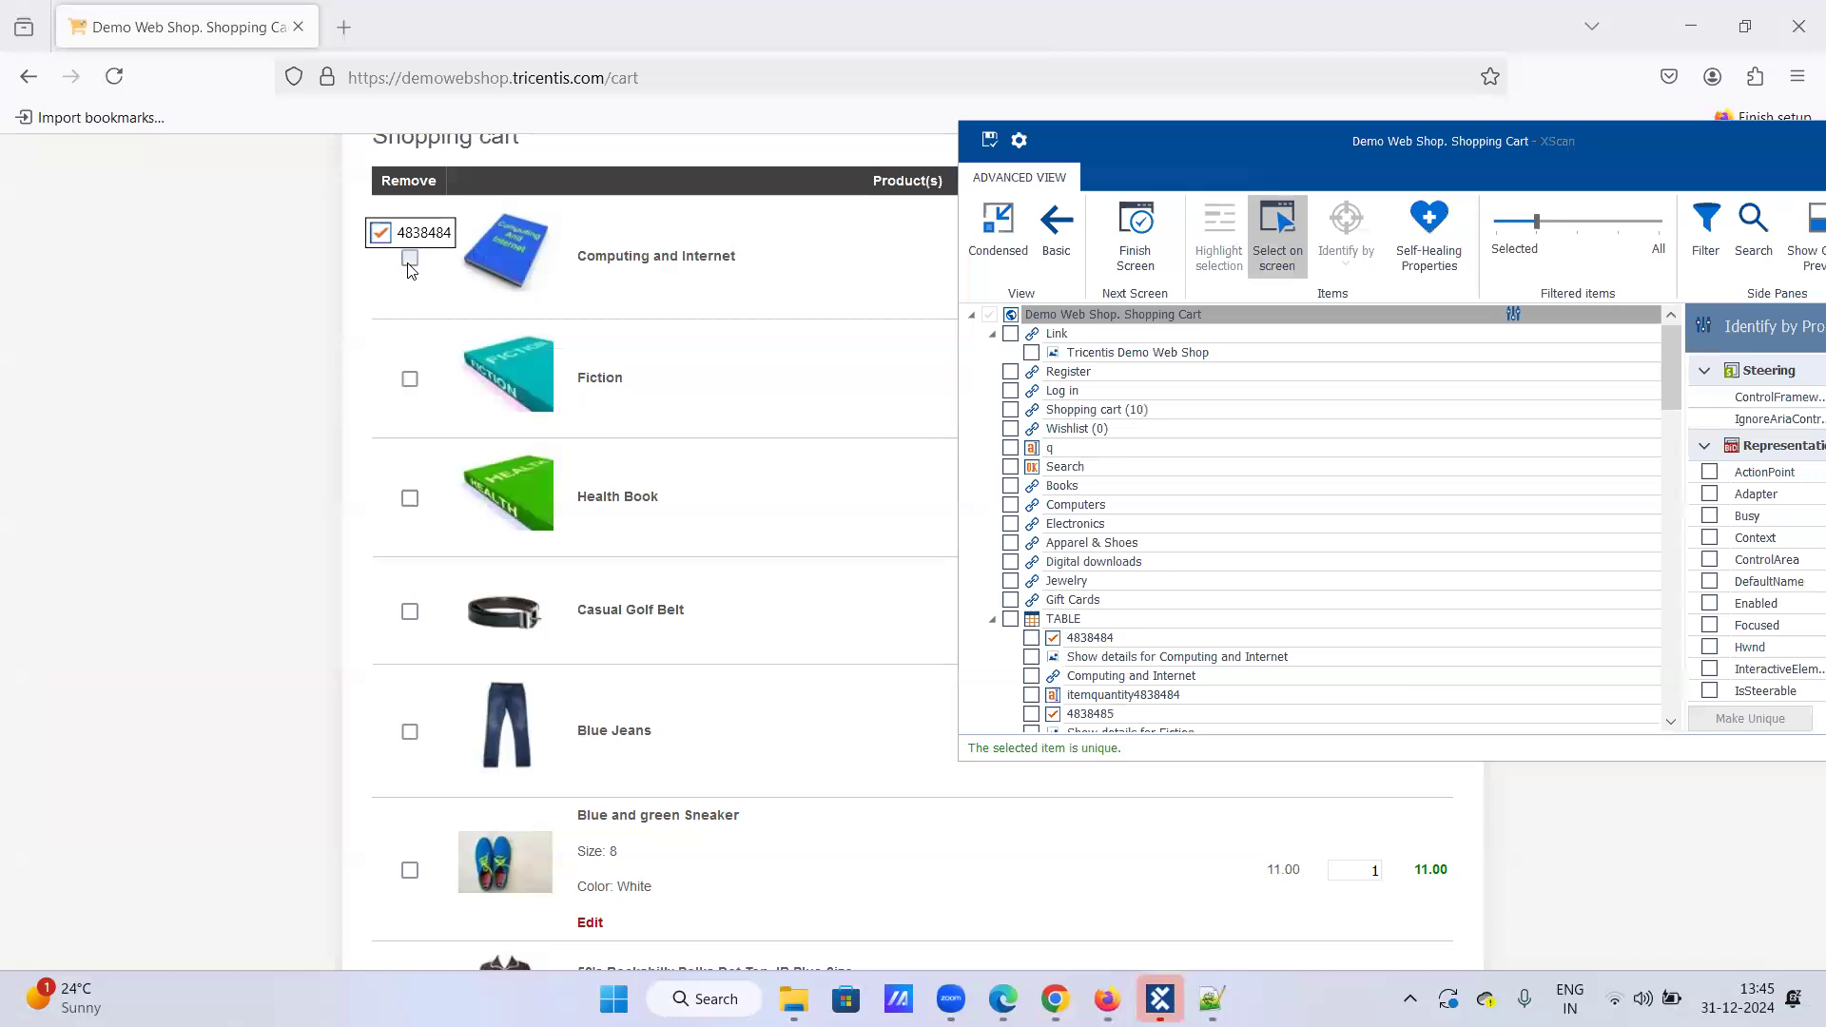
Step: Capture the first item's 4838484 remove checkbox and the Update shopping cart button
{"action": "left_click", "coordinate": [410, 267]}
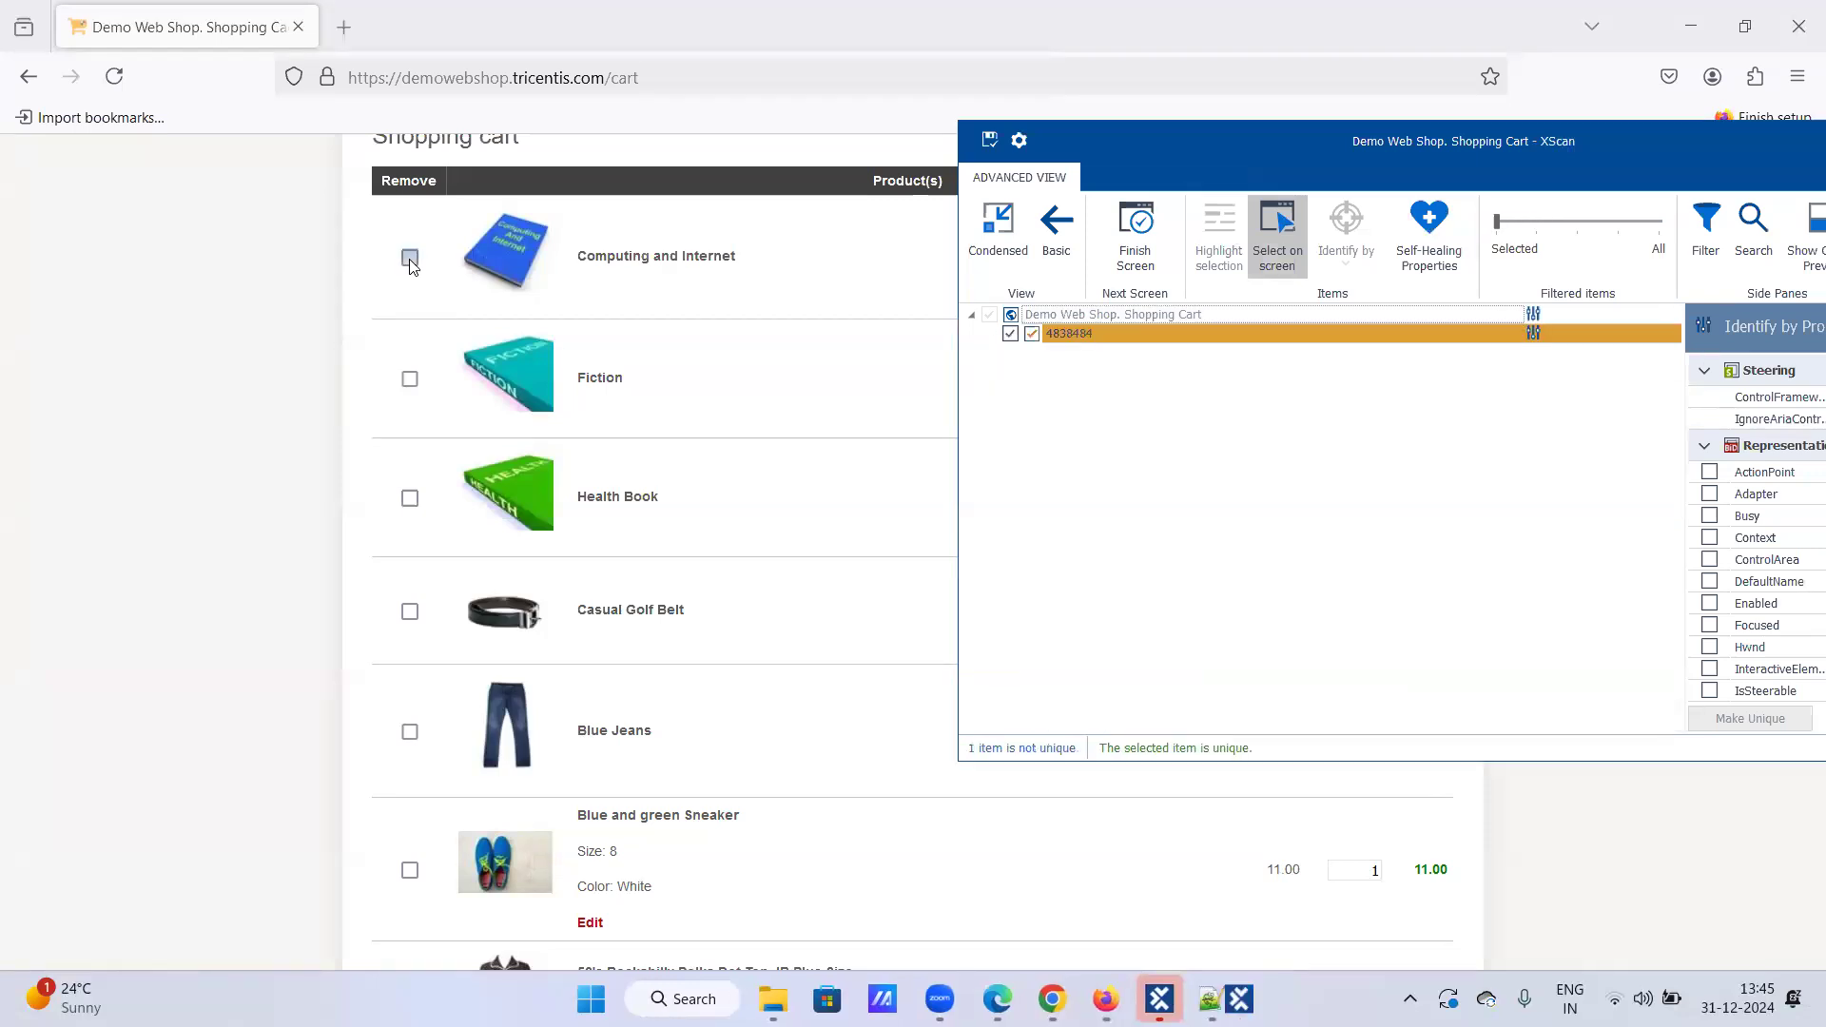
{"action": "left_click", "coordinate": [489, 459]}
{"action": "scroll", "coordinate": [489, 459], "scroll_direction": "down", "scroll_amount": 12}
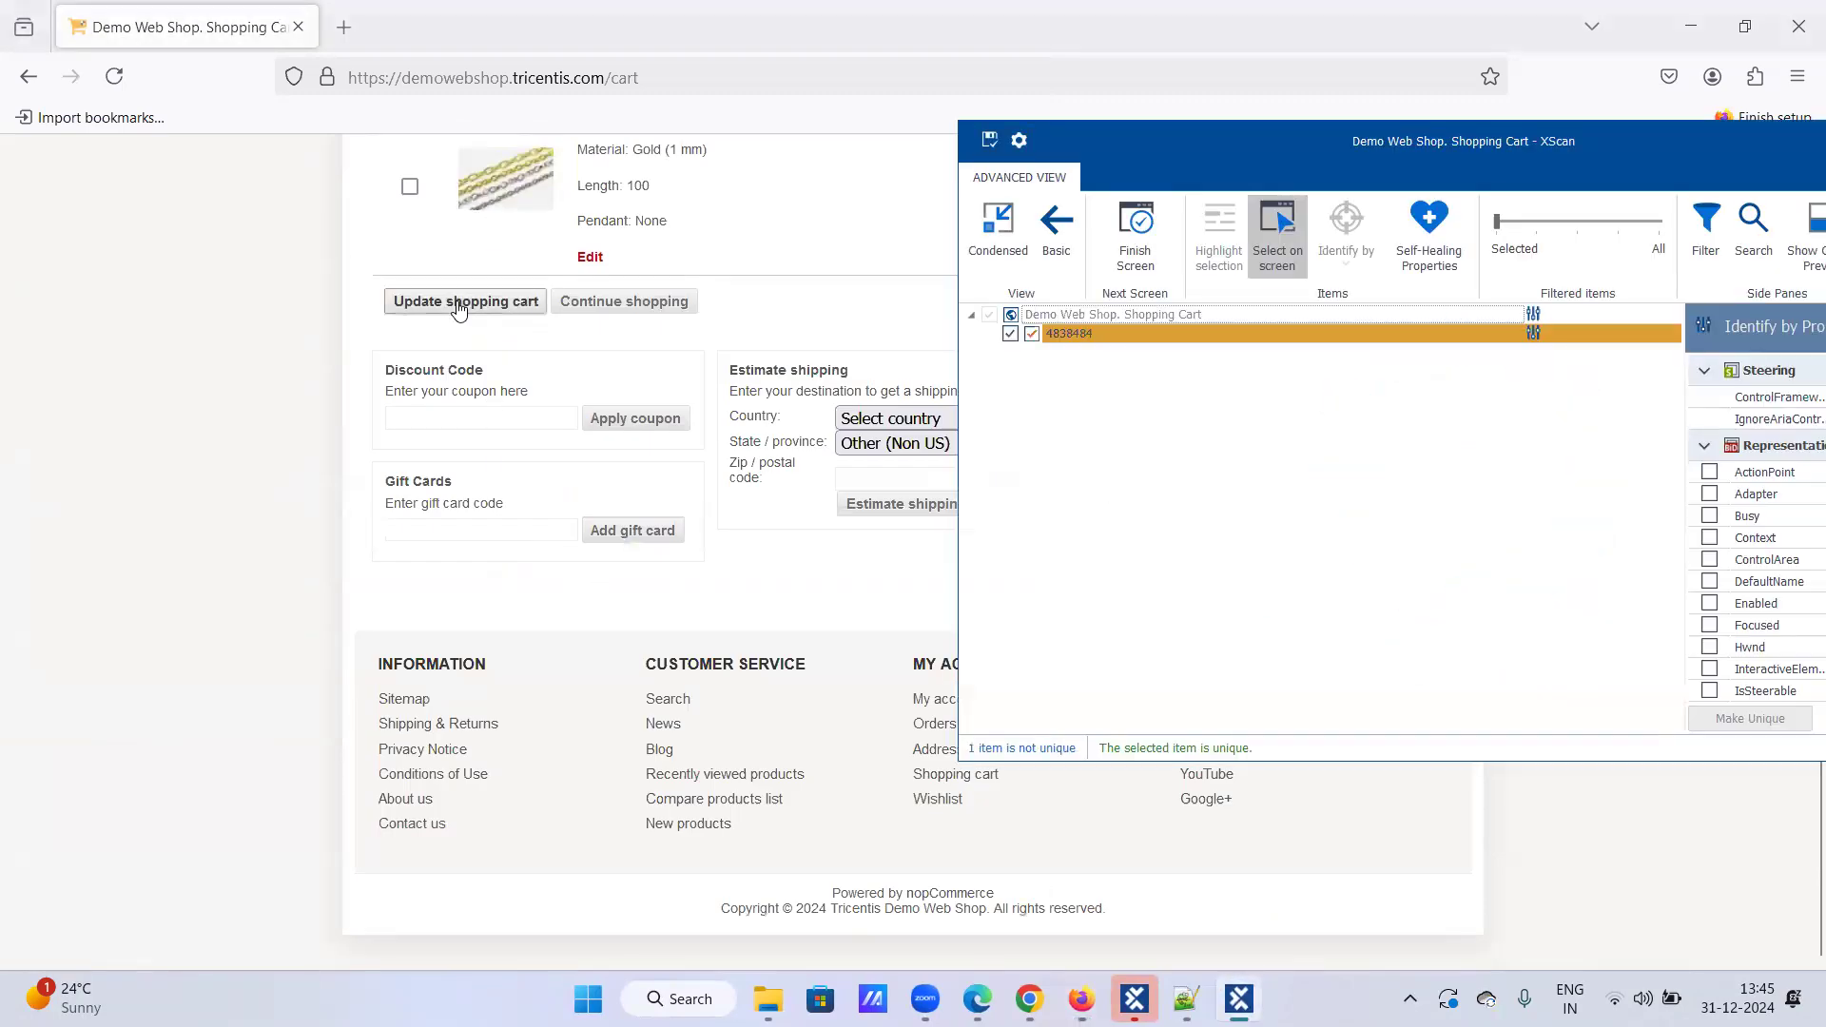
{"action": "left_click", "coordinate": [458, 303]}
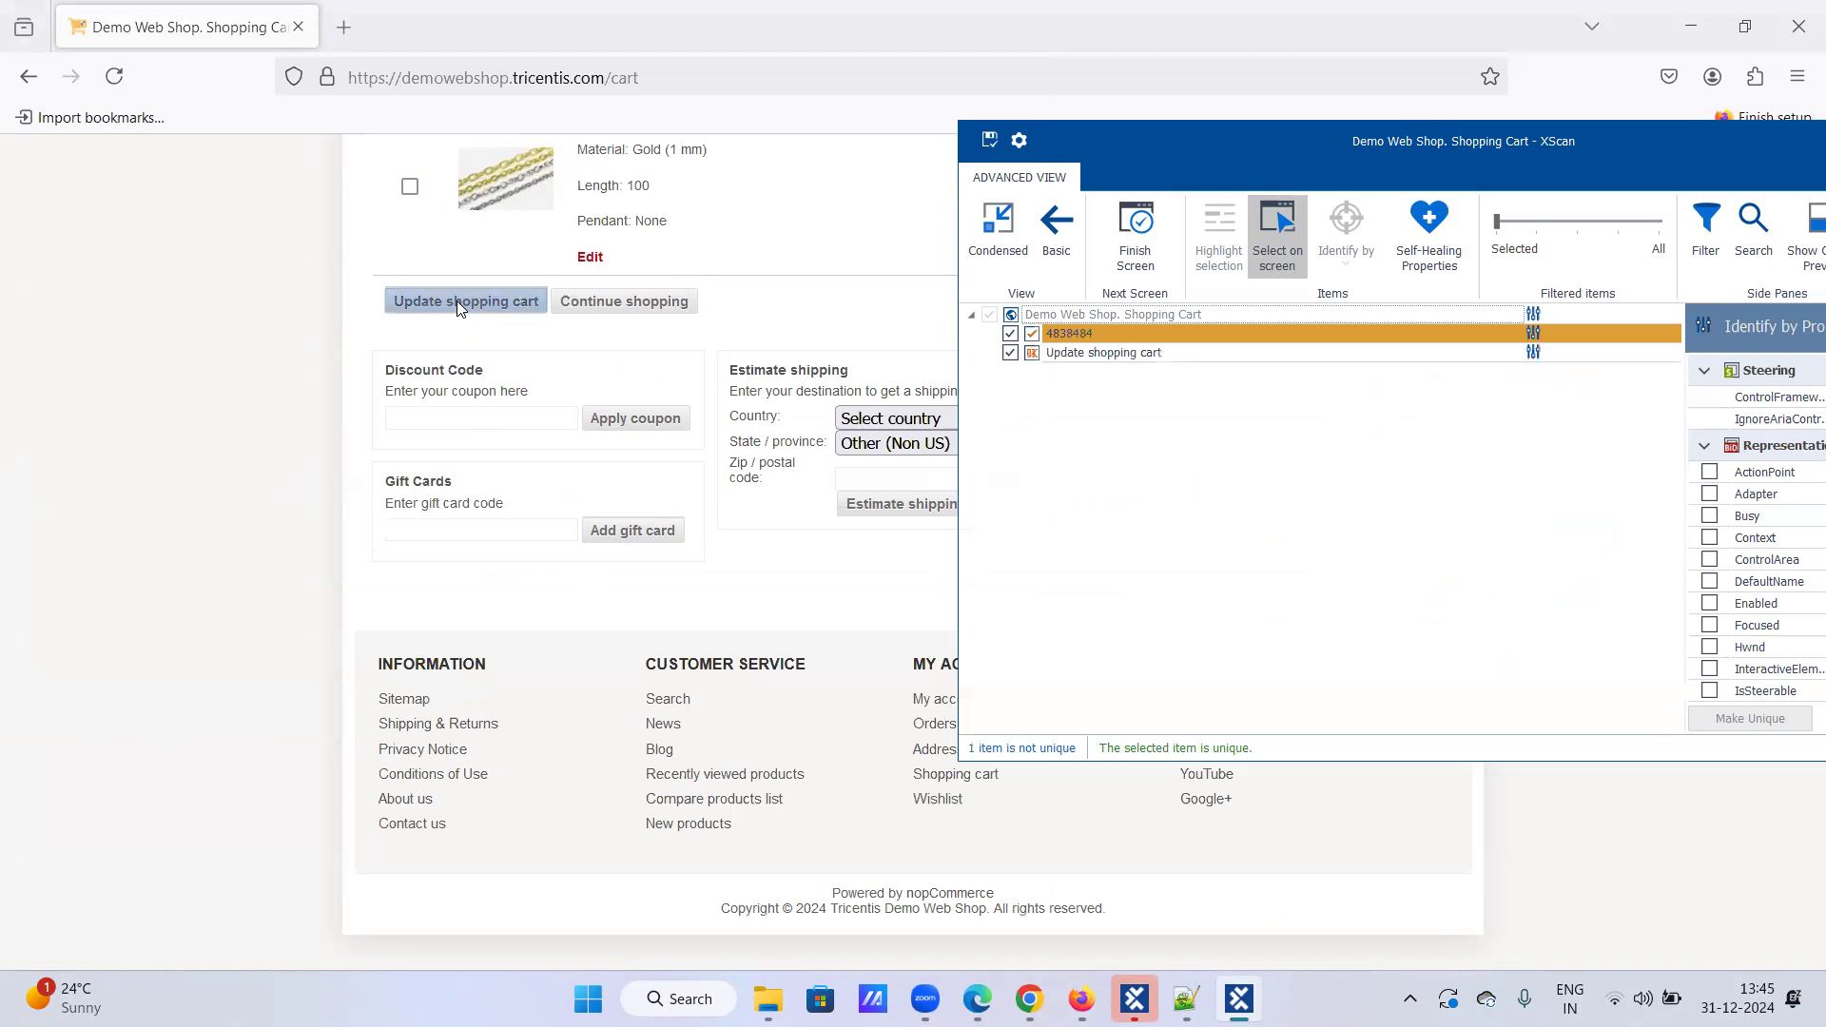
{"action": "left_click", "coordinate": [1266, 236]}
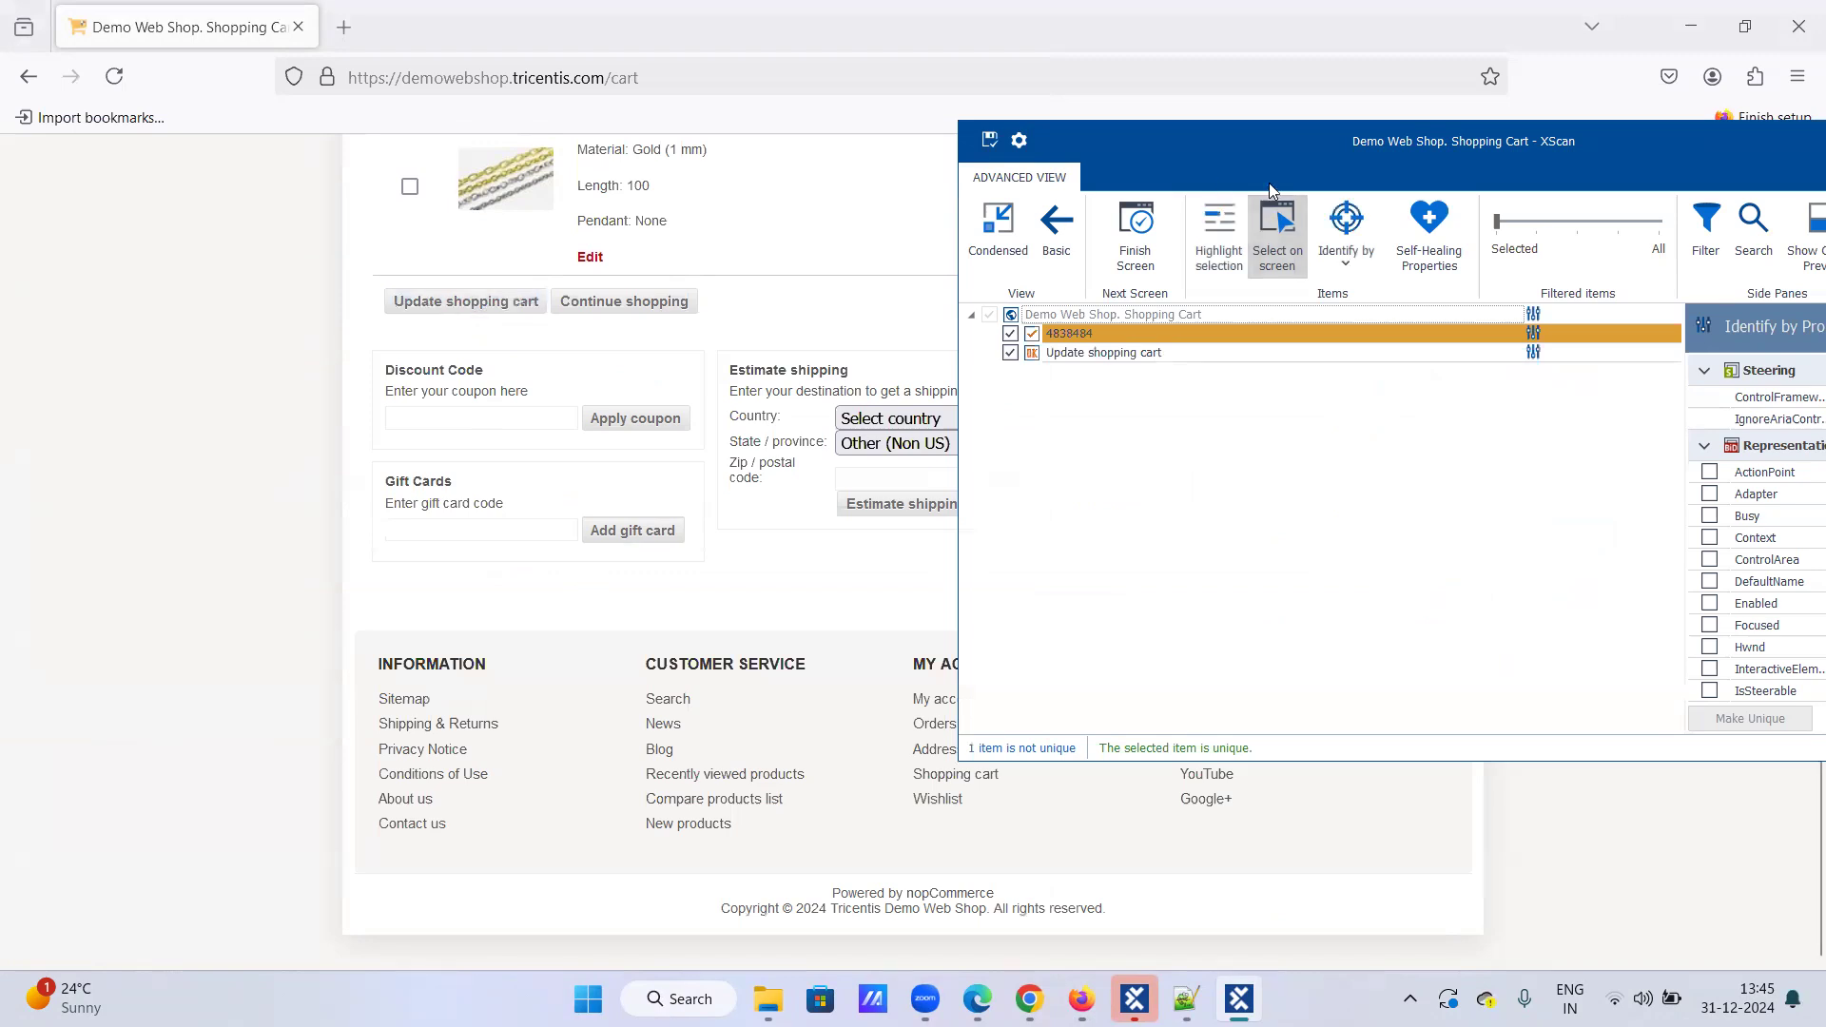
{"action": "scroll", "coordinate": [725, 302], "scroll_direction": "up", "scroll_amount": 15}
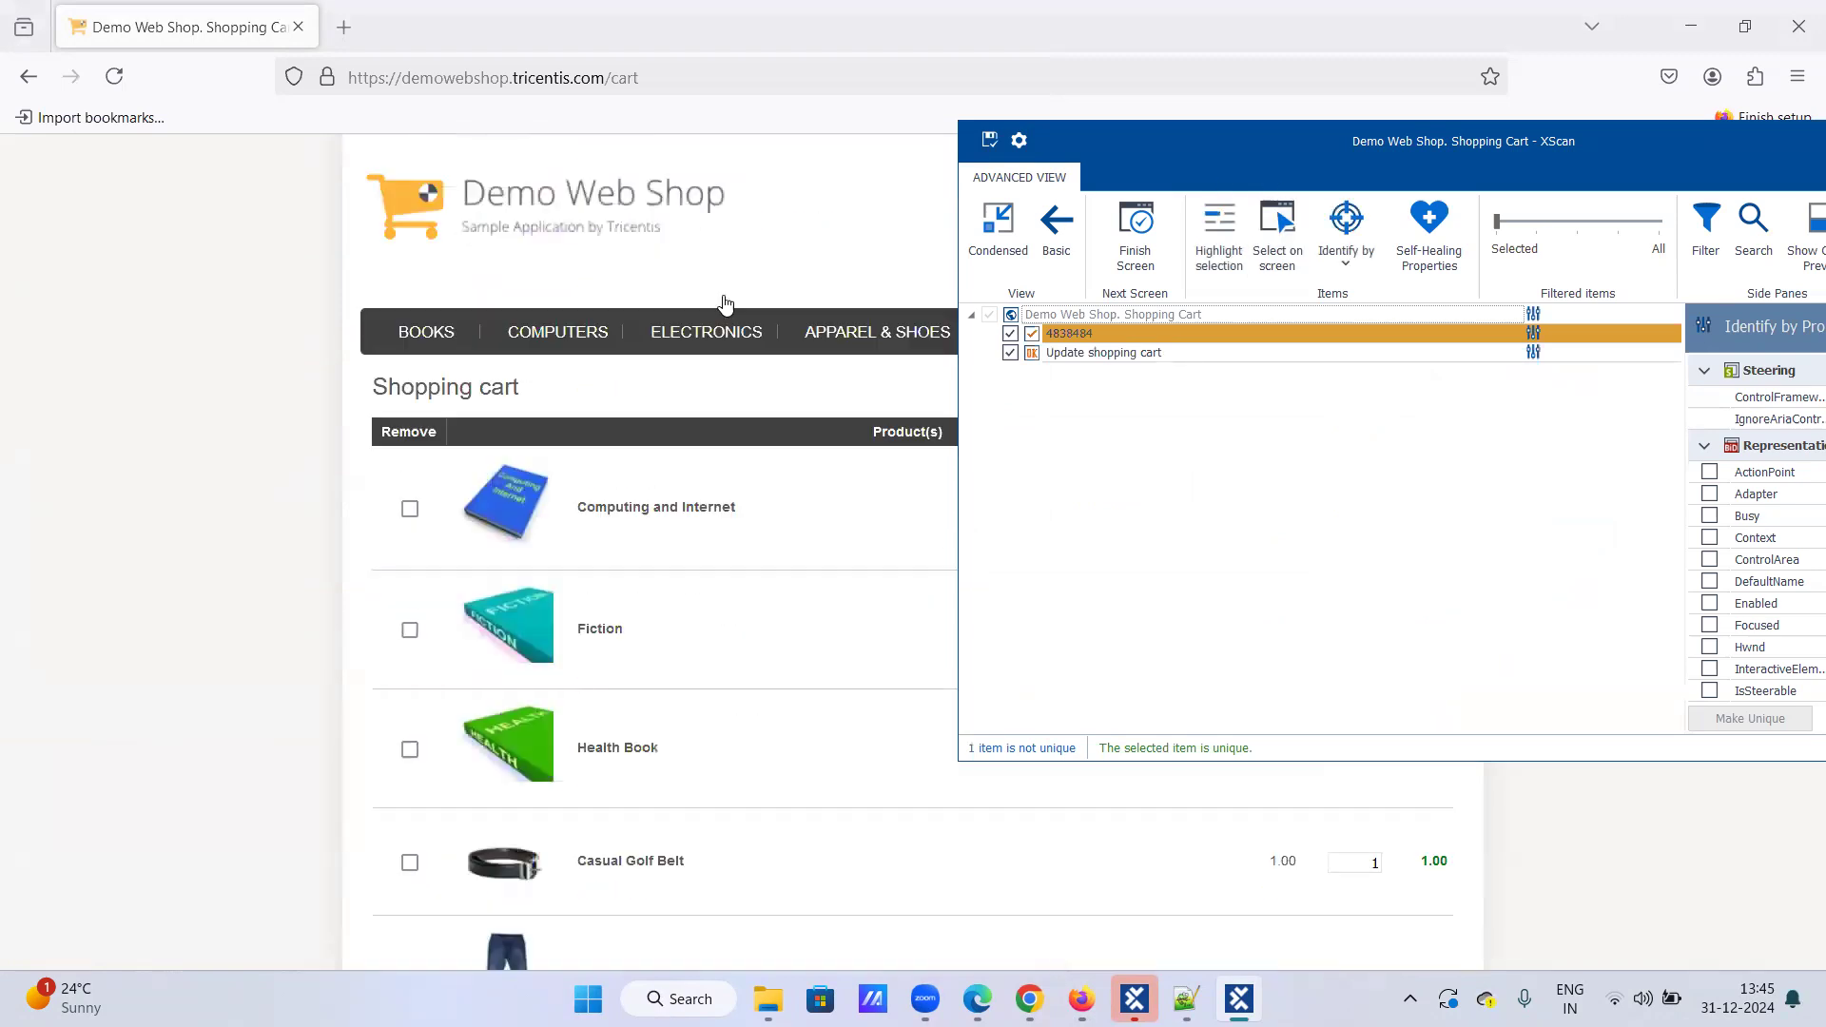
Step: Identify the 4838484 checkbox by index 1 and save the Demo Web Shop. Shopping Cart module
{"action": "left_click_drag", "start_coordinate": [1157, 166], "coordinate": [847, 183]}
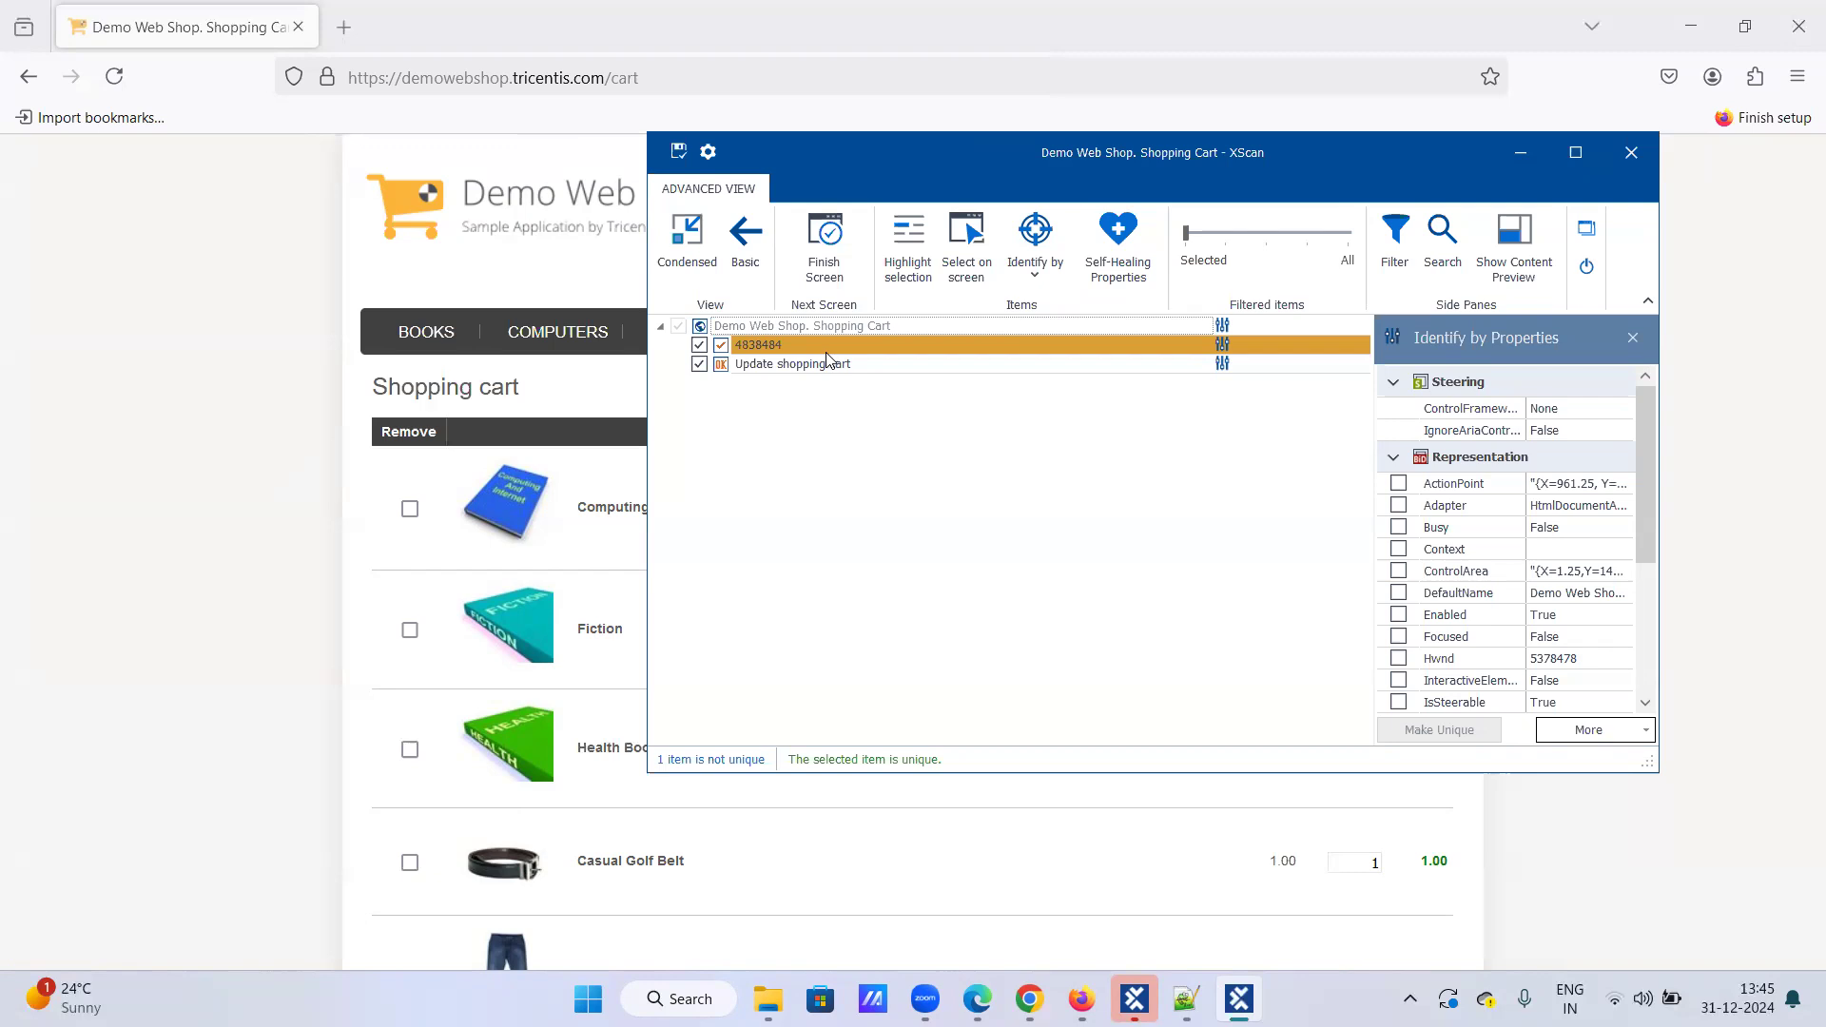
{"action": "left_click", "coordinate": [1040, 276]}
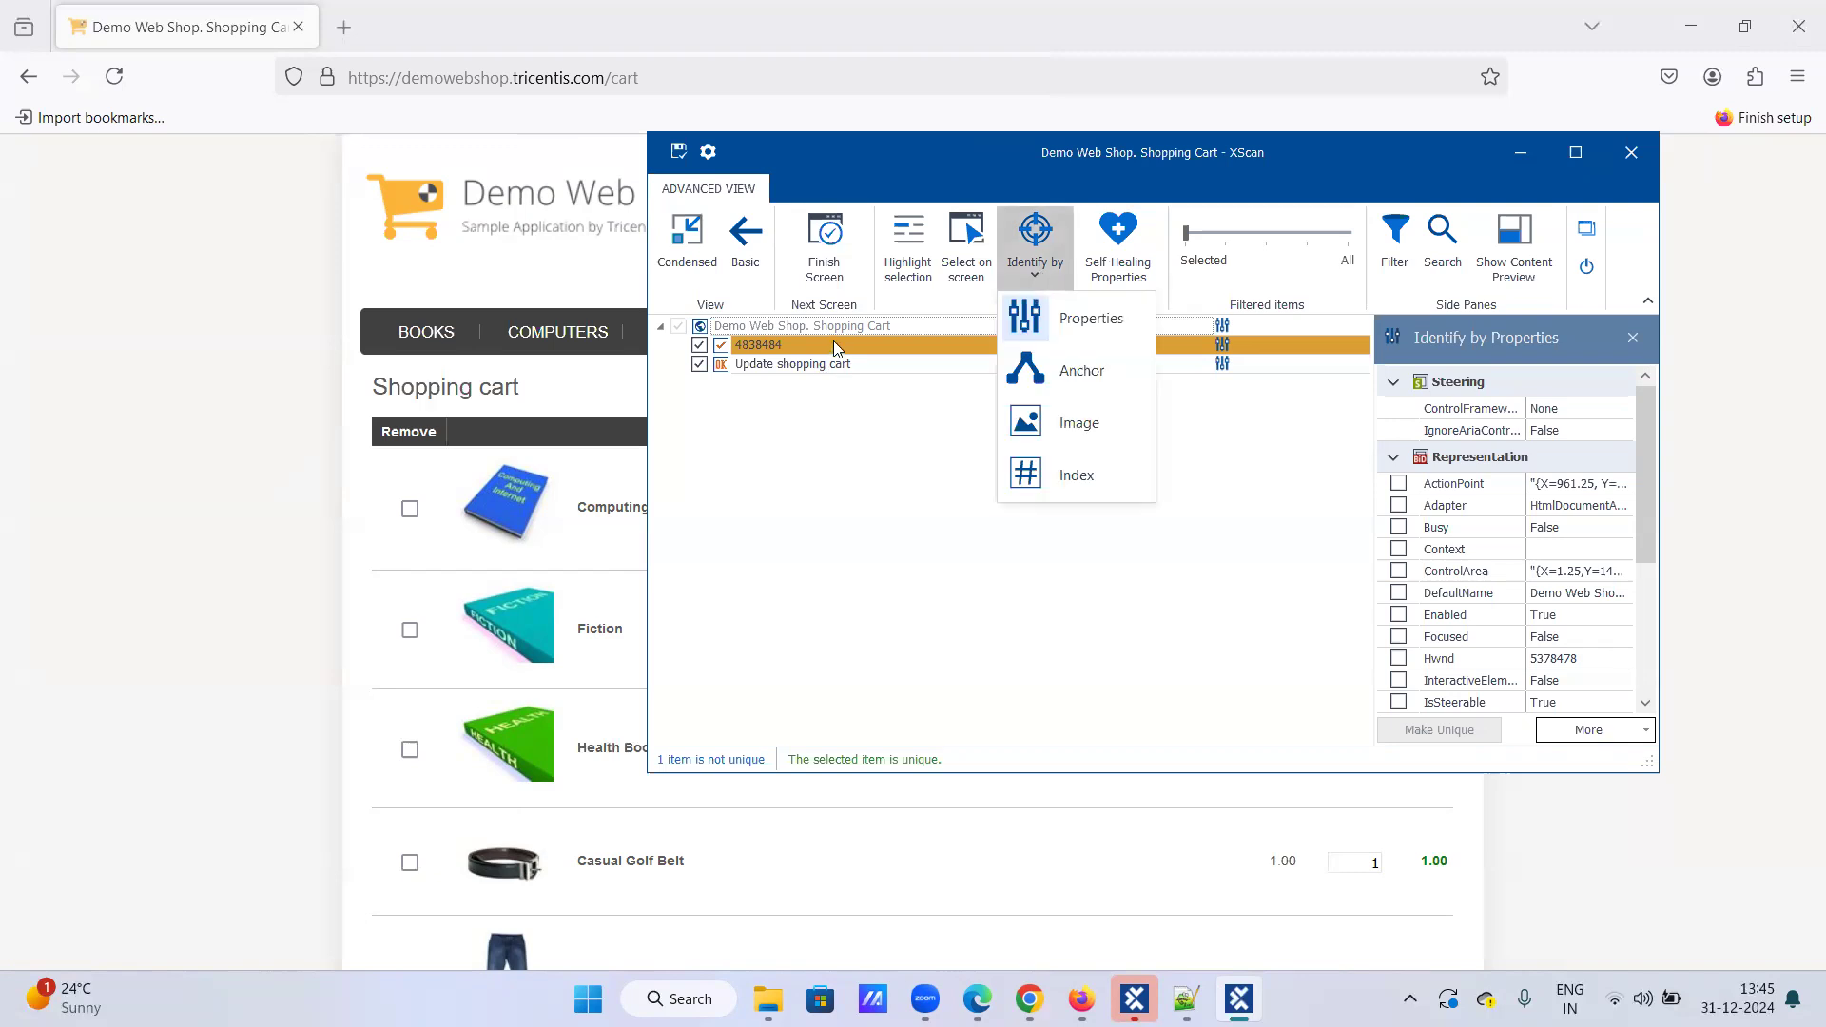
{"action": "left_click", "coordinate": [833, 346]}
{"action": "left_click", "coordinate": [1038, 276]}
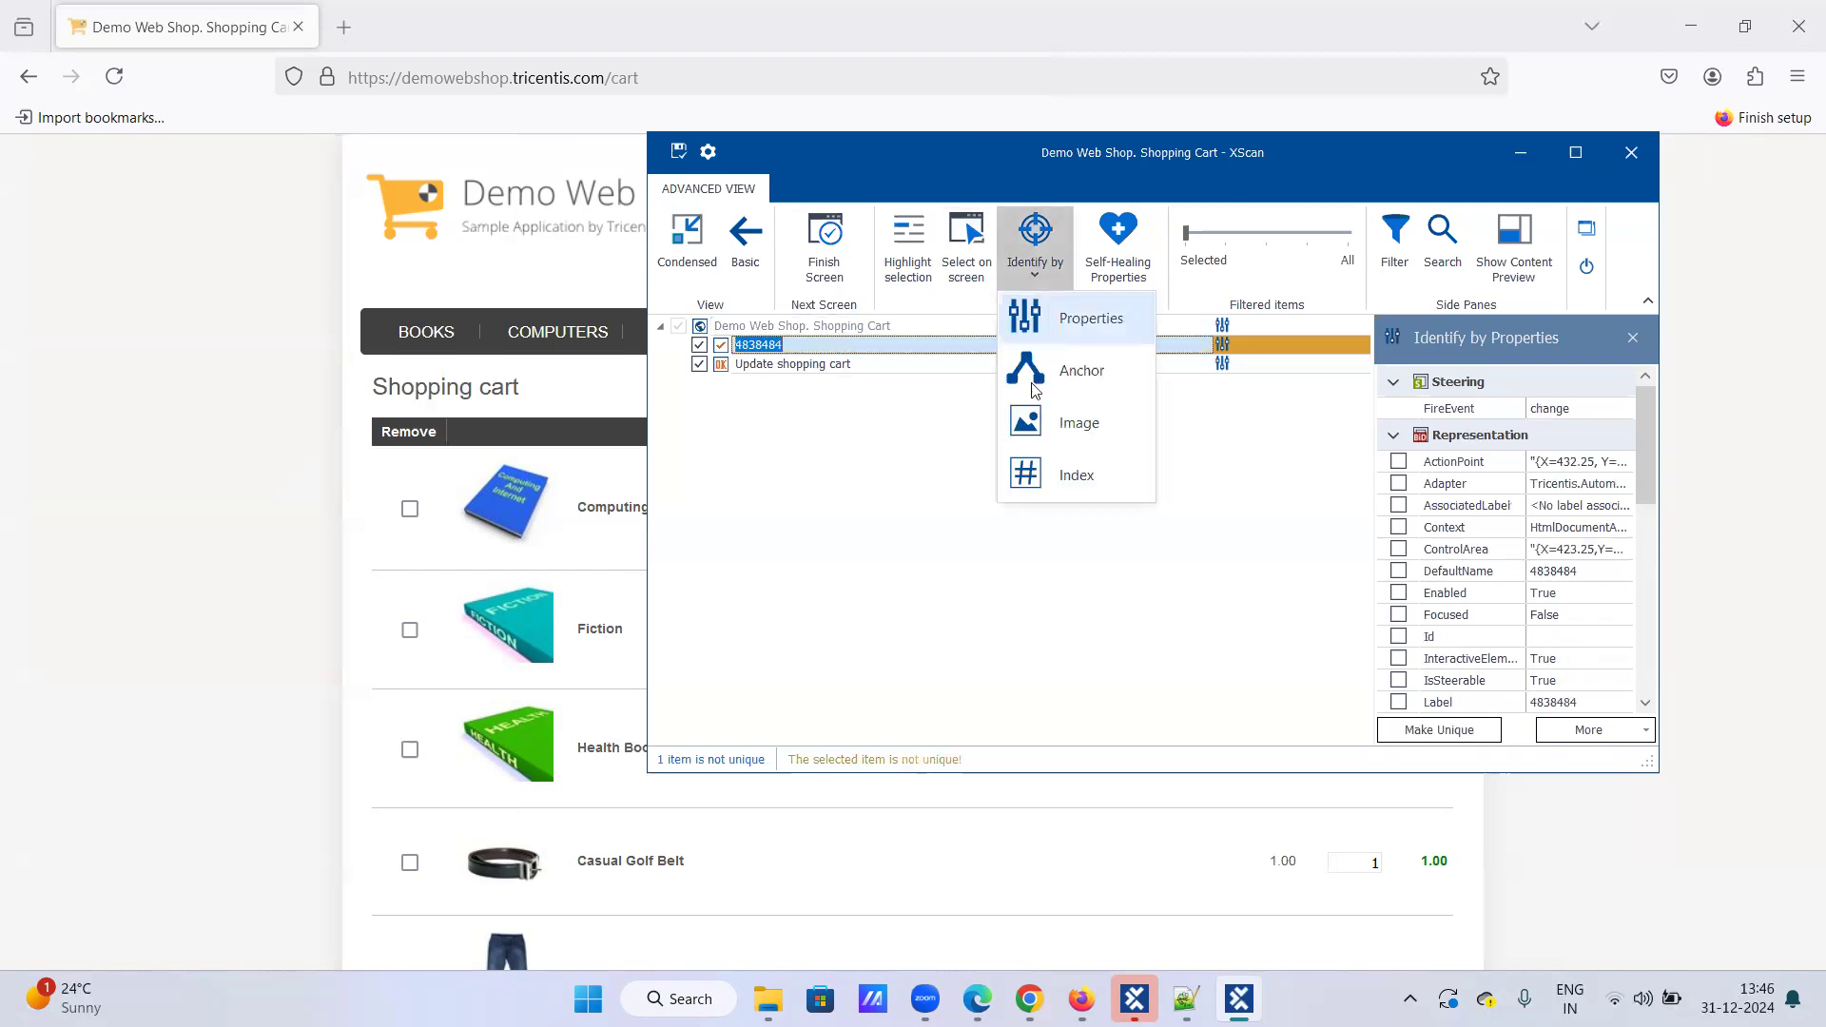
{"action": "left_click", "coordinate": [1048, 485]}
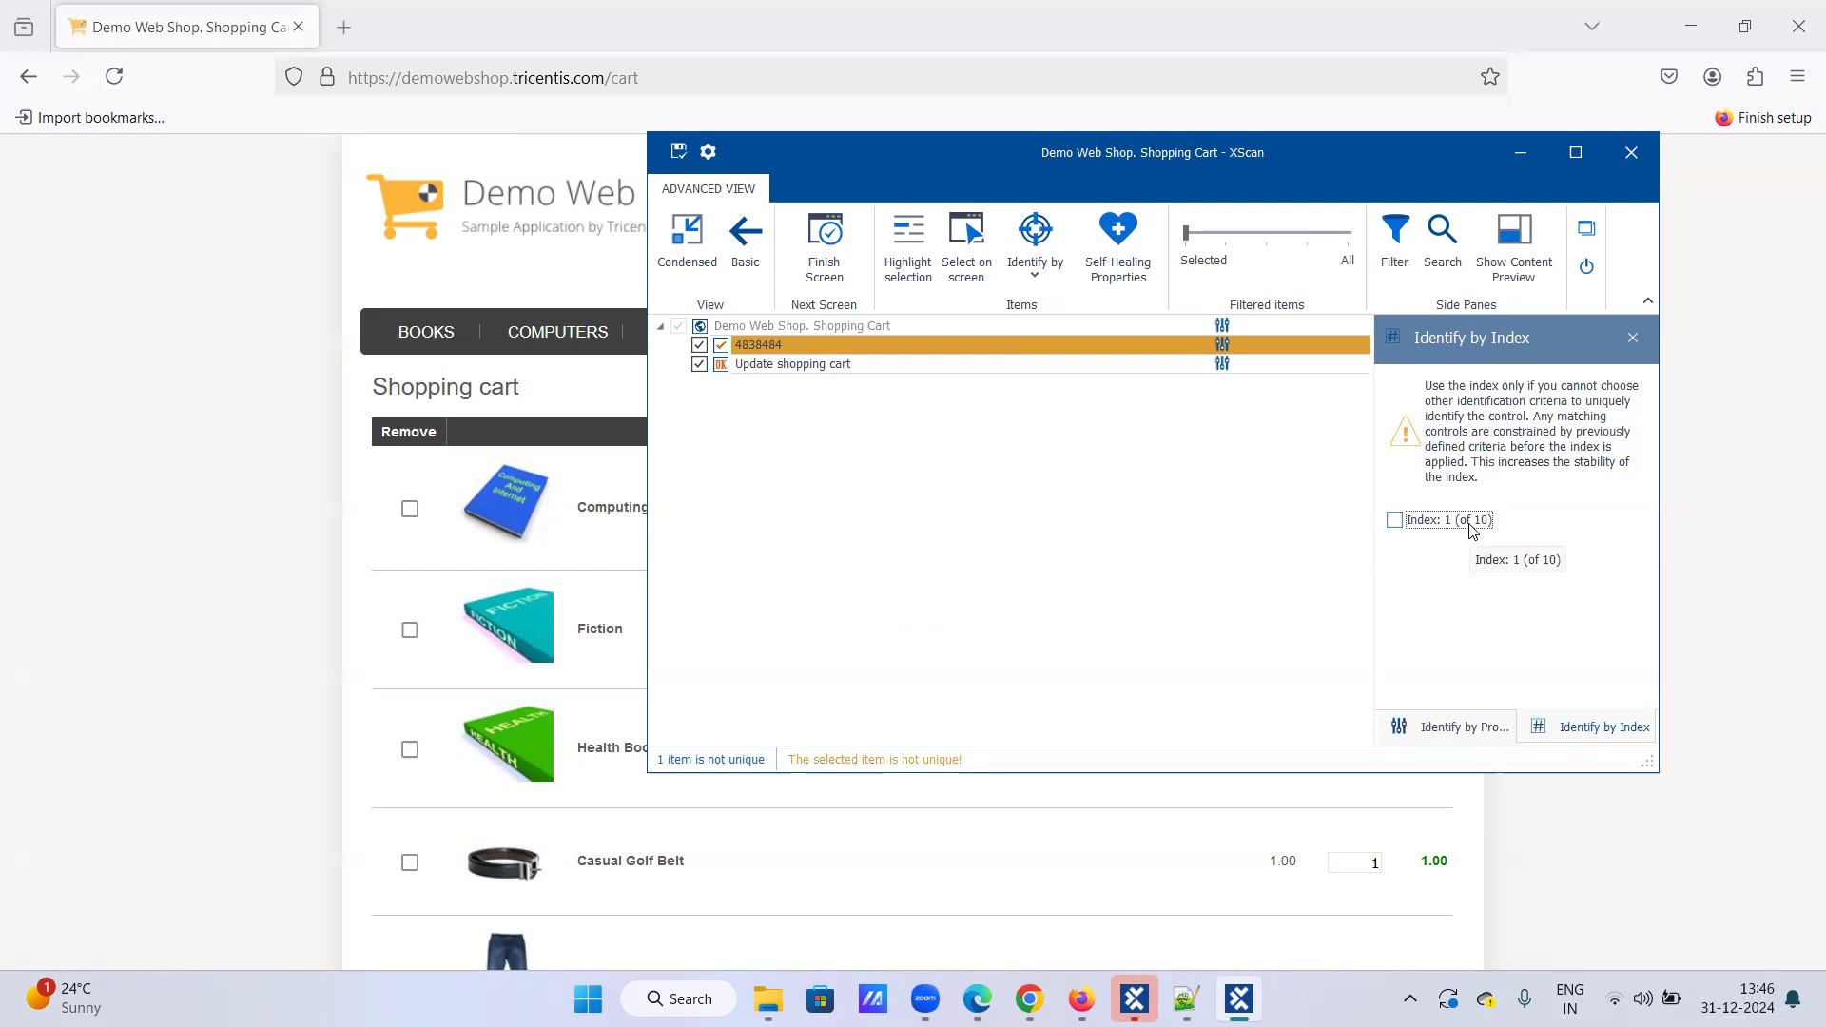
{"action": "left_click", "coordinate": [1394, 520]}
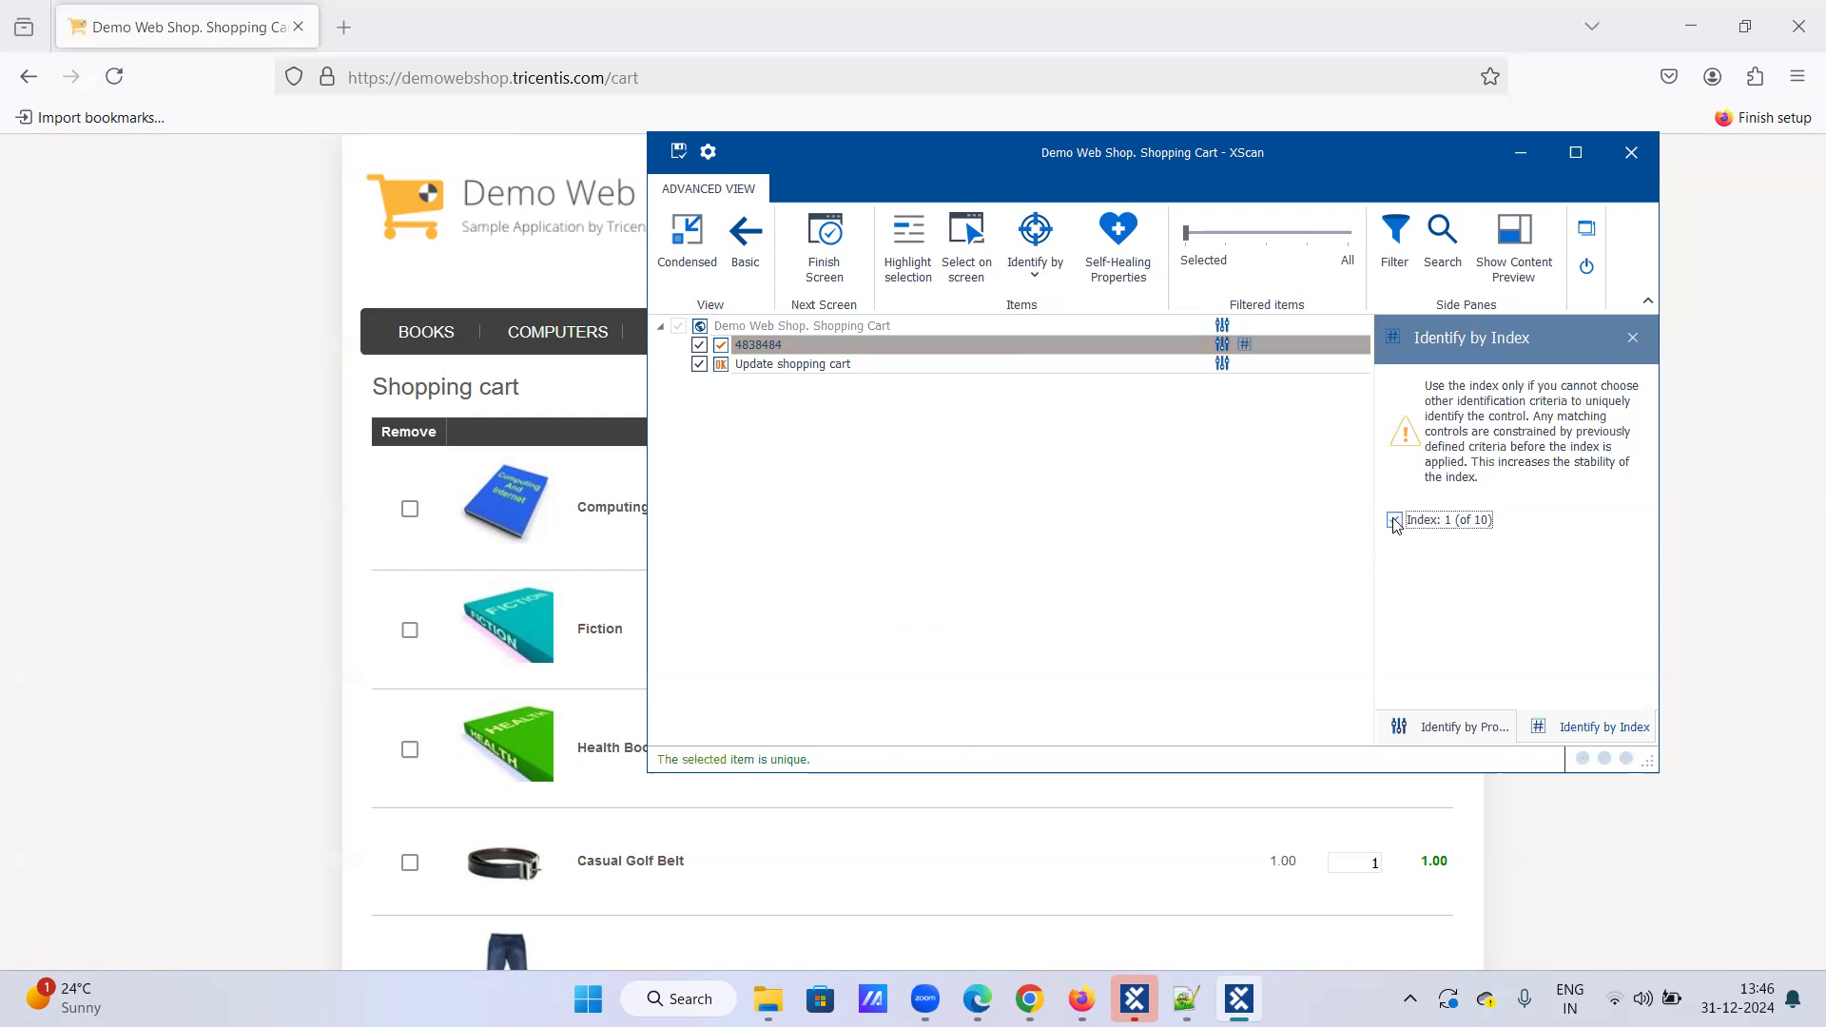
{"action": "left_click", "coordinate": [677, 153]}
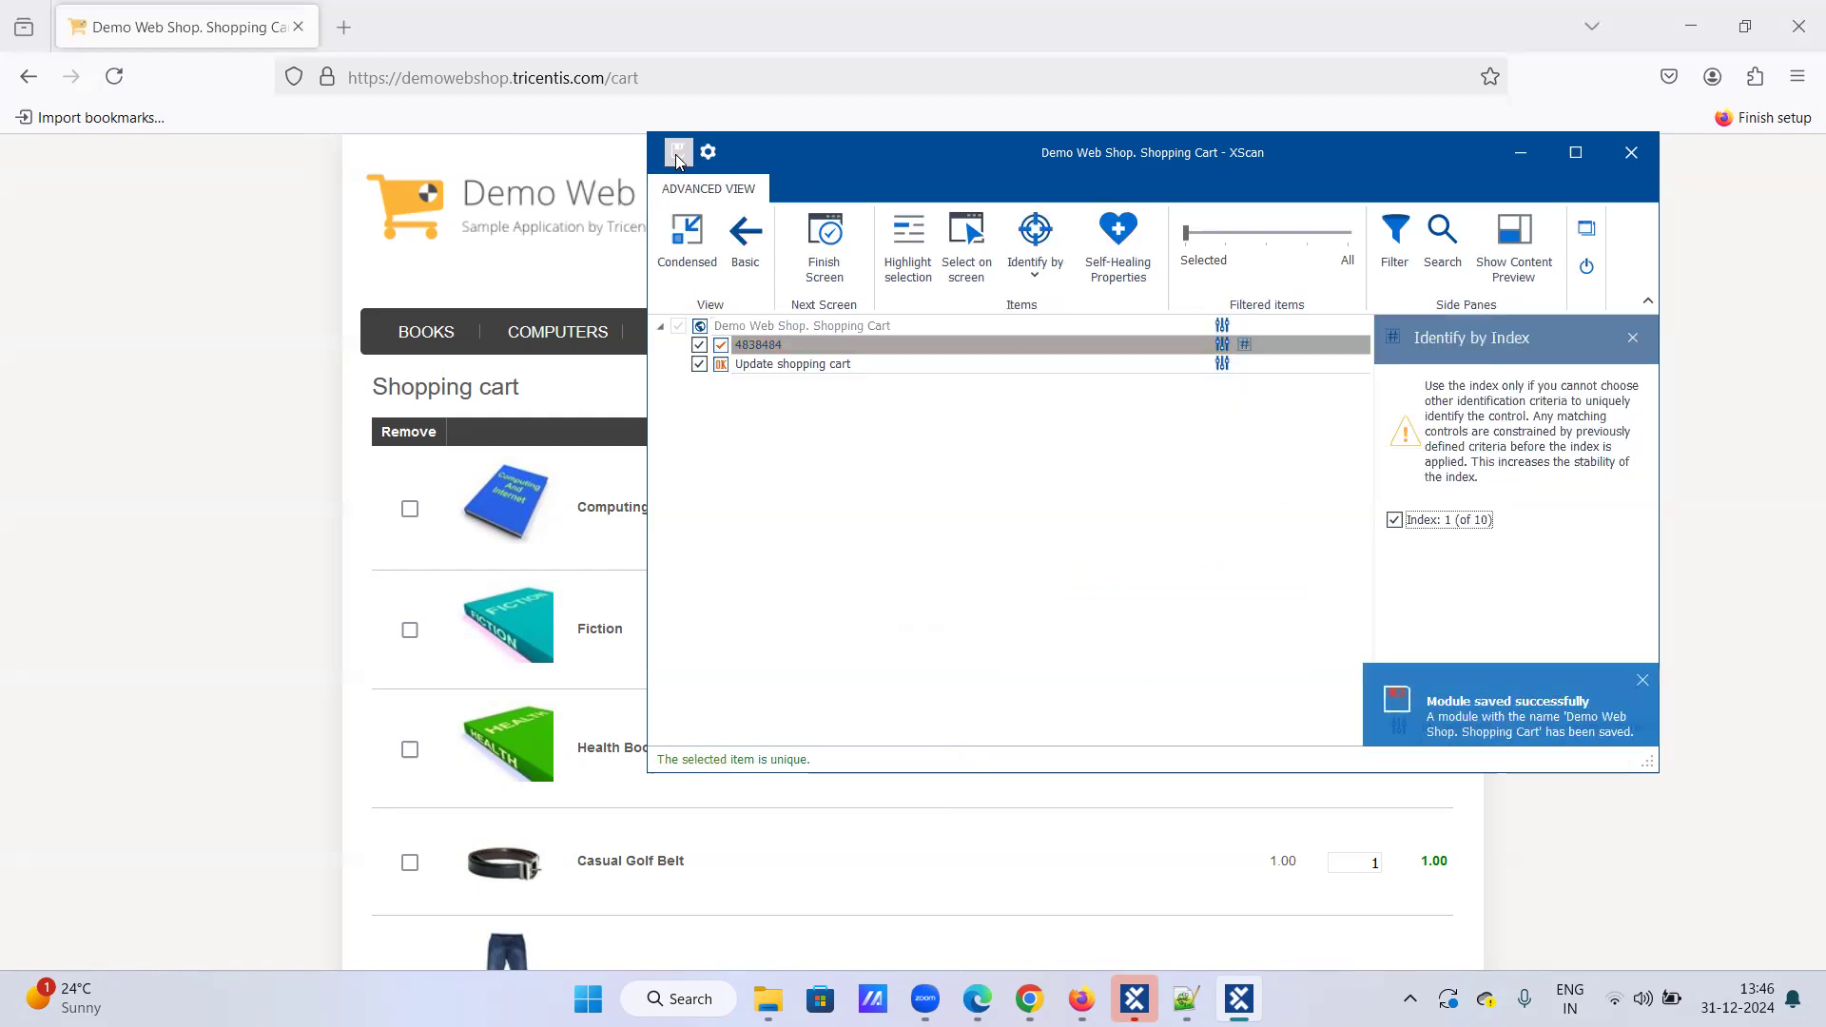
{"action": "left_click", "coordinate": [1586, 266]}
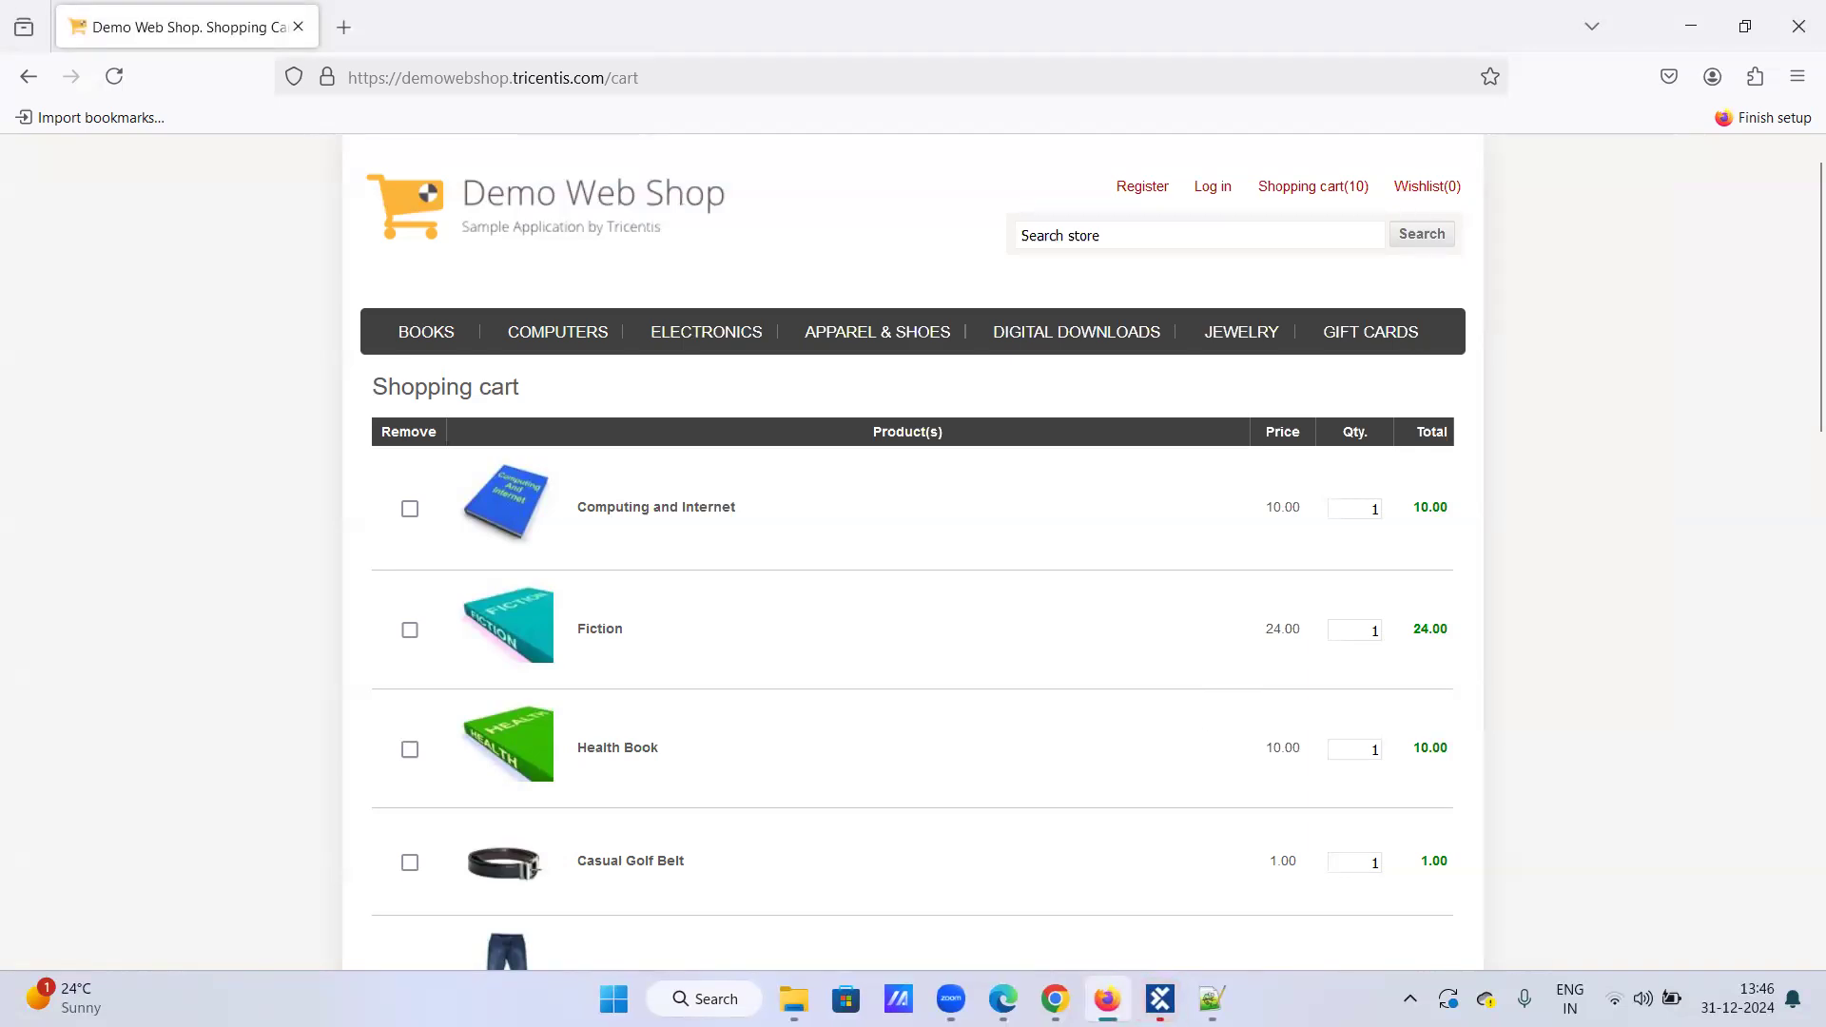
Step: Add a test case named 'Looping statement-While loop' to the TestCases root folder
{"action": "left_click", "coordinate": [1161, 997]}
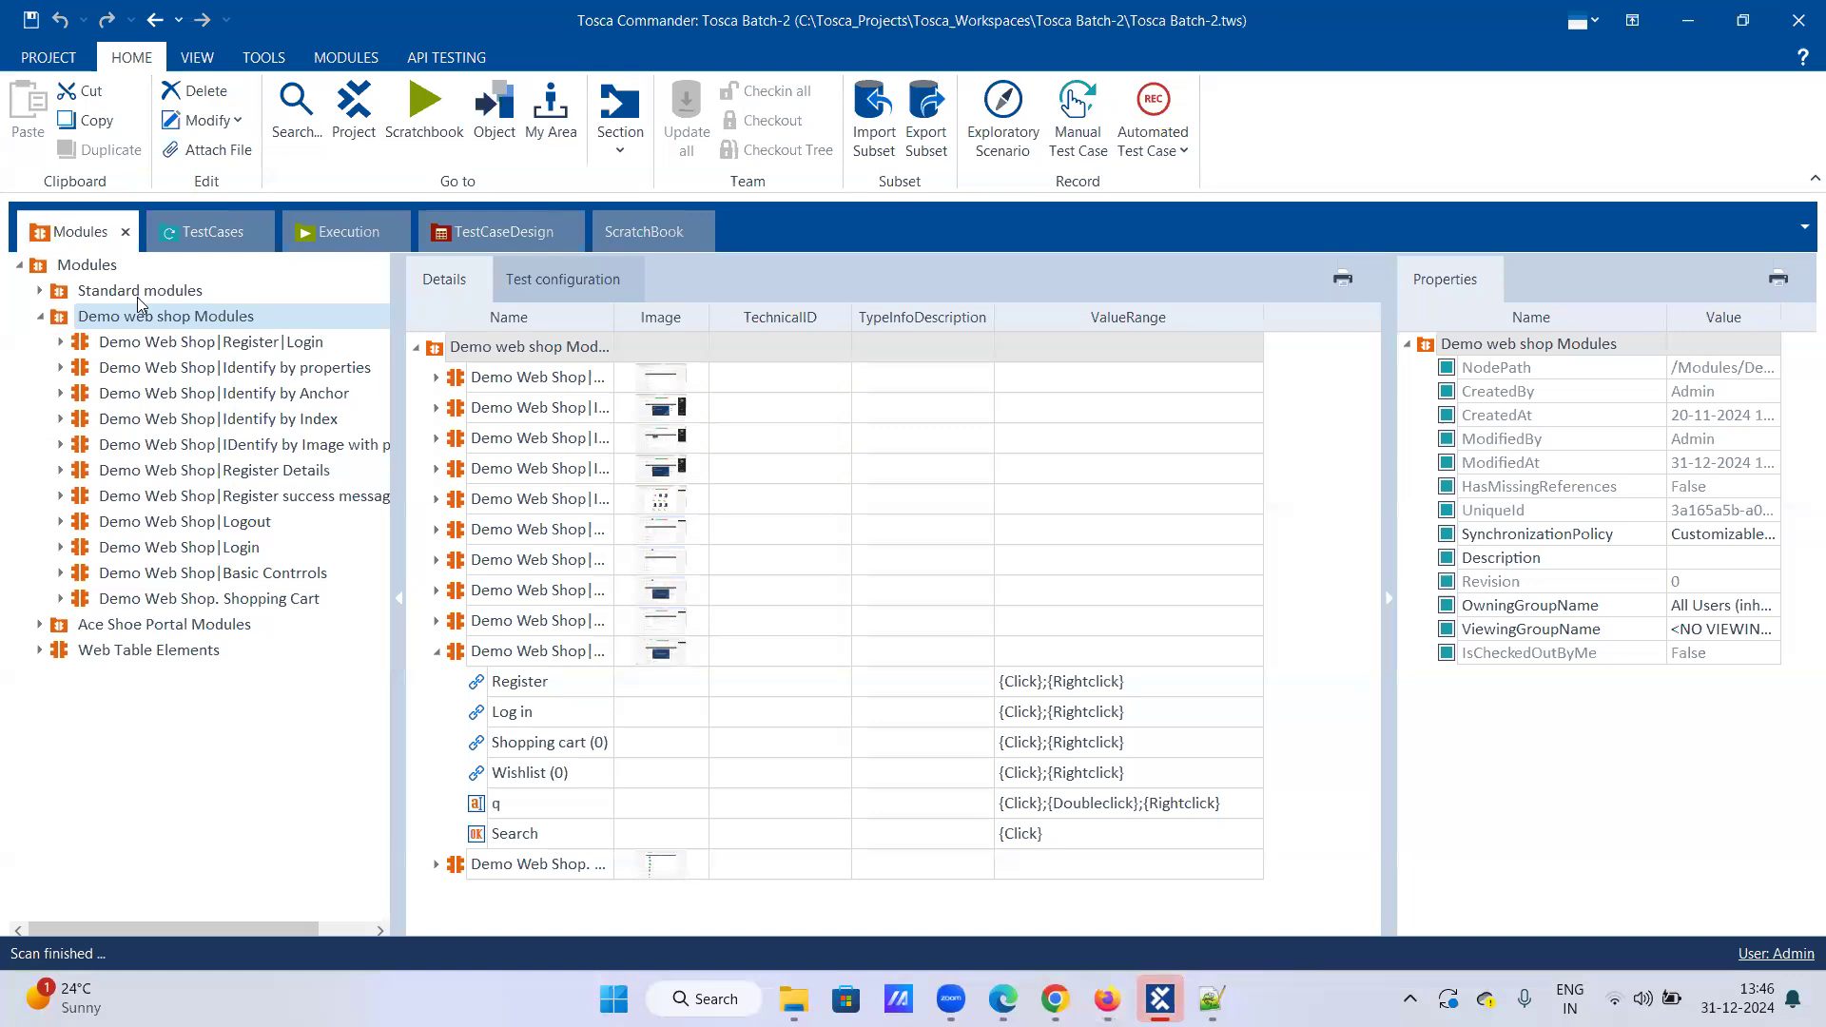
{"action": "left_click", "coordinate": [208, 231]}
{"action": "left_click", "coordinate": [107, 269]}
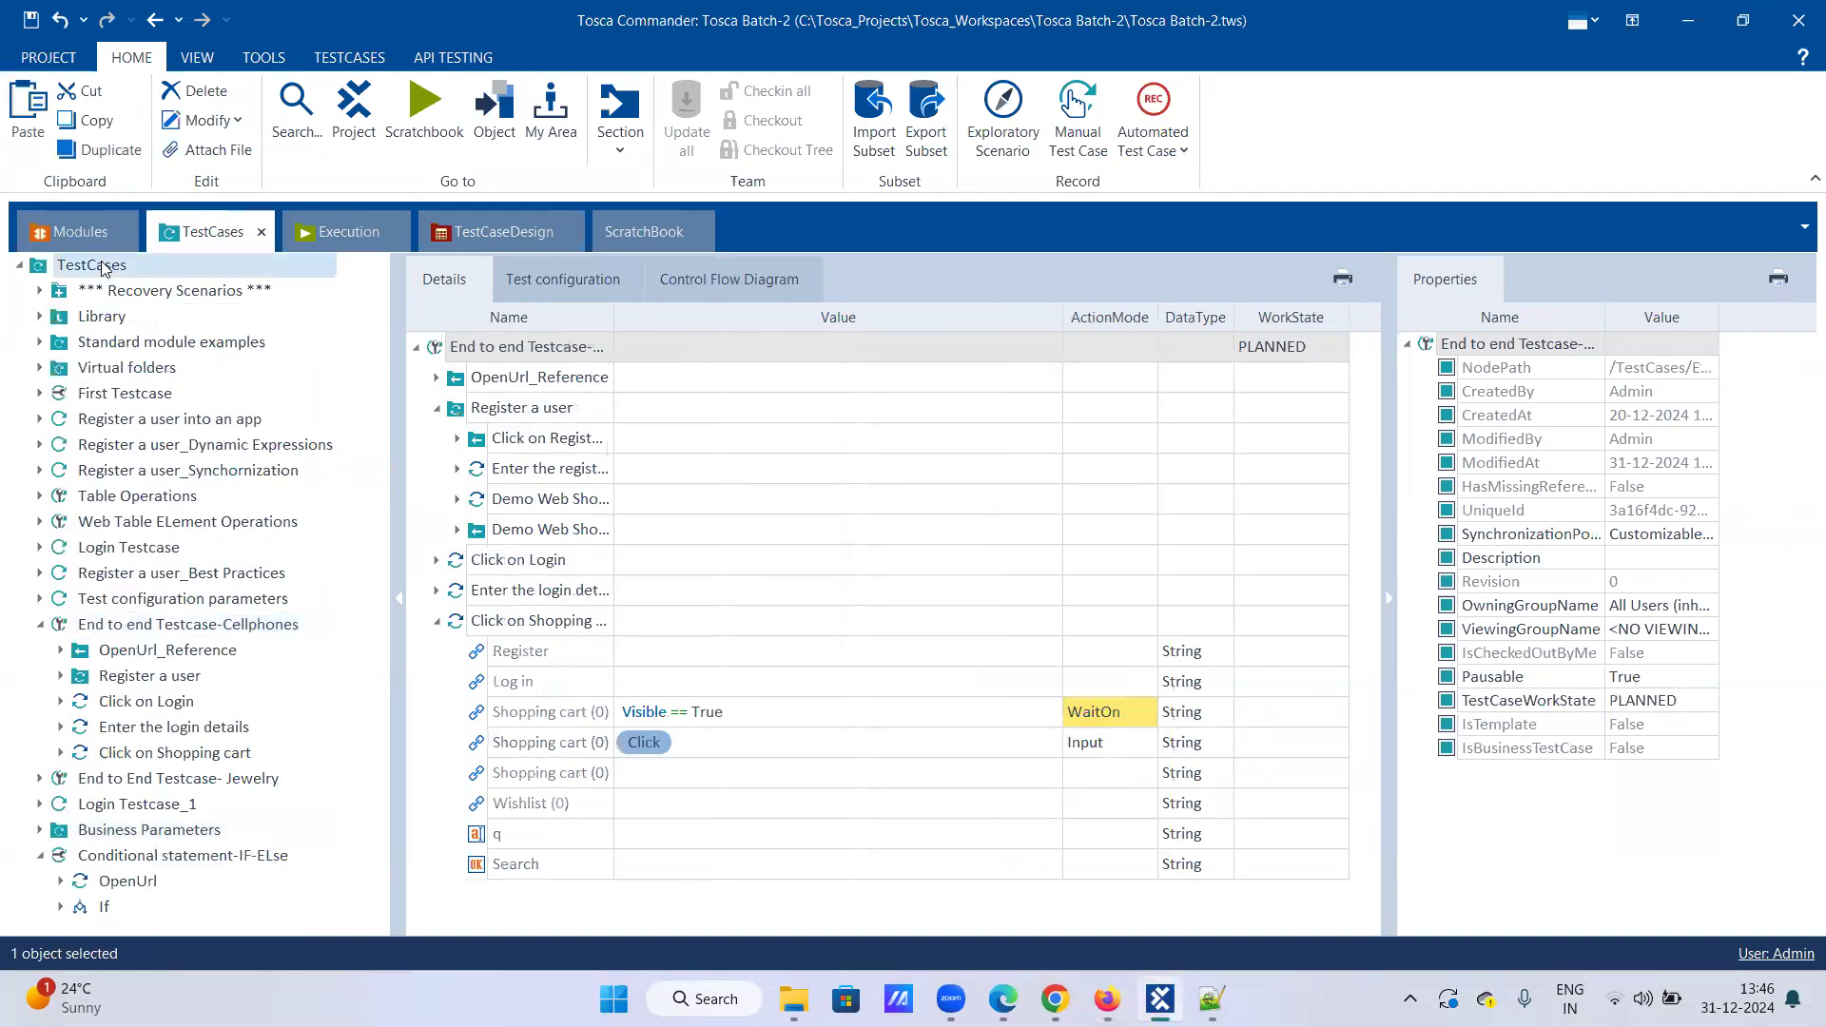
{"action": "right_click", "coordinate": [197, 265]}
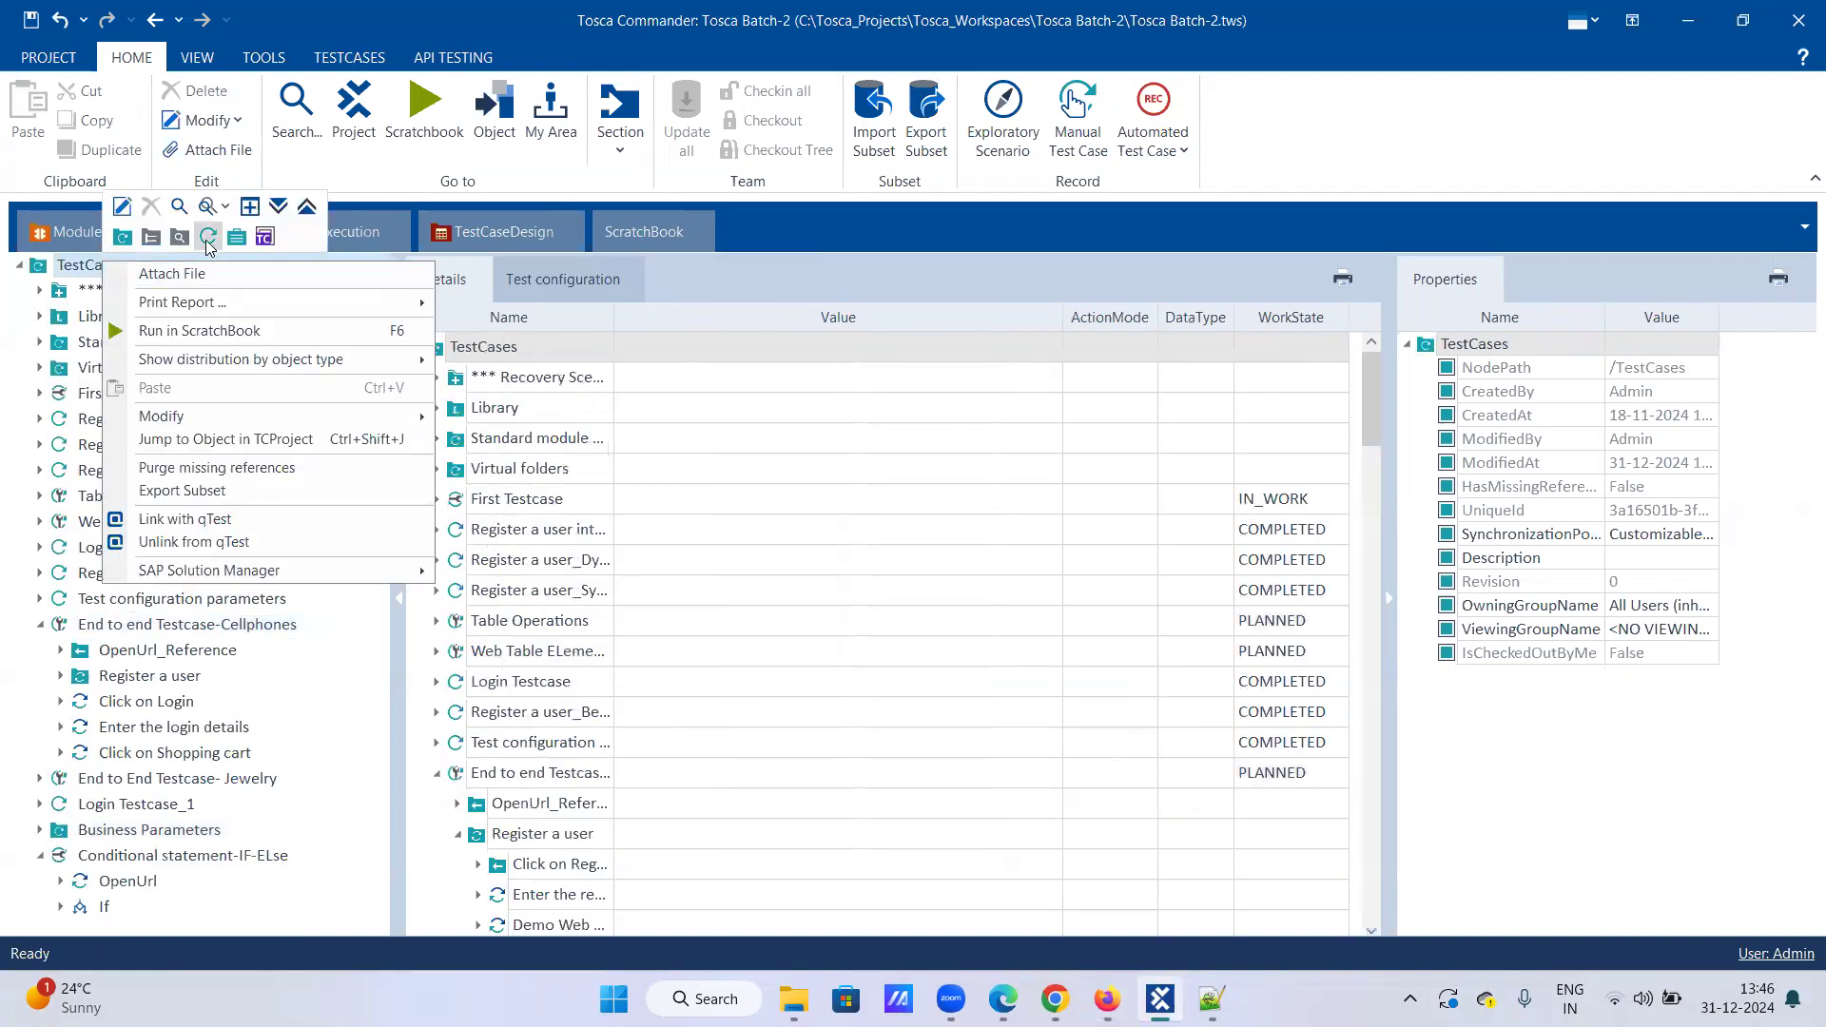
{"action": "left_click", "coordinate": [207, 236]}
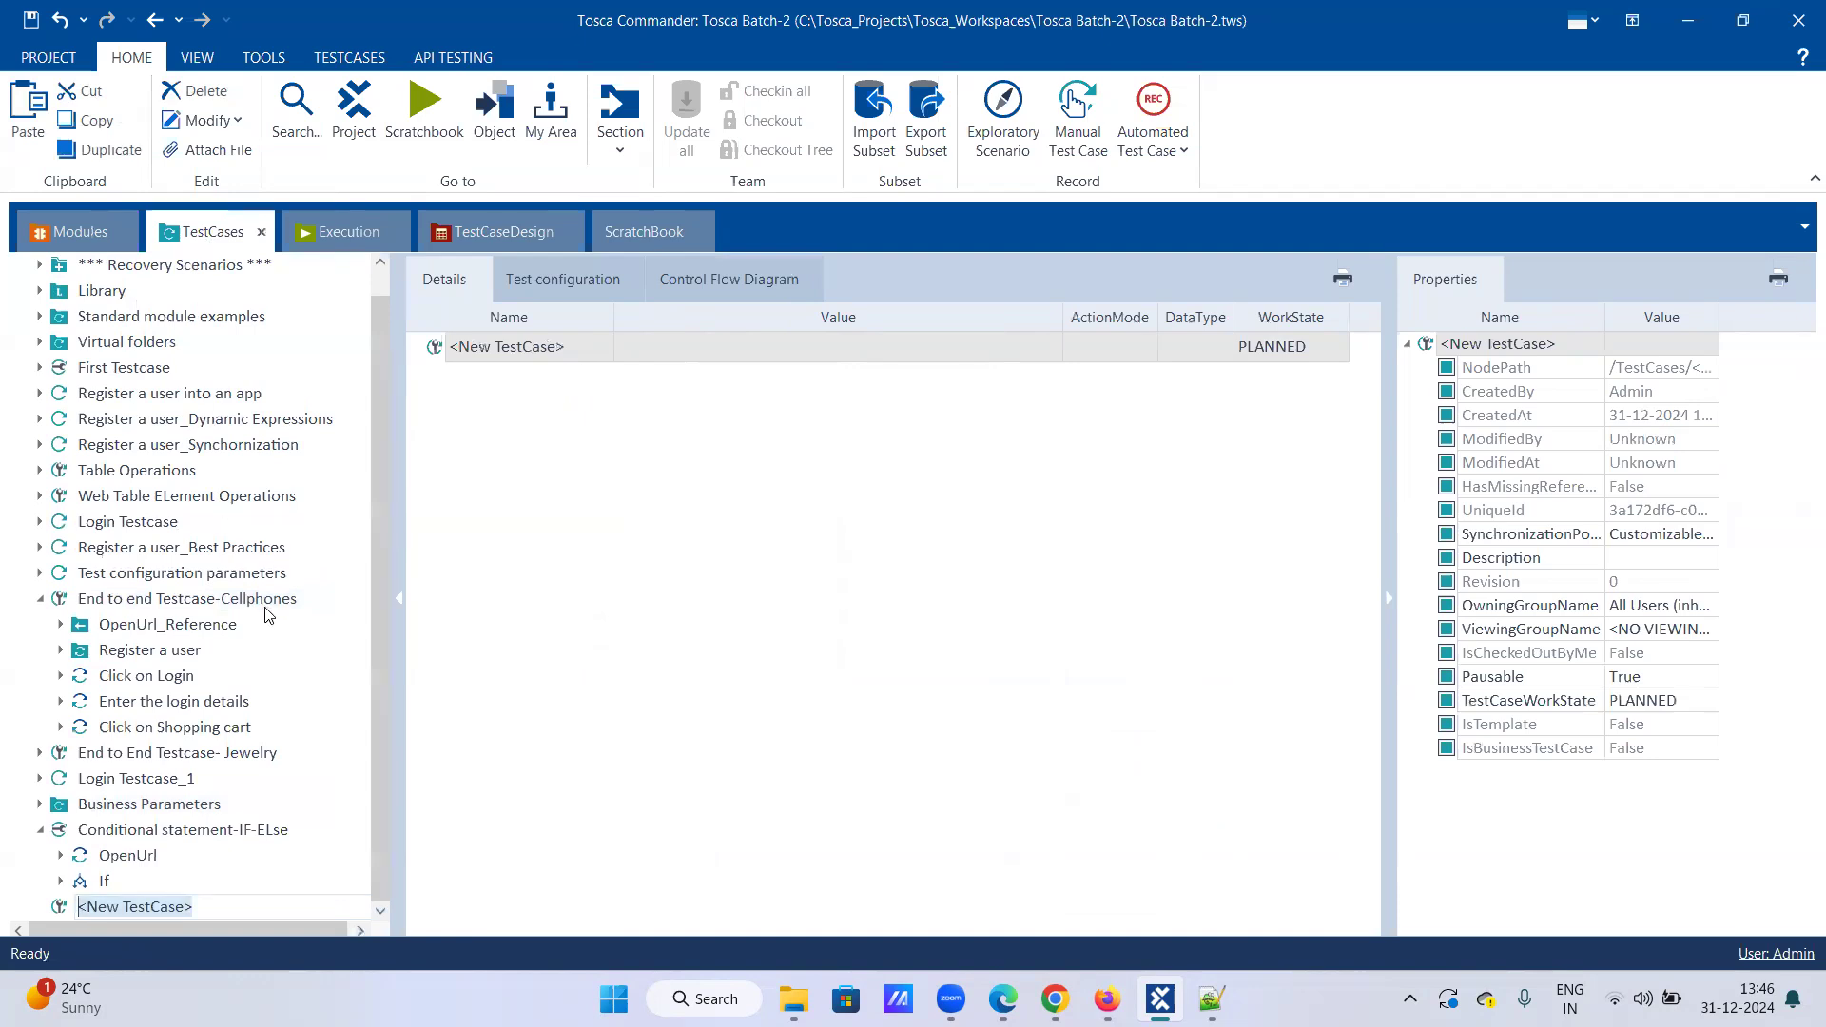
{"action": "type", "text": "Loopi"}
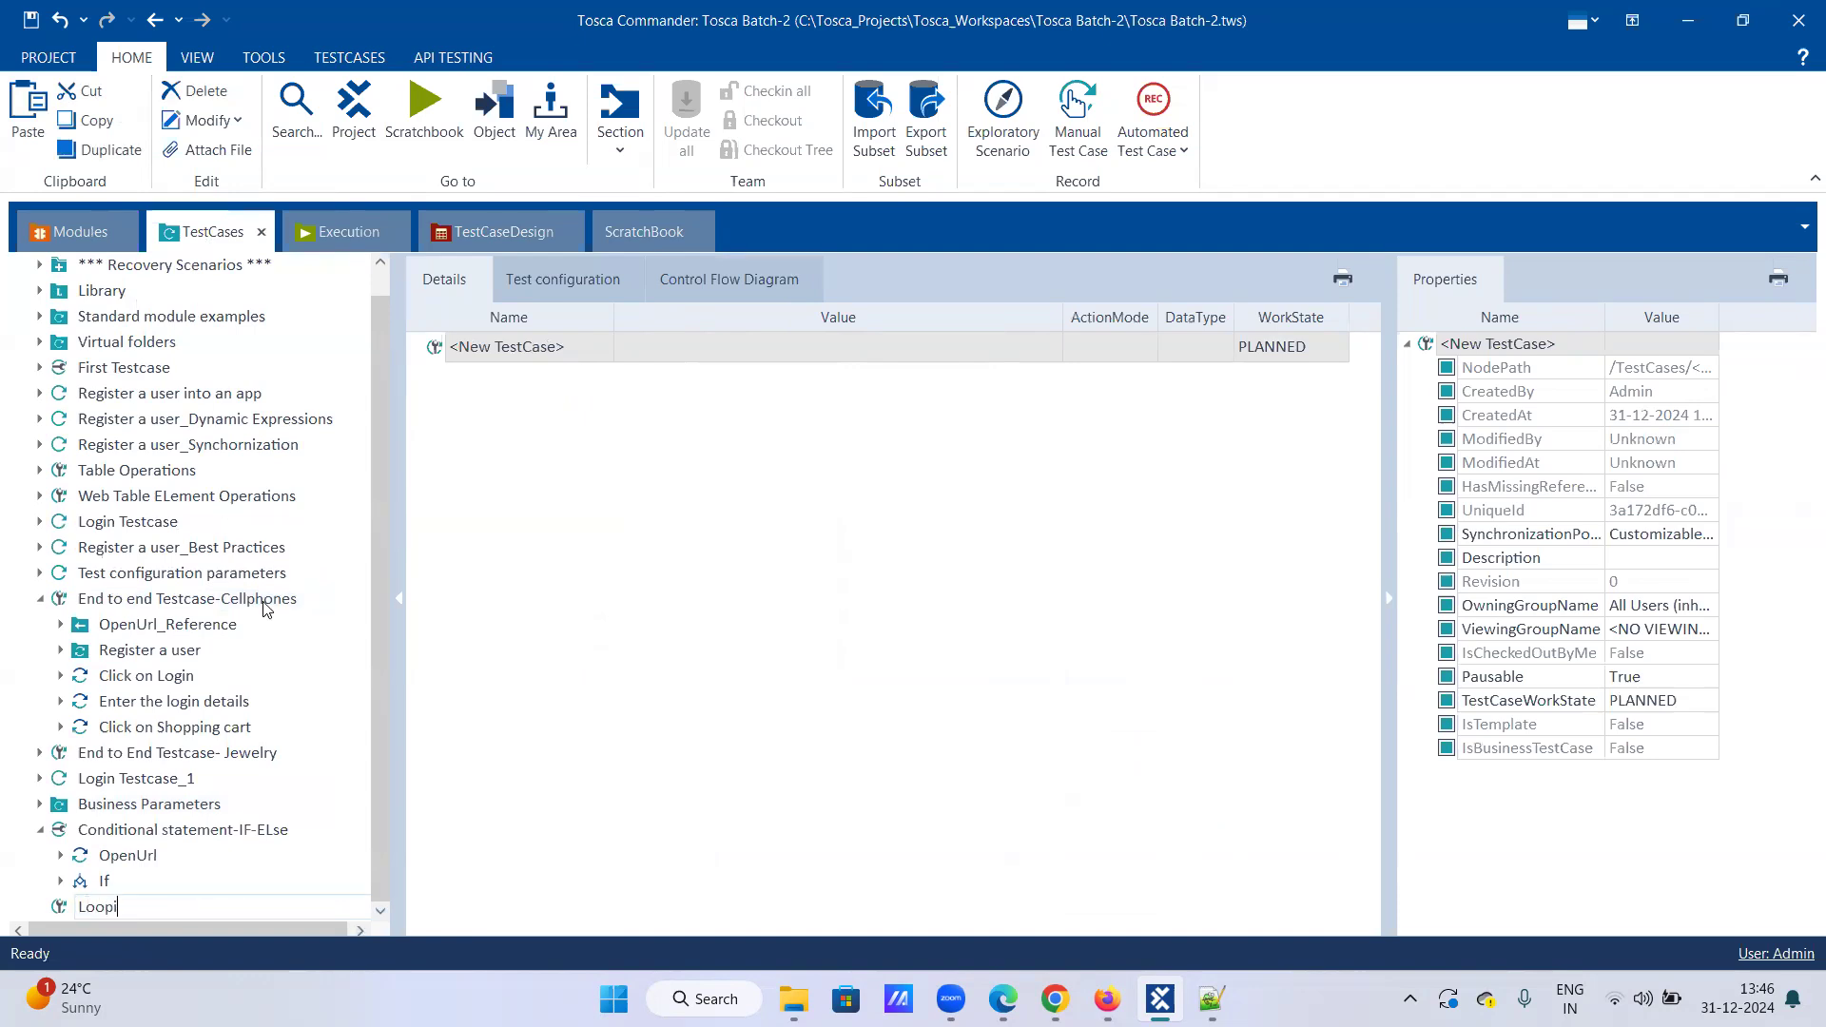
{"action": "type", "text": "ng statement-"}
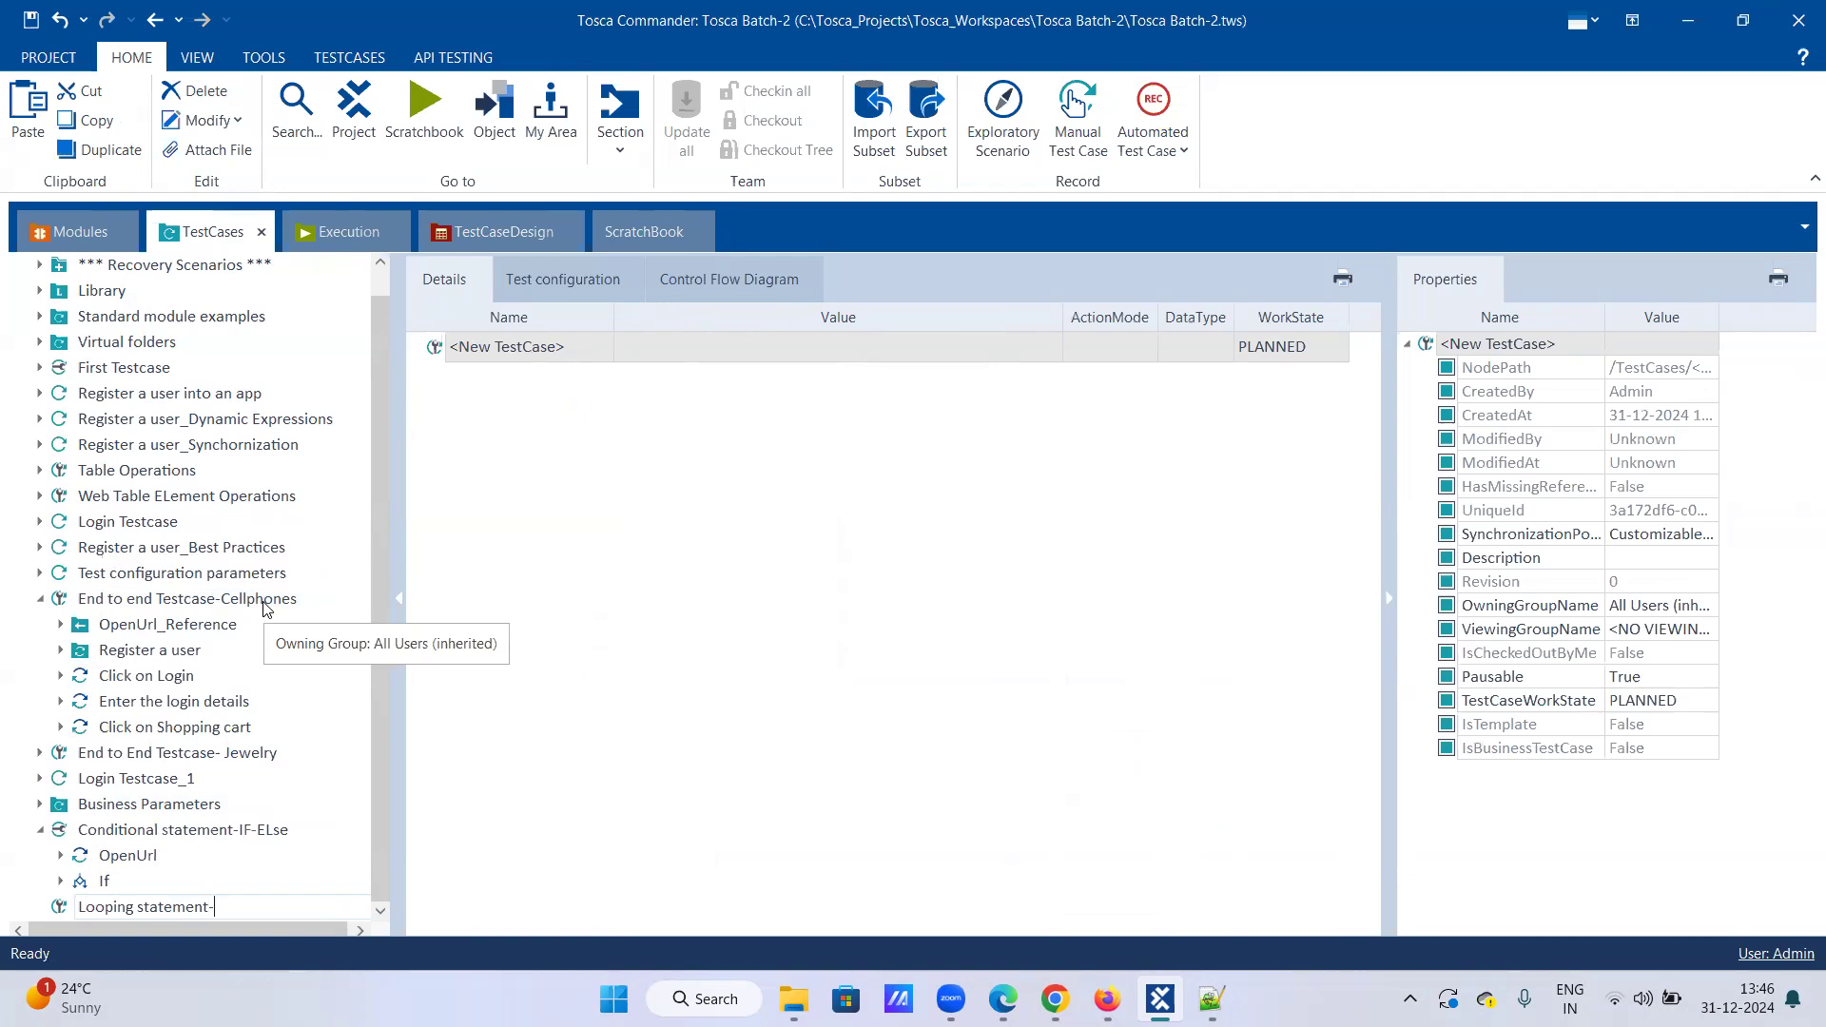
{"action": "type", "text": "While loop"}
{"action": "key", "text": "Return"}
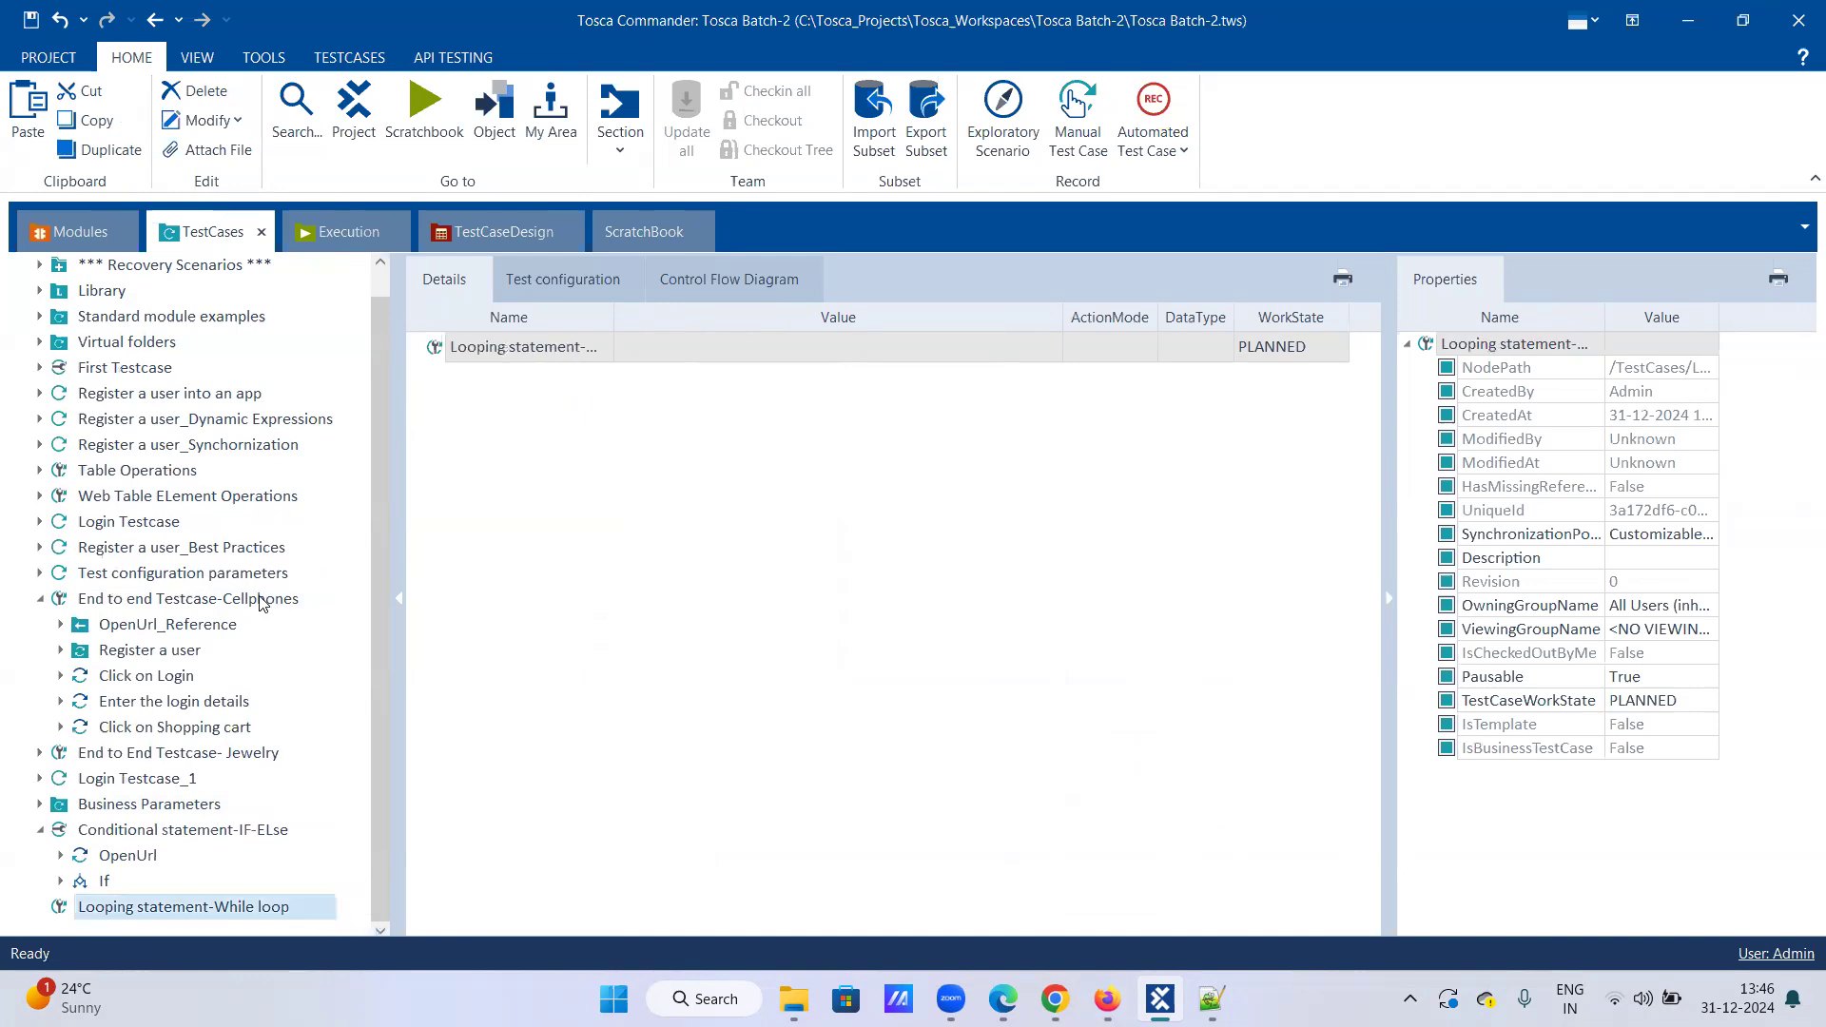
Step: Set the new test case's WorkState to IN_WORK
{"action": "left_click", "coordinate": [1333, 350]}
{"action": "left_click", "coordinate": [1333, 350]}
{"action": "left_click", "coordinate": [1241, 400]}
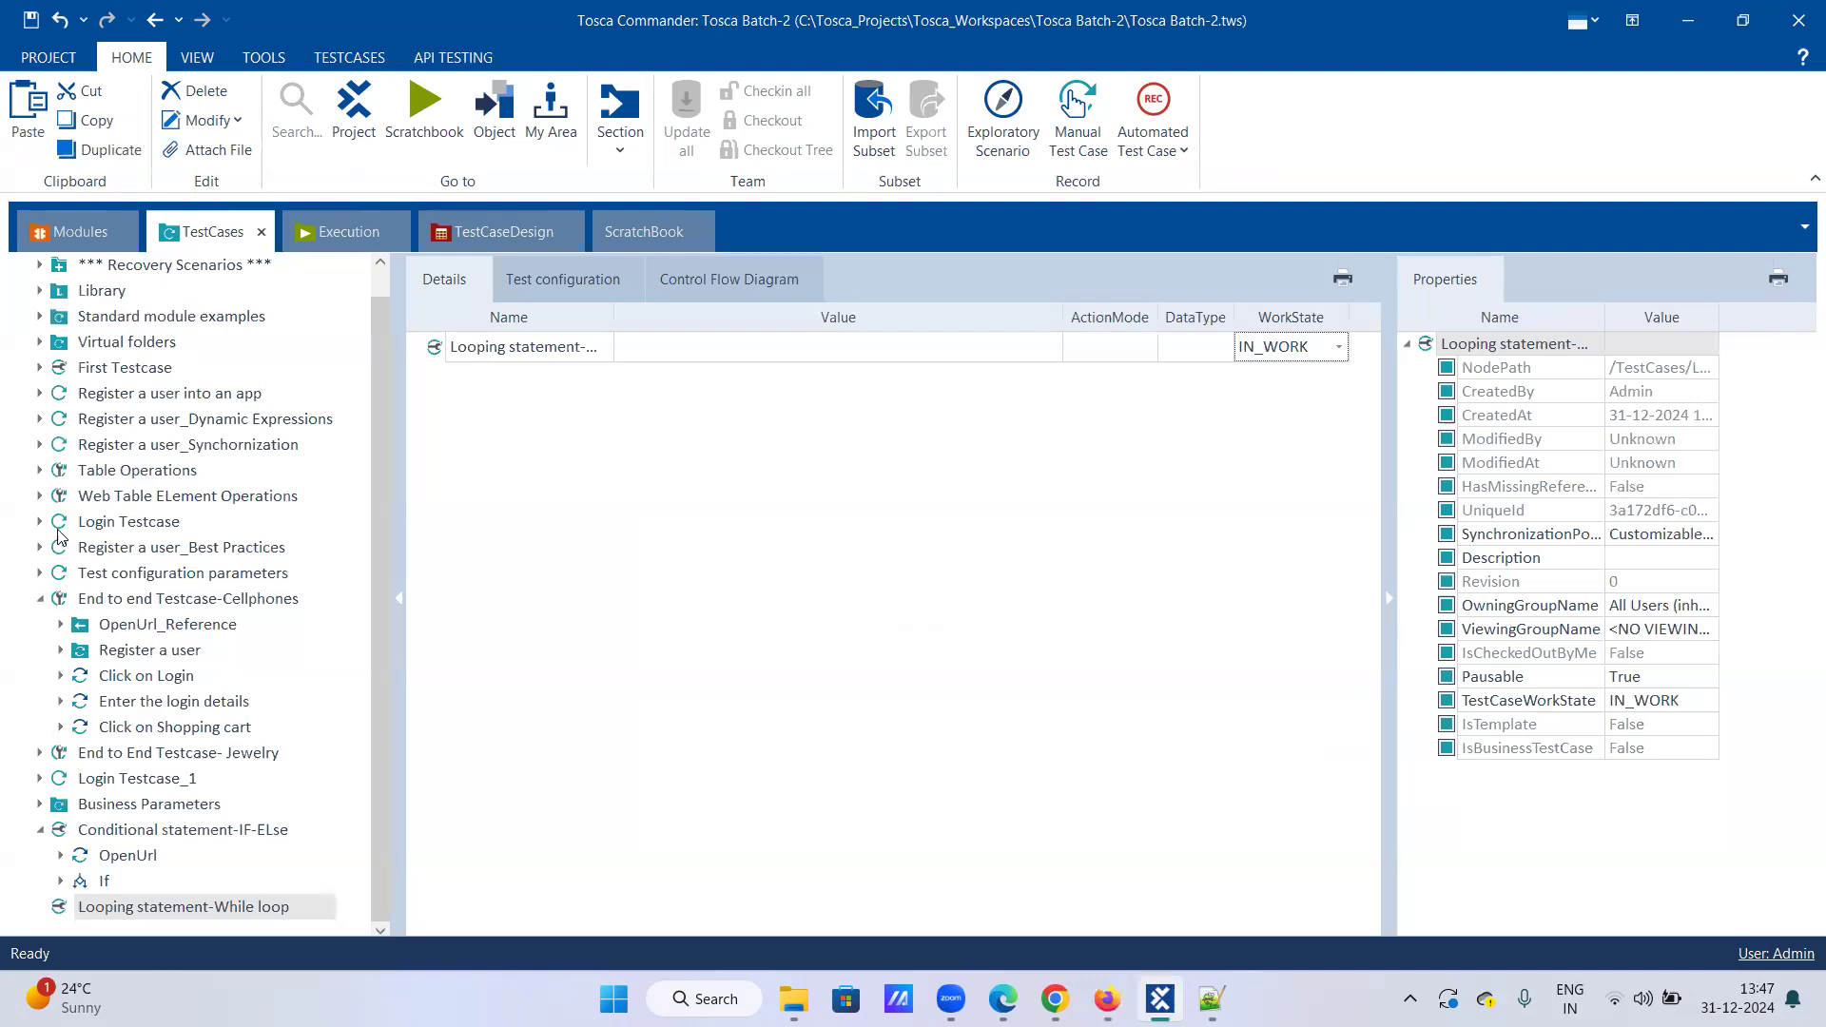
Step: Copy the Click on Shopping cart step into Looping statement-While loop and expand it
{"action": "left_click", "coordinate": [158, 729]}
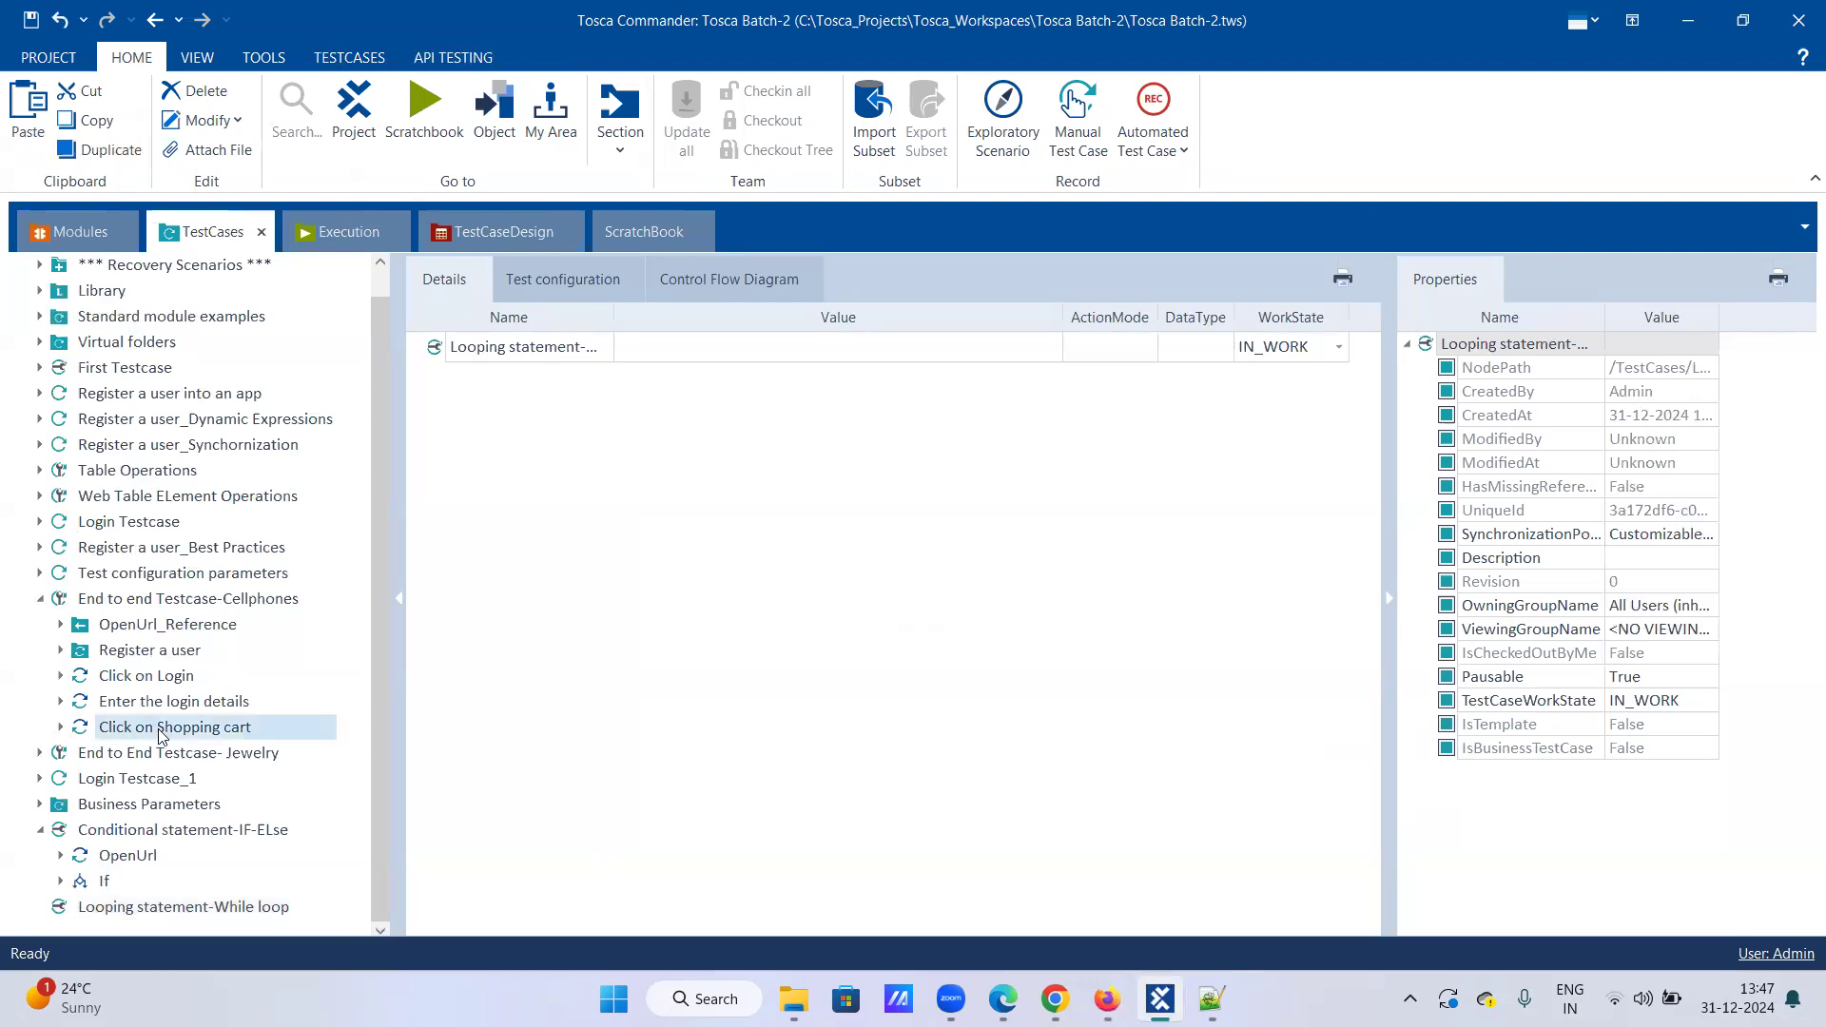
{"action": "right_click", "coordinate": [158, 728]}
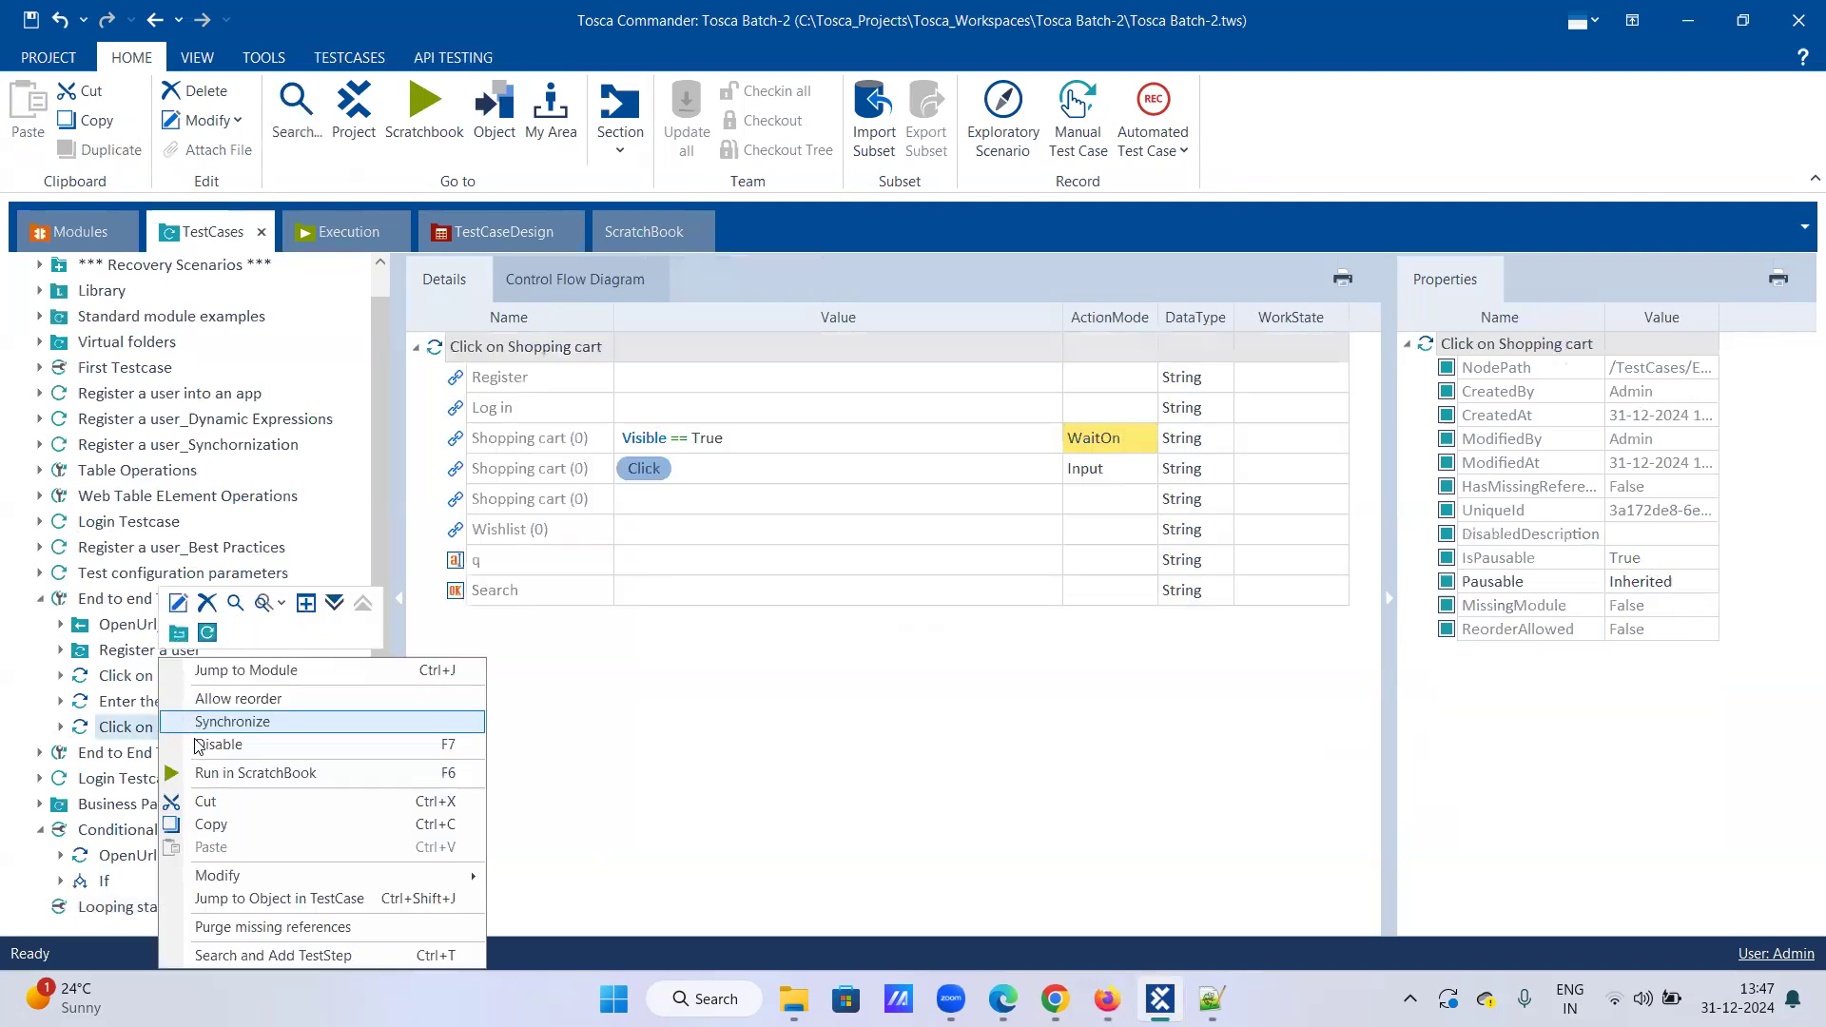
{"action": "left_click", "coordinate": [211, 823]}
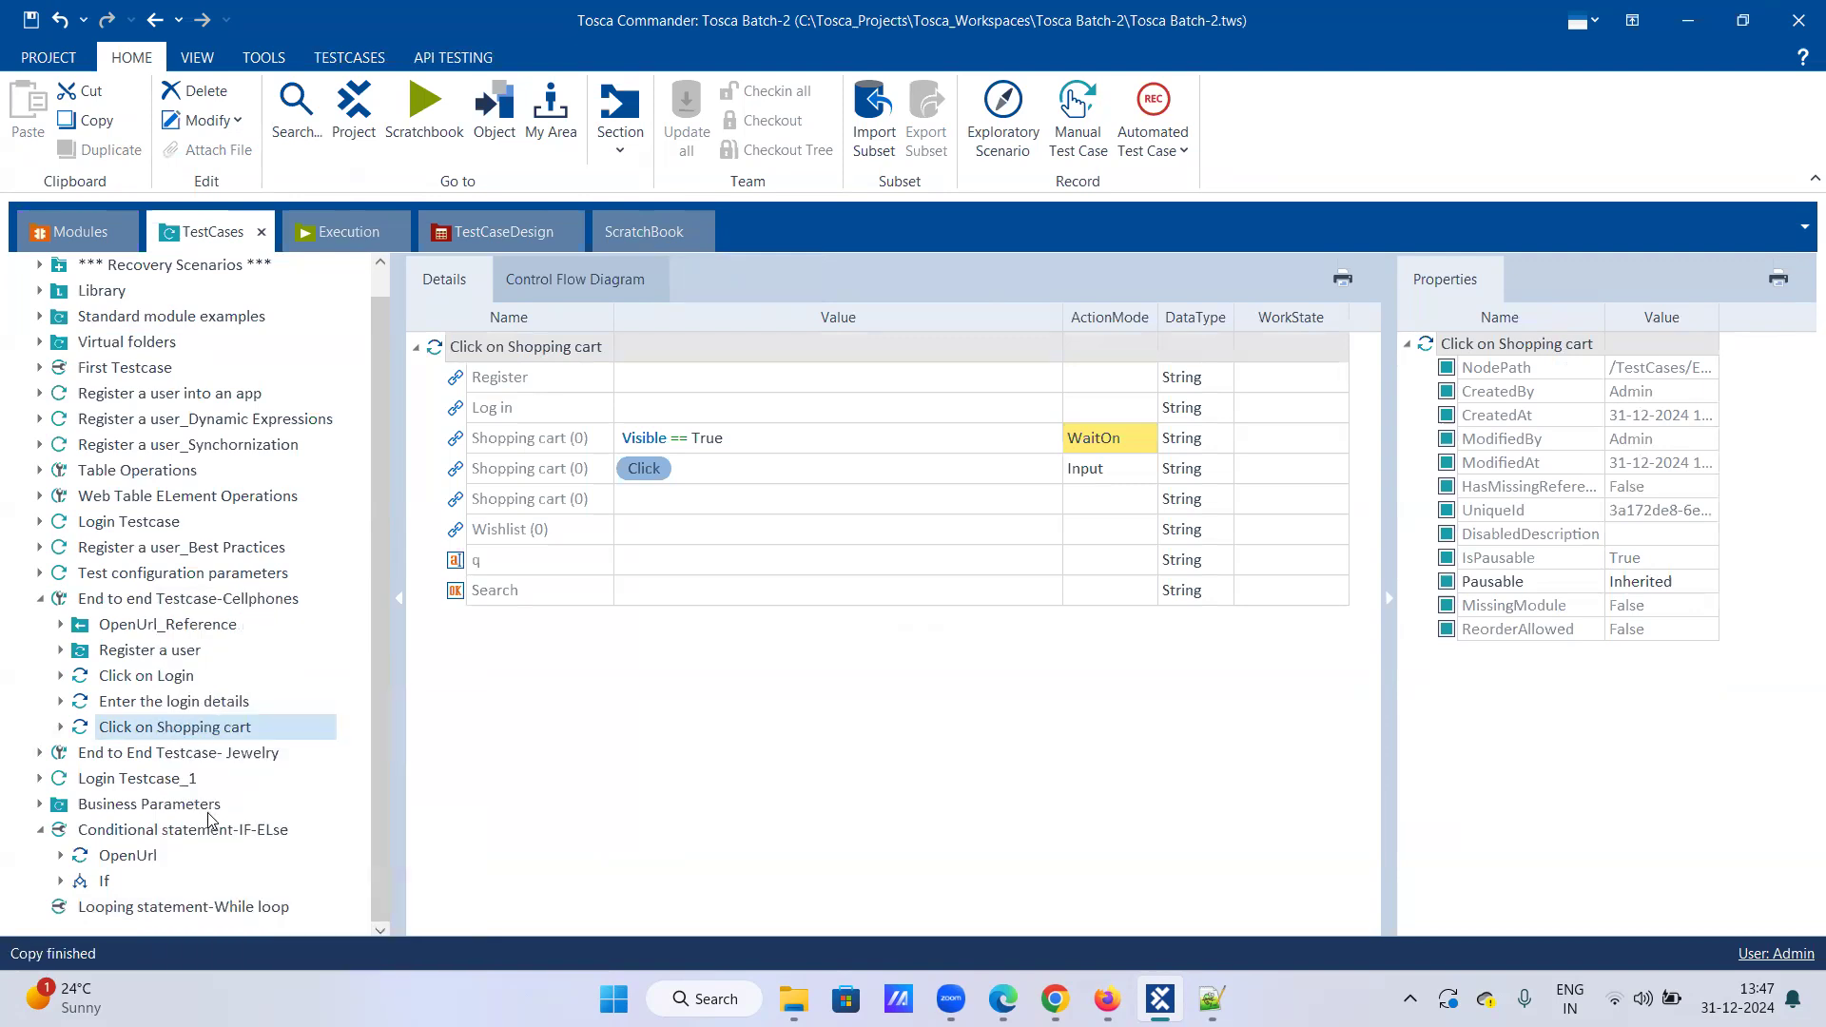
{"action": "left_click", "coordinate": [143, 910]}
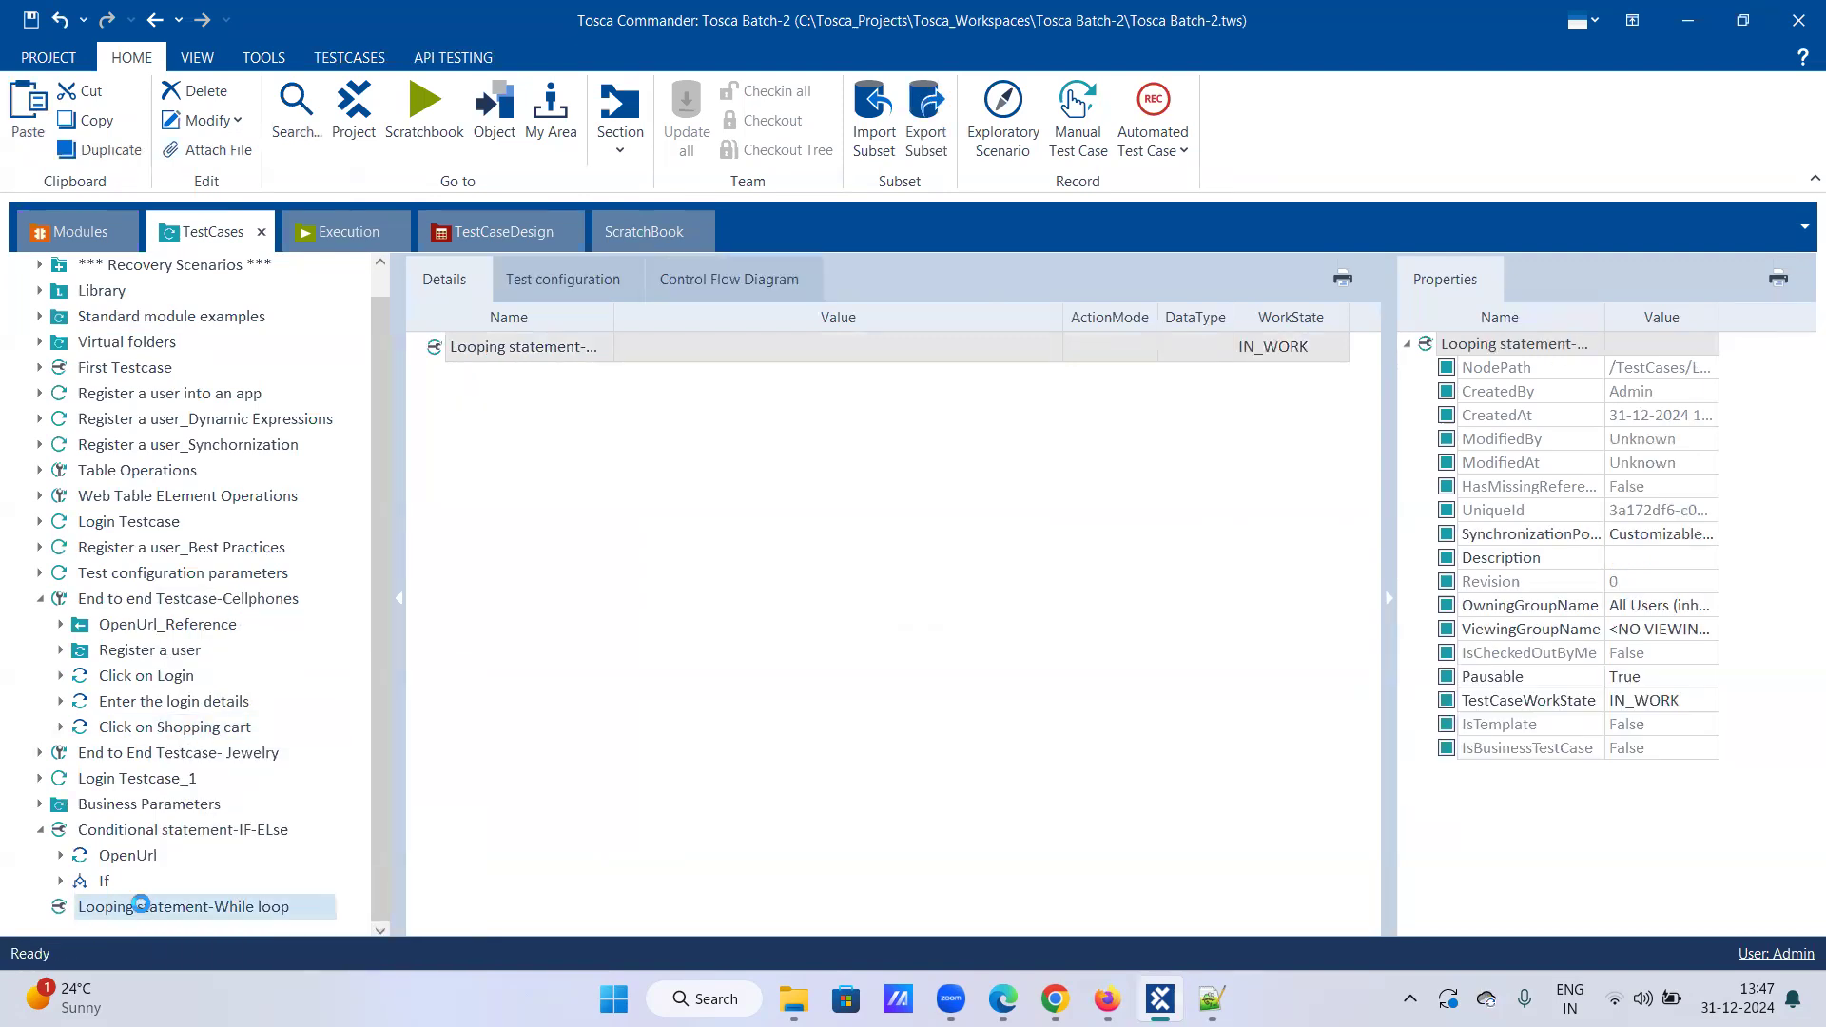
{"action": "right_click", "coordinate": [142, 908]}
{"action": "left_click", "coordinate": [210, 769]}
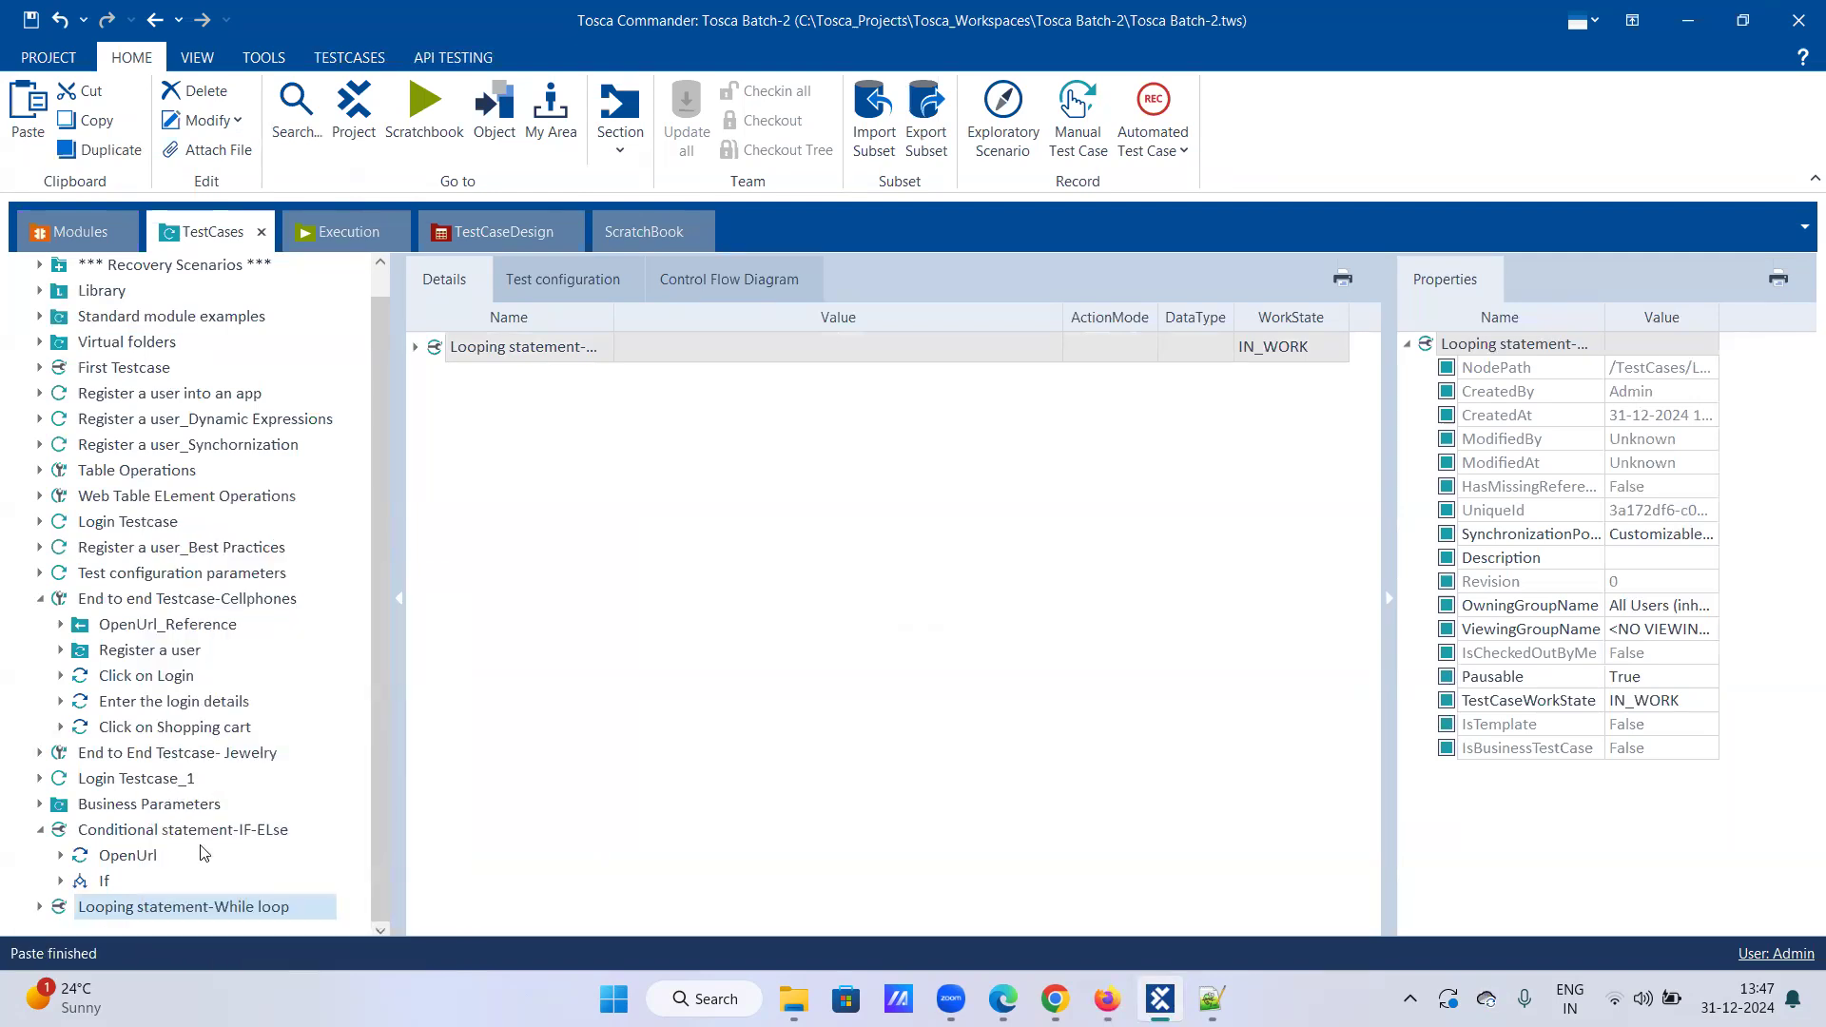
{"action": "left_click", "coordinate": [39, 907]}
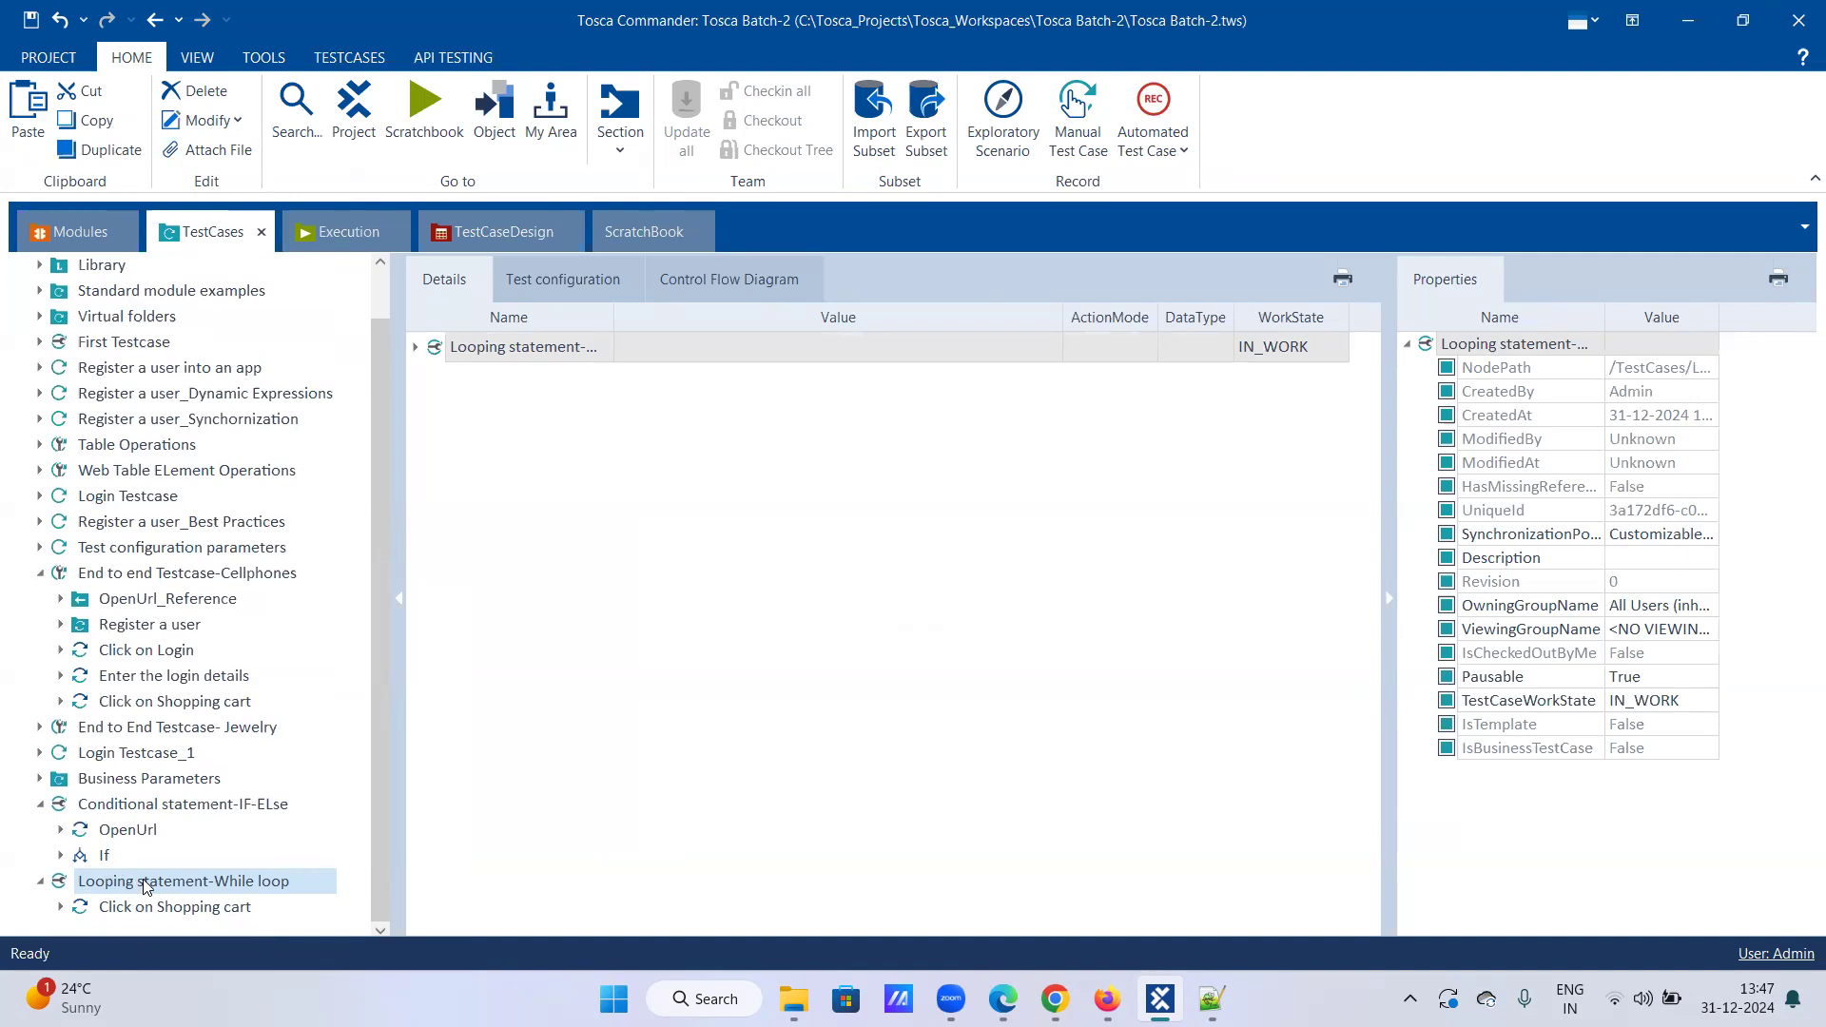
{"action": "right_click", "coordinate": [146, 888]}
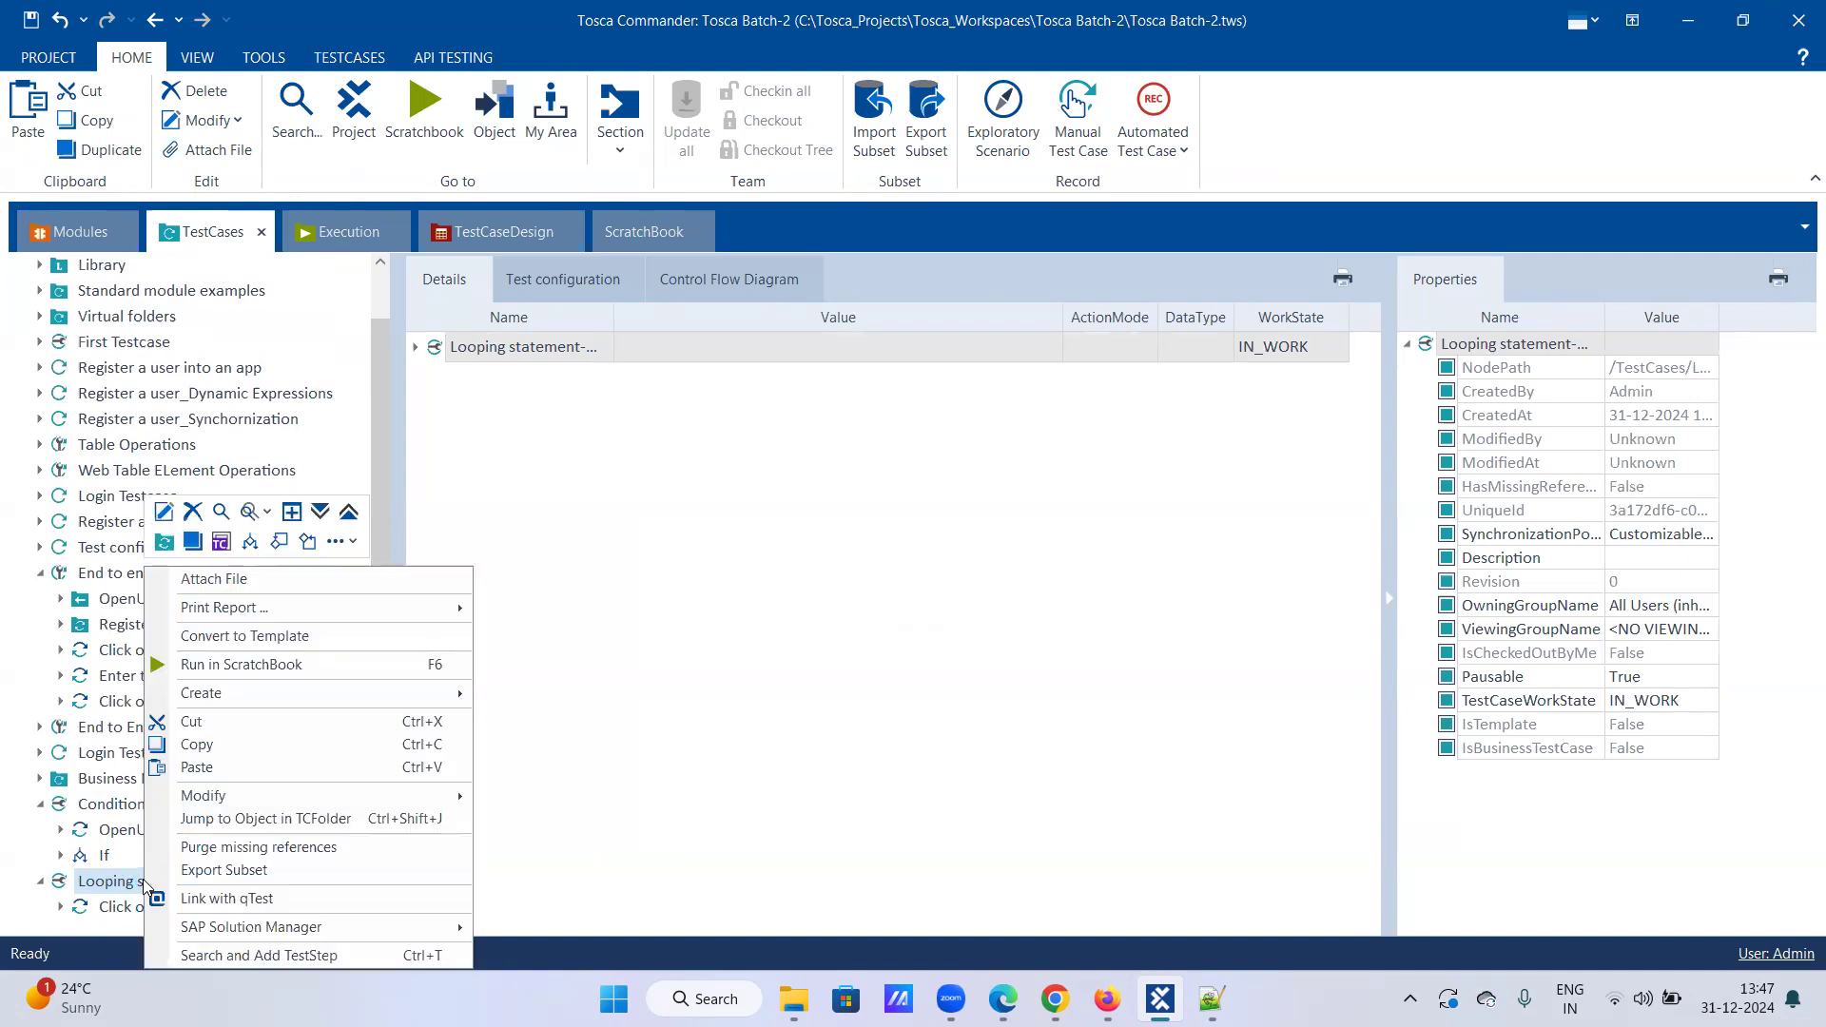
Step: Insert a While statement after Click on Shopping cart, showing its Condition and Loop parts
{"action": "left_click", "coordinate": [307, 542]}
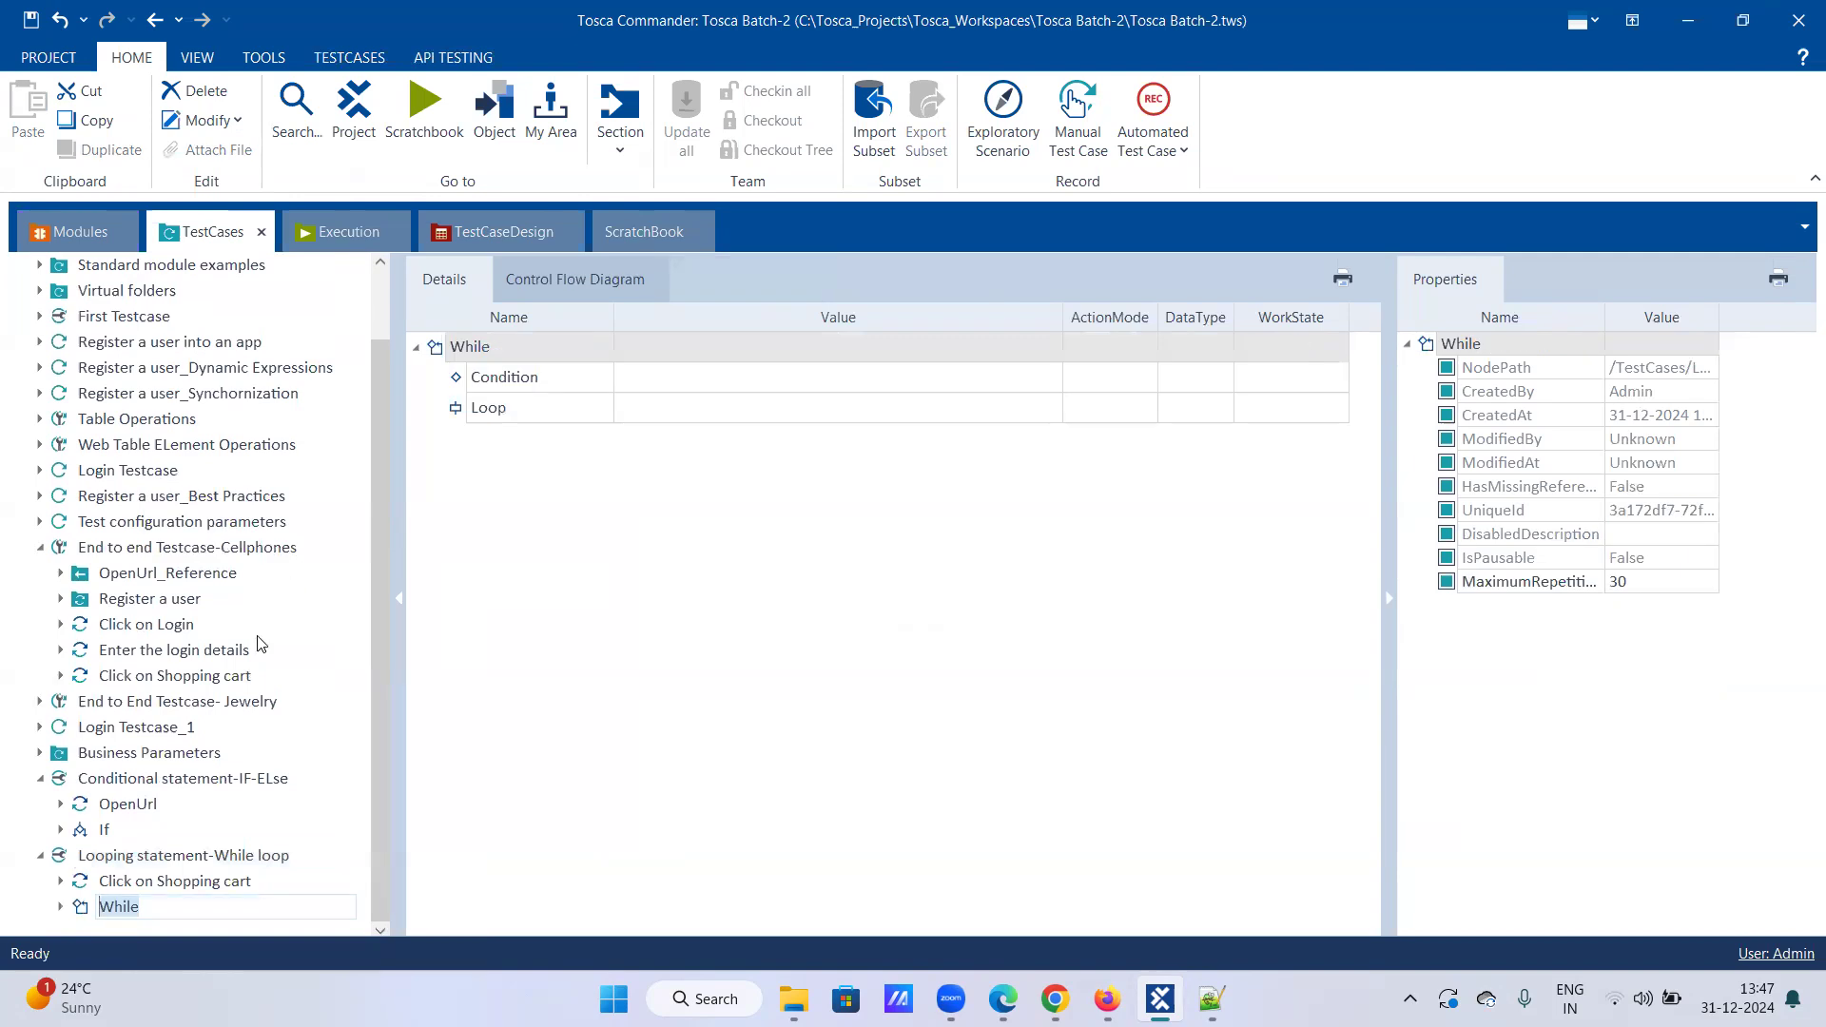
{"action": "left_click", "coordinate": [60, 907]}
{"action": "scroll", "coordinate": [60, 909], "scroll_direction": "down", "scroll_amount": 1}
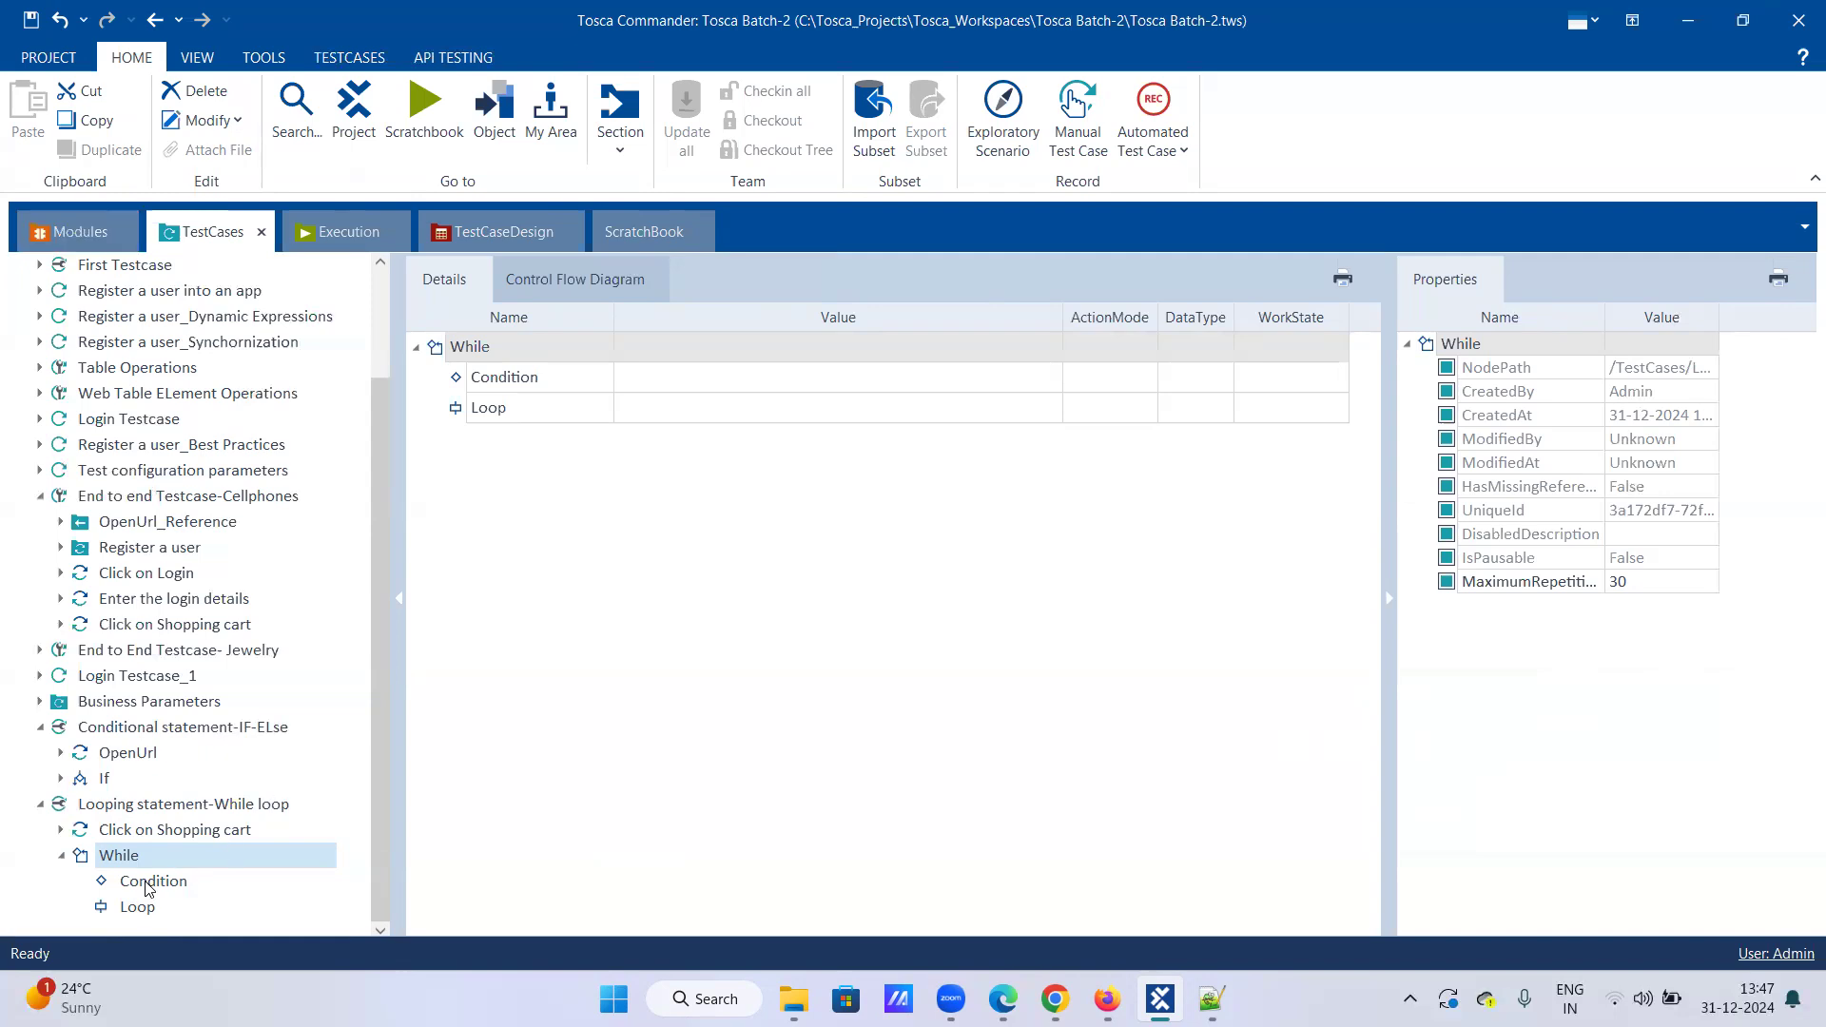
Step: Drag the Demo Web Shop. Shopping Cart module into the While statement's Condition
{"action": "left_click", "coordinate": [97, 240]}
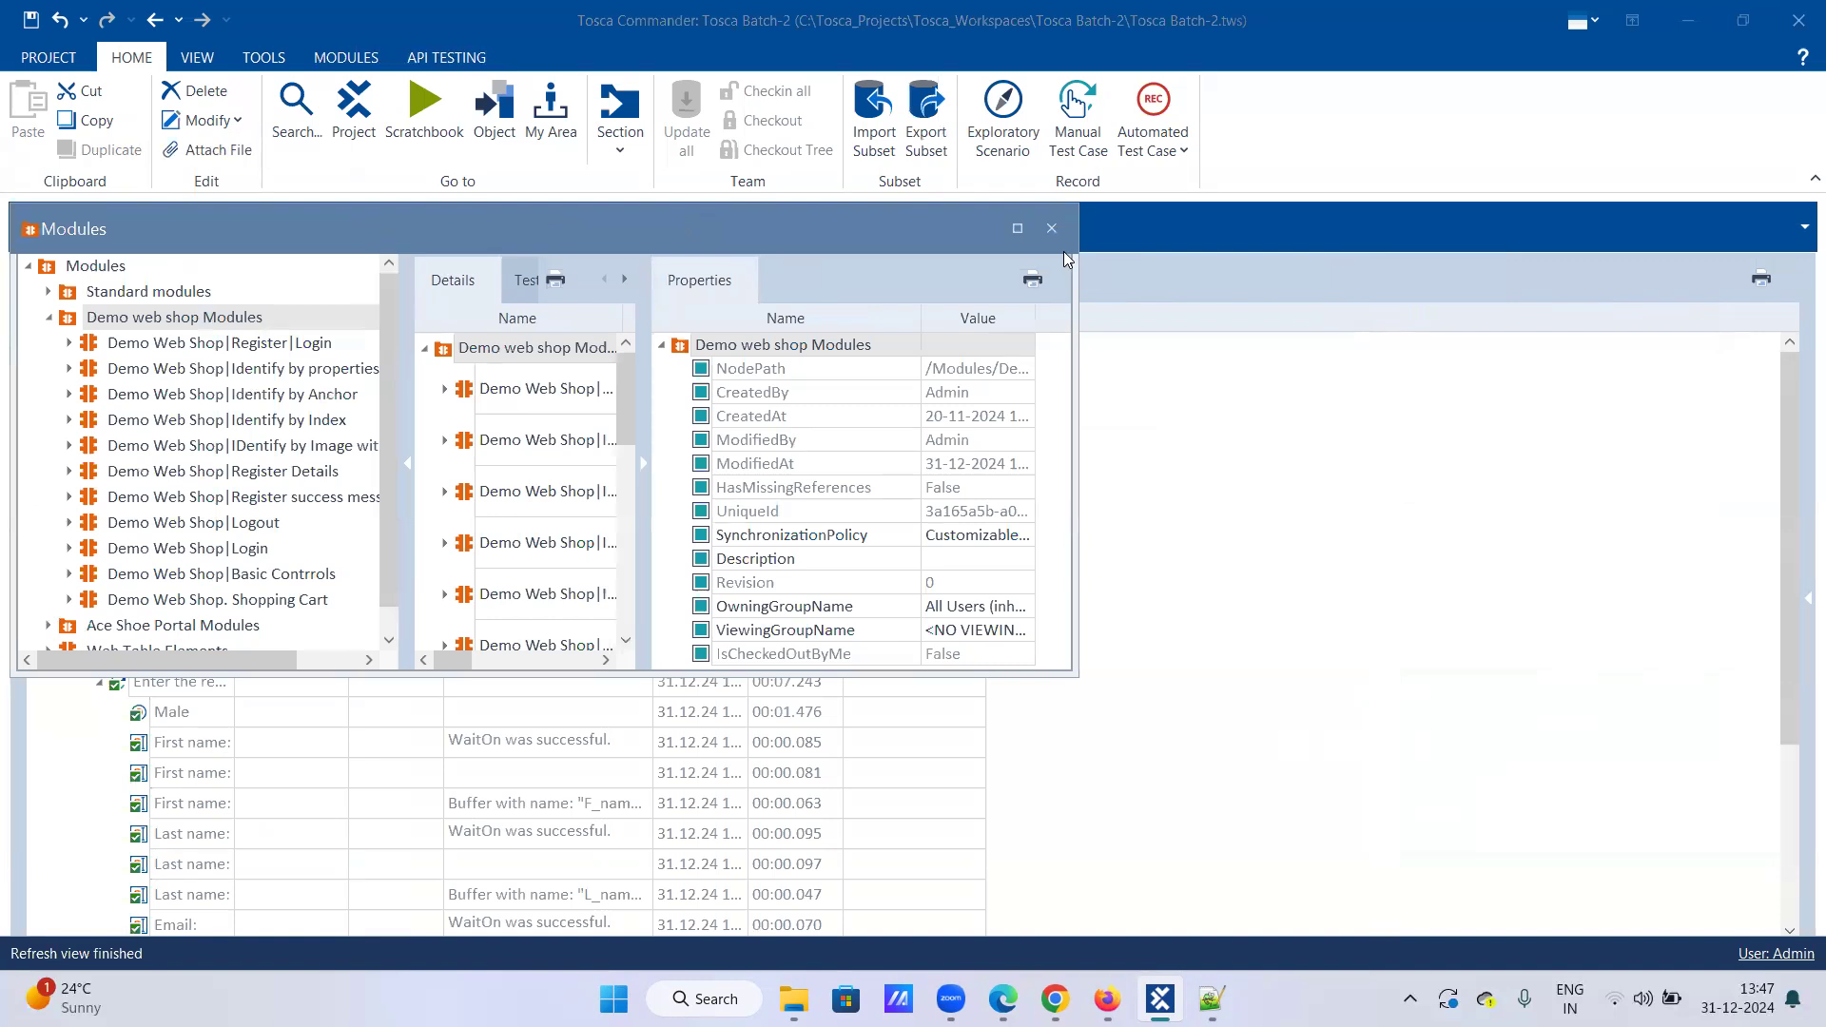
{"action": "double_click", "coordinate": [711, 238]}
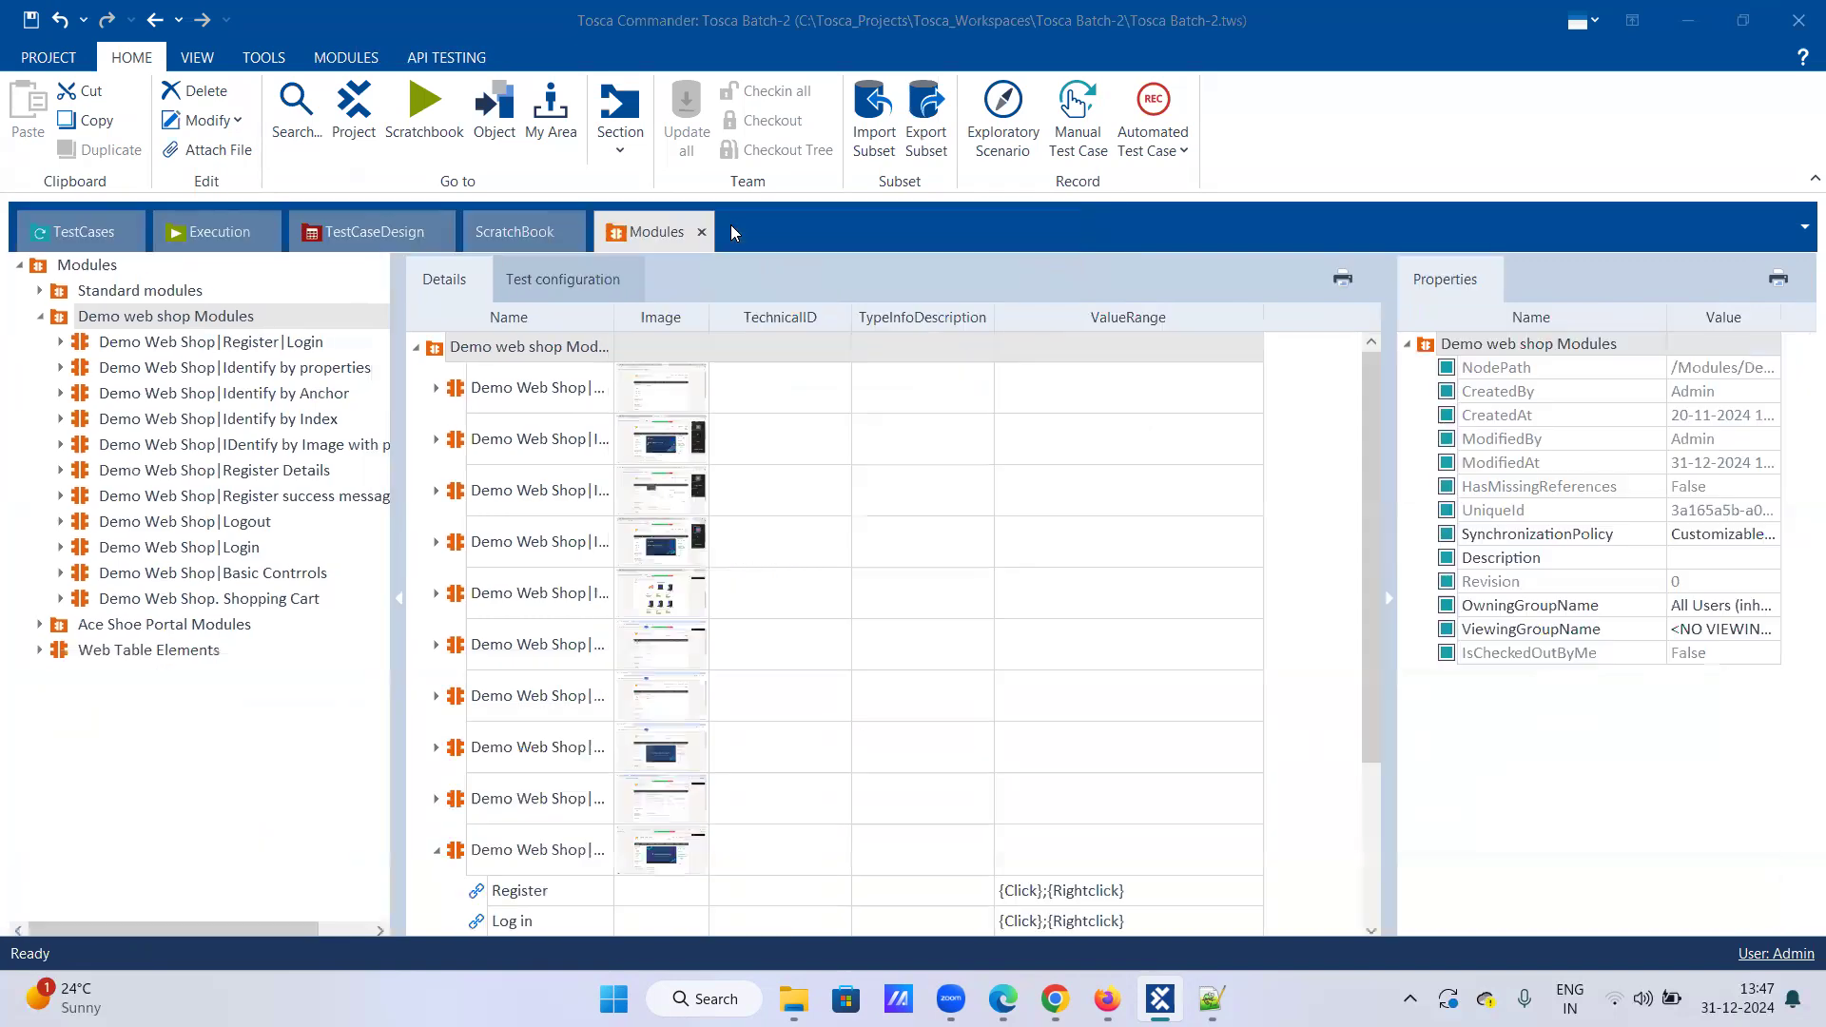
{"action": "left_click_drag", "start_coordinate": [599, 237], "coordinate": [95, 242]}
{"action": "left_click", "coordinate": [222, 601]}
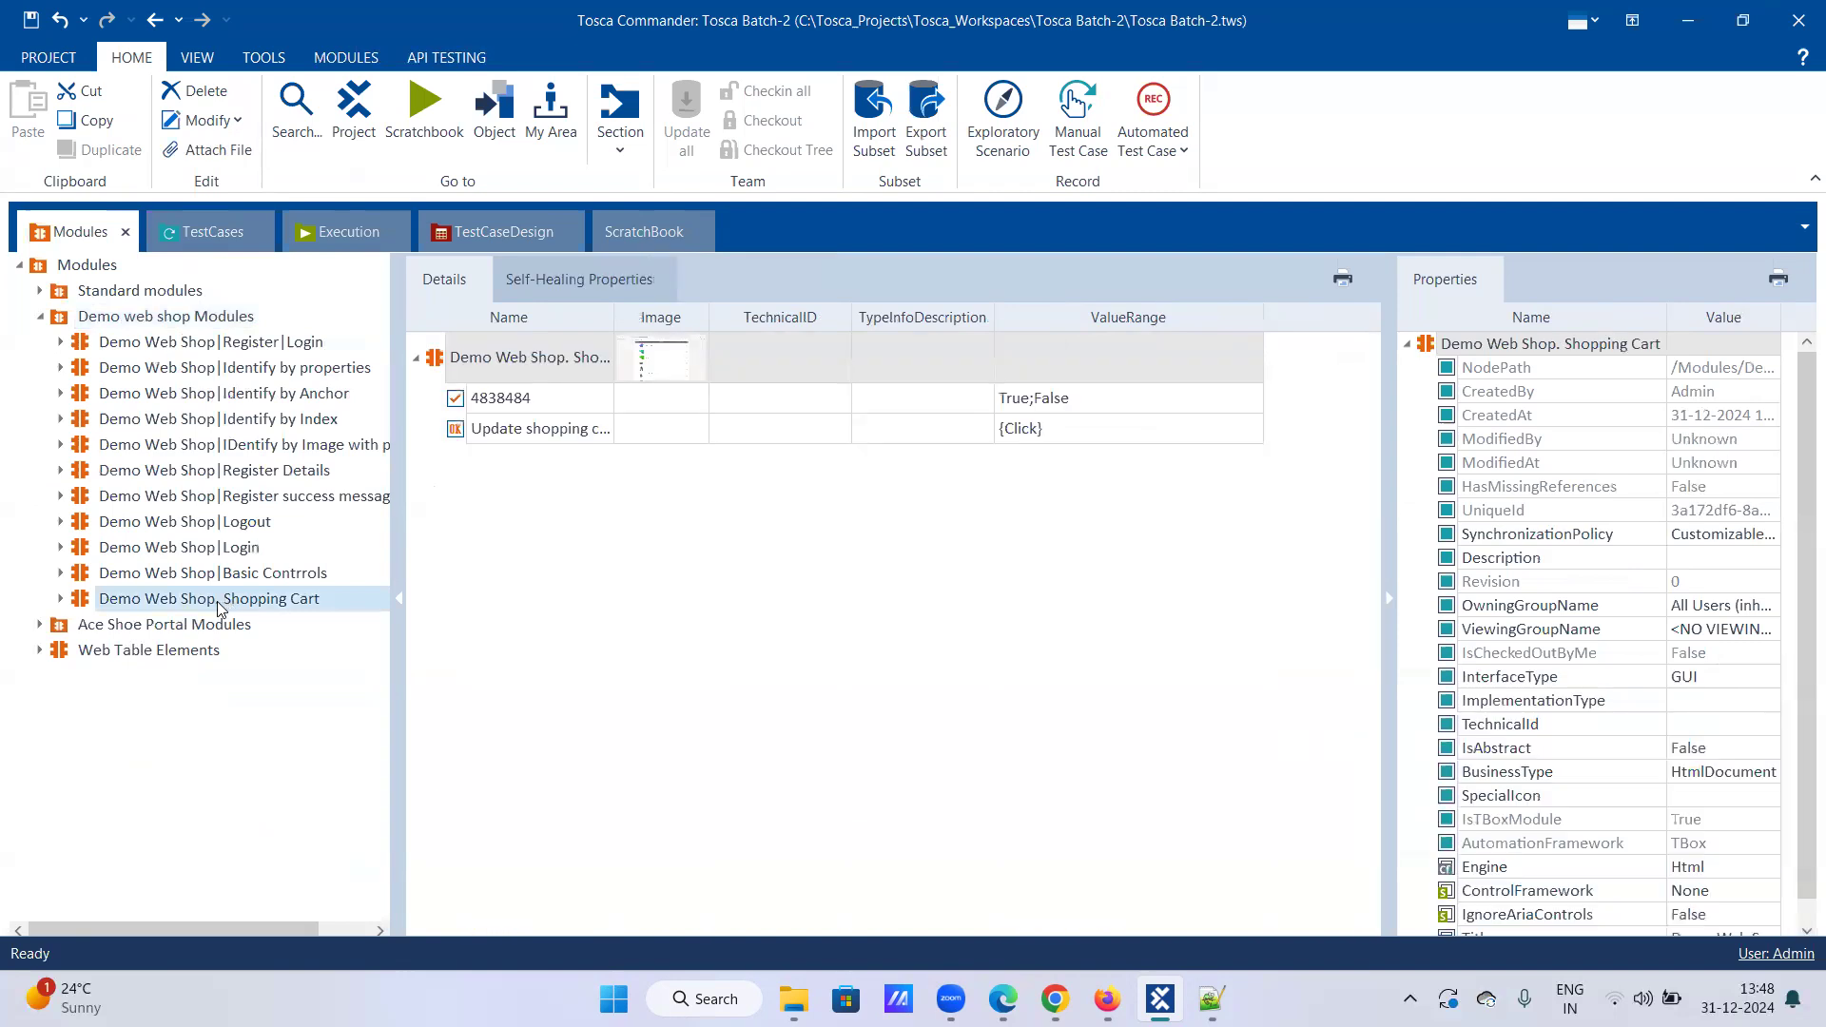
{"action": "left_click_drag", "start_coordinate": [217, 605], "coordinate": [149, 886]}
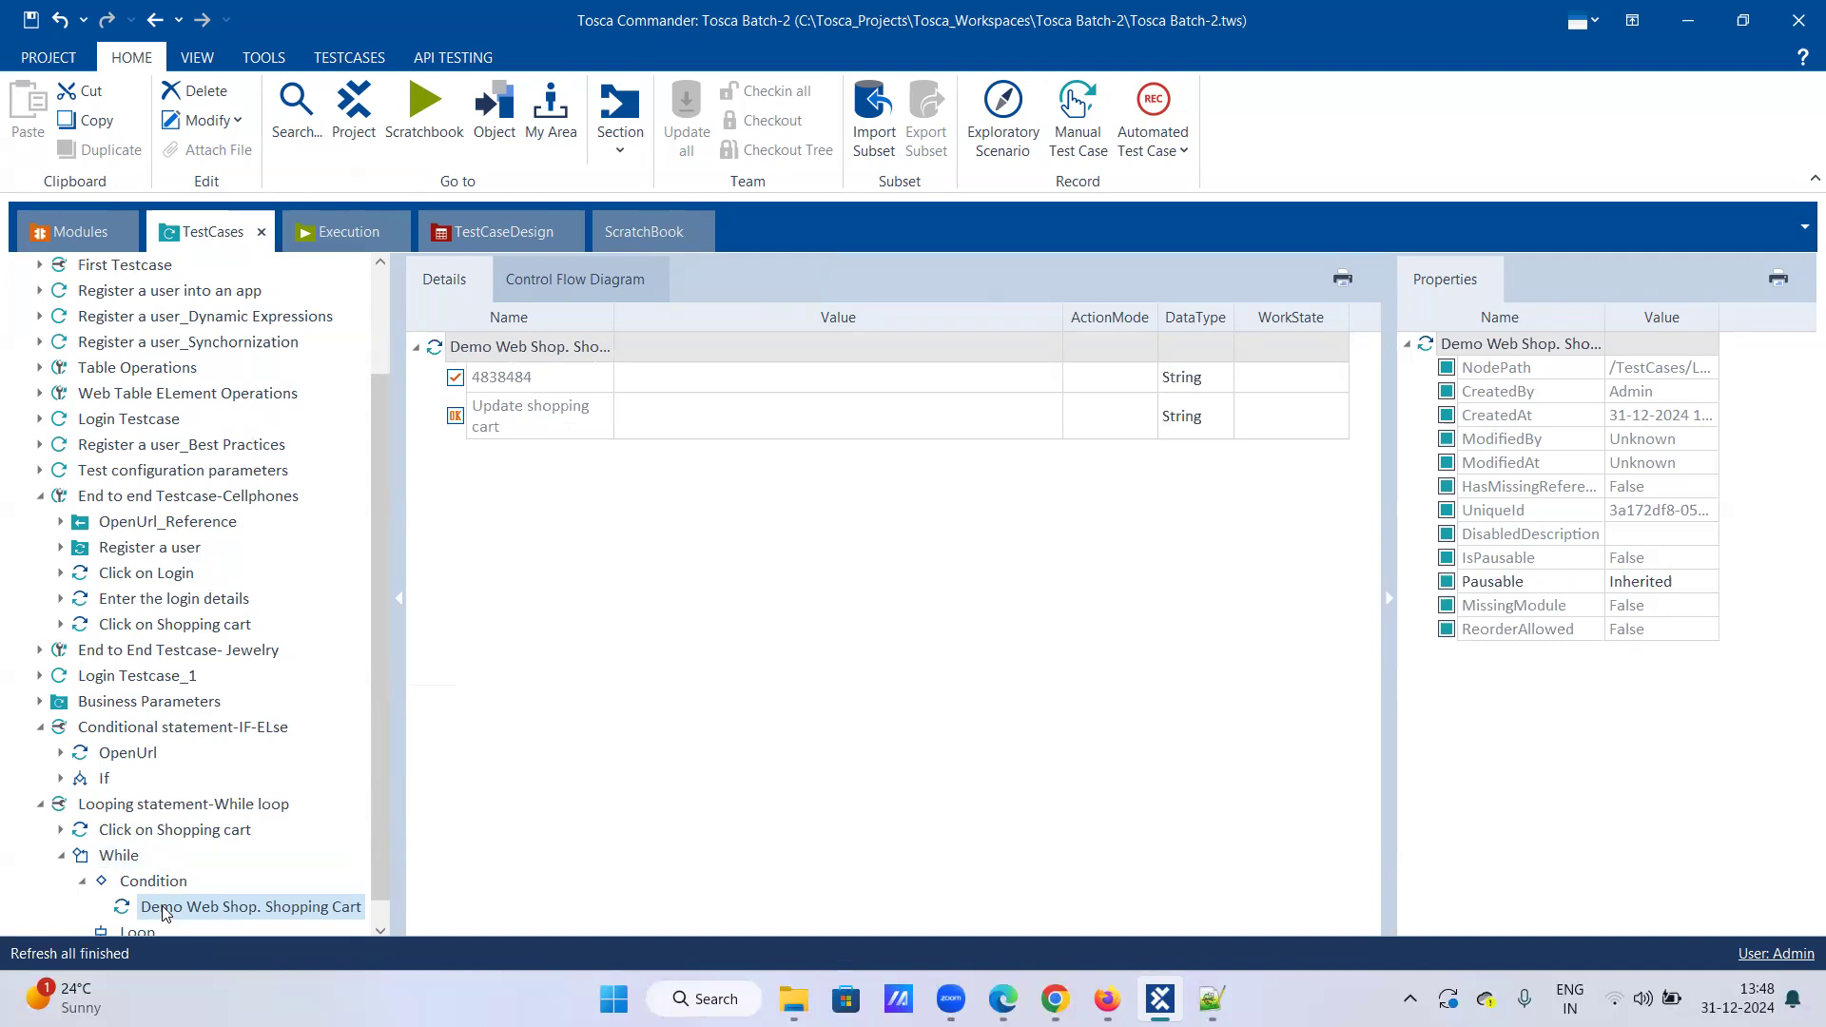
Step: Rename the condition step to 'Verify if checkbox is present'
{"action": "right_click", "coordinate": [162, 907]}
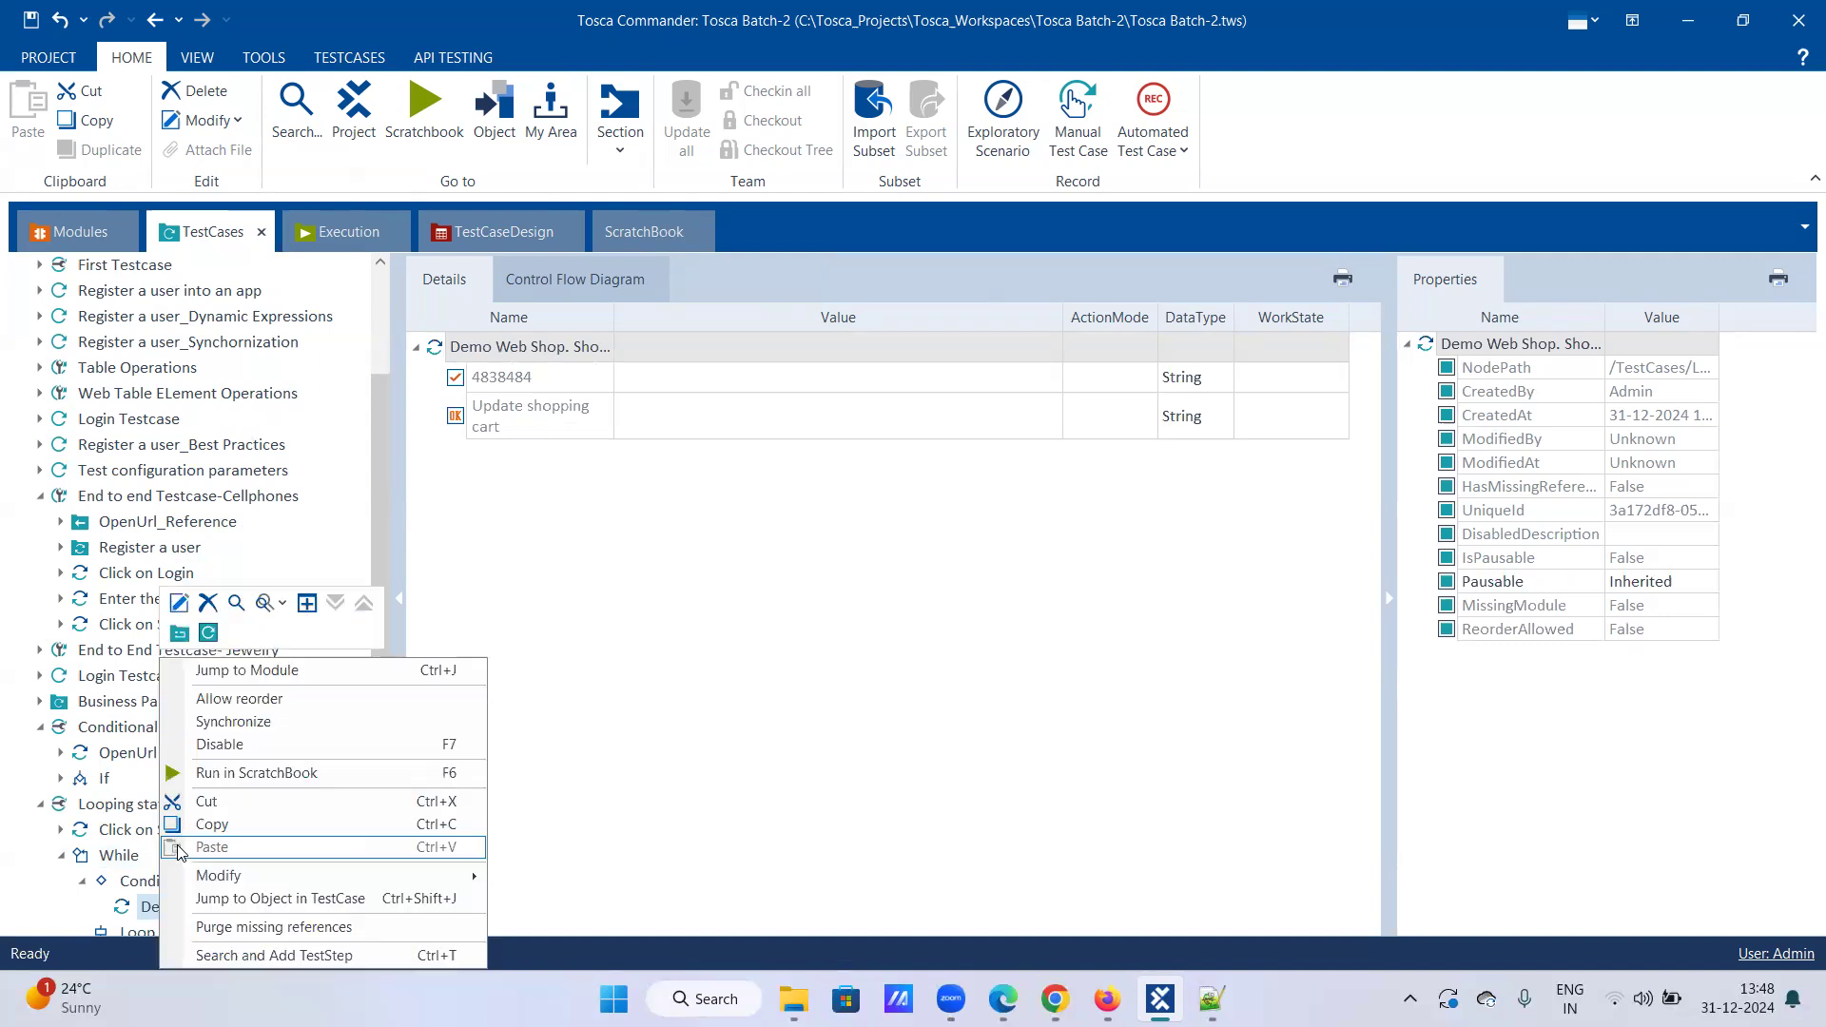
{"action": "left_click", "coordinate": [180, 604]}
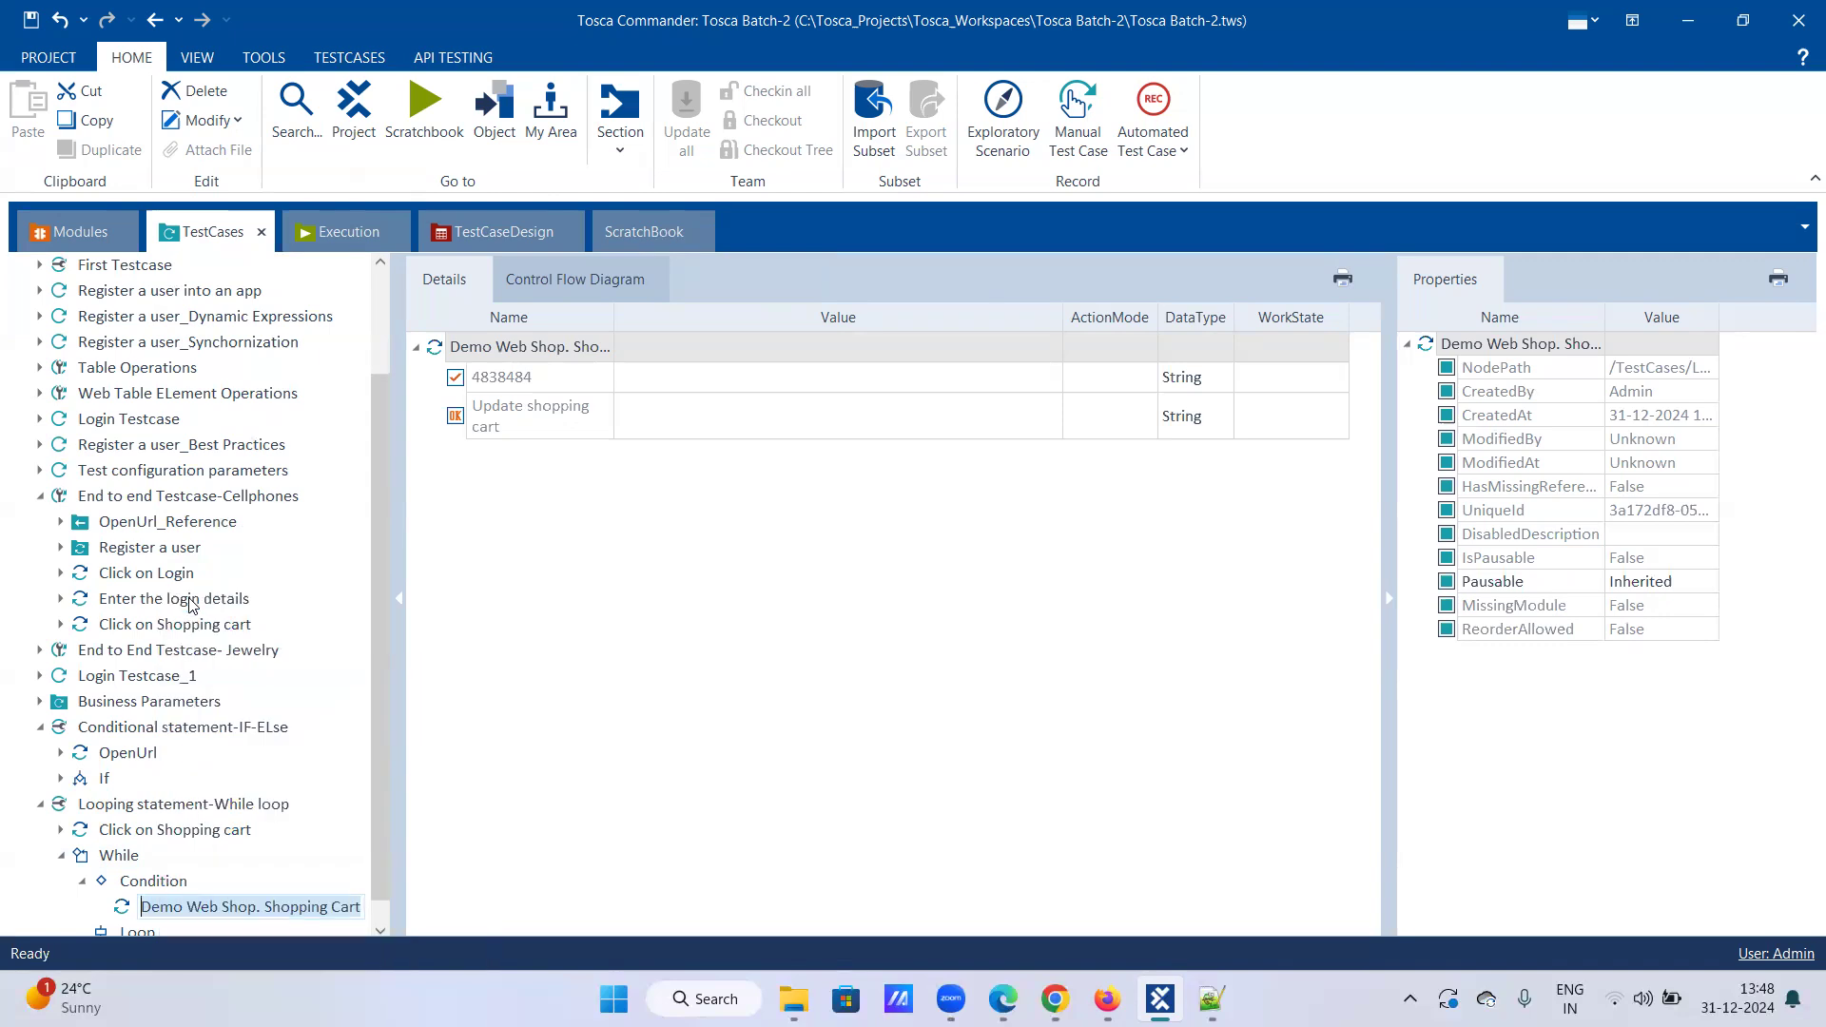
{"action": "type", "text": "Verify if checkbox is present"}
{"action": "key", "text": "Return"}
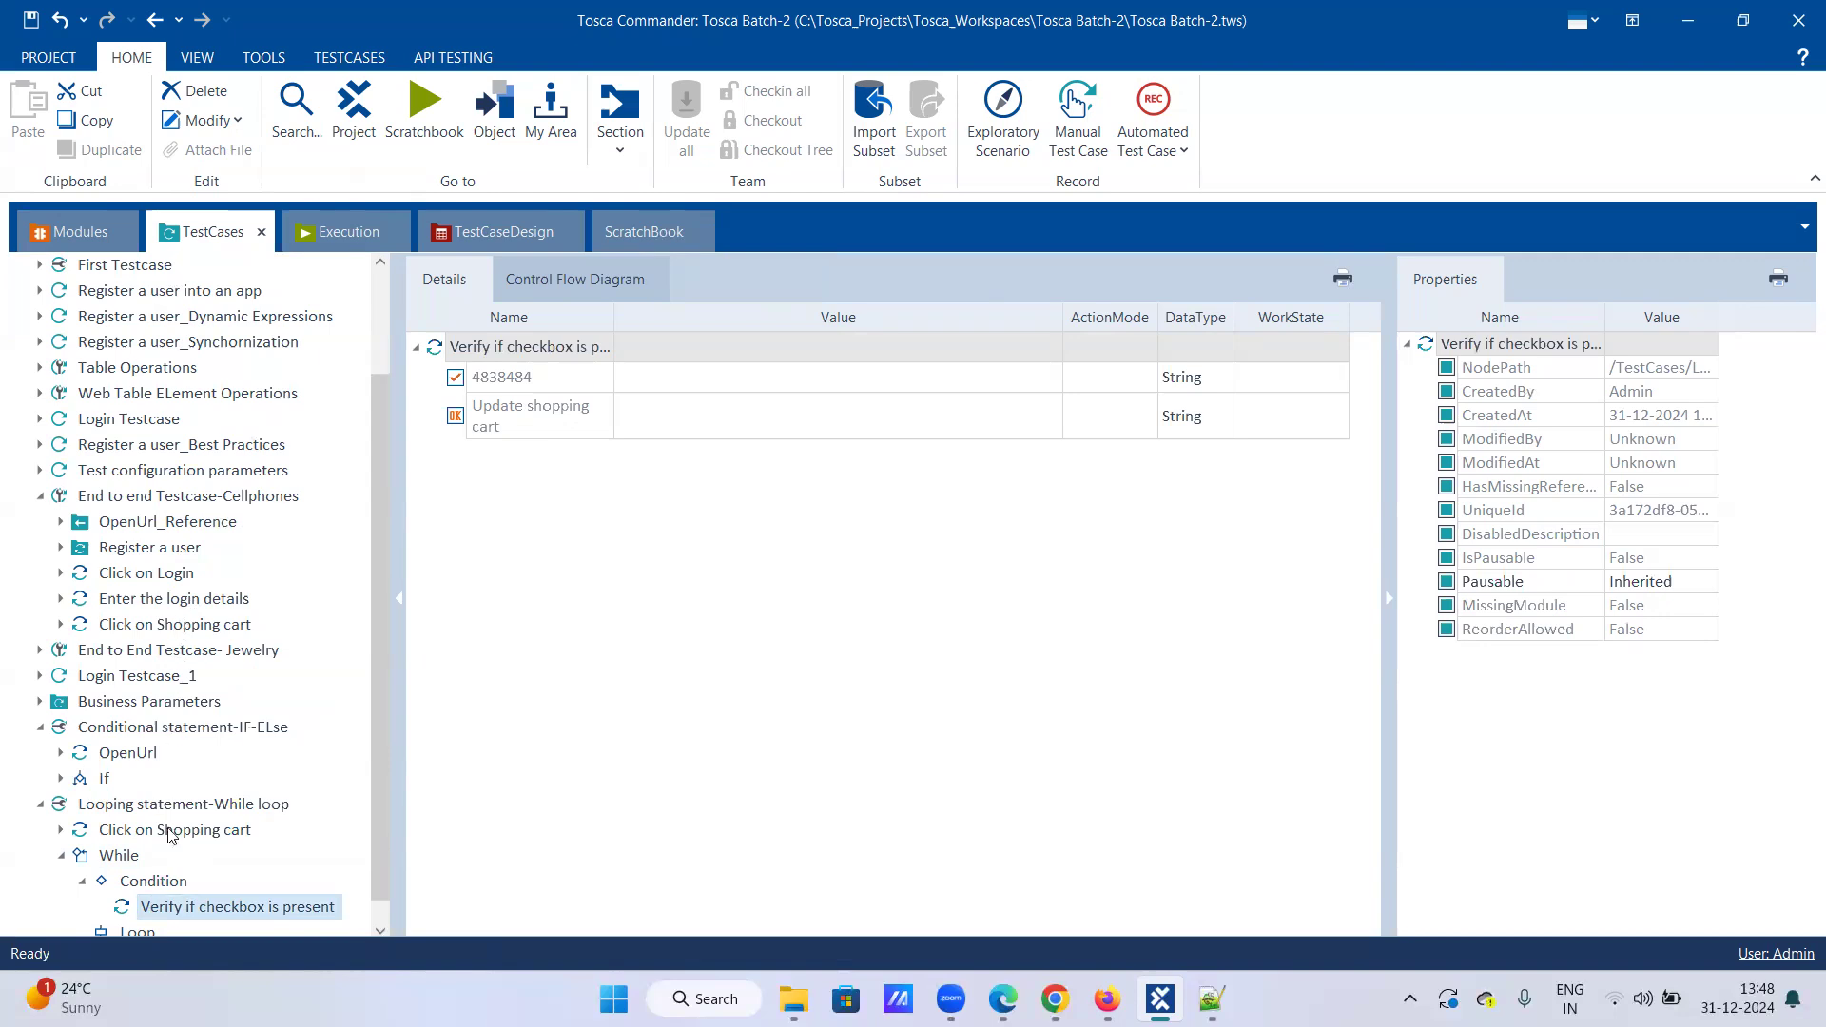
Step: Make the step verify checkbox 4838484 Visible == True with ActionMode Verify
{"action": "left_click", "coordinate": [716, 389]}
{"action": "left_click", "coordinate": [720, 393]}
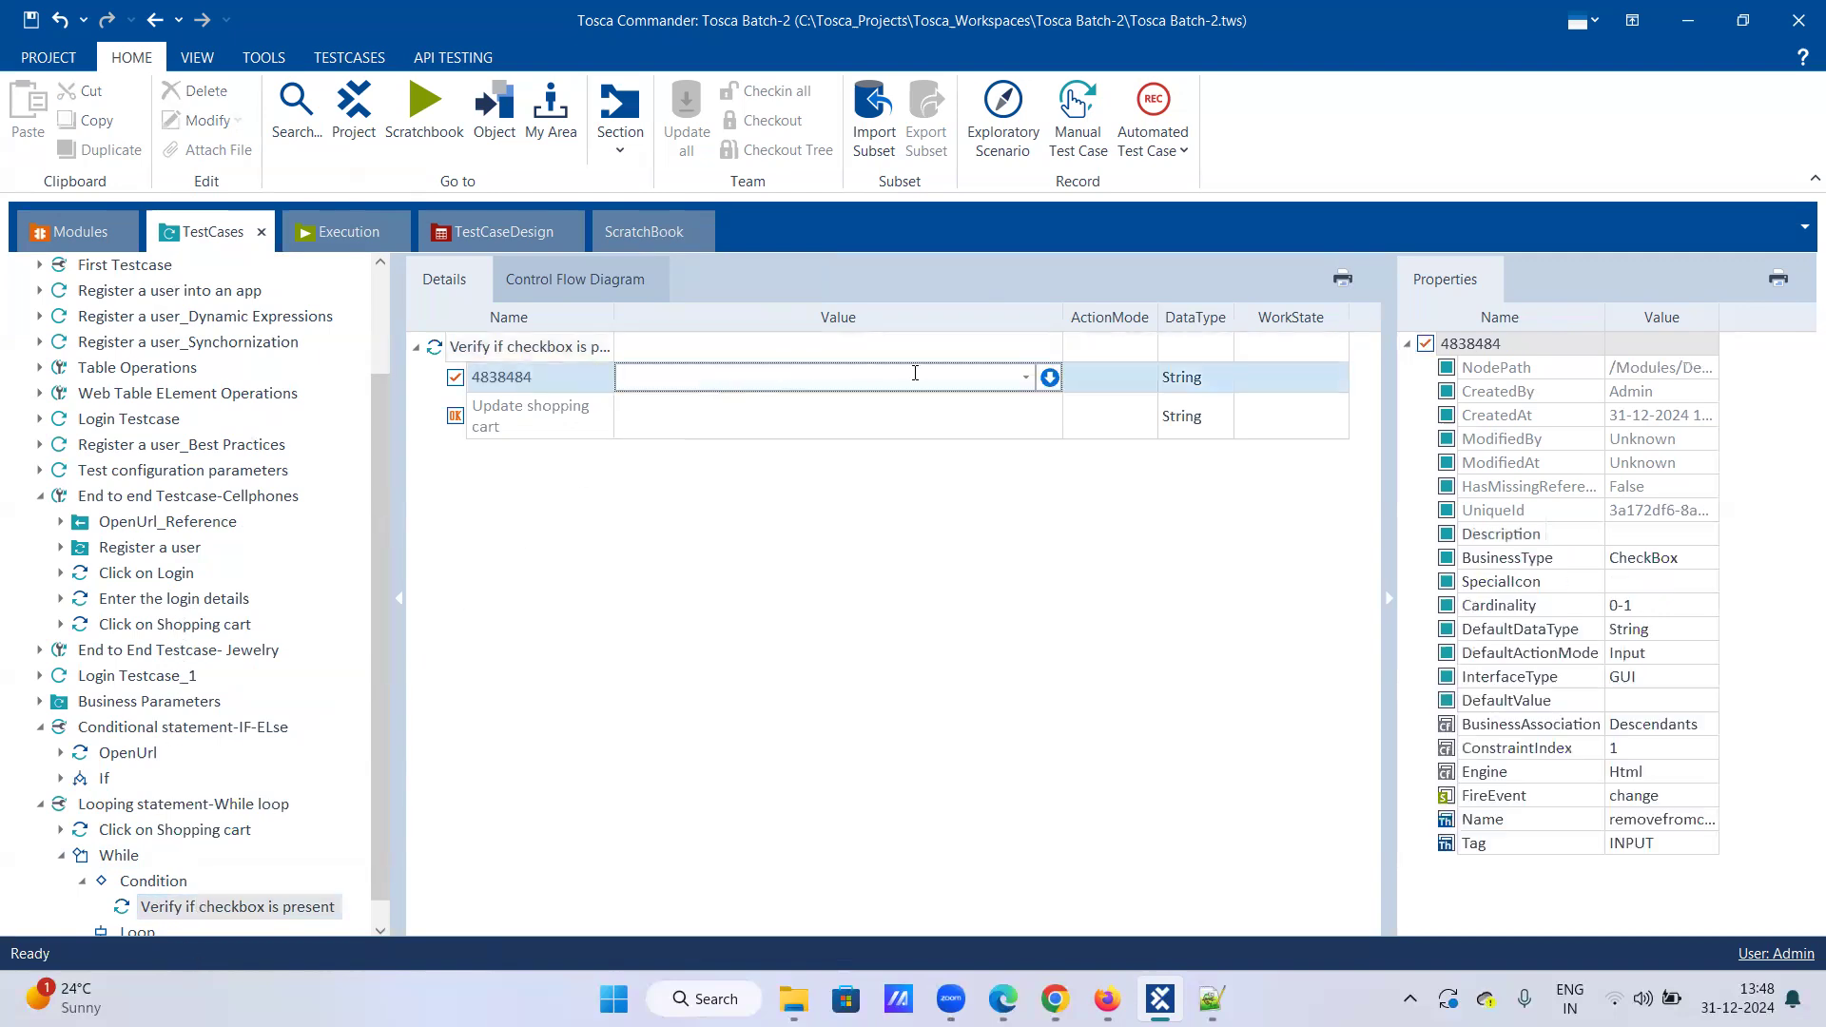
{"action": "left_click", "coordinate": [1048, 376]}
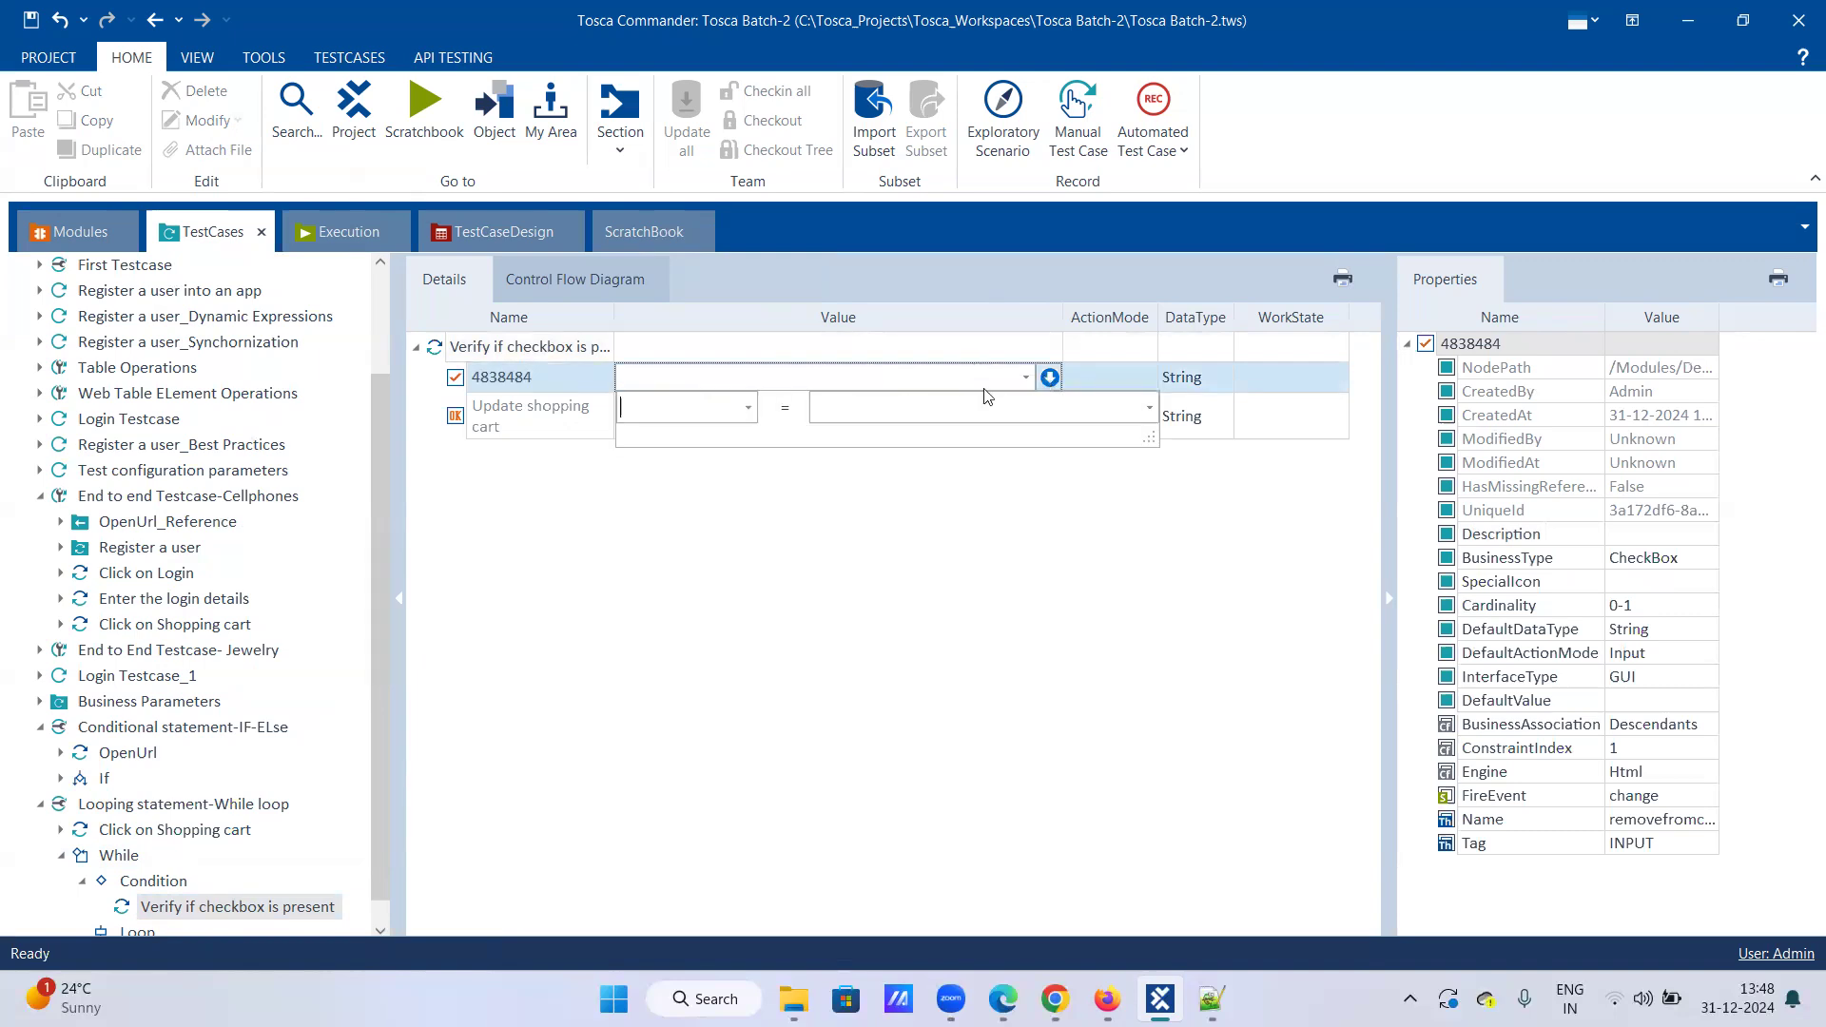
{"action": "left_click", "coordinate": [748, 409]}
{"action": "left_click", "coordinate": [666, 538]}
{"action": "left_click", "coordinate": [861, 409]}
{"action": "type", "text": "True"}
{"action": "left_click", "coordinate": [1156, 376]}
{"action": "left_click", "coordinate": [1147, 376]}
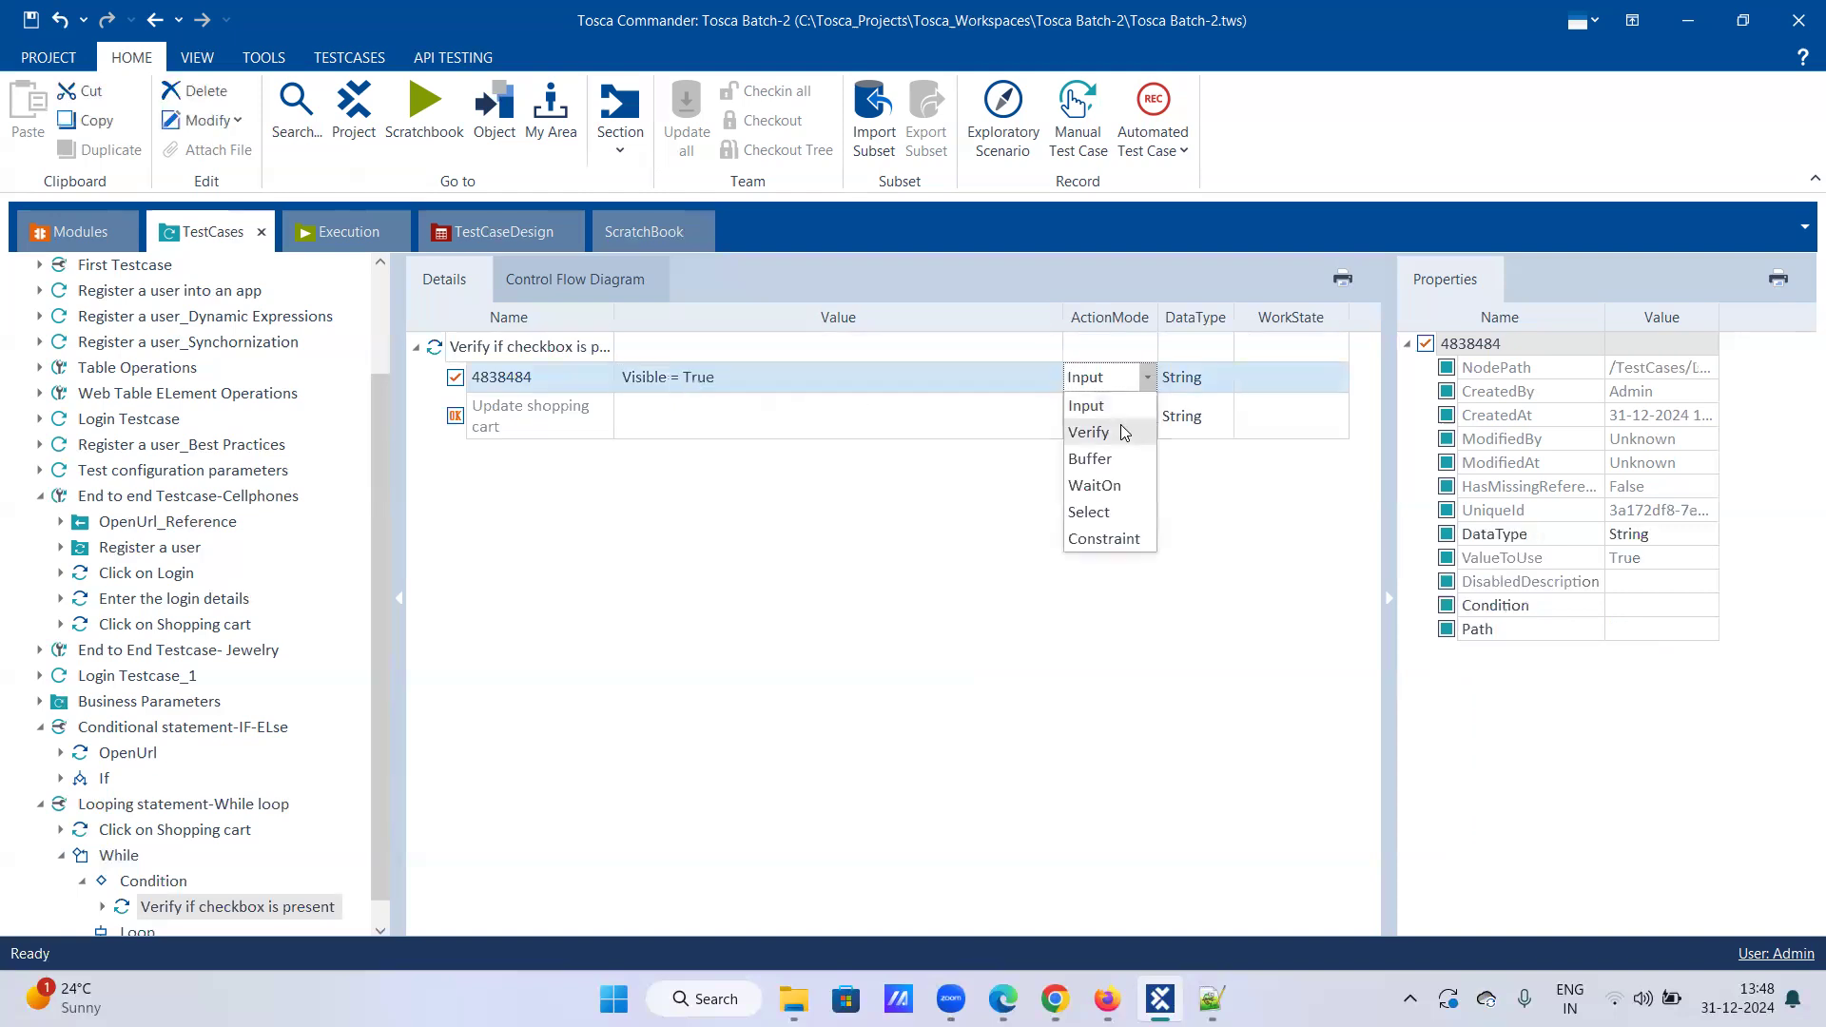
{"action": "left_click", "coordinate": [1088, 433]}
{"action": "left_click", "coordinate": [956, 418]}
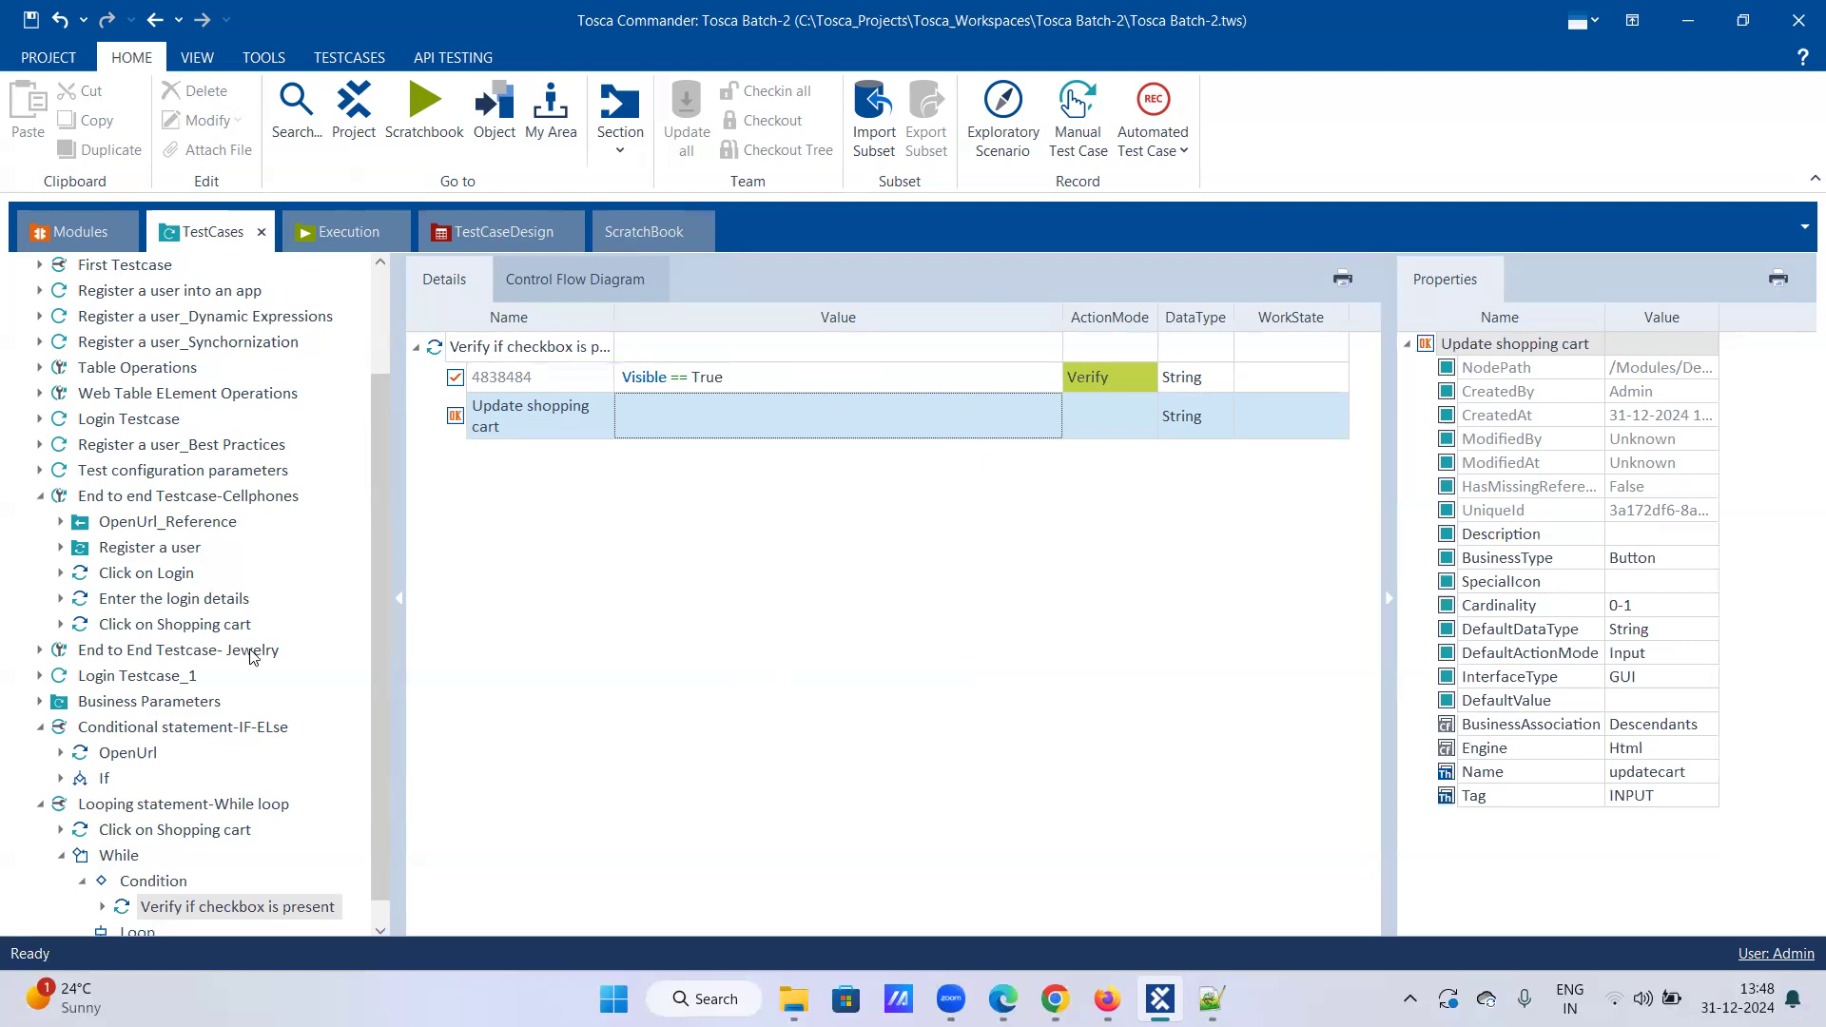
{"action": "right_click", "coordinate": [181, 908]}
Step: Copy the Verify if checkbox is present step, removing the duplicate pasted under Condition
{"action": "left_click", "coordinate": [219, 829]}
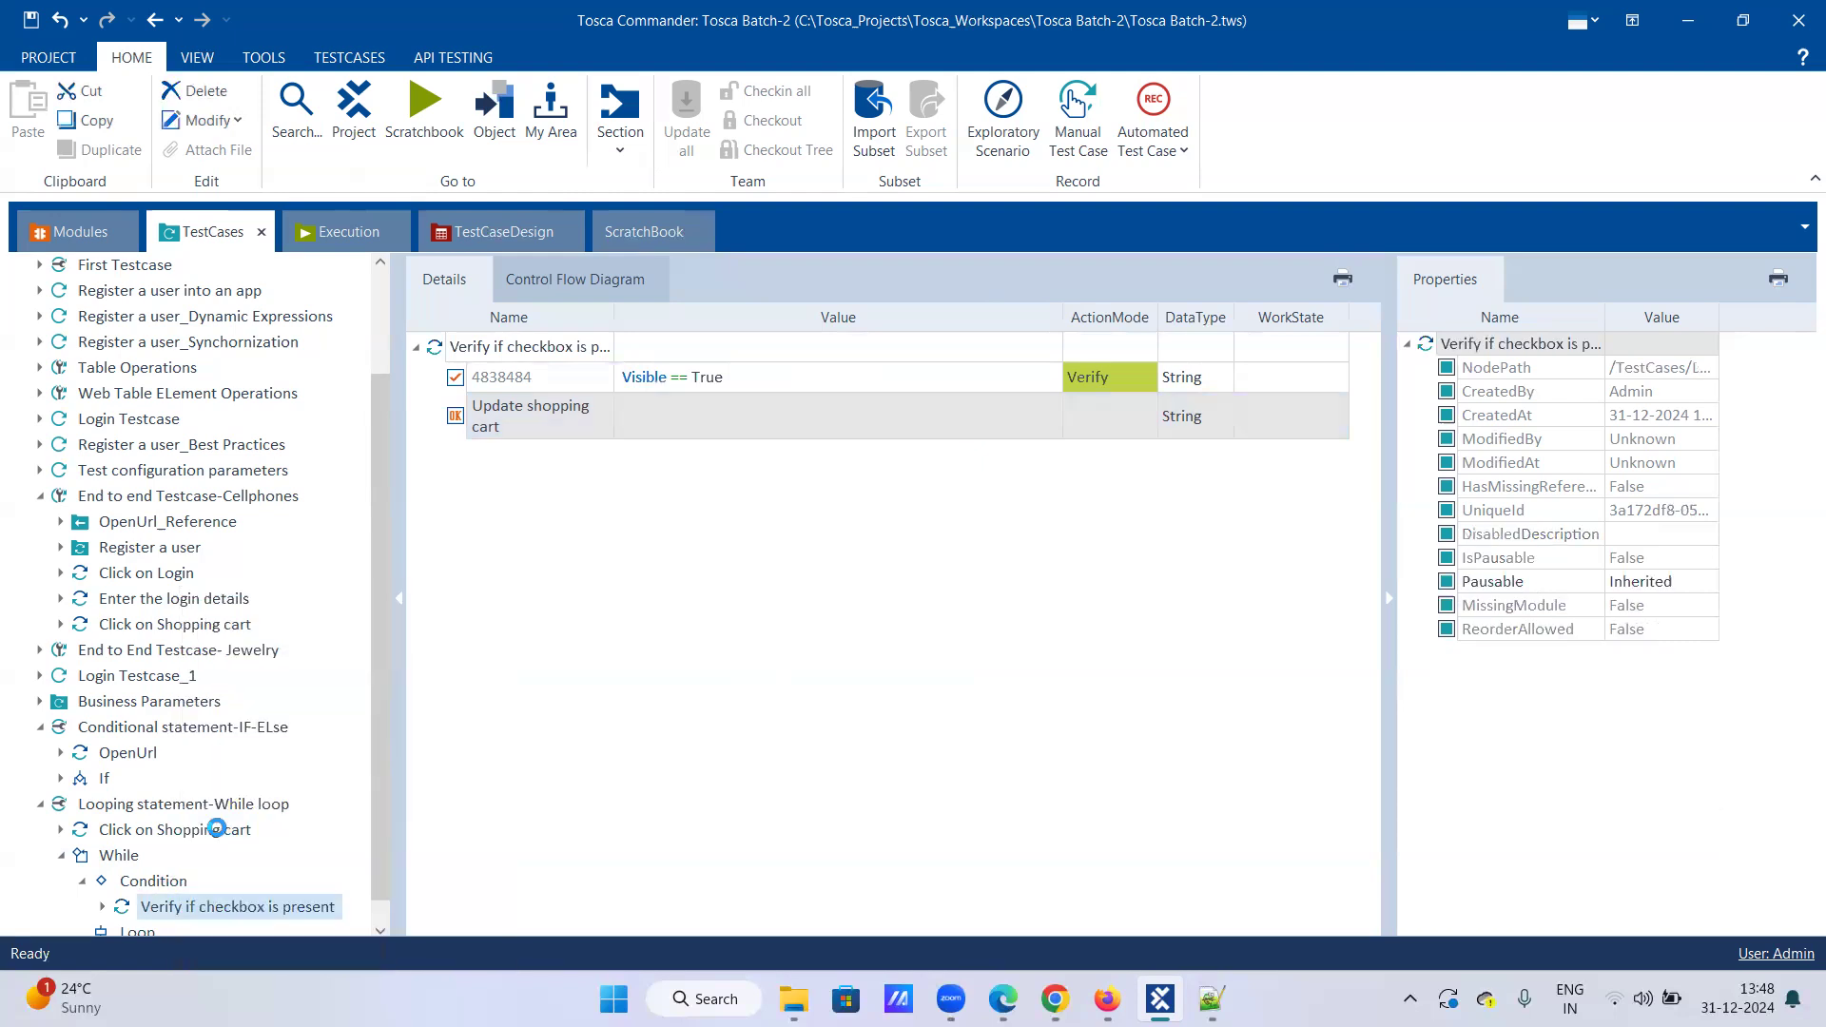
{"action": "right_click", "coordinate": [143, 880]}
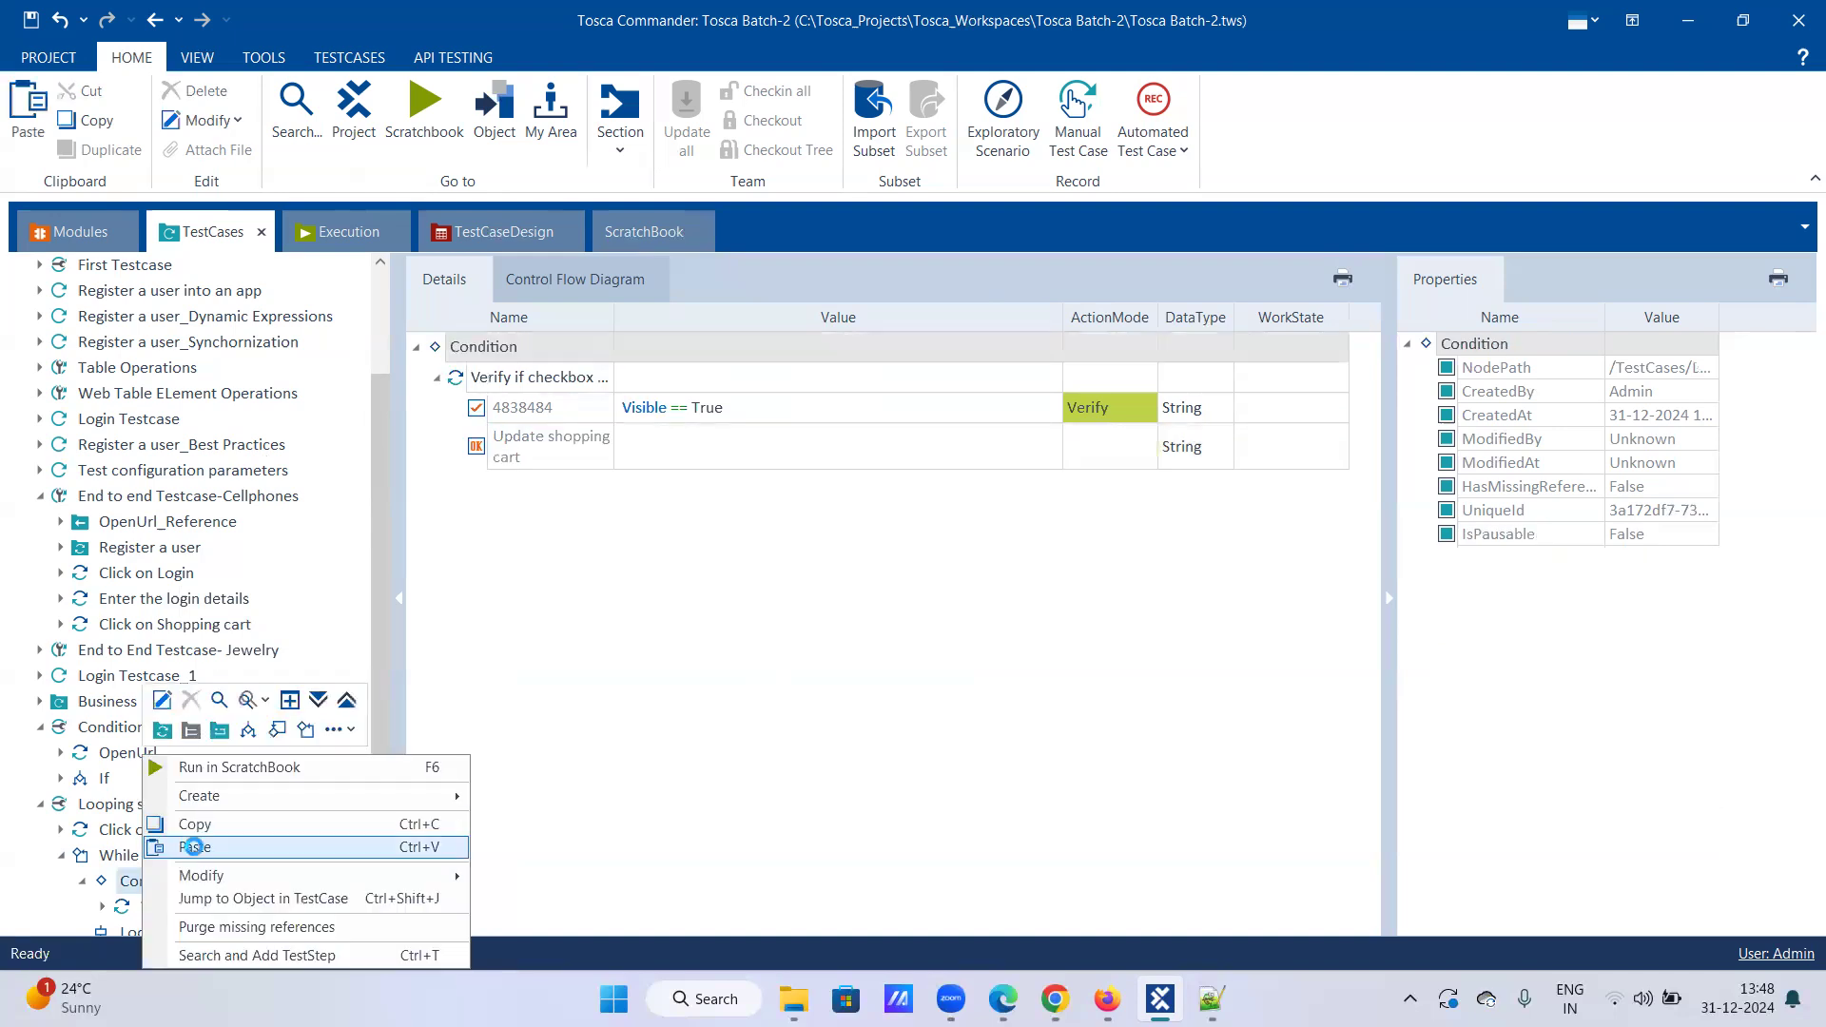
{"action": "left_click", "coordinate": [195, 847]}
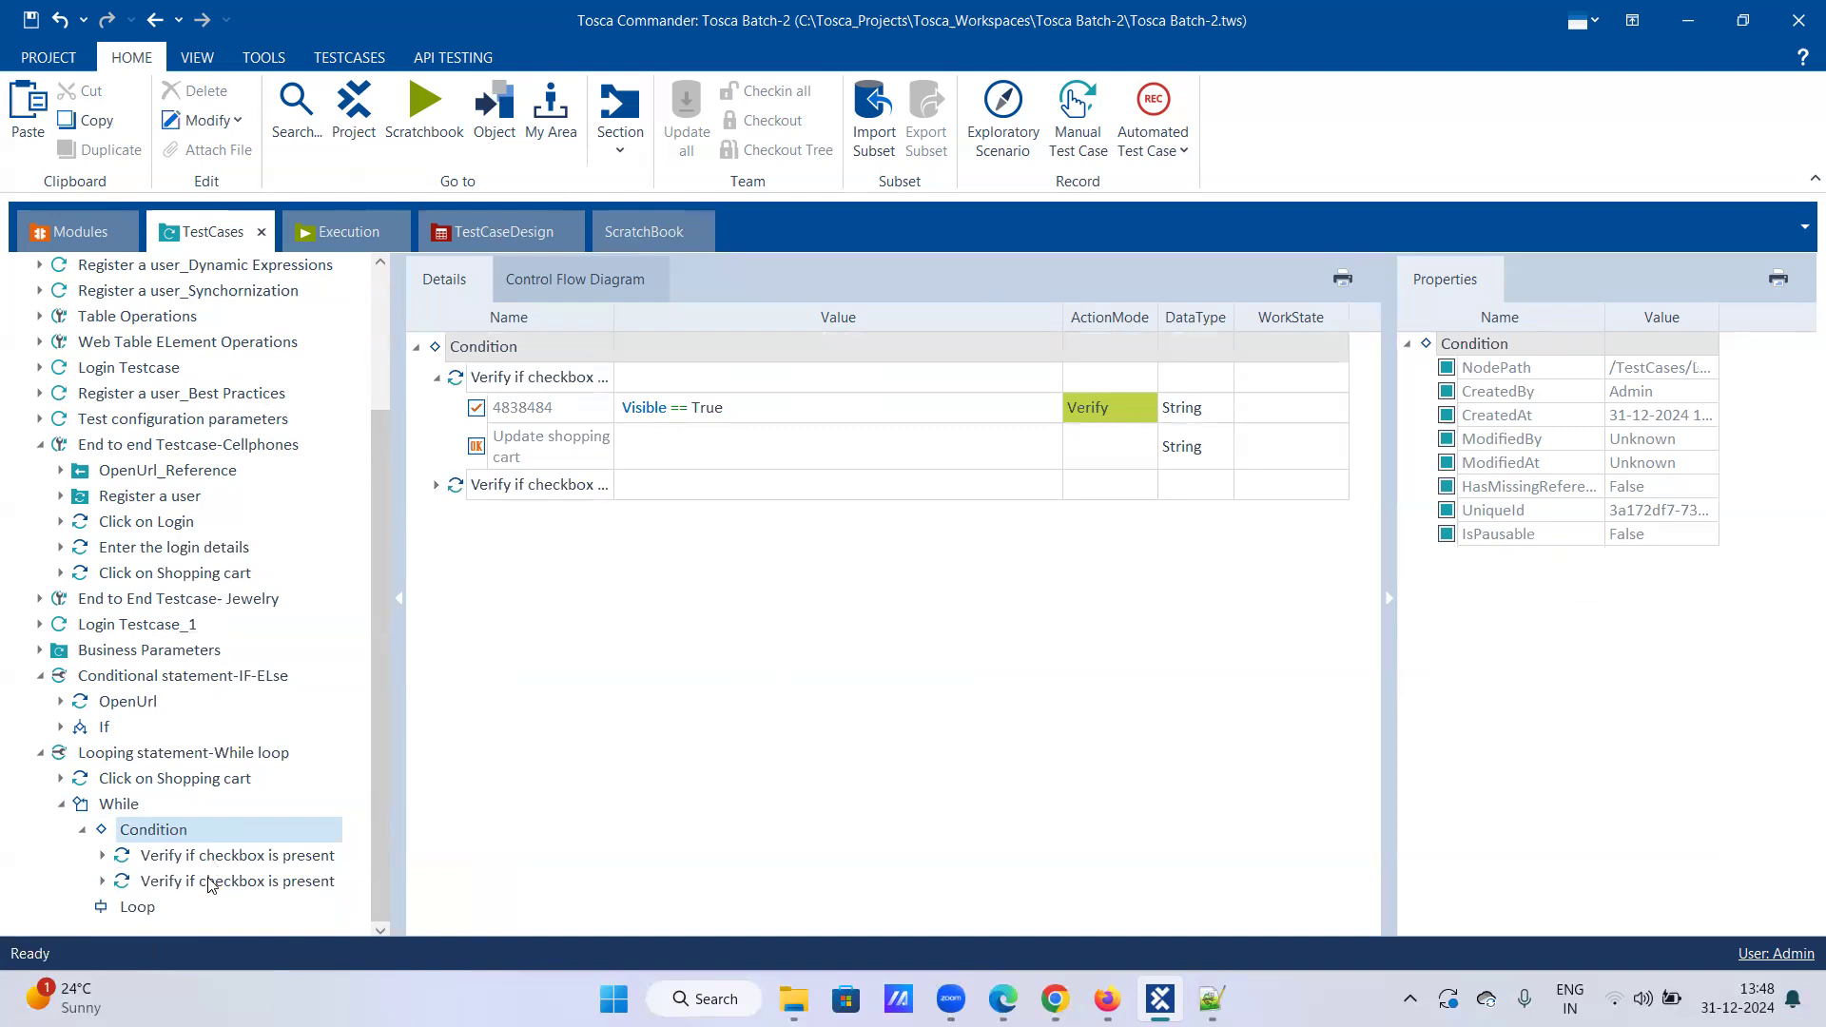
{"action": "left_click", "coordinate": [211, 882]}
{"action": "key", "text": "ctrl+x"}
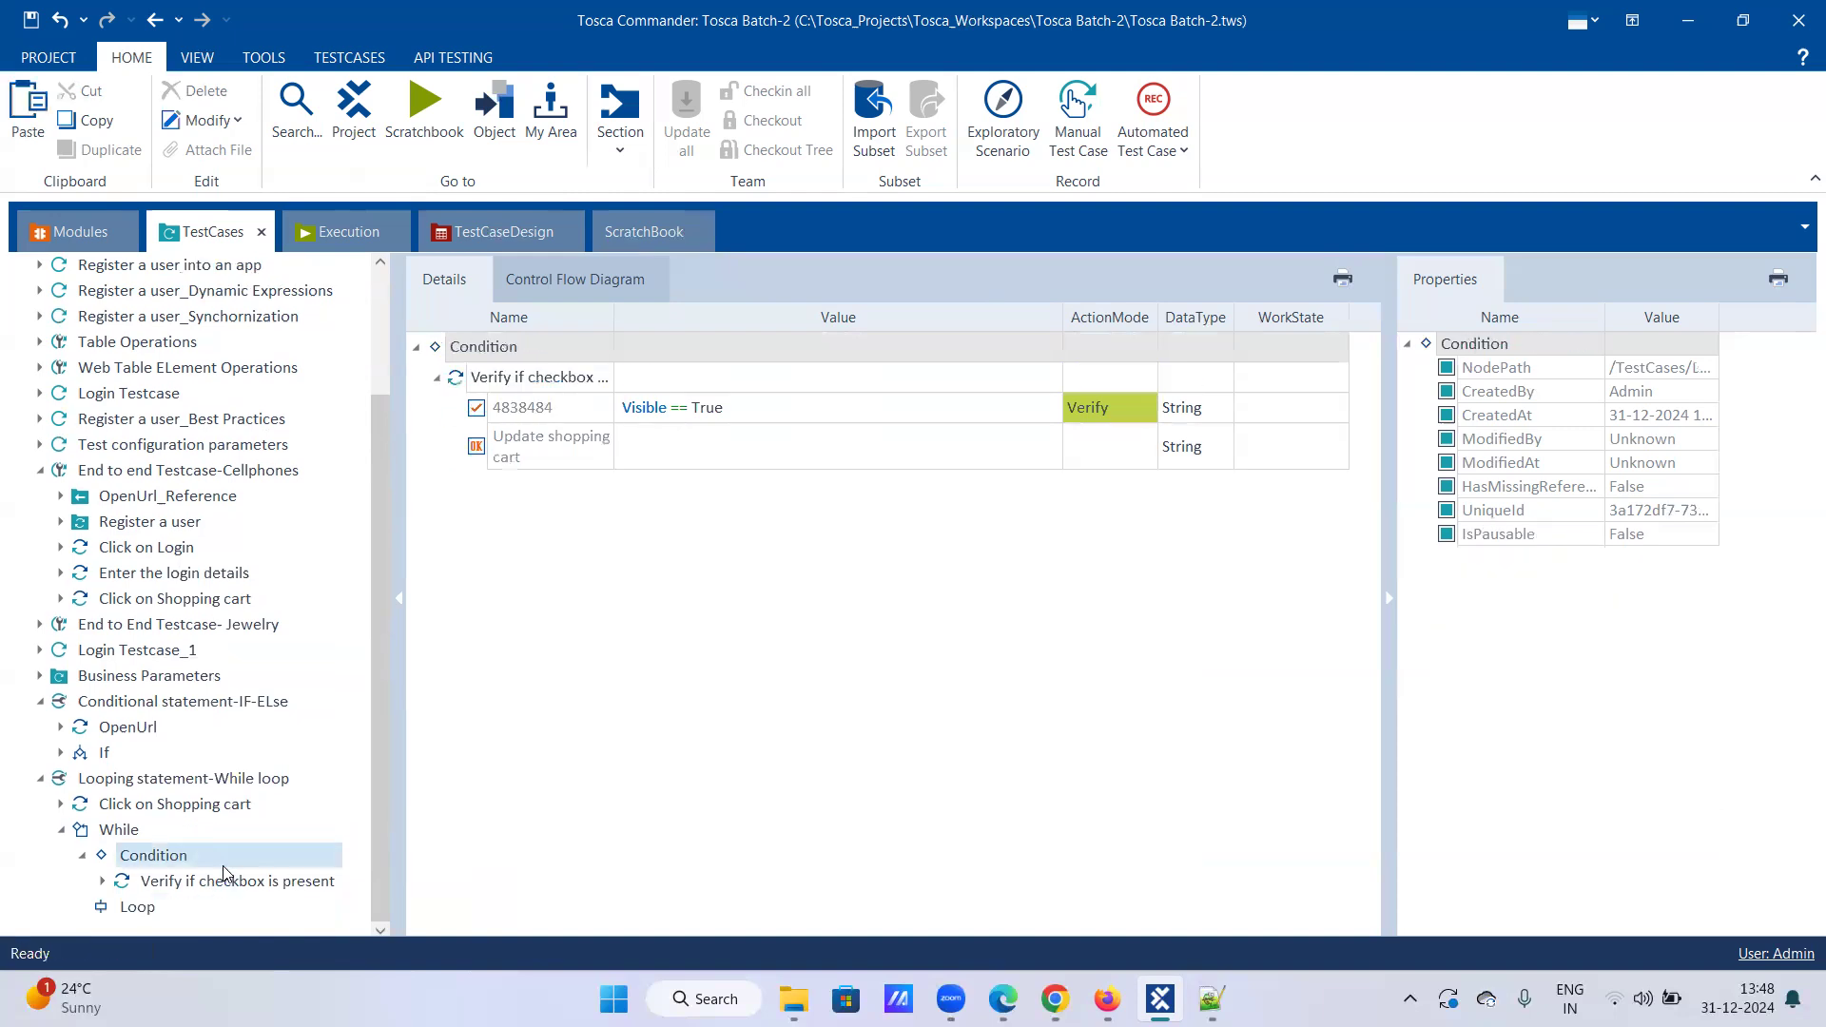
{"action": "left_click", "coordinate": [184, 882]}
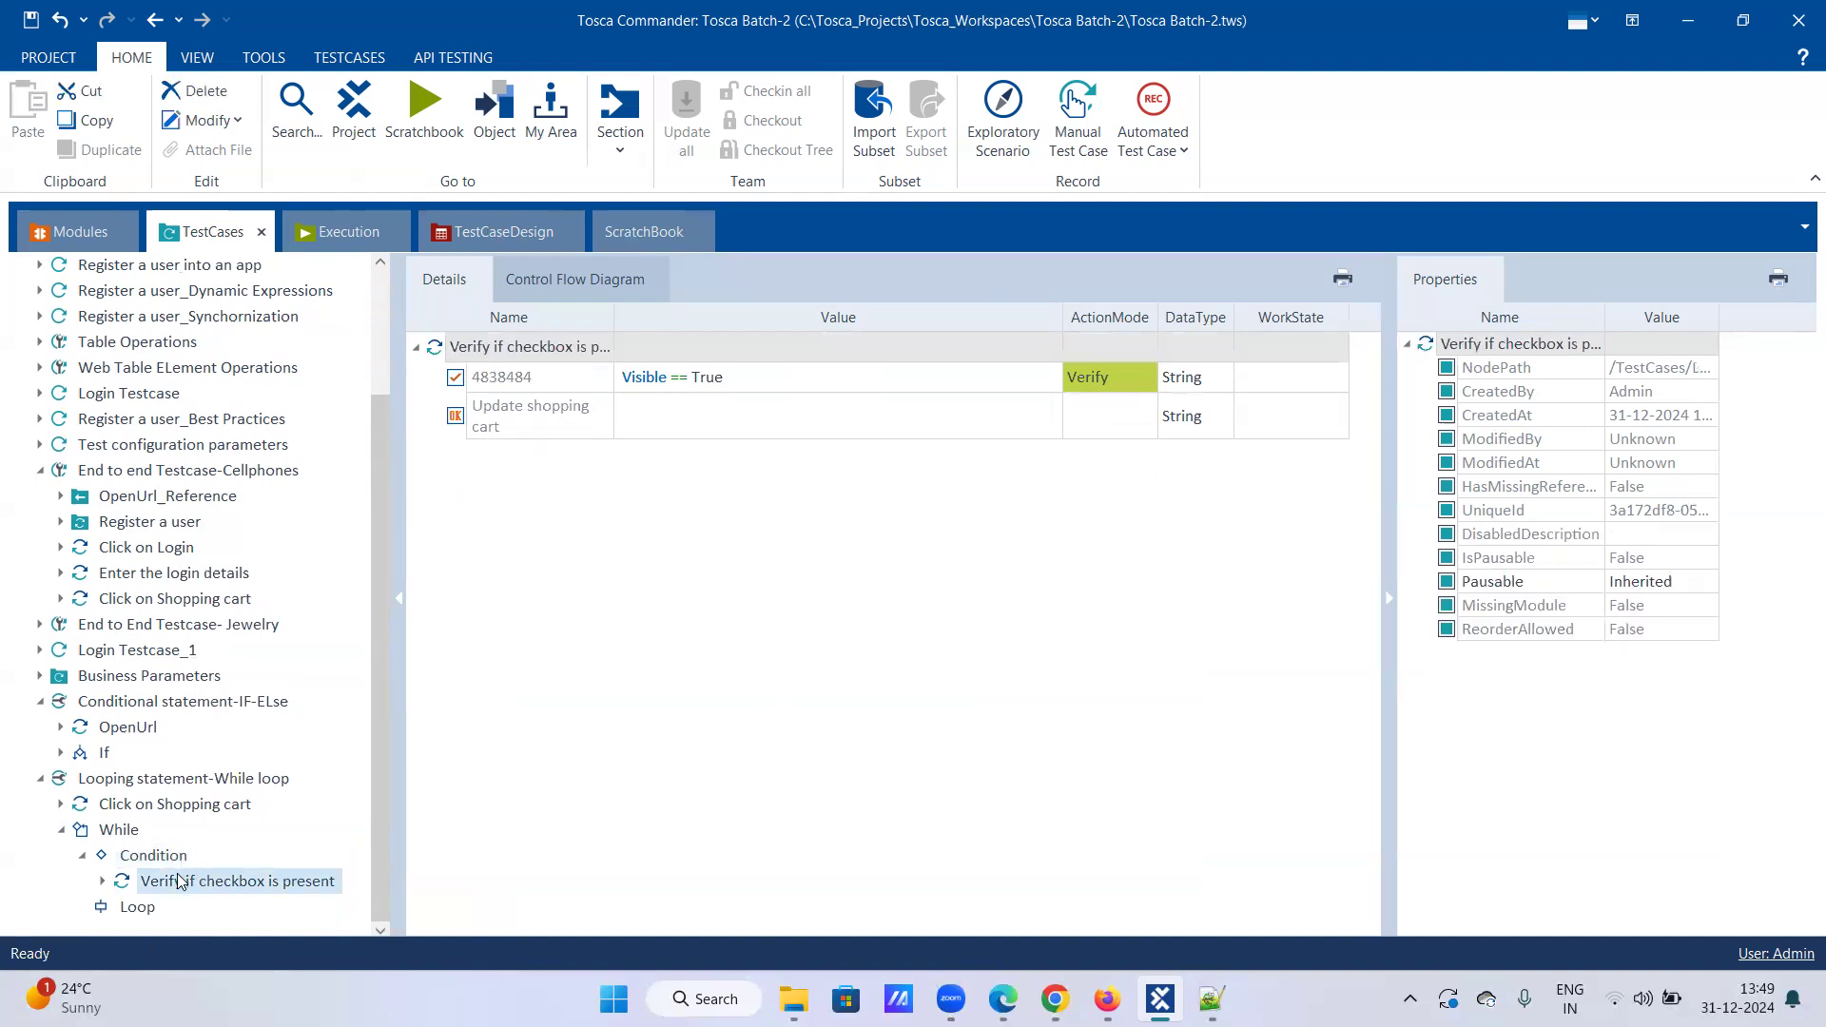
Step: Paste two copies of the Verify step under the Loop node and expand it
{"action": "right_click", "coordinate": [186, 879]}
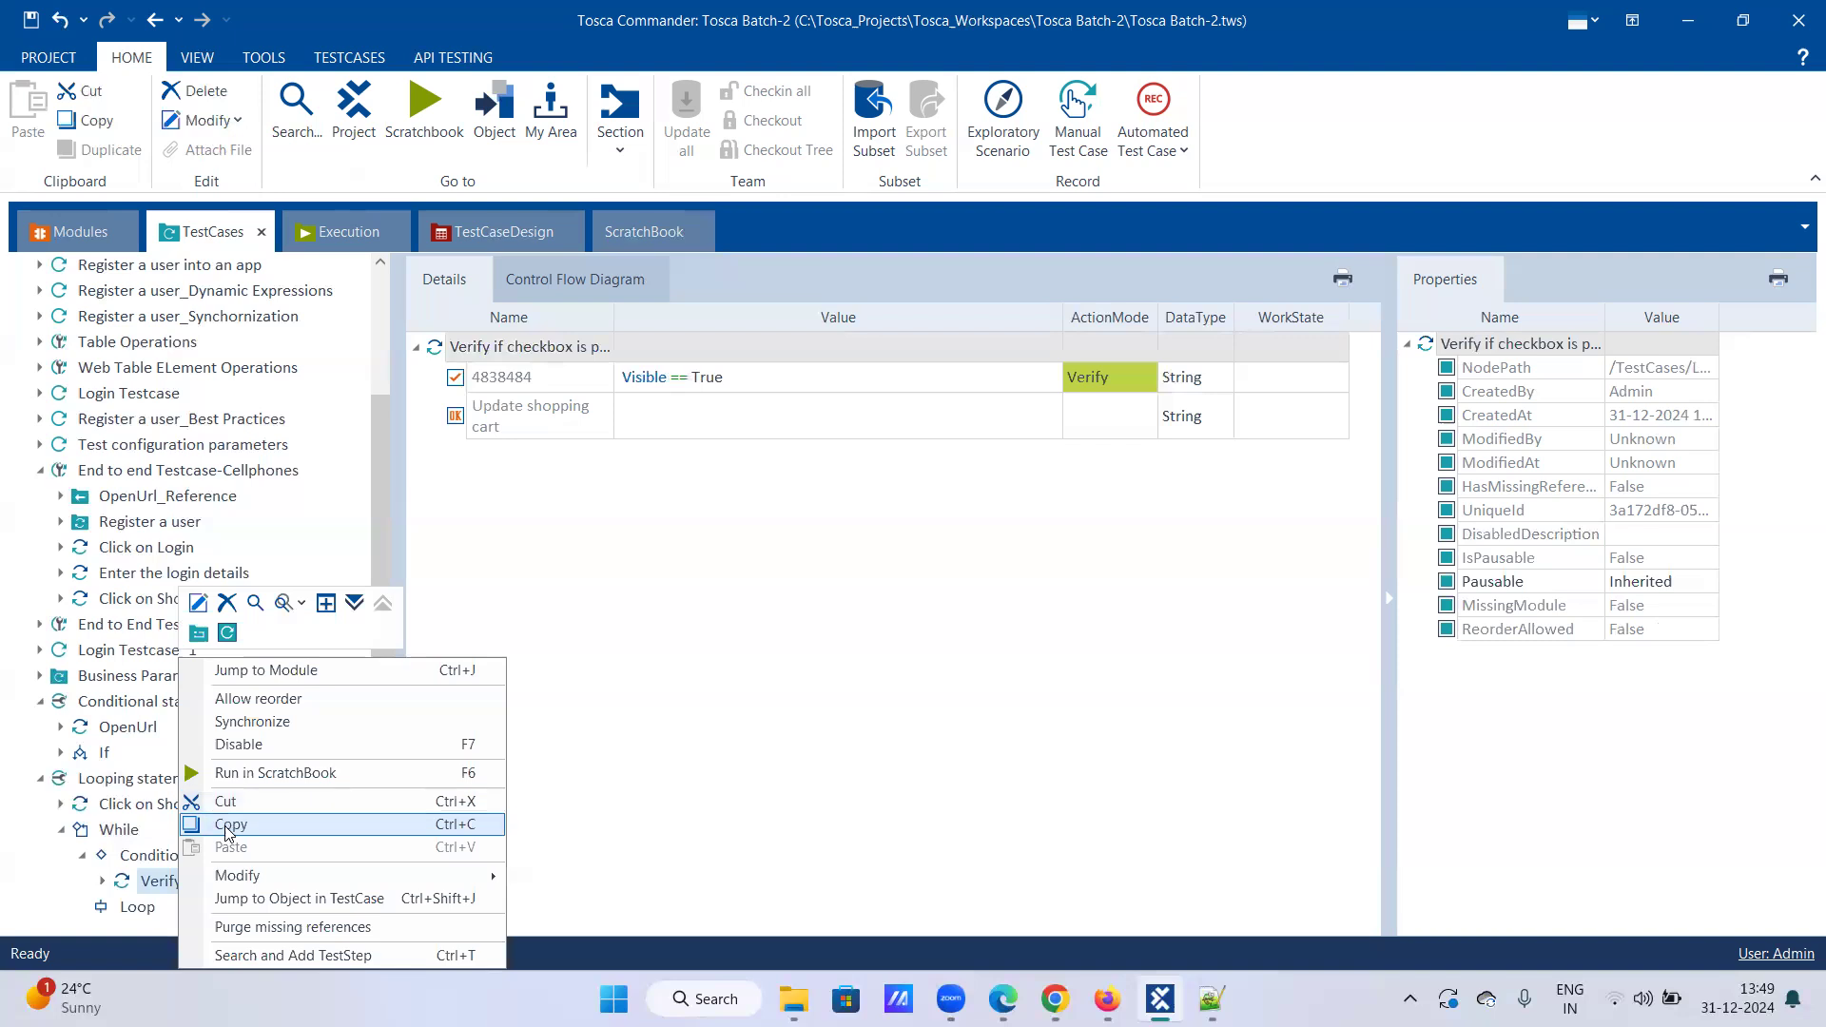
{"action": "left_click", "coordinate": [204, 815]}
{"action": "right_click", "coordinate": [133, 911]}
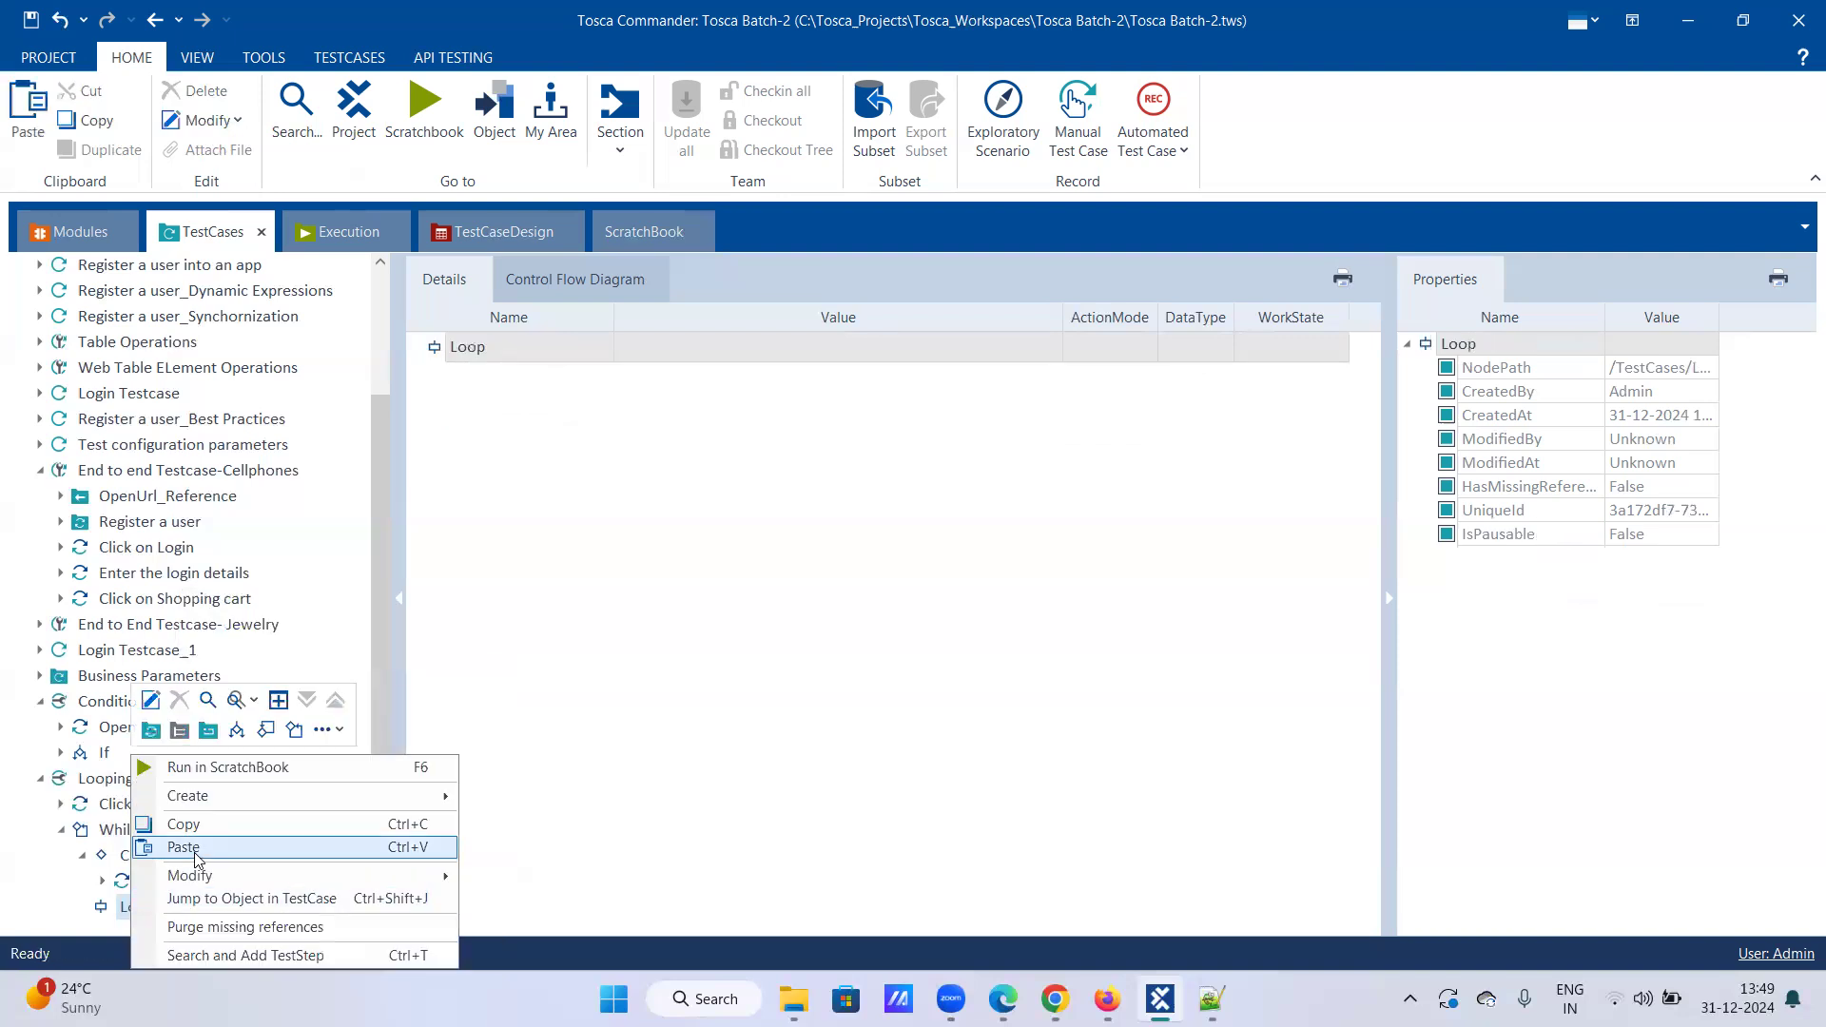
{"action": "left_click", "coordinate": [193, 853]}
{"action": "right_click", "coordinate": [140, 915]}
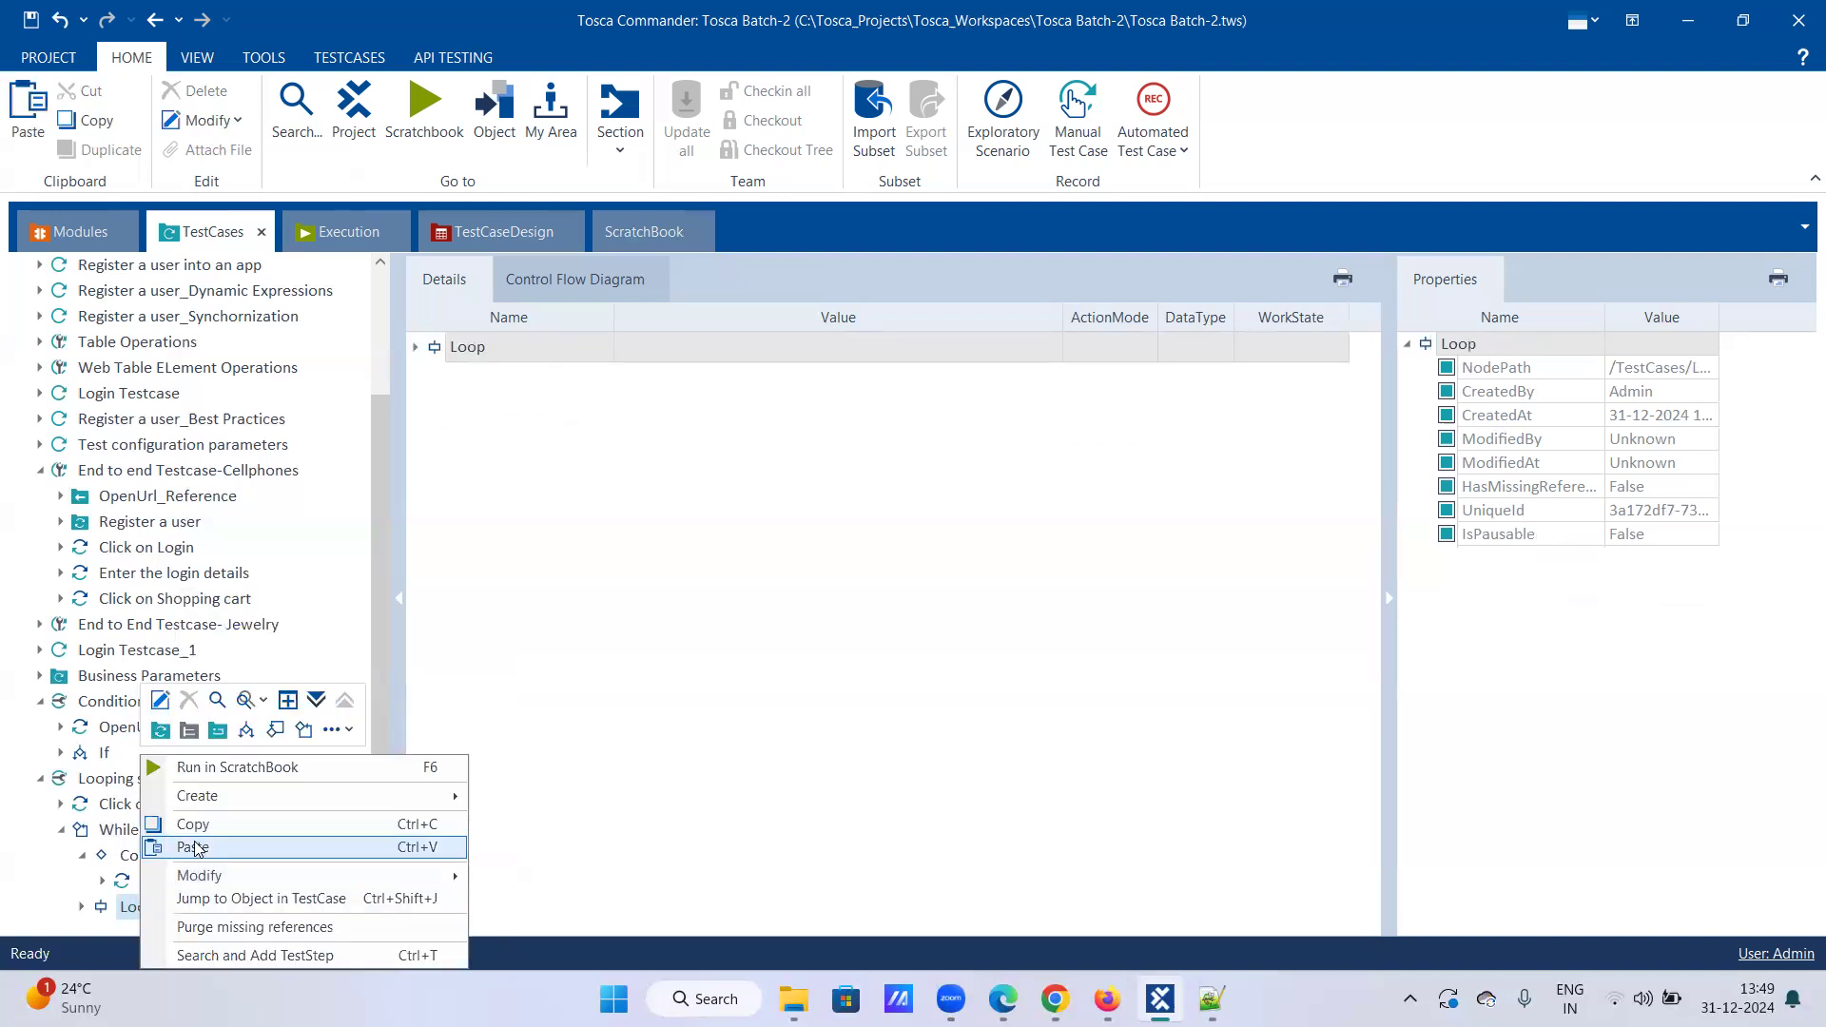
{"action": "left_click", "coordinate": [195, 850]}
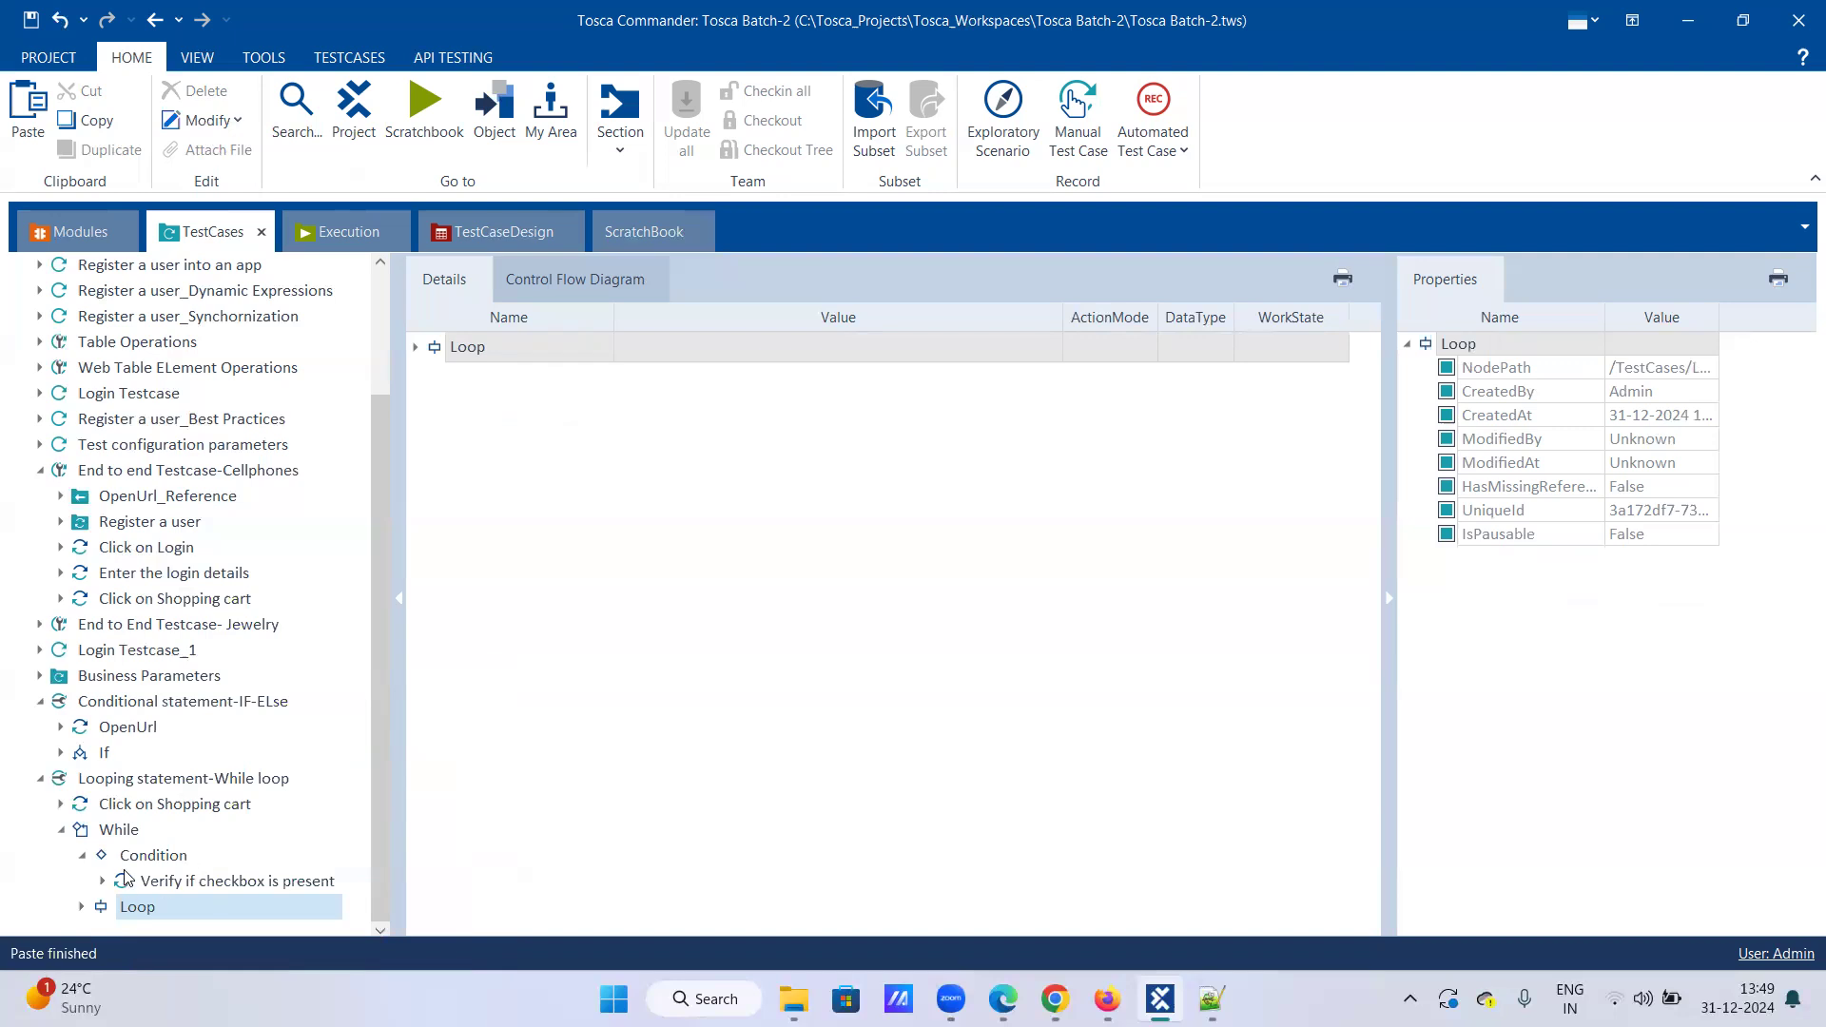
{"action": "left_click", "coordinate": [82, 907]}
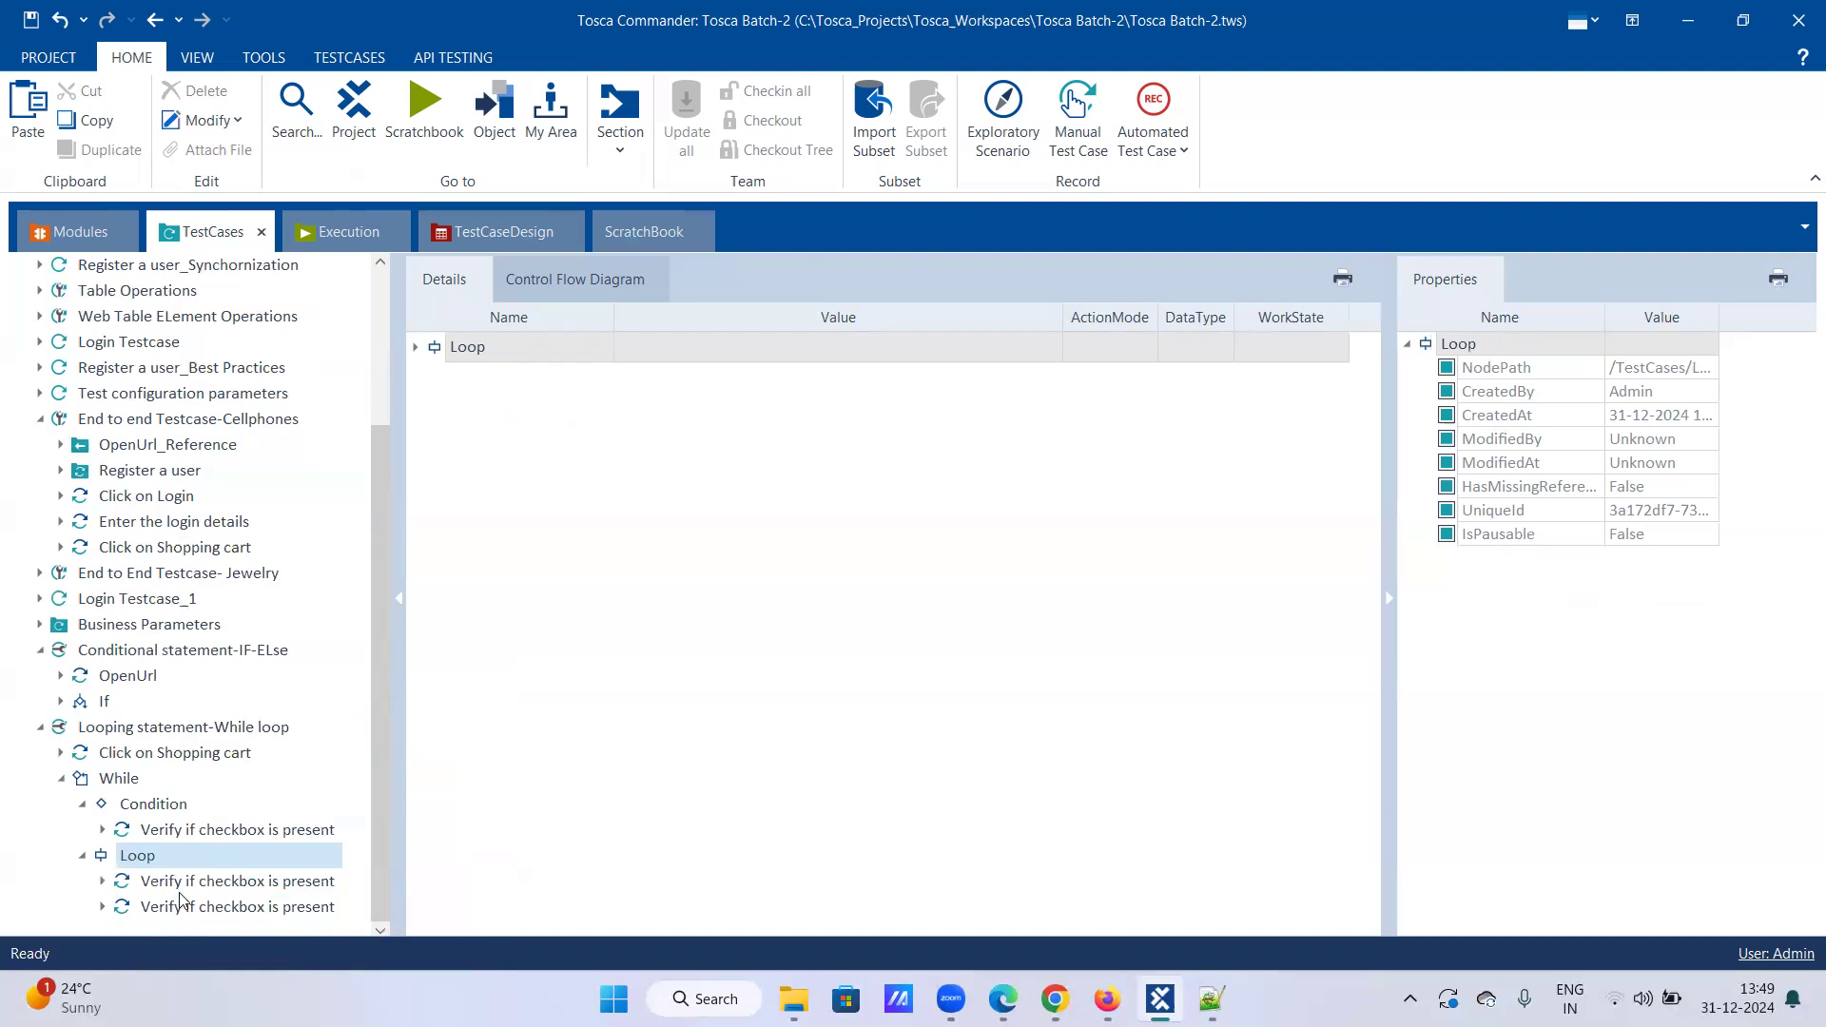
Step: Rename the first Loop step to 'Click on Checkbox'
{"action": "right_click", "coordinate": [184, 891]}
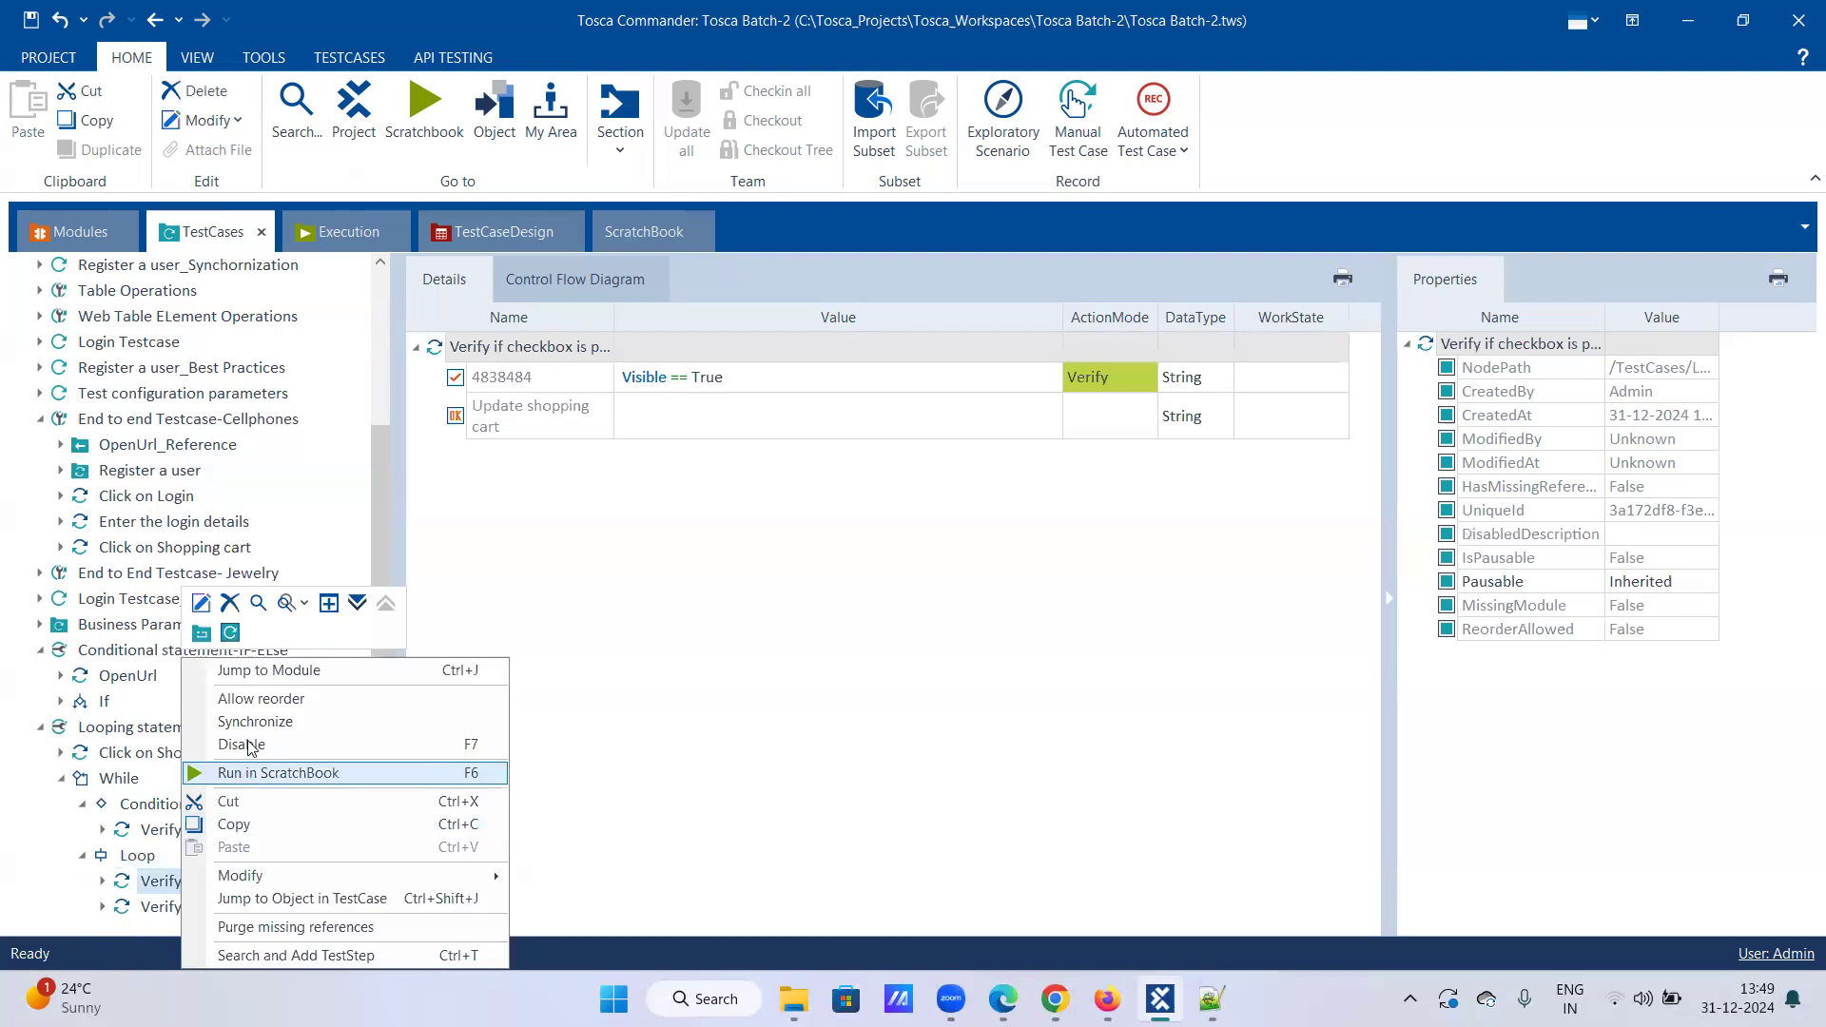
{"action": "left_click", "coordinate": [229, 603]}
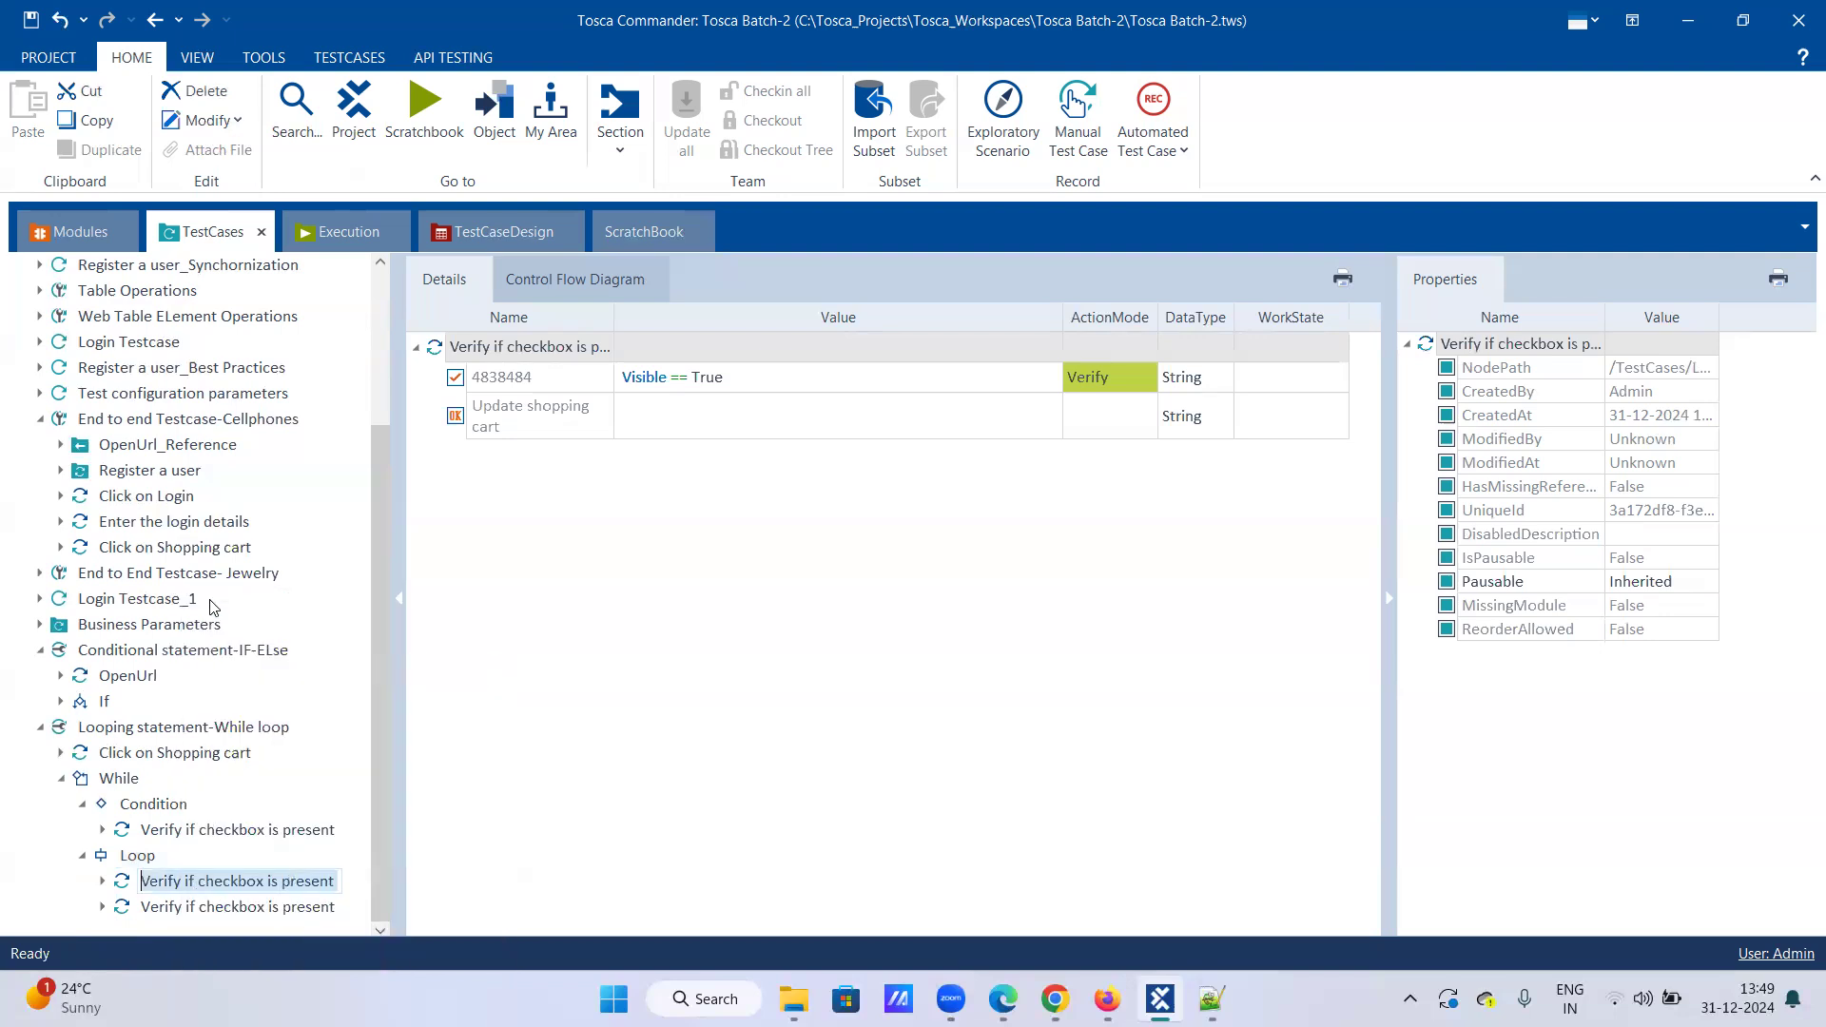
{"action": "type", "text": "Cl"}
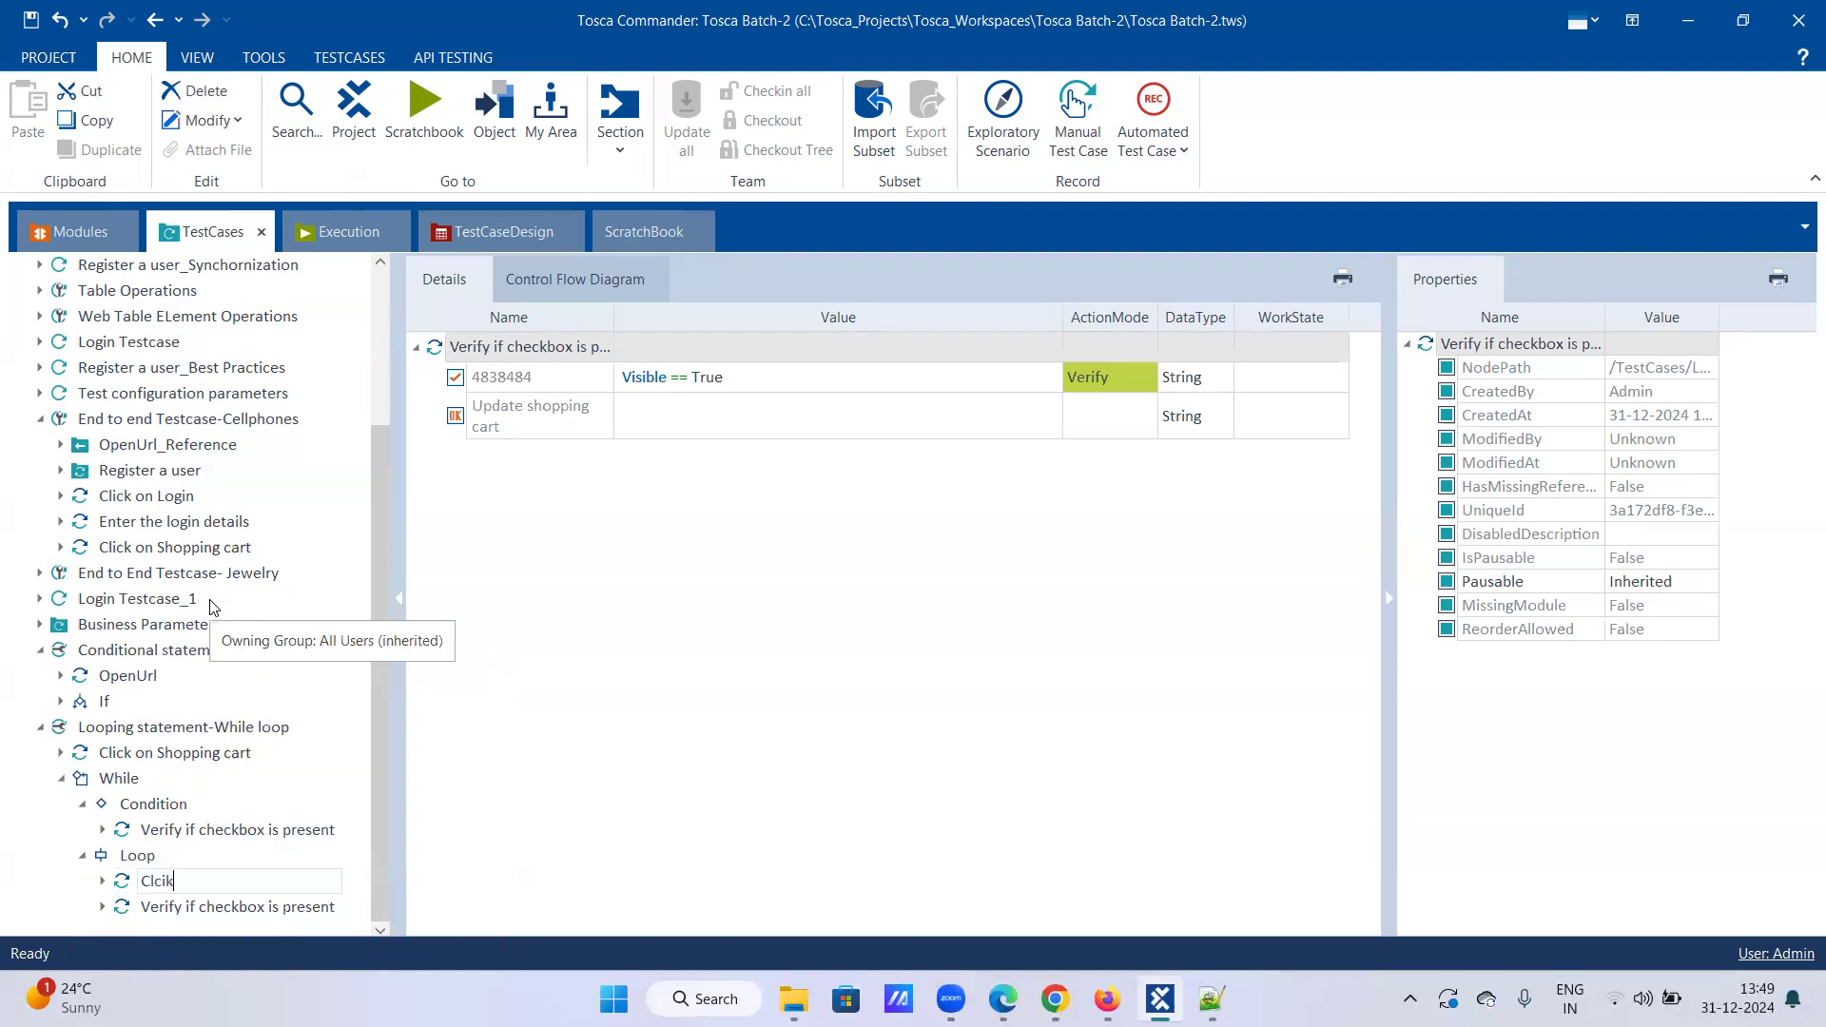
{"action": "type", "text": "ick on Checkbox"}
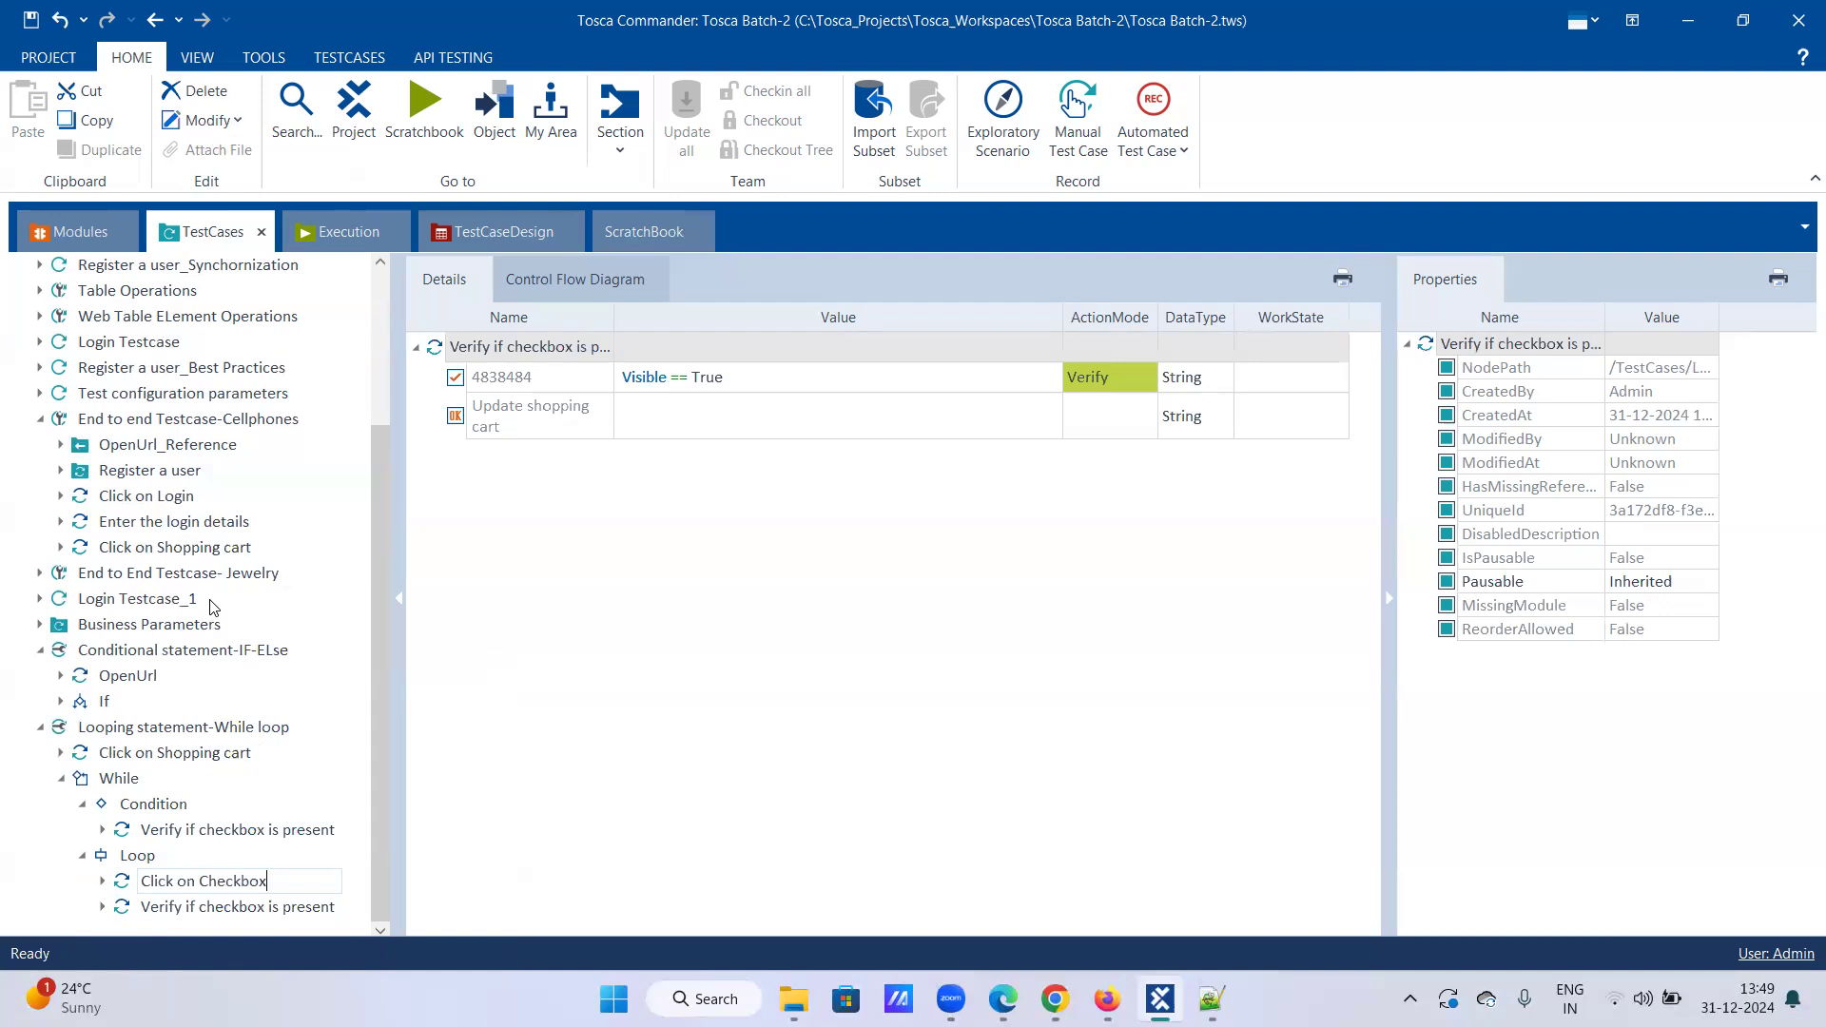
{"action": "key", "text": "Return"}
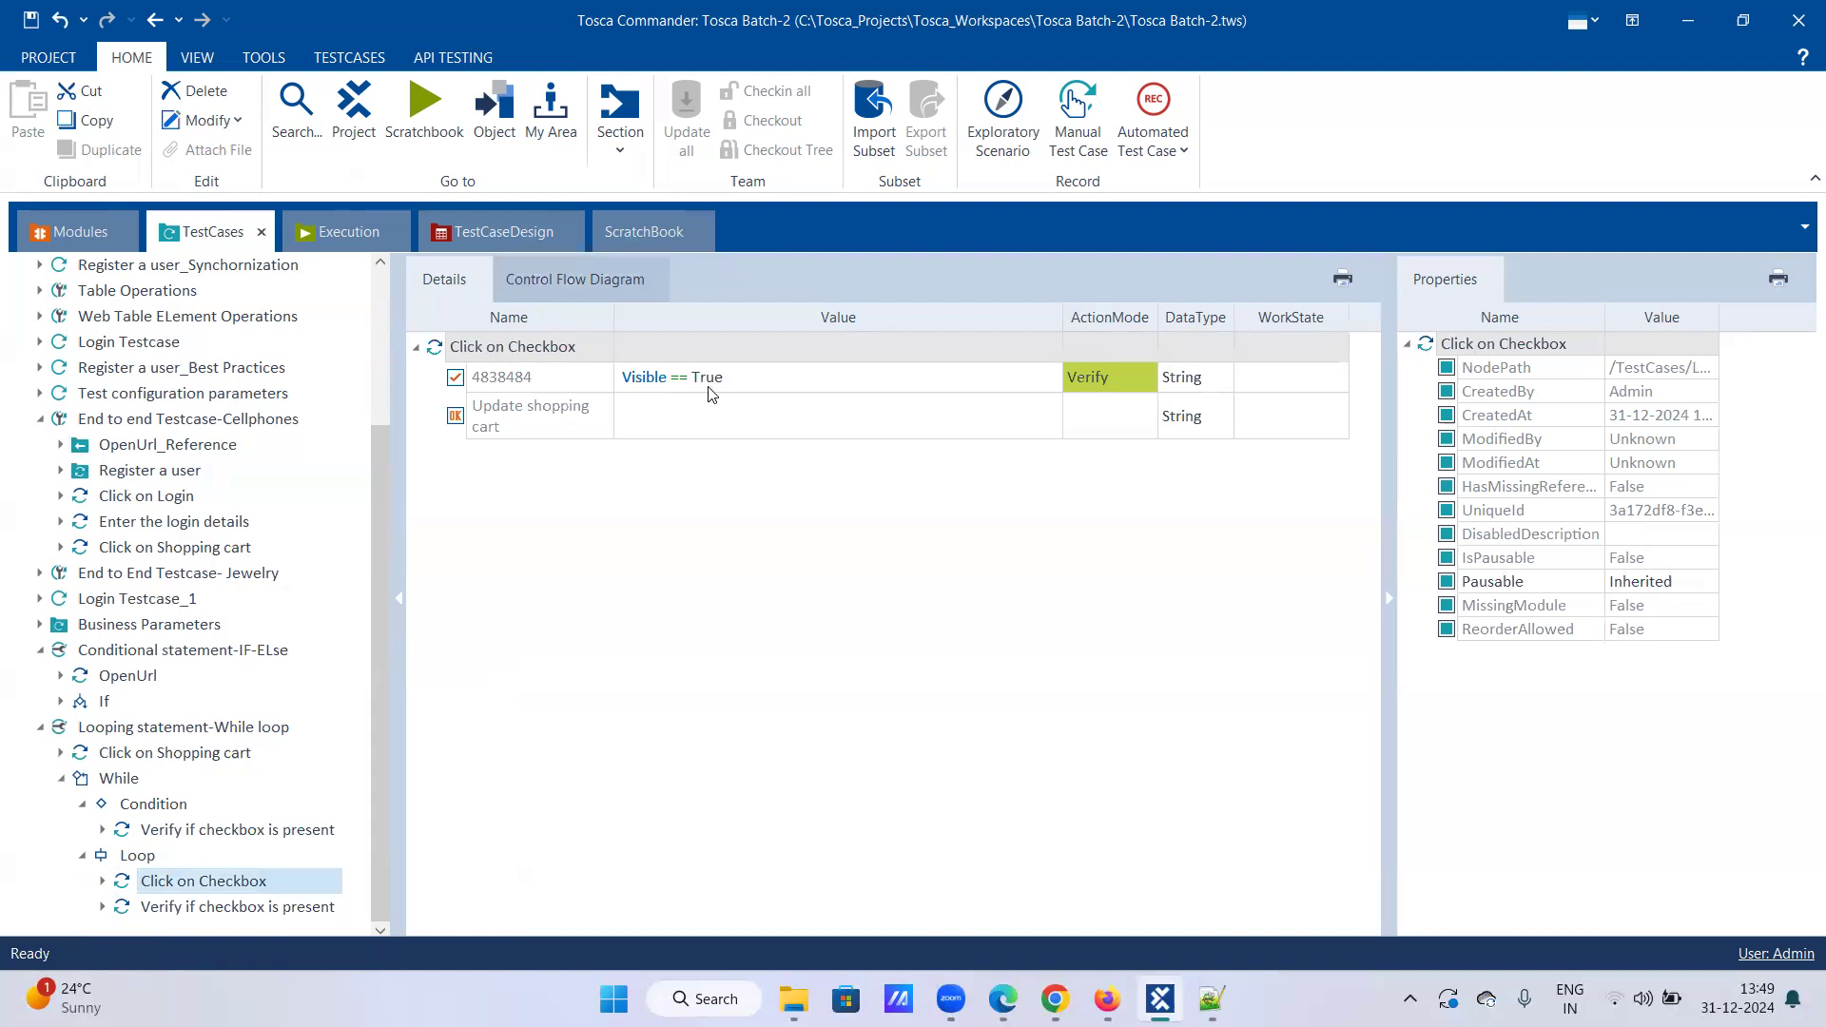
{"action": "left_click", "coordinate": [1105, 375]}
{"action": "left_click", "coordinate": [1105, 375]}
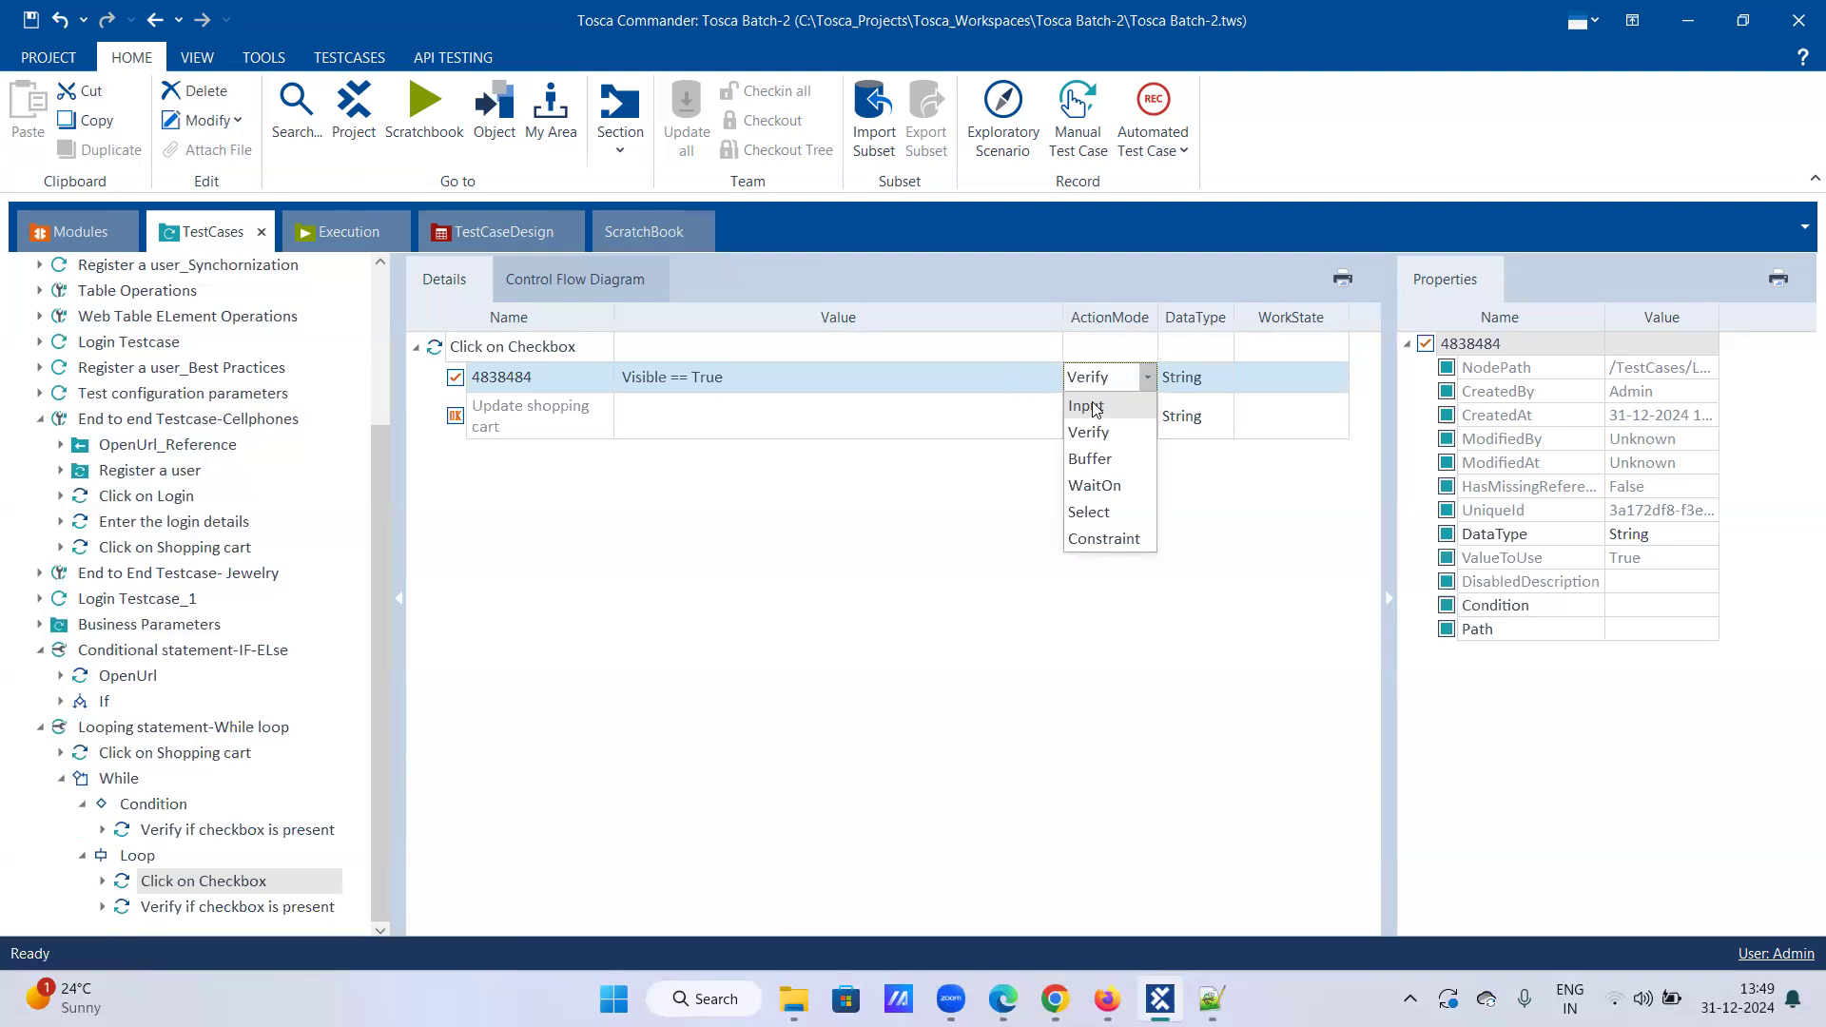
{"action": "left_click", "coordinate": [714, 472]}
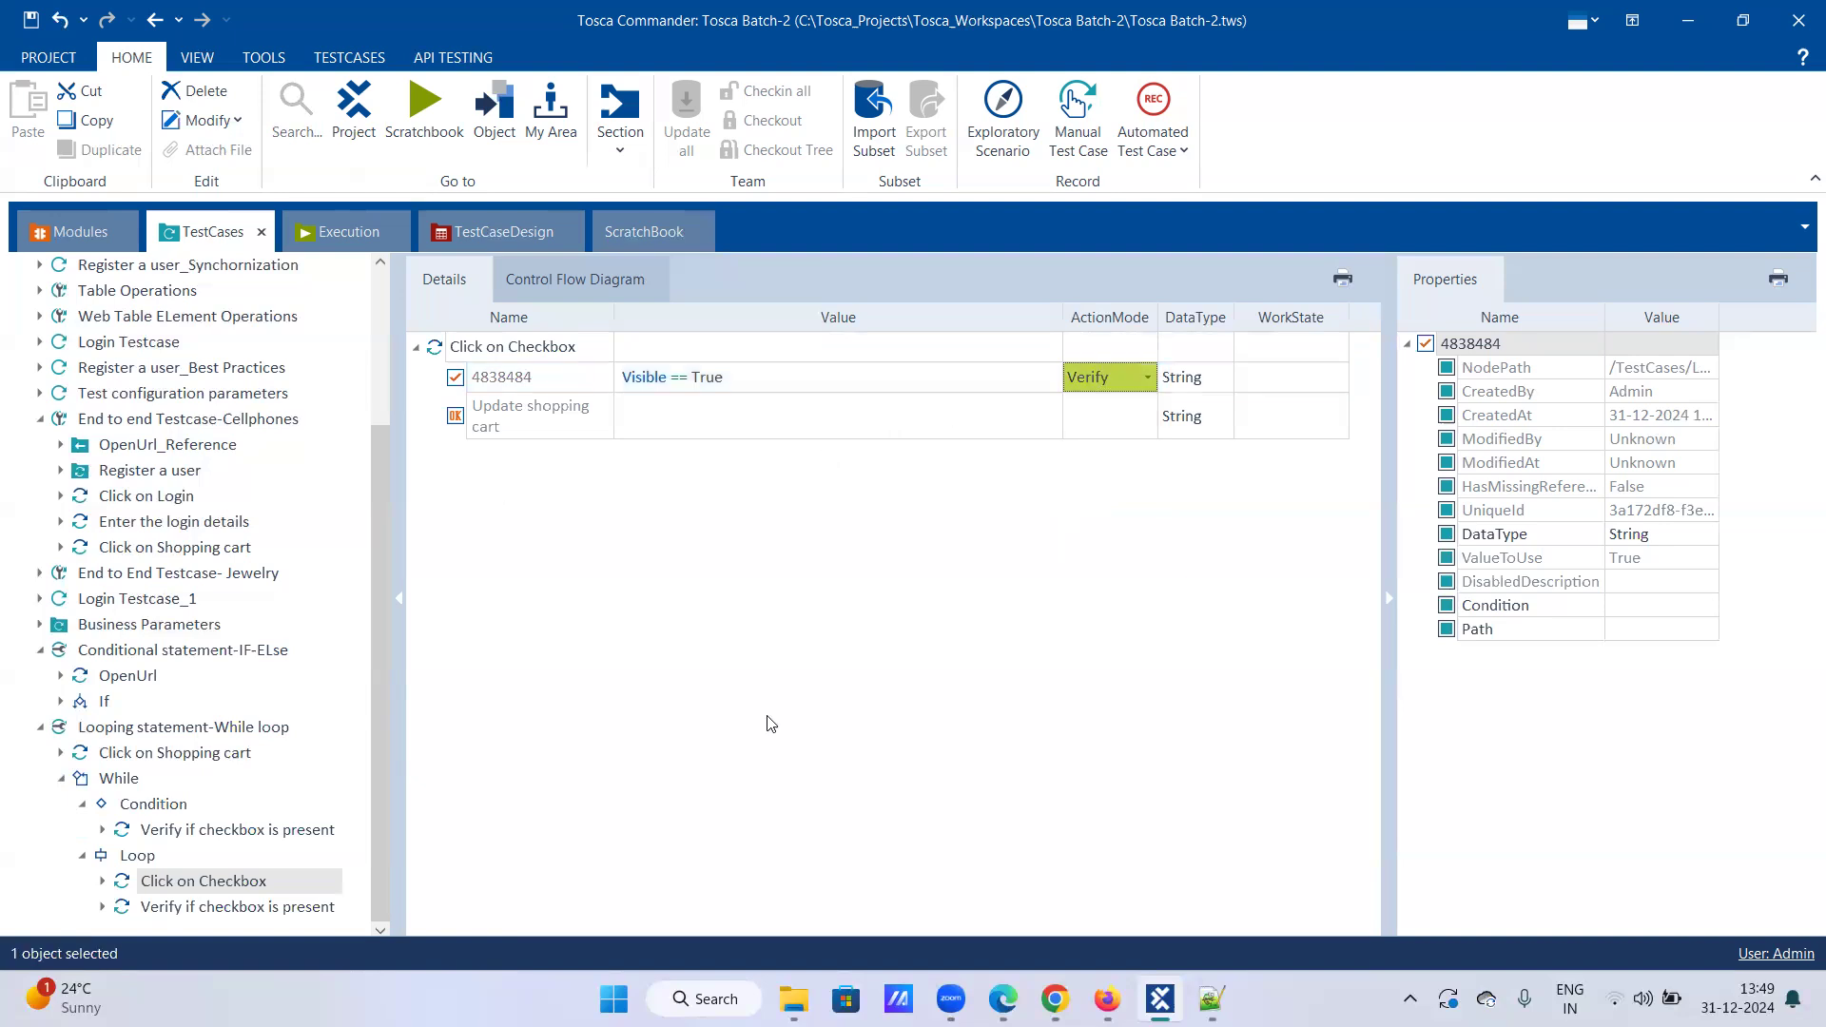
Step: Set the second Loop step's 4838484 checkbox ActionMode to Input
{"action": "right_click", "coordinate": [174, 911]}
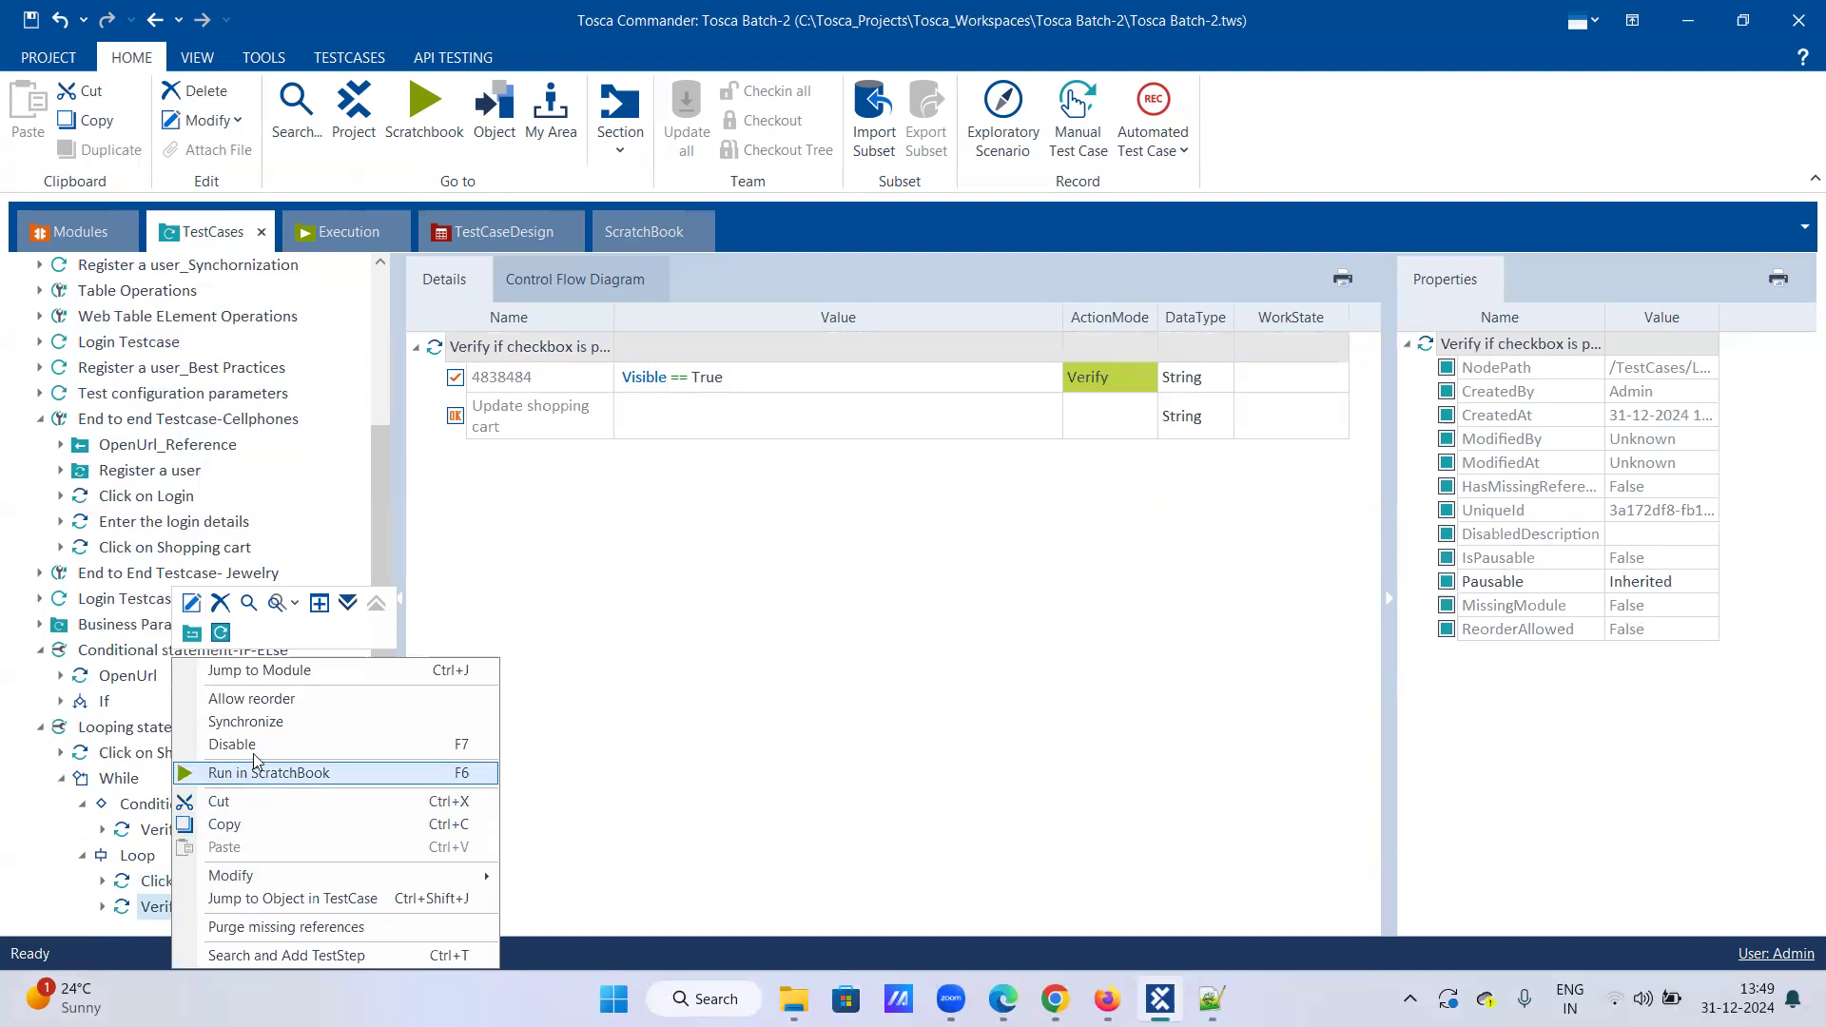
{"action": "left_click", "coordinate": [763, 596]}
{"action": "left_click", "coordinate": [1145, 384]}
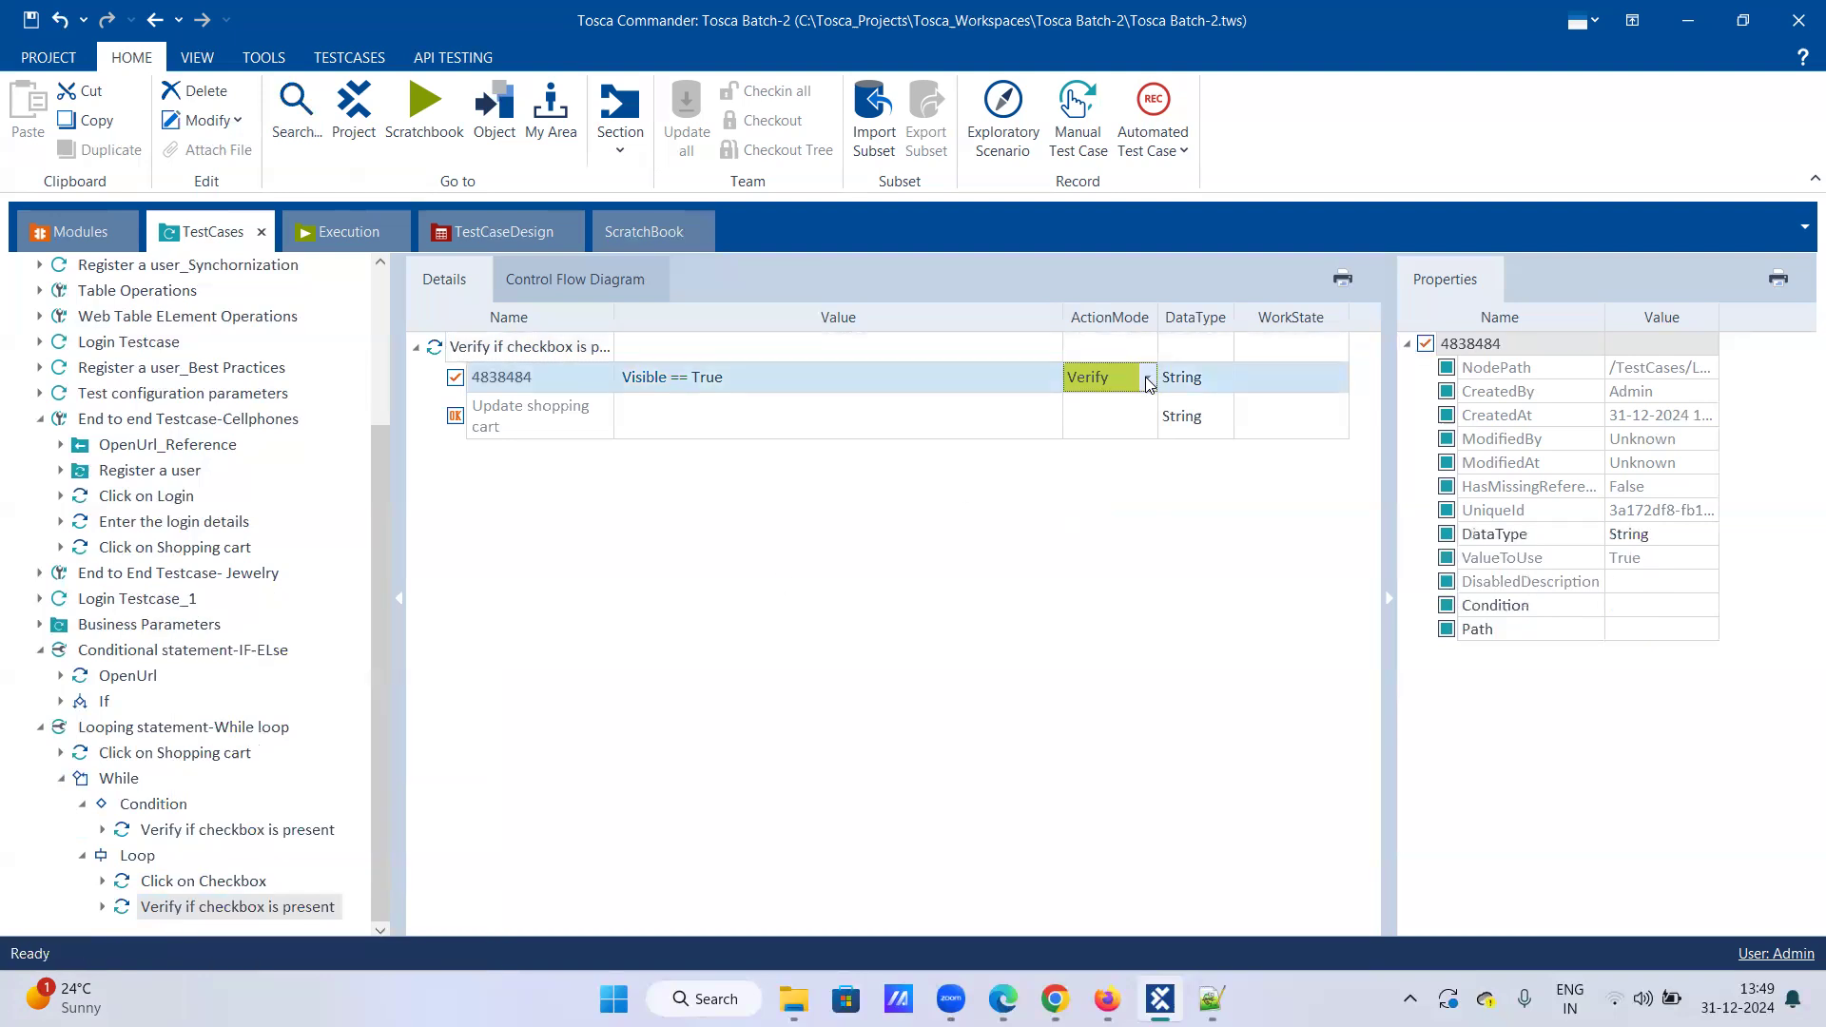
{"action": "left_click", "coordinate": [1145, 379]}
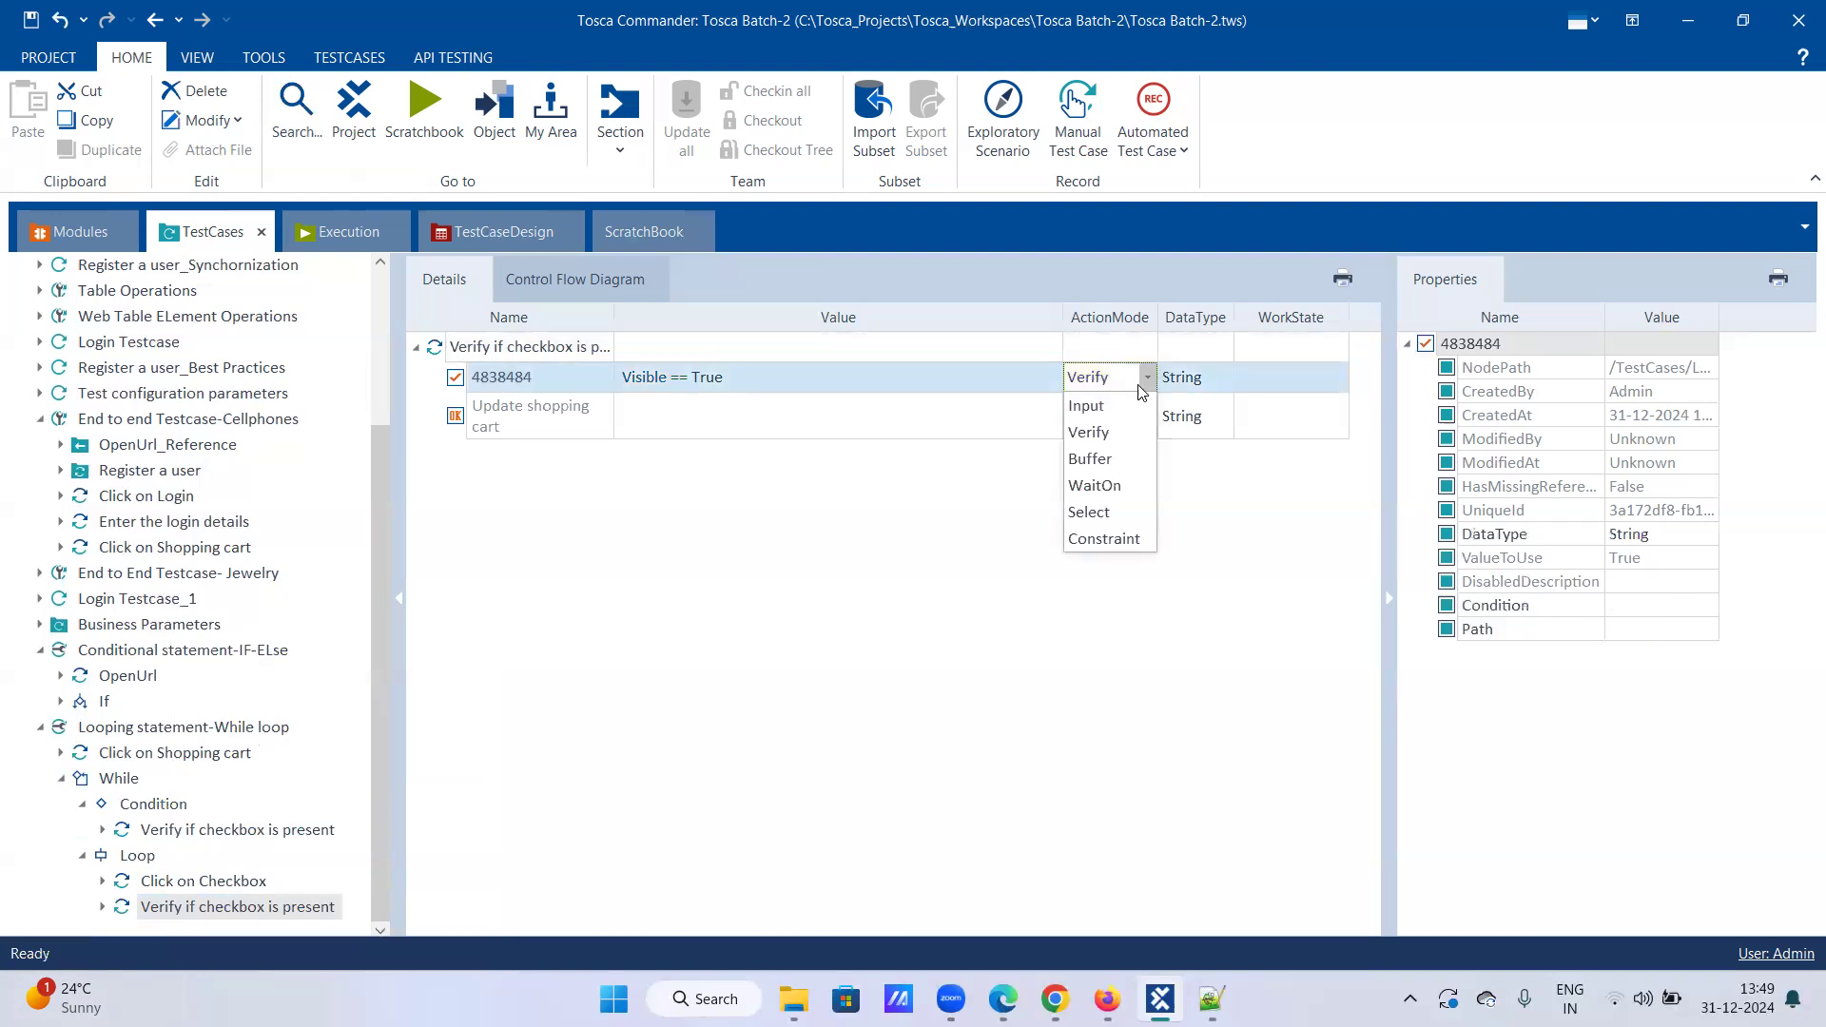
{"action": "left_click", "coordinate": [1094, 405]}
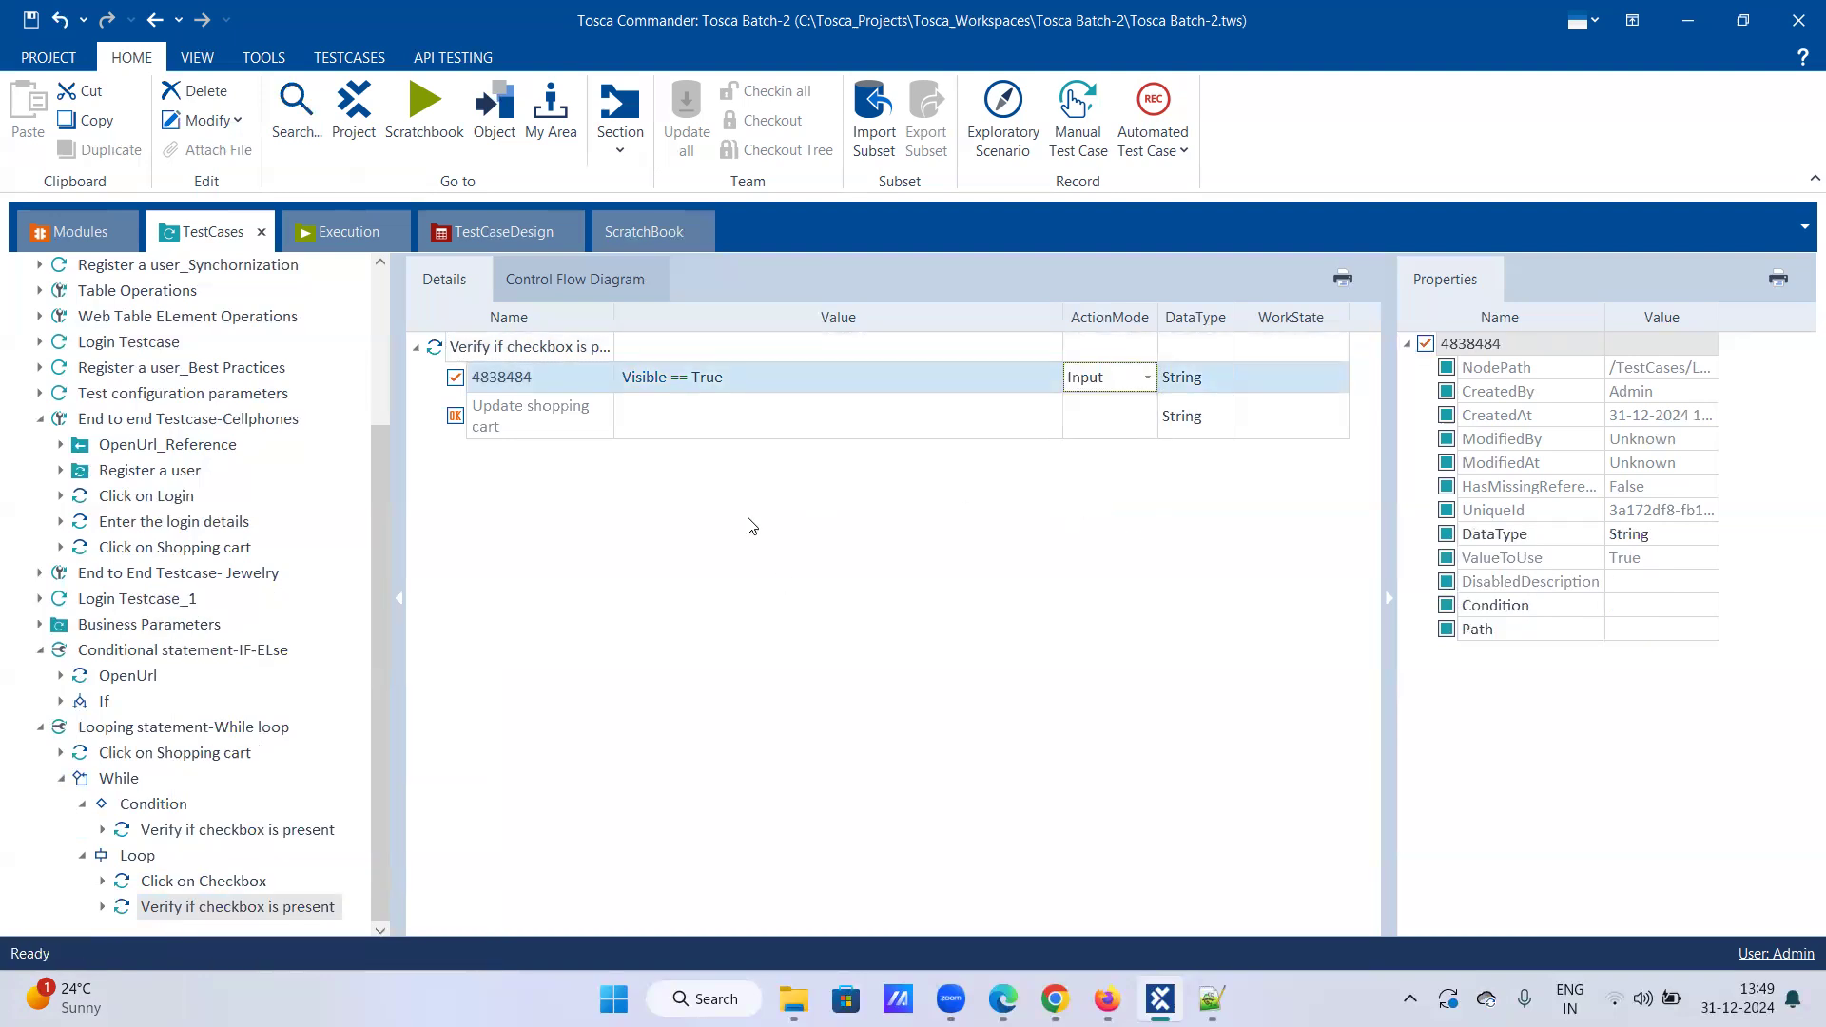
Step: Rename the second step under Loop to 'Click on update shopping cart', correcting the typo
{"action": "right_click", "coordinate": [174, 909]}
{"action": "left_click", "coordinate": [194, 603]}
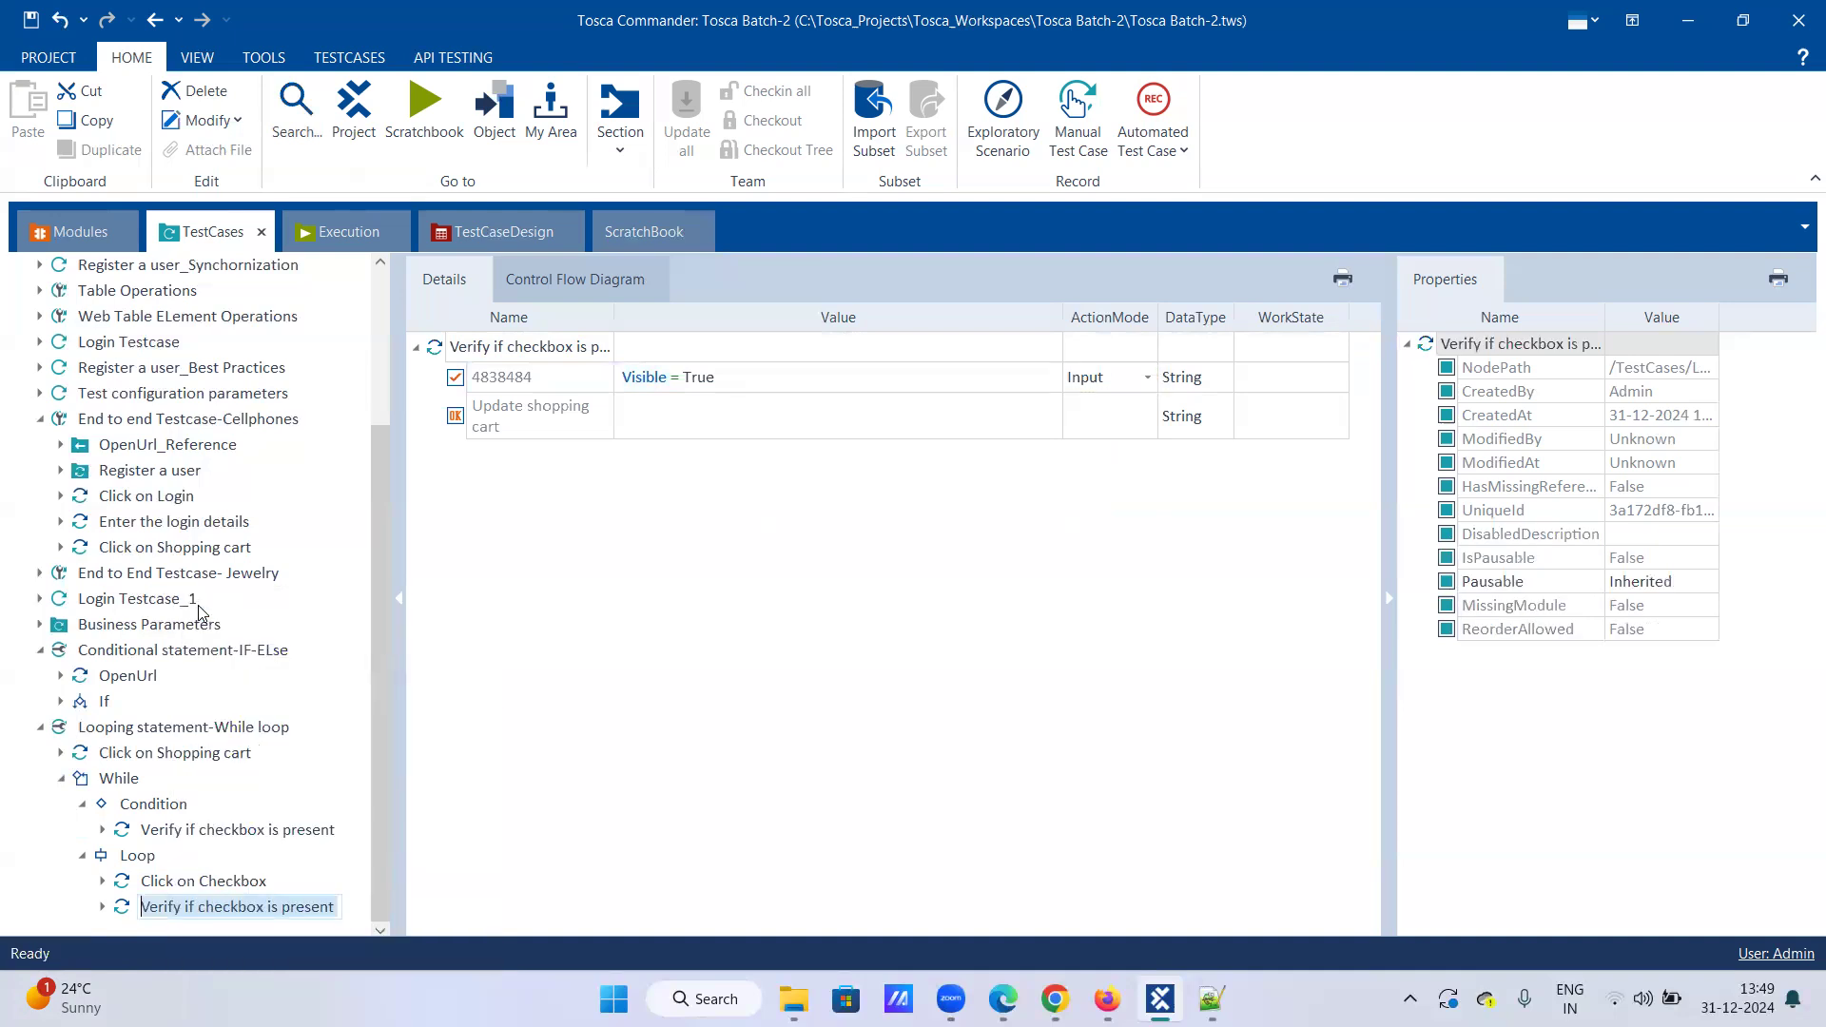
{"action": "type", "text": "Cli"}
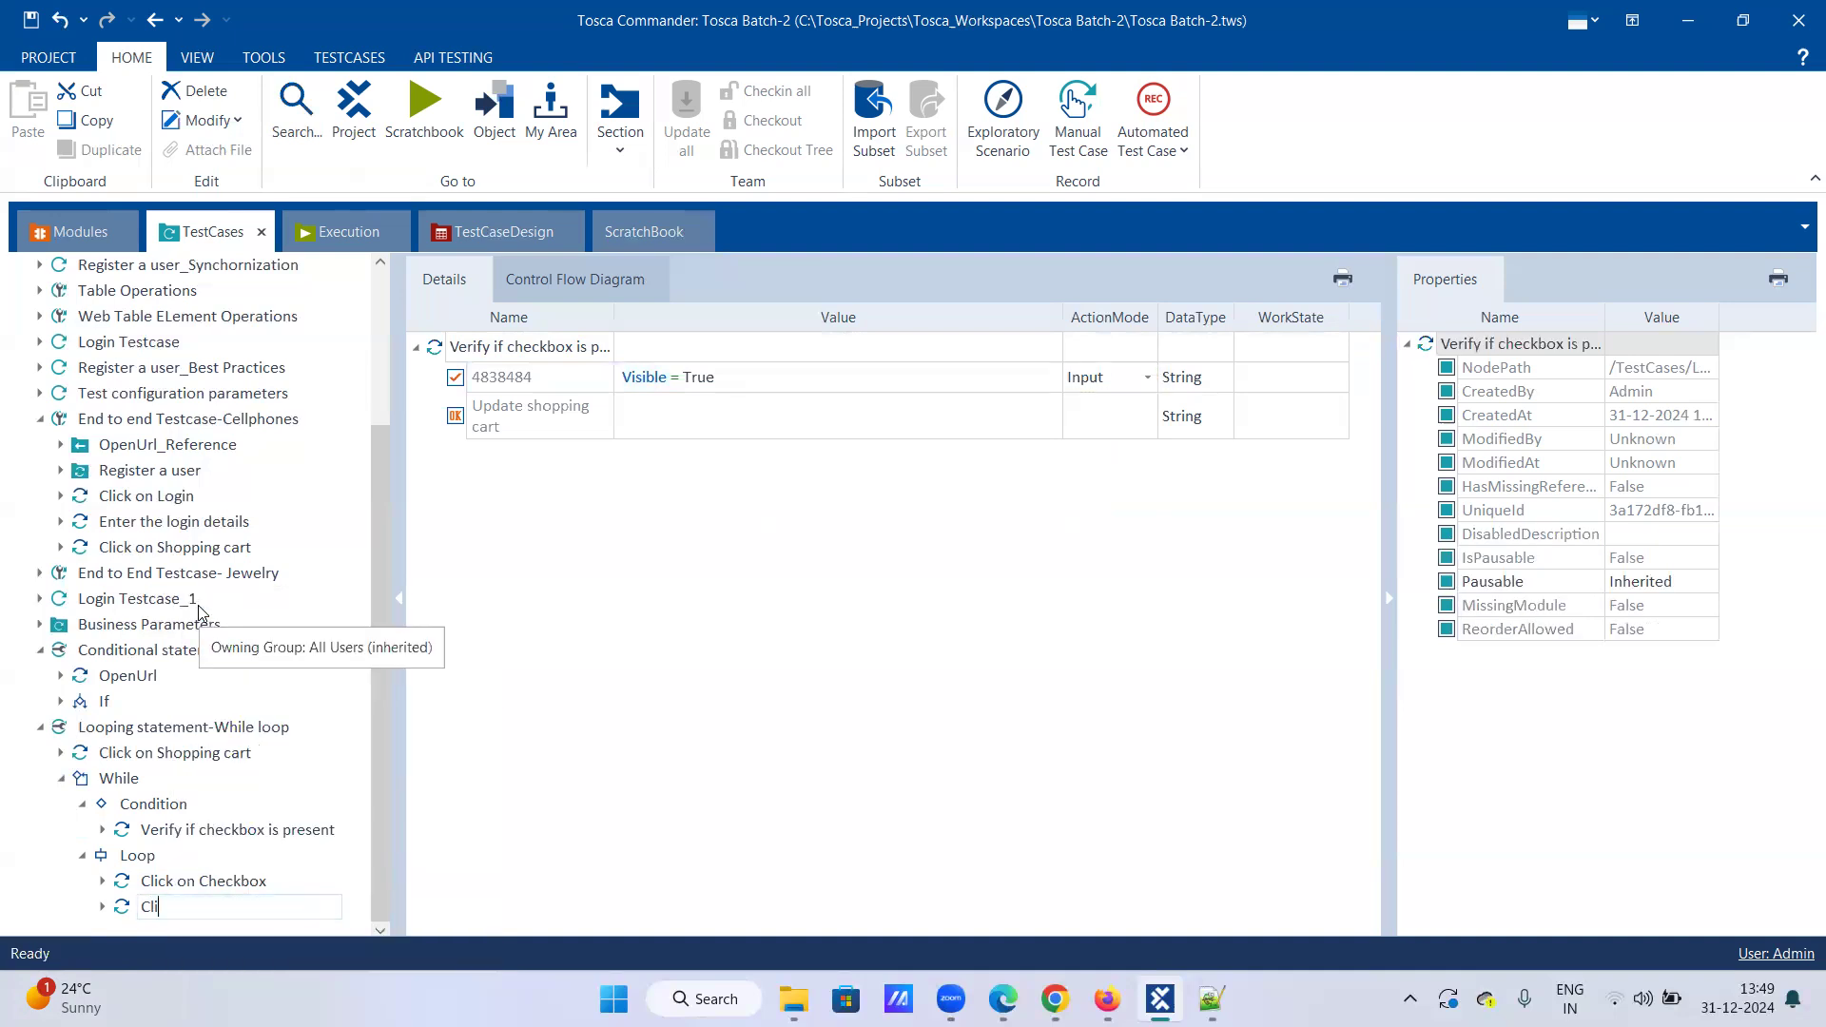
{"action": "type", "text": "ck on update "}
{"action": "type", "text": "shoo"}
{"action": "type", "text": "ping"}
{"action": "key", "text": "BackSpace"}
{"action": "key", "text": "BackSpace"}
{"action": "key", "text": "BackSpace"}
{"action": "key", "text": "BackSpace"}
{"action": "key", "text": "BackSpace"}
{"action": "key", "text": "BackSpace"}
{"action": "type", "text": "pping cart"}
{"action": "key", "text": "Return"}
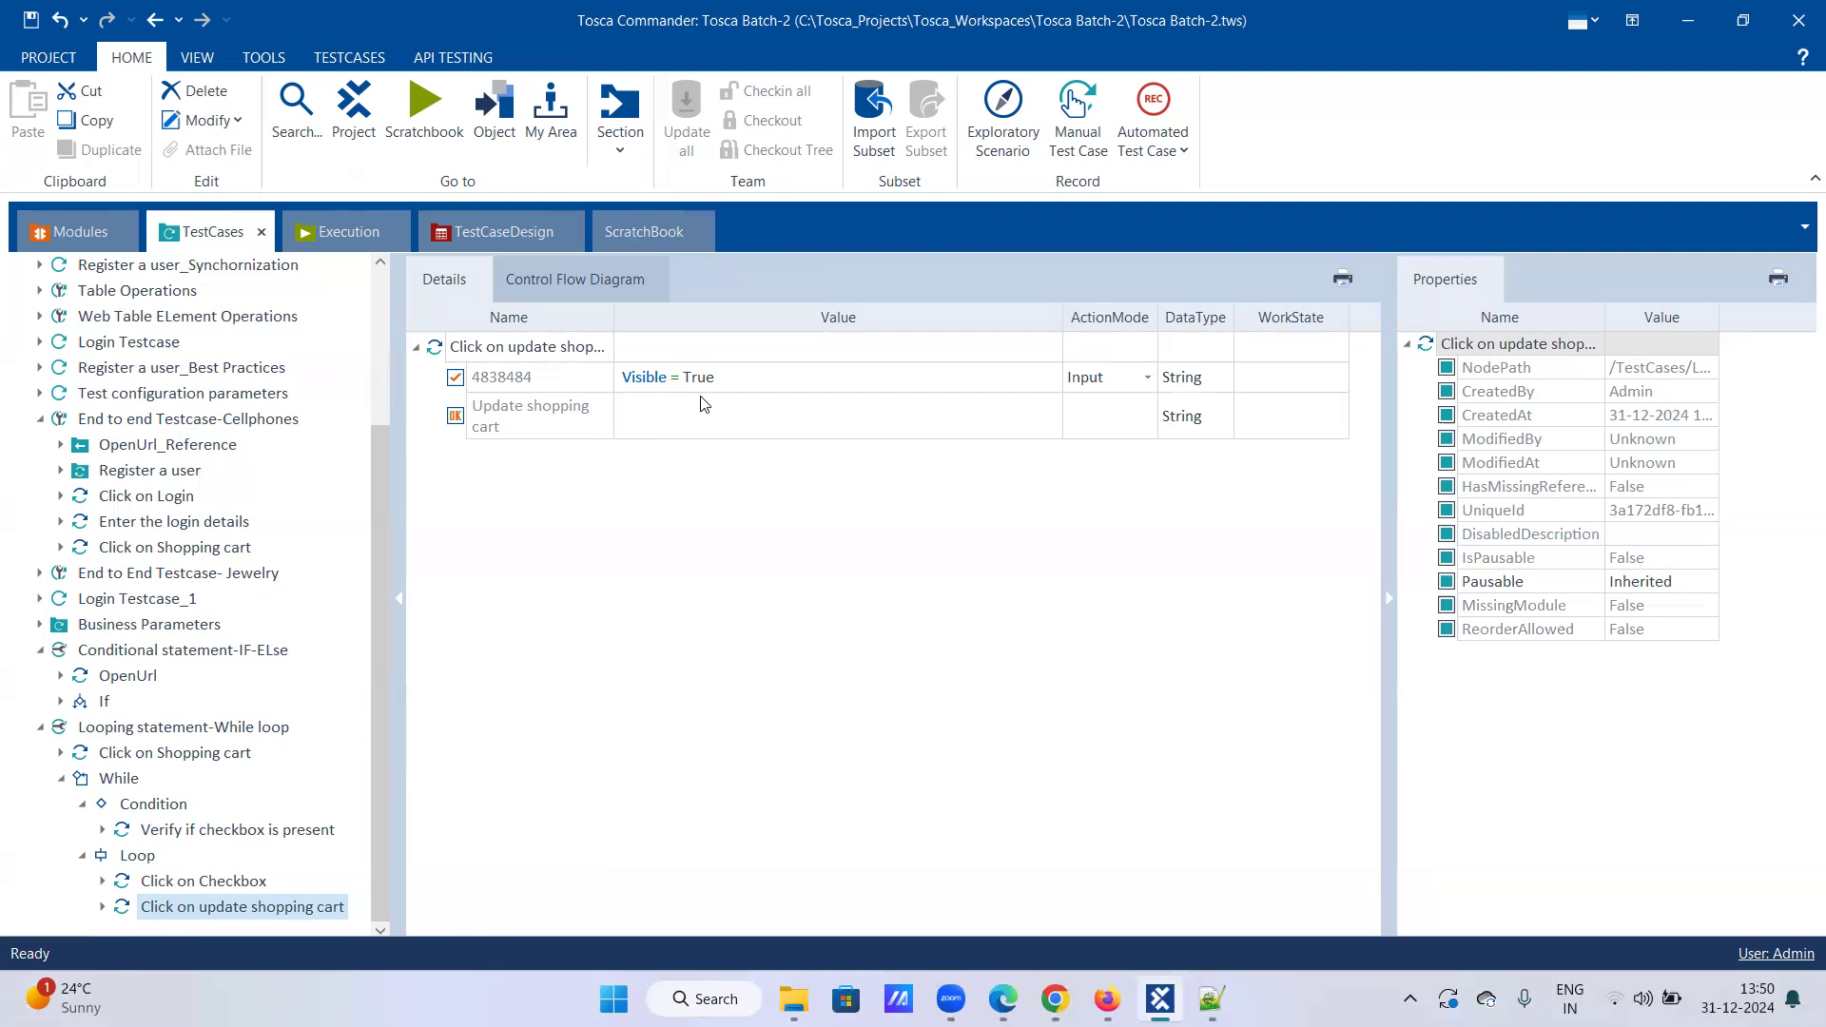
Step: Clear Visible = True on 4838484, set Update shopping cart to {Click}, and minimize Tosca
{"action": "right_click", "coordinate": [723, 377]}
{"action": "left_click", "coordinate": [774, 316]}
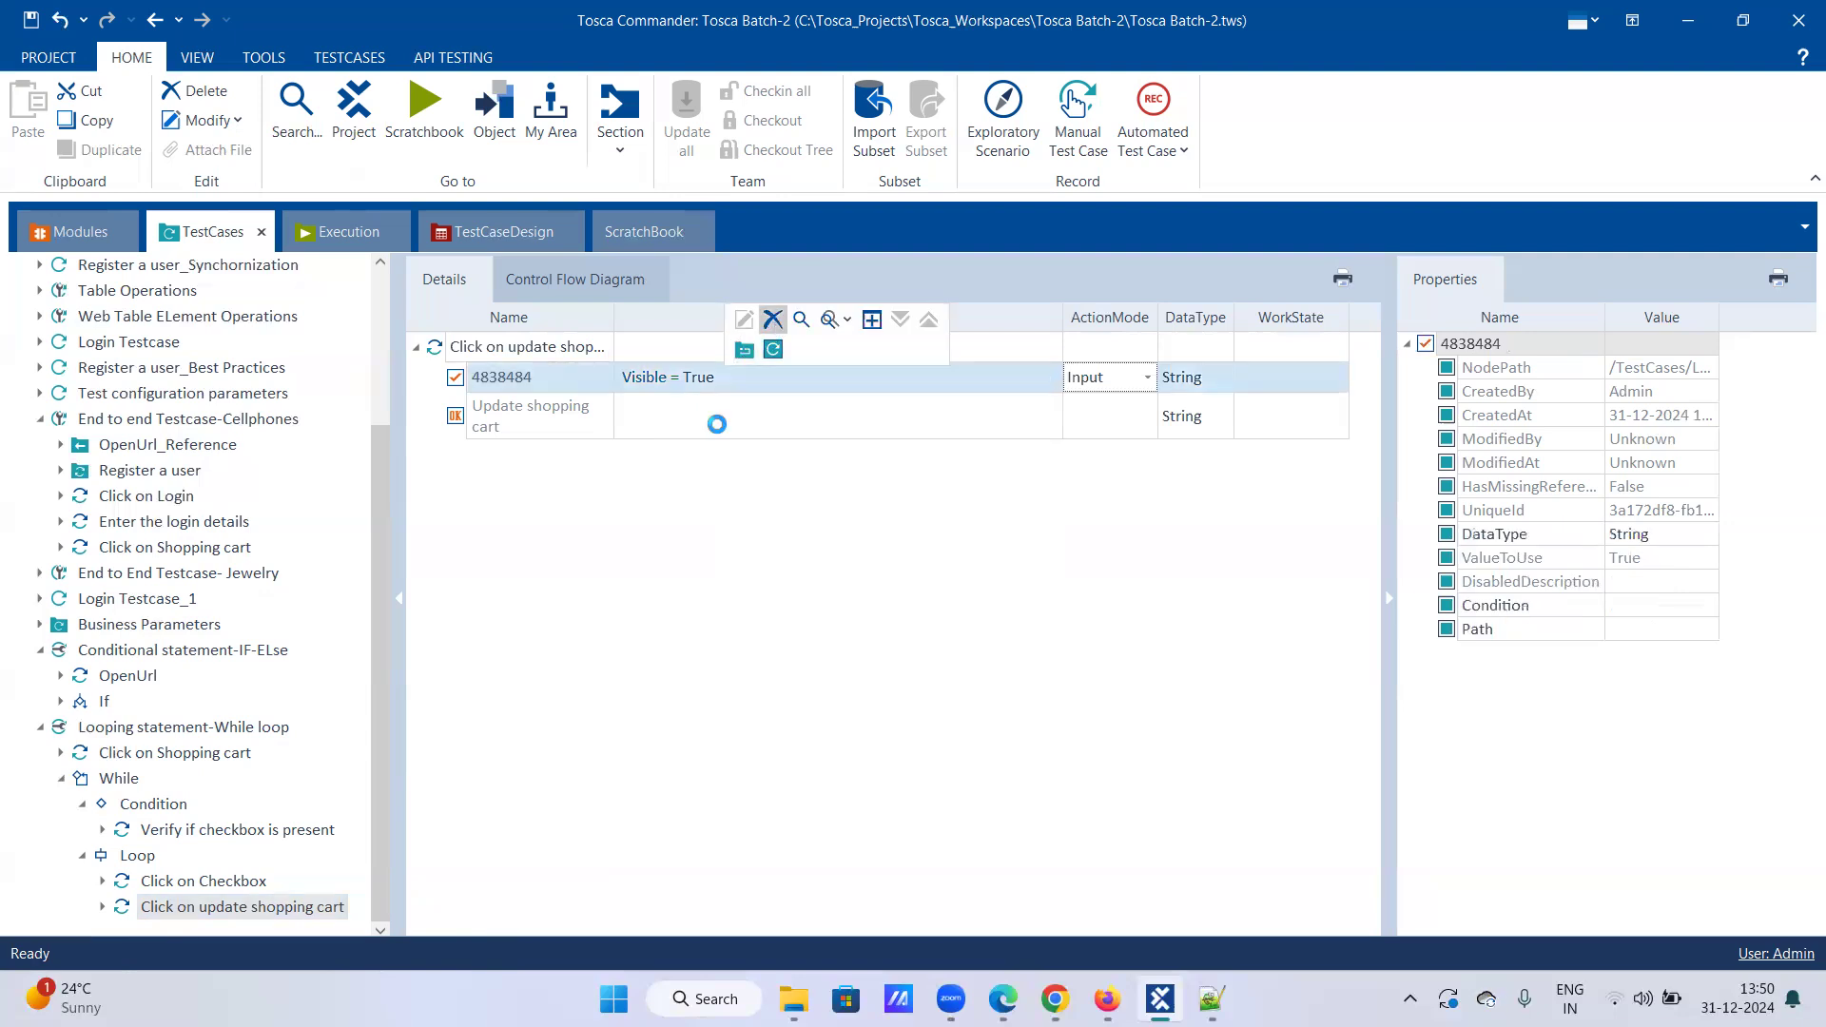
{"action": "left_click", "coordinate": [713, 431]}
{"action": "left_click", "coordinate": [970, 416]}
{"action": "left_click", "coordinate": [921, 451]}
{"action": "left_click", "coordinate": [1089, 455]}
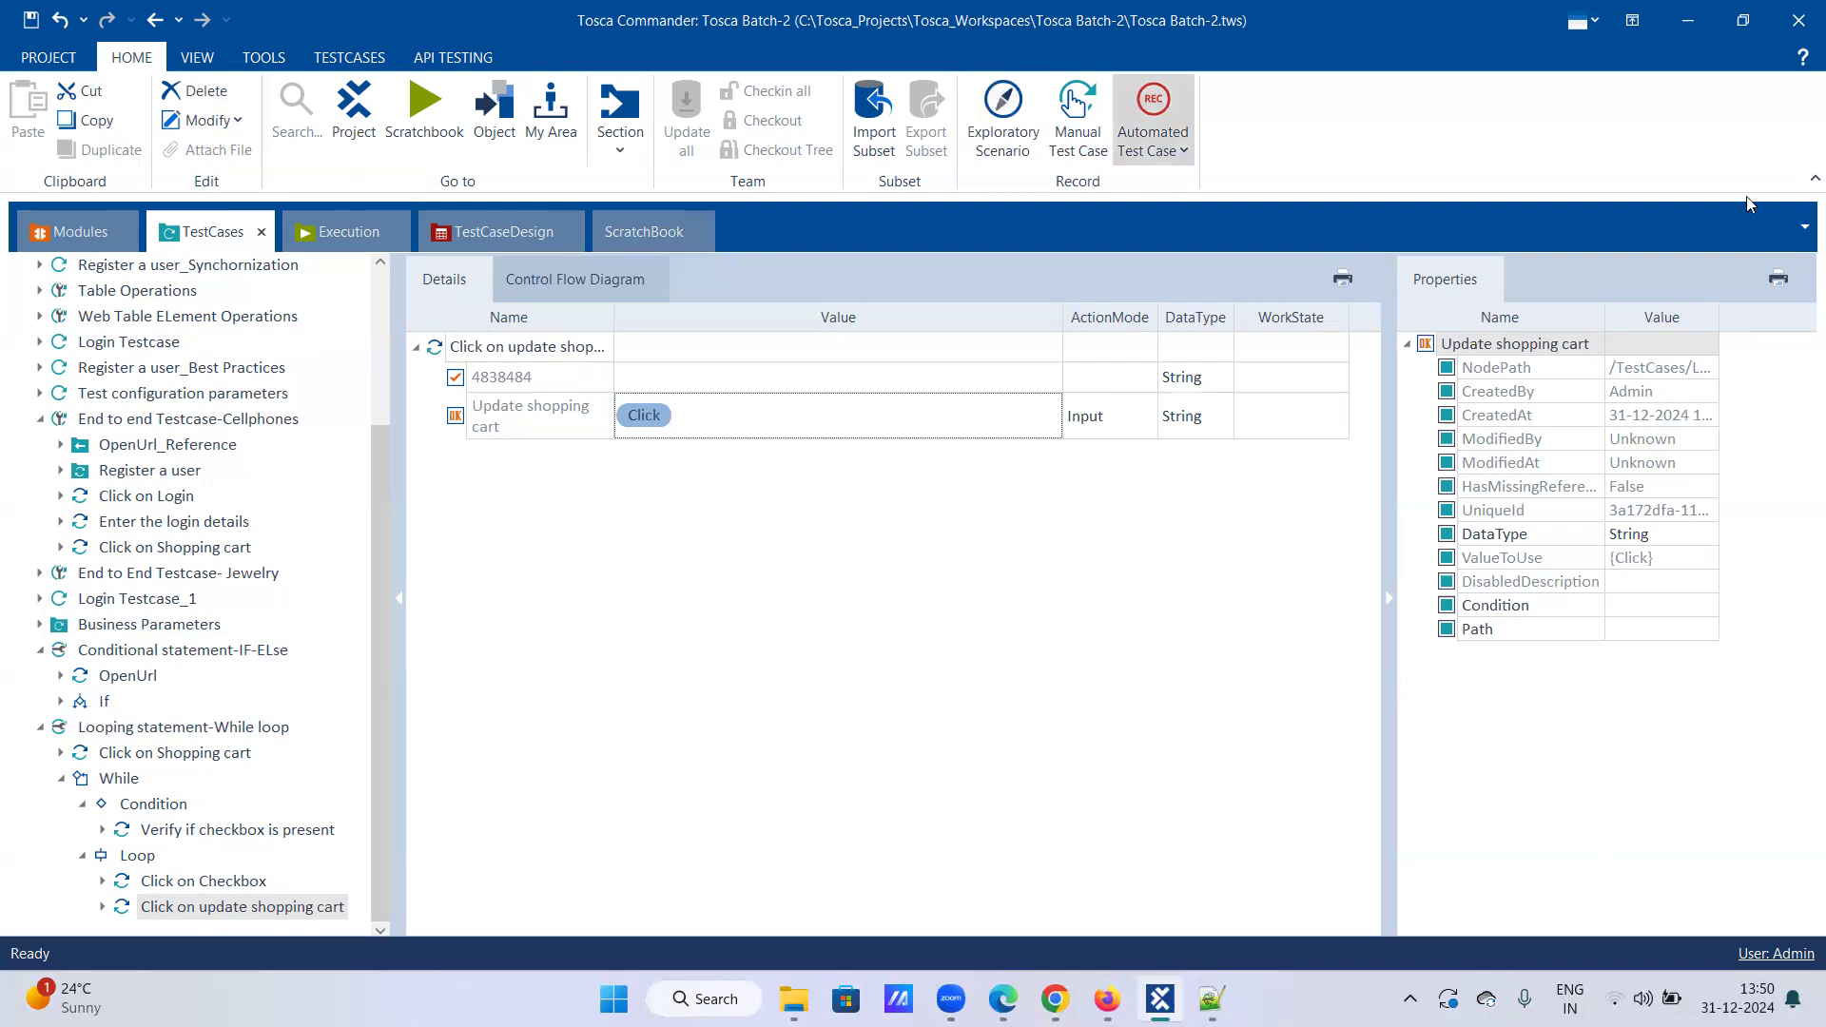
{"action": "left_click", "coordinate": [1687, 20]}
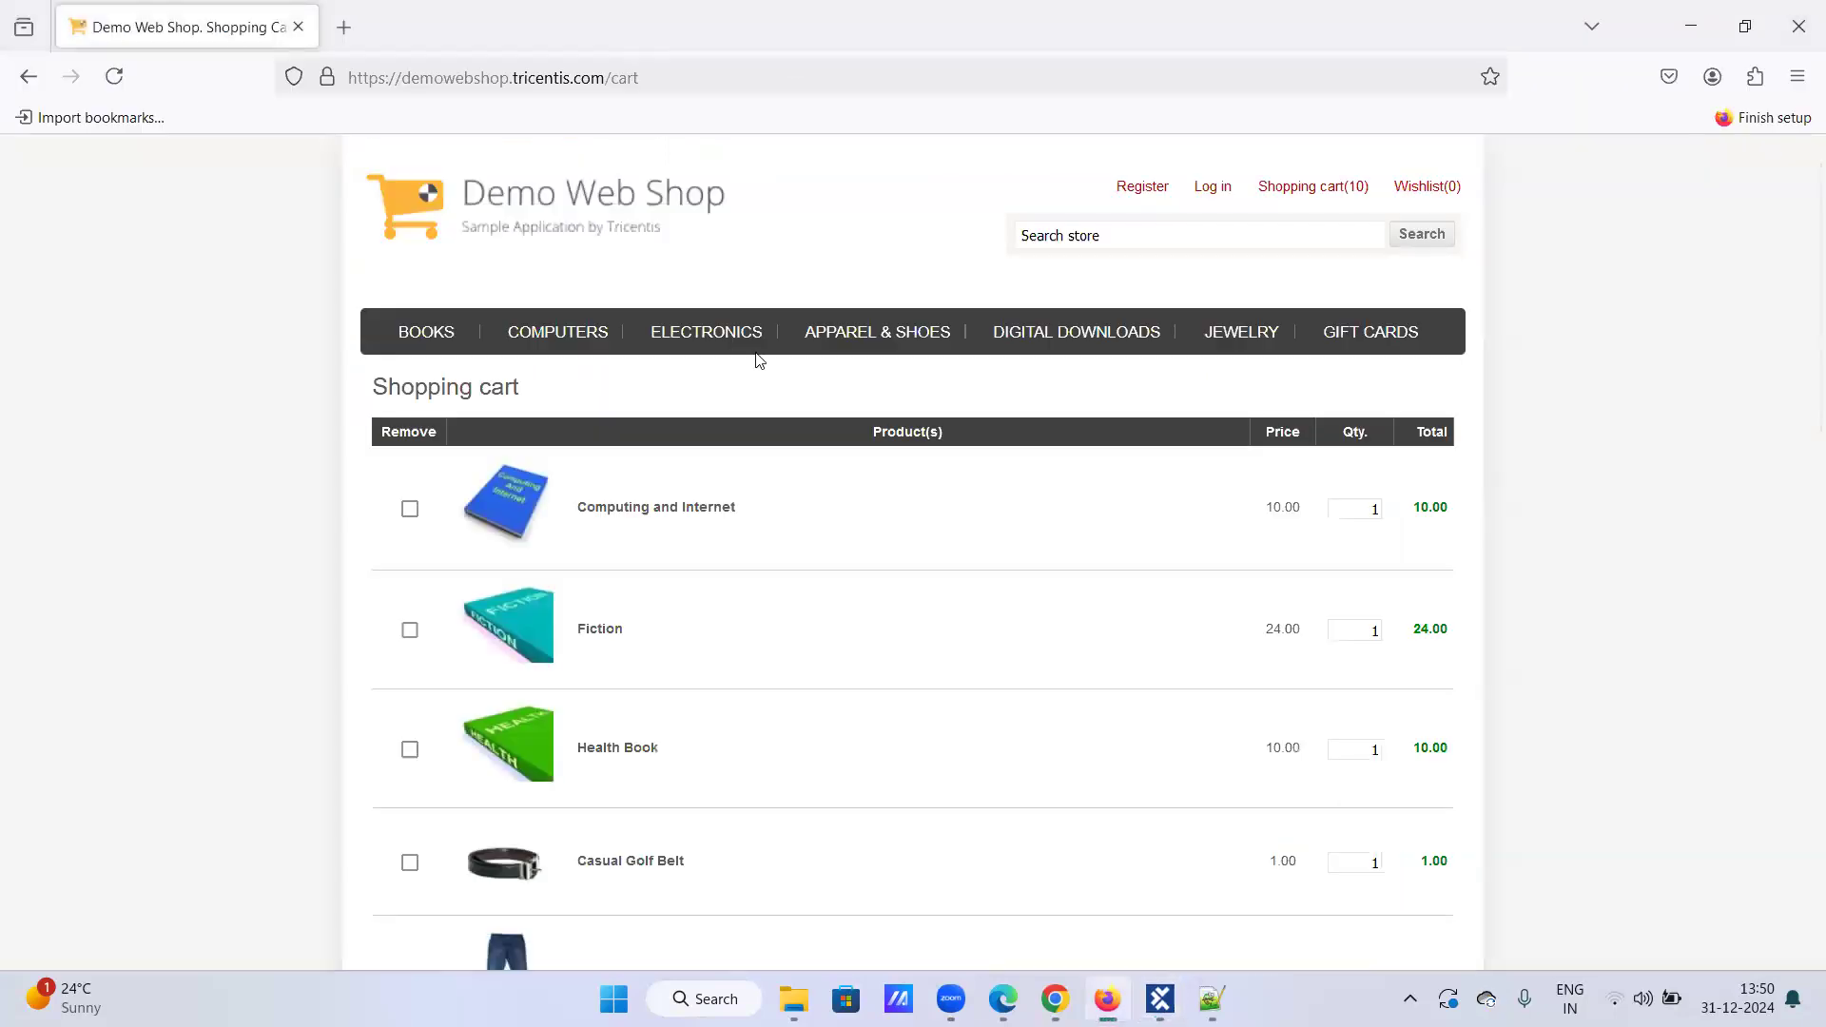
Step: Minimize the web shop browser and Notepad++, then bring Tosca Commander back to front
{"action": "left_click", "coordinate": [1676, 19]}
{"action": "left_click", "coordinate": [1667, 19]}
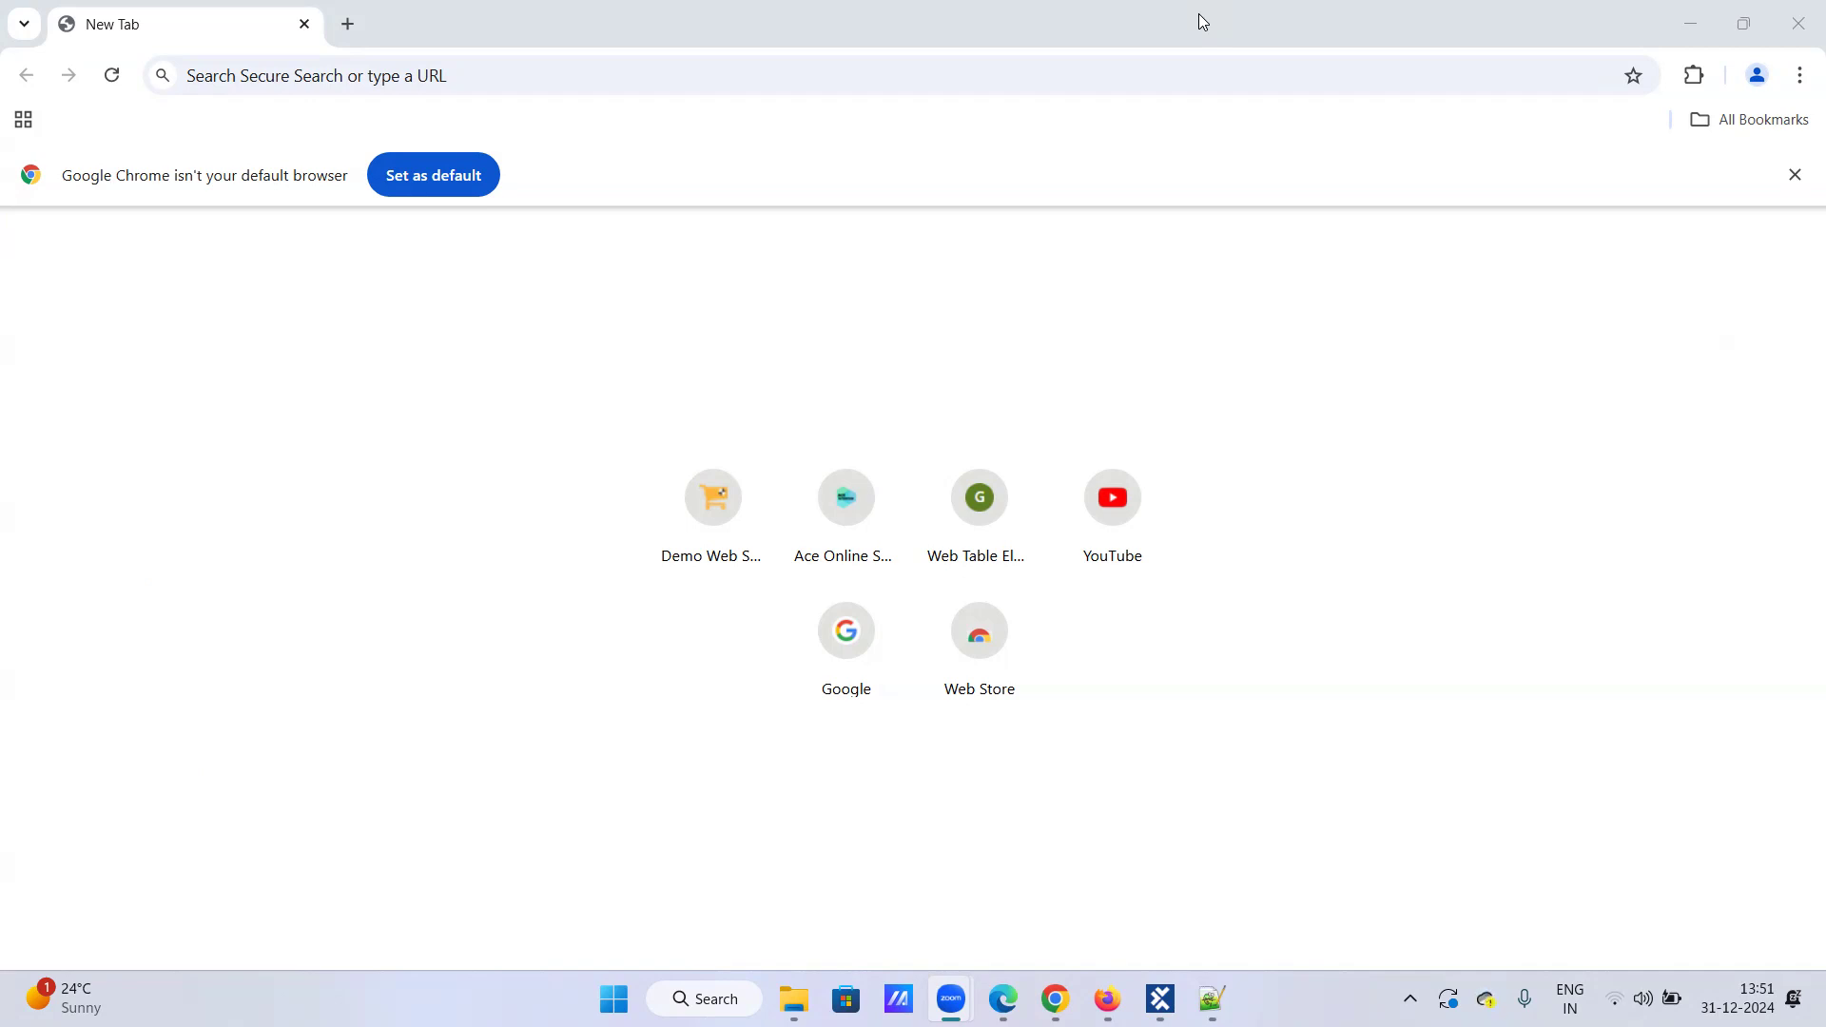
{"action": "key", "text": "alt+Tab"}
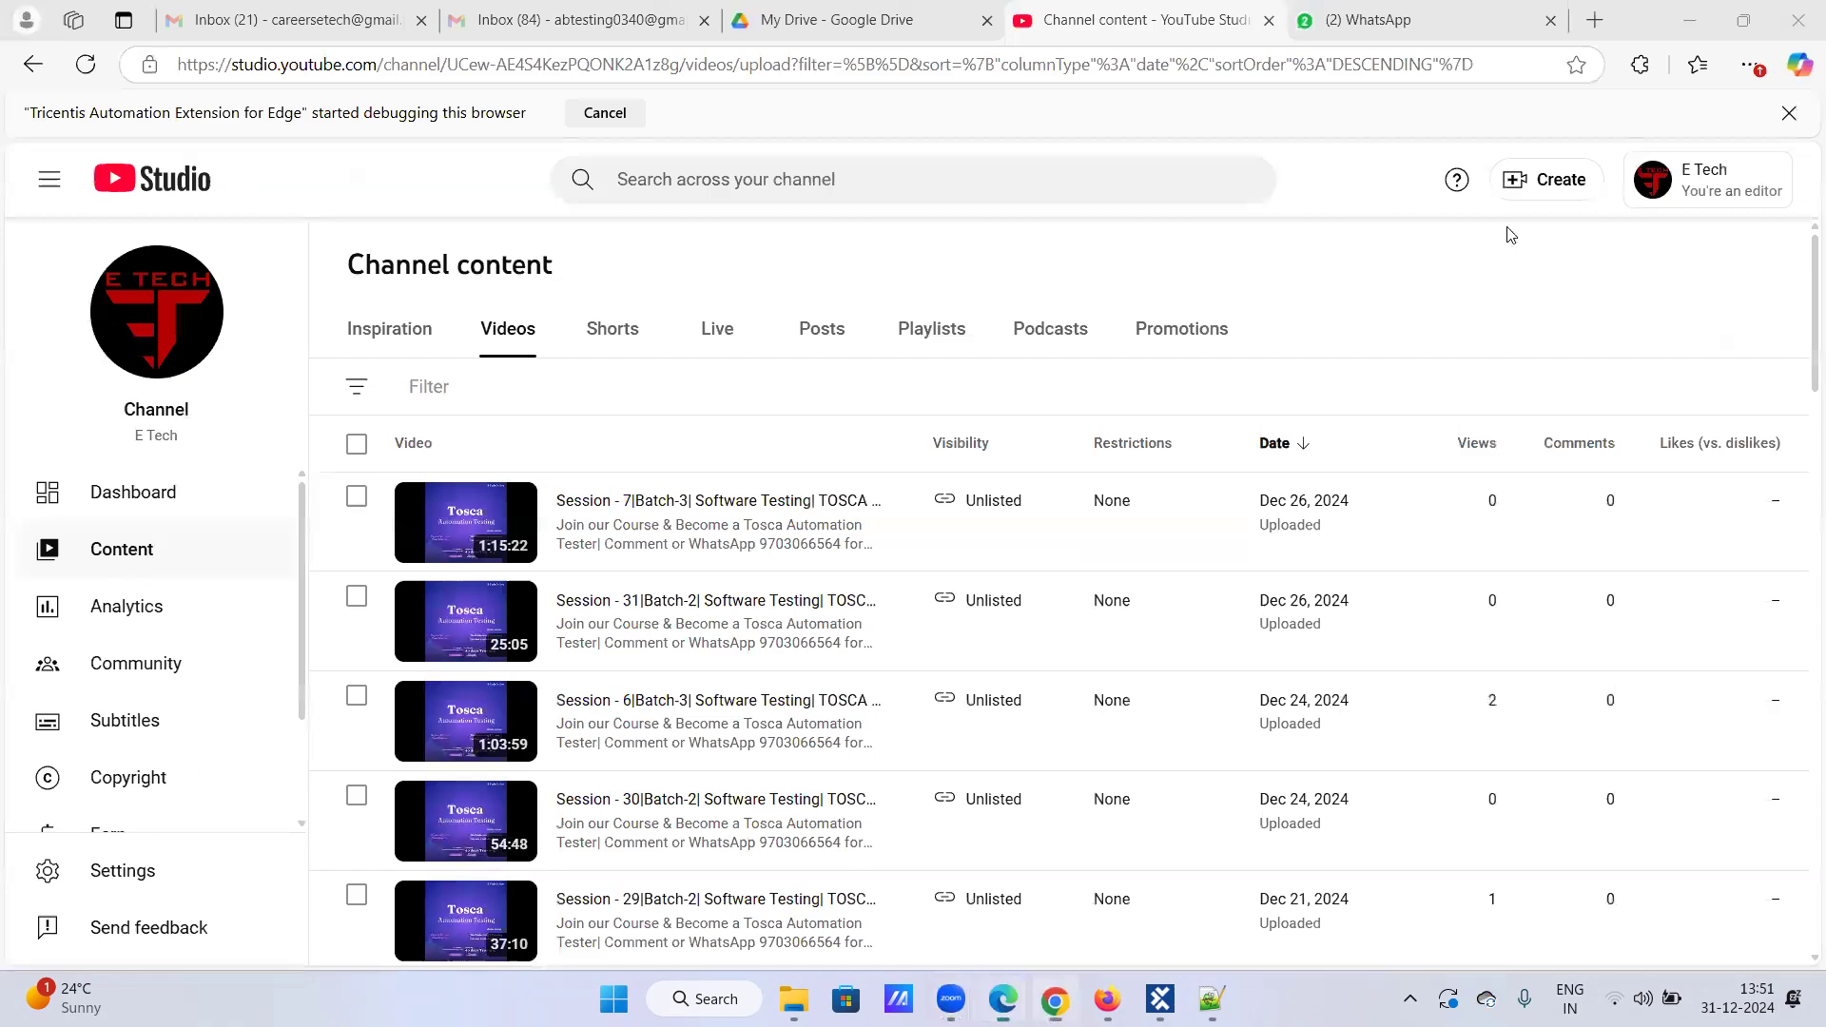
{"action": "left_click", "coordinate": [1160, 999]}
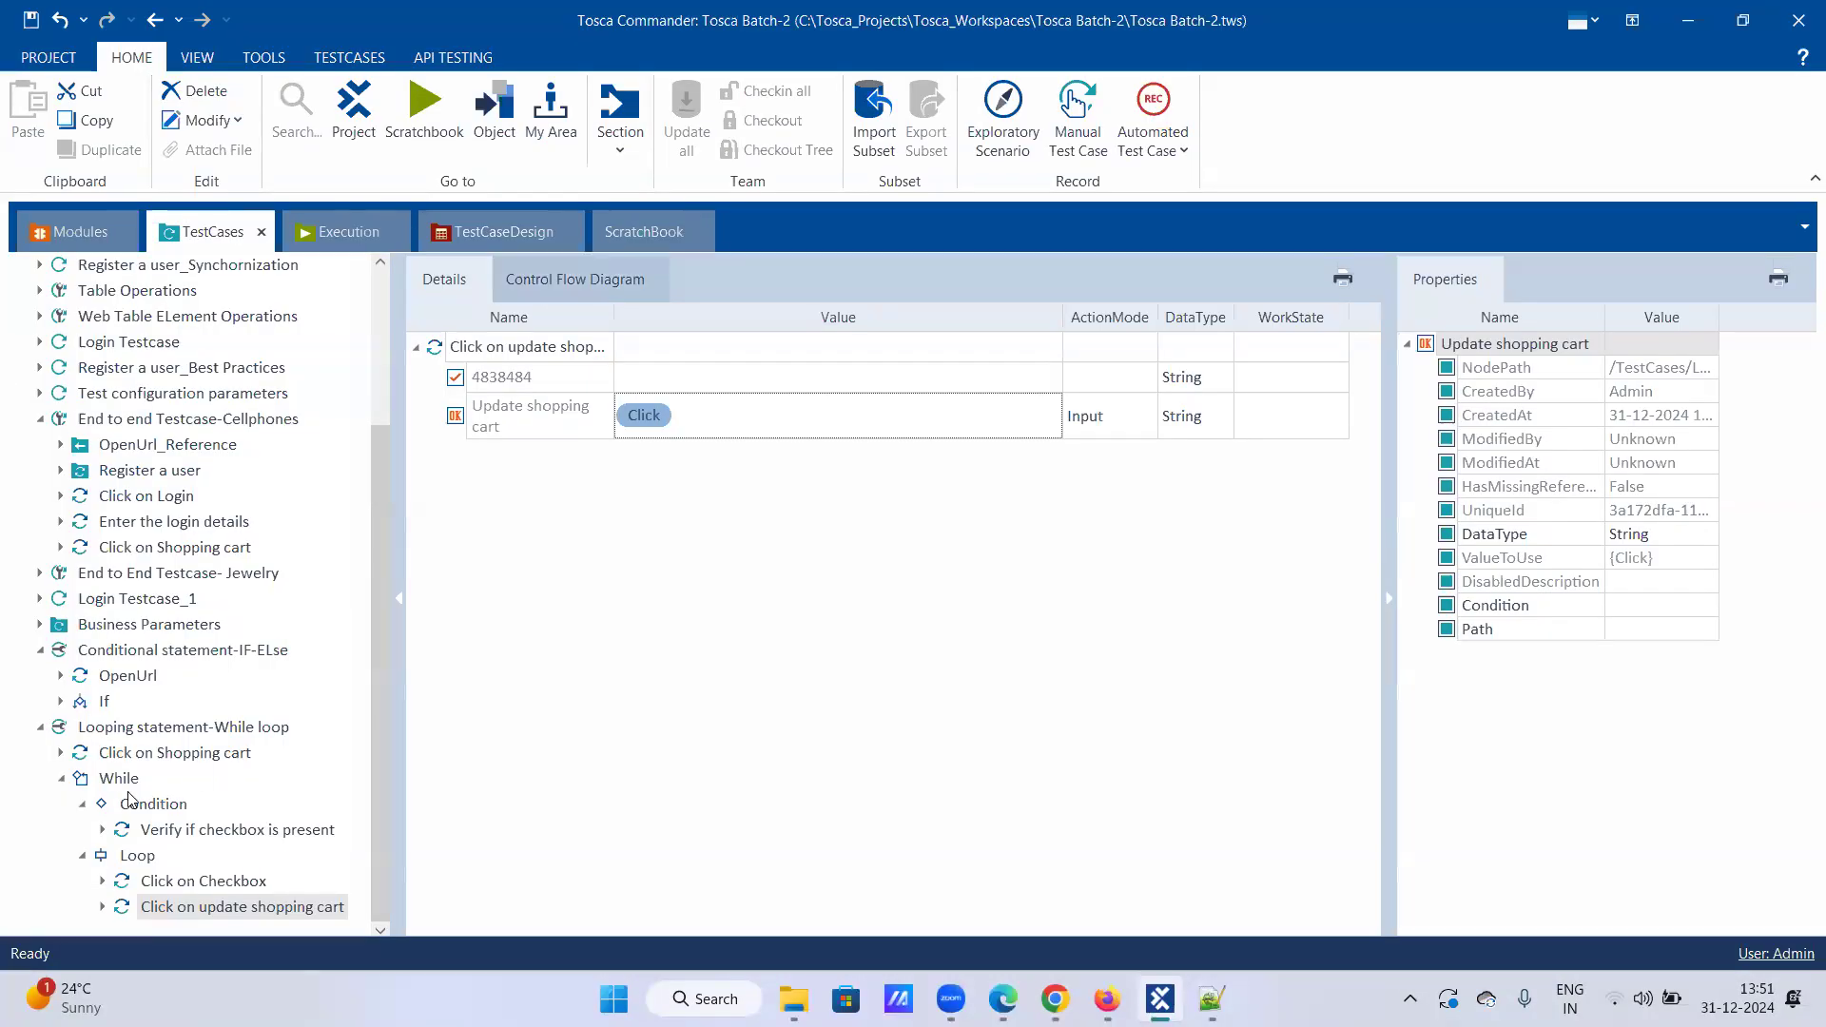
{"action": "left_click", "coordinate": [171, 875]}
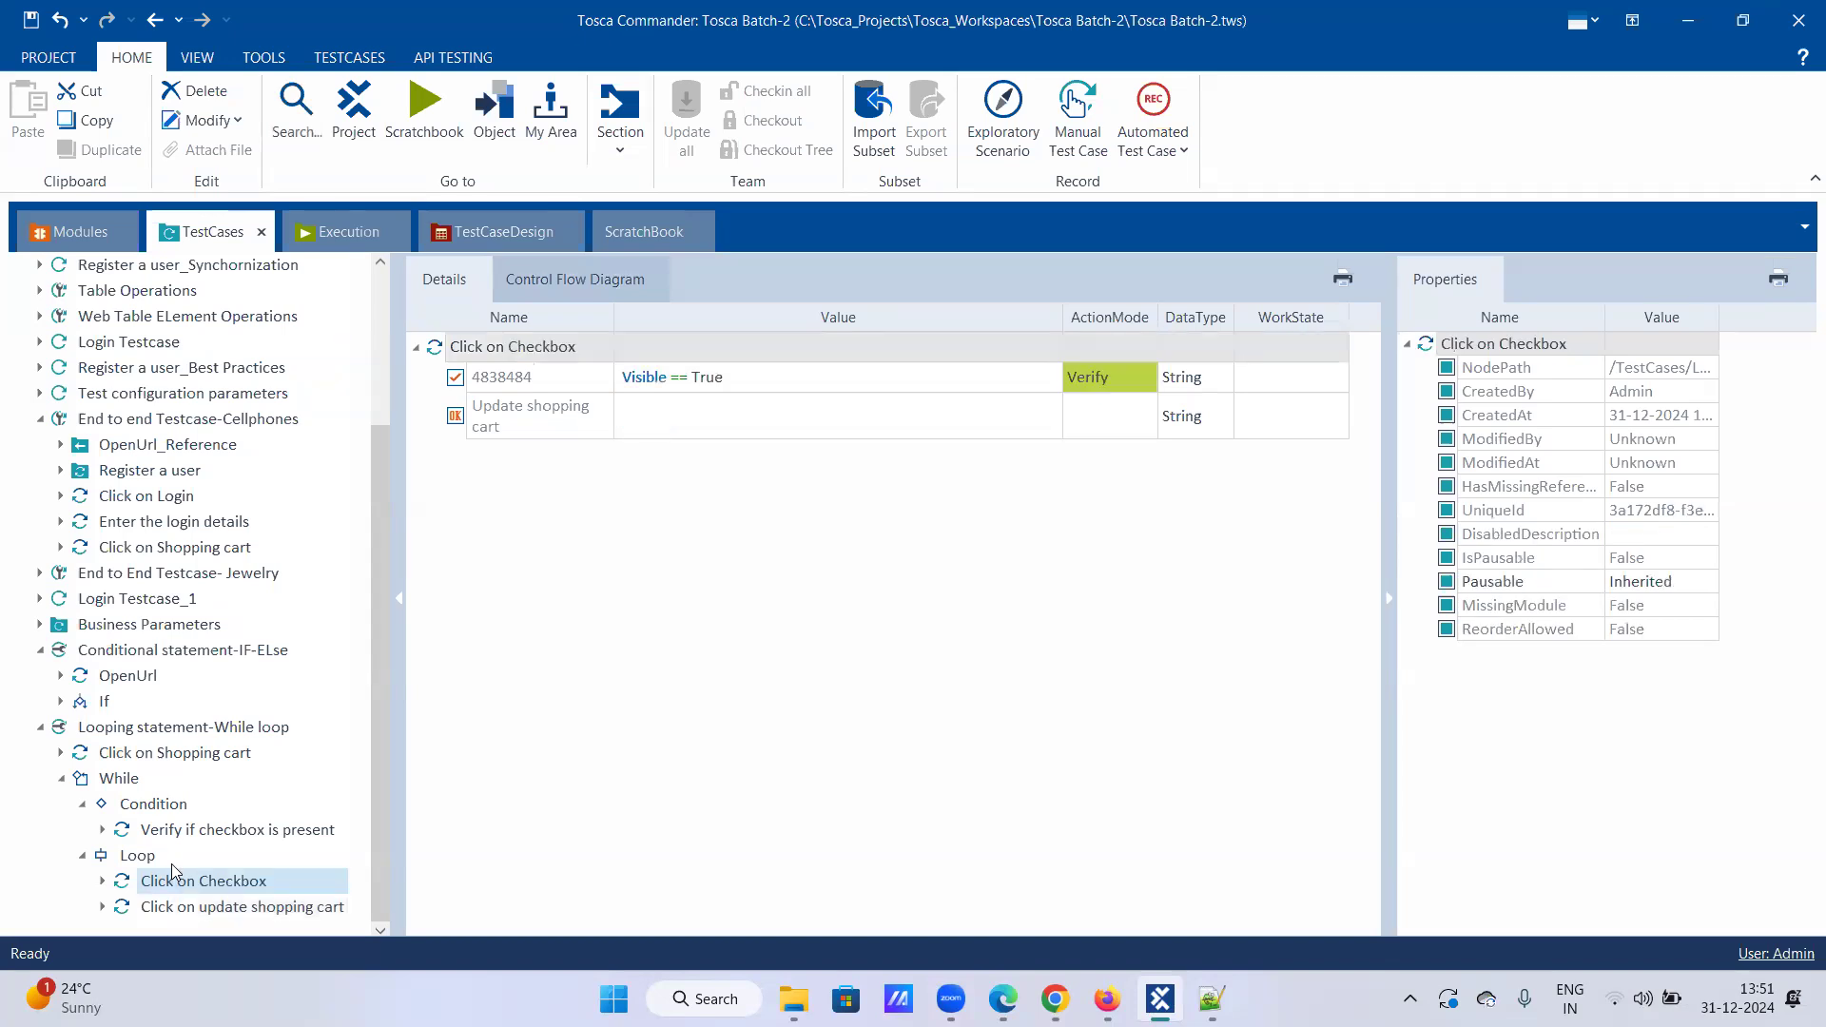
{"action": "left_click", "coordinate": [179, 833]}
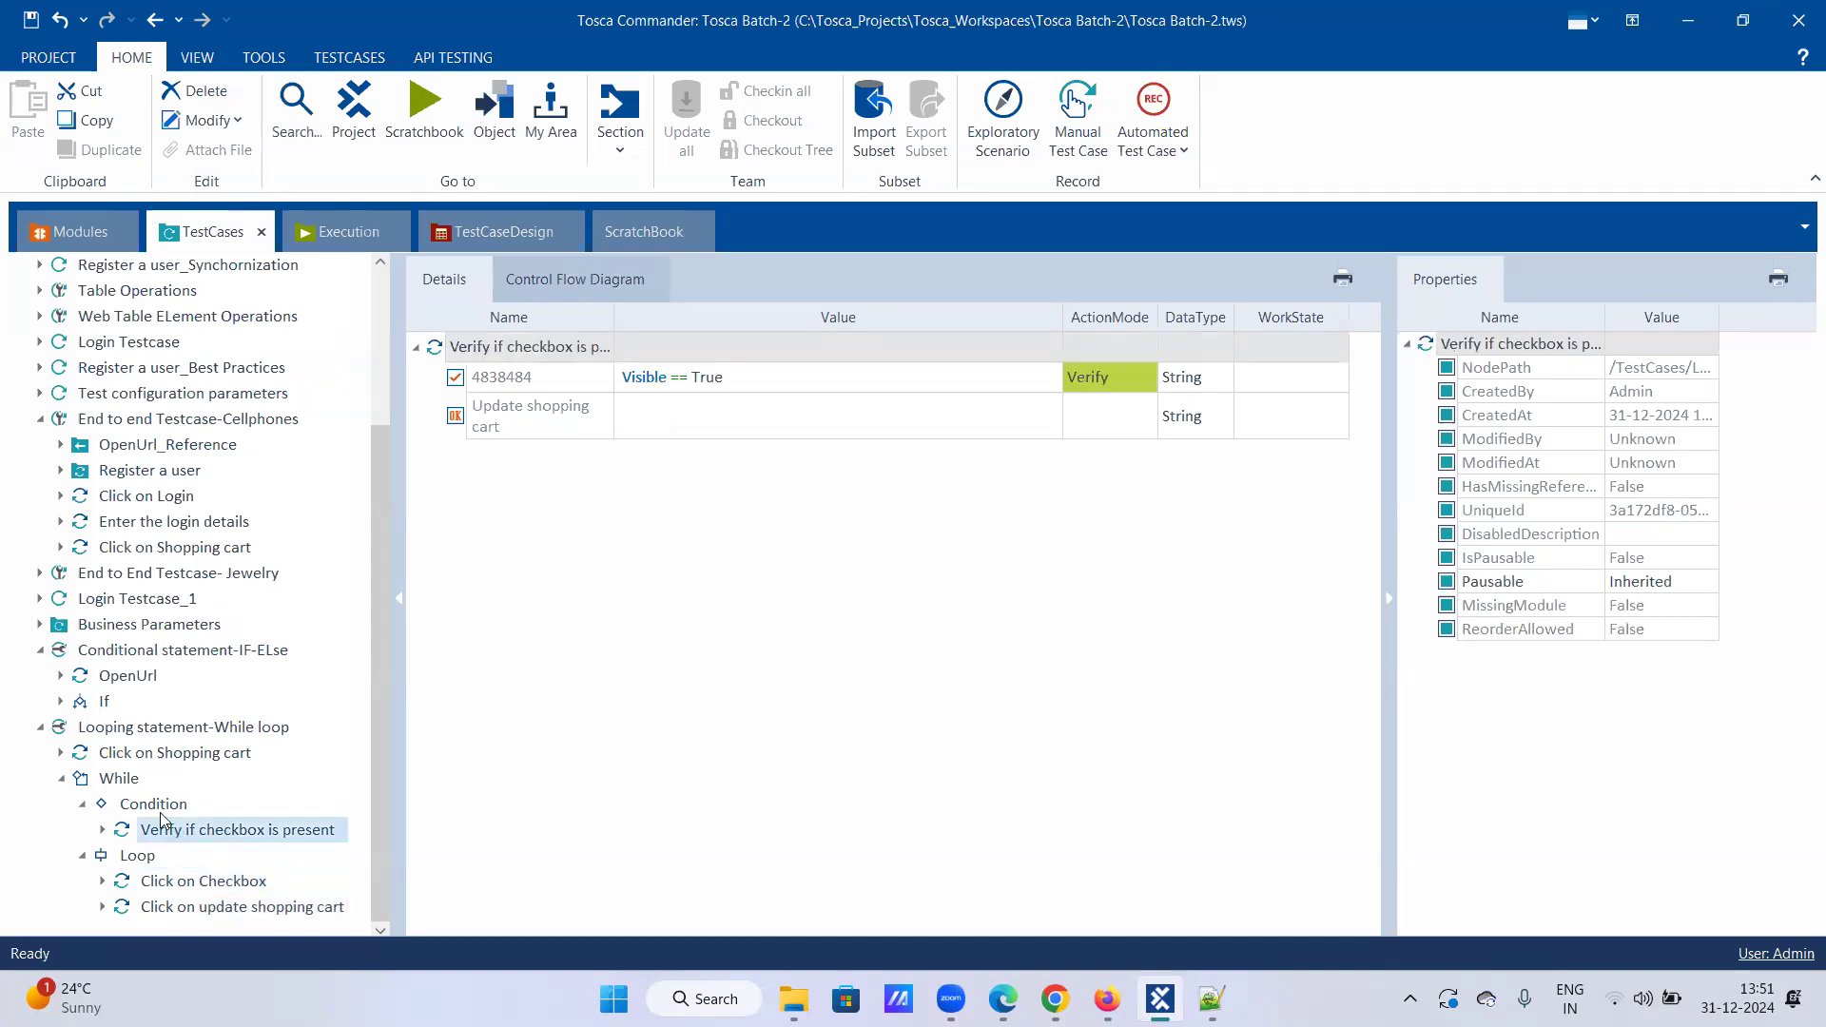
{"action": "left_click", "coordinate": [111, 729]}
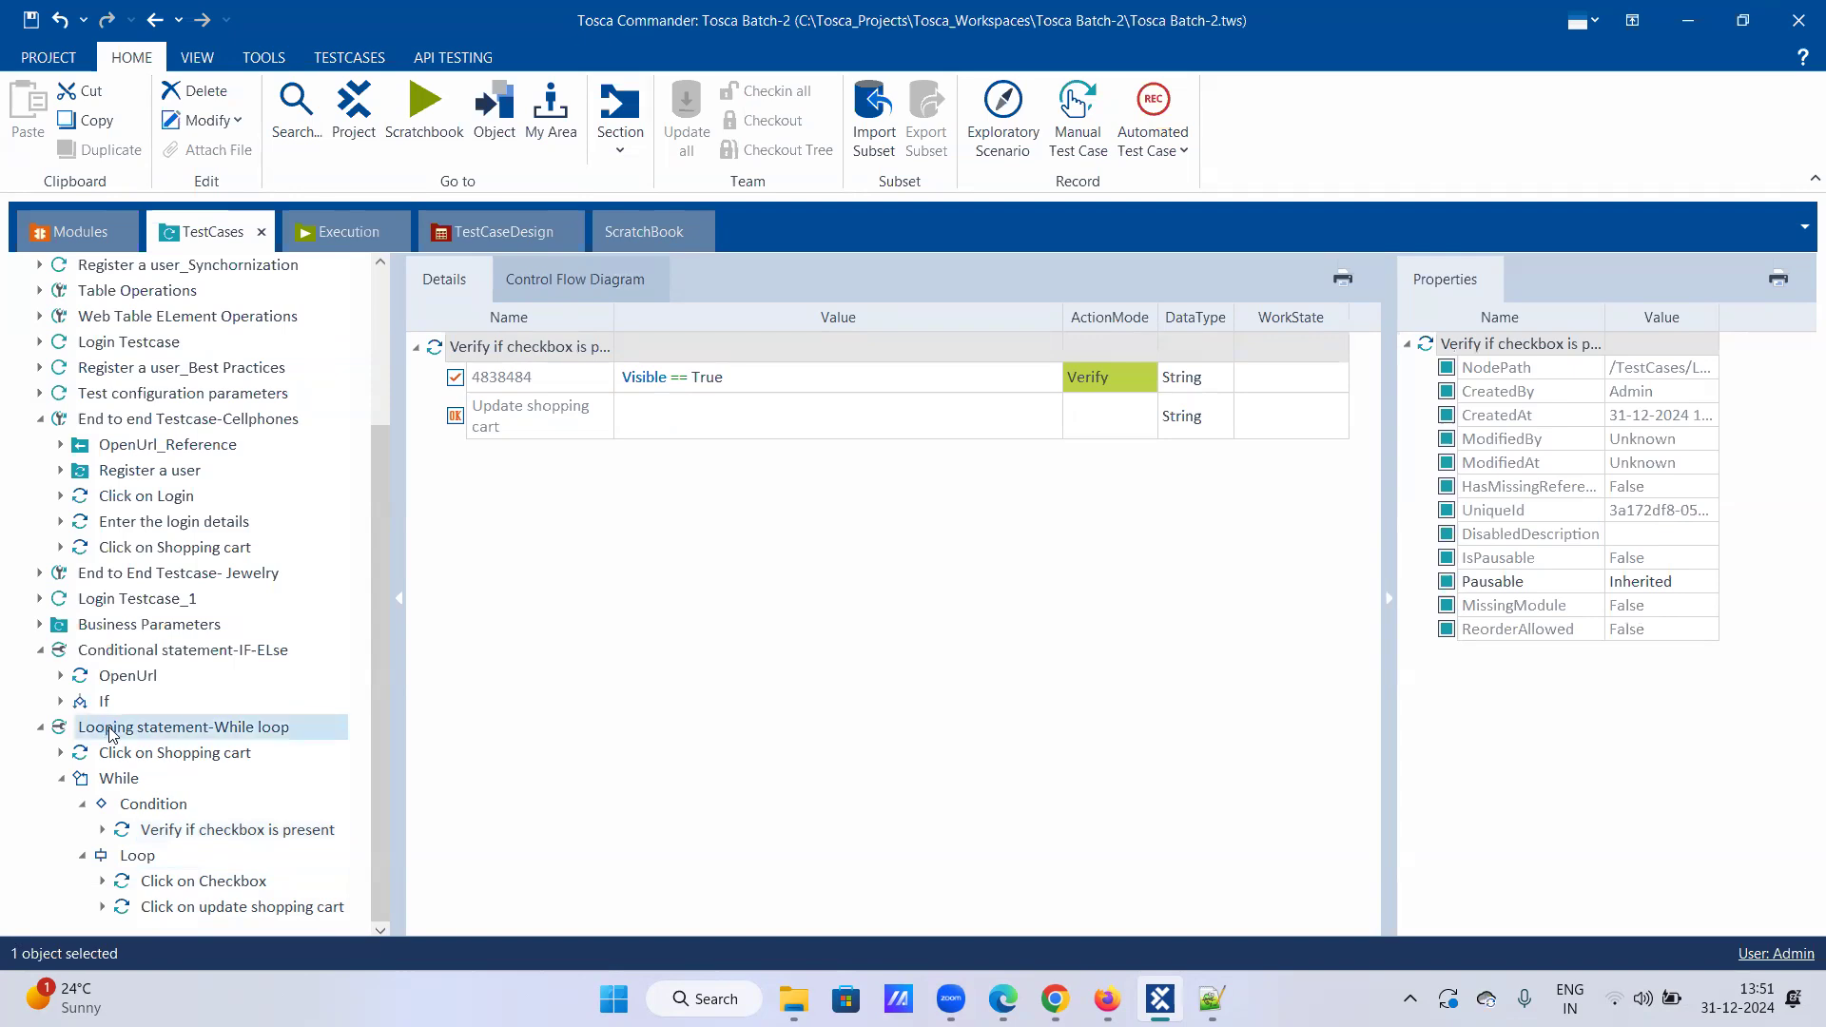
{"action": "left_click", "coordinate": [143, 753]}
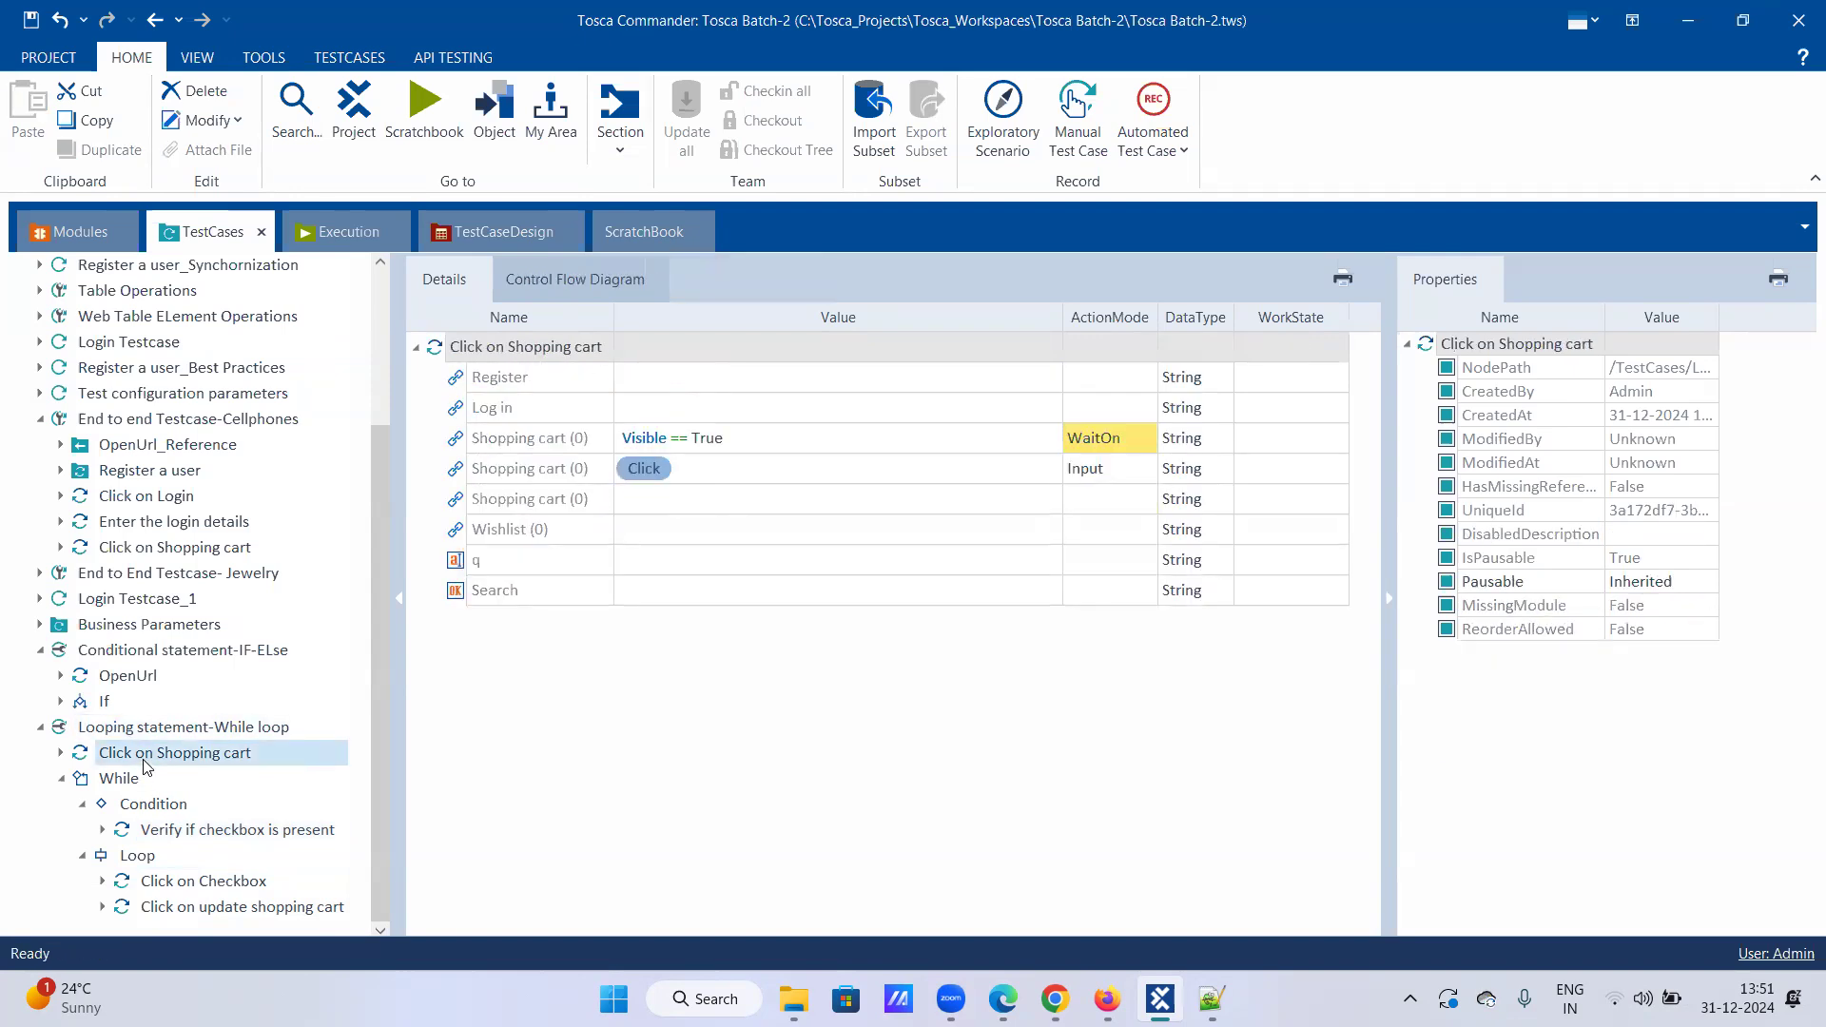
{"action": "left_click", "coordinate": [139, 806]}
{"action": "left_click", "coordinate": [154, 831]}
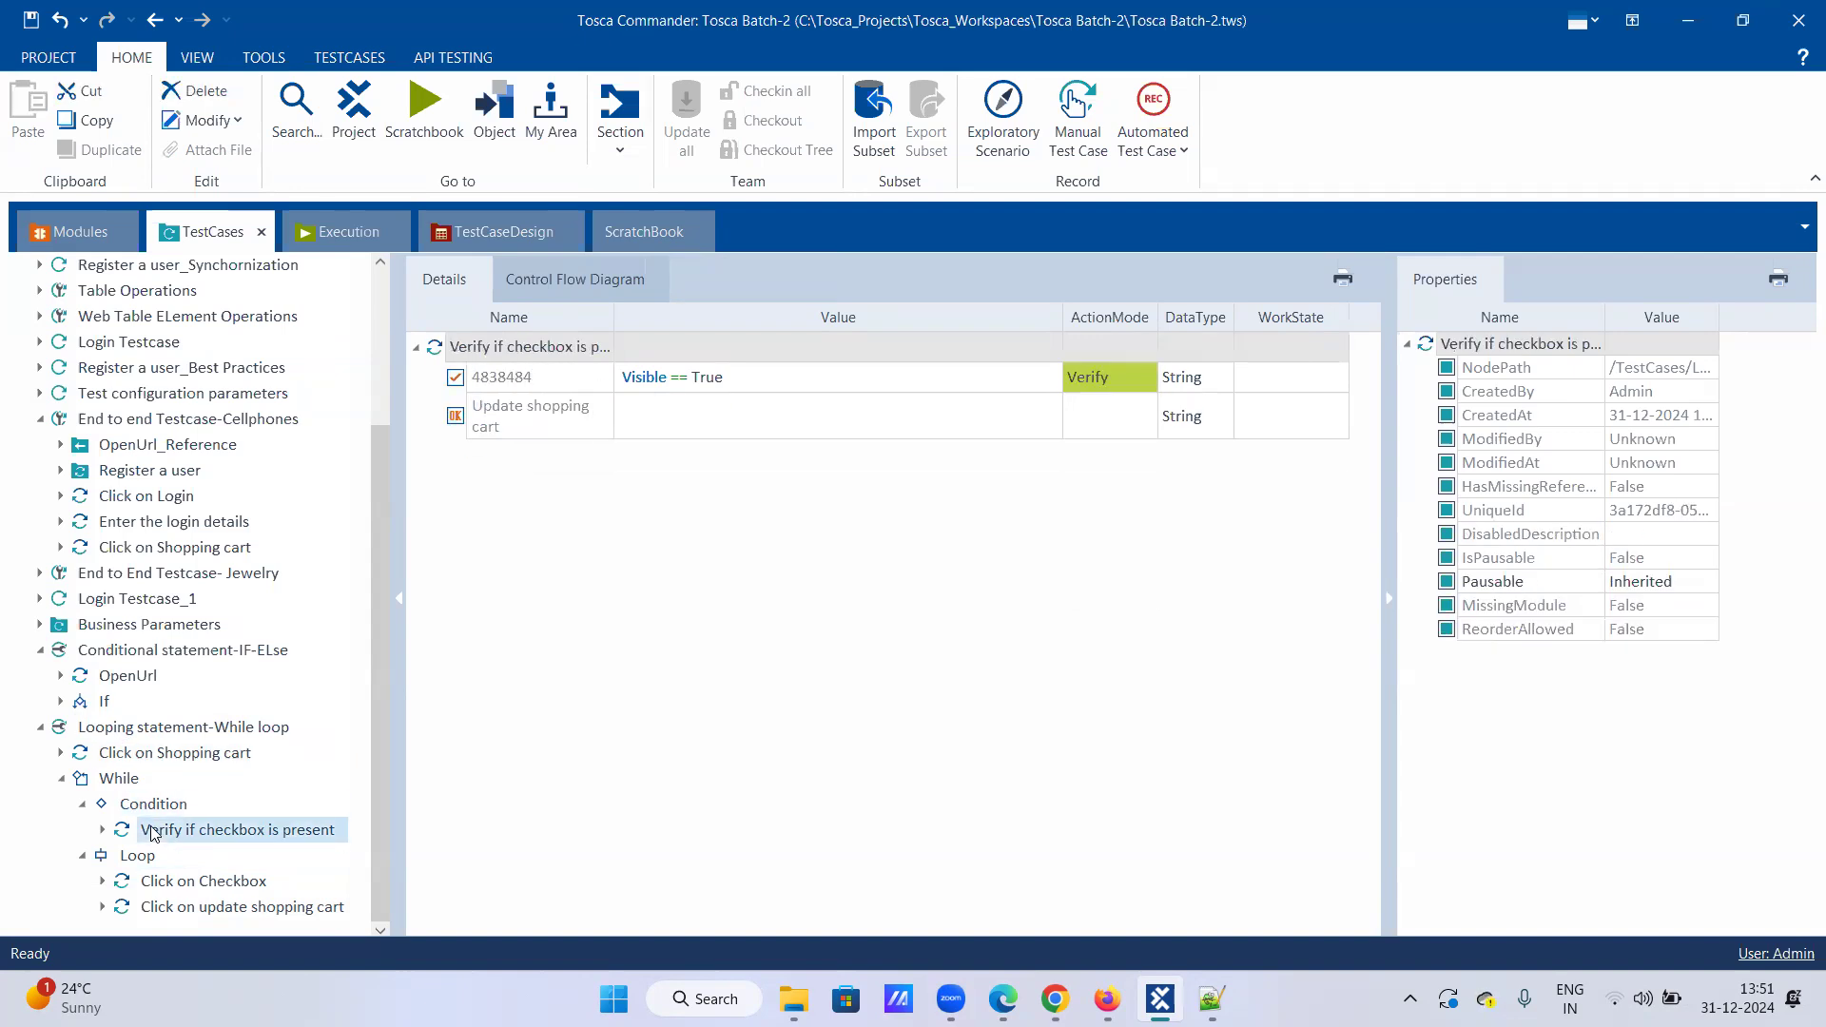
{"action": "left_click", "coordinate": [177, 884]}
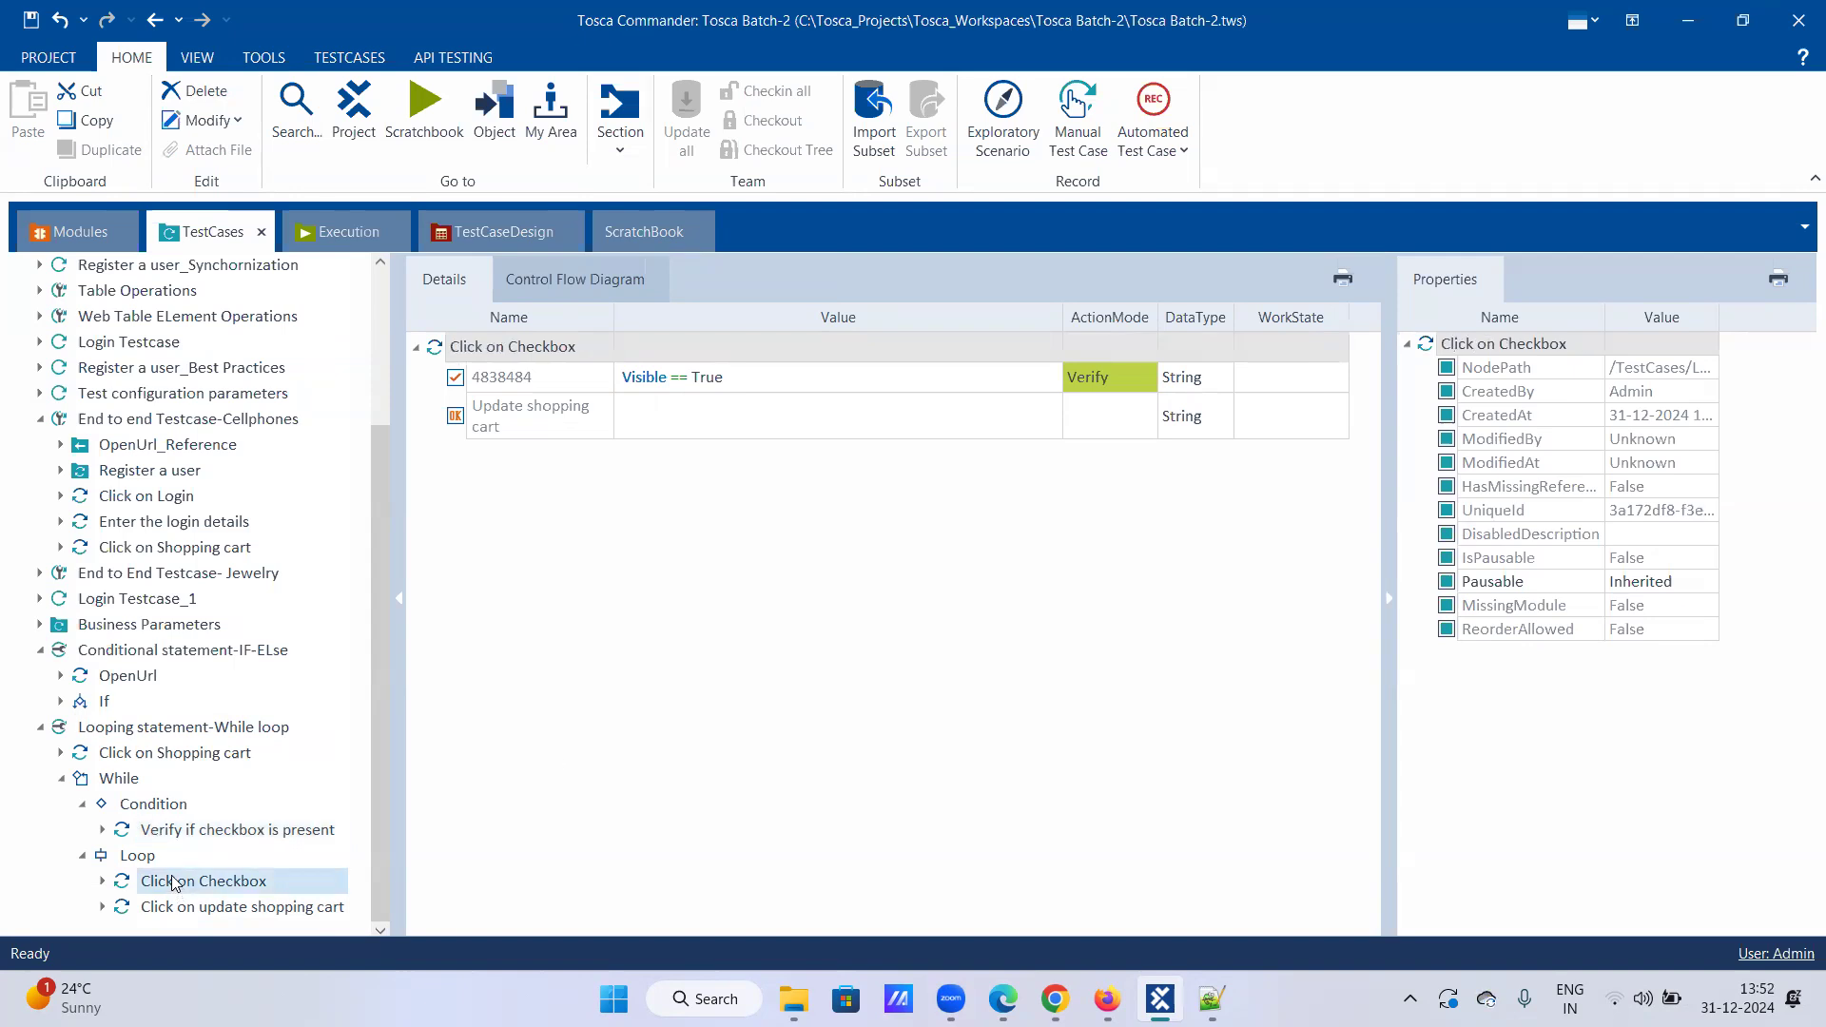
{"action": "left_click", "coordinate": [213, 908]}
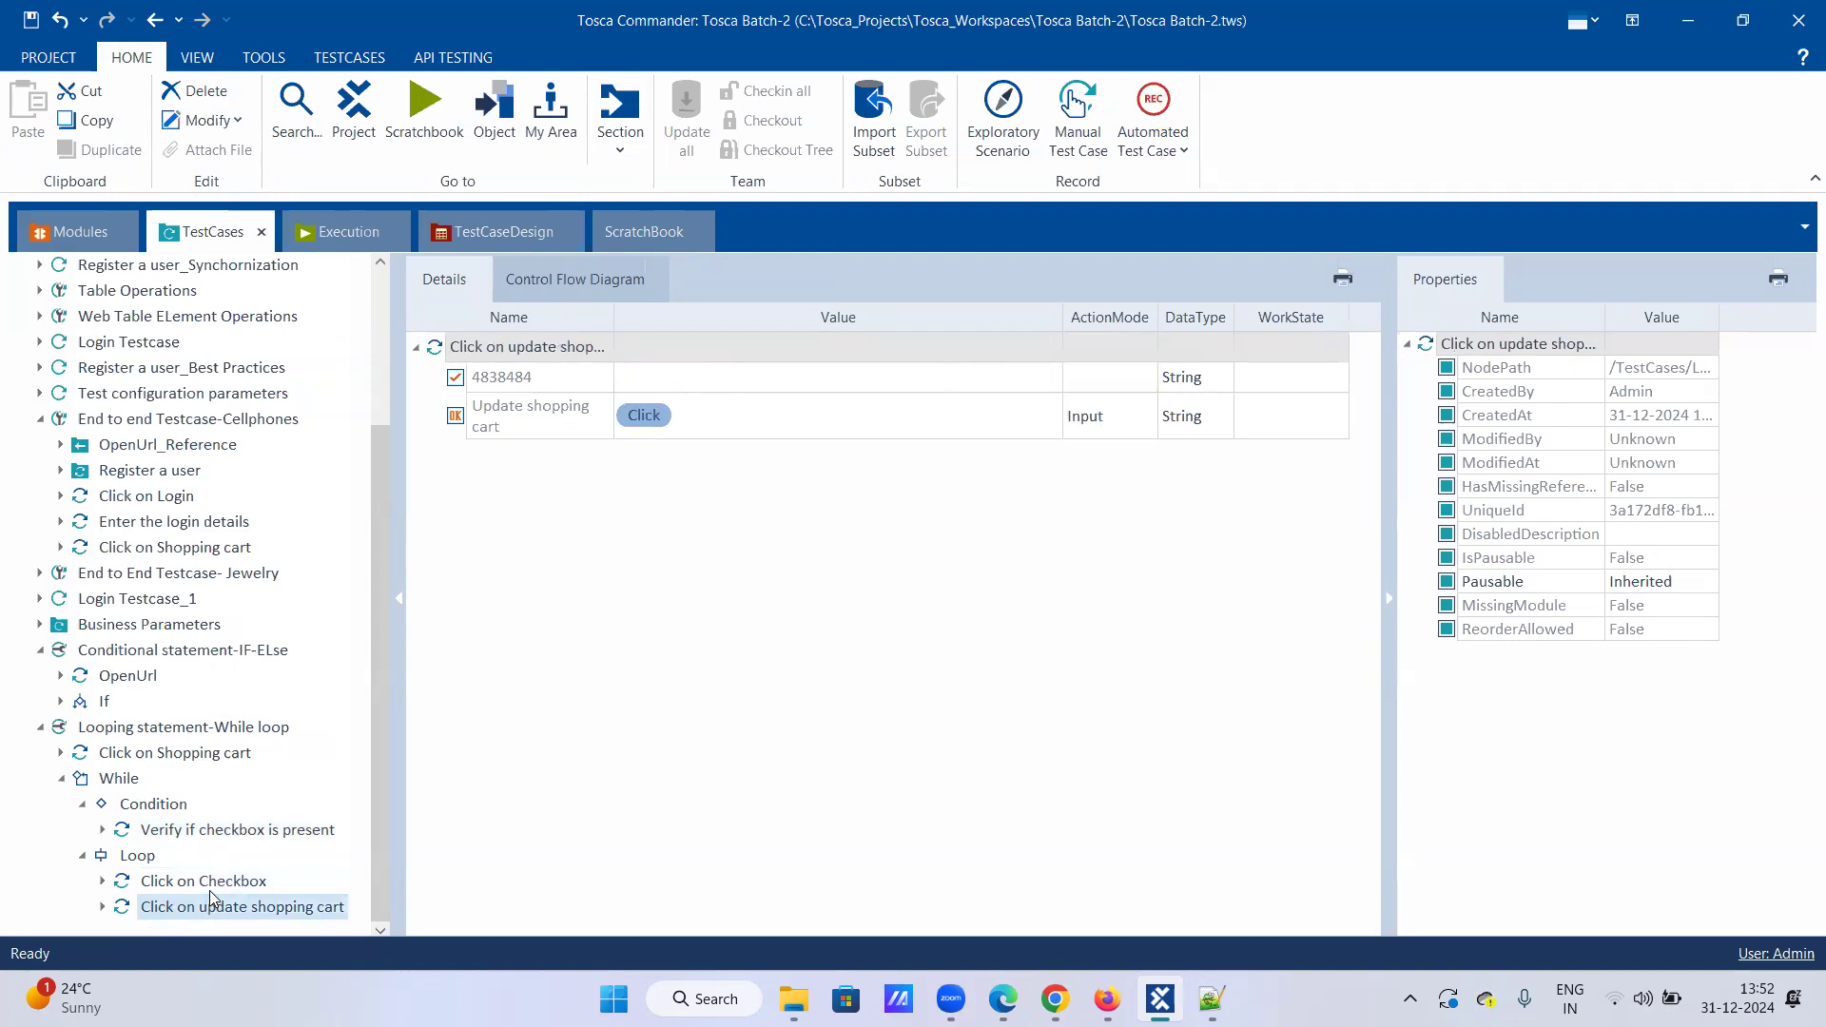
{"action": "left_click", "coordinate": [210, 891]}
Step: Set checkbox 4838484's value to True with ActionMode Input instead of Verify
{"action": "left_click", "coordinate": [966, 381]}
{"action": "left_click", "coordinate": [935, 383]}
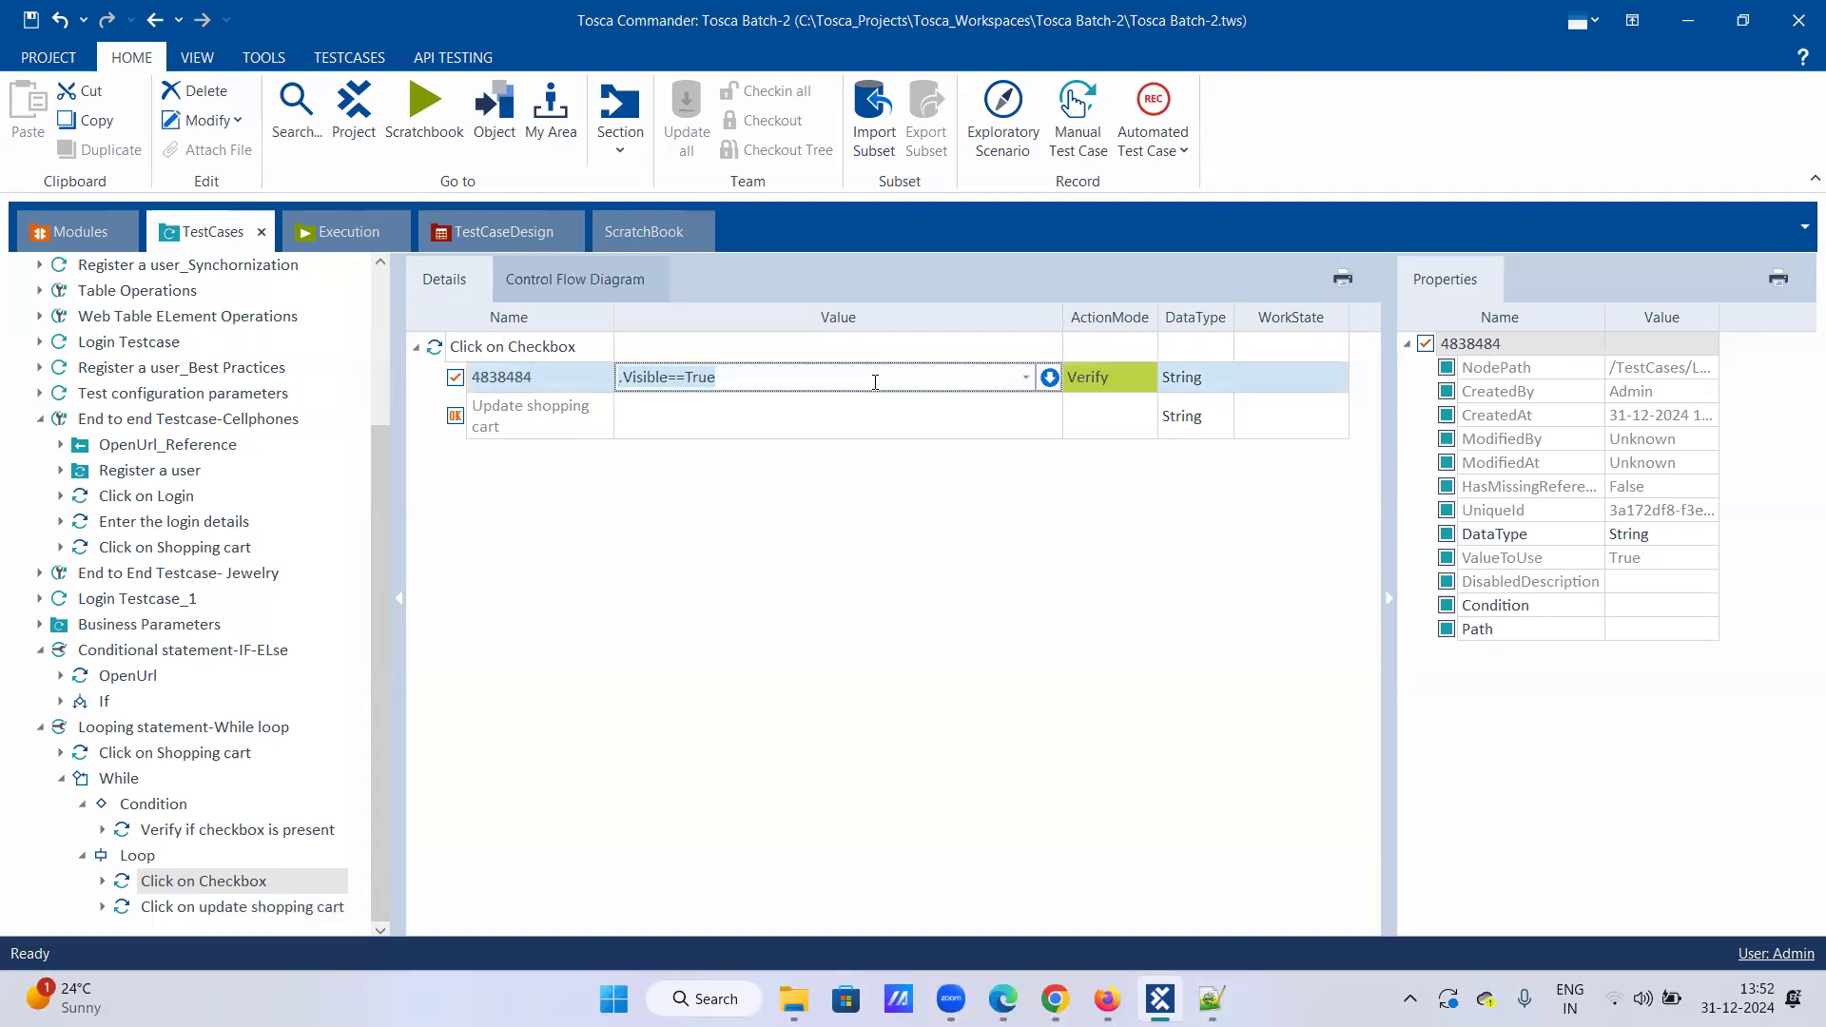
{"action": "type", "text": "True"}
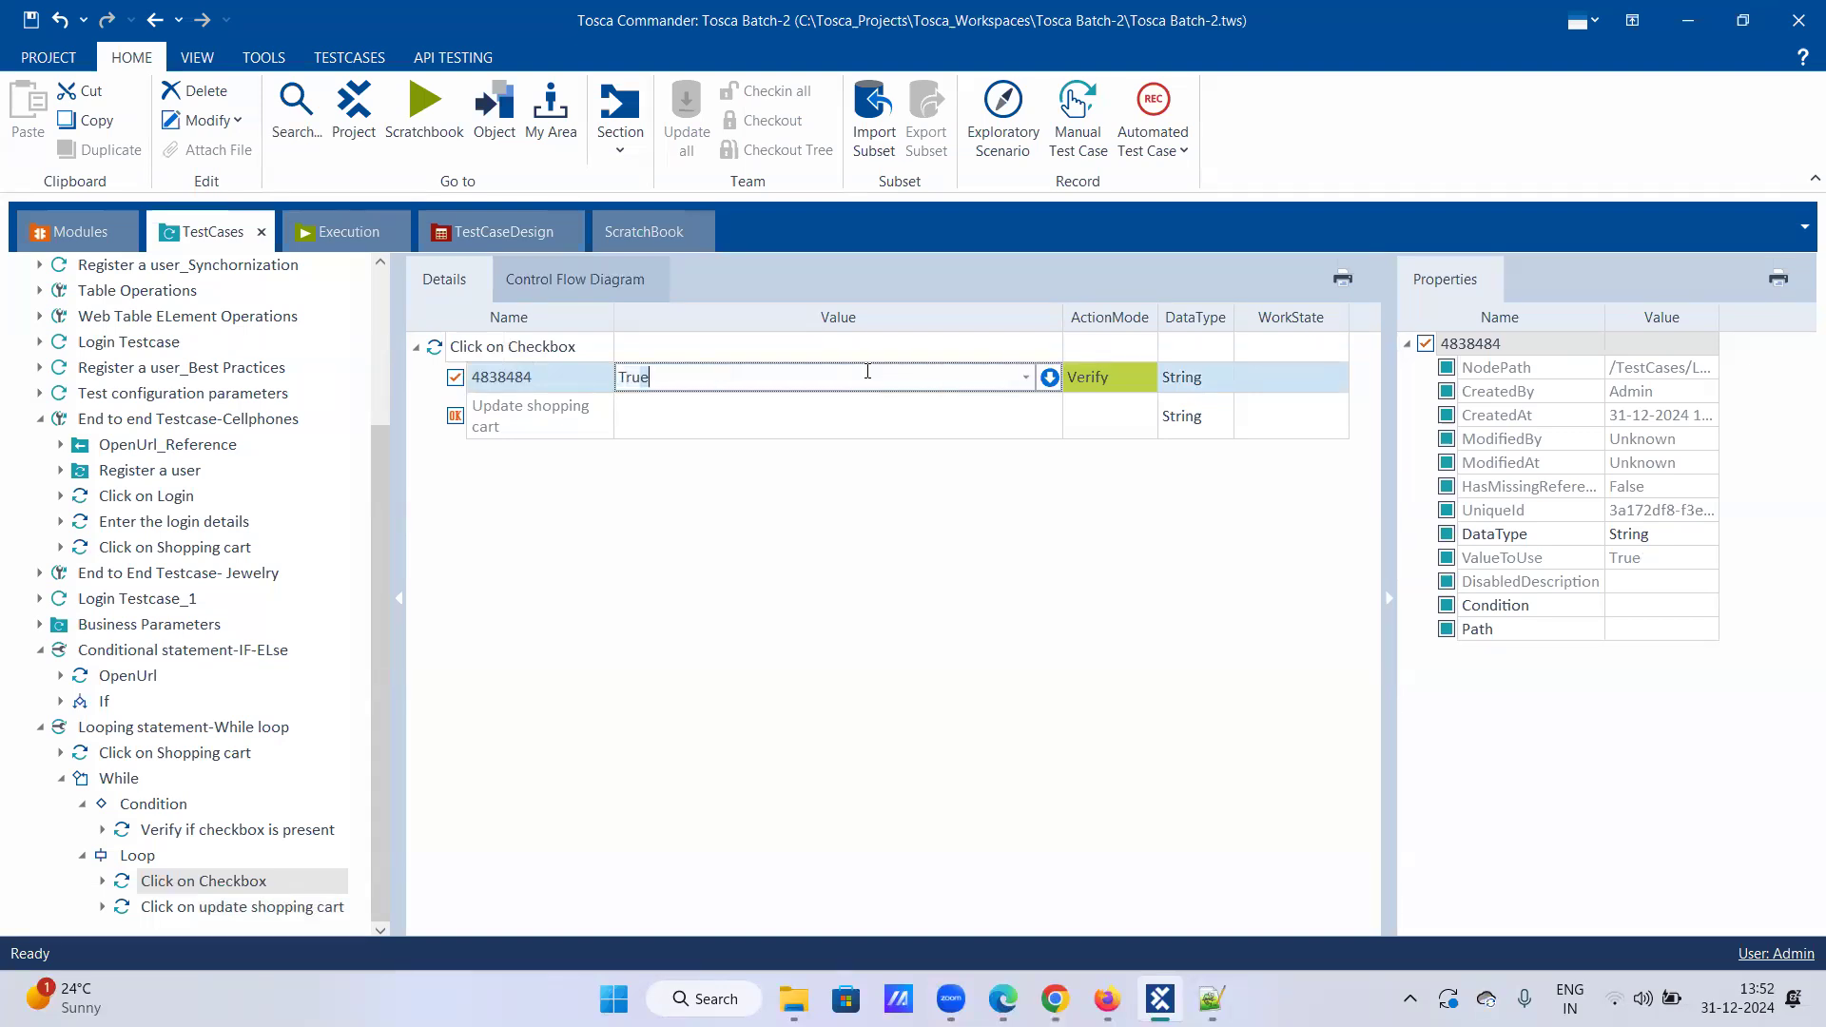
{"action": "left_click", "coordinate": [1128, 347]}
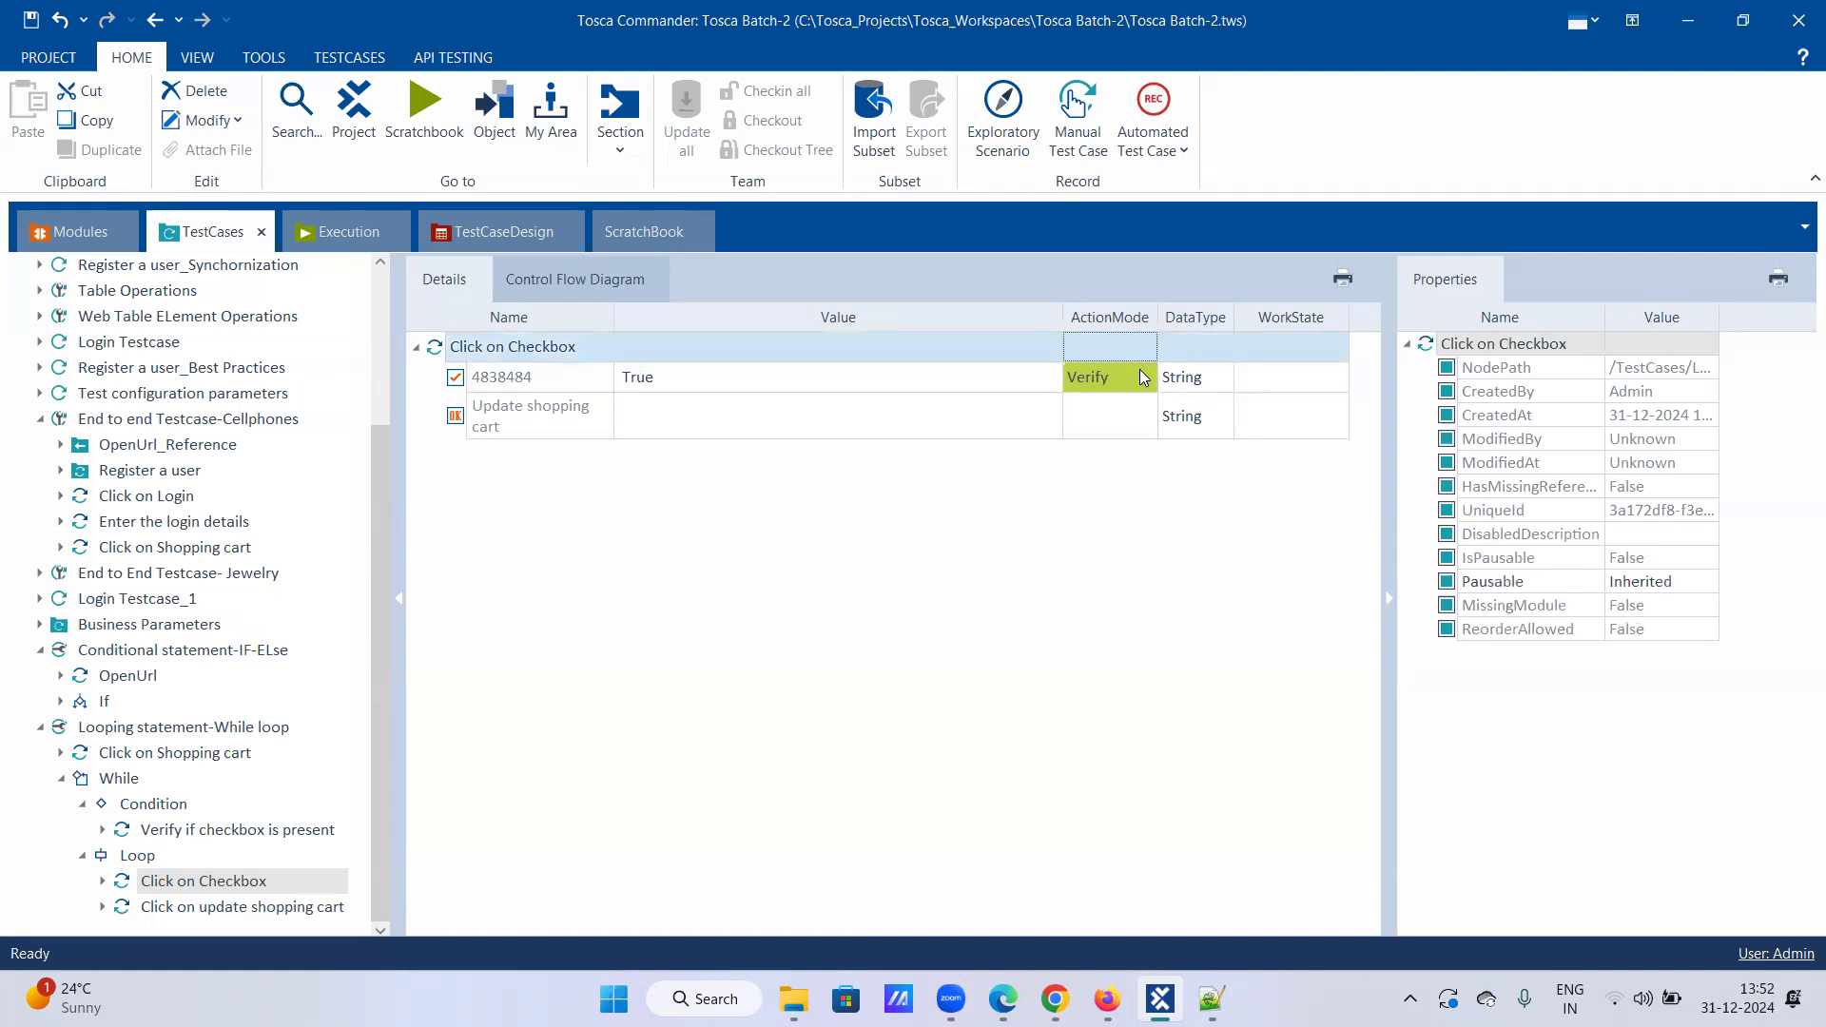
{"action": "left_click", "coordinate": [1146, 377]}
{"action": "left_click", "coordinate": [1093, 406]}
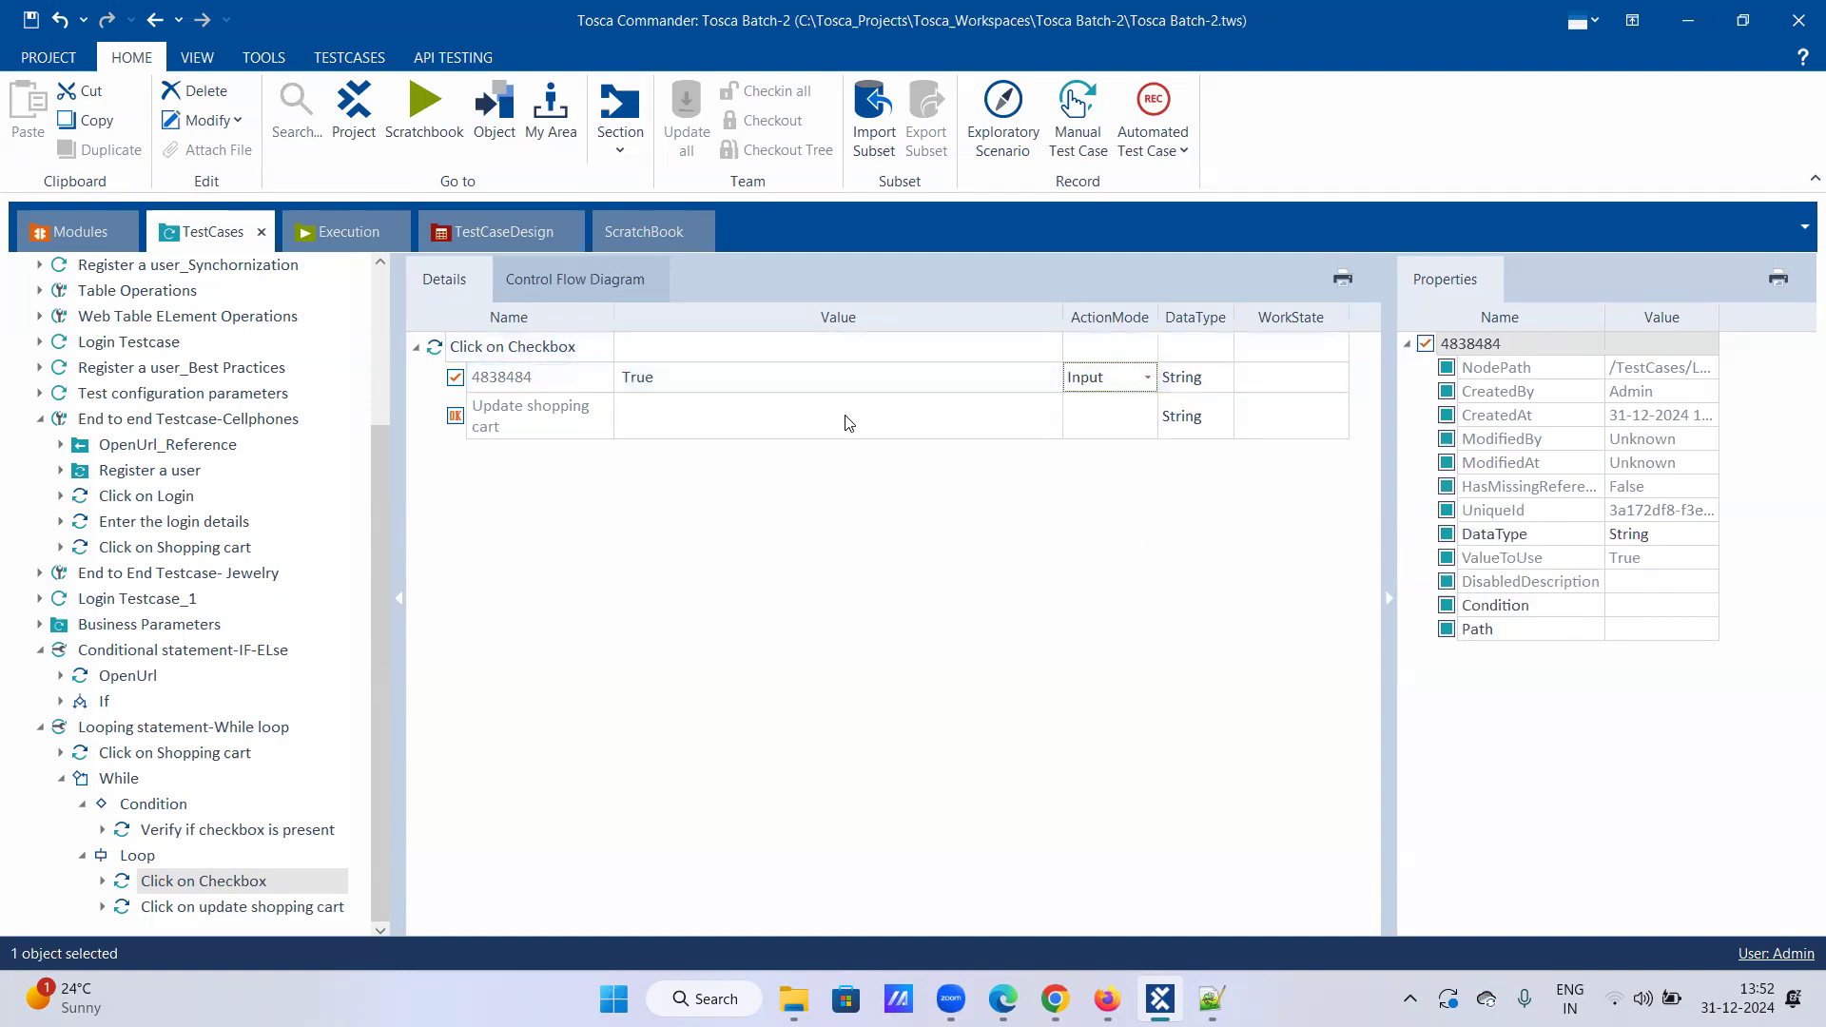
Step: Review the Update shopping cart row, leaving its value unchanged, and view the step
{"action": "left_click", "coordinate": [846, 420]}
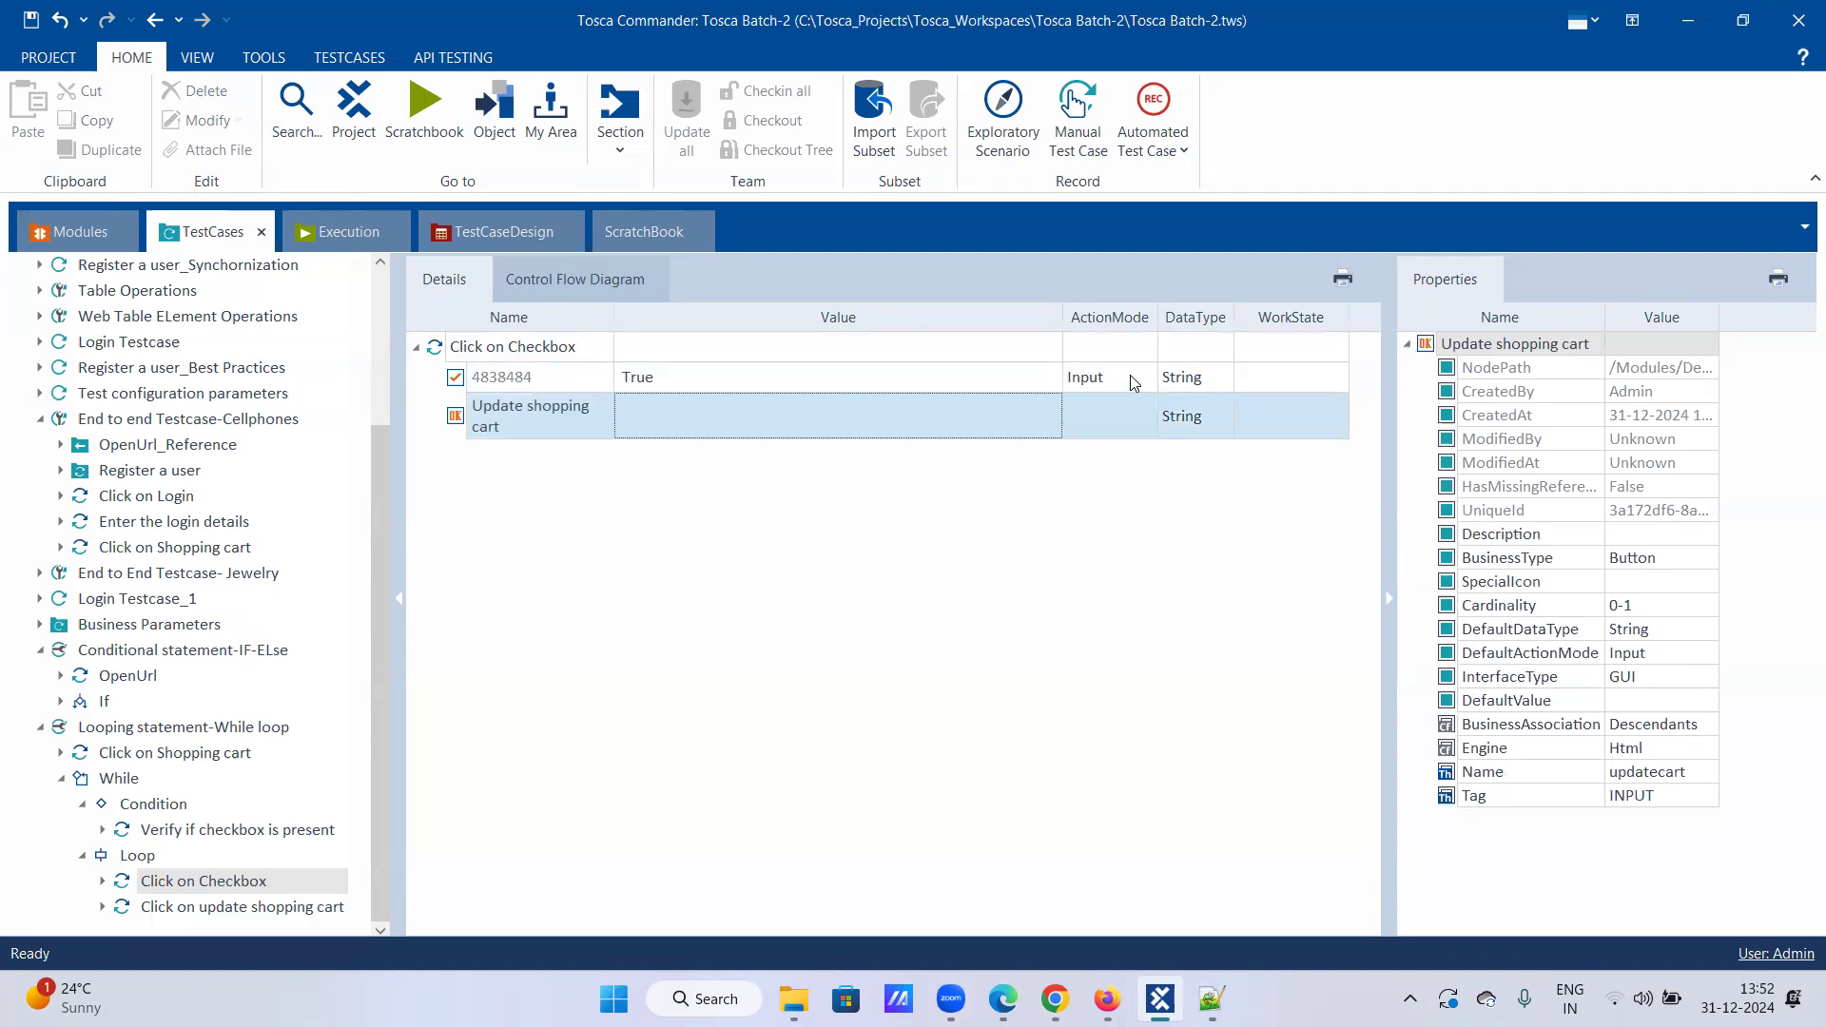
{"action": "left_click", "coordinate": [730, 403]}
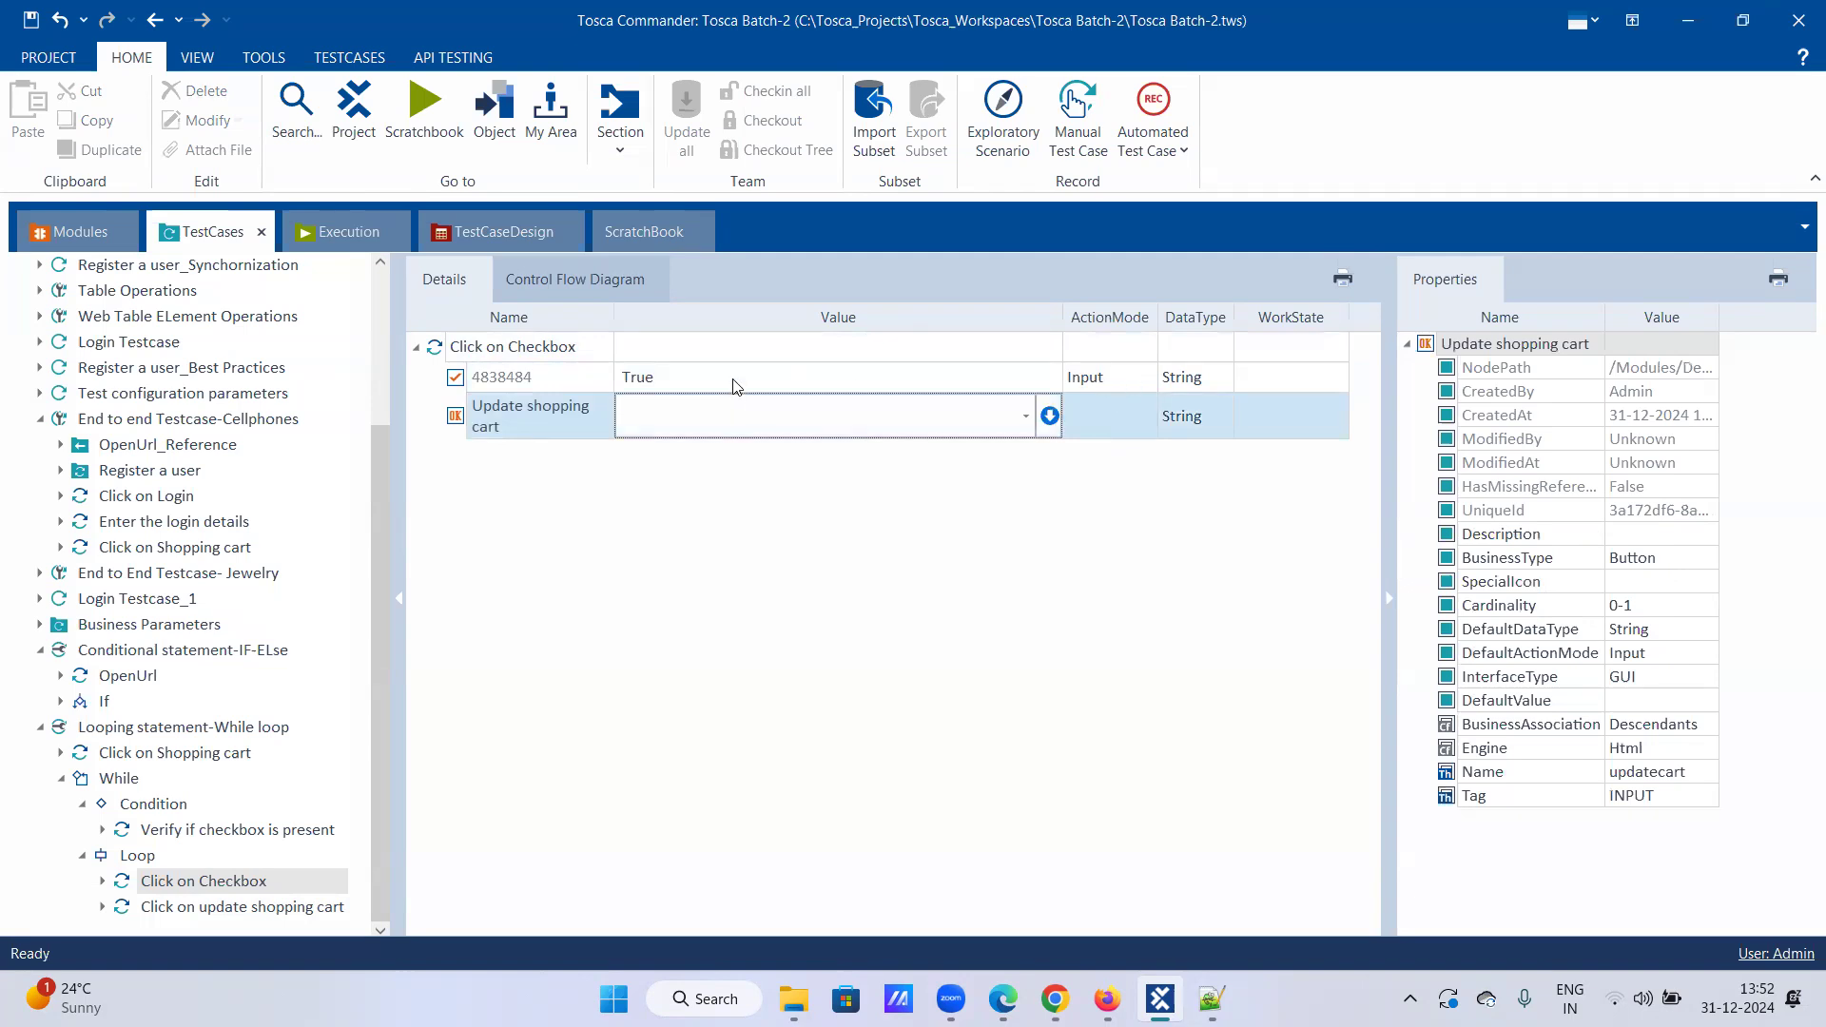
{"action": "left_click", "coordinate": [732, 381]}
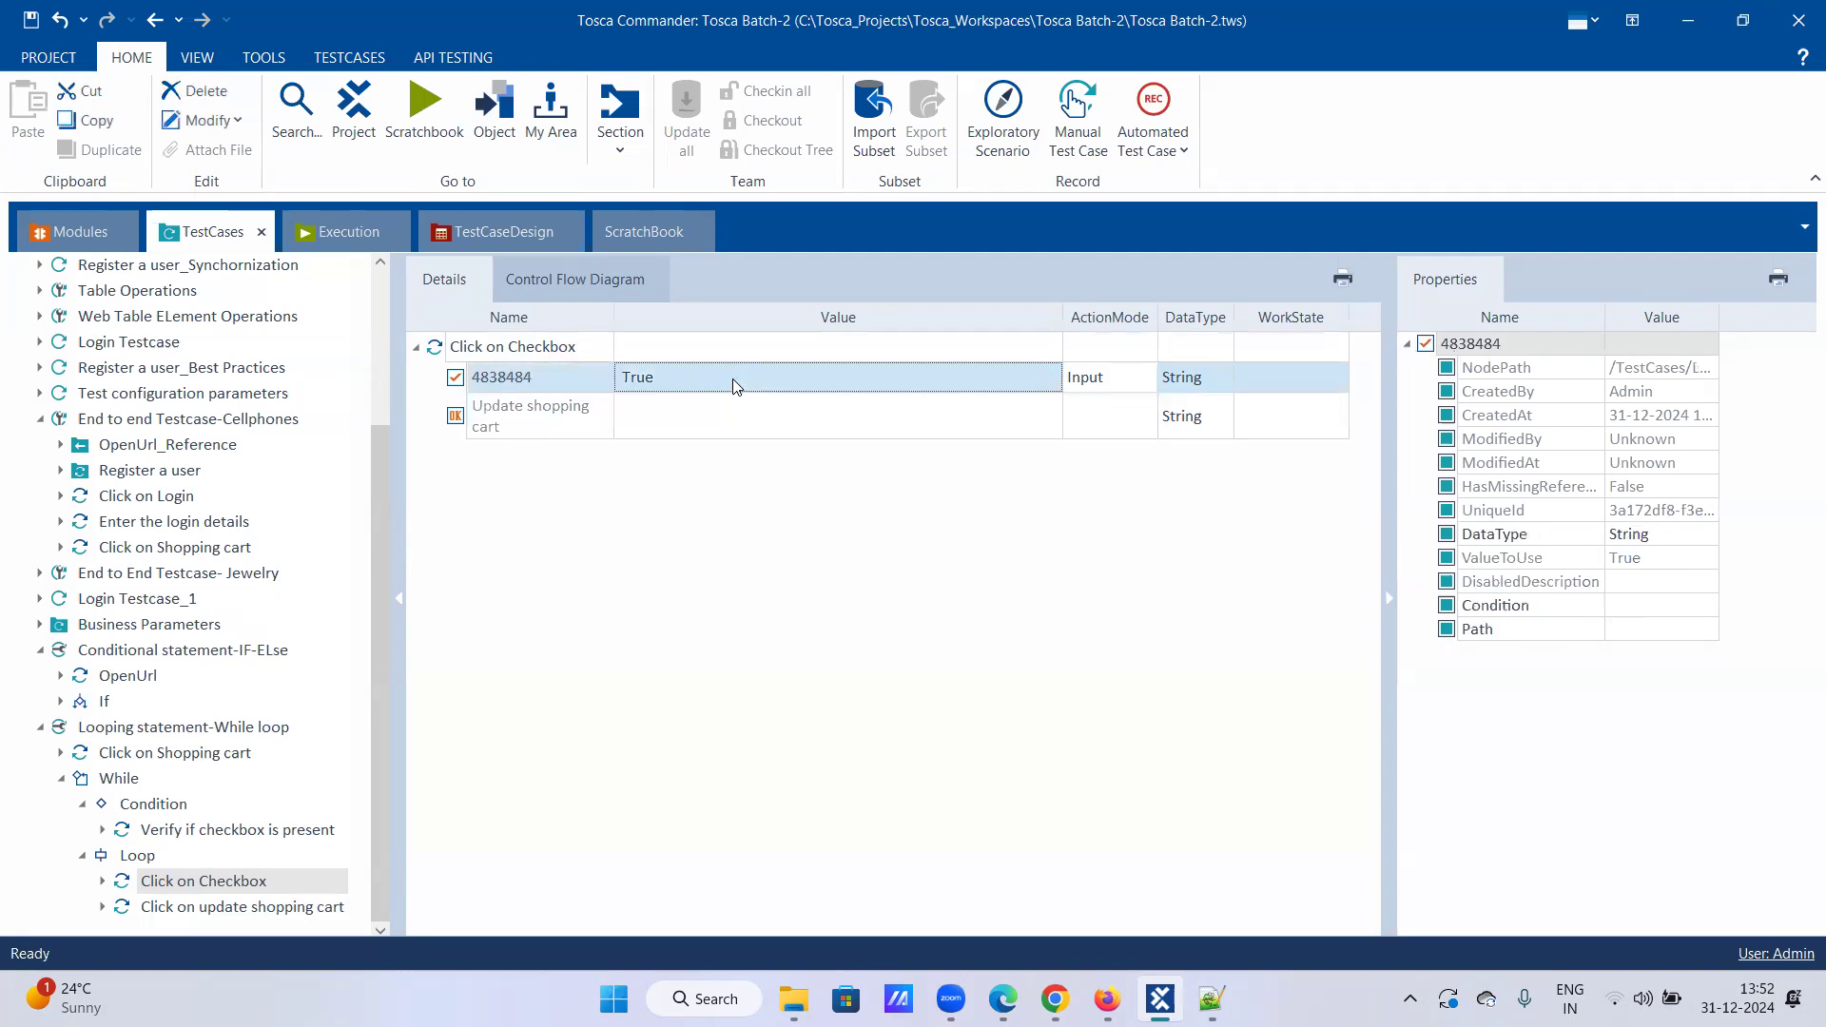
{"action": "left_click", "coordinate": [732, 424]}
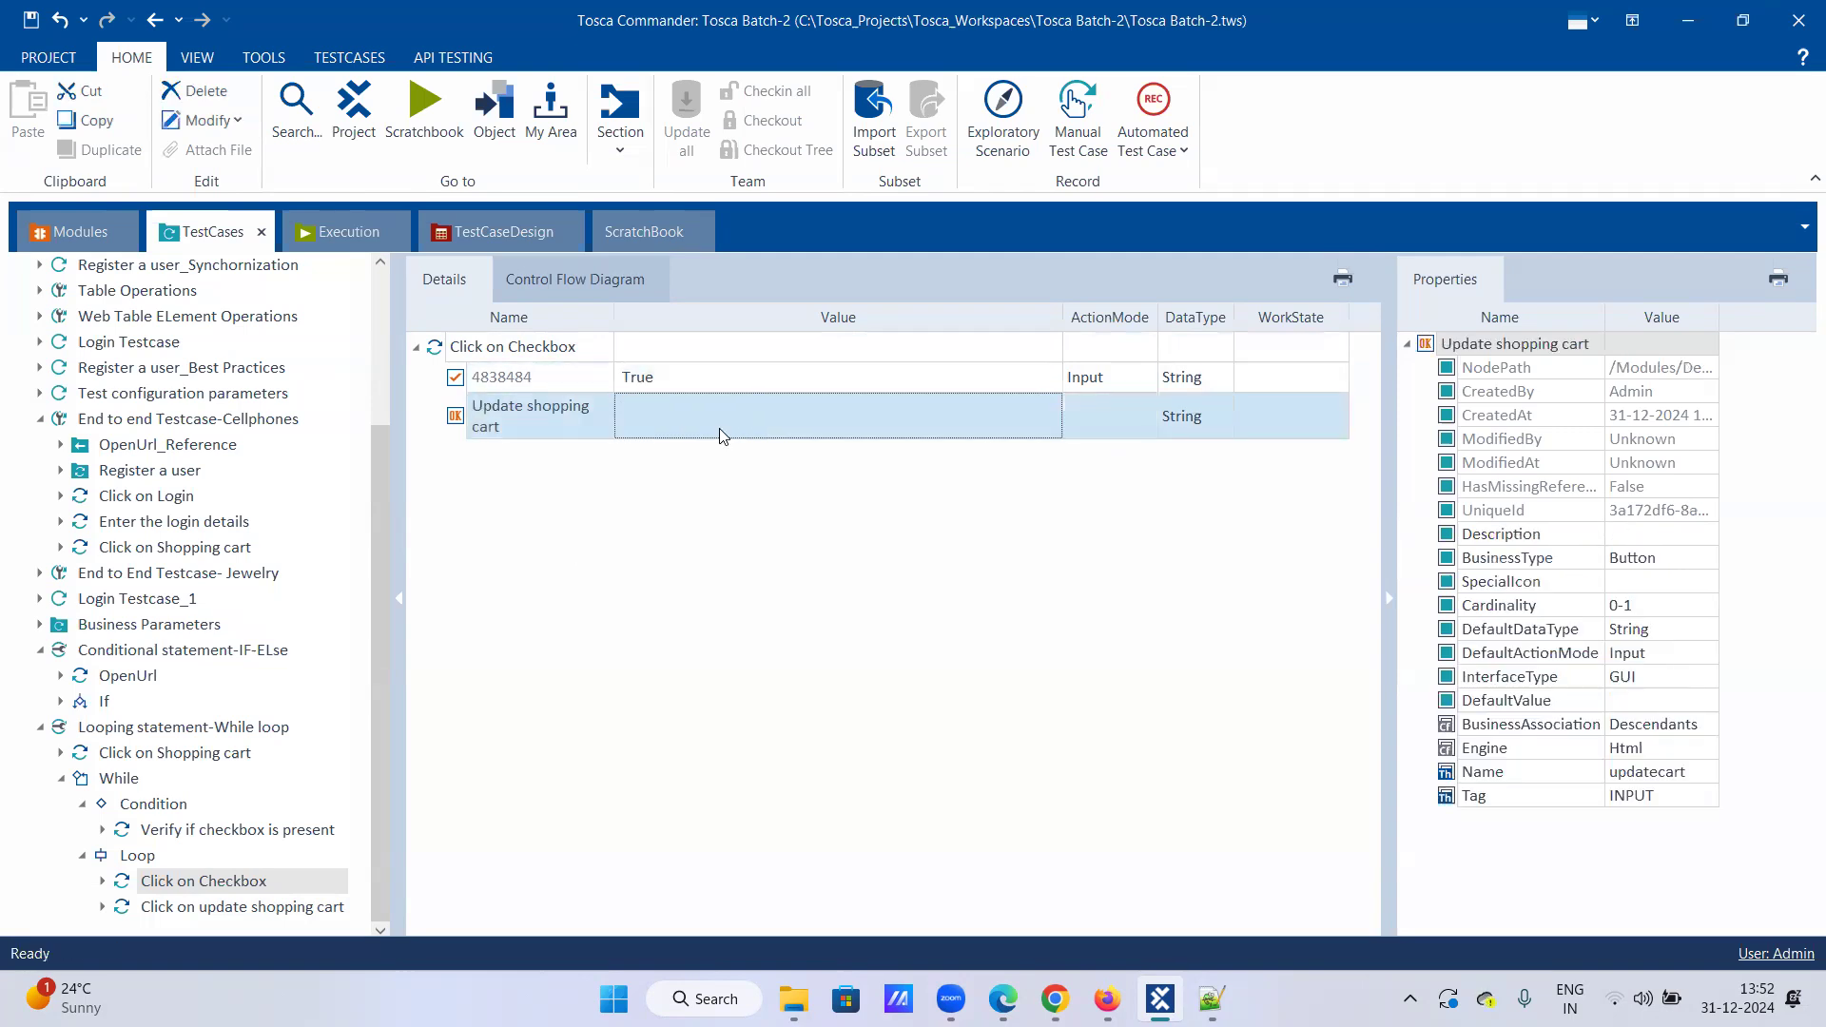
{"action": "left_click", "coordinate": [166, 908]}
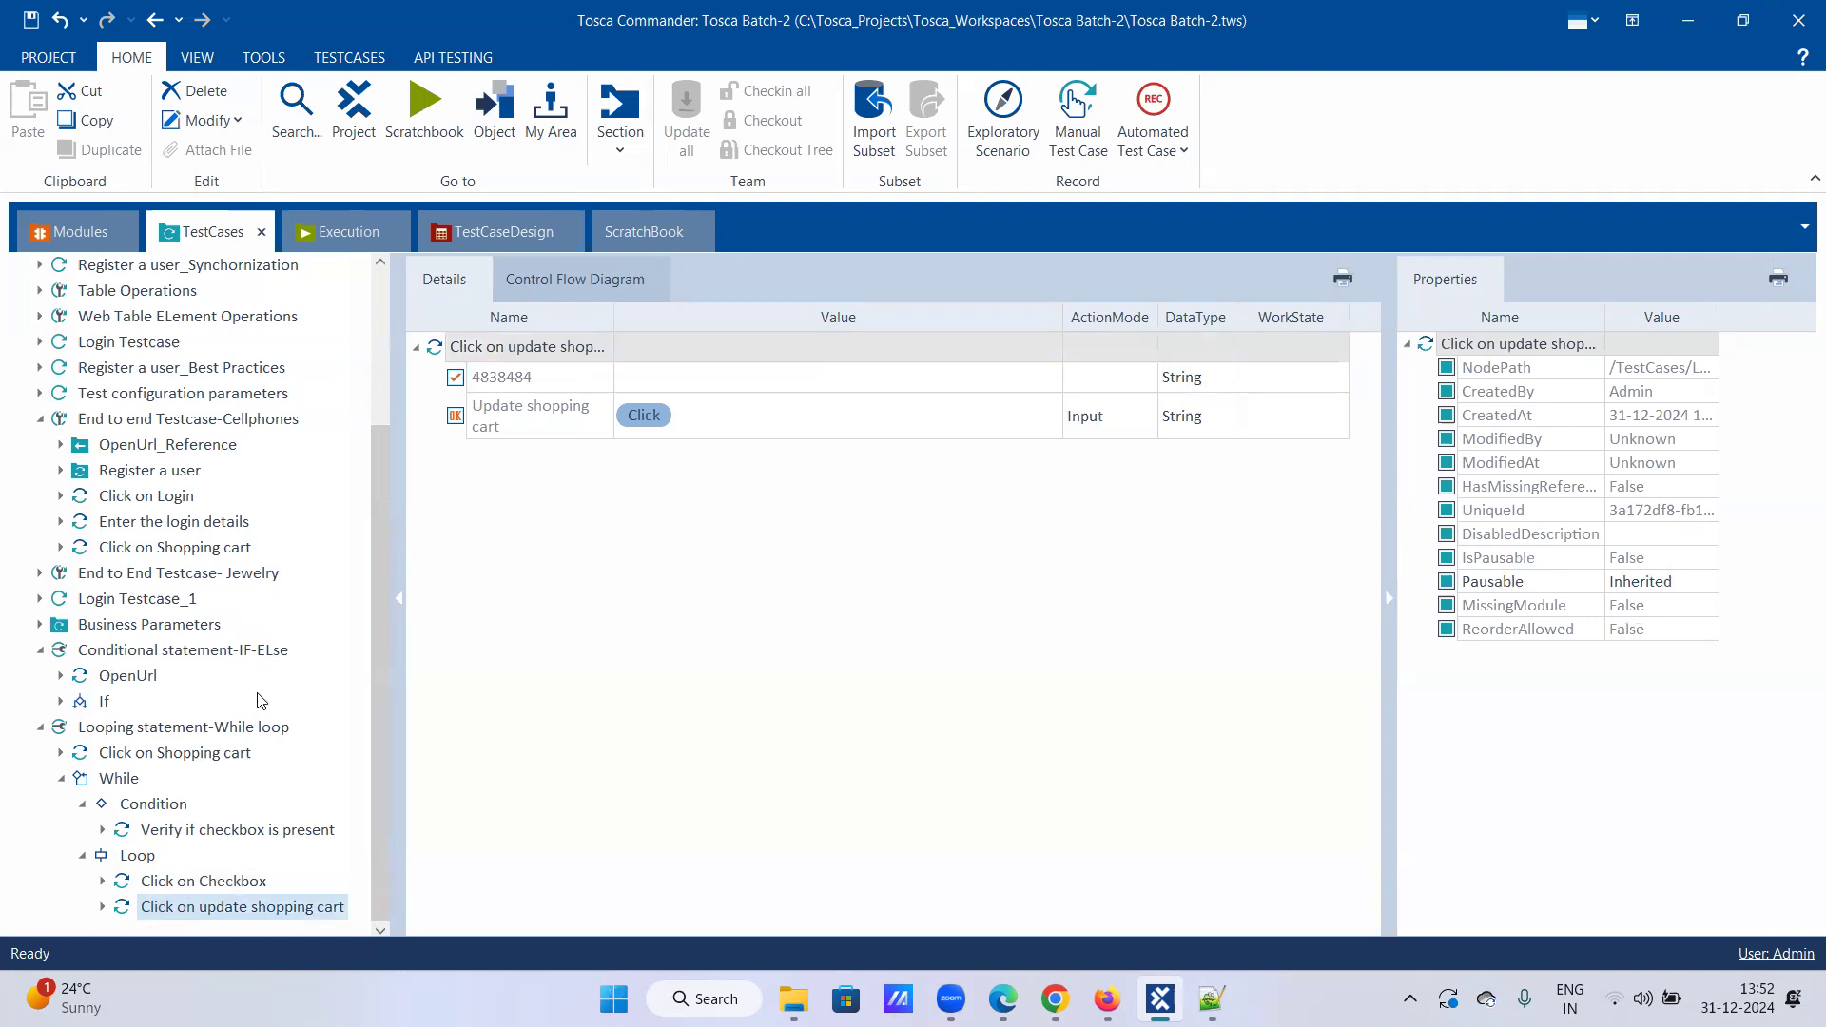
Step: Run the Looping statement-While loop's While node in the ScratchBook
{"action": "mouse_move", "coordinate": [1107, 999]}
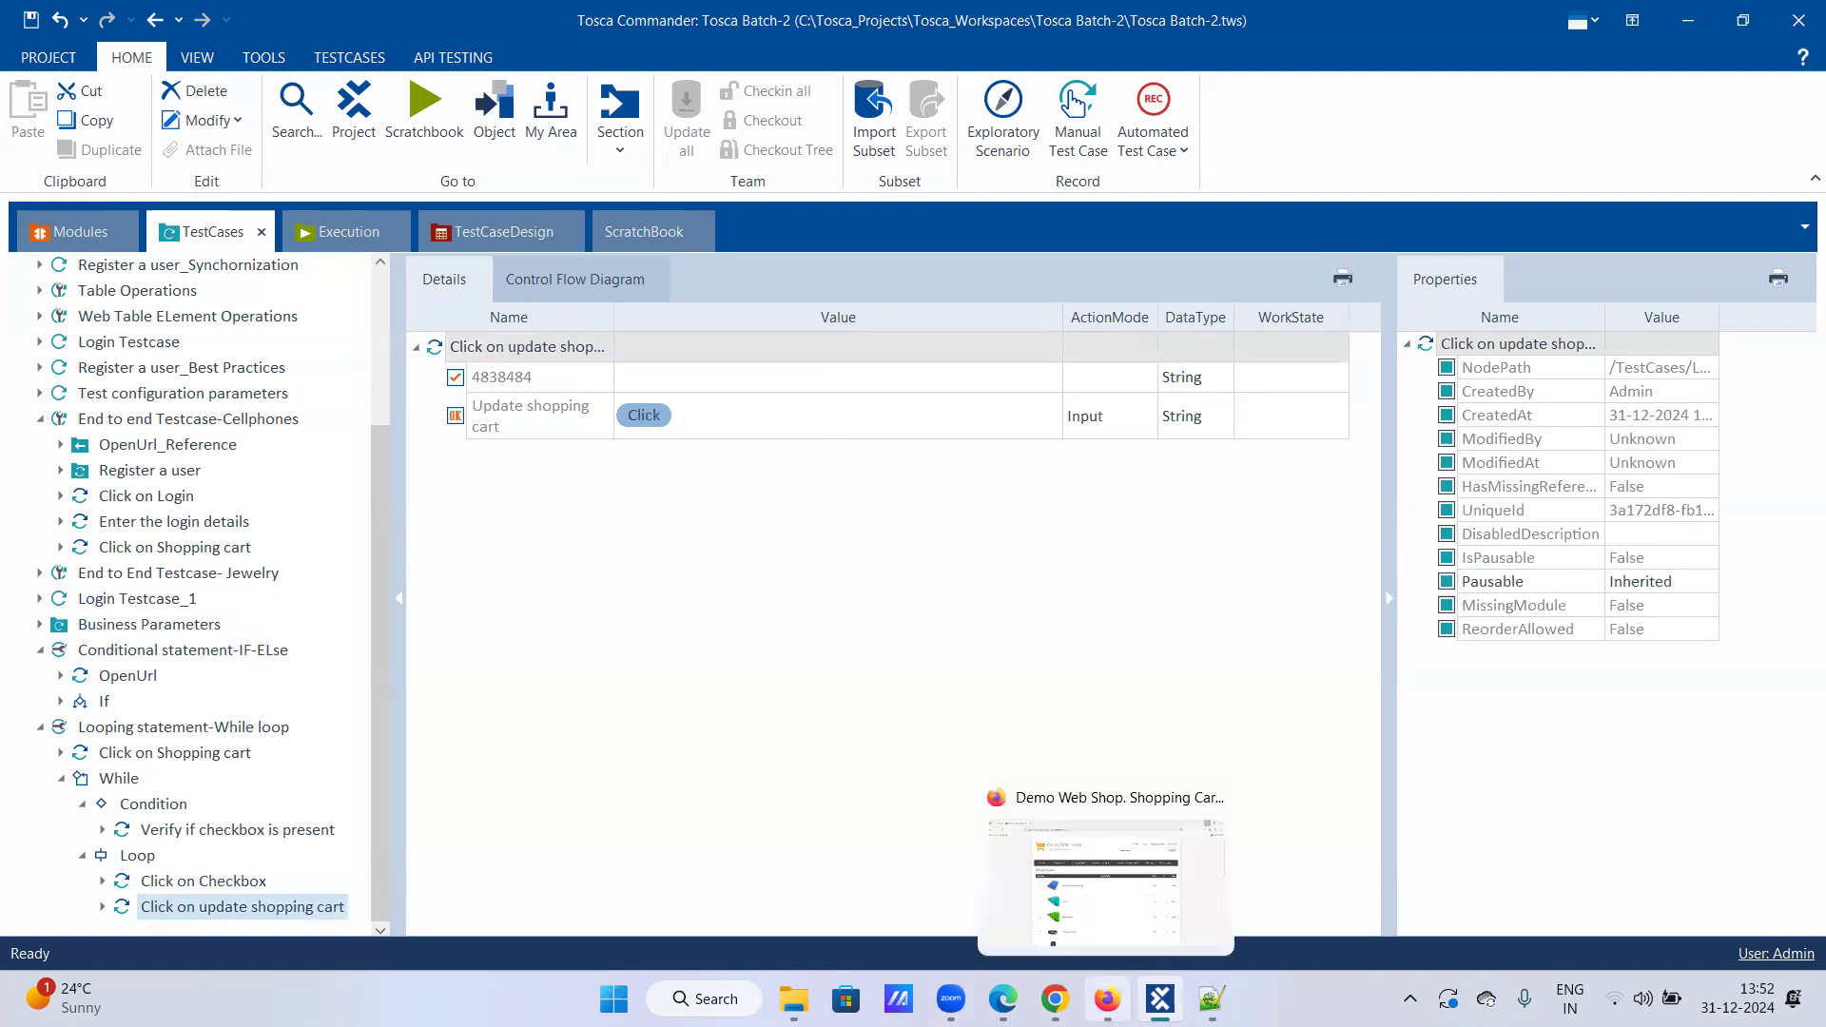
{"action": "left_click", "coordinate": [175, 756]}
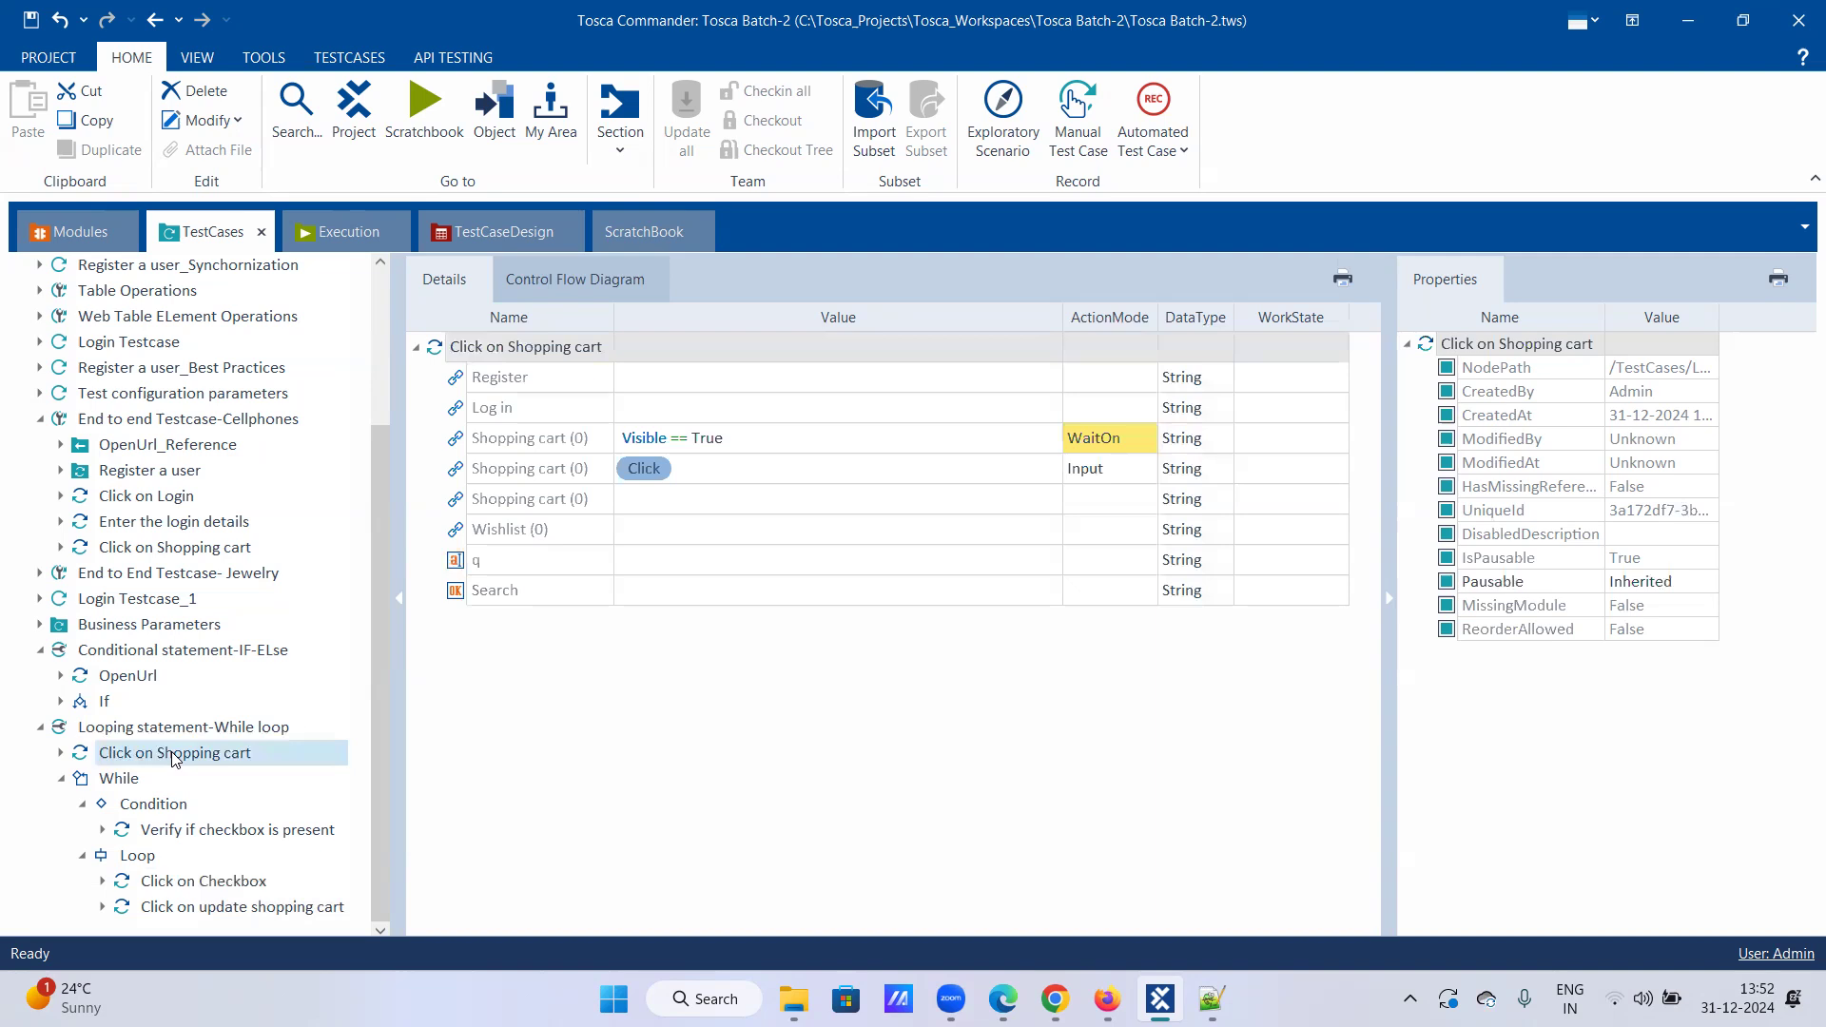
{"action": "left_click", "coordinate": [119, 780]}
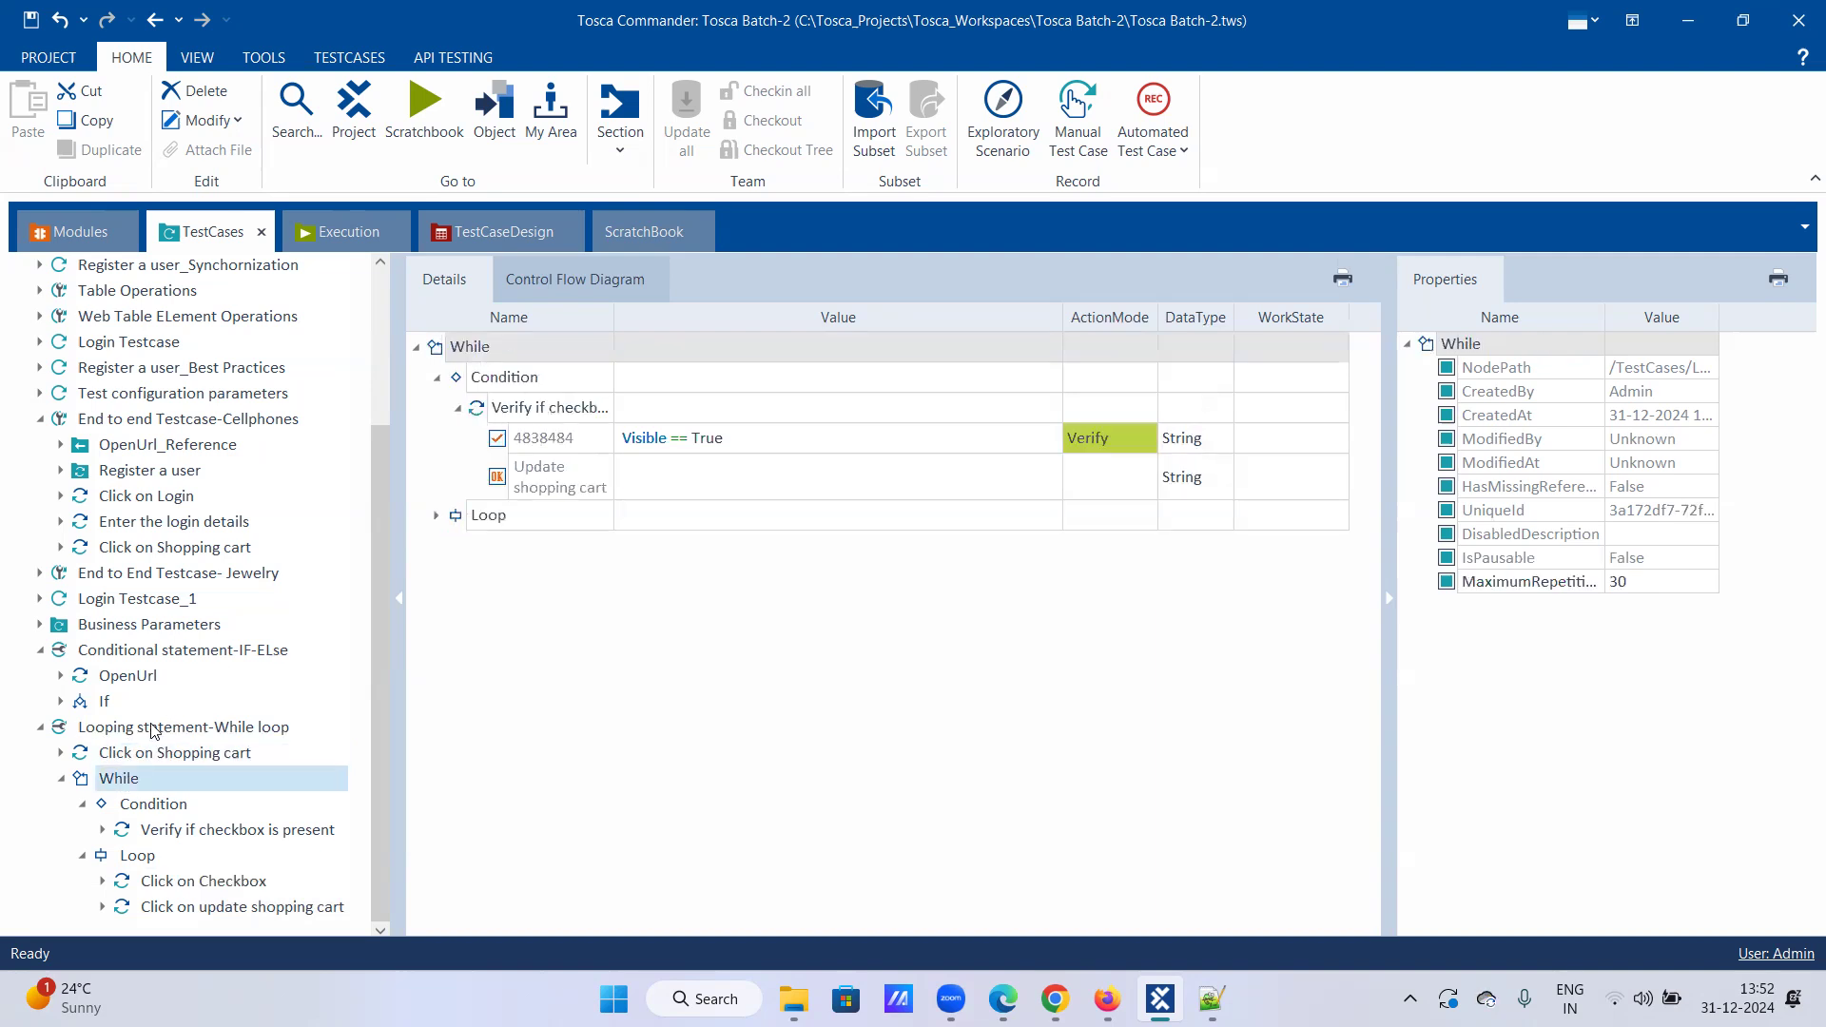
{"action": "left_click", "coordinate": [150, 727]}
{"action": "right_click", "coordinate": [122, 789]}
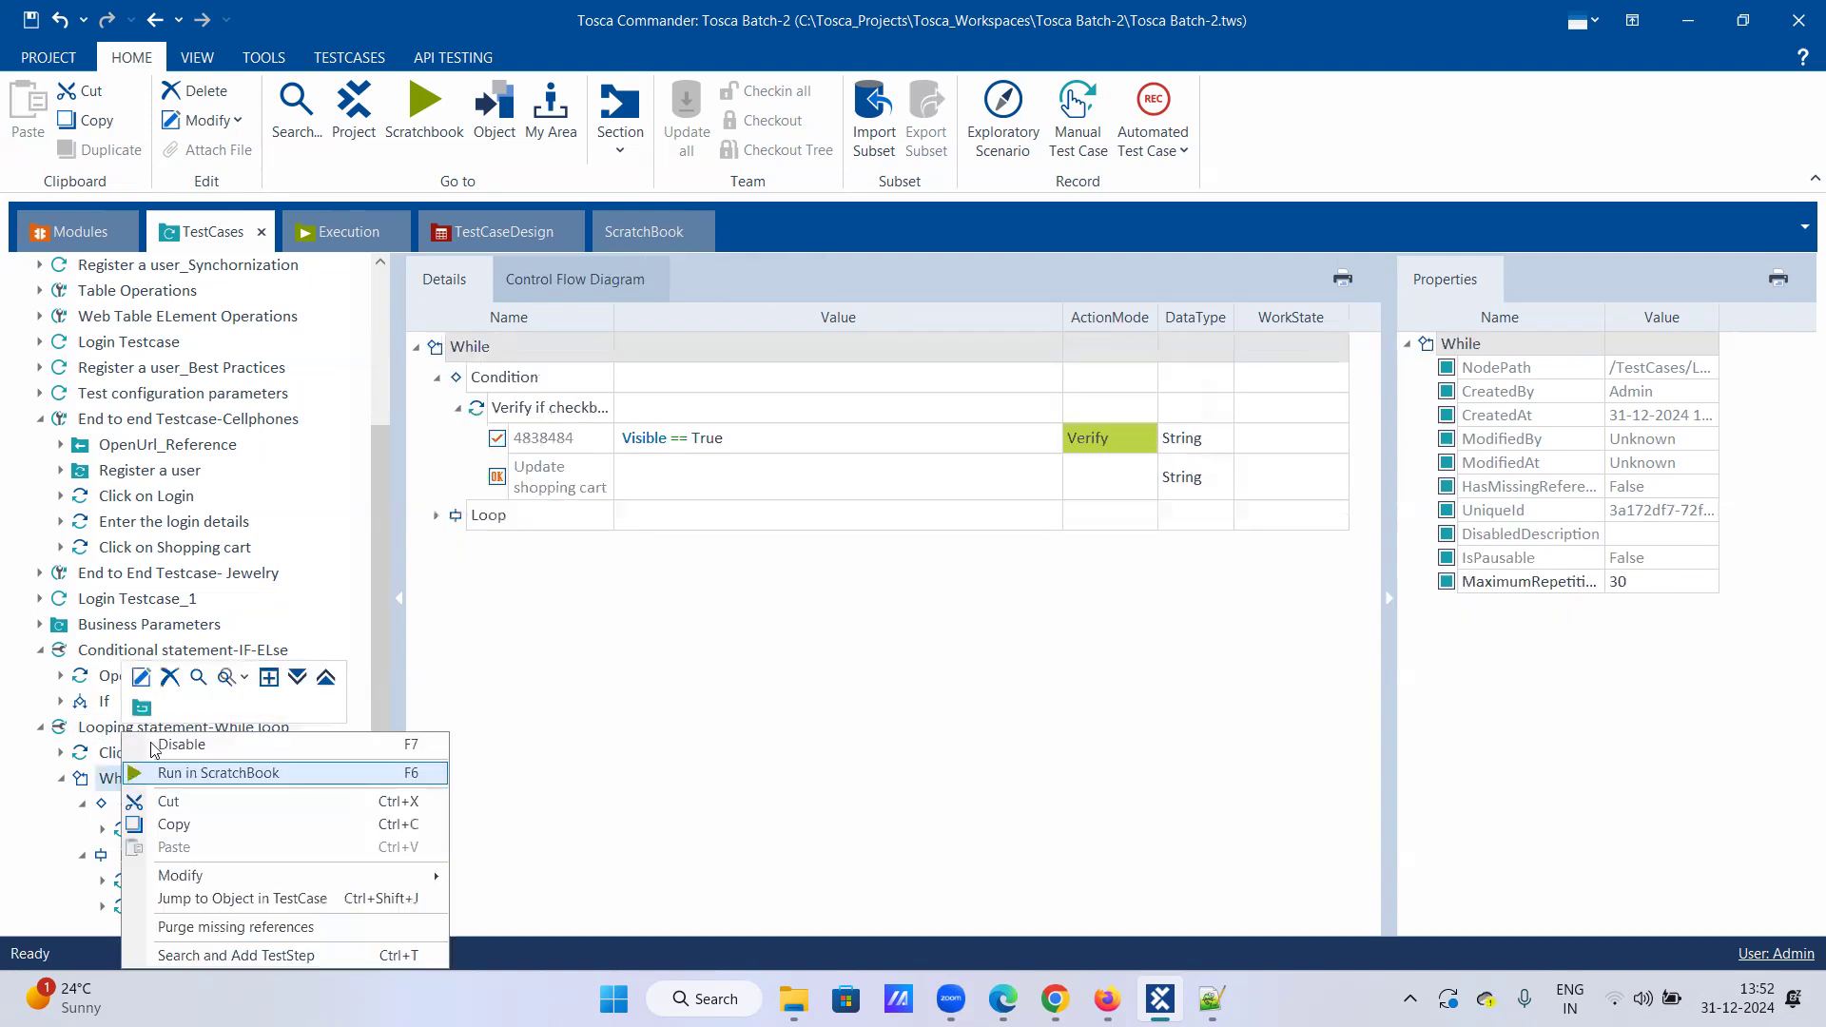
{"action": "left_click", "coordinate": [220, 773]}
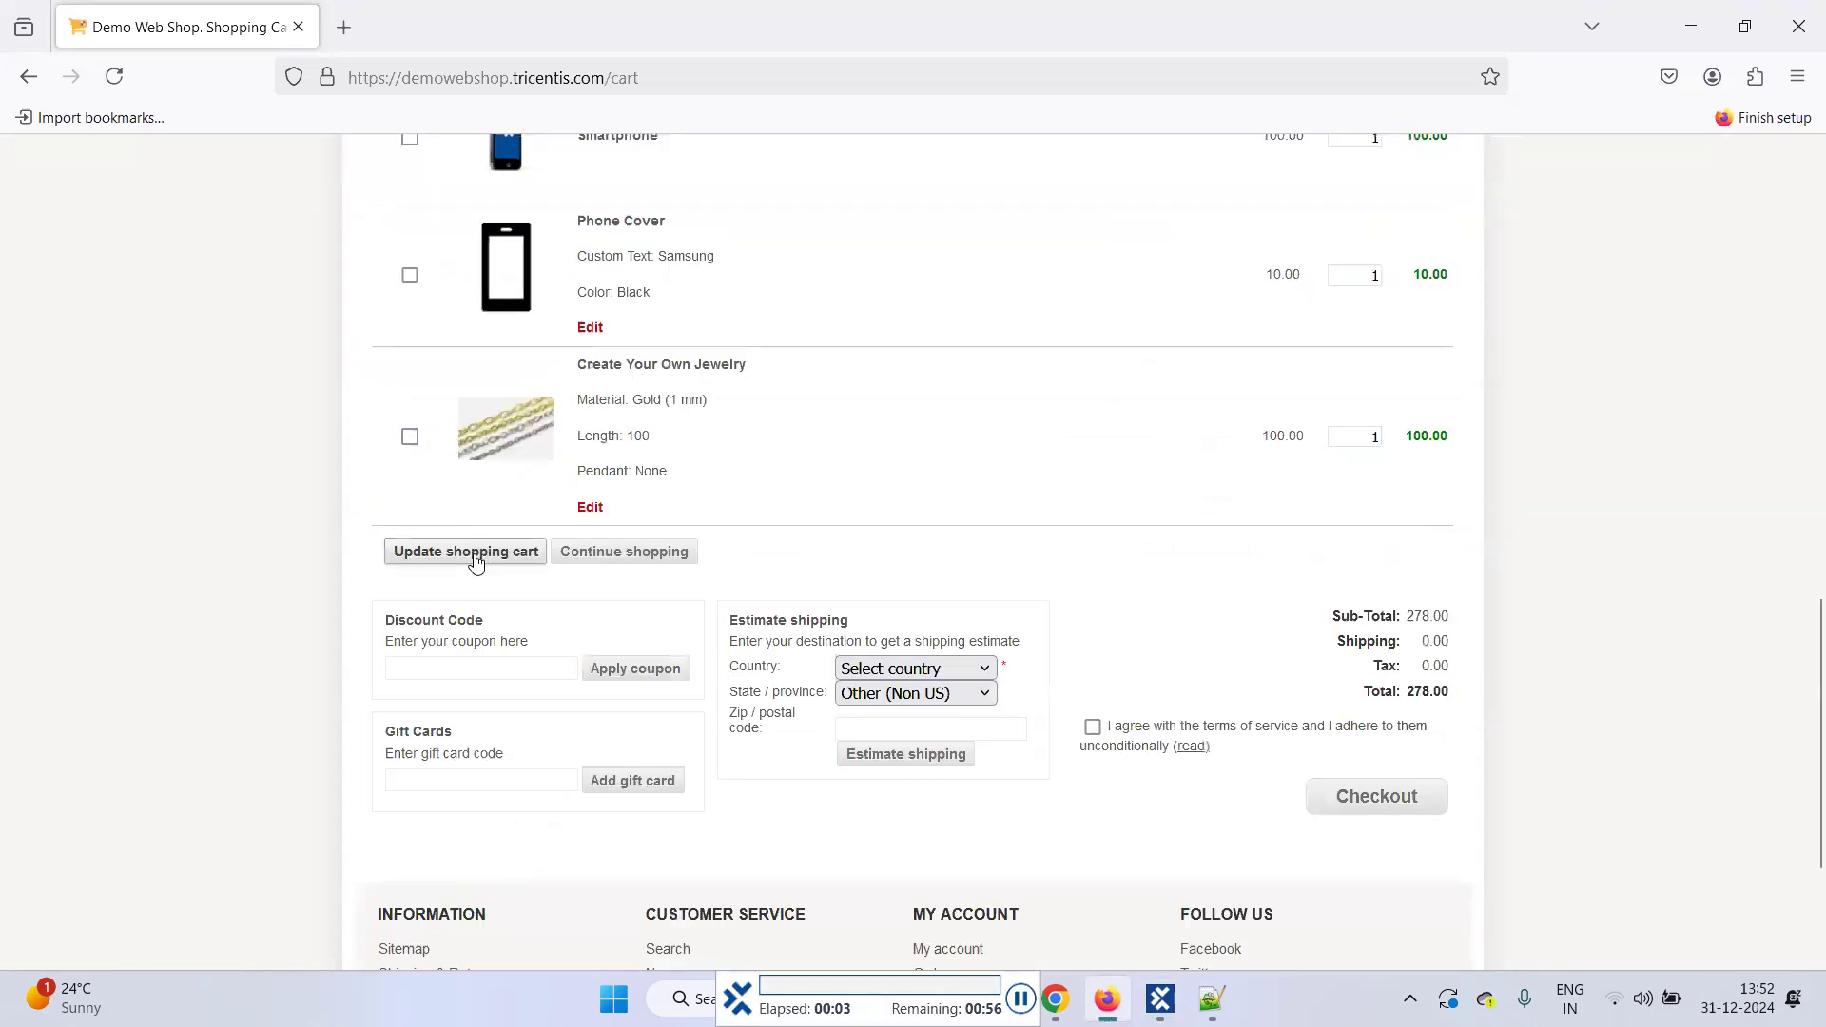
Step: Update the cart ten times, dropping Fiction, Health Book, Golf Belt, Jeans, and the rest until empty
{"action": "left_click", "coordinate": [467, 558]}
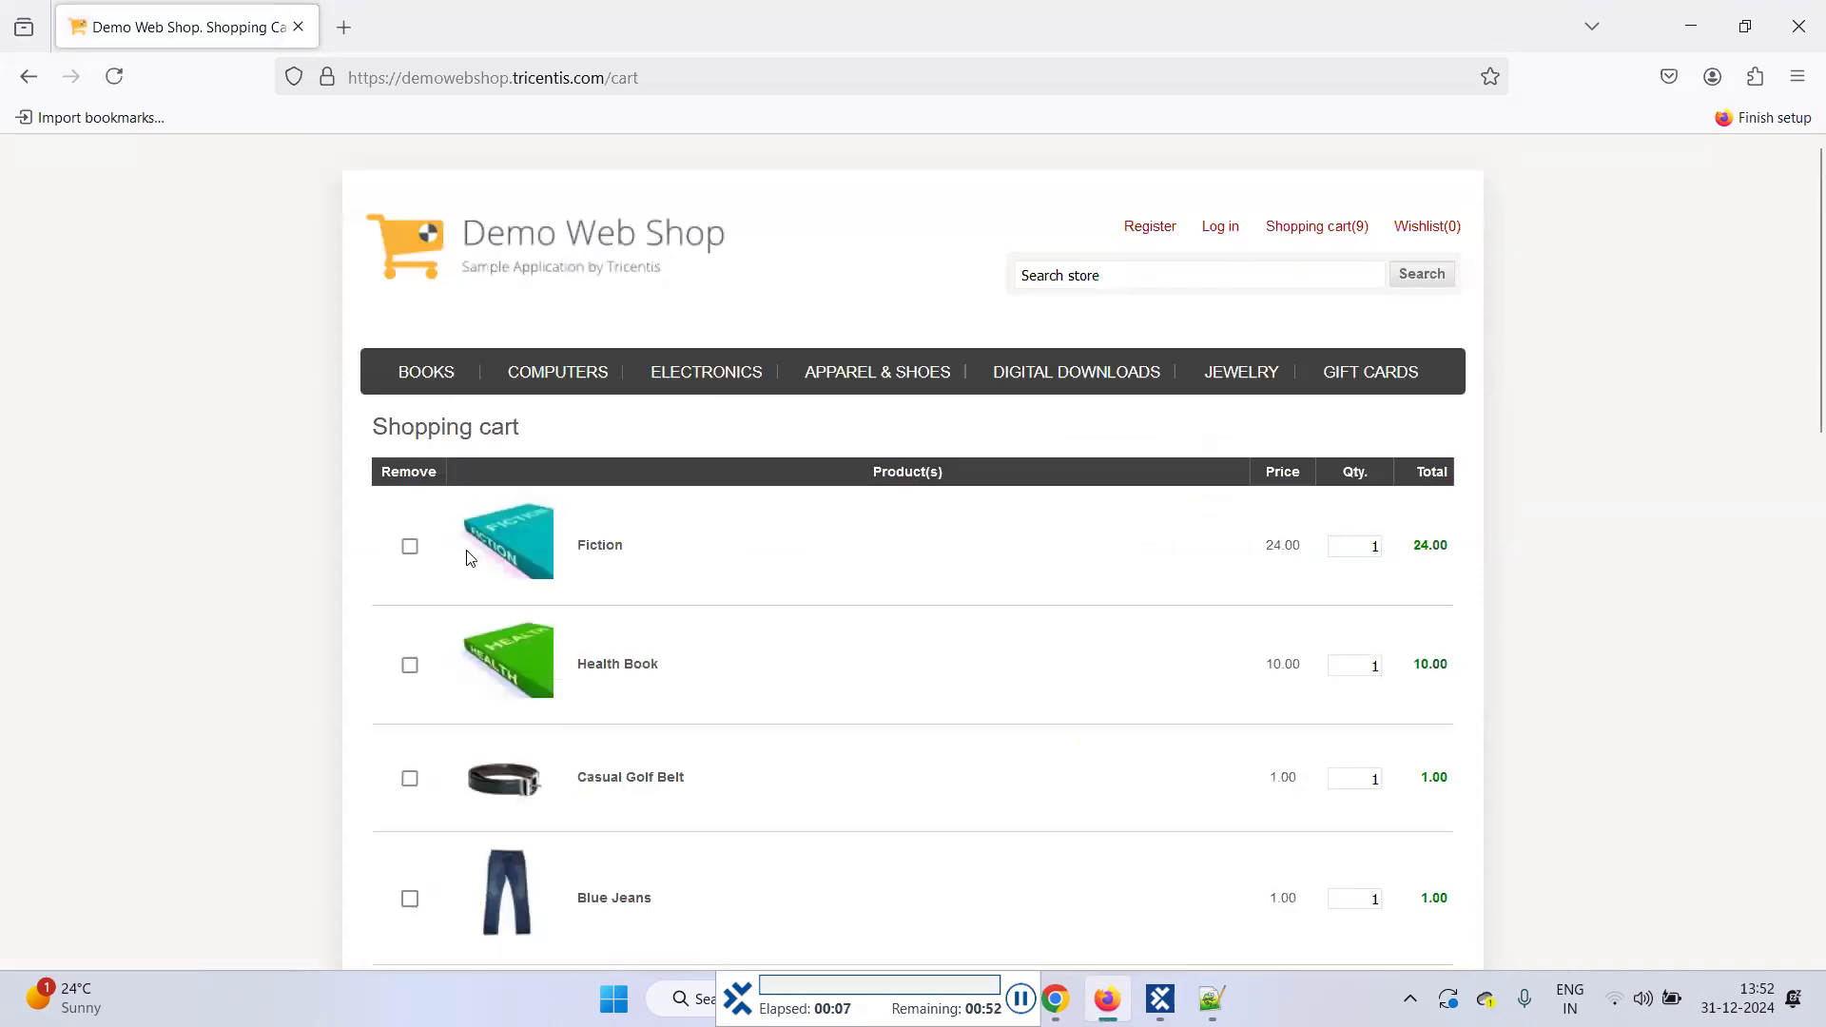
{"action": "left_click", "coordinate": [467, 552]}
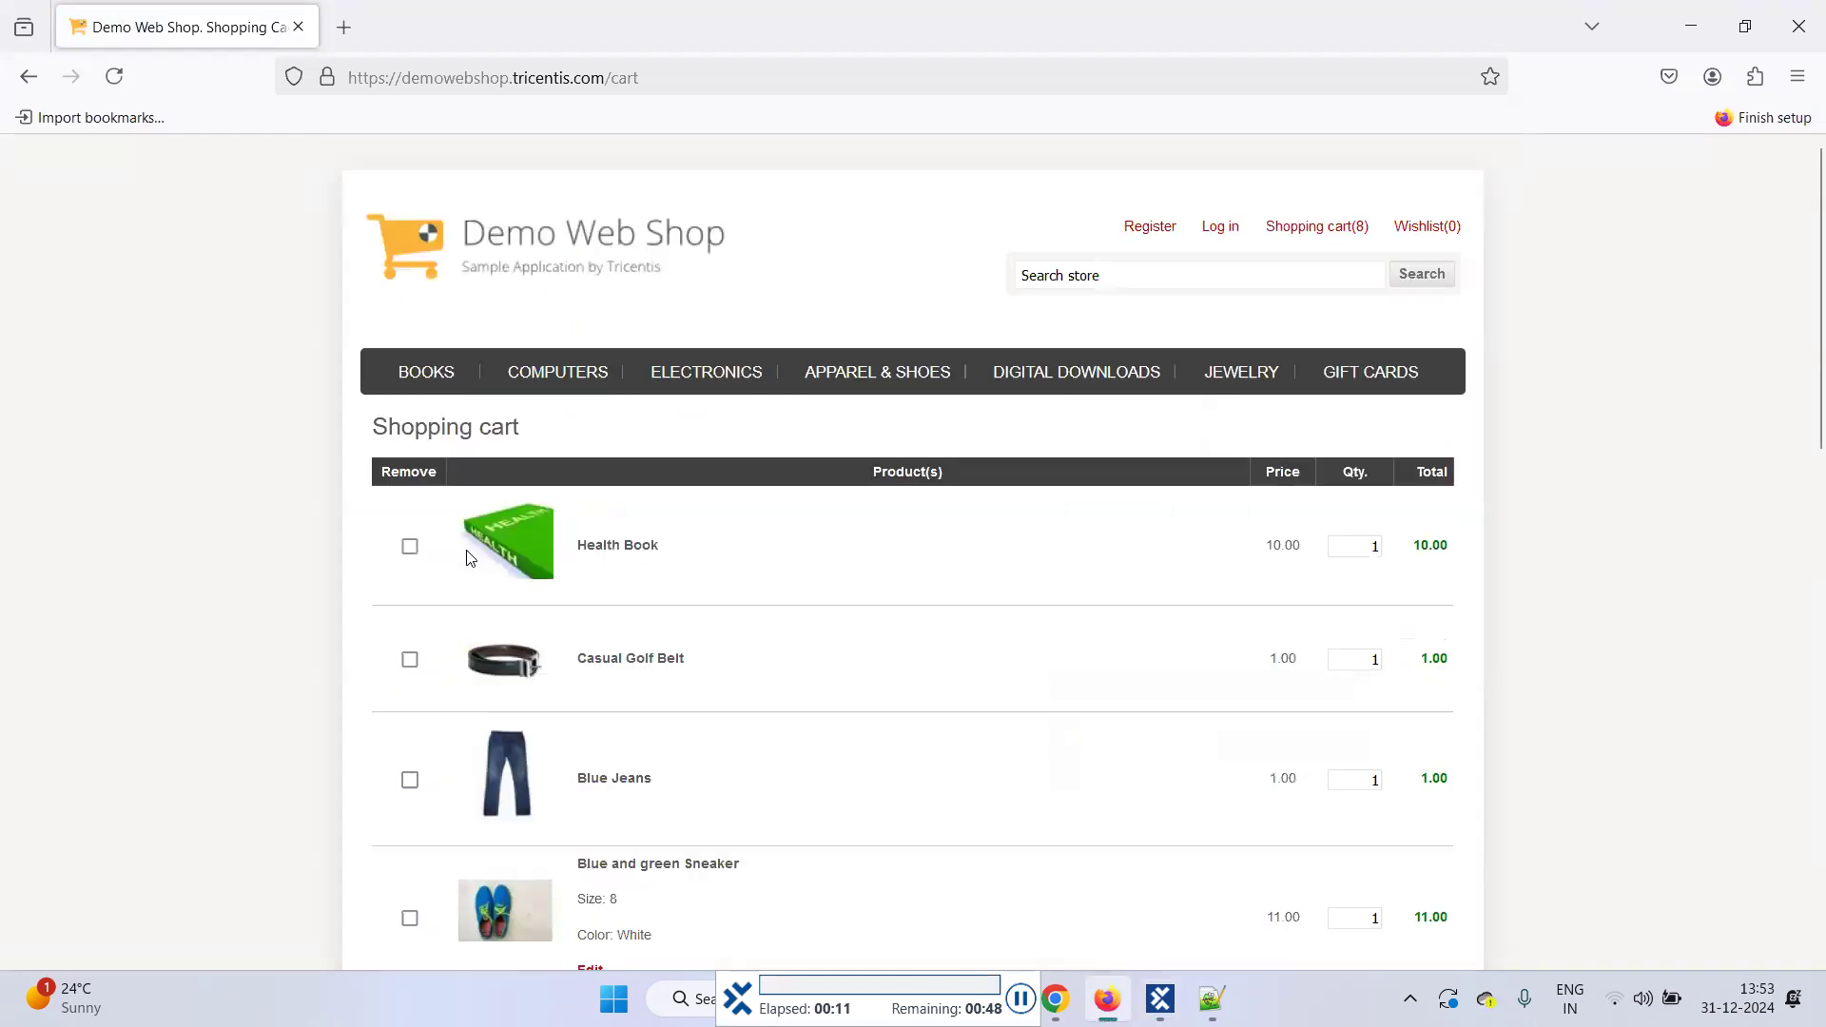
{"action": "left_click", "coordinate": [467, 552]}
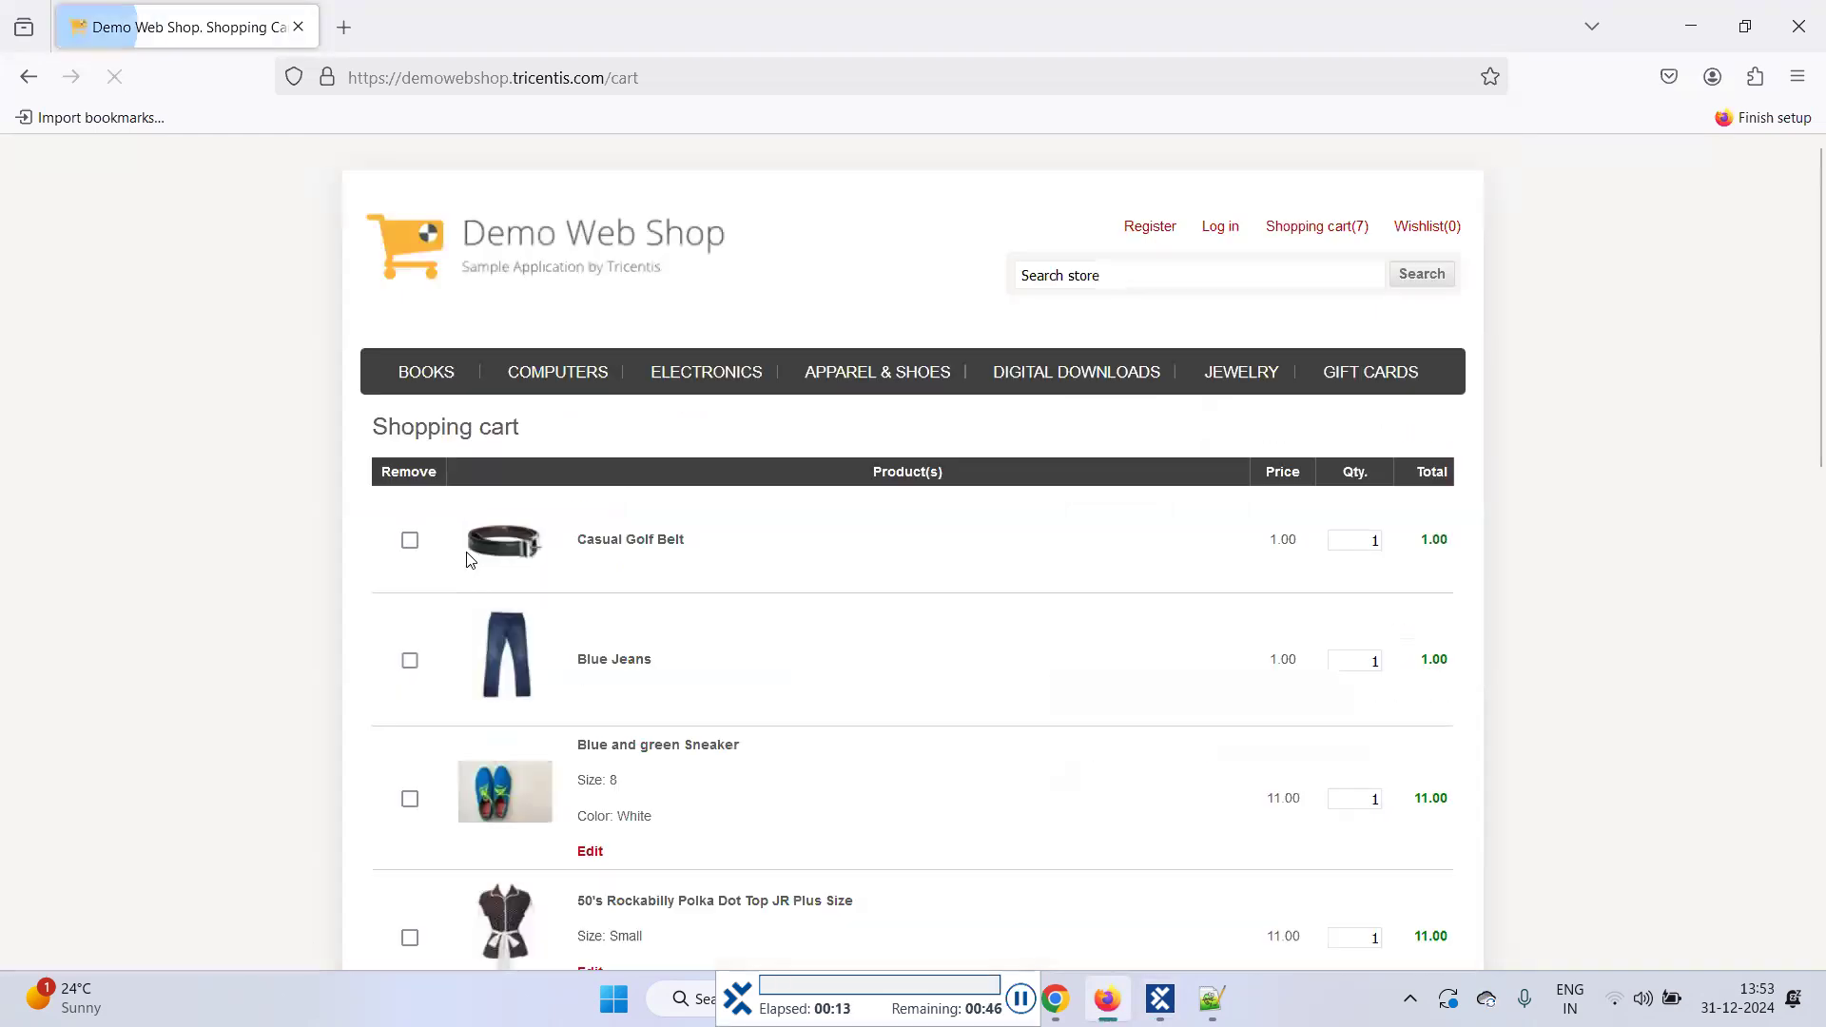
{"action": "left_click", "coordinate": [468, 557]}
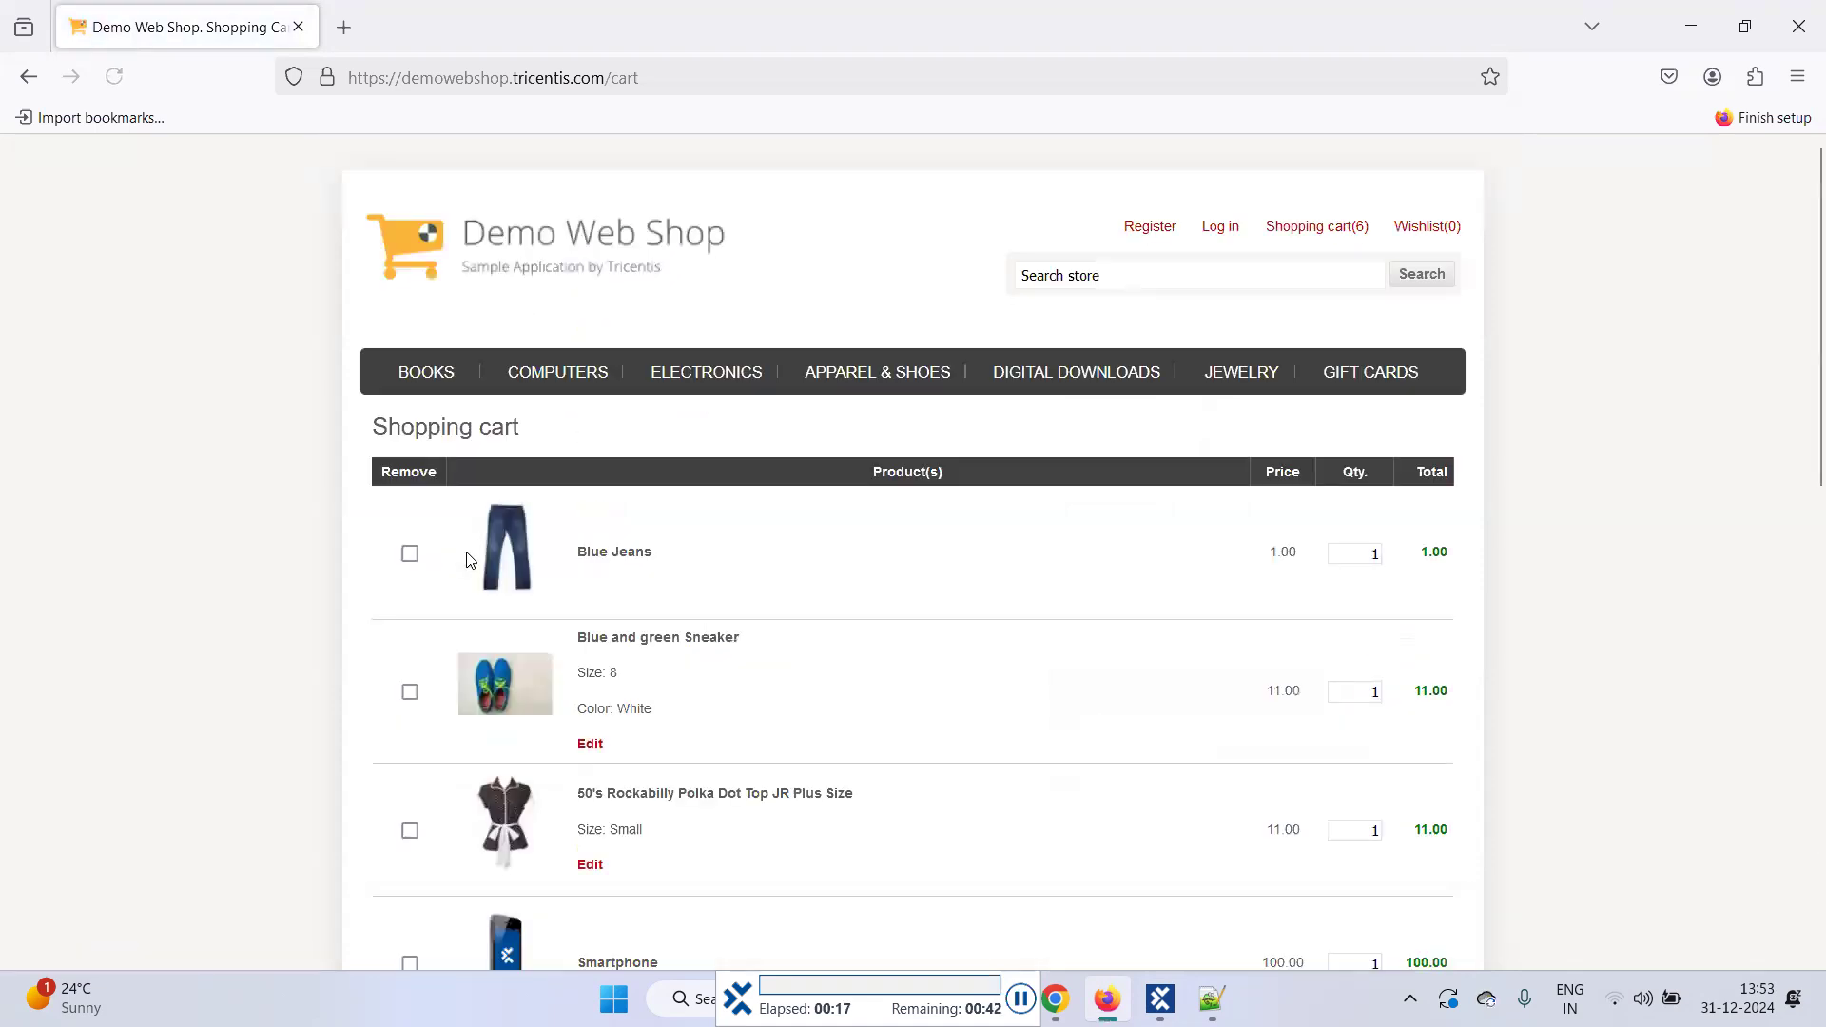
{"action": "left_click", "coordinate": [466, 551]}
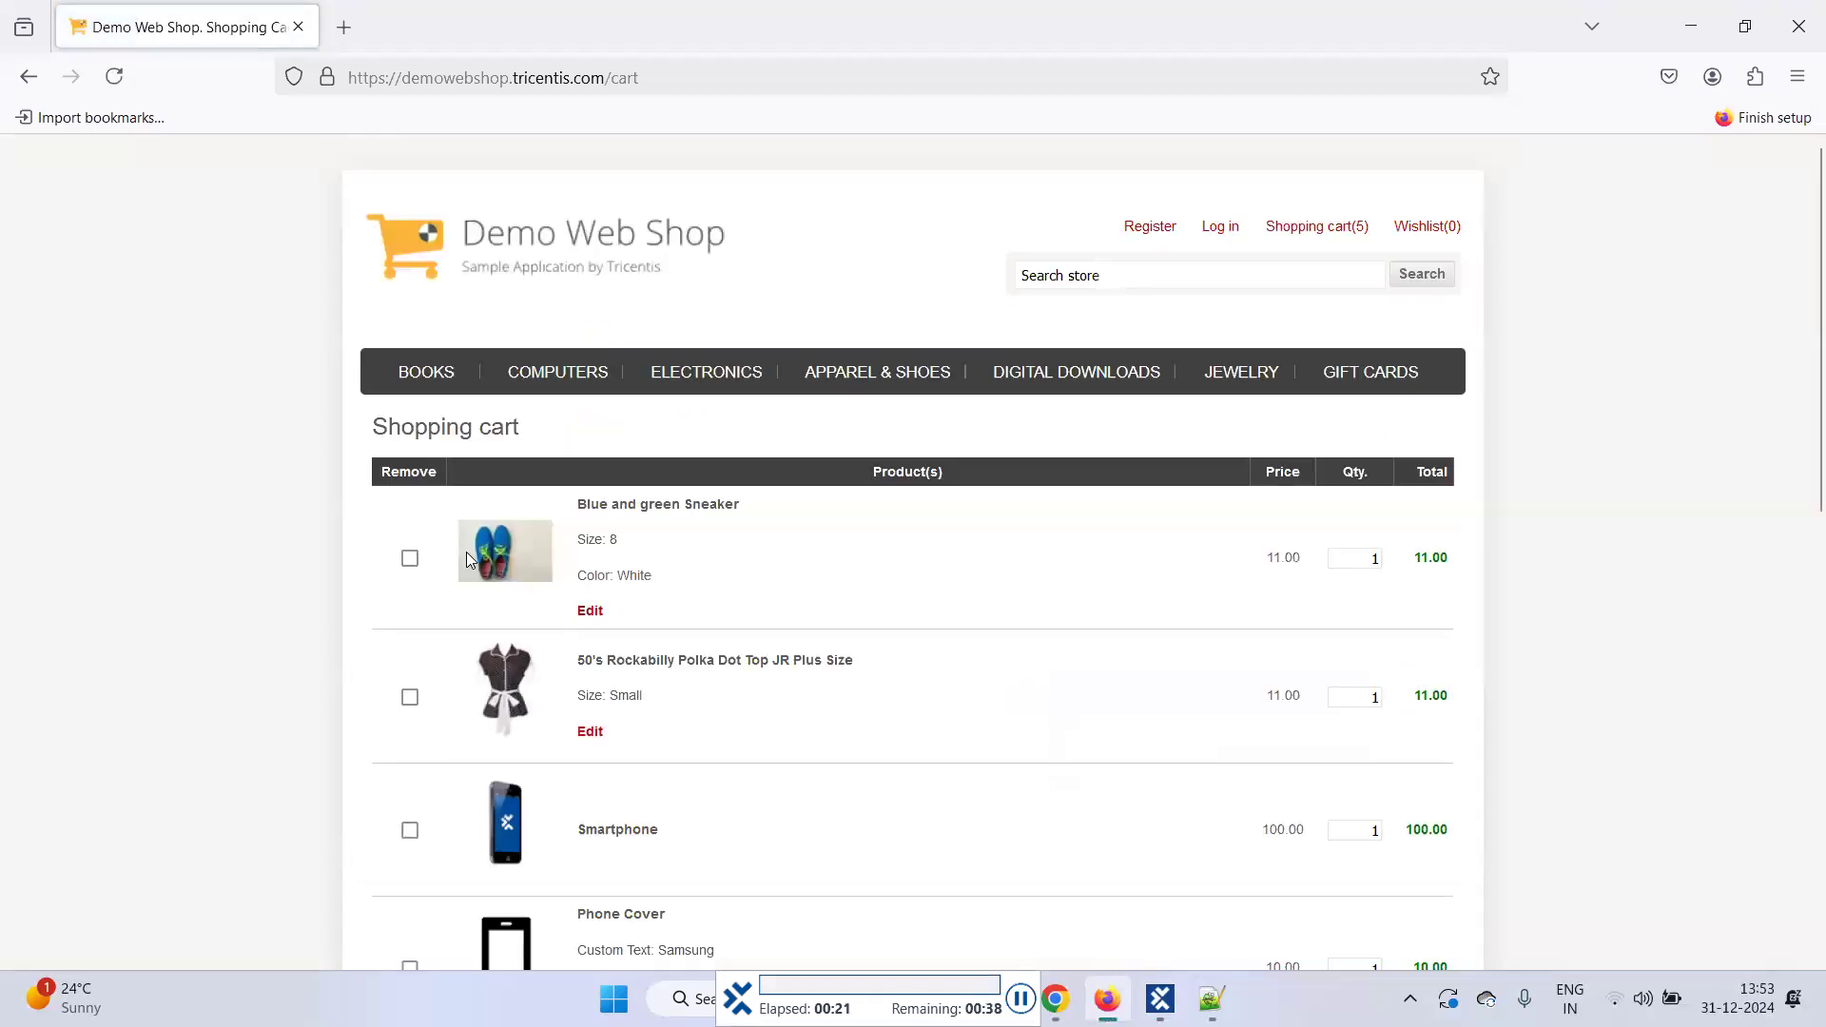
{"action": "left_click", "coordinate": [466, 553]}
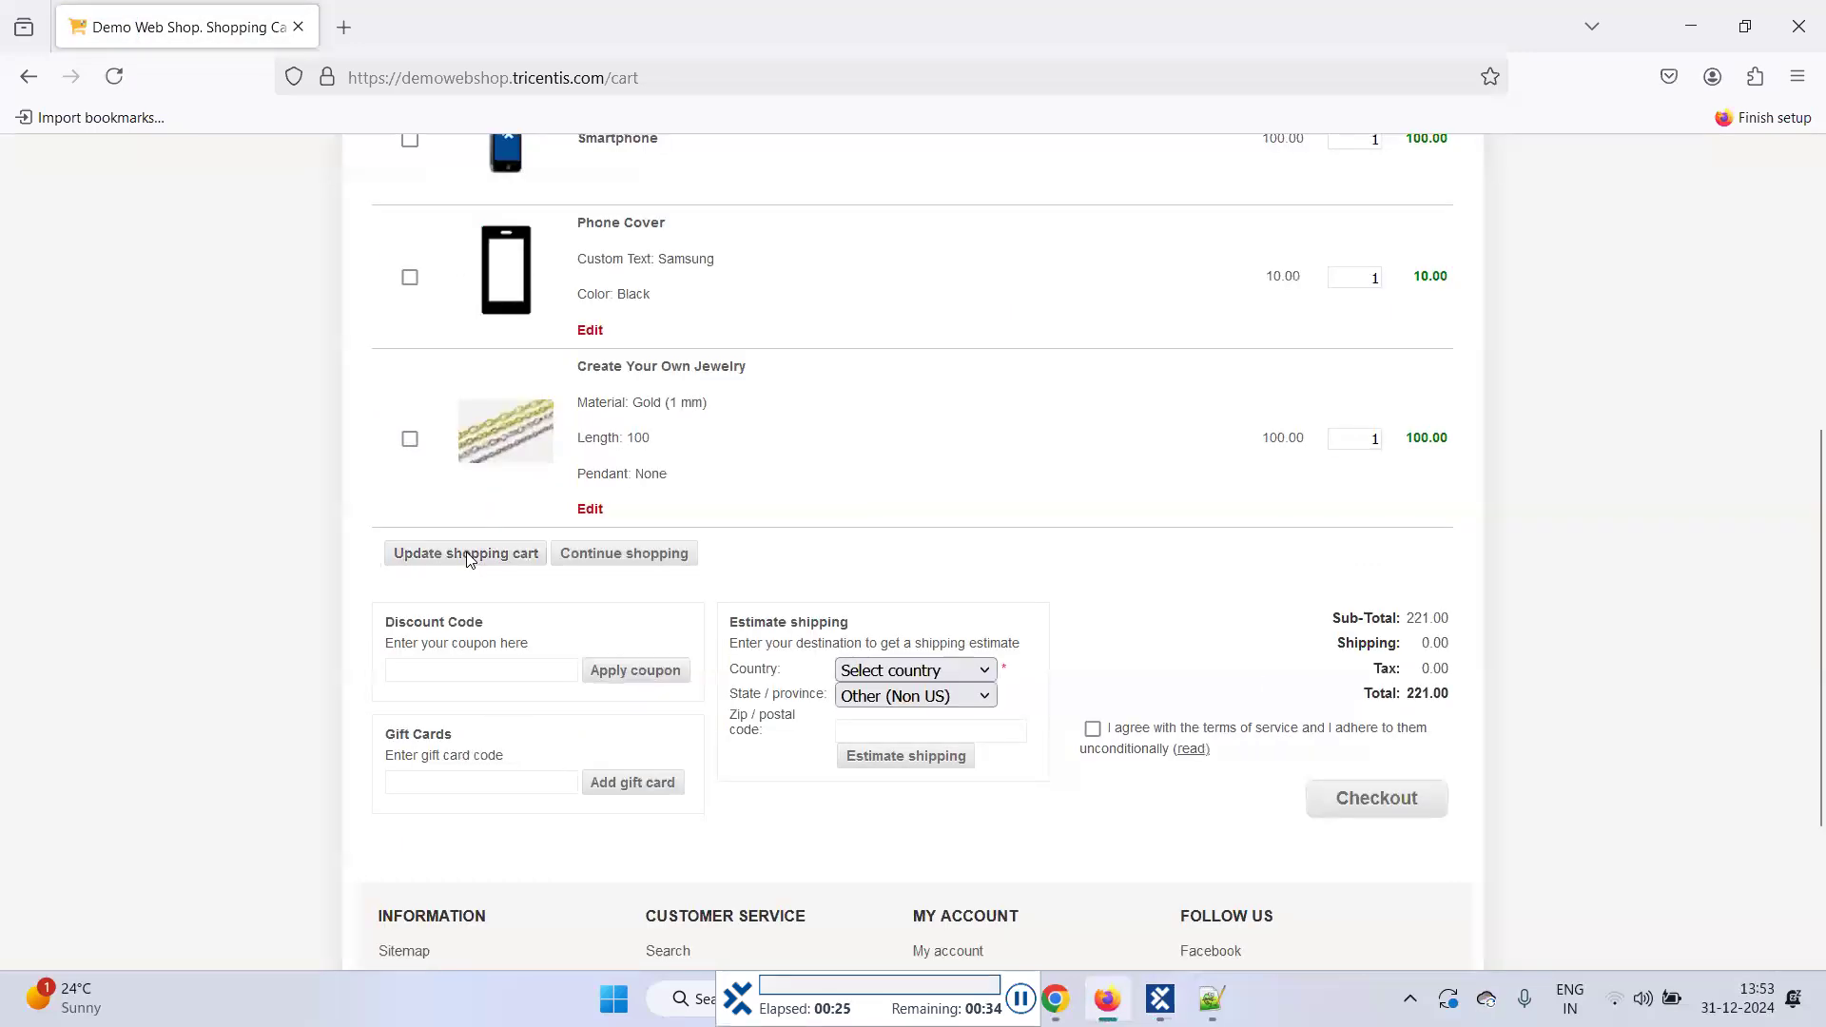
{"action": "left_click", "coordinate": [466, 552]}
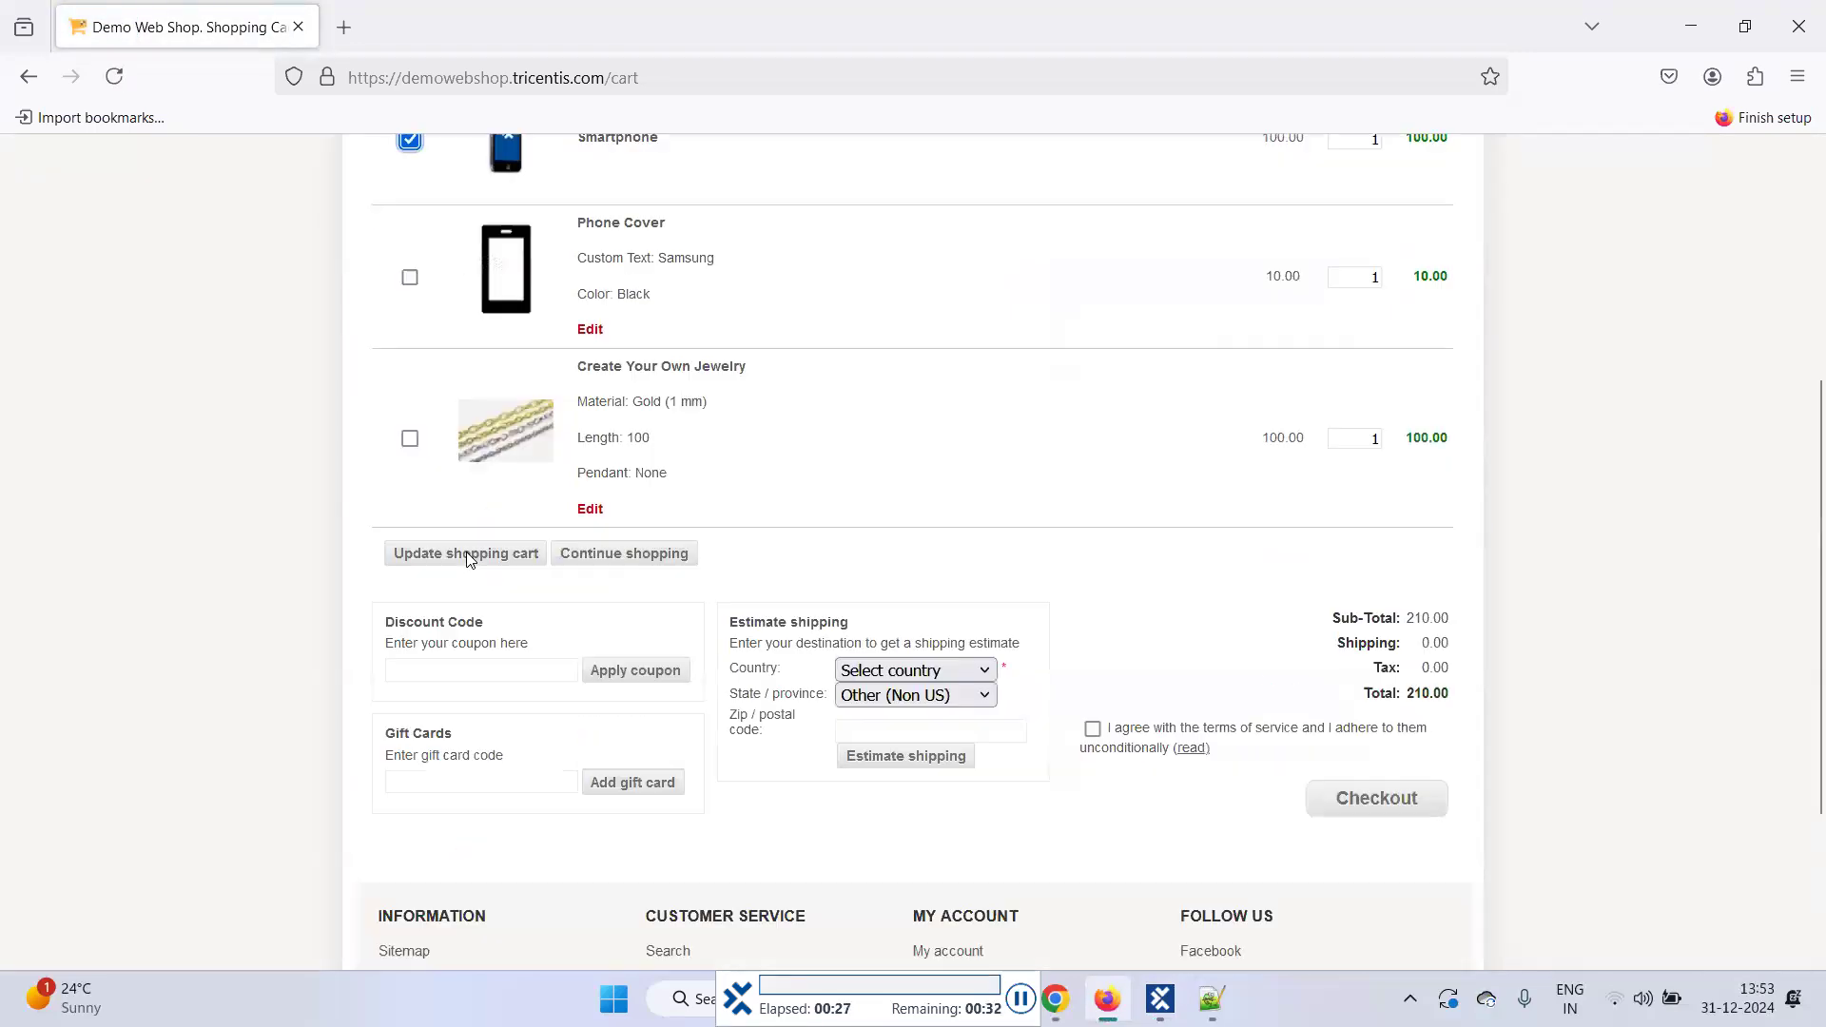
{"action": "left_click", "coordinate": [466, 552]}
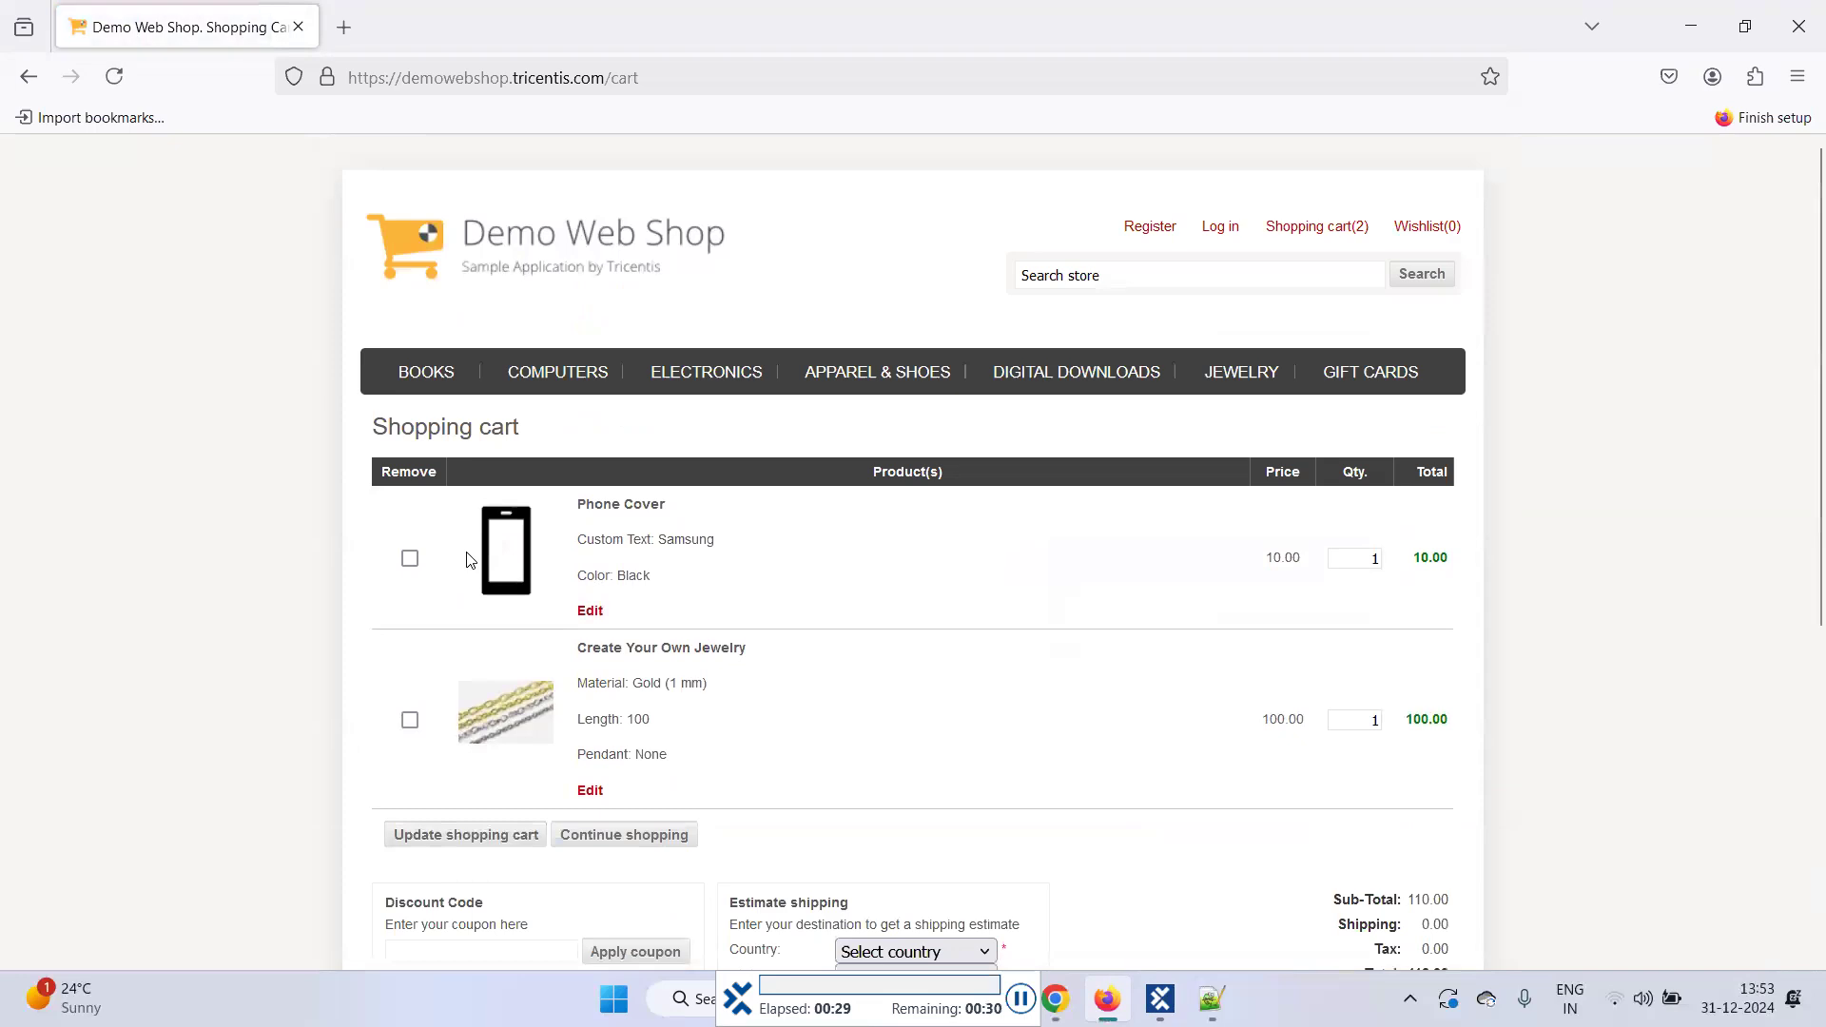
{"action": "left_click", "coordinate": [466, 553]}
{"action": "left_click", "coordinate": [466, 553]}
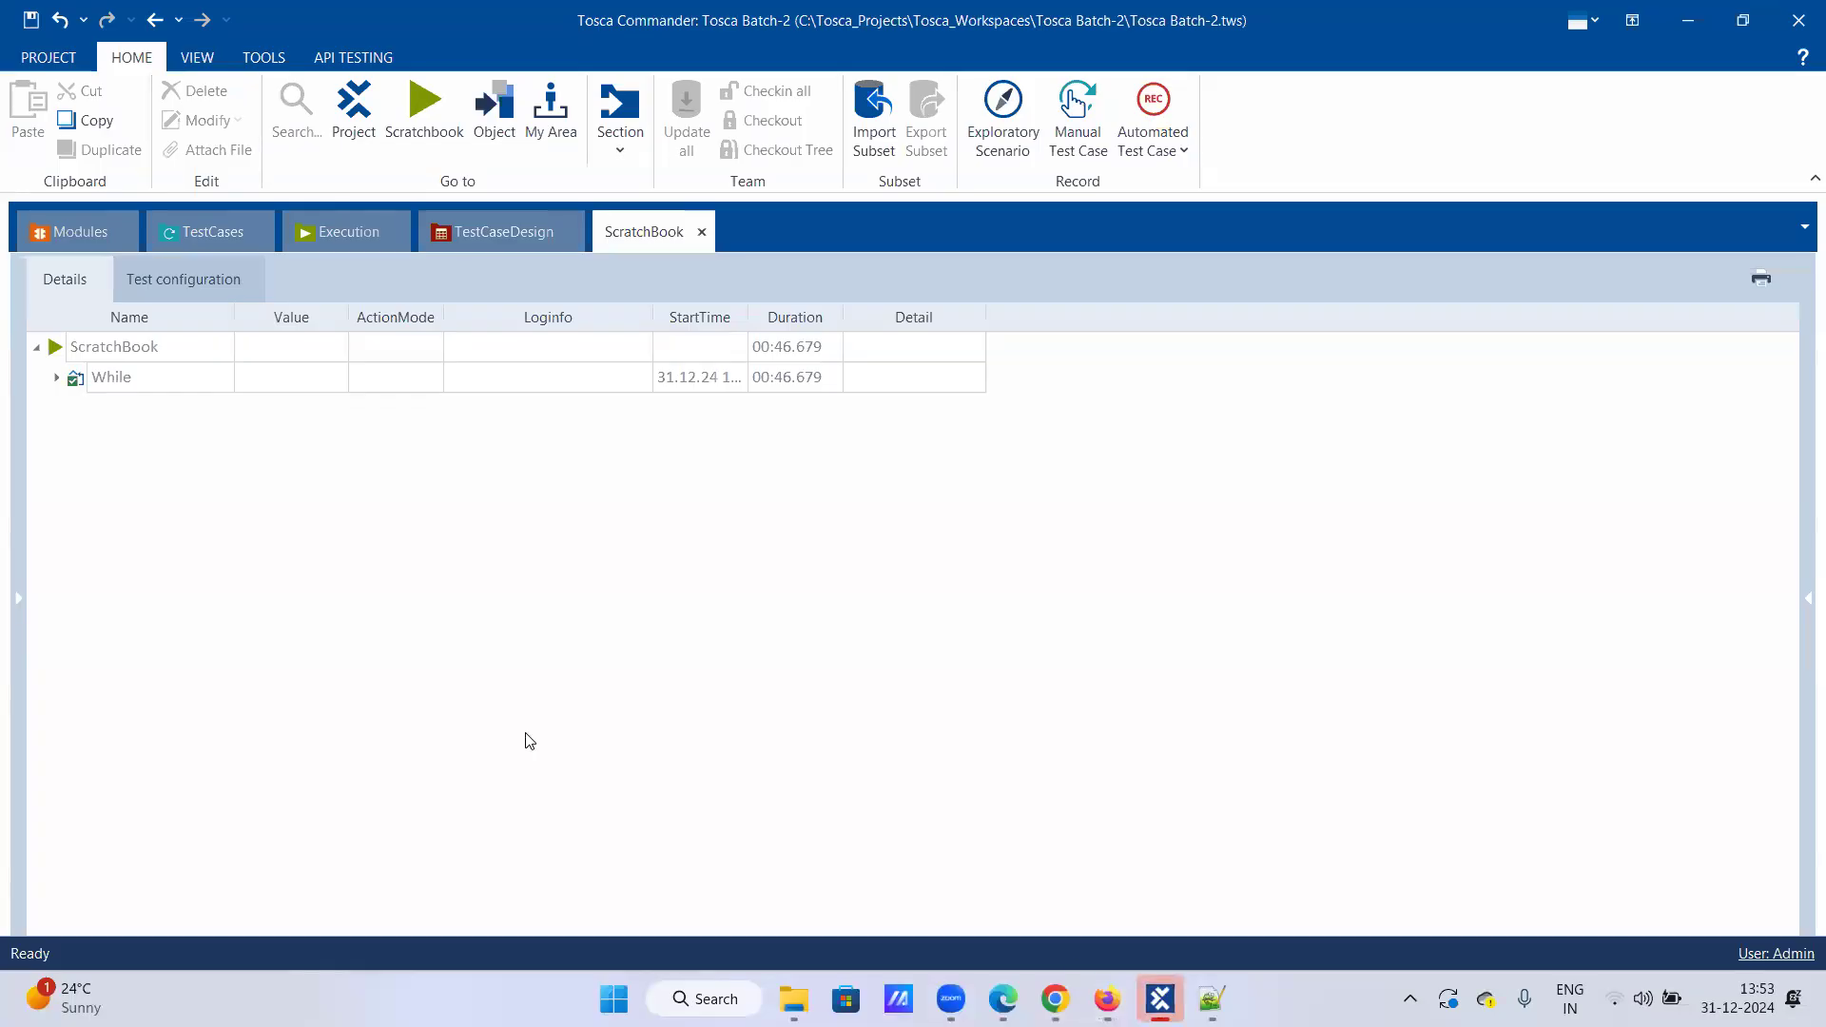
Step: Return to the test case tree and inspect the Click on Checkbox True value and Update shopping cart step
{"action": "left_click", "coordinate": [175, 240]}
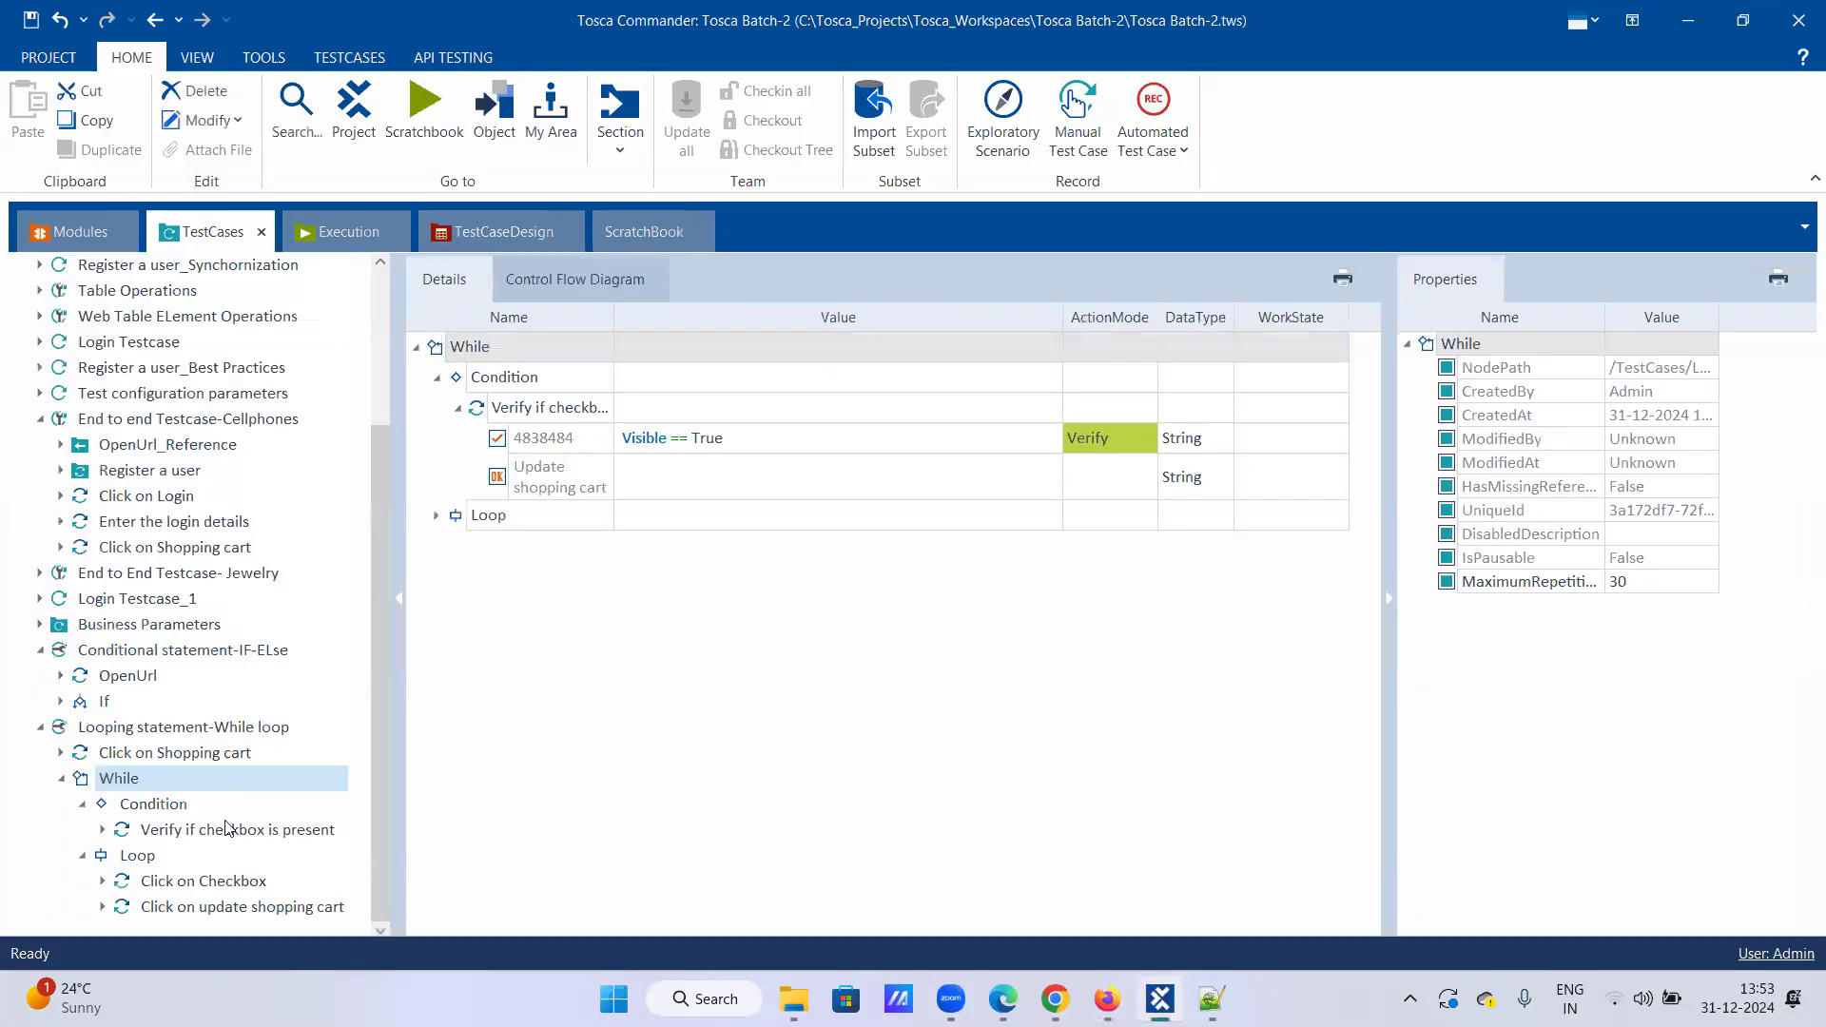
{"action": "left_click", "coordinate": [187, 887]}
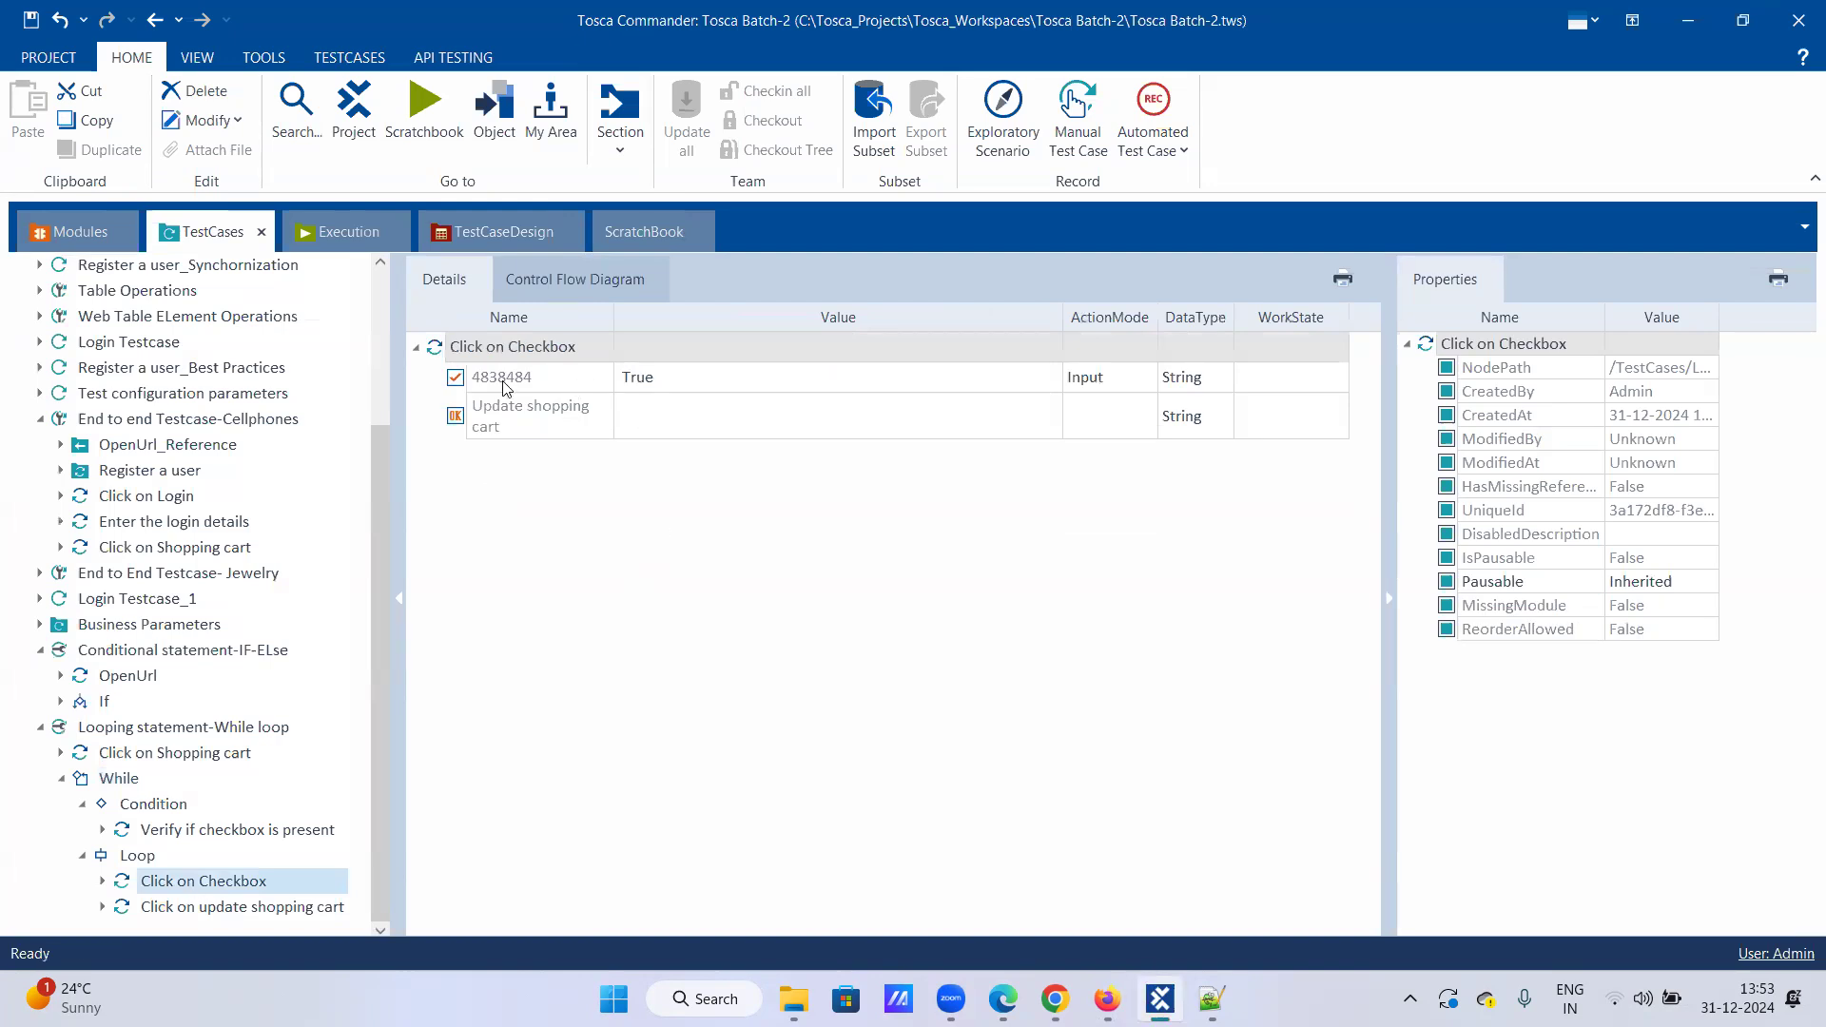
{"action": "left_click", "coordinate": [959, 386]}
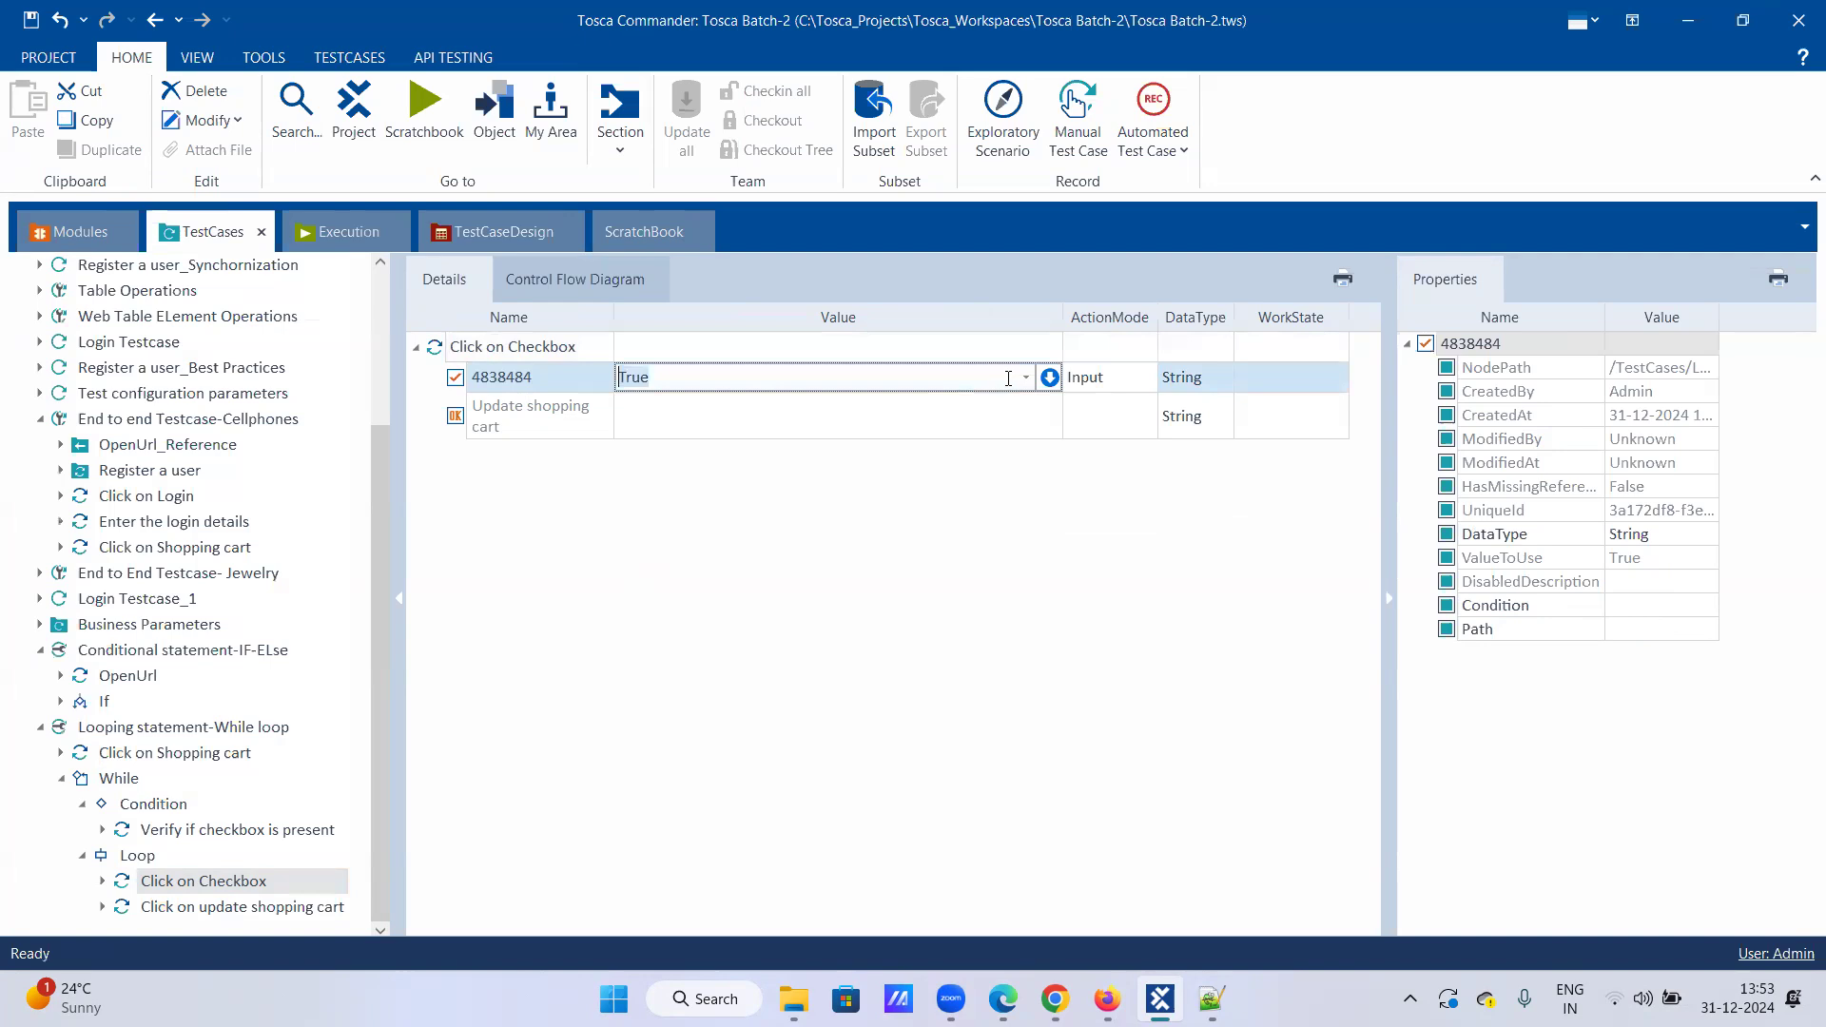
{"action": "left_click", "coordinate": [627, 384]}
{"action": "left_click", "coordinate": [711, 414]}
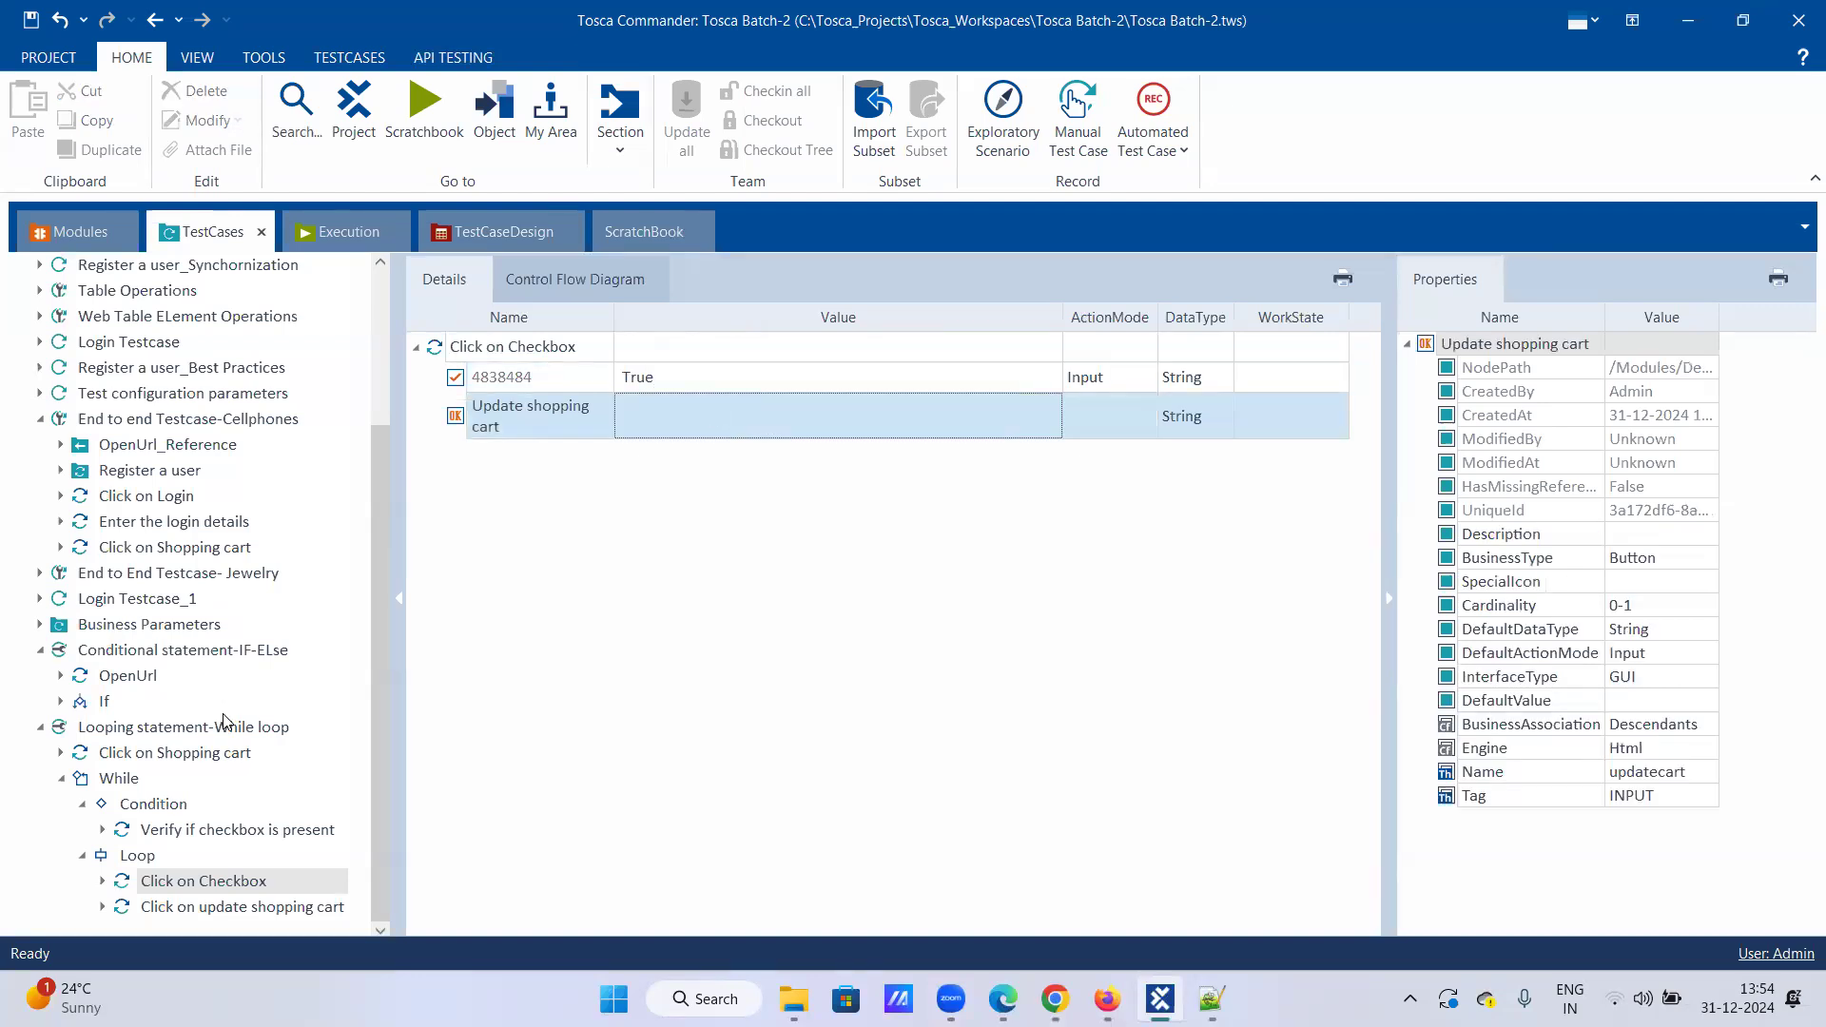
Step: Collapse Condition, Loop and the Looping statement-While loop test case
{"action": "left_click", "coordinate": [82, 804]}
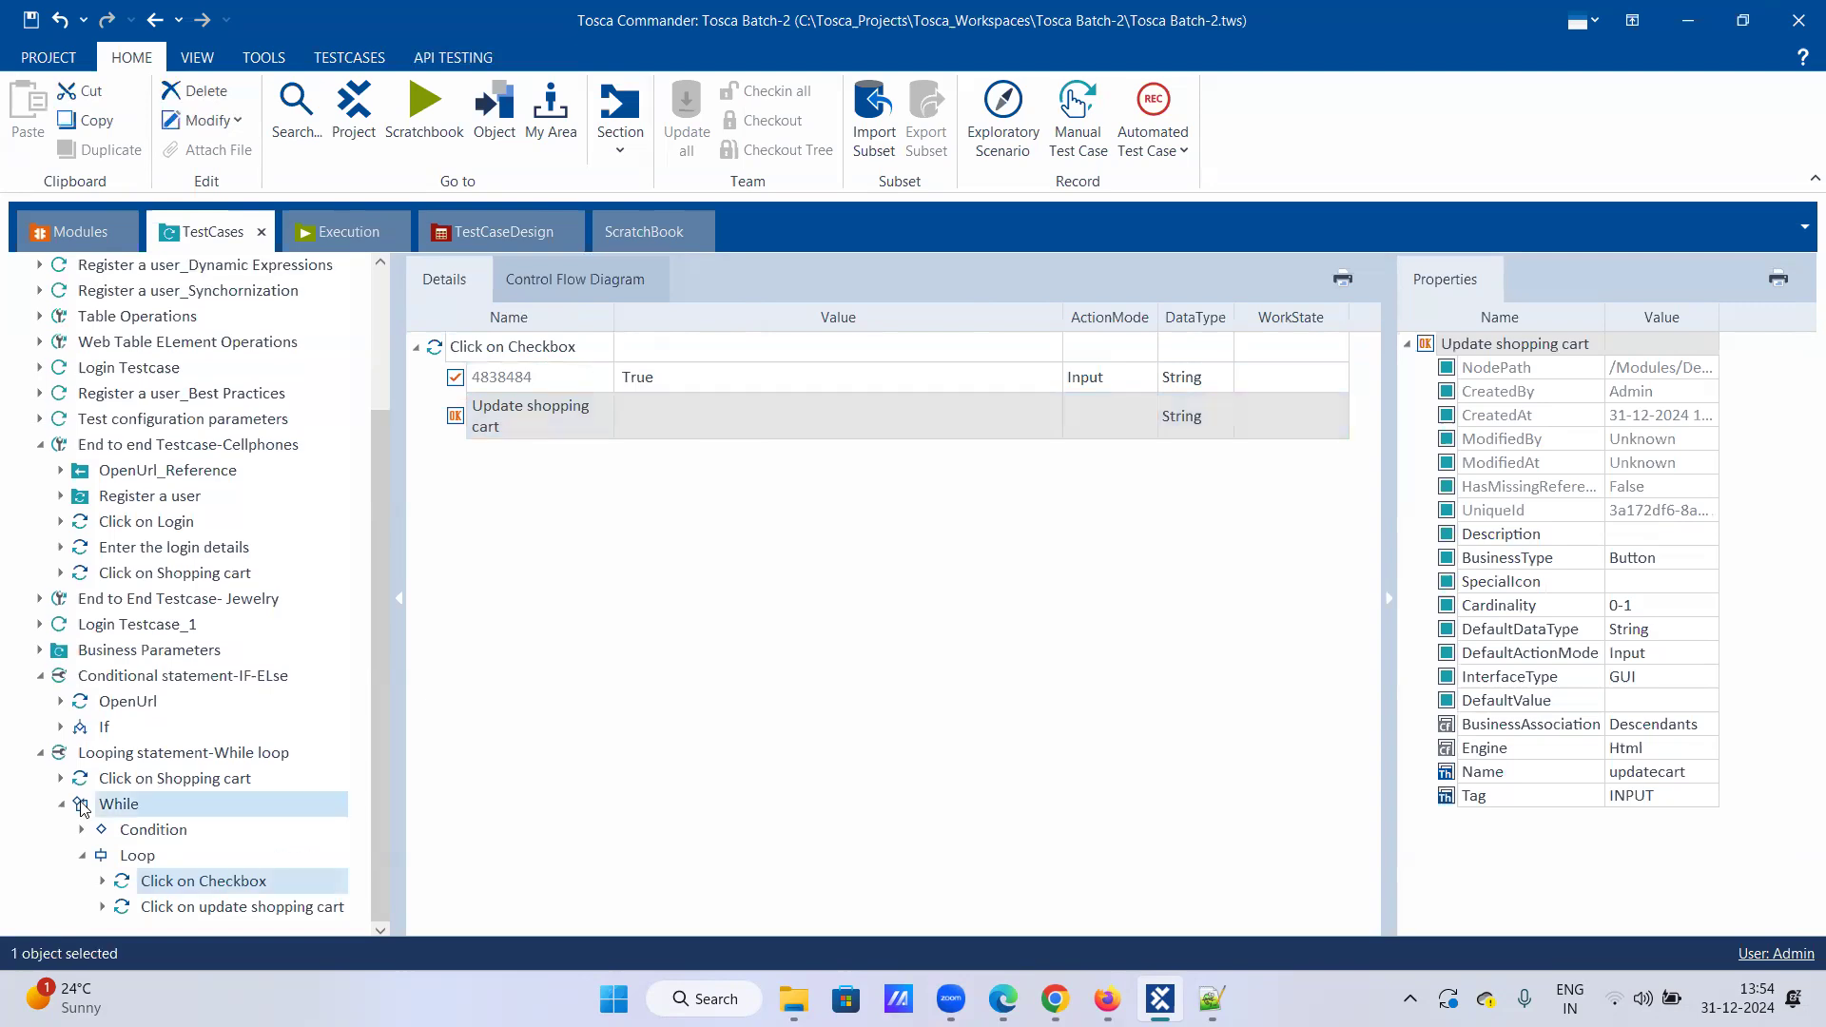
{"action": "left_click", "coordinate": [82, 855]}
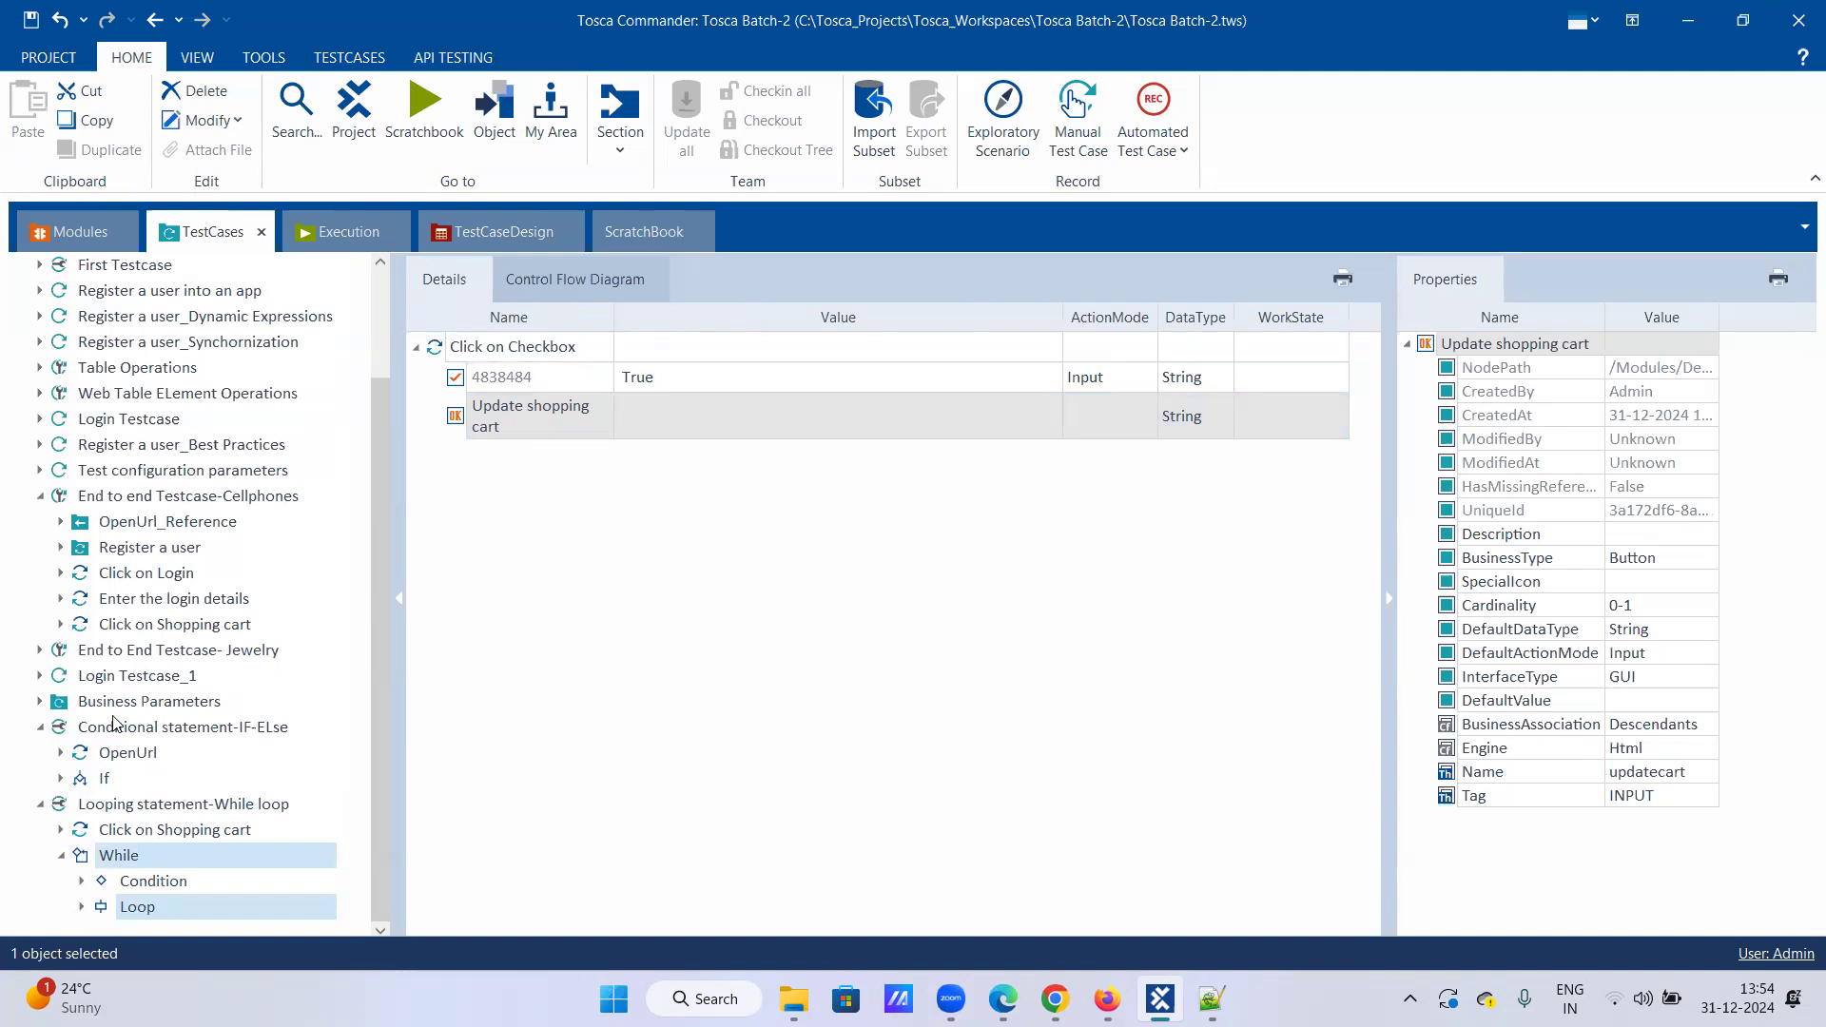
{"action": "left_click", "coordinate": [40, 727]}
{"action": "left_click", "coordinate": [40, 804]}
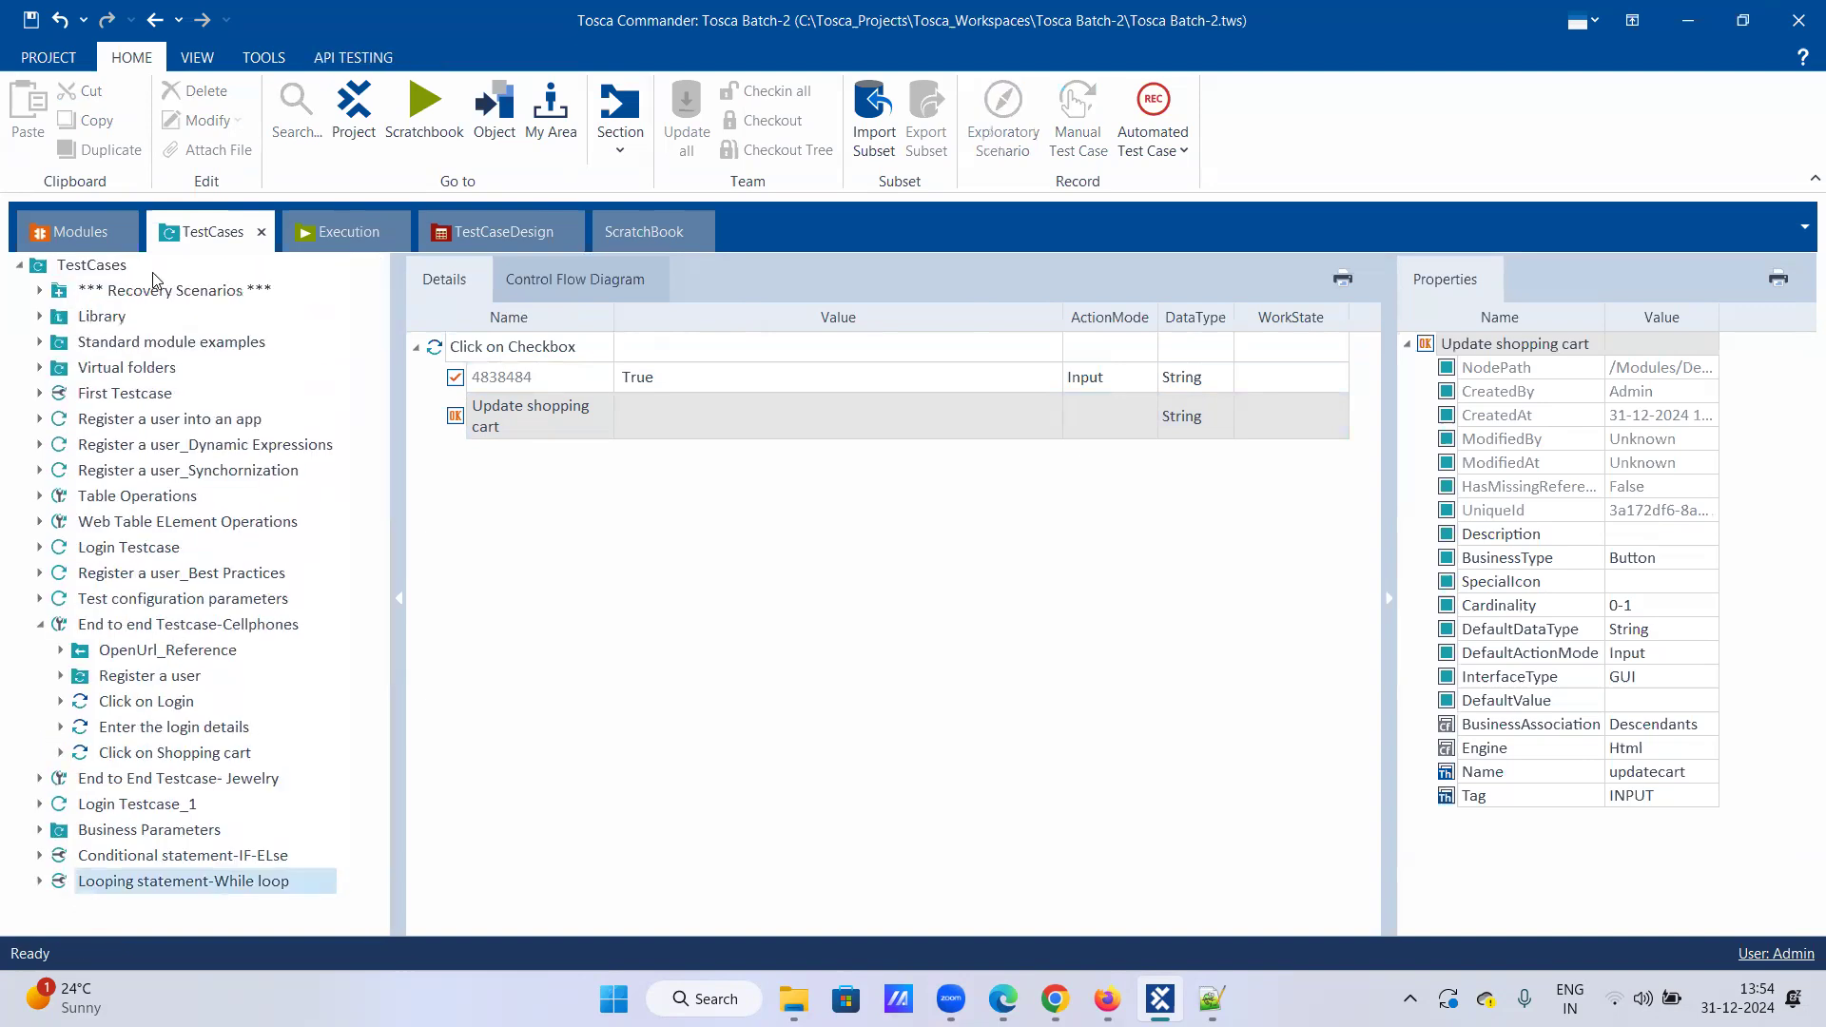
Step: Add a test case to the TestCases folder named 'Do-while Loop statement'
{"action": "right_click", "coordinate": [99, 271]}
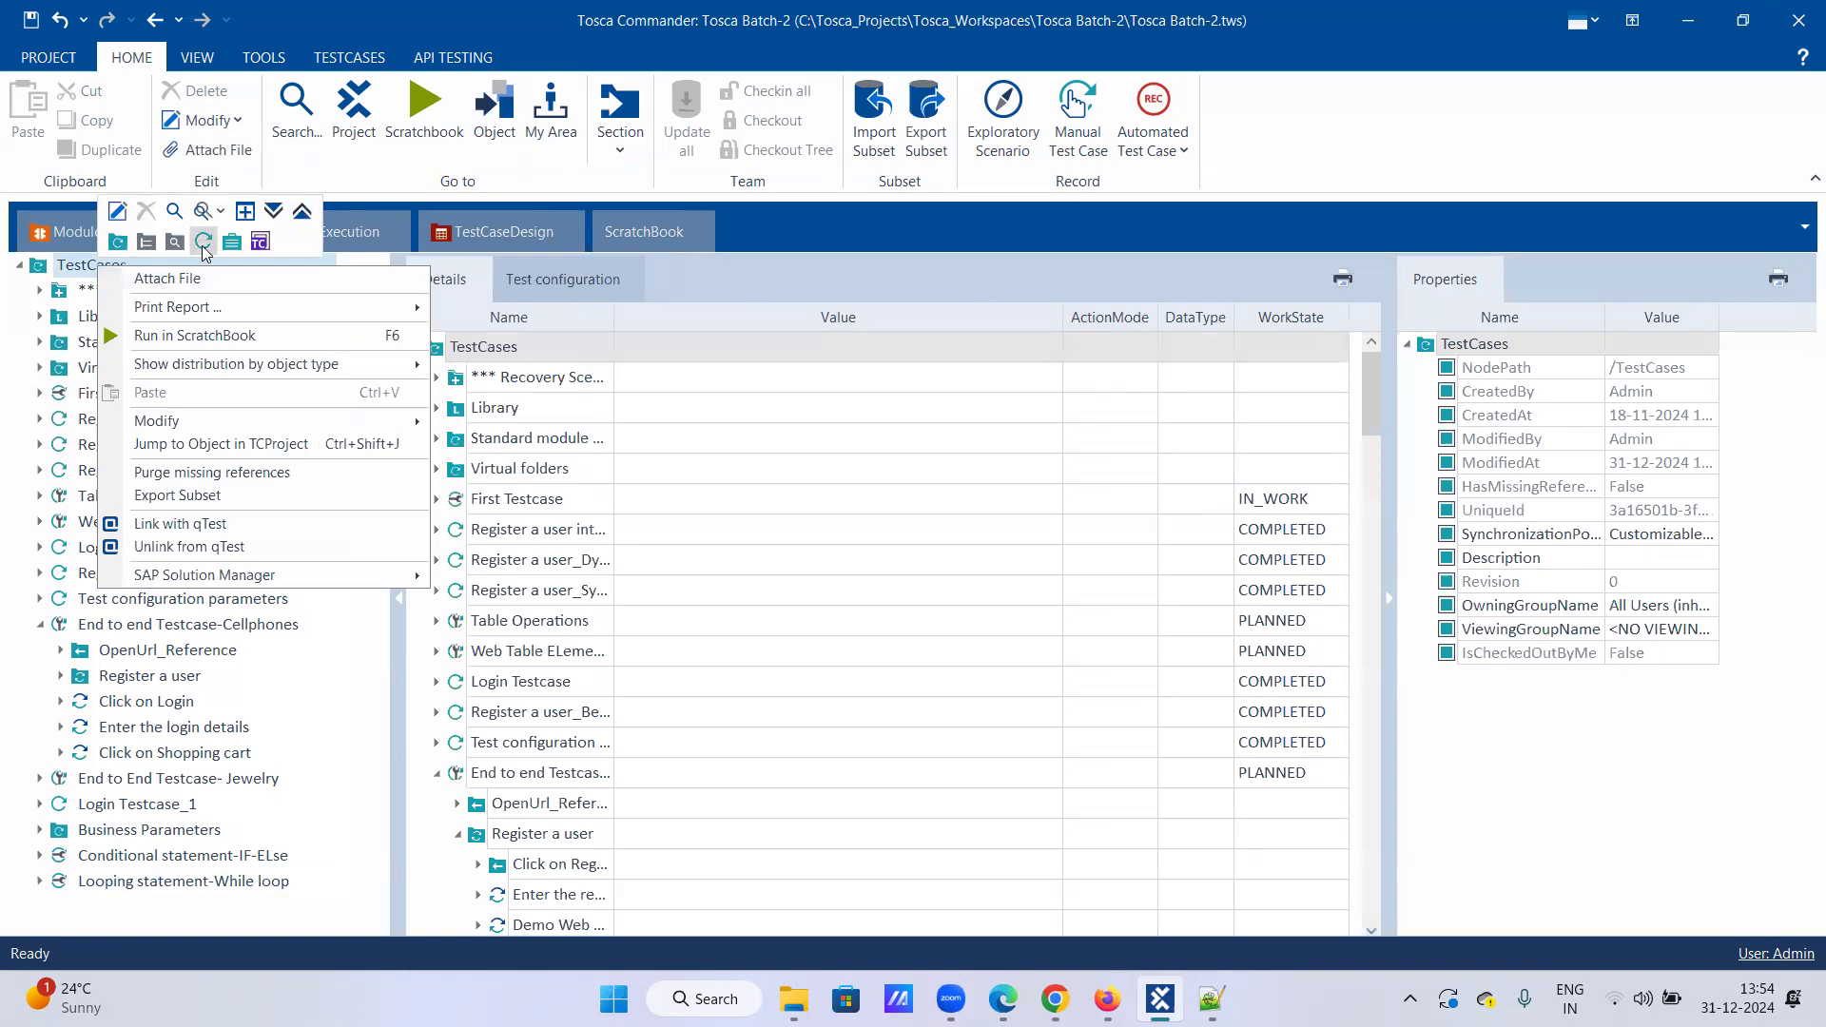
{"action": "left_click", "coordinate": [202, 241]}
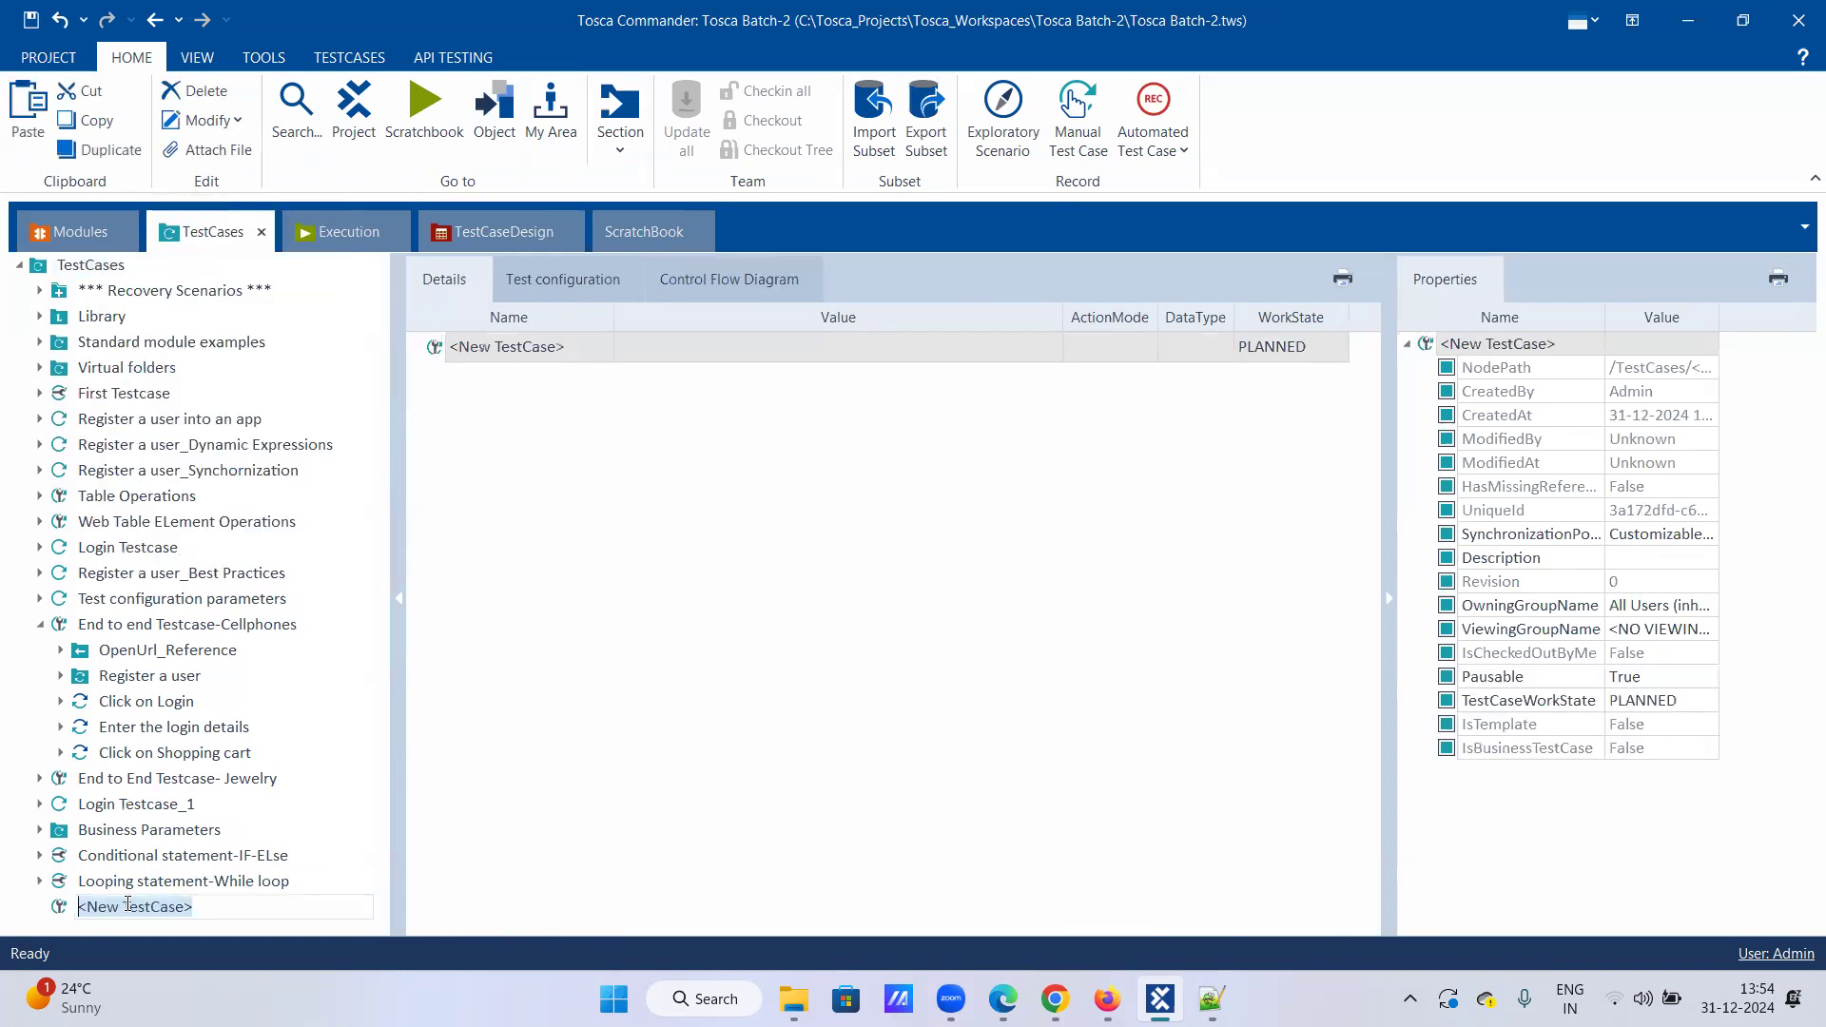
{"action": "type", "text": "Do-whi"}
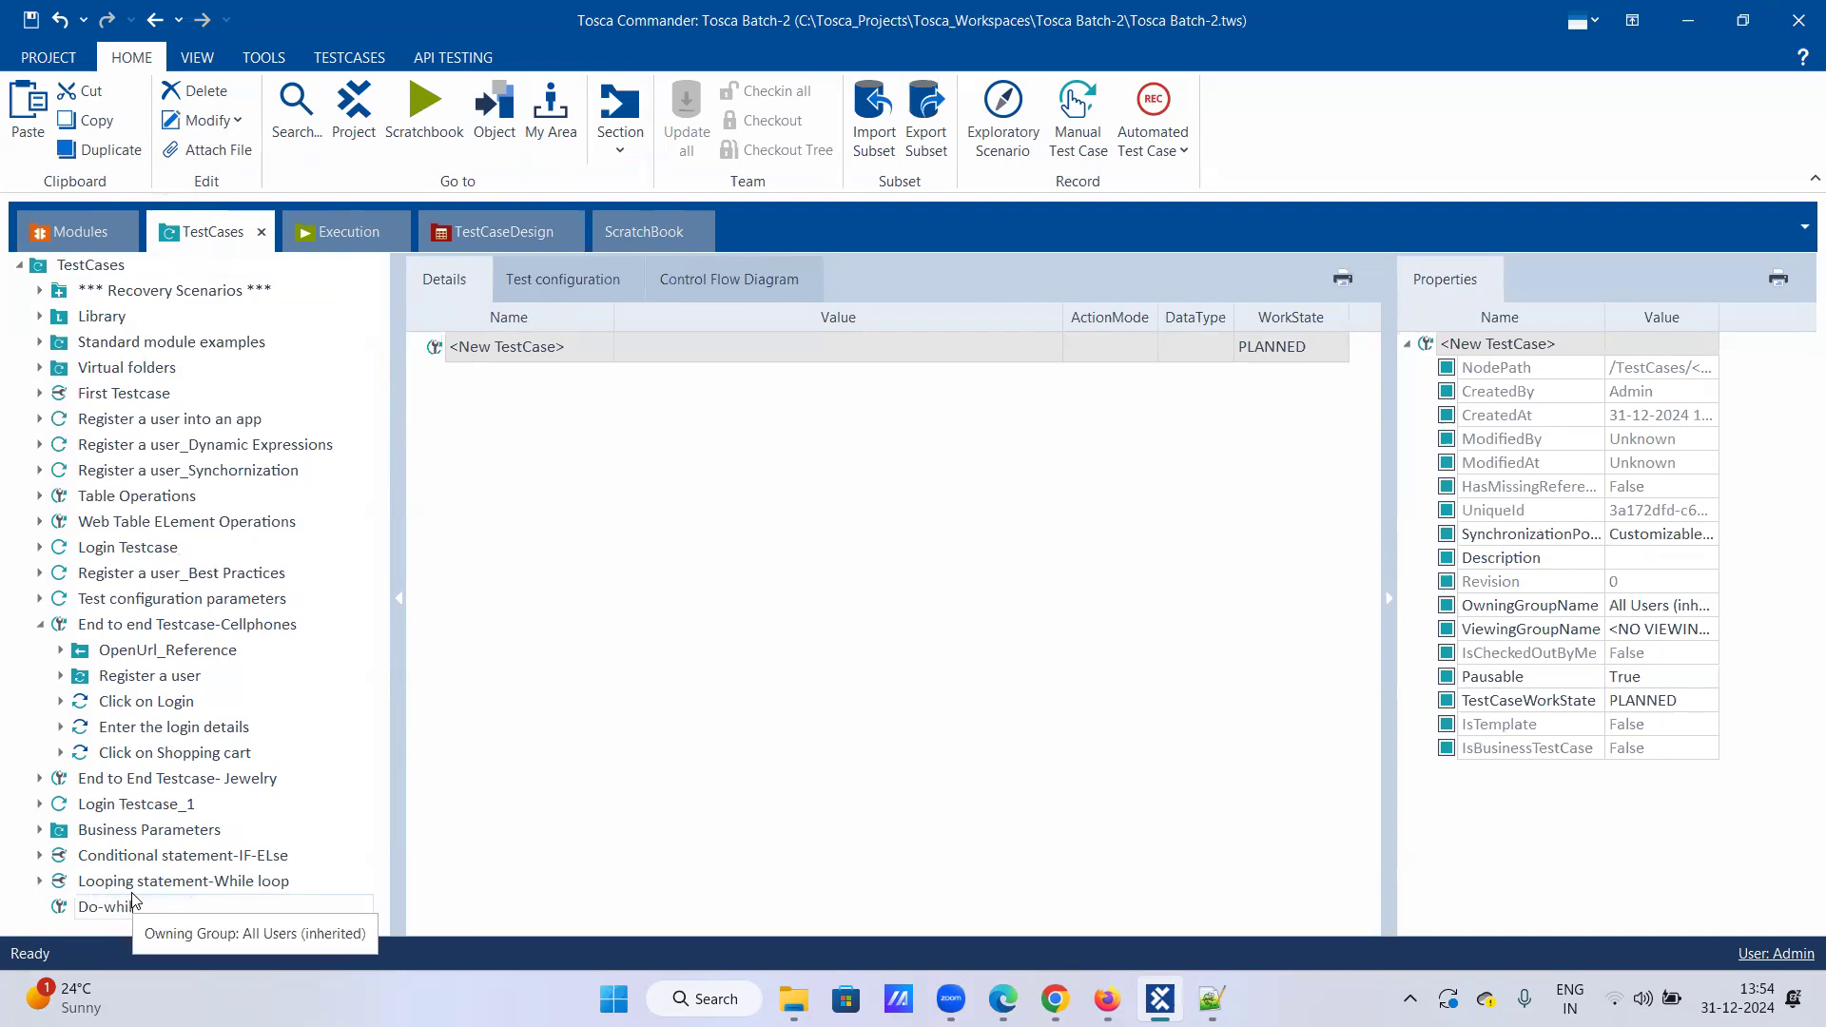
{"action": "type", "text": "le Loop statement"}
{"action": "key", "text": "Return"}
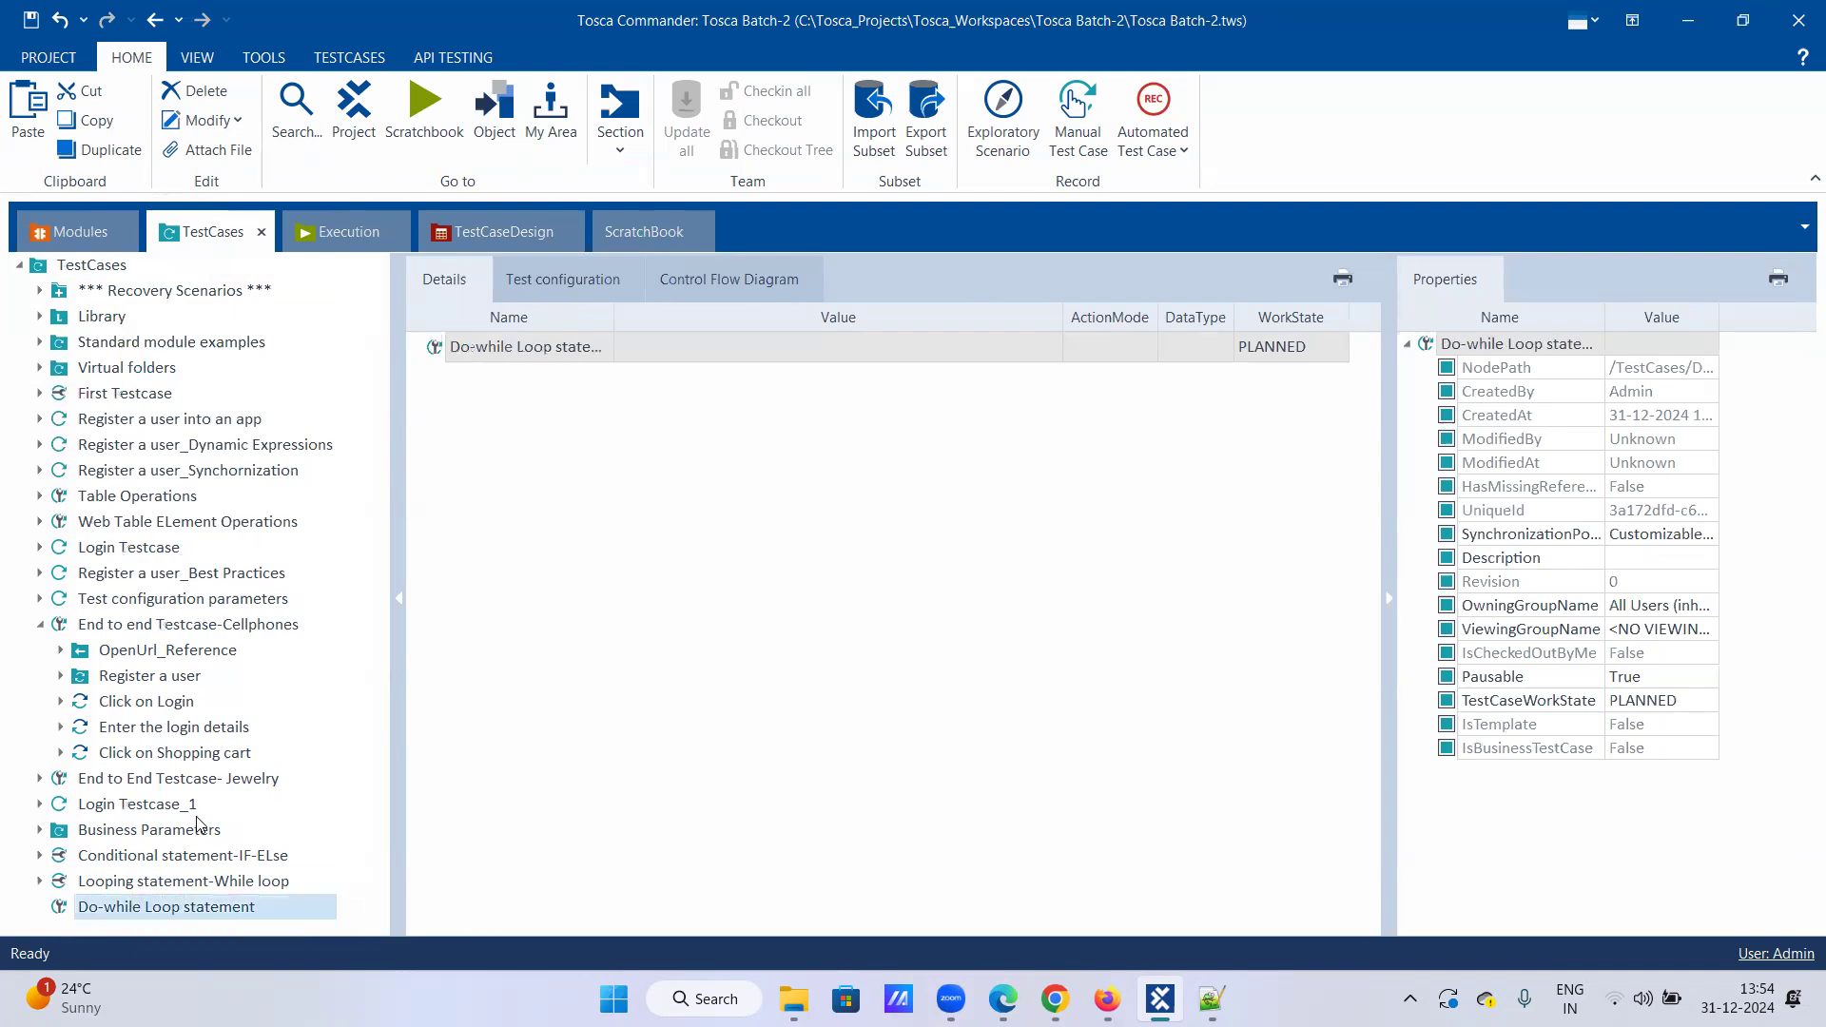
Step: Add a Do statement to Do-while Loop statement and expand it to show Loop and Condition
{"action": "right_click", "coordinate": [158, 908]}
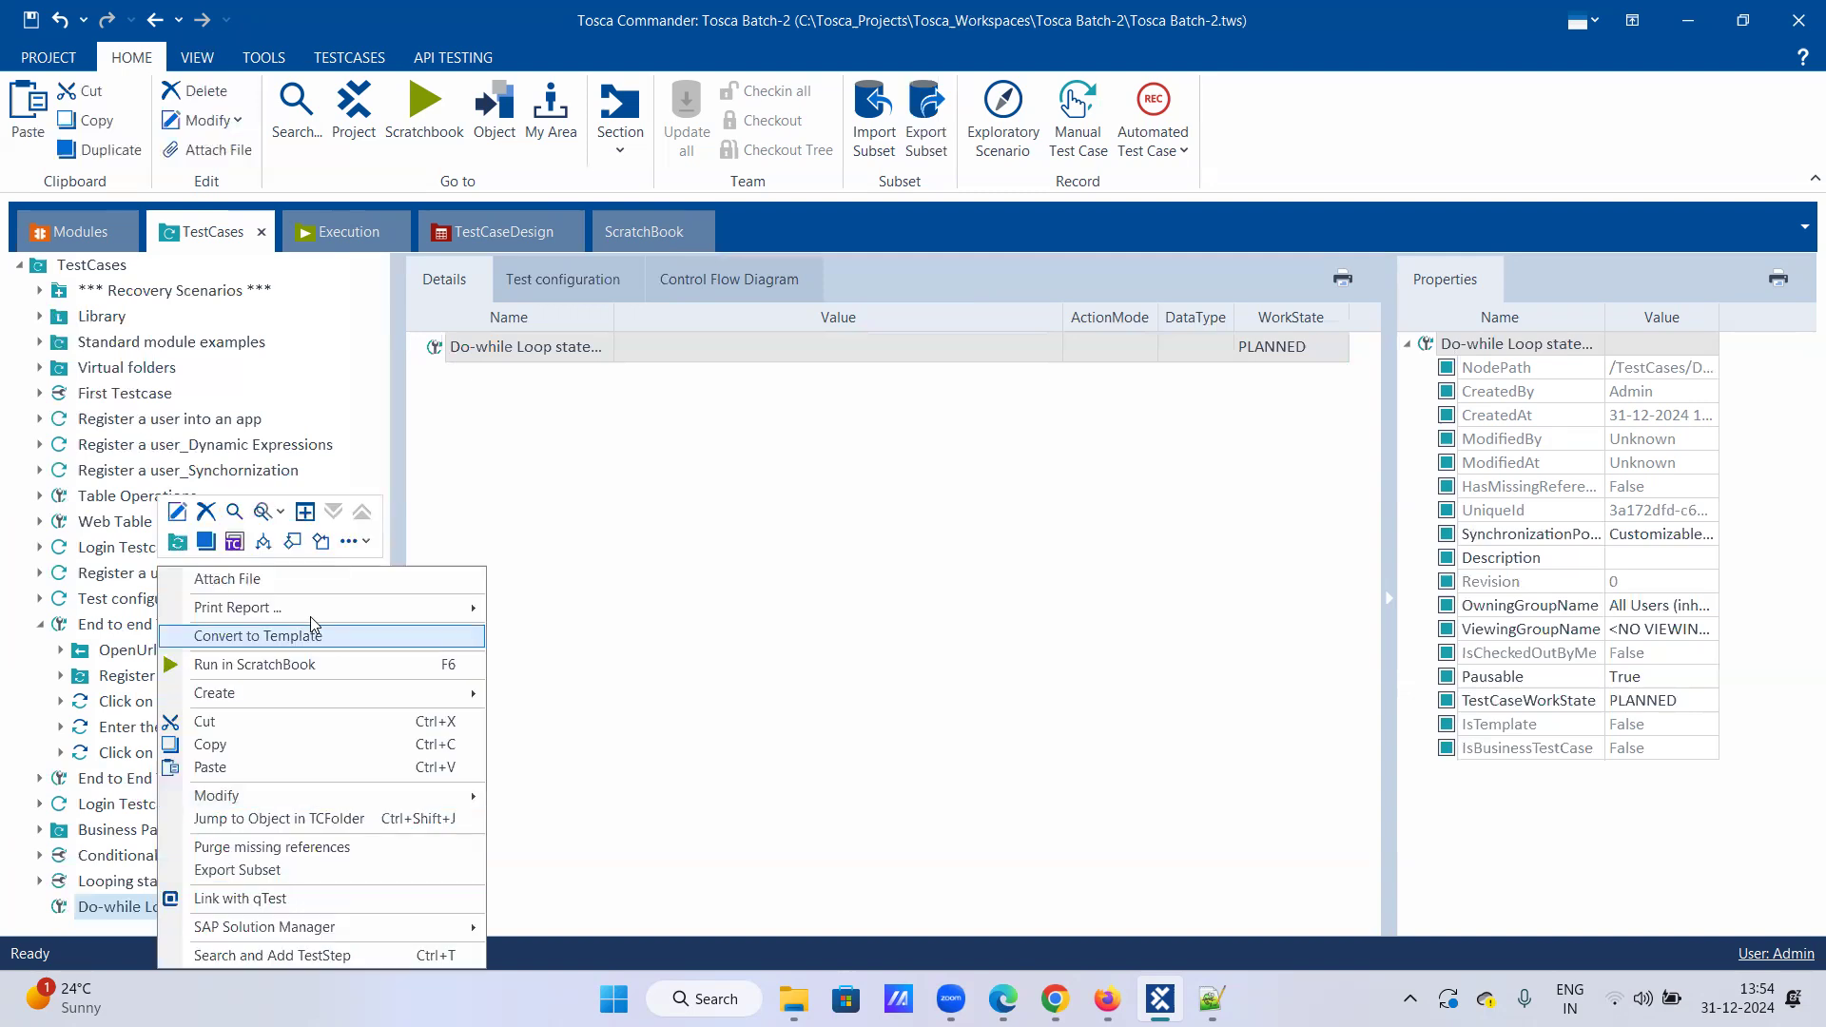
{"action": "left_click", "coordinate": [293, 541]}
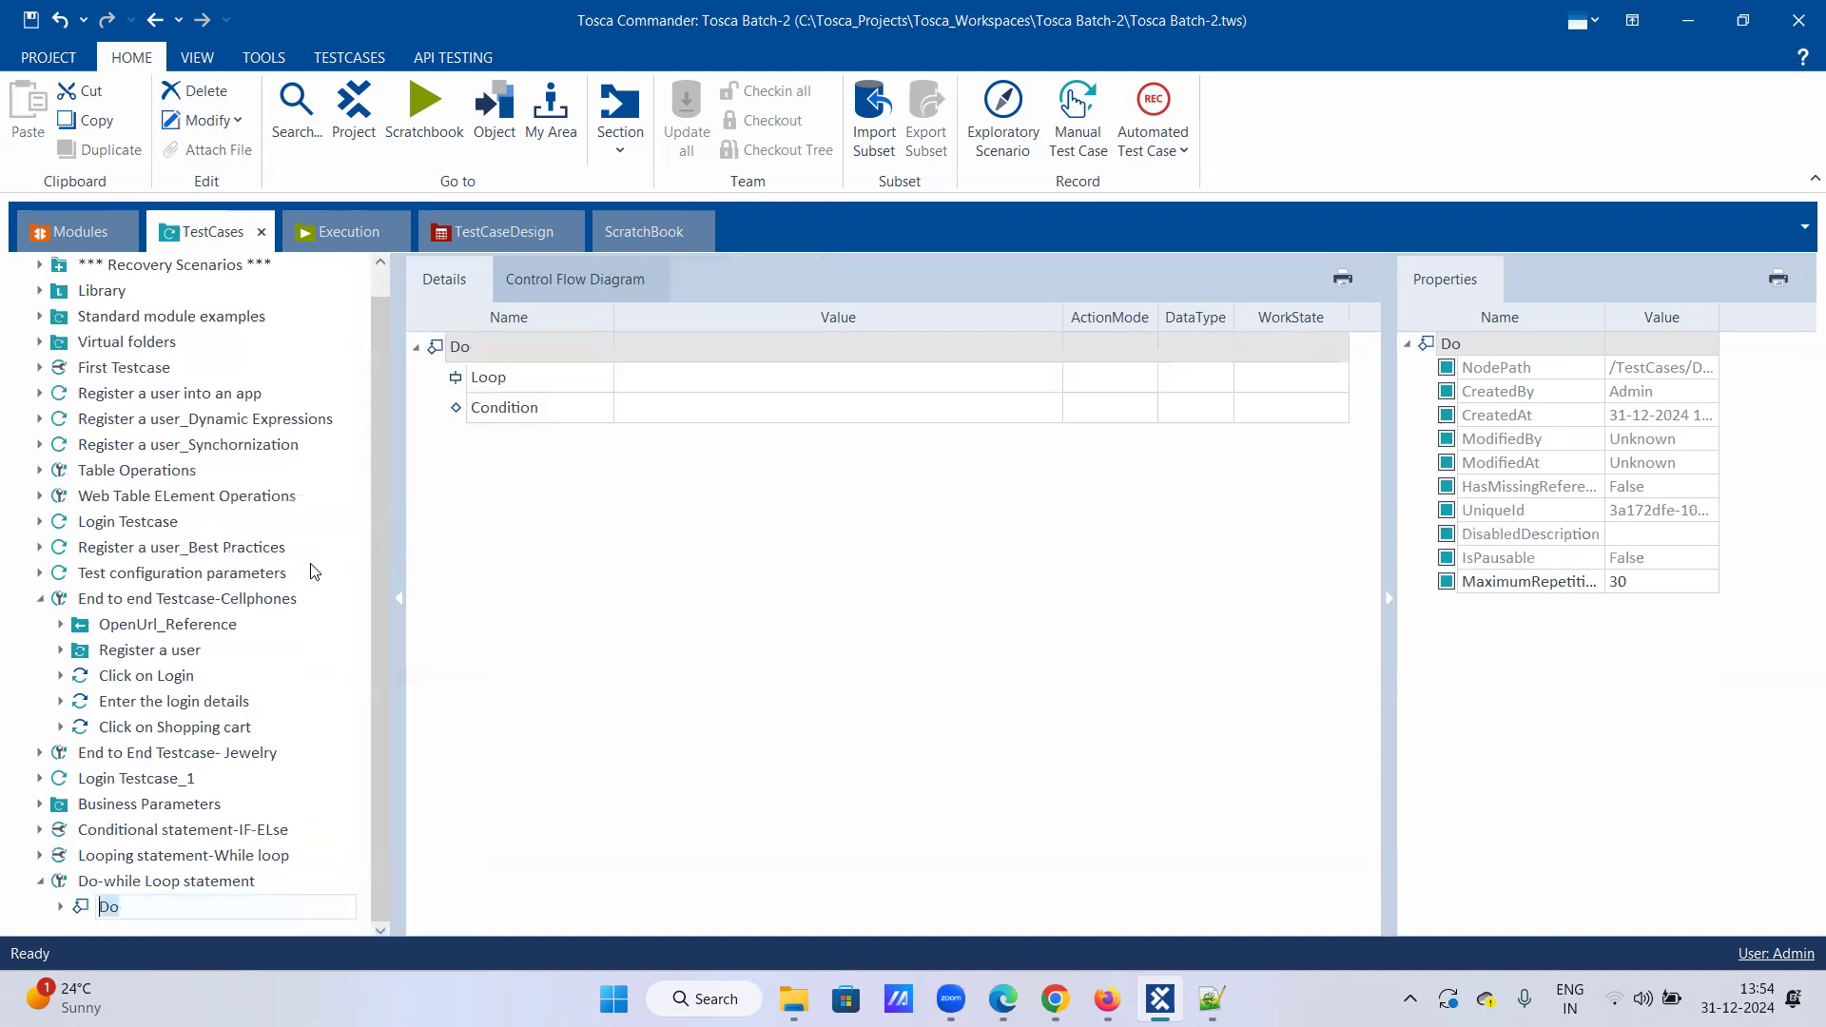
{"action": "left_click", "coordinate": [141, 900]}
{"action": "left_click", "coordinate": [61, 907]}
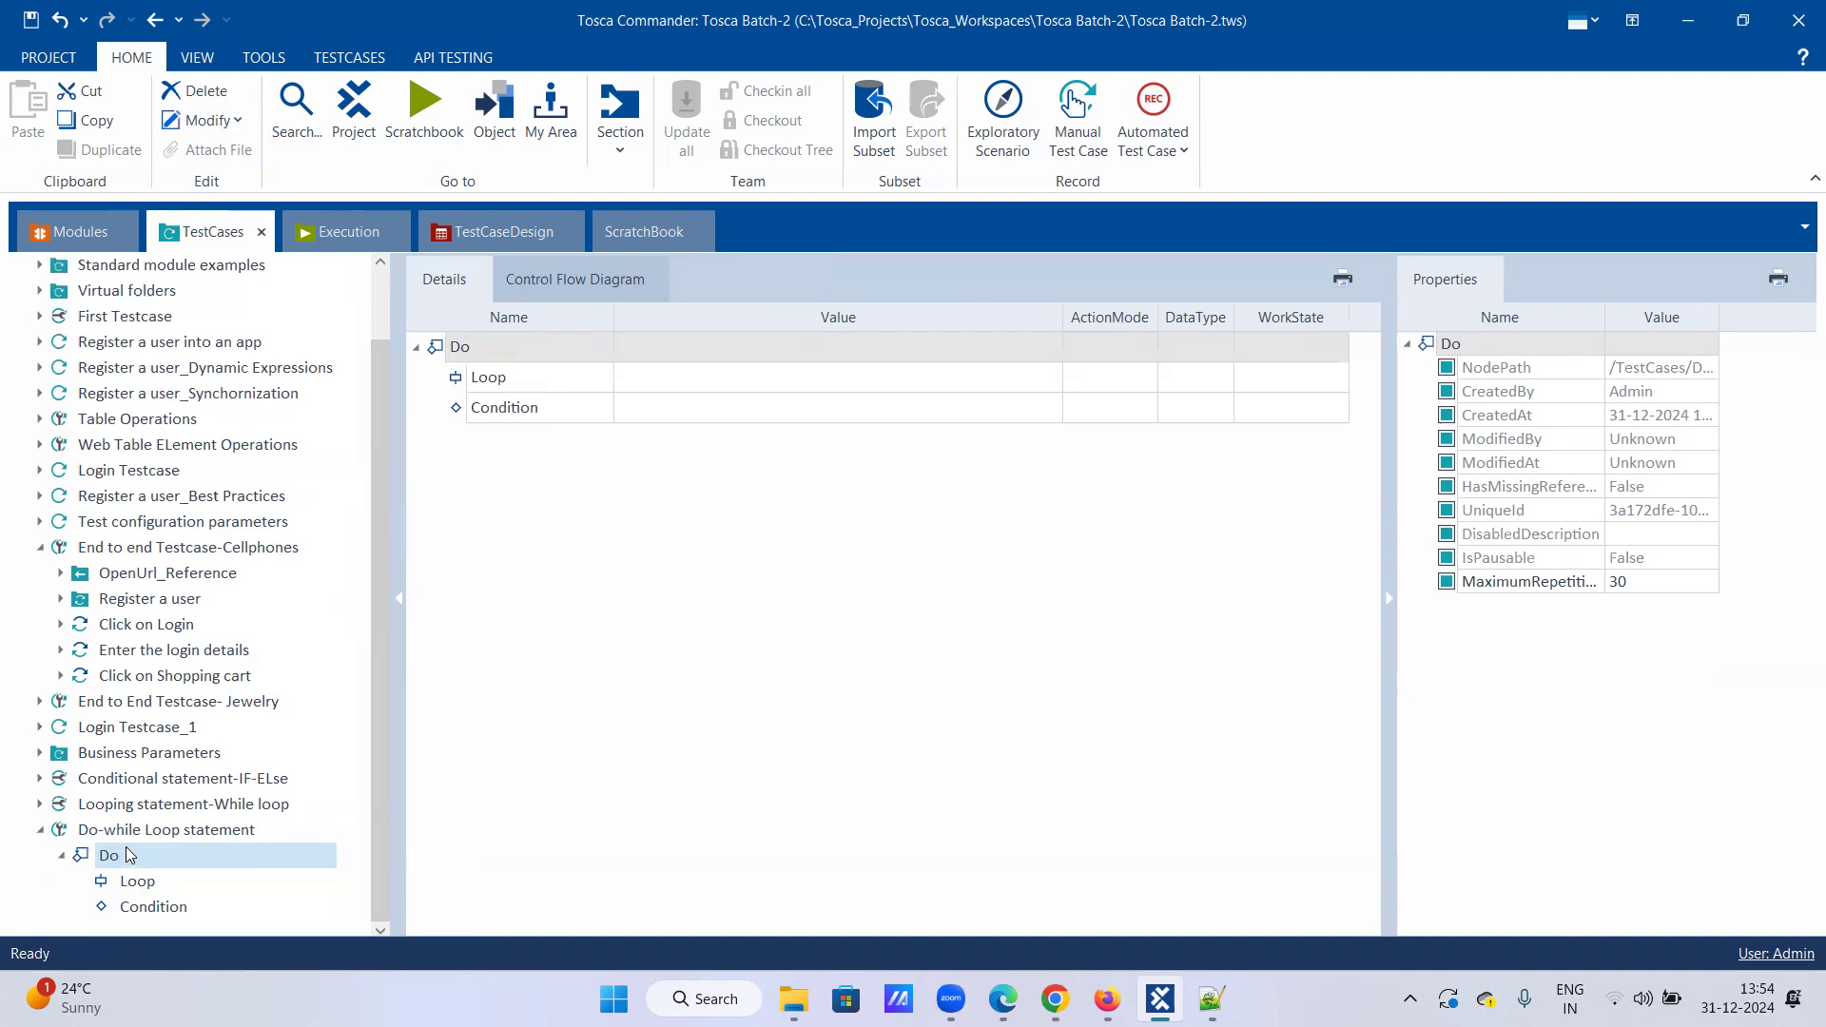
Step: Expand the Looping statement-While loop test case again for comparison
{"action": "left_click", "coordinate": [39, 777]}
{"action": "left_click", "coordinate": [39, 778]}
{"action": "left_click", "coordinate": [39, 803]}
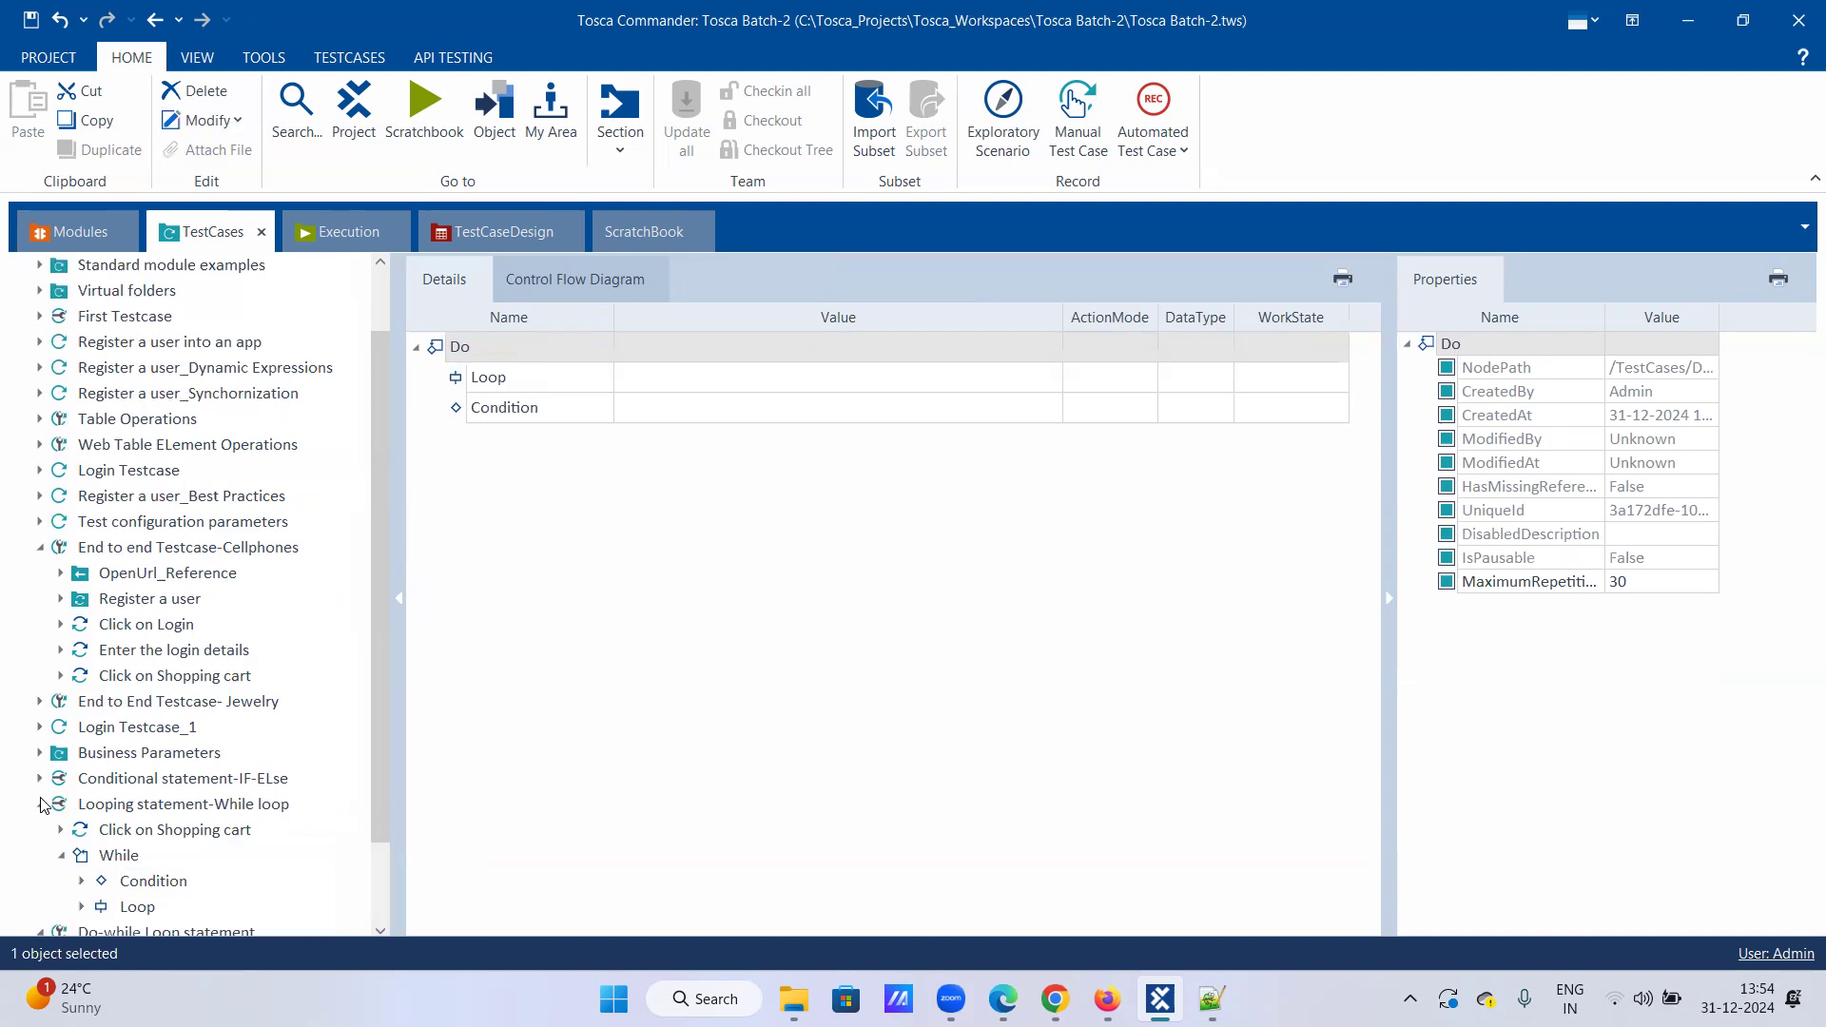
{"action": "left_click", "coordinate": [39, 803]}
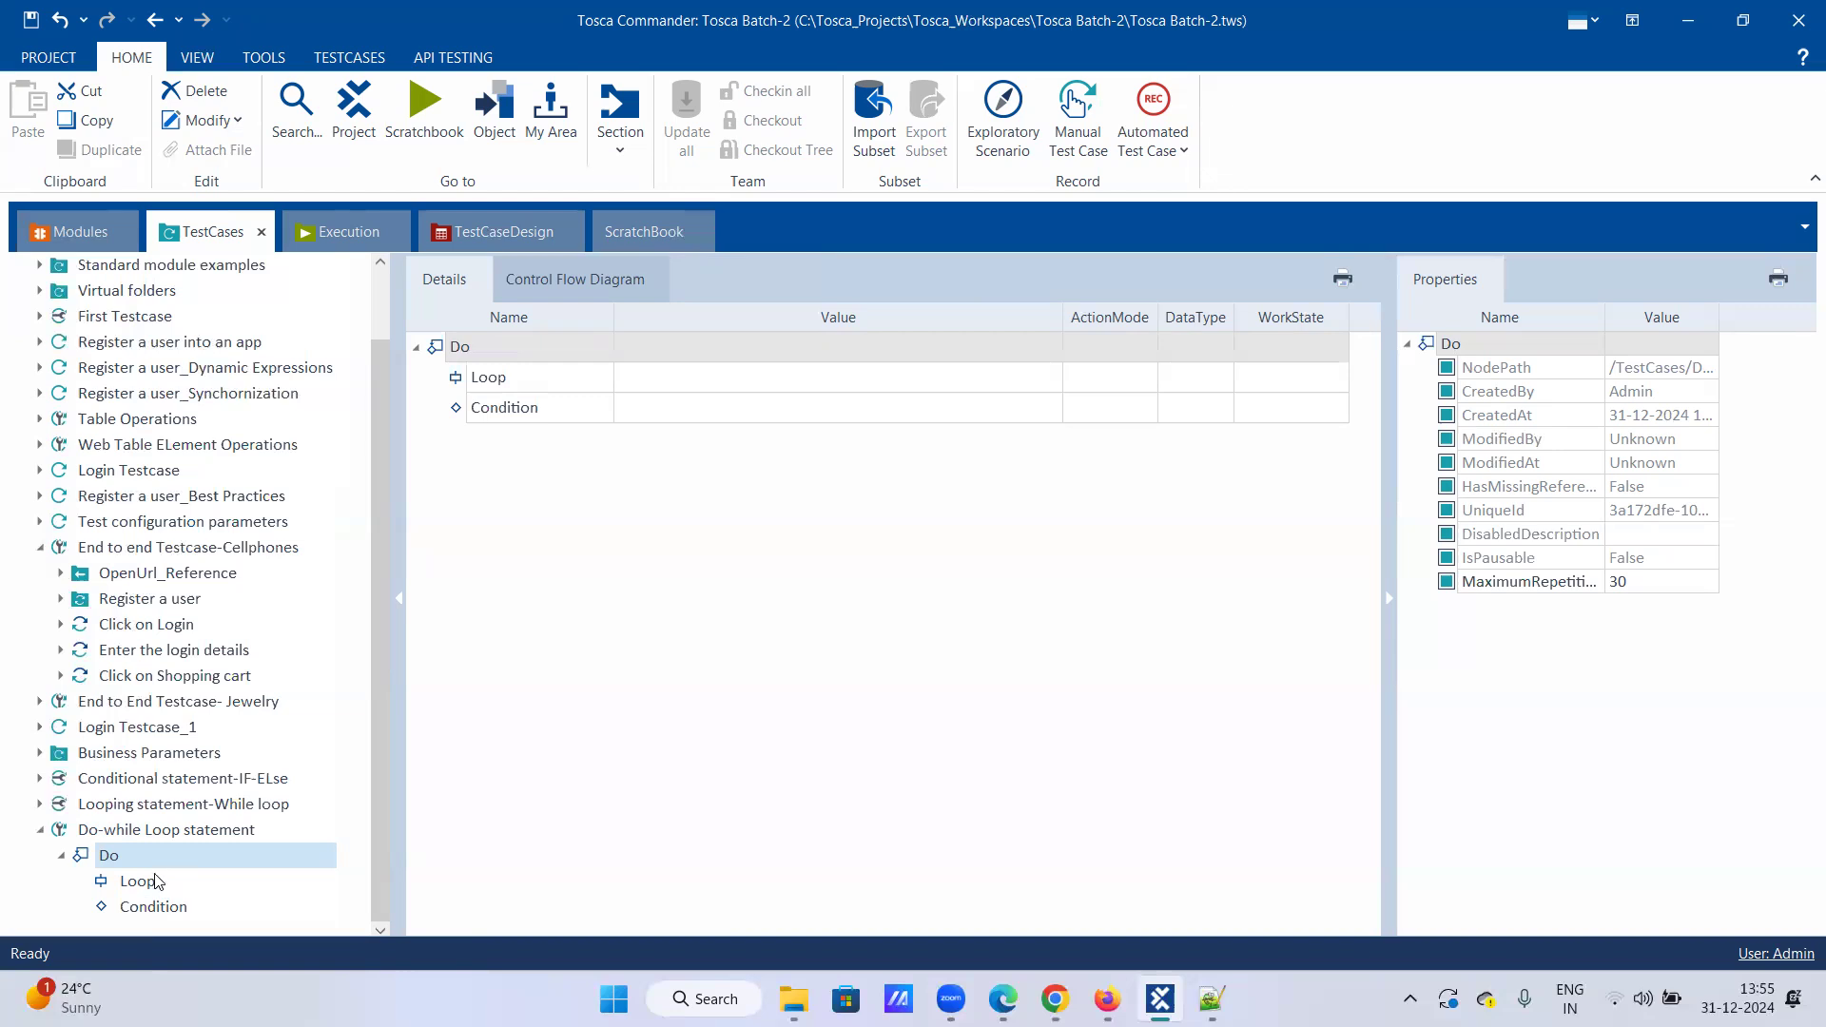
{"action": "left_click", "coordinate": [41, 803]}
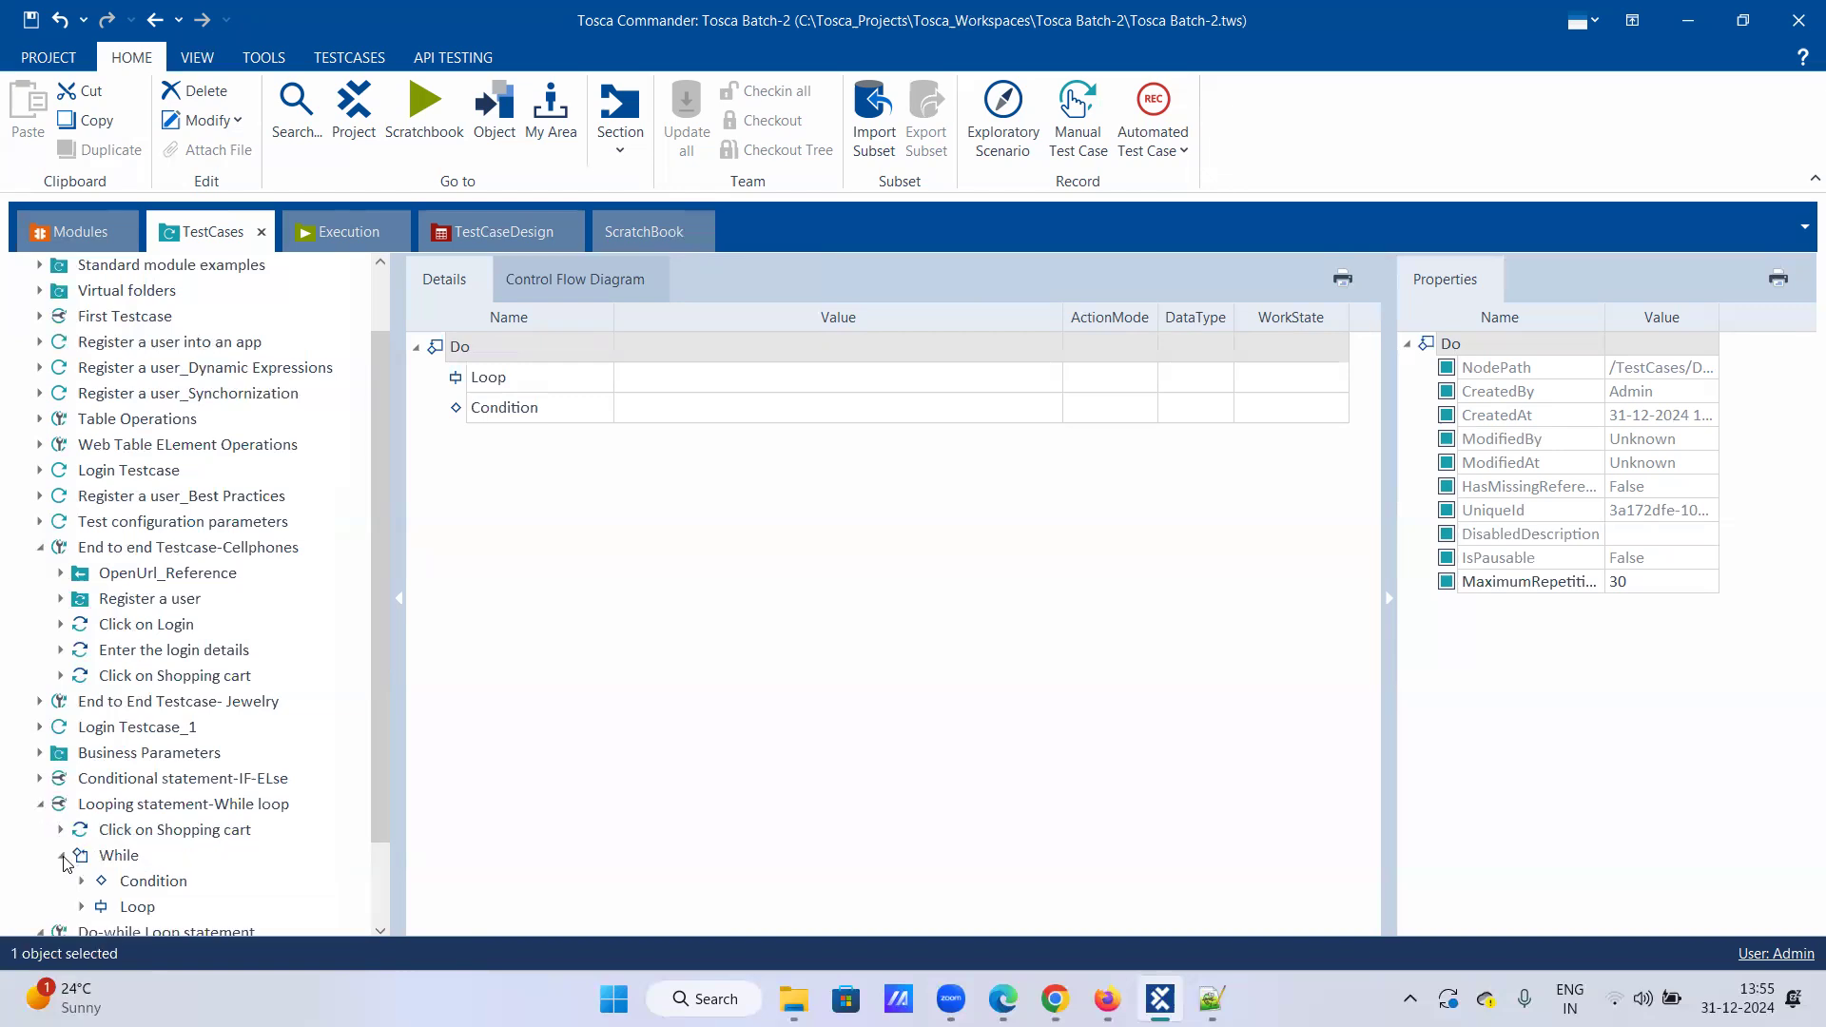
{"action": "scroll", "coordinate": [65, 862], "scroll_direction": "down", "scroll_amount": 2}
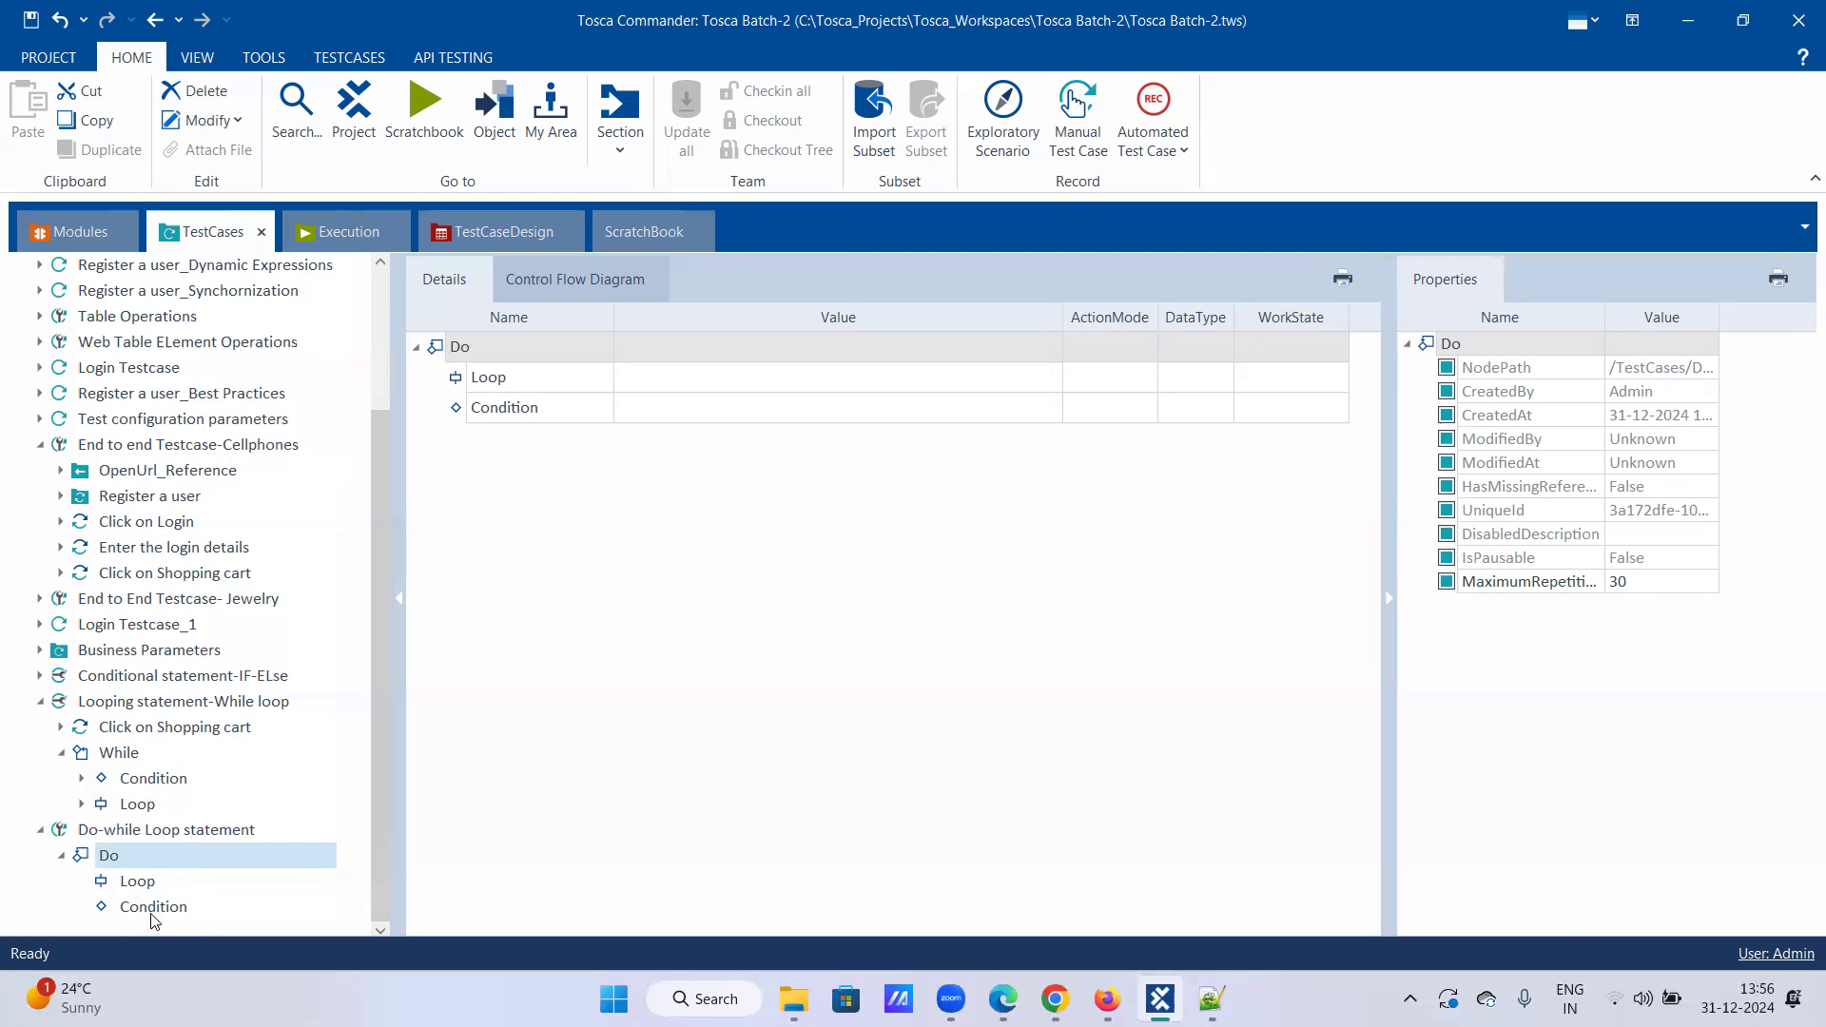
{"action": "left_click", "coordinate": [137, 881]}
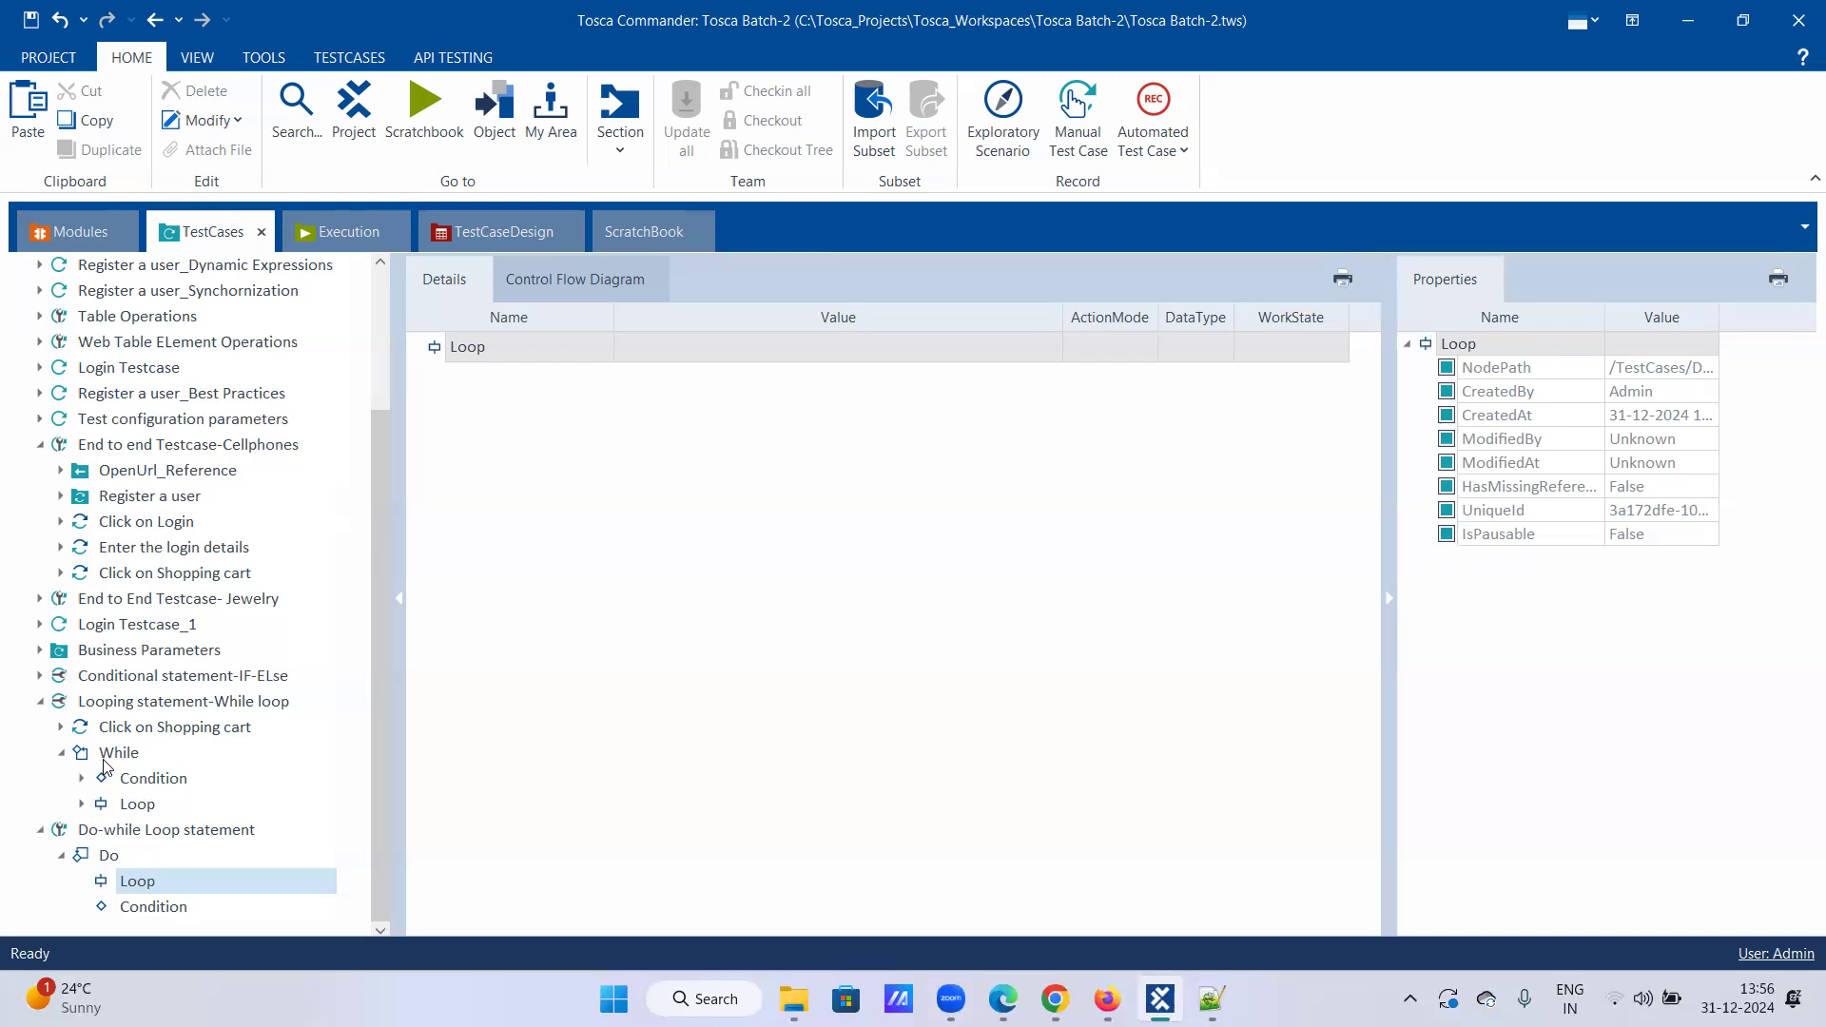
{"action": "left_click", "coordinate": [121, 833]}
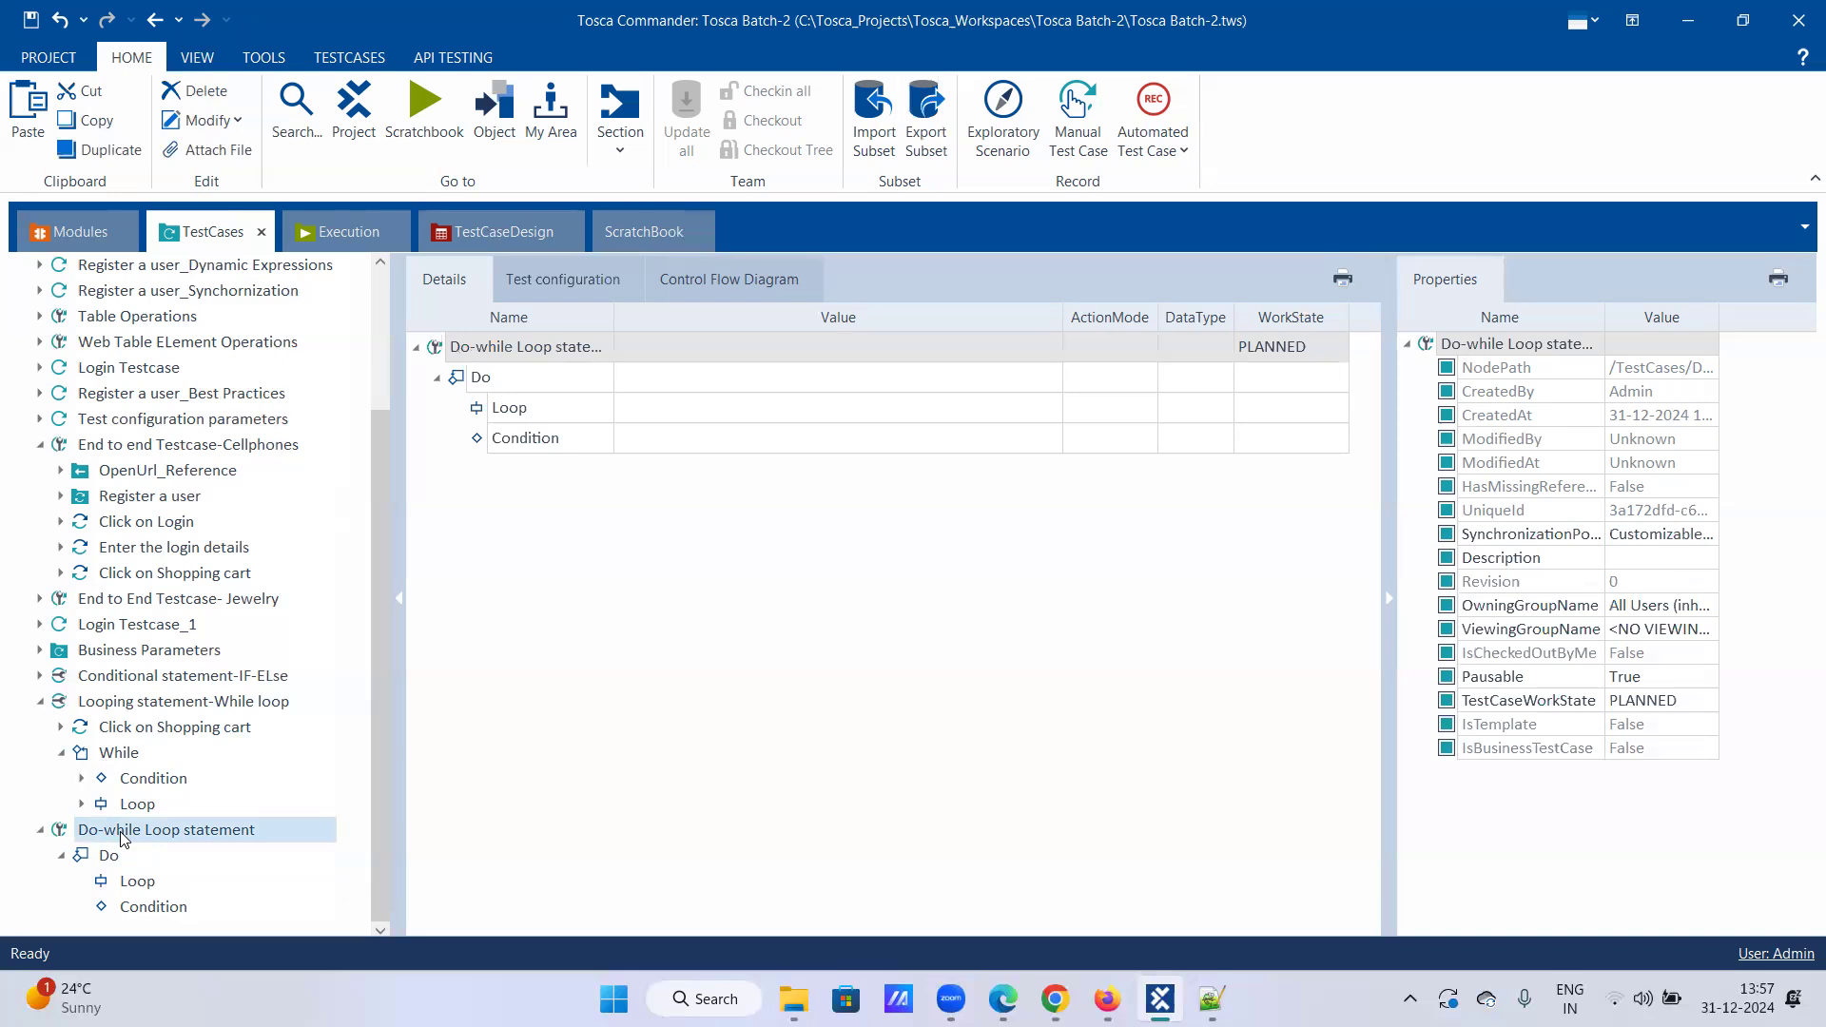
{"action": "left_click", "coordinate": [128, 881]}
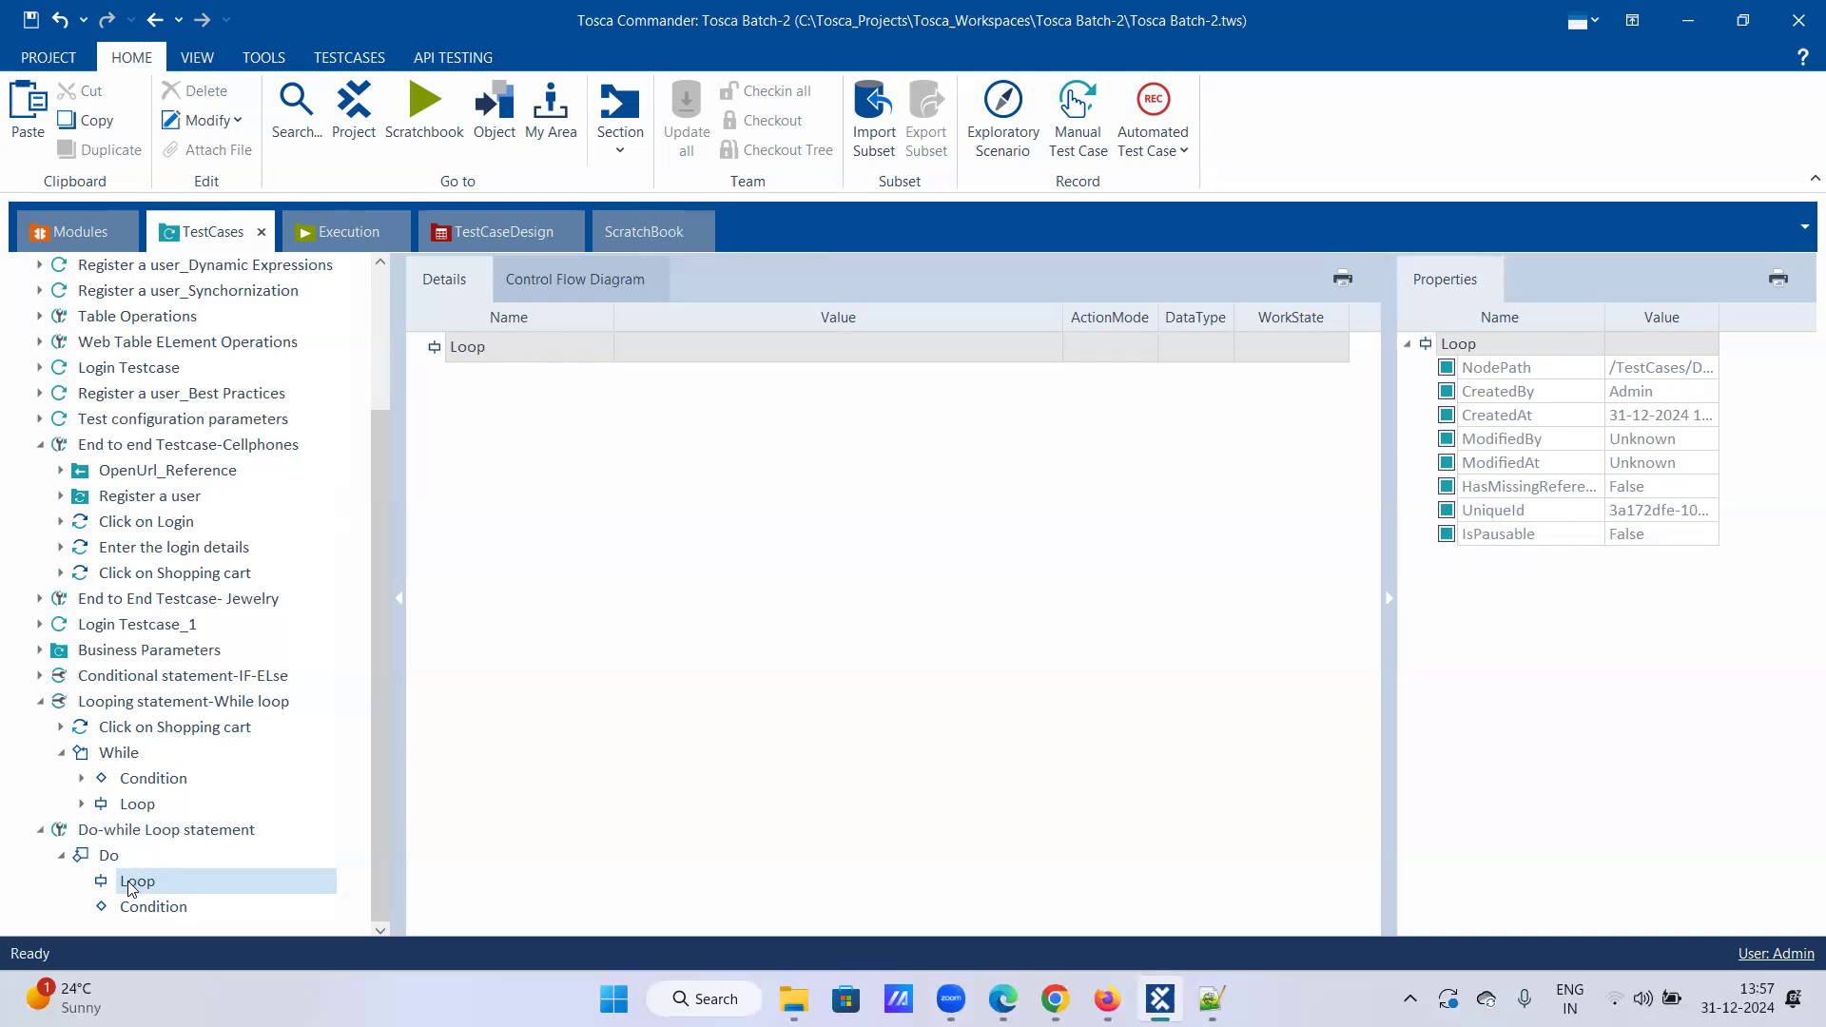
{"action": "left_click", "coordinate": [134, 908]}
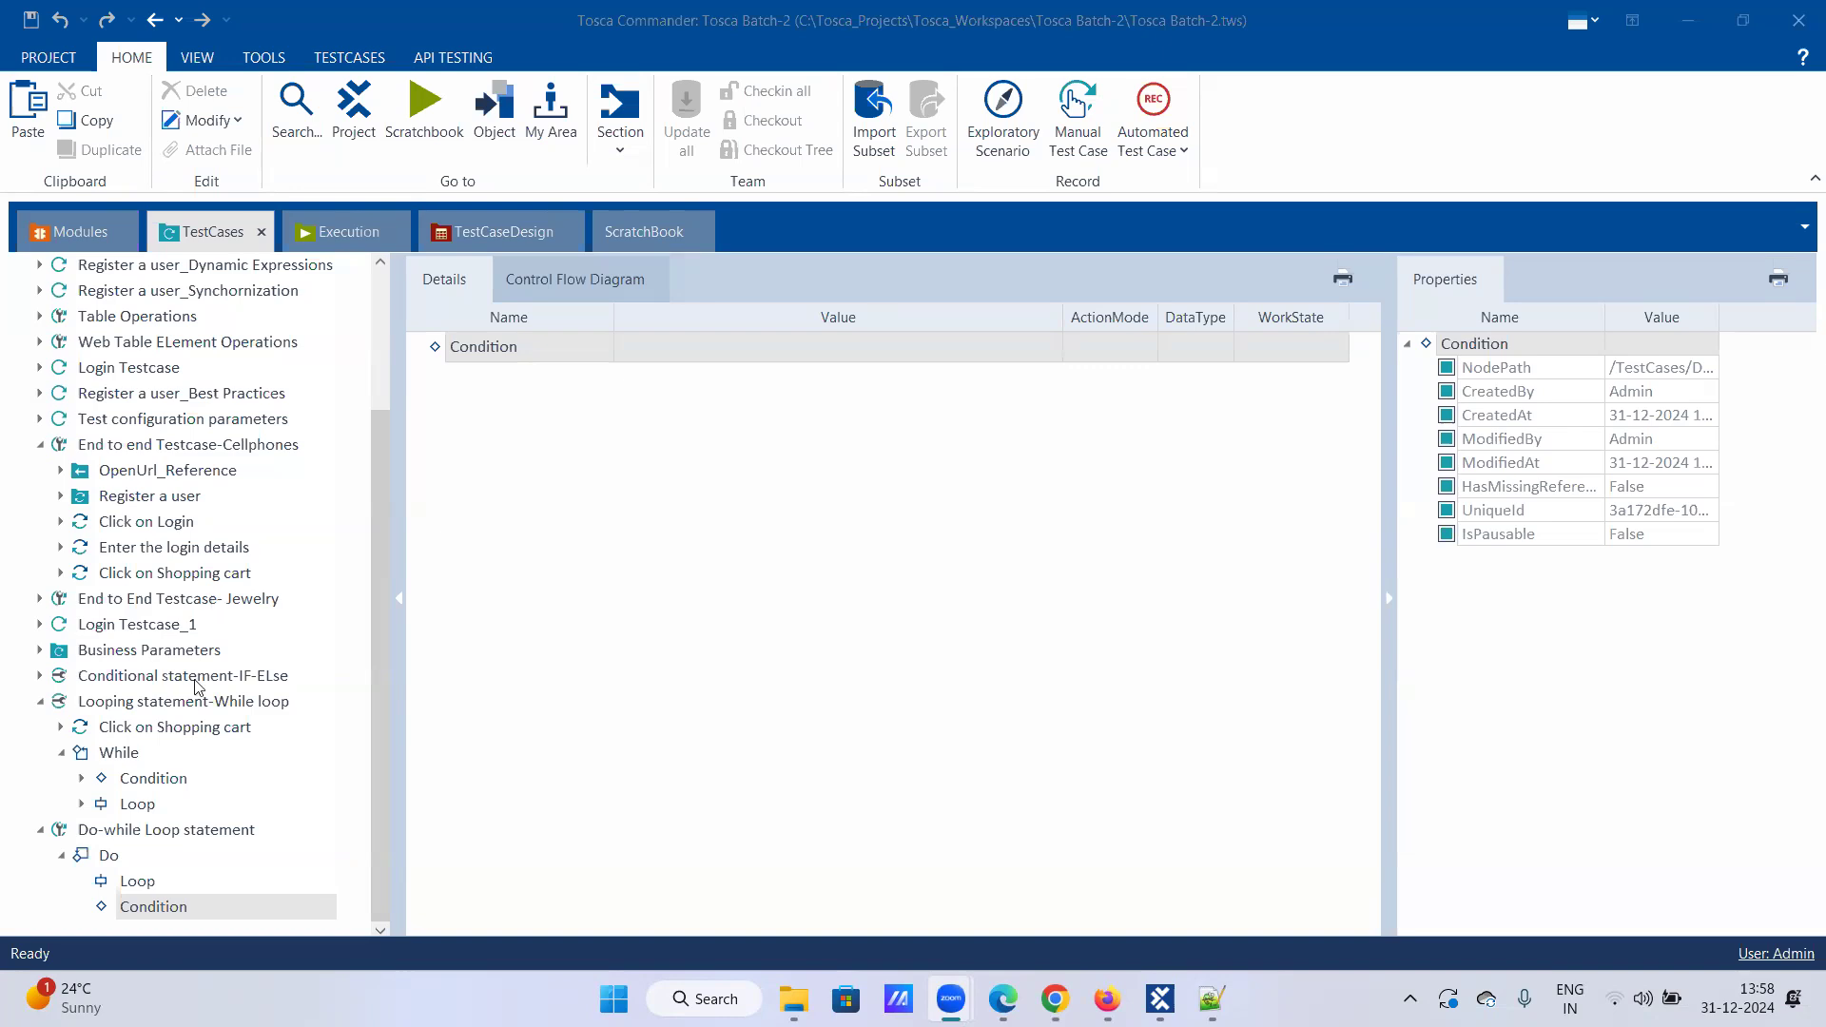
Step: Open the more creation options for Conditional statement-IF-ELse, then dismiss them
{"action": "right_click", "coordinate": [145, 680]}
{"action": "left_click", "coordinate": [344, 541]}
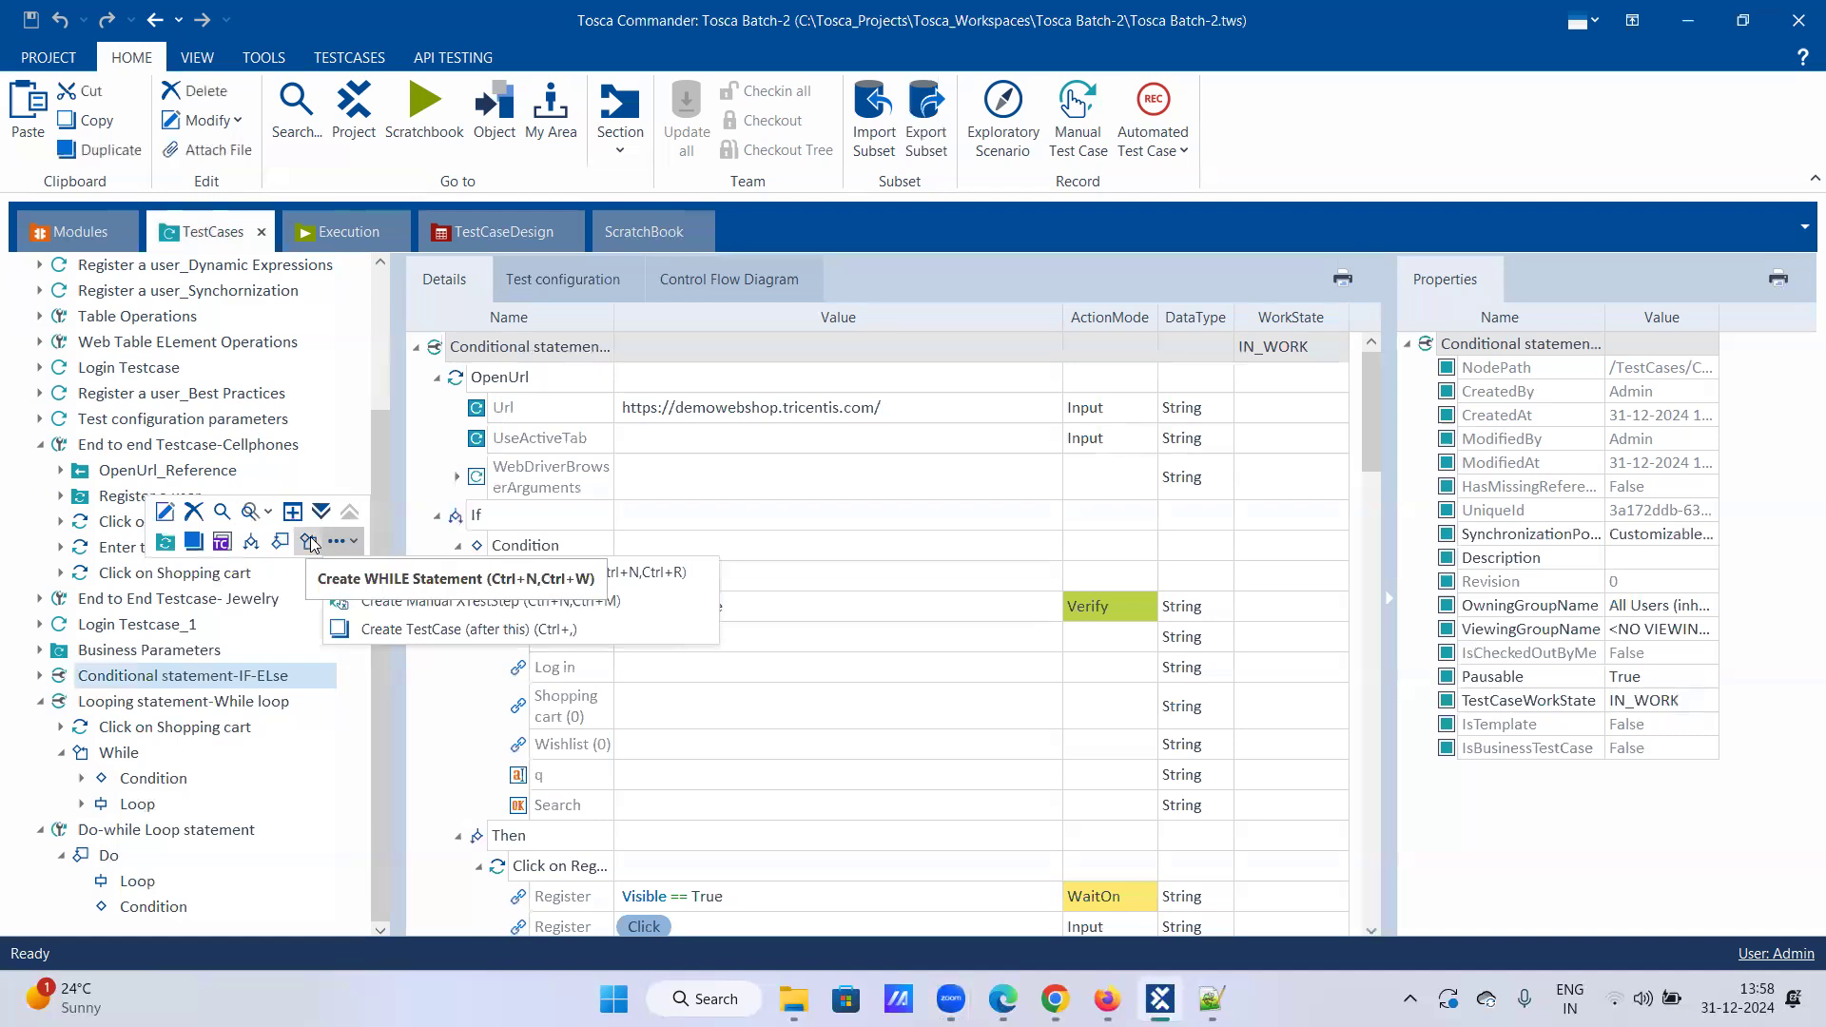
{"action": "left_click", "coordinate": [355, 544]}
{"action": "left_click", "coordinate": [355, 544]}
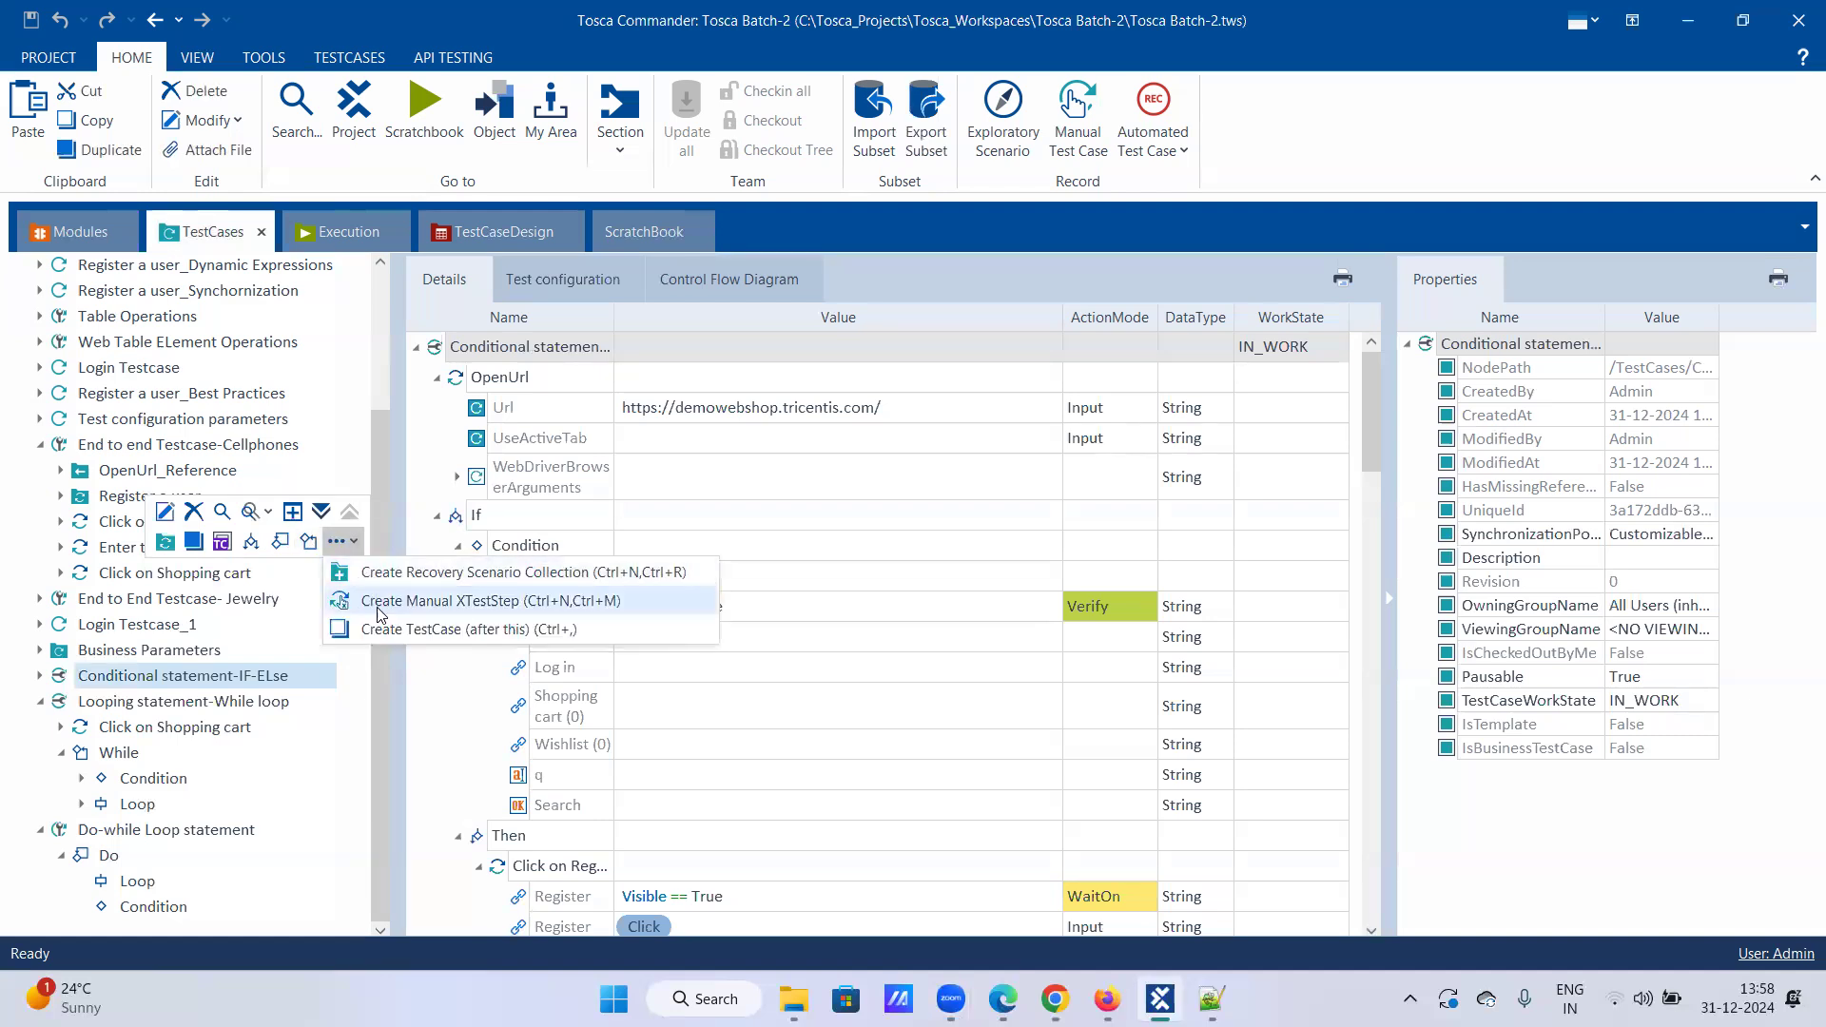
{"action": "left_click", "coordinate": [347, 780]}
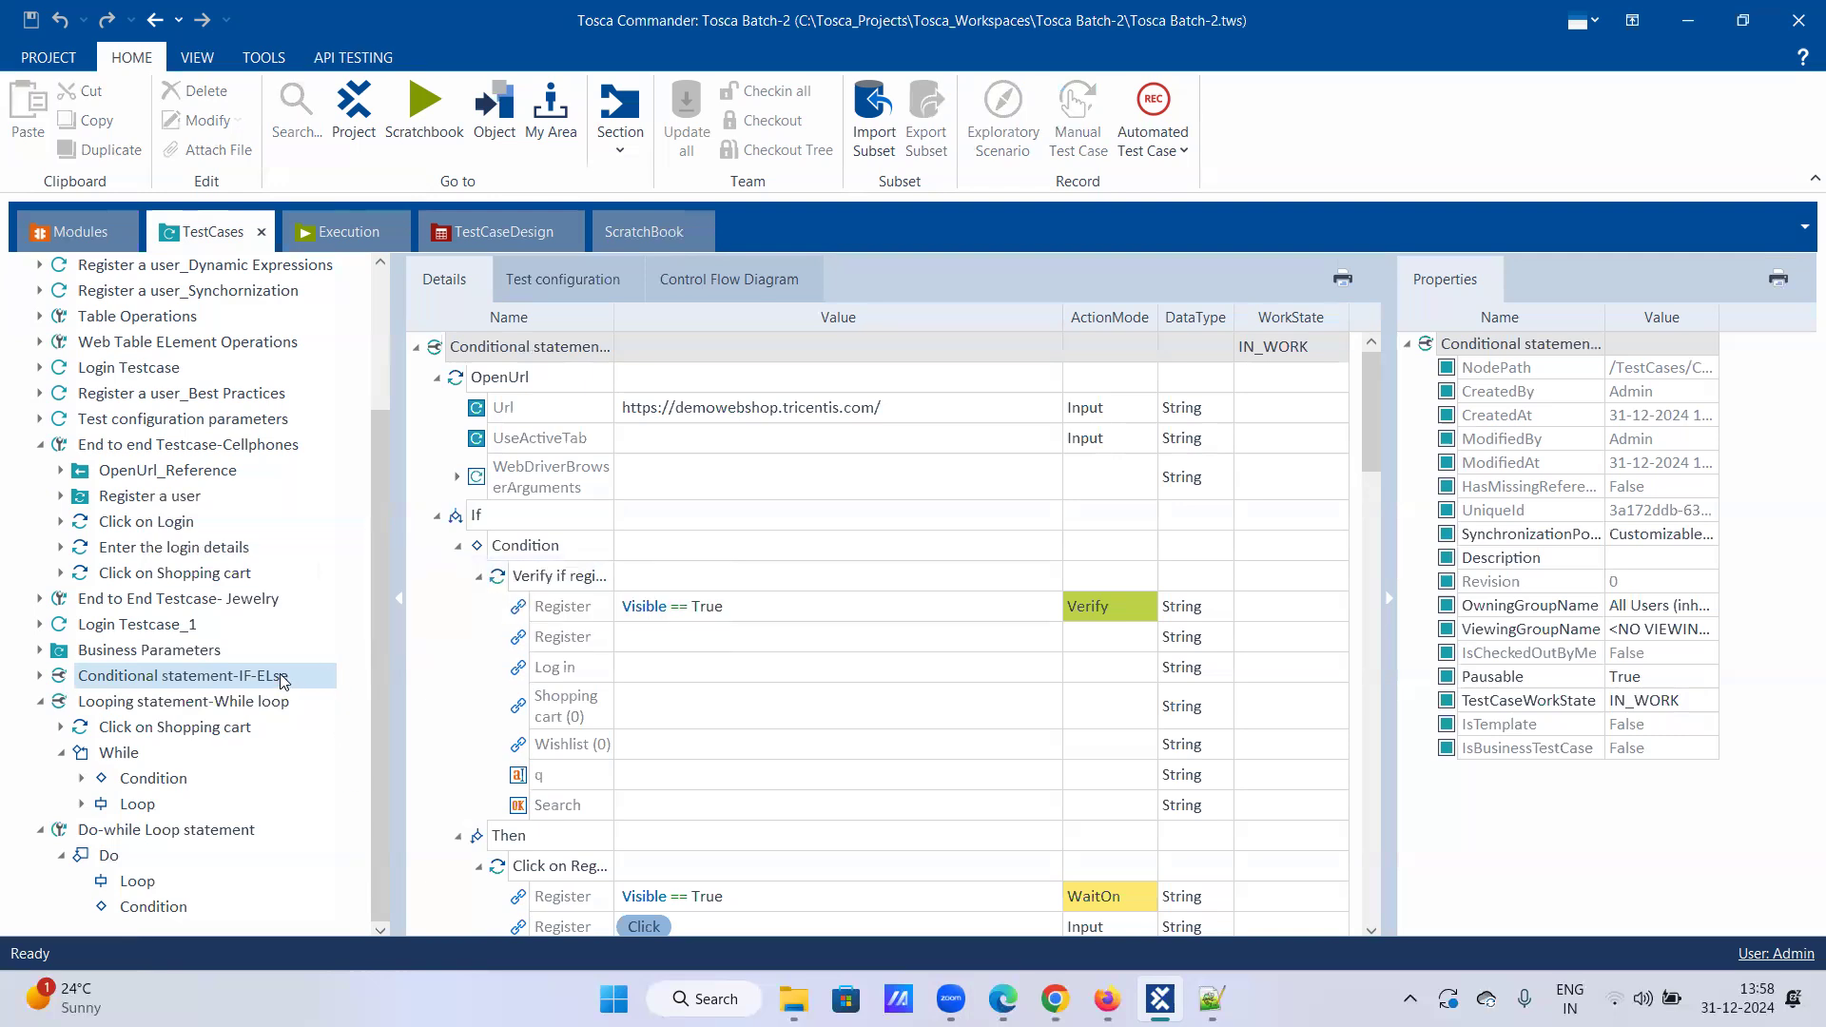